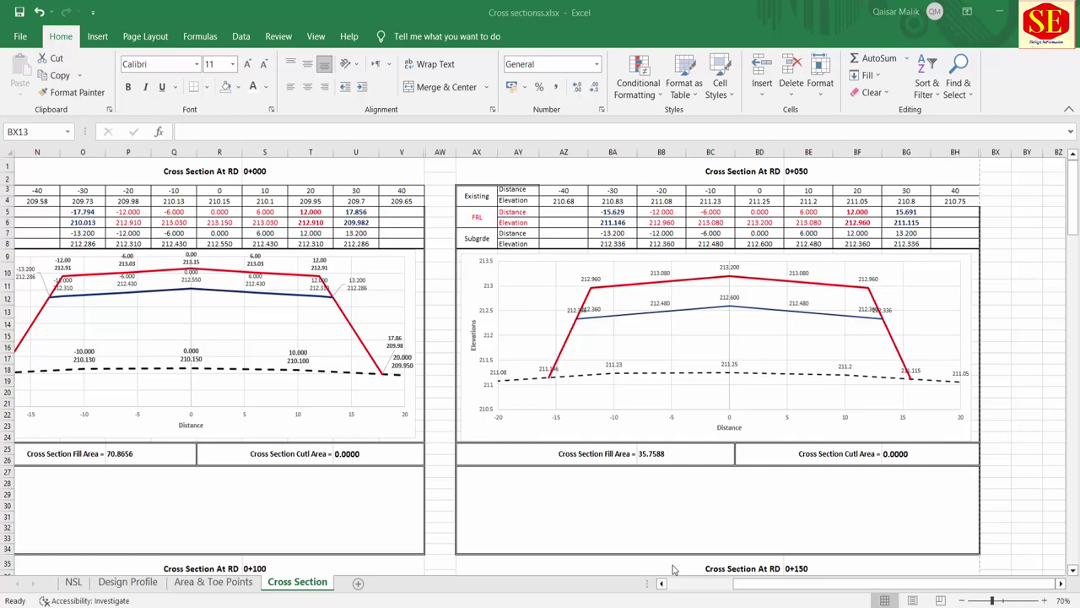
Scroll through the Cross Section station tables and charts from RD 0+000 to 0+350 and back.
{"action": "scroll", "coordinate": [447, 253], "scroll_direction": "down", "scroll_amount": 2}
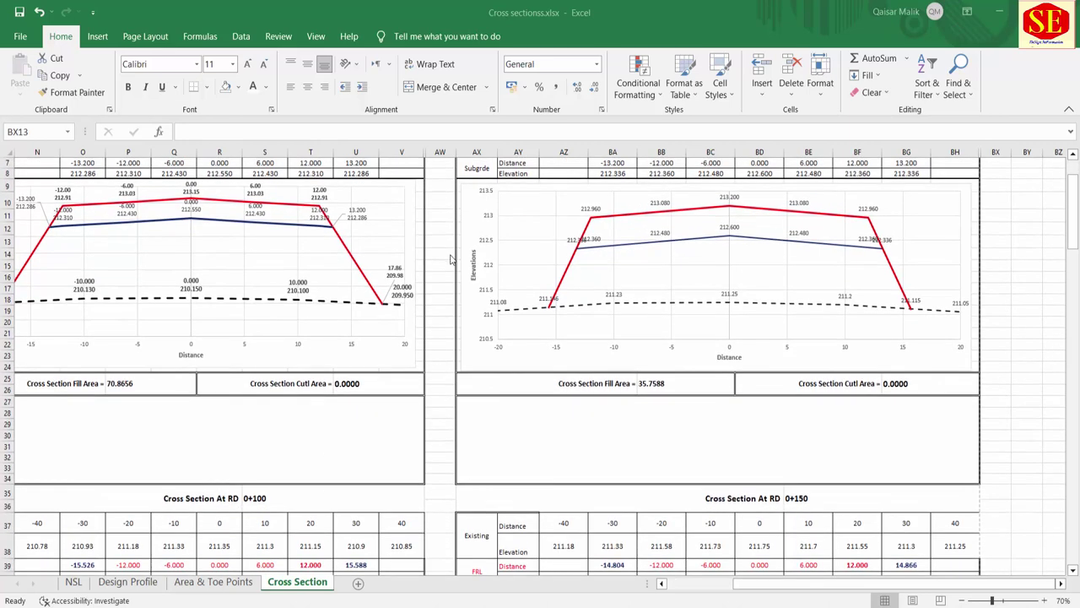
{"action": "scroll", "coordinate": [452, 259], "scroll_direction": "down", "scroll_amount": 4}
{"action": "scroll", "coordinate": [453, 263], "scroll_direction": "down", "scroll_amount": 1}
{"action": "scroll", "coordinate": [454, 266], "scroll_direction": "down", "scroll_amount": 3}
{"action": "scroll", "coordinate": [456, 270], "scroll_direction": "down", "scroll_amount": 3}
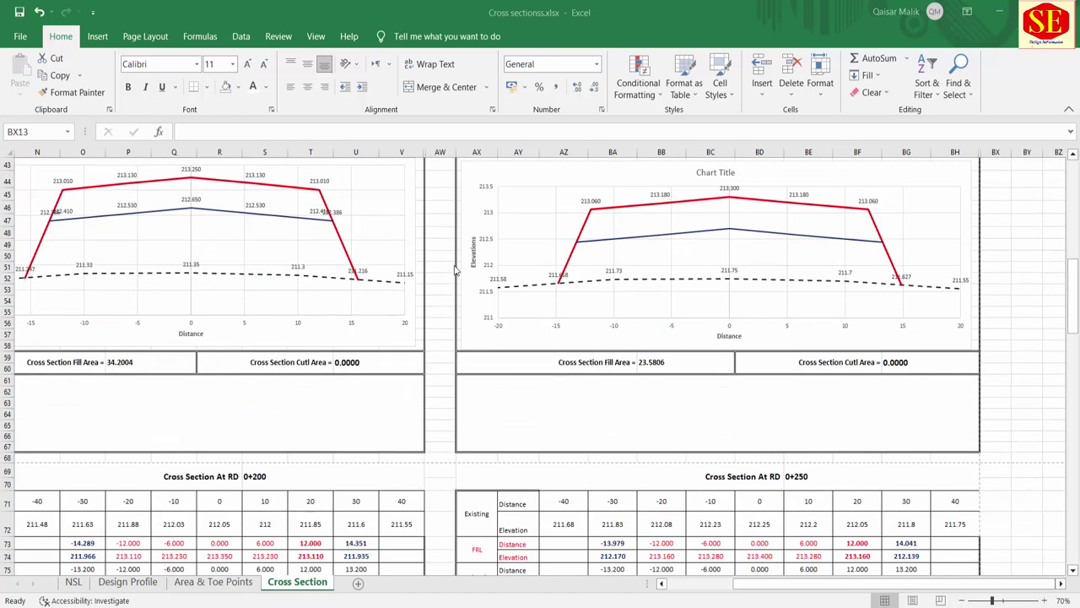
{"action": "scroll", "coordinate": [456, 270], "scroll_direction": "down", "scroll_amount": 3}
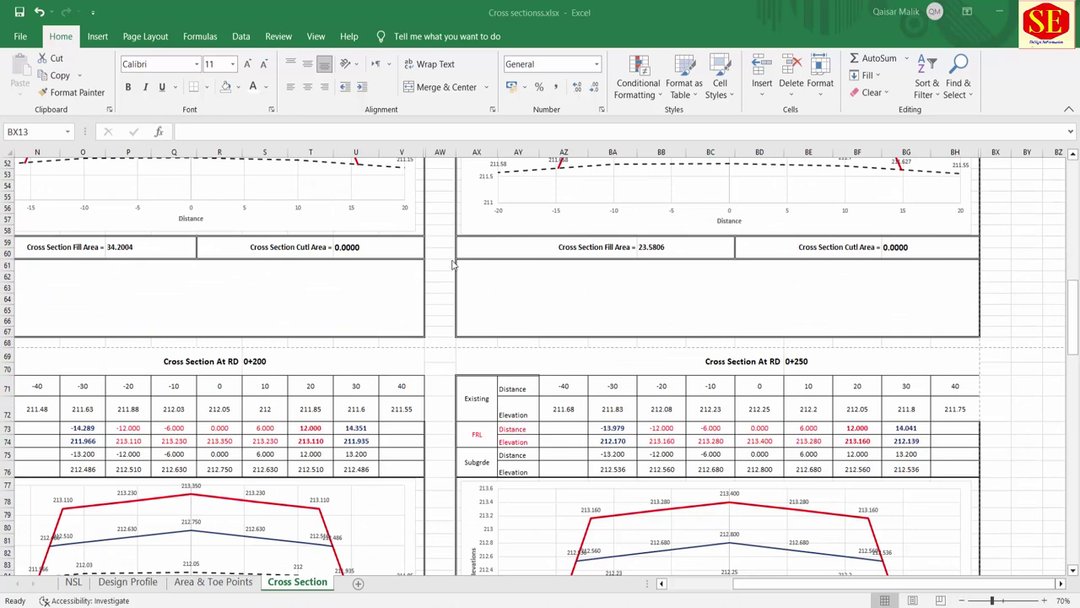
{"action": "scroll", "coordinate": [452, 260], "scroll_direction": "down", "scroll_amount": 3}
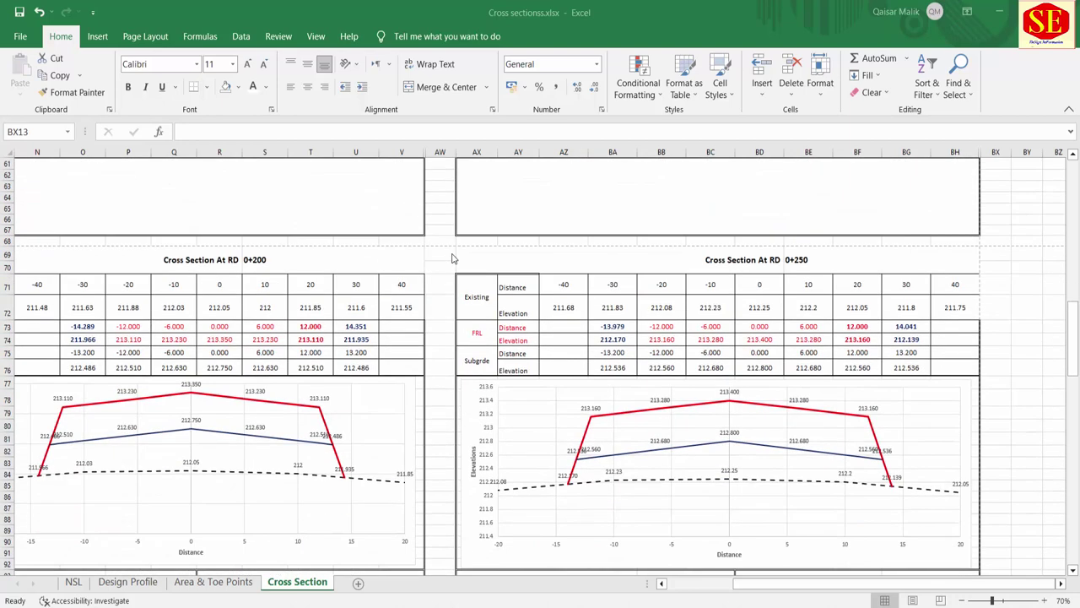
{"action": "scroll", "coordinate": [451, 257], "scroll_direction": "down", "scroll_amount": 3}
{"action": "scroll", "coordinate": [451, 258], "scroll_direction": "down", "scroll_amount": 3}
{"action": "scroll", "coordinate": [452, 257], "scroll_direction": "down", "scroll_amount": 2}
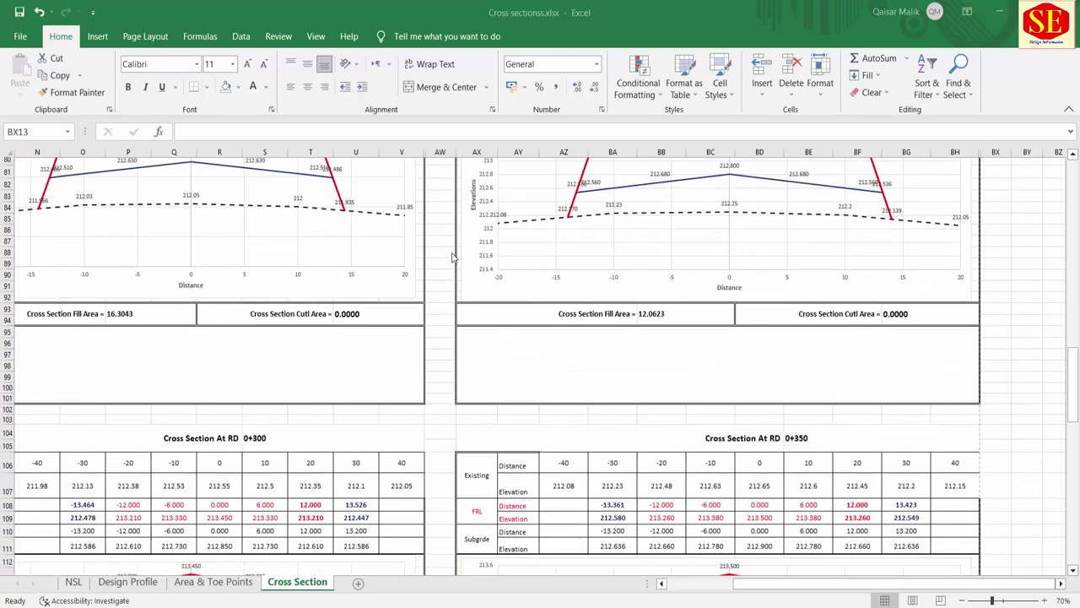
{"action": "scroll", "coordinate": [451, 257], "scroll_direction": "down", "scroll_amount": 2}
{"action": "scroll", "coordinate": [451, 258], "scroll_direction": "down", "scroll_amount": 3}
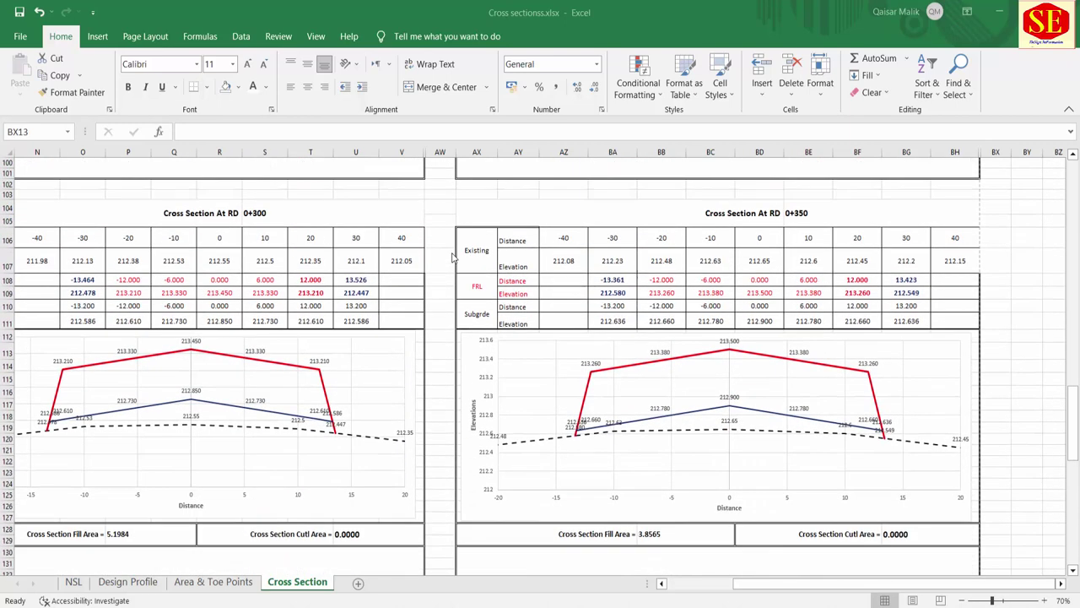
{"action": "scroll", "coordinate": [452, 259], "scroll_direction": "down", "scroll_amount": 3}
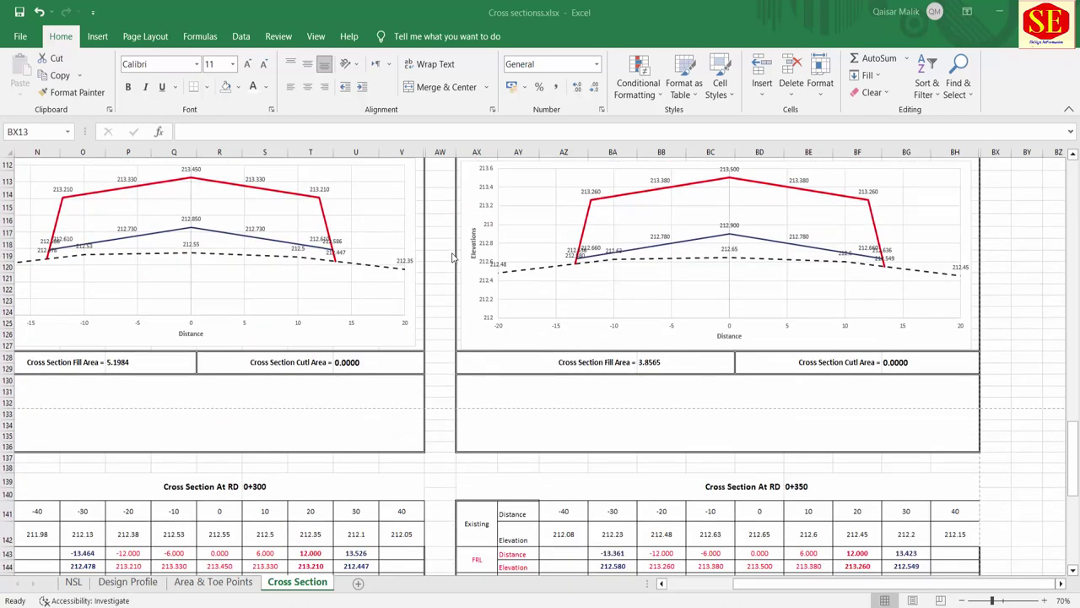
{"action": "scroll", "coordinate": [452, 259], "scroll_direction": "down", "scroll_amount": 2}
{"action": "scroll", "coordinate": [453, 257], "scroll_direction": "down", "scroll_amount": 2}
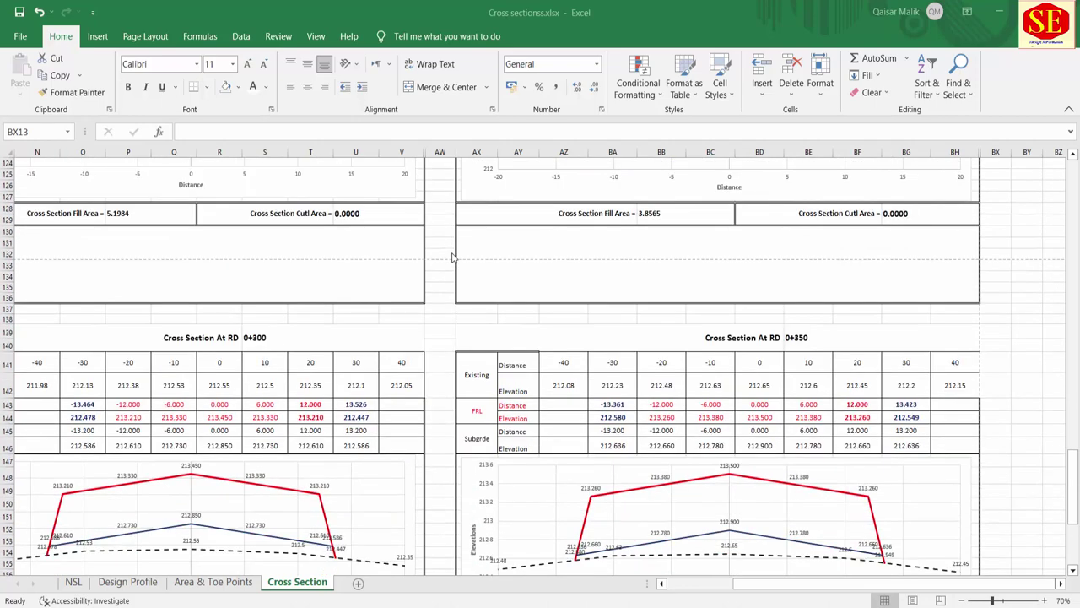
{"action": "scroll", "coordinate": [453, 258], "scroll_direction": "down", "scroll_amount": 3}
{"action": "scroll", "coordinate": [452, 258], "scroll_direction": "down", "scroll_amount": 3}
{"action": "scroll", "coordinate": [452, 258], "scroll_direction": "down", "scroll_amount": 3}
{"action": "scroll", "coordinate": [462, 335], "scroll_direction": "up", "scroll_amount": 9}
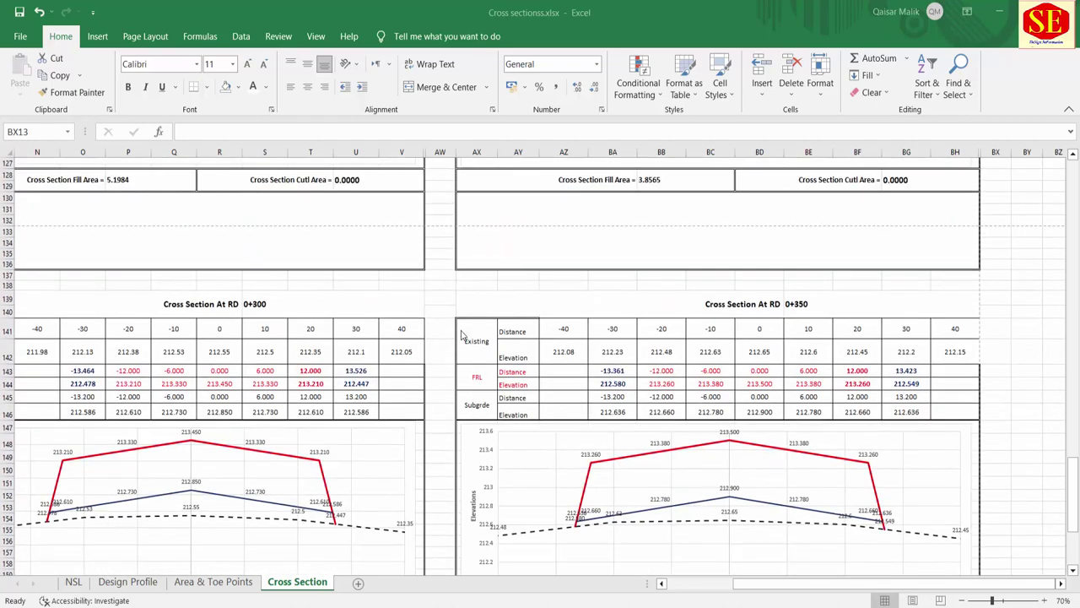
{"action": "scroll", "coordinate": [461, 335], "scroll_direction": "up", "scroll_amount": 14}
{"action": "scroll", "coordinate": [461, 335], "scroll_direction": "up", "scroll_amount": 6}
{"action": "scroll", "coordinate": [462, 337], "scroll_direction": "up", "scroll_amount": 6}
{"action": "scroll", "coordinate": [464, 341], "scroll_direction": "up", "scroll_amount": 5}
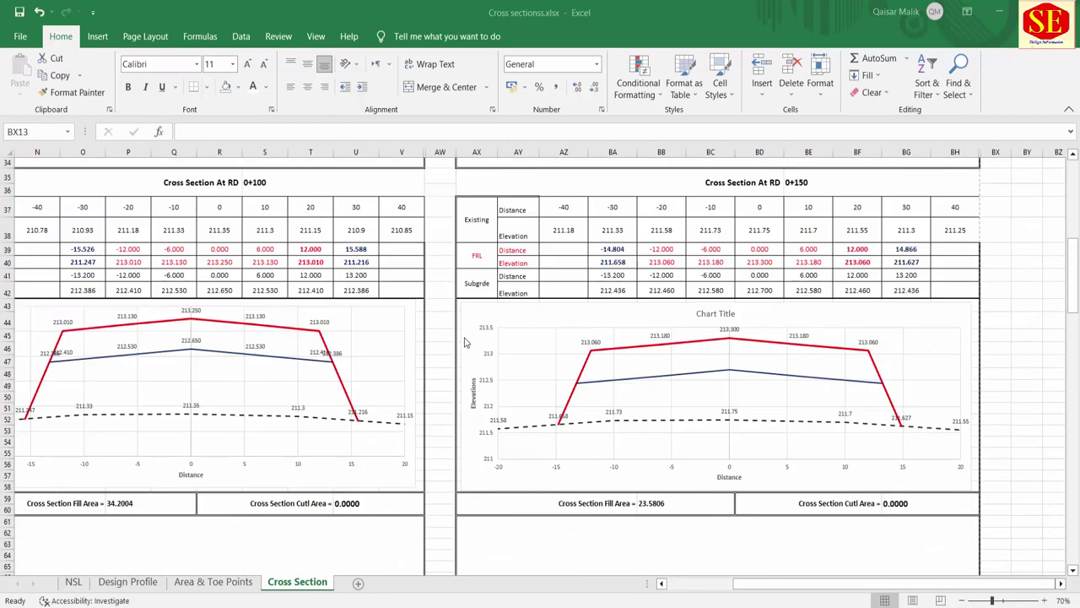
{"action": "scroll", "coordinate": [464, 342], "scroll_direction": "up", "scroll_amount": 7}
{"action": "scroll", "coordinate": [464, 341], "scroll_direction": "up", "scroll_amount": 3}
{"action": "scroll", "coordinate": [465, 342], "scroll_direction": "up", "scroll_amount": 1}
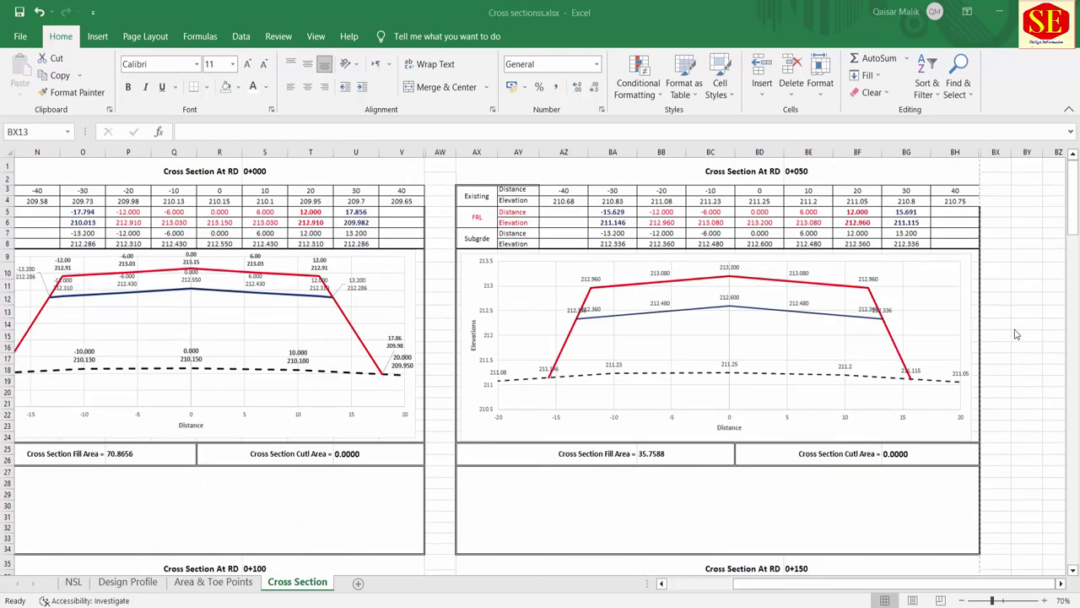
Preview the Cross Section sheet's three A3 landscape print pages, then return to the worksheet.
{"action": "key", "text": "ctrl+p"}
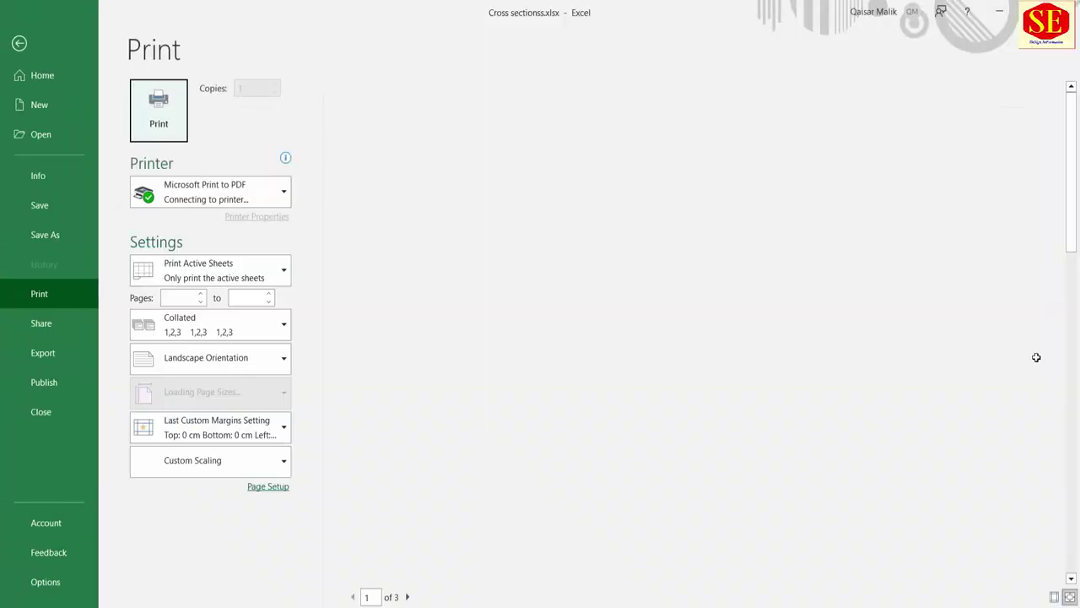
{"action": "scroll", "coordinate": [675, 227], "scroll_direction": "down", "scroll_amount": 1}
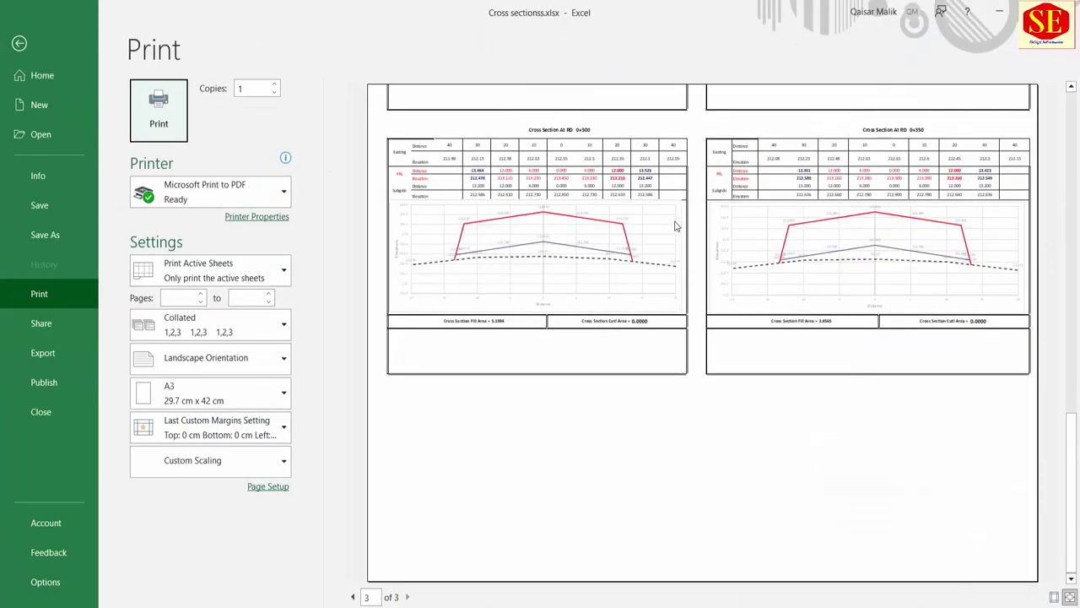
{"action": "scroll", "coordinate": [677, 221], "scroll_direction": "up", "scroll_amount": 1}
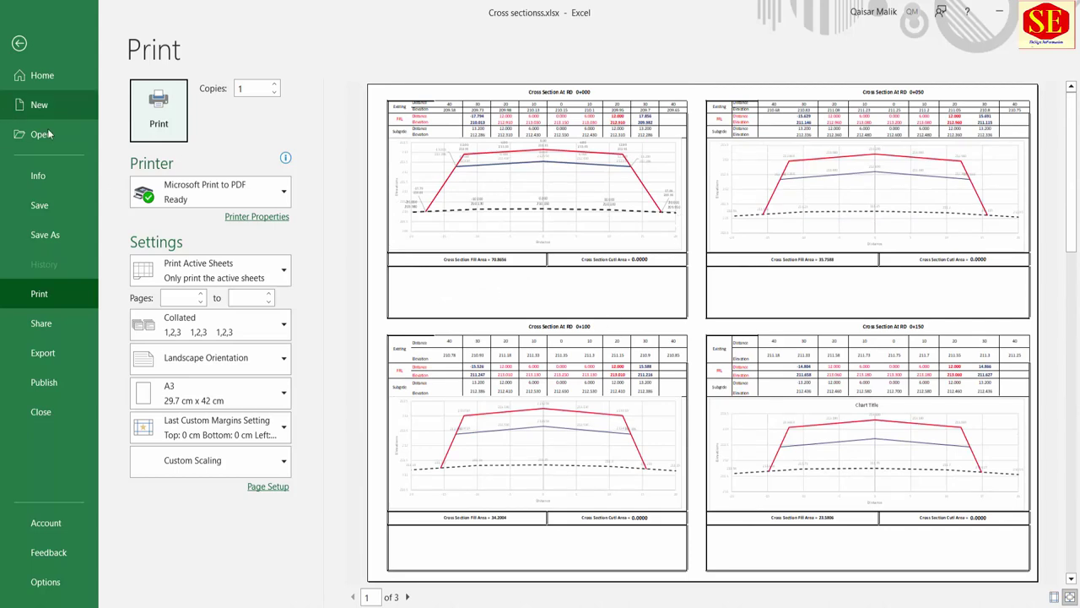
{"action": "left_click", "coordinate": [20, 44]}
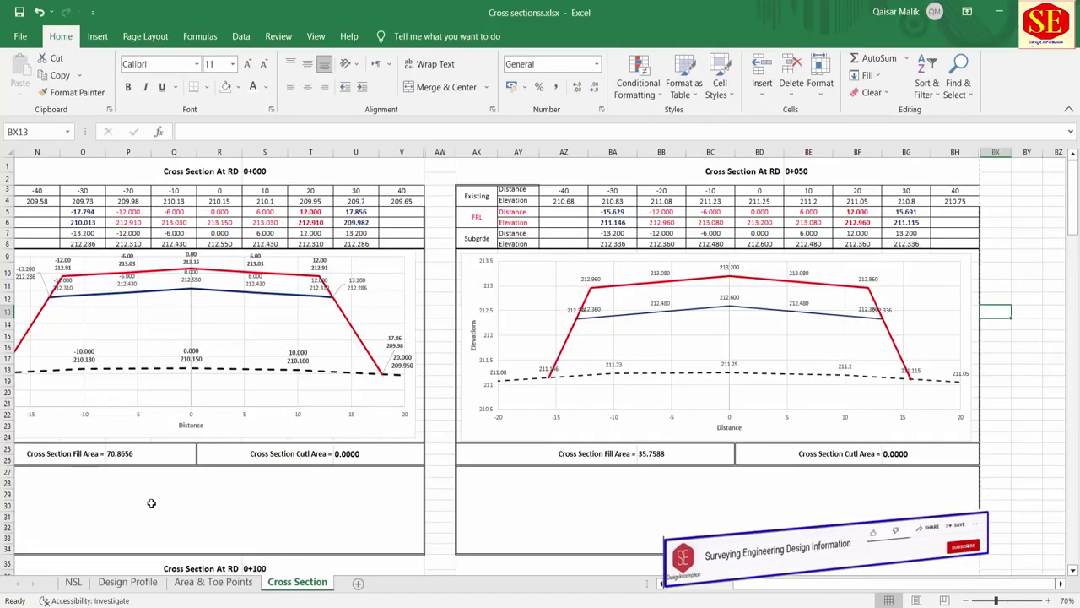
On the Design Profile sheet, move the typical cross-section and profile pictures off the RD tables.
{"action": "left_click", "coordinate": [74, 582]}
{"action": "scroll", "coordinate": [115, 329], "scroll_direction": "up", "scroll_amount": 12}
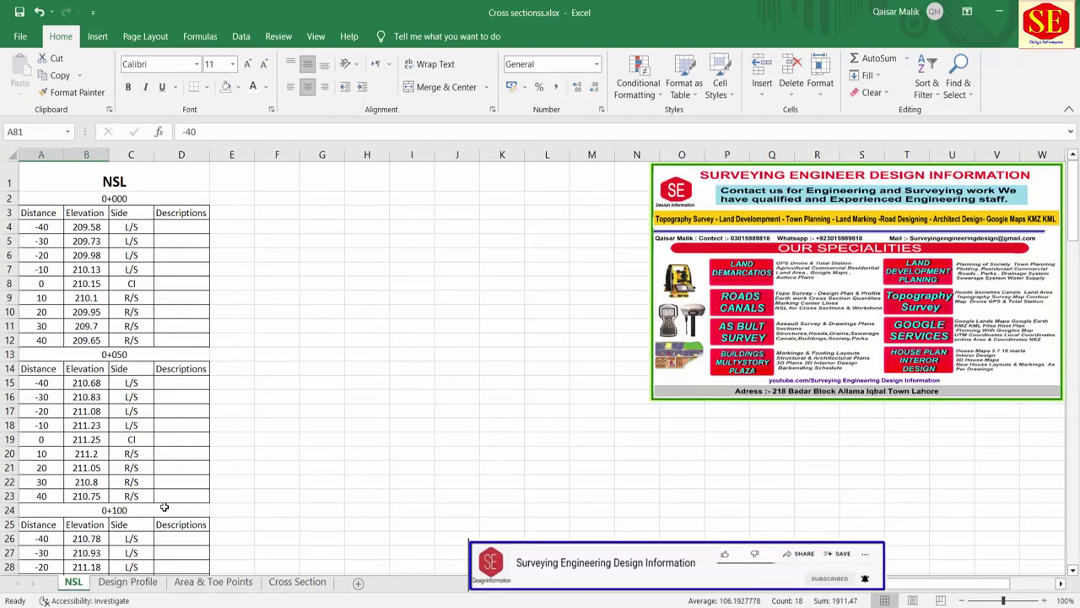
{"action": "left_click", "coordinate": [127, 582]}
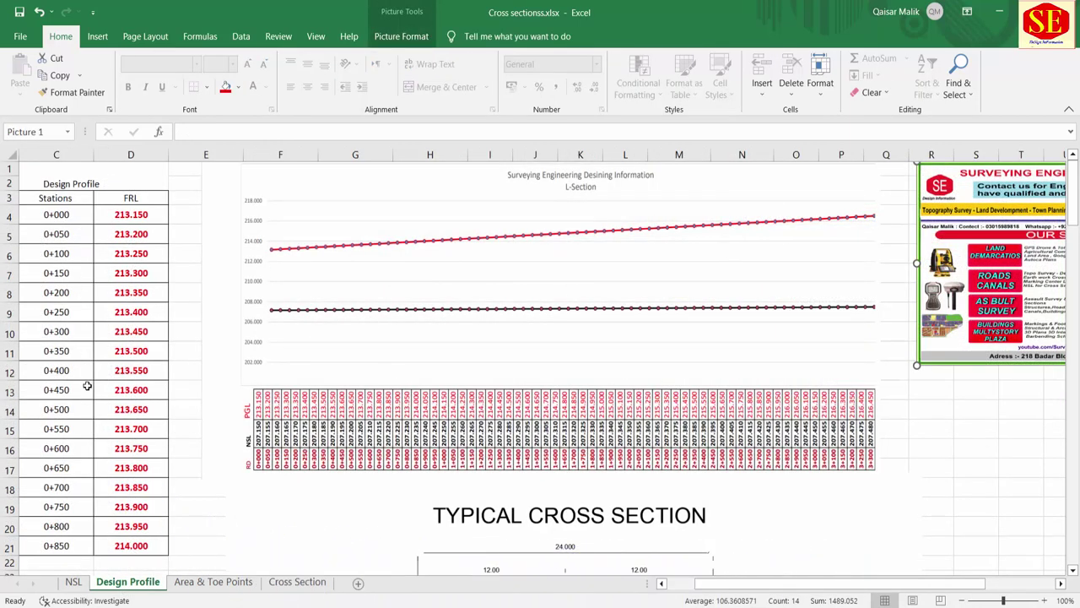
{"action": "scroll", "coordinate": [600, 289], "scroll_direction": "down", "scroll_amount": 1}
{"action": "scroll", "coordinate": [602, 293], "scroll_direction": "down", "scroll_amount": 3}
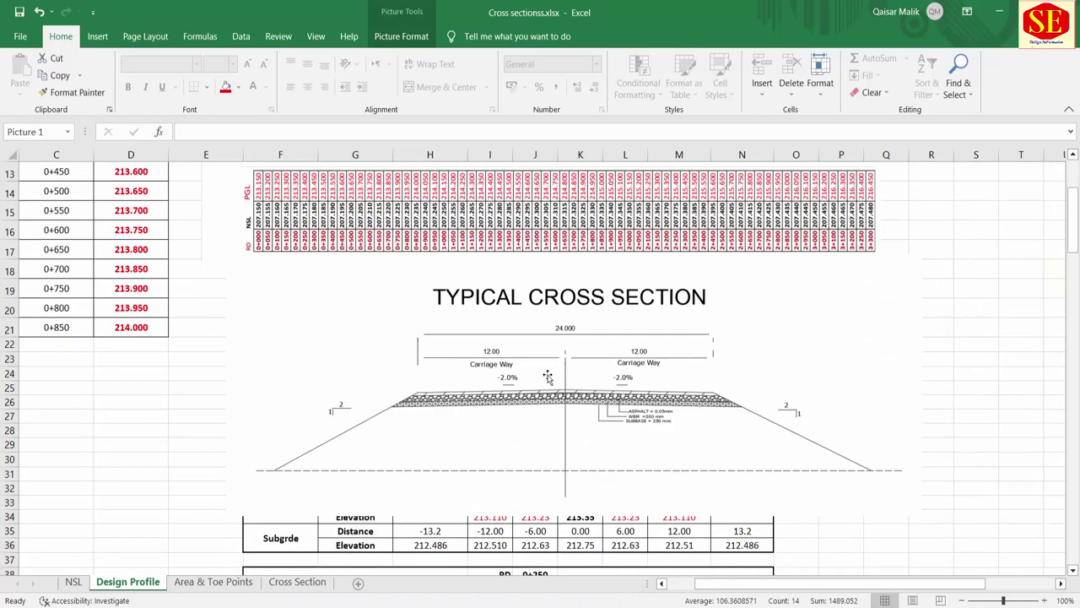
{"action": "left_click_drag", "start_coordinate": [551, 369], "coordinate": [560, 551]}
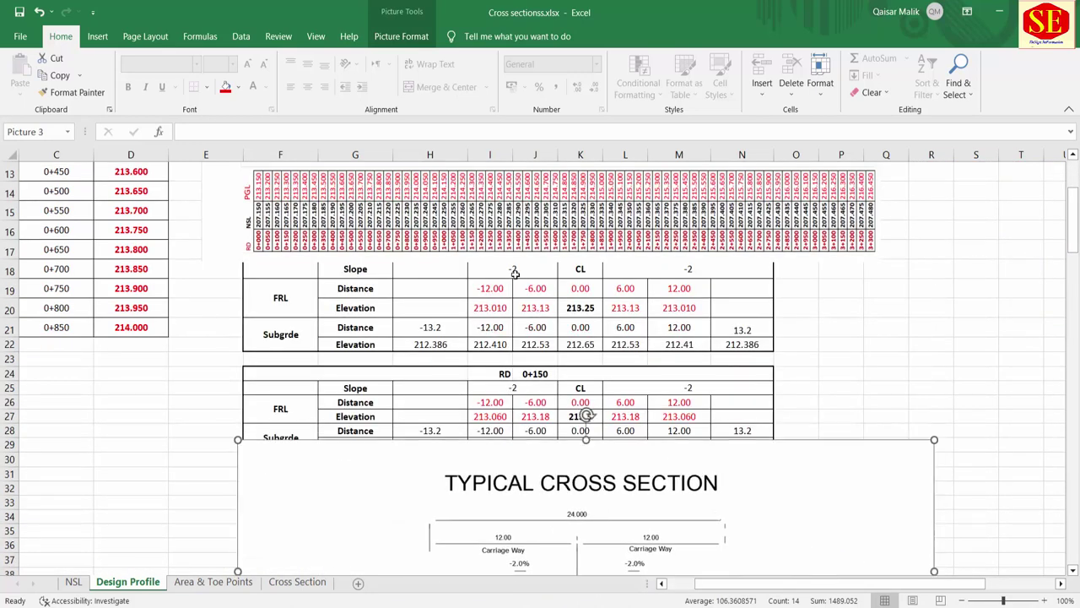
{"action": "mouse_move", "coordinate": [351, 173]}
{"action": "left_mouse_down"}
{"action": "mouse_move", "coordinate": [850, 247]}
{"action": "mouse_move", "coordinate": [963, 332]}
{"action": "left_mouse_up"}
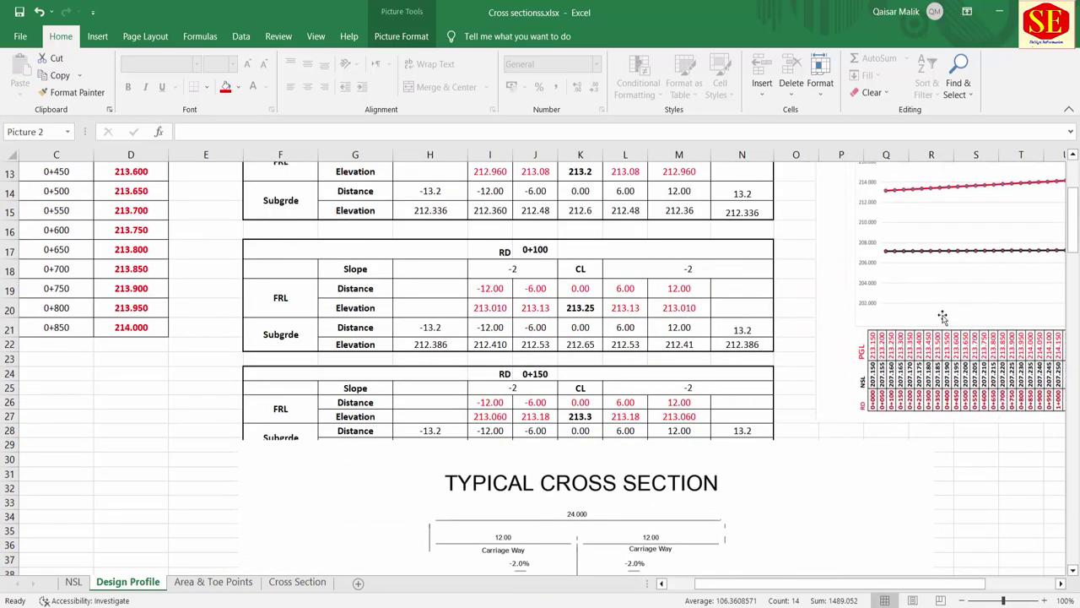
{"action": "scroll", "coordinate": [510, 253], "scroll_direction": "up", "scroll_amount": 4}
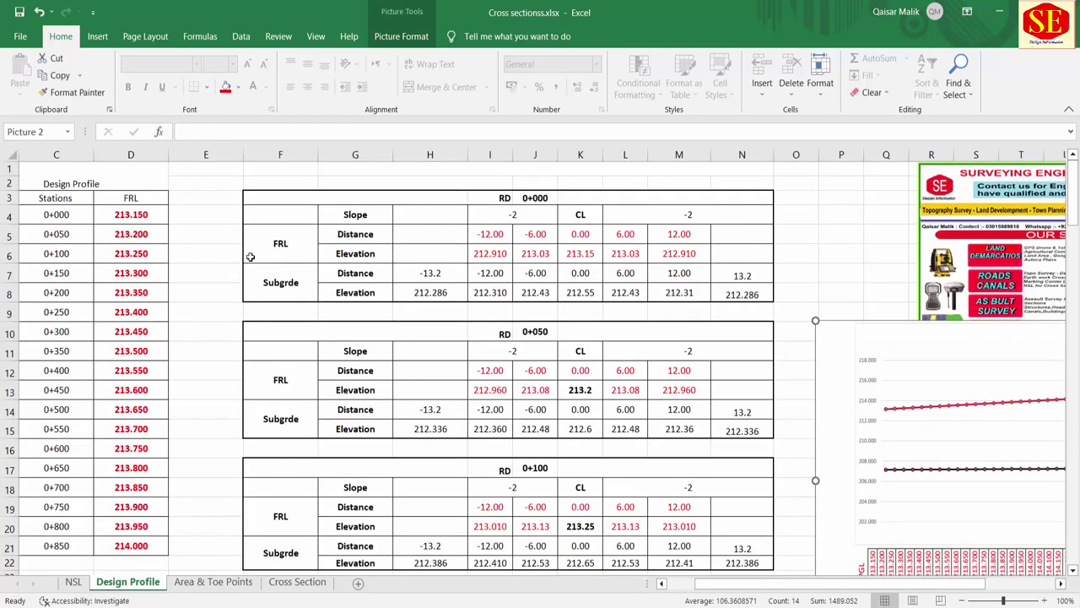
Set the Subgrade distance in I7 to =I5 so it follows the FRL distance.
{"action": "left_click_drag", "start_coordinate": [263, 250], "coordinate": [707, 252]}
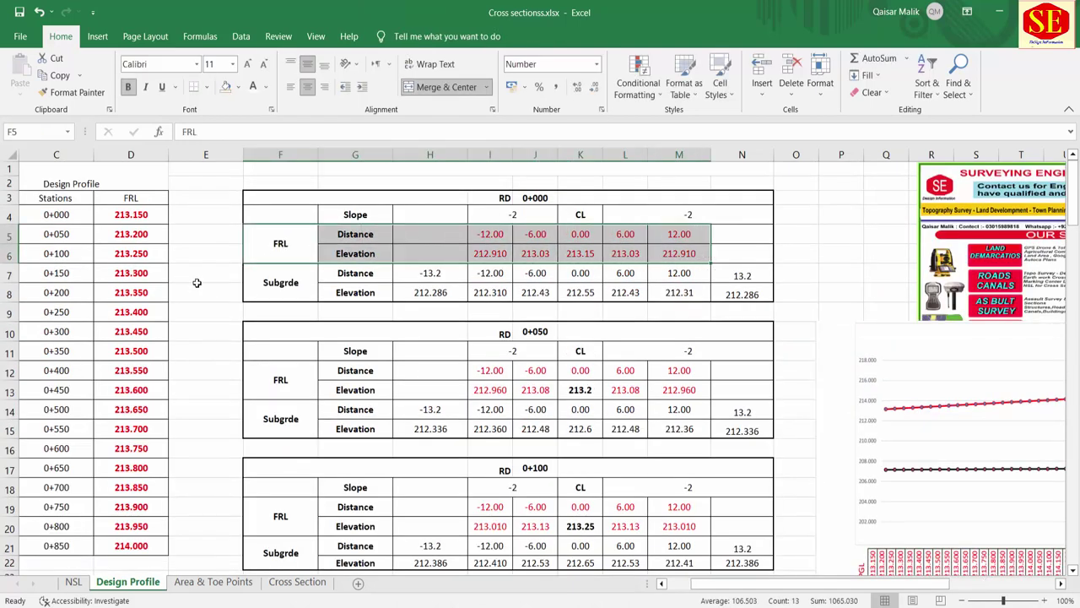
{"action": "left_click_drag", "start_coordinate": [292, 285], "coordinate": [770, 297]}
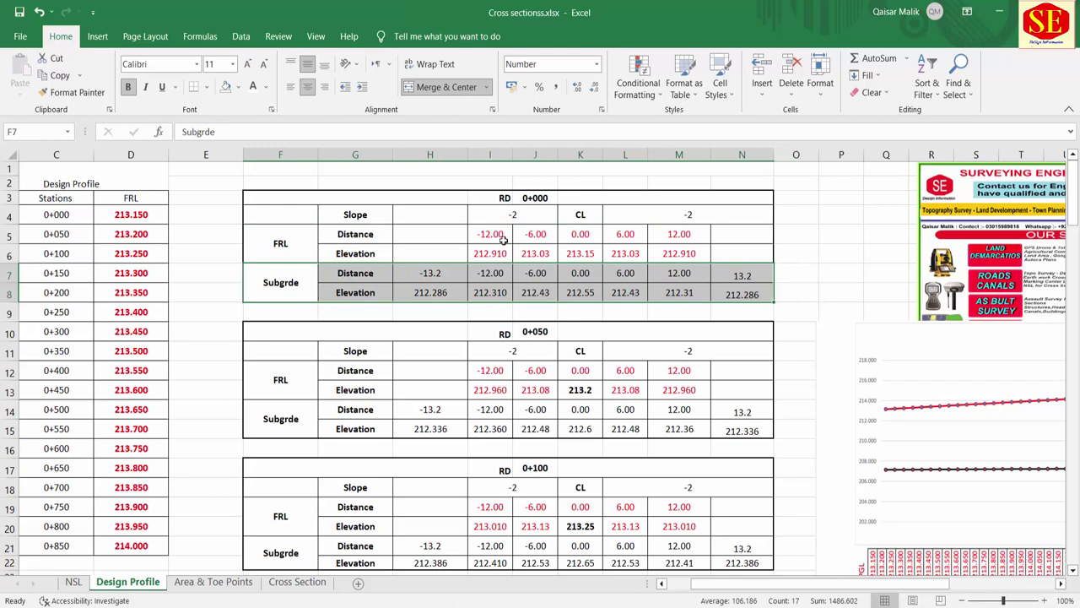
{"action": "left_click", "coordinate": [536, 269]}
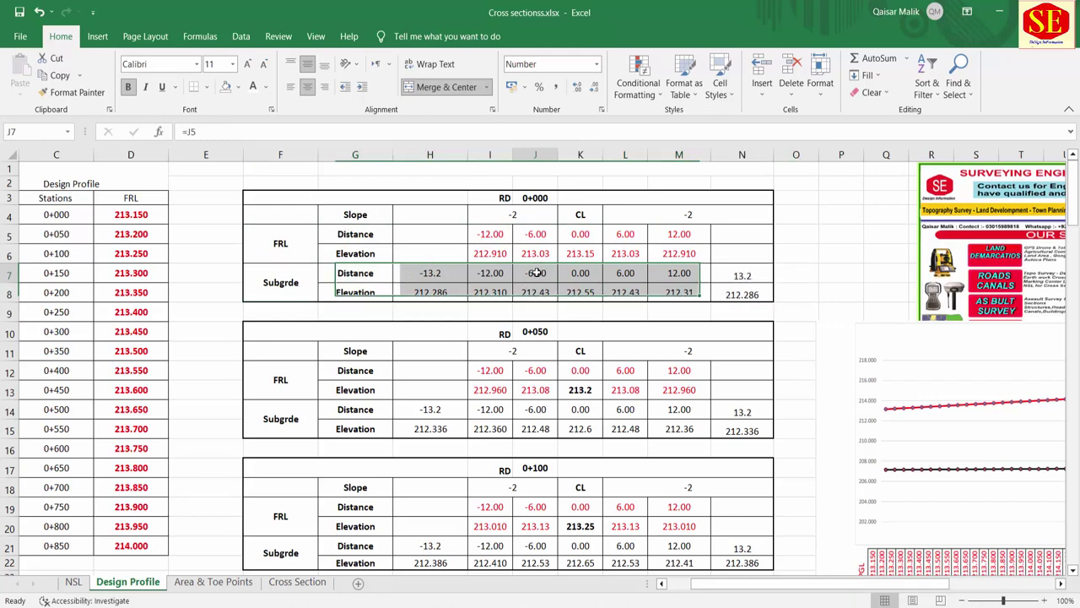
{"action": "left_click", "coordinate": [490, 273]}
{"action": "type", "text": "=I5"}
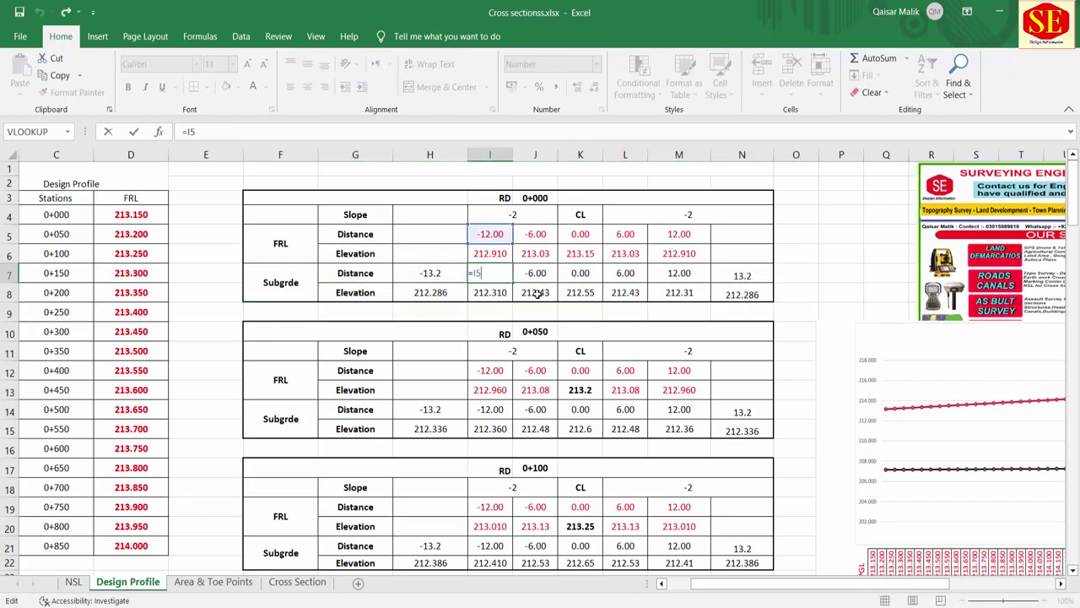
{"action": "key", "text": "Return"}
Inspect the Subgrade elevation formula =I6-0.6 in I8.
{"action": "double_click", "coordinate": [490, 292]}
{"action": "scroll", "coordinate": [530, 350], "scroll_direction": "down", "scroll_amount": 6}
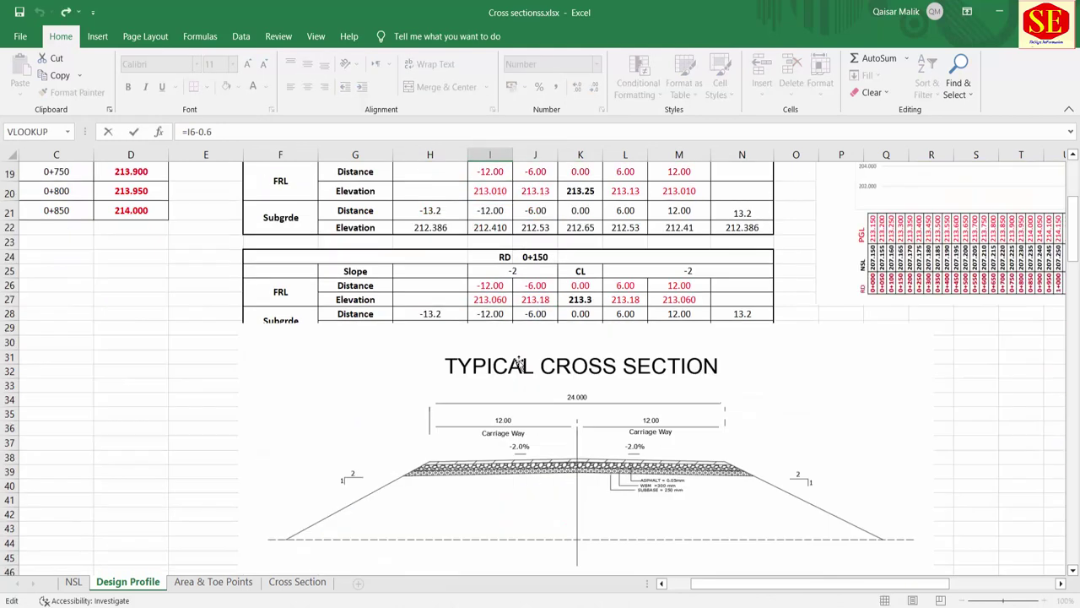
{"action": "scroll", "coordinate": [529, 350], "scroll_direction": "down", "scroll_amount": 7}
{"action": "scroll", "coordinate": [529, 350], "scroll_direction": "up", "scroll_amount": 5}
{"action": "left_click_drag", "start_coordinate": [501, 330], "coordinate": [1066, 363]}
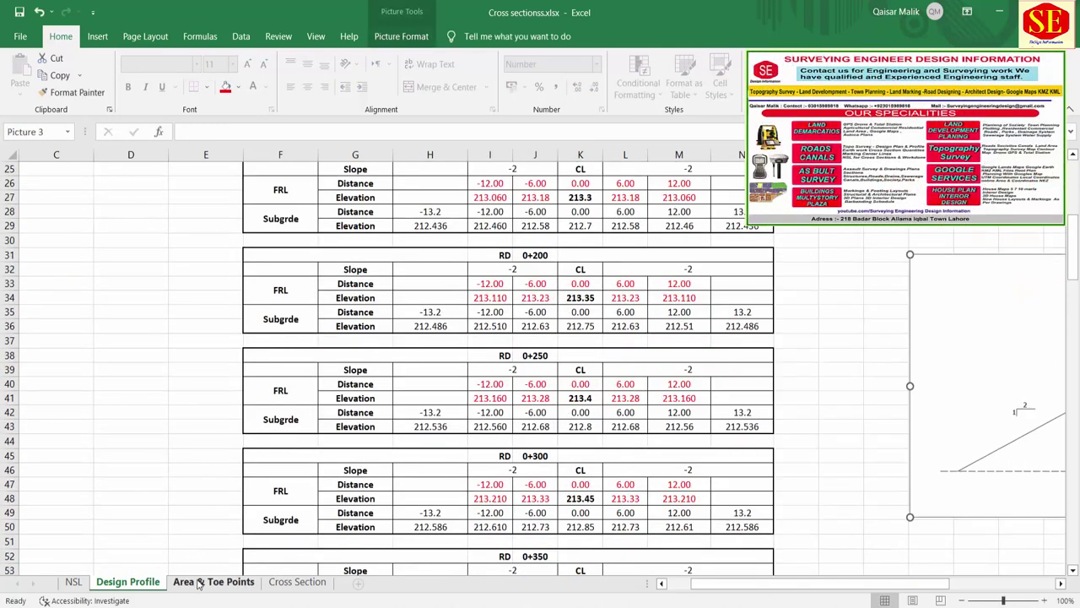
Look over the Area & Toe Points calculations, then return to the Cross Section sheet.
{"action": "left_click", "coordinate": [202, 583]}
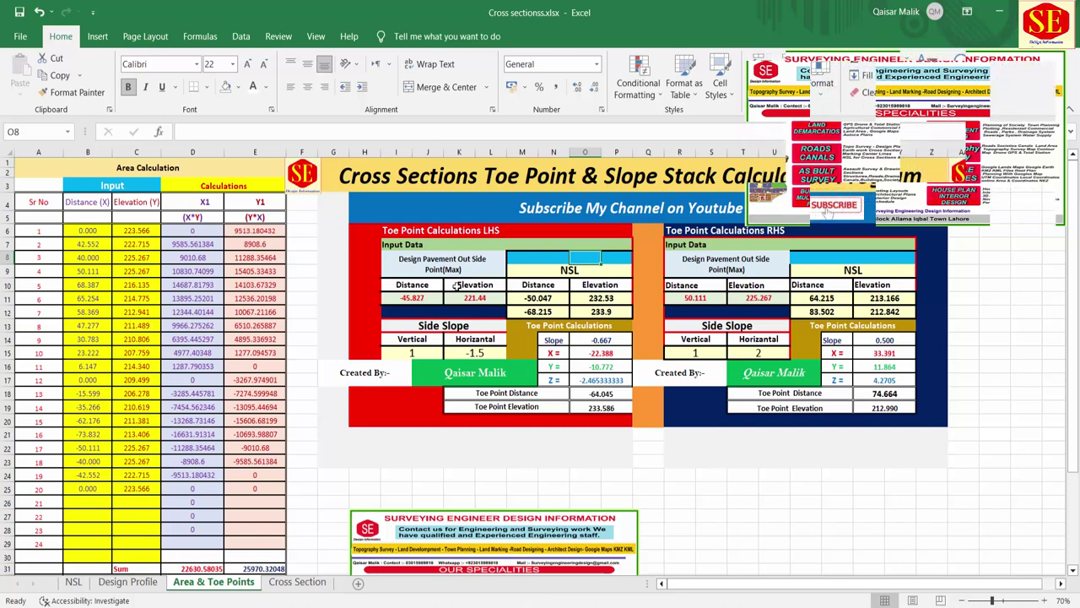
{"action": "left_click", "coordinate": [297, 581]}
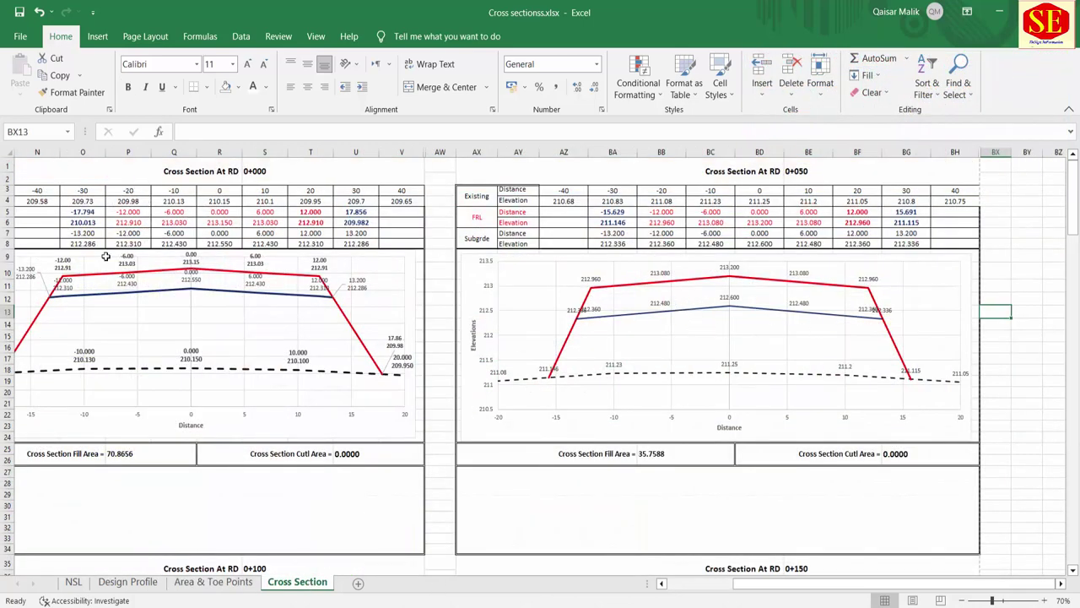
Unhide the hidden toe-point calculation columns on the Cross Section sheet.
{"action": "scroll", "coordinate": [540, 363], "scroll_direction": "left", "scroll_amount": 3}
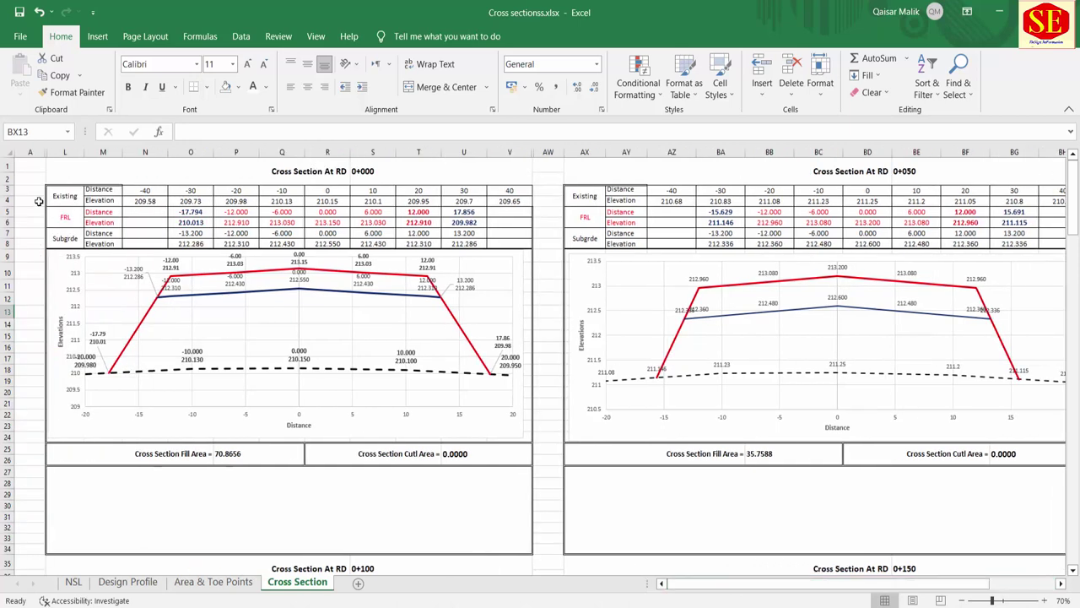
{"action": "mouse_move", "coordinate": [28, 152]}
{"action": "left_mouse_down"}
{"action": "mouse_move", "coordinate": [1077, 290]}
{"action": "mouse_move", "coordinate": [979, 337]}
{"action": "left_mouse_up"}
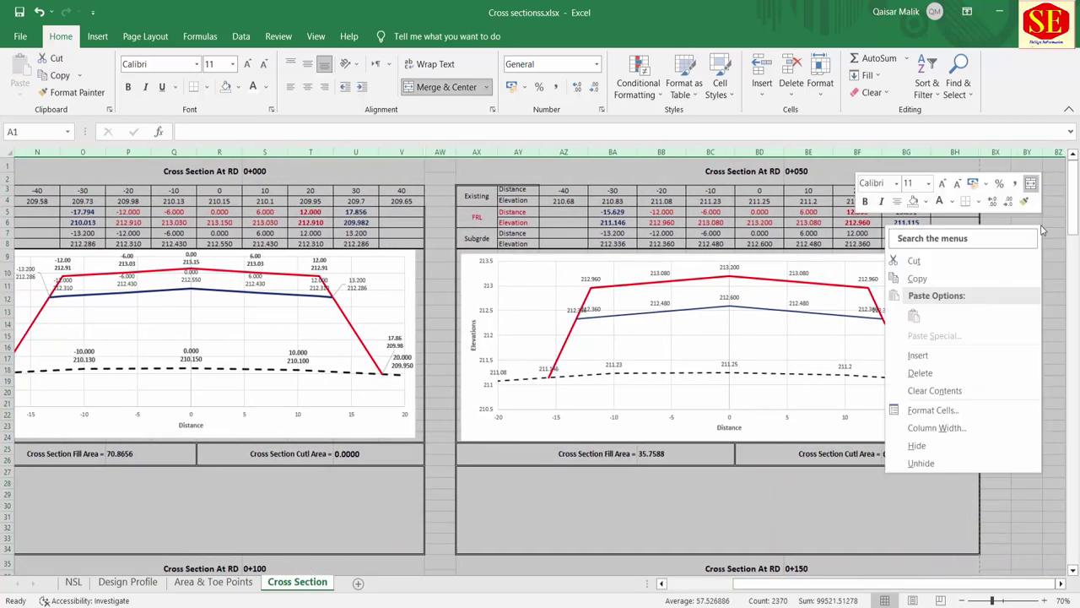
{"action": "right_click", "coordinate": [979, 337]}
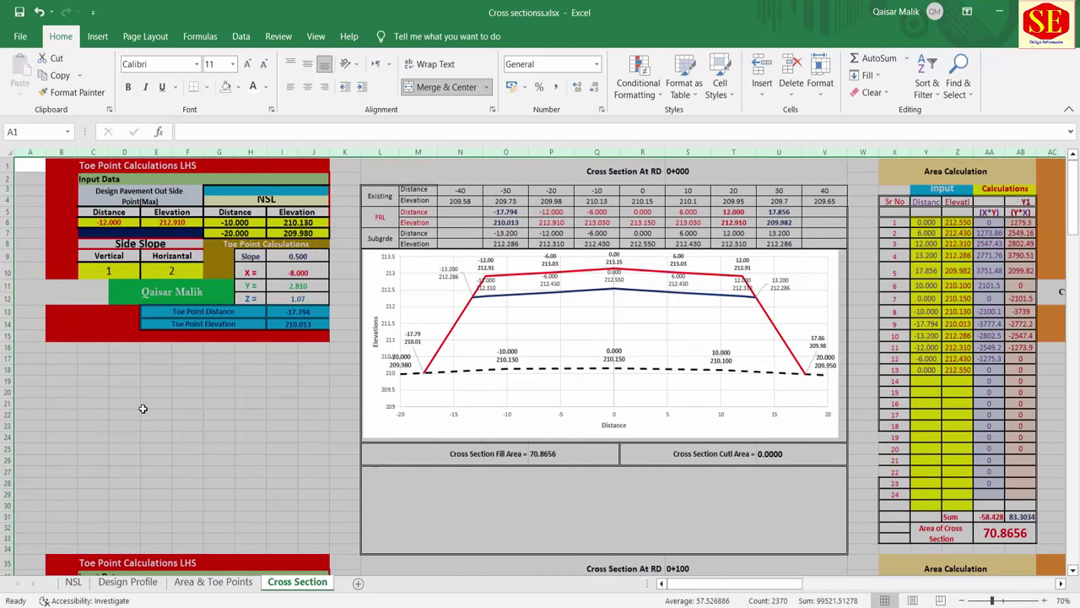
{"action": "left_click", "coordinate": [156, 404]}
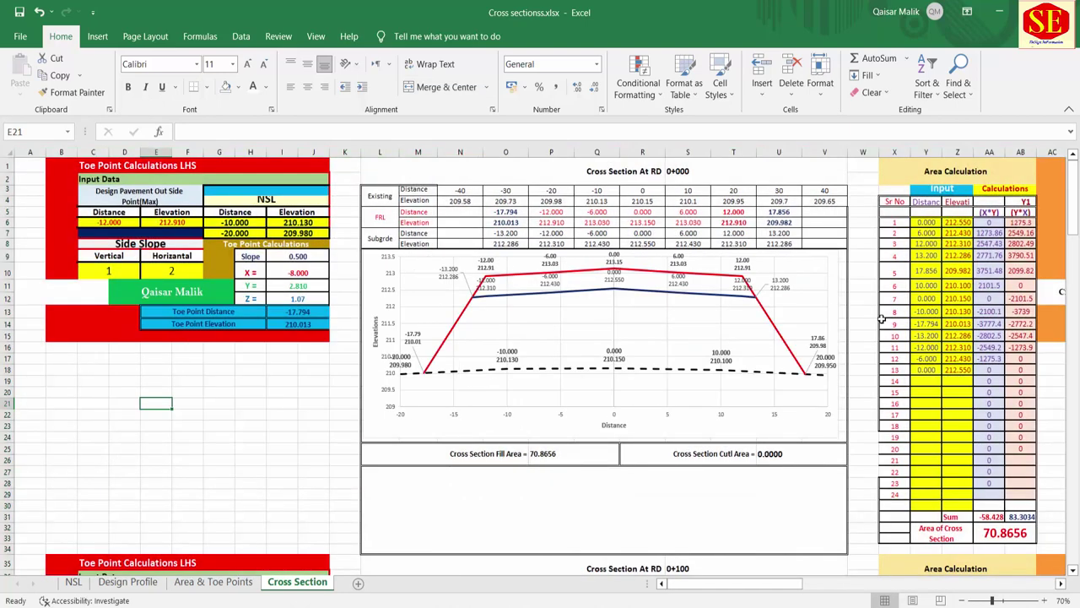
Zoom out to review all cross-section pages, then go to the Design Profile sheet.
{"action": "mouse_move", "coordinate": [741, 583]}
{"action": "left_mouse_down"}
{"action": "mouse_move", "coordinate": [861, 601]}
{"action": "mouse_move", "coordinate": [858, 586]}
{"action": "mouse_move", "coordinate": [946, 598]}
{"action": "left_mouse_up"}
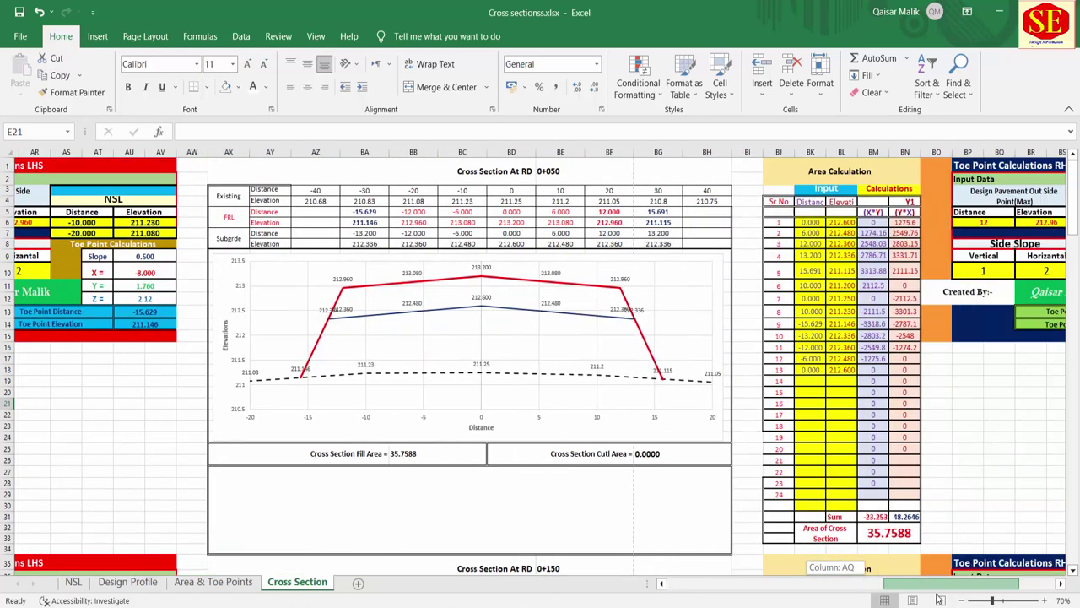
{"action": "left_click", "coordinate": [959, 600]}
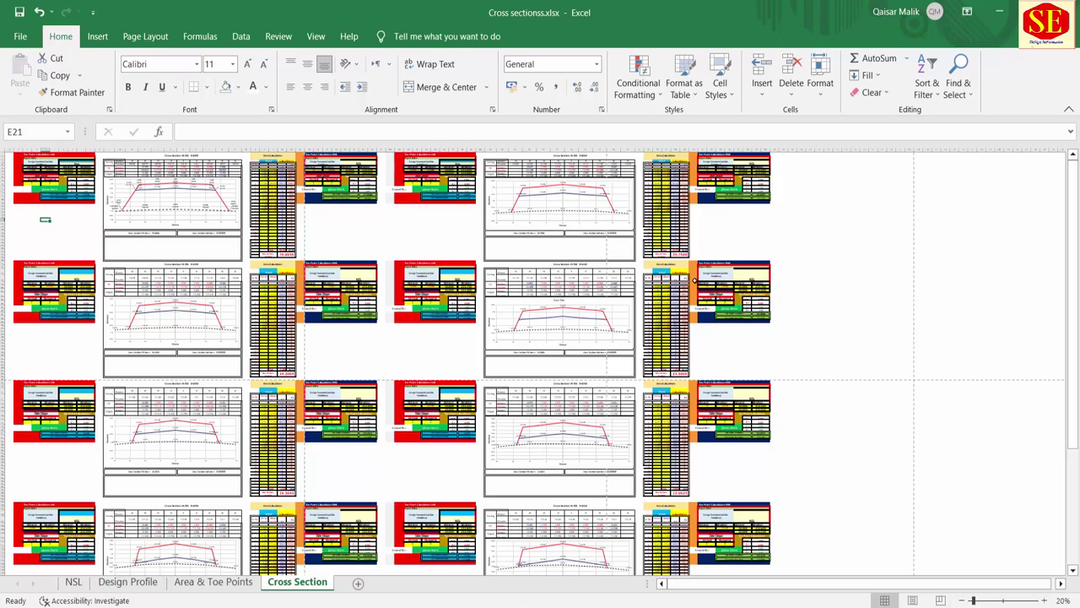
{"action": "left_click", "coordinate": [1044, 600]}
{"action": "left_click", "coordinate": [1044, 600]}
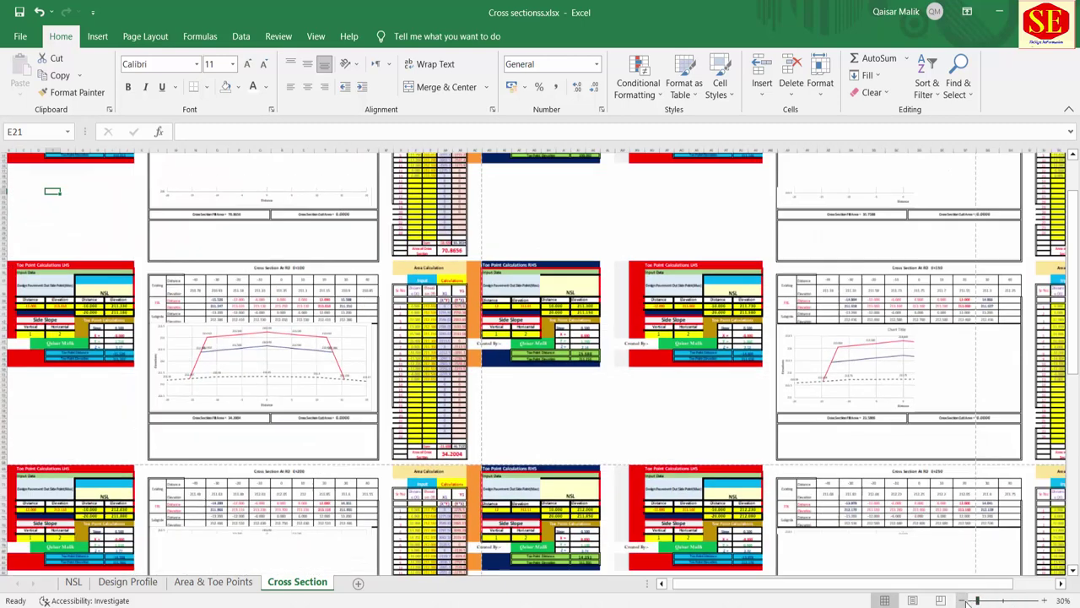
{"action": "left_click", "coordinate": [962, 600]}
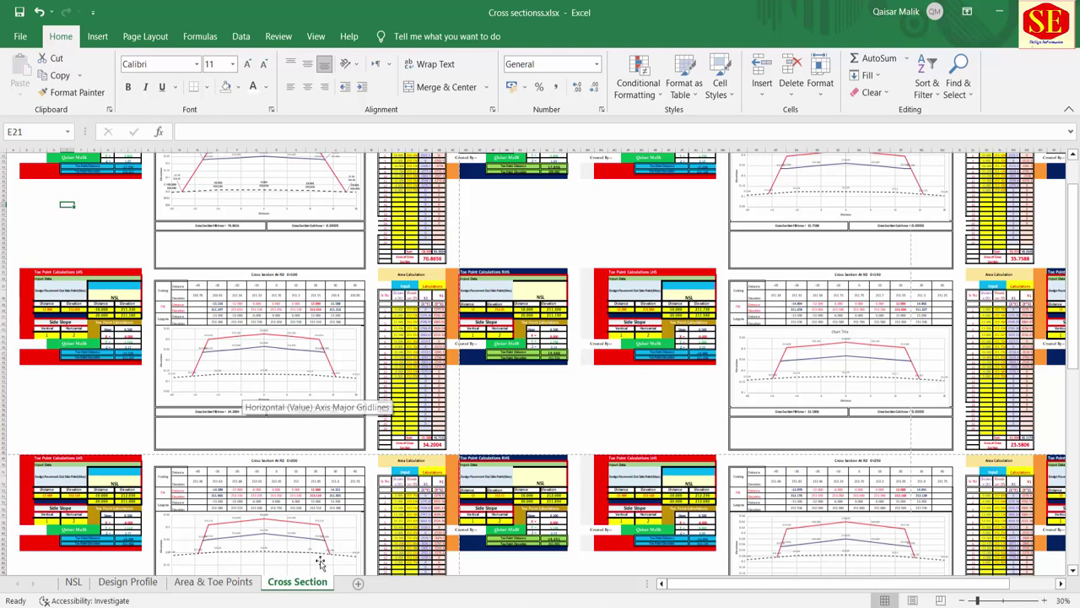
{"action": "left_click", "coordinate": [118, 589]}
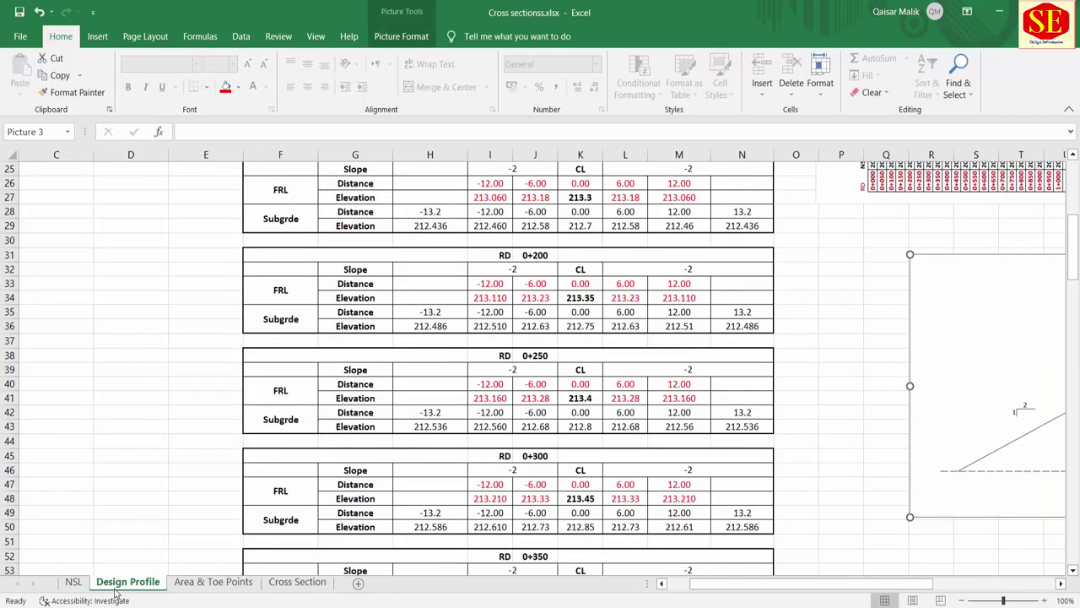
Move the NSL sheet's surveying advertisement banner beside the table and stretch it wider and taller.
{"action": "left_click", "coordinate": [74, 582]}
{"action": "mouse_move", "coordinate": [771, 345]}
{"action": "left_mouse_down"}
{"action": "mouse_move", "coordinate": [445, 392]}
{"action": "mouse_move", "coordinate": [382, 380]}
{"action": "left_mouse_up"}
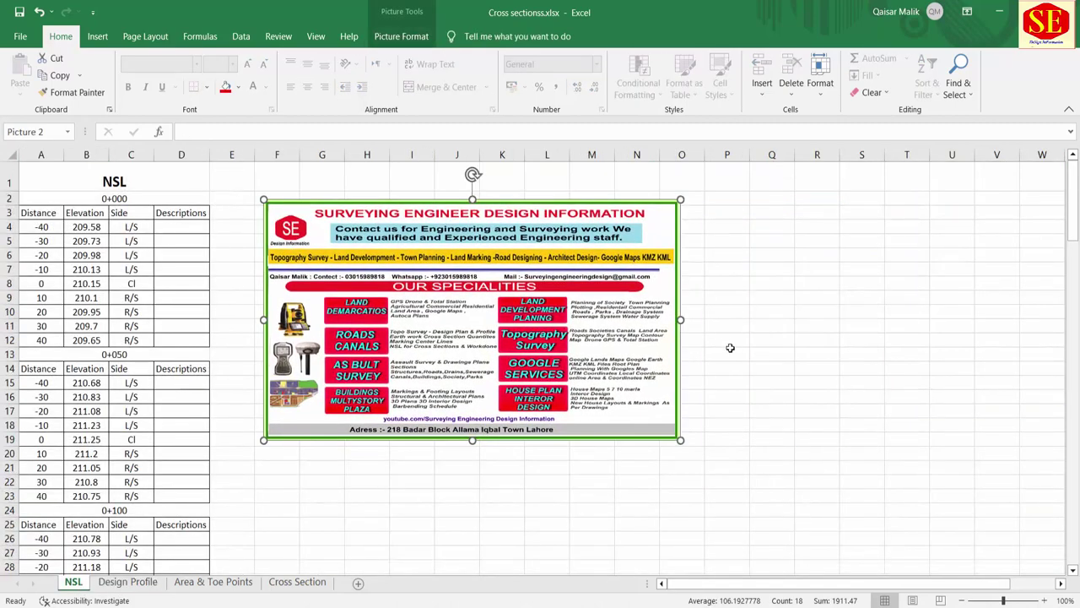
{"action": "left_click_drag", "start_coordinate": [680, 319], "coordinate": [1010, 319]}
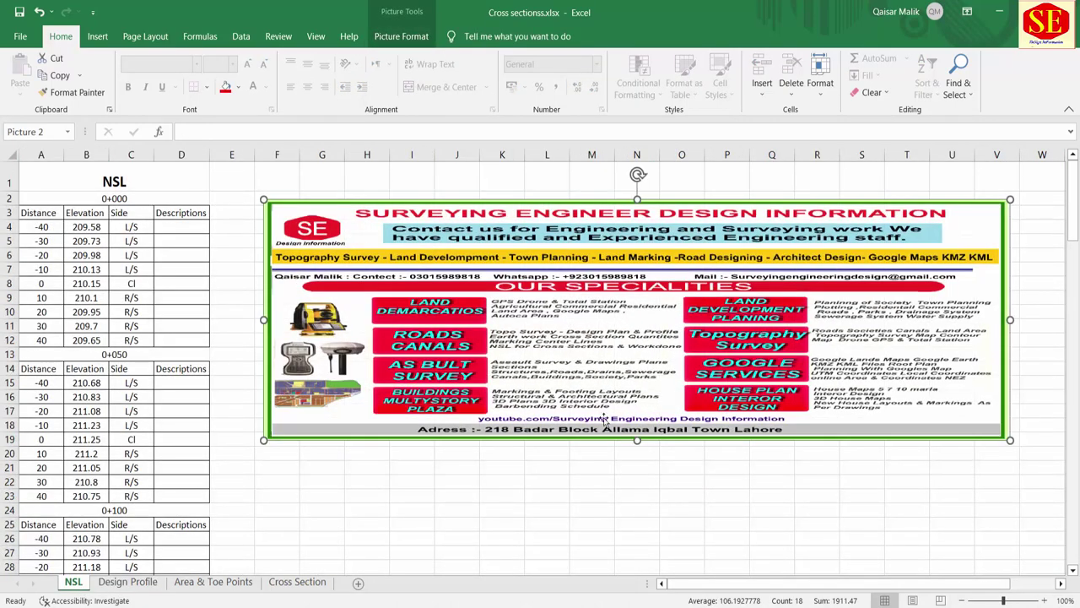
{"action": "left_click_drag", "start_coordinate": [637, 440], "coordinate": [637, 546]}
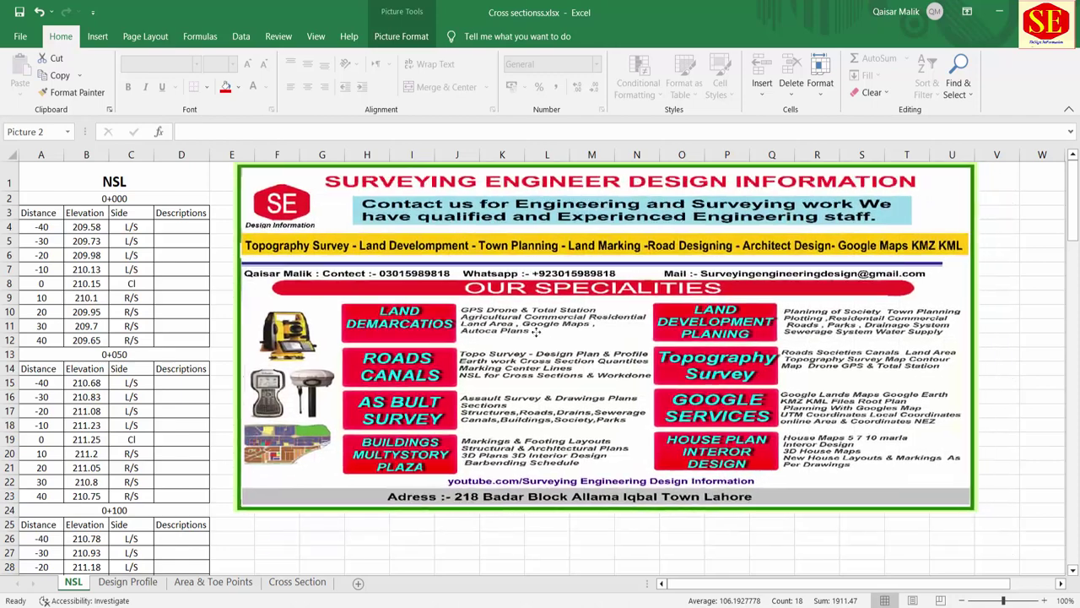
{"action": "left_click_drag", "start_coordinate": [598, 441], "coordinate": [521, 406]}
{"action": "left_click_drag", "start_coordinate": [560, 512], "coordinate": [560, 551]}
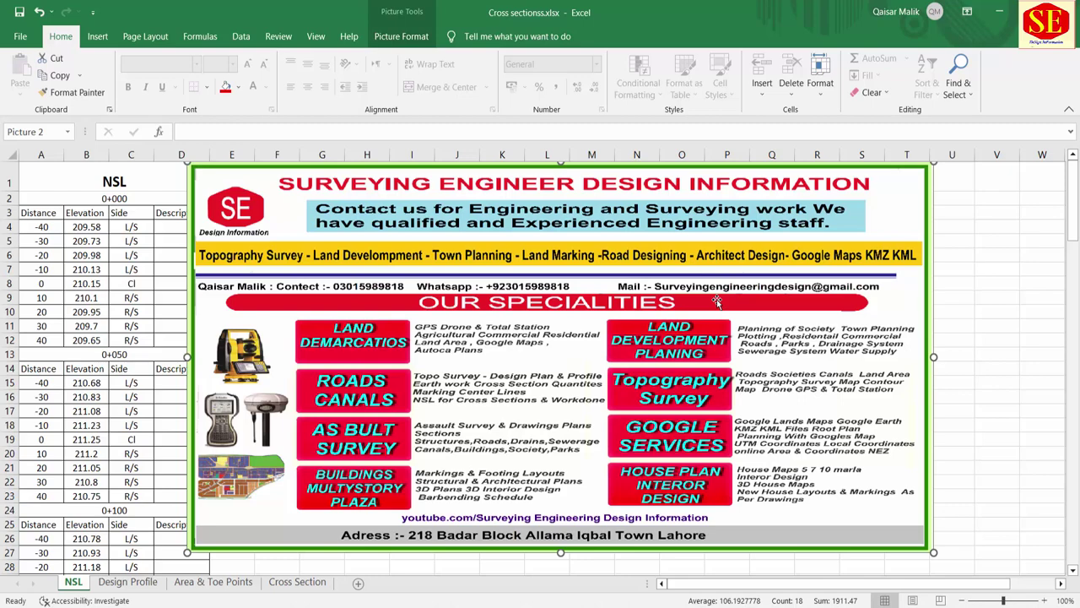
Flip to the Design Profile sheet, then the Cross Section sheet, scrolling back to the top.
{"action": "left_click", "coordinate": [107, 583]}
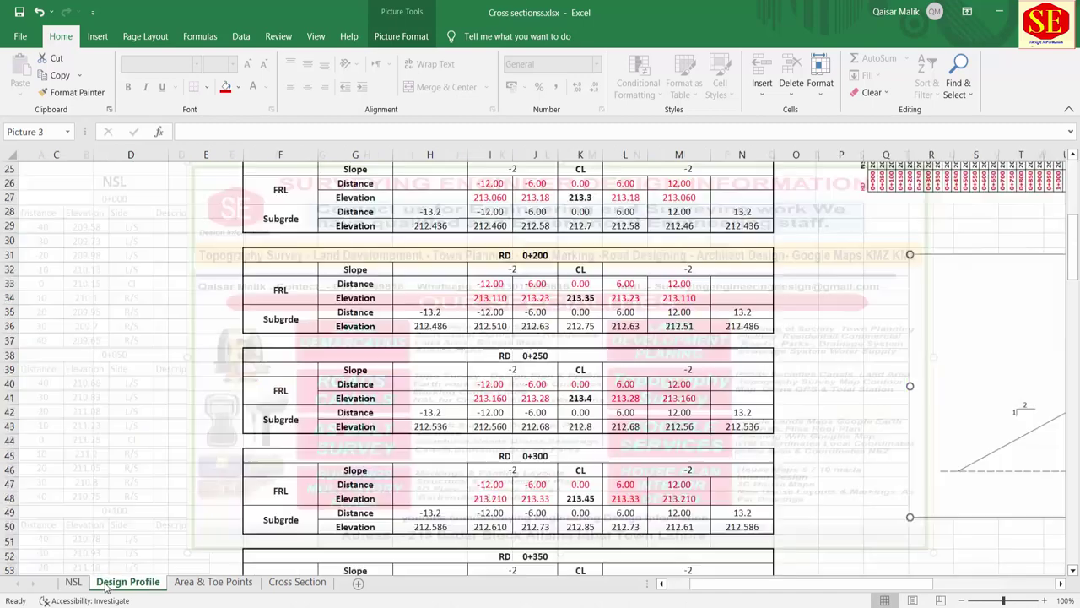
{"action": "left_click", "coordinate": [319, 582]}
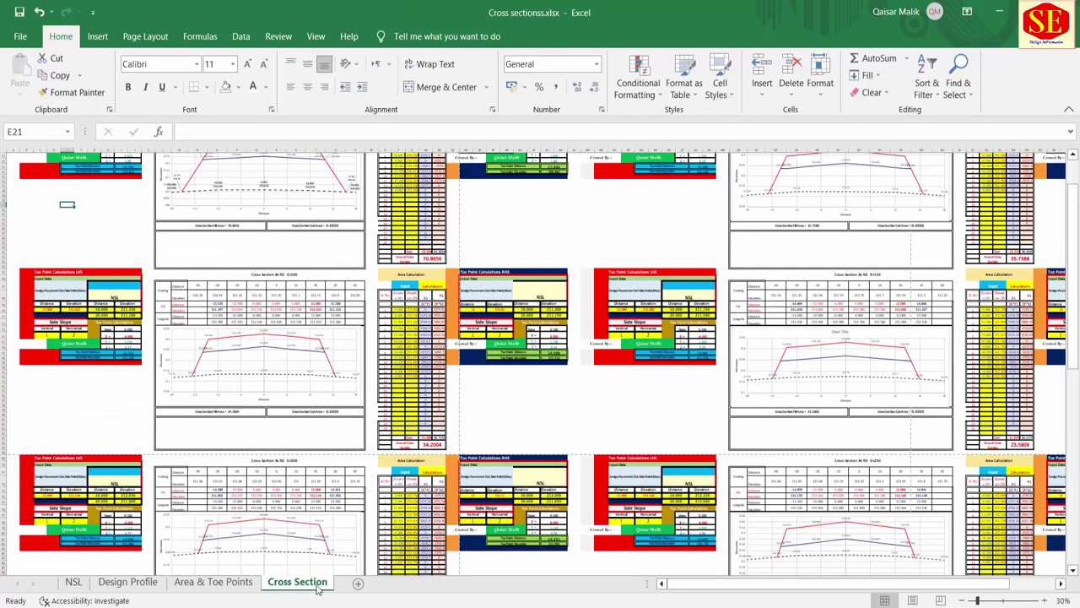
{"action": "scroll", "coordinate": [595, 357], "scroll_direction": "up", "scroll_amount": 3}
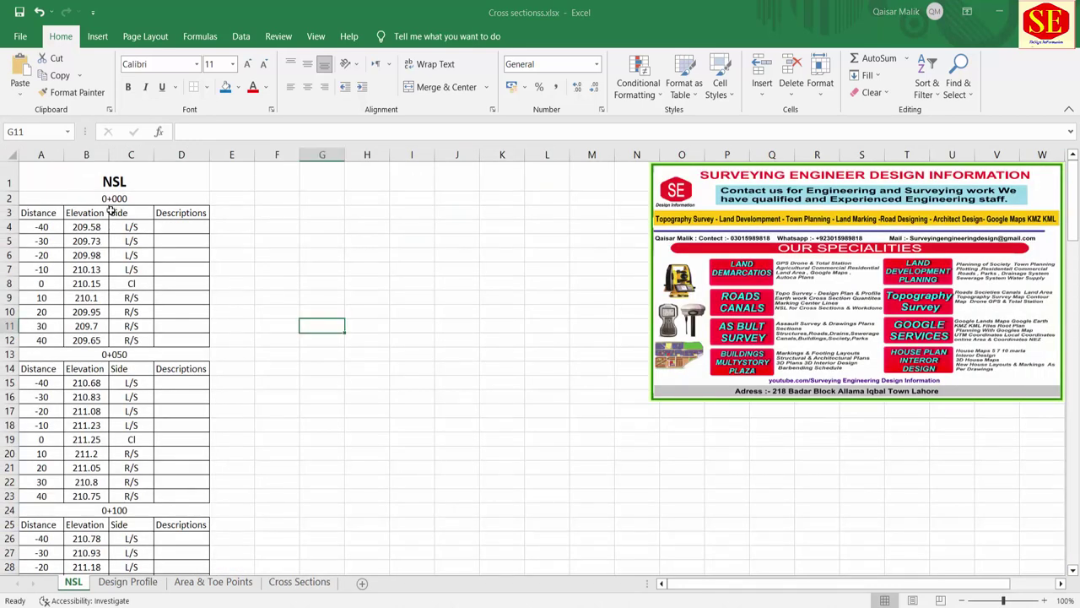
Review the NSL station 0+000 distances and elevations, from 209.58 at -40, and 0+050's 210.83.
{"action": "key", "text": "ctrl+Home"}
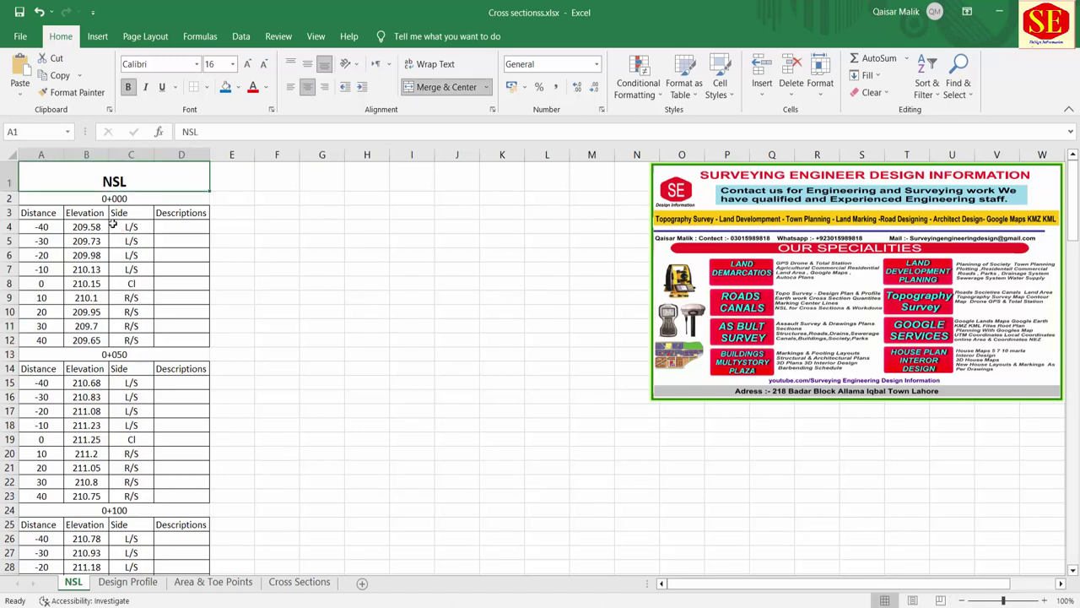
{"action": "left_click", "coordinate": [52, 226]}
{"action": "left_click_drag", "start_coordinate": [53, 226], "coordinate": [84, 240]}
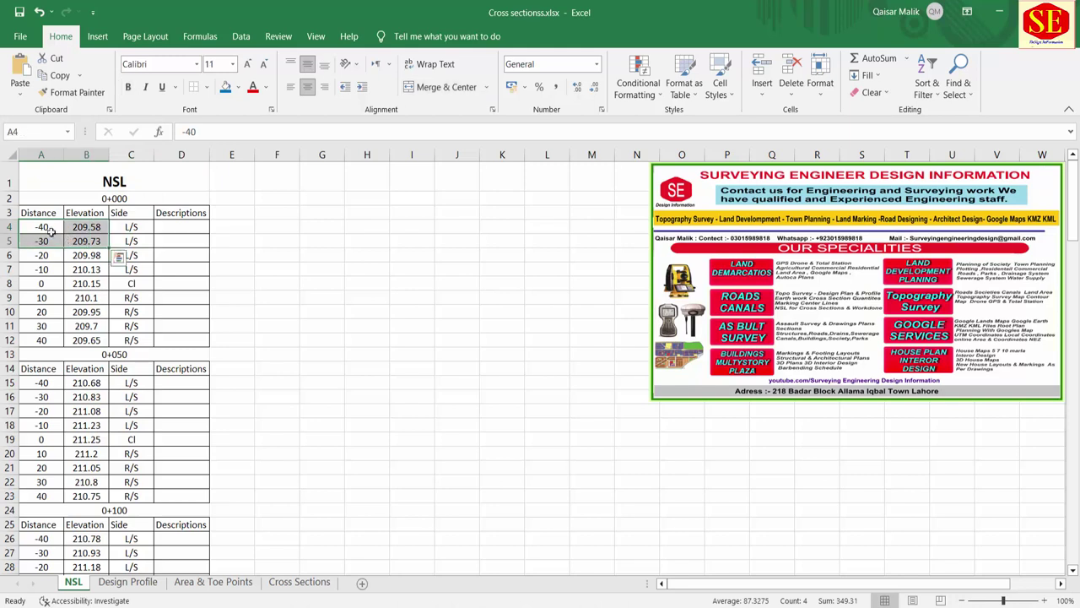
{"action": "left_click", "coordinate": [52, 227]}
{"action": "left_click", "coordinate": [74, 226]}
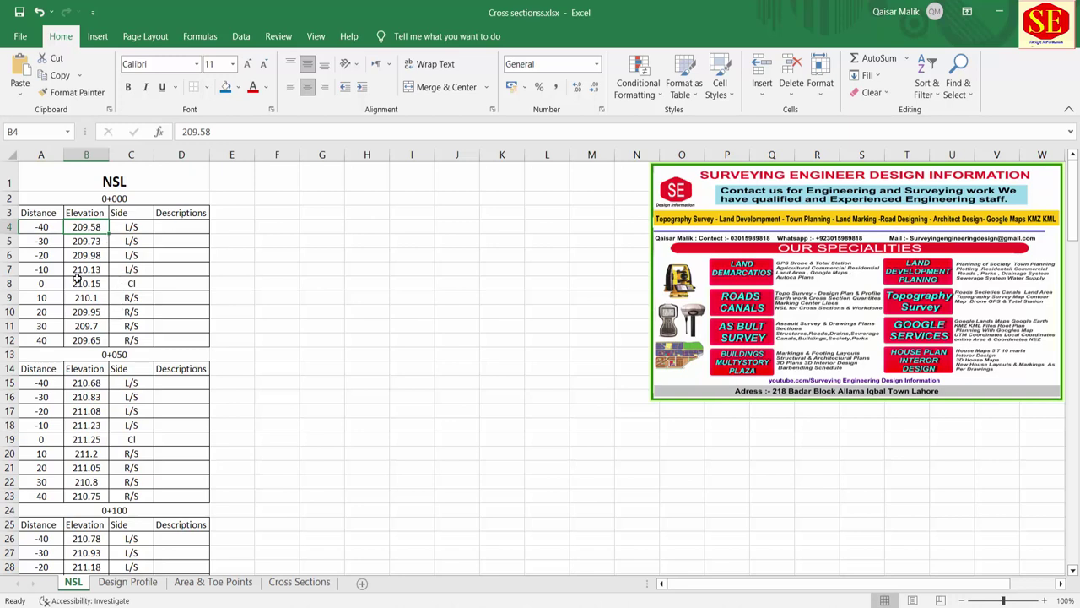
{"action": "left_click", "coordinate": [42, 231]}
{"action": "left_click_drag", "start_coordinate": [42, 230], "coordinate": [86, 336]}
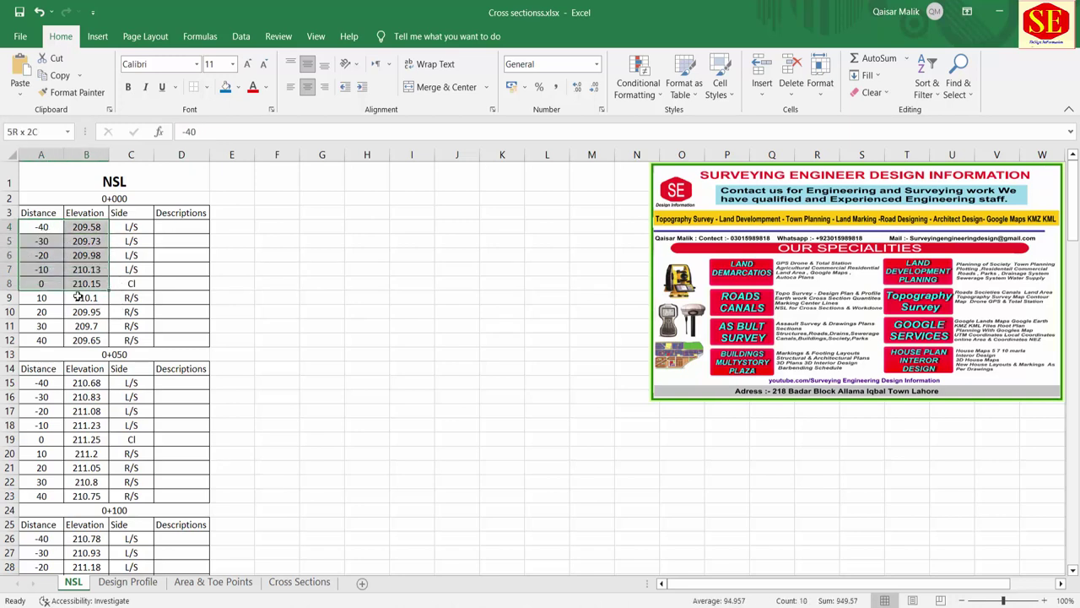
{"action": "double_click", "coordinate": [81, 311]}
{"action": "left_click", "coordinate": [87, 396]}
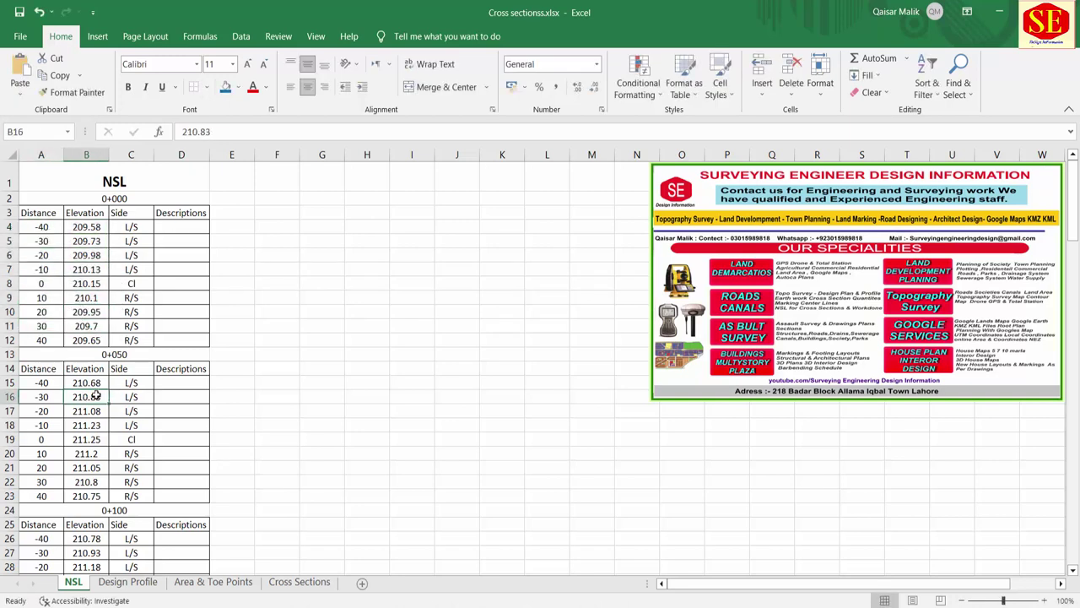
Move down to stations 0+100 and 0+150 and select the 0+150 distance and elevation values.
{"action": "scroll", "coordinate": [84, 371], "scroll_direction": "down", "scroll_amount": 2}
{"action": "scroll", "coordinate": [40, 308], "scroll_direction": "down", "scroll_amount": 1}
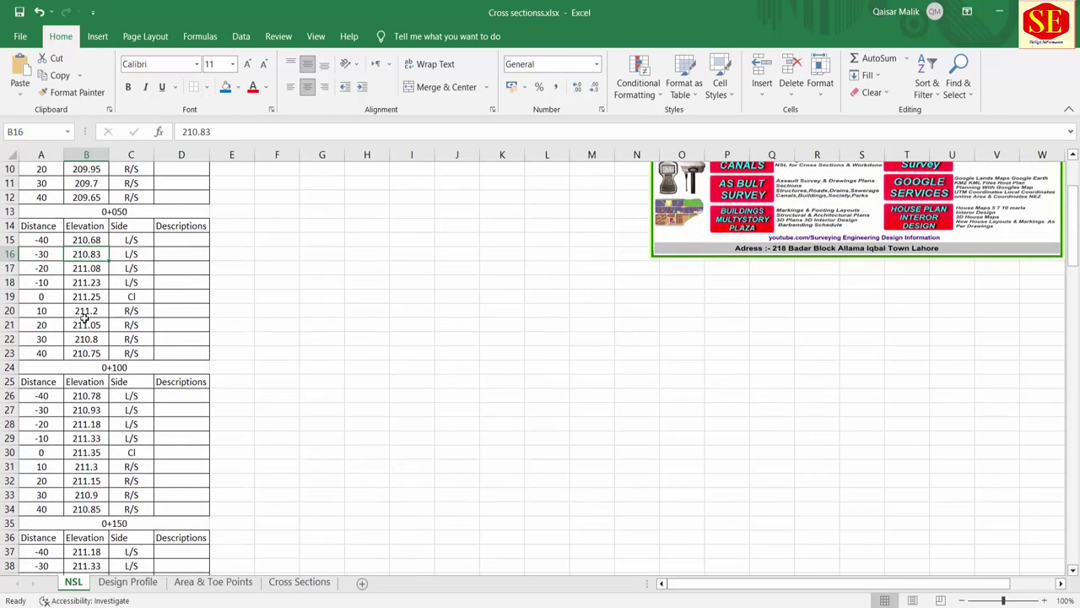
{"action": "scroll", "coordinate": [40, 308], "scroll_direction": "down", "scroll_amount": 1}
{"action": "scroll", "coordinate": [46, 307], "scroll_direction": "down", "scroll_amount": 1}
{"action": "left_click", "coordinate": [140, 282]}
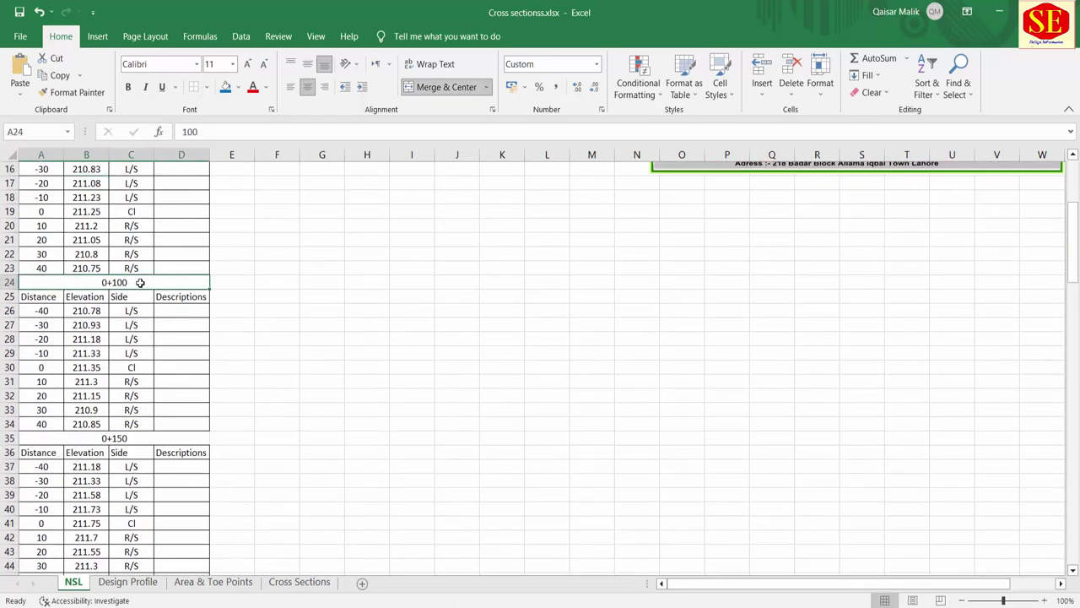
{"action": "left_click", "coordinate": [133, 443]}
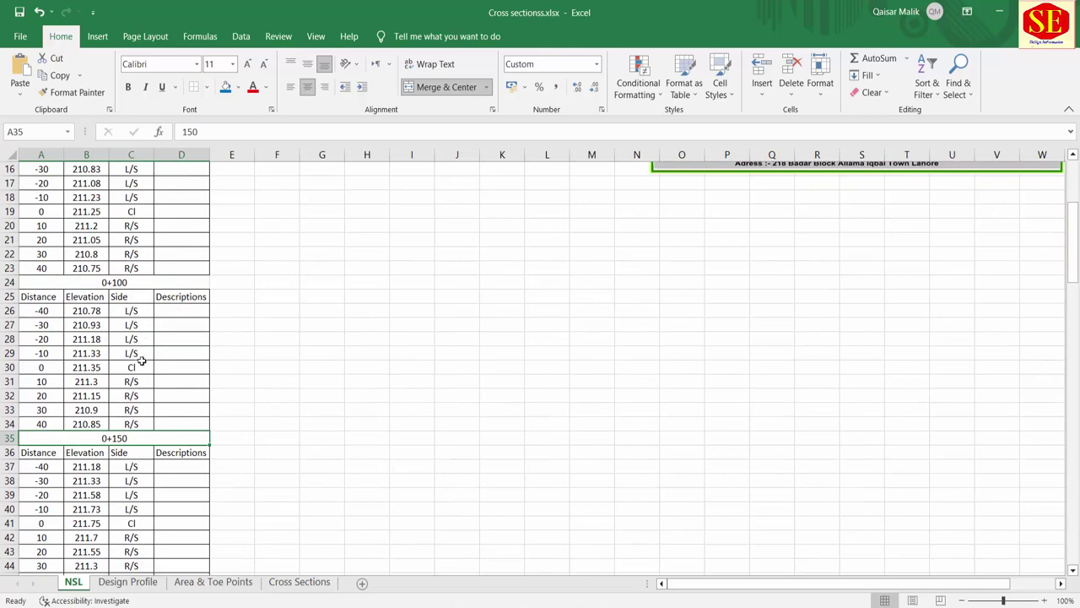
{"action": "scroll", "coordinate": [125, 432], "scroll_direction": "down", "scroll_amount": 1}
{"action": "scroll", "coordinate": [125, 431], "scroll_direction": "down", "scroll_amount": 1}
{"action": "scroll", "coordinate": [140, 323], "scroll_direction": "down", "scroll_amount": 2}
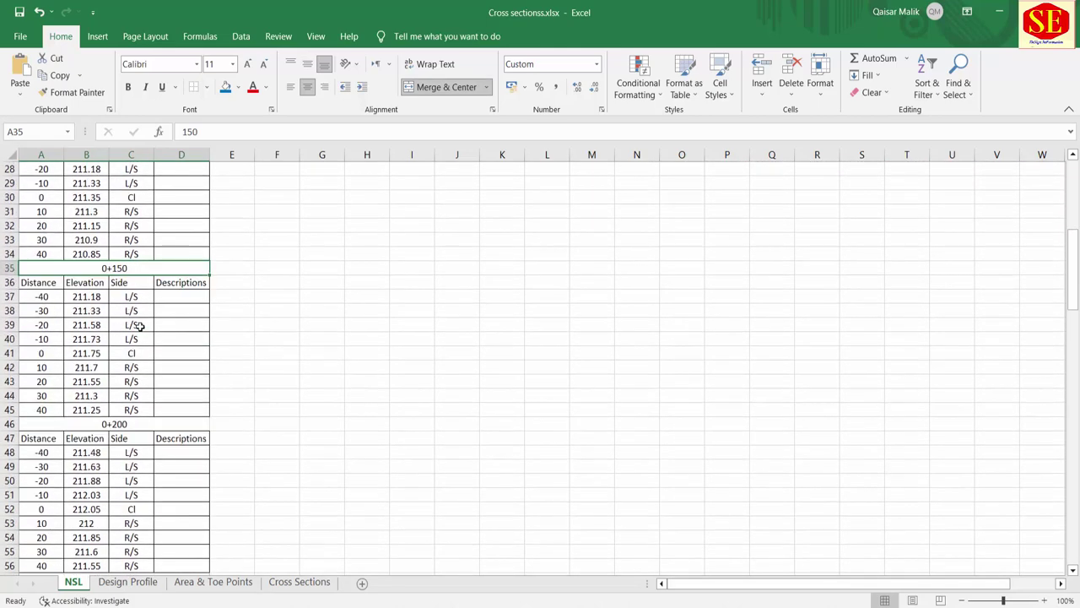
{"action": "left_click", "coordinate": [25, 285]}
{"action": "left_click", "coordinate": [69, 287]}
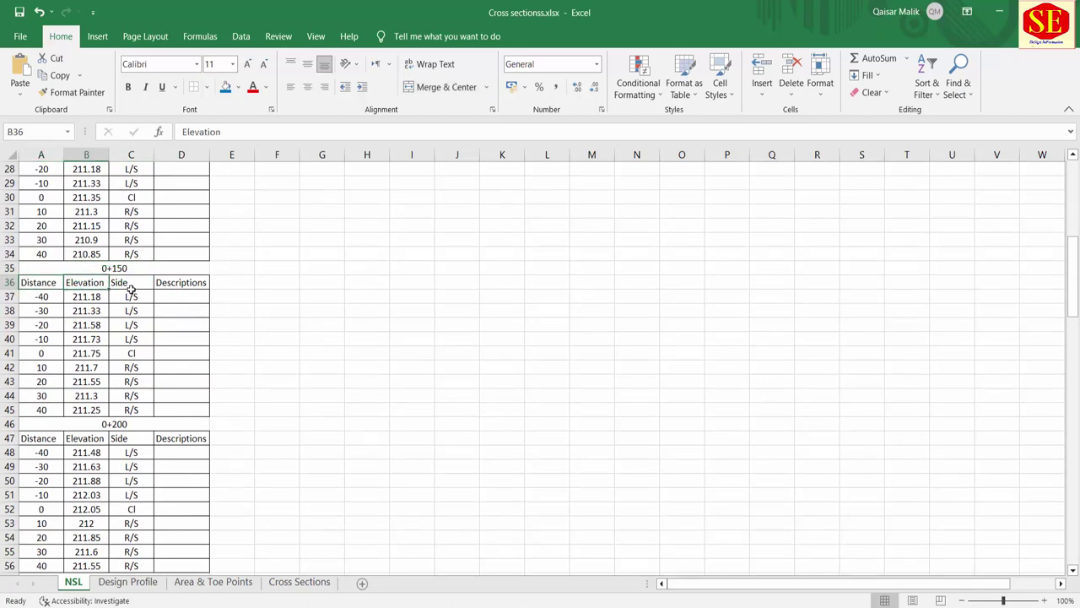
{"action": "left_click", "coordinate": [47, 304]}
{"action": "left_click_drag", "start_coordinate": [46, 304], "coordinate": [79, 410]}
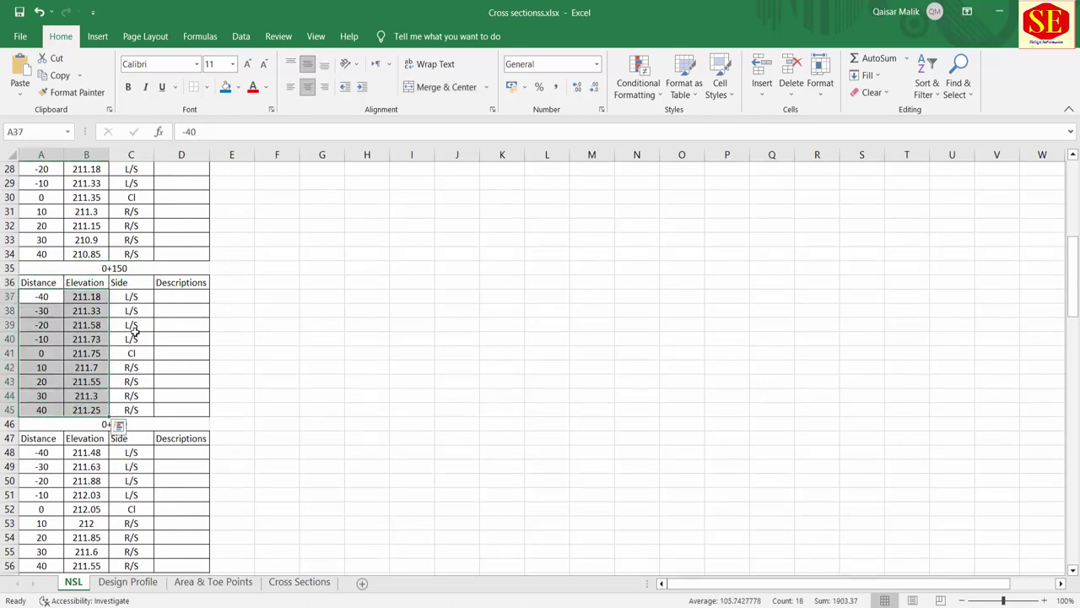
Scroll back up and check the 210.13 elevation at station 0+000.
{"action": "scroll", "coordinate": [457, 225], "scroll_direction": "down", "scroll_amount": 4}
{"action": "scroll", "coordinate": [438, 339], "scroll_direction": "down", "scroll_amount": 9}
{"action": "scroll", "coordinate": [438, 338], "scroll_direction": "down", "scroll_amount": 8}
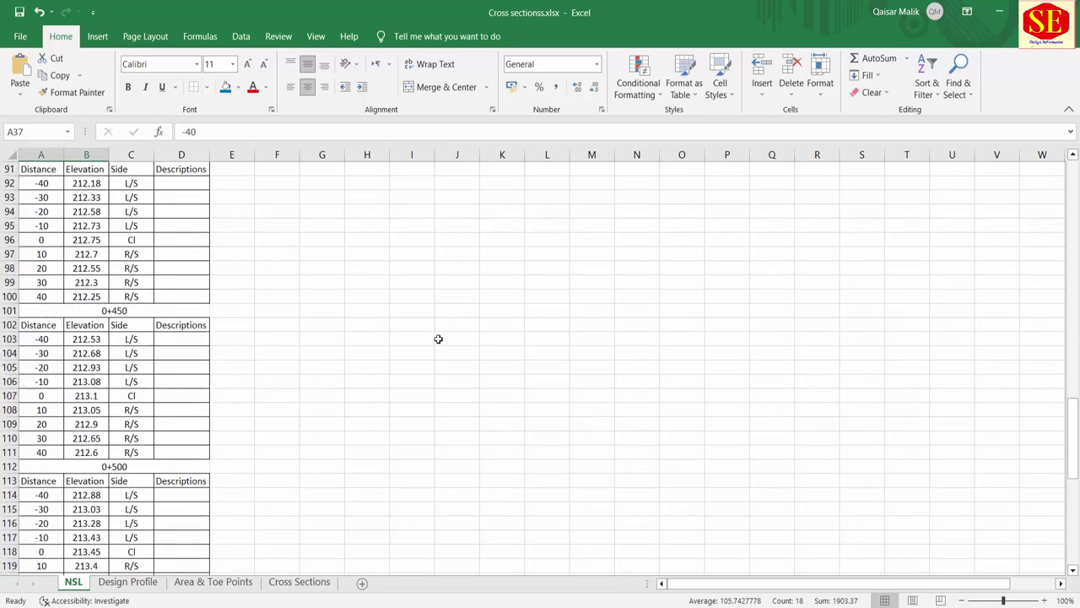
{"action": "scroll", "coordinate": [438, 339], "scroll_direction": "down", "scroll_amount": 6}
{"action": "scroll", "coordinate": [438, 339], "scroll_direction": "down", "scroll_amount": 5}
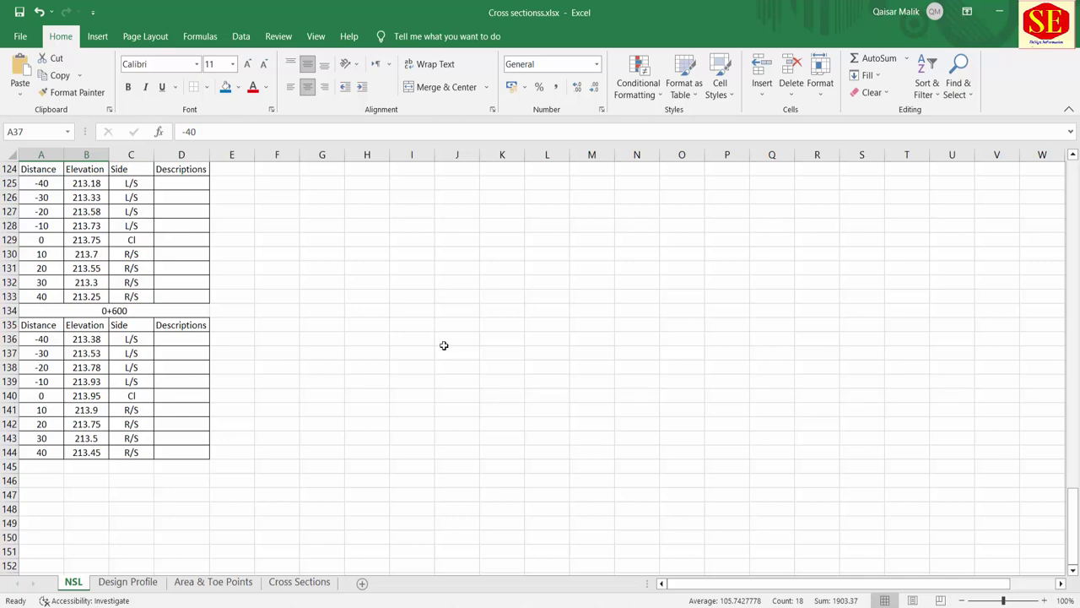
{"action": "scroll", "coordinate": [152, 312], "scroll_direction": "up", "scroll_amount": 8}
{"action": "scroll", "coordinate": [149, 306], "scroll_direction": "up", "scroll_amount": 16}
{"action": "scroll", "coordinate": [101, 247], "scroll_direction": "up", "scroll_amount": 8}
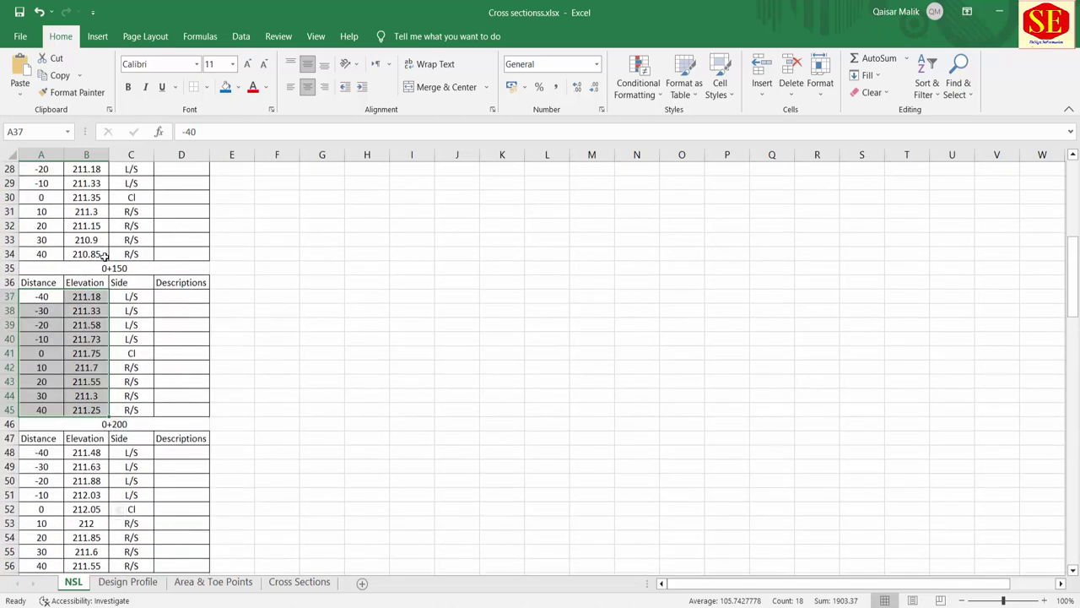
{"action": "scroll", "coordinate": [93, 249], "scroll_direction": "up", "scroll_amount": 8}
{"action": "scroll", "coordinate": [88, 244], "scroll_direction": "up", "scroll_amount": 1}
{"action": "left_click", "coordinate": [337, 266]}
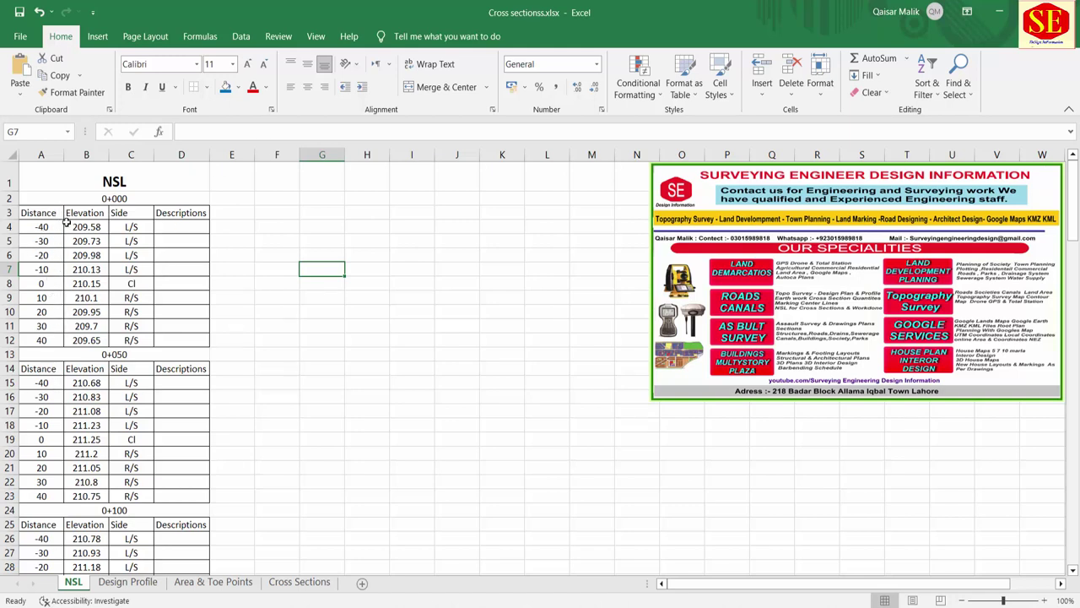
{"action": "left_click", "coordinate": [82, 272]}
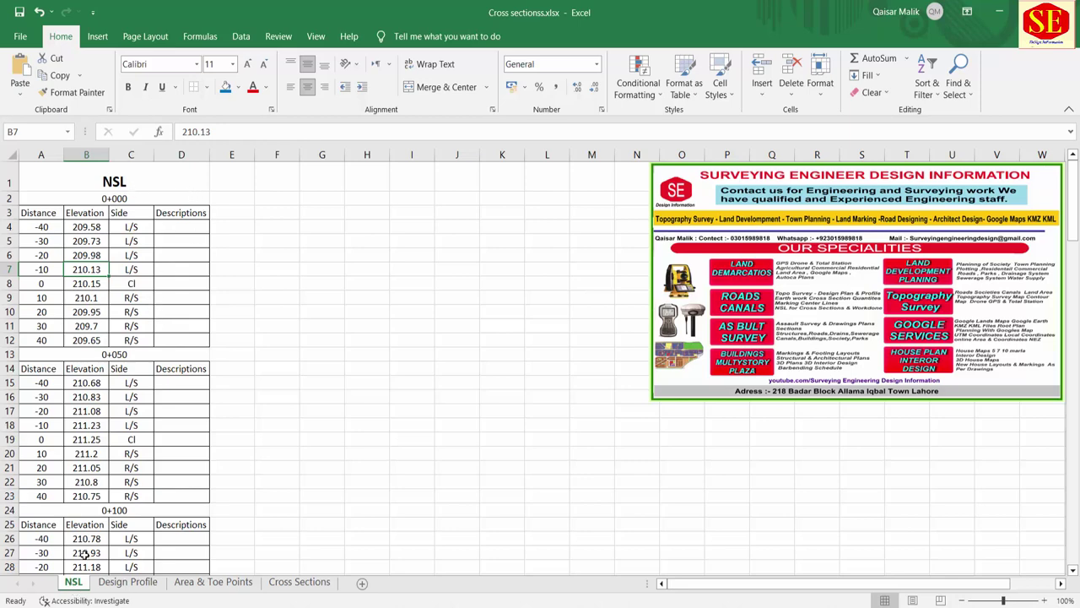
Move the L-Section chart up beside the empty Design Profile table.
{"action": "left_click", "coordinate": [116, 591]}
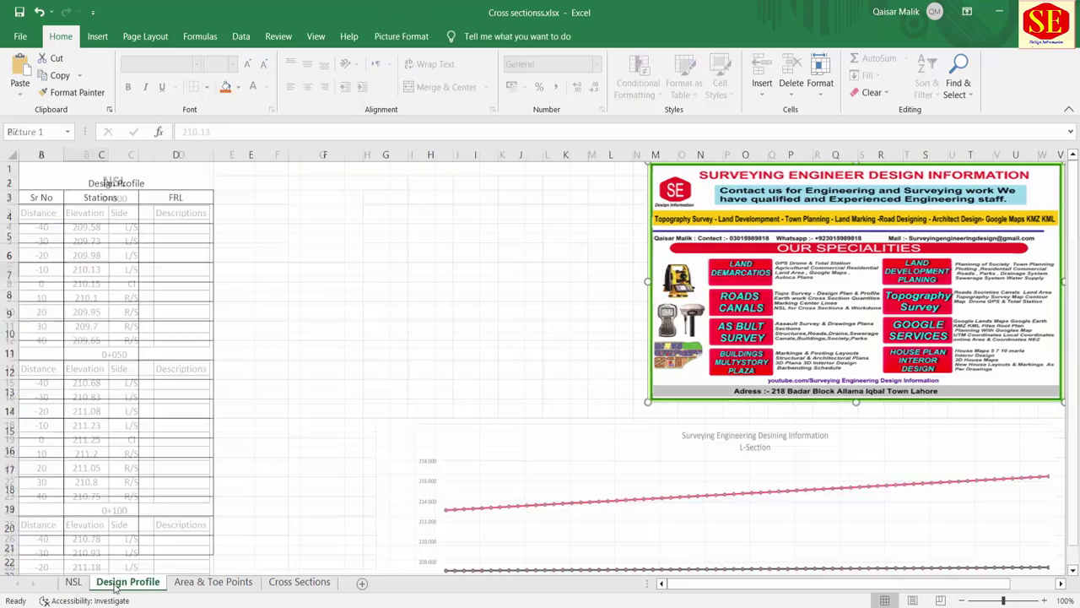
{"action": "left_click", "coordinate": [366, 250]}
{"action": "left_click_drag", "start_coordinate": [683, 494], "coordinate": [524, 227]}
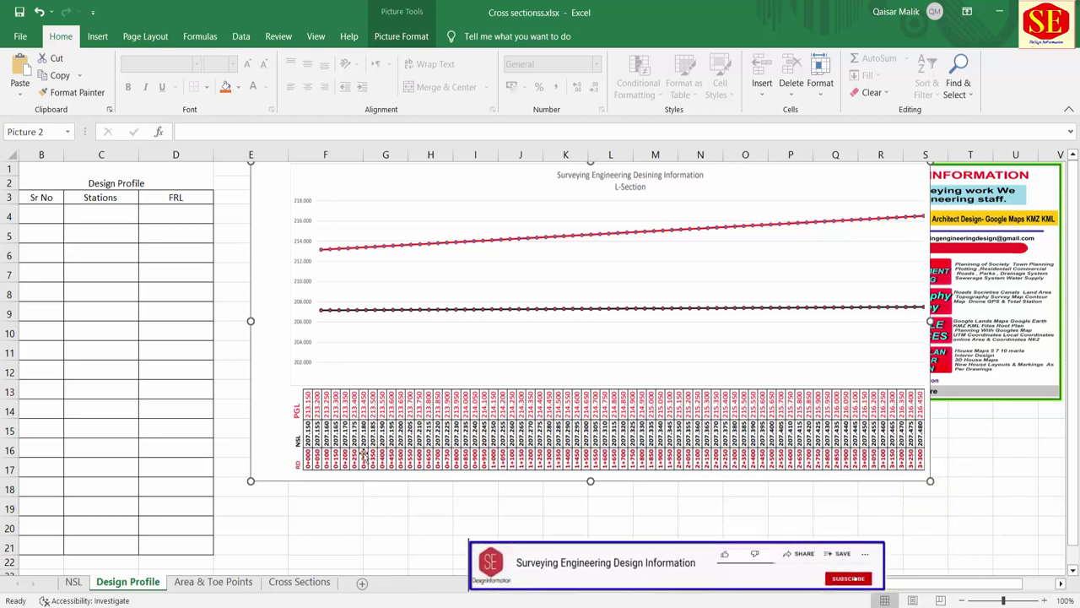
Check the NSL station headers for 0+000 and 0+100.
{"action": "left_click", "coordinate": [74, 582]}
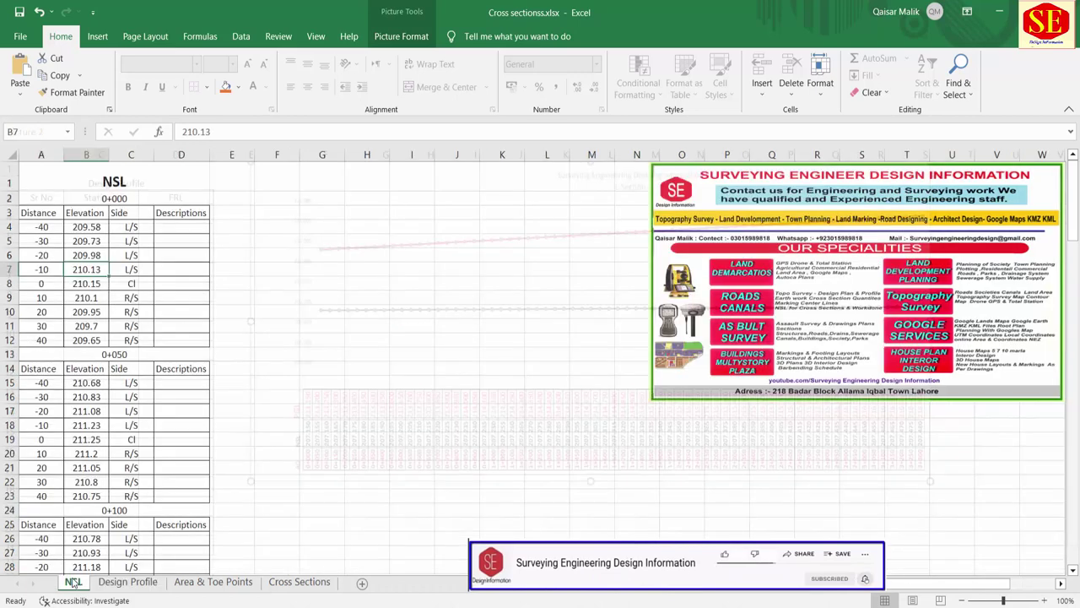
{"action": "left_click", "coordinate": [105, 201]}
{"action": "left_click", "coordinate": [127, 340]}
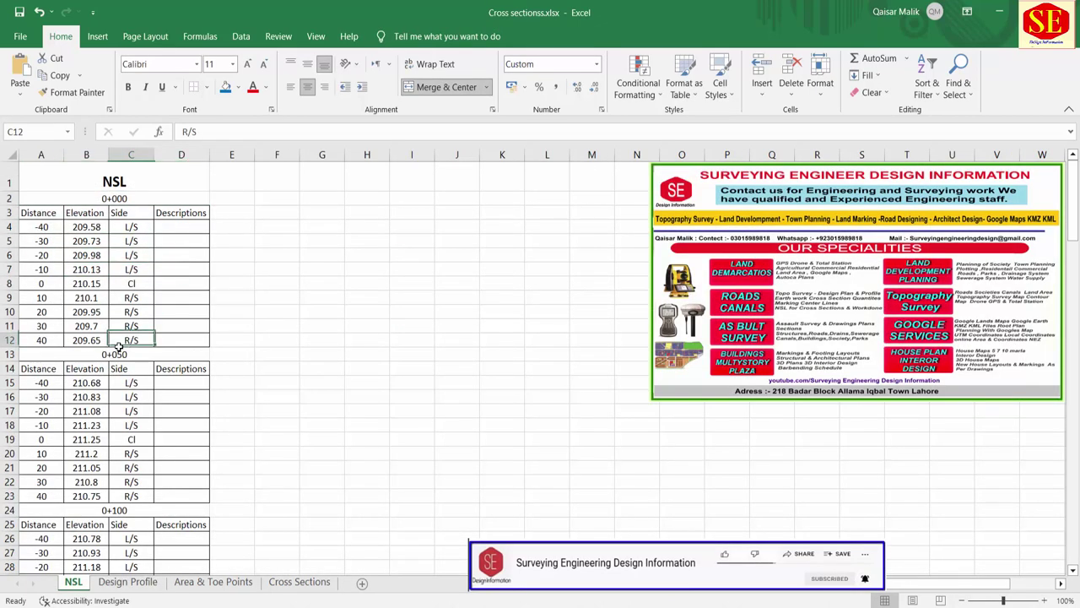
{"action": "left_click", "coordinate": [131, 510]}
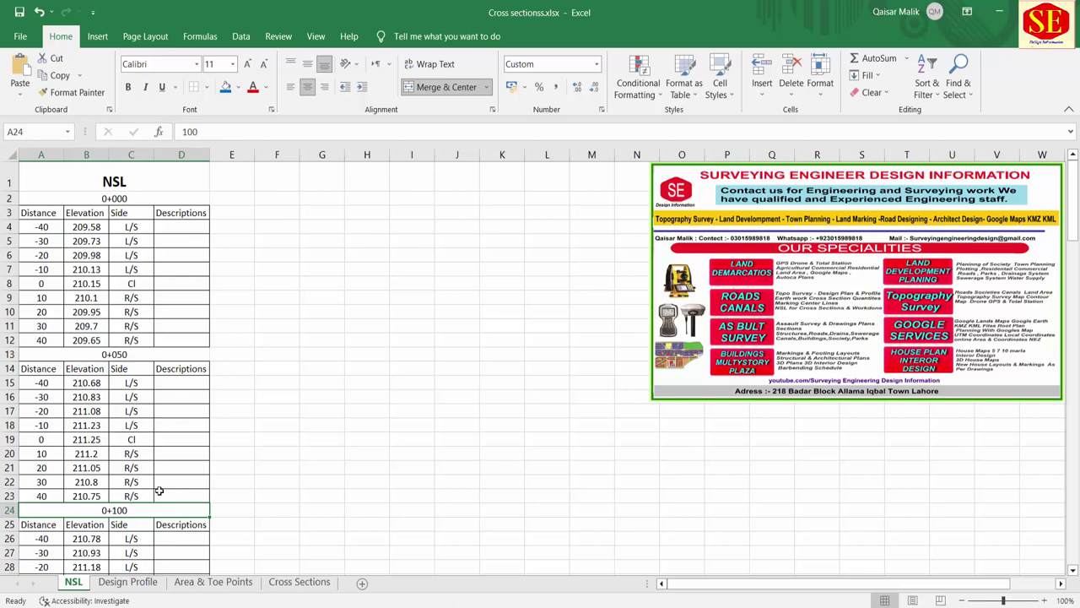
Recheck NSL station headers 0+000 through 0+150, then go to the Design Profile Sr No column.
{"action": "left_click", "coordinate": [128, 581]}
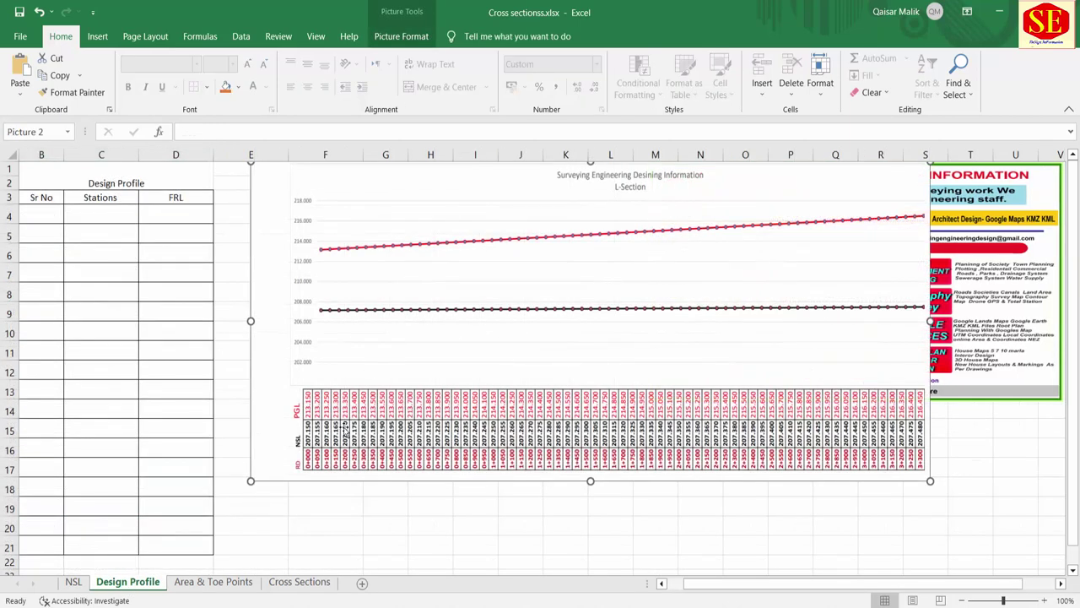
{"action": "left_click", "coordinate": [74, 581]}
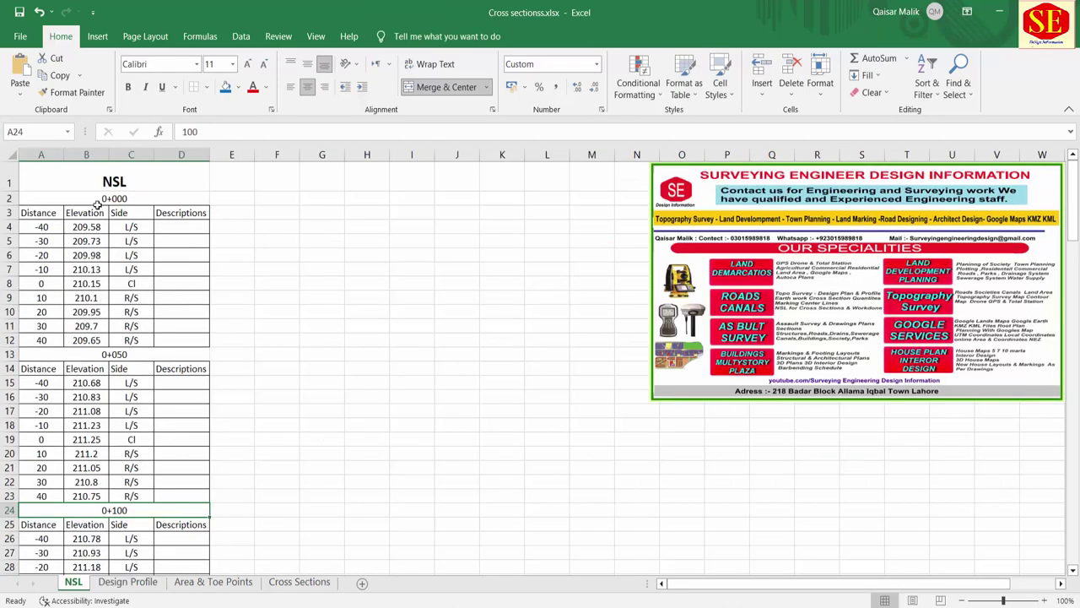
{"action": "left_click", "coordinate": [119, 201]}
{"action": "left_click", "coordinate": [126, 354]}
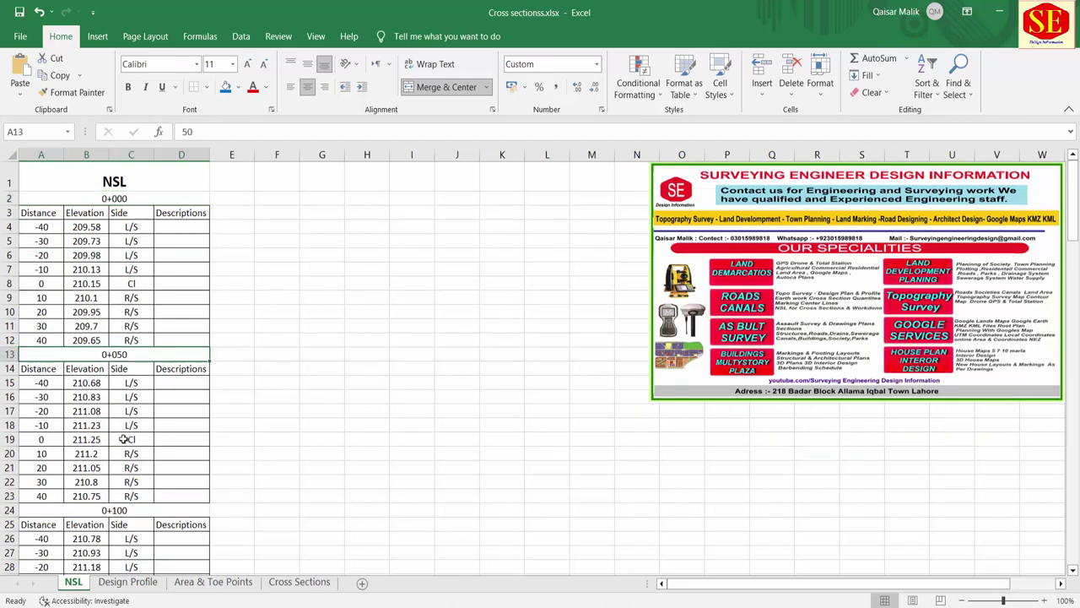
{"action": "left_click", "coordinate": [119, 509]}
{"action": "scroll", "coordinate": [127, 472], "scroll_direction": "down", "scroll_amount": 3}
{"action": "left_click", "coordinate": [110, 525]}
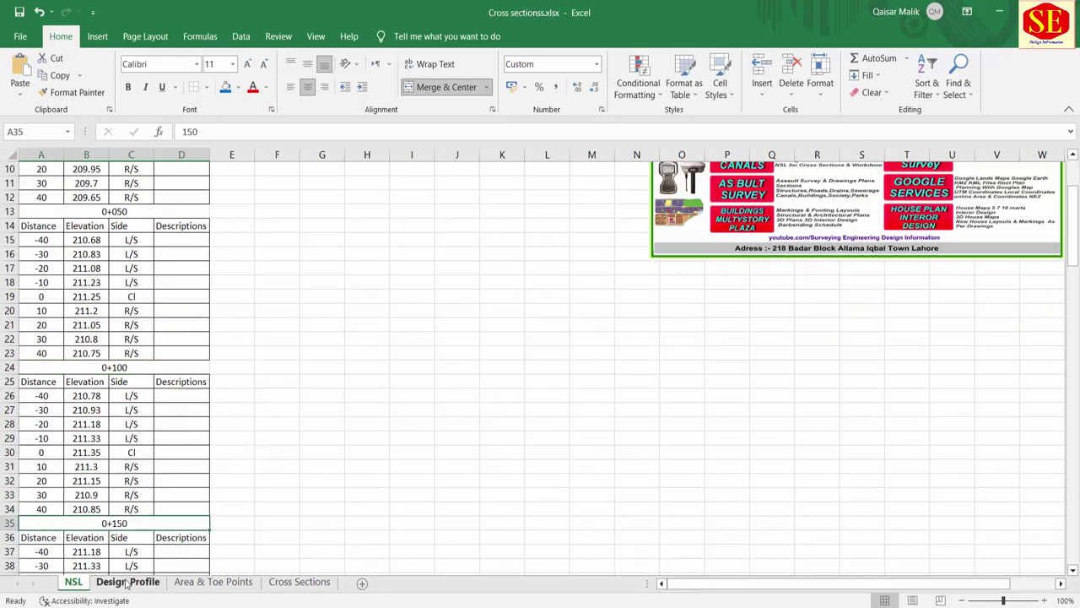
{"action": "left_click", "coordinate": [127, 581]}
{"action": "left_click", "coordinate": [35, 196]}
Enter Sr No 1 and 2 and fill the series down column B to 18.
{"action": "left_click", "coordinate": [41, 214]}
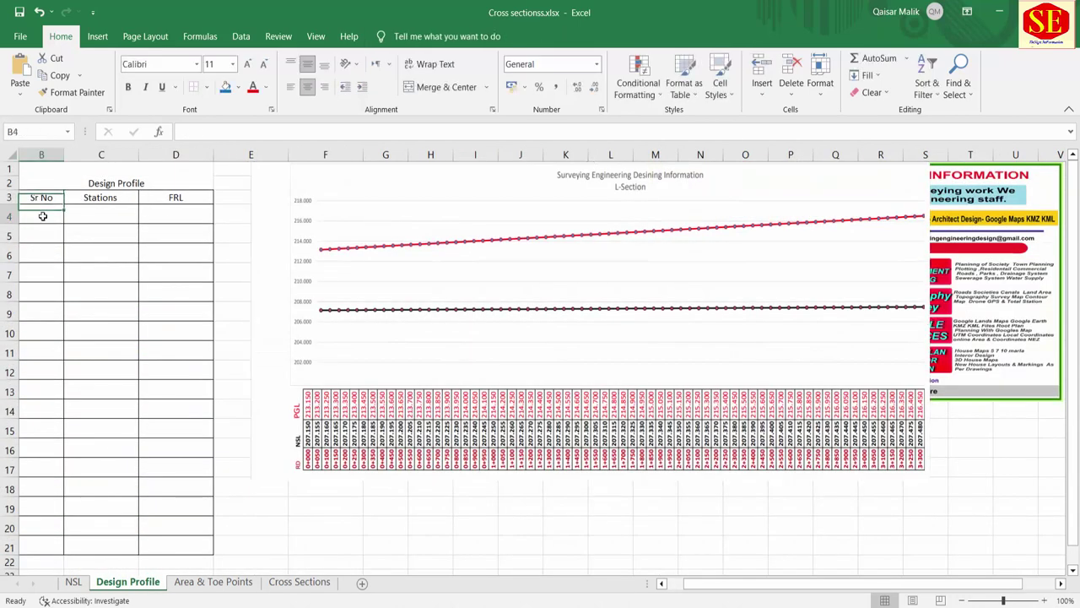
{"action": "type", "text": "1"}
{"action": "key", "text": "Return"}
{"action": "type", "text": "2"}
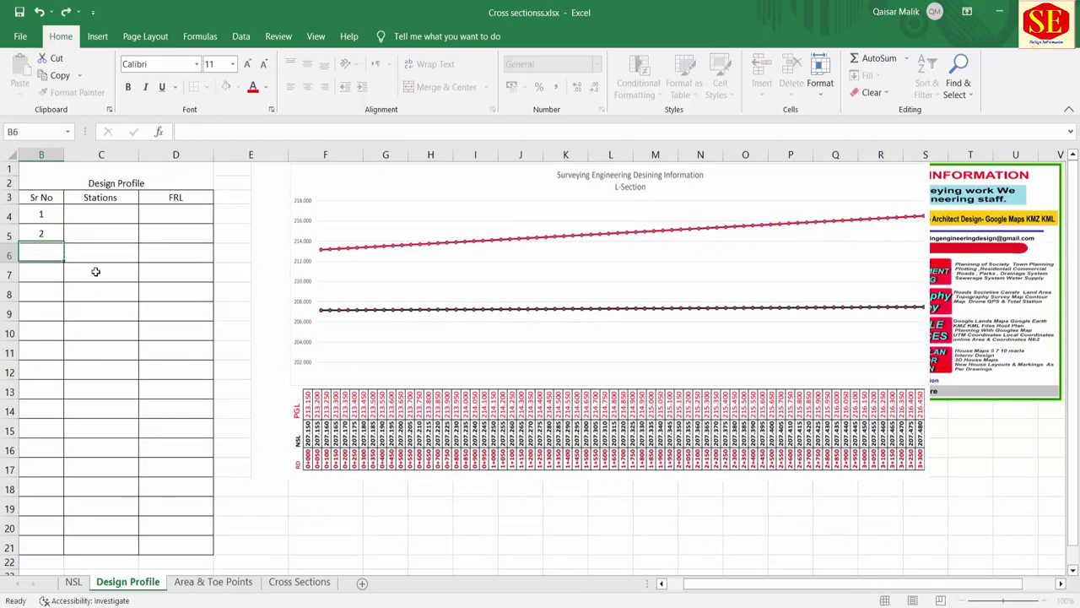
{"action": "key", "text": "Return"}
{"action": "left_click_drag", "start_coordinate": [48, 213], "coordinate": [55, 582]}
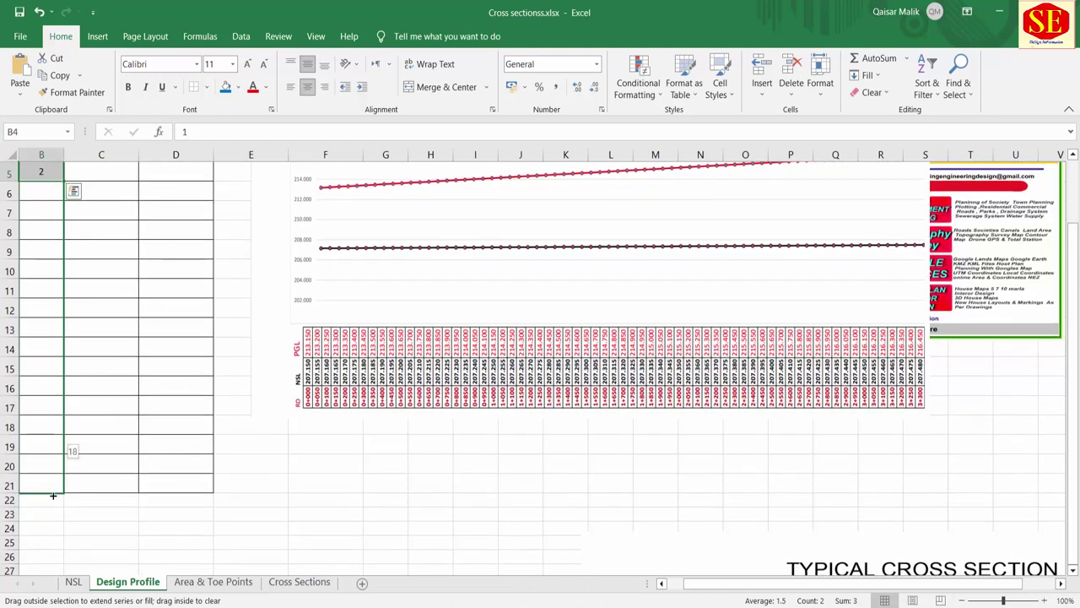
{"action": "left_click_drag", "start_coordinate": [52, 517], "coordinate": [52, 490]}
{"action": "scroll", "coordinate": [124, 458], "scroll_direction": "up", "scroll_amount": 2}
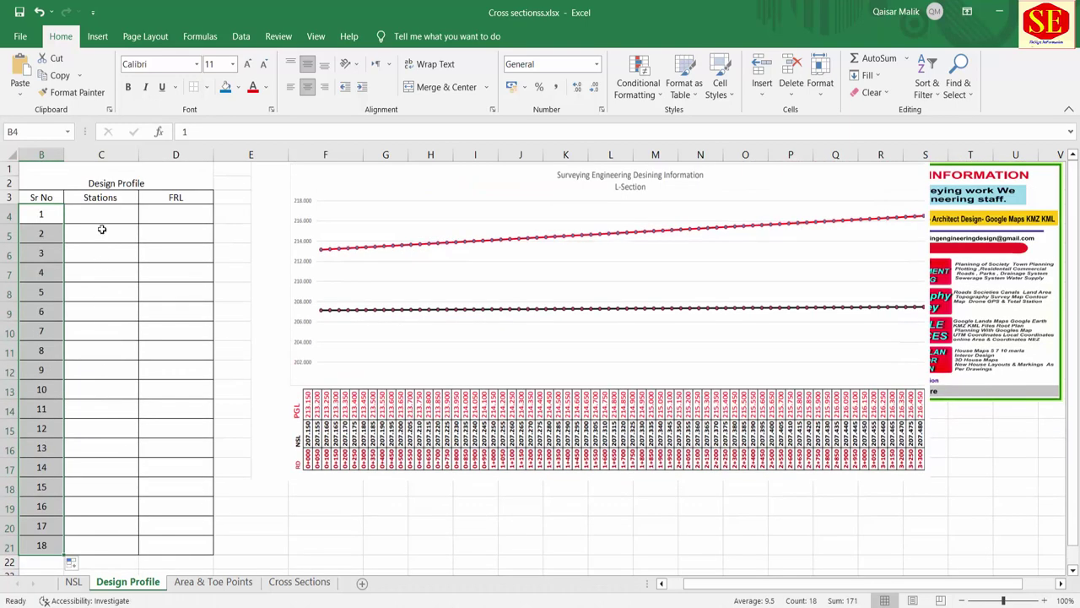
Enter stations 0, 50 and 100 in column C and fill them down.
{"action": "left_click_drag", "start_coordinate": [93, 389], "coordinate": [87, 215]}
{"action": "left_click", "coordinate": [123, 220]}
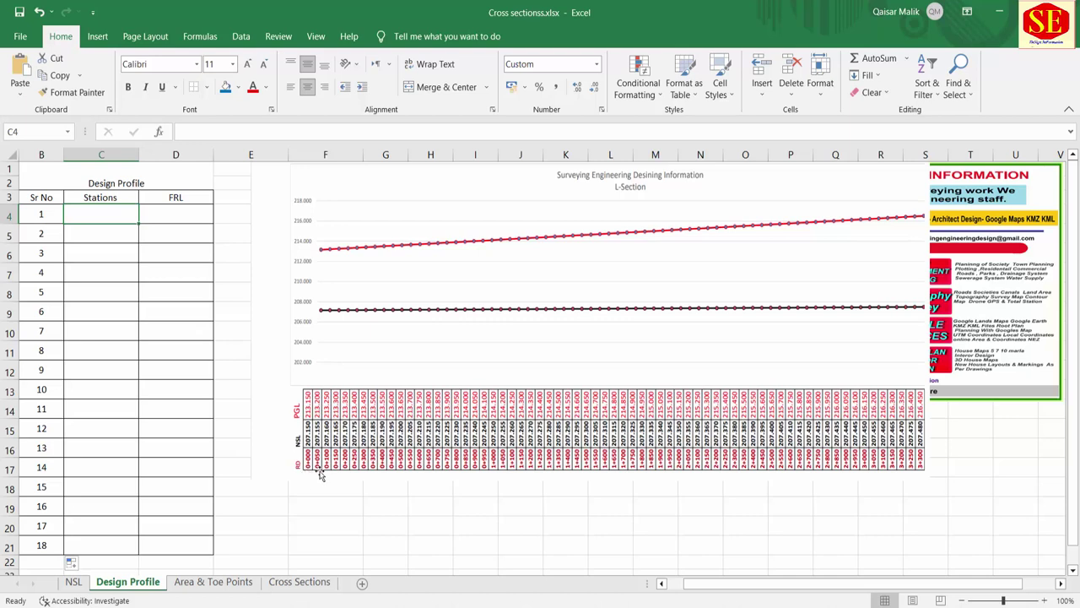
{"action": "left_click", "coordinate": [143, 364]}
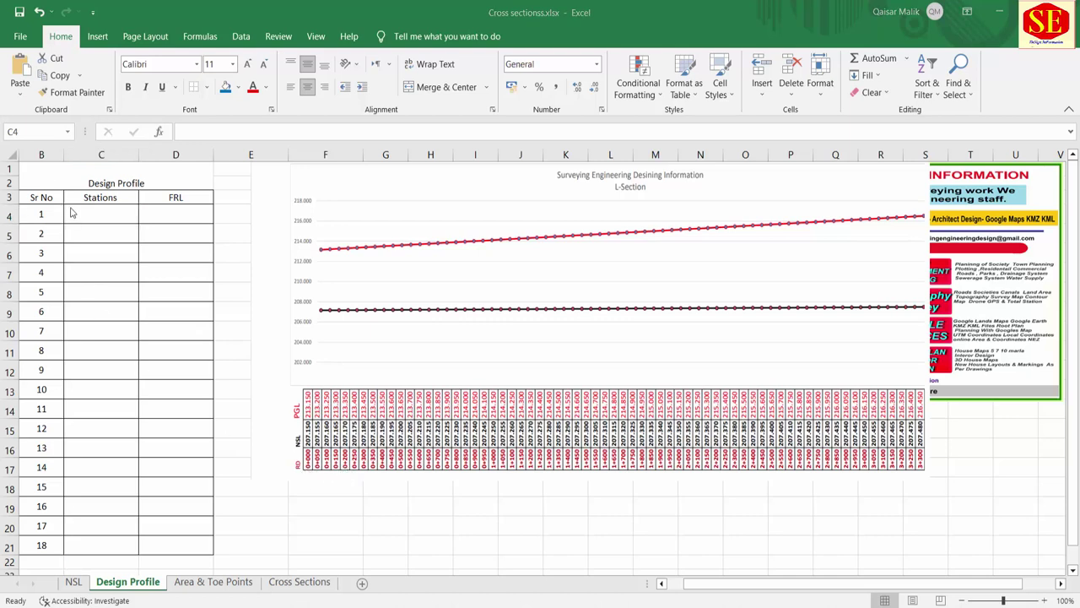
{"action": "left_click", "coordinate": [72, 213]}
{"action": "type", "text": "0"}
{"action": "key", "text": "Return"}
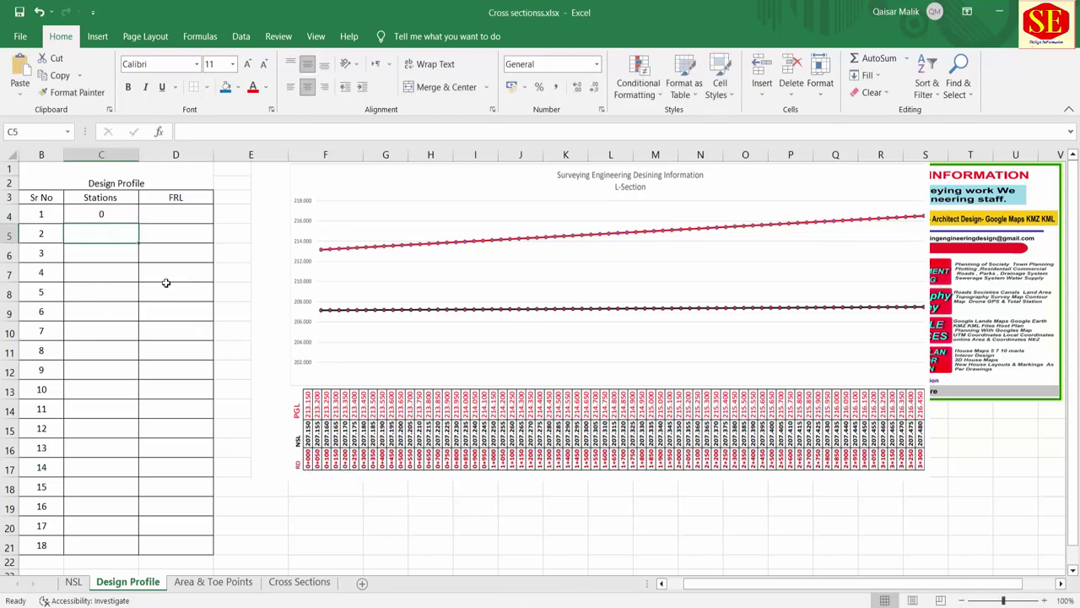
{"action": "type", "text": "50"}
{"action": "key", "text": "Return"}
{"action": "type", "text": "100"}
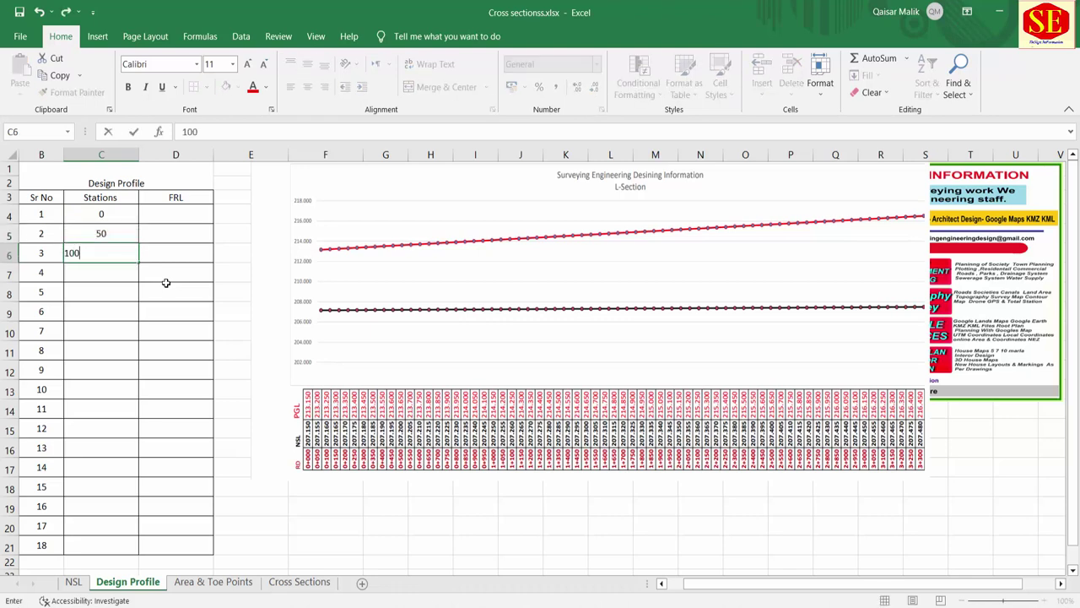
{"action": "key", "text": "Return"}
{"action": "left_click_drag", "start_coordinate": [127, 236], "coordinate": [139, 553]}
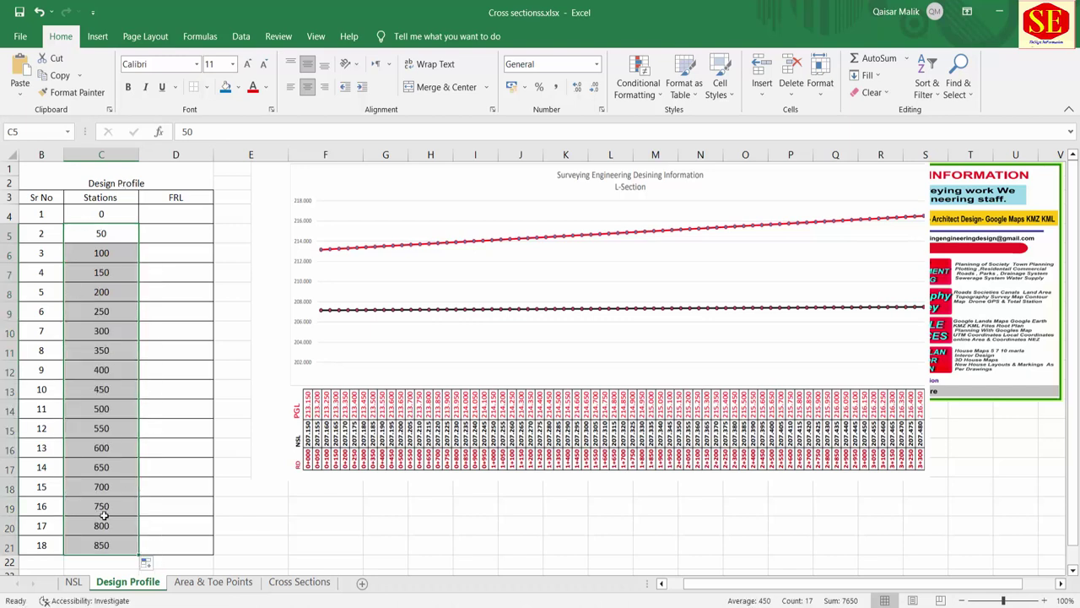
{"action": "left_click_drag", "start_coordinate": [77, 242], "coordinate": [72, 272]}
Try station steps of 25, then 10, then clear the filled stations.
{"action": "left_click", "coordinate": [121, 234]}
{"action": "type", "text": "25"}
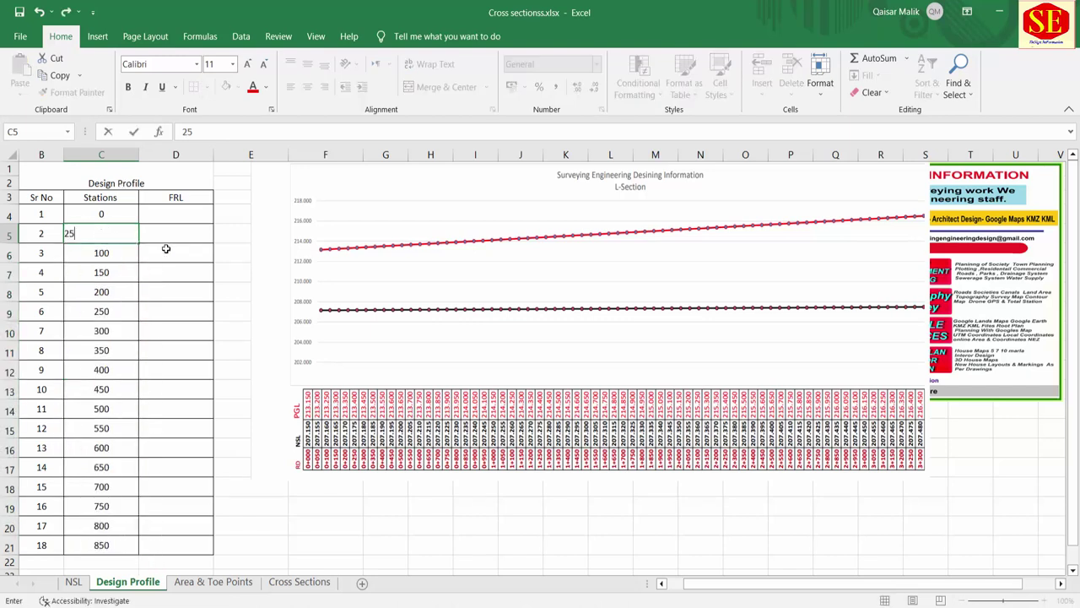
{"action": "key", "text": "Return"}
{"action": "type", "text": "5"}
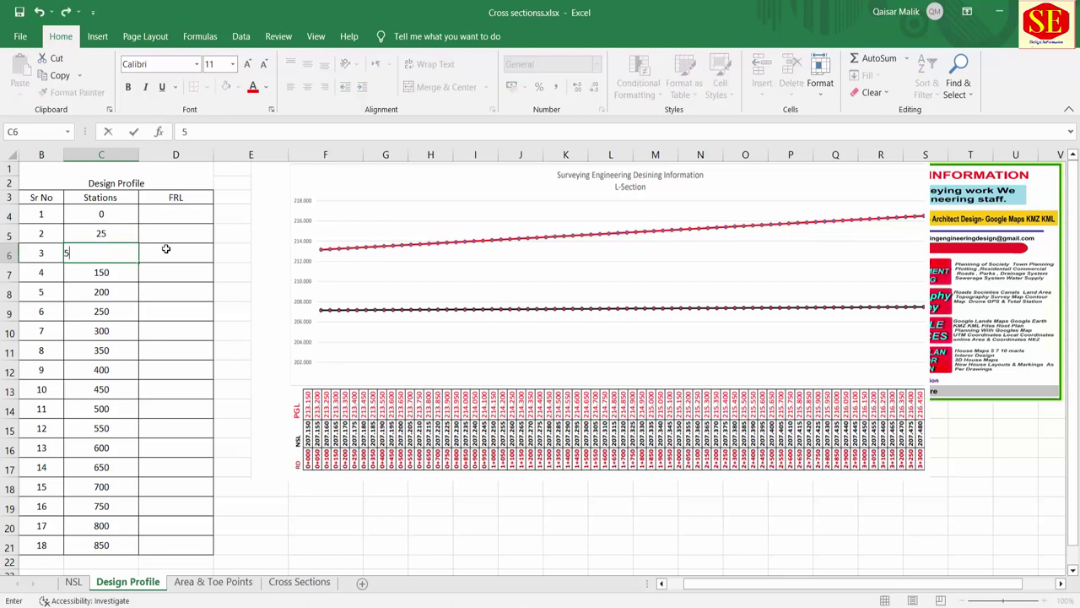
{"action": "type", "text": "0"}
{"action": "key", "text": "Return"}
{"action": "left_click_drag", "start_coordinate": [115, 232], "coordinate": [137, 553]}
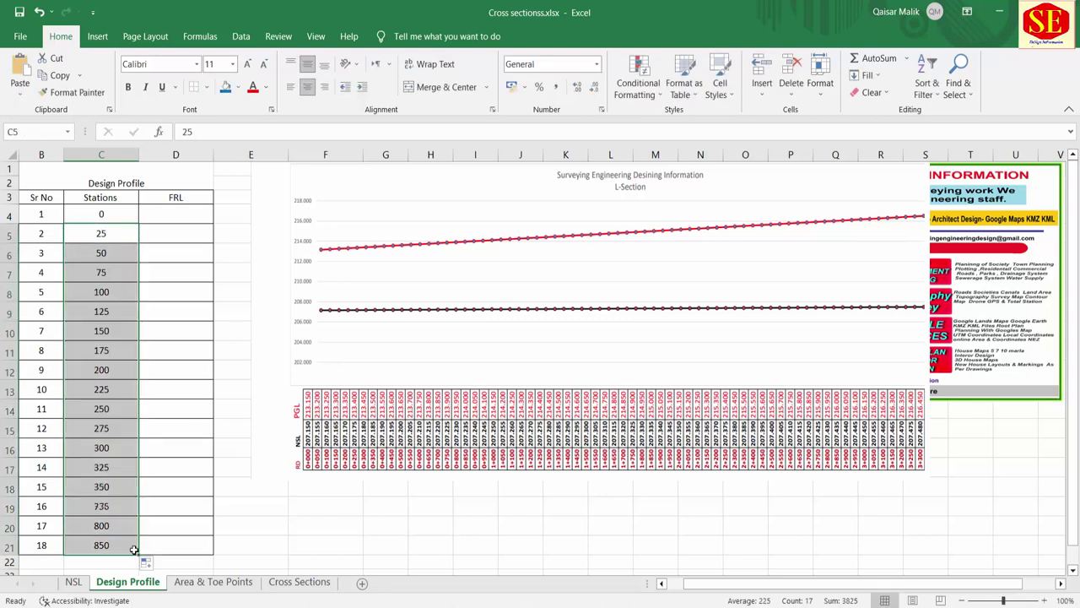
{"action": "left_click", "coordinate": [115, 231]}
{"action": "type", "text": "10"}
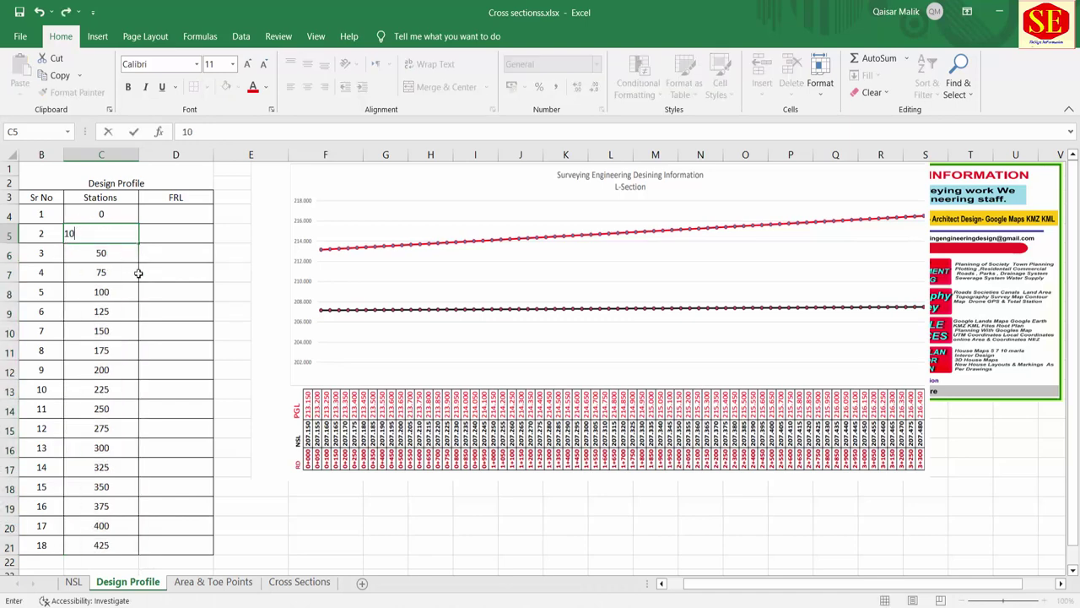
{"action": "key", "text": "Return"}
{"action": "type", "text": "20"}
{"action": "key", "text": "Return"}
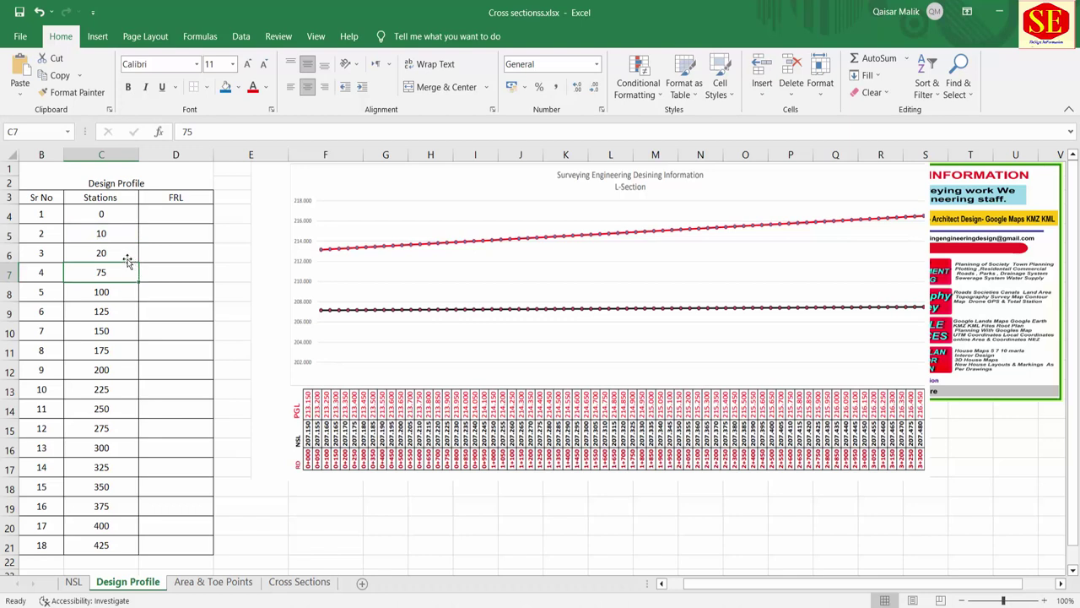
{"action": "left_click_drag", "start_coordinate": [127, 237], "coordinate": [112, 550]}
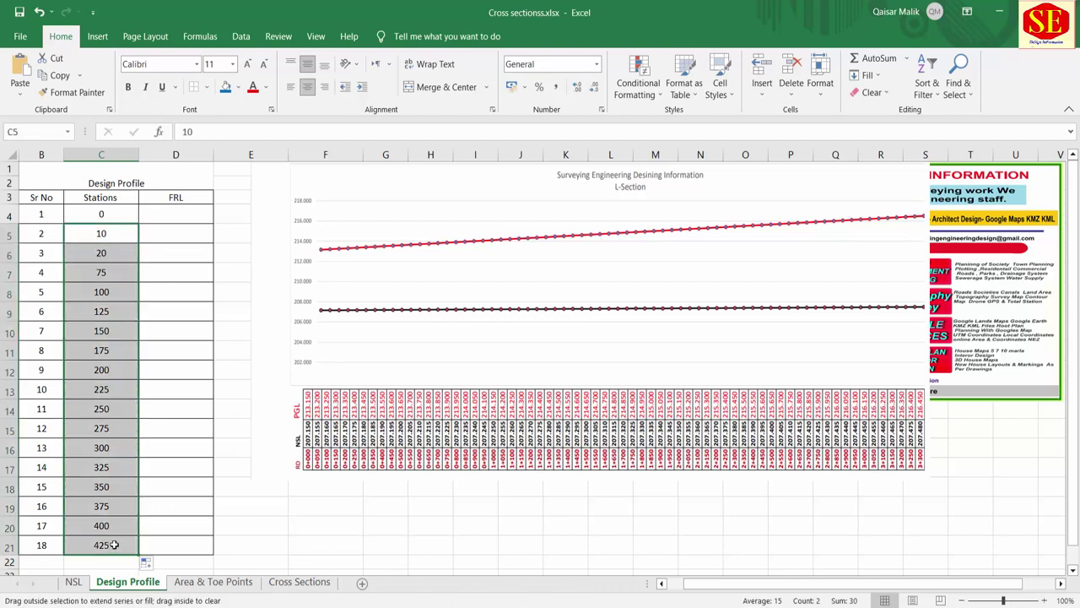
{"action": "key", "text": "Delete"}
Re-enter 50 and 100 and fill the Stations down to 850 in steps of 50.
{"action": "left_click", "coordinate": [116, 239]}
{"action": "type", "text": "5"}
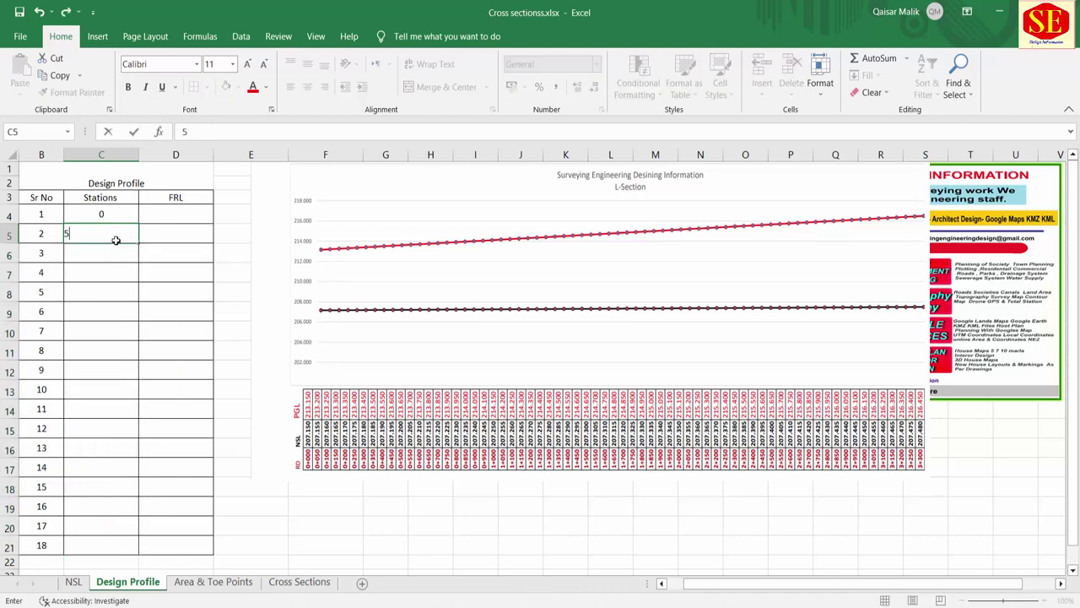
{"action": "type", "text": "0"}
{"action": "key", "text": "Return"}
{"action": "type", "text": "100"}
{"action": "key", "text": "Return"}
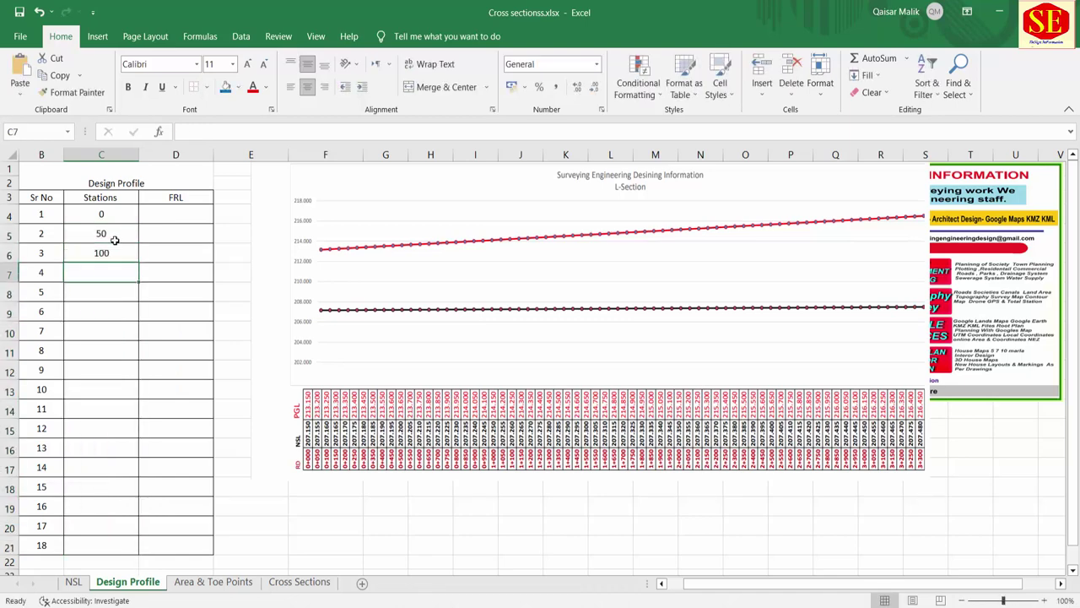
{"action": "left_click_drag", "start_coordinate": [114, 235], "coordinate": [124, 535]}
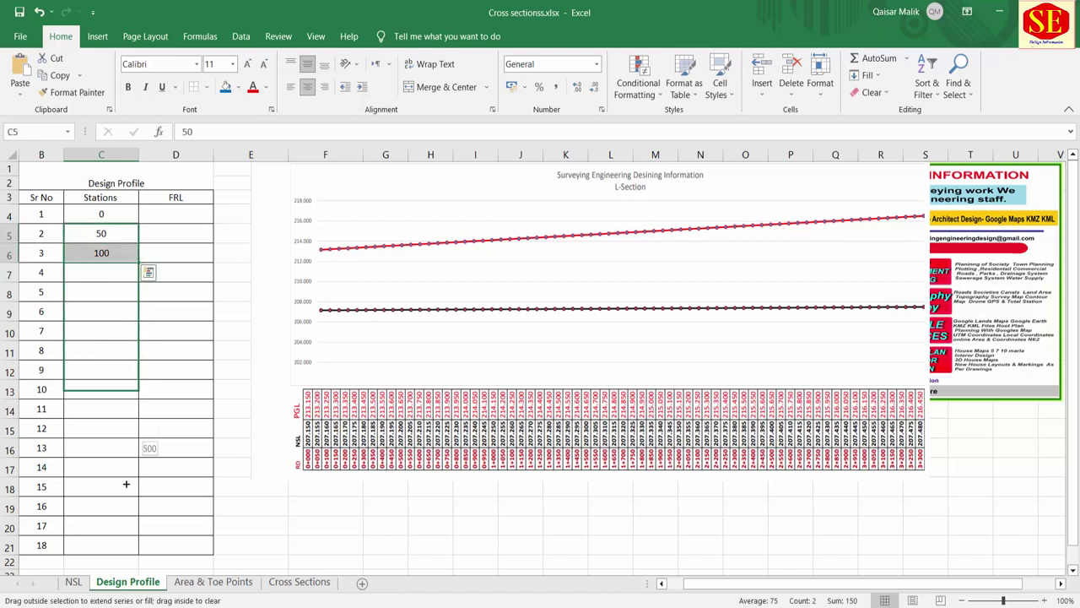
{"action": "left_click", "coordinate": [108, 214]}
{"action": "left_click_drag", "start_coordinate": [113, 245], "coordinate": [106, 547]}
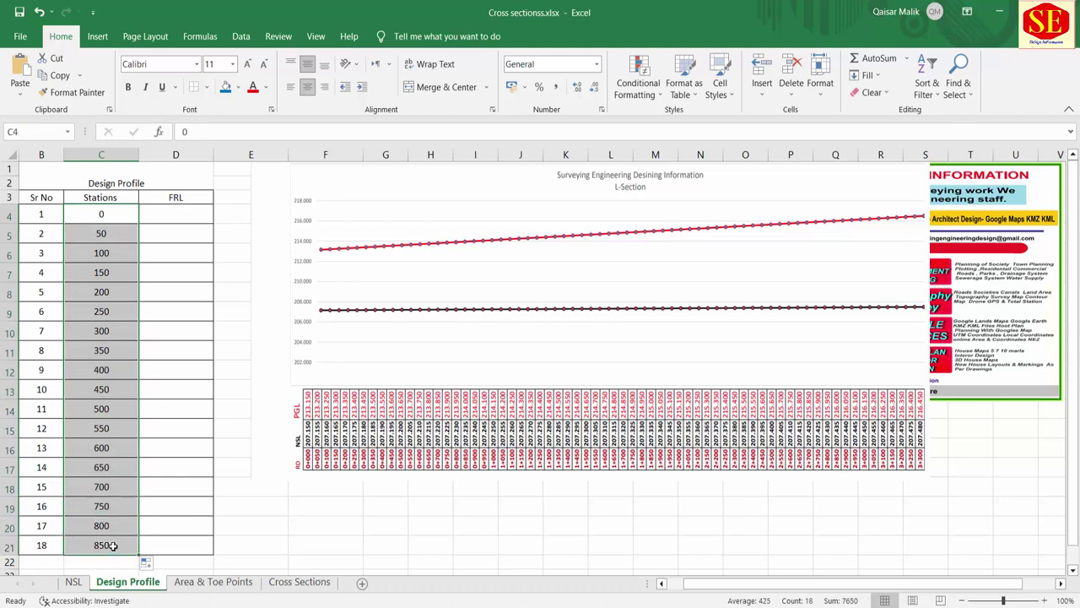
Apply the custom number format 0+000 to the Stations so they read 0+000 to 0+850.
{"action": "right_click", "coordinate": [93, 338]}
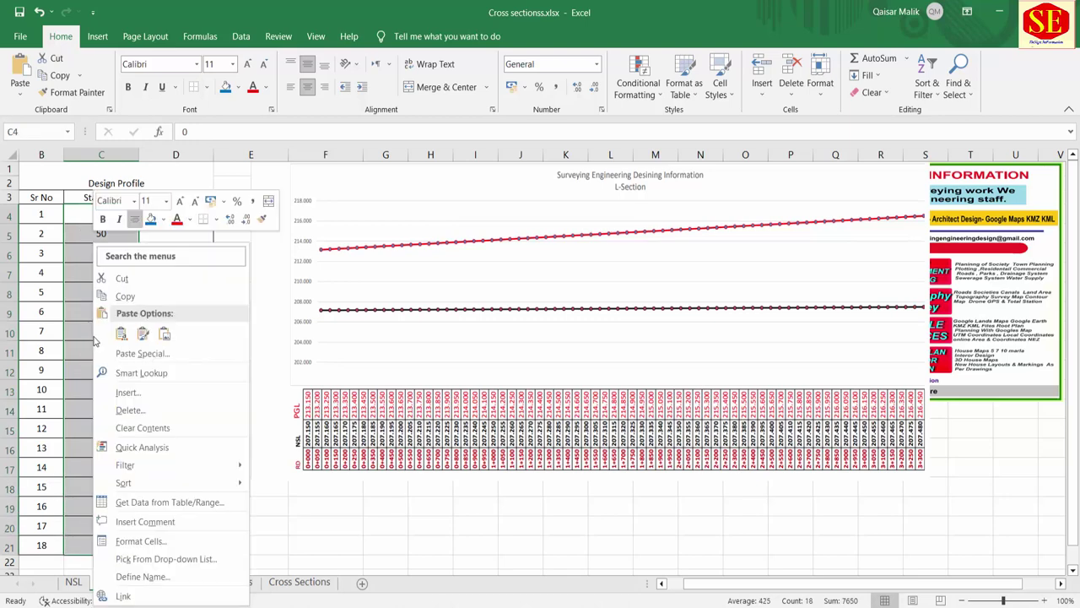
{"action": "left_click", "coordinate": [139, 541]}
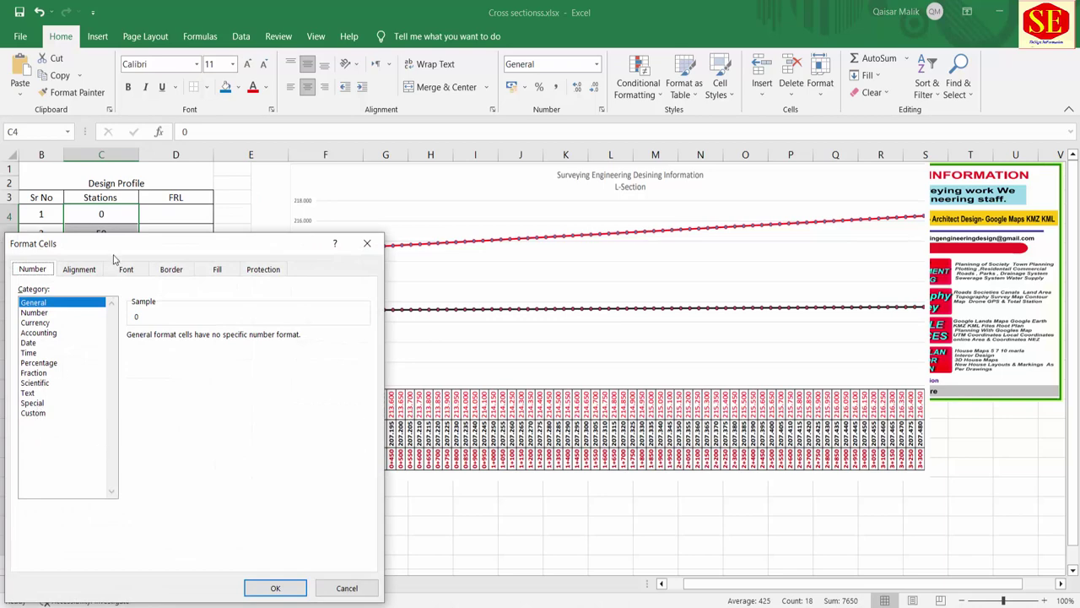
{"action": "left_click", "coordinate": [266, 326]}
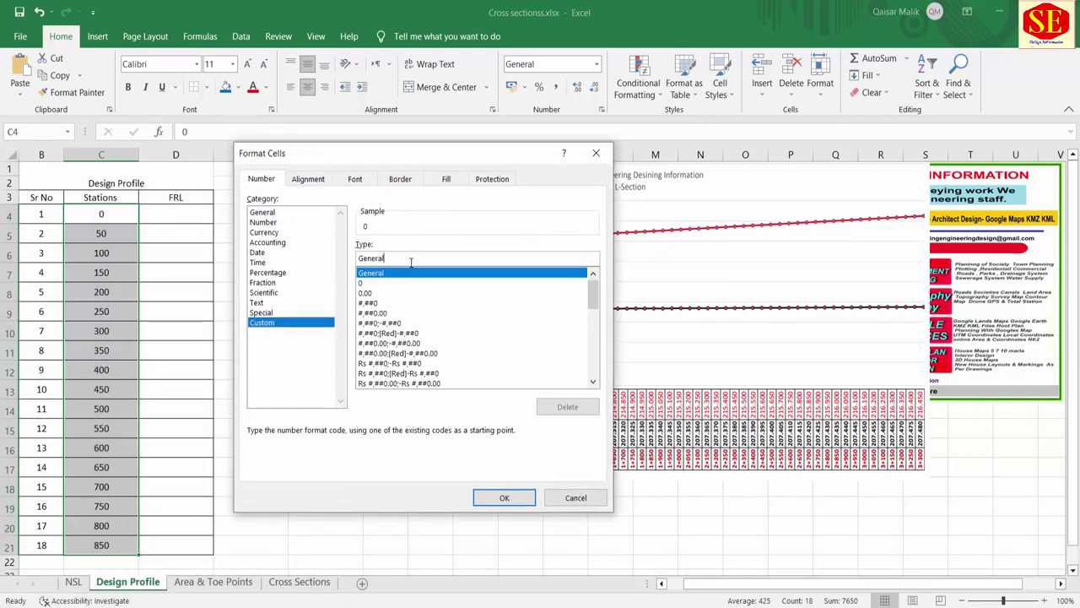
{"action": "key", "text": "BackSpace"}
{"action": "key", "text": "BackSpace"}
{"action": "key", "text": "BackSpace"}
{"action": "key", "text": "BackSpace"}
{"action": "type", "text": "0"}
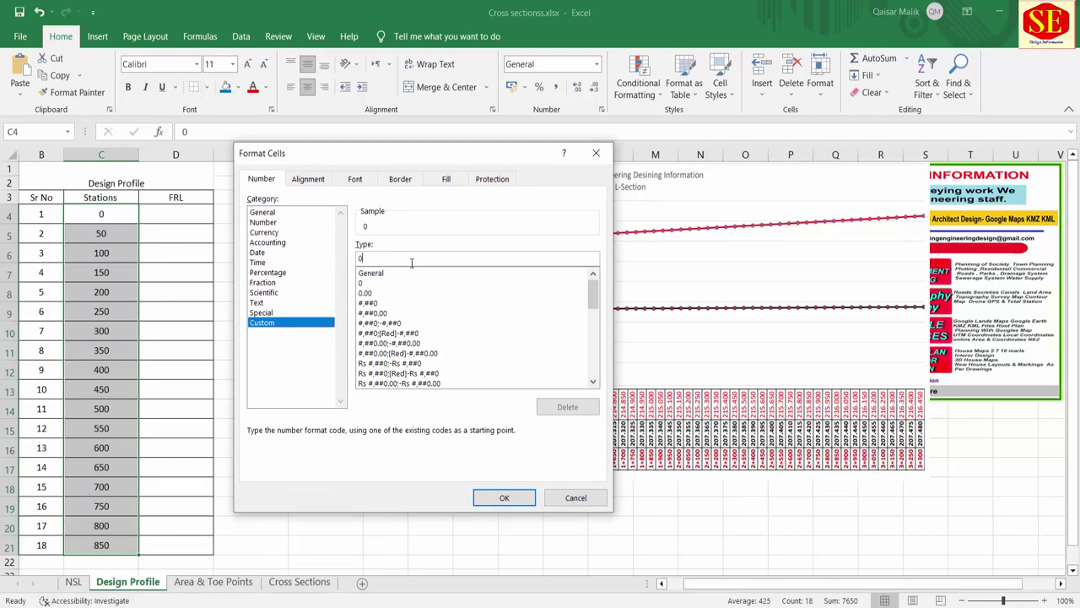
{"action": "type", "text": "+"}
{"action": "type", "text": "00"}
{"action": "key", "text": "BackSpace"}
{"action": "type", "text": "0"}
{"action": "key", "text": "BackSpace"}
{"action": "type", "text": "+"}
{"action": "left_click", "coordinate": [504, 497]}
{"action": "left_click", "coordinate": [111, 234]}
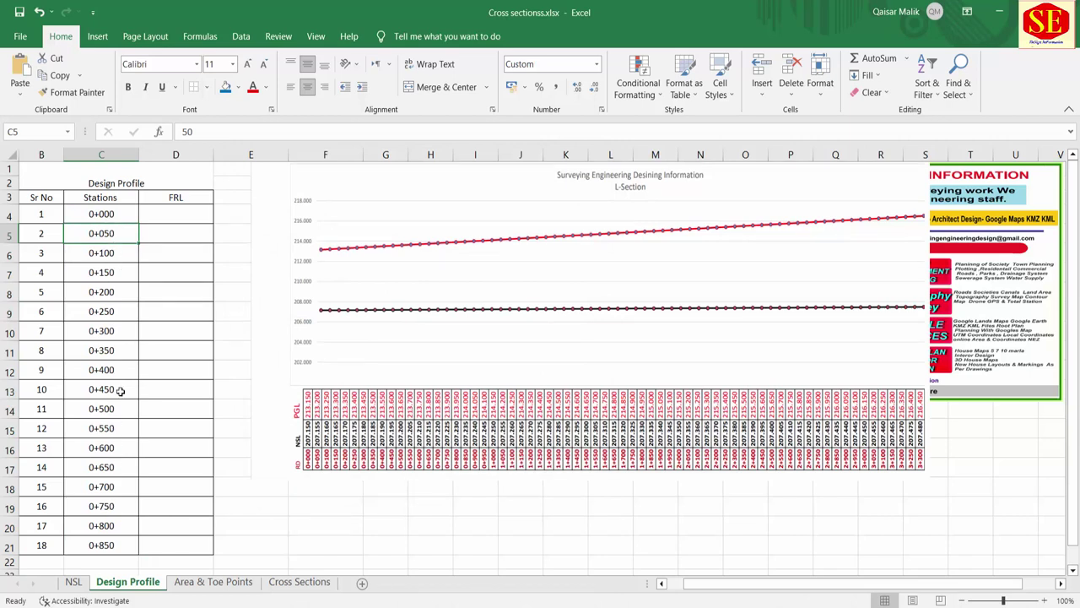
{"action": "left_click", "coordinate": [180, 212]}
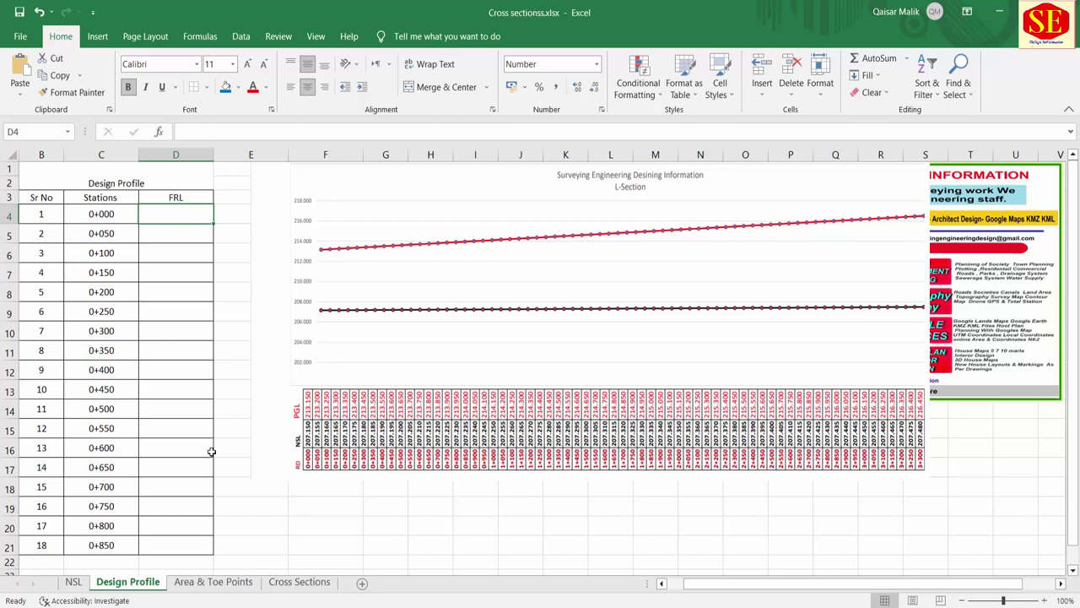
Enter FRL values 213.150 through 213.400 for stations 0+000 to 0+250.
{"action": "type", "text": "213.15"}
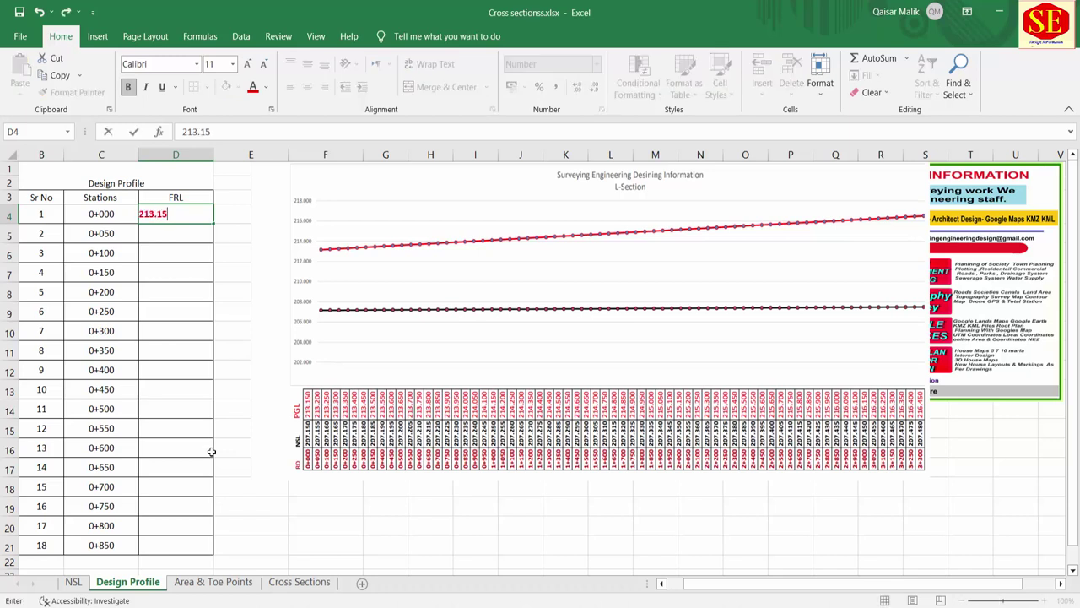
{"action": "key", "text": "Return"}
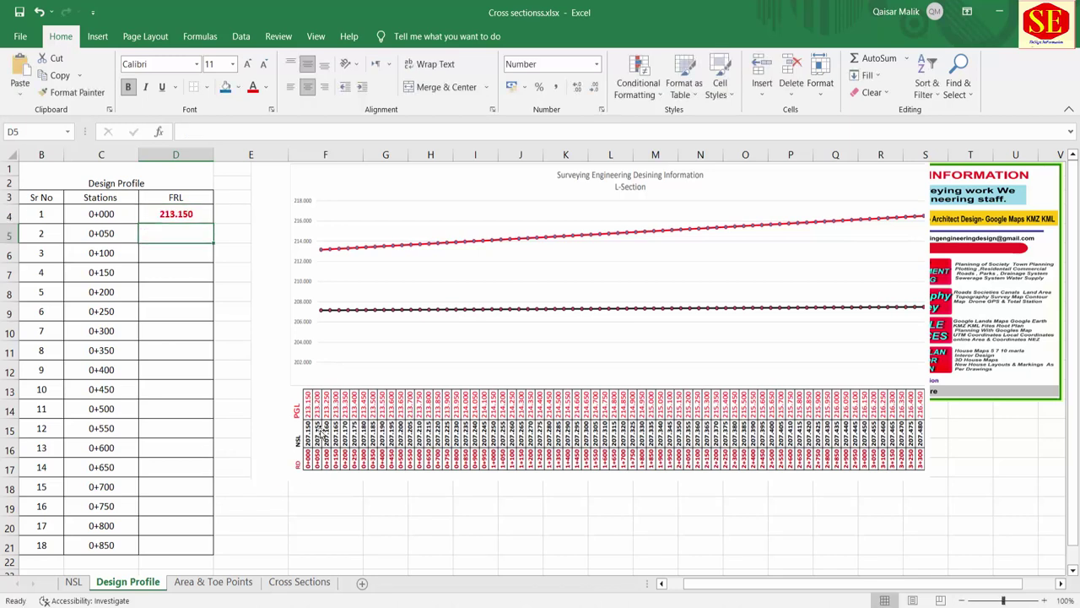
{"action": "type", "text": "21"}
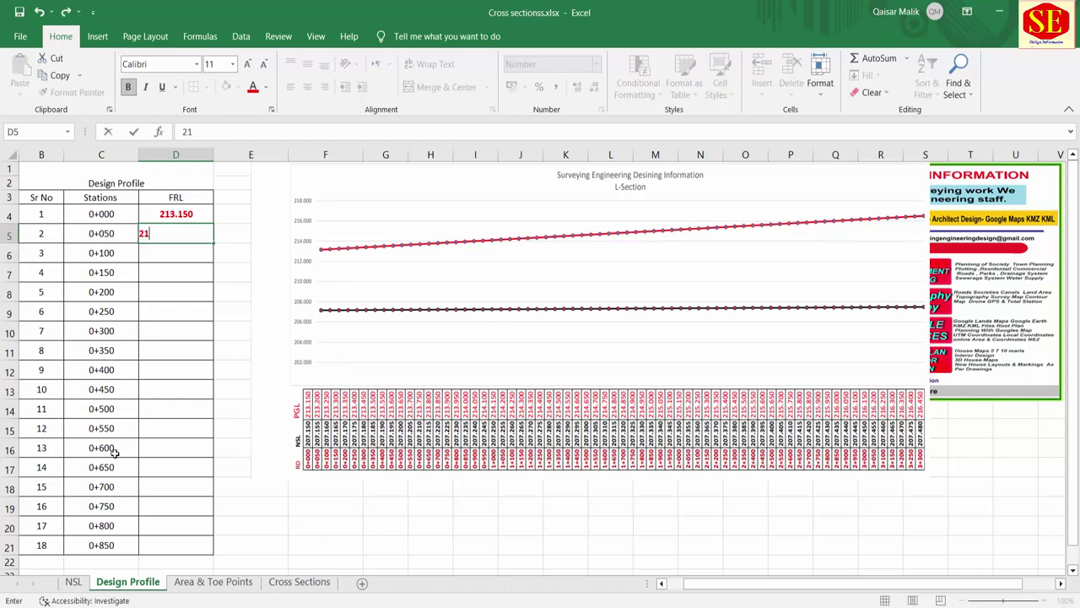
{"action": "type", "text": "3.20"}
{"action": "key", "text": "Return"}
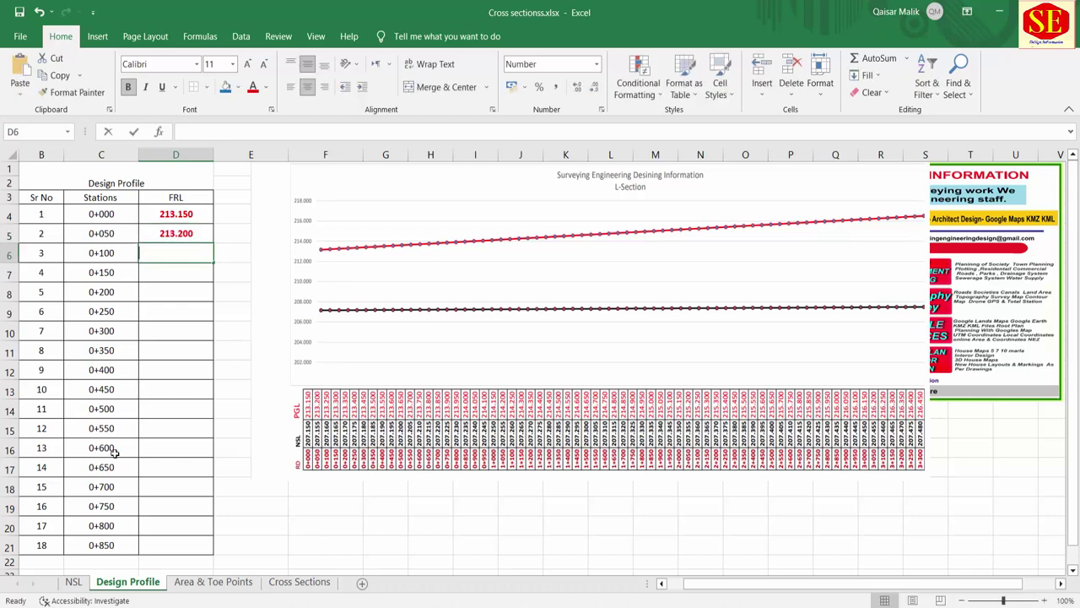
{"action": "type", "text": "213.25"}
{"action": "key", "text": "Return"}
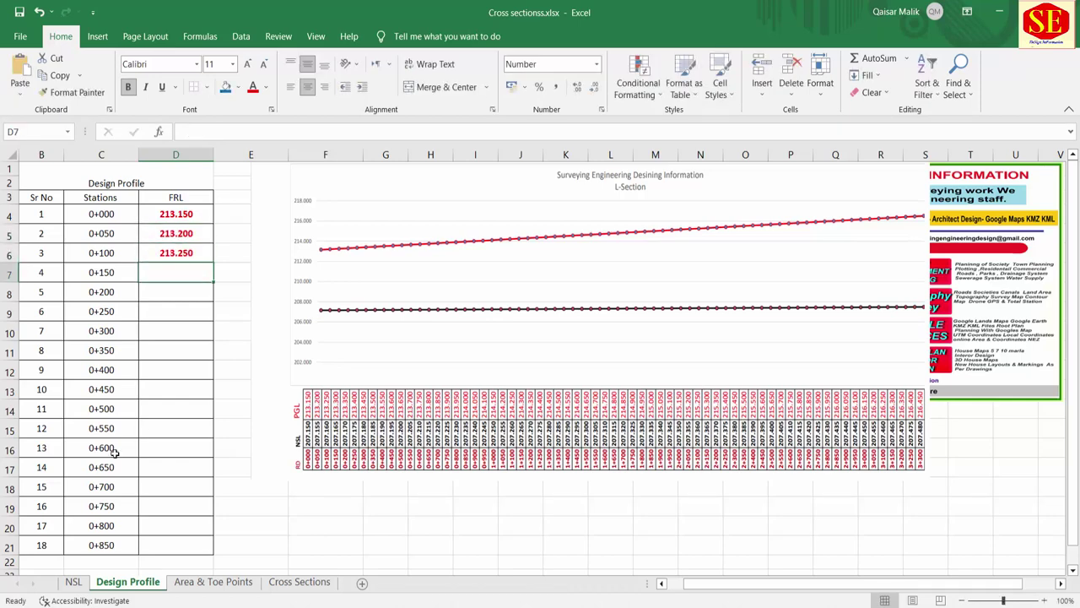
{"action": "type", "text": "213."}
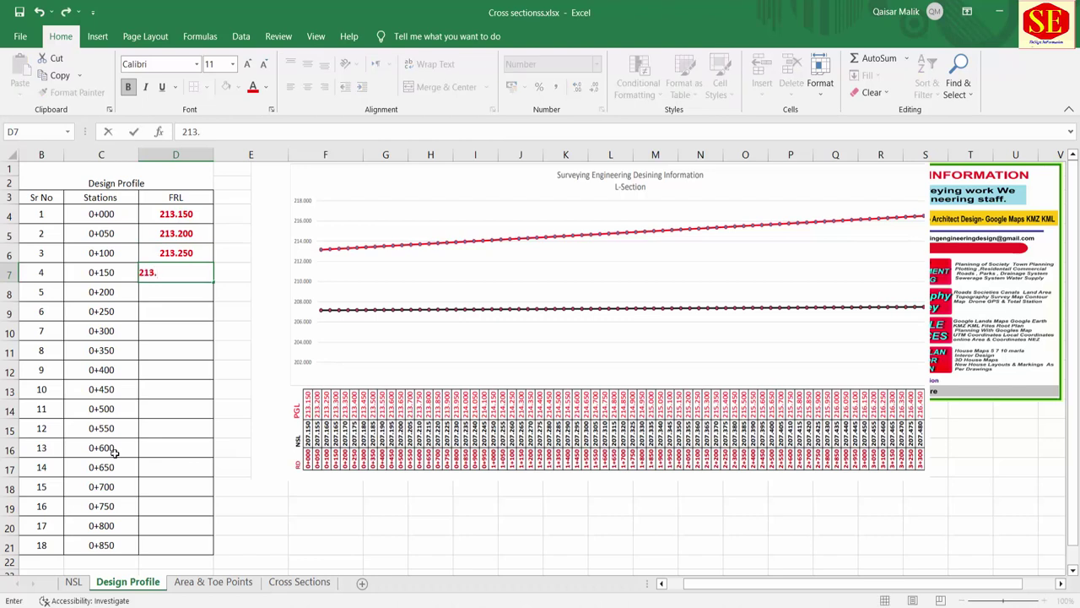
{"action": "type", "text": "30"}
{"action": "key", "text": "Return"}
{"action": "type", "text": "213.35"}
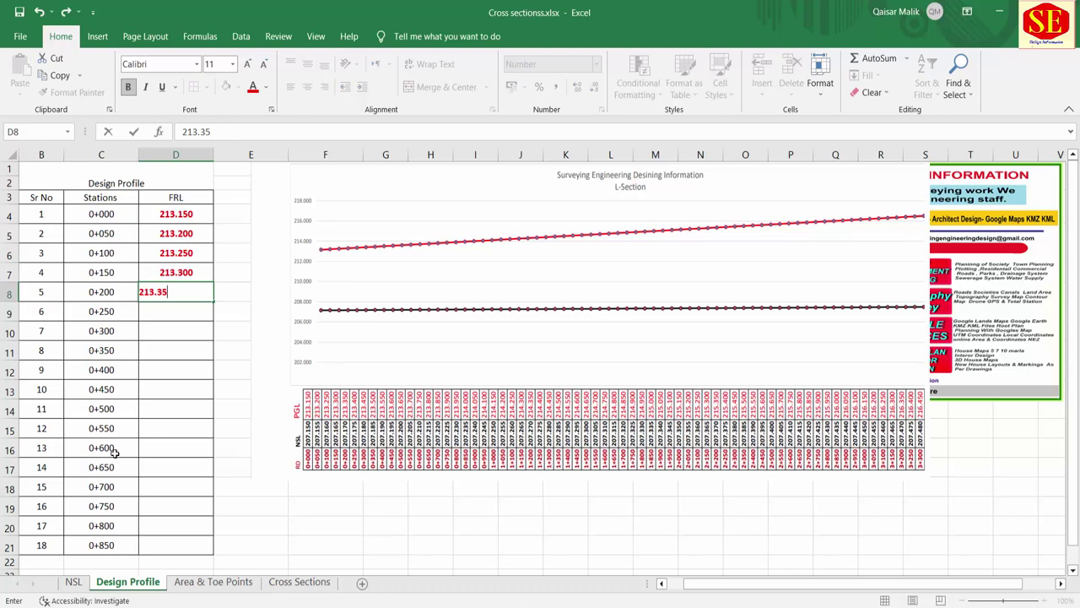
{"action": "key", "text": "Return"}
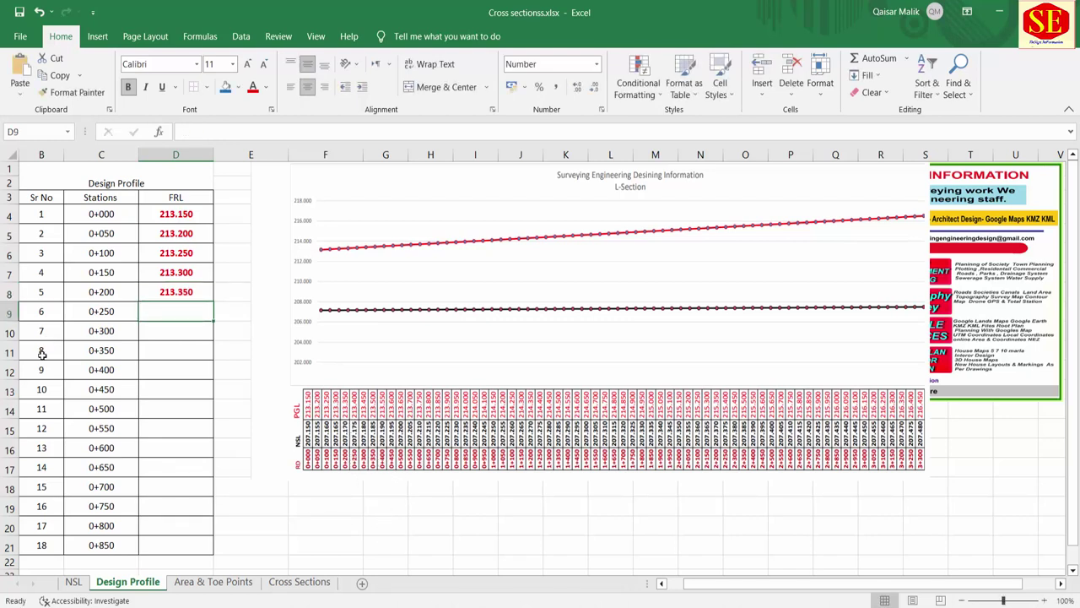
{"action": "type", "text": "213.4"}
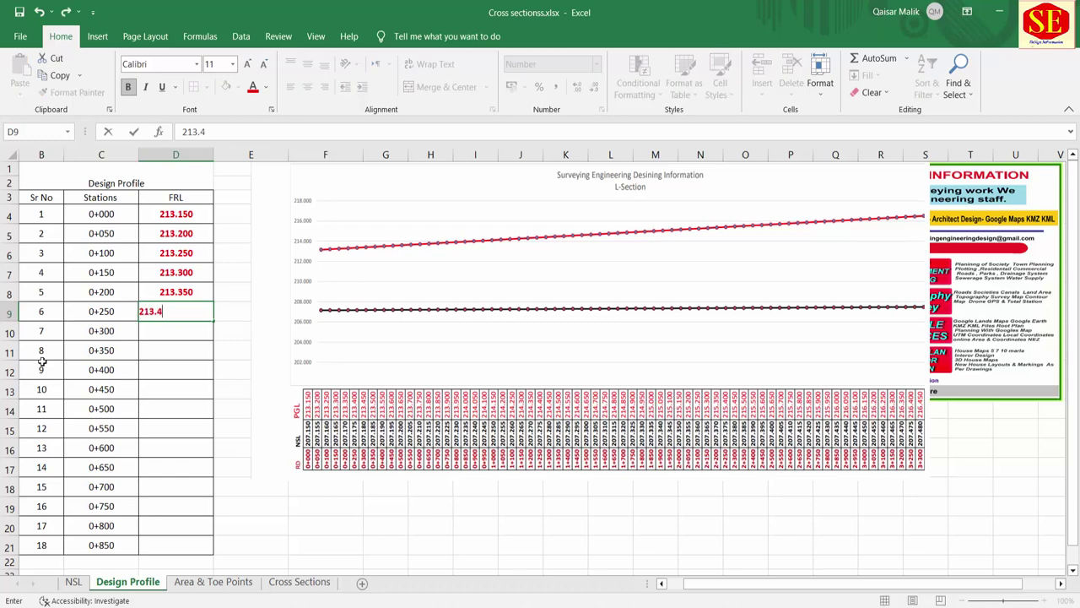
{"action": "key", "text": "Return"}
Enter FRL values 213.450 through 213.700 for stations 0+300 to 0+550.
{"action": "type", "text": "213.45"}
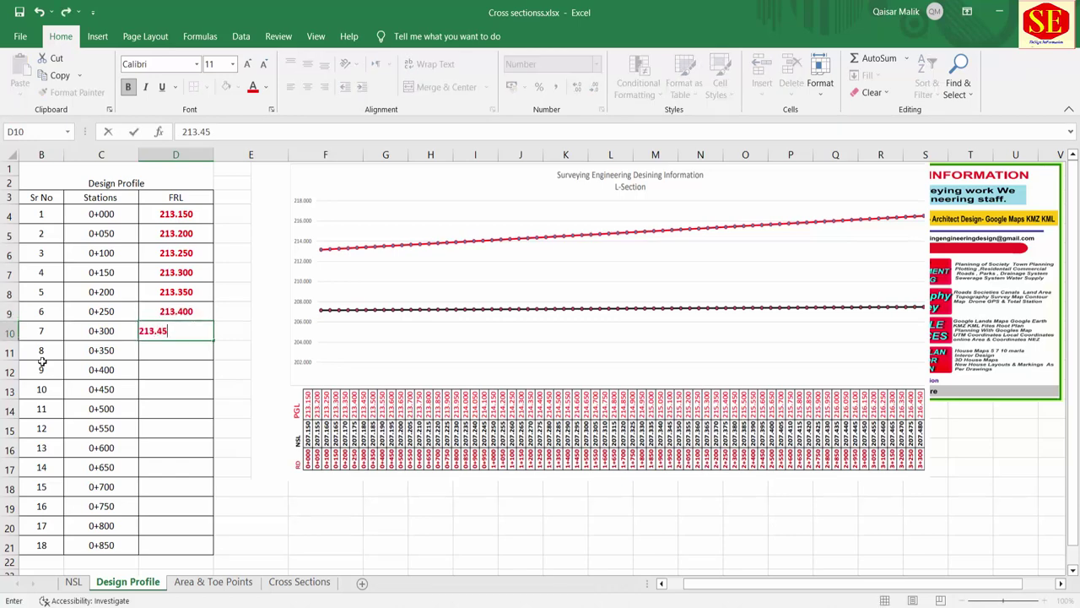
{"action": "key", "text": "Return"}
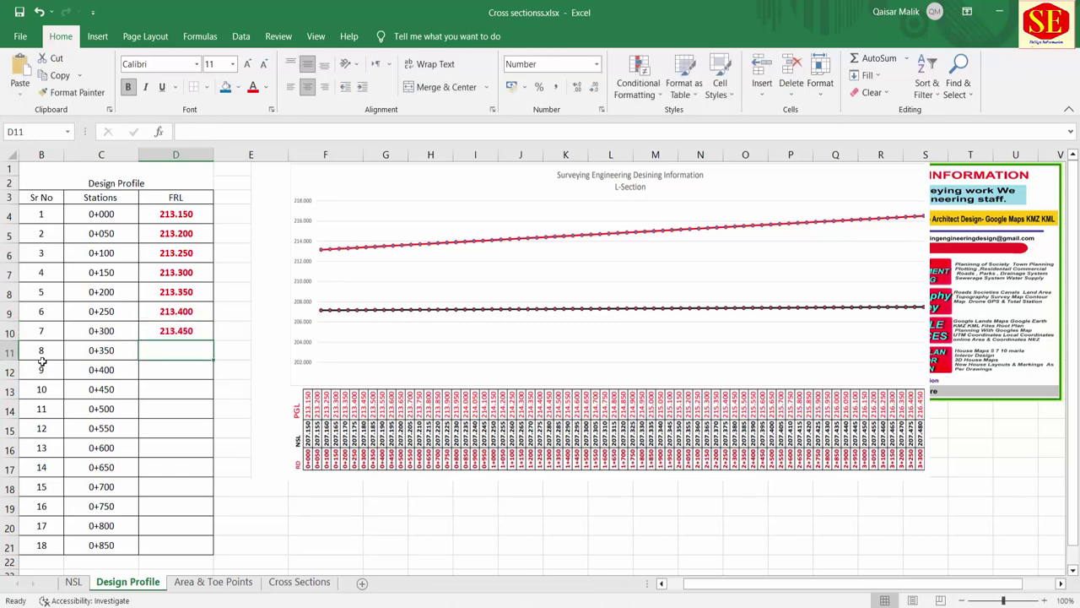
{"action": "type", "text": "213.5"}
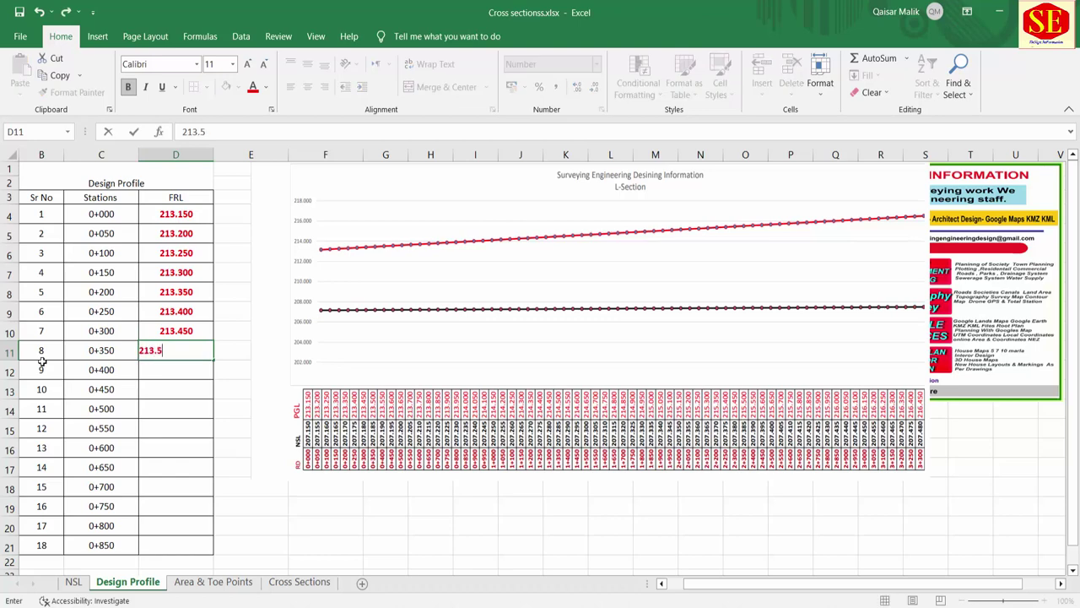
{"action": "key", "text": "Return"}
{"action": "type", "text": "213."}
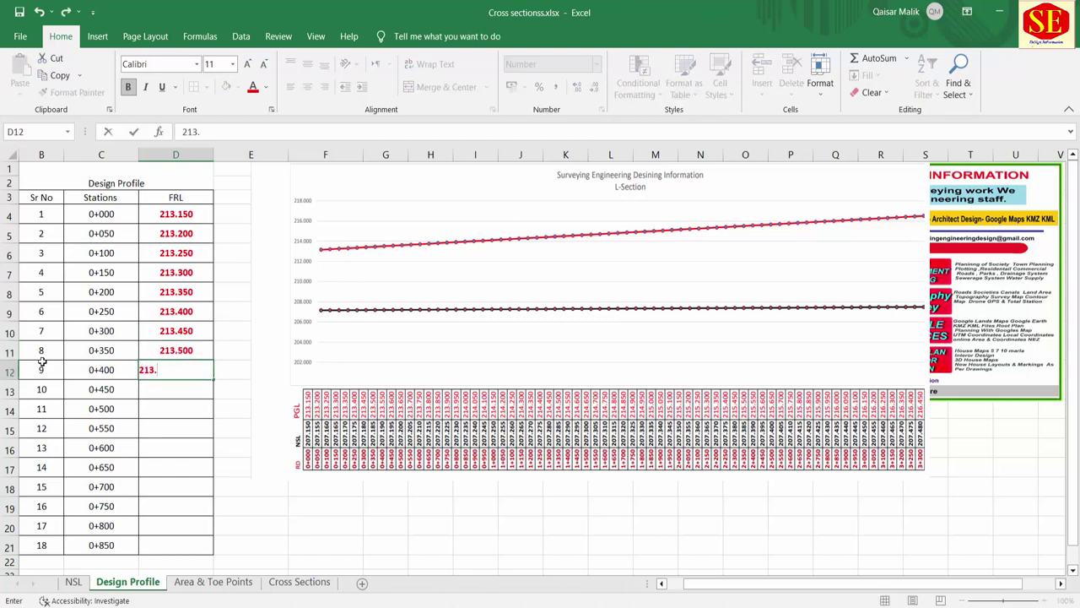
{"action": "type", "text": "55"}
{"action": "key", "text": "Return"}
{"action": "type", "text": "213.60"}
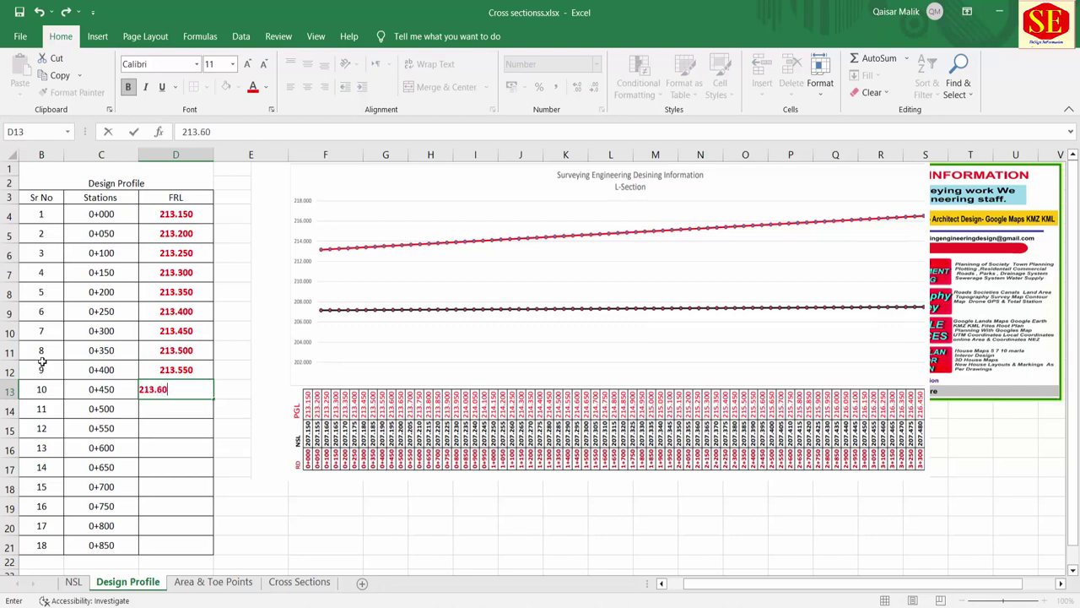
{"action": "key", "text": "Return"}
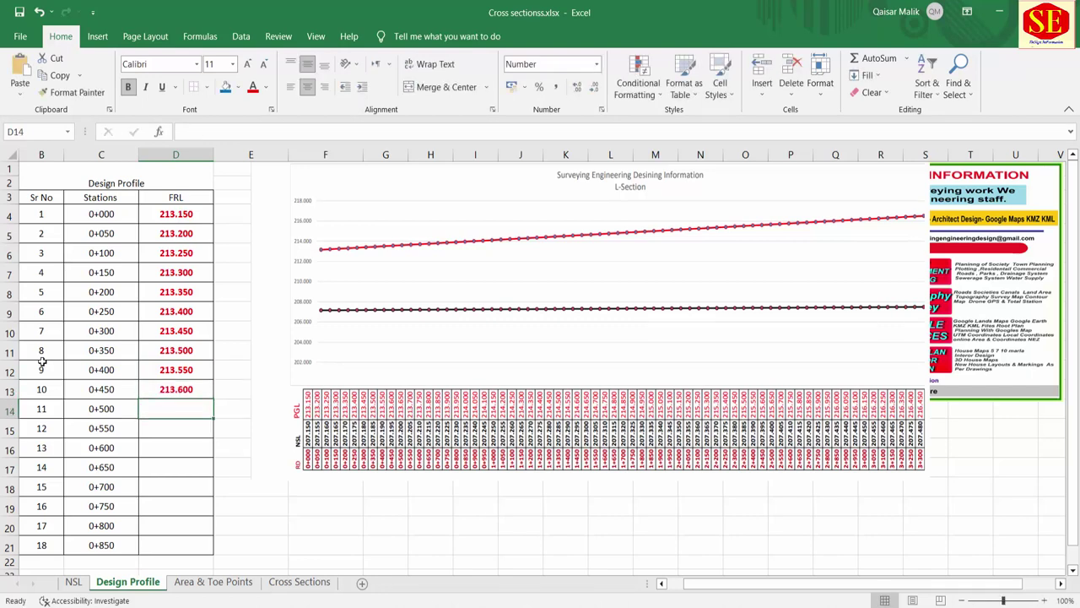
{"action": "type", "text": "213.65"}
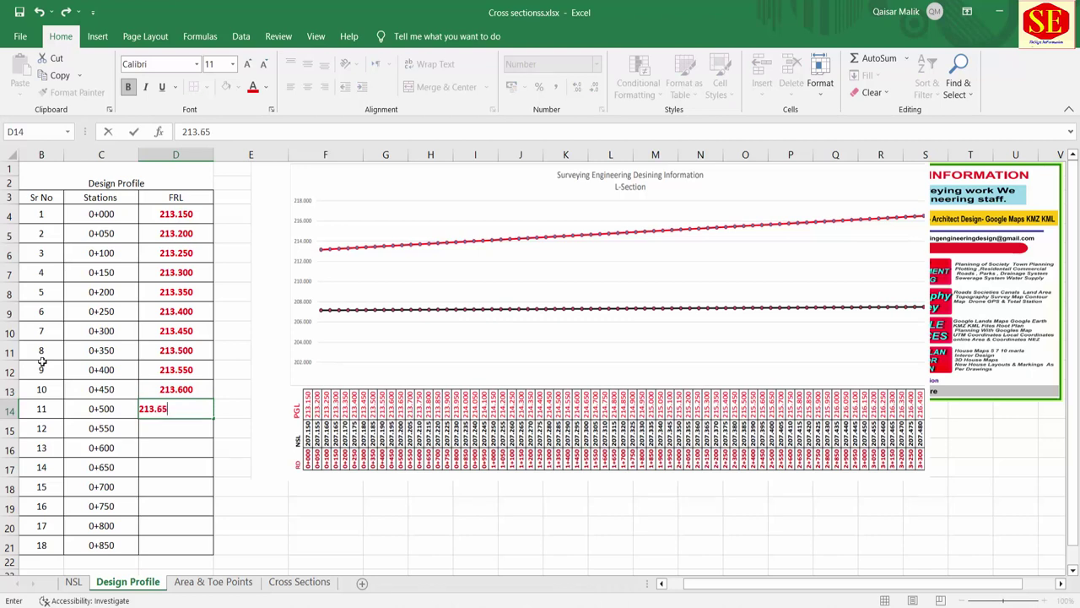
{"action": "key", "text": "Return"}
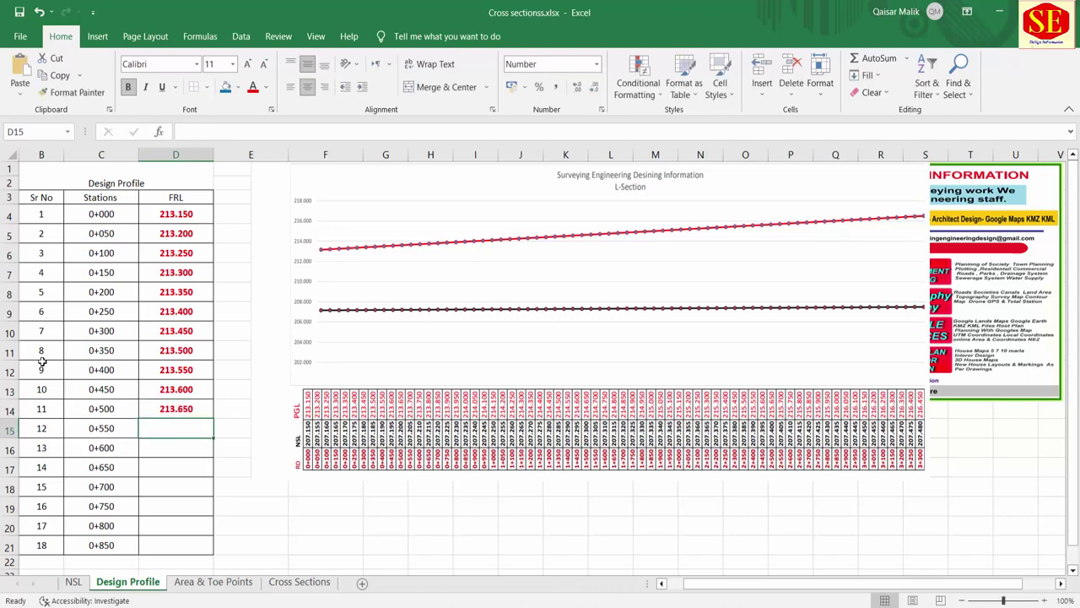
{"action": "type", "text": "213.70"}
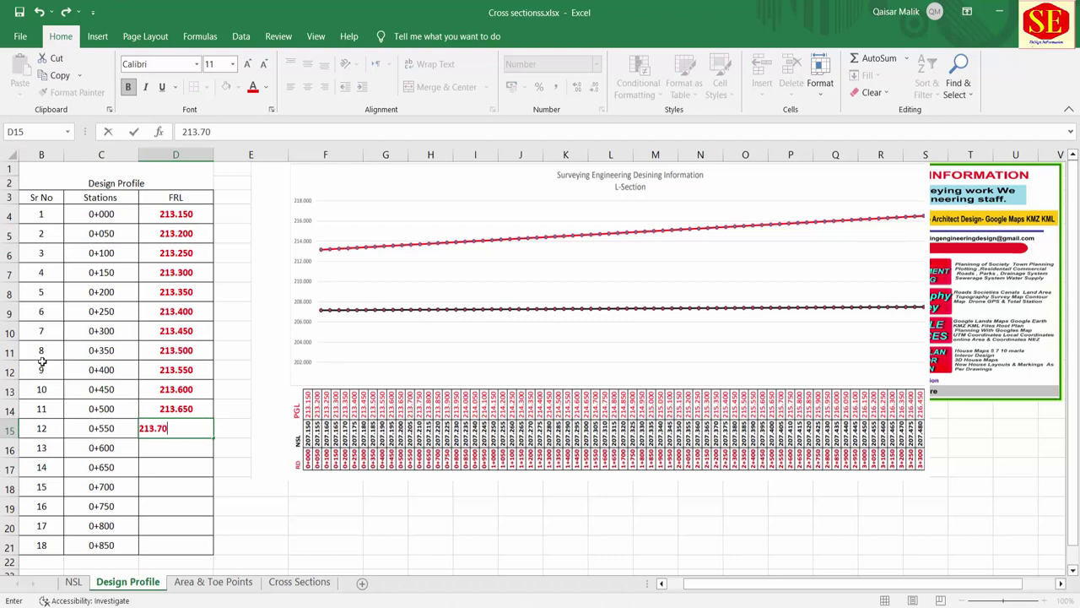
{"action": "key", "text": "Return"}
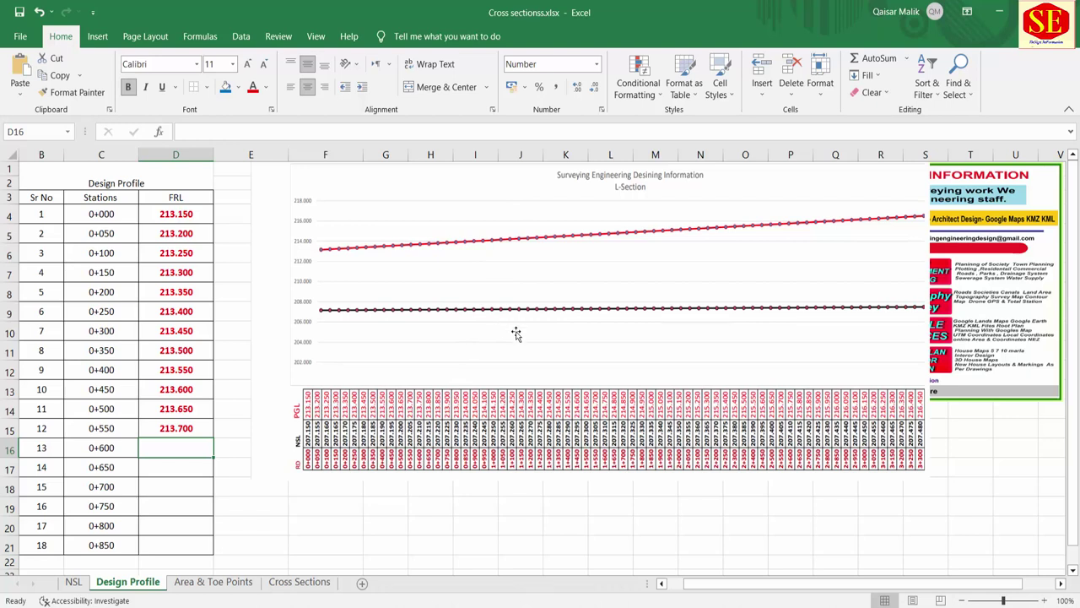
Enter FRL values 213.750 through 214.000 for stations 0+600 to 0+850.
{"action": "type", "text": "213.750"}
{"action": "key", "text": "Return"}
{"action": "type", "text": "21"}
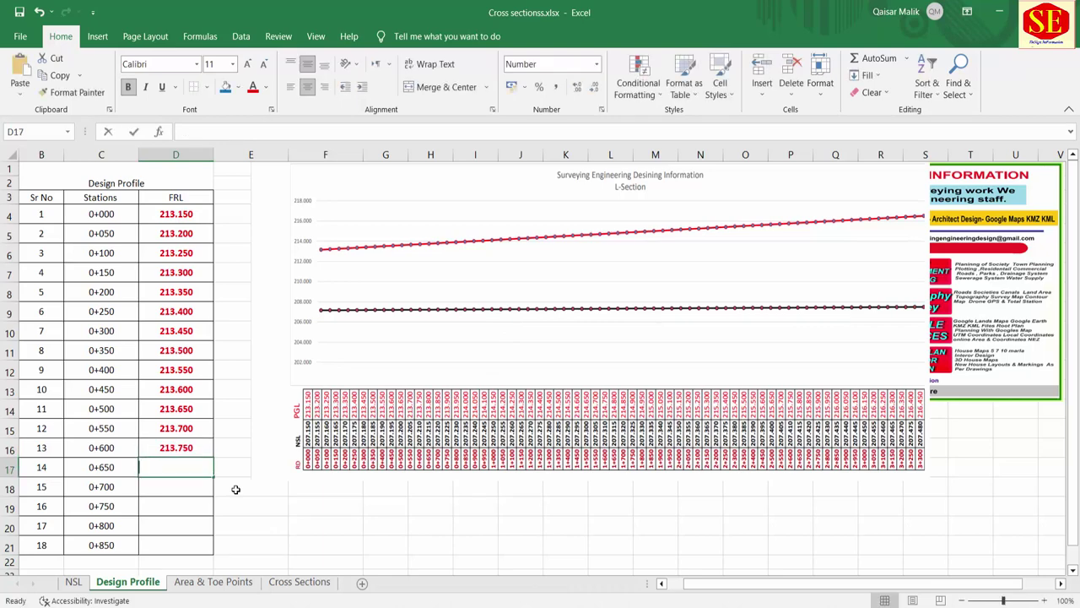
{"action": "type", "text": "3.8"}
{"action": "key", "text": "Return"}
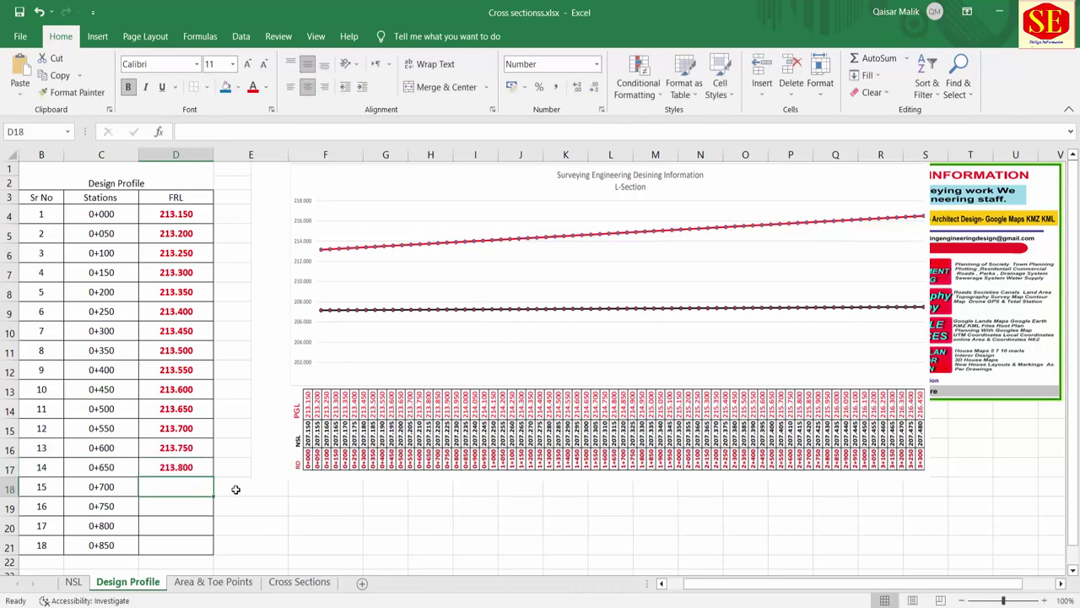
{"action": "type", "text": "213.85"}
{"action": "key", "text": "Return"}
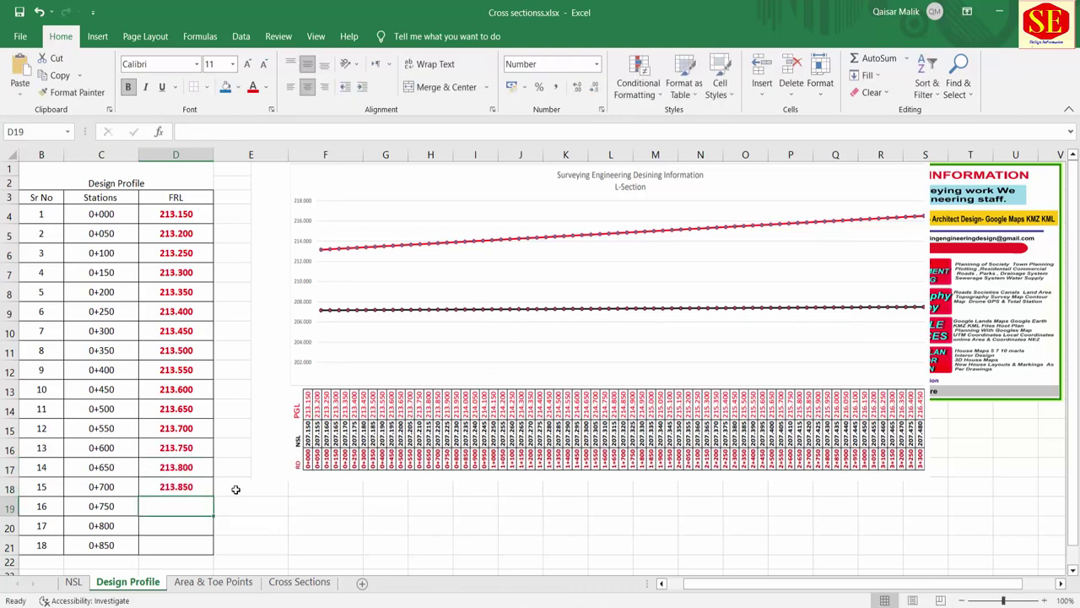
{"action": "type", "text": "213.9"}
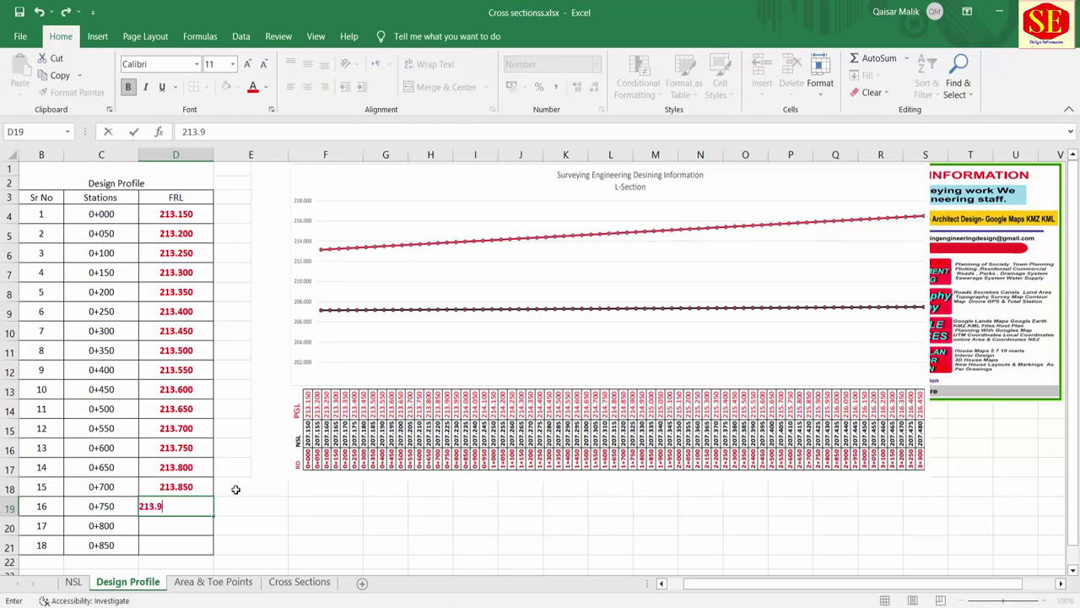
{"action": "key", "text": "Return"}
{"action": "type", "text": "213.95"}
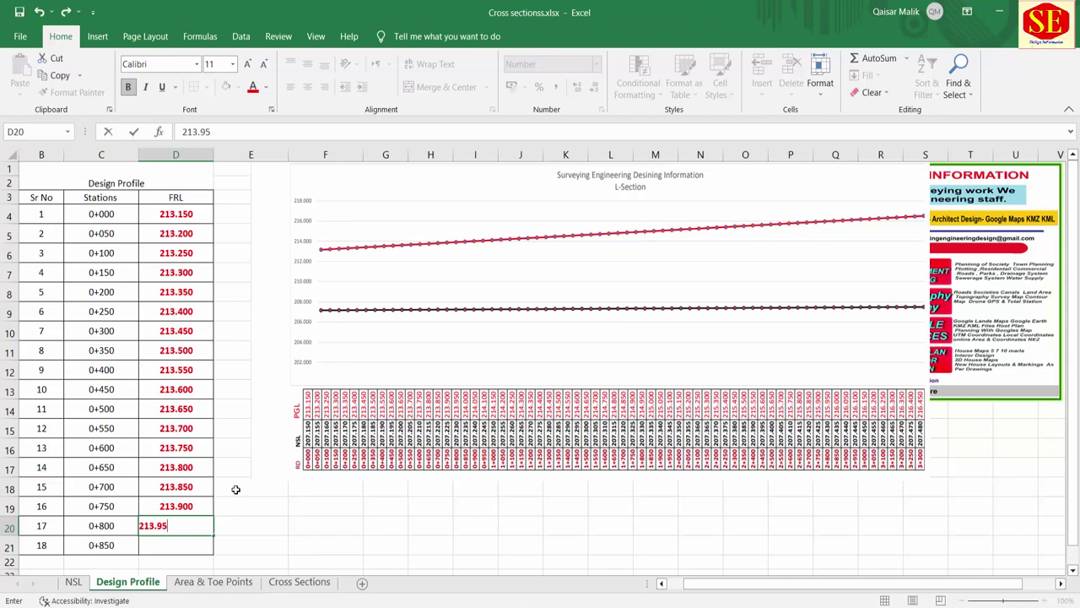
{"action": "key", "text": "Return"}
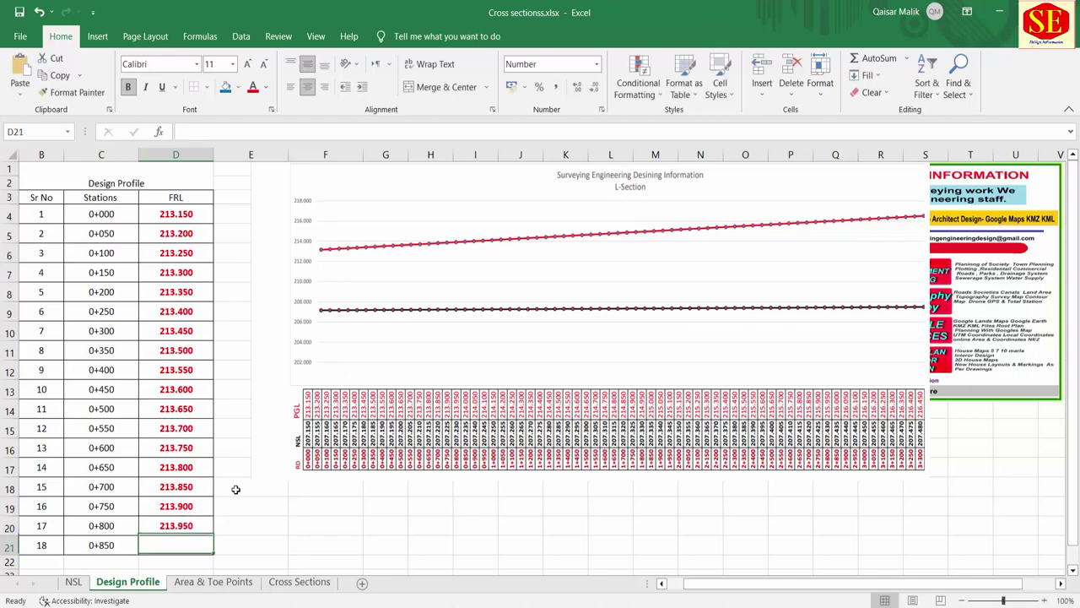
{"action": "type", "text": "214"}
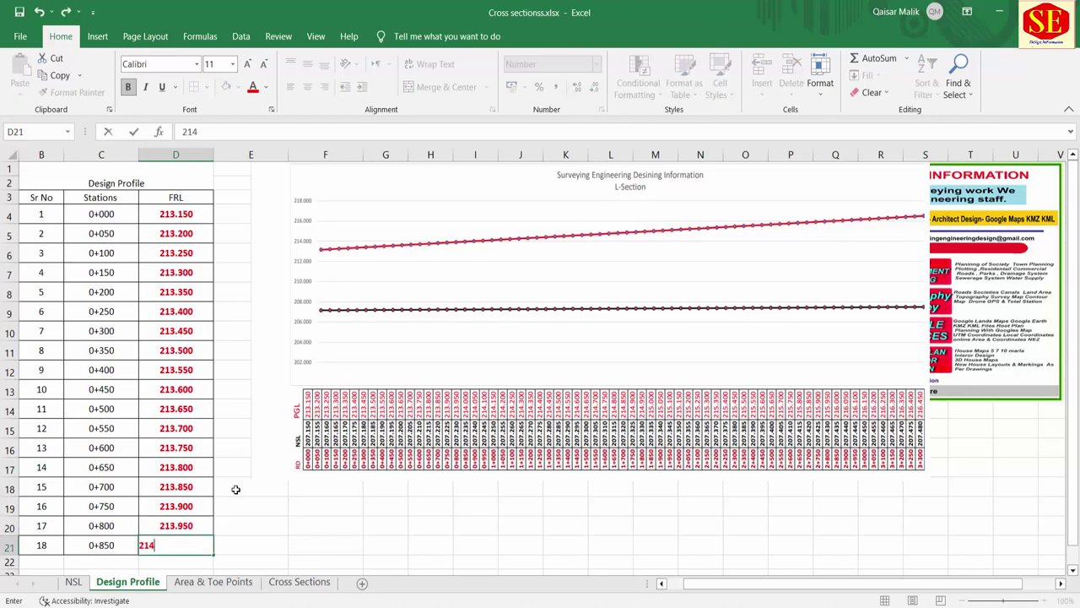
{"action": "type", "text": ".000"}
{"action": "key", "text": "Return"}
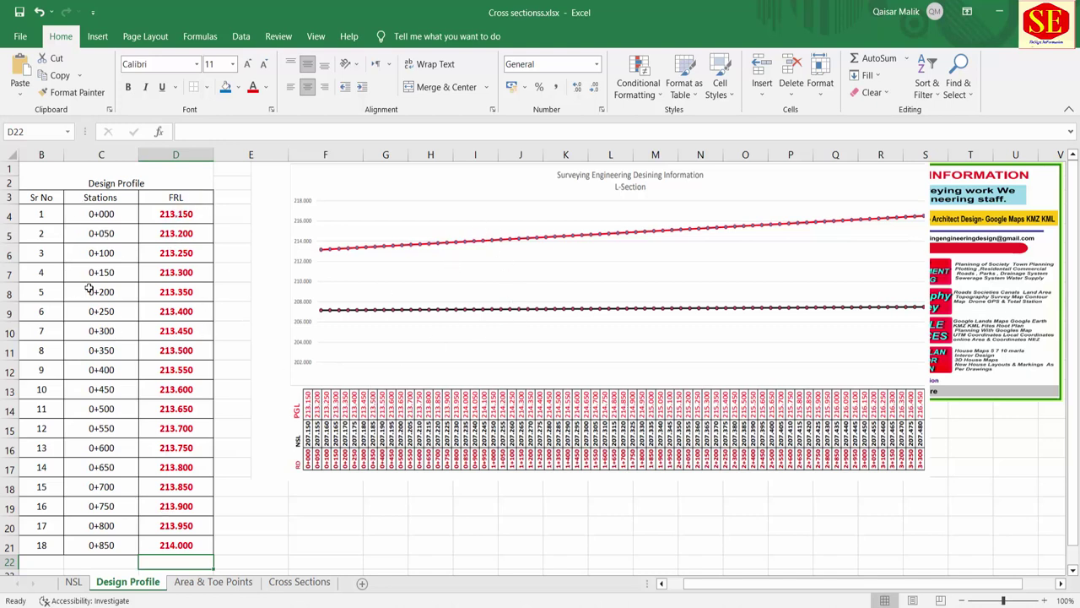
Glance at the NSL sheet and return to the Design Profile sheet.
{"action": "scroll", "coordinate": [89, 287], "scroll_direction": "down", "scroll_amount": 2}
{"action": "scroll", "coordinate": [94, 301], "scroll_direction": "down", "scroll_amount": 5}
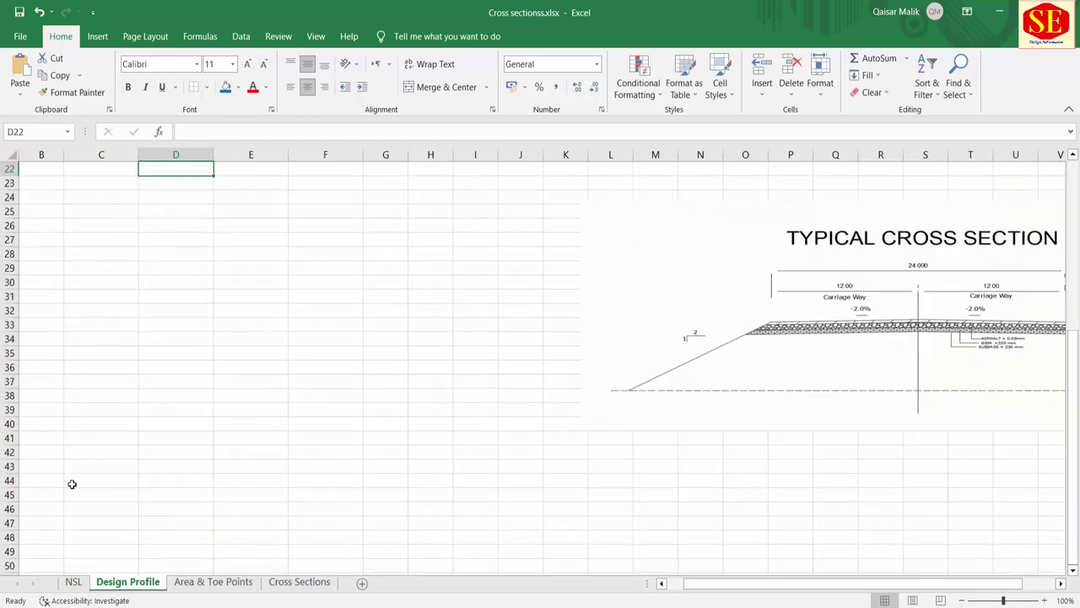
{"action": "scroll", "coordinate": [104, 511], "scroll_direction": "up", "scroll_amount": 6}
{"action": "scroll", "coordinate": [104, 511], "scroll_direction": "up", "scroll_amount": 1}
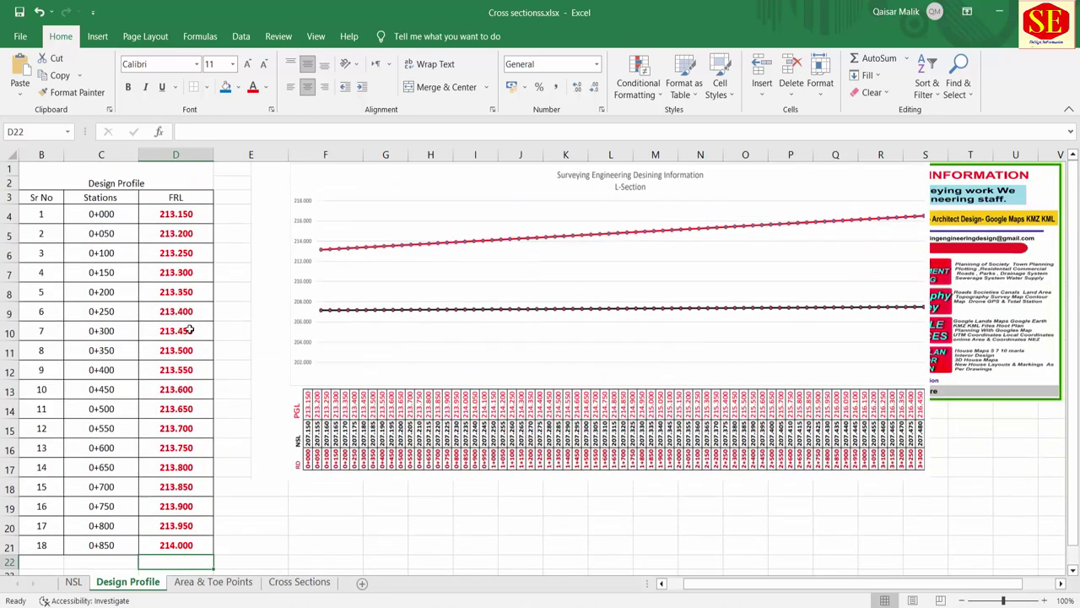
{"action": "left_click", "coordinate": [125, 182]}
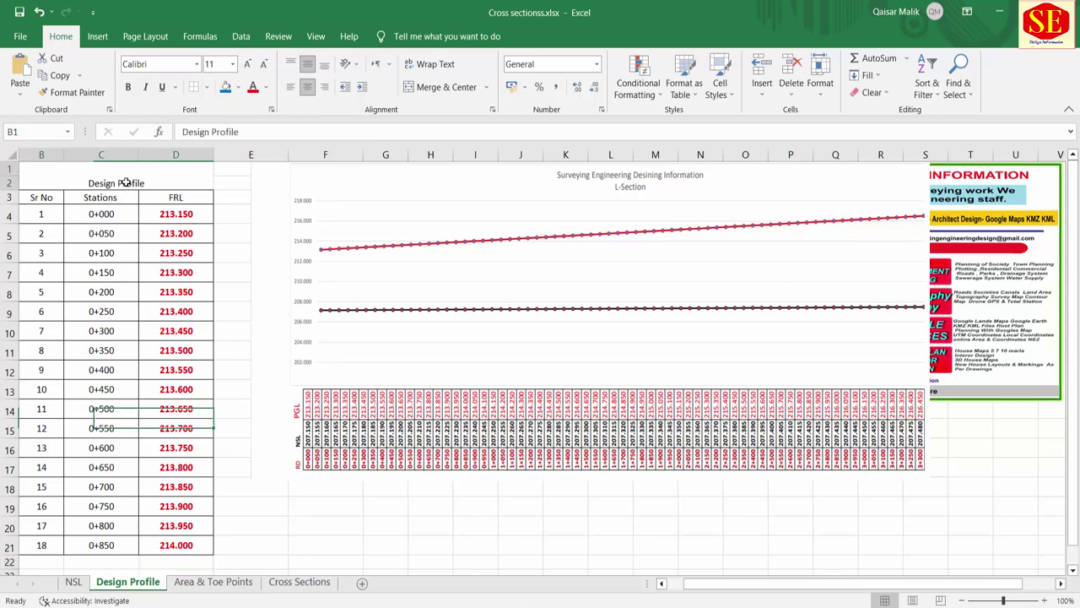
{"action": "left_click", "coordinate": [74, 582]}
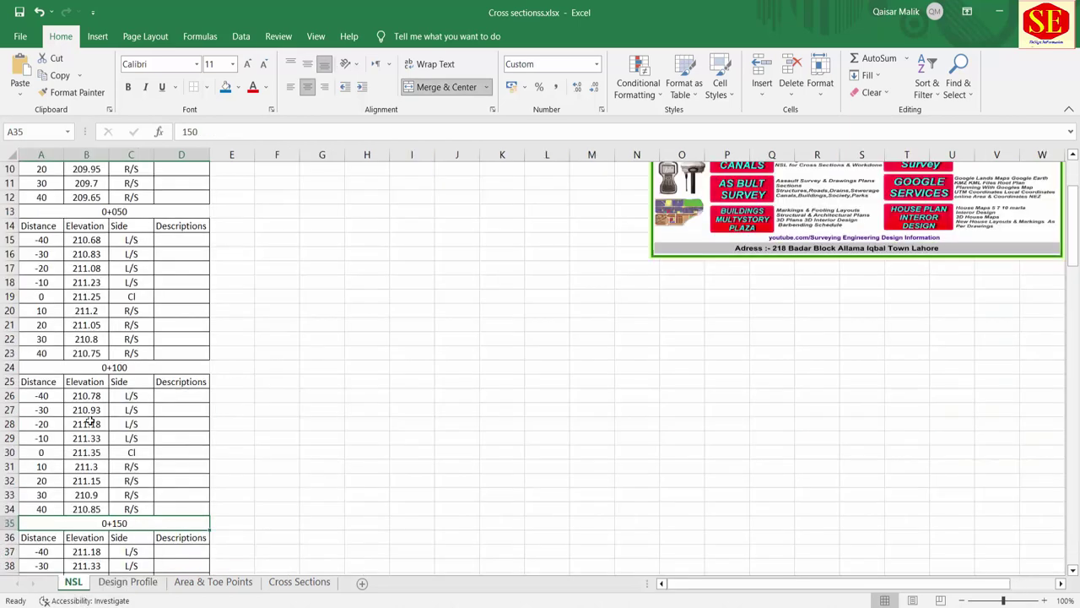
{"action": "left_click", "coordinate": [127, 581]}
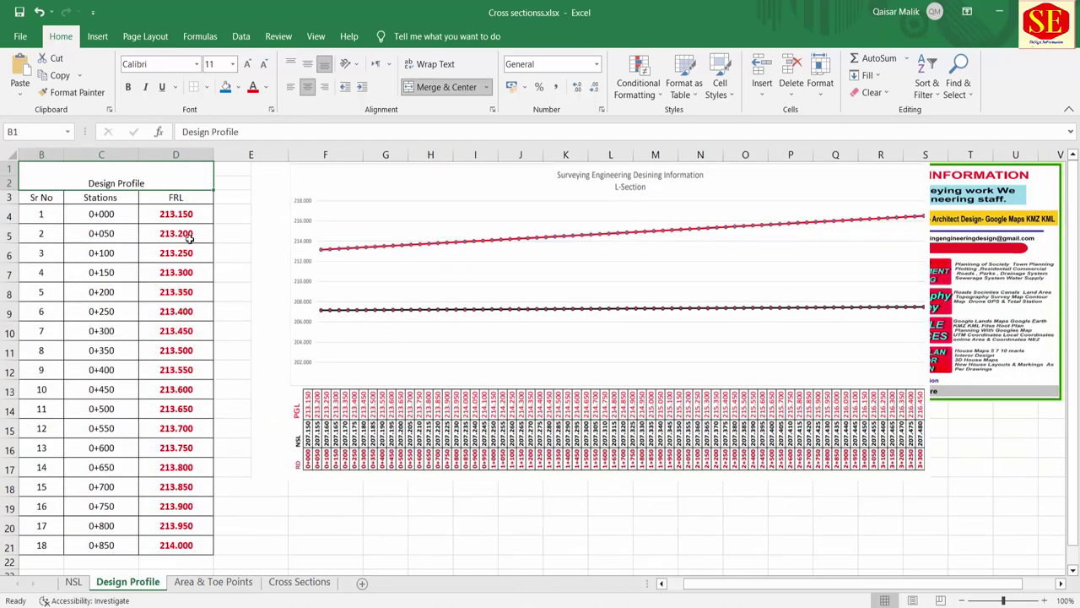
Move the L-section chart picture right and drag the Typical Cross Section picture up beside the table.
{"action": "left_click_drag", "start_coordinate": [459, 252], "coordinate": [475, 228]}
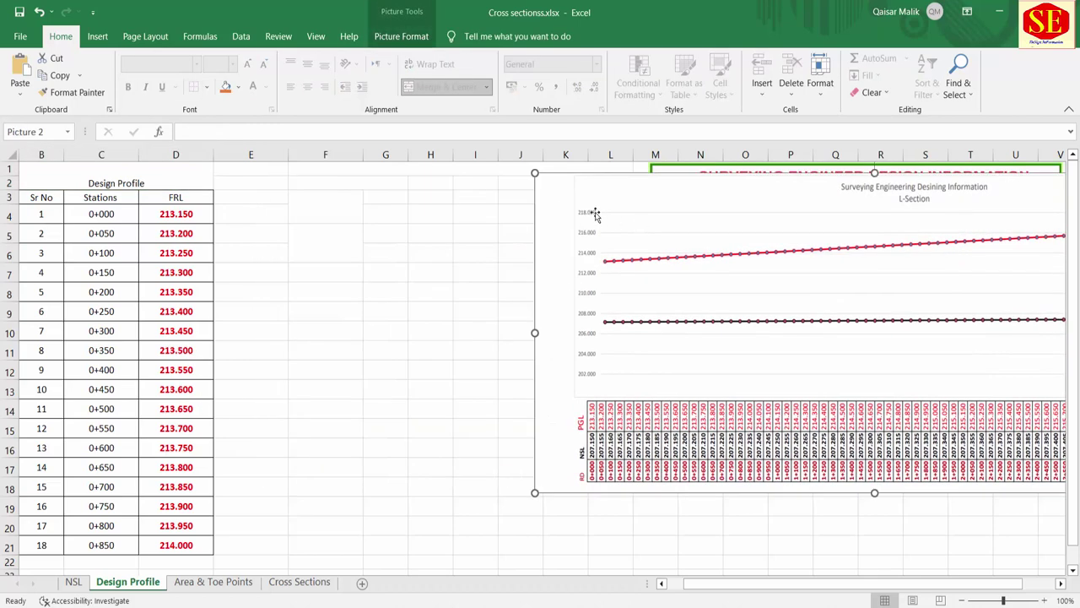
{"action": "left_click_drag", "start_coordinate": [387, 213], "coordinate": [831, 226]}
{"action": "scroll", "coordinate": [393, 334], "scroll_direction": "down", "scroll_amount": 3}
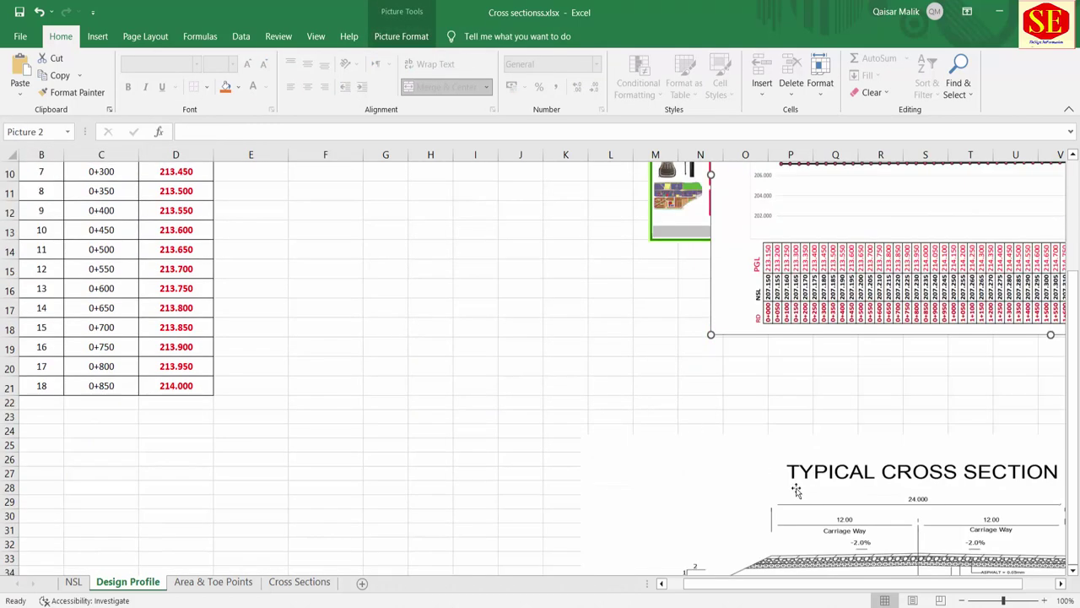
{"action": "mouse_move", "coordinate": [743, 473]}
{"action": "left_mouse_down"}
{"action": "mouse_move", "coordinate": [380, 186]}
{"action": "mouse_move", "coordinate": [405, 213]}
{"action": "left_mouse_up"}
Bring the cross-section picture to the front and stretch it taller.
{"action": "right_click", "coordinate": [405, 213]}
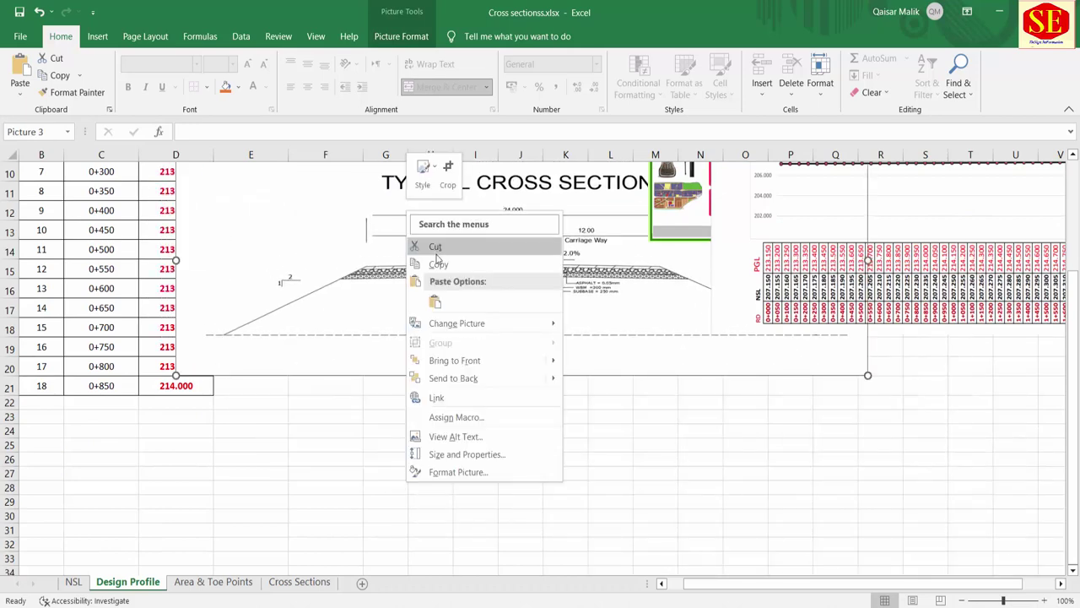
{"action": "left_click", "coordinate": [450, 360]}
{"action": "scroll", "coordinate": [445, 361], "scroll_direction": "up", "scroll_amount": 2}
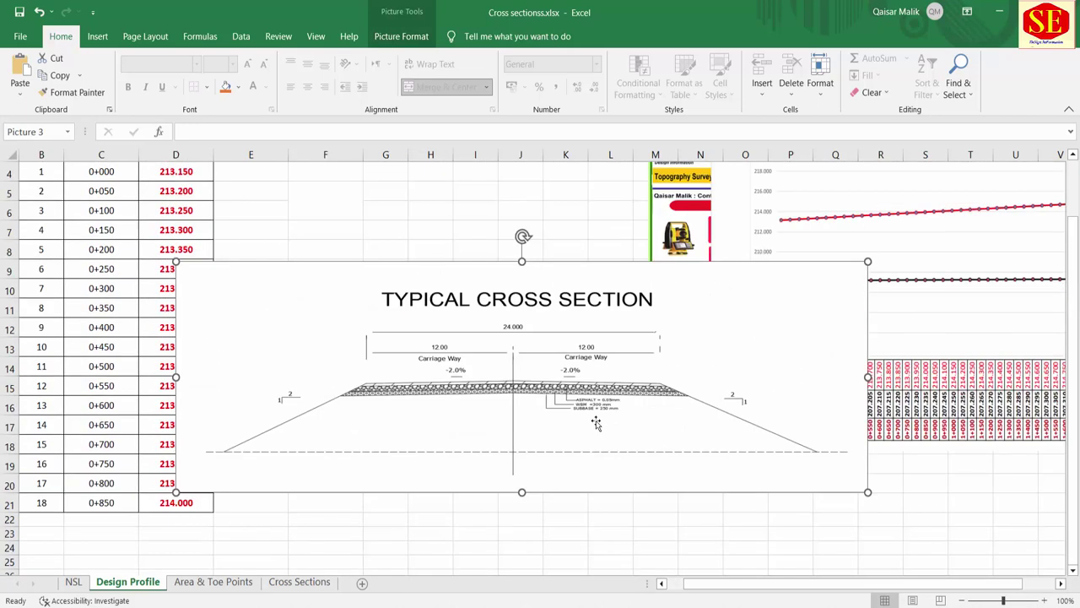
{"action": "left_click_drag", "start_coordinate": [404, 371], "coordinate": [452, 257]}
{"action": "scroll", "coordinate": [512, 386], "scroll_direction": "up", "scroll_amount": 1}
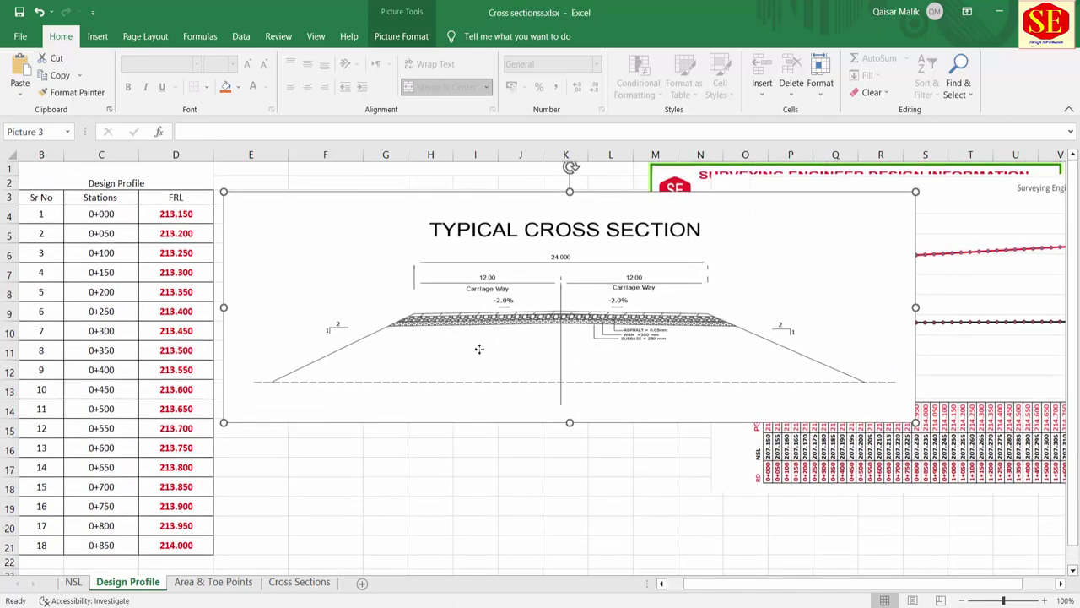
{"action": "left_click_drag", "start_coordinate": [480, 347], "coordinate": [477, 319]}
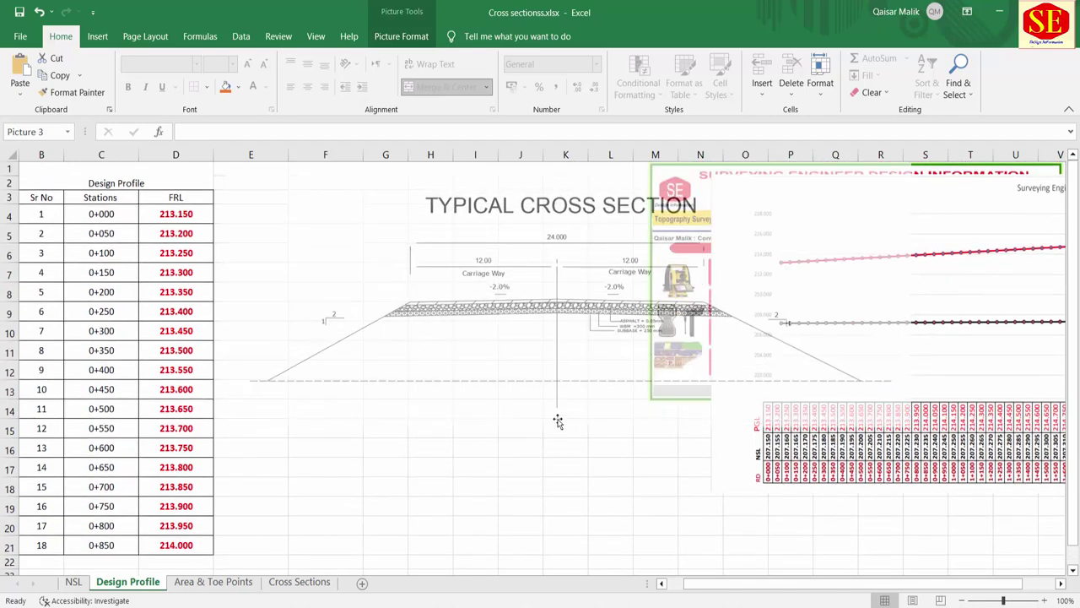
{"action": "left_click_drag", "start_coordinate": [565, 392], "coordinate": [565, 427]}
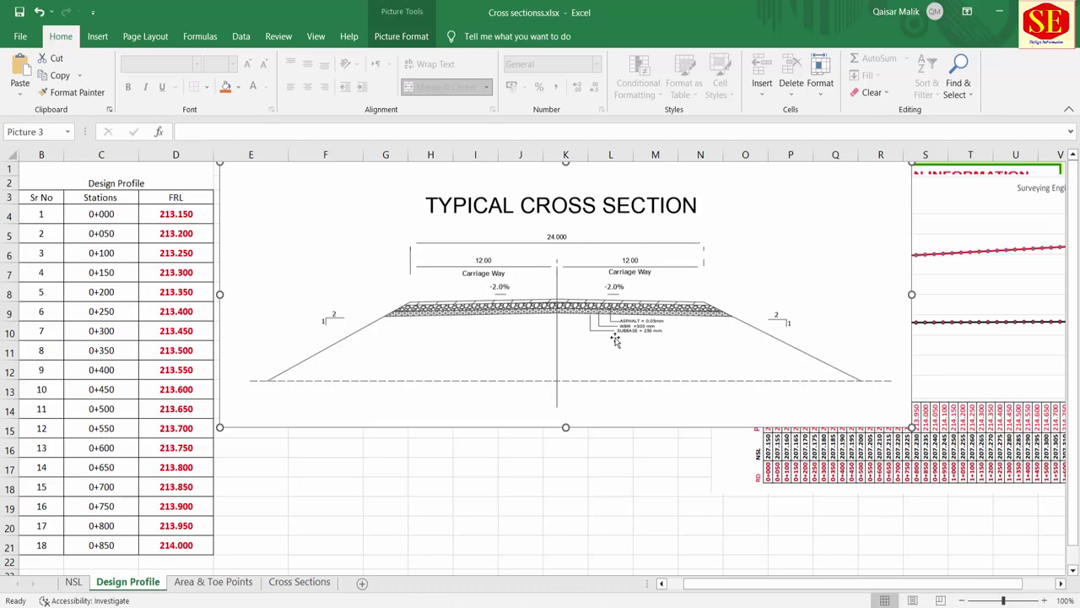
Move the cross-section picture right to around column L and narrow it.
{"action": "left_click_drag", "start_coordinate": [372, 228], "coordinate": [618, 212]}
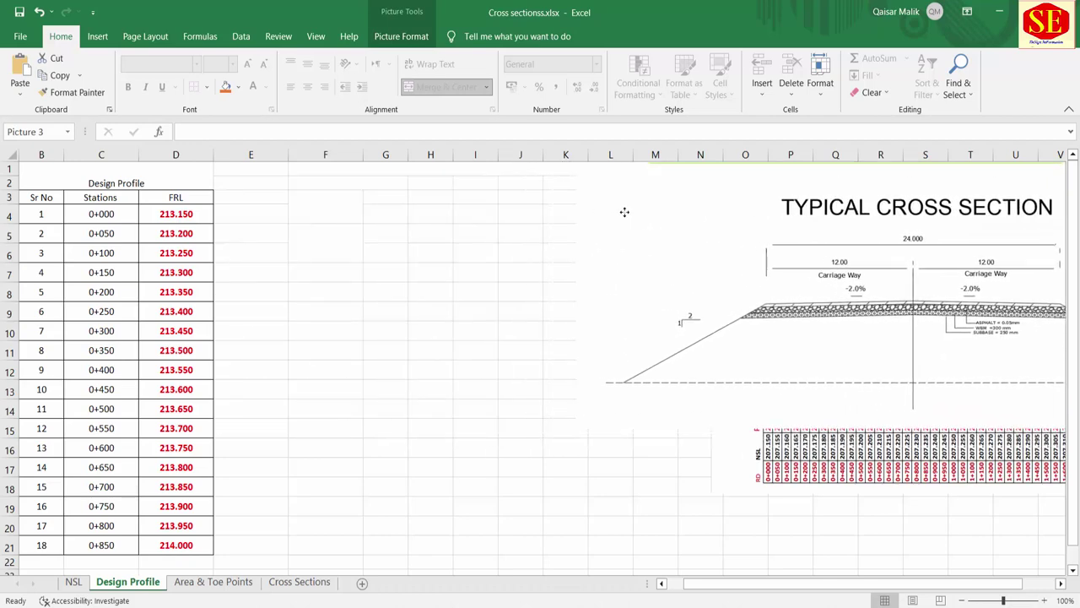
{"action": "left_click_drag", "start_coordinate": [618, 212], "coordinate": [629, 212]}
{"action": "left_click_drag", "start_coordinate": [751, 588], "coordinate": [777, 588]}
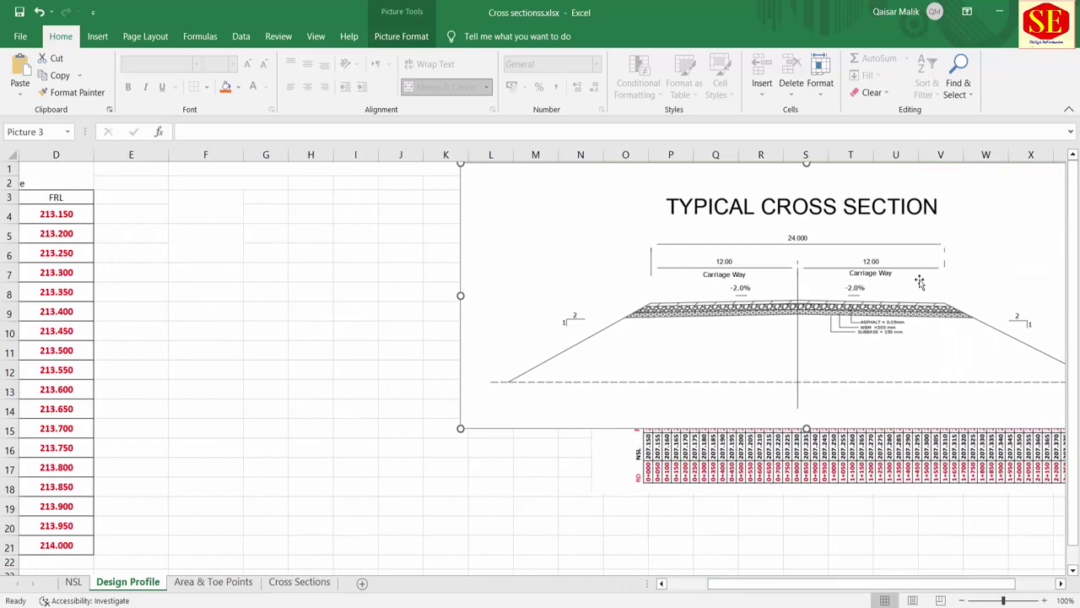
{"action": "left_click_drag", "start_coordinate": [463, 295], "coordinate": [672, 300]}
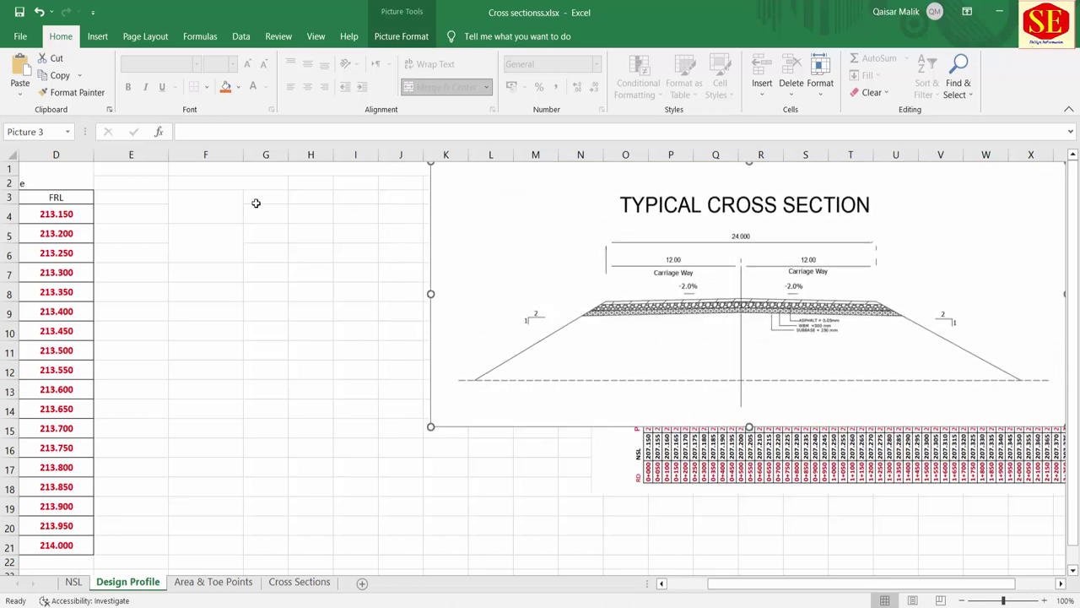
Try merging F3:J16, undo the merge, and return to cell F3.
{"action": "left_click", "coordinate": [226, 201]}
{"action": "left_click_drag", "start_coordinate": [208, 202], "coordinate": [403, 448]}
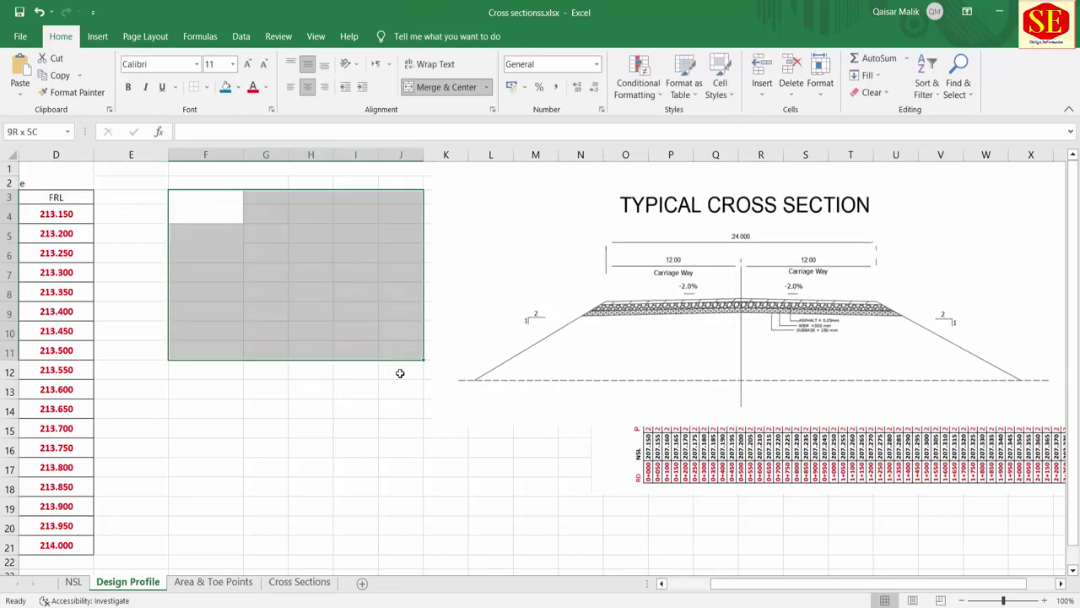
{"action": "left_click", "coordinate": [405, 91]}
{"action": "left_click", "coordinate": [405, 91]}
{"action": "left_click", "coordinate": [272, 251]}
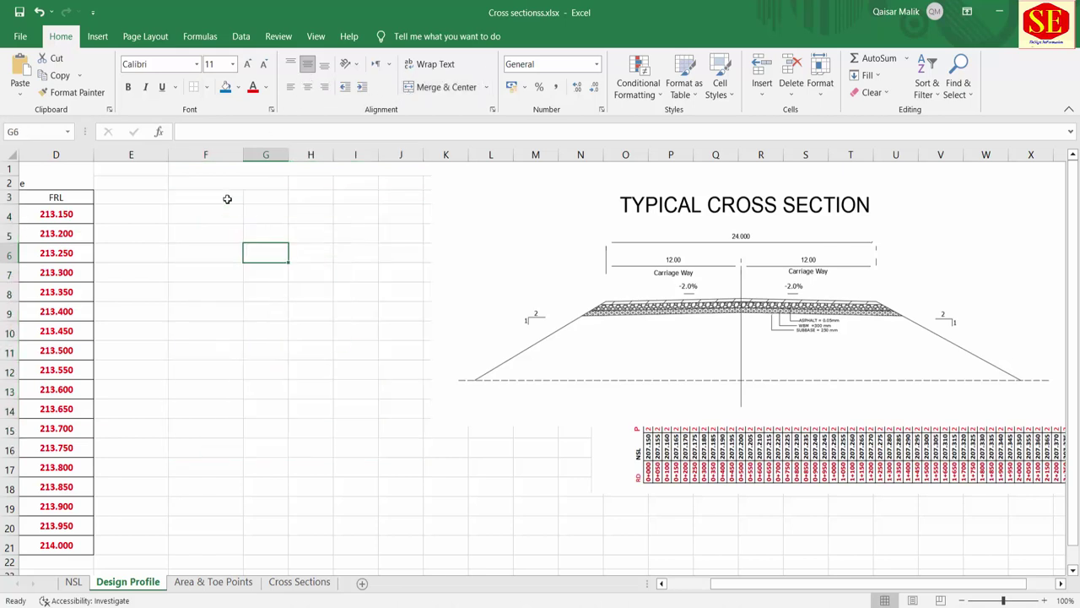
{"action": "left_click", "coordinate": [551, 221]}
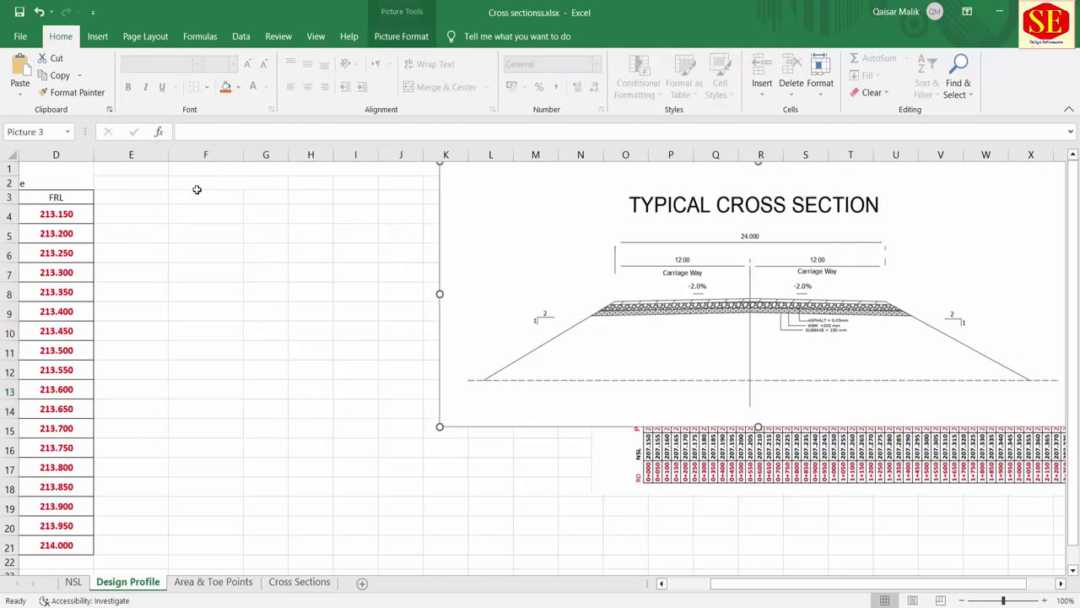
{"action": "left_click", "coordinate": [223, 198]}
Merge F3:J3 and enter the heading RD 0+00.
{"action": "left_click_drag", "start_coordinate": [223, 198], "coordinate": [414, 196]}
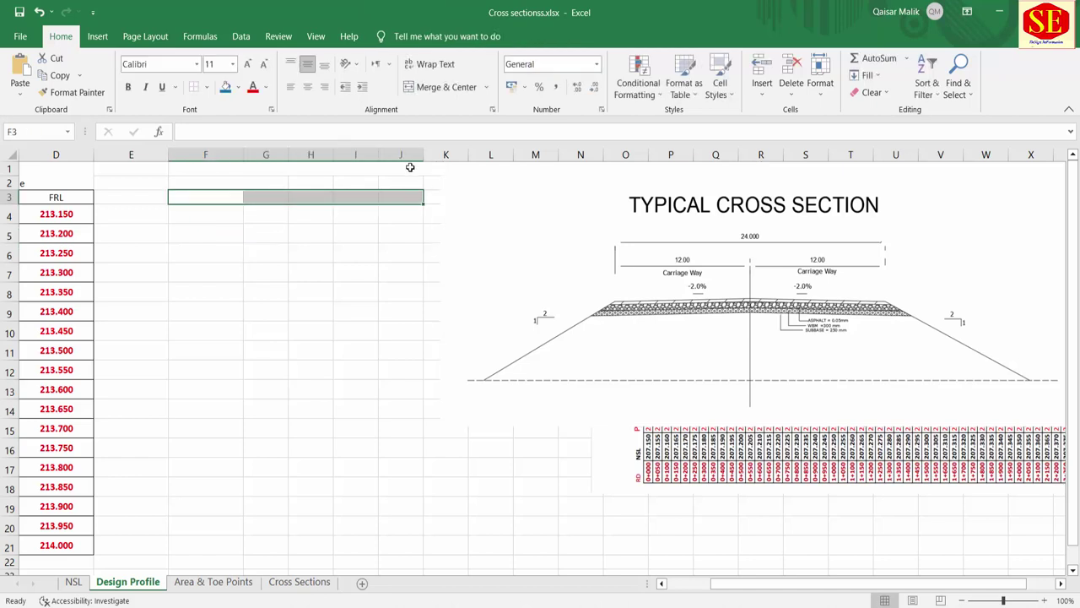
{"action": "left_click", "coordinate": [412, 85]}
{"action": "type", "text": "0"}
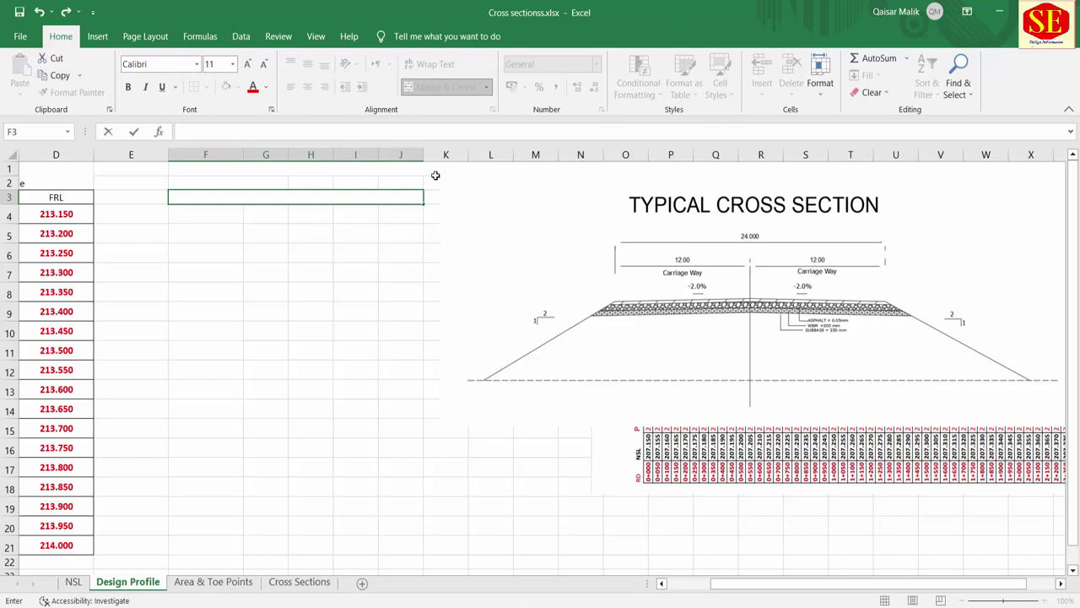
{"action": "type", "text": "RD 0+00"}
{"action": "key", "text": "Return"}
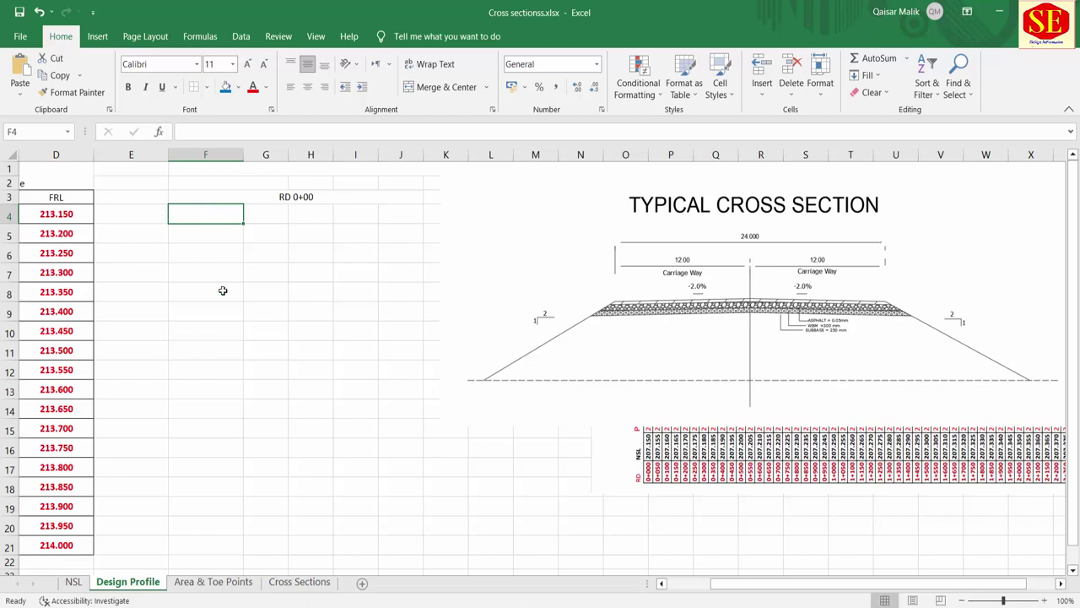
Label F4 Slope and enter -2 in merged cell G4:I4.
{"action": "type", "text": "Slope"}
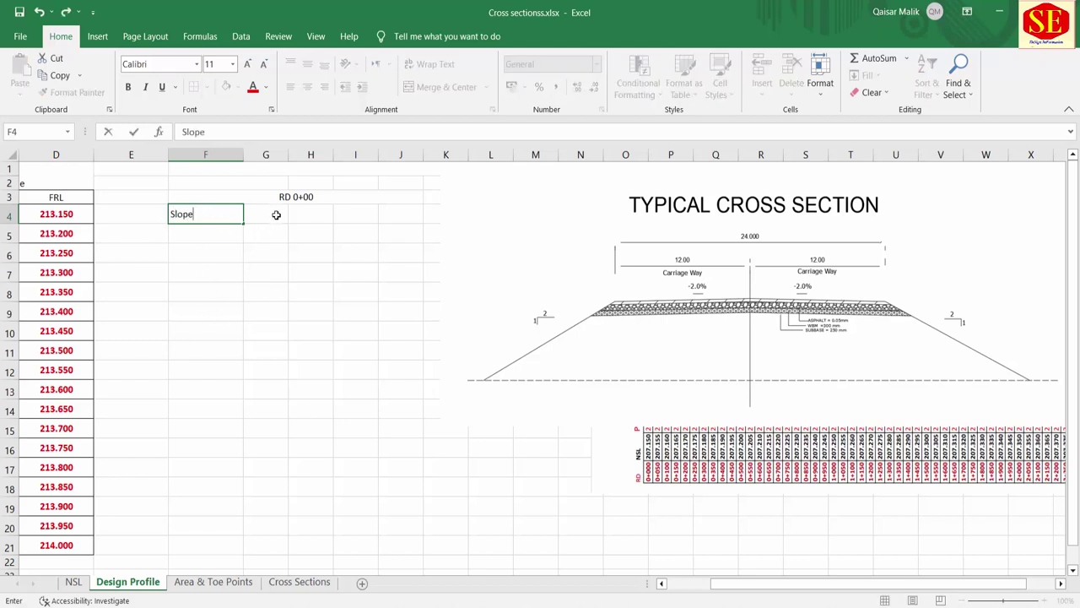
{"action": "left_click", "coordinate": [276, 214]}
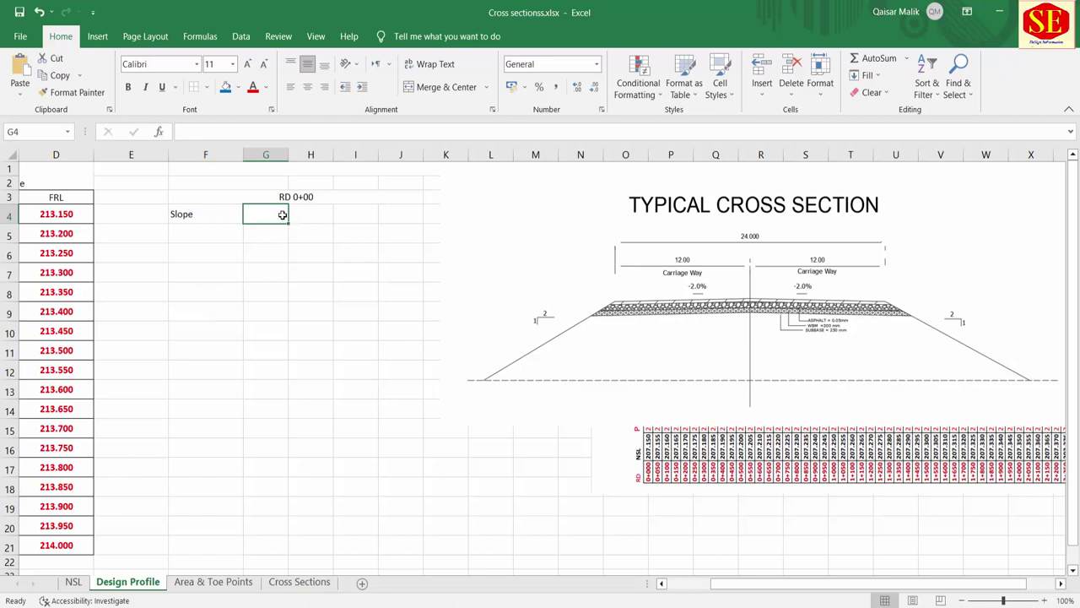
{"action": "left_click_drag", "start_coordinate": [282, 215], "coordinate": [335, 216]}
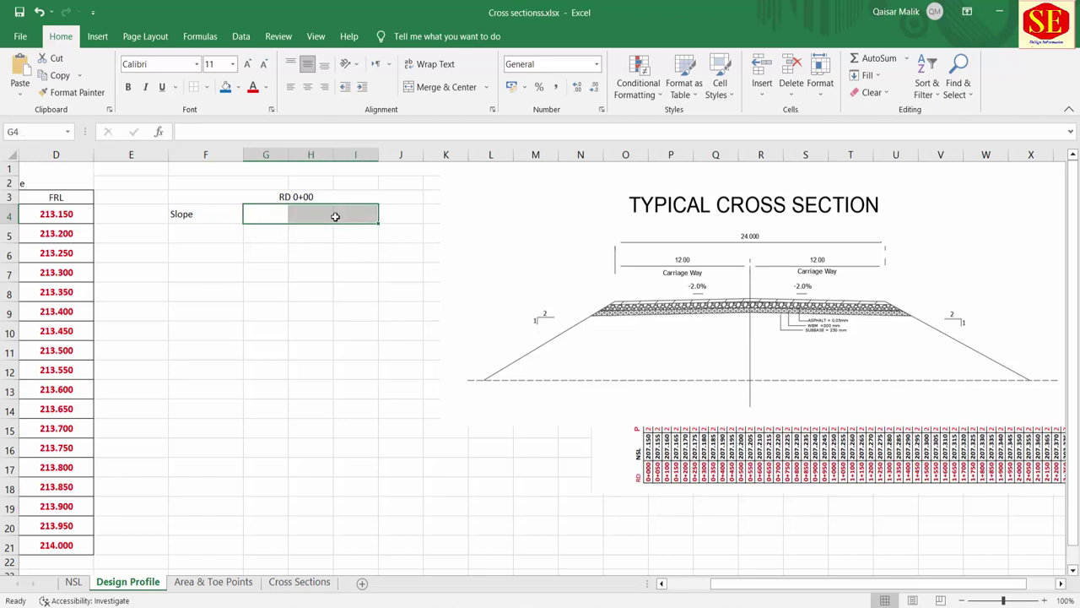
{"action": "left_click", "coordinate": [413, 88]}
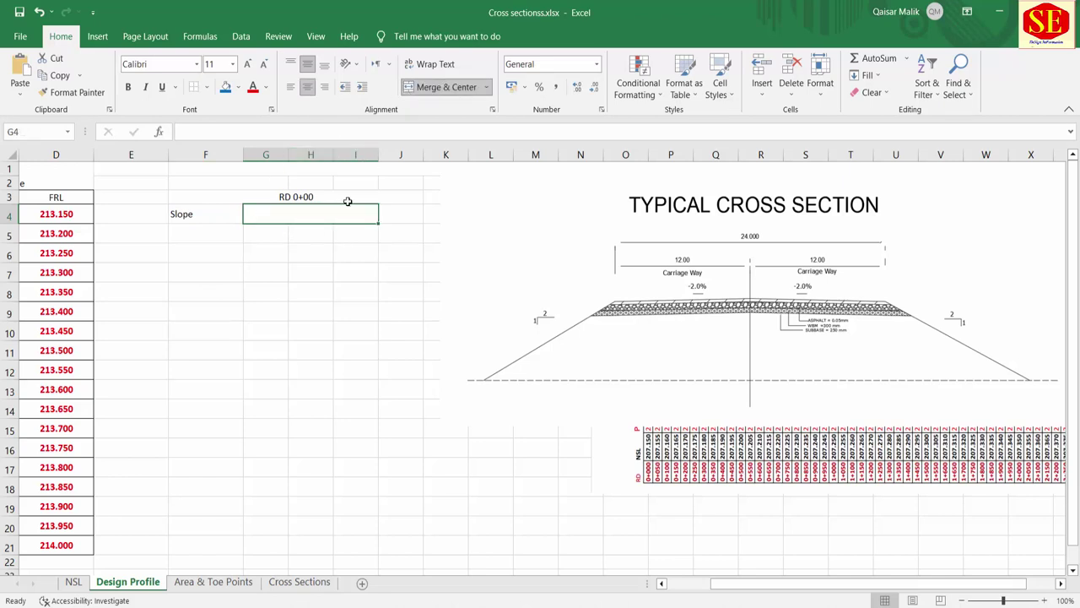
{"action": "type", "text": "-"}
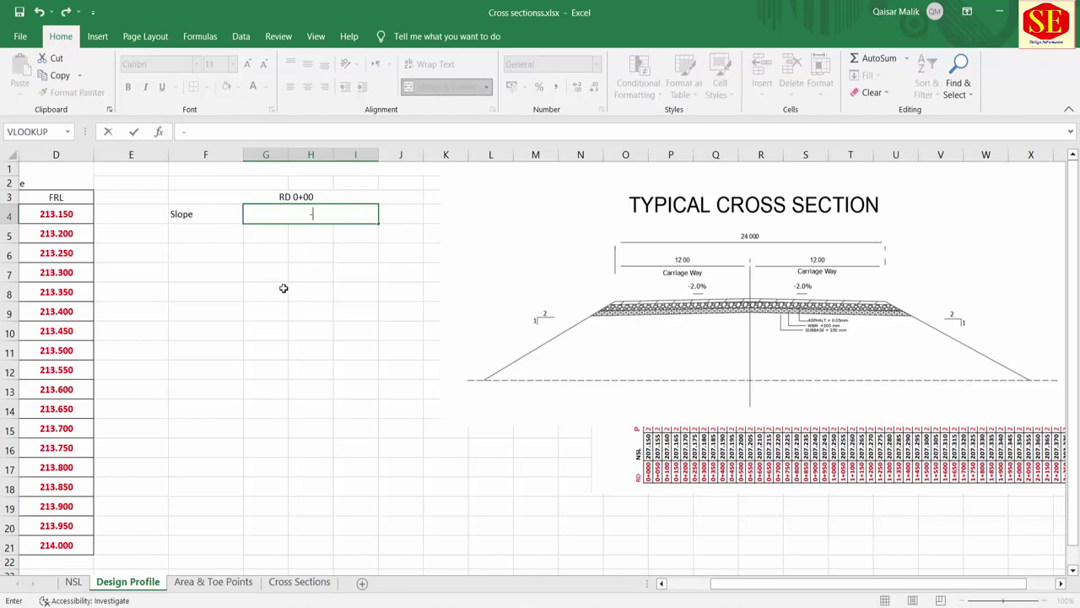
{"action": "type", "text": "2"}
{"action": "key", "text": "Return"}
Shift the cross-section picture right, then enter -2 in merged cell J4:L4.
{"action": "left_click_drag", "start_coordinate": [540, 209], "coordinate": [616, 207]}
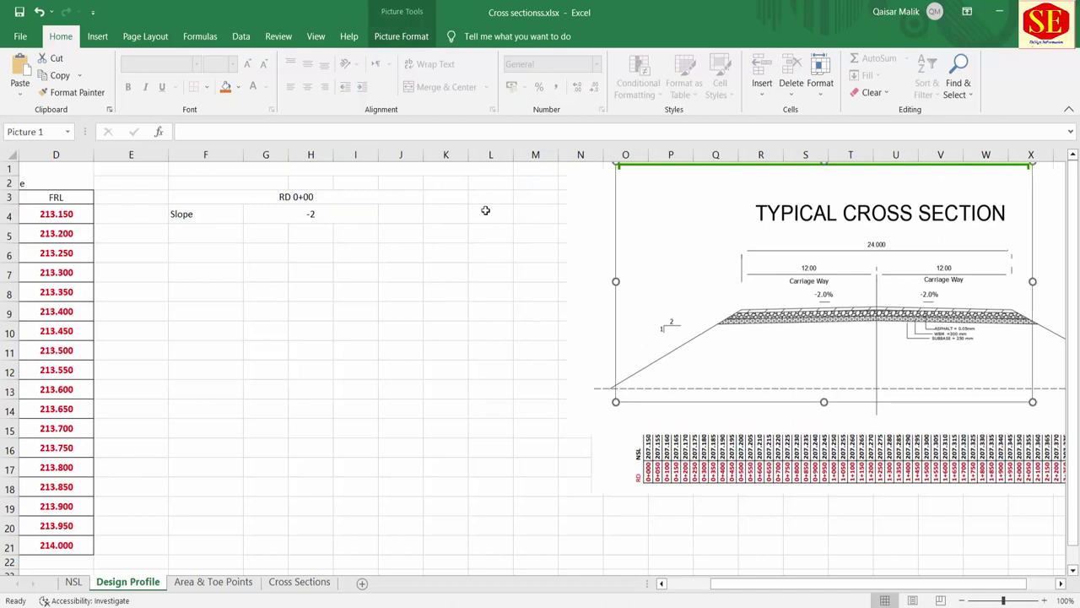
{"action": "left_click_drag", "start_coordinate": [402, 213], "coordinate": [495, 213]}
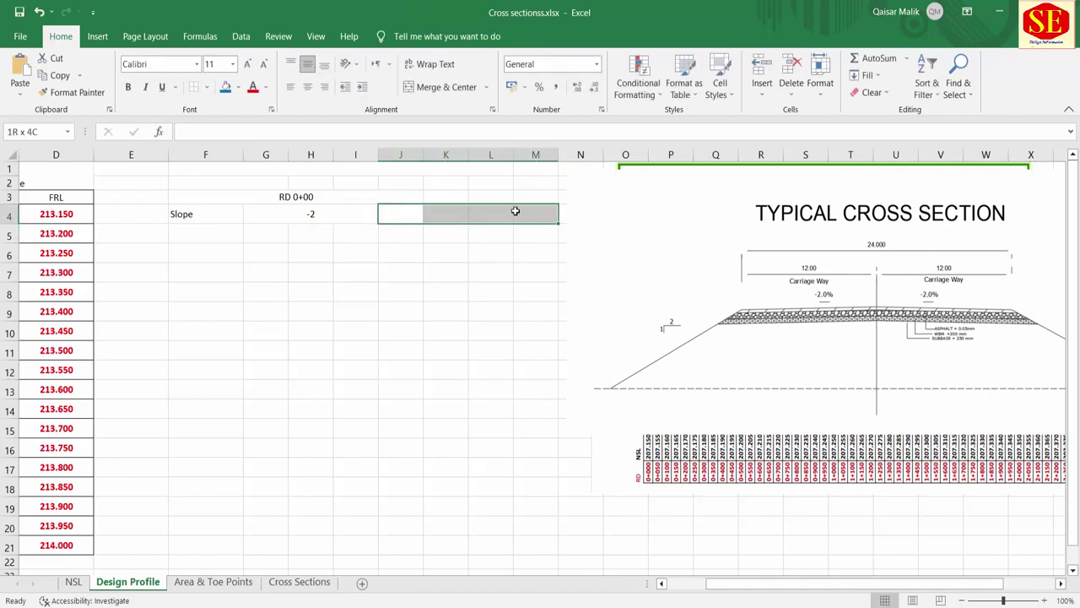
{"action": "left_click", "coordinate": [410, 88]}
{"action": "type", "text": "-2"}
{"action": "key", "text": "Return"}
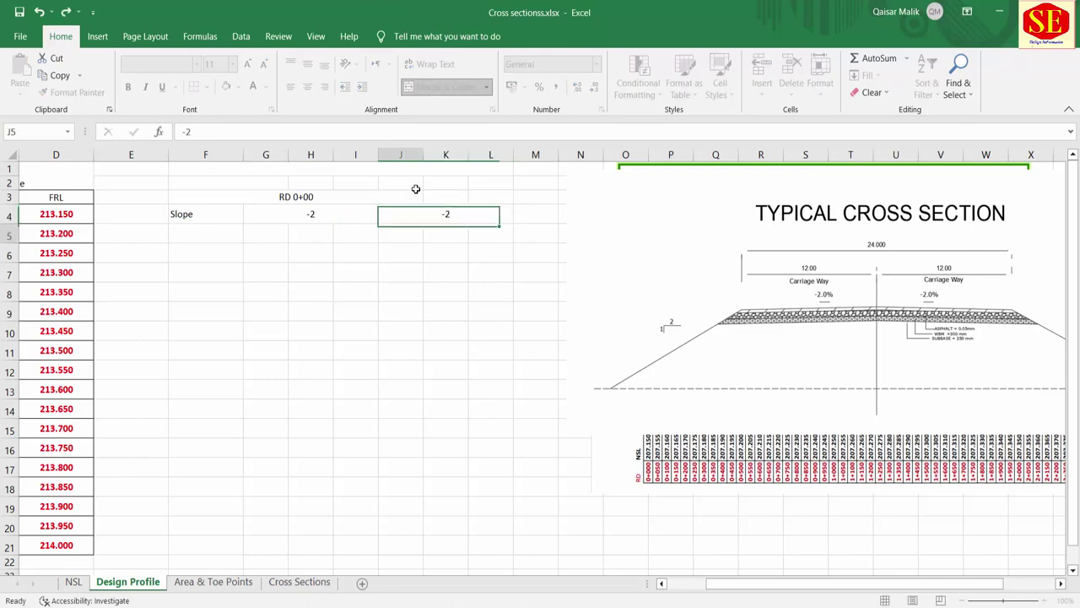
{"action": "left_click", "coordinate": [261, 232]}
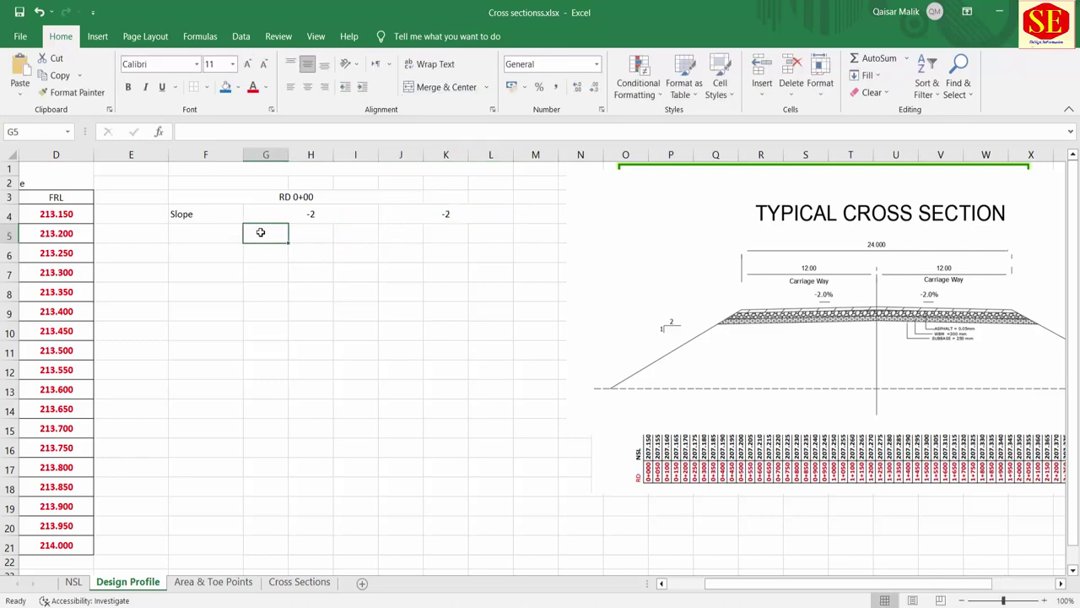
{"action": "left_click", "coordinate": [183, 231]}
{"action": "left_click", "coordinate": [147, 235]}
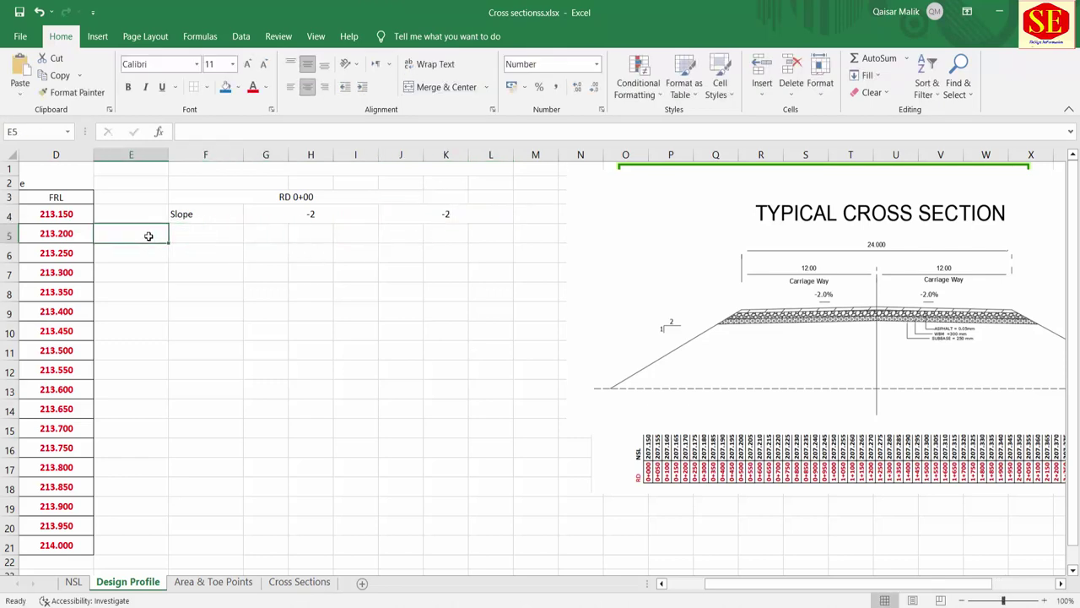
Insert a blank column at E and enter the FRL label in F5.
{"action": "right_click", "coordinate": [127, 156]}
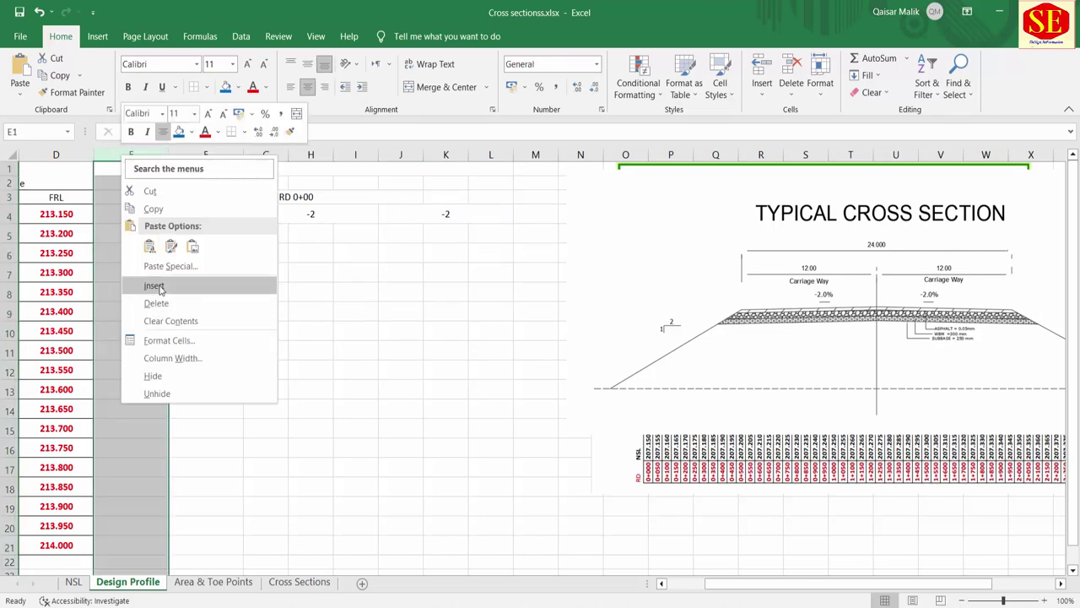
{"action": "left_click", "coordinate": [155, 285]}
{"action": "left_click", "coordinate": [216, 236]}
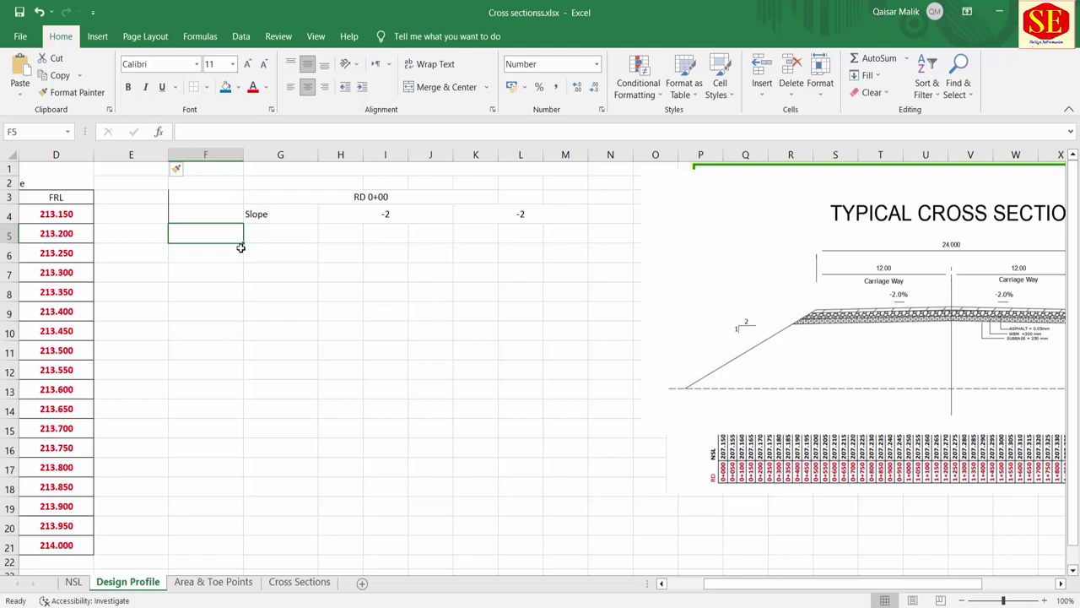
{"action": "type", "text": "NS"}
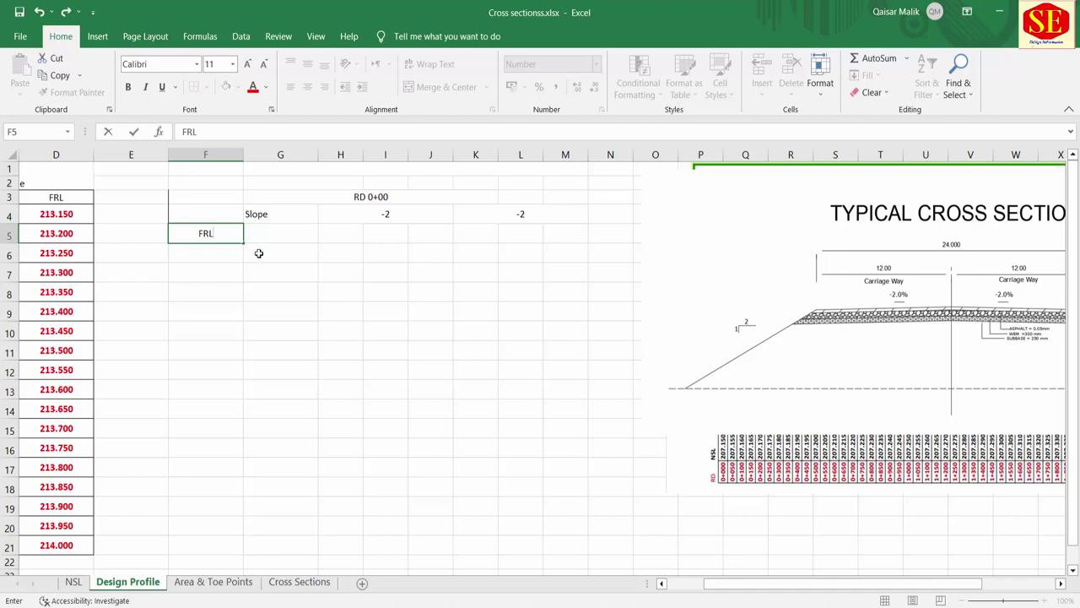
{"action": "key", "text": "Return"}
Add the Distance and Elevation labels in G5 and G6, and shift the cross-section picture left.
{"action": "left_click", "coordinate": [265, 234]}
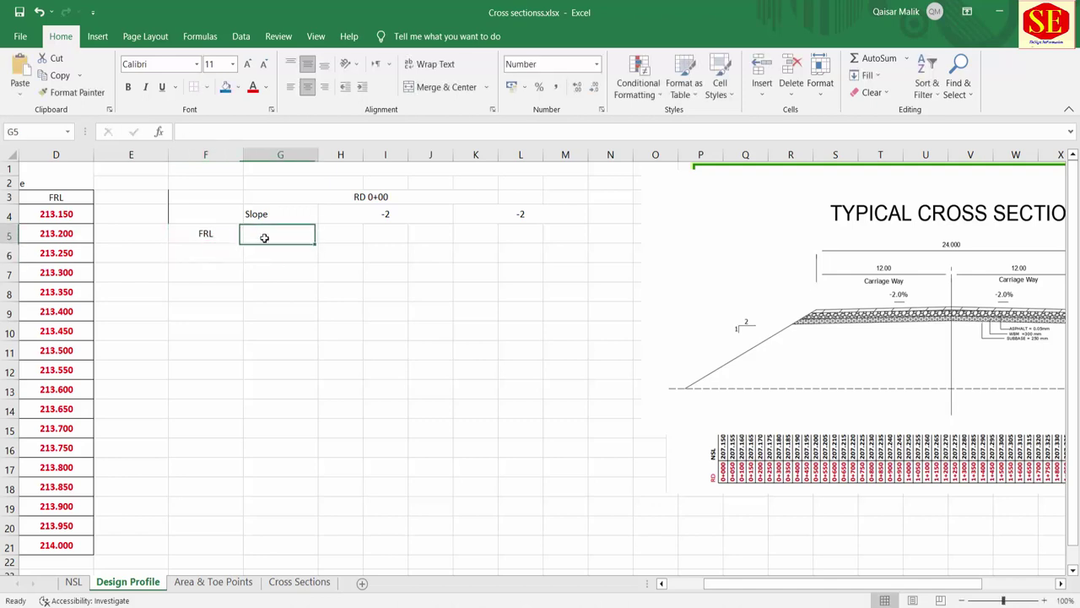
{"action": "type", "text": "Distance"}
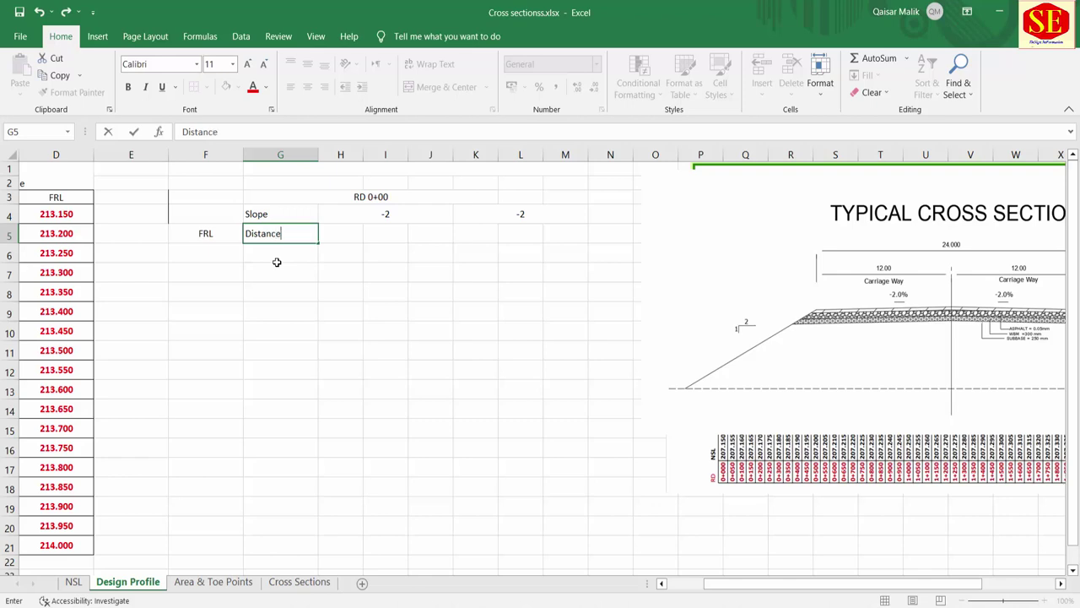
{"action": "key", "text": "Return"}
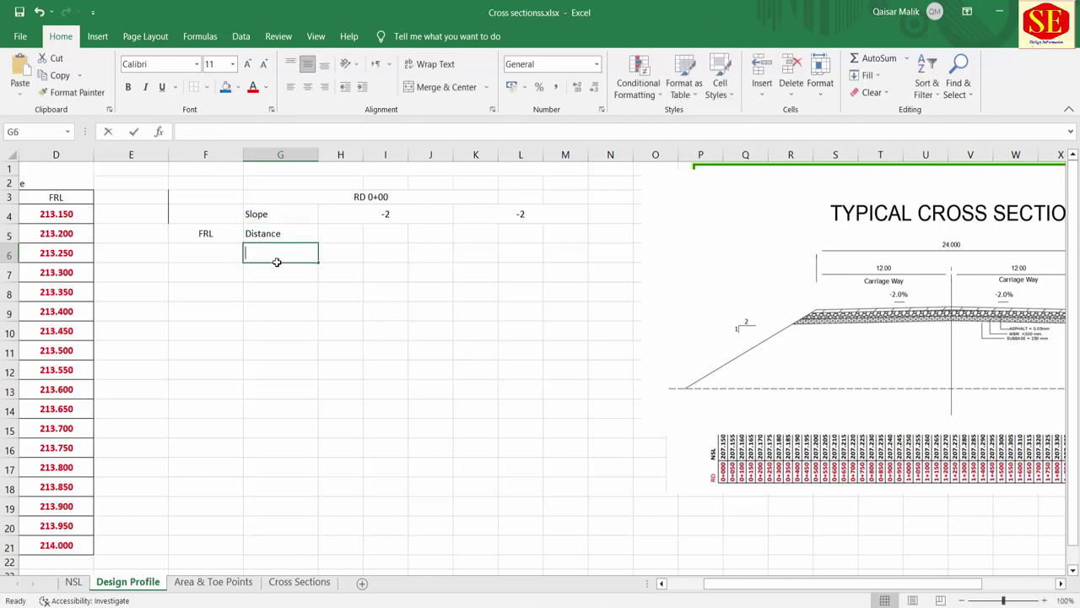
{"action": "type", "text": "Elevation"}
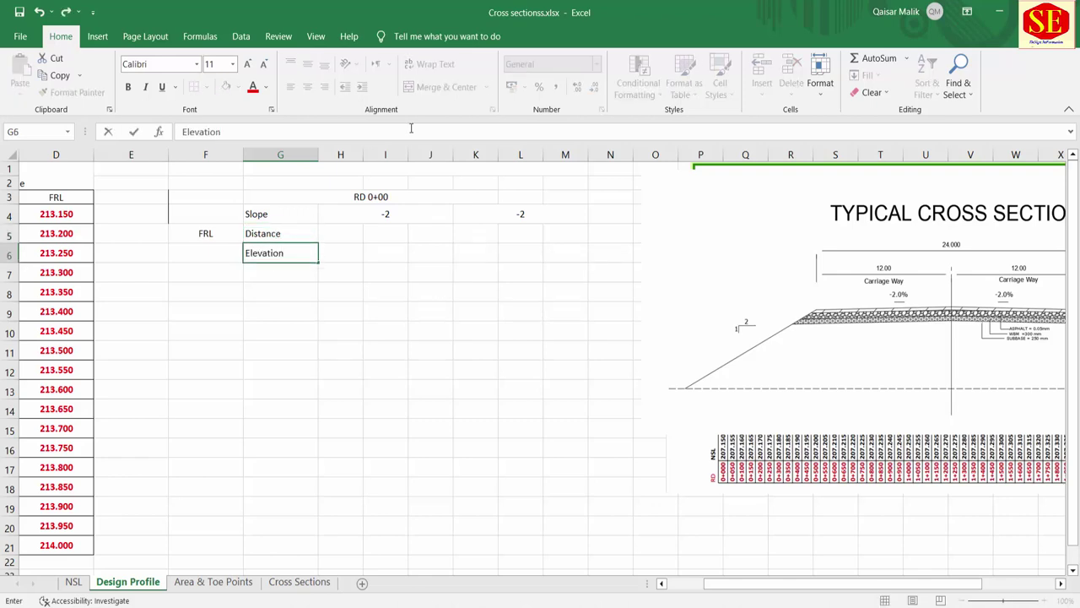
{"action": "left_click", "coordinate": [346, 293]}
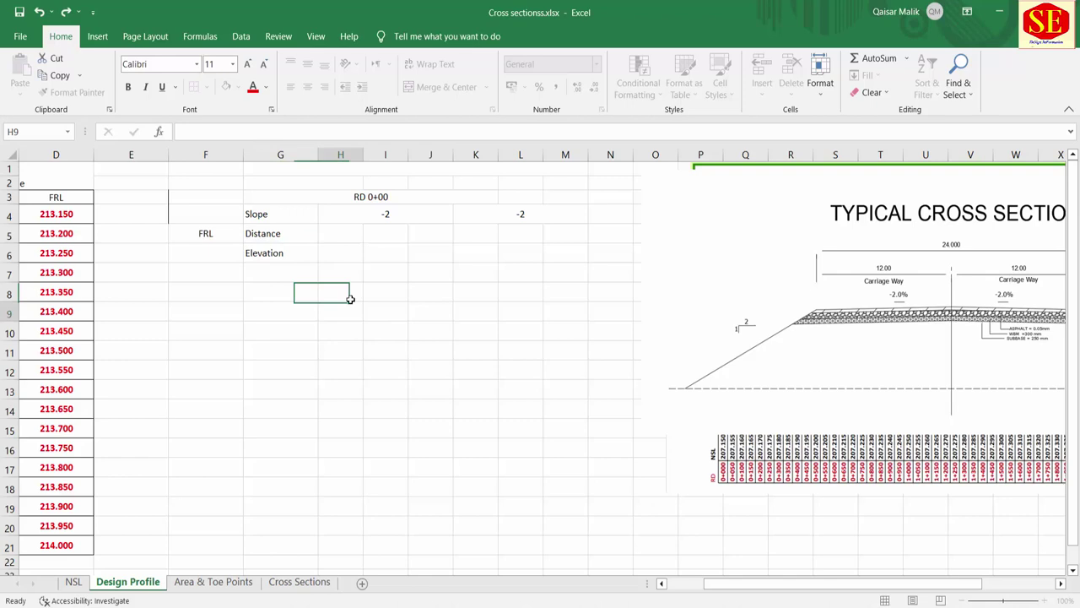
{"action": "left_click", "coordinate": [338, 233]}
{"action": "left_click_drag", "start_coordinate": [848, 343], "coordinate": [759, 343]}
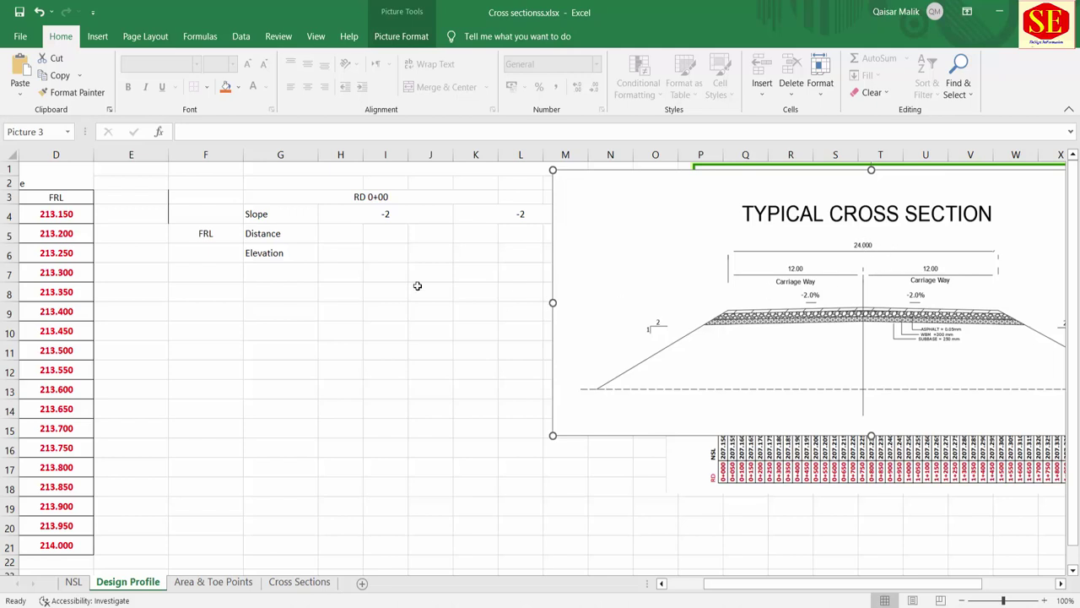
Enter the distances -12, -6, 0, 6 and 12 across H5:L5.
{"action": "left_click", "coordinate": [336, 234]}
{"action": "type", "text": "-12"}
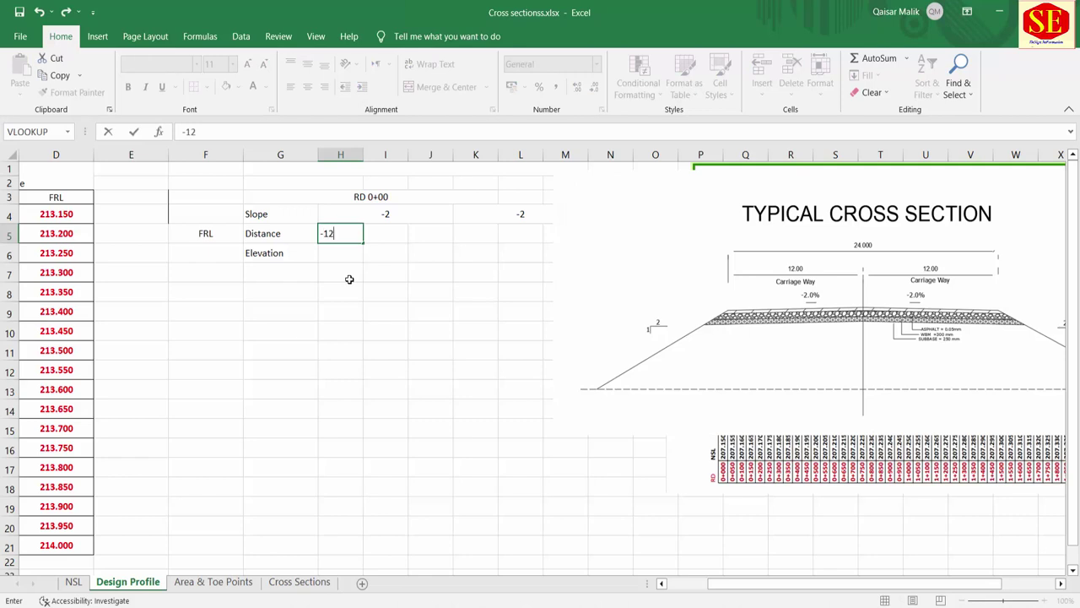
{"action": "left_click", "coordinate": [392, 236]}
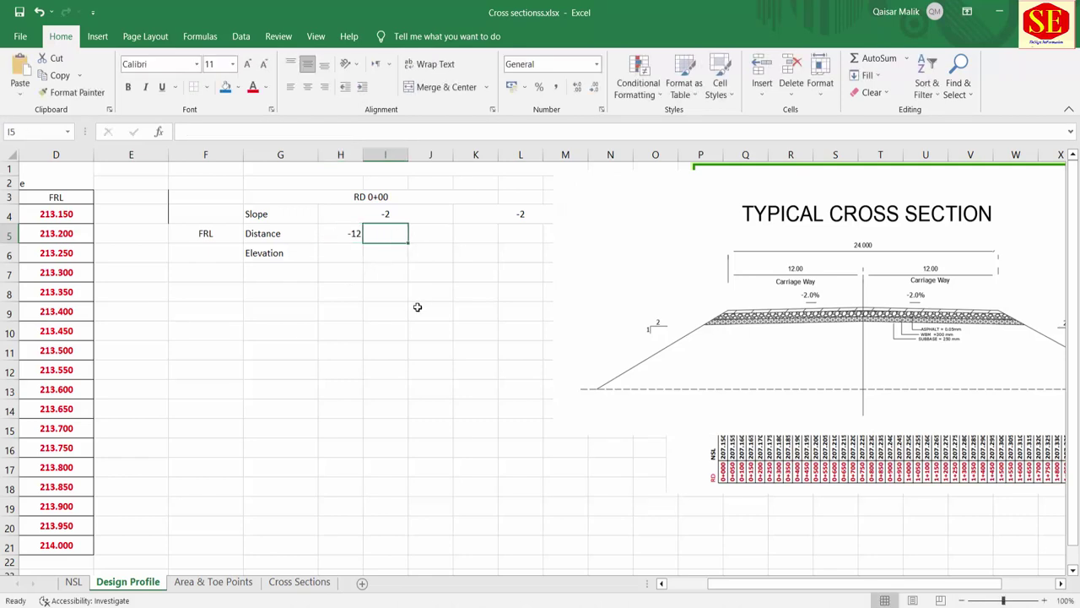
{"action": "type", "text": "-6"}
{"action": "key", "text": "Return"}
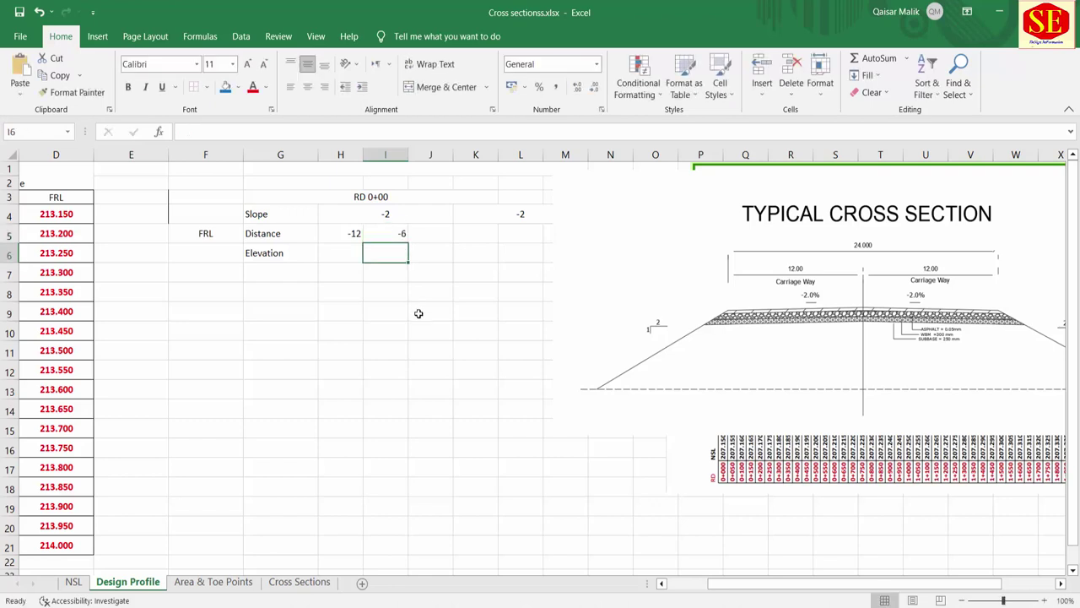
{"action": "left_click", "coordinate": [434, 238]}
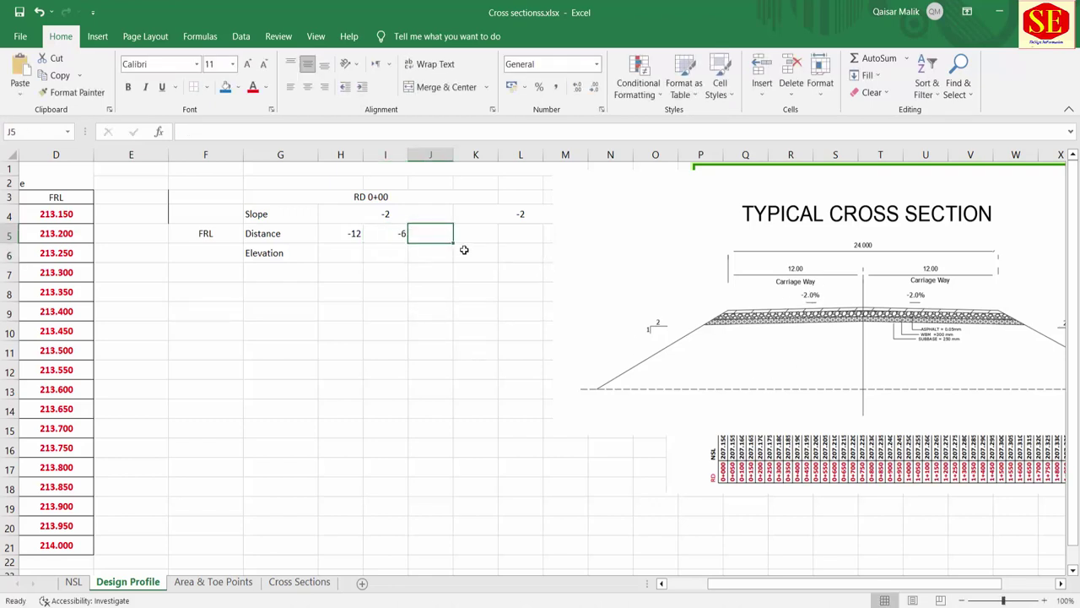
{"action": "type", "text": "0"}
{"action": "key", "text": "Return"}
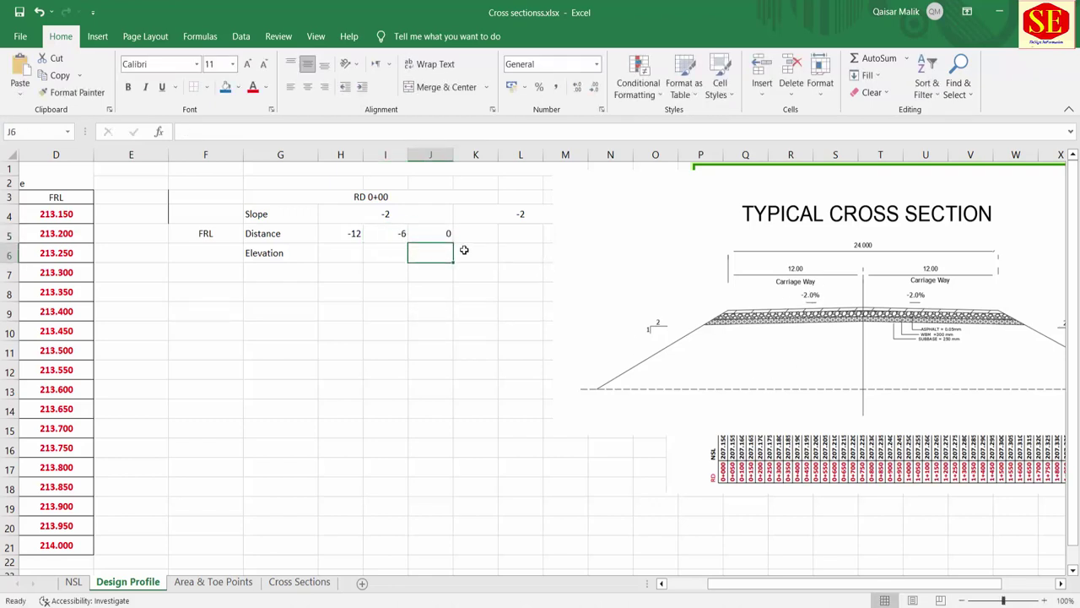
{"action": "left_click", "coordinate": [487, 234]}
{"action": "type", "text": "6"}
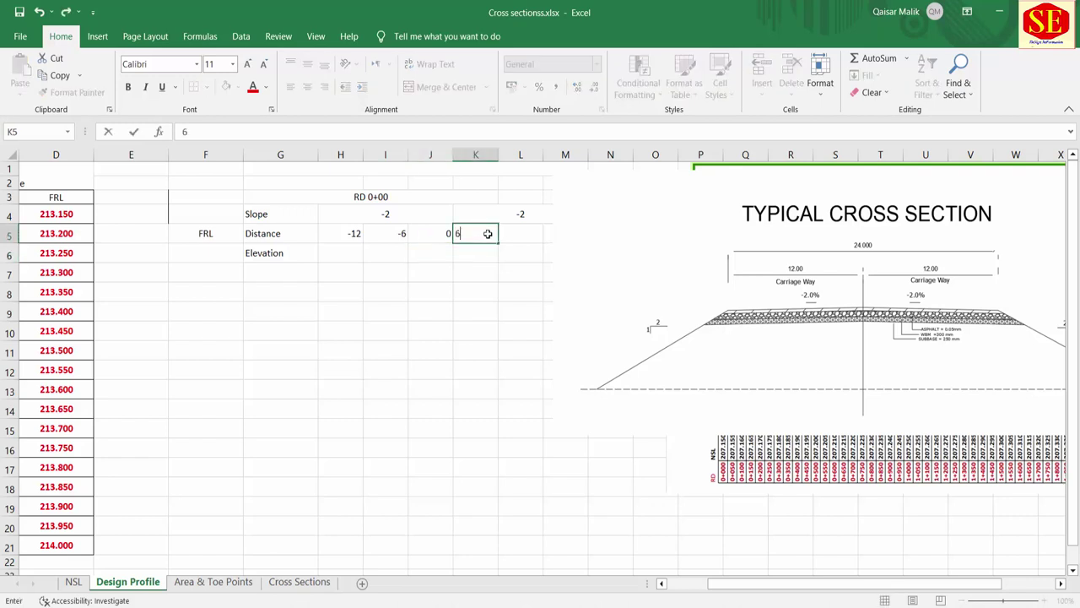
{"action": "left_click", "coordinate": [514, 233]}
{"action": "type", "text": "12"}
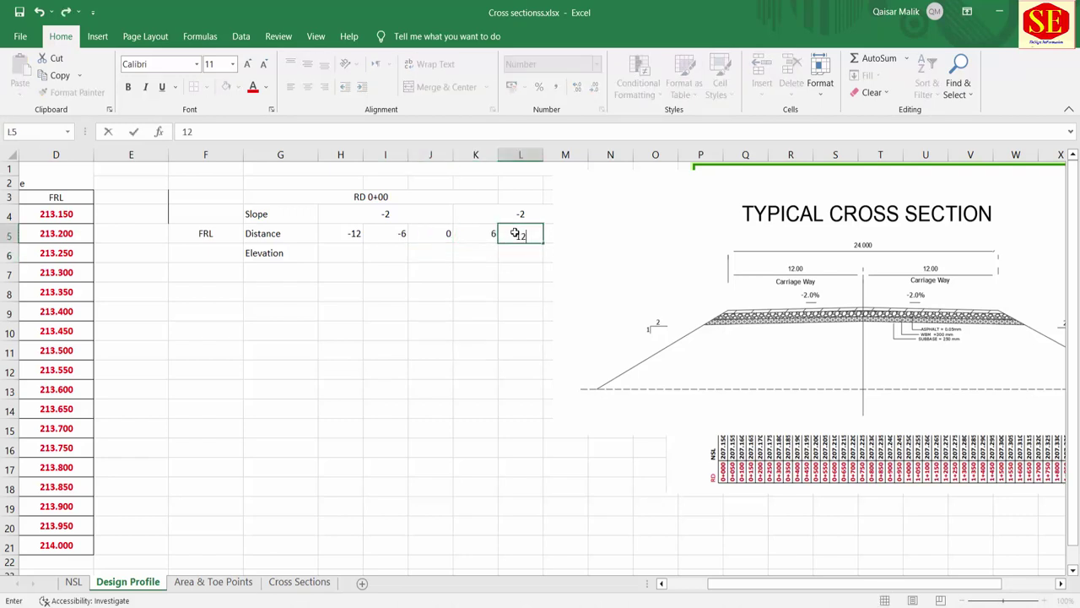
{"action": "key", "text": "Return"}
{"action": "left_click_drag", "start_coordinate": [593, 228], "coordinate": [641, 236]}
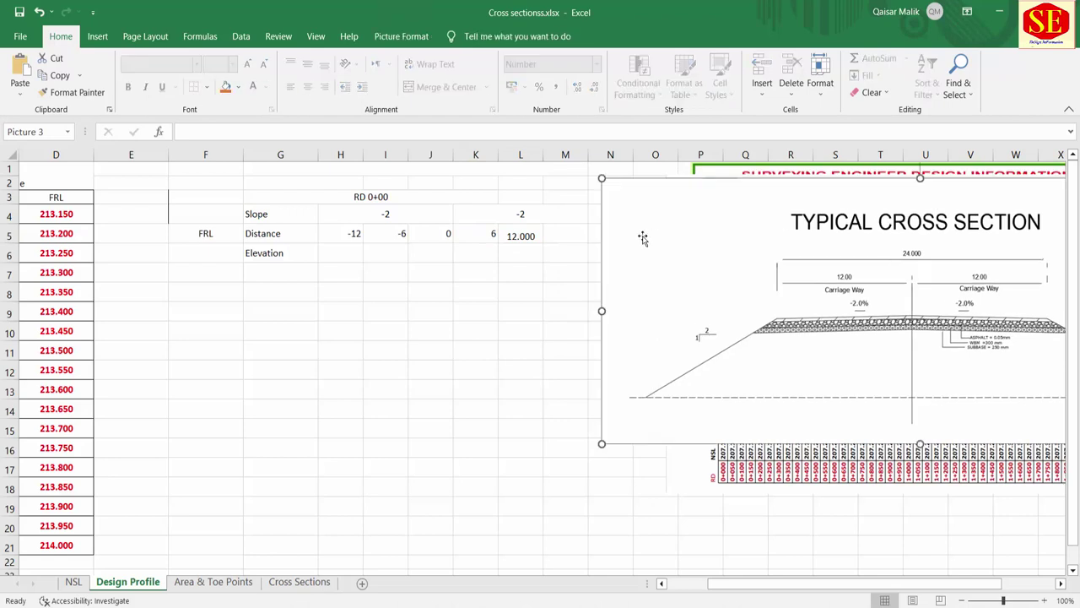
Format the distances in H5:L5 with two decimal places, centred horizontally and vertically.
{"action": "left_click_drag", "start_coordinate": [356, 233], "coordinate": [521, 234]}
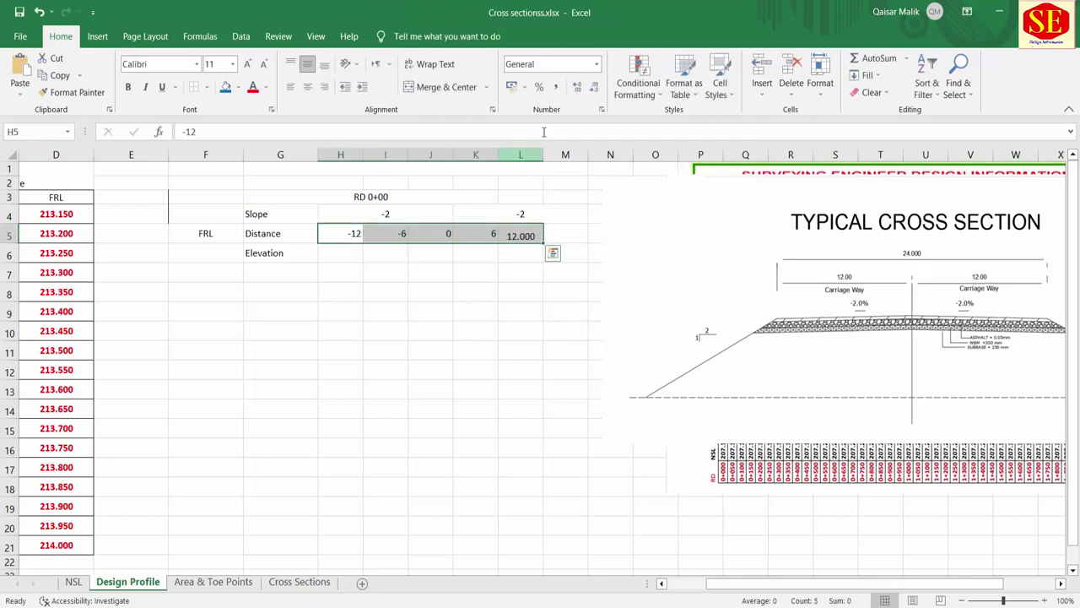
{"action": "left_click", "coordinate": [579, 91]}
{"action": "left_click", "coordinate": [578, 88]}
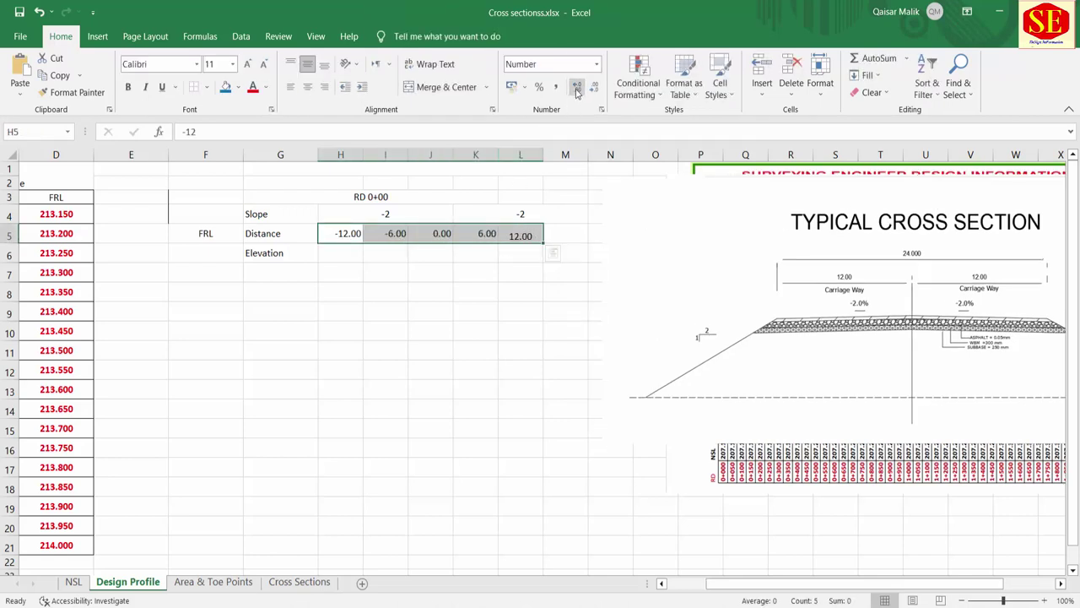
{"action": "left_click", "coordinate": [307, 86]}
{"action": "left_click", "coordinate": [324, 64]}
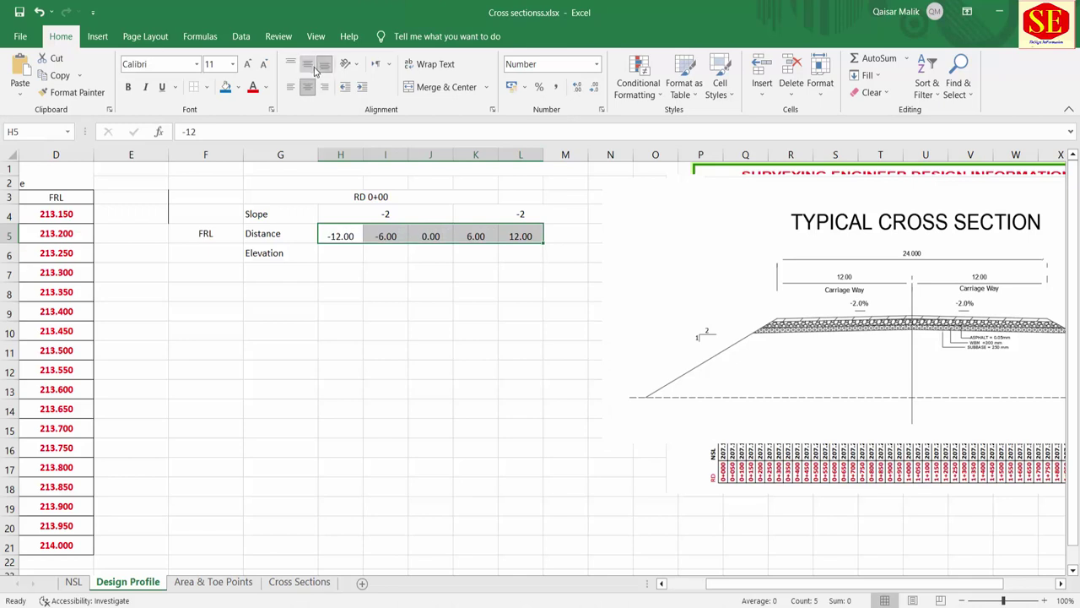
{"action": "left_click", "coordinate": [307, 64]}
{"action": "left_click_drag", "start_coordinate": [340, 253], "coordinate": [475, 253]}
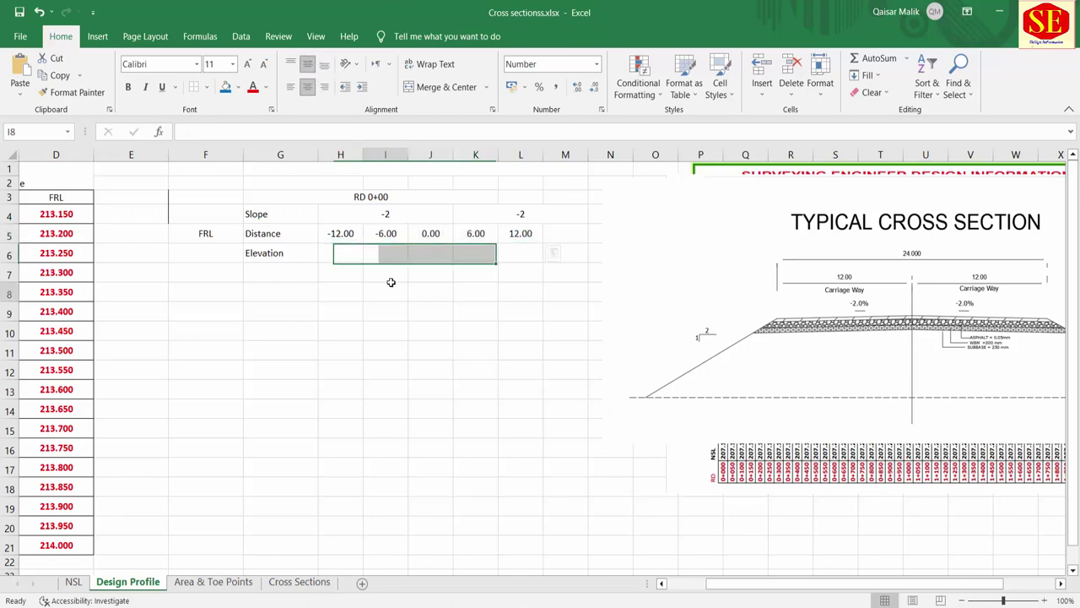
{"action": "left_click", "coordinate": [338, 234]}
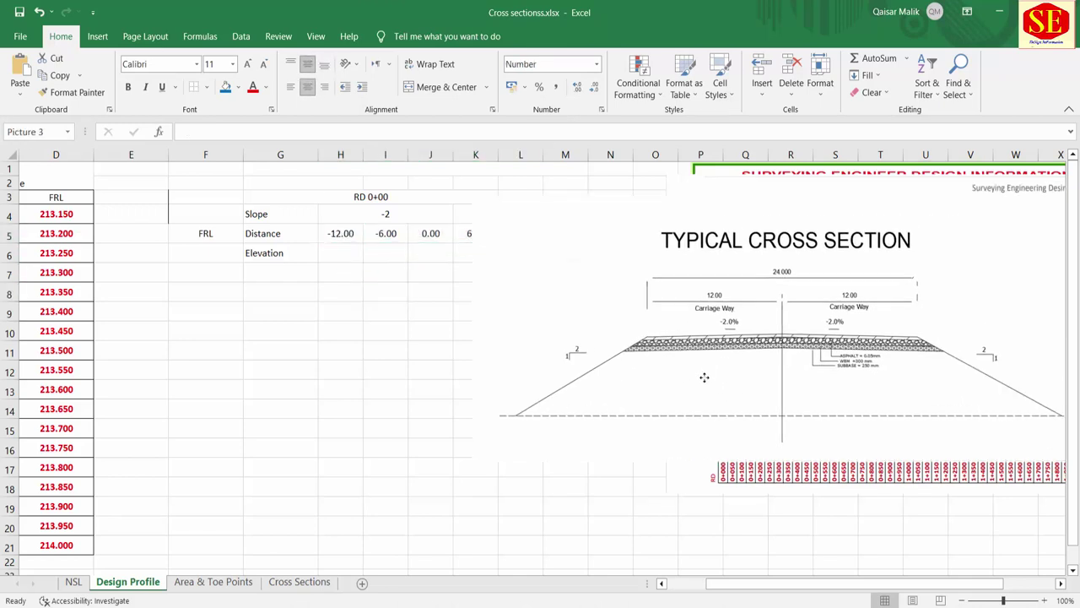
Move the picture right to uncover columns K and L, and merge and bold FRL across F5:F6.
{"action": "left_click", "coordinate": [718, 331]}
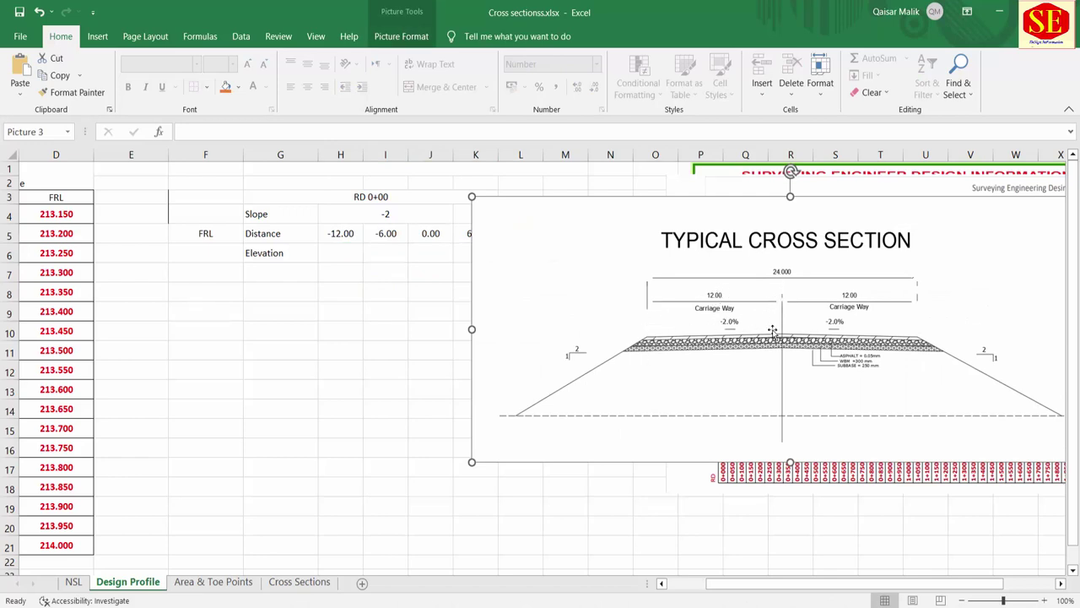
{"action": "left_click_drag", "start_coordinate": [563, 315], "coordinate": [615, 303]}
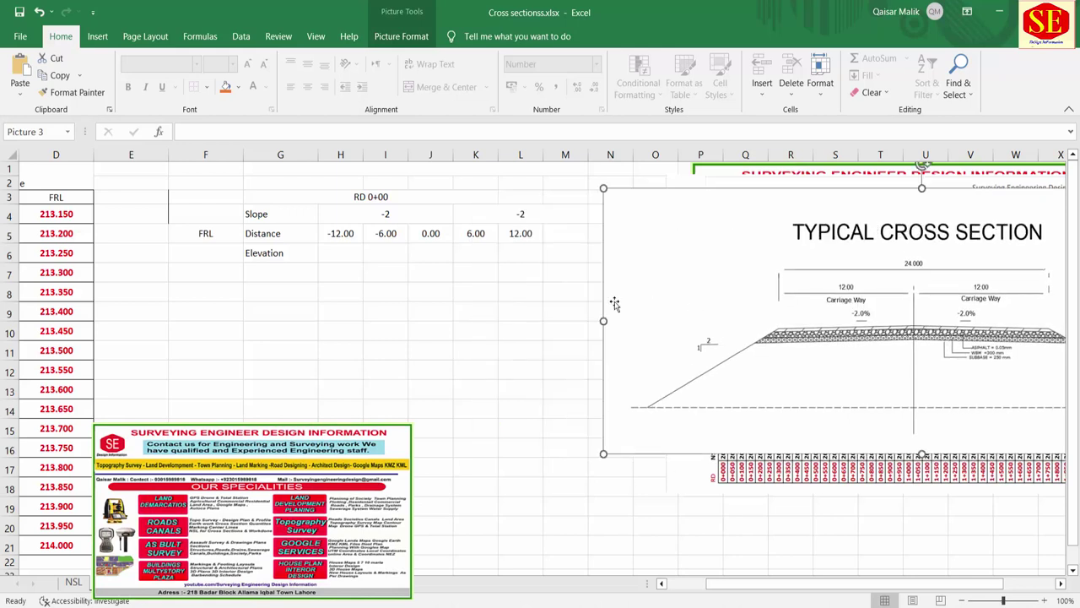
{"action": "left_click", "coordinate": [532, 239]}
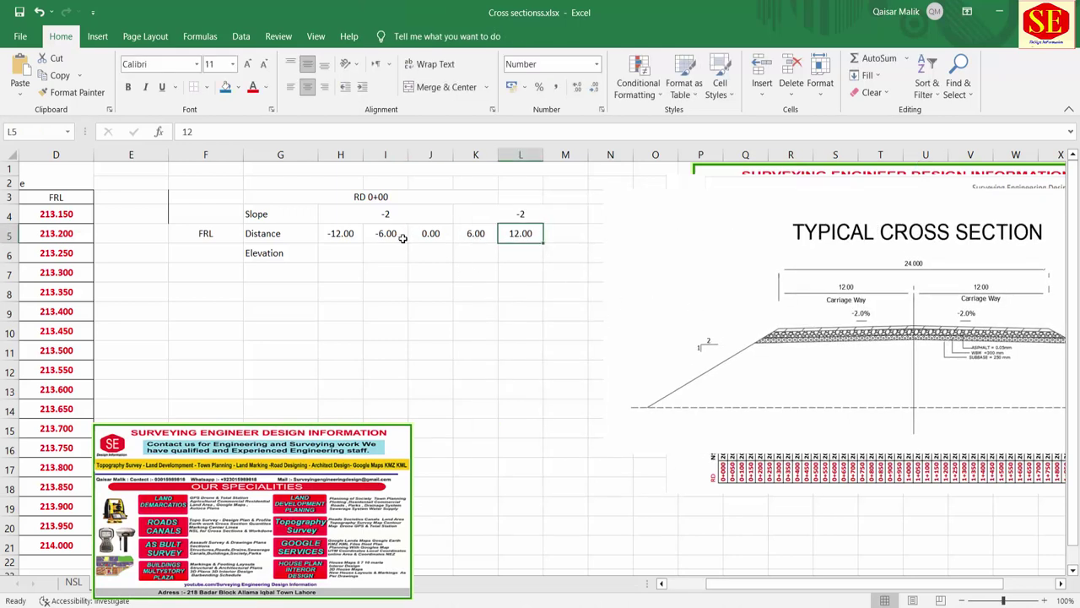
{"action": "left_click", "coordinate": [430, 236]}
{"action": "left_click_drag", "start_coordinate": [219, 230], "coordinate": [217, 250]}
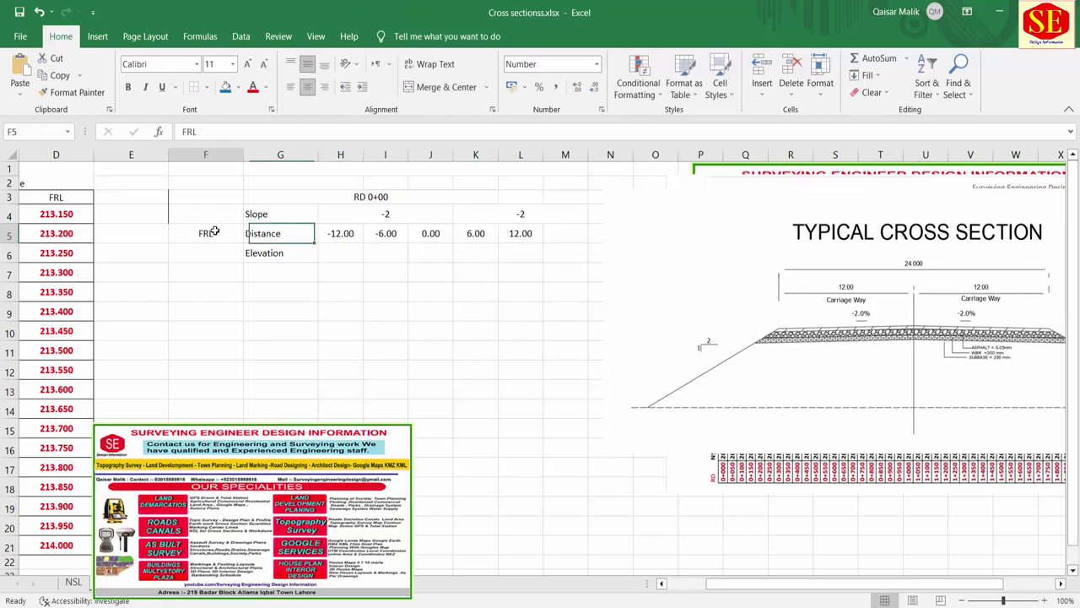
{"action": "left_click", "coordinate": [409, 87]}
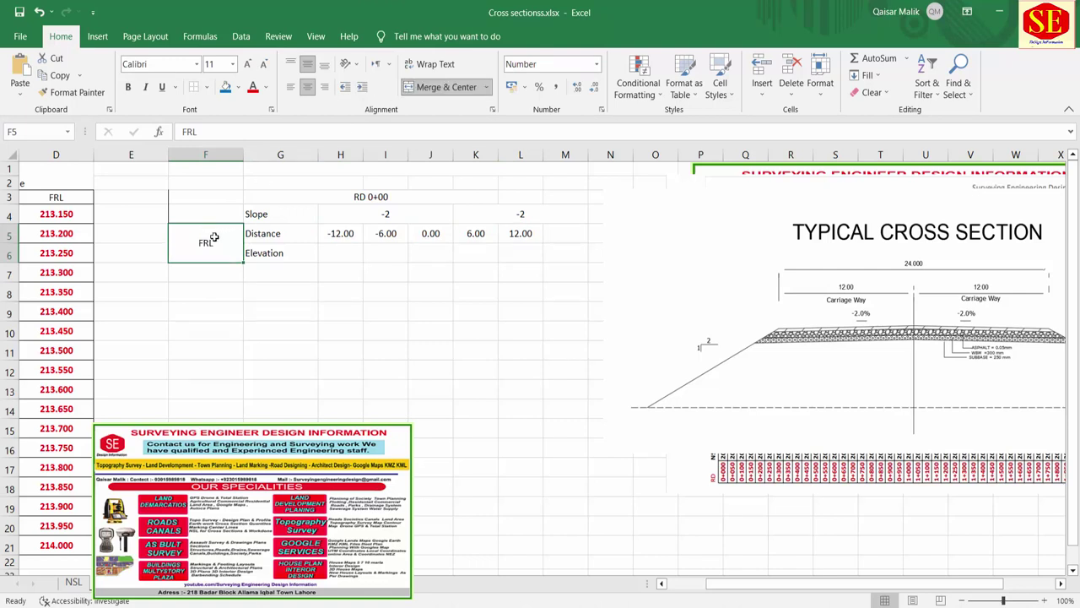
{"action": "left_click", "coordinate": [128, 87]}
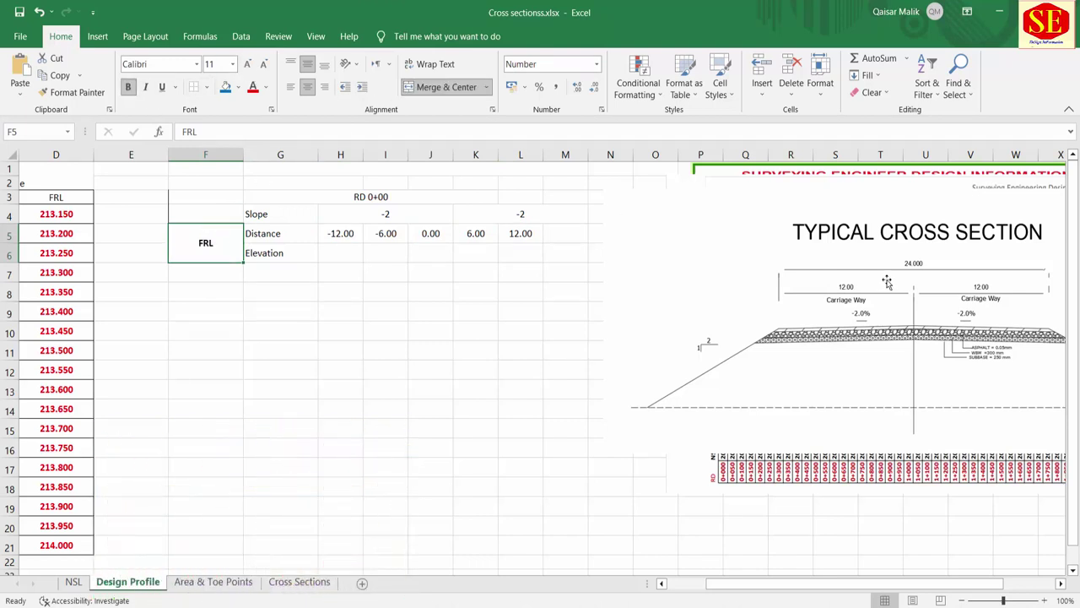
{"action": "left_click", "coordinate": [386, 332]}
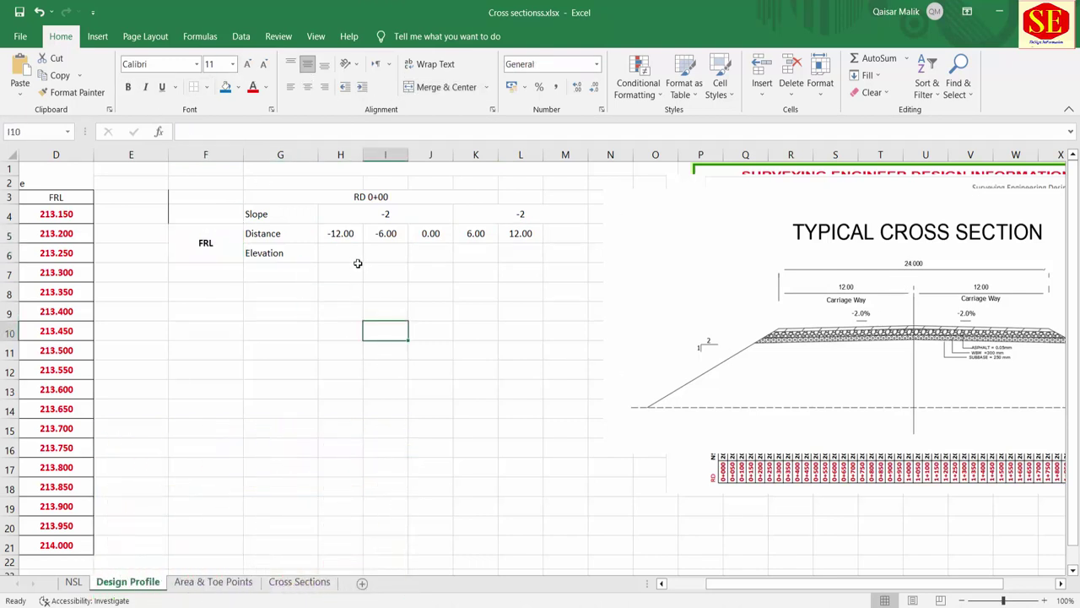
Enter 213.15 as the centreline elevation in J6.
{"action": "left_click", "coordinate": [306, 255]}
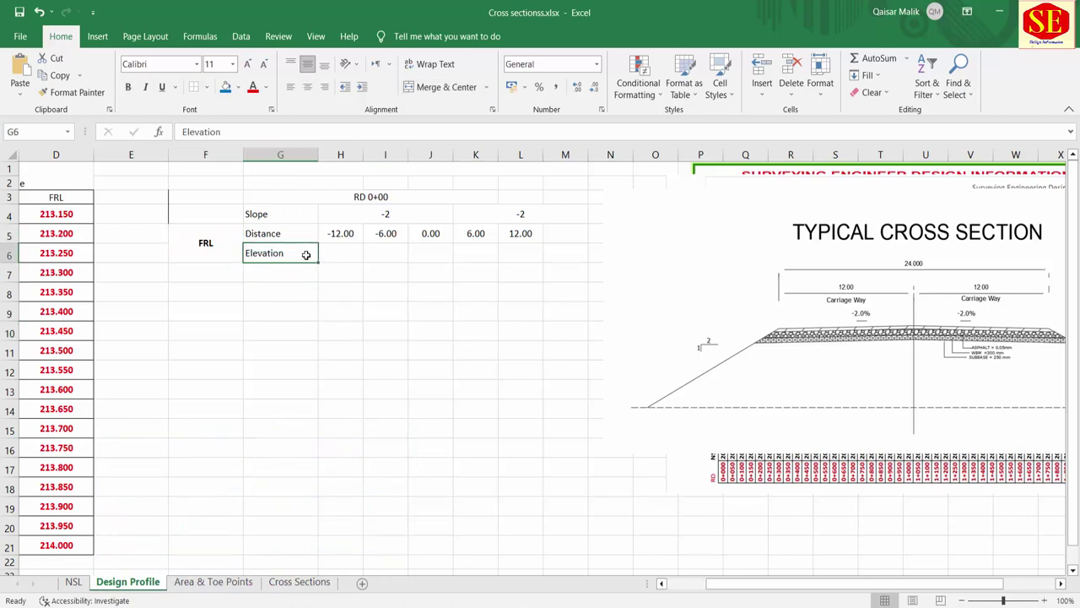
{"action": "left_click", "coordinate": [432, 249]}
{"action": "left_click", "coordinate": [393, 201]}
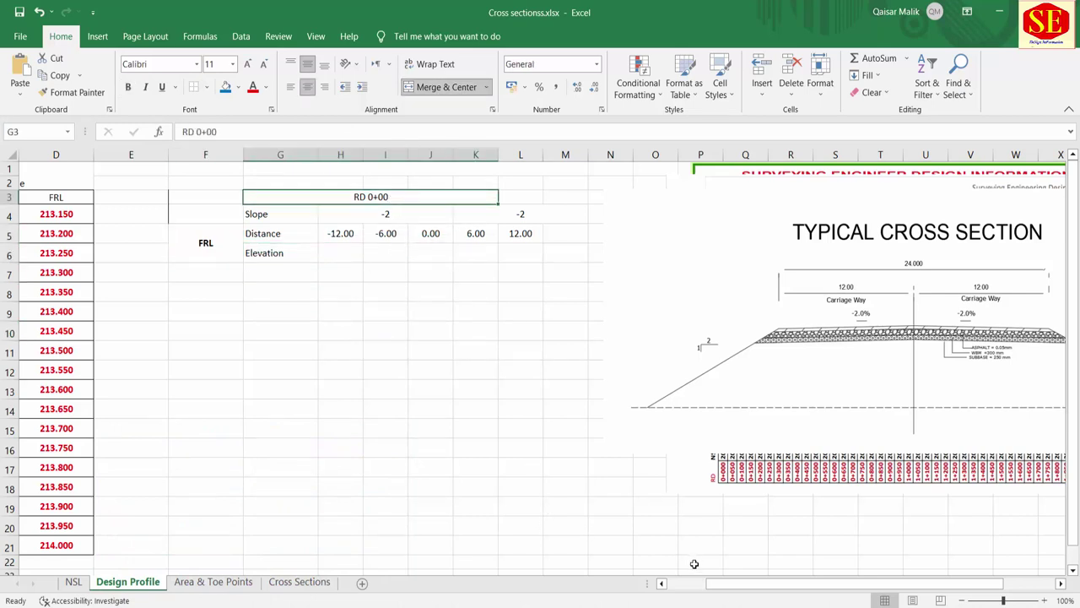
{"action": "left_click_drag", "start_coordinate": [738, 584], "coordinate": [667, 561]}
{"action": "left_click", "coordinate": [240, 218]}
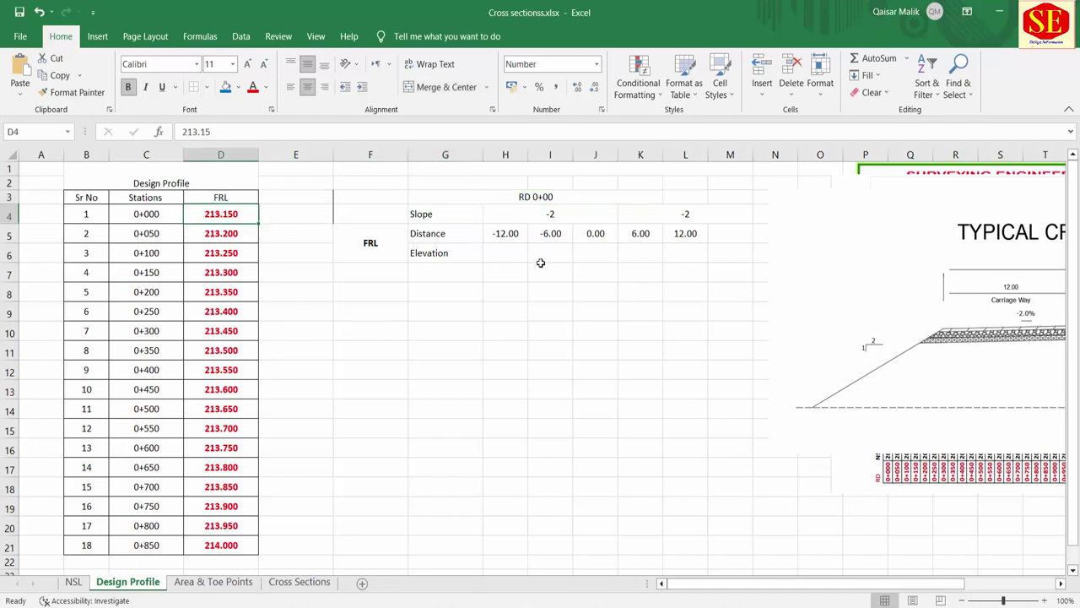
{"action": "left_click", "coordinate": [589, 252]}
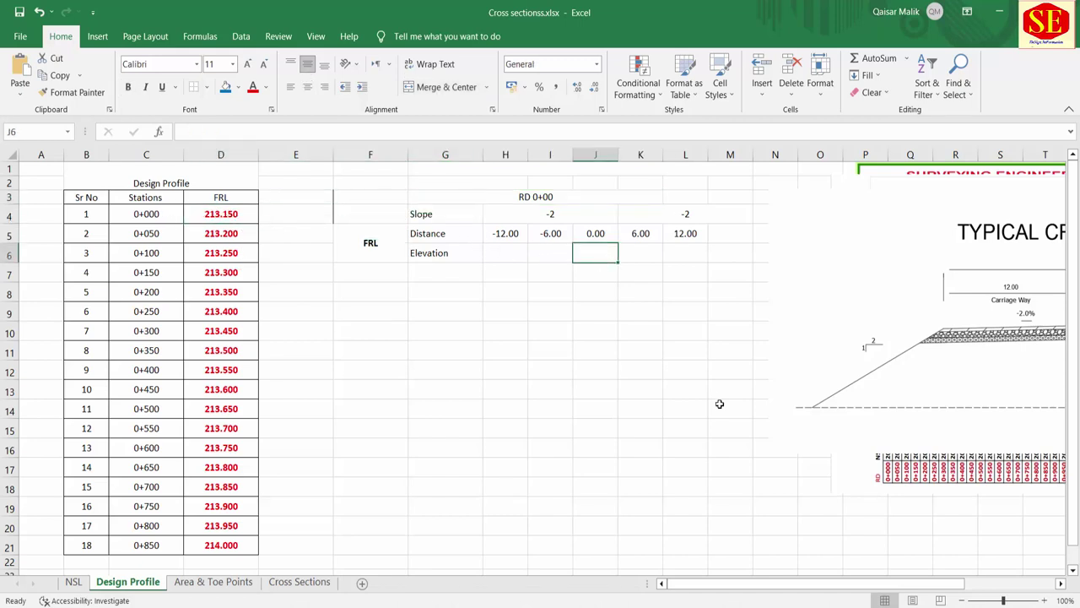
{"action": "type", "text": "213.15"}
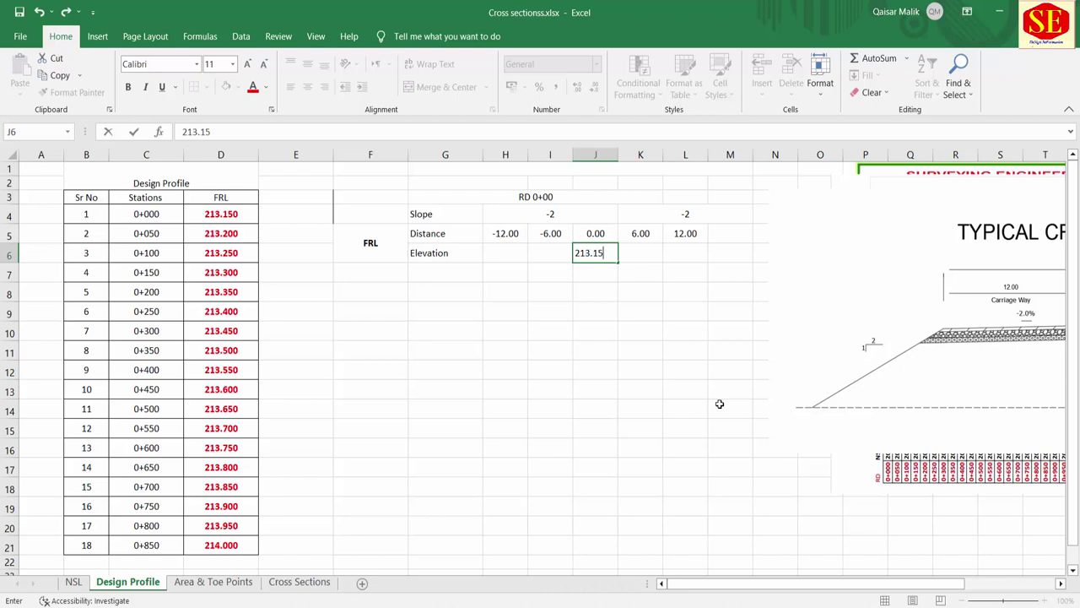
{"action": "left_click", "coordinate": [230, 215]}
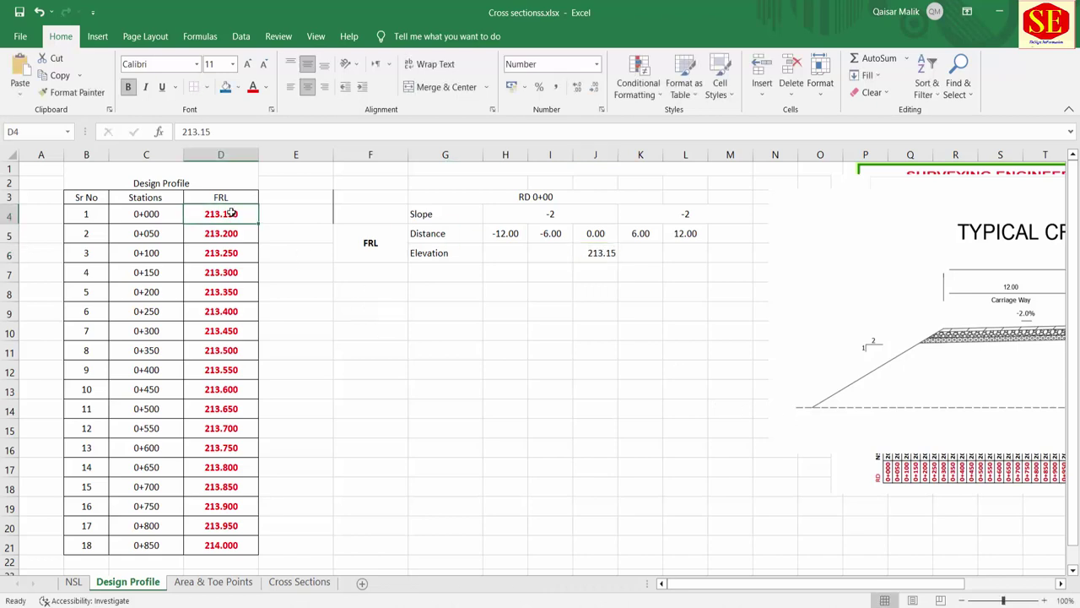
Unmerge the left -2 slope cell and re-merge it over H4:I4.
{"action": "left_click", "coordinate": [604, 255]}
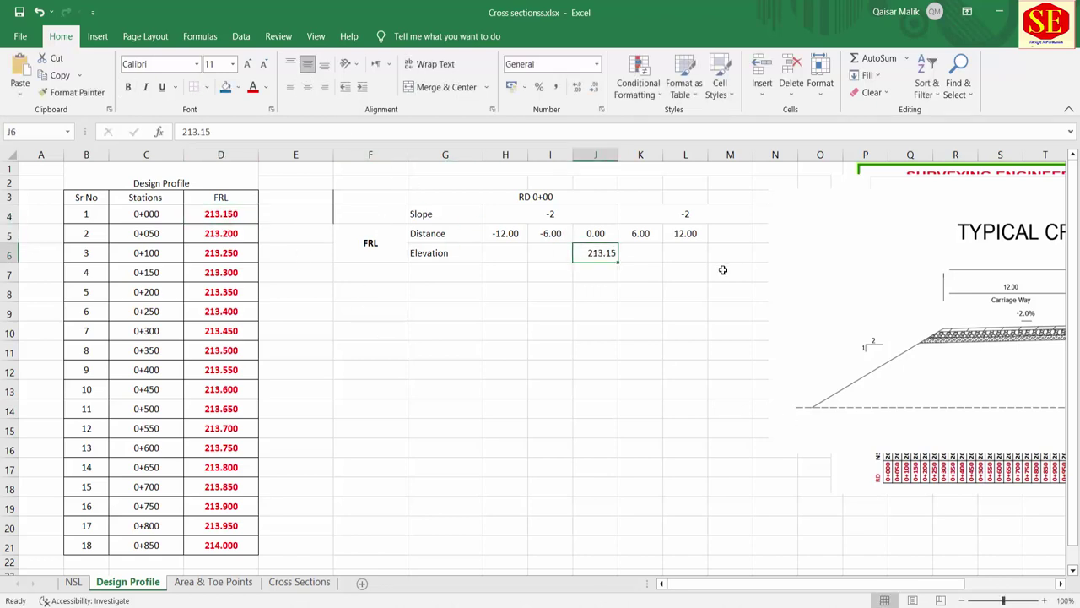
{"action": "left_click", "coordinate": [650, 249]}
{"action": "left_click", "coordinate": [683, 252]}
{"action": "left_click", "coordinate": [685, 214]}
{"action": "left_click", "coordinate": [675, 252]}
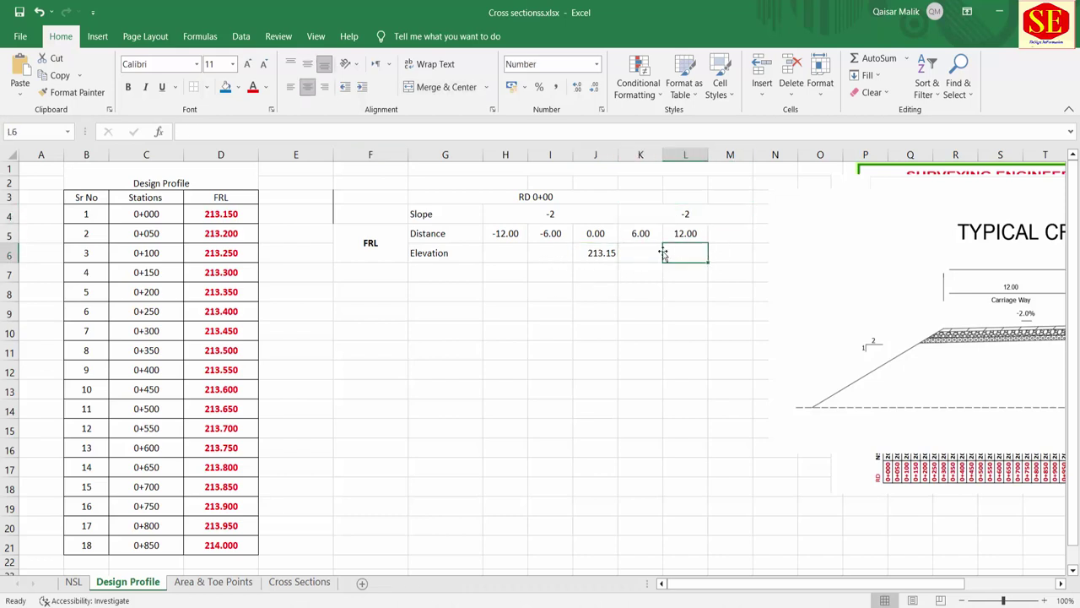
{"action": "left_click", "coordinate": [669, 217]}
{"action": "left_click", "coordinate": [540, 214]}
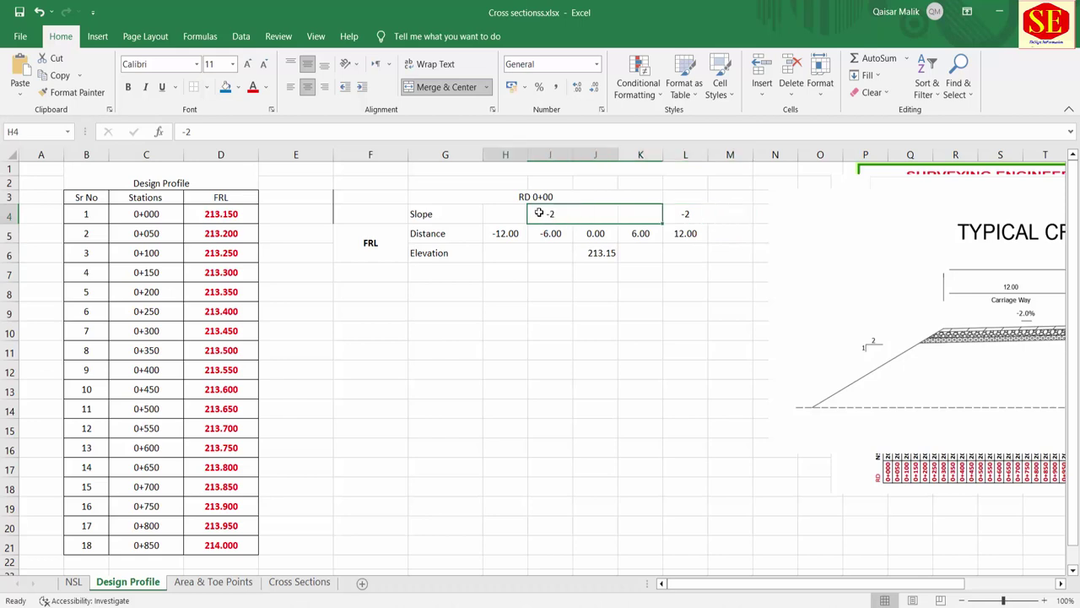
{"action": "left_click", "coordinate": [423, 93]}
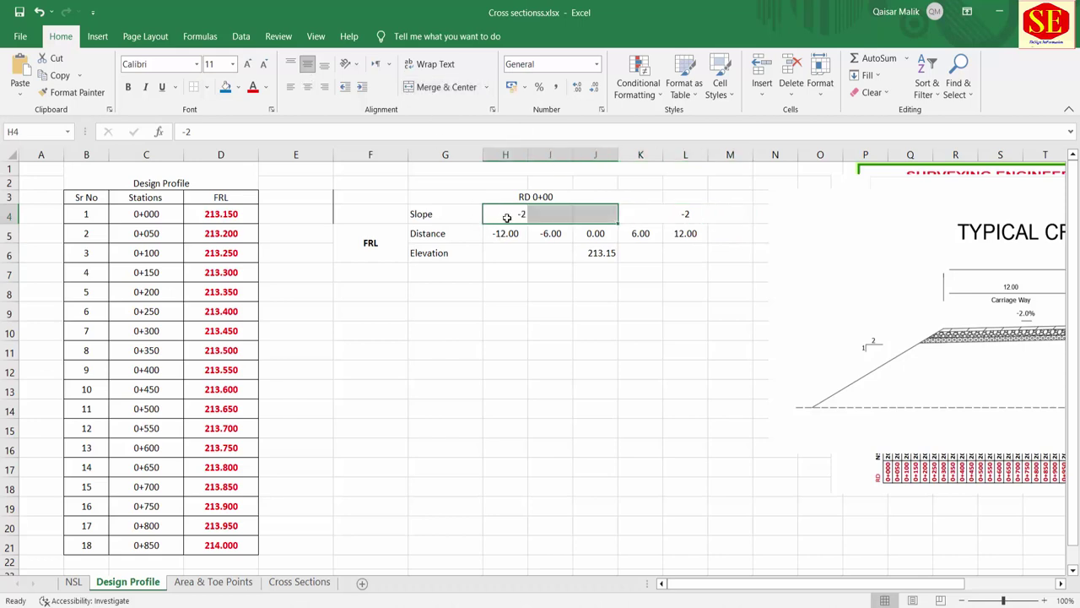
{"action": "left_click_drag", "start_coordinate": [507, 214], "coordinate": [549, 213]}
{"action": "left_click", "coordinate": [422, 87]}
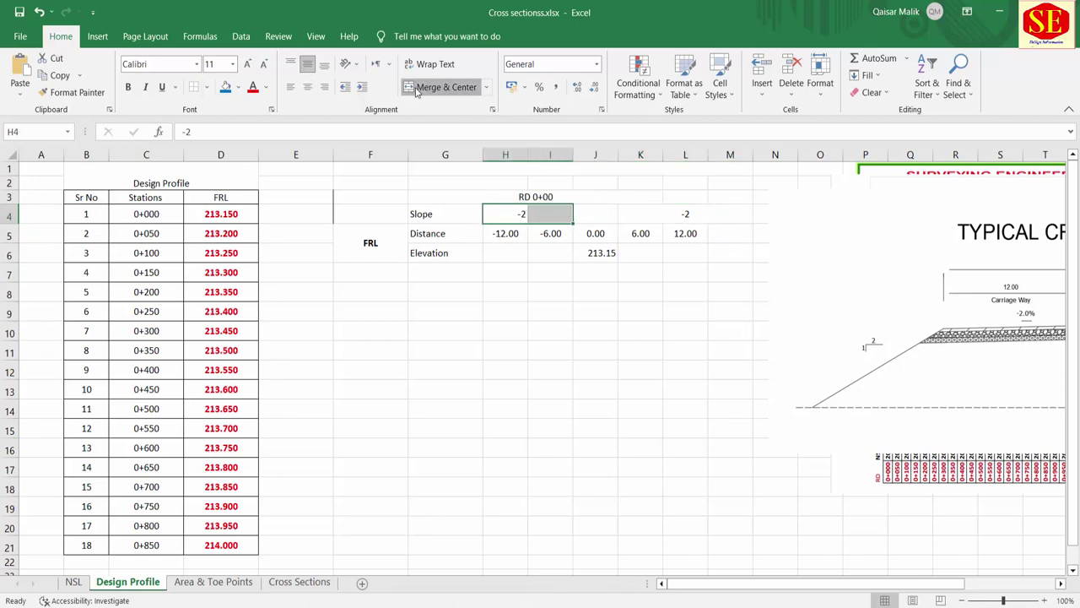
Compute the 6.00 offset elevation in K6 with =J6+((K5*K4)/100), giving 213.03.
{"action": "left_click", "coordinate": [646, 260]}
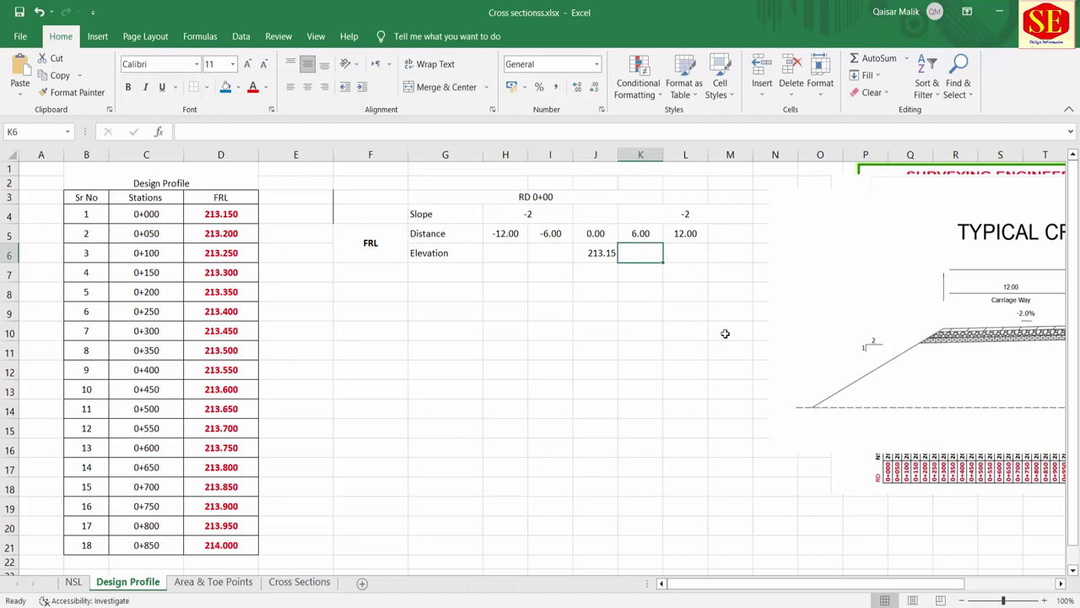
{"action": "type", "text": "="}
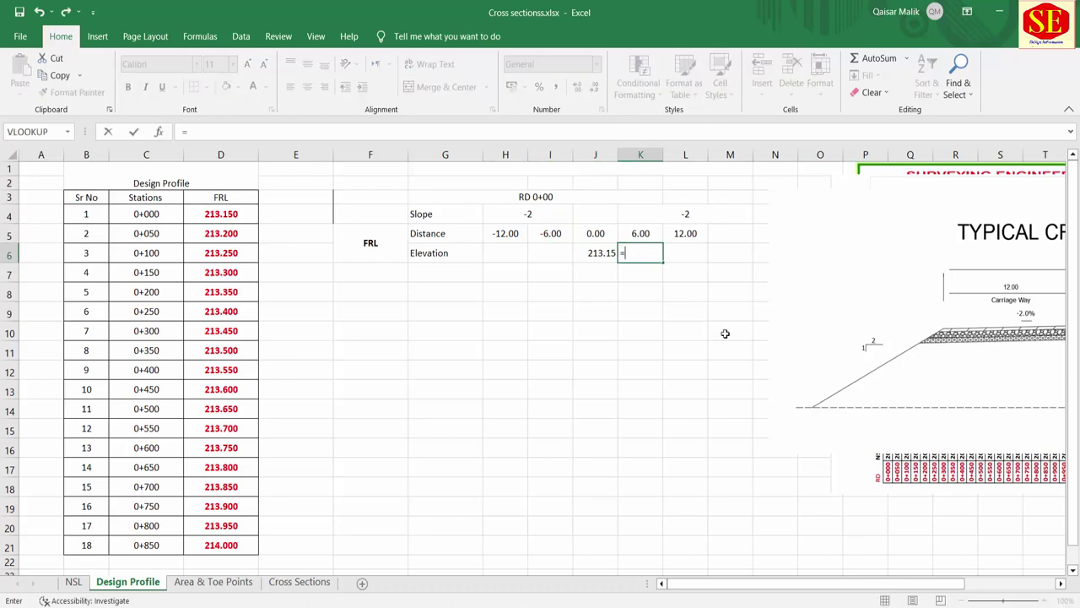
{"action": "left_click", "coordinate": [601, 253]}
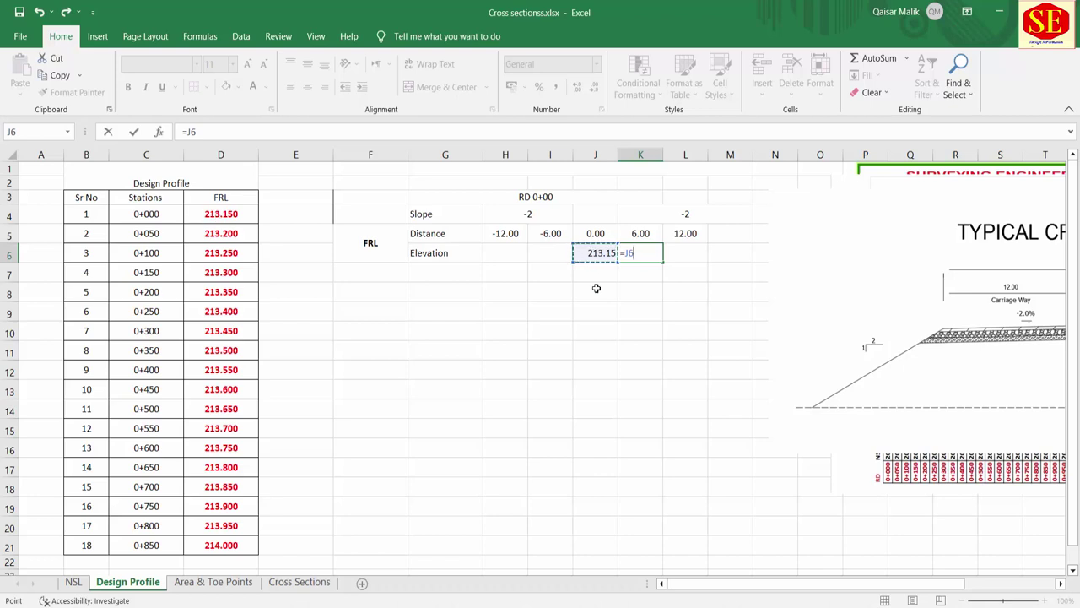
{"action": "type", "text": "+(("}
{"action": "left_click", "coordinate": [642, 235]}
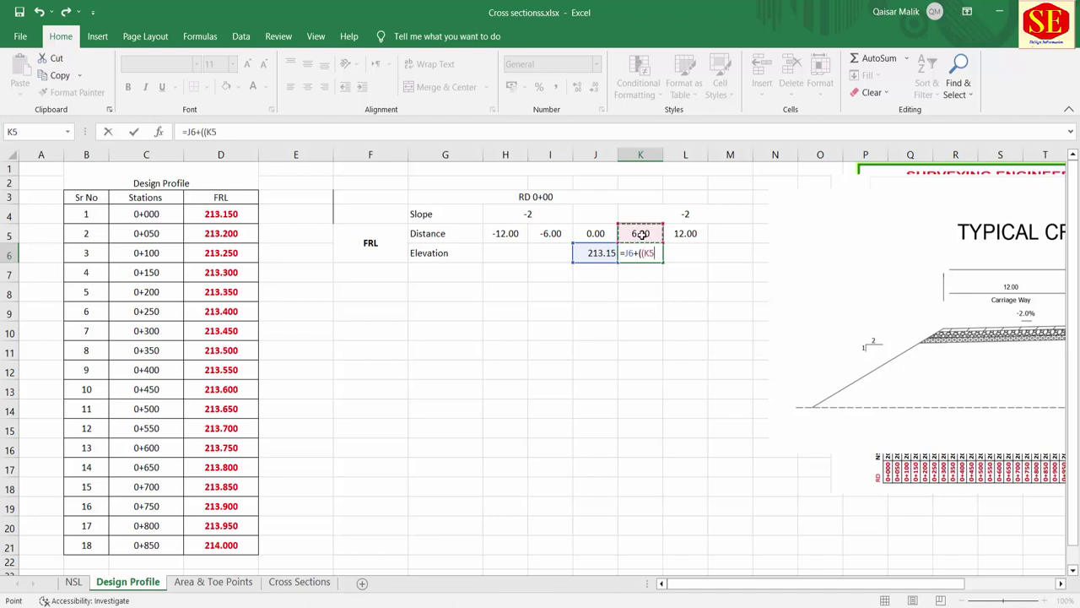
{"action": "type", "text": "*"}
{"action": "left_click", "coordinate": [690, 213]}
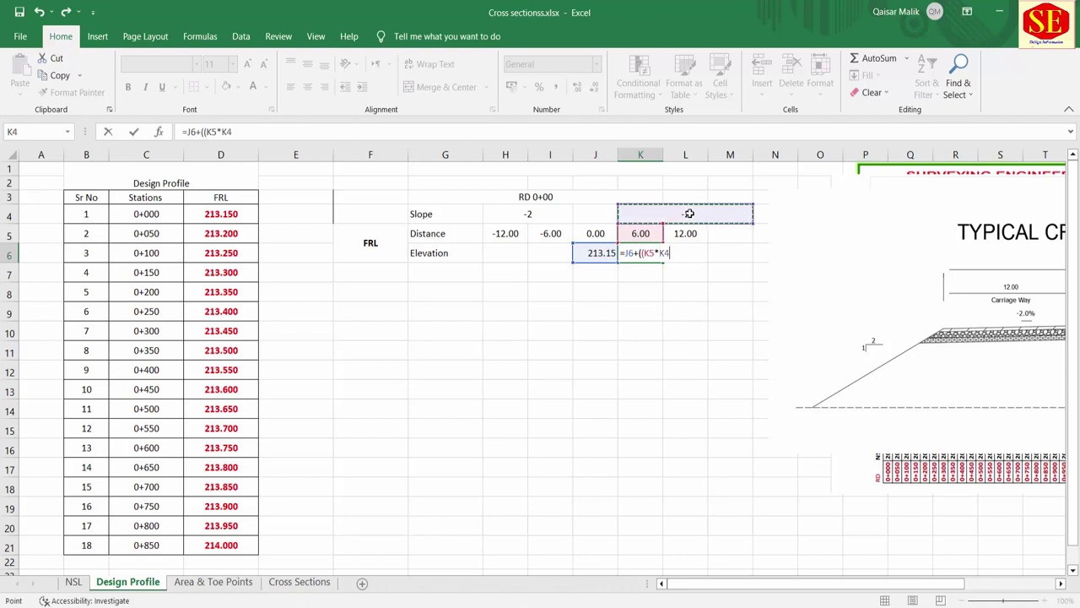
{"action": "type", "text": ")/"}
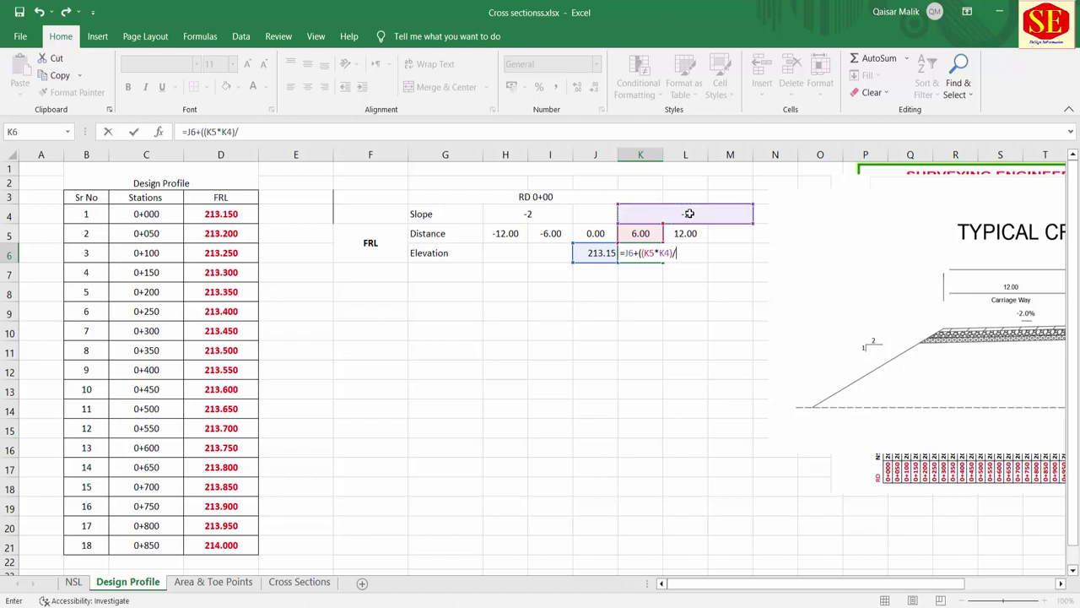
{"action": "type", "text": "100)"}
{"action": "key", "text": "Return"}
{"action": "left_click", "coordinate": [641, 261]}
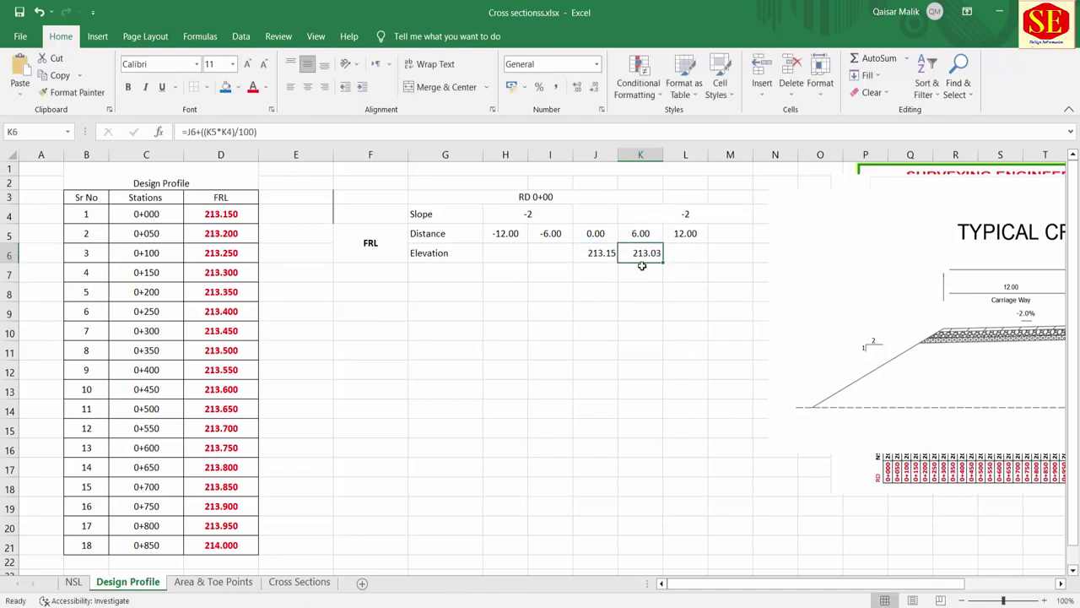
{"action": "left_click", "coordinate": [684, 256]}
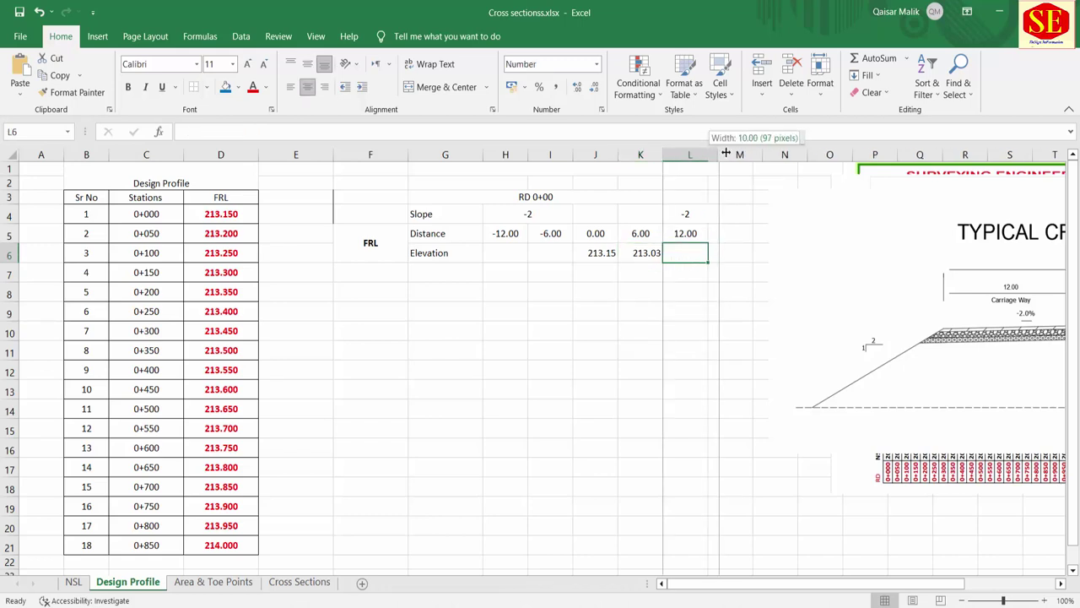
Widen column L and compute L6 from J6, slope K4 and distance L5, giving 212.910.
{"action": "left_click_drag", "start_coordinate": [708, 155], "coordinate": [727, 155]}
{"action": "type", "text": "="}
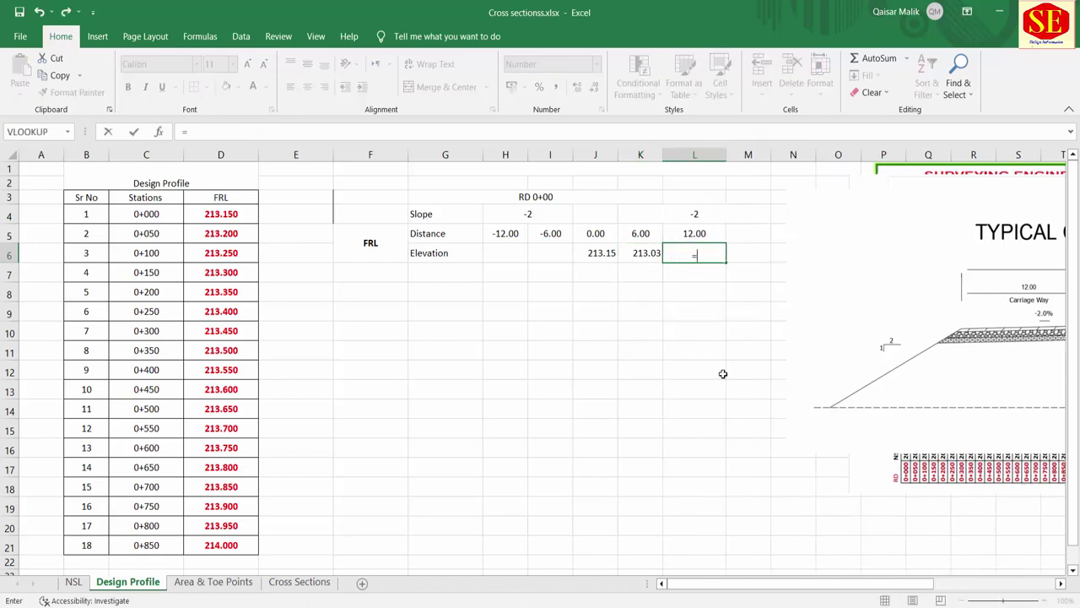
{"action": "left_click", "coordinate": [599, 252]}
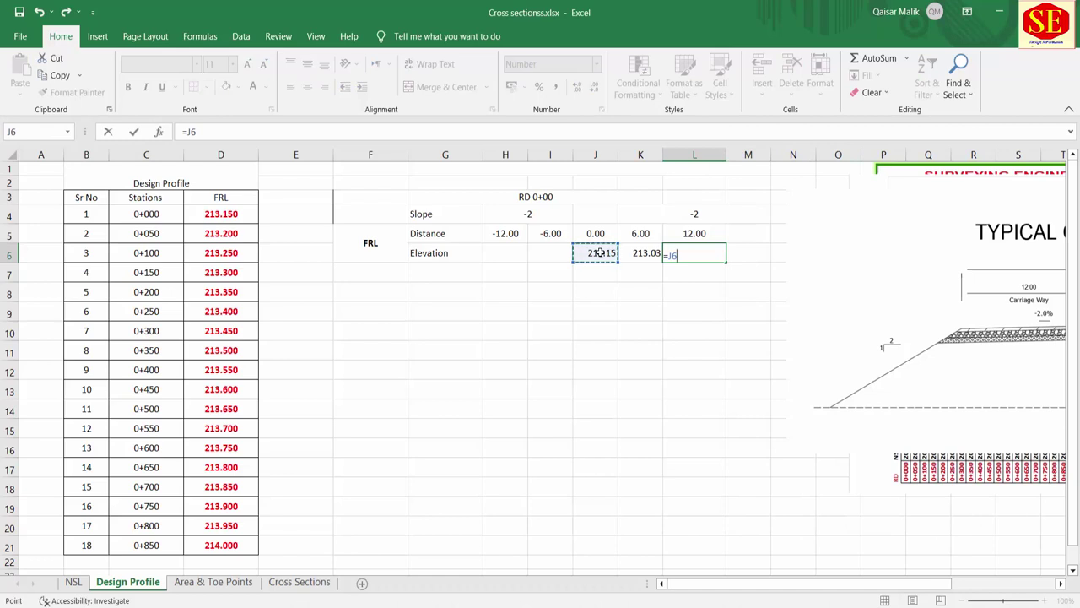
{"action": "type", "text": "+(("}
{"action": "left_click", "coordinate": [701, 216]}
{"action": "type", "text": "*"}
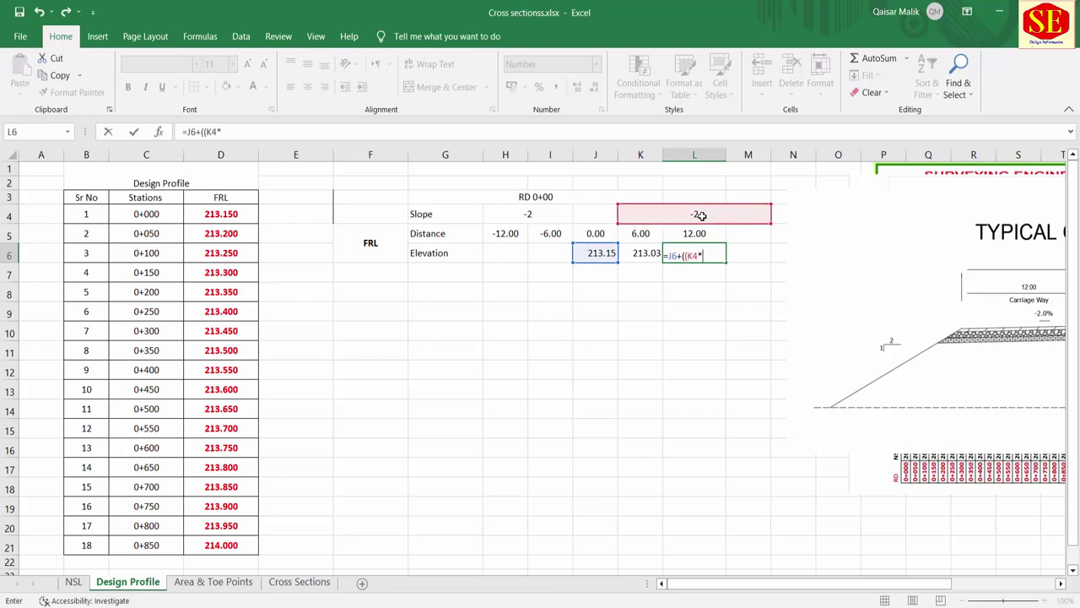
{"action": "left_click", "coordinate": [695, 233]}
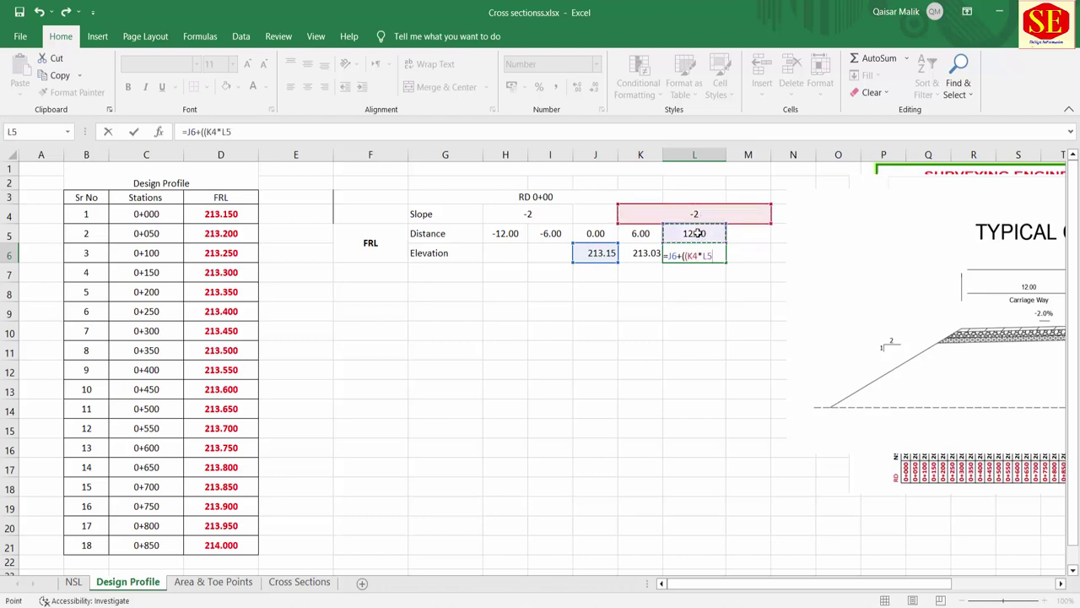
{"action": "type", "text": ")/"}
{"action": "type", "text": "100"}
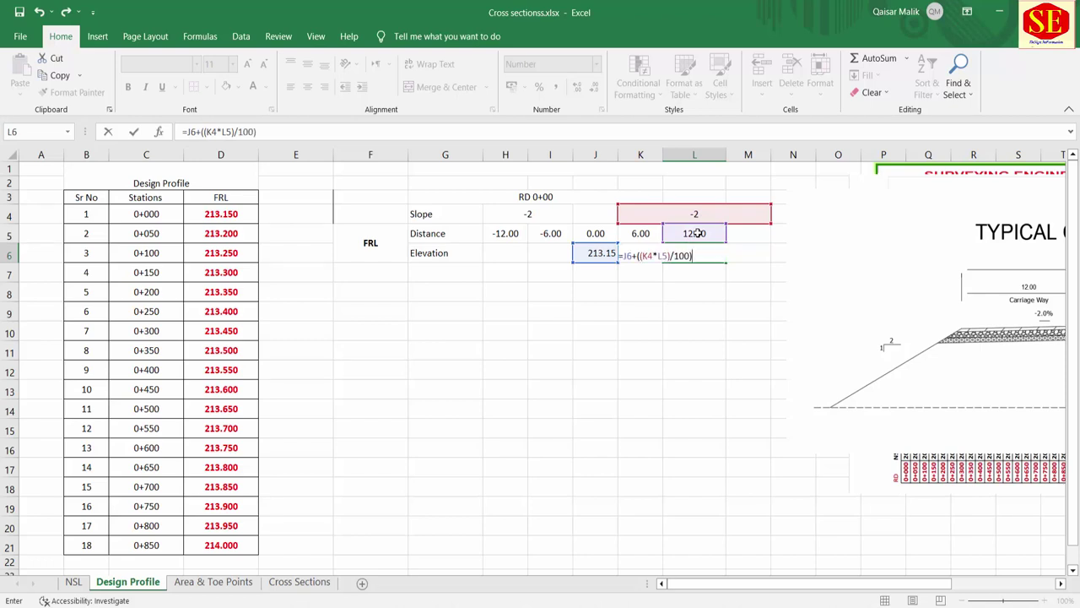
{"action": "key", "text": "Return"}
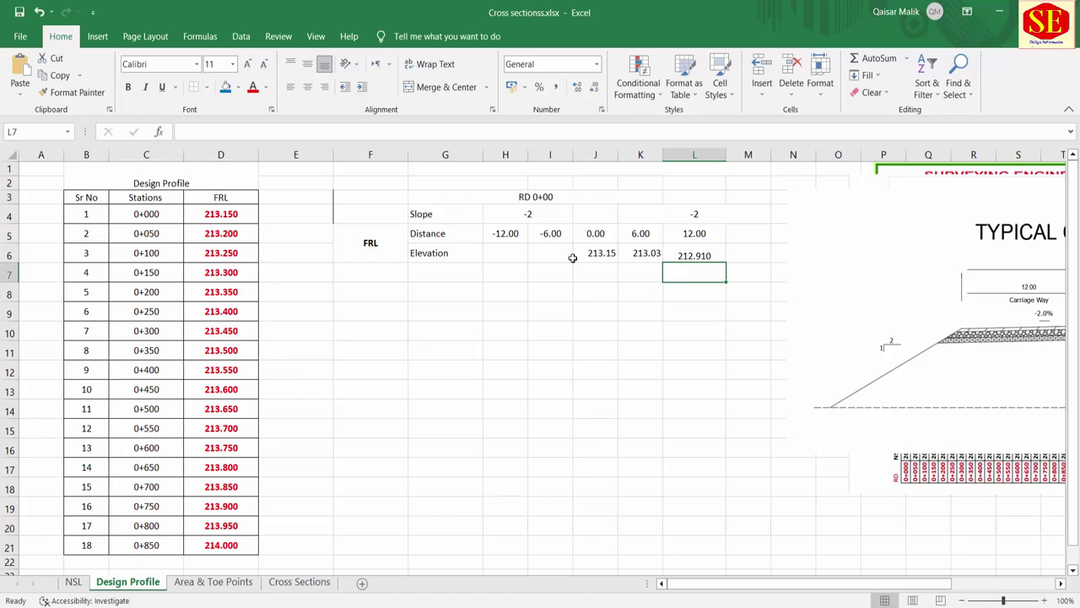
Centre the elevation values in H6:L6.
{"action": "left_click_drag", "start_coordinate": [494, 253], "coordinate": [684, 253]}
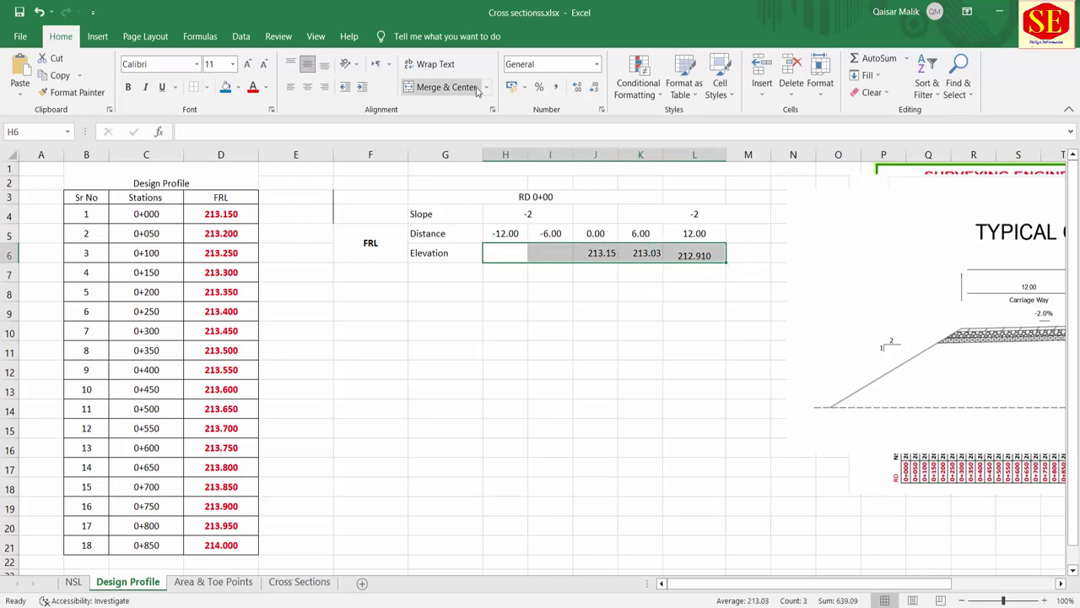
{"action": "left_click", "coordinate": [308, 89]}
{"action": "left_click", "coordinate": [308, 89]}
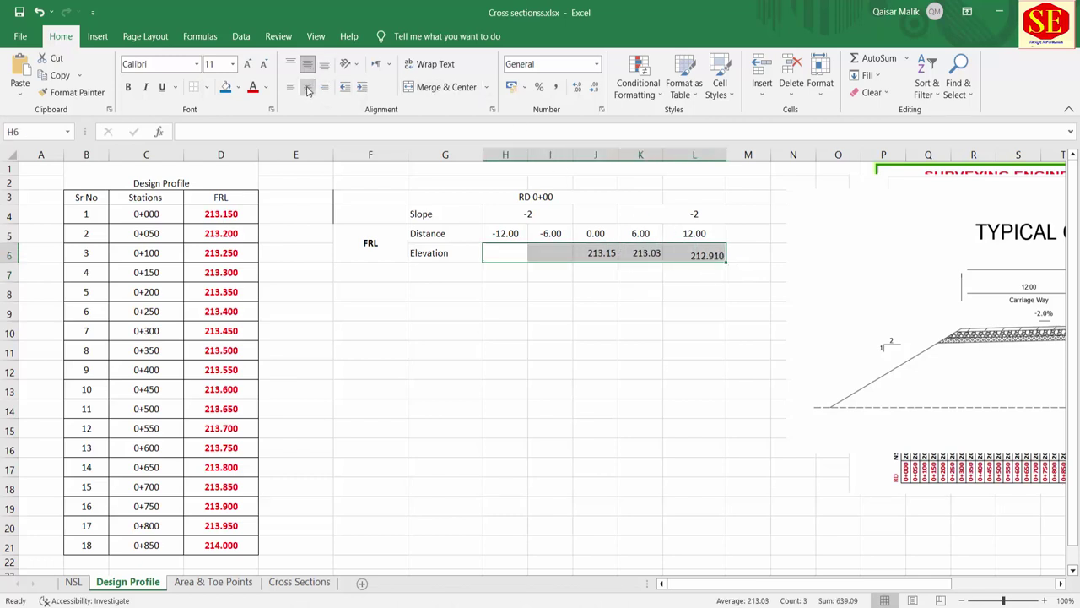
{"action": "left_click", "coordinate": [307, 65]}
{"action": "left_click", "coordinate": [307, 66]}
{"action": "left_click", "coordinate": [309, 88]}
{"action": "left_click", "coordinate": [590, 350]}
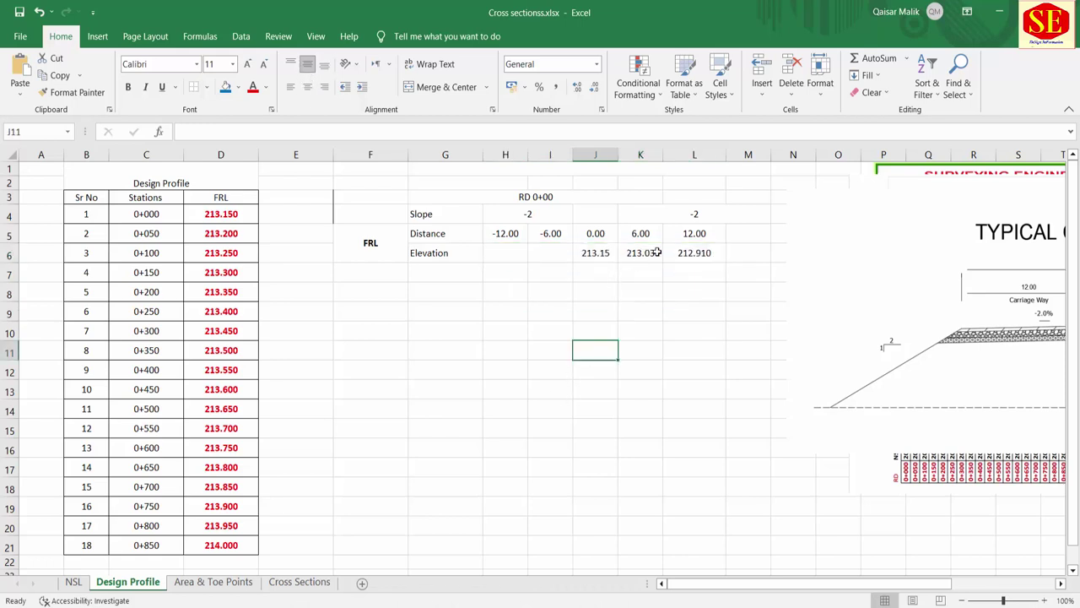
{"action": "left_click", "coordinate": [650, 253]}
{"action": "left_click", "coordinate": [697, 253]}
{"action": "left_click", "coordinate": [646, 255]}
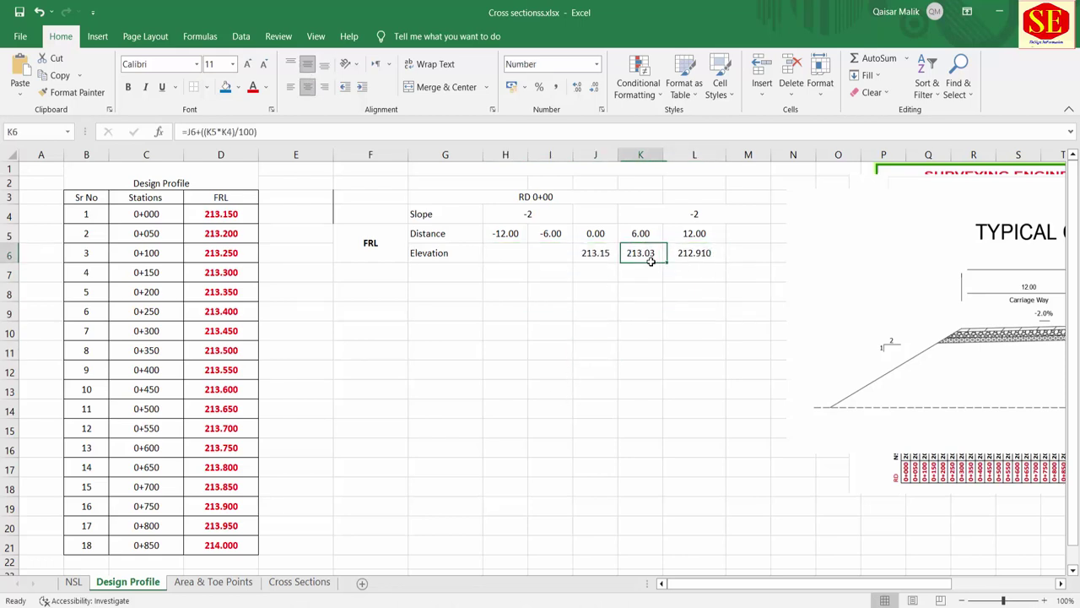
{"action": "left_click", "coordinate": [549, 232]}
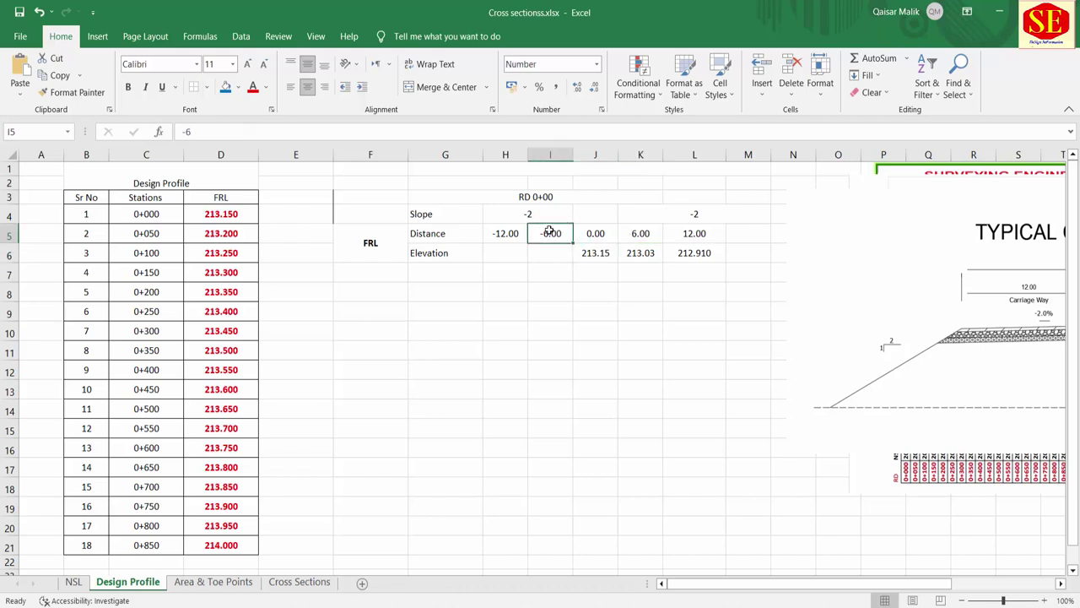
{"action": "left_click", "coordinate": [503, 234]}
Mirror the left elevations with =K6 in I6 and =L6 in H6.
{"action": "left_click", "coordinate": [535, 254]}
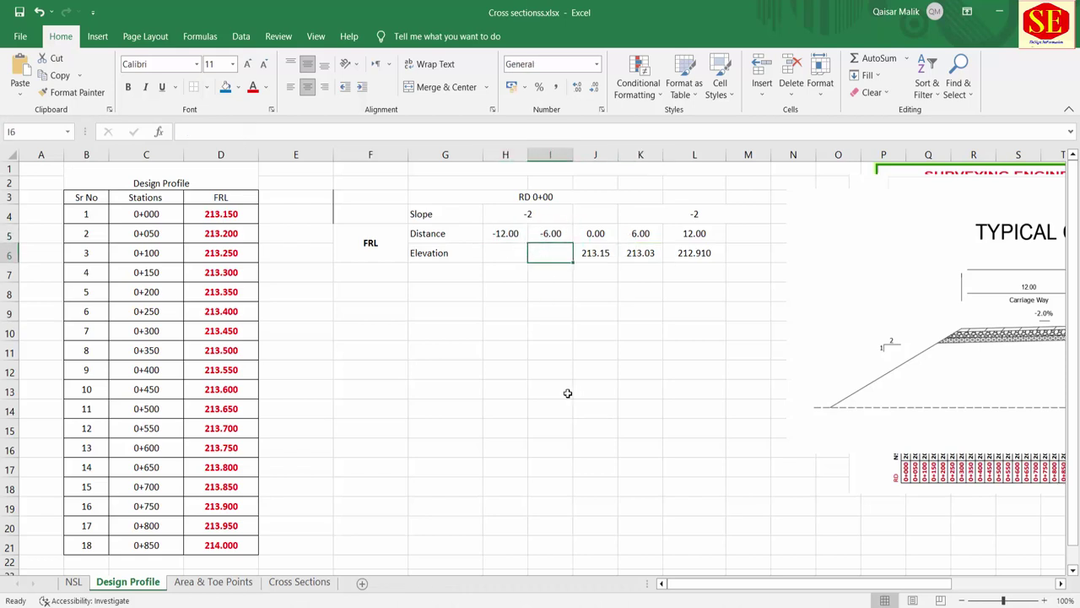
{"action": "type", "text": "="}
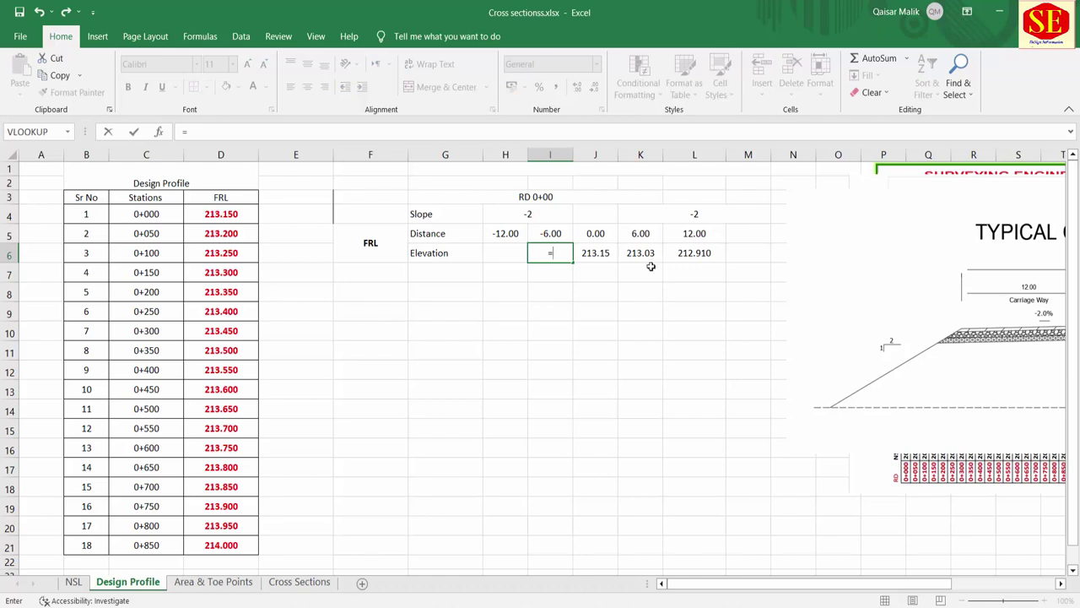
{"action": "left_click", "coordinate": [645, 254]}
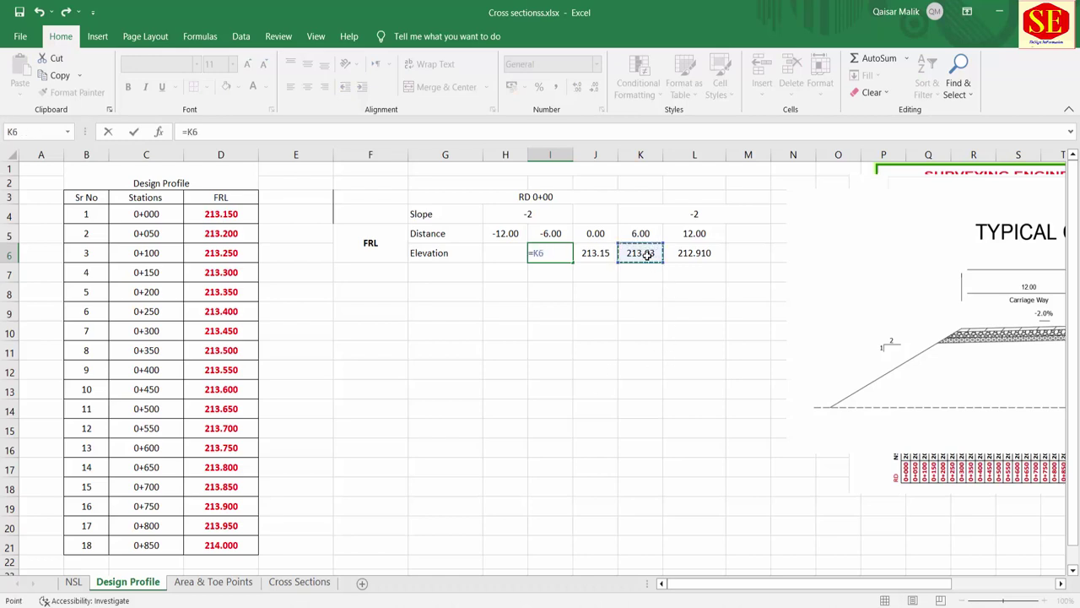
{"action": "key", "text": "Return"}
{"action": "left_click", "coordinate": [511, 253]}
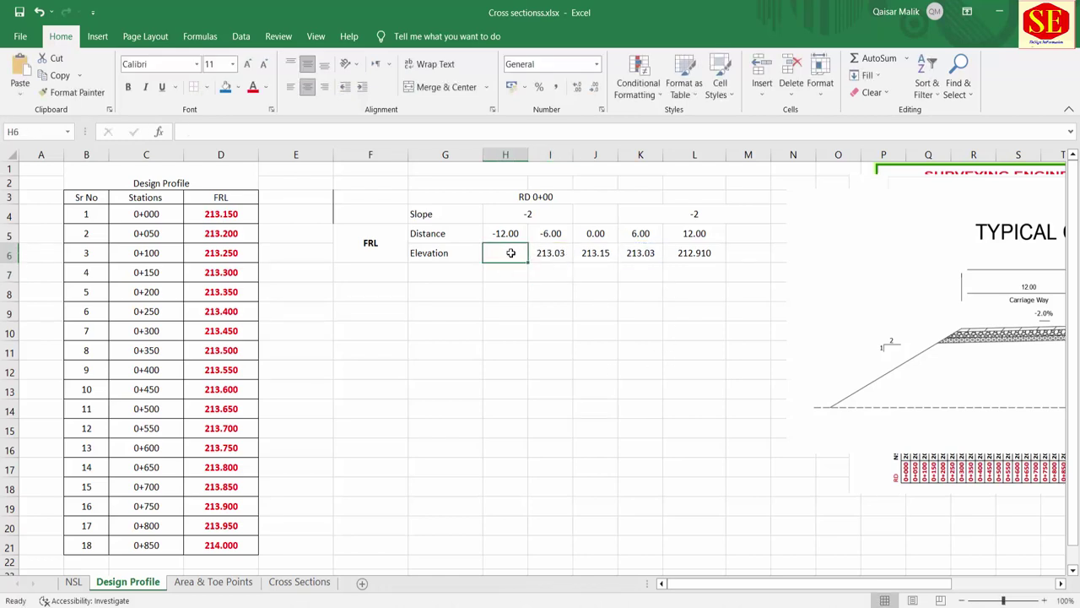
{"action": "type", "text": "="}
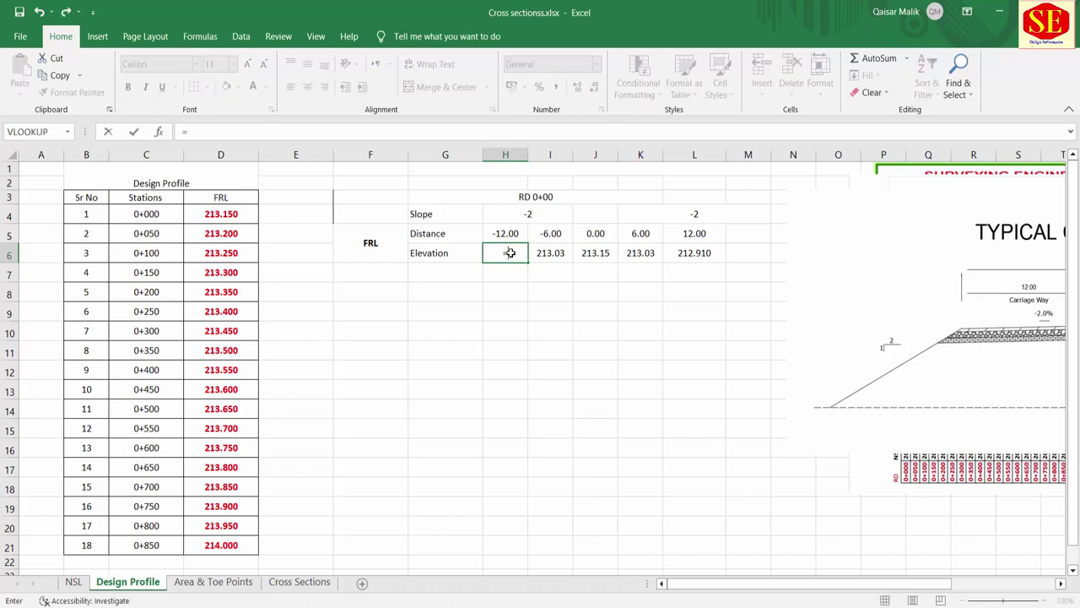
{"action": "left_click", "coordinate": [697, 252]}
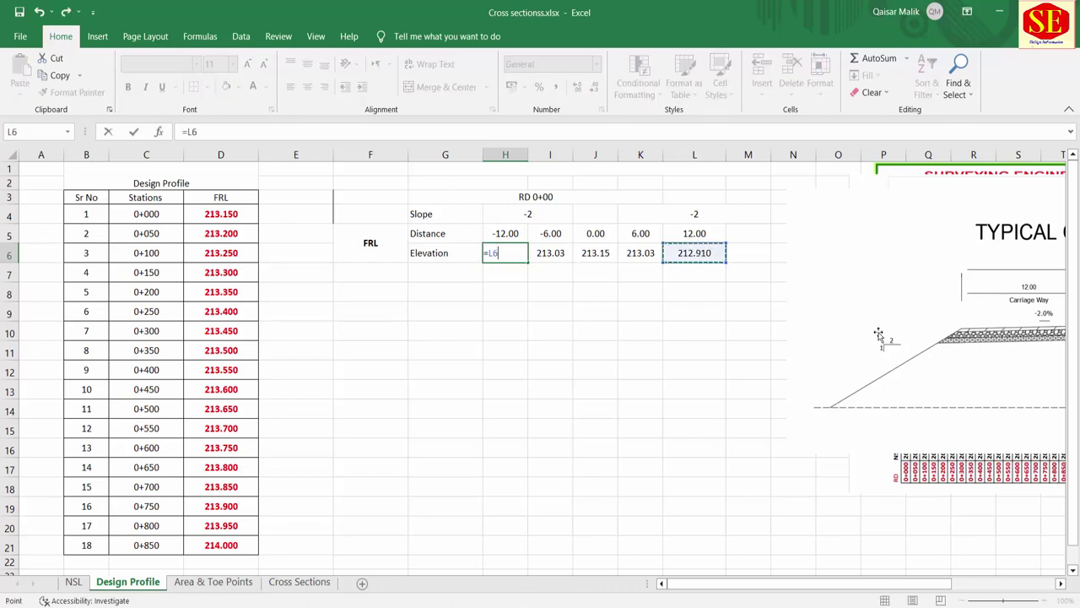
{"action": "key", "text": "Return"}
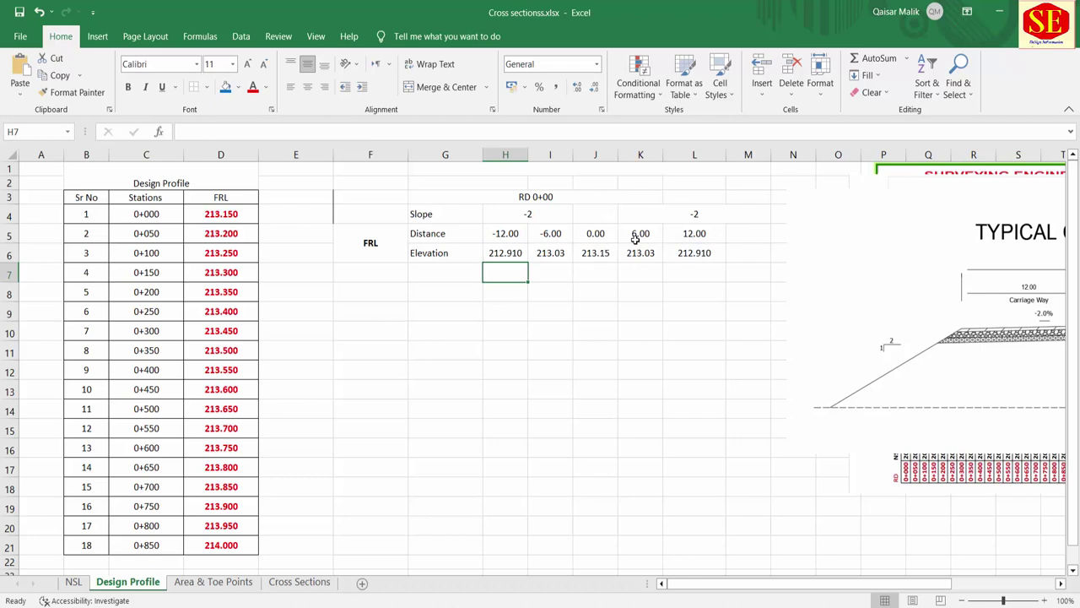
{"action": "left_click", "coordinate": [358, 253]}
{"action": "left_click", "coordinate": [559, 237]}
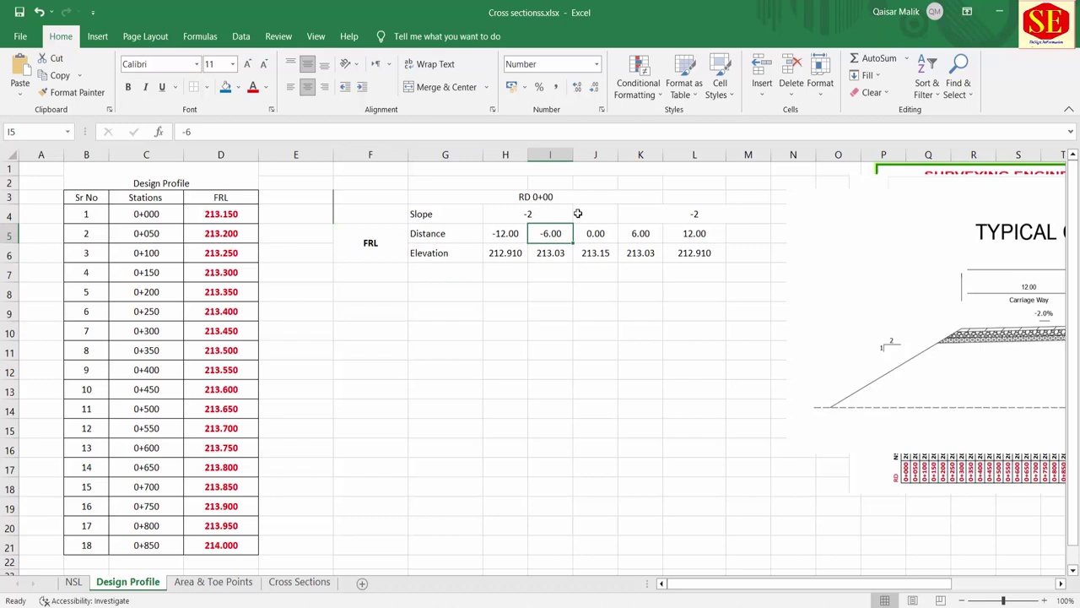
Colour the FRL distances and elevations in H5:L6 red.
{"action": "left_click_drag", "start_coordinate": [504, 238], "coordinate": [682, 251]}
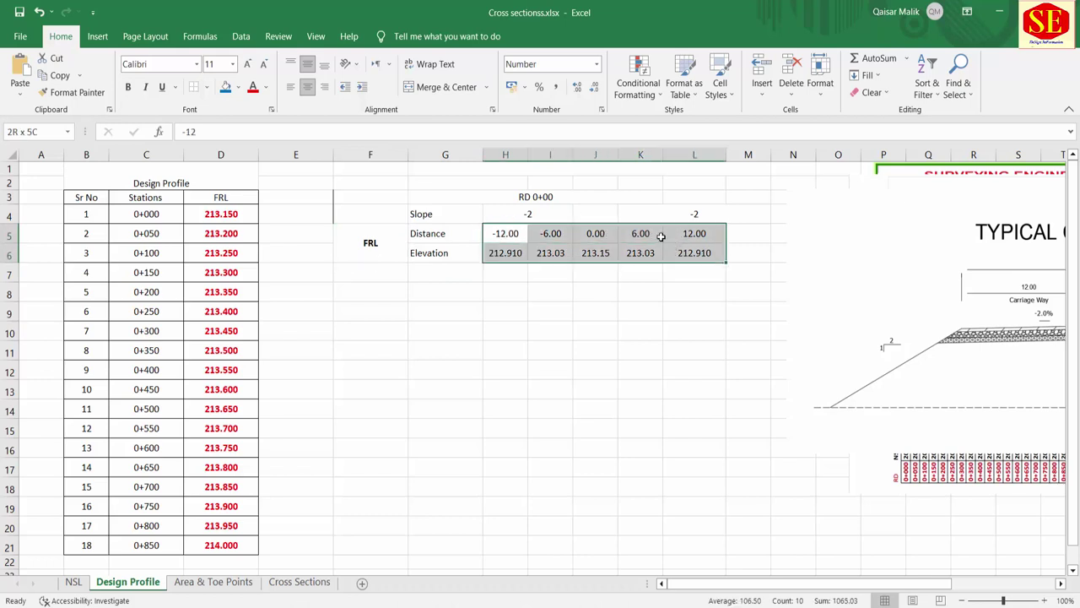
{"action": "left_click", "coordinate": [253, 86]}
{"action": "left_click", "coordinate": [650, 289]}
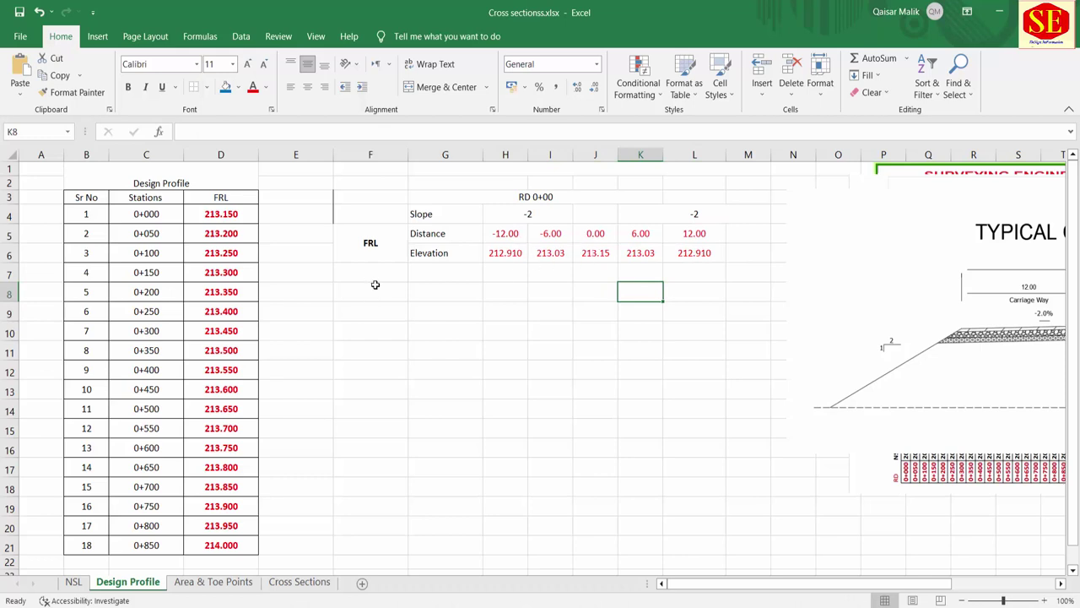
Merge F7:F8 and enter the Subgrde label.
{"action": "left_click_drag", "start_coordinate": [374, 274], "coordinate": [375, 291]}
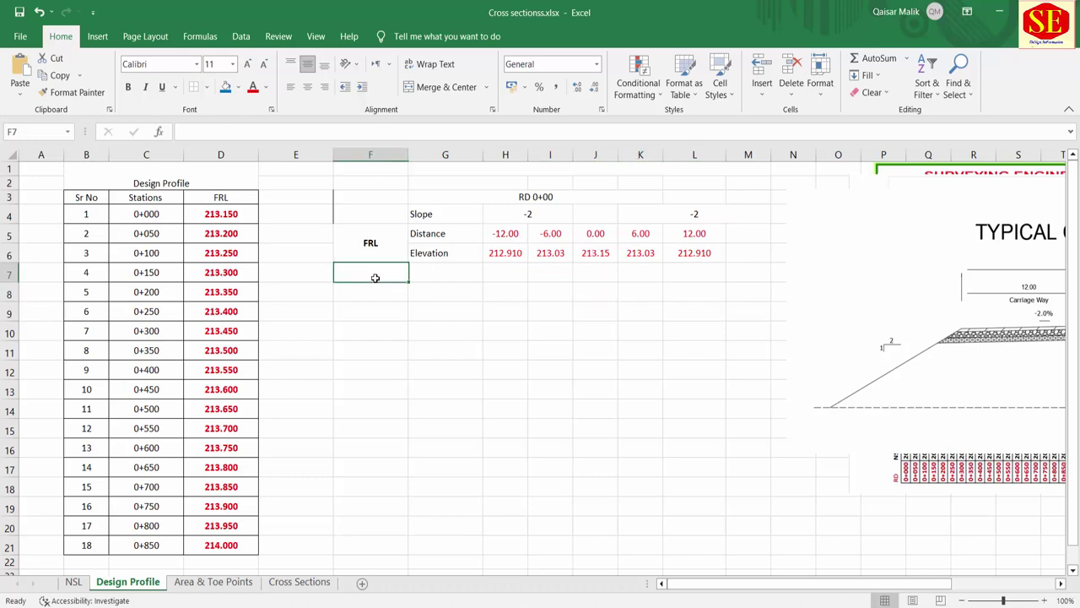
{"action": "left_click", "coordinate": [414, 91]}
{"action": "type", "text": "Su"}
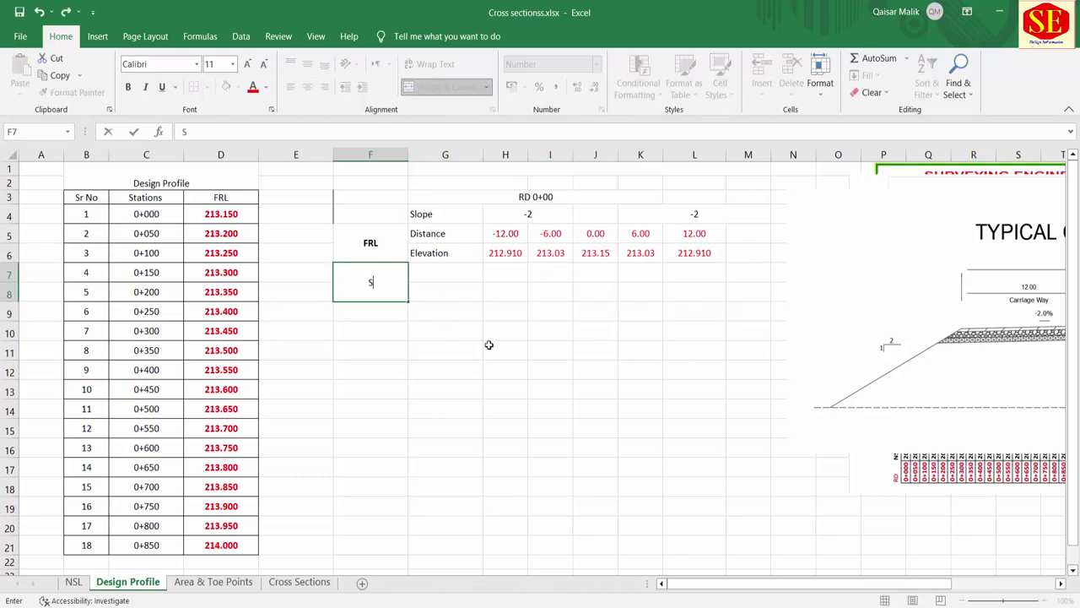
{"action": "type", "text": "b"}
{"action": "type", "text": "grde"}
{"action": "left_click", "coordinate": [490, 344]}
Copy the Distance and Elevation labels from G5:G6 into G7:G8.
{"action": "left_click_drag", "start_coordinate": [446, 233], "coordinate": [442, 250]}
{"action": "right_click", "coordinate": [443, 251]}
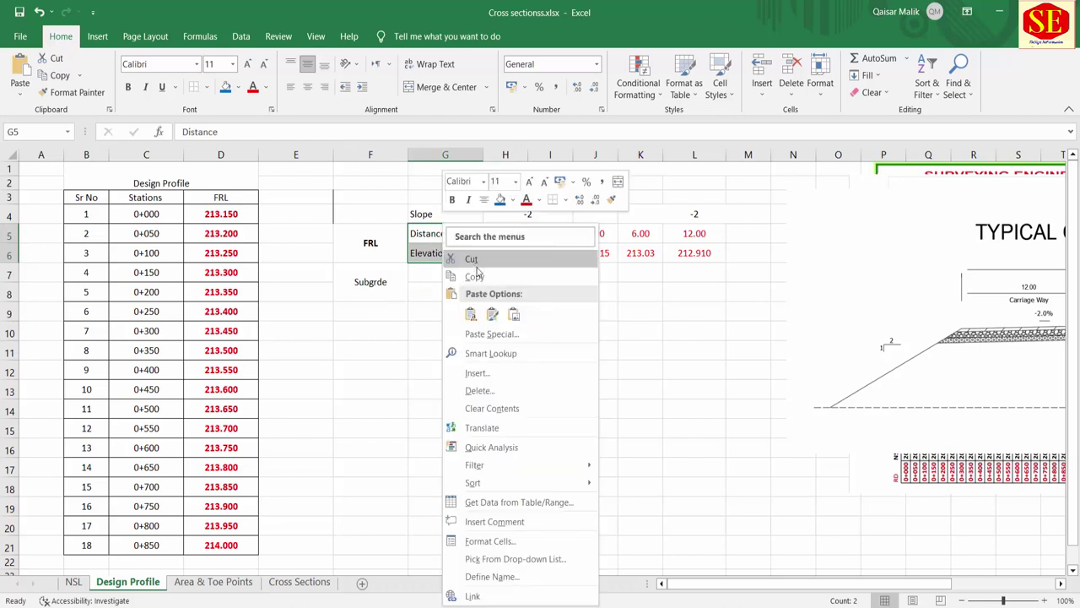
{"action": "left_click", "coordinate": [474, 276]}
{"action": "left_click", "coordinate": [436, 276]}
{"action": "right_click", "coordinate": [437, 276]}
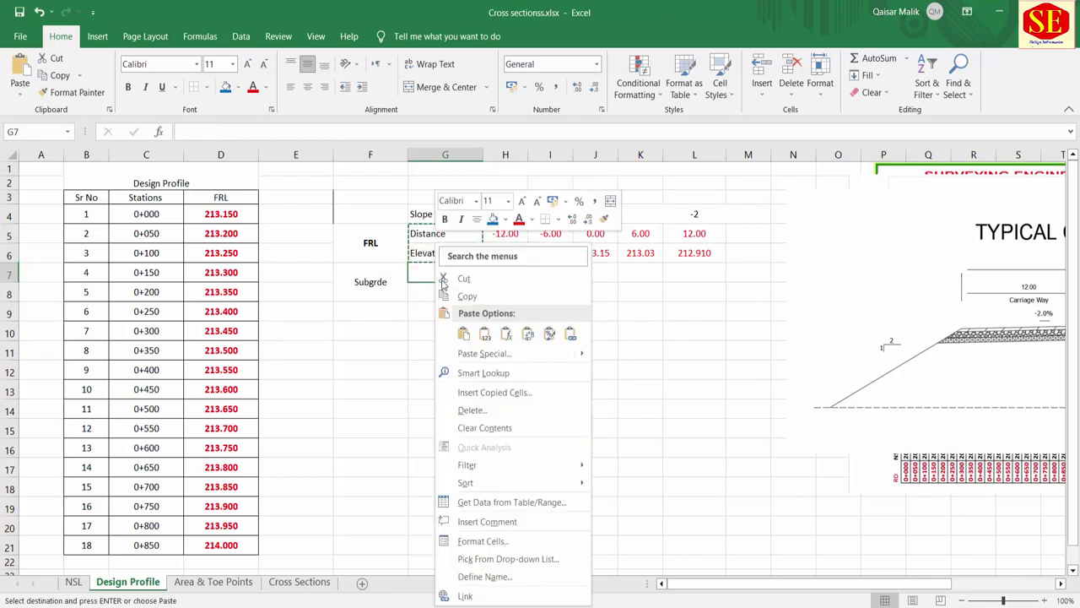
{"action": "left_click", "coordinate": [464, 333]}
{"action": "left_click", "coordinate": [470, 351]}
{"action": "left_click", "coordinate": [381, 243]}
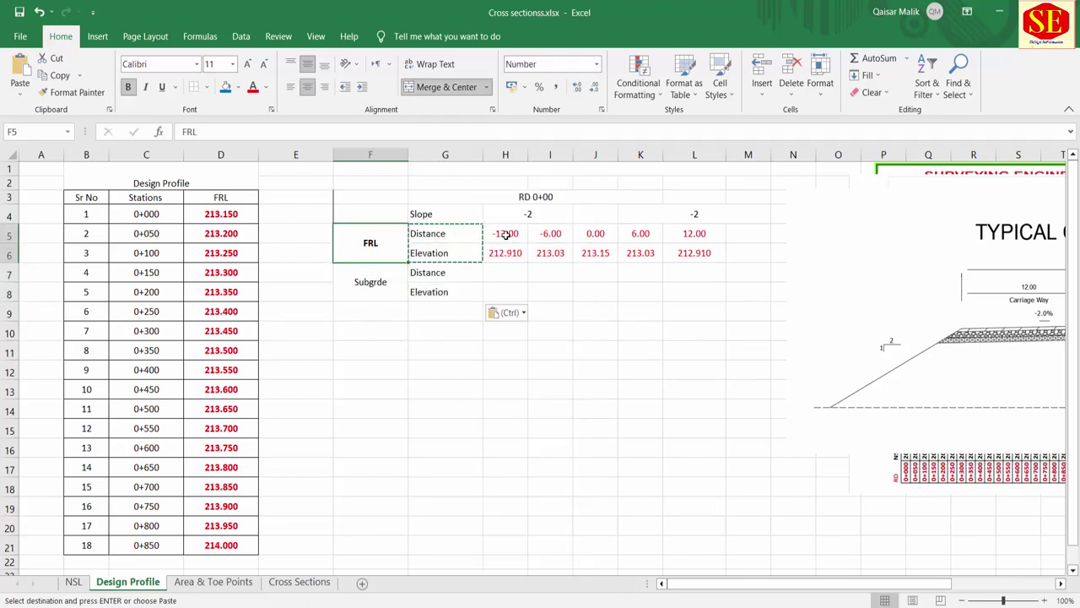
{"action": "left_click", "coordinate": [550, 234]}
{"action": "key", "text": "Escape"}
{"action": "left_click", "coordinate": [427, 291]}
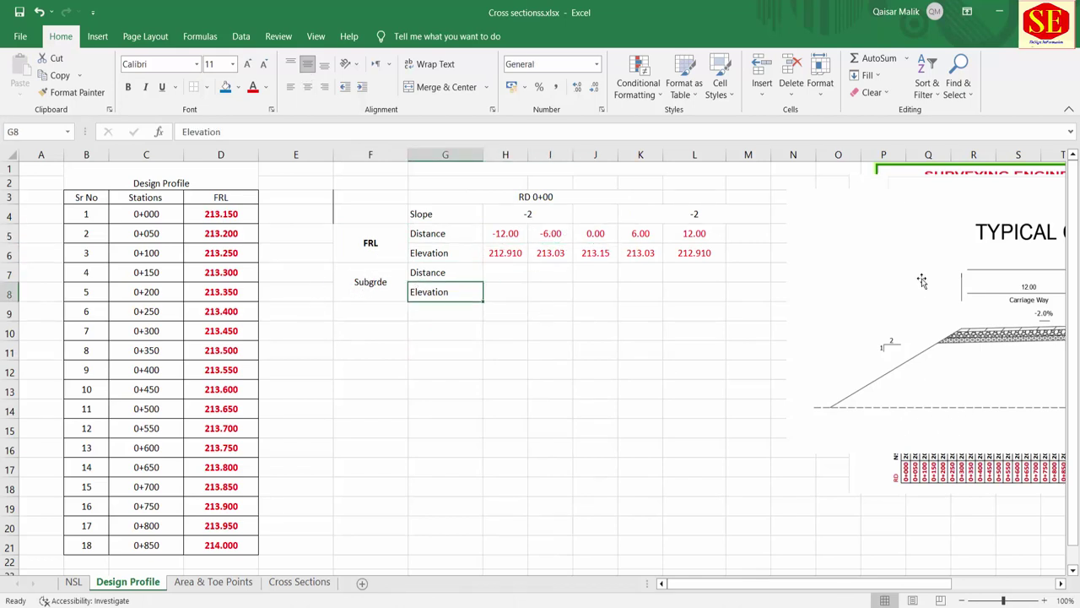
Move the Typical Cross Section picture over the RD 0+00 block and enlarge it to span roughly columns E to P.
{"action": "left_click_drag", "start_coordinate": [922, 278], "coordinate": [295, 239]}
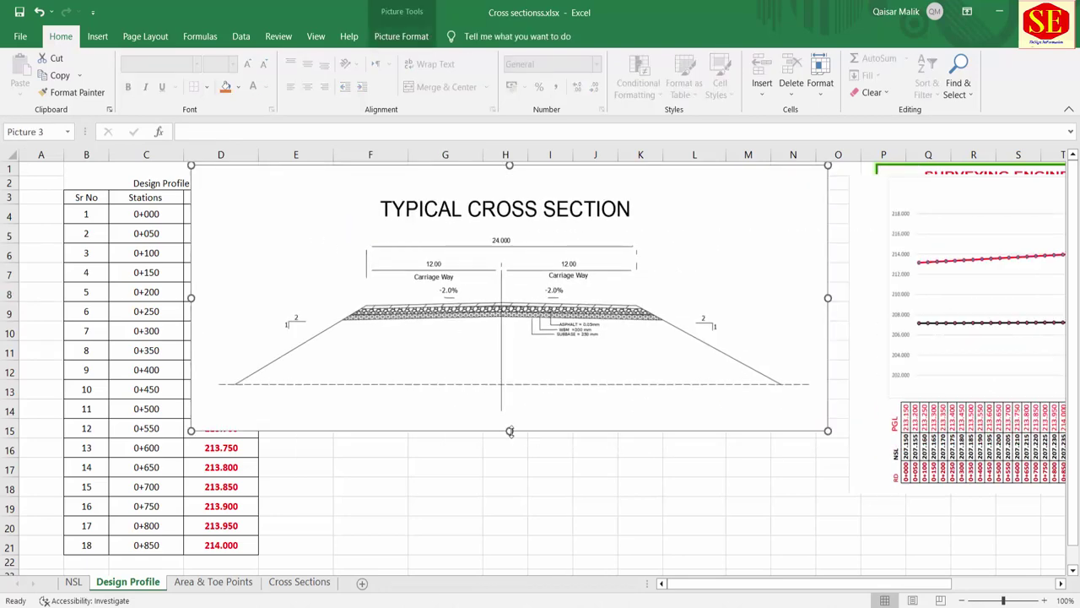
{"action": "left_click_drag", "start_coordinate": [513, 400], "coordinate": [509, 504]}
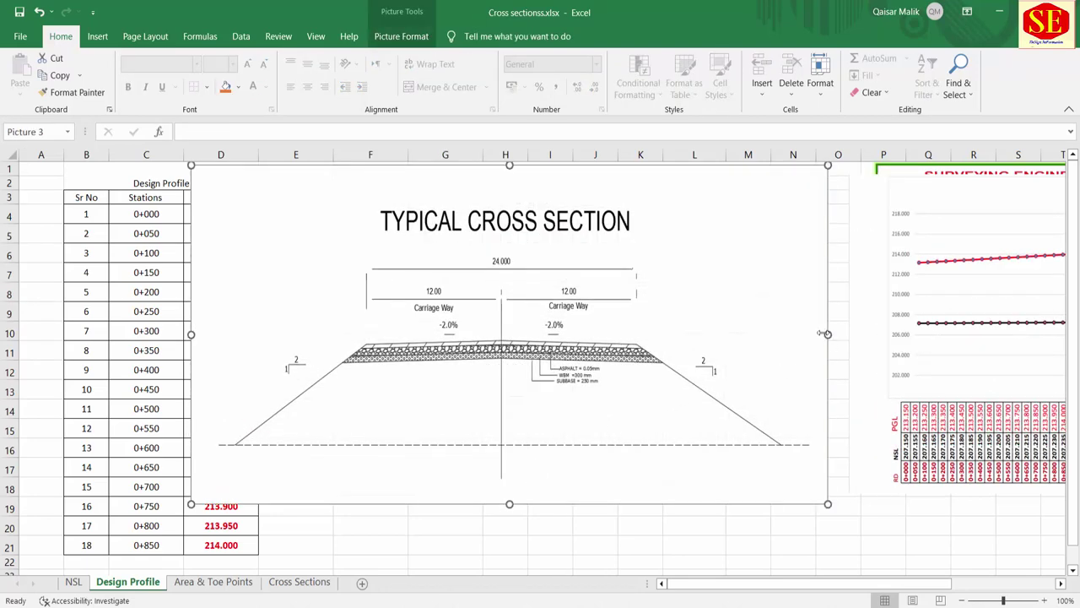
{"action": "left_click_drag", "start_coordinate": [827, 333], "coordinate": [932, 334]}
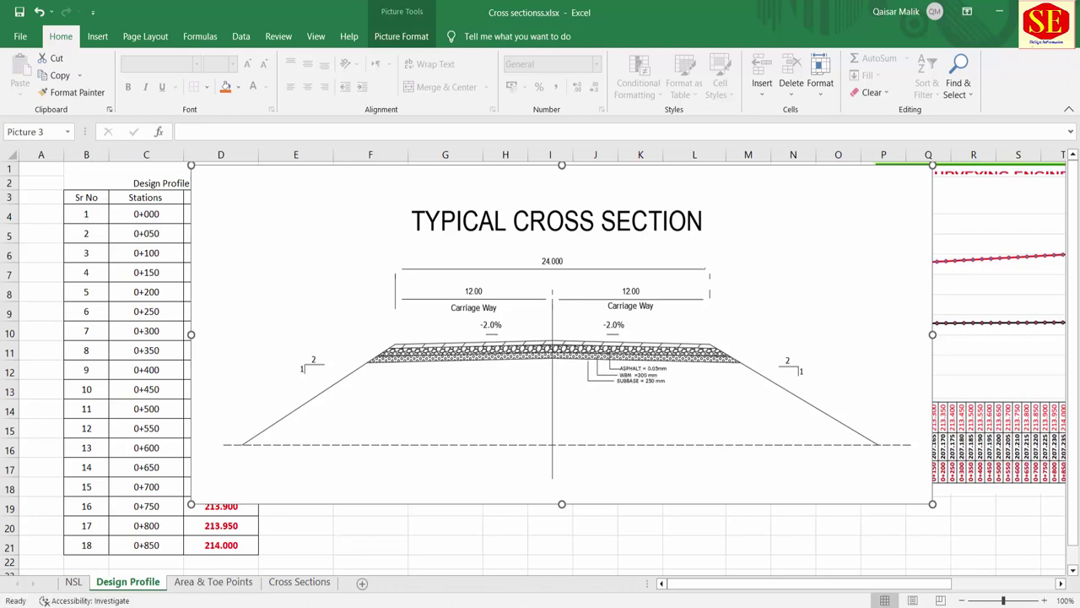
Launch Windows Calculator from search and move it to the left.
{"action": "key", "text": "super"}
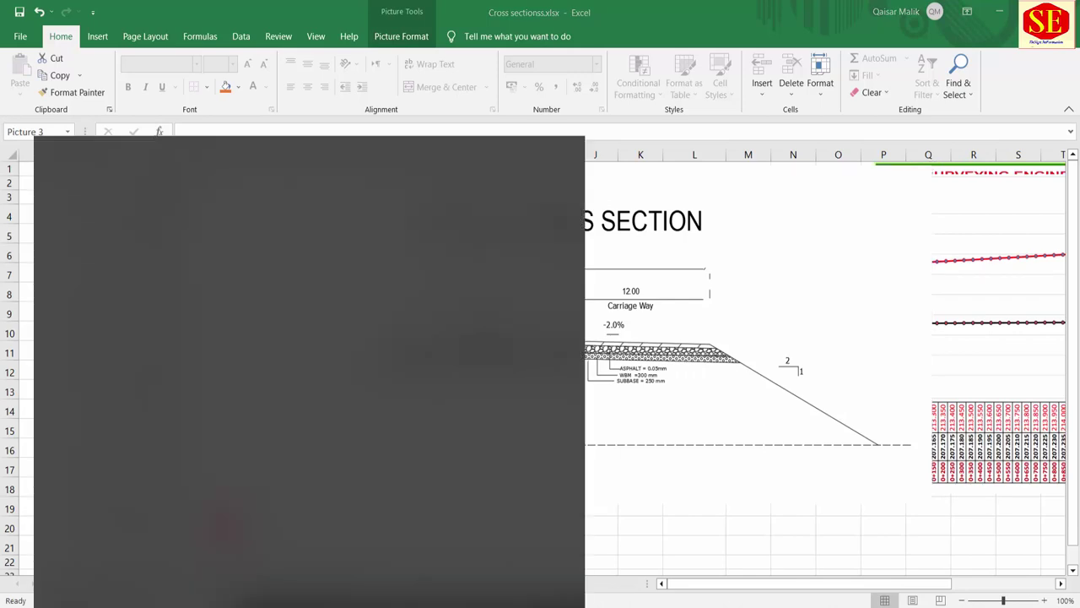
{"action": "type", "text": "c"}
{"action": "key", "text": "Return"}
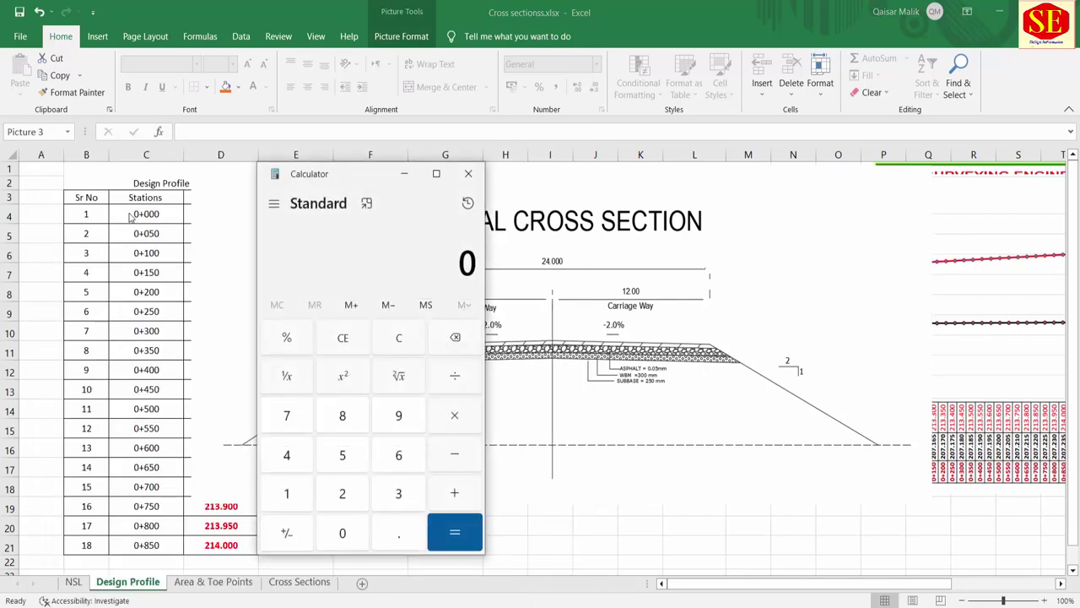
{"action": "left_click_drag", "start_coordinate": [378, 187], "coordinate": [259, 173]}
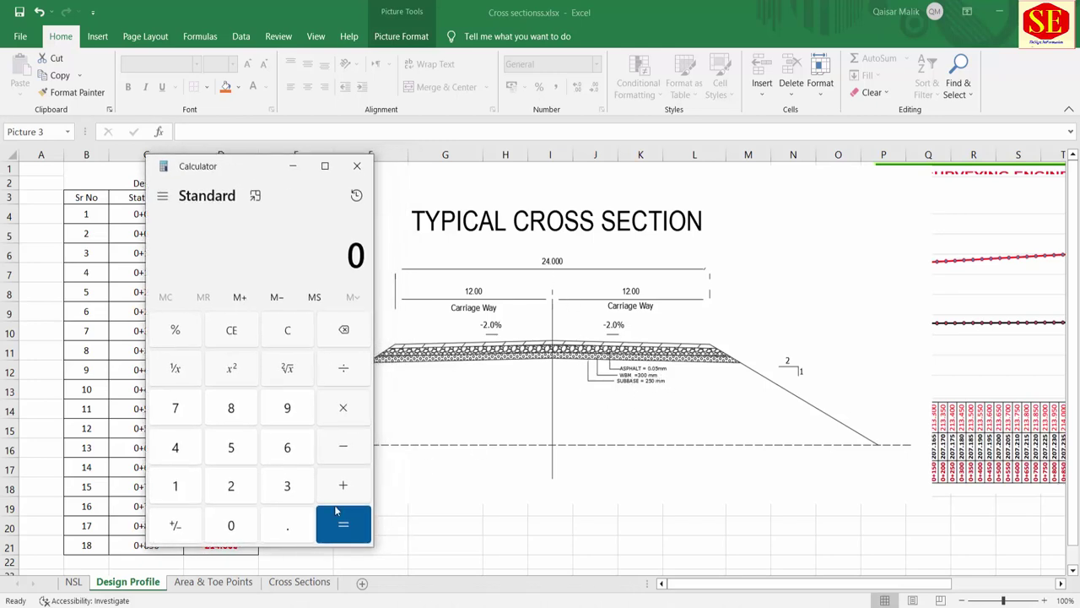
Add the layer thicknesses 0.05 + 0.3 + 0.25 in Calculator.
{"action": "left_click", "coordinate": [299, 530]}
{"action": "left_click", "coordinate": [231, 525]}
{"action": "left_click", "coordinate": [230, 444]}
{"action": "left_click", "coordinate": [344, 485]}
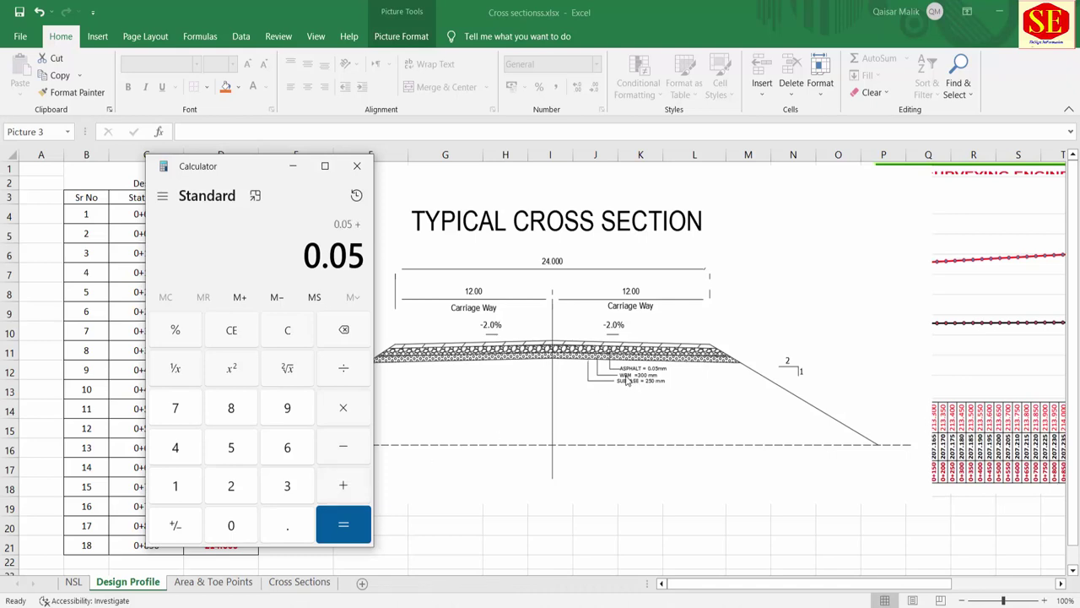
{"action": "left_click", "coordinate": [280, 532]}
{"action": "left_click", "coordinate": [284, 490]}
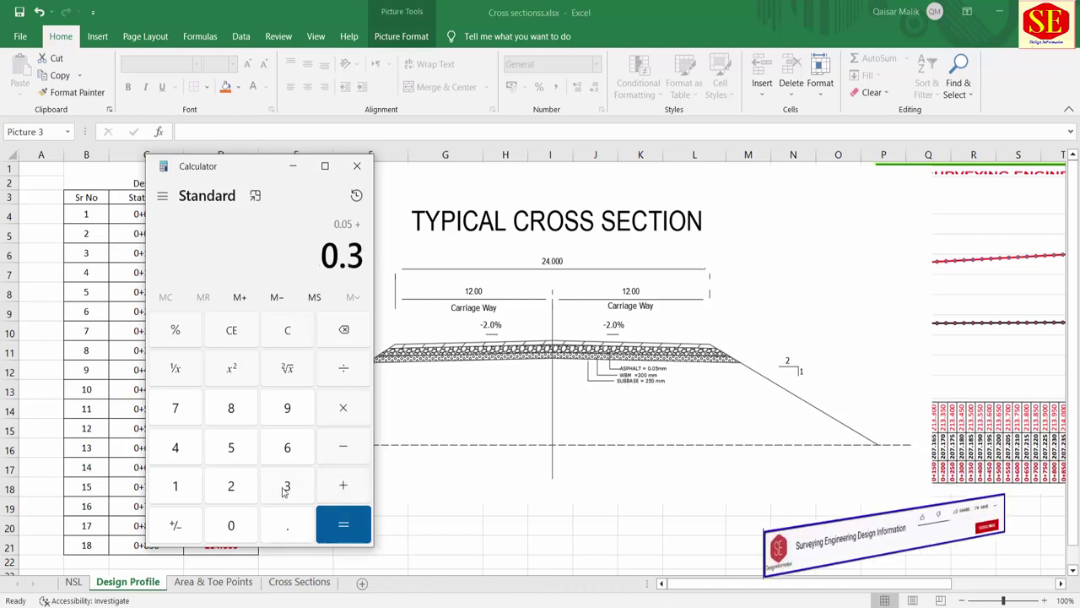
{"action": "left_click", "coordinate": [230, 448]}
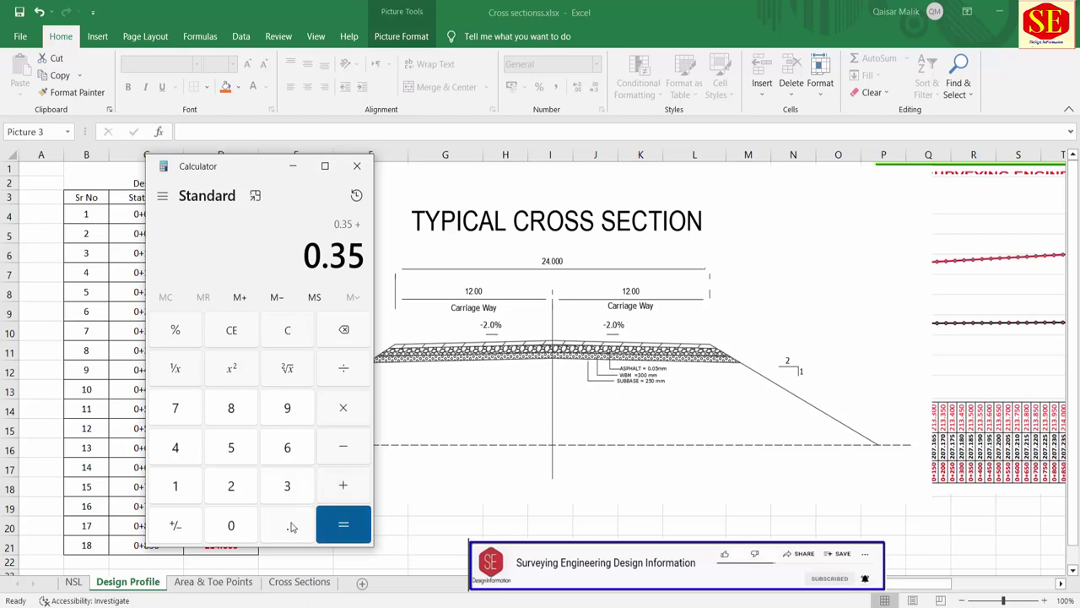
{"action": "left_click", "coordinate": [291, 527]}
{"action": "left_click", "coordinate": [231, 486]}
{"action": "left_click", "coordinate": [230, 447]}
{"action": "left_click", "coordinate": [350, 530]}
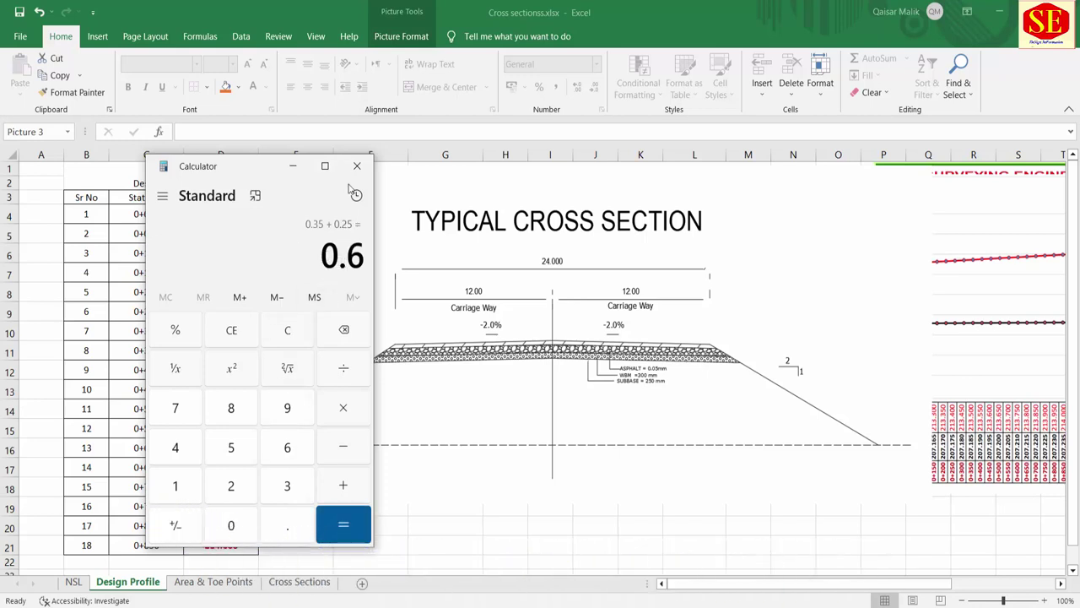
Clear and redo 0.05 + 0.3 + 0.25, getting a total of 0.6.
{"action": "left_click", "coordinate": [240, 332]}
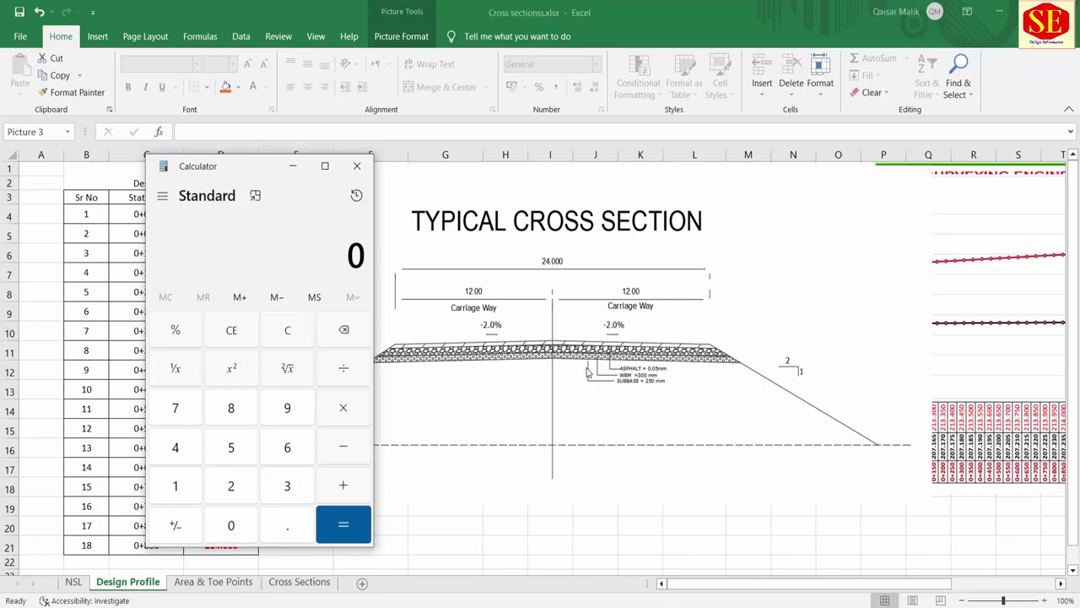
{"action": "left_click", "coordinate": [287, 525]}
{"action": "left_click", "coordinate": [230, 525]}
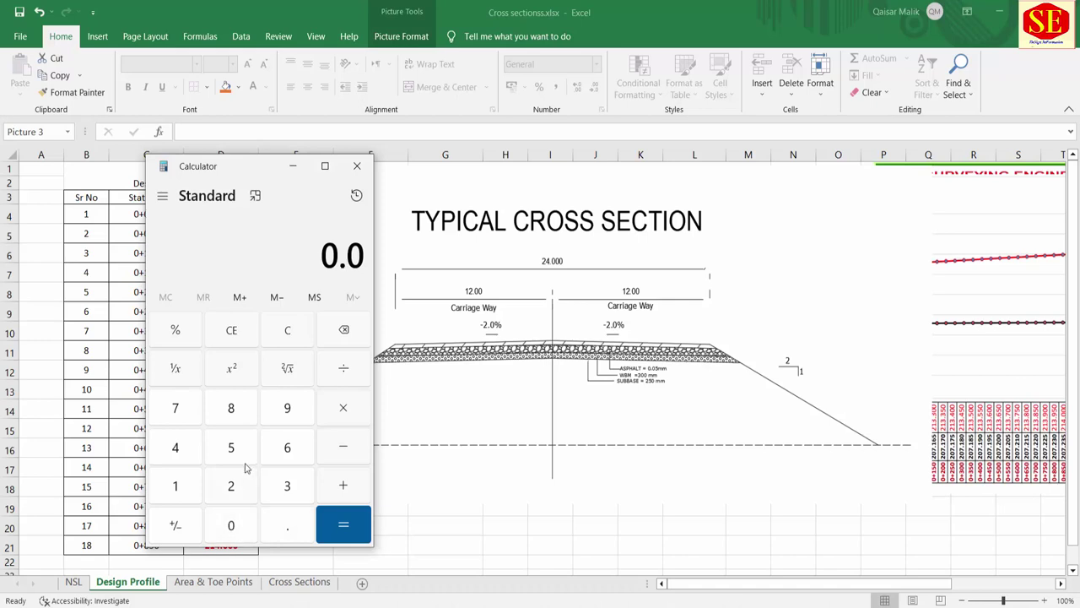
{"action": "left_click", "coordinate": [230, 448]}
{"action": "left_click", "coordinate": [338, 484]}
{"action": "left_click", "coordinate": [287, 522]}
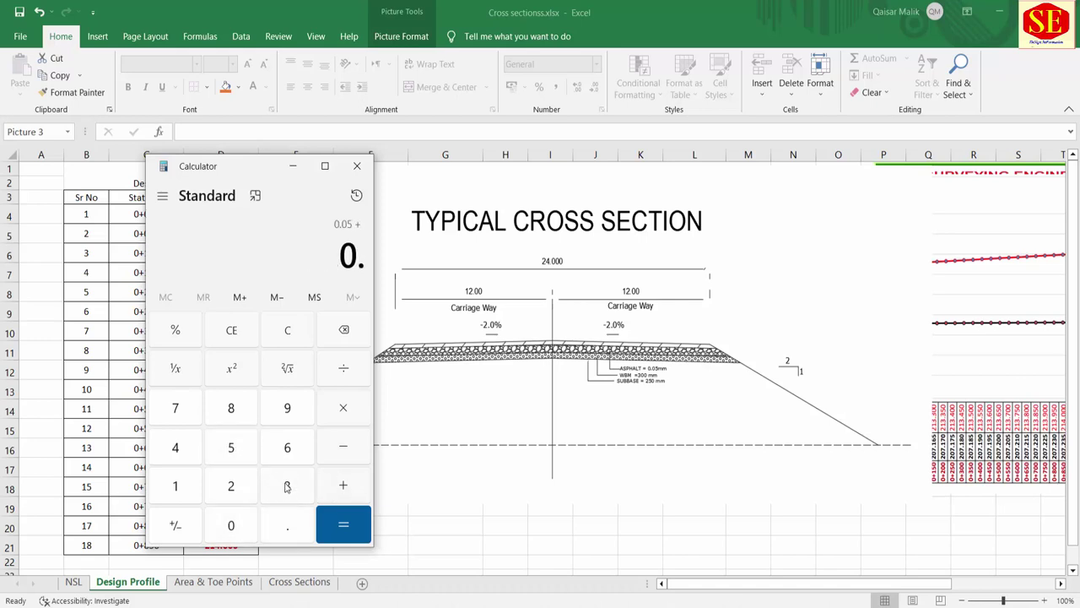
{"action": "left_click", "coordinate": [287, 486]}
{"action": "left_click", "coordinate": [343, 483]}
{"action": "left_click", "coordinate": [290, 522]}
{"action": "left_click", "coordinate": [244, 495]}
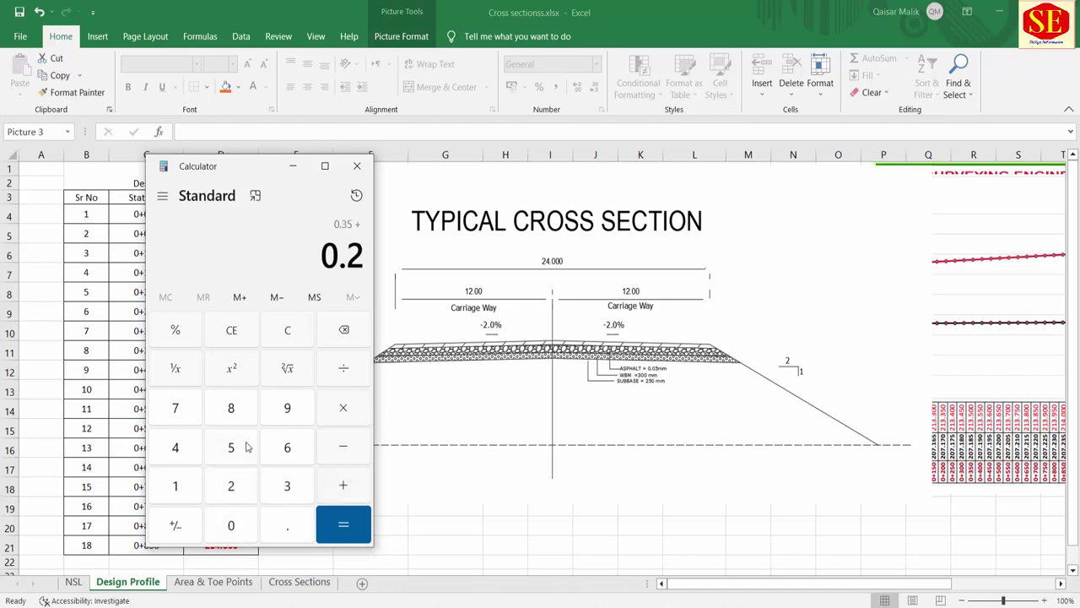
{"action": "left_click", "coordinate": [245, 447]}
{"action": "left_click", "coordinate": [342, 521]}
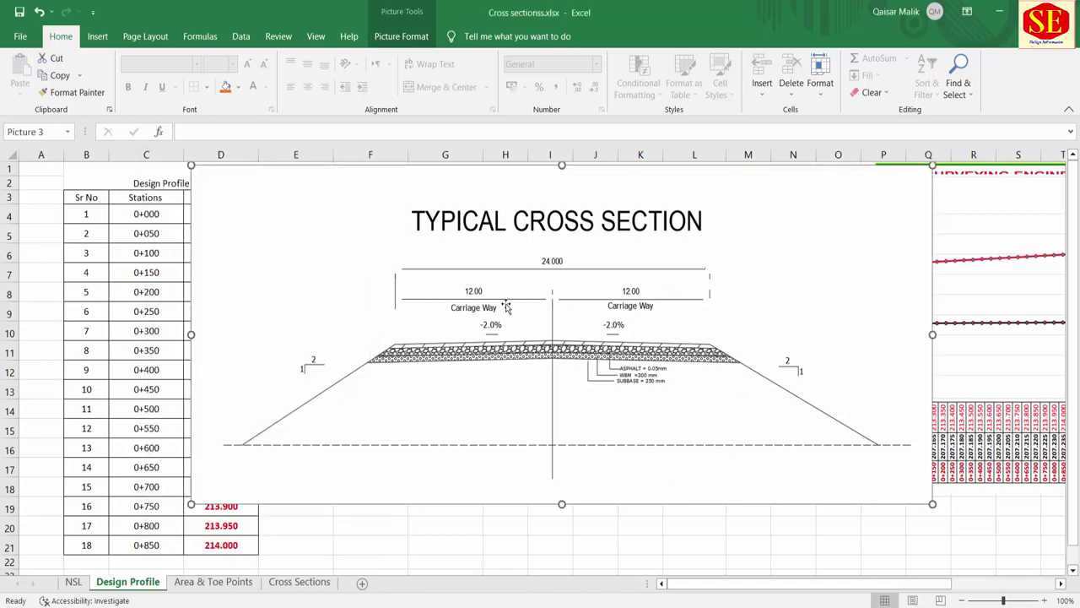
Move the cross-section drawing aside and enter =J5 in J7.
{"action": "left_click_drag", "start_coordinate": [501, 307], "coordinate": [1013, 355]}
{"action": "mouse_move", "coordinate": [777, 286]}
{"action": "left_mouse_down"}
{"action": "mouse_move", "coordinate": [898, 317]}
{"action": "mouse_move", "coordinate": [875, 310]}
{"action": "left_mouse_up"}
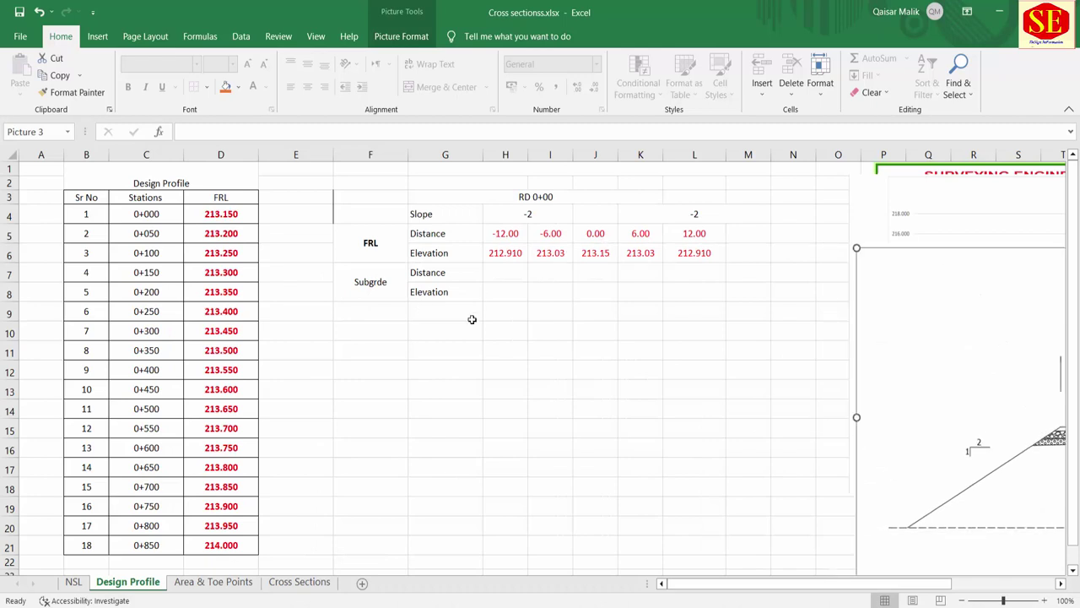
{"action": "left_click", "coordinate": [601, 272]}
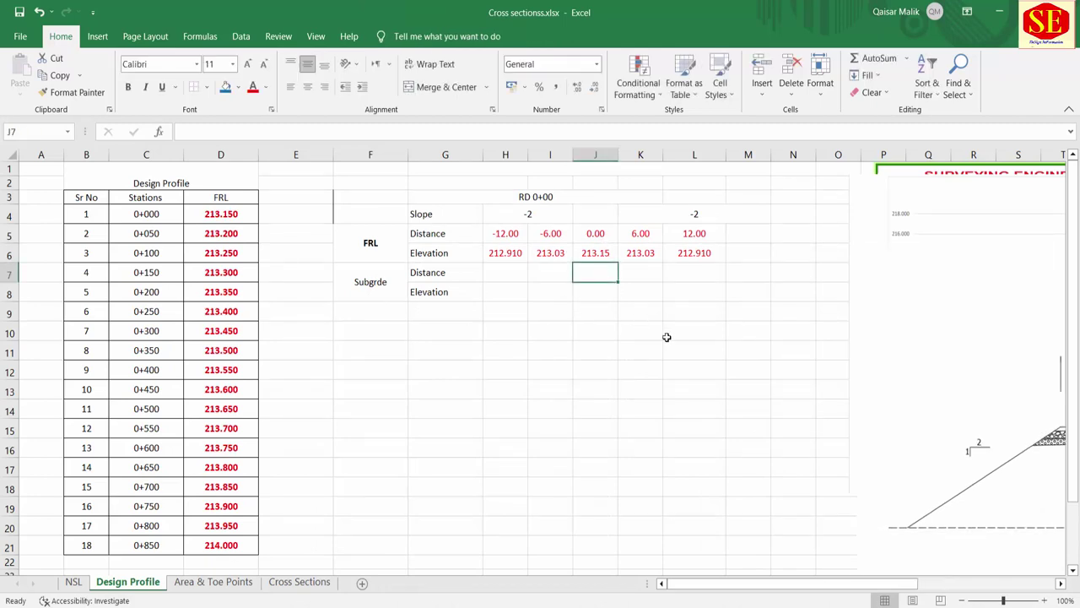
{"action": "type", "text": "="}
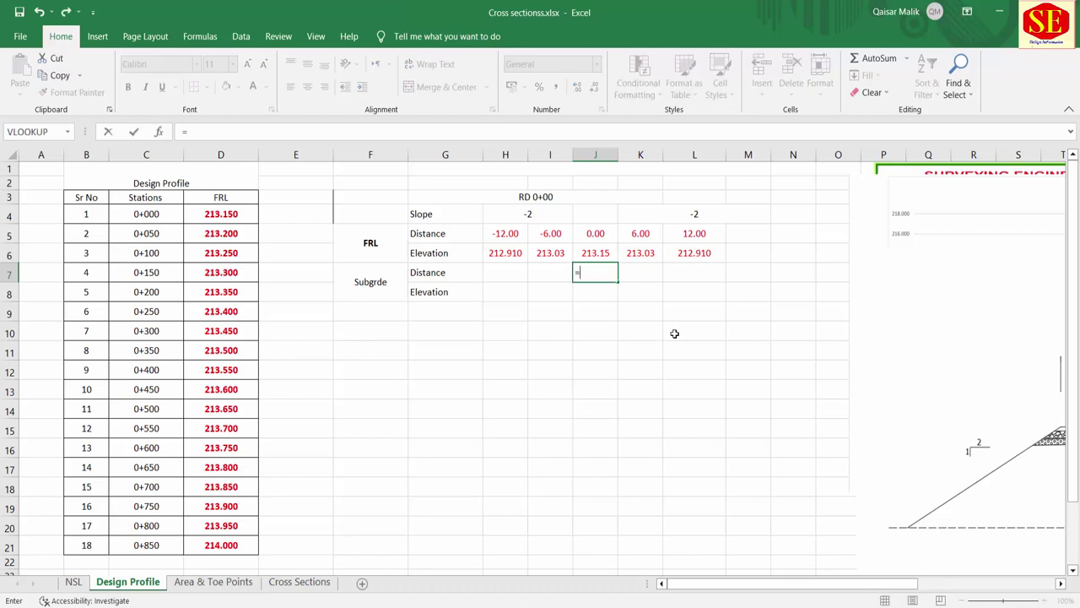
{"action": "left_click", "coordinate": [605, 235]}
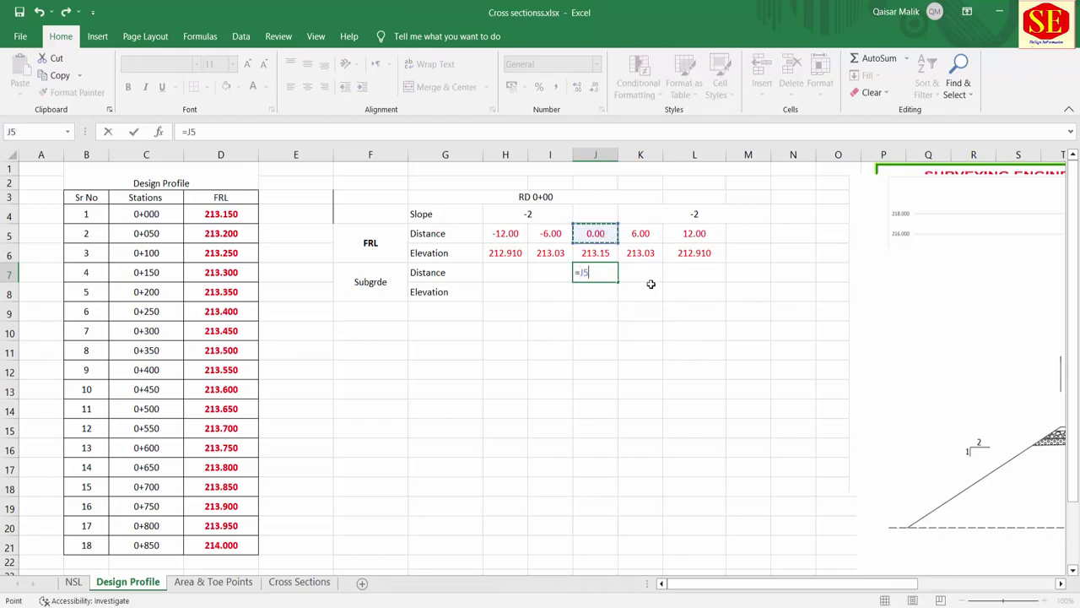
{"action": "key", "text": "Return"}
Copy the J7 formula right to L7 and left to H7, giving -12.00 through 12.00.
{"action": "left_click", "coordinate": [609, 273]}
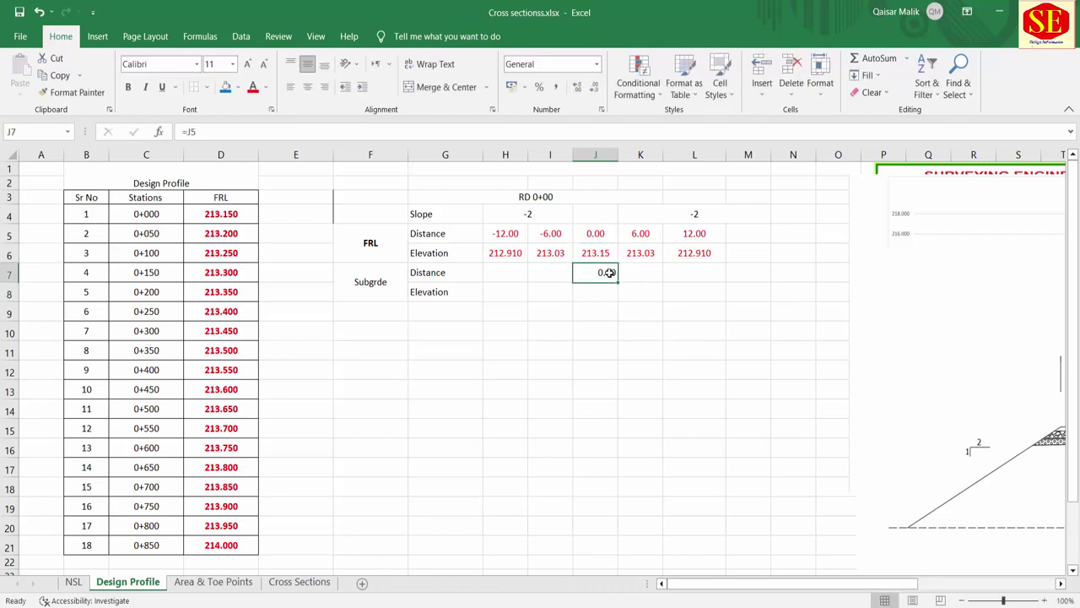
{"action": "left_click_drag", "start_coordinate": [617, 281], "coordinate": [718, 278]}
{"action": "left_click", "coordinate": [692, 233]}
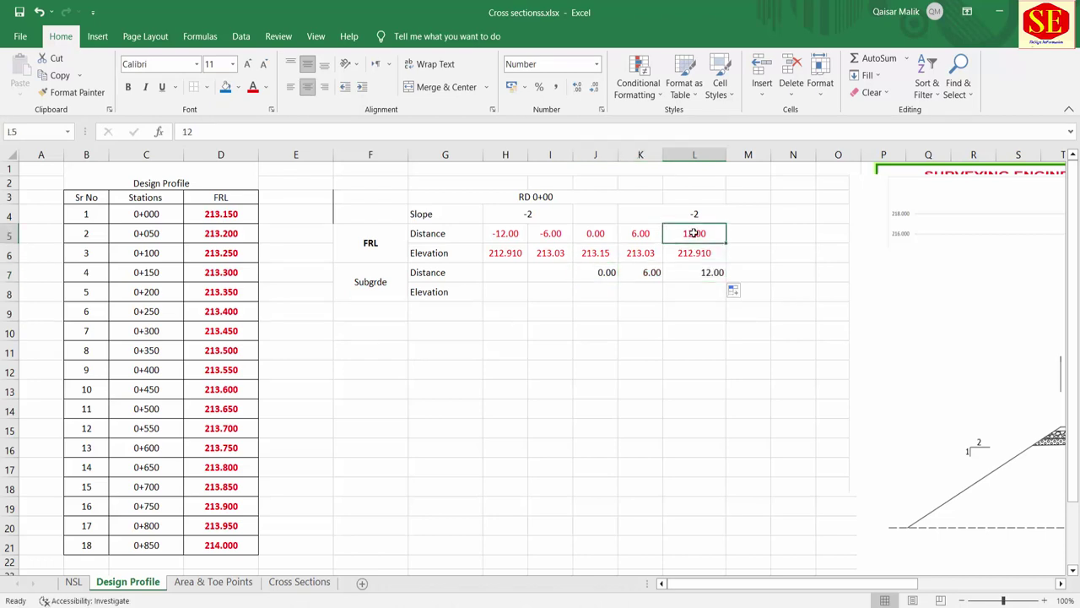
{"action": "left_click", "coordinate": [616, 279]}
{"action": "left_click_drag", "start_coordinate": [619, 281], "coordinate": [476, 279]}
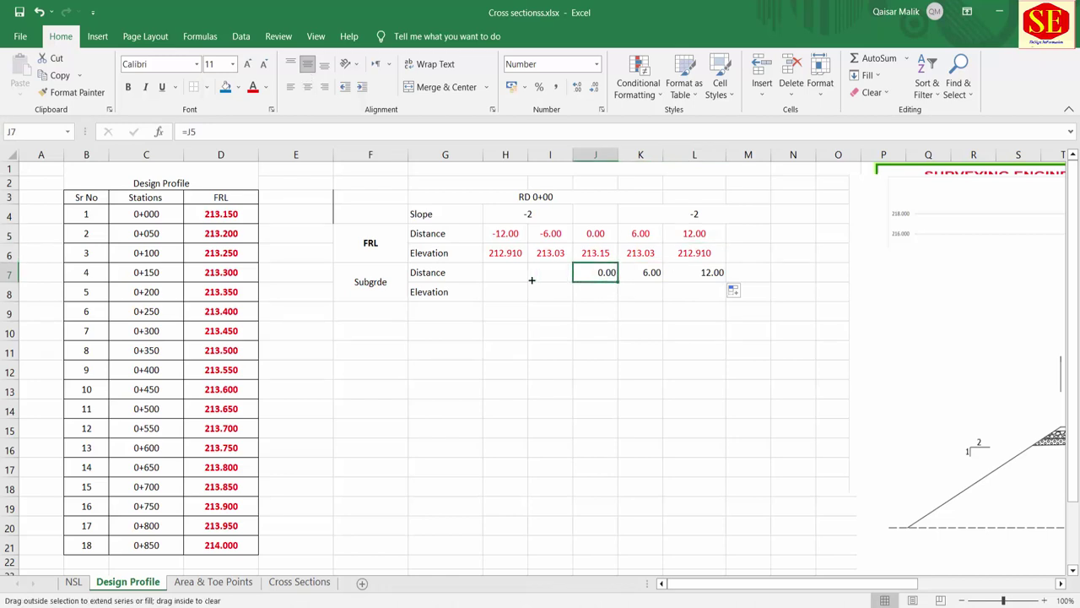
{"action": "left_click", "coordinate": [497, 295]}
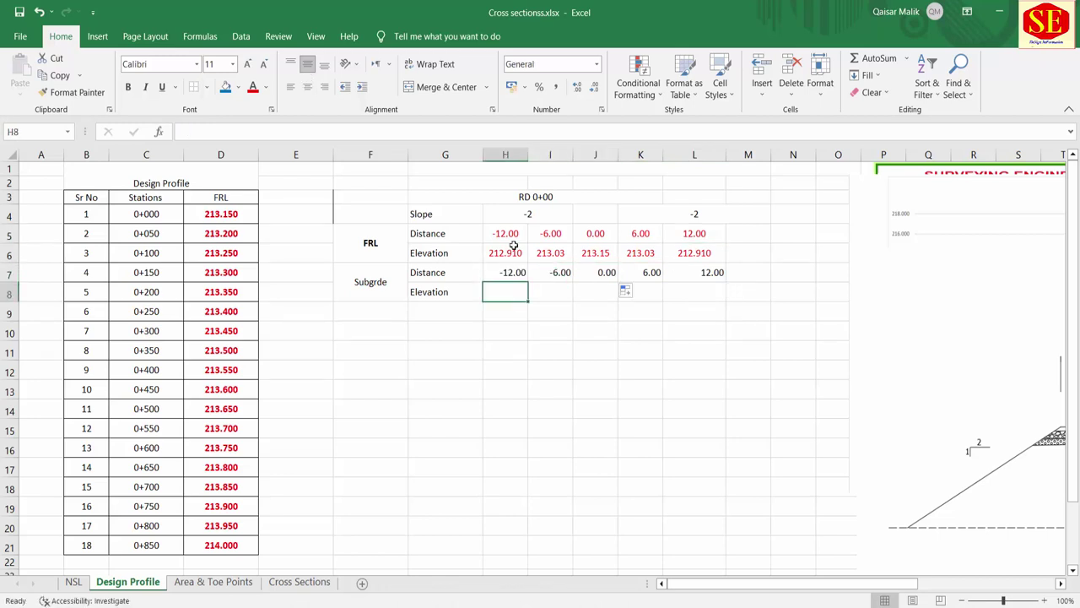
Enter =J6-0.6 in J8 for the centreline subgrade elevation.
{"action": "left_click", "coordinate": [601, 292]}
{"action": "type", "text": "="}
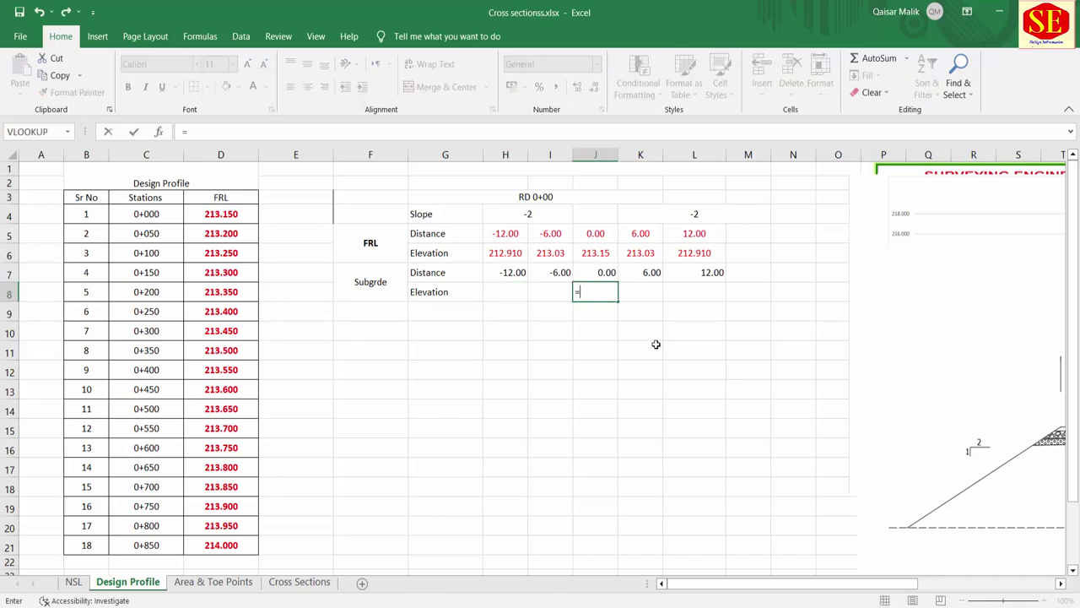
{"action": "left_click", "coordinate": [598, 252]}
{"action": "type", "text": "-.6"}
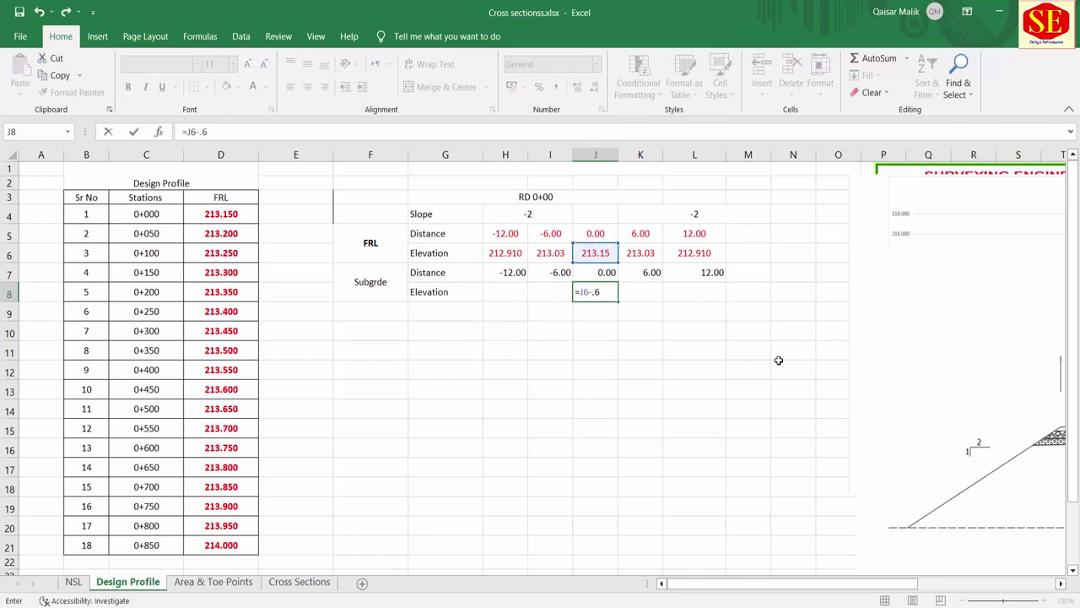
{"action": "key", "text": "Return"}
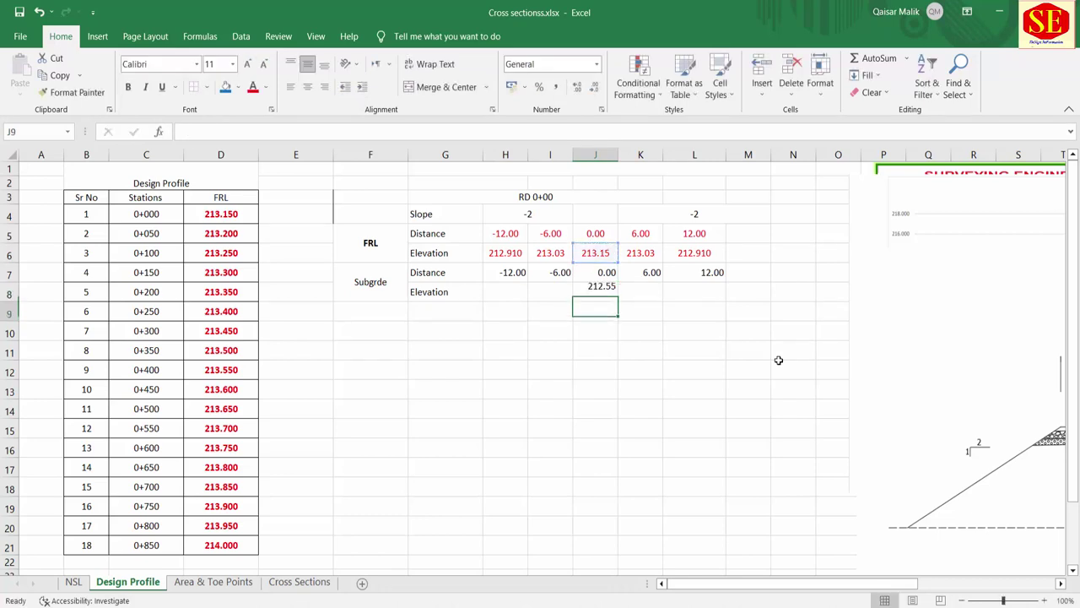
Copy the J8 formula right to L8 and left to H8.
{"action": "left_click", "coordinate": [591, 289]}
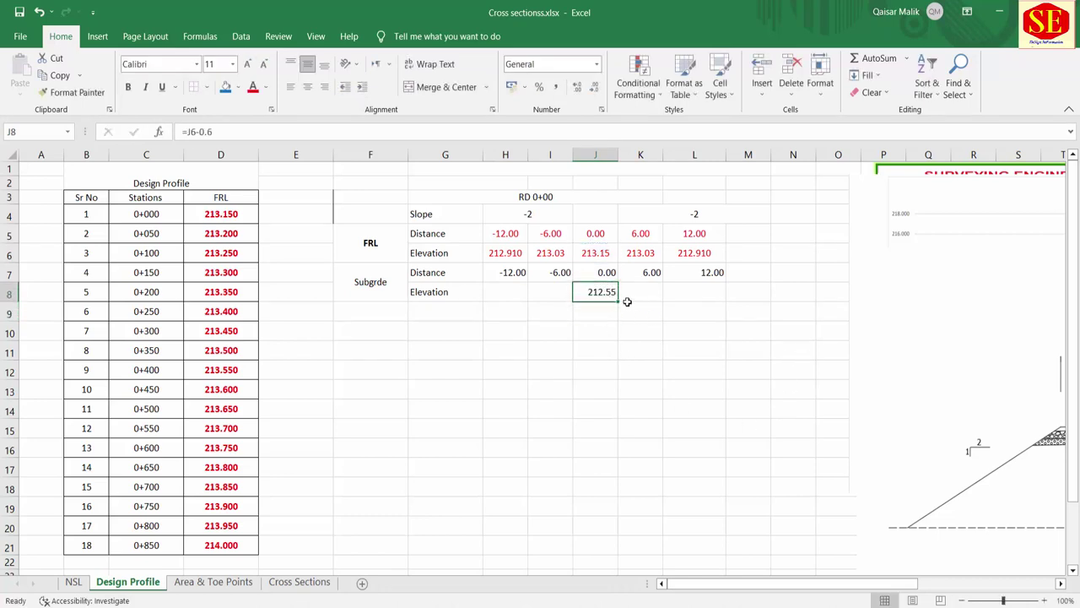
{"action": "left_click_drag", "start_coordinate": [619, 300], "coordinate": [716, 297]}
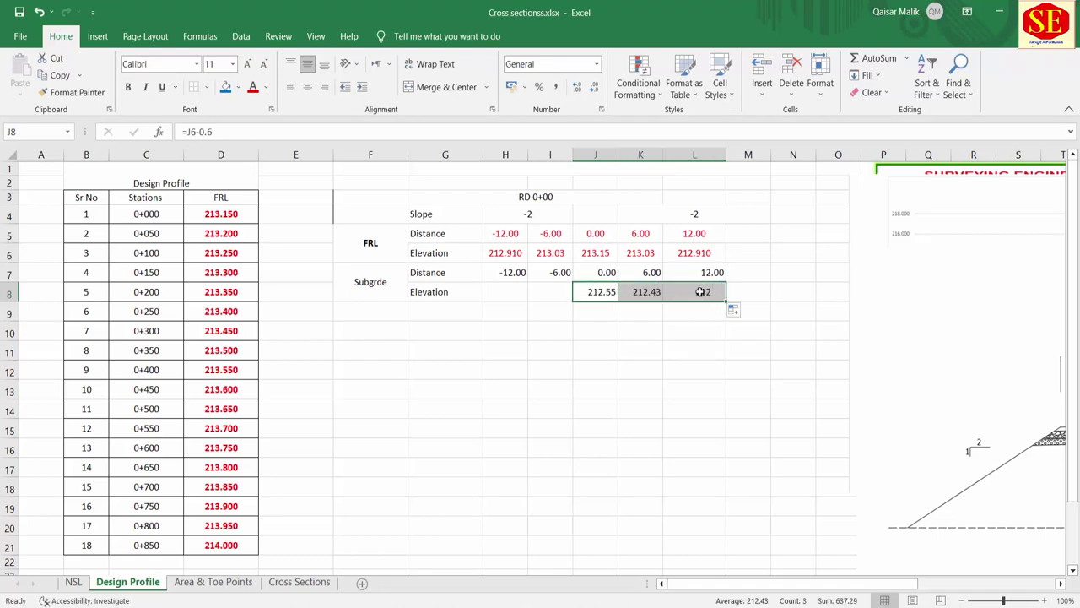
{"action": "double_click", "coordinate": [703, 292]}
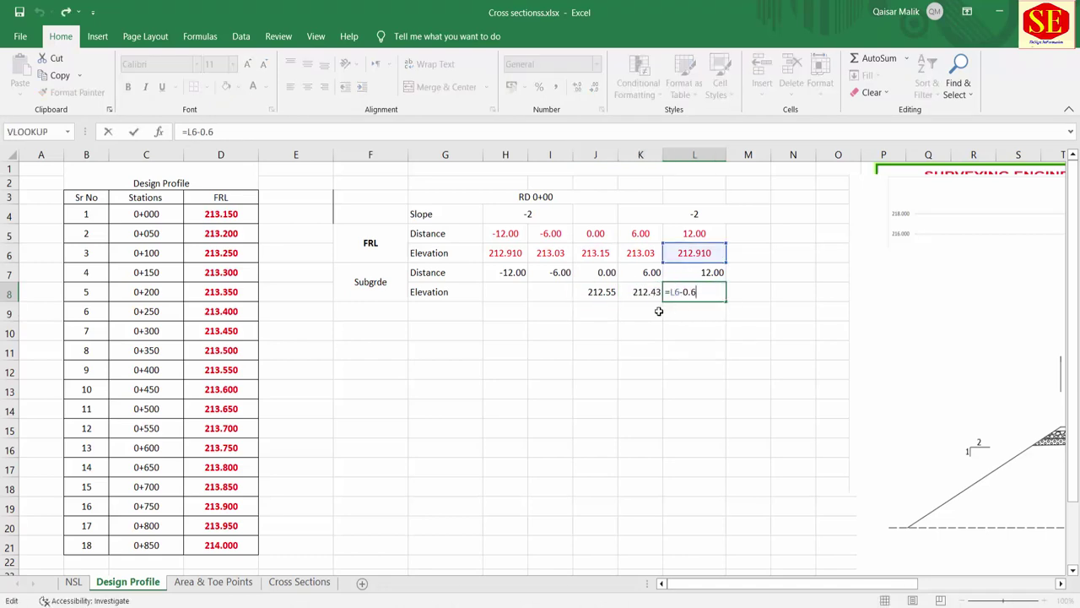
{"action": "key", "text": "Escape"}
{"action": "left_click", "coordinate": [555, 290]}
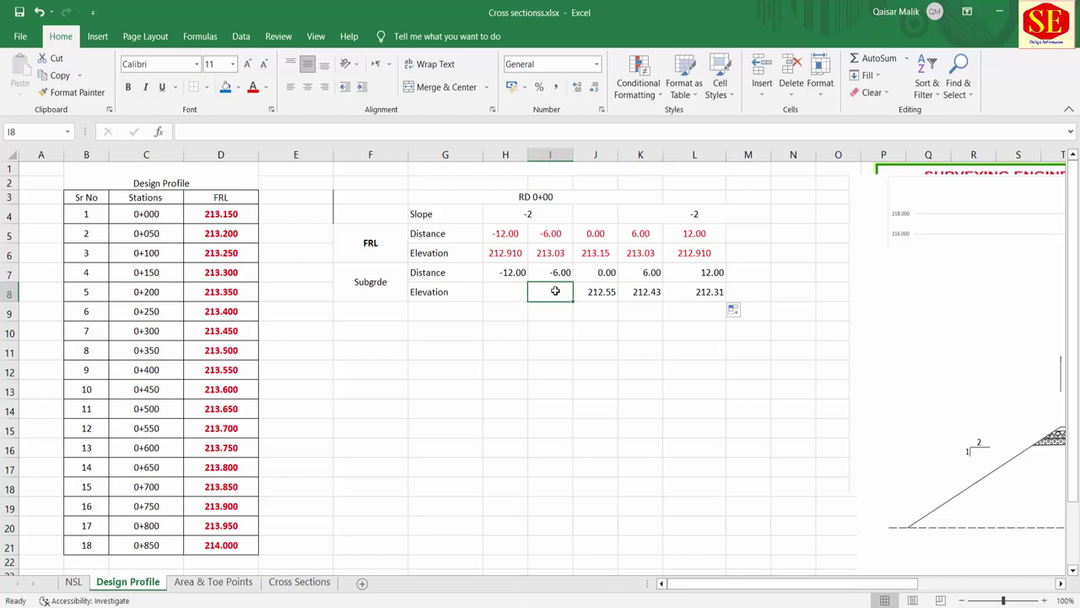
{"action": "left_click", "coordinate": [601, 294]}
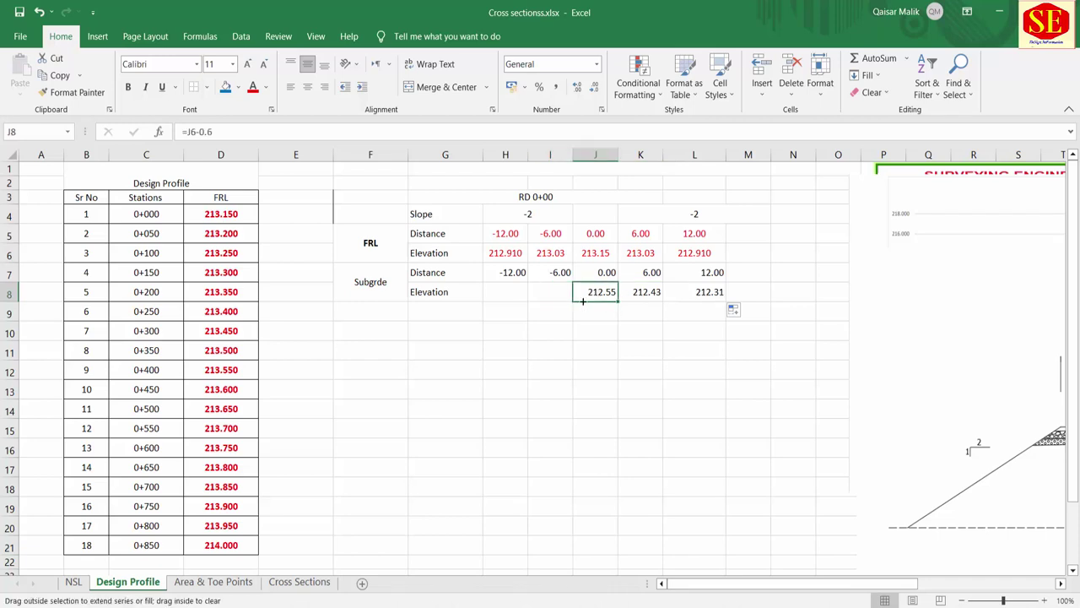
{"action": "left_click_drag", "start_coordinate": [617, 301], "coordinate": [492, 304]}
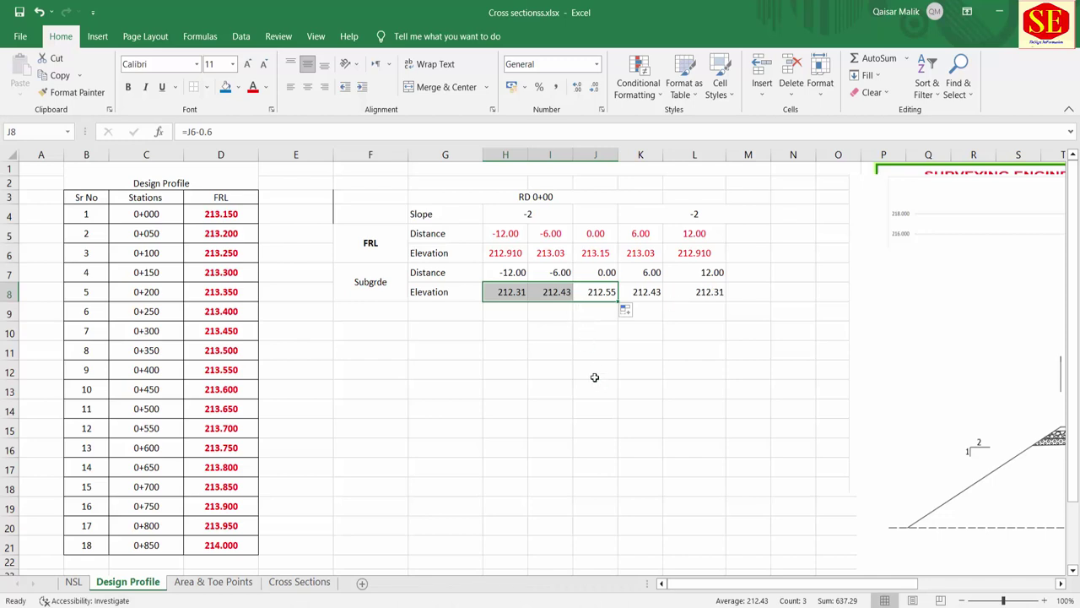
{"action": "left_click", "coordinate": [594, 377]}
Copy the FRL label formatting onto the Subgrde label with Format Painter.
{"action": "left_click", "coordinate": [374, 251]}
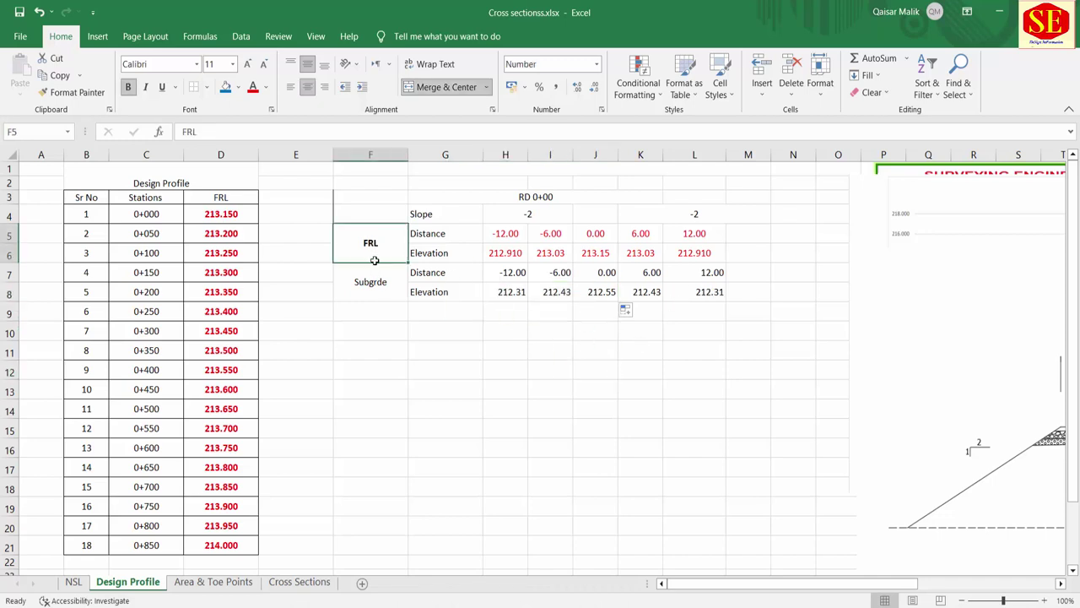
{"action": "left_click", "coordinate": [378, 285]}
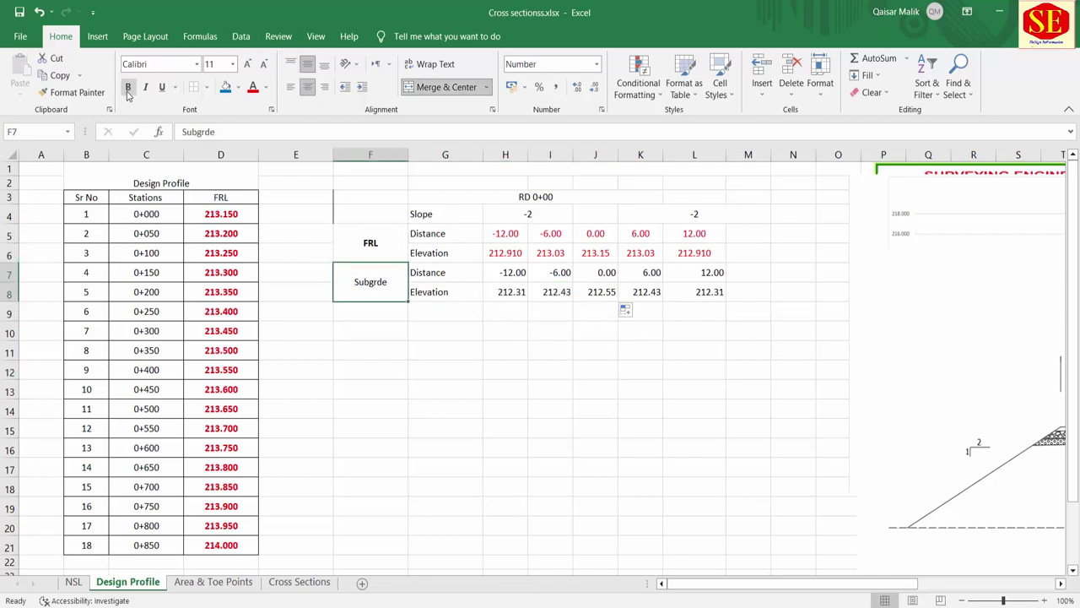
{"action": "left_click", "coordinate": [611, 329]}
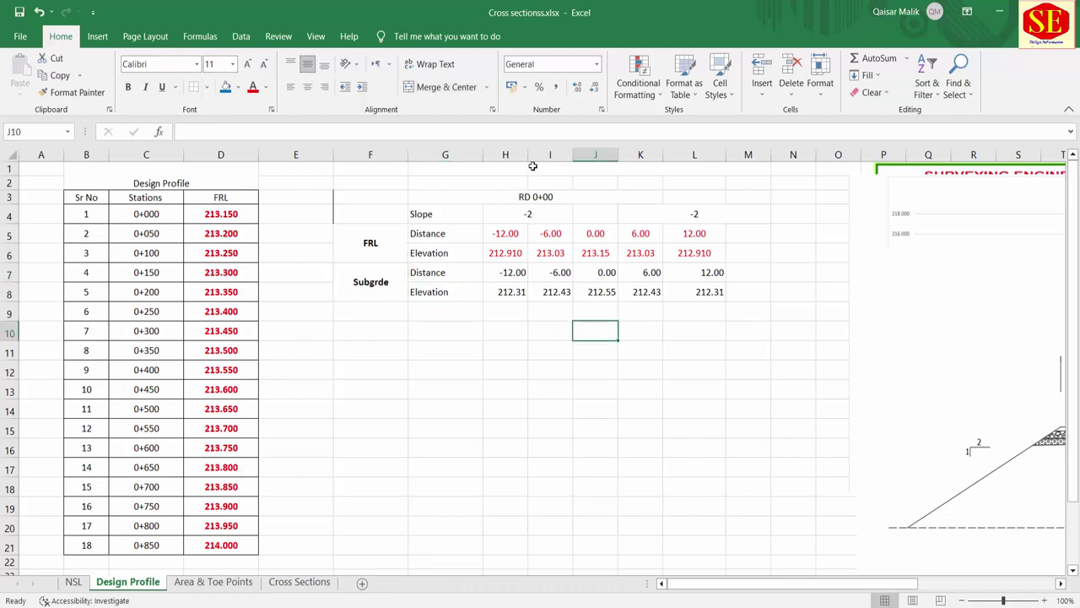
Insert an empty column at H.
{"action": "left_click", "coordinate": [506, 156]}
{"action": "right_click", "coordinate": [510, 159]}
{"action": "left_click", "coordinate": [557, 292]}
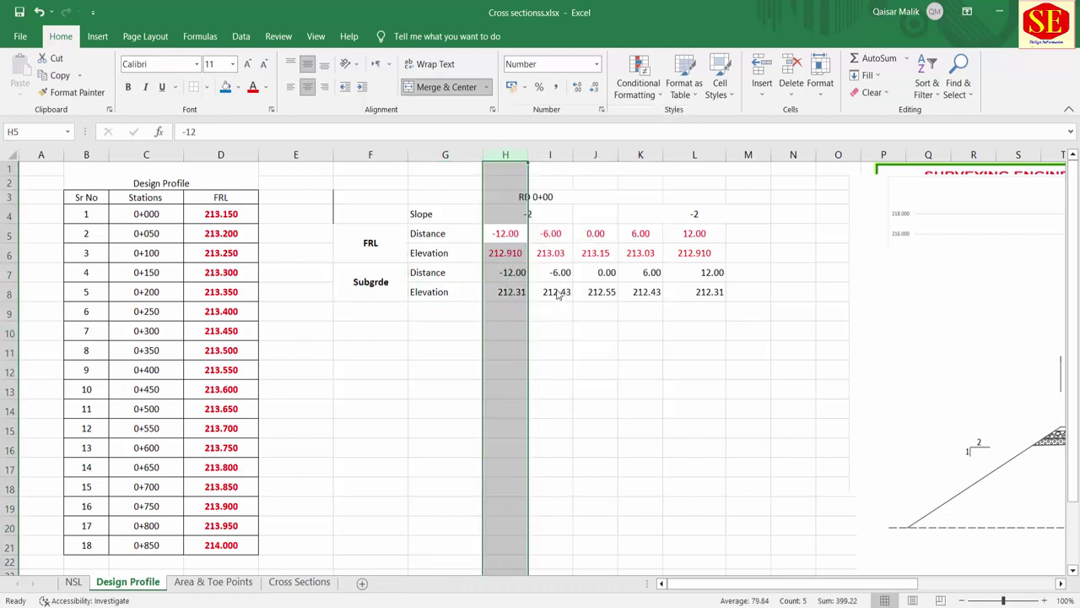
{"action": "left_click", "coordinate": [591, 346]}
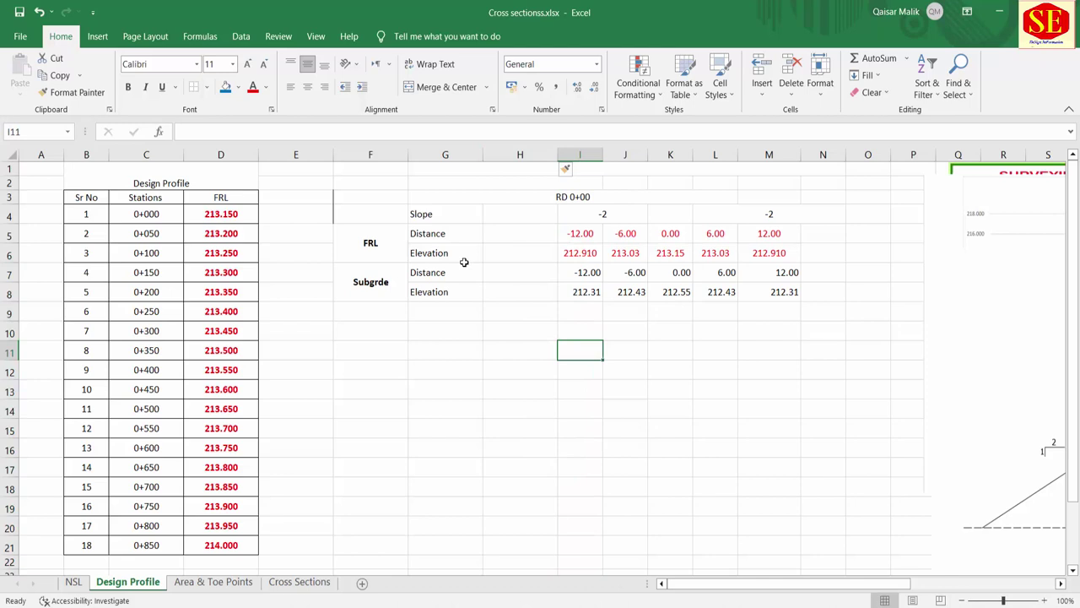
{"action": "left_click", "coordinate": [522, 274]}
{"action": "left_click", "coordinate": [530, 292]}
{"action": "left_click", "coordinate": [526, 268]}
{"action": "left_click", "coordinate": [526, 234]}
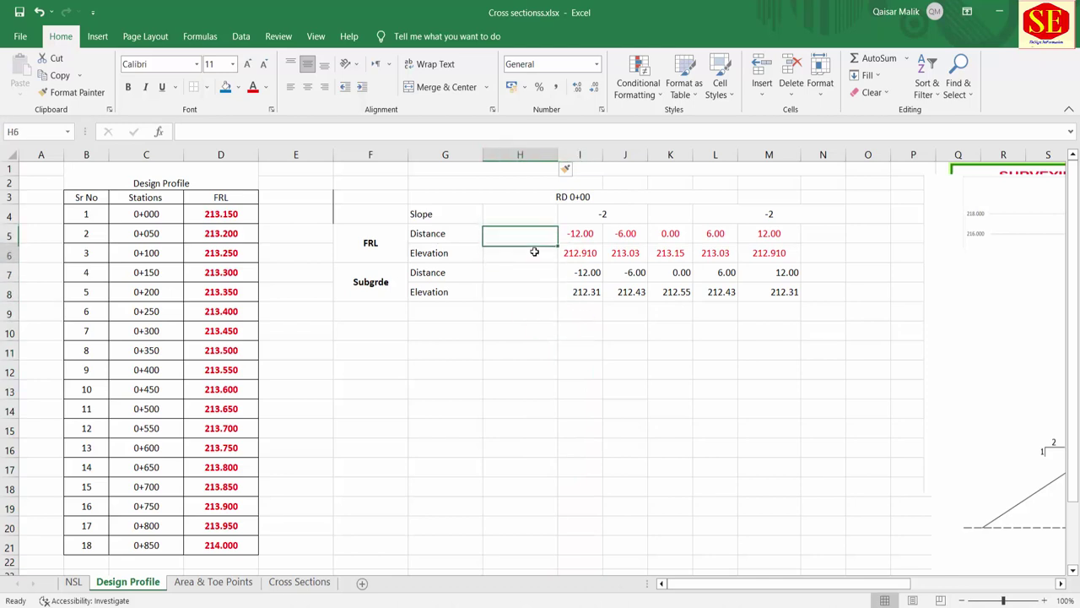
{"action": "left_click", "coordinate": [539, 290]}
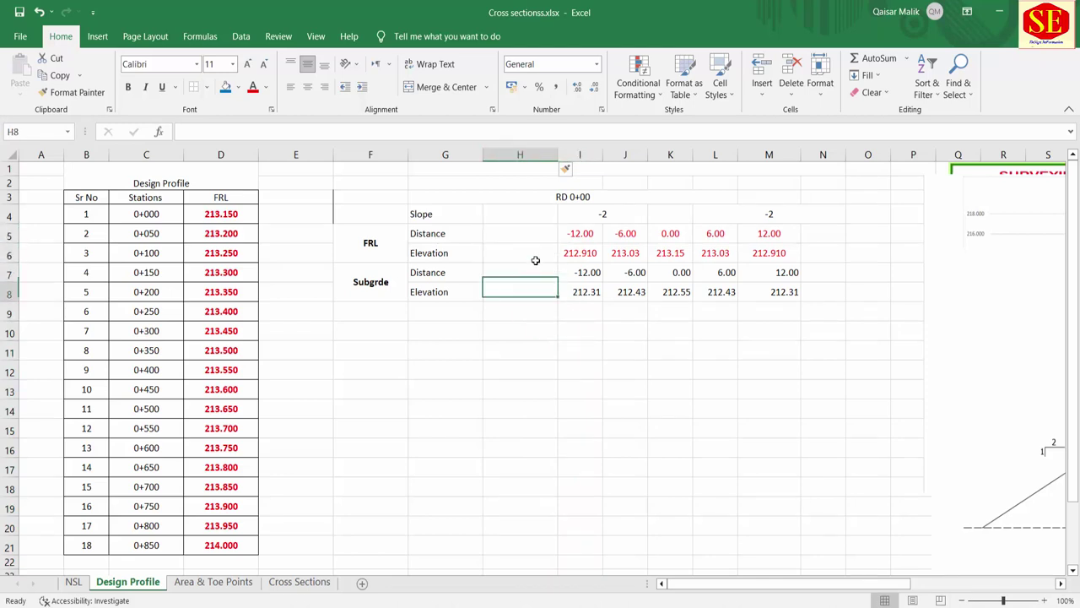
{"action": "left_click", "coordinate": [533, 236]}
{"action": "left_click", "coordinate": [537, 272]}
{"action": "left_click", "coordinate": [535, 289]}
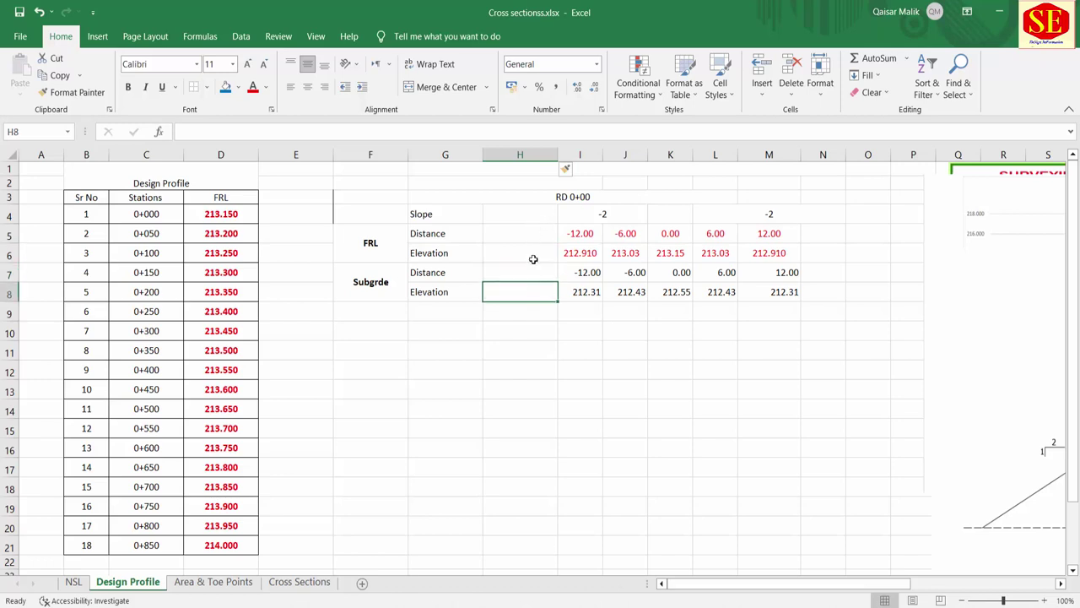
Select the table F3:N8 and try outline border styles in Format Cells.
{"action": "left_click", "coordinate": [816, 156]}
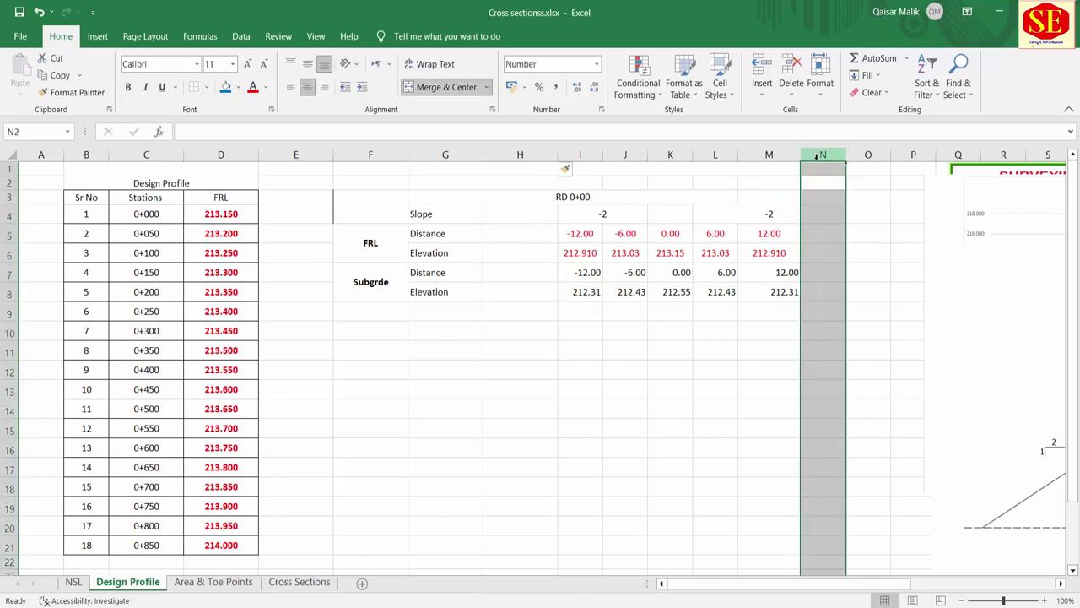
{"action": "left_click", "coordinate": [871, 268]}
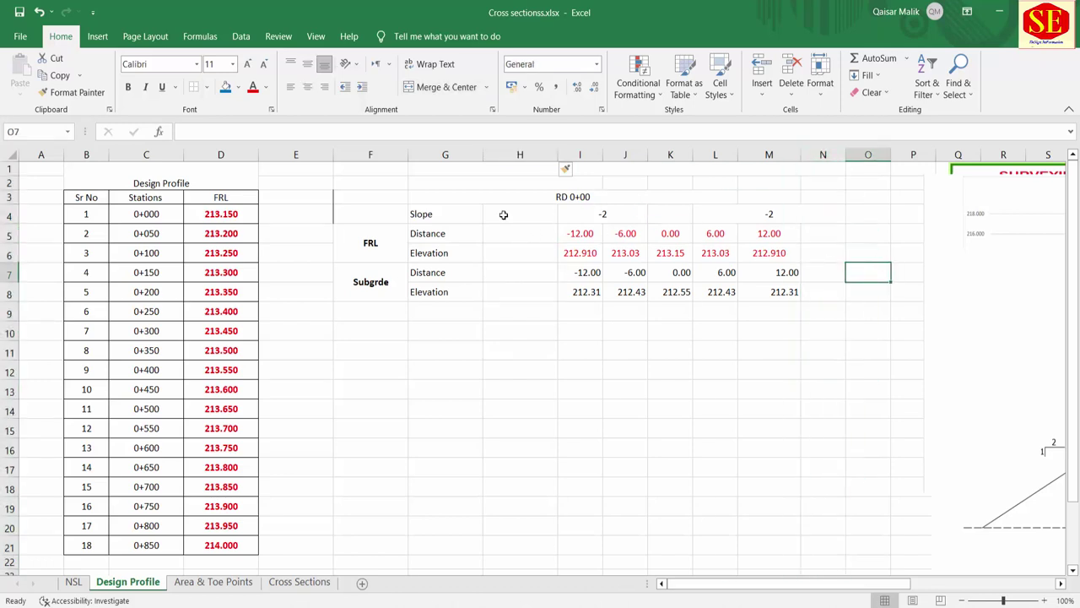
{"action": "left_click_drag", "start_coordinate": [358, 199], "coordinate": [775, 306]}
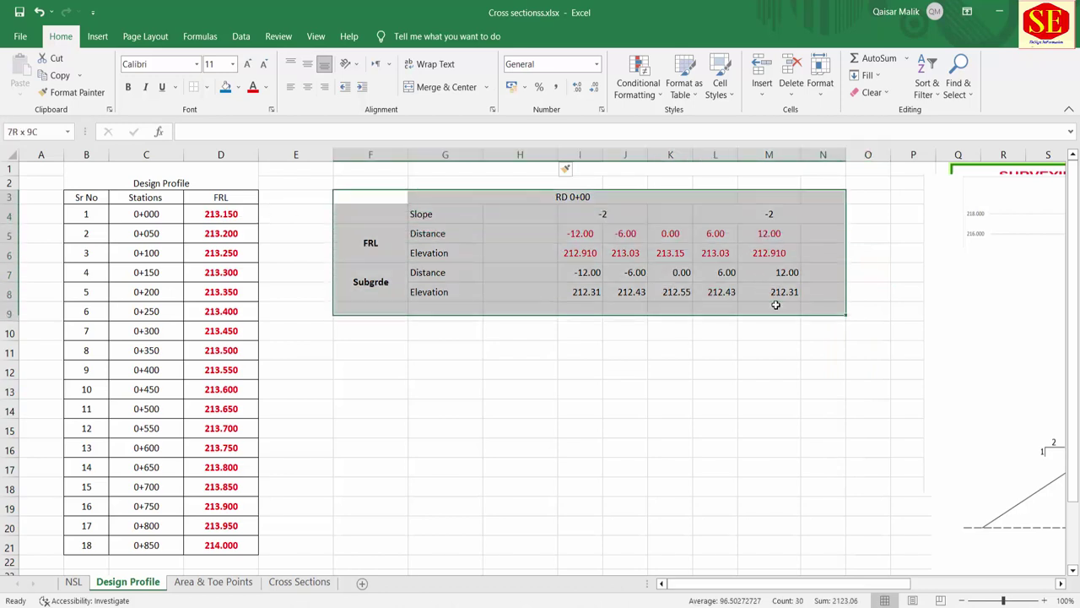
{"action": "left_click_drag", "start_coordinate": [784, 300], "coordinate": [784, 292]}
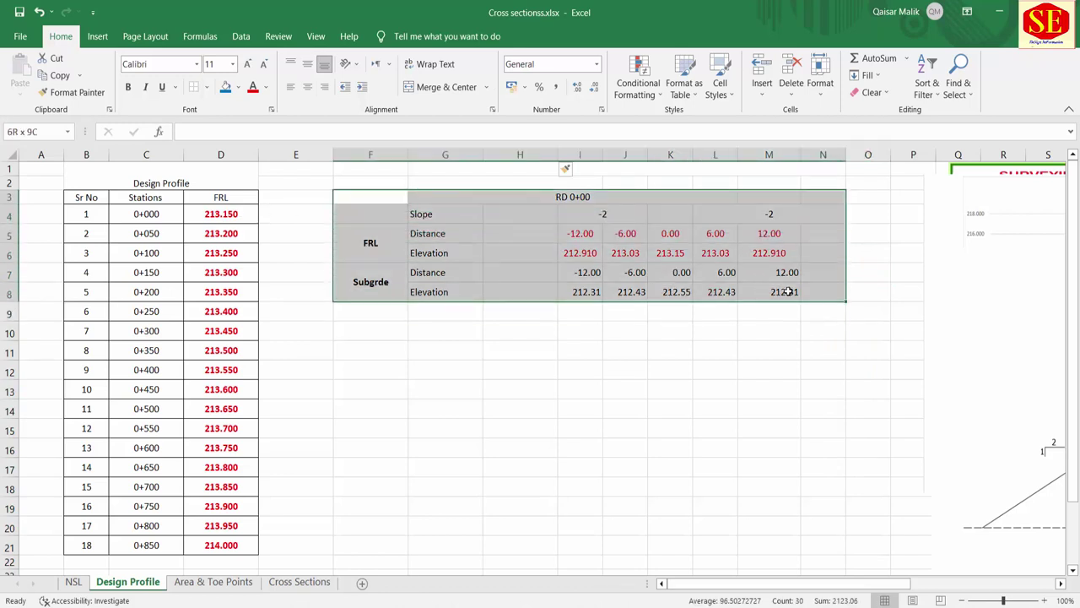
{"action": "right_click", "coordinate": [561, 243]}
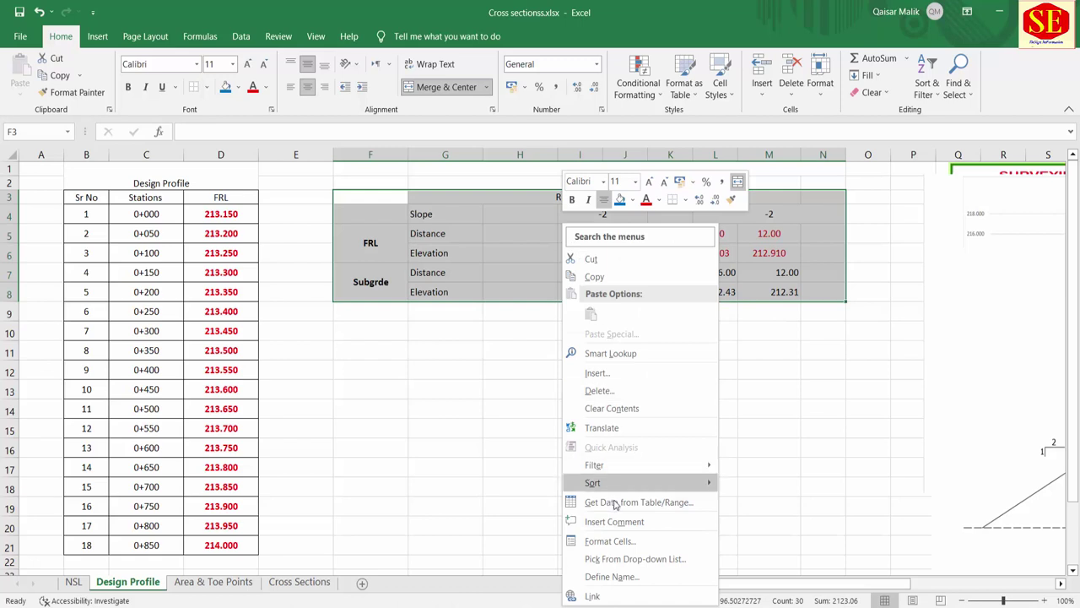
{"action": "left_click", "coordinate": [628, 543]}
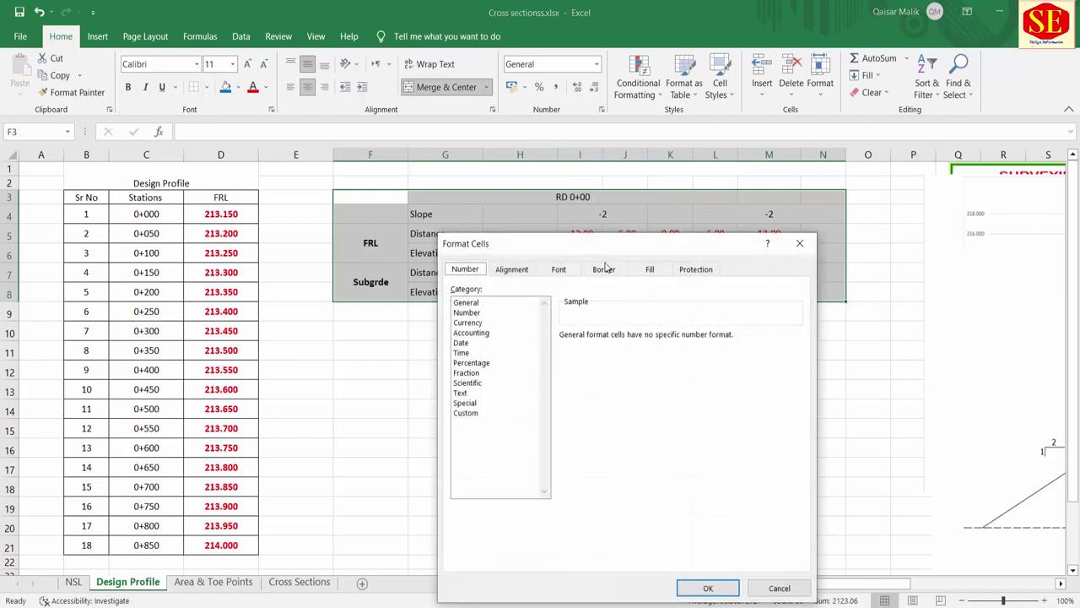
{"action": "left_click", "coordinate": [604, 268]}
{"action": "left_click", "coordinate": [524, 372]}
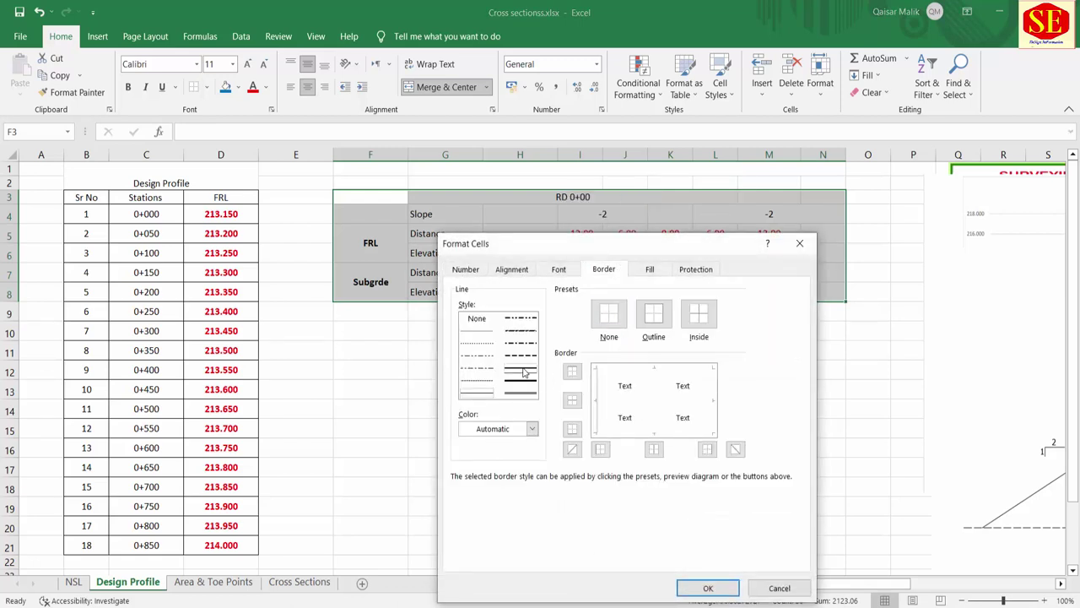
{"action": "left_click", "coordinate": [653, 314]}
{"action": "left_click", "coordinate": [486, 393]}
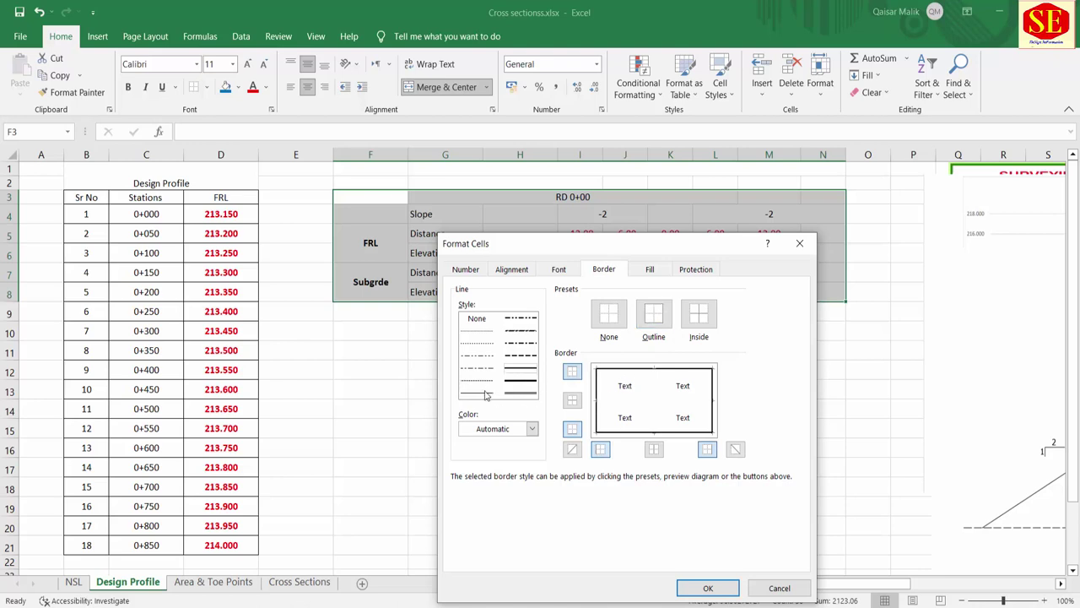
{"action": "left_click", "coordinate": [486, 393]}
{"action": "left_click", "coordinate": [659, 317]}
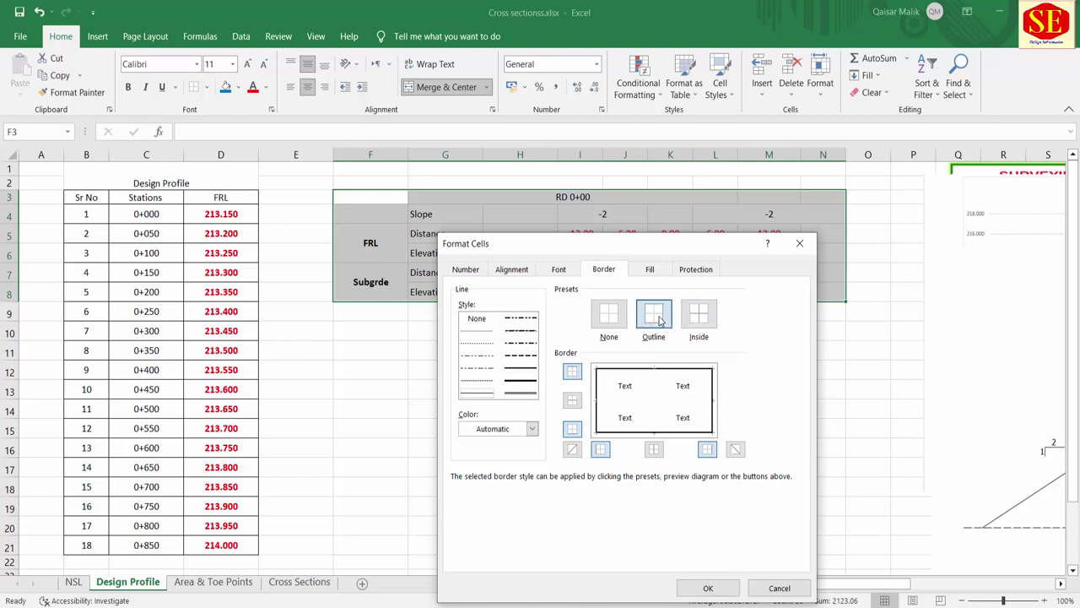
Give the table a thick outline and thin inside borders, and apply them.
{"action": "left_click", "coordinate": [521, 370]}
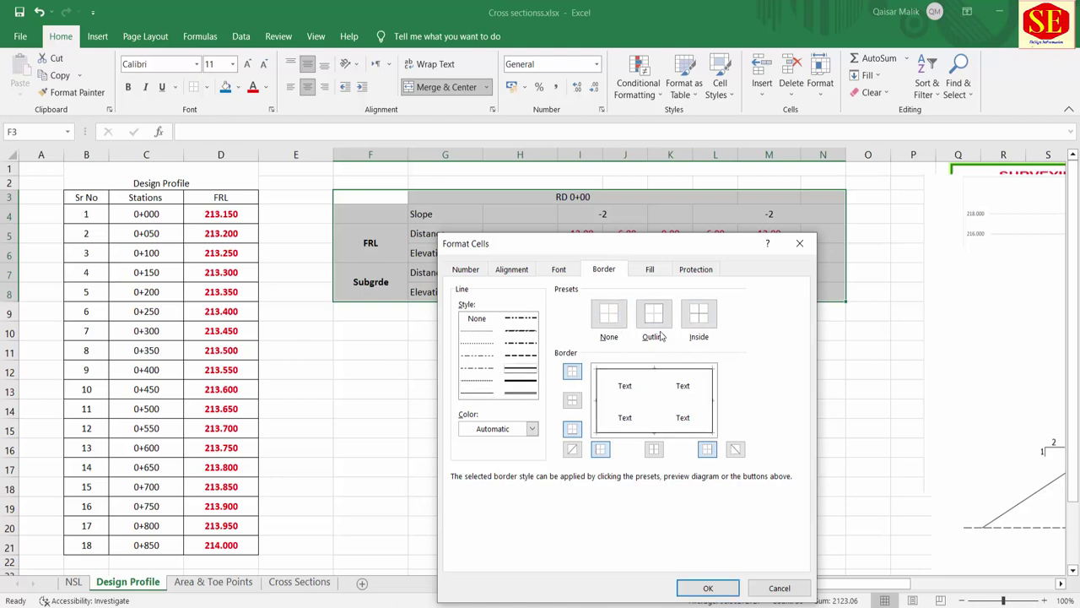
{"action": "left_click", "coordinate": [654, 315]}
{"action": "left_click", "coordinate": [489, 395]}
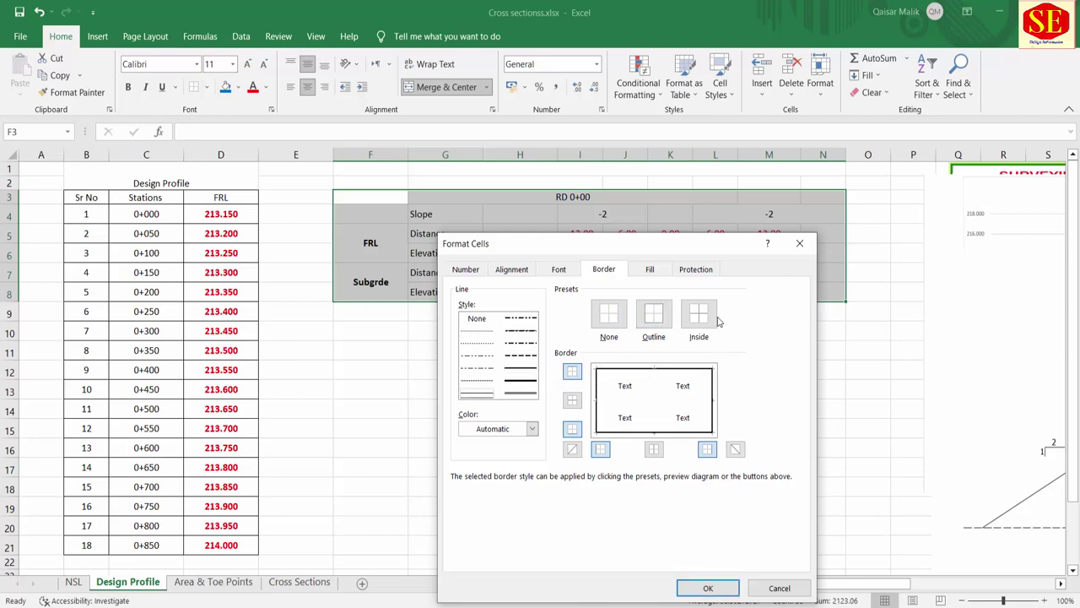
{"action": "left_click", "coordinate": [709, 318]}
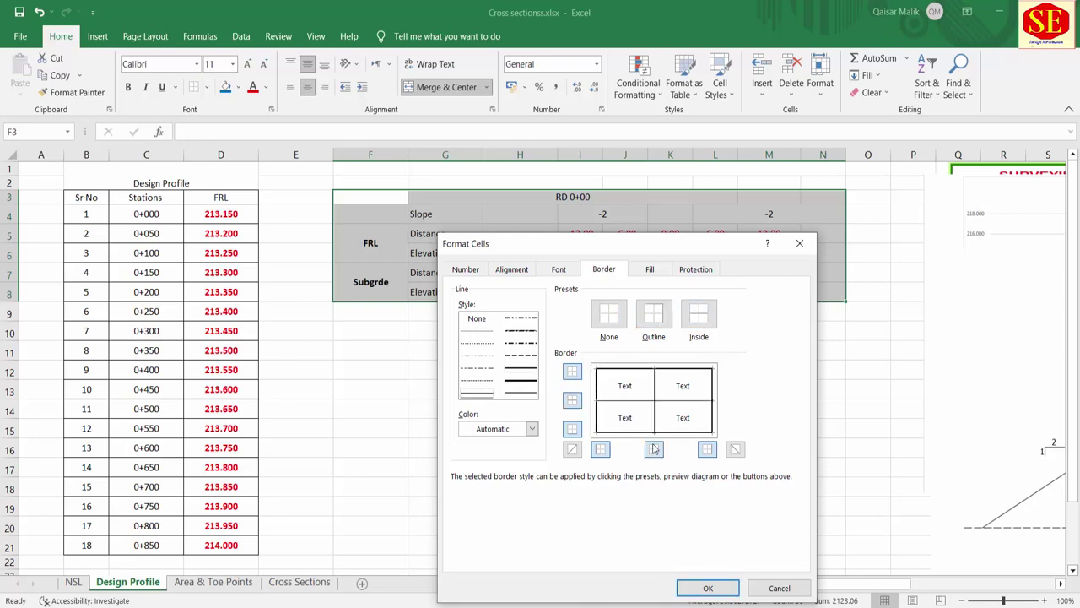
{"action": "left_click", "coordinate": [707, 587]}
Make the Slope-to-Elevation row labels bold and centred.
{"action": "left_click", "coordinate": [549, 336]}
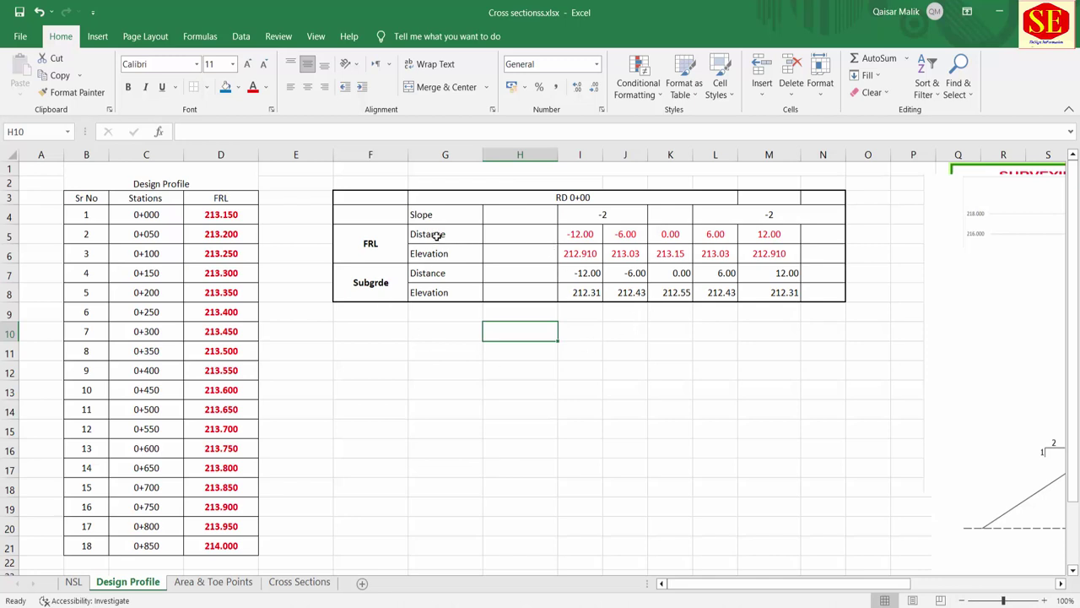
{"action": "left_click_drag", "start_coordinate": [443, 217], "coordinate": [446, 287]}
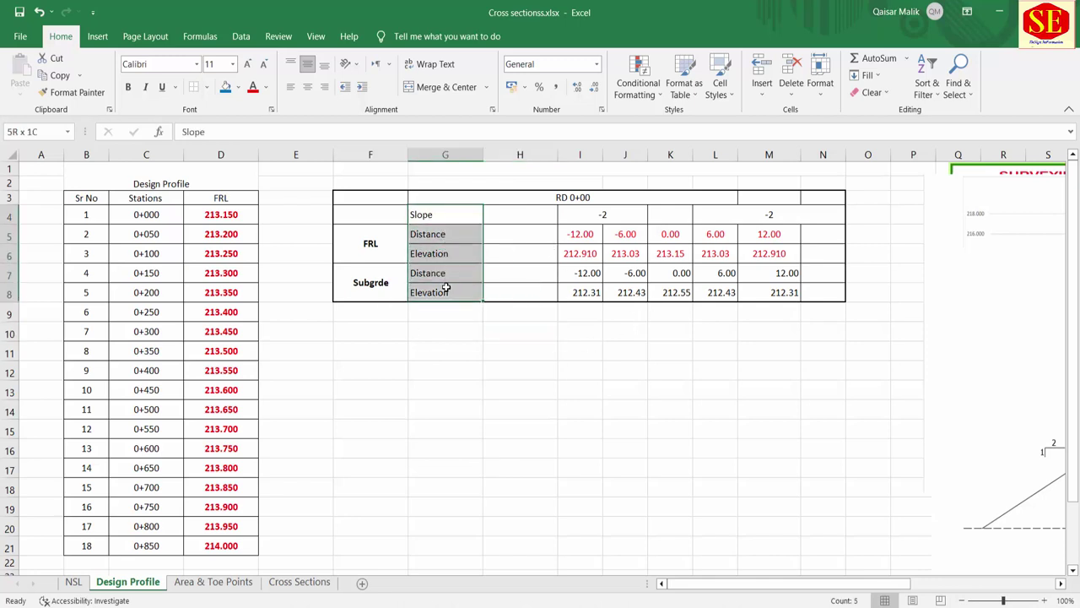
{"action": "left_click", "coordinate": [127, 87]}
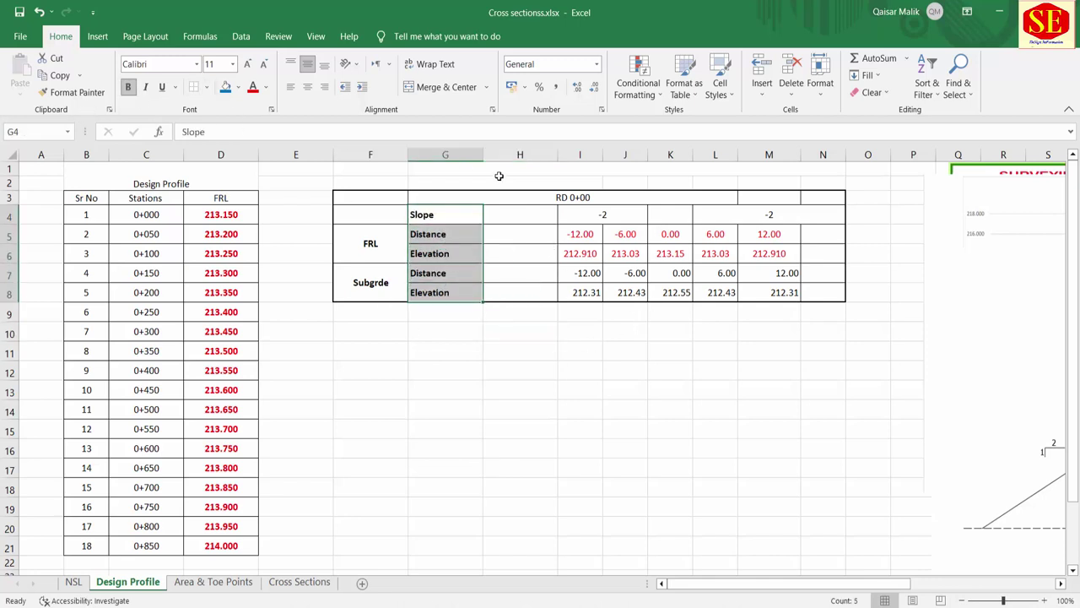
{"action": "left_click", "coordinate": [309, 91]}
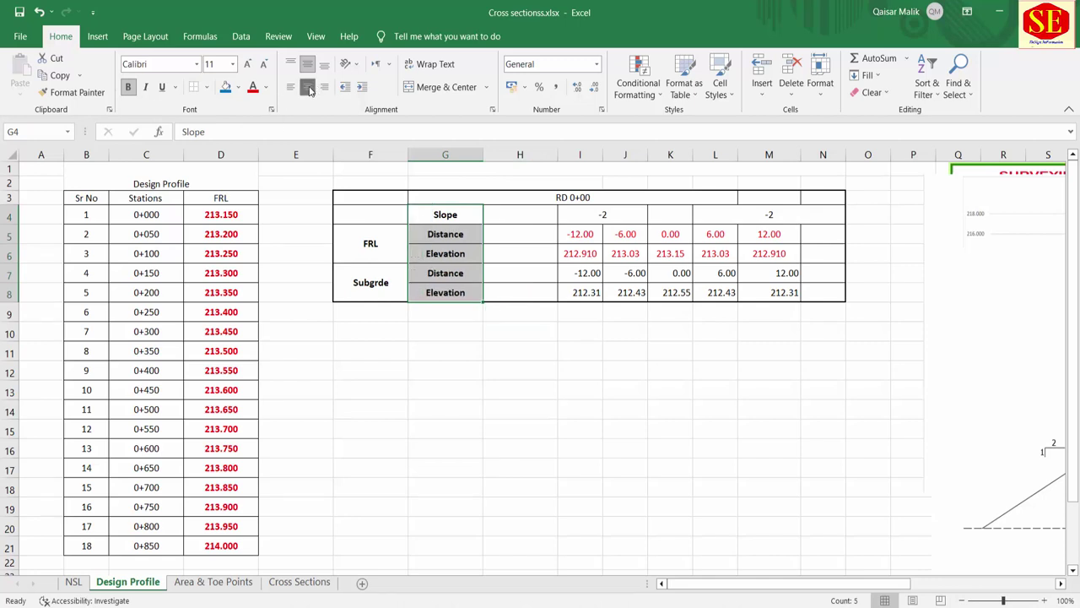
{"action": "left_click", "coordinate": [524, 351]}
Review the table cells and drag the cross-section drawing back beside the table.
{"action": "left_click", "coordinate": [381, 246]}
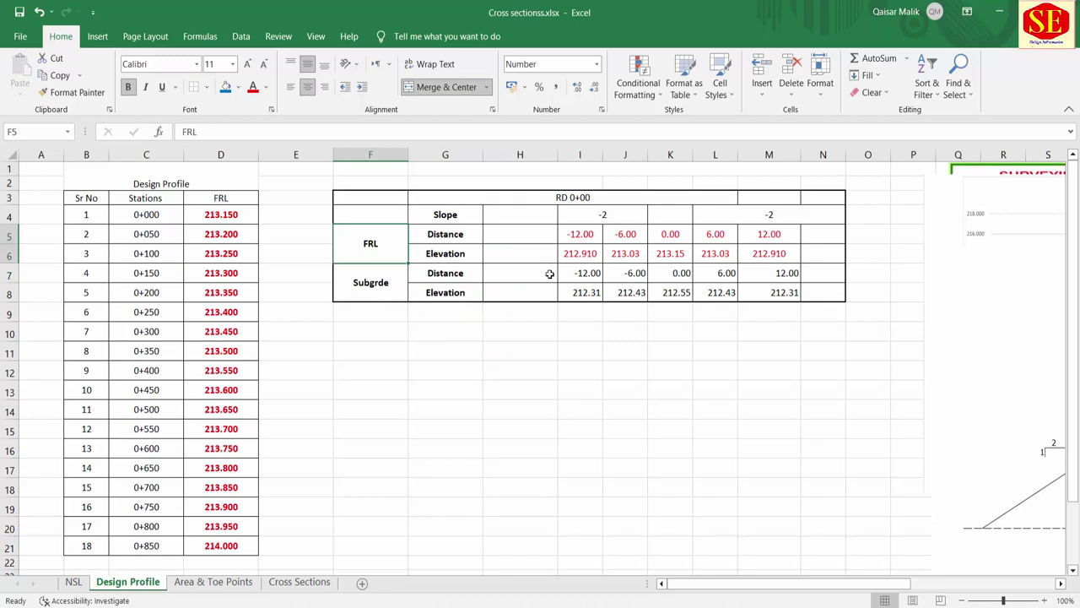
{"action": "left_click", "coordinate": [230, 214]}
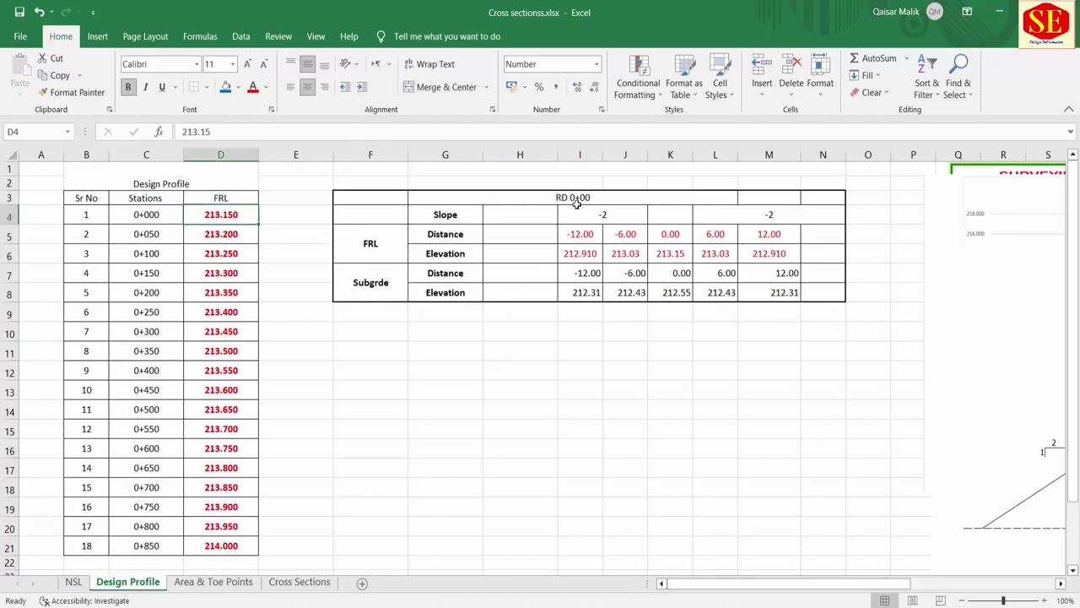
{"action": "left_click", "coordinate": [576, 199]}
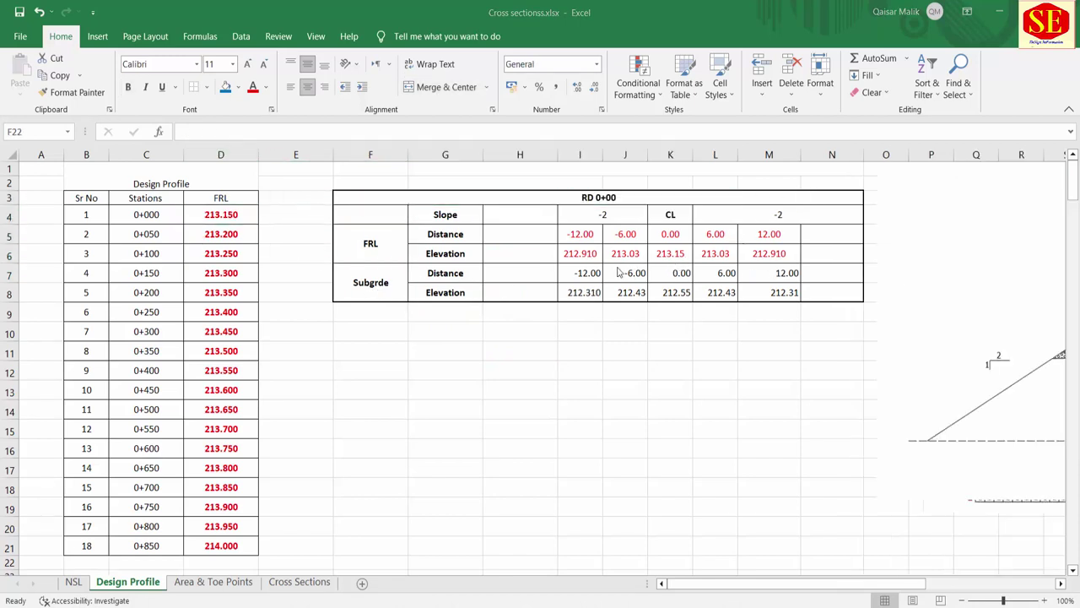
{"action": "left_click", "coordinate": [578, 273]}
{"action": "left_click_drag", "start_coordinate": [577, 276], "coordinate": [765, 290]}
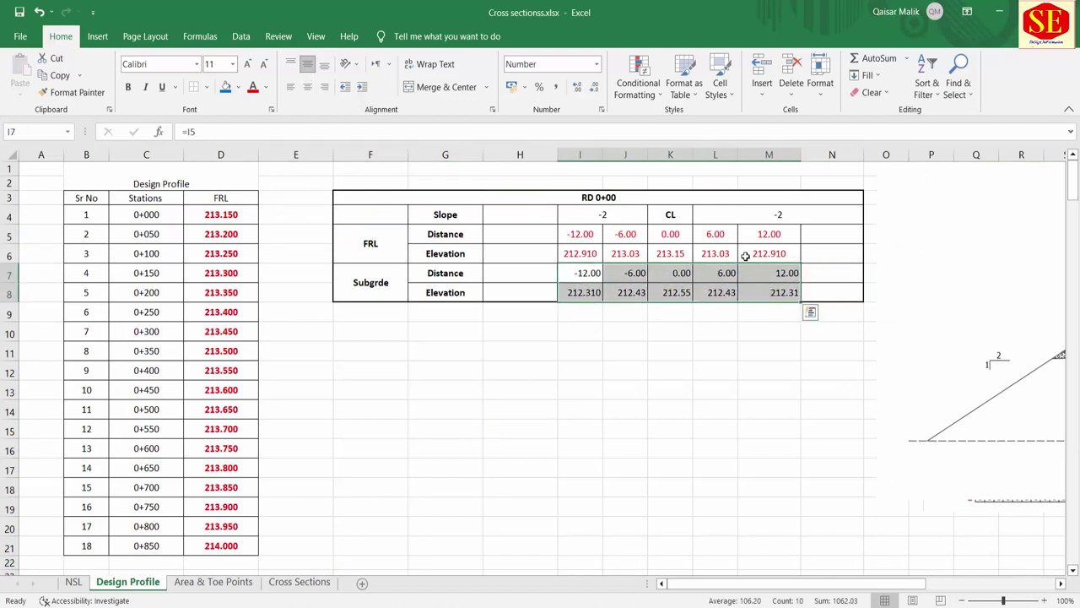
{"action": "left_click", "coordinate": [981, 440]}
{"action": "left_click", "coordinate": [528, 295]}
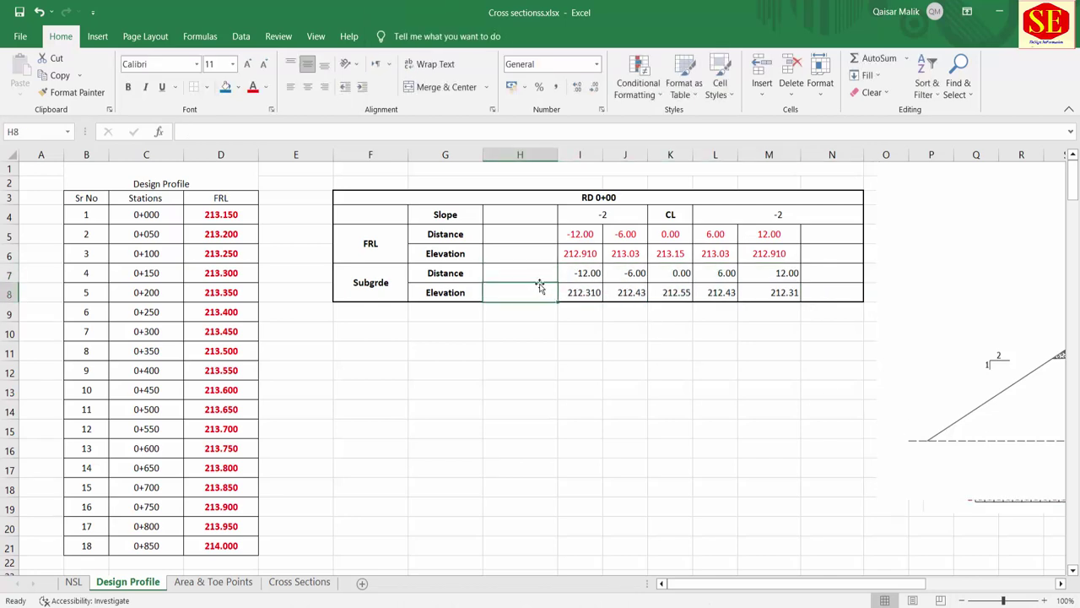
{"action": "left_click", "coordinate": [825, 292]}
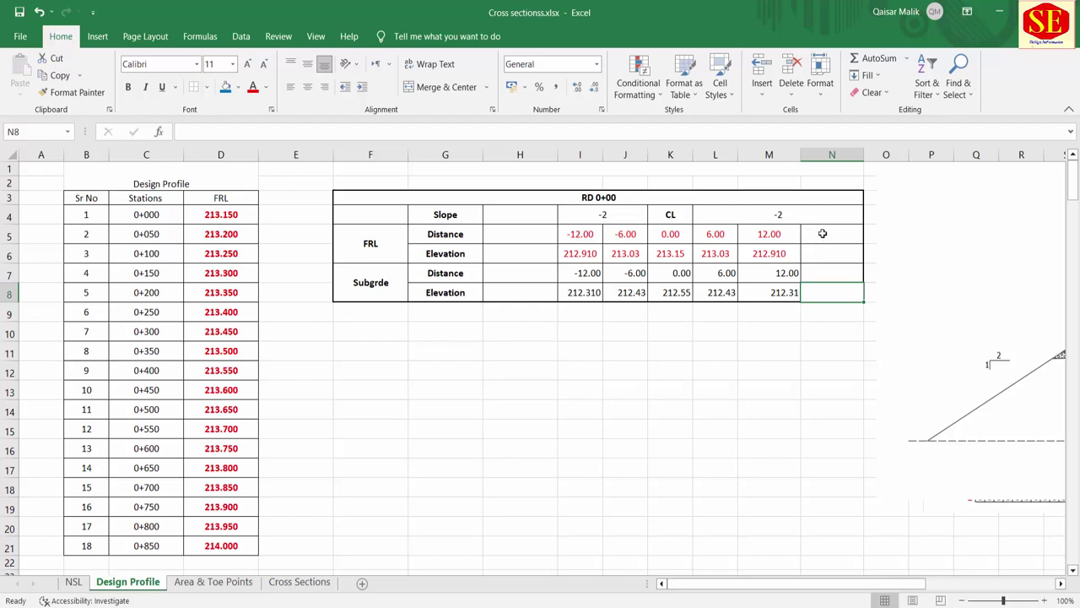
{"action": "left_click", "coordinate": [823, 233]}
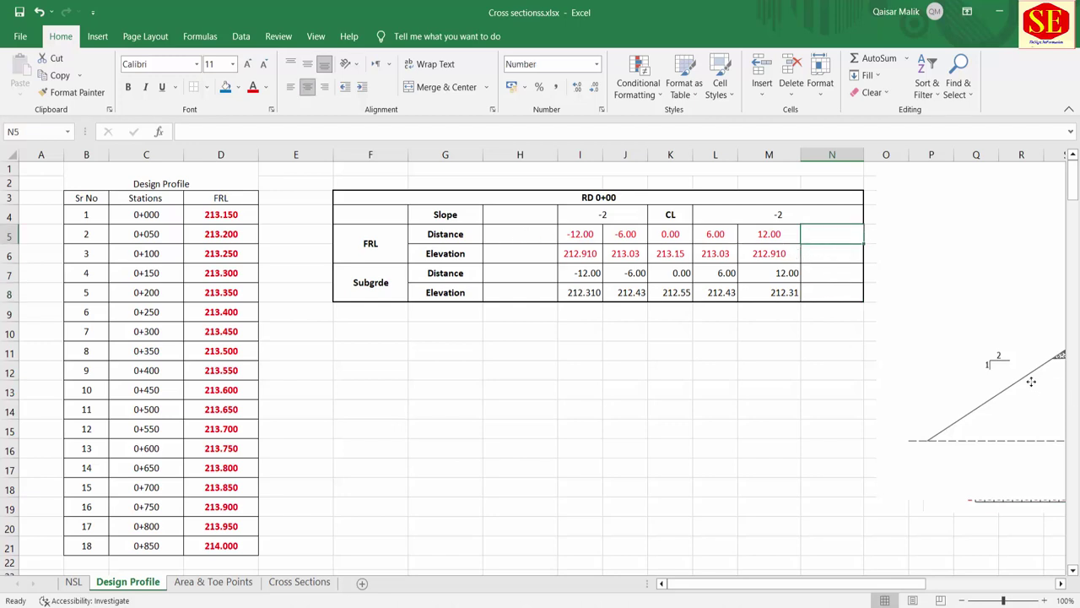
{"action": "left_click_drag", "start_coordinate": [1032, 381], "coordinate": [709, 381]}
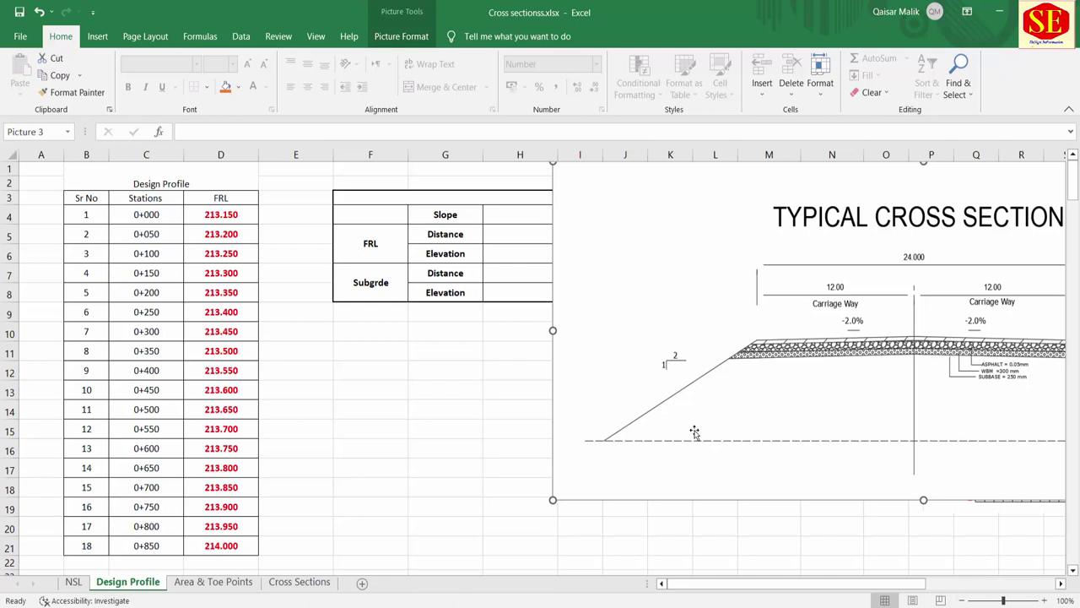
Drag the cross-section drawing down and left, away from the RD 0+00 table.
{"action": "mouse_move", "coordinate": [804, 324]}
{"action": "left_mouse_down"}
{"action": "mouse_move", "coordinate": [790, 344]}
{"action": "mouse_move", "coordinate": [825, 509]}
{"action": "left_mouse_up"}
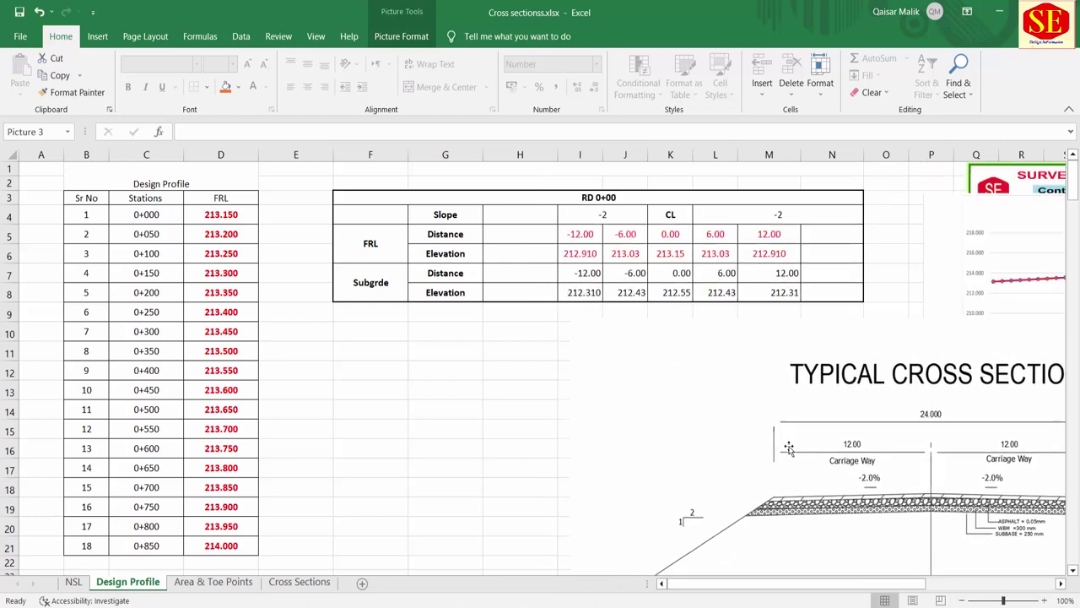
{"action": "left_click", "coordinate": [544, 296]}
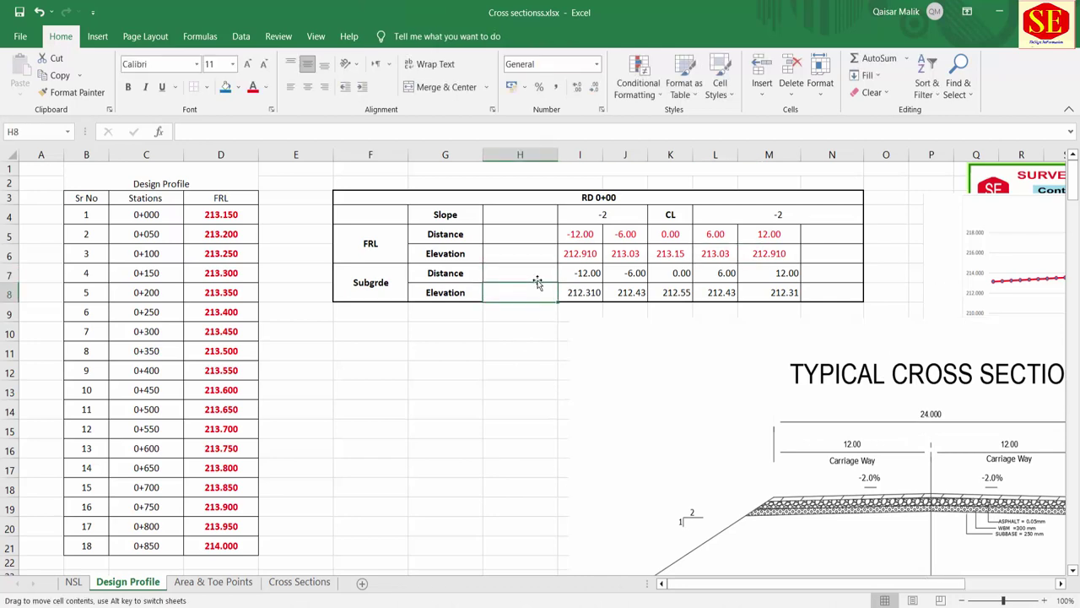
{"action": "left_click", "coordinate": [526, 268]}
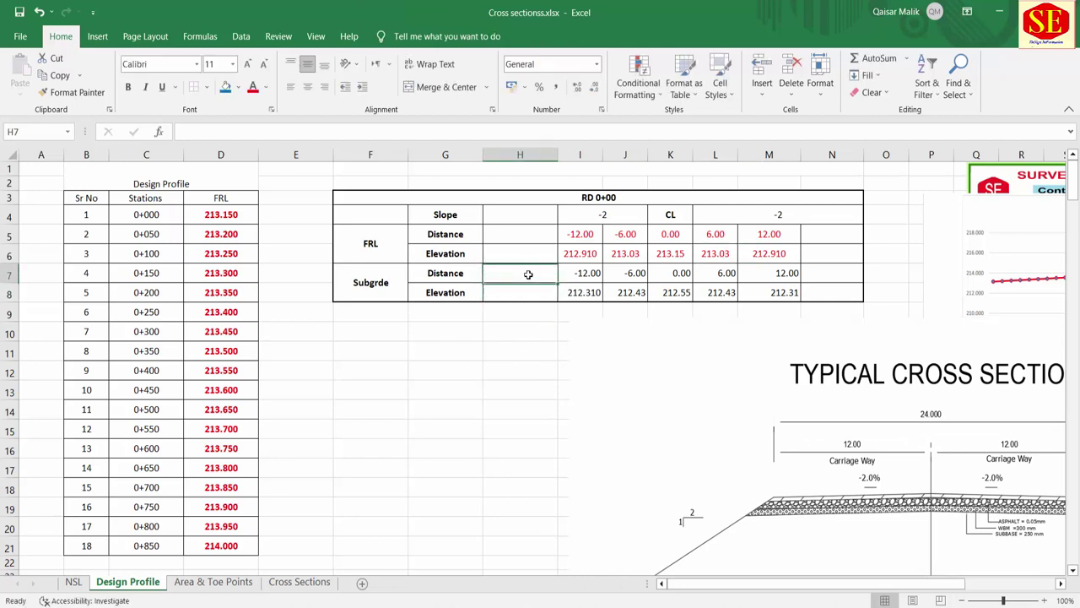
{"action": "mouse_move", "coordinate": [771, 456]}
{"action": "left_mouse_down"}
{"action": "mouse_move", "coordinate": [762, 446]}
{"action": "mouse_move", "coordinate": [545, 452]}
{"action": "left_mouse_up"}
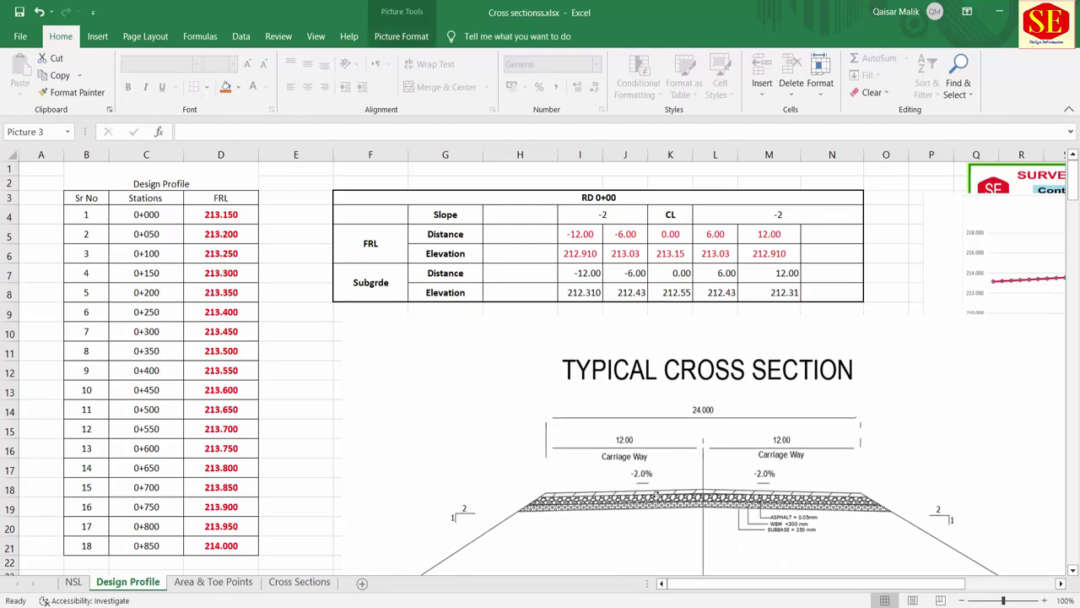
{"action": "left_click_drag", "start_coordinate": [570, 488], "coordinate": [463, 386]}
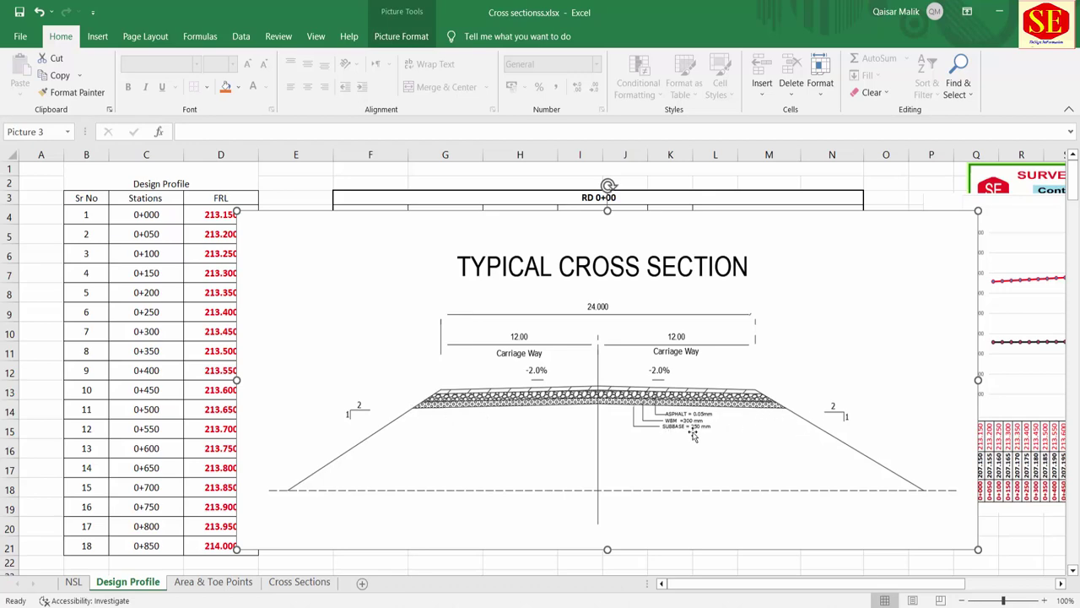
{"action": "left_click_drag", "start_coordinate": [670, 359], "coordinate": [651, 344]}
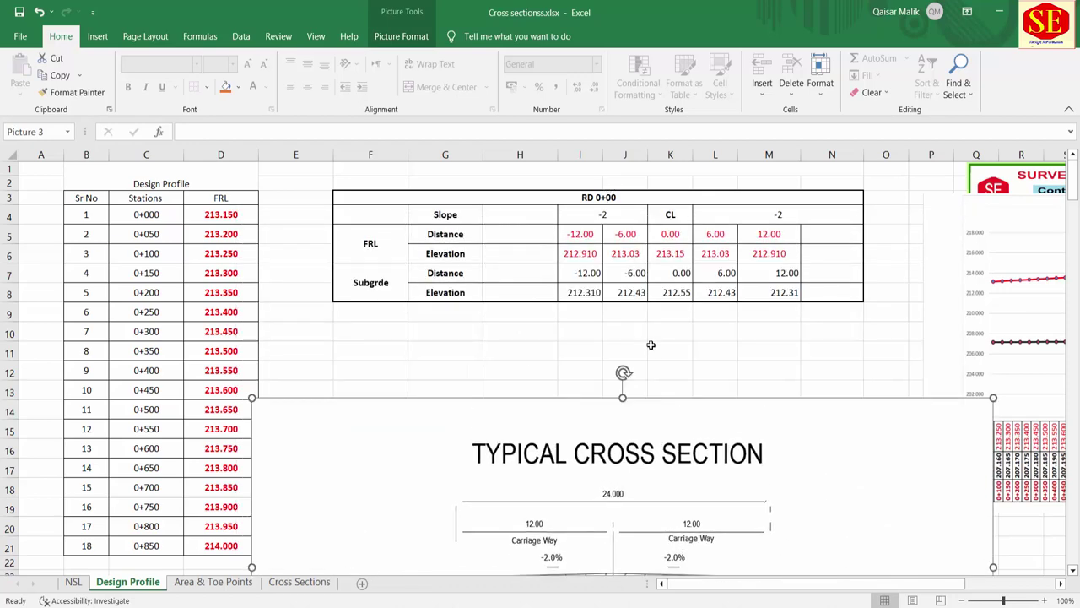
Check K8 holds =K6-0.6 and nudge the drawing below the Subgrade rows.
{"action": "double_click", "coordinate": [675, 293]}
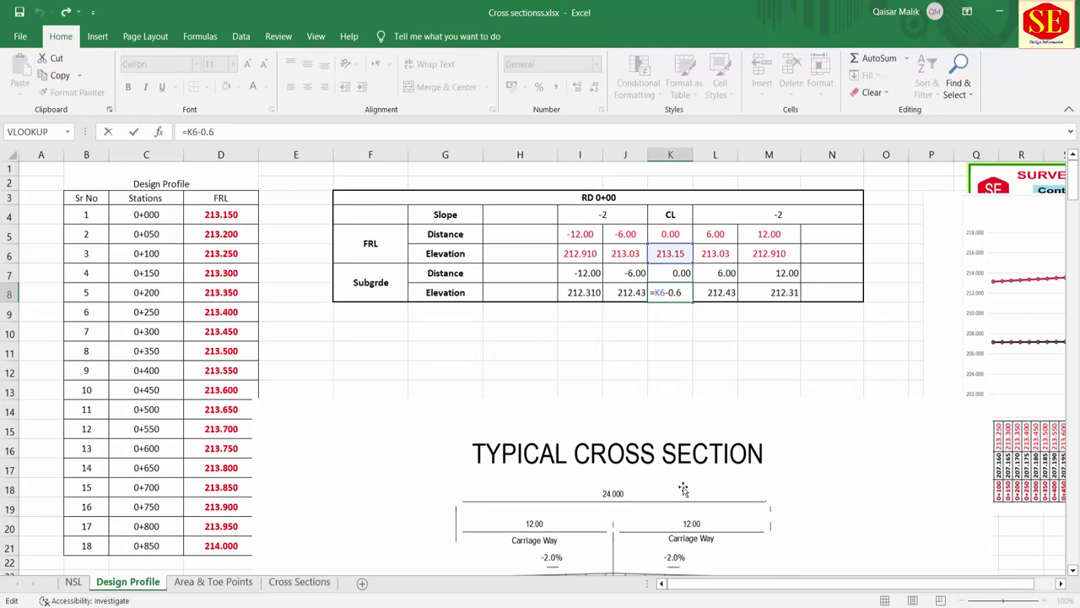
{"action": "key", "text": "Escape"}
{"action": "left_click_drag", "start_coordinate": [679, 495], "coordinate": [697, 358]}
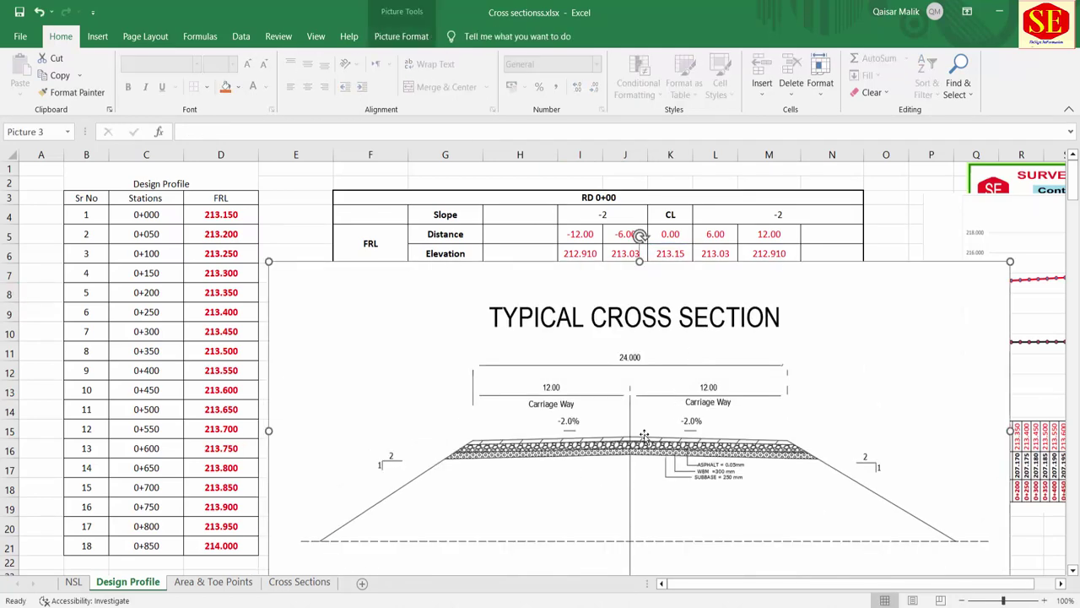
{"action": "key", "text": "Down"}
{"action": "key", "text": "Down"}
{"action": "key", "text": "Down"}
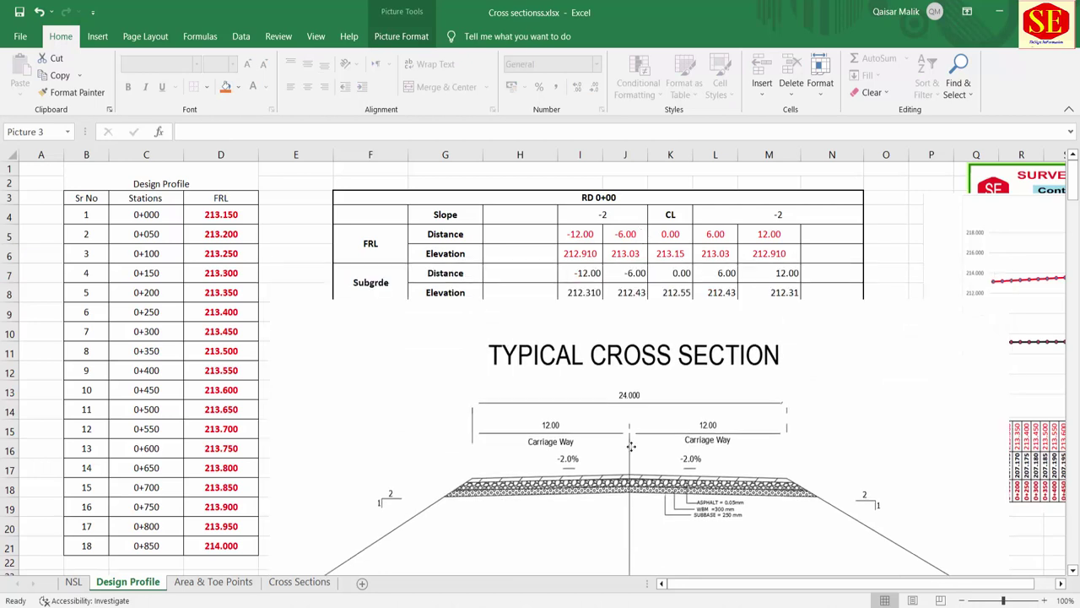
{"action": "left_click", "coordinate": [671, 293]}
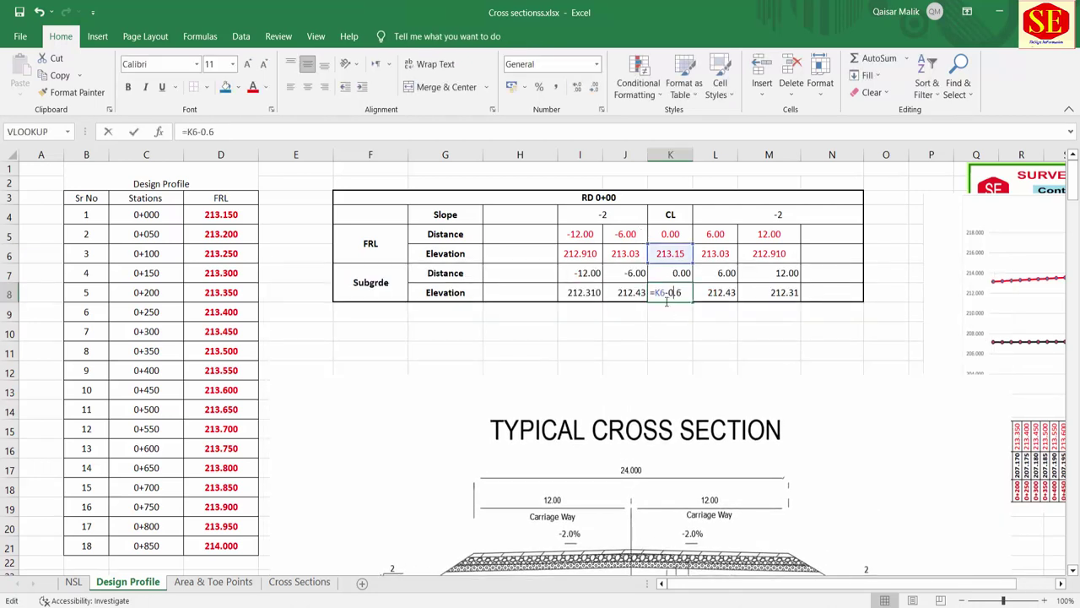
{"action": "left_click", "coordinate": [528, 271]}
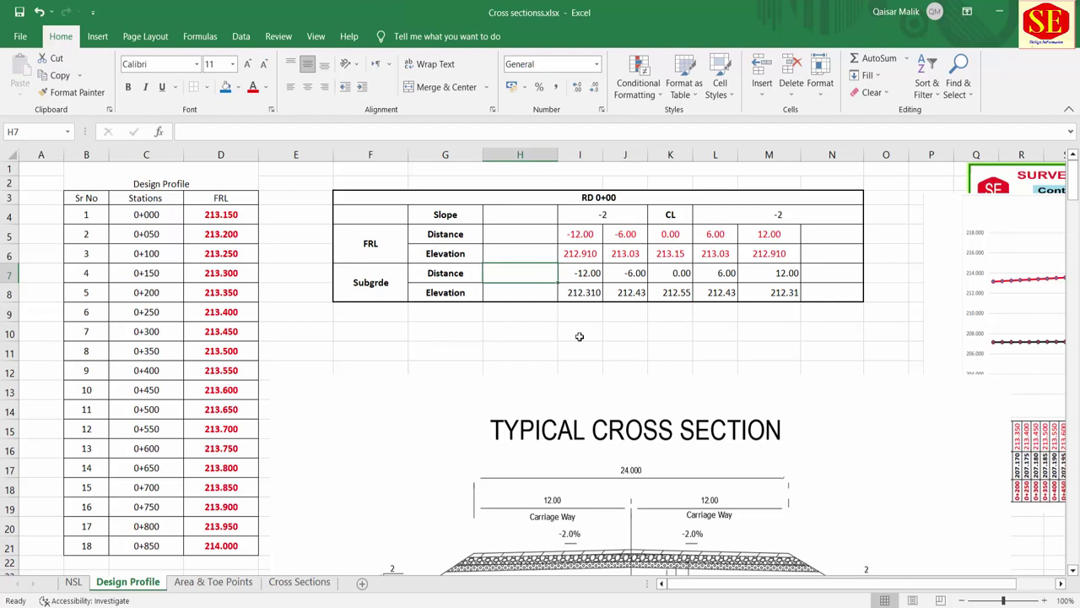
Enter =I7+(0.6*-2) in H7 for a left subgrade distance of -13.2.
{"action": "type", "text": "="}
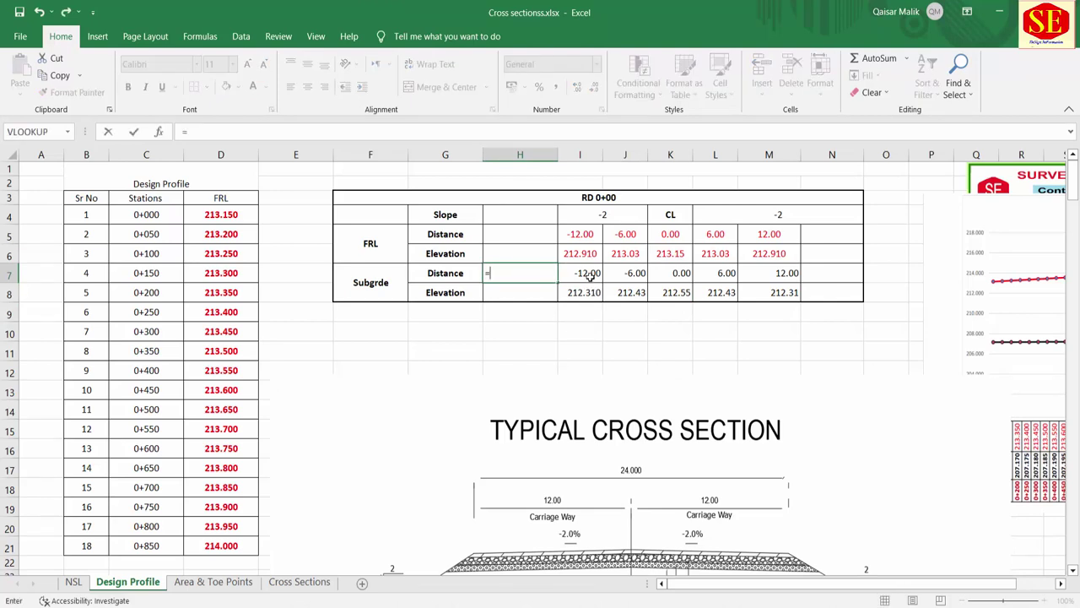
{"action": "left_click", "coordinate": [588, 272]}
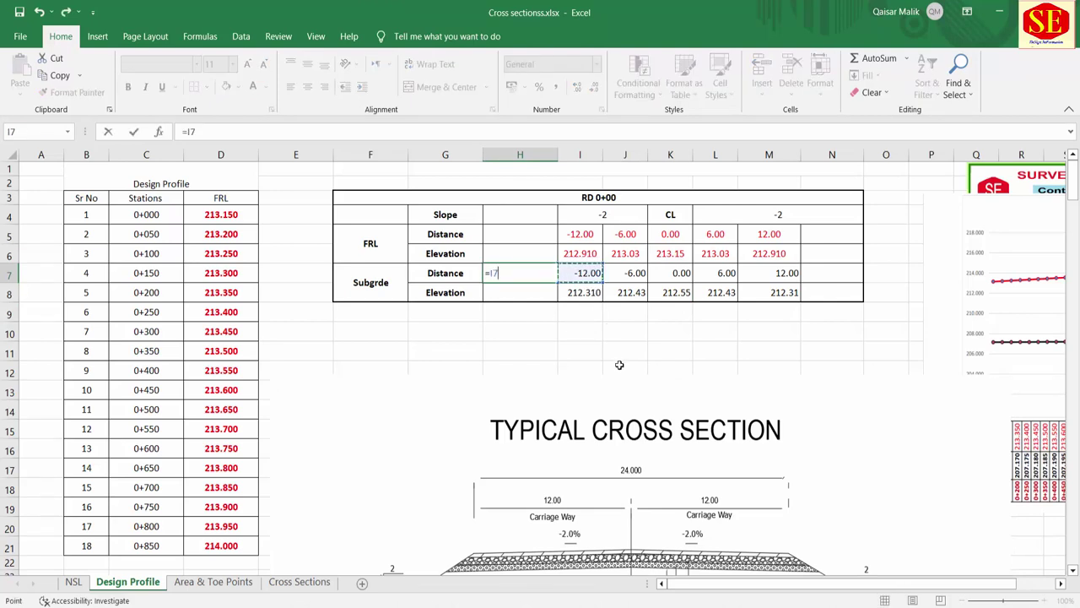
{"action": "type", "text": "+(.6"}
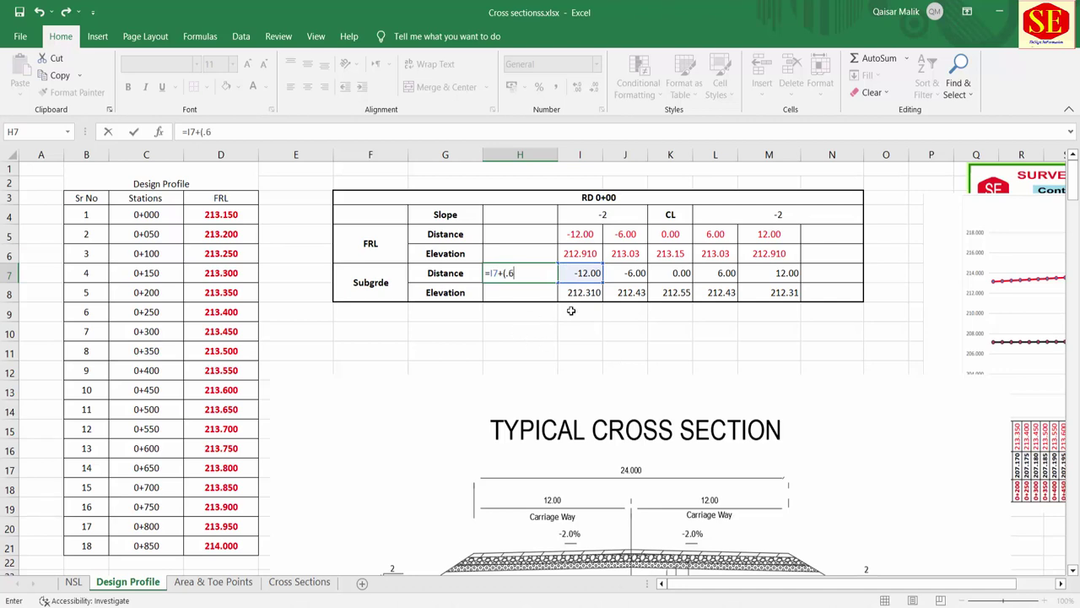
{"action": "scroll", "coordinate": [571, 310], "scroll_direction": "down", "scroll_amount": 1}
{"action": "key", "text": "F2"}
{"action": "key", "text": "Left"}
{"action": "key", "text": "Left"}
{"action": "key", "text": "Left"}
{"action": "type", "text": "0.6*"}
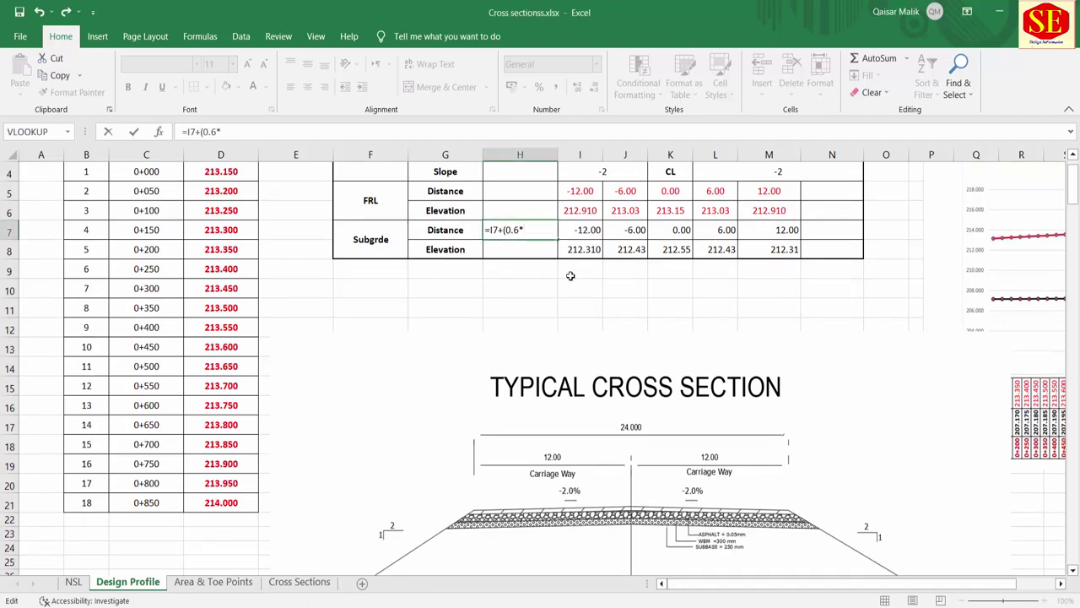
{"action": "type", "text": "-2"}
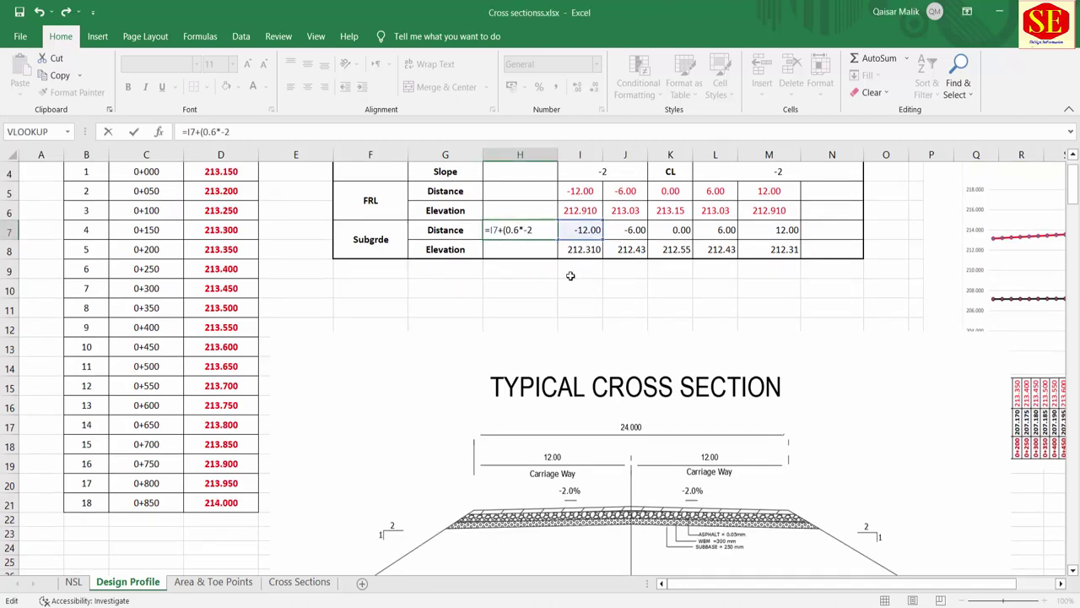
{"action": "key", "text": "Return"}
{"action": "left_click", "coordinate": [544, 230]}
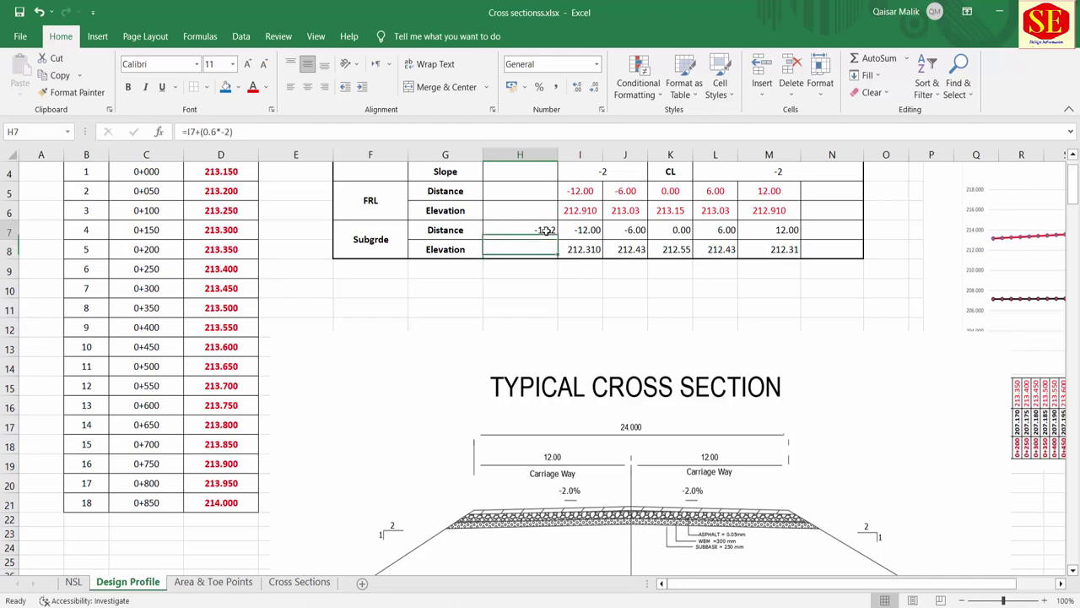
Enter =M7+(.6*2) in N7 for a right subgrade distance of 13.2.
{"action": "left_click", "coordinate": [809, 231]}
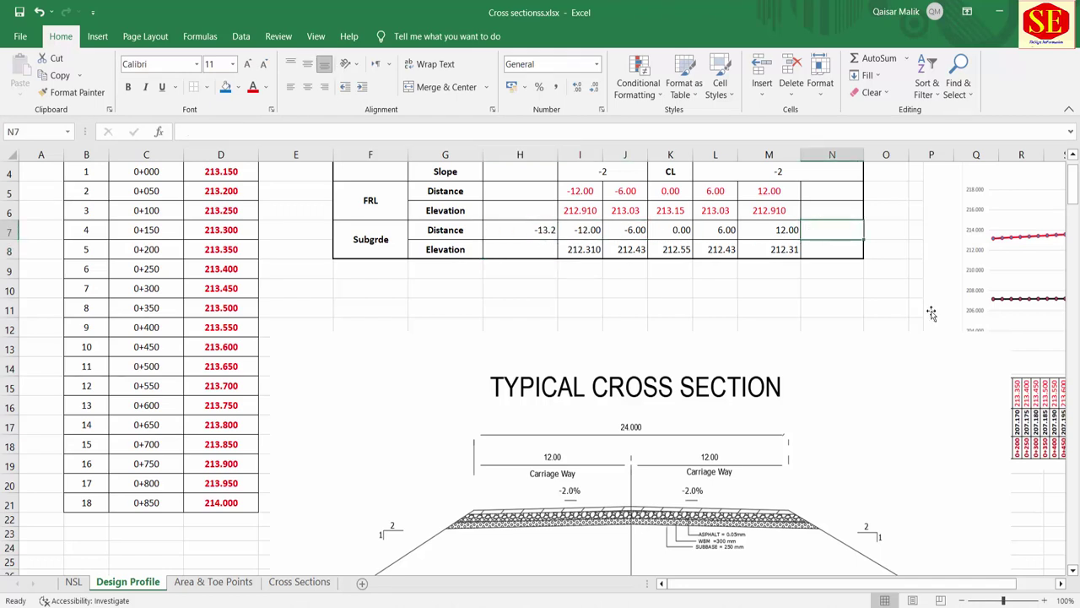
{"action": "type", "text": "="}
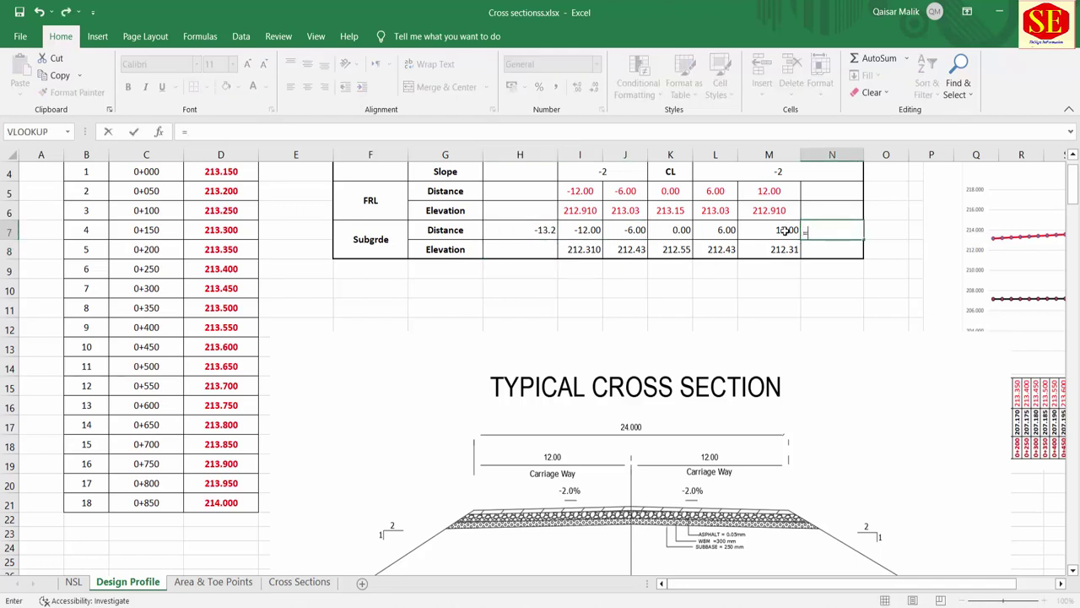
{"action": "left_click", "coordinate": [789, 230]}
{"action": "type", "text": "+(.6*2"}
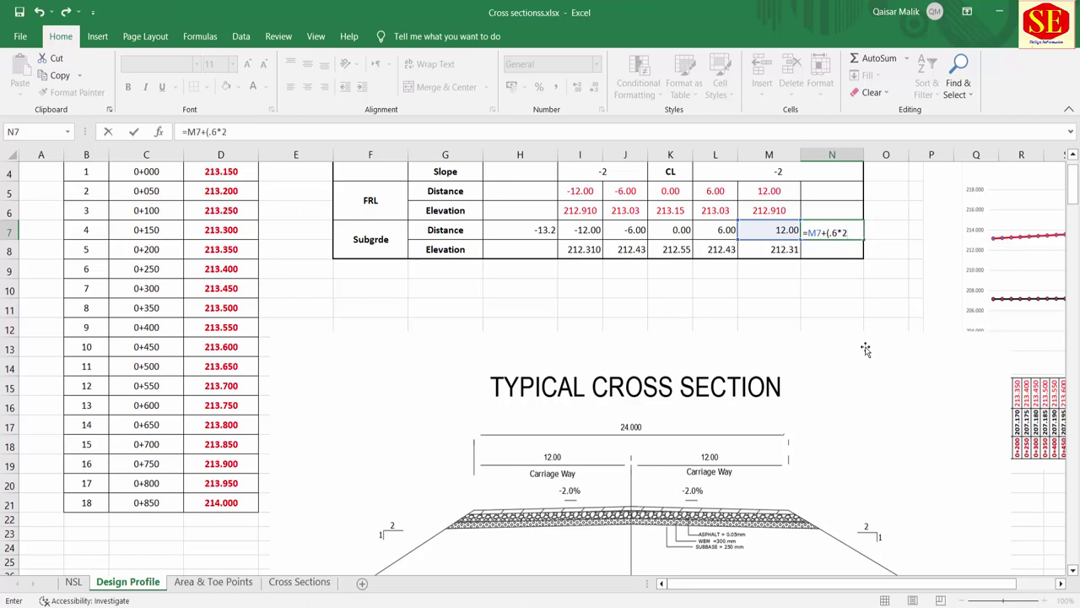
{"action": "type", "text": ")"}
{"action": "key", "text": "Return"}
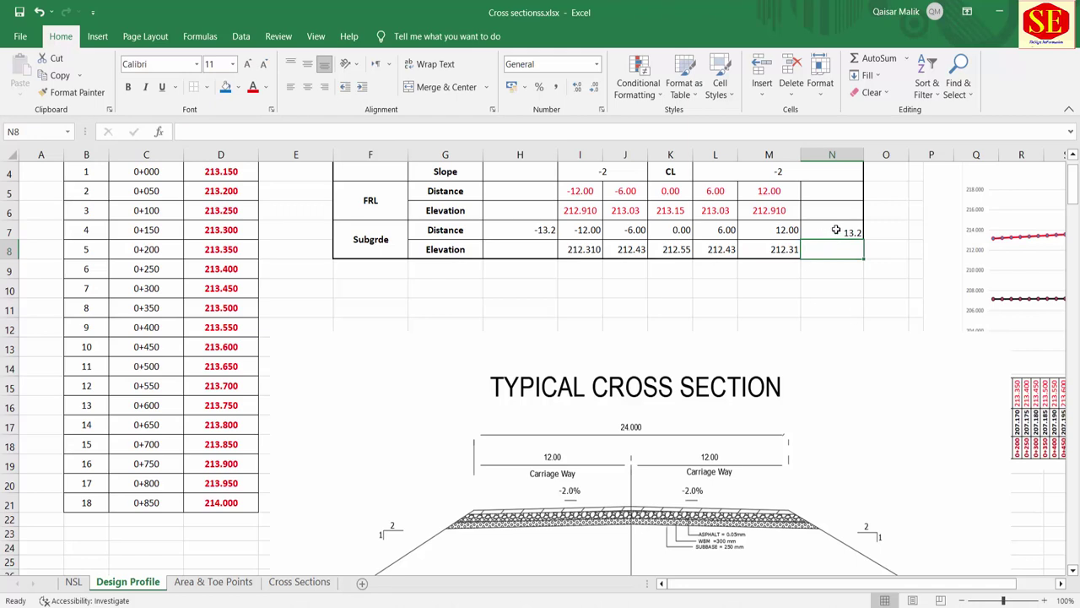
Centre the Subgrade distance and elevation values in H7:N8.
{"action": "left_click", "coordinate": [835, 230]}
{"action": "mouse_move", "coordinate": [515, 235]}
{"action": "left_mouse_down"}
{"action": "mouse_move", "coordinate": [721, 232]}
{"action": "mouse_move", "coordinate": [836, 252]}
{"action": "left_mouse_up"}
{"action": "left_click", "coordinate": [310, 87]}
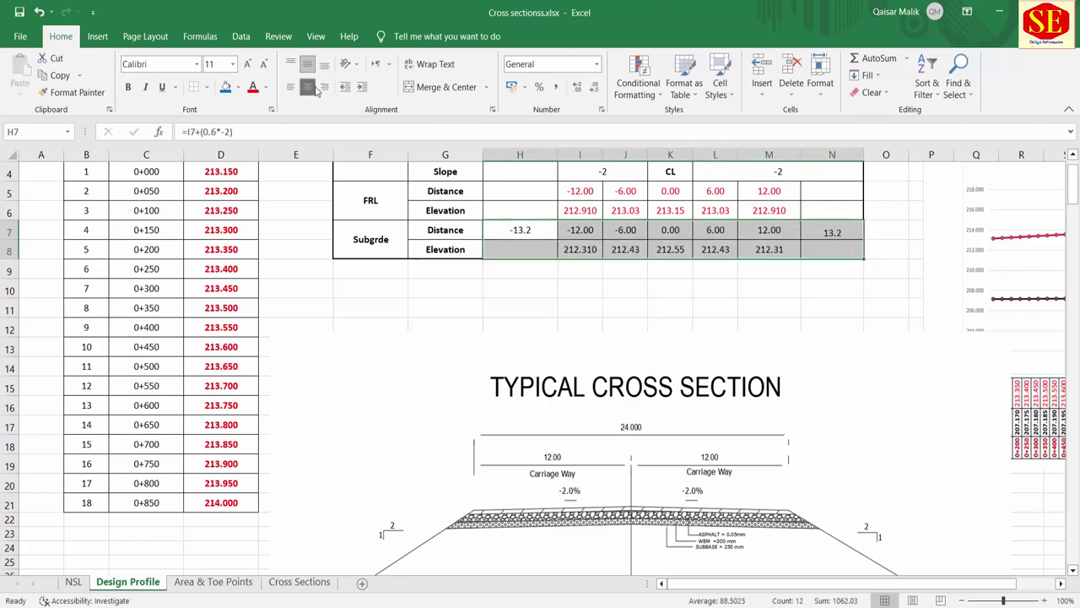
{"action": "left_click", "coordinate": [803, 262]}
{"action": "left_click", "coordinate": [536, 247]}
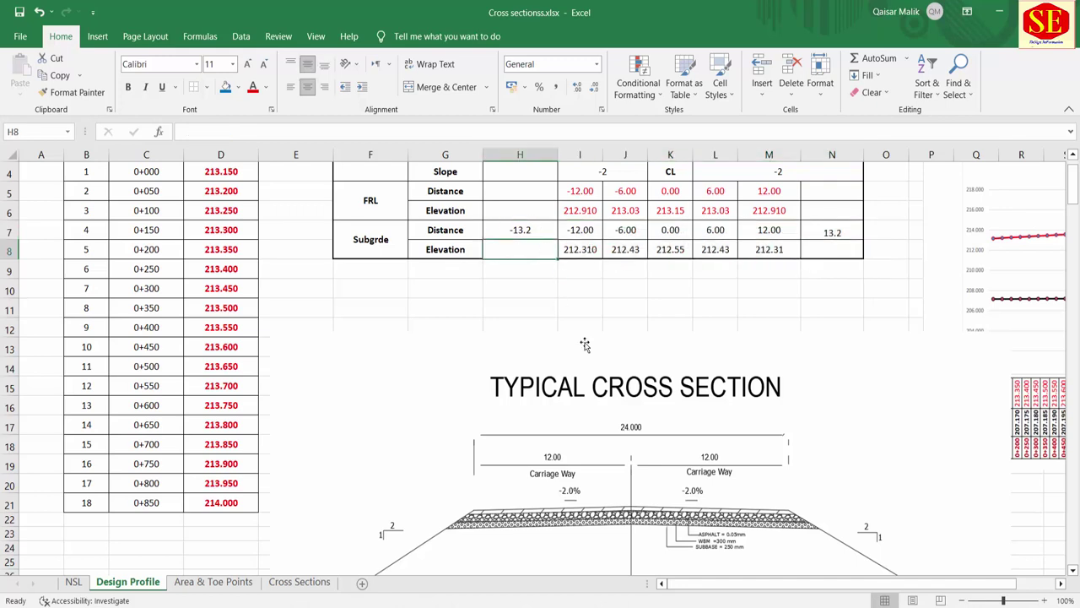
{"action": "key", "text": "Right"}
{"action": "key", "text": "Right"}
{"action": "key", "text": "Right"}
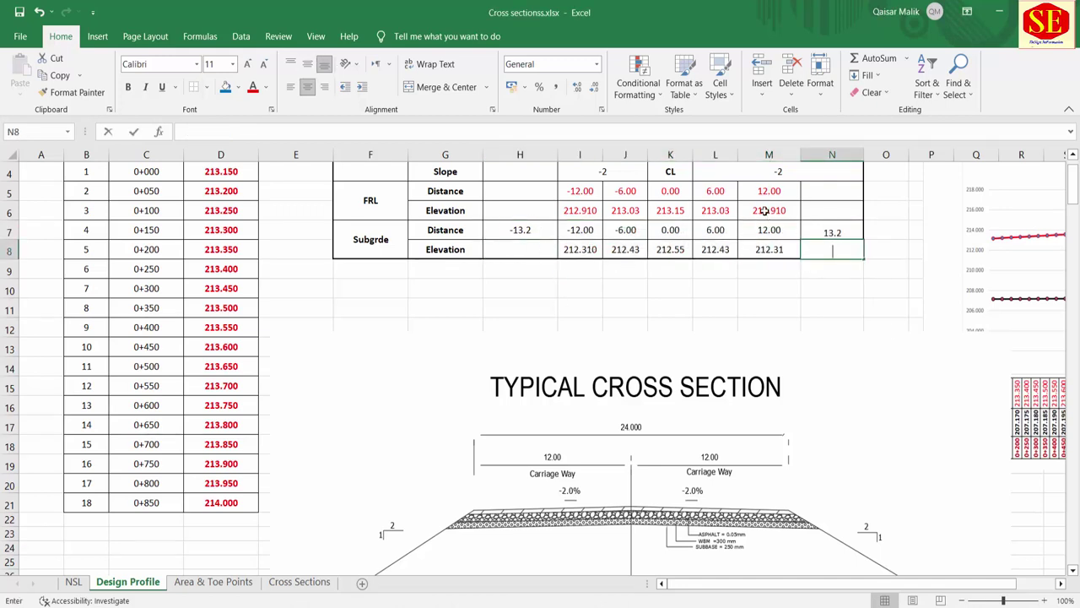
Check the right-edge FRL elevation formula in M6.
{"action": "left_click", "coordinate": [764, 211]}
{"action": "double_click", "coordinate": [764, 211]}
{"action": "scroll", "coordinate": [768, 212], "scroll_direction": "up", "scroll_amount": 1}
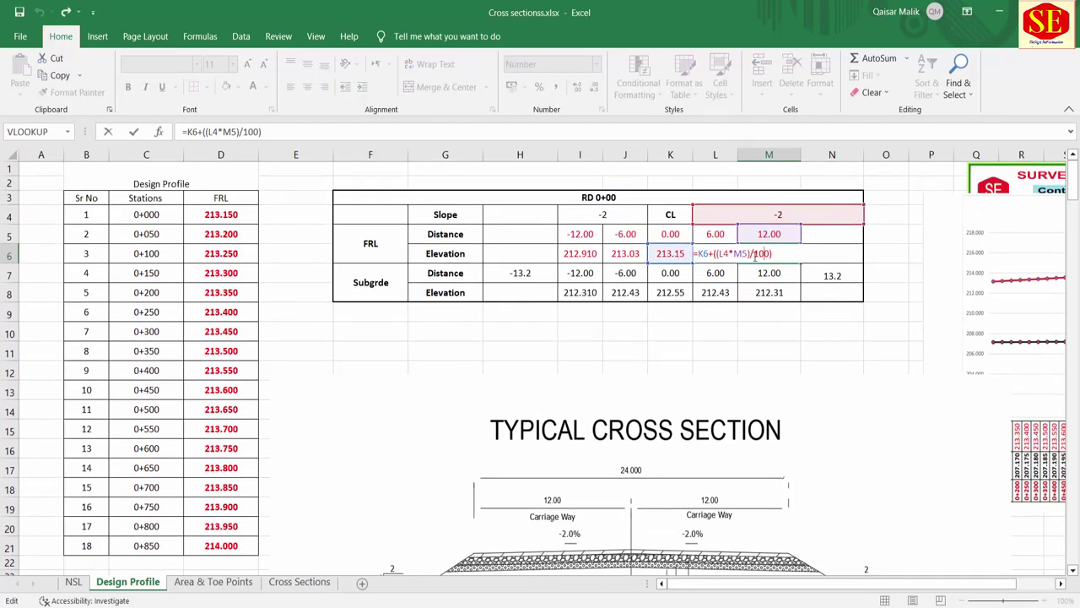
{"action": "key", "text": "Return"}
Enter =K8+((L4*N7)/100) in N8 to get the outer subgrade elevation 212.286.
{"action": "left_click", "coordinate": [833, 293]}
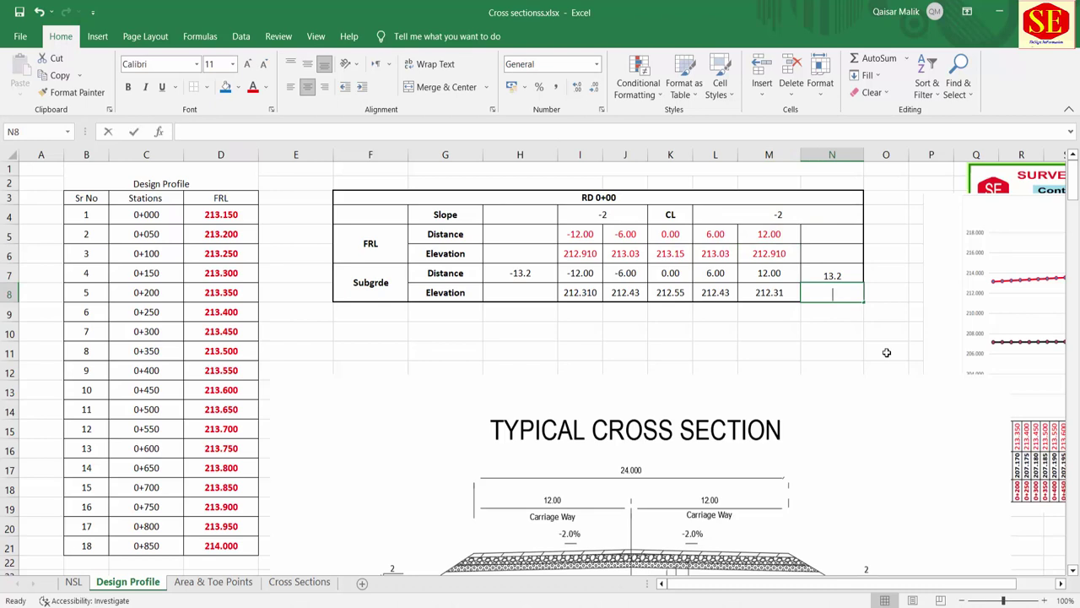
{"action": "type", "text": "="}
{"action": "left_click", "coordinate": [680, 296]}
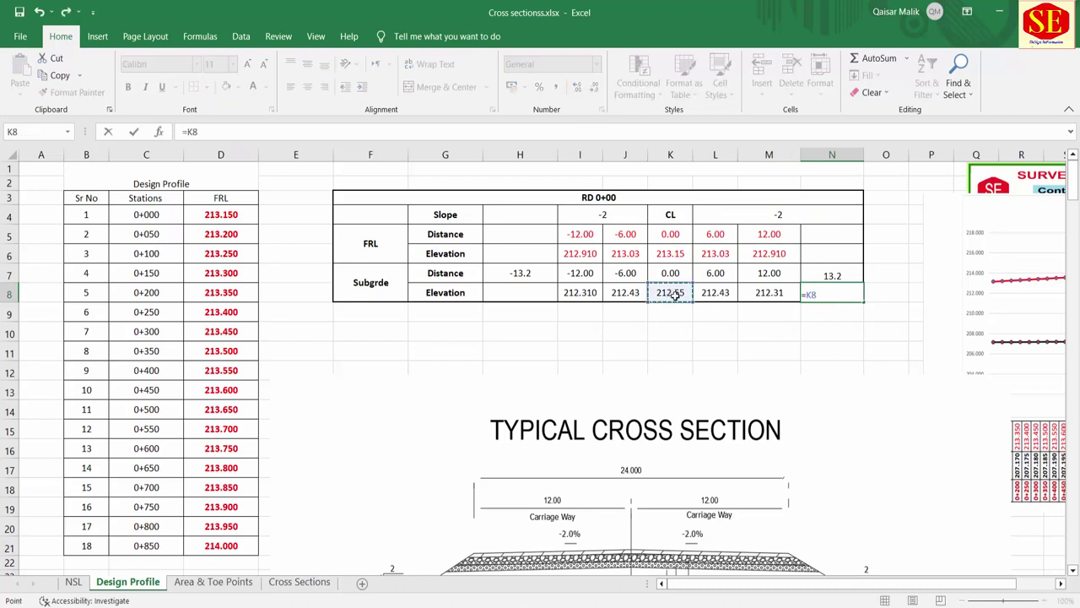
{"action": "type", "text": "+(("}
{"action": "left_click", "coordinate": [778, 216]}
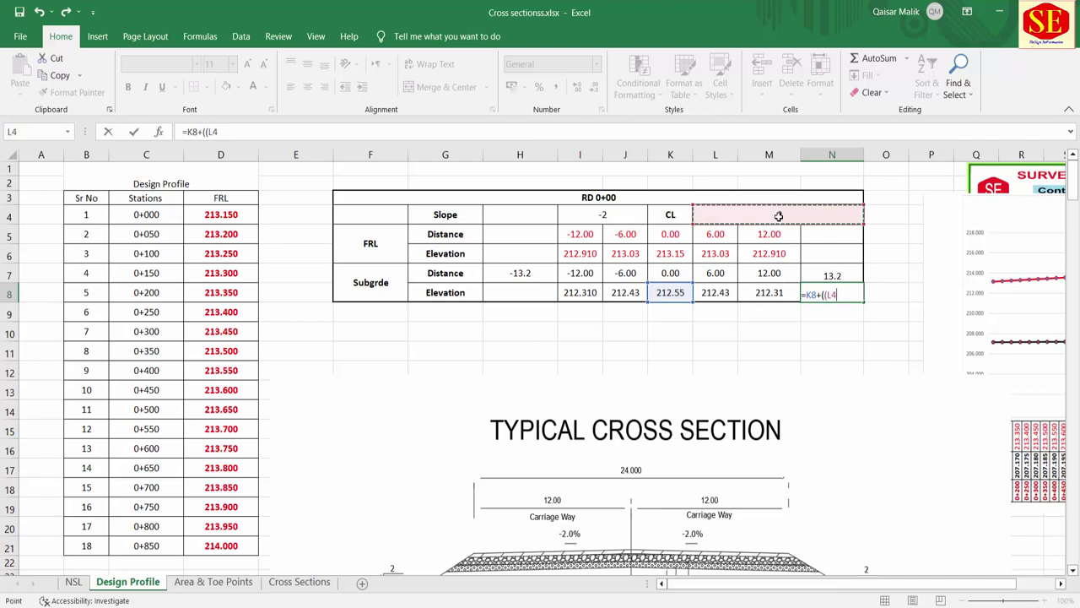
{"action": "type", "text": "*"}
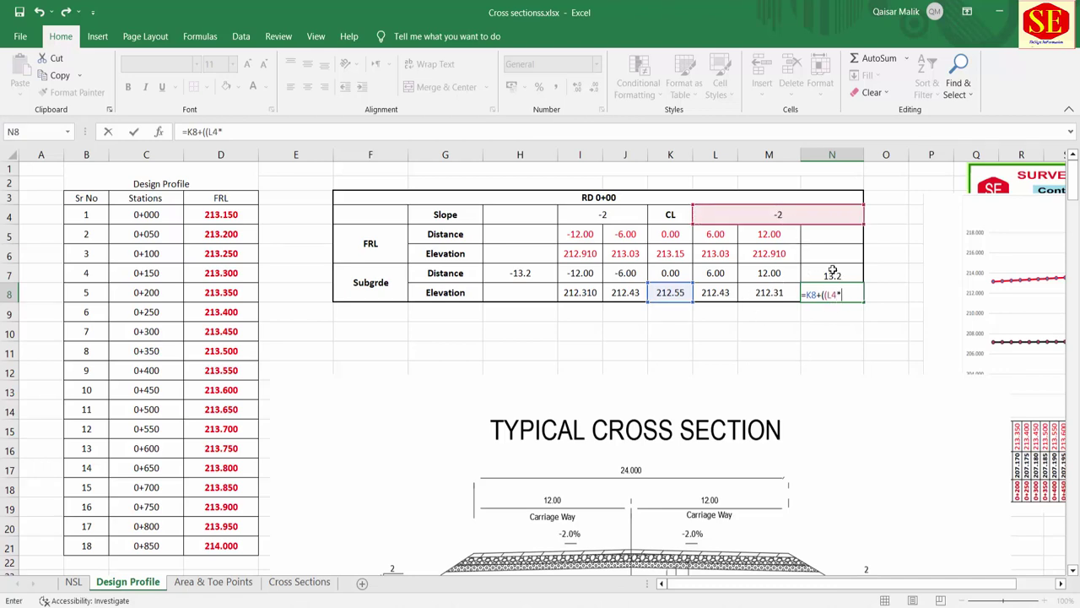
{"action": "left_click", "coordinate": [832, 271]}
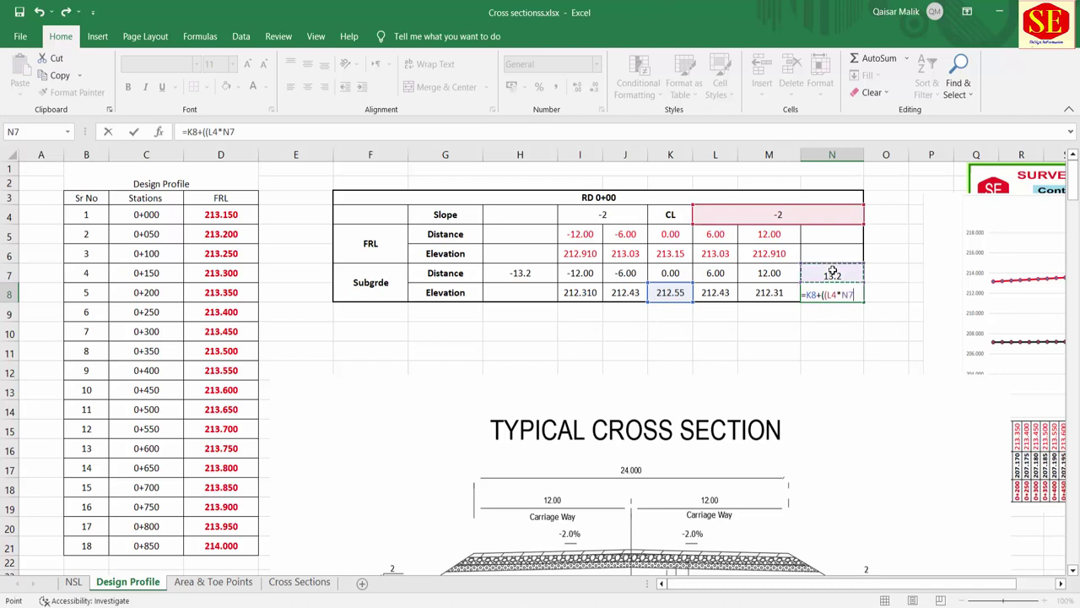
{"action": "type", "text": ")/100"}
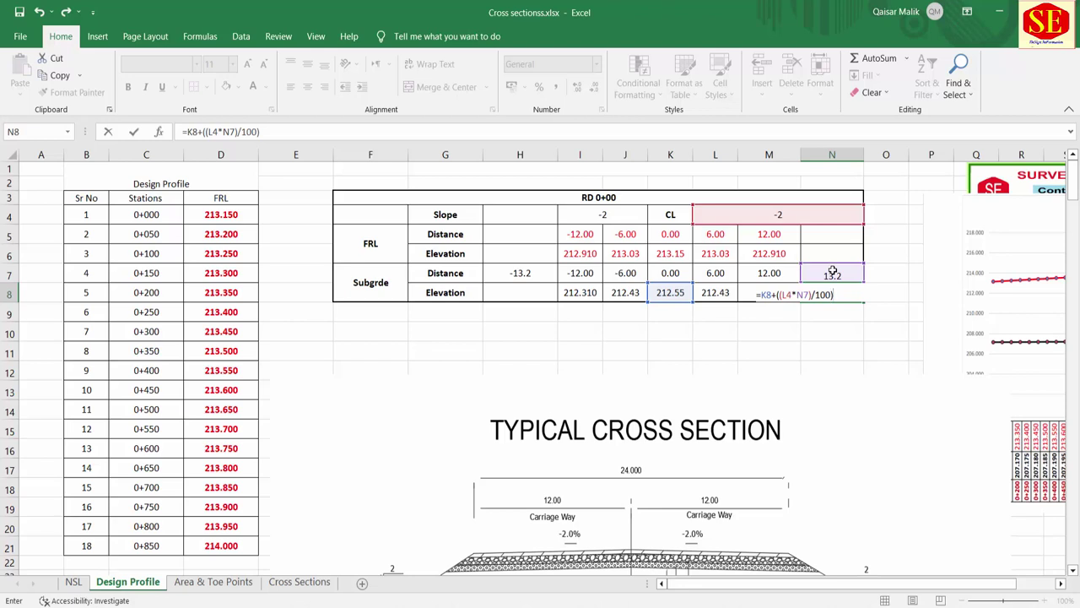
{"action": "key", "text": "Return"}
{"action": "left_click", "coordinate": [836, 291]}
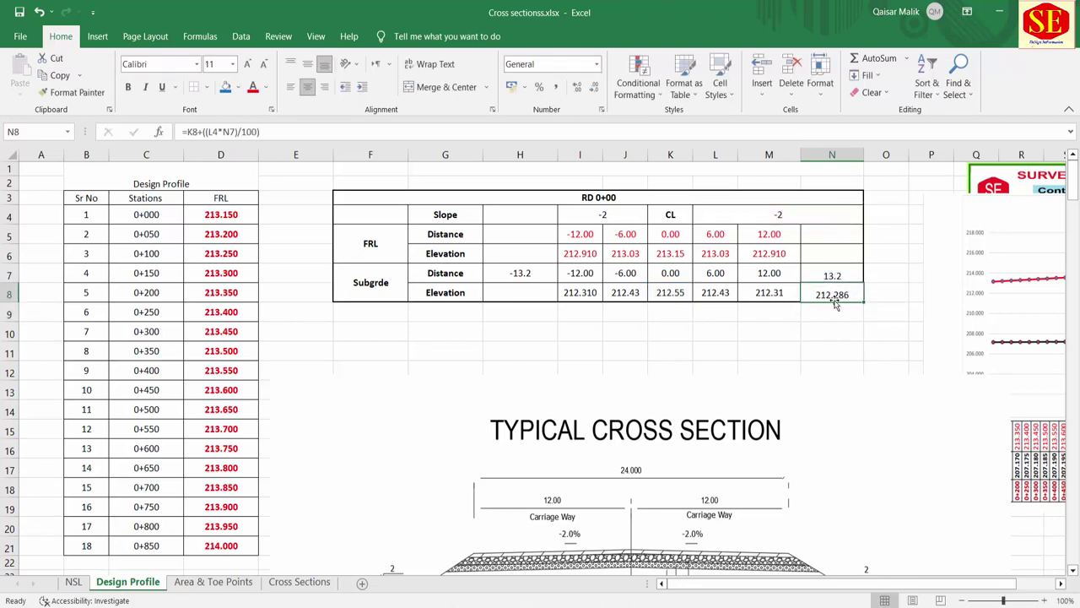
Set H8 to =N8 so it also reads 212.286.
{"action": "double_click", "coordinate": [528, 297]}
{"action": "type", "text": "="}
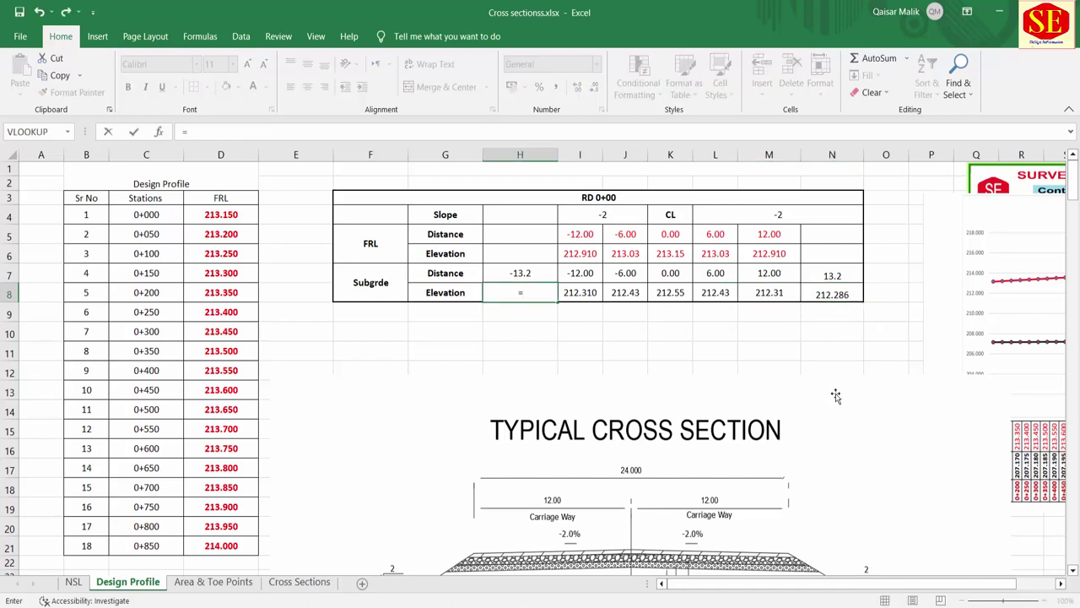
{"action": "left_click", "coordinate": [833, 295]}
{"action": "key", "text": "Return"}
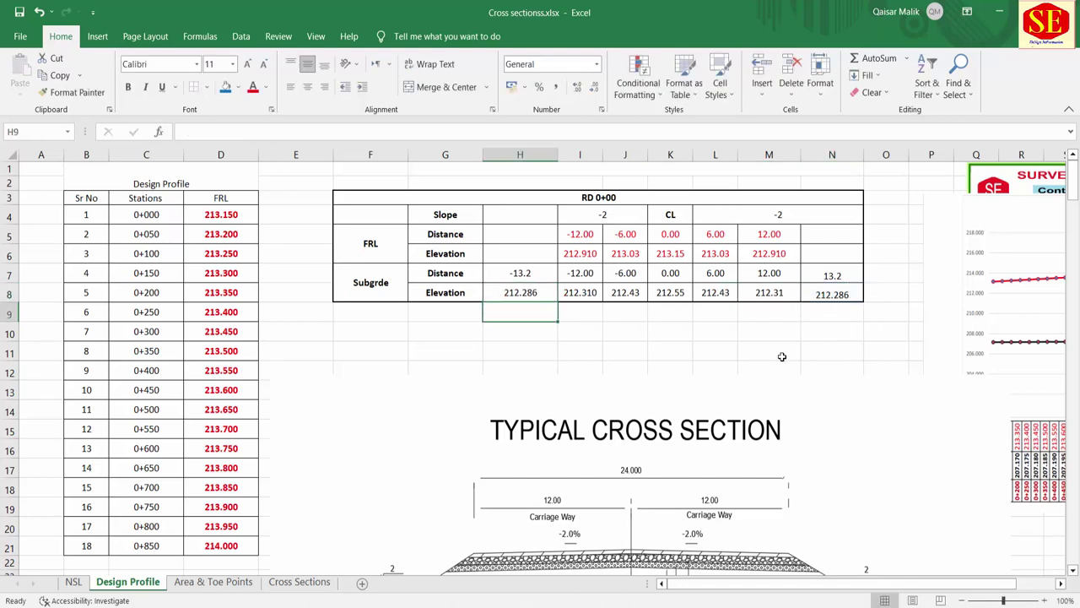
Inspect H7's subgrade distance formula and the empty cells below in column H.
{"action": "left_click", "coordinate": [522, 275]}
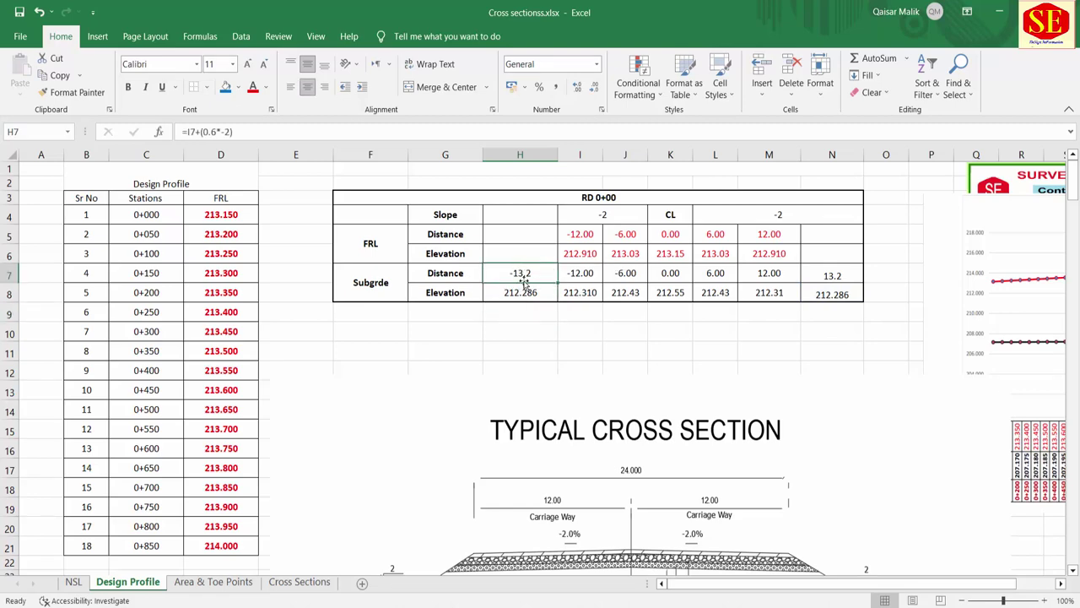
{"action": "scroll", "coordinate": [602, 362], "scroll_direction": "down", "scroll_amount": 1}
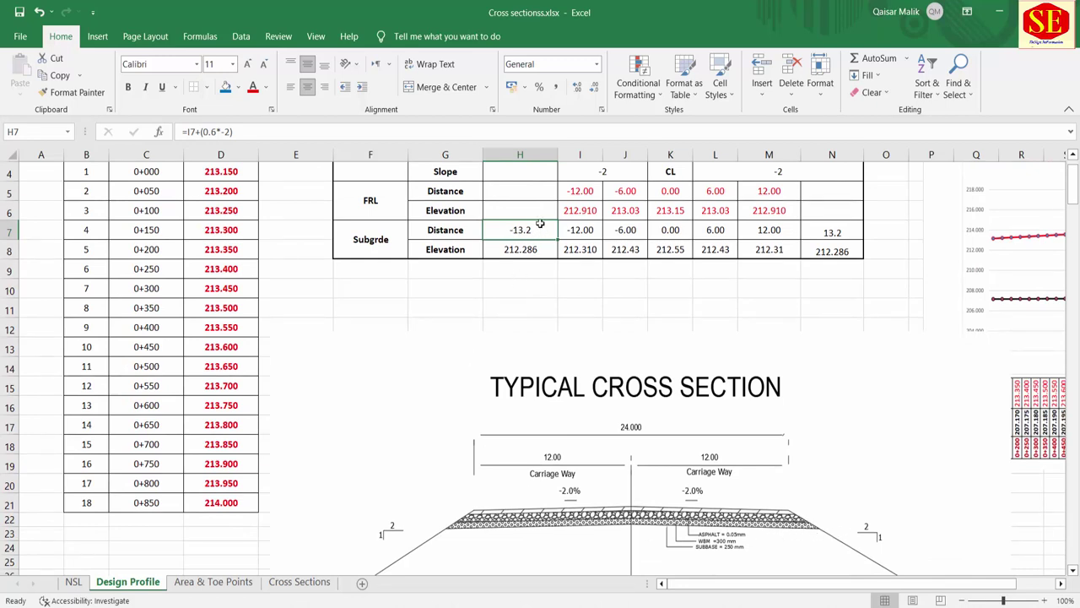
{"action": "left_click", "coordinate": [531, 197]}
{"action": "left_click", "coordinate": [535, 212]}
{"action": "scroll", "coordinate": [571, 280], "scroll_direction": "down", "scroll_amount": 3}
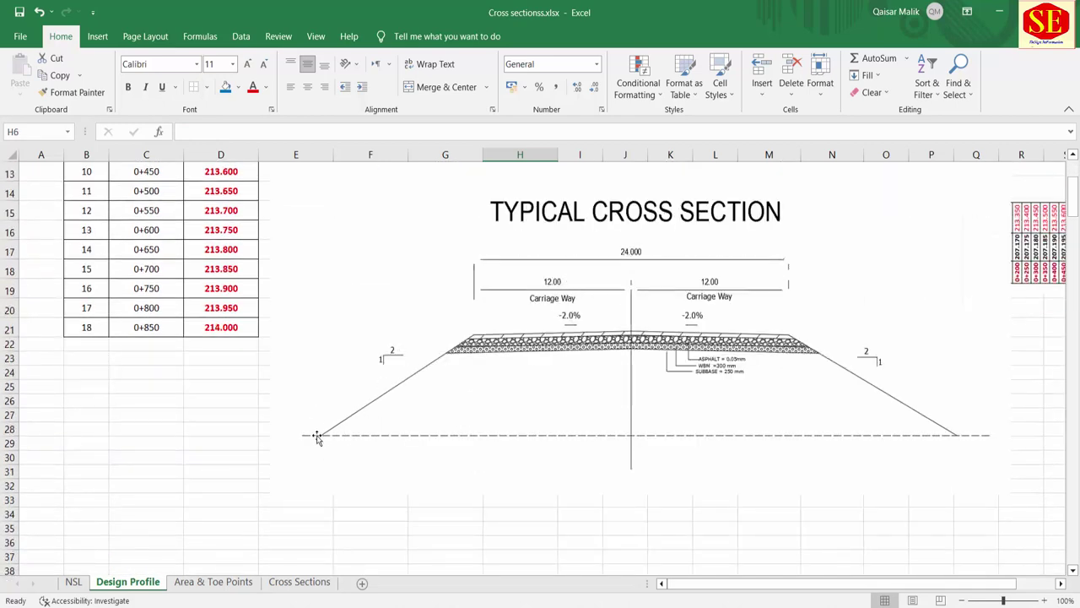
Review the Area & Toe Points sheet, then reopen H7's formula on Design Profile for editing.
{"action": "left_click", "coordinate": [199, 584]}
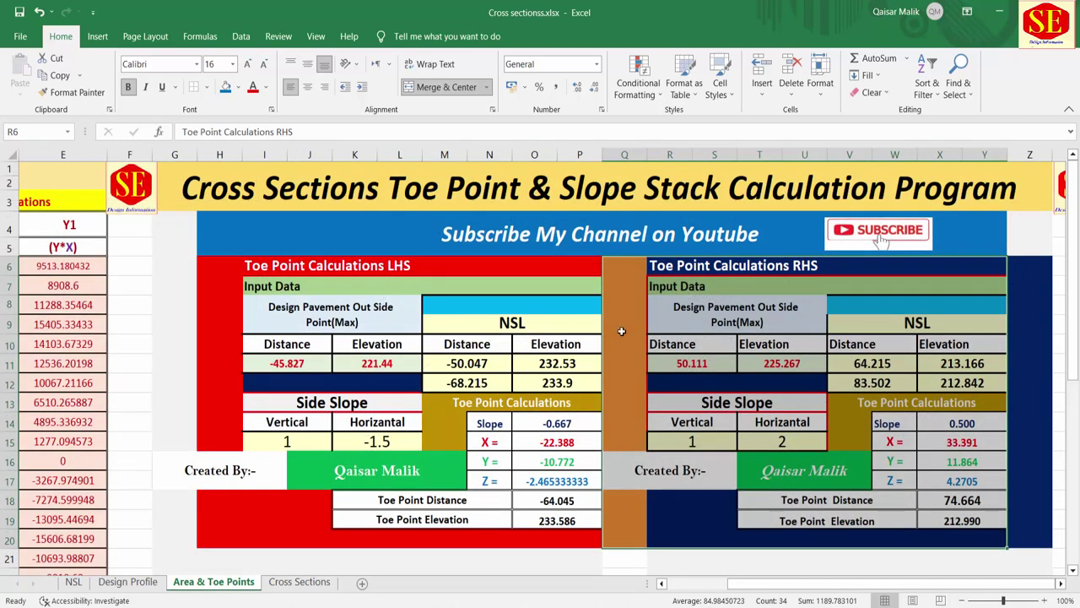
{"action": "left_click", "coordinate": [134, 584]}
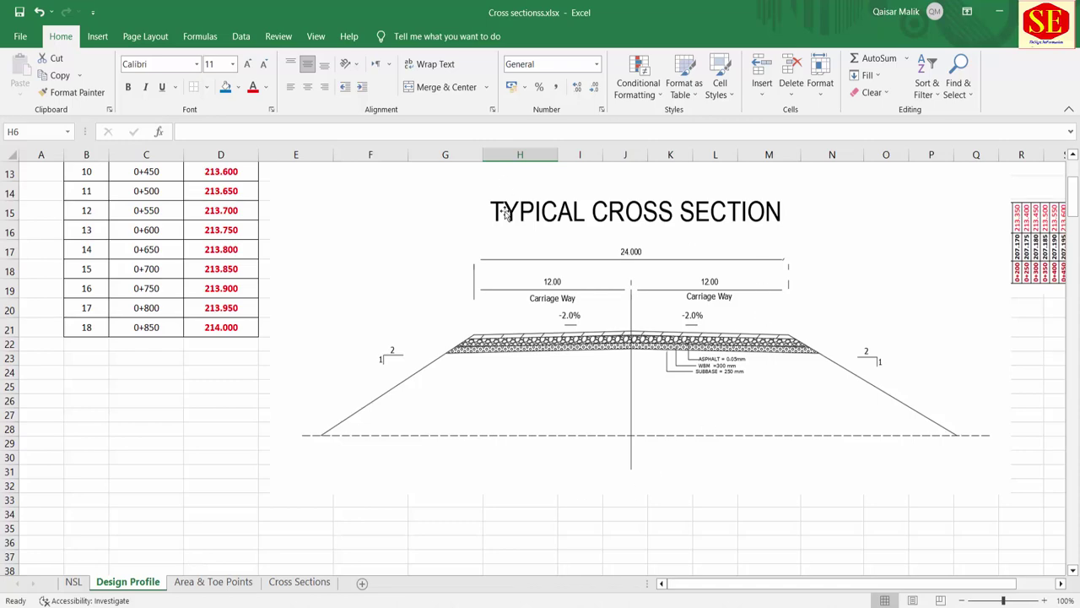
{"action": "scroll", "coordinate": [572, 329], "scroll_direction": "up", "scroll_amount": 2}
{"action": "scroll", "coordinate": [574, 287], "scroll_direction": "up", "scroll_amount": 1}
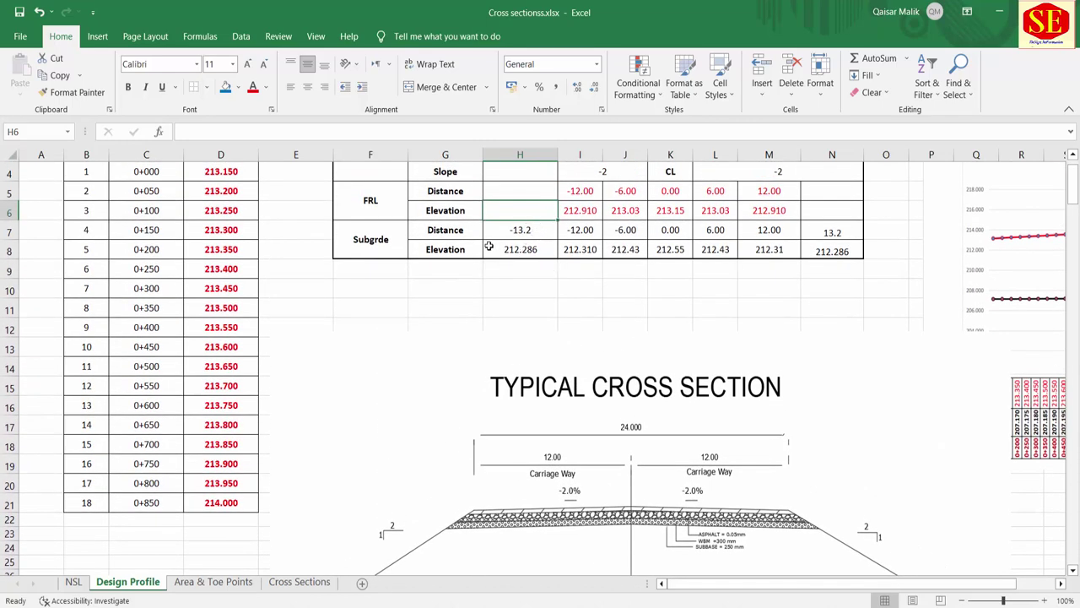
{"action": "double_click", "coordinate": [518, 232]}
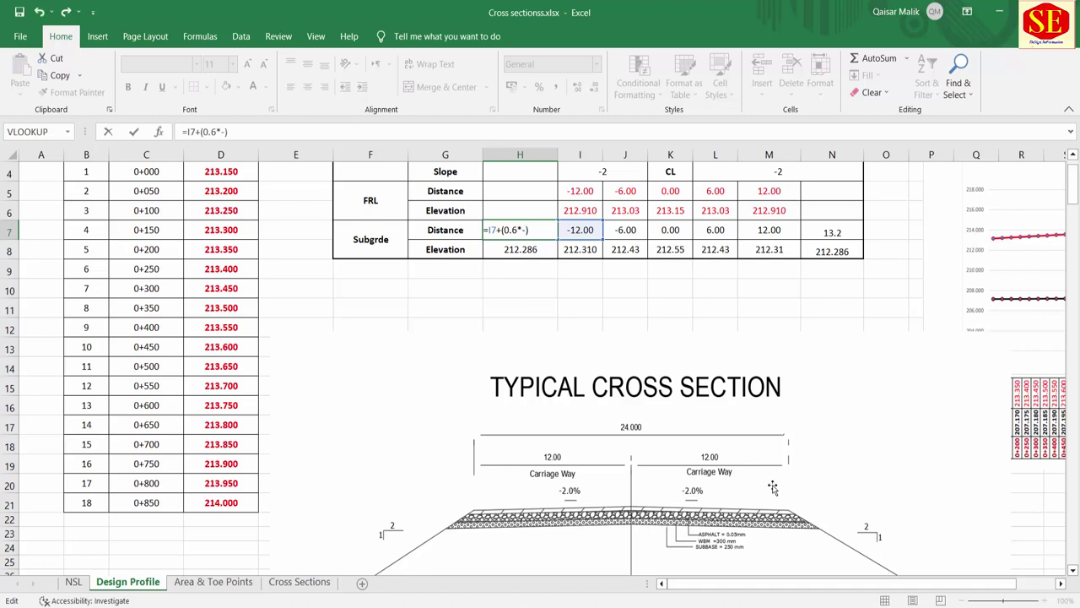
{"action": "key", "text": "Return"}
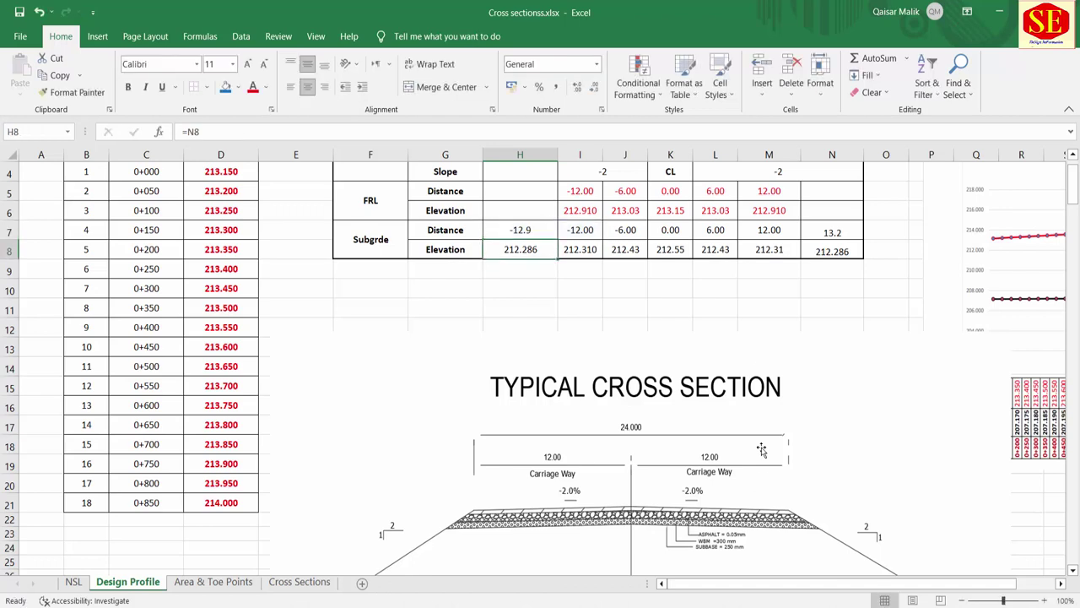
{"action": "left_click", "coordinate": [540, 228]}
{"action": "double_click", "coordinate": [541, 228]}
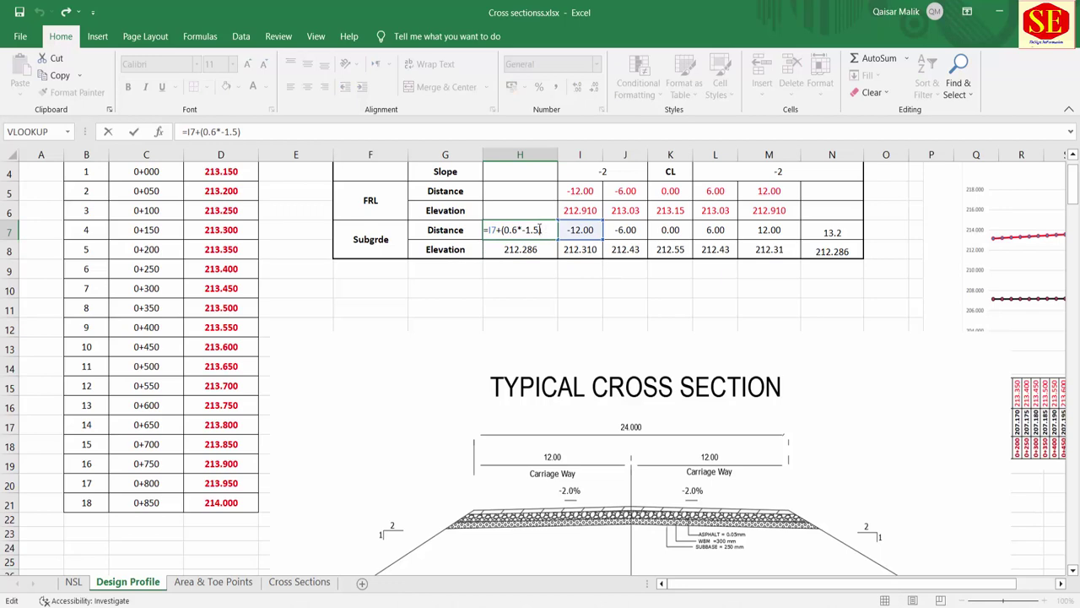
{"action": "key", "text": "BackSpace"}
{"action": "key", "text": "BackSpace"}
{"action": "key", "text": "BackSpace"}
{"action": "type", "text": "2."}
{"action": "key", "text": "Return"}
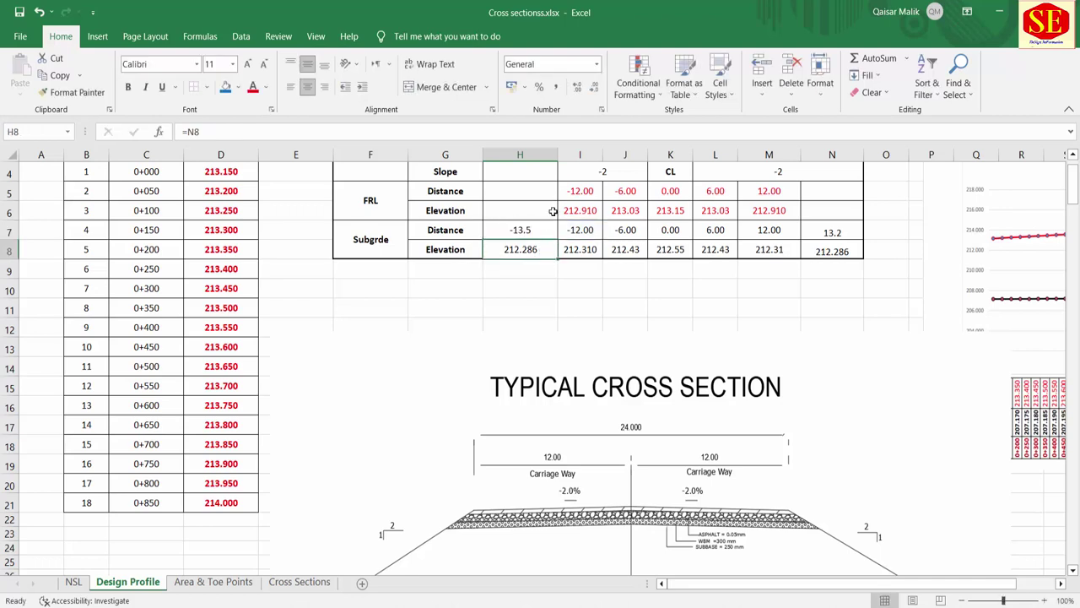
{"action": "double_click", "coordinate": [540, 223]}
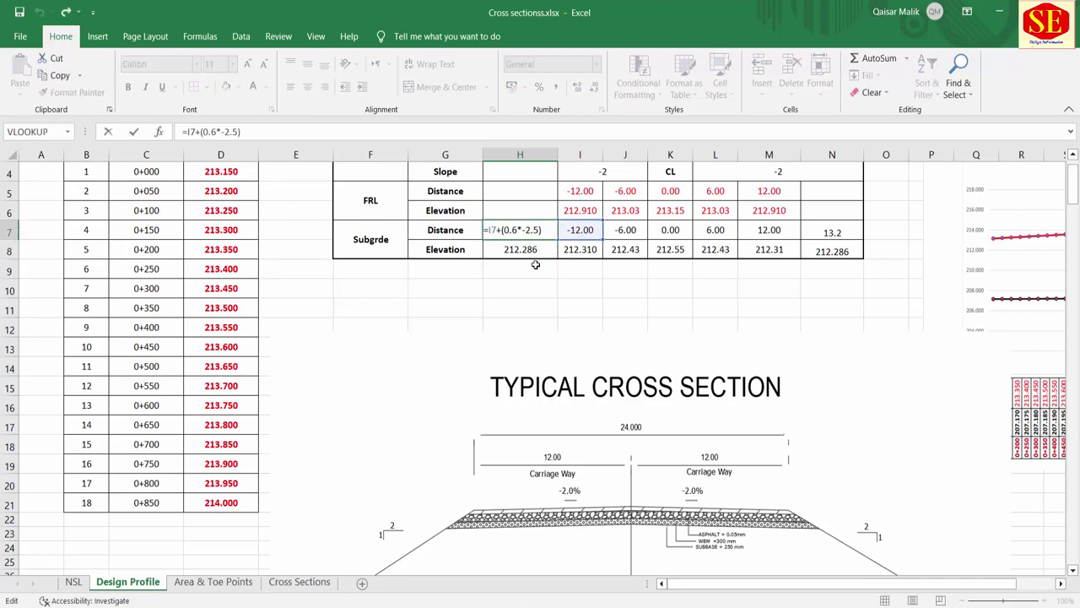
{"action": "key", "text": "BackSpace"}
{"action": "key", "text": "BackSpace"}
{"action": "key", "text": "Return"}
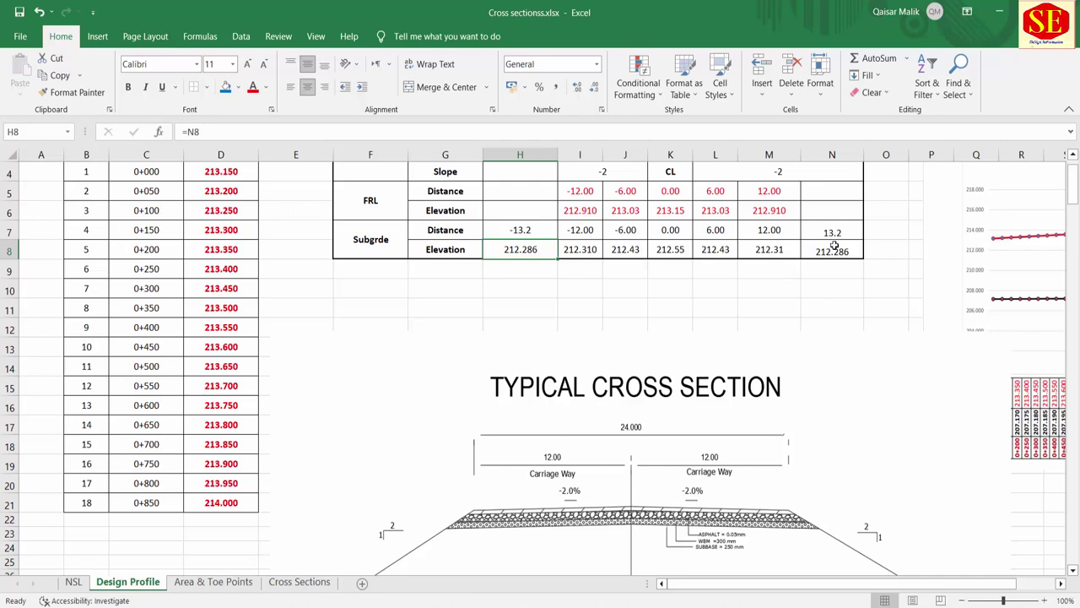
{"action": "double_click", "coordinate": [834, 245]}
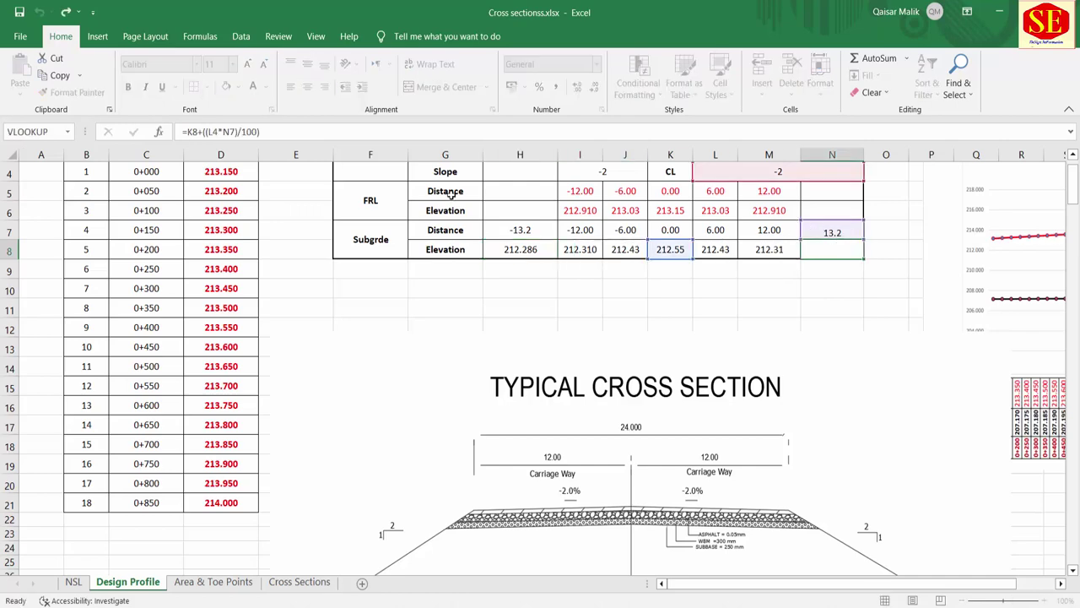
{"action": "key", "text": "ctrl+Return"}
{"action": "scroll", "coordinate": [692, 278], "scroll_direction": "up", "scroll_amount": 1}
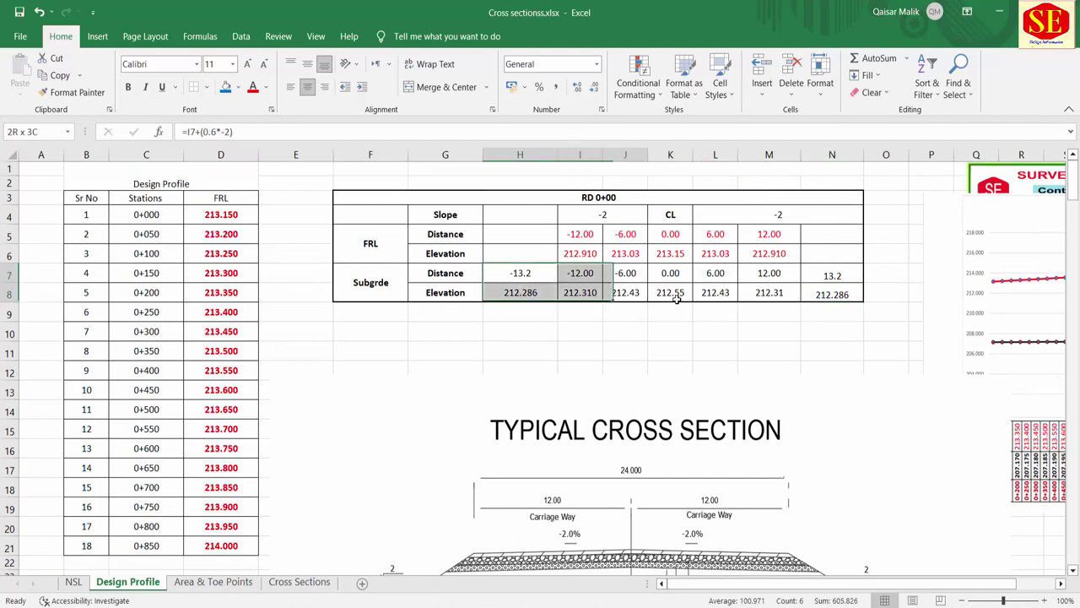
Move the typical cross-section drawing far right of the table and select the RD heading cell.
{"action": "left_click_drag", "start_coordinate": [514, 274], "coordinate": [831, 292]}
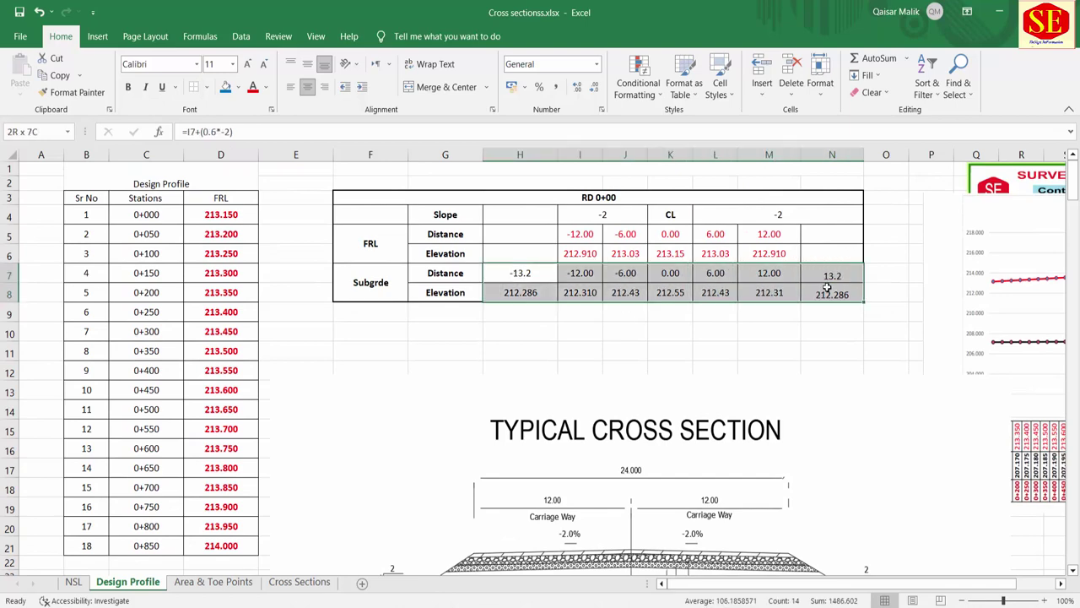
{"action": "left_click", "coordinate": [536, 251]}
{"action": "scroll", "coordinate": [724, 252], "scroll_direction": "down", "scroll_amount": 1}
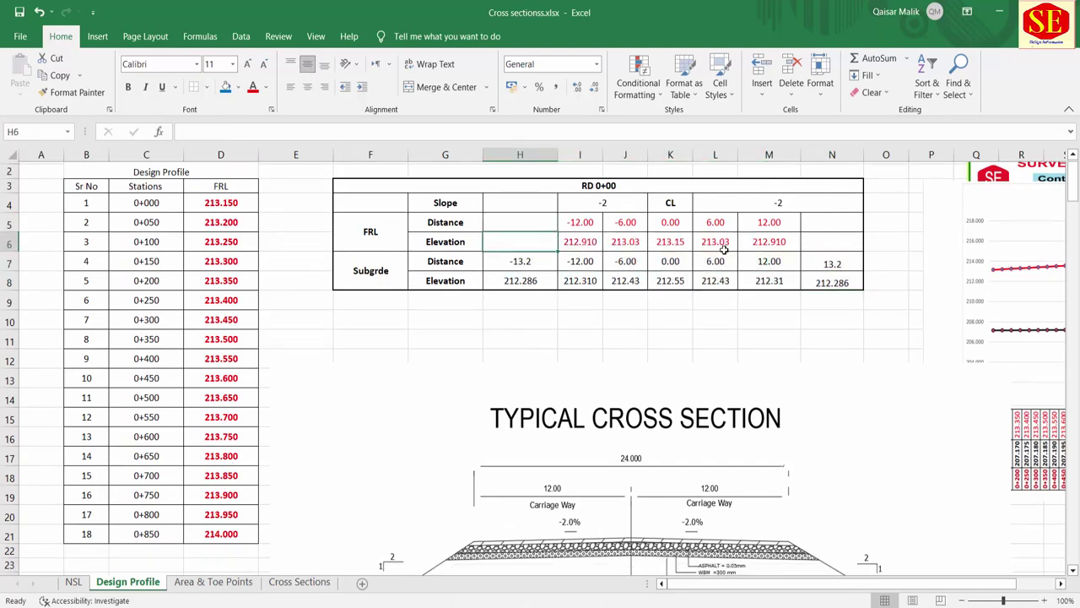
{"action": "left_click", "coordinate": [549, 375]}
{"action": "left_click_drag", "start_coordinate": [549, 375], "coordinate": [1076, 346]}
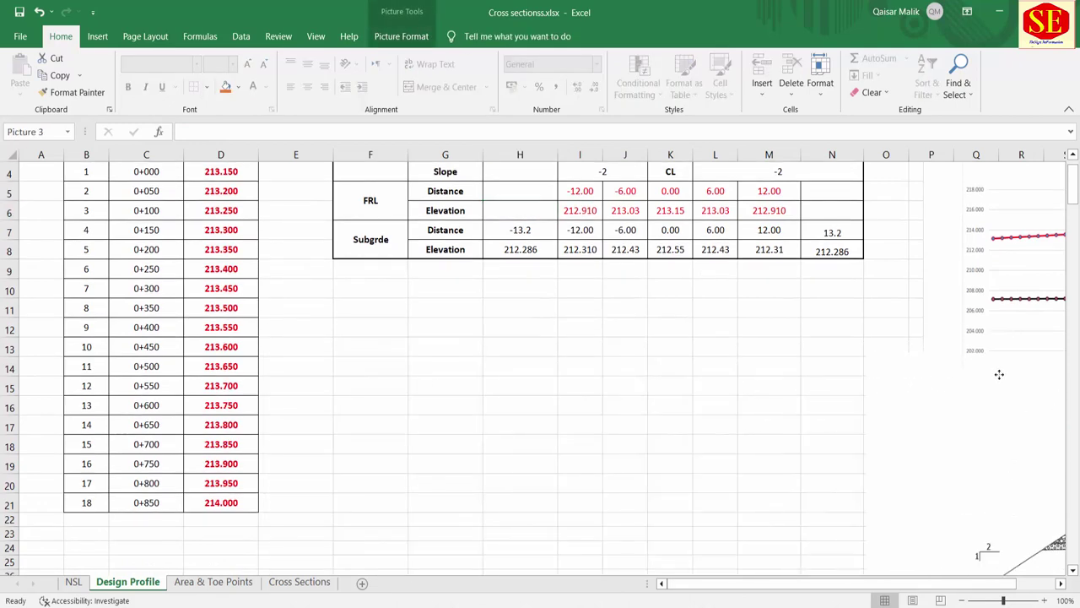
{"action": "scroll", "coordinate": [755, 212], "scroll_direction": "up", "scroll_amount": 1}
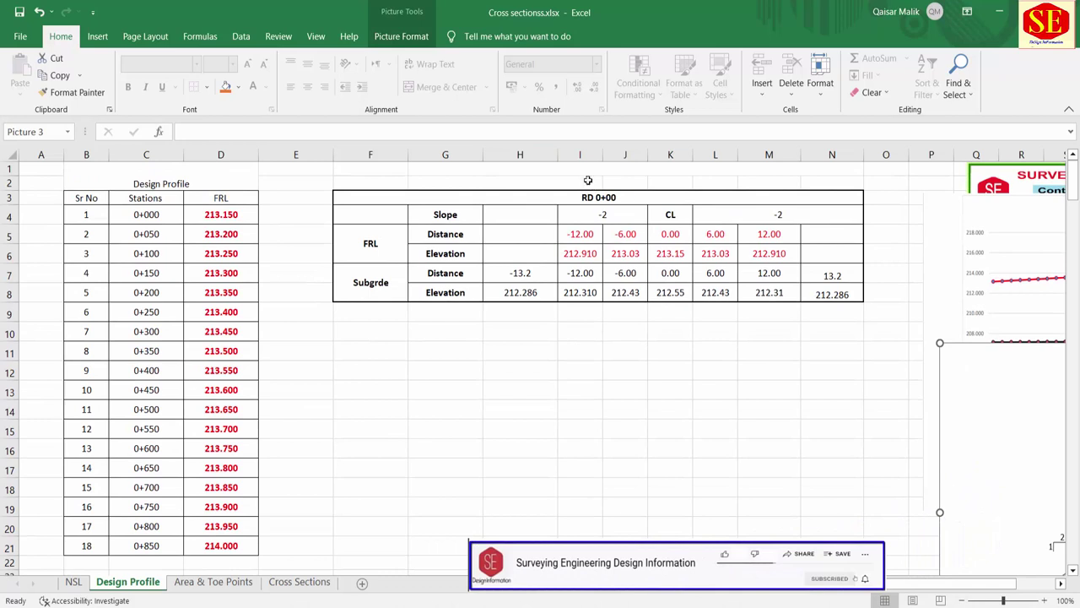
{"action": "left_click_drag", "start_coordinate": [982, 379], "coordinate": [1013, 371]}
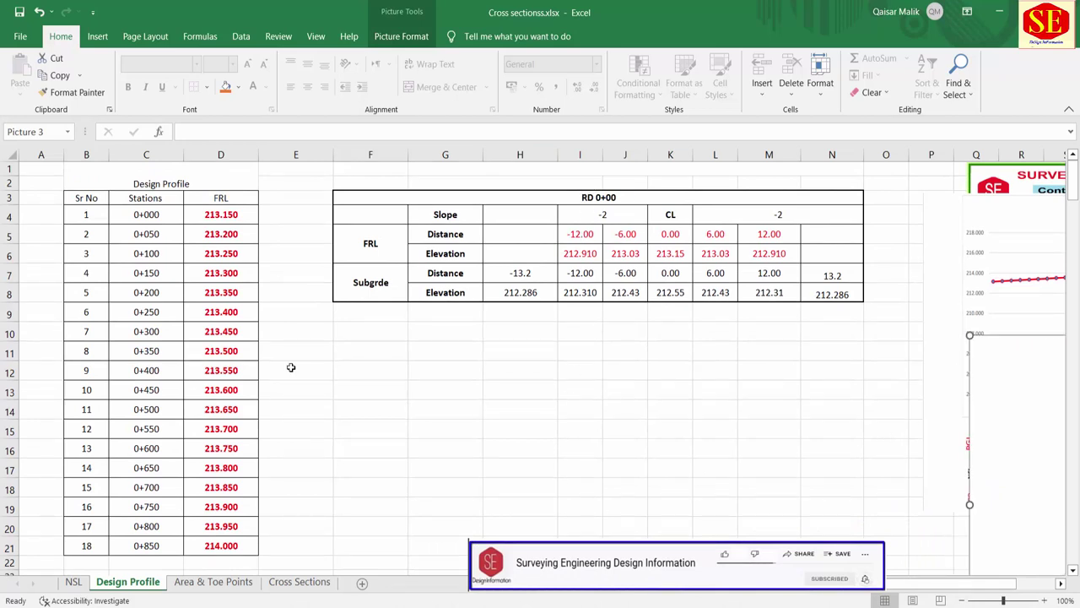
{"action": "left_click", "coordinate": [713, 351]}
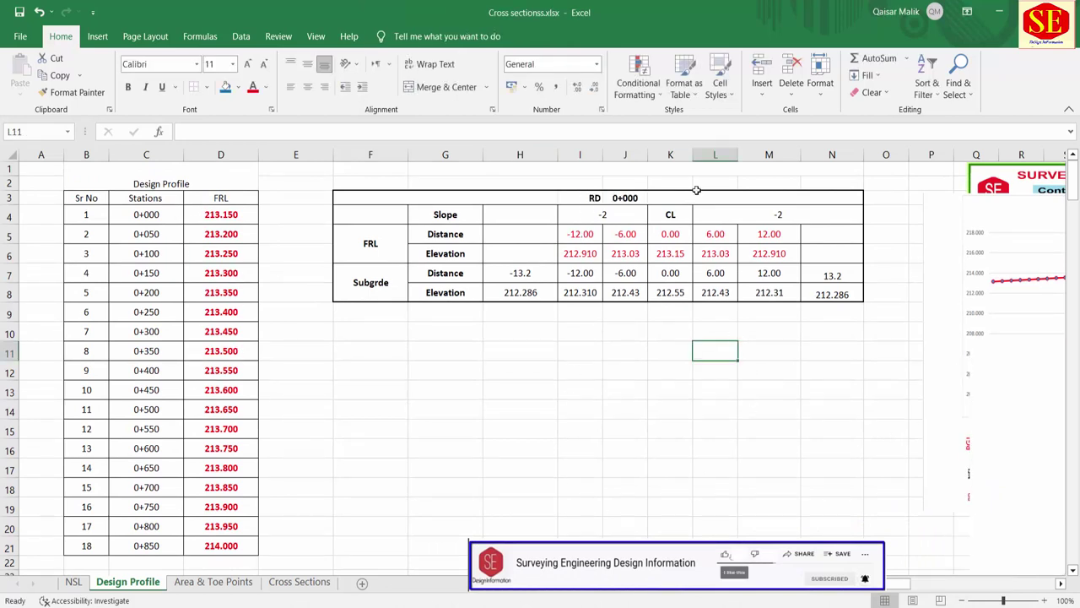
{"action": "left_click", "coordinate": [699, 193]}
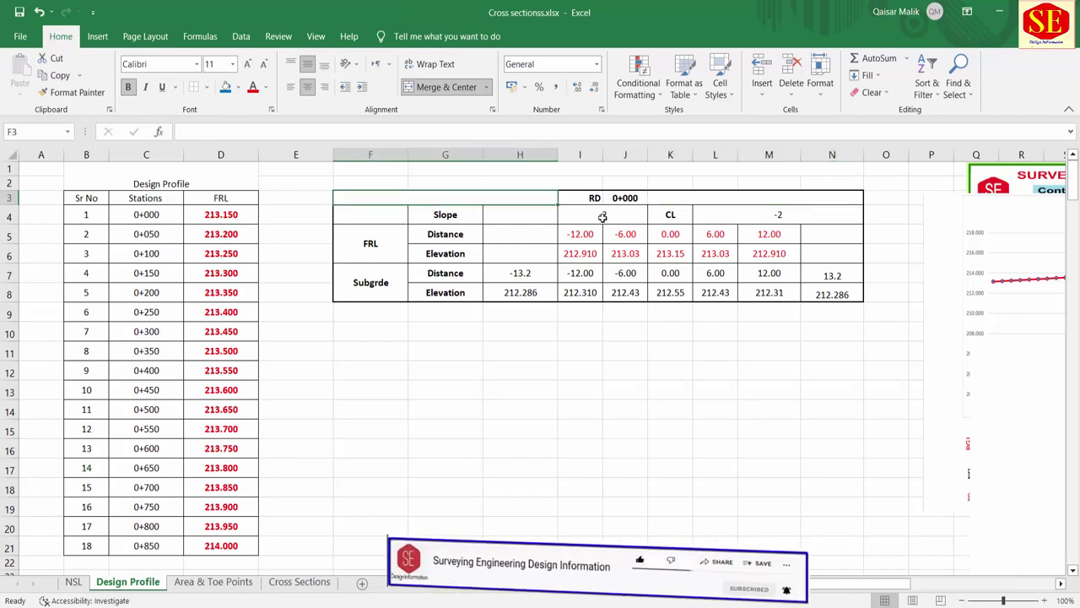
Copy the cross-section table F3:N8 and paste a duplicate at F10.
{"action": "left_click_drag", "start_coordinate": [406, 207], "coordinate": [831, 291]}
{"action": "right_click", "coordinate": [764, 277]}
{"action": "left_click", "coordinate": [793, 277]}
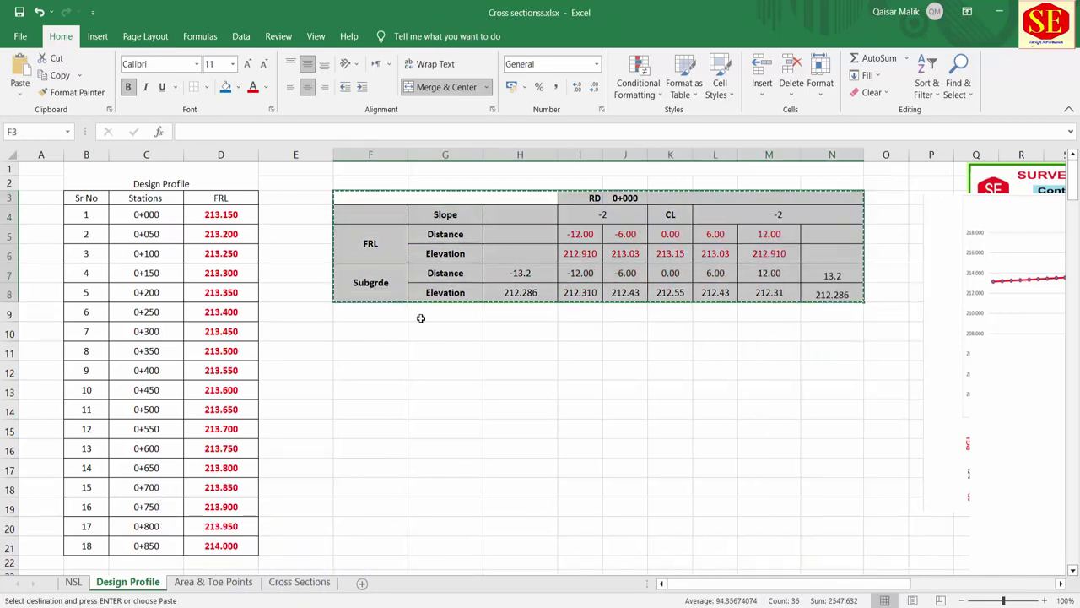
{"action": "left_click", "coordinate": [381, 329]}
{"action": "right_click", "coordinate": [384, 331]}
{"action": "left_click", "coordinate": [413, 336]}
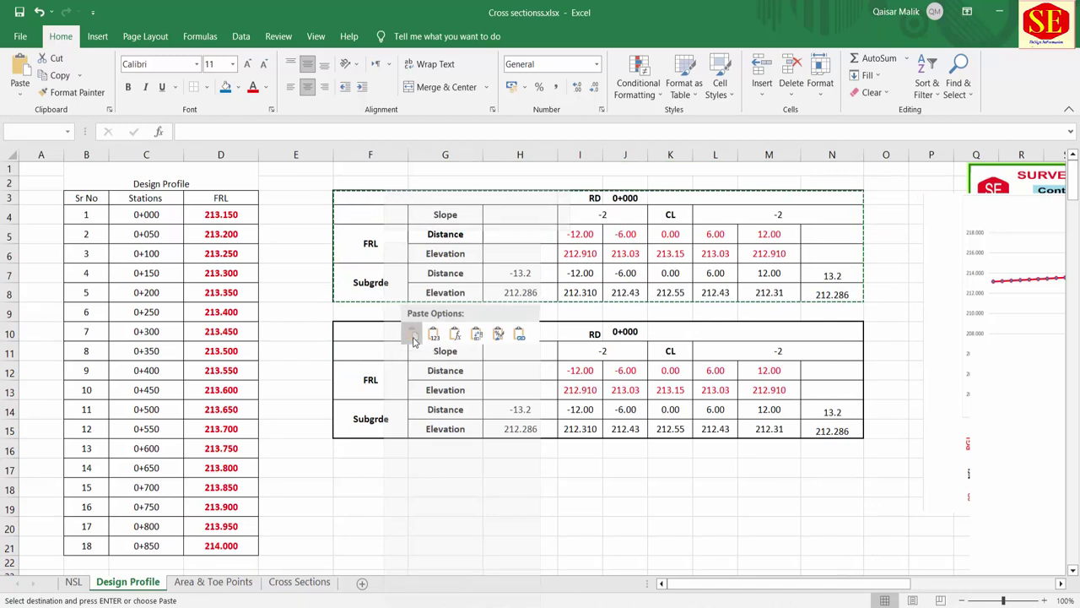
{"action": "left_click", "coordinate": [412, 336]}
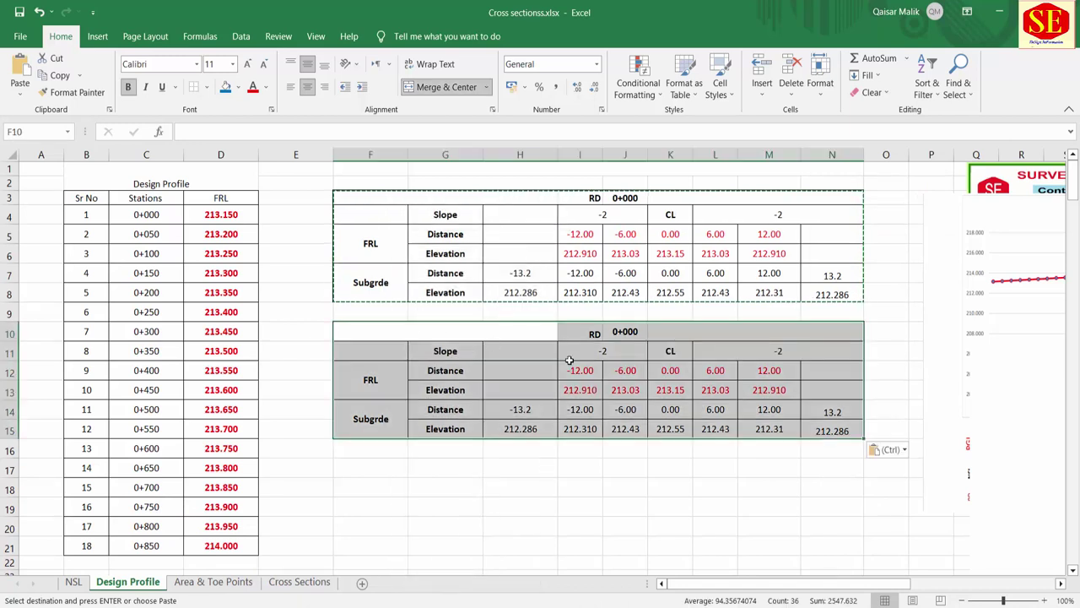
Change the duplicate's title station to RD 0+050.
{"action": "left_click", "coordinate": [668, 390]}
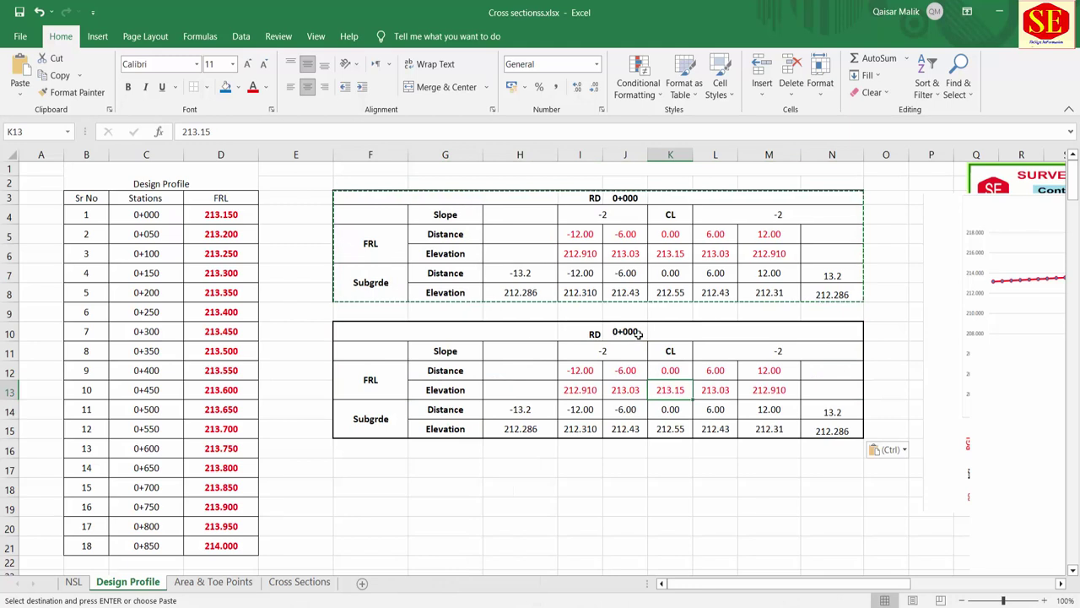
{"action": "left_click", "coordinate": [628, 335]}
{"action": "type", "text": "50"}
{"action": "key", "text": "Return"}
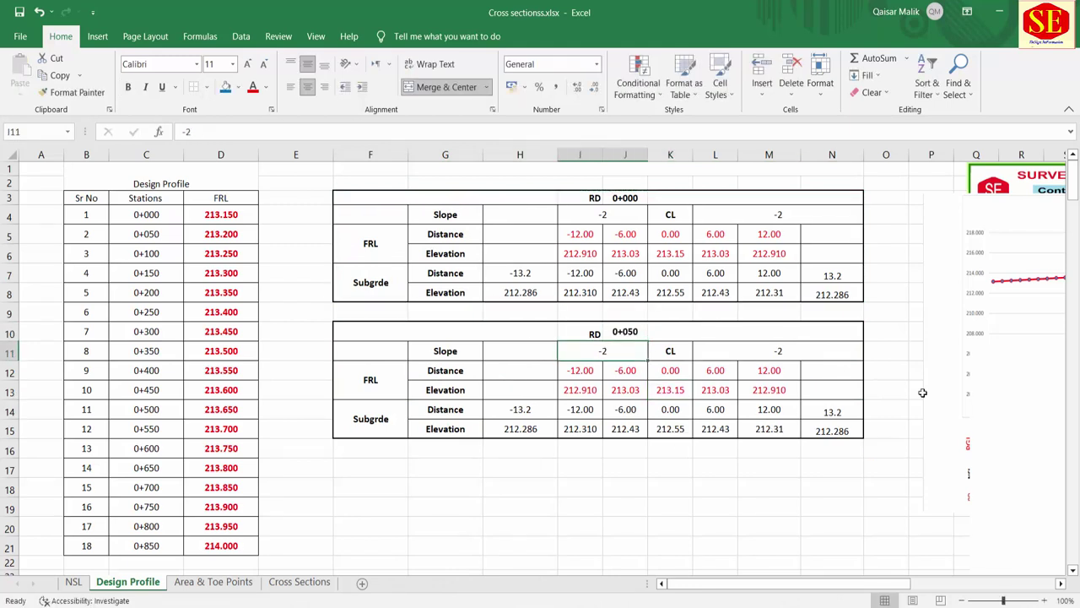
Set the 0+050 centreline FRL elevation to 213.2 in black, bold text.
{"action": "left_click", "coordinate": [673, 390]}
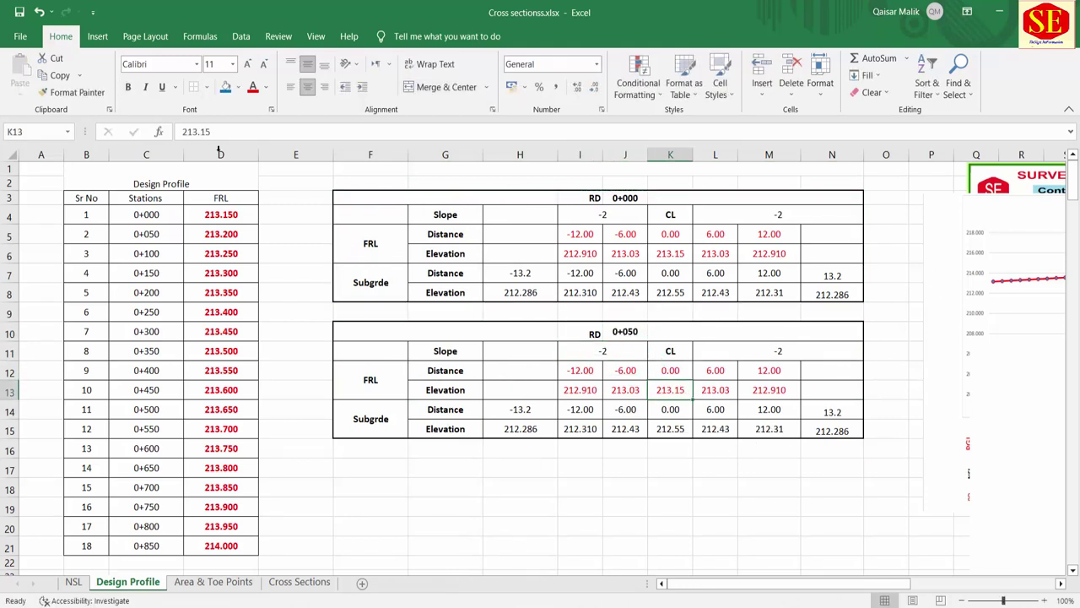
{"action": "left_click", "coordinate": [264, 89]}
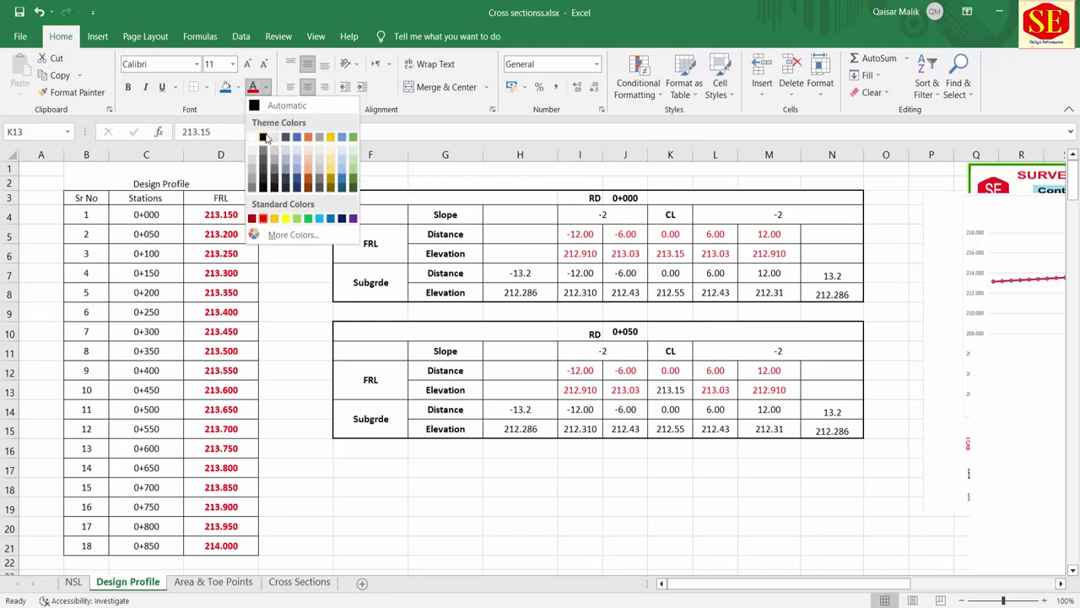
{"action": "left_click", "coordinate": [264, 137]}
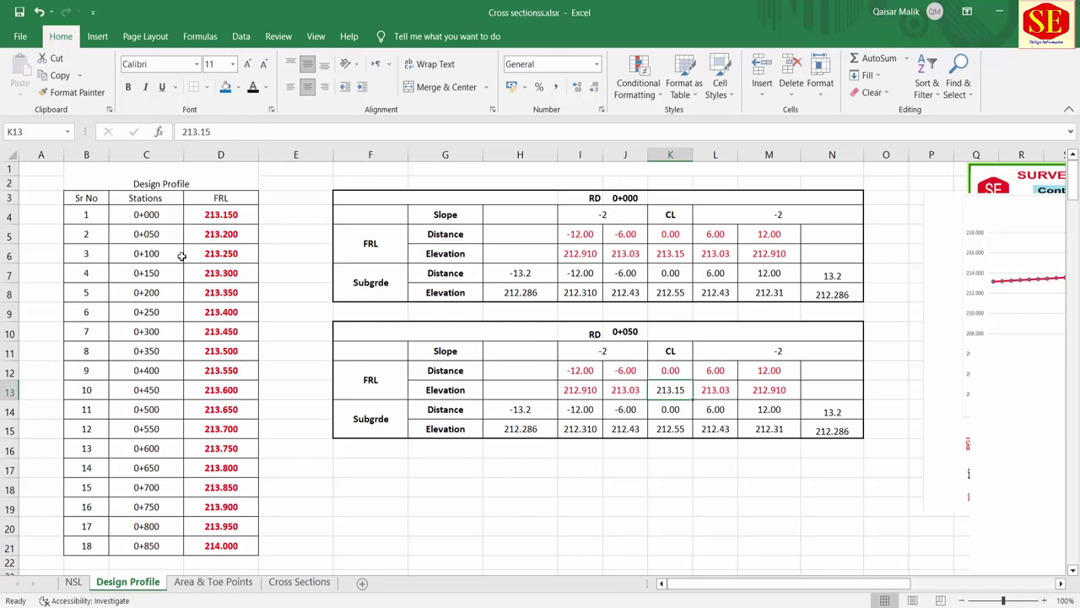
{"action": "left_click", "coordinate": [218, 234]}
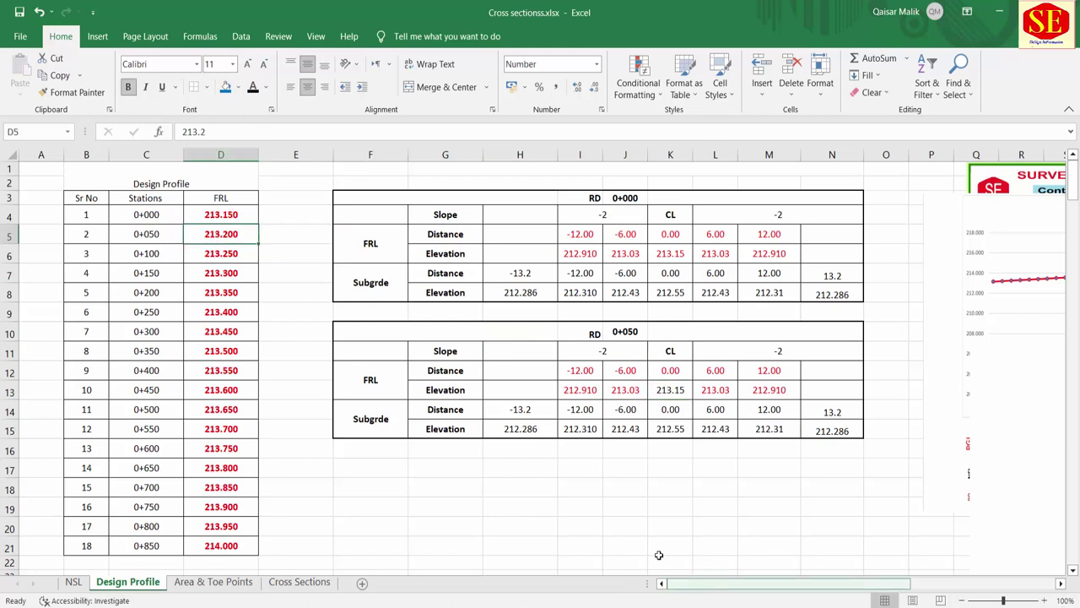
{"action": "left_click", "coordinate": [666, 391]}
{"action": "key", "text": "BackSpace"}
{"action": "key", "text": "BackSpace"}
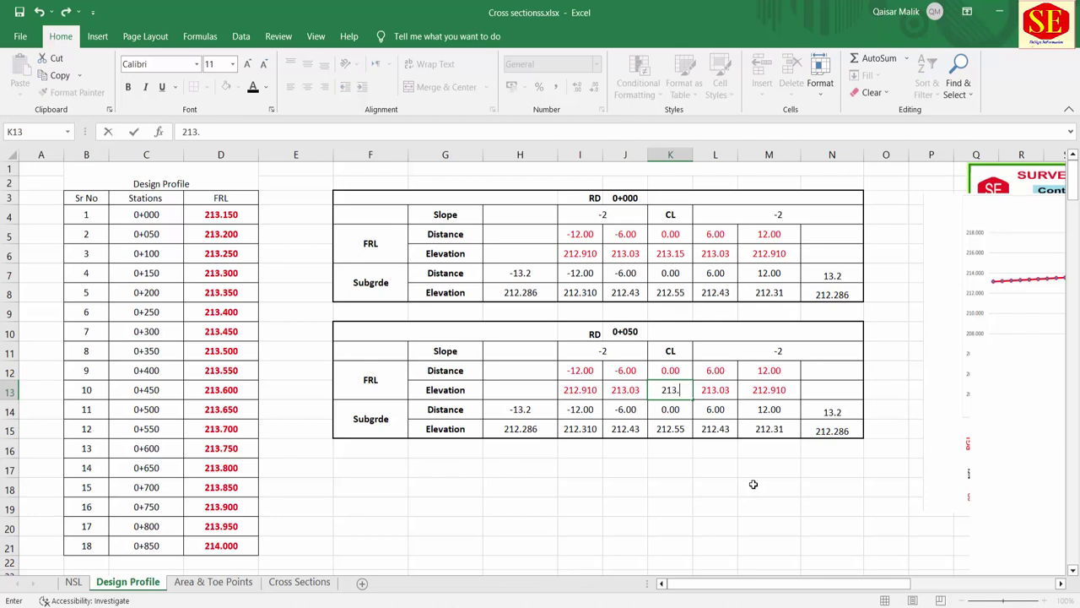
{"action": "type", "text": "2"}
{"action": "key", "text": "Return"}
{"action": "left_click", "coordinate": [684, 391]}
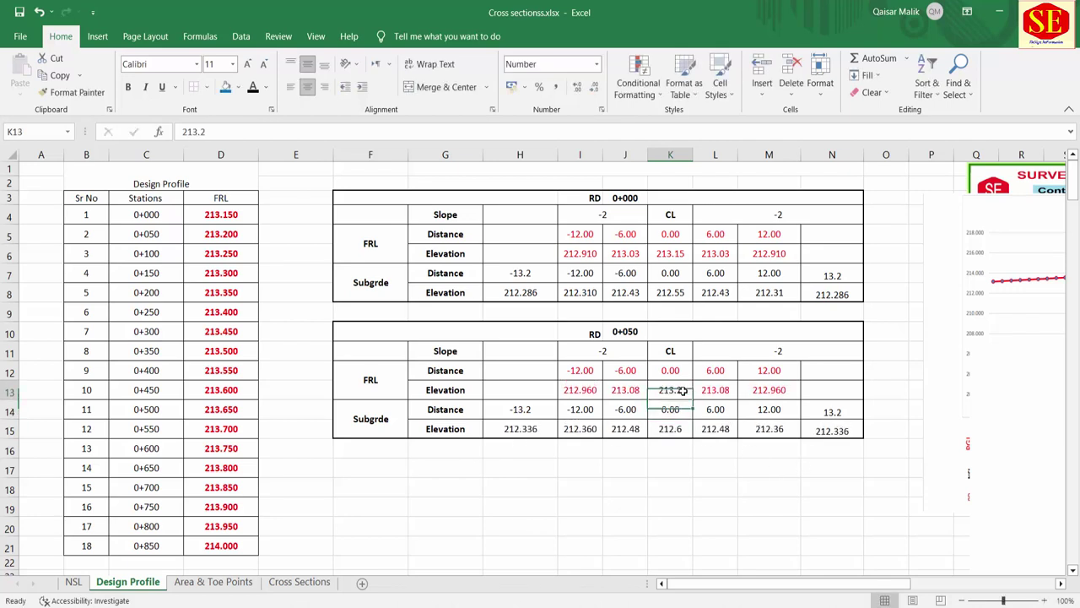
{"action": "key", "text": "ctrl+b"}
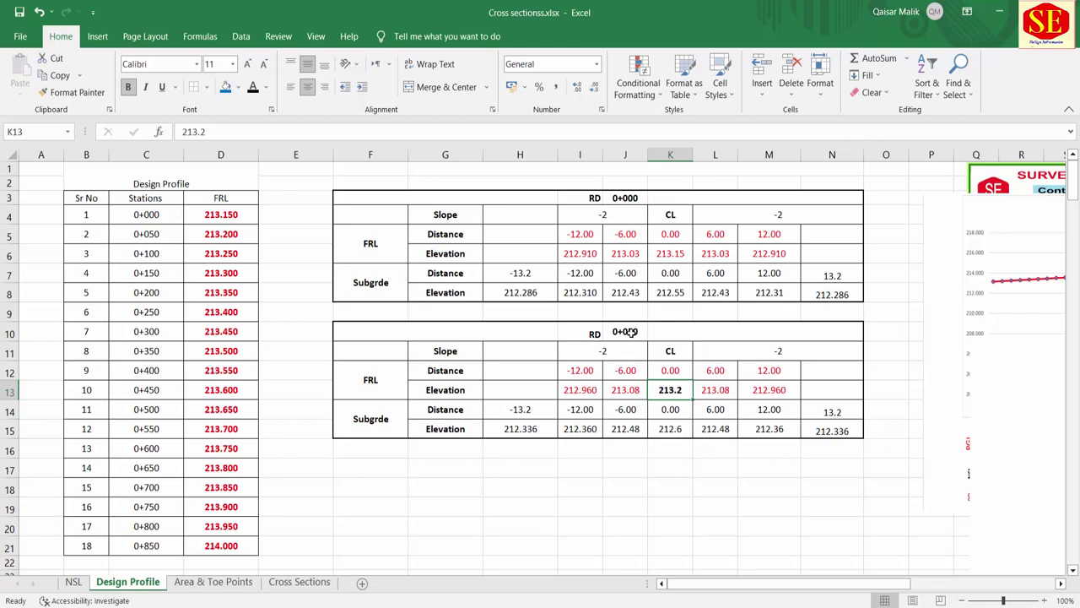
Copy the RD 0+050 table below and renumber it RD 0+100.
{"action": "left_click_drag", "start_coordinate": [395, 331], "coordinate": [831, 422]}
{"action": "right_click", "coordinate": [831, 419]}
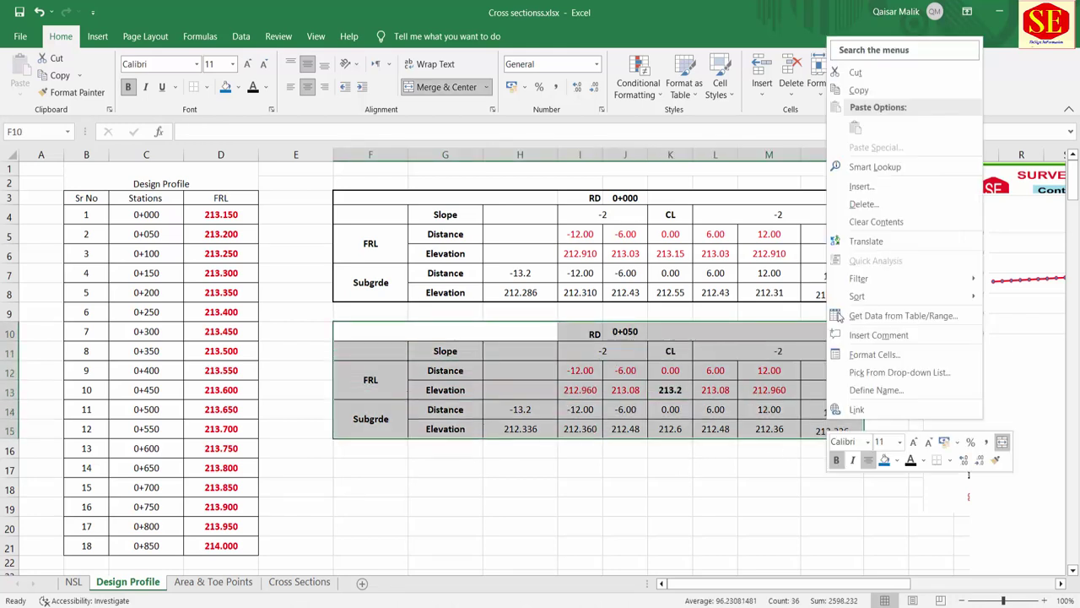
{"action": "left_click", "coordinate": [901, 96]}
{"action": "left_click", "coordinate": [366, 466]}
{"action": "right_click", "coordinate": [366, 467]}
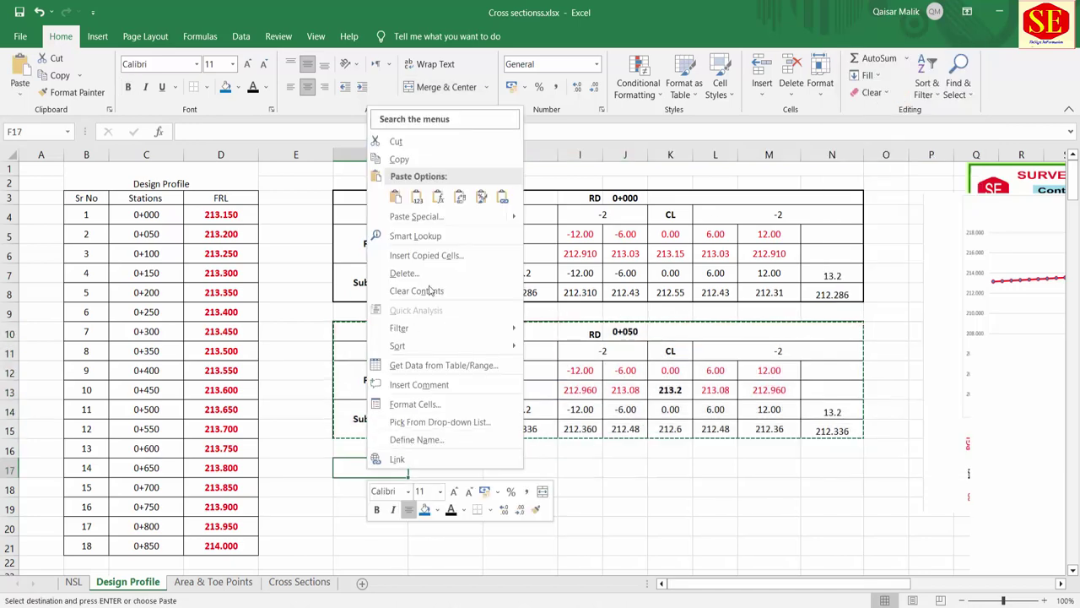
{"action": "left_click", "coordinate": [395, 196]}
{"action": "scroll", "coordinate": [696, 461], "scroll_direction": "down", "scroll_amount": 1}
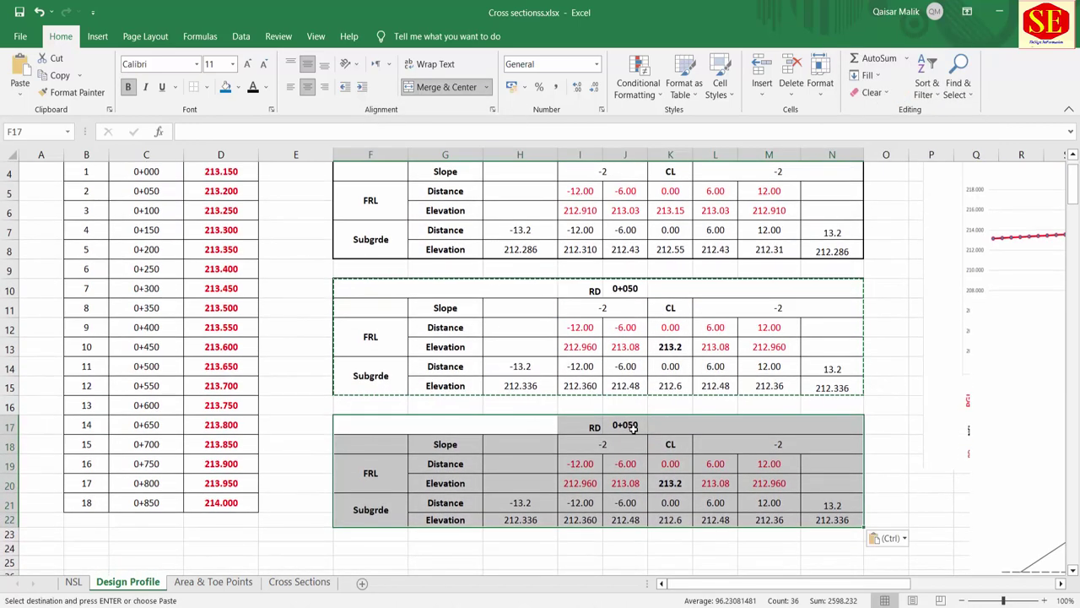
{"action": "type", "text": "100"}
{"action": "key", "text": "Return"}
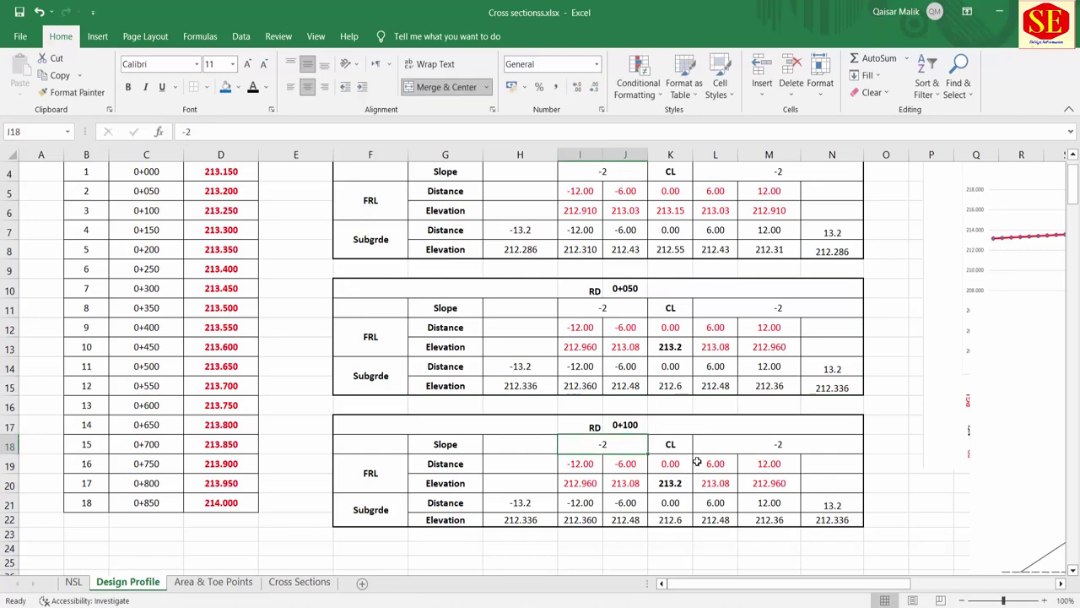
Set the RD 0+100 centreline FRL elevation to 213.25.
{"action": "left_click", "coordinate": [667, 482]}
{"action": "scroll", "coordinate": [206, 235], "scroll_direction": "up", "scroll_amount": 1}
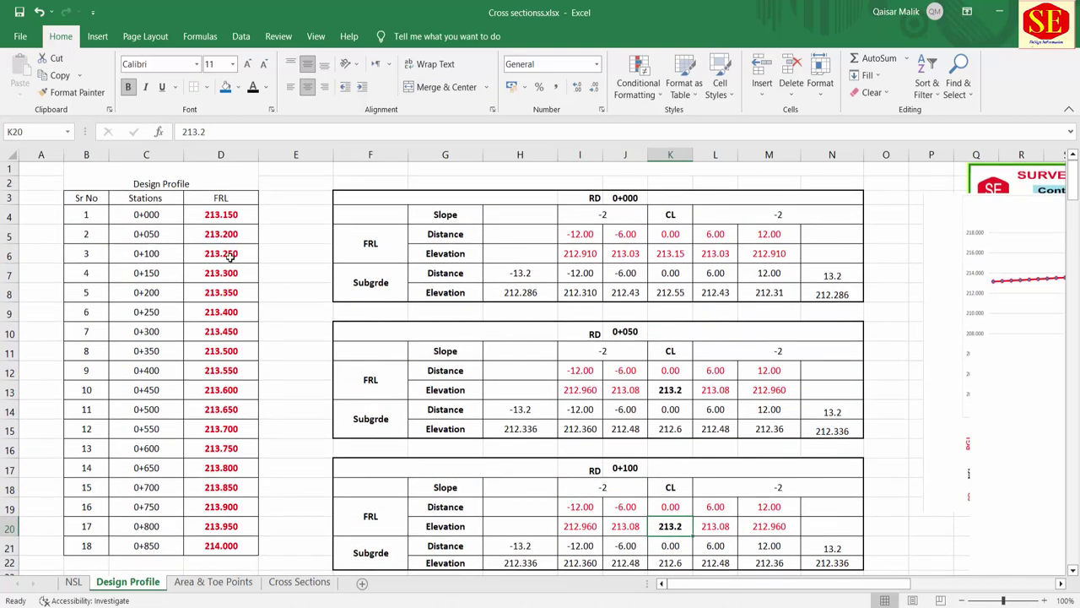
{"action": "scroll", "coordinate": [880, 440], "scroll_direction": "down", "scroll_amount": 1}
{"action": "type", "text": "213."}
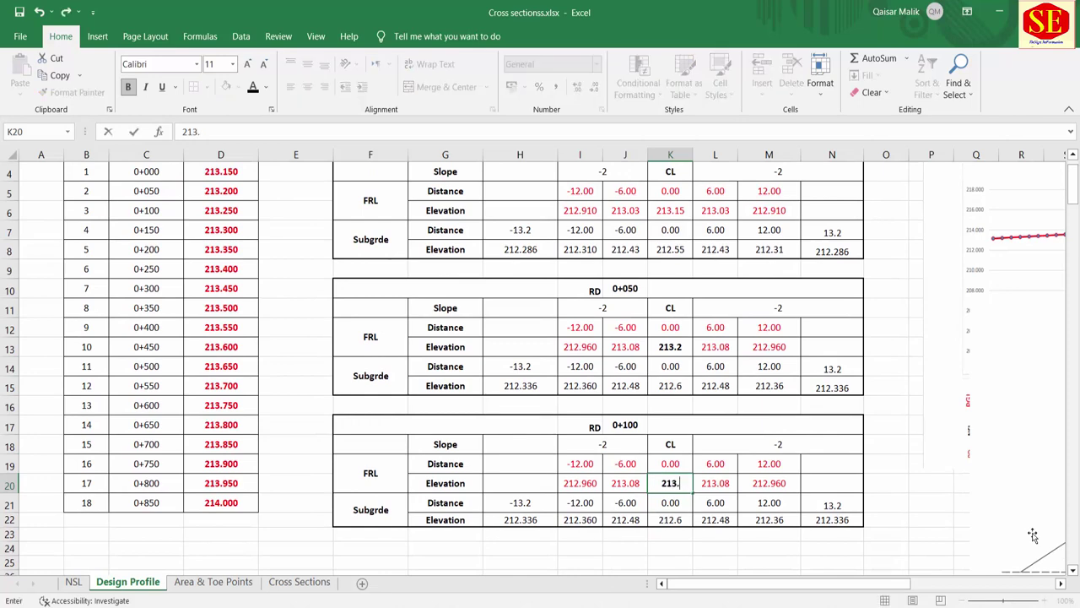
{"action": "type", "text": "25"}
{"action": "key", "text": "Return"}
Duplicate the table below as RD 0+150 with centreline FRL 213.3.
{"action": "scroll", "coordinate": [720, 471], "scroll_direction": "down", "scroll_amount": 2}
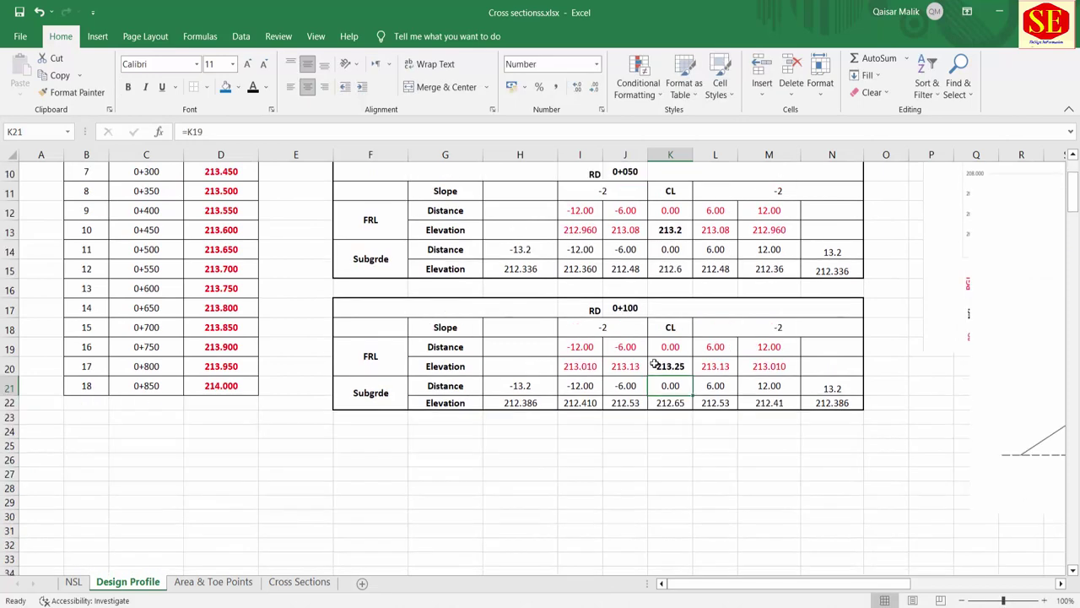
{"action": "left_click_drag", "start_coordinate": [346, 310], "coordinate": [774, 390]}
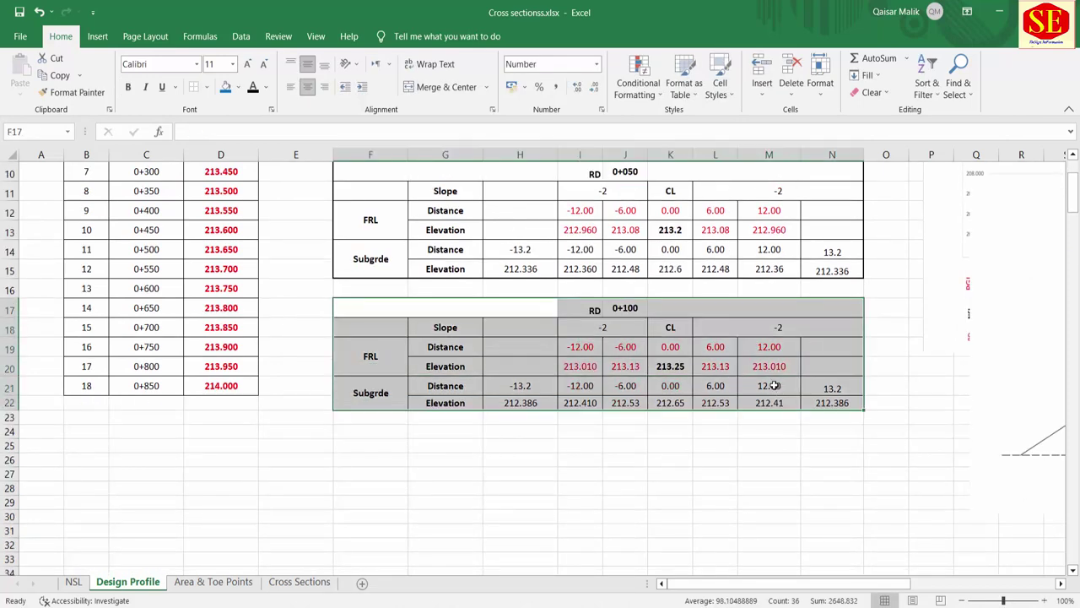
{"action": "right_click", "coordinate": [777, 388]}
{"action": "left_click", "coordinate": [809, 57]}
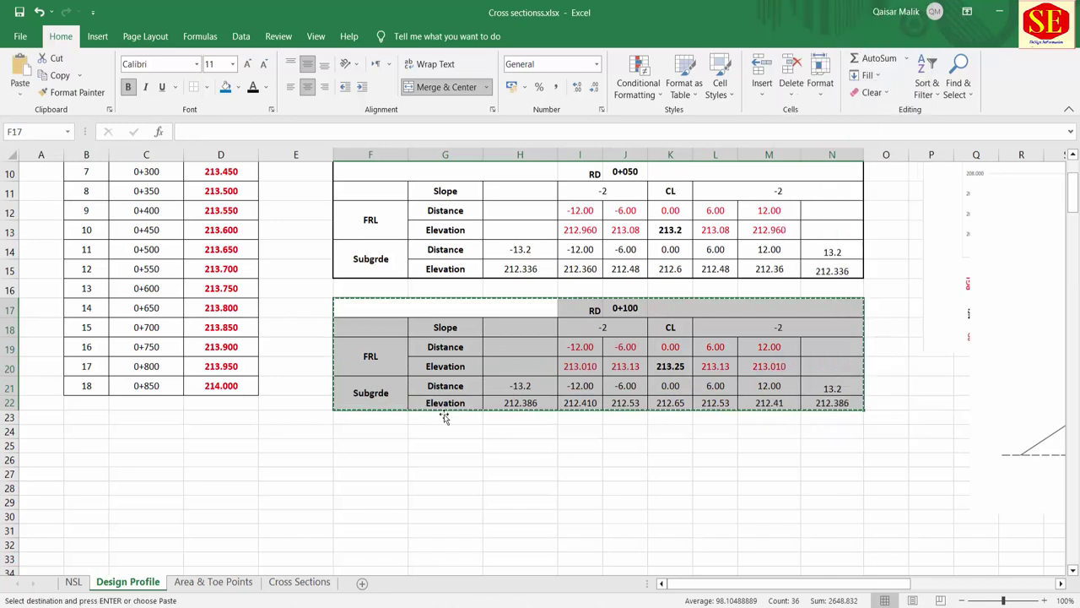
{"action": "left_click", "coordinate": [371, 432]}
{"action": "right_click", "coordinate": [371, 430]}
{"action": "left_click", "coordinate": [403, 160]}
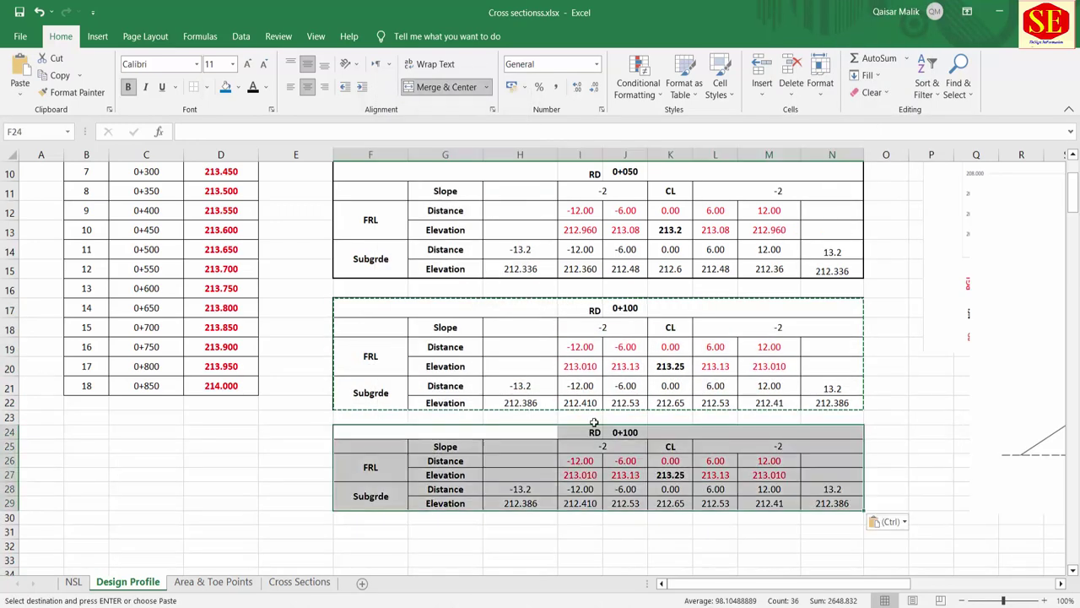
{"action": "type", "text": "150"}
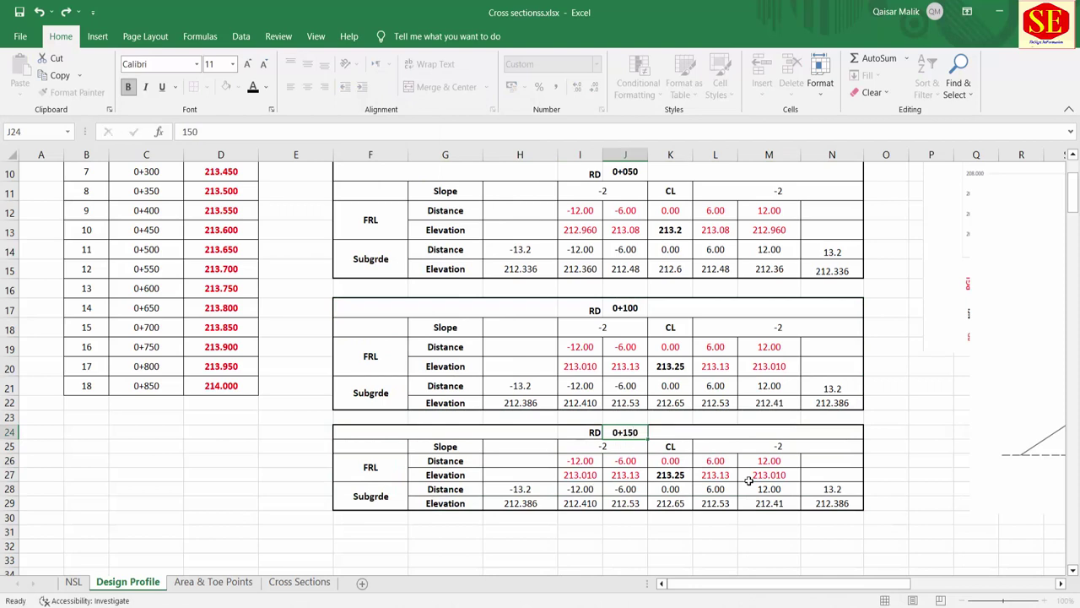
{"action": "key", "text": "Return"}
{"action": "left_click", "coordinate": [672, 475]}
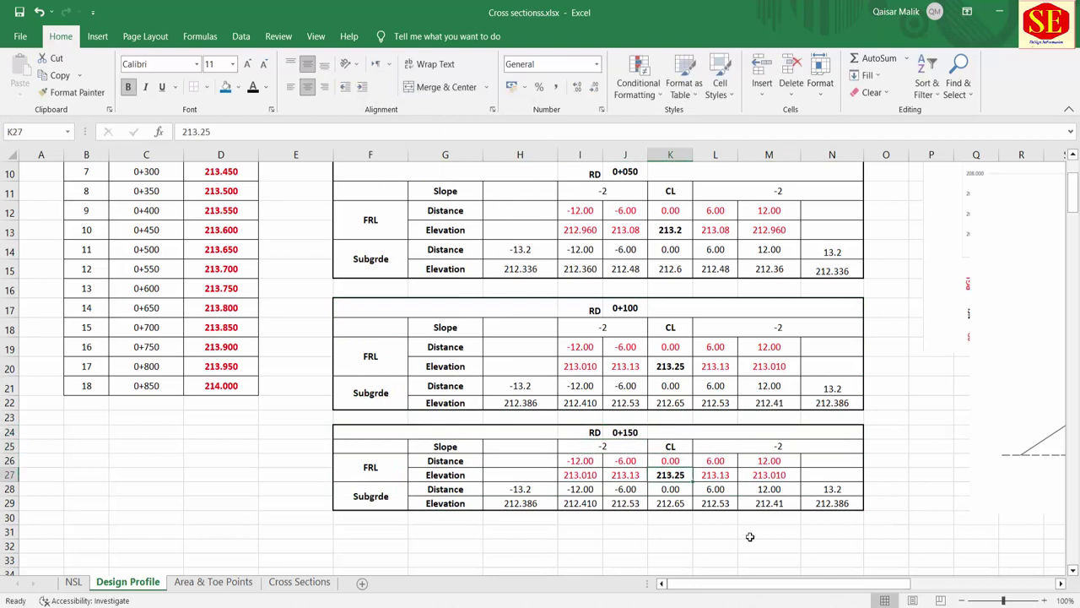
{"action": "type", "text": "213.3"}
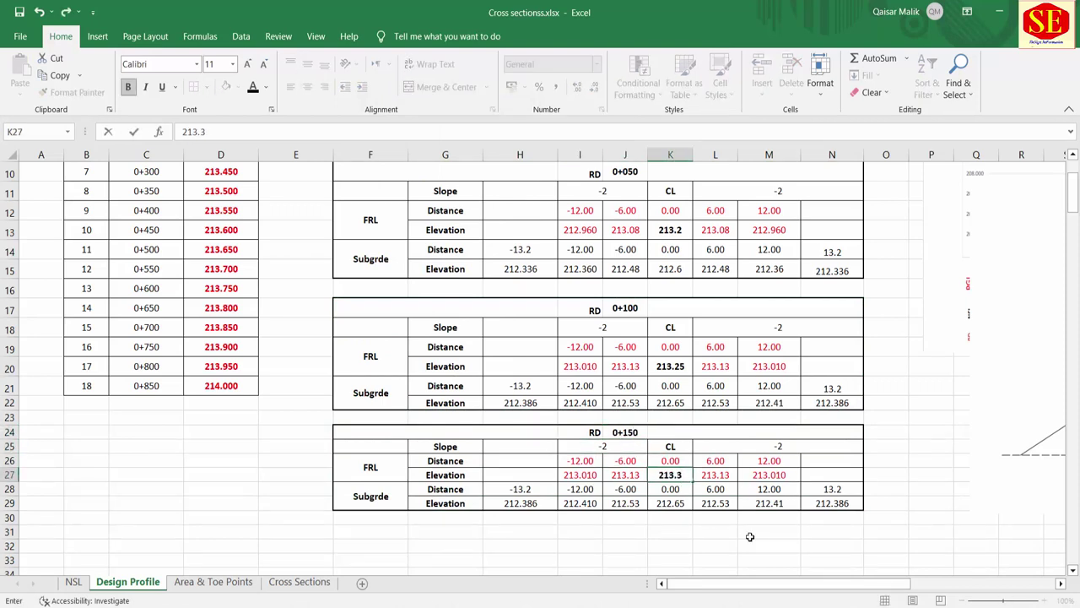
{"action": "key", "text": "Return"}
Copy the RD 0+150 table and paste a new table below for RD 0+200.
{"action": "scroll", "coordinate": [230, 347], "scroll_direction": "up", "scroll_amount": 1}
{"action": "scroll", "coordinate": [217, 241], "scroll_direction": "up", "scroll_amount": 2}
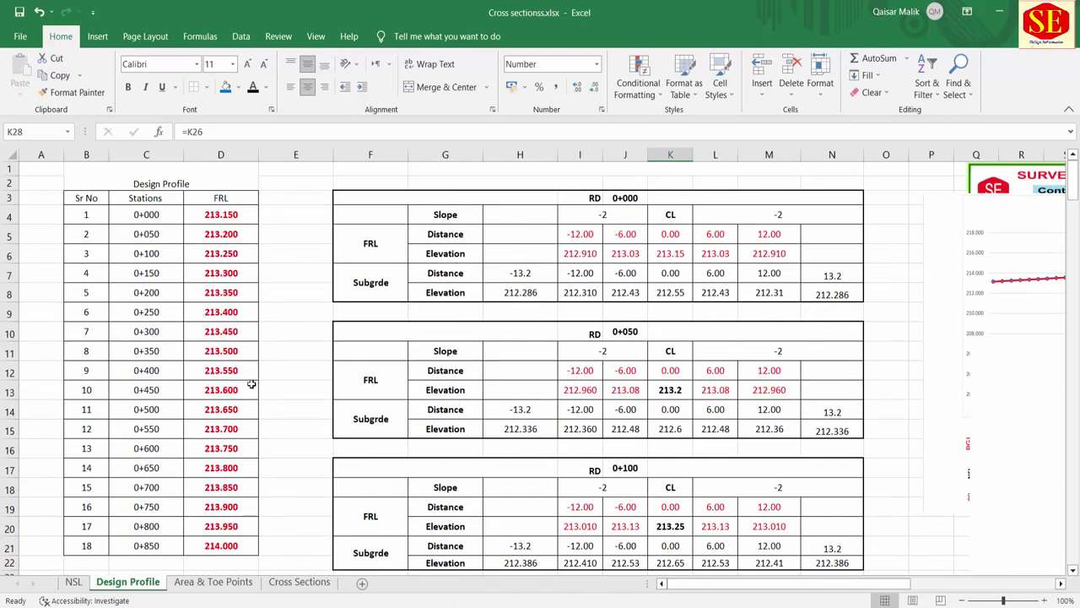
{"action": "scroll", "coordinate": [718, 337], "scroll_direction": "down", "scroll_amount": 4}
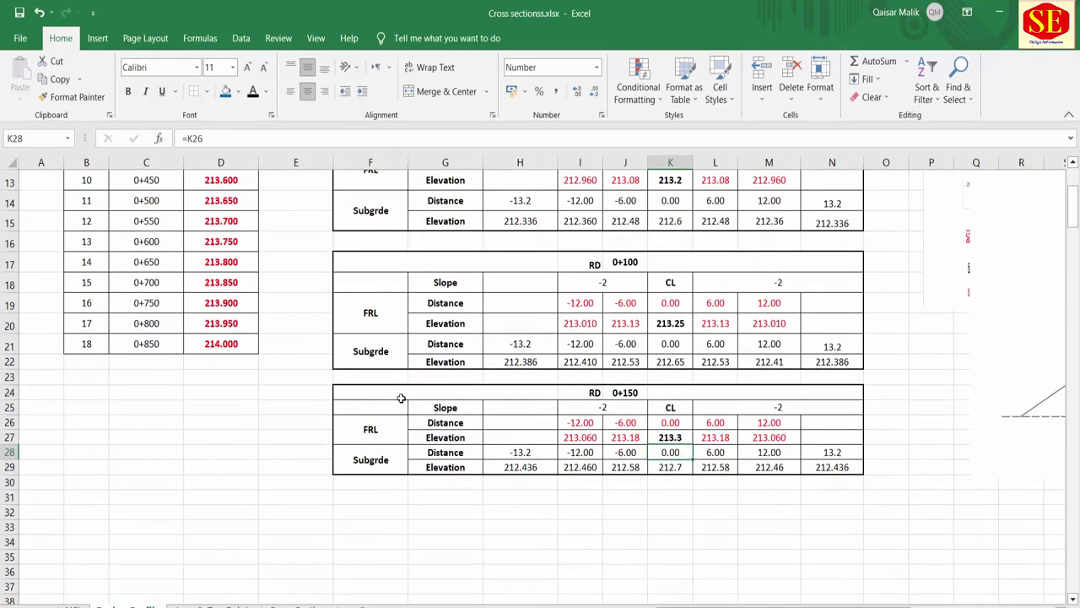
{"action": "left_click_drag", "start_coordinate": [409, 393], "coordinate": [745, 457]}
{"action": "key", "text": "ctrl+c"}
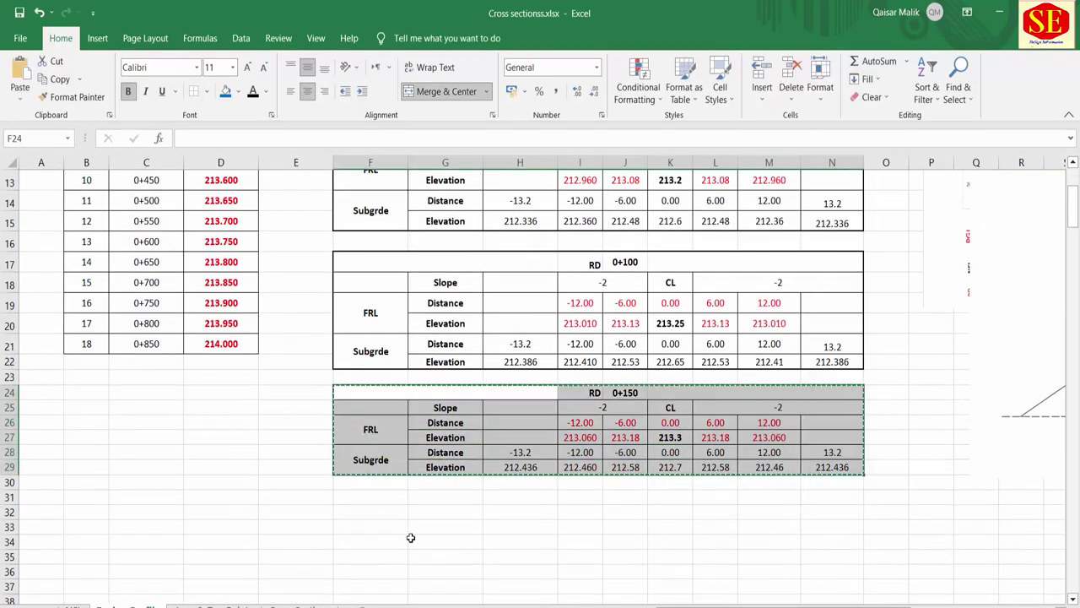
{"action": "right_click", "coordinate": [386, 498]}
{"action": "left_click", "coordinate": [427, 212]}
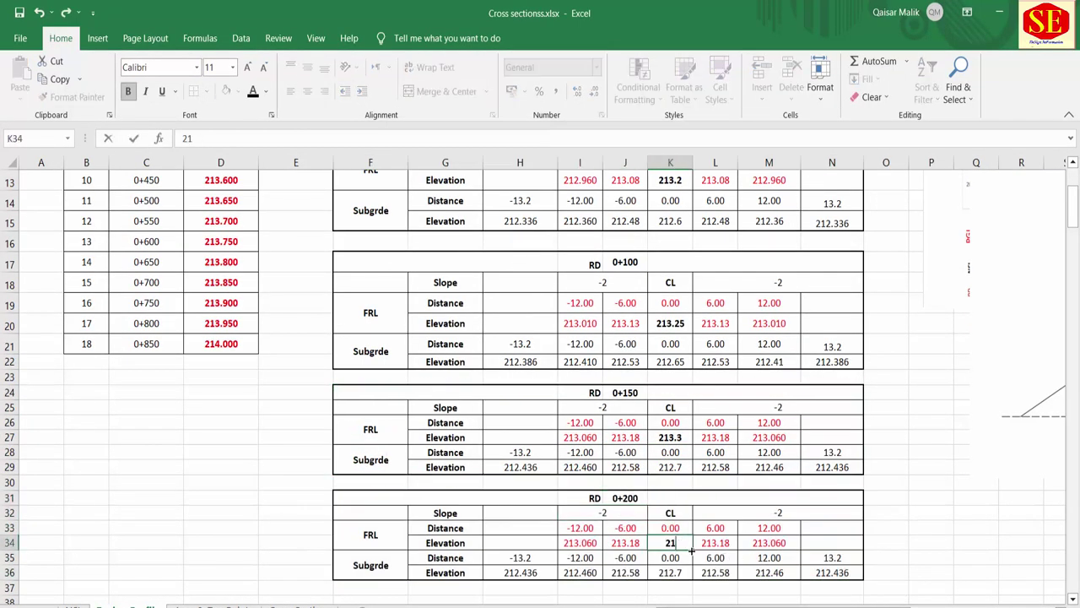
Paste a copy below for RD 0+250 with centreline FRL 213.4.
{"action": "scroll", "coordinate": [737, 506], "scroll_direction": "down", "scroll_amount": 3}
{"action": "left_click_drag", "start_coordinate": [371, 314], "coordinate": [831, 388]}
{"action": "right_click", "coordinate": [844, 372]}
{"action": "left_click", "coordinate": [873, 290]}
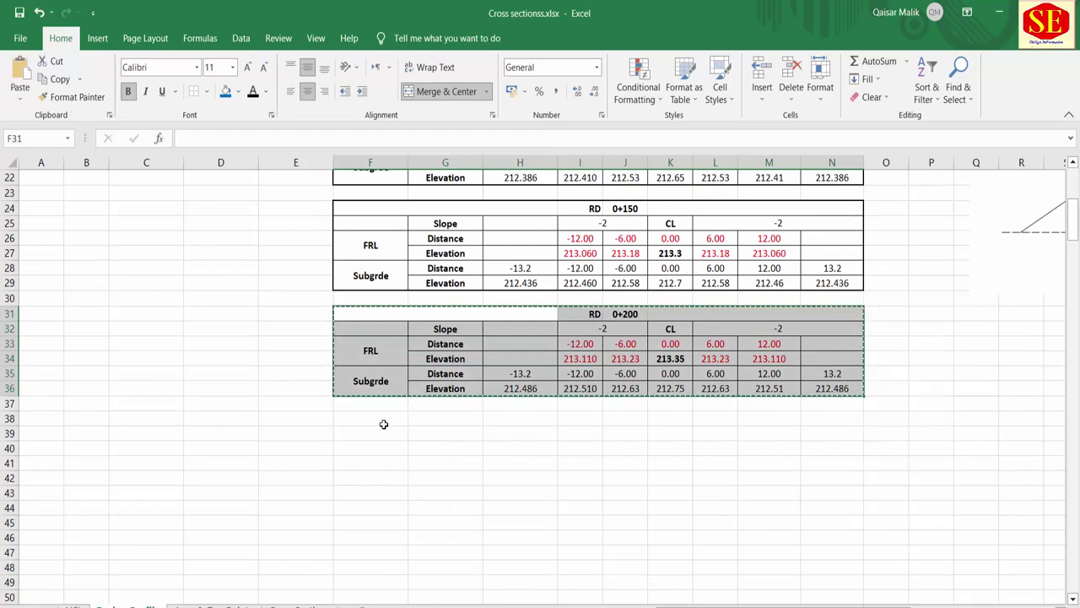
{"action": "right_click", "coordinate": [381, 425]}
{"action": "left_click", "coordinate": [403, 113]}
{"action": "left_click", "coordinate": [671, 463]}
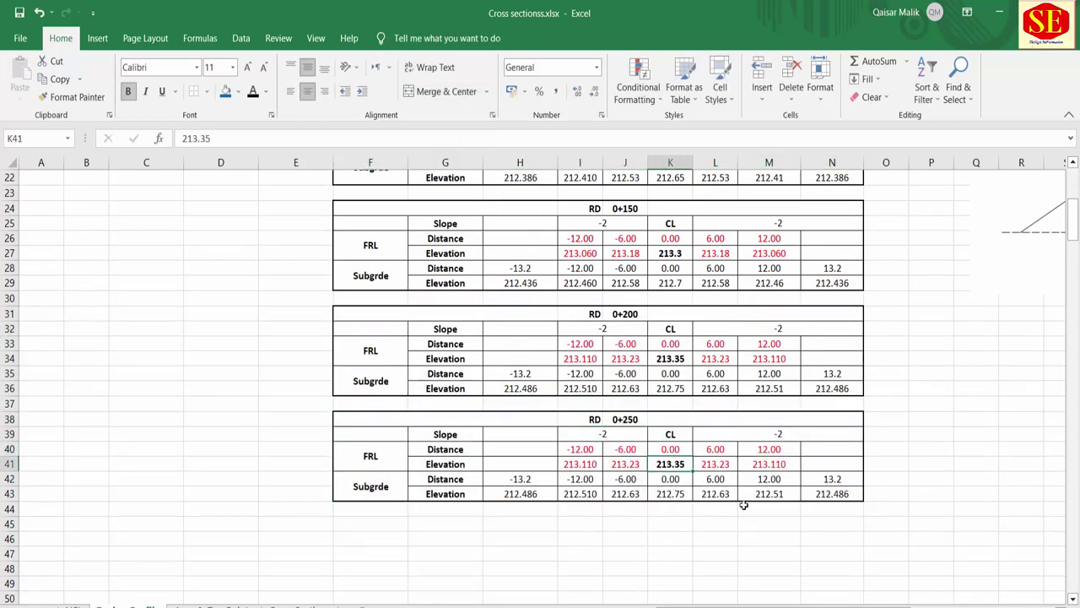
{"action": "type", "text": "213.4"}
Add the RD 0+300 table below with centreline FRL 213.45.
{"action": "scroll", "coordinate": [741, 501], "scroll_direction": "down", "scroll_amount": 1}
{"action": "left_click_drag", "start_coordinate": [371, 373], "coordinate": [759, 433]}
{"action": "key", "text": "ctrl+c"}
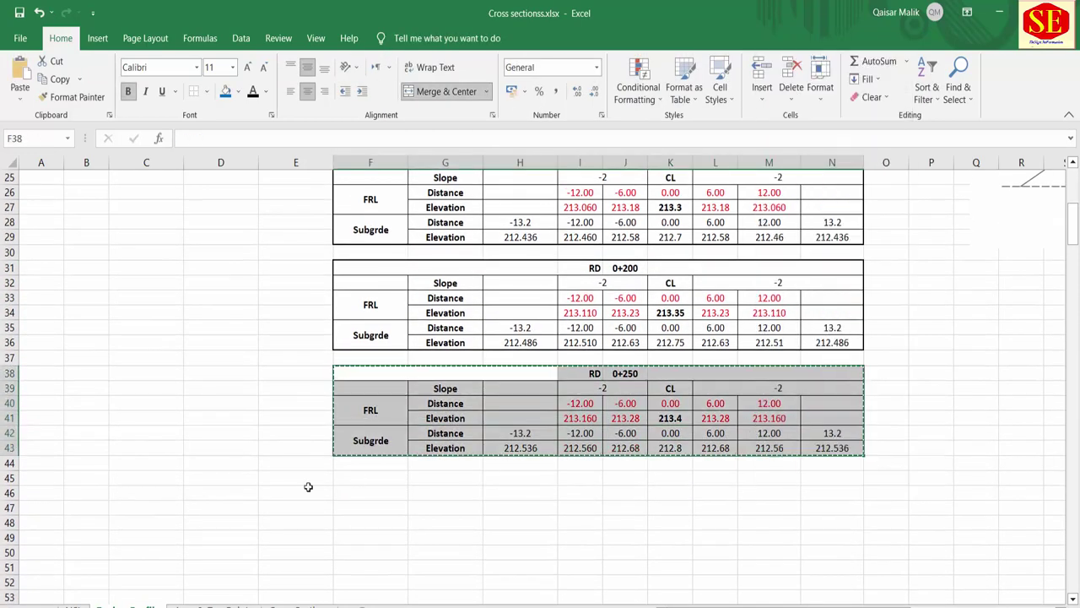
{"action": "right_click", "coordinate": [358, 477]}
{"action": "left_click", "coordinate": [380, 163]}
{"action": "left_click", "coordinate": [602, 494]}
{"action": "left_click", "coordinate": [670, 523]}
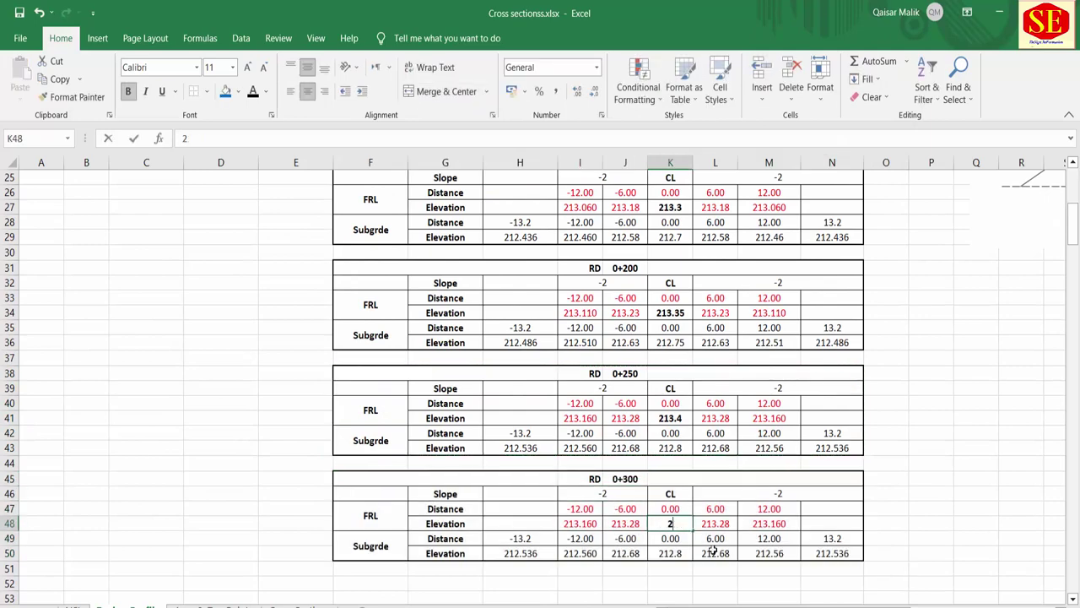
{"action": "type", "text": "213.45"}
{"action": "key", "text": "Return"}
Paste the RD 0+350 table below RD 0+300 with centreline FRL 213.5 in K55.
{"action": "scroll", "coordinate": [670, 523], "scroll_direction": "down", "scroll_amount": 2}
{"action": "left_click_drag", "start_coordinate": [363, 388], "coordinate": [806, 455]}
{"action": "key", "text": "ctrl+c"}
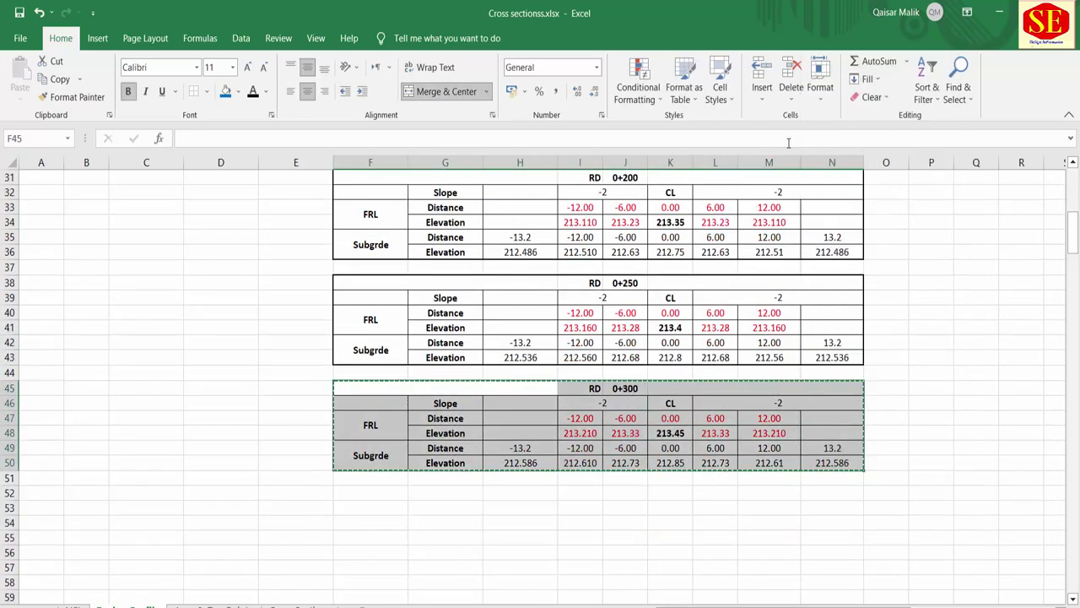
{"action": "right_click", "coordinate": [367, 489]}
{"action": "left_click", "coordinate": [380, 211]}
{"action": "left_click", "coordinate": [602, 508]}
{"action": "left_click", "coordinate": [670, 538]}
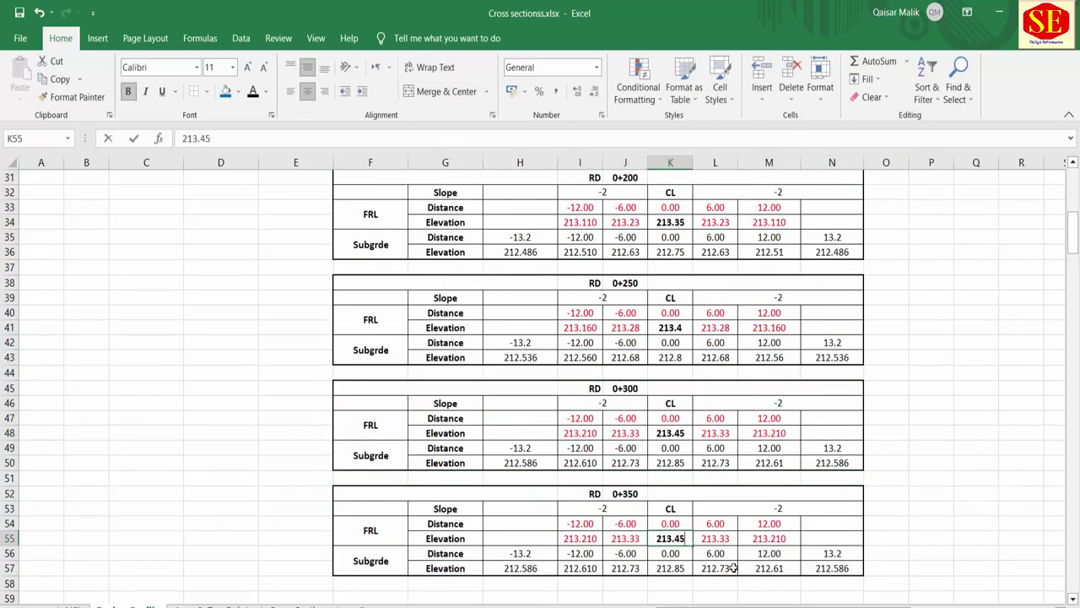
{"action": "type", "text": "213.5"}
{"action": "left_click", "coordinate": [628, 494]}
Check the Design Profile FRL of 213.55 for station 0+400.
{"action": "scroll", "coordinate": [629, 494], "scroll_direction": "up", "scroll_amount": 7}
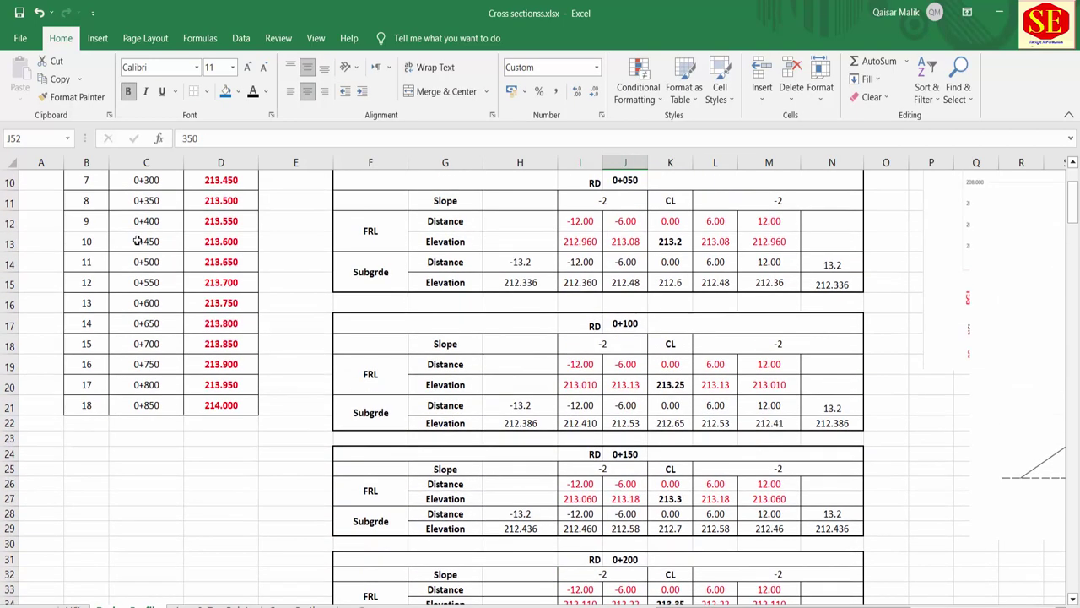
{"action": "left_click", "coordinate": [222, 200]}
{"action": "left_click", "coordinate": [221, 221]}
Copy the RD 0+350 table to row 59 as RD 0+400 with centreline FRL 213.5.
{"action": "scroll", "coordinate": [637, 453], "scroll_direction": "down", "scroll_amount": 11}
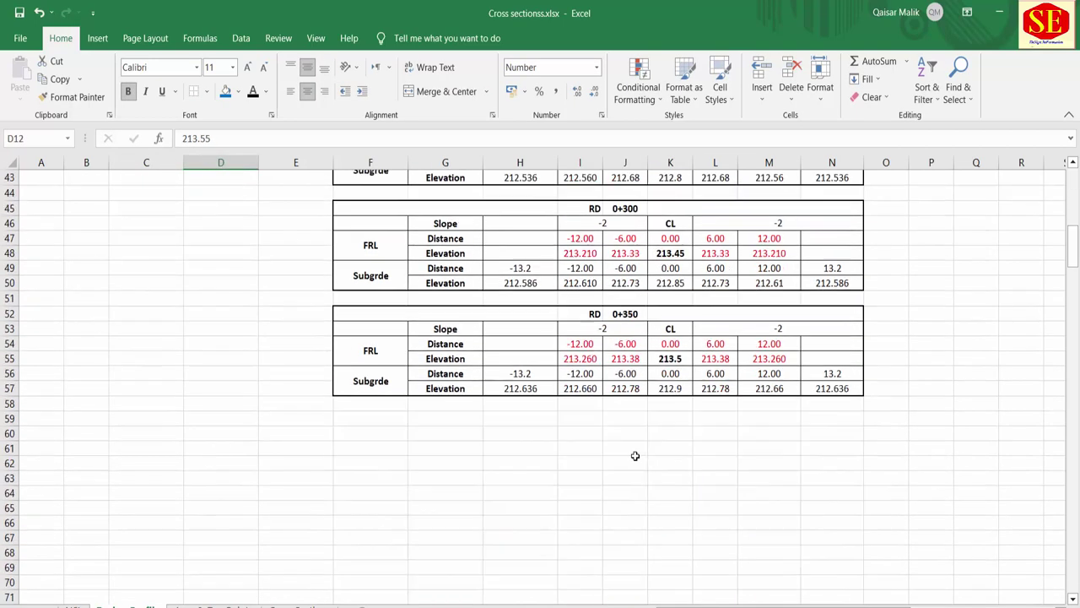
{"action": "left_click_drag", "start_coordinate": [370, 314], "coordinate": [831, 388]}
{"action": "right_click", "coordinate": [757, 388]}
{"action": "left_click", "coordinate": [785, 288]}
{"action": "left_click", "coordinate": [372, 416]}
{"action": "key", "text": "ctrl+v"}
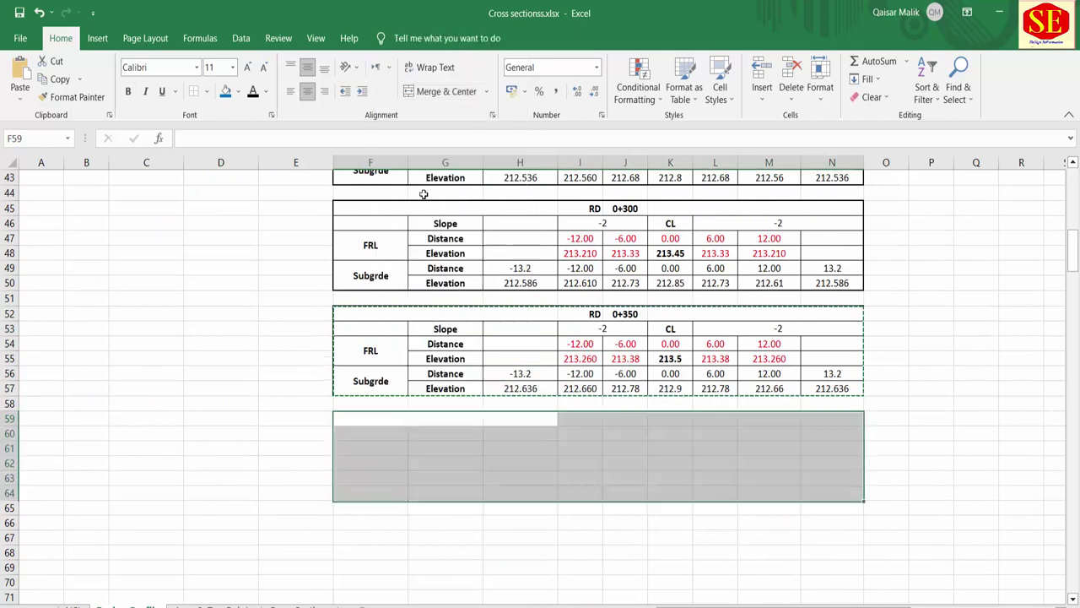
{"action": "left_click", "coordinate": [670, 464]}
{"action": "type", "text": "213.5"}
{"action": "key", "text": "Return"}
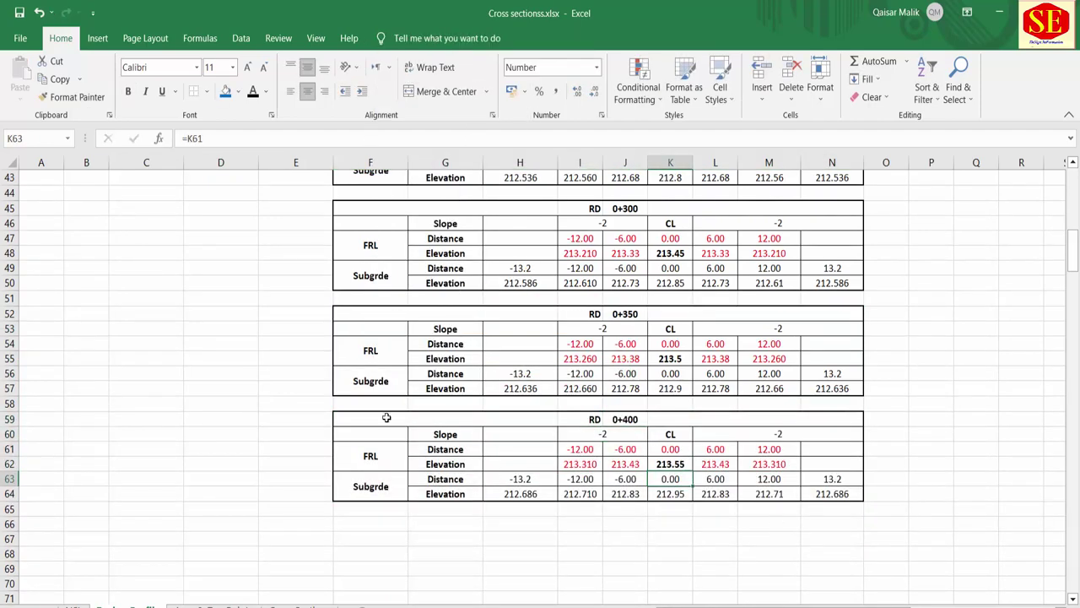
Paste a copy of the RD 0+400 table at row 66 and set its centreline FRL to 213.6.
{"action": "left_click_drag", "start_coordinate": [371, 419], "coordinate": [831, 494]}
{"action": "right_click", "coordinate": [731, 481]}
{"action": "left_click", "coordinate": [762, 116]}
{"action": "right_click", "coordinate": [390, 525]}
{"action": "left_click", "coordinate": [418, 241]}
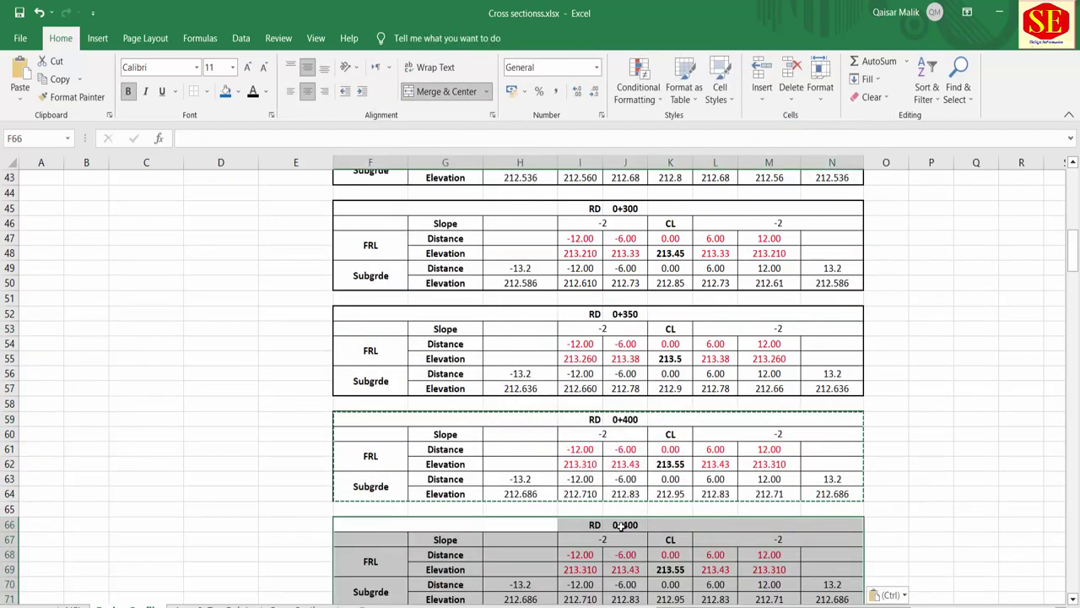
{"action": "scroll", "coordinate": [675, 490], "scroll_direction": "down", "scroll_amount": 2}
{"action": "left_click", "coordinate": [670, 478]}
{"action": "type", "text": "213.6"}
{"action": "key", "text": "Return"}
Paste the RD 0+450 table at row 73, label it 0+500 and edit its centreline FRL.
{"action": "left_click_drag", "start_coordinate": [371, 434], "coordinate": [831, 508]}
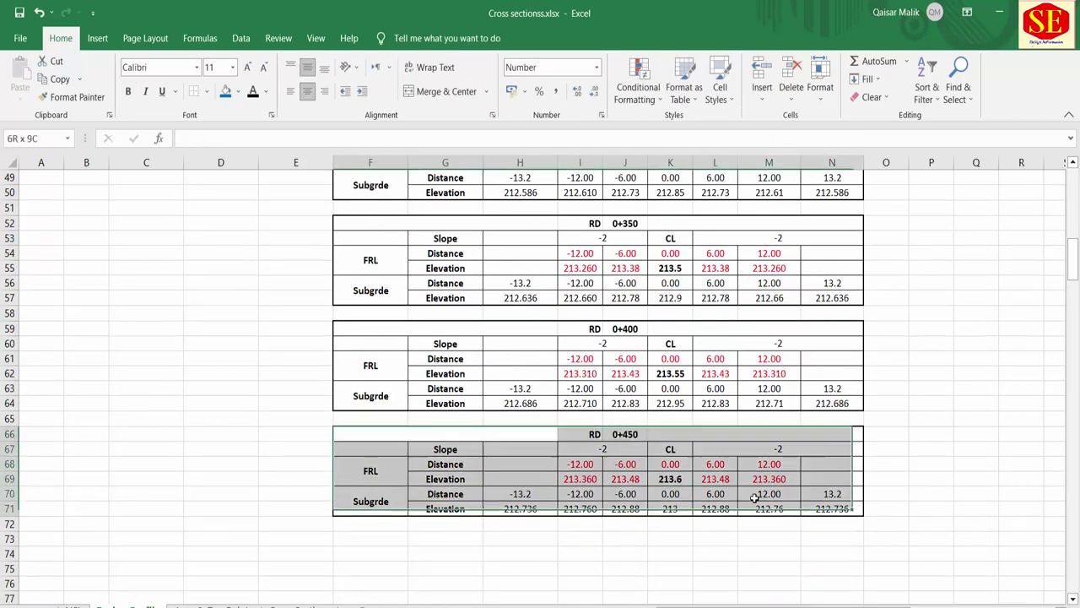
{"action": "right_click", "coordinate": [773, 497]}
{"action": "left_click", "coordinate": [810, 150]}
{"action": "left_click", "coordinate": [369, 540]}
{"action": "key", "text": "ctrl+v"}
{"action": "scroll", "coordinate": [789, 373], "scroll_direction": "down", "scroll_amount": 2}
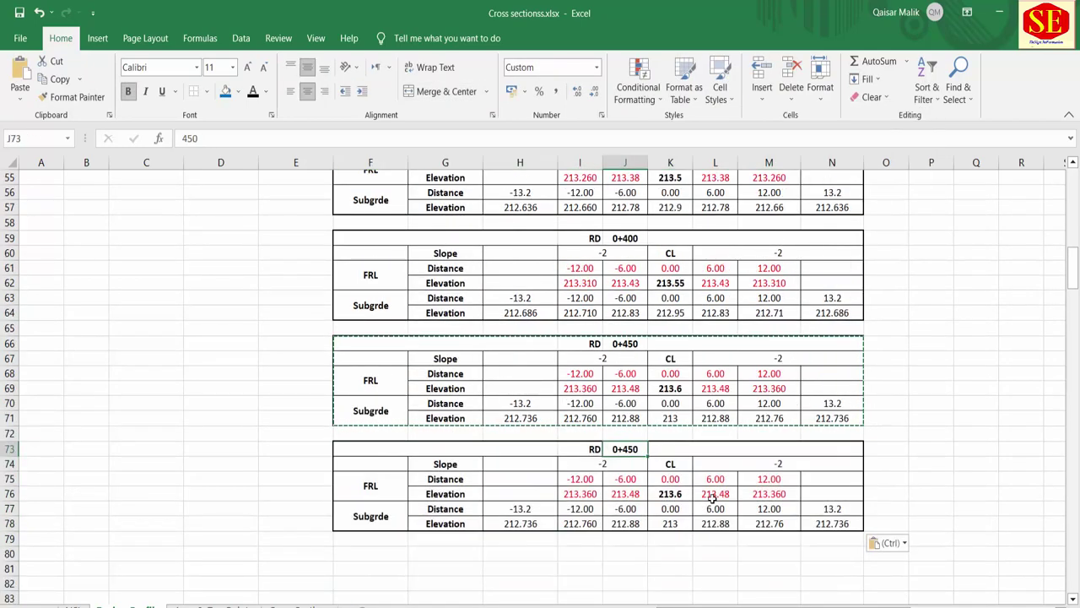
{"action": "left_click", "coordinate": [626, 449]}
{"action": "type", "text": "0+500"}
{"action": "key", "text": "Return"}
{"action": "double_click", "coordinate": [670, 494]}
{"action": "type", "text": "5"}
Paste the RD 0+500 table at row 80, label it 0+550 with centreline FRL 213.7.
{"action": "left_click_drag", "start_coordinate": [371, 449], "coordinate": [832, 523]}
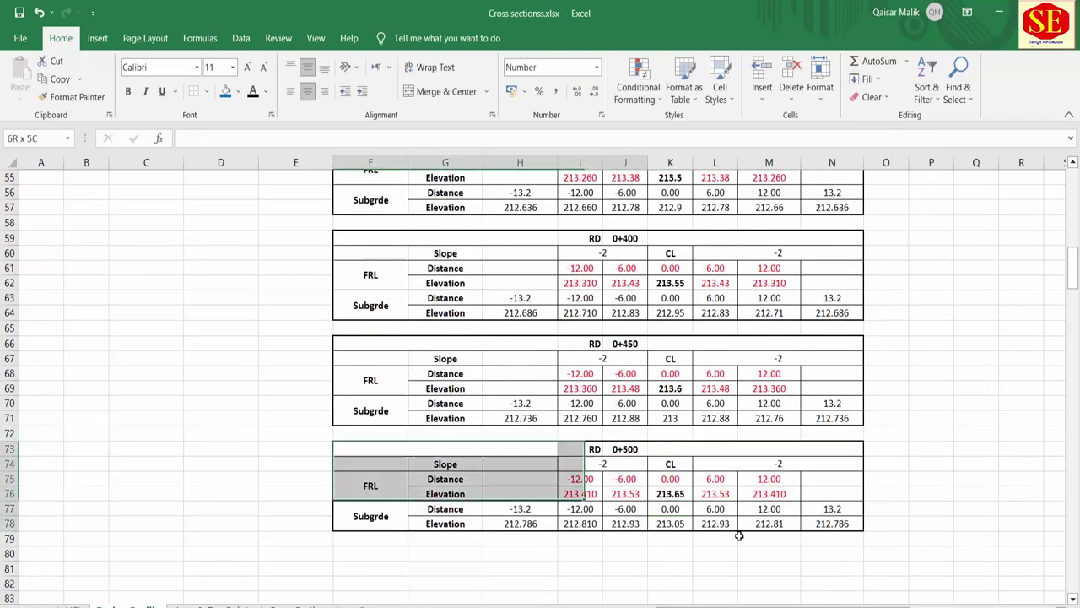
{"action": "right_click", "coordinate": [753, 506]}
{"action": "left_click", "coordinate": [771, 169]}
{"action": "scroll", "coordinate": [506, 380], "scroll_direction": "down", "scroll_amount": 4}
{"action": "right_click", "coordinate": [376, 372]}
{"action": "left_click", "coordinate": [402, 350]}
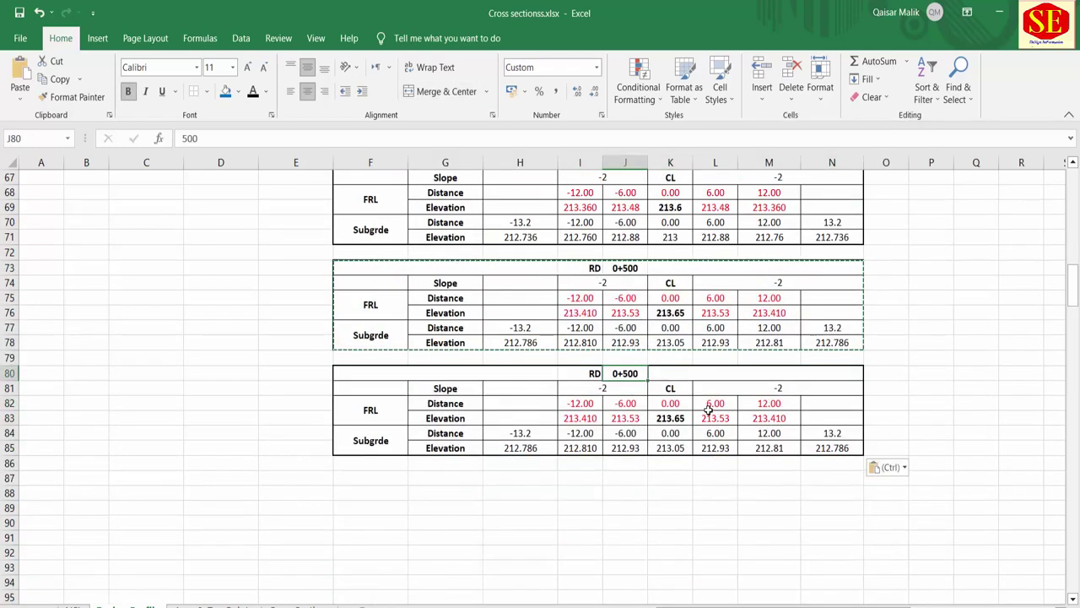
{"action": "left_click", "coordinate": [625, 373]}
{"action": "type", "text": "0+550"}
{"action": "left_click", "coordinate": [670, 417]}
{"action": "type", "text": "213.7"}
{"action": "key", "text": "Return"}
Paste the RD 0+550 table at row 87 and relabel its station as 0+600.
{"action": "left_click_drag", "start_coordinate": [376, 372], "coordinate": [831, 447]}
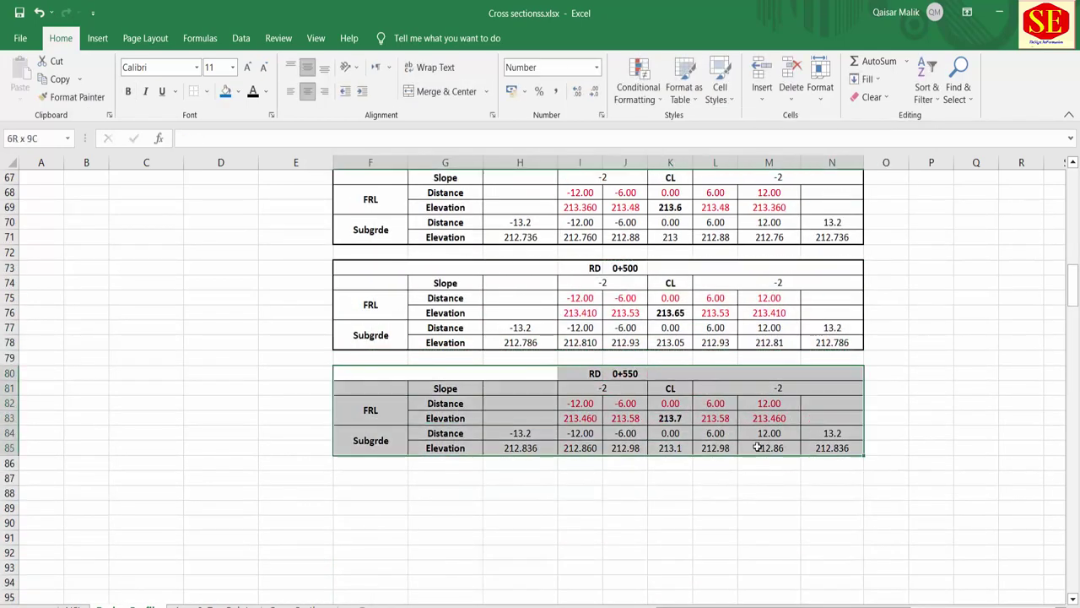
{"action": "right_click", "coordinate": [754, 446]}
{"action": "left_click", "coordinate": [802, 91]}
{"action": "left_click", "coordinate": [374, 477]}
{"action": "right_click", "coordinate": [374, 478]}
{"action": "left_click", "coordinate": [385, 191]}
{"action": "left_click", "coordinate": [626, 479]}
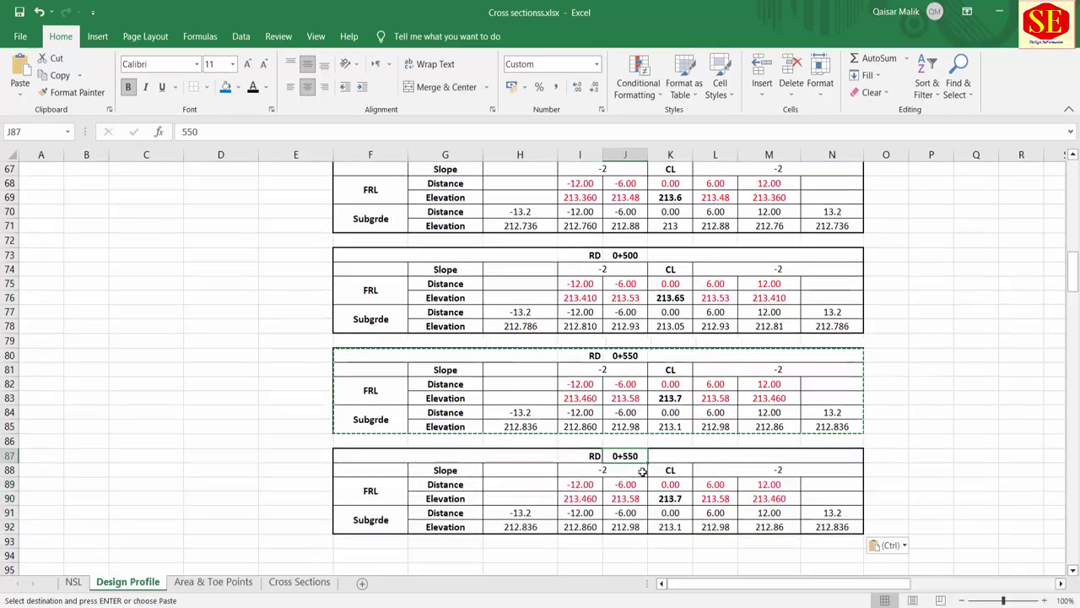
{"action": "type", "text": "600"}
{"action": "key", "text": "Return"}
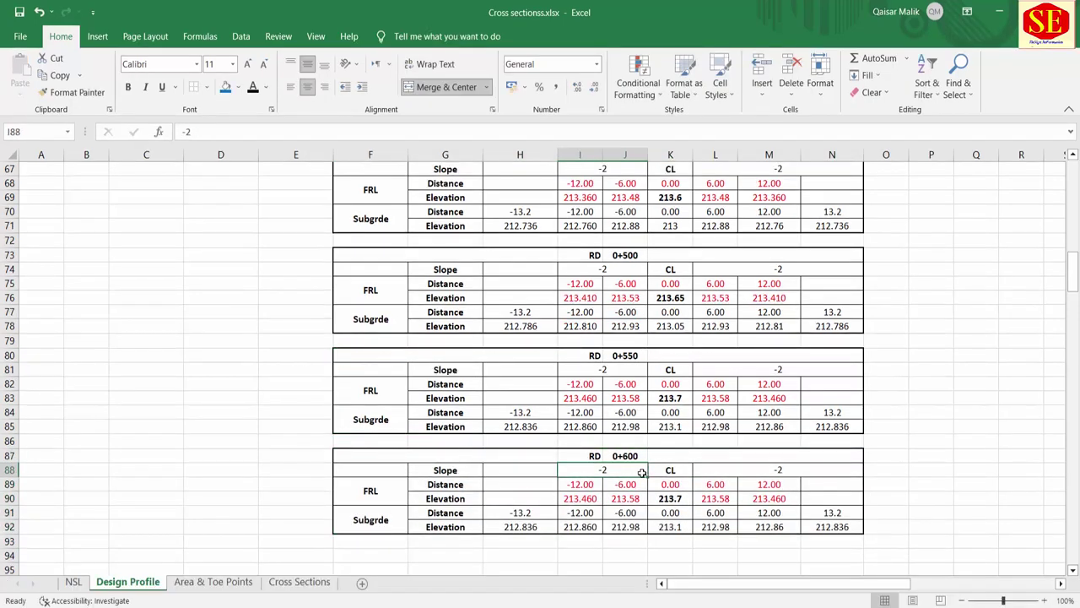
{"action": "left_click", "coordinate": [674, 497]}
Enter 213.75 as the RD 0+600 centreline FRL in K90, then return to the sheet's top.
{"action": "scroll", "coordinate": [343, 270], "scroll_direction": "up", "scroll_amount": 13}
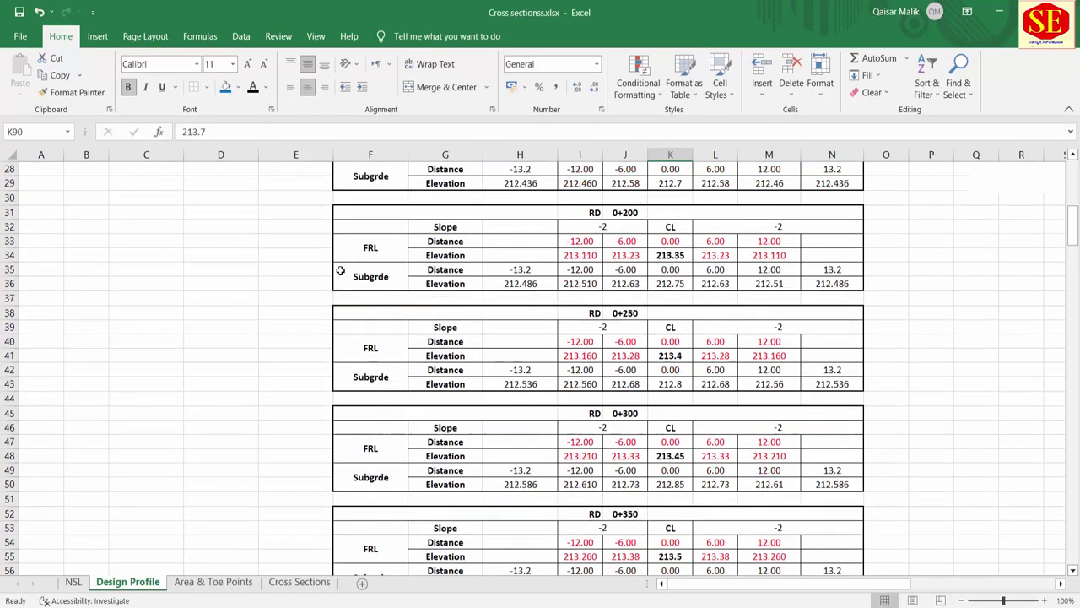
{"action": "scroll", "coordinate": [278, 294], "scroll_direction": "up", "scroll_amount": 5}
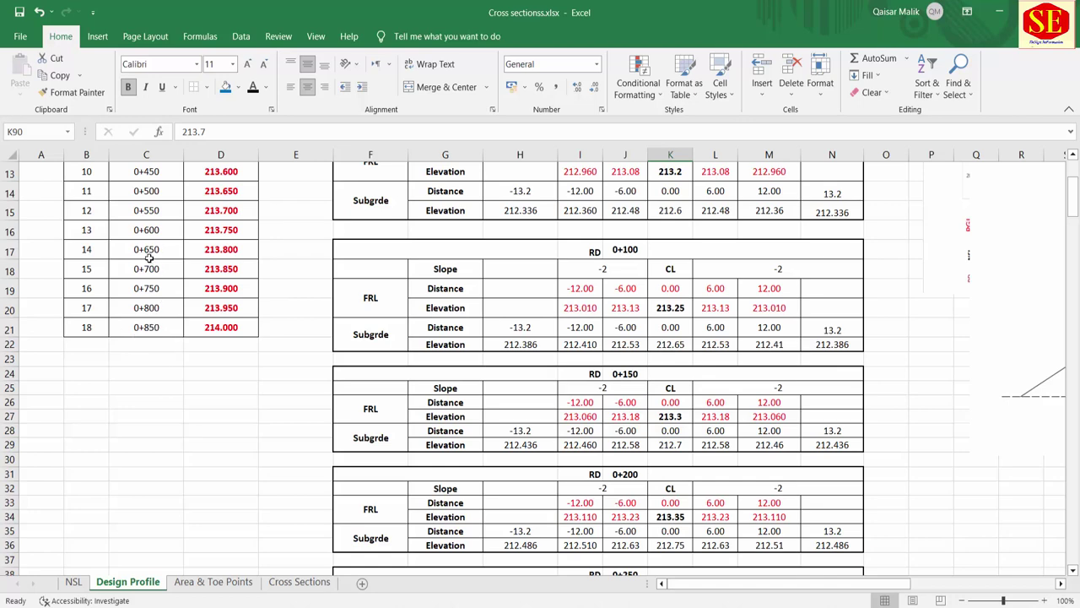
{"action": "scroll", "coordinate": [724, 378], "scroll_direction": "down", "scroll_amount": 13}
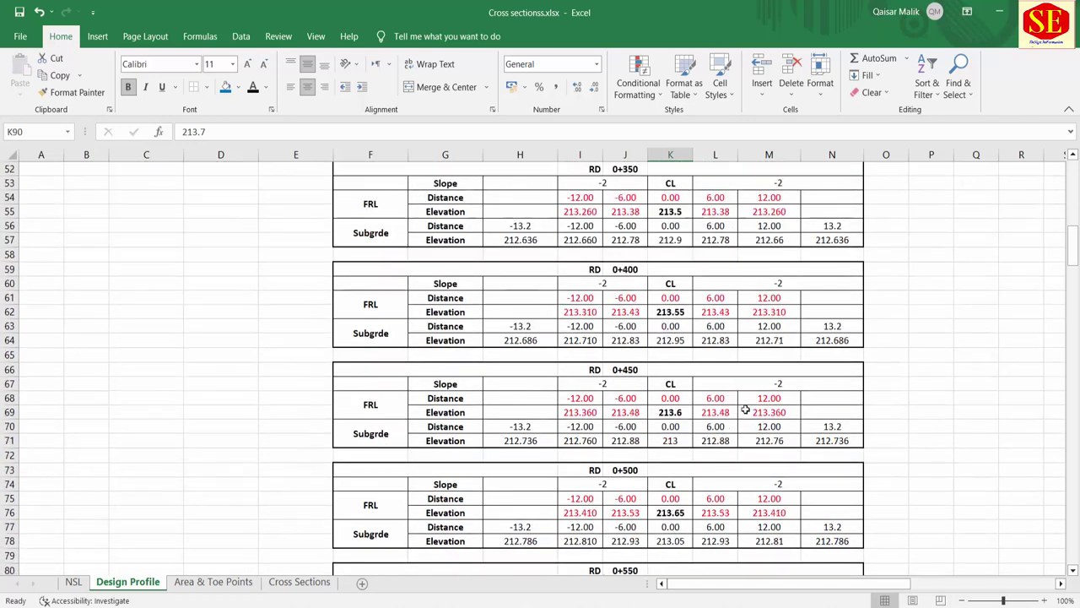
{"action": "scroll", "coordinate": [727, 430], "scroll_direction": "down", "scroll_amount": 5}
{"action": "scroll", "coordinate": [734, 490], "scroll_direction": "down", "scroll_amount": 2}
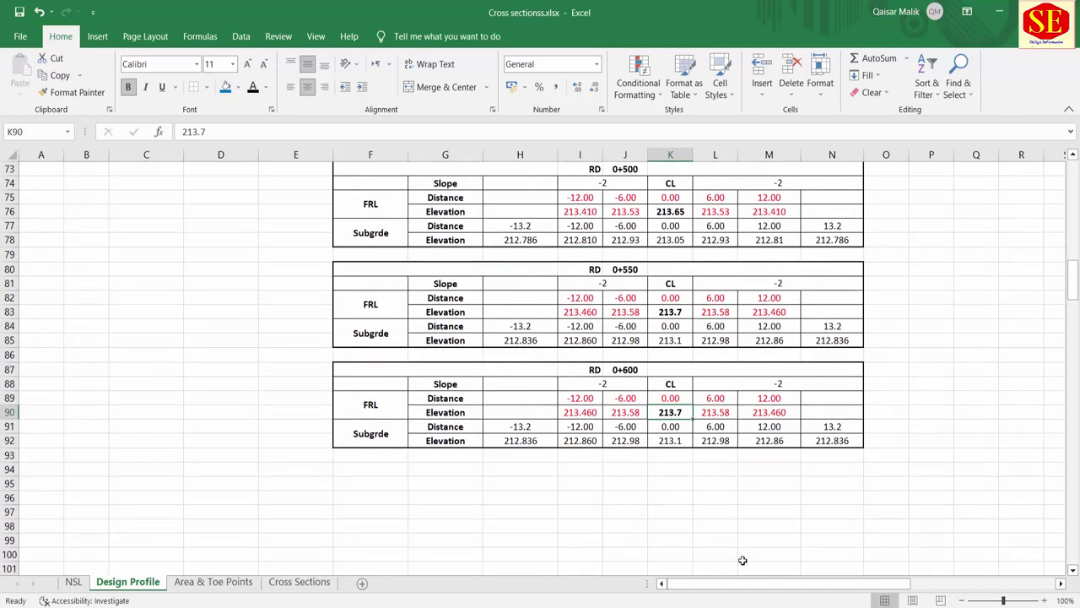
{"action": "type", "text": "213.75"}
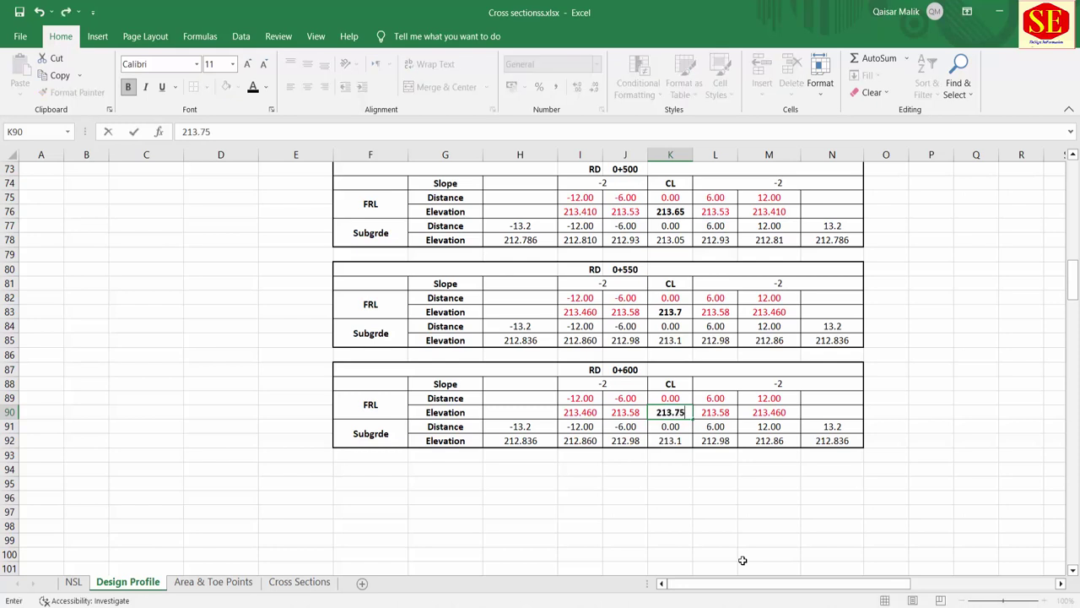
{"action": "key", "text": "Return"}
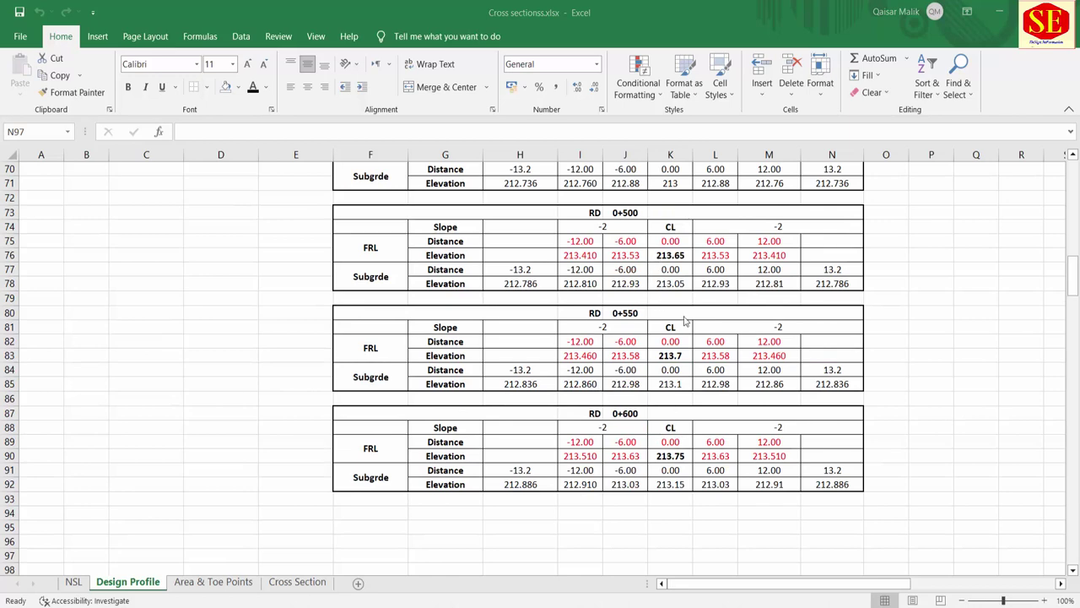
{"action": "scroll", "coordinate": [643, 379], "scroll_direction": "up", "scroll_amount": 5}
{"action": "scroll", "coordinate": [641, 354], "scroll_direction": "up", "scroll_amount": 2}
{"action": "scroll", "coordinate": [641, 338], "scroll_direction": "up", "scroll_amount": 4}
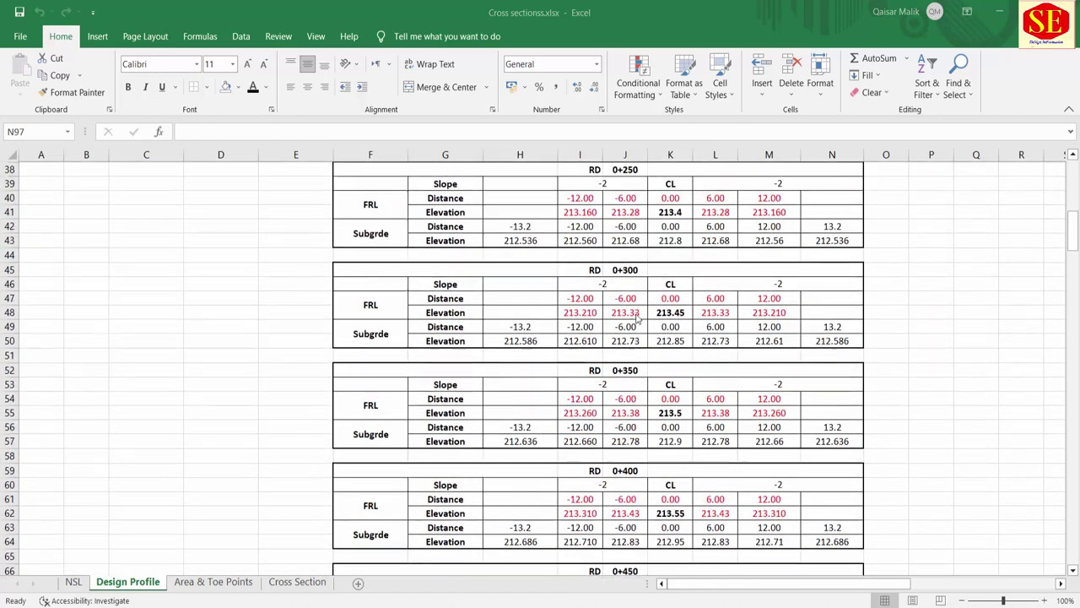
{"action": "scroll", "coordinate": [639, 316], "scroll_direction": "up", "scroll_amount": 6}
{"action": "scroll", "coordinate": [639, 317], "scroll_direction": "up", "scroll_amount": 6}
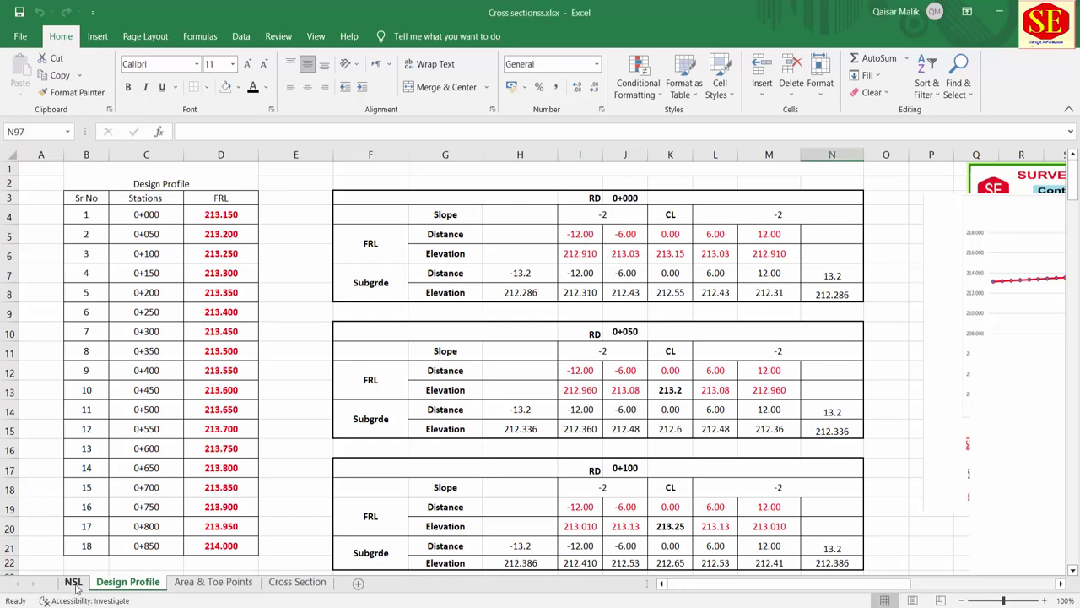
{"action": "left_click", "coordinate": [74, 585]}
{"action": "scroll", "coordinate": [94, 314], "scroll_direction": "up", "scroll_amount": 15}
{"action": "scroll", "coordinate": [99, 304], "scroll_direction": "up", "scroll_amount": 16}
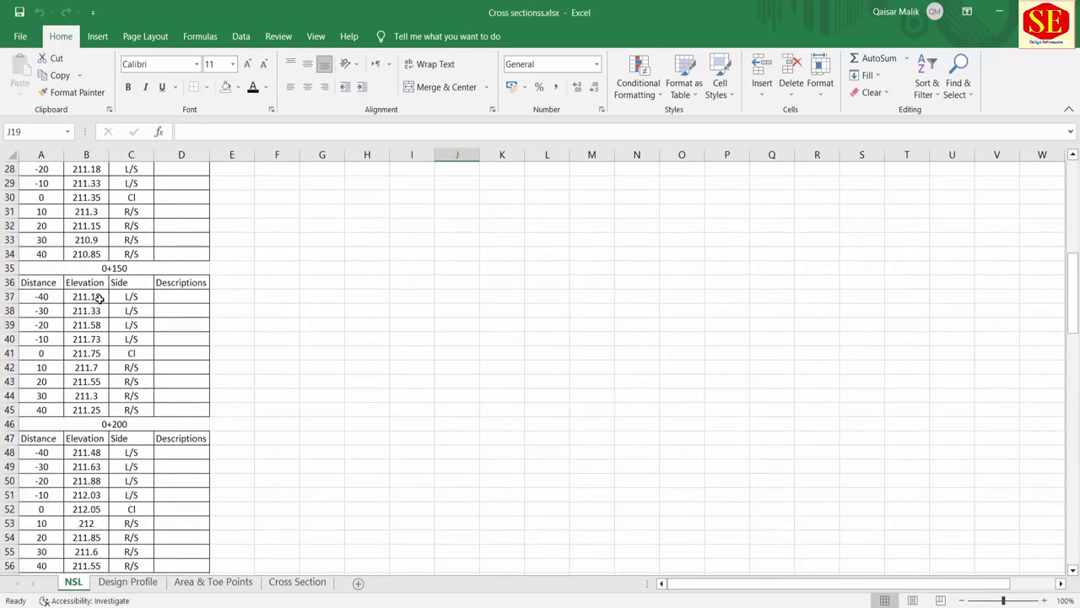
{"action": "scroll", "coordinate": [74, 237], "scroll_direction": "up", "scroll_amount": 9}
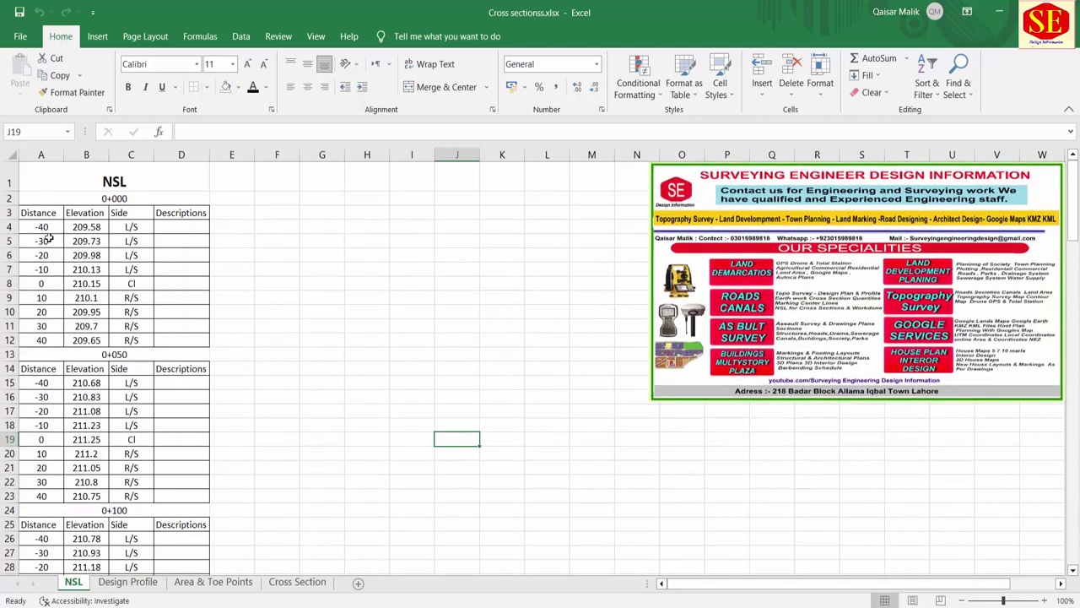
{"action": "left_click", "coordinate": [49, 240]}
{"action": "key", "text": "Down"}
{"action": "key", "text": "Down"}
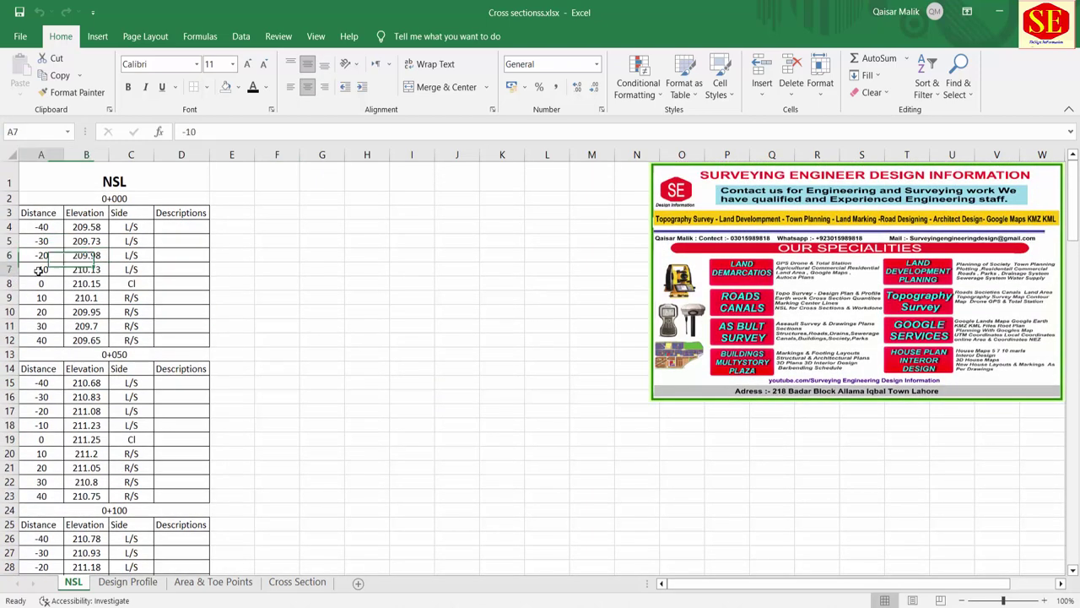
{"action": "key", "text": "Down"}
{"action": "key", "text": "Down"}
{"action": "key", "text": "Right"}
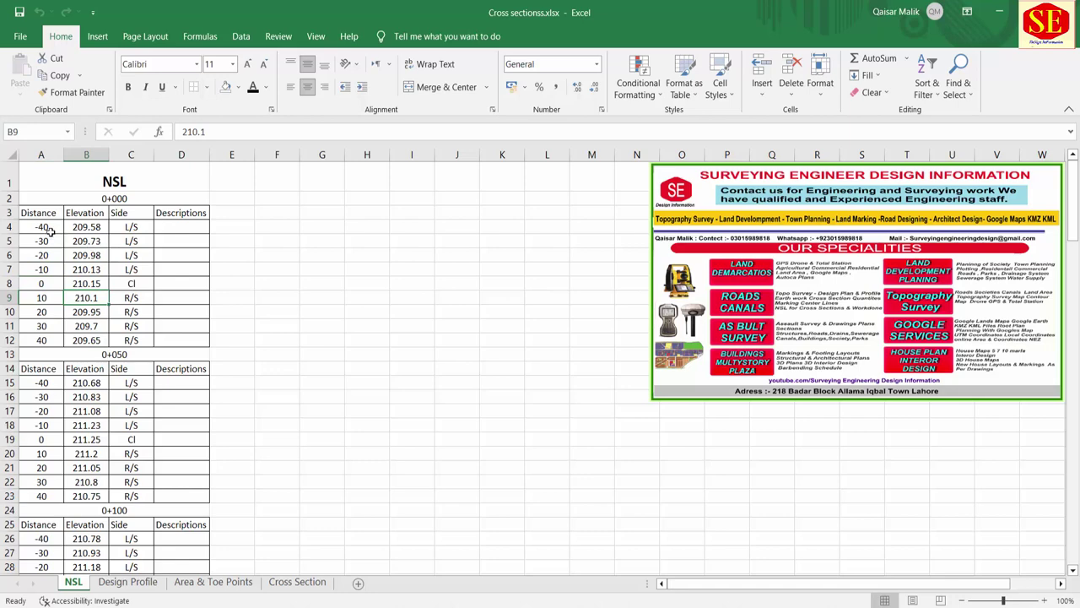
{"action": "left_click_drag", "start_coordinate": [51, 228], "coordinate": [93, 340]}
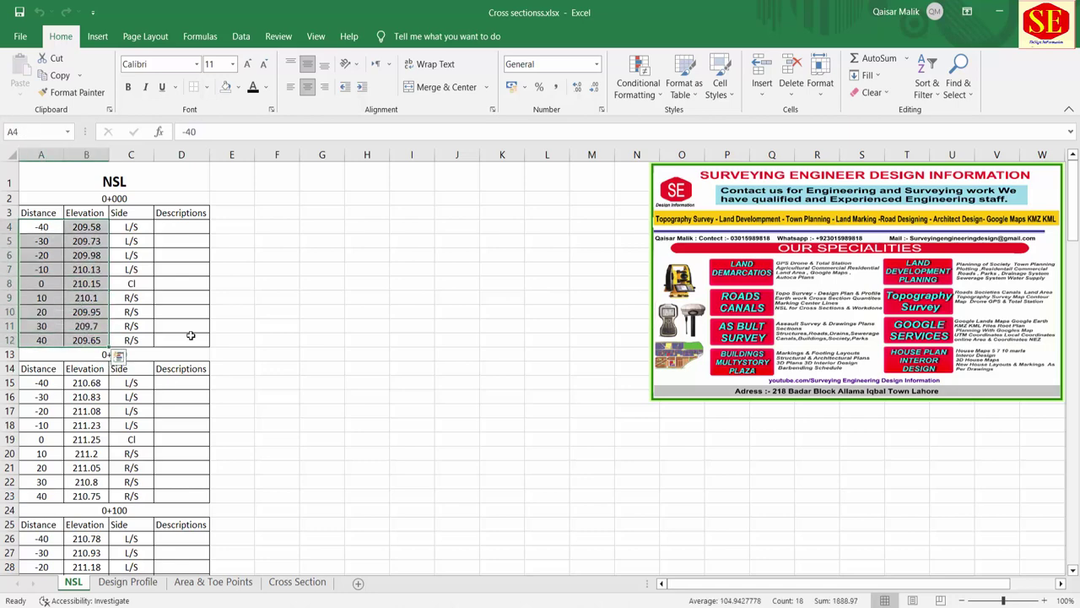
{"action": "scroll", "coordinate": [199, 307], "scroll_direction": "down", "scroll_amount": 4}
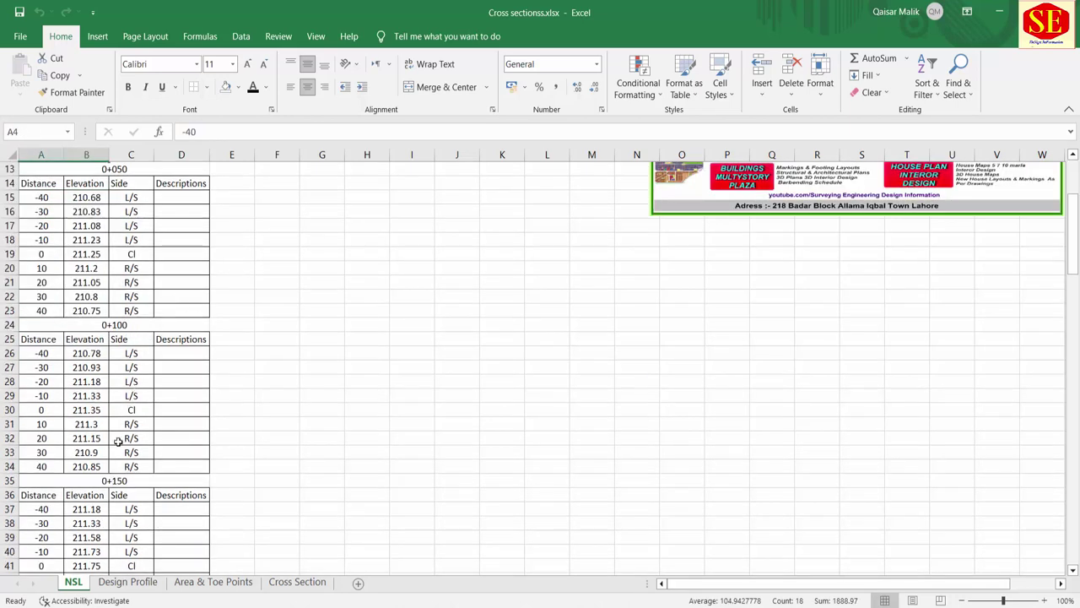
{"action": "left_click", "coordinate": [127, 582]}
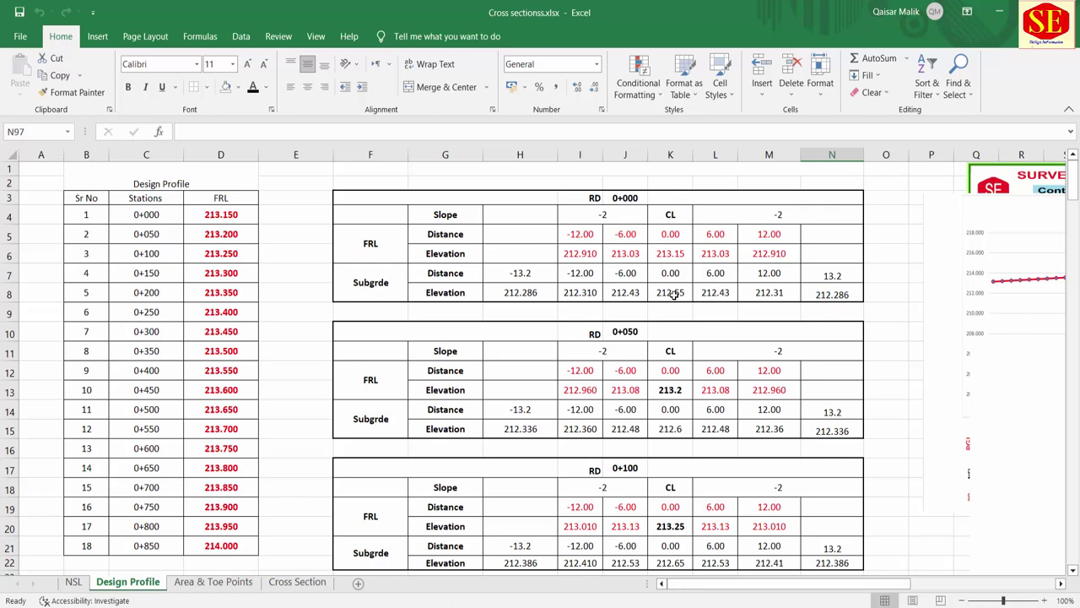
Drag the Typical Cross Section drawing down and away from the RD tables.
{"action": "scroll", "coordinate": [674, 295], "scroll_direction": "down", "scroll_amount": 3}
{"action": "mouse_move", "coordinate": [997, 417]}
{"action": "left_mouse_down"}
{"action": "mouse_move", "coordinate": [597, 332]}
{"action": "mouse_move", "coordinate": [336, 339]}
{"action": "left_mouse_up"}
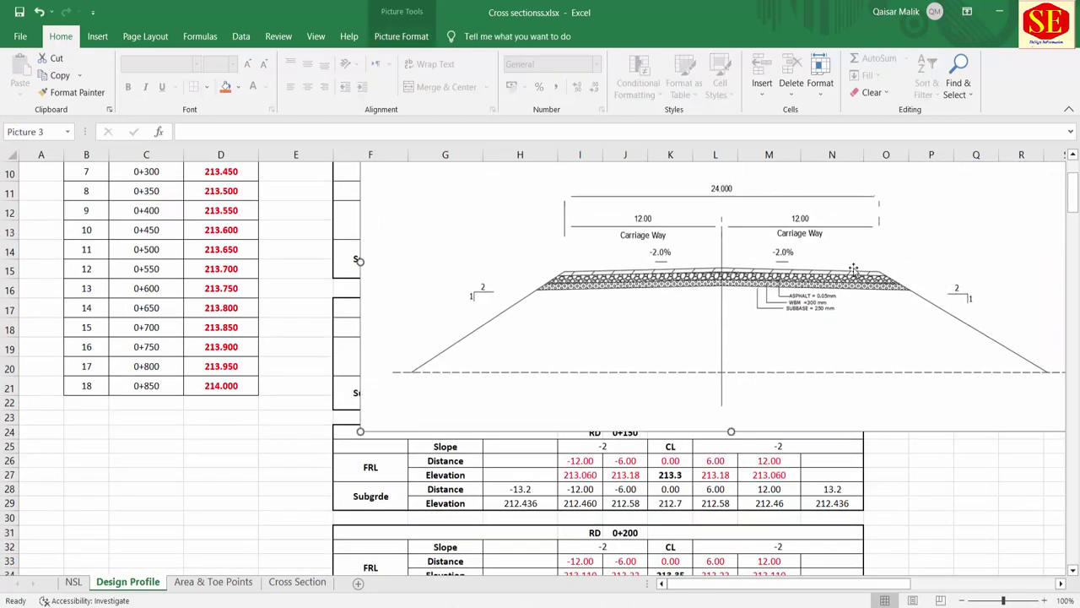
{"action": "left_click_drag", "start_coordinate": [803, 269], "coordinate": [721, 356]}
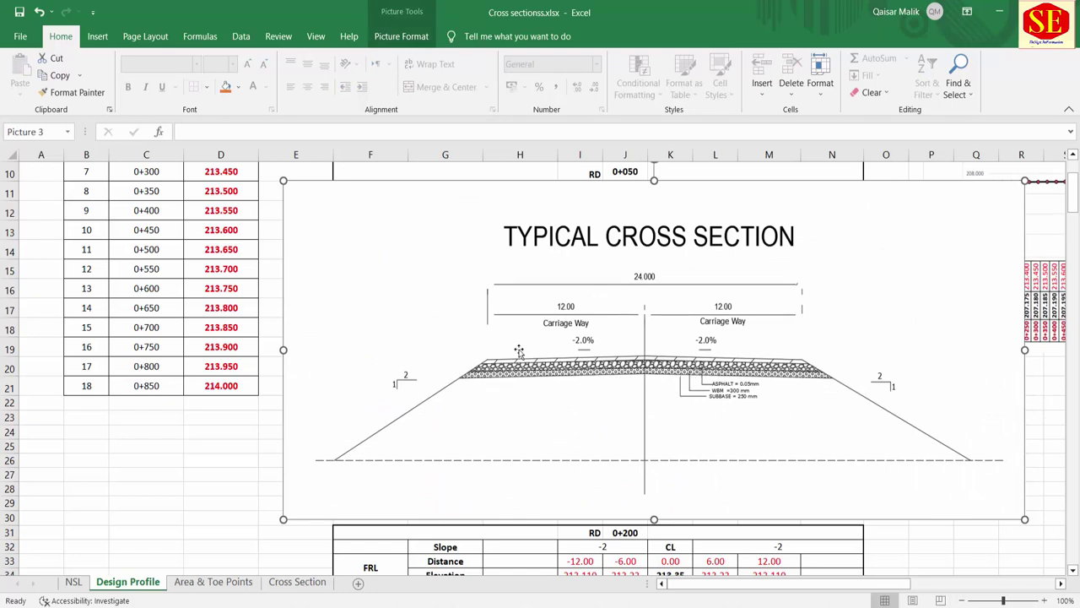
{"action": "left_click_drag", "start_coordinate": [569, 294], "coordinate": [588, 390]}
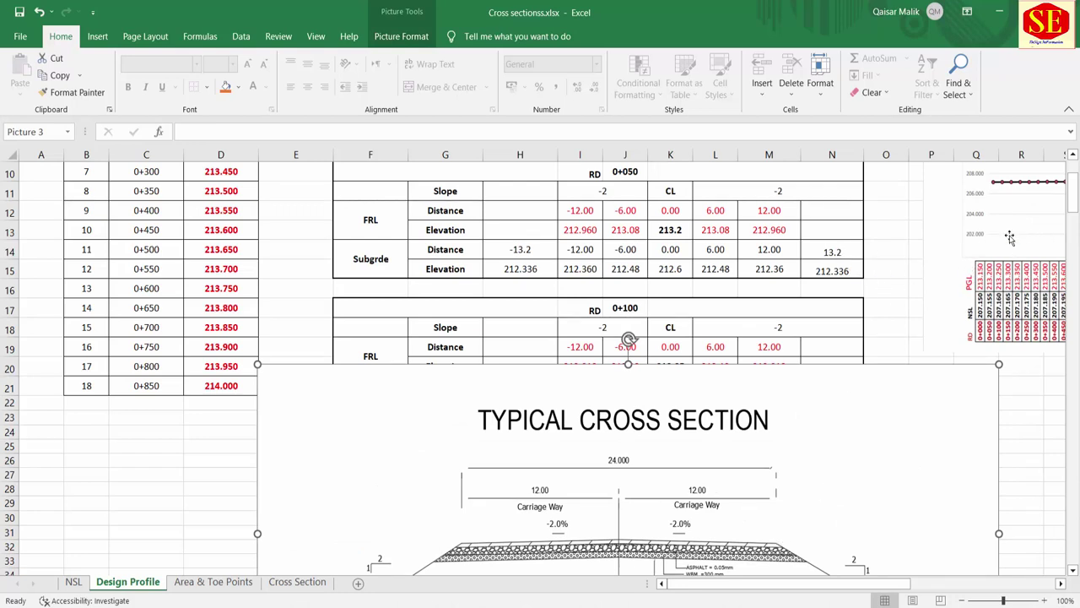
Move the profile chart to the right so it no longer covers the tables.
{"action": "left_click_drag", "start_coordinate": [978, 228], "coordinate": [713, 240]}
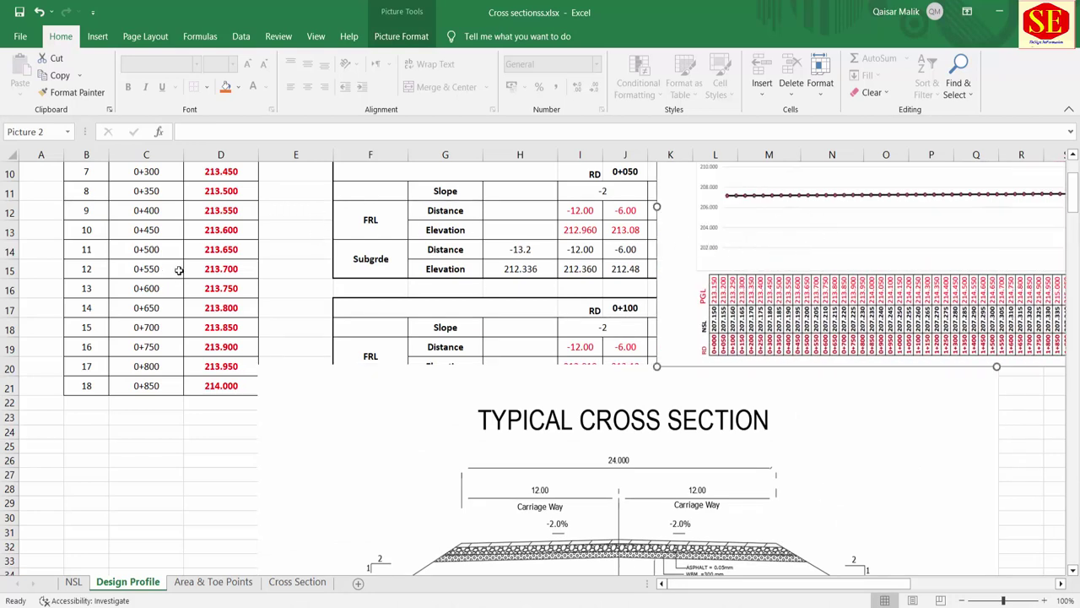
{"action": "left_click_drag", "start_coordinate": [828, 281], "coordinate": [1067, 296]}
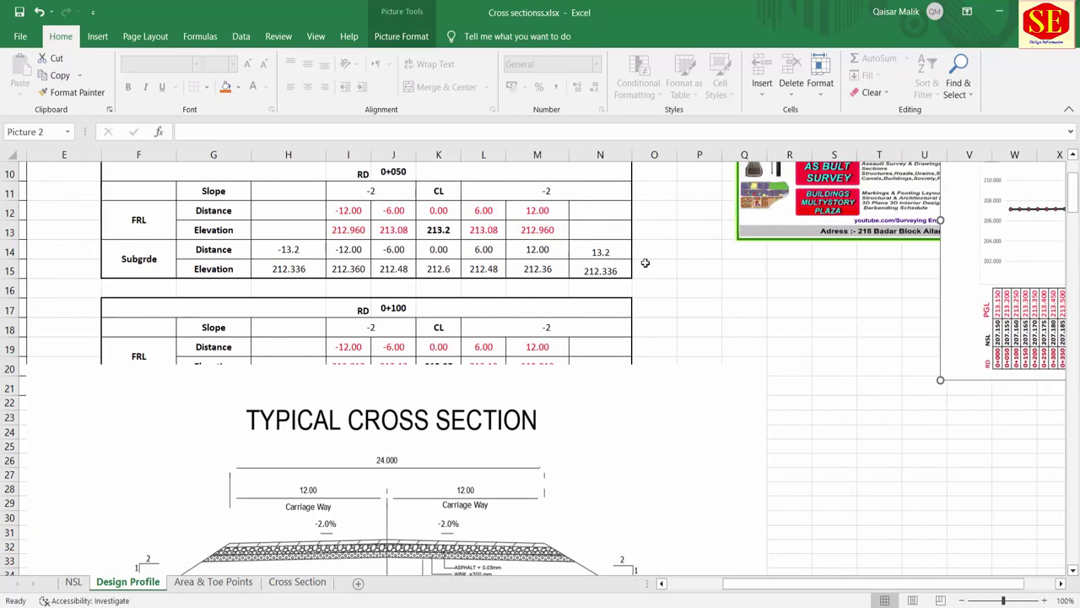
{"action": "scroll", "coordinate": [469, 307], "scroll_direction": "up", "scroll_amount": 3}
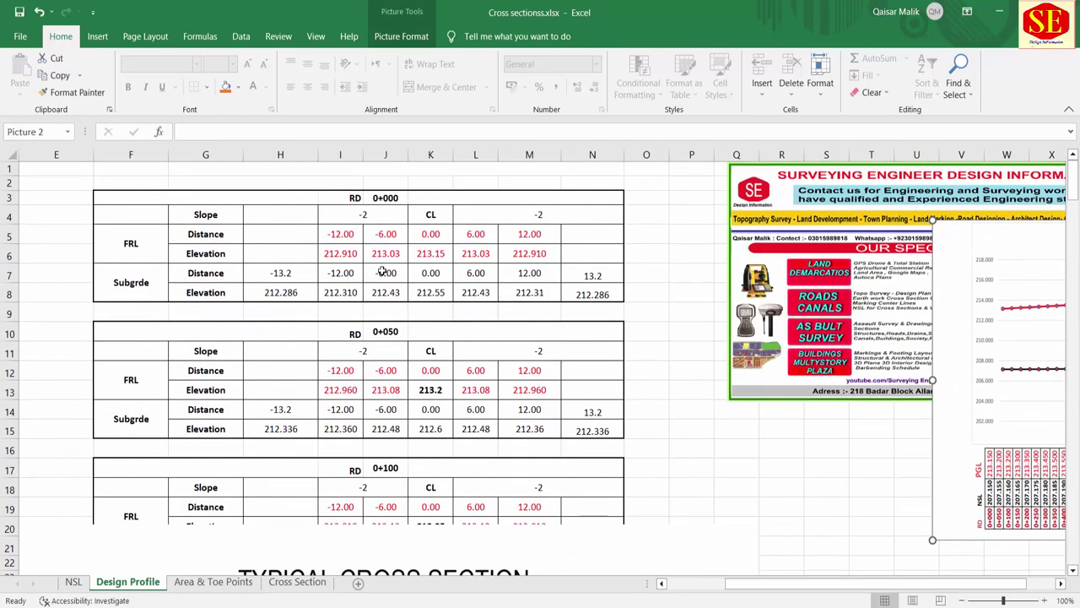
{"action": "scroll", "coordinate": [383, 272], "scroll_direction": "down", "scroll_amount": 3}
{"action": "left_click_drag", "start_coordinate": [253, 405], "coordinate": [606, 435]}
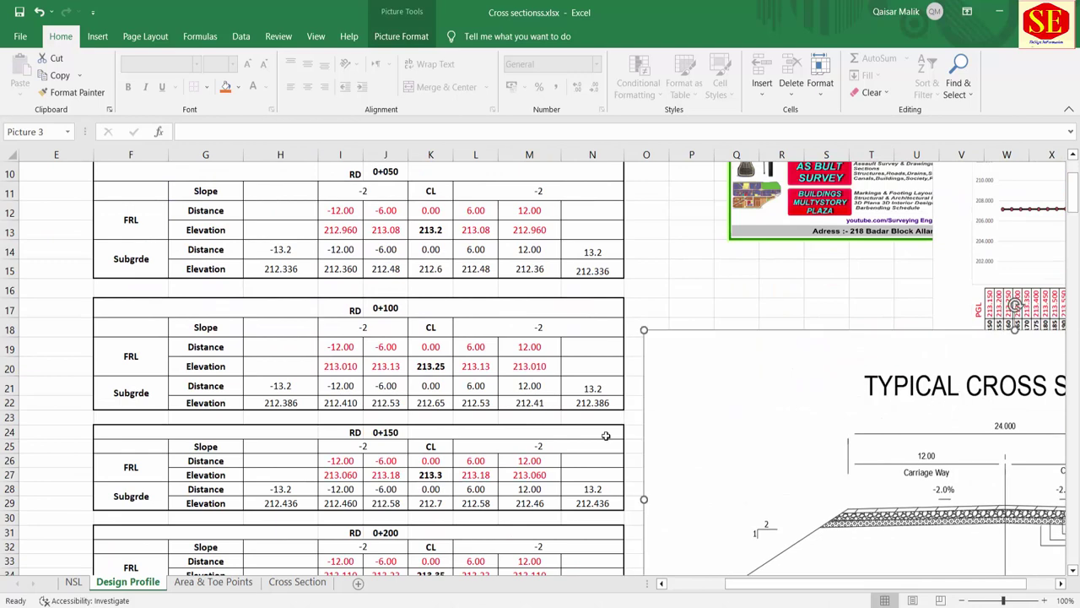
{"action": "scroll", "coordinate": [547, 295], "scroll_direction": "up", "scroll_amount": 3}
{"action": "scroll", "coordinate": [547, 296], "scroll_direction": "left", "scroll_amount": 2}
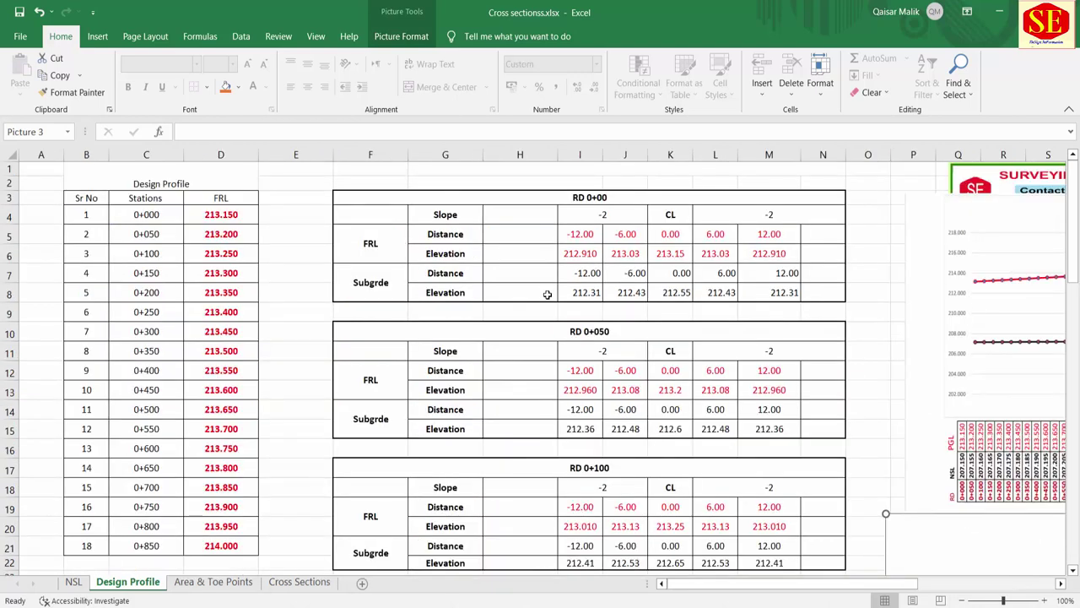
Review the LHS and RHS toe point blocks and the -22.388 X formula, then go to Design Profile.
{"action": "left_click", "coordinate": [213, 581]}
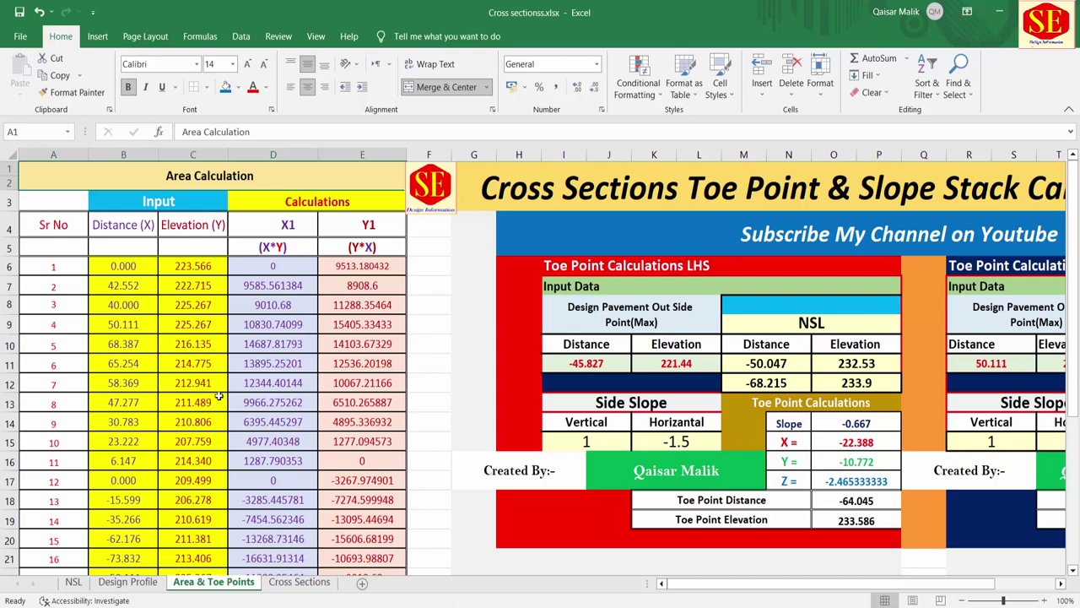
{"action": "left_click_drag", "start_coordinate": [763, 584], "coordinate": [825, 599]}
{"action": "left_click_drag", "start_coordinate": [405, 265], "coordinate": [169, 530]}
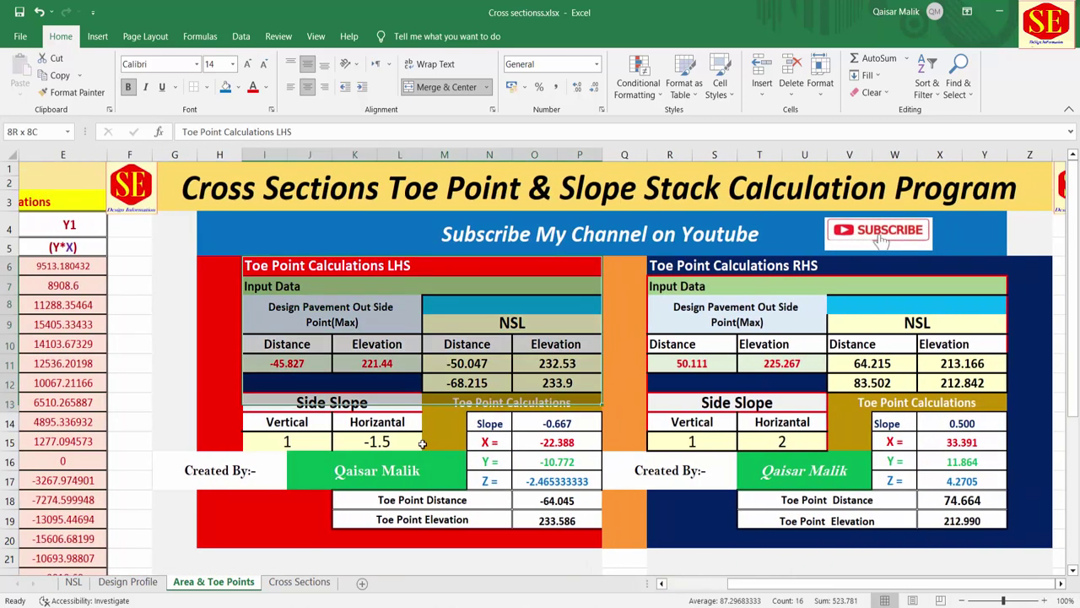
{"action": "left_click", "coordinate": [837, 257]}
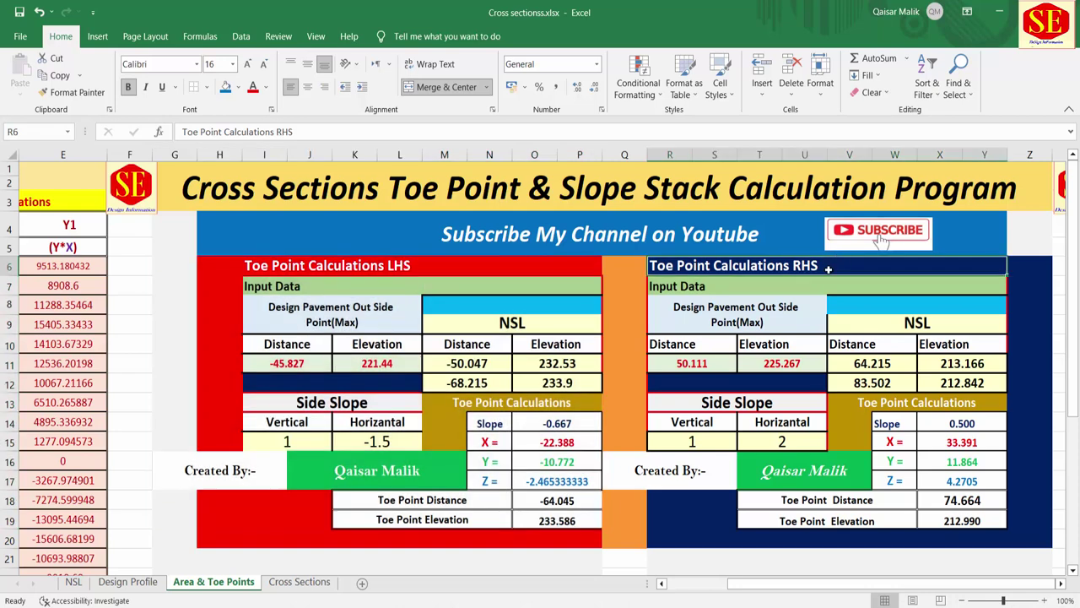
{"action": "left_click_drag", "start_coordinate": [829, 268], "coordinate": [933, 434]}
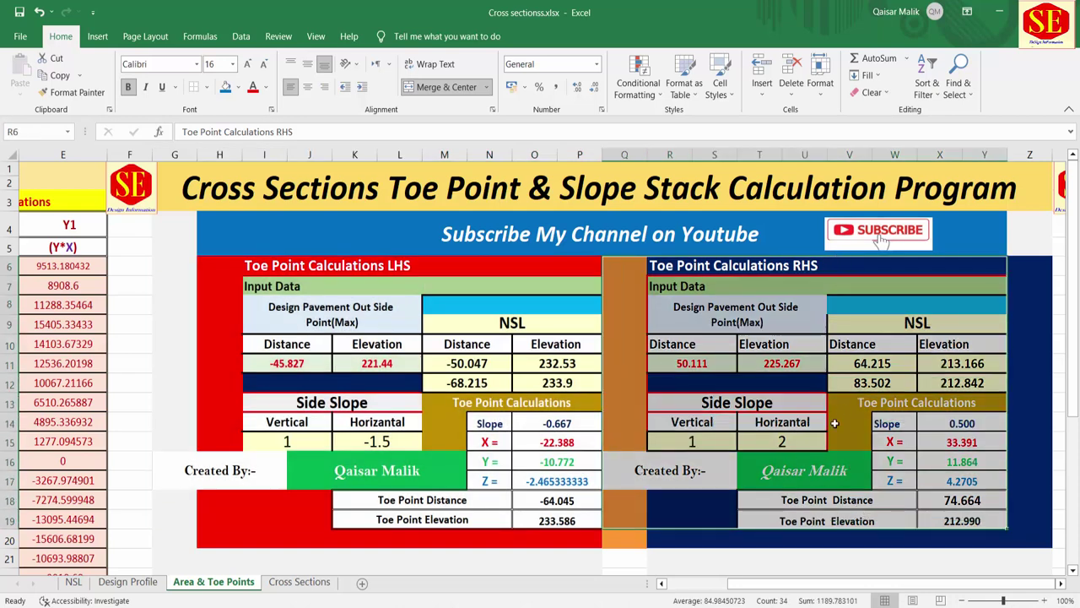
{"action": "left_click", "coordinate": [550, 442]}
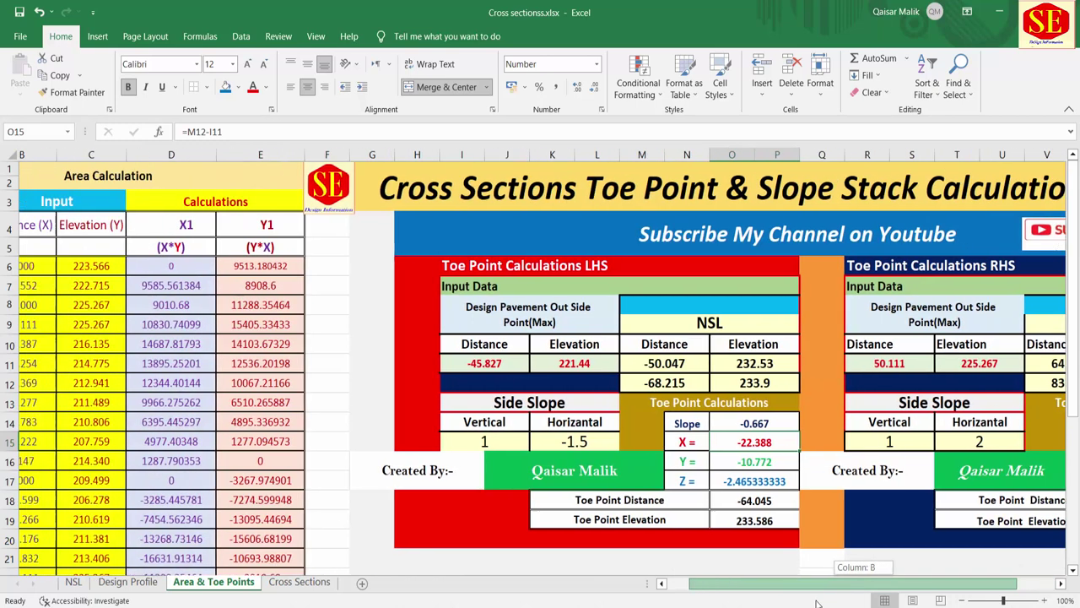
{"action": "left_click_drag", "start_coordinate": [862, 583], "coordinate": [802, 582]}
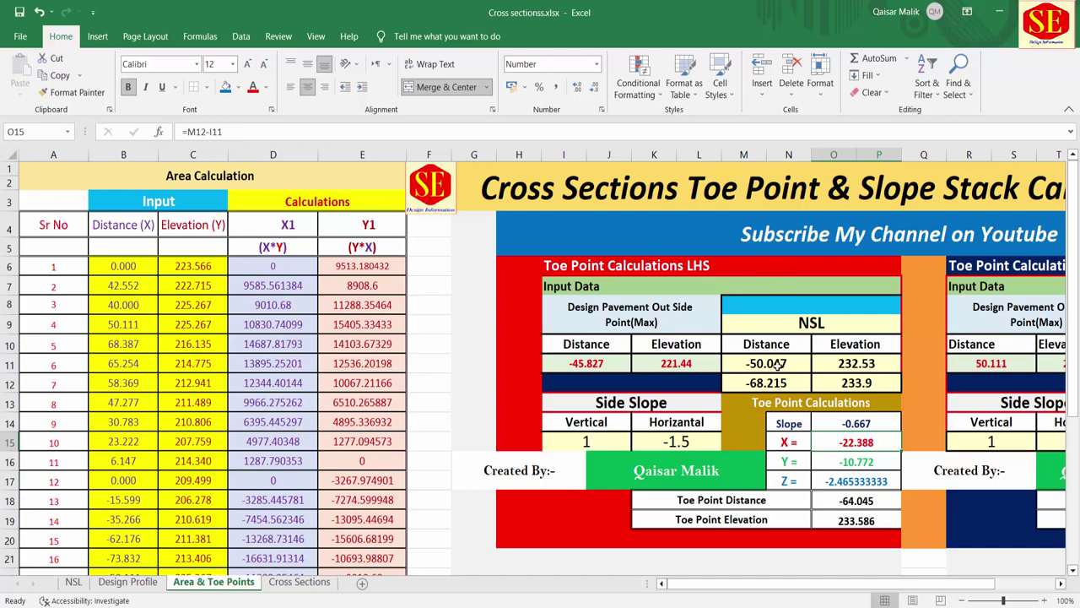
{"action": "left_click", "coordinate": [127, 582]}
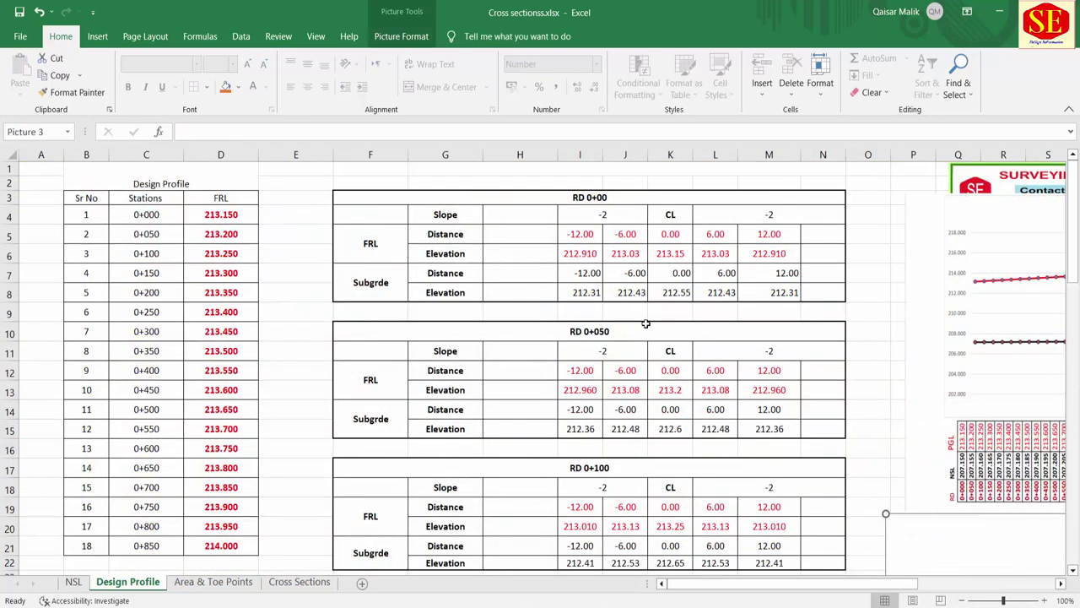
On Cross Sections, merge the top two rows and enter the title 'Cross At RD 0+000'.
{"action": "left_click", "coordinate": [213, 582]}
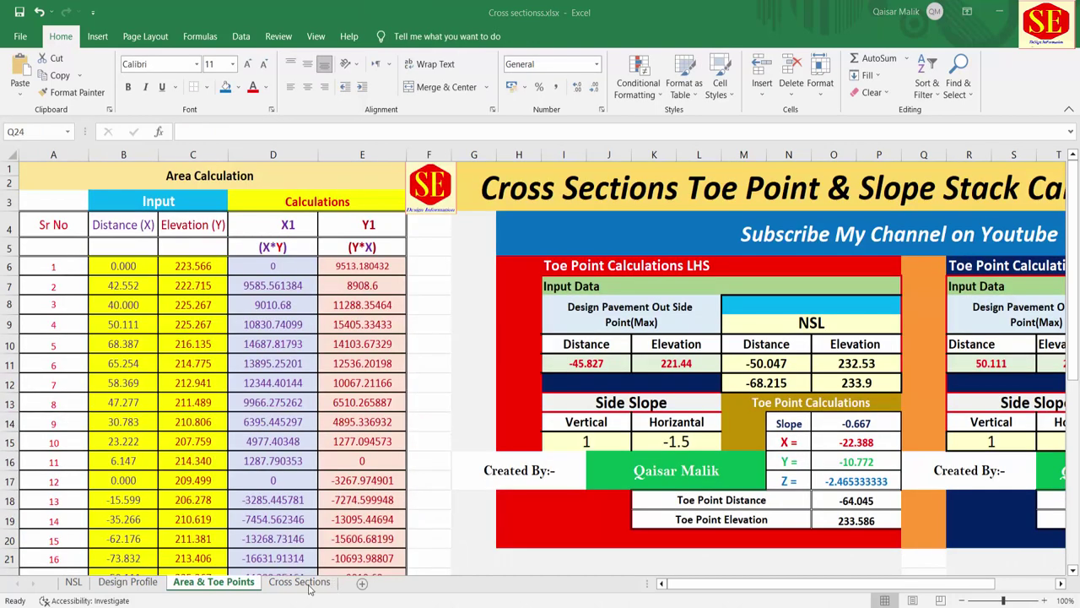
{"action": "left_click", "coordinate": [309, 587]}
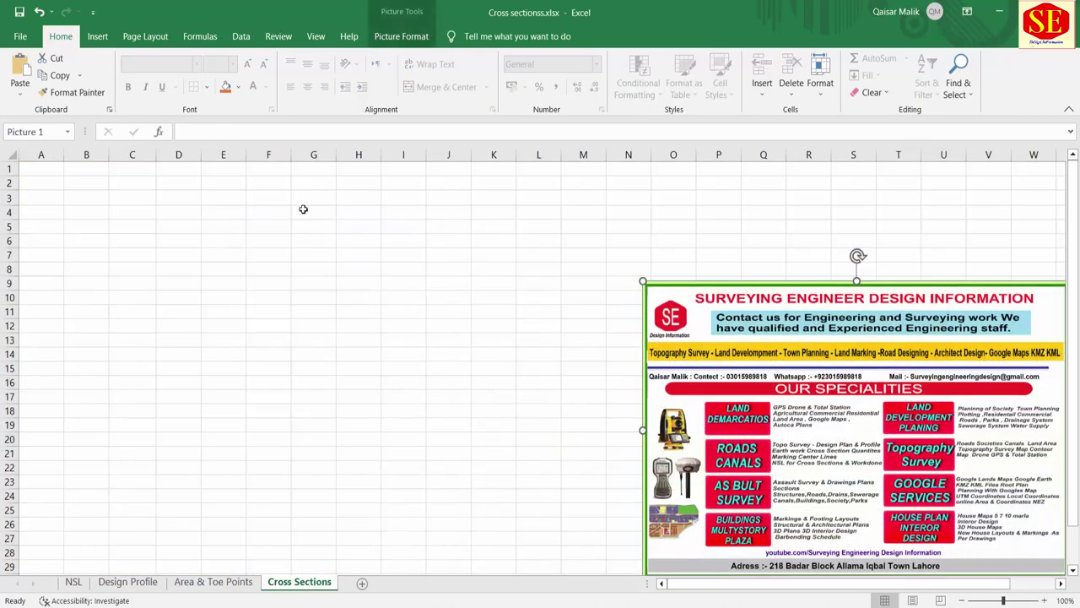
{"action": "left_click_drag", "start_coordinate": [742, 351], "coordinate": [759, 288]}
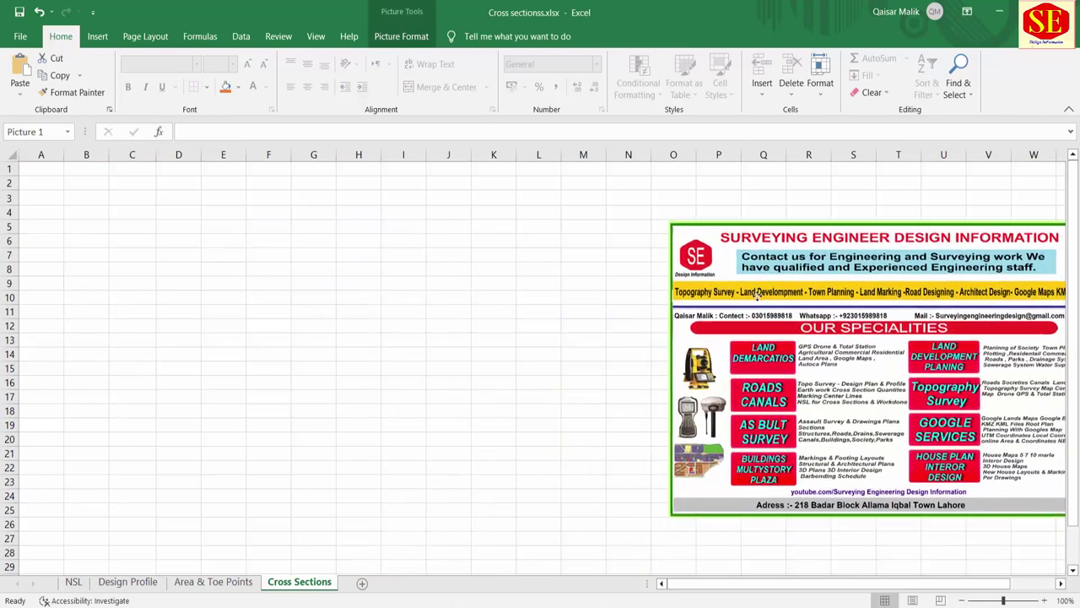
{"action": "left_click_drag", "start_coordinate": [53, 171], "coordinate": [564, 173]}
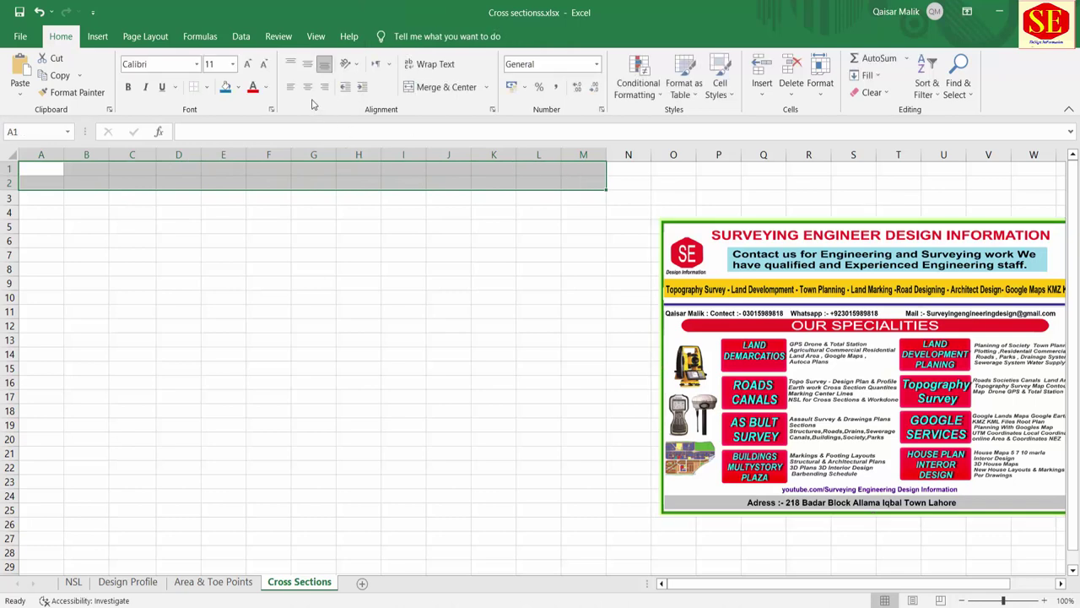
{"action": "left_click", "coordinate": [410, 89]}
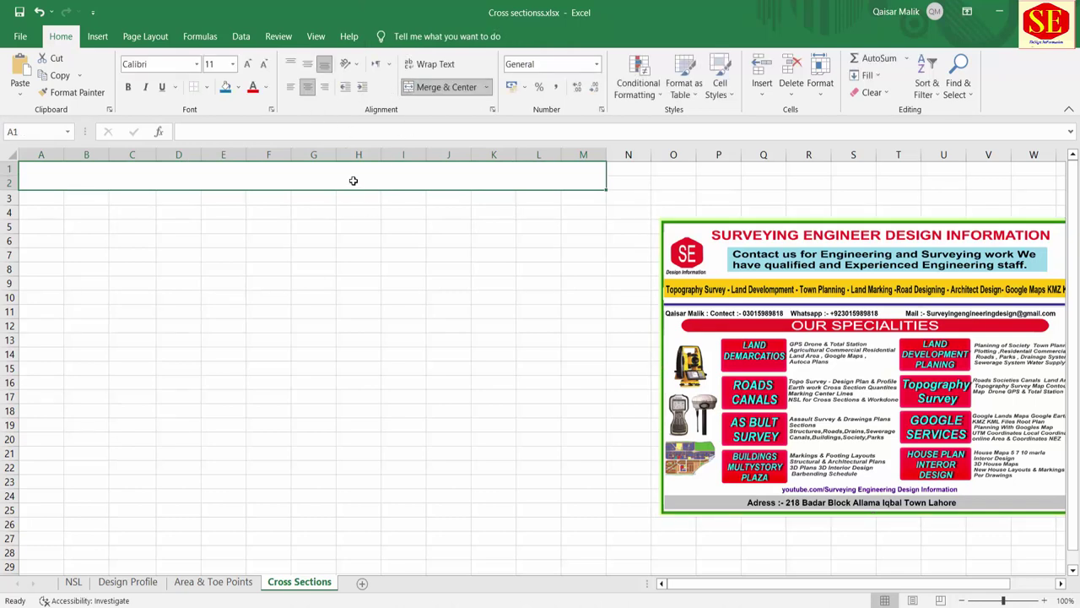
{"action": "type", "text": "Cro"}
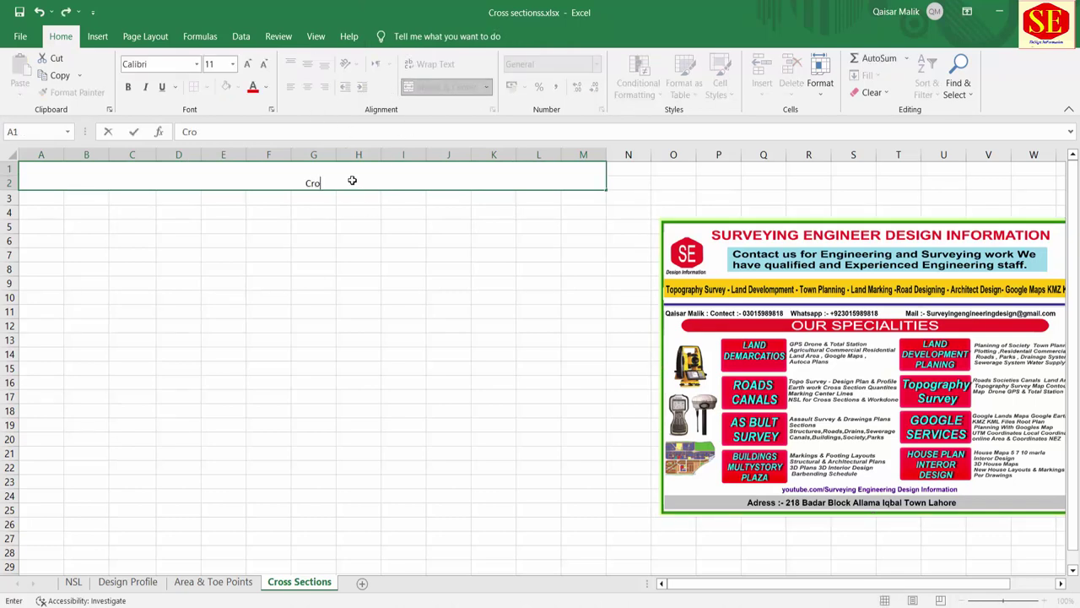
{"action": "type", "text": "ss At "}
{"action": "type", "text": "RD 0+00"}
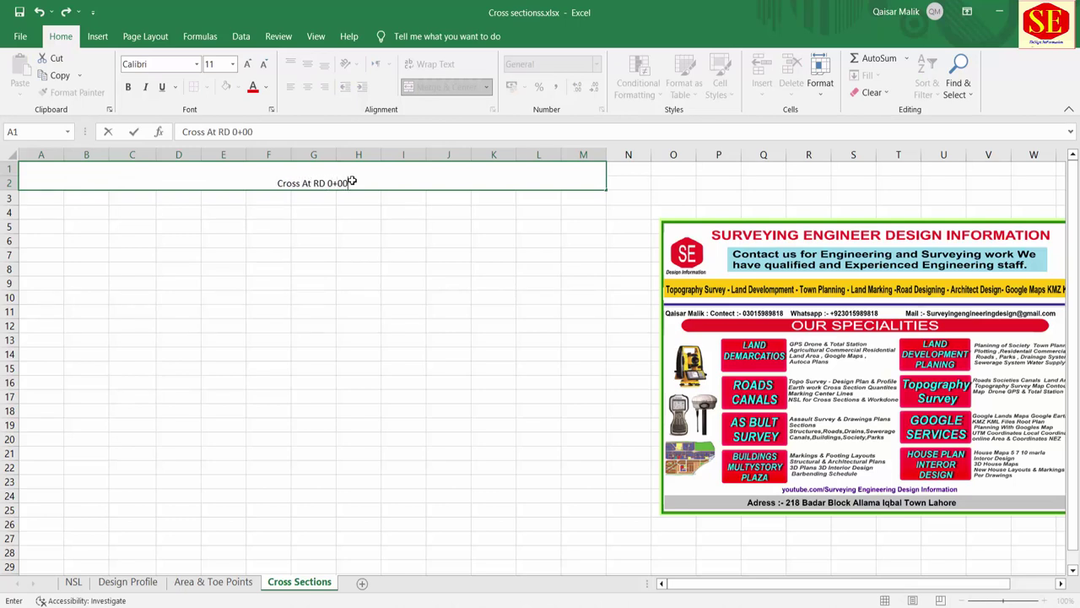
{"action": "type", "text": "0"}
{"action": "left_click", "coordinate": [301, 272]}
Make the title bold, larger and vertically centred in its merged cell.
{"action": "left_click", "coordinate": [245, 180]}
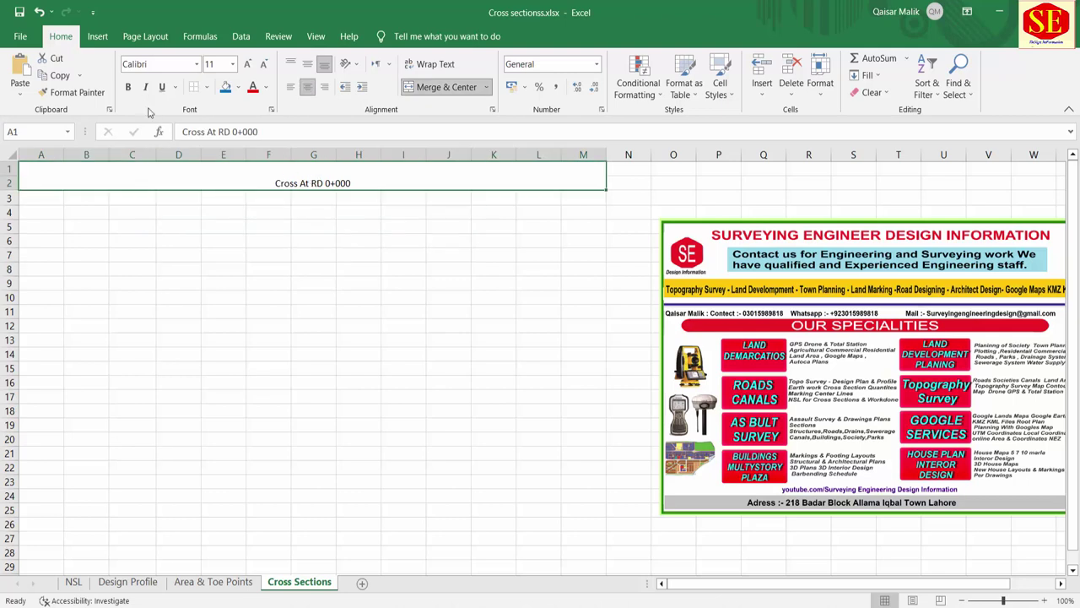
{"action": "left_click", "coordinate": [128, 86]}
{"action": "left_click", "coordinate": [247, 64]}
{"action": "left_click", "coordinate": [247, 64]}
{"action": "left_click", "coordinate": [248, 63]}
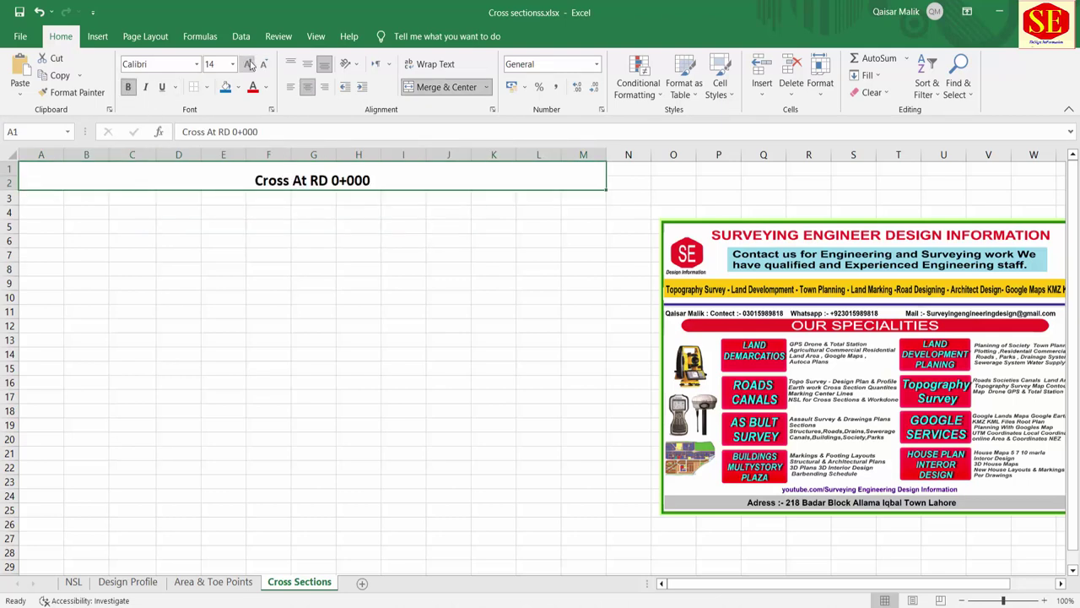
{"action": "left_click", "coordinate": [308, 63]}
{"action": "left_click", "coordinate": [393, 309]}
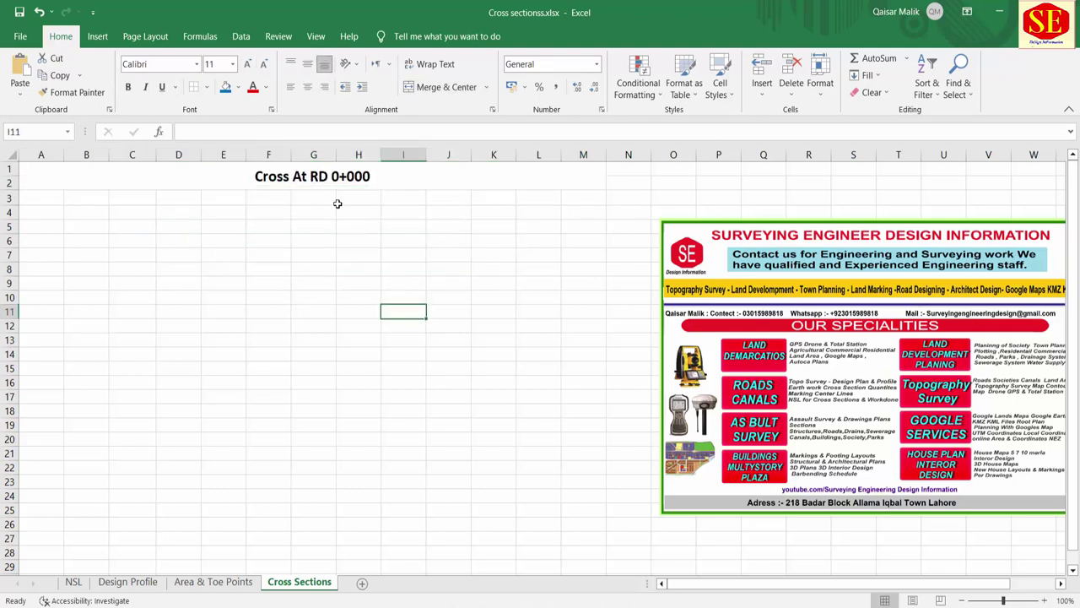
{"action": "left_click_drag", "start_coordinate": [50, 196], "coordinate": [590, 213]}
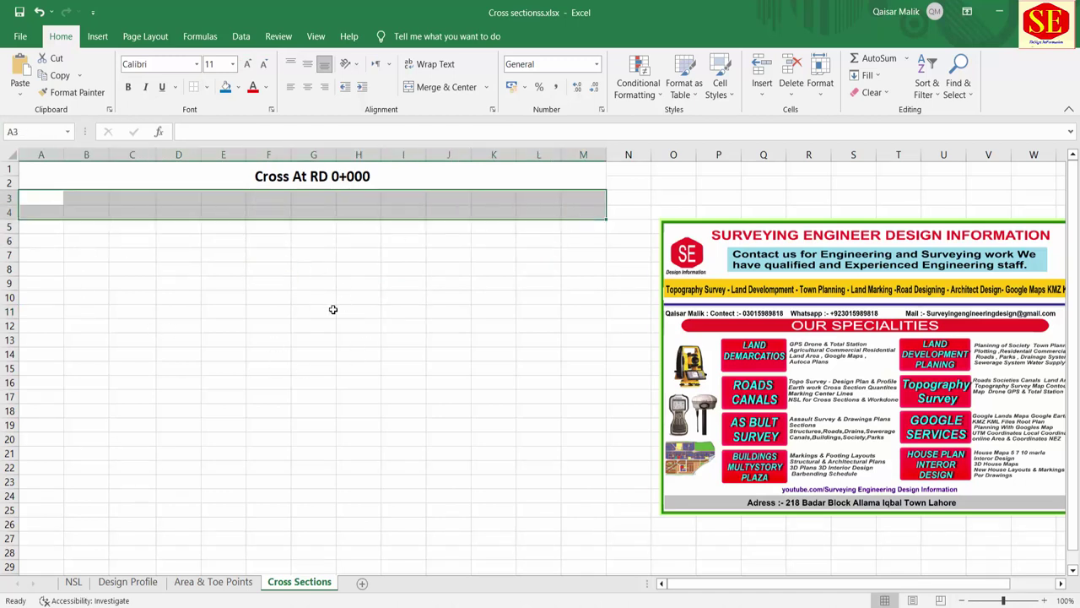
Copy the 0+000 Distance and Elevation values (A3:B12) from the NSL sheet.
{"action": "left_click", "coordinate": [74, 582]}
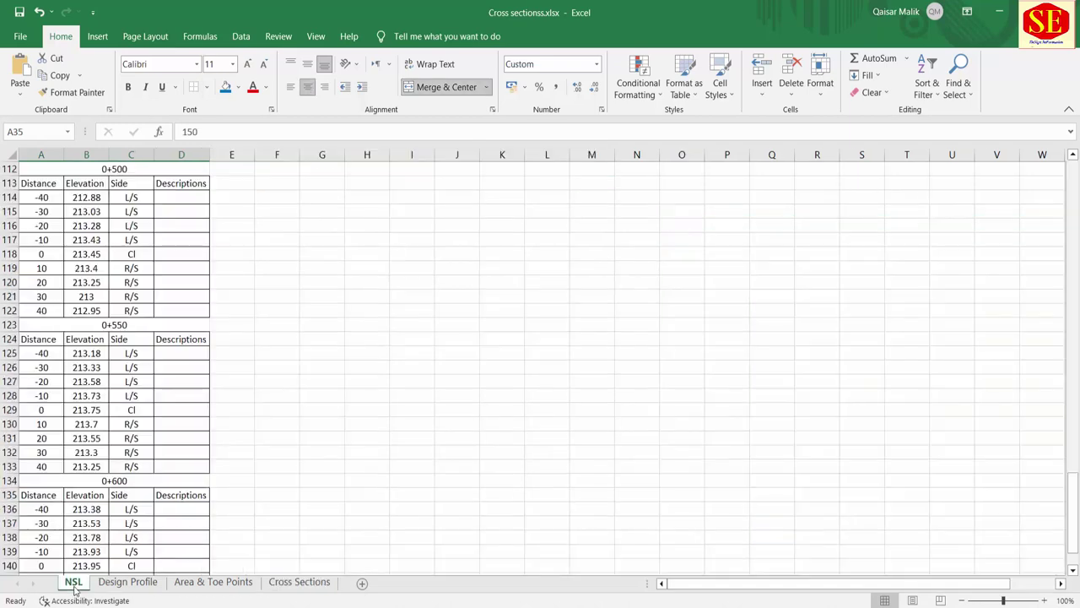
{"action": "left_click", "coordinate": [393, 410]}
{"action": "scroll", "coordinate": [415, 378], "scroll_direction": "up", "scroll_amount": 6}
{"action": "scroll", "coordinate": [332, 311], "scroll_direction": "up", "scroll_amount": 4}
{"action": "scroll", "coordinate": [333, 310], "scroll_direction": "up", "scroll_amount": 7}
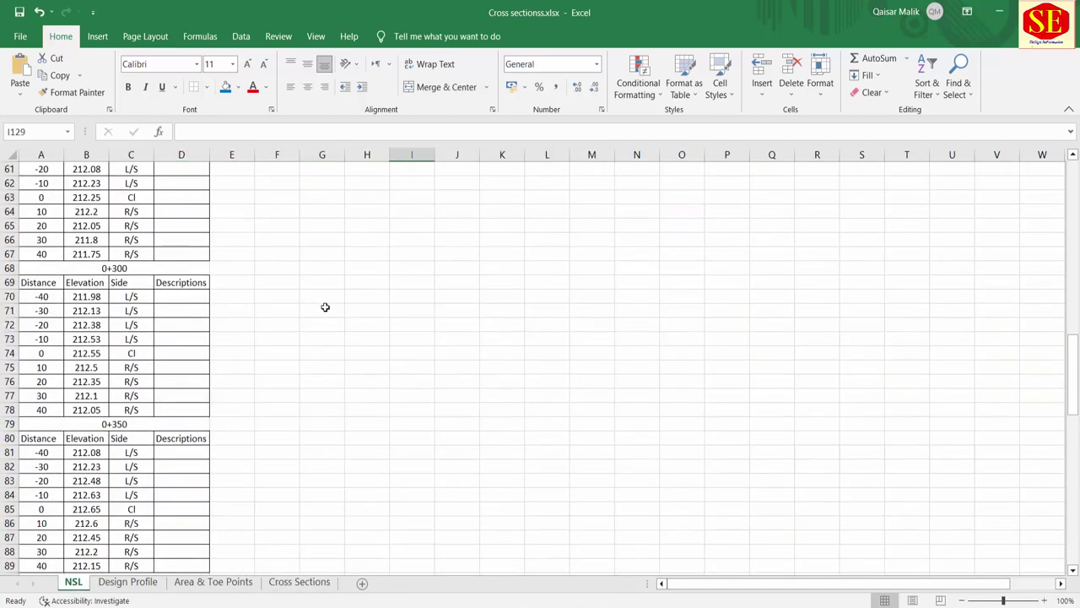
{"action": "scroll", "coordinate": [326, 306], "scroll_direction": "up", "scroll_amount": 10}
{"action": "scroll", "coordinate": [325, 305], "scroll_direction": "up", "scroll_amount": 10}
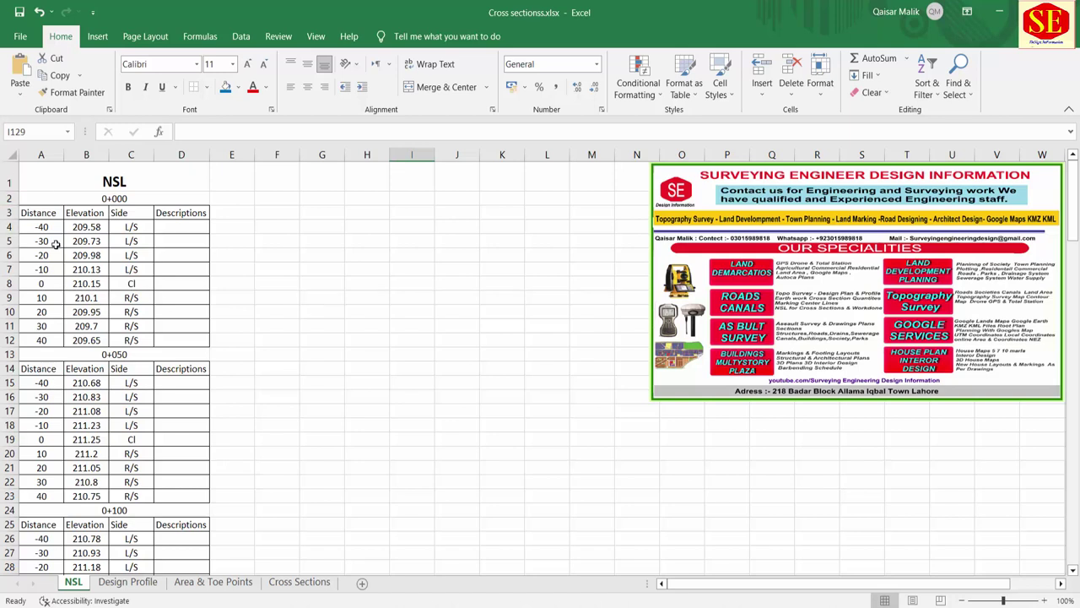
{"action": "left_click", "coordinate": [50, 228]}
{"action": "left_click", "coordinate": [121, 197]}
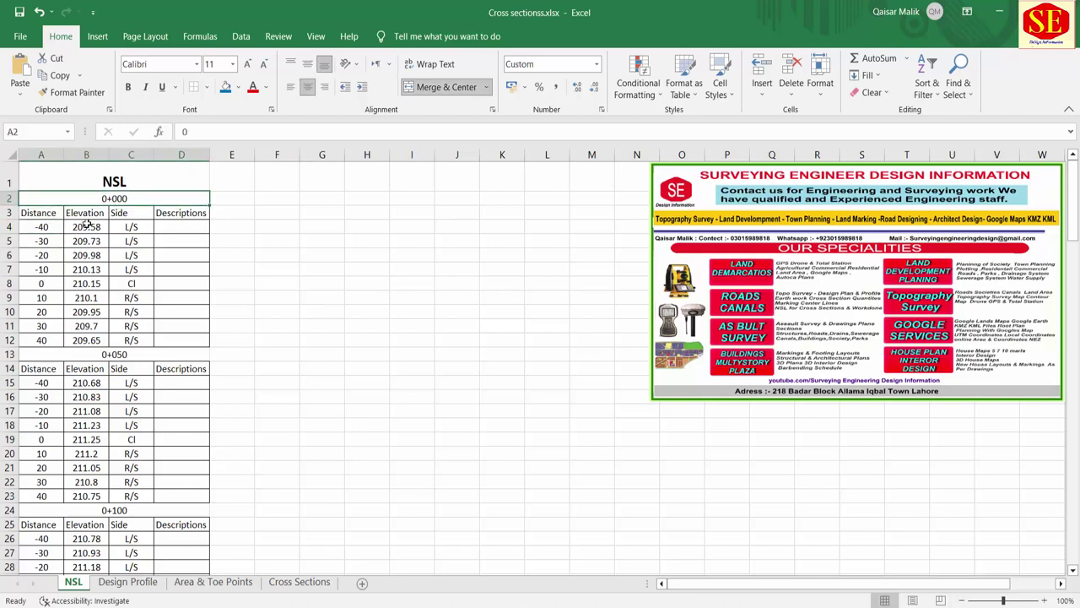
{"action": "left_click", "coordinate": [23, 211]}
{"action": "key", "text": "Right"}
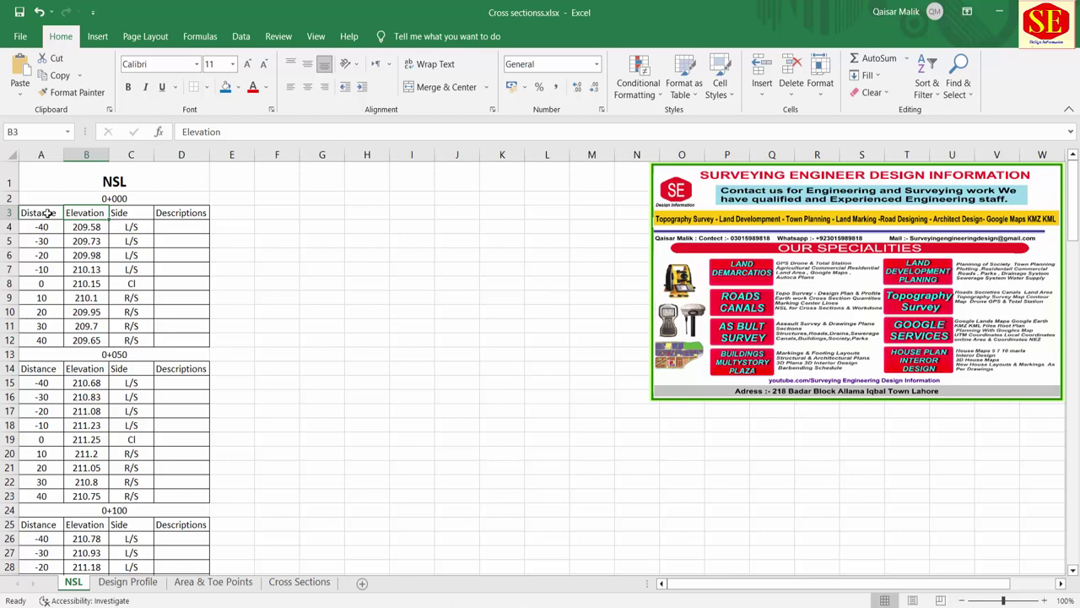
{"action": "left_click_drag", "start_coordinate": [38, 213], "coordinate": [88, 341]}
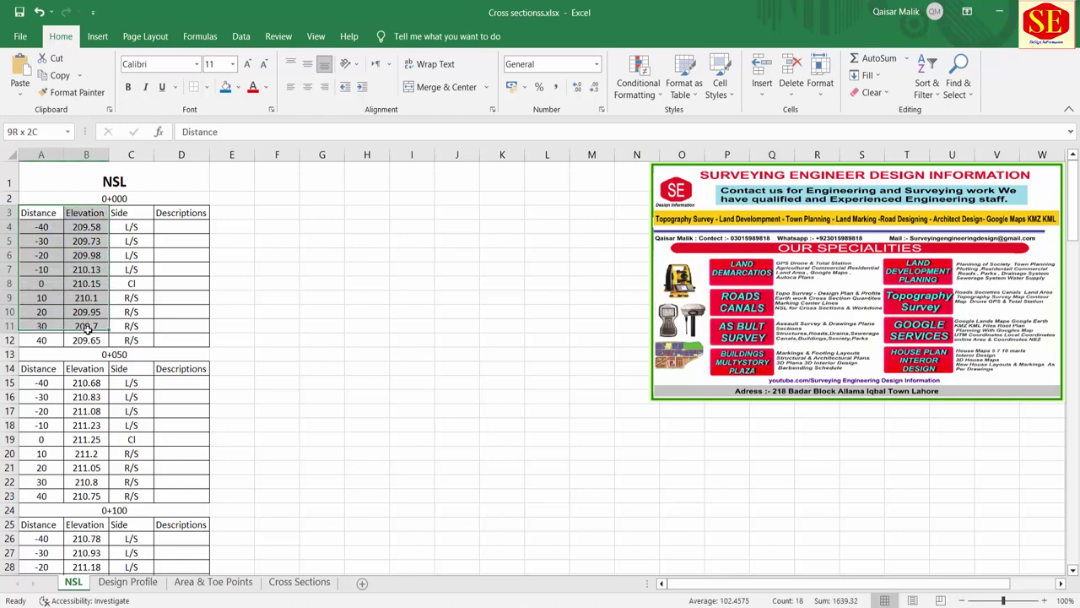
{"action": "right_click", "coordinate": [51, 272]}
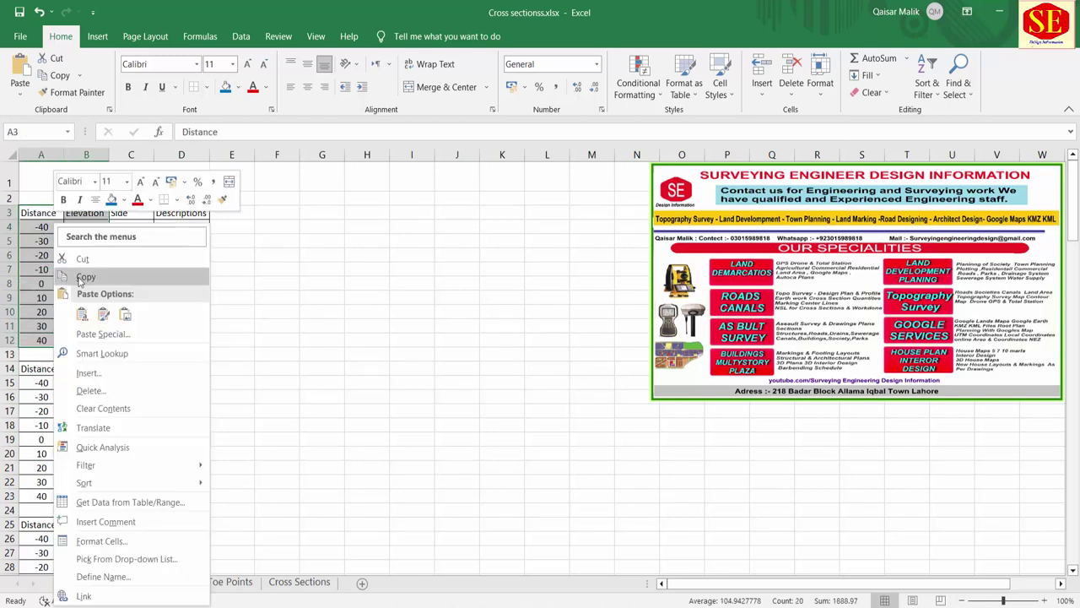
{"action": "left_click", "coordinate": [83, 278]}
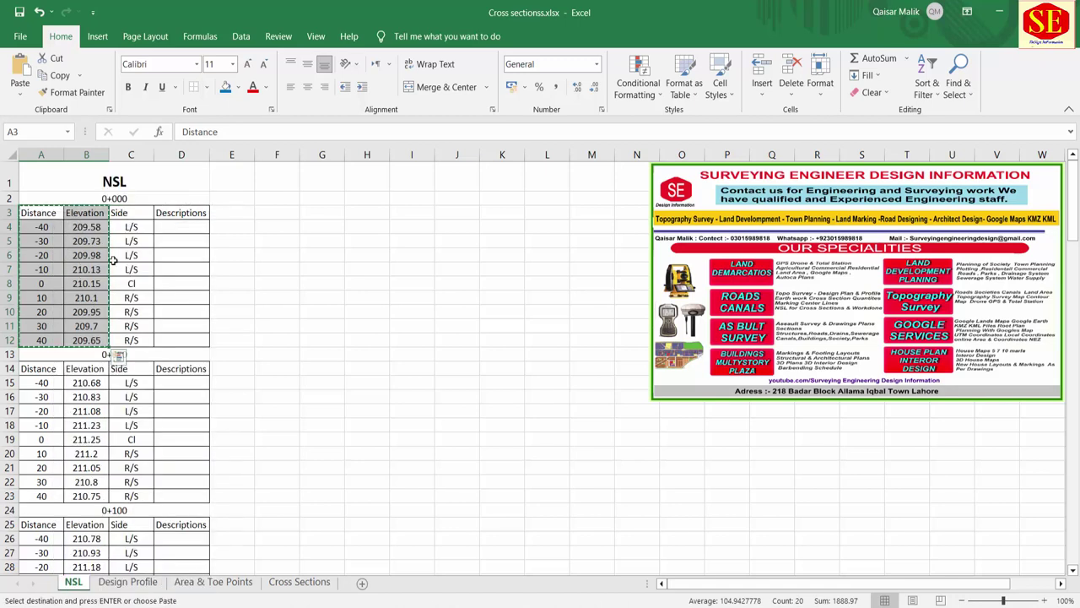
Paste the NSL data transposed into B3:K4 on the Cross Sections sheet.
{"action": "left_click", "coordinate": [300, 582]}
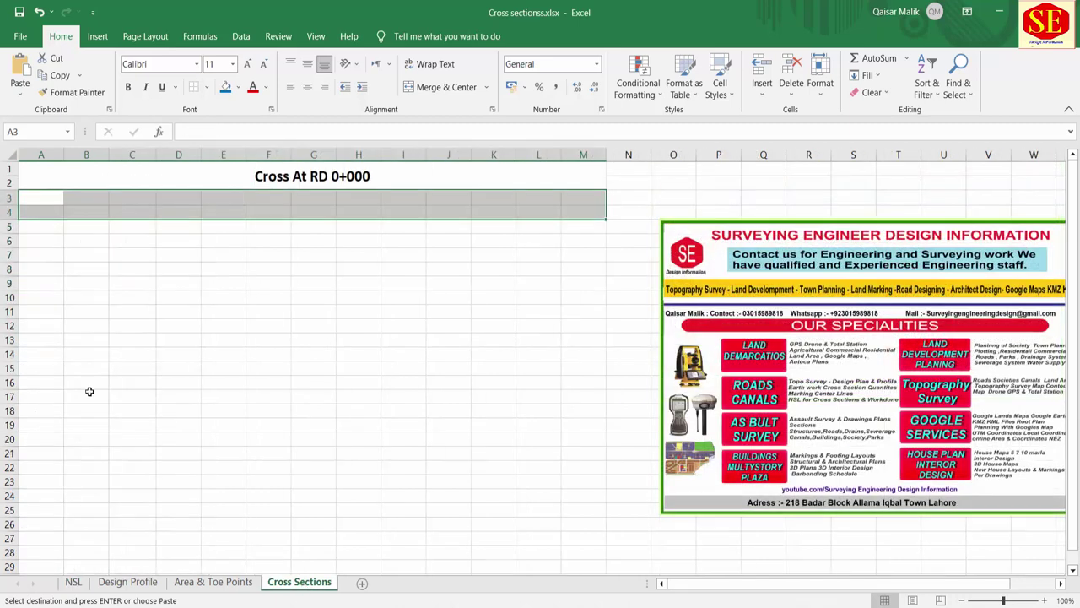
{"action": "left_click", "coordinate": [51, 230]}
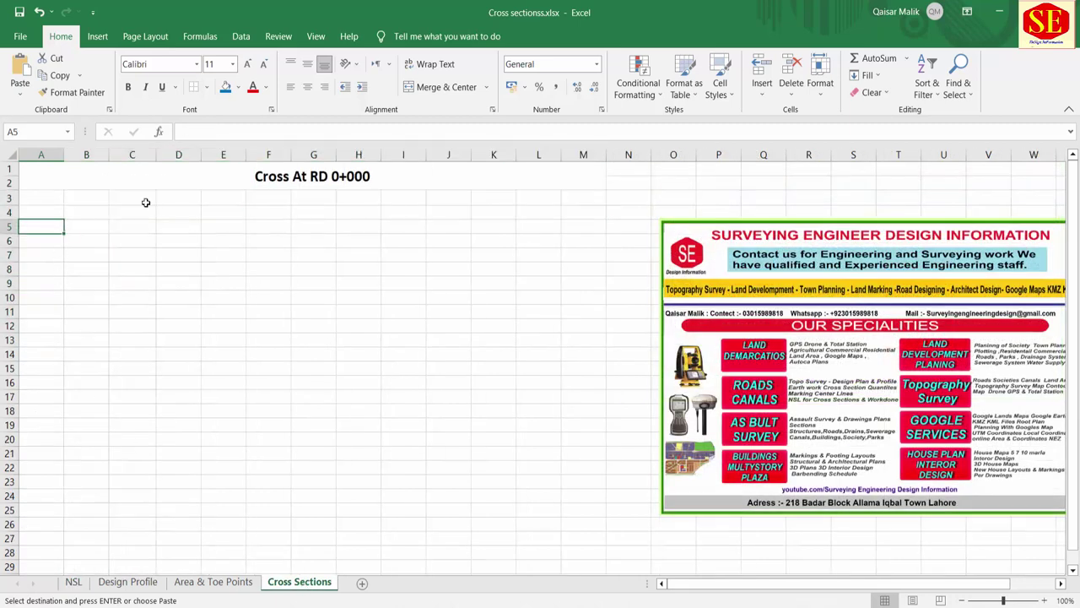
{"action": "left_click", "coordinate": [56, 195]}
{"action": "left_click", "coordinate": [80, 199]}
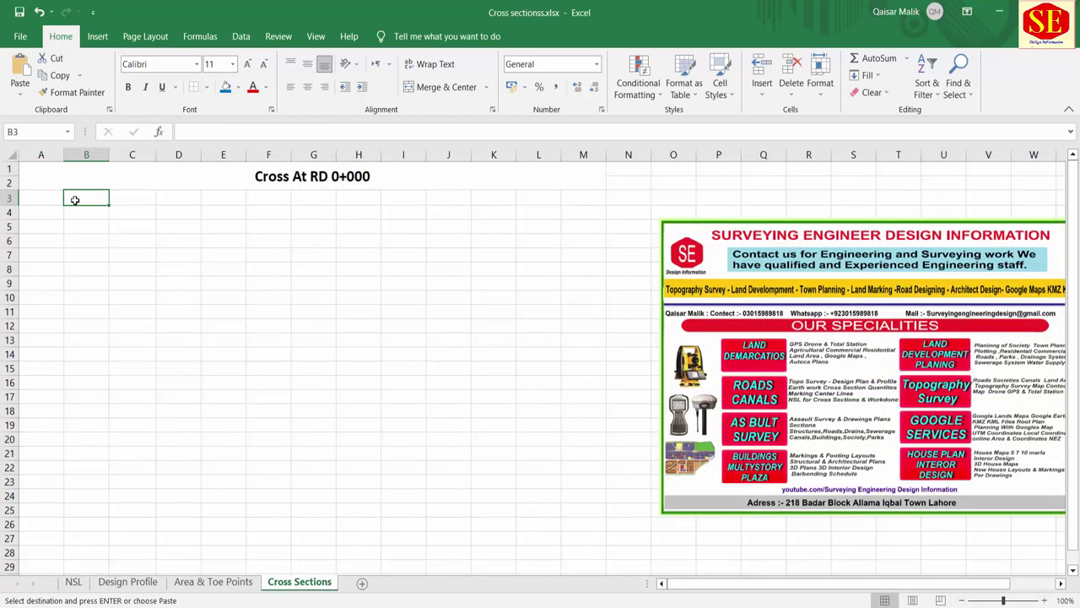
{"action": "right_click", "coordinate": [90, 198]}
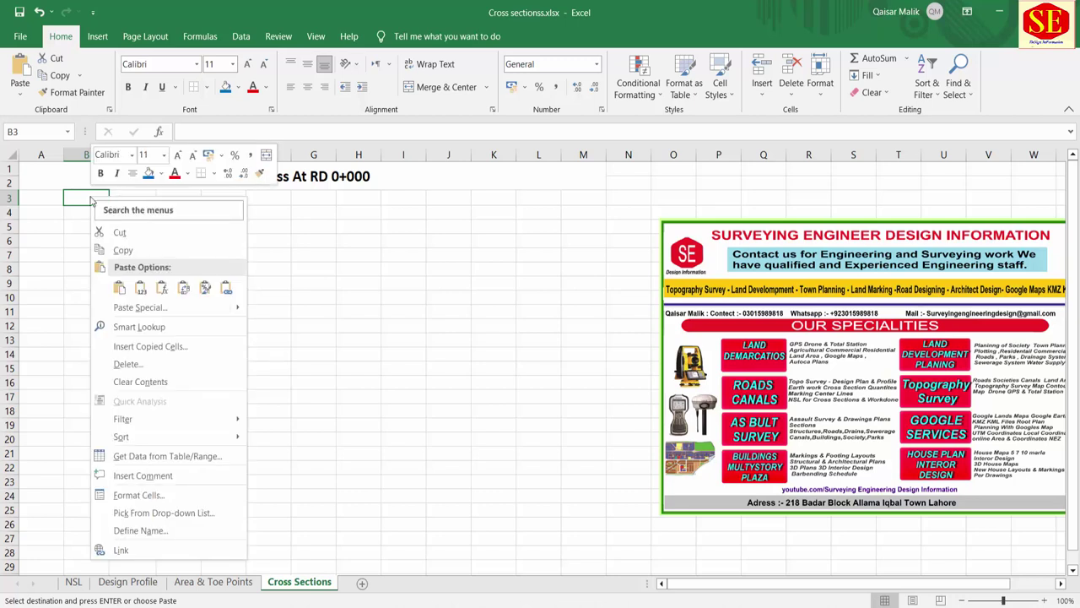
{"action": "left_click", "coordinate": [184, 288]}
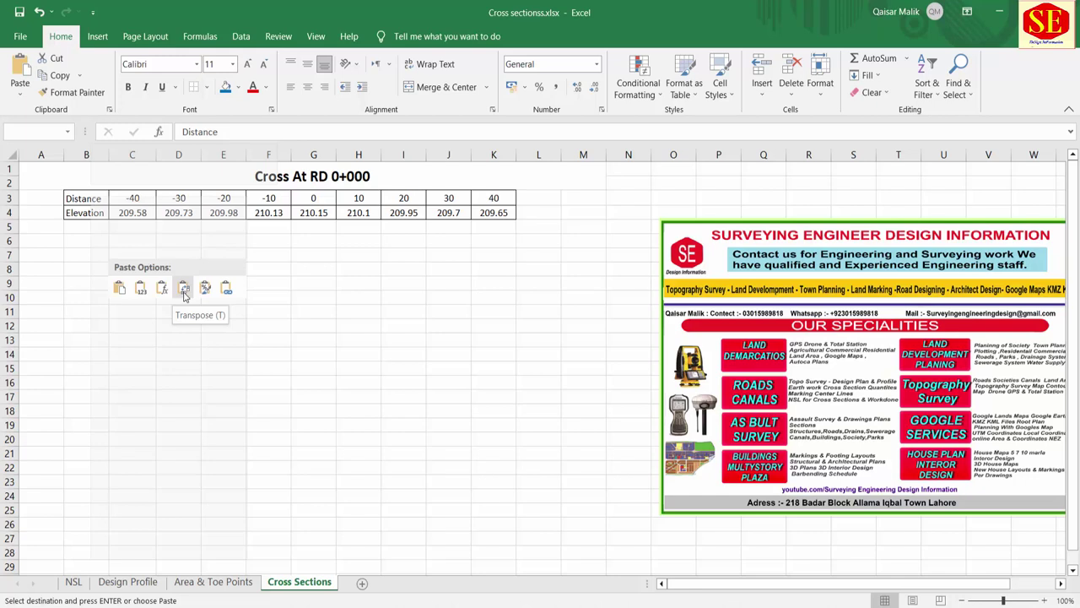
{"action": "left_click", "coordinate": [224, 215]}
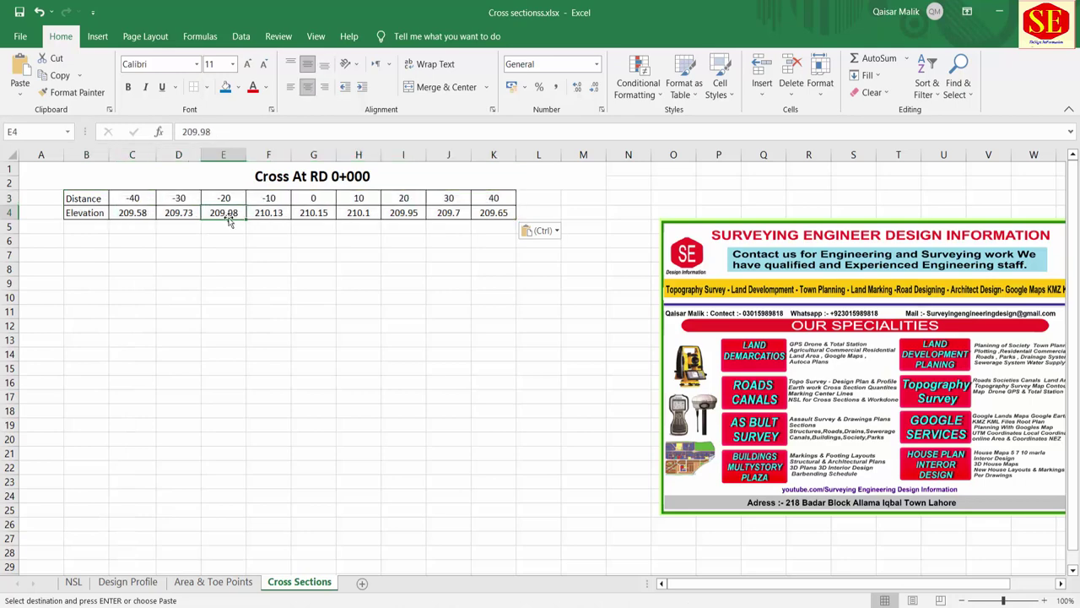
Merge A3:A4, label it 'Exsisting', and middle-align the table.
{"action": "left_click", "coordinate": [73, 582]}
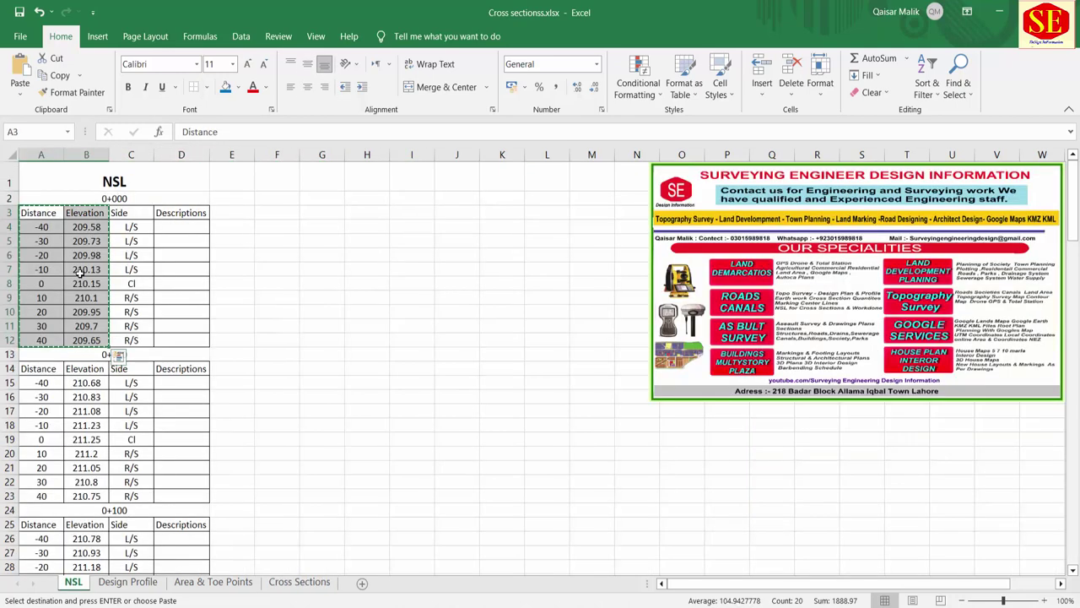
{"action": "left_click", "coordinate": [127, 589]}
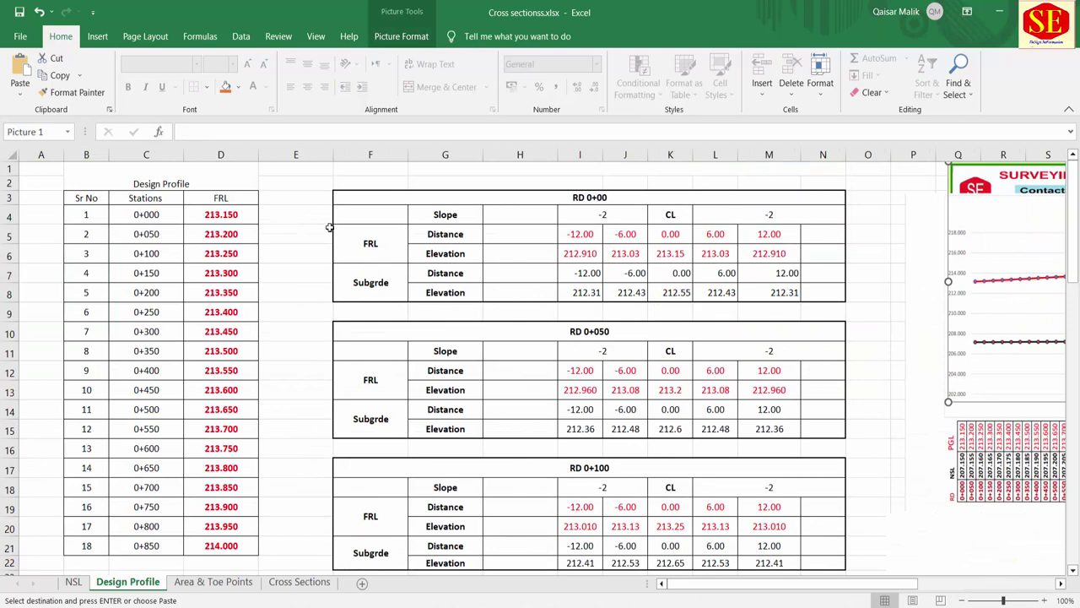
{"action": "left_click", "coordinate": [297, 582]}
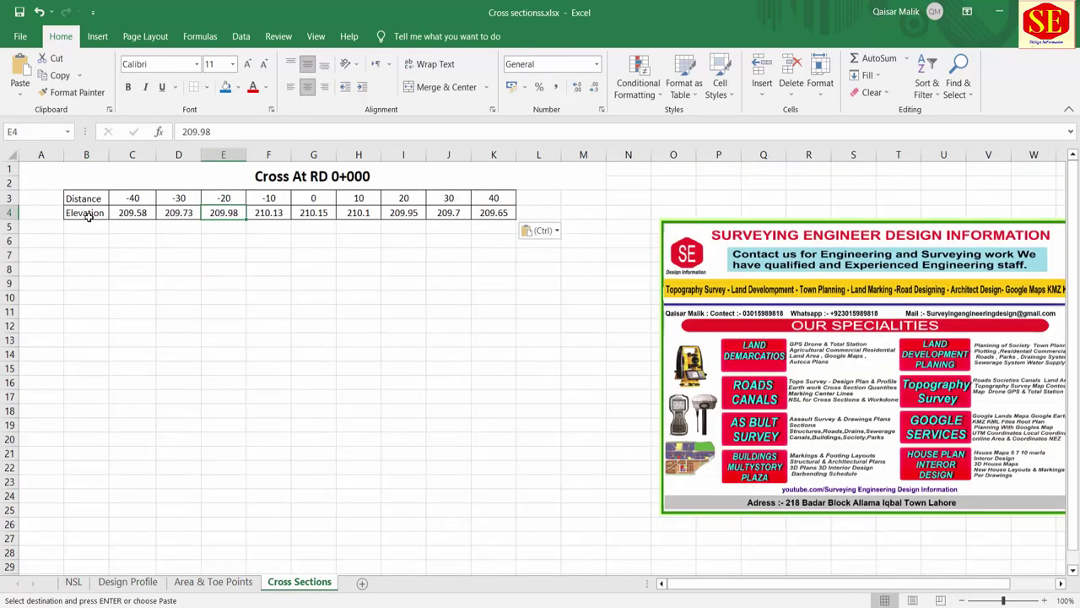
{"action": "left_click_drag", "start_coordinate": [48, 197], "coordinate": [48, 211]}
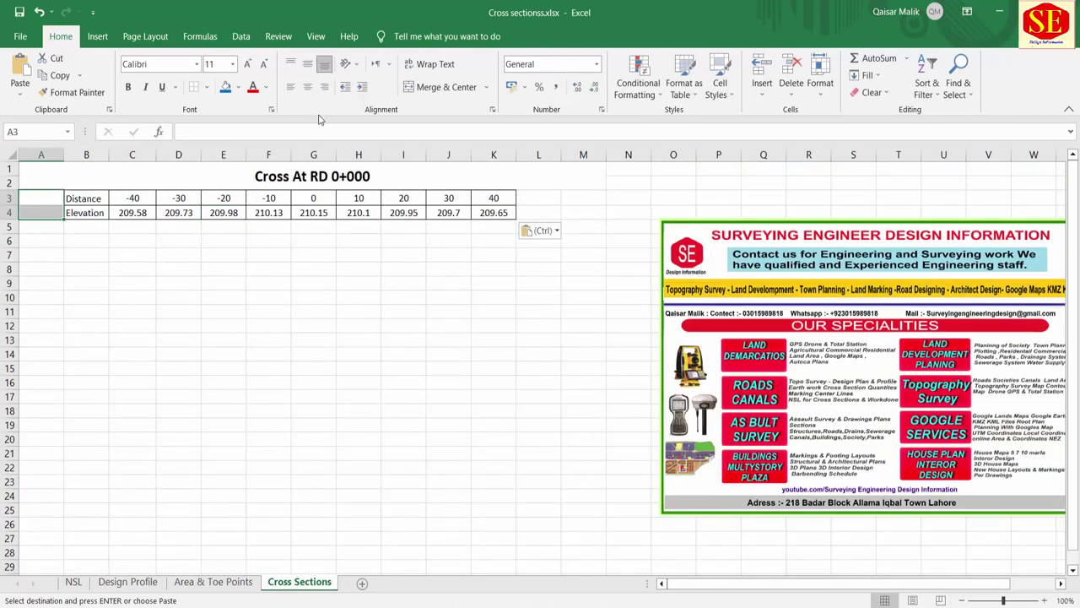
{"action": "left_click", "coordinate": [409, 88]}
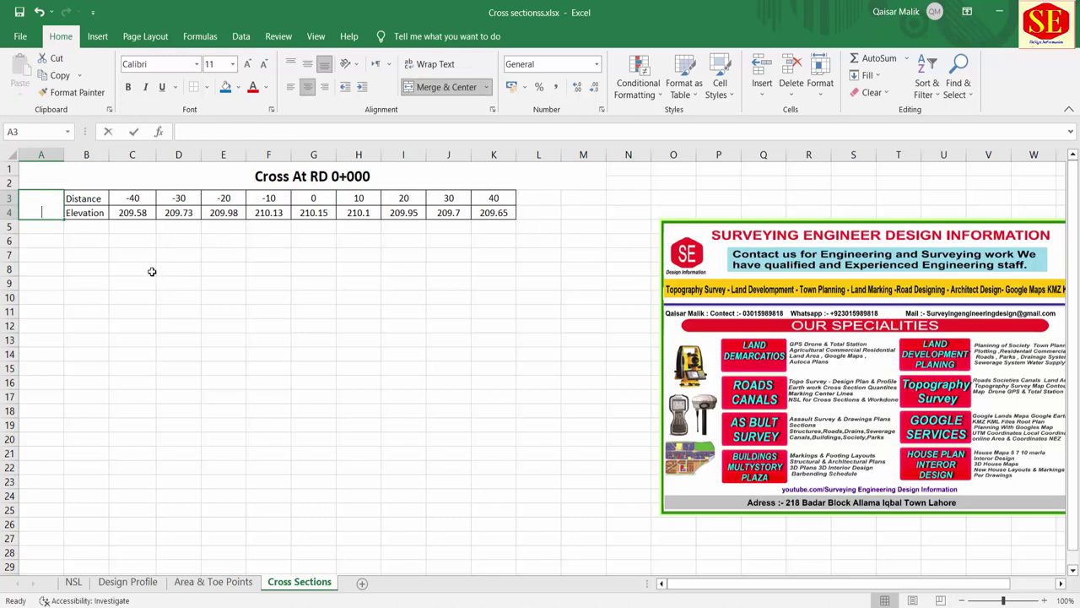
{"action": "type", "text": "Exsist"}
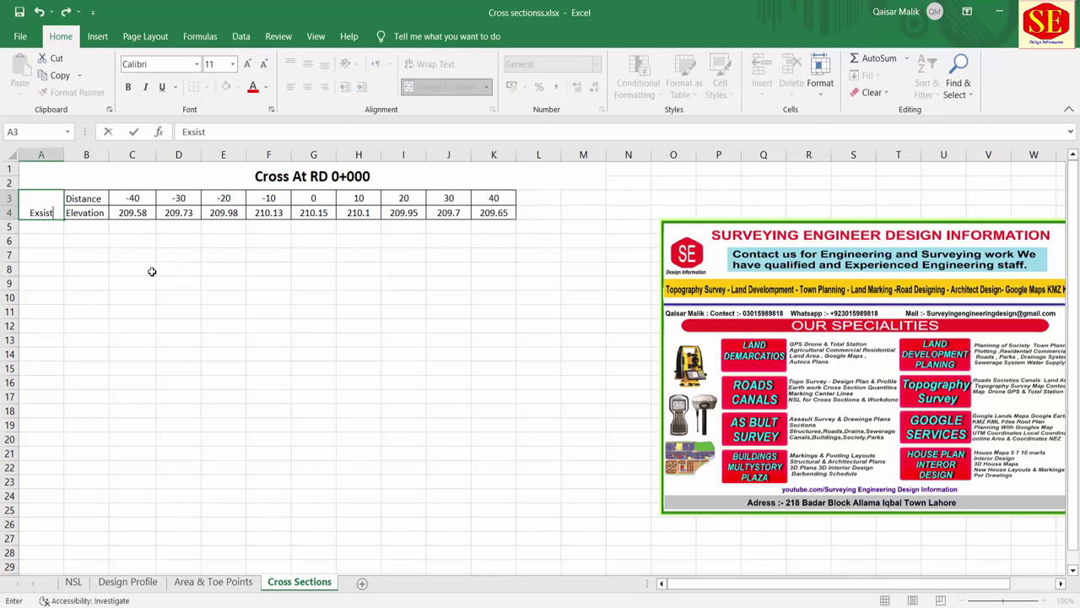
{"action": "type", "text": "ing"}
{"action": "left_click", "coordinate": [175, 313]}
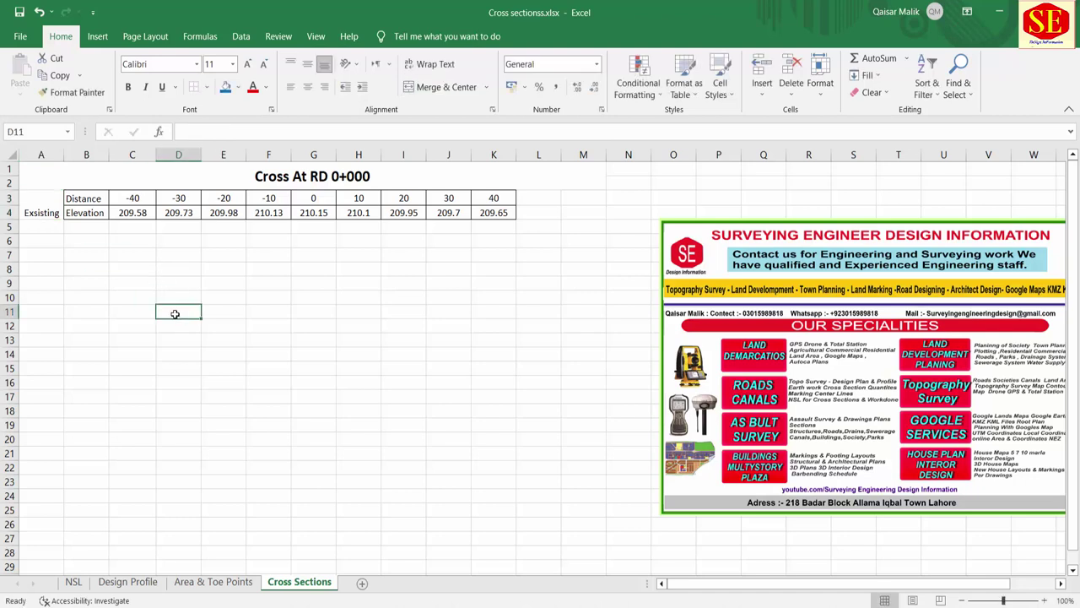
{"action": "left_click_drag", "start_coordinate": [52, 199], "coordinate": [494, 213]}
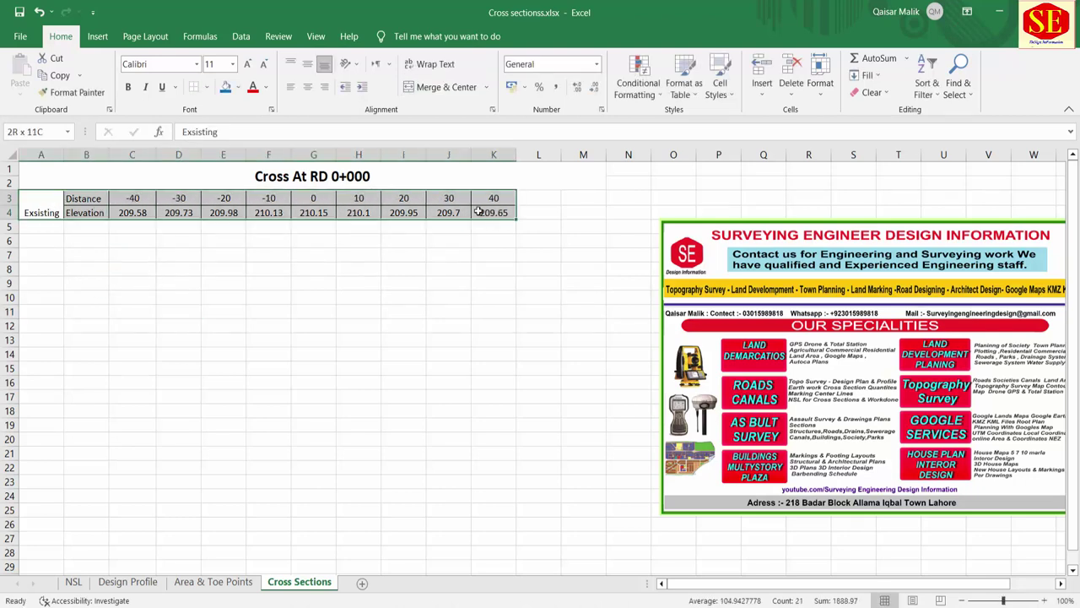
{"action": "left_click", "coordinate": [307, 64]}
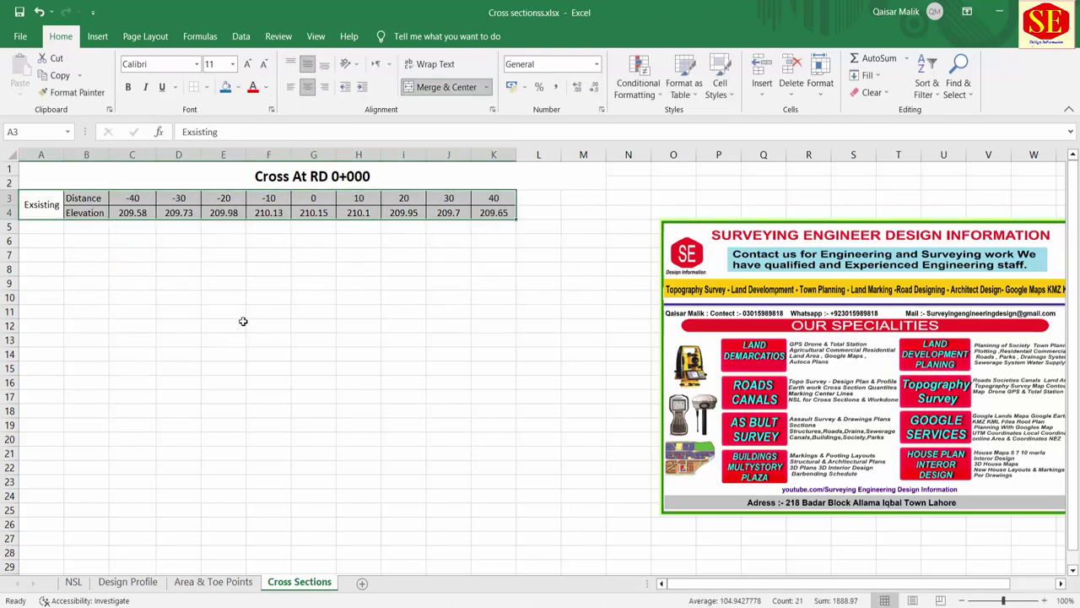
{"action": "left_click", "coordinate": [359, 268]}
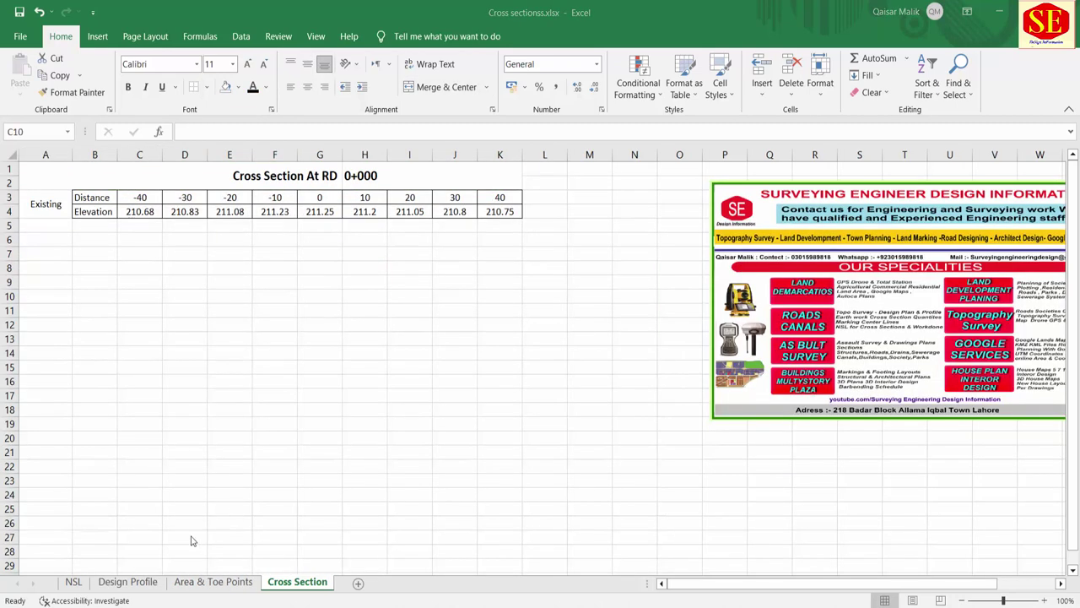
Copy the FRL and Subgrade block F12:N15 on the Design Profile sheet.
{"action": "left_click", "coordinate": [127, 582]}
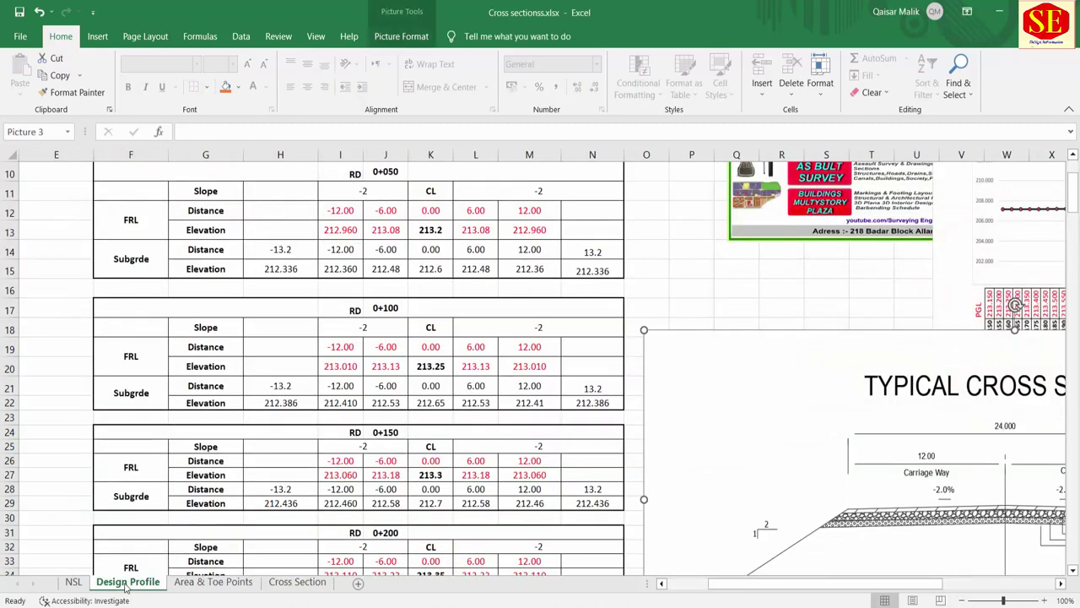
{"action": "left_click", "coordinate": [142, 212]}
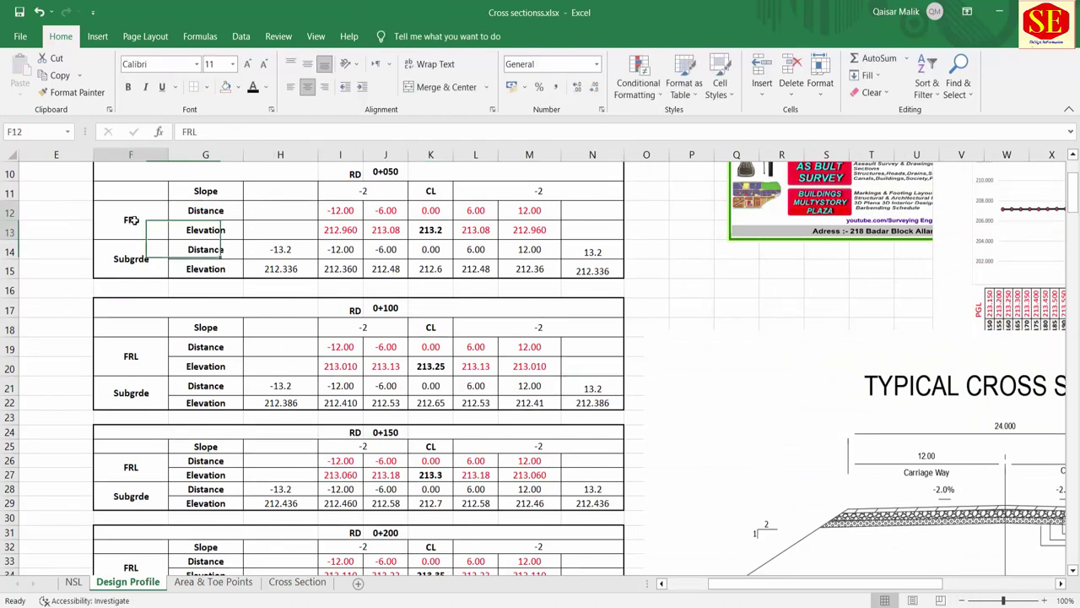
{"action": "left_click", "coordinate": [136, 251]}
{"action": "left_click_drag", "start_coordinate": [145, 208], "coordinate": [585, 253]}
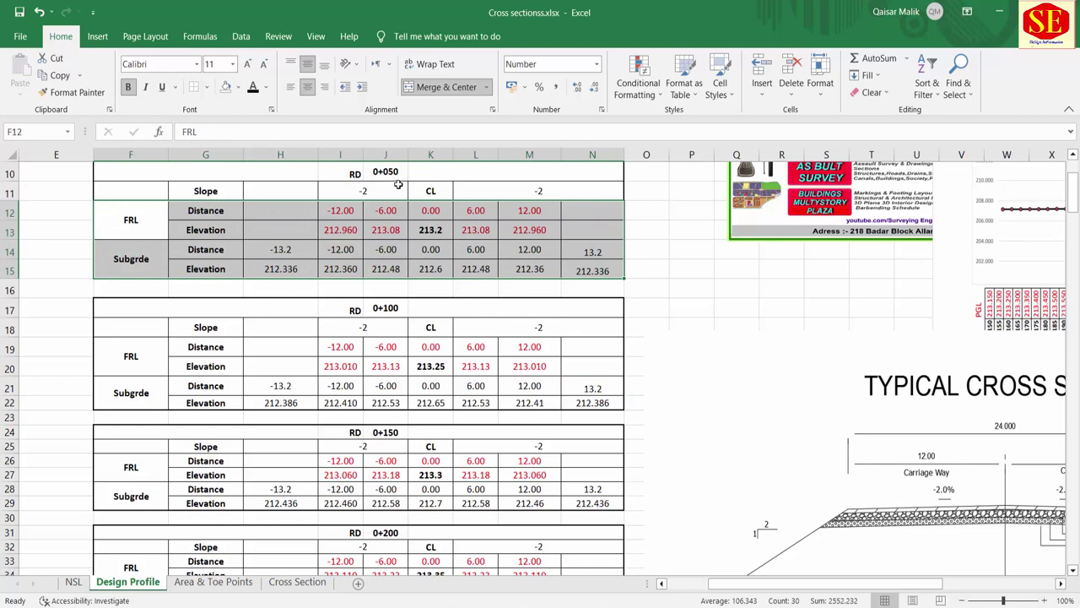
{"action": "right_click", "coordinate": [133, 212]}
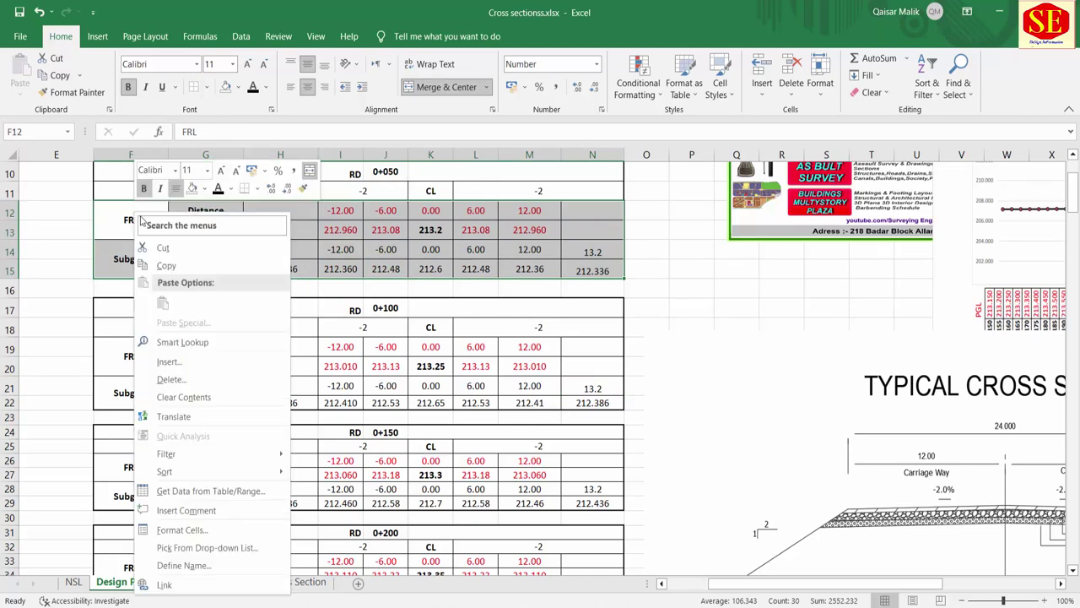
{"action": "left_click", "coordinate": [167, 267]}
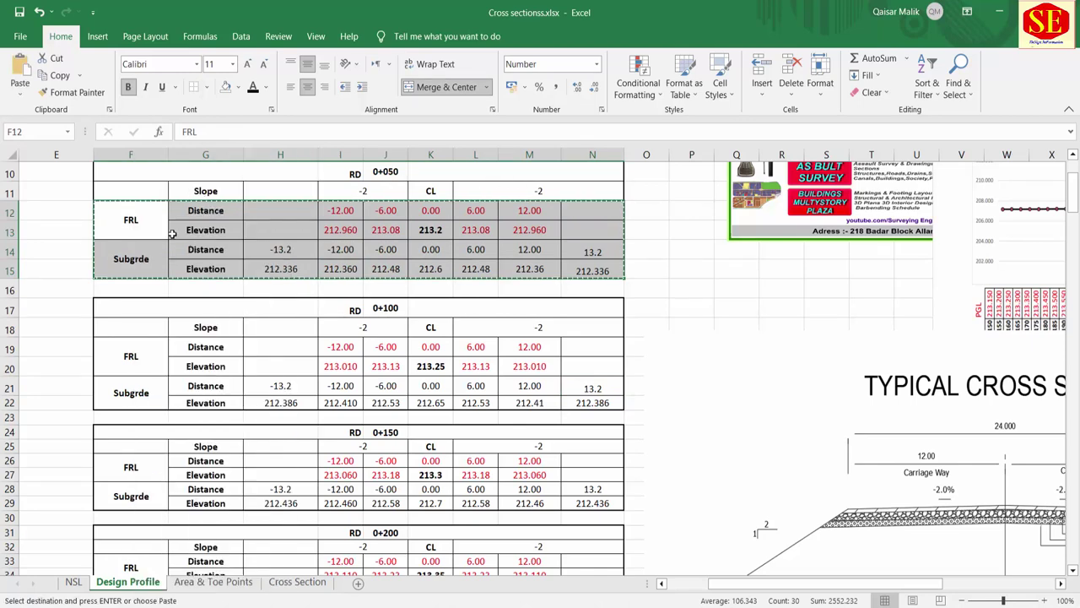
Paste the FRL and Subgrade rows as values at A5 on the Cross Section sheet.
{"action": "left_click", "coordinate": [307, 583]}
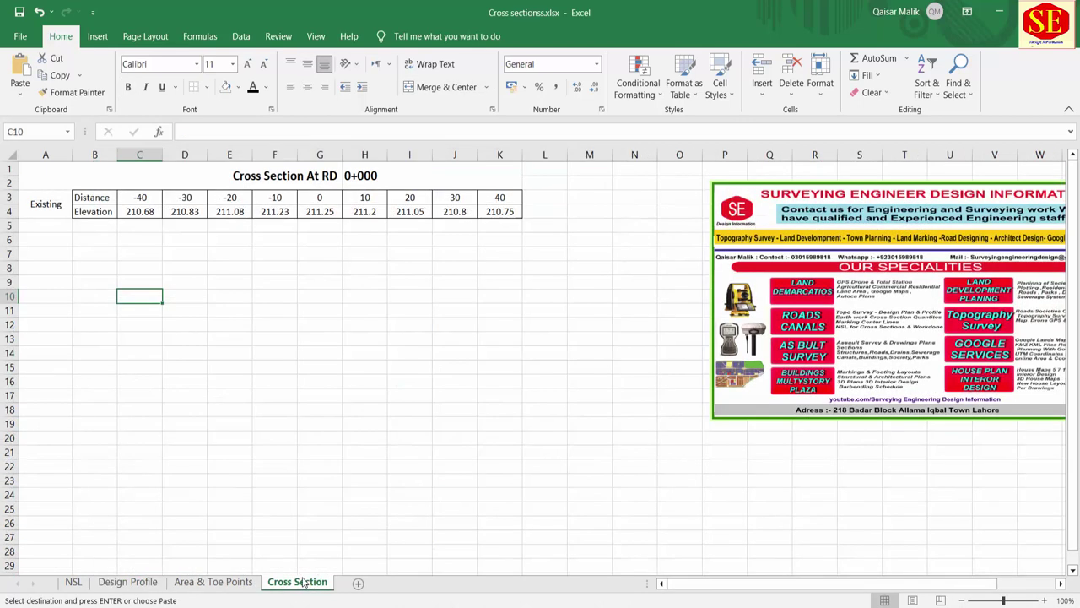
{"action": "left_click", "coordinate": [49, 226]}
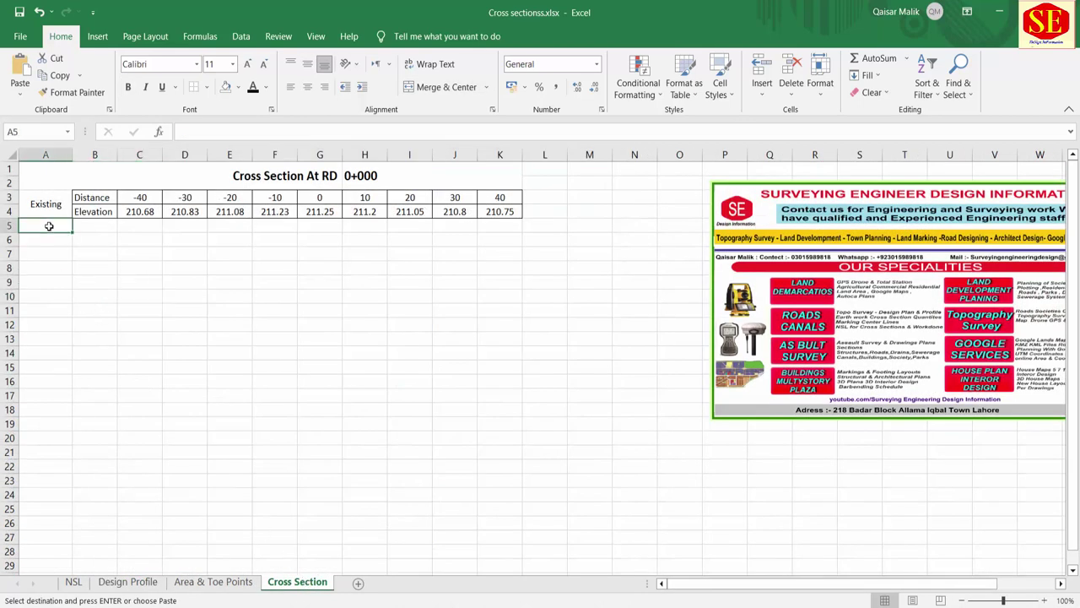
{"action": "right_click", "coordinate": [49, 226]}
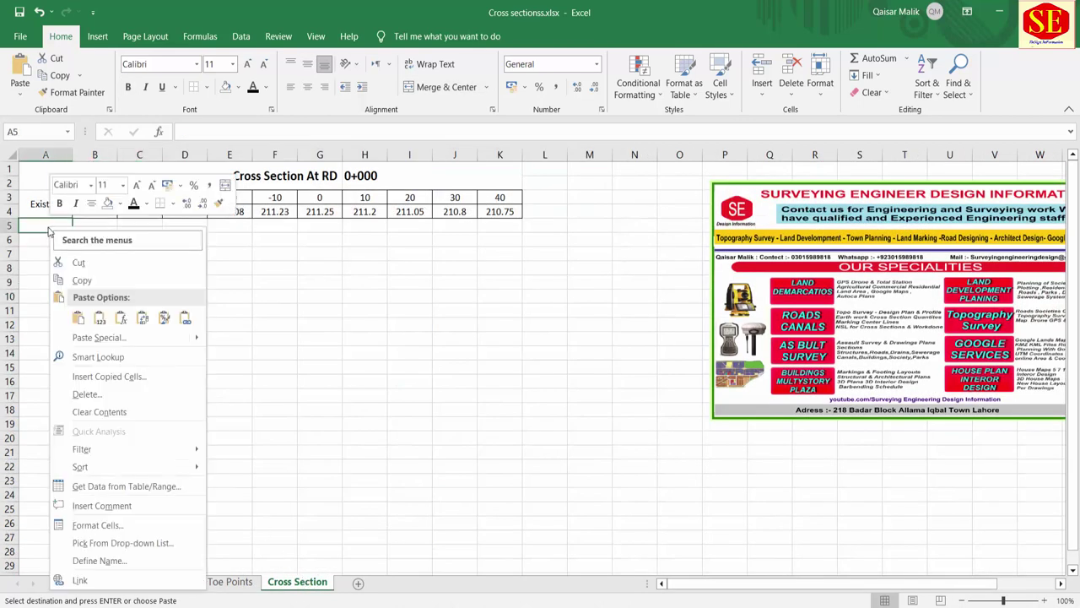
{"action": "left_click", "coordinate": [100, 319]}
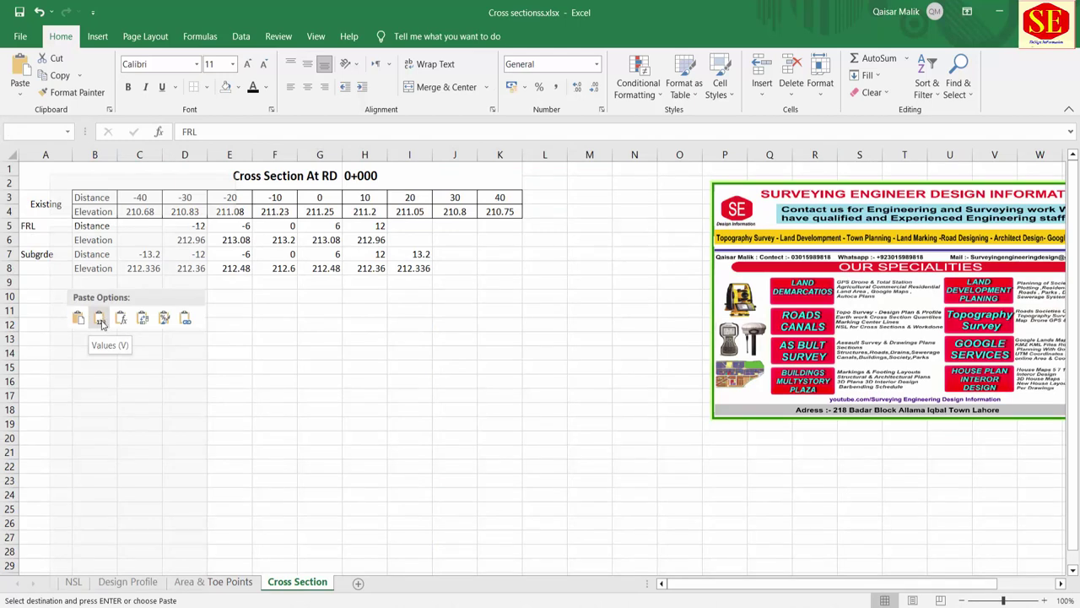
Compare the FRL and Subgrade centreline cells against the Existing centreline distance and elevation.
{"action": "left_click", "coordinate": [100, 319]}
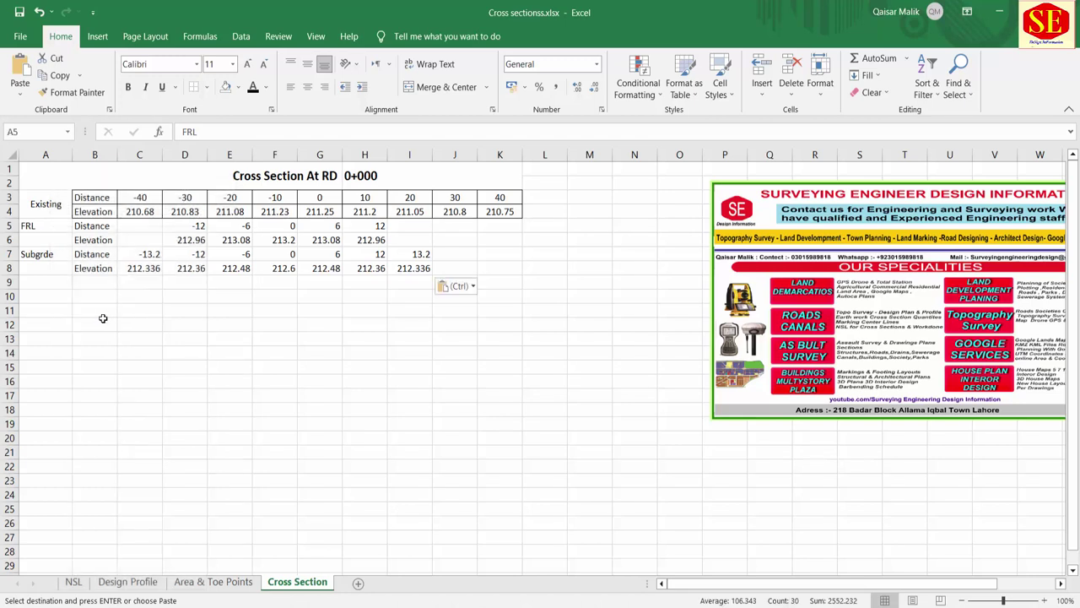
{"action": "left_click", "coordinate": [228, 381]}
{"action": "left_click", "coordinate": [64, 223]}
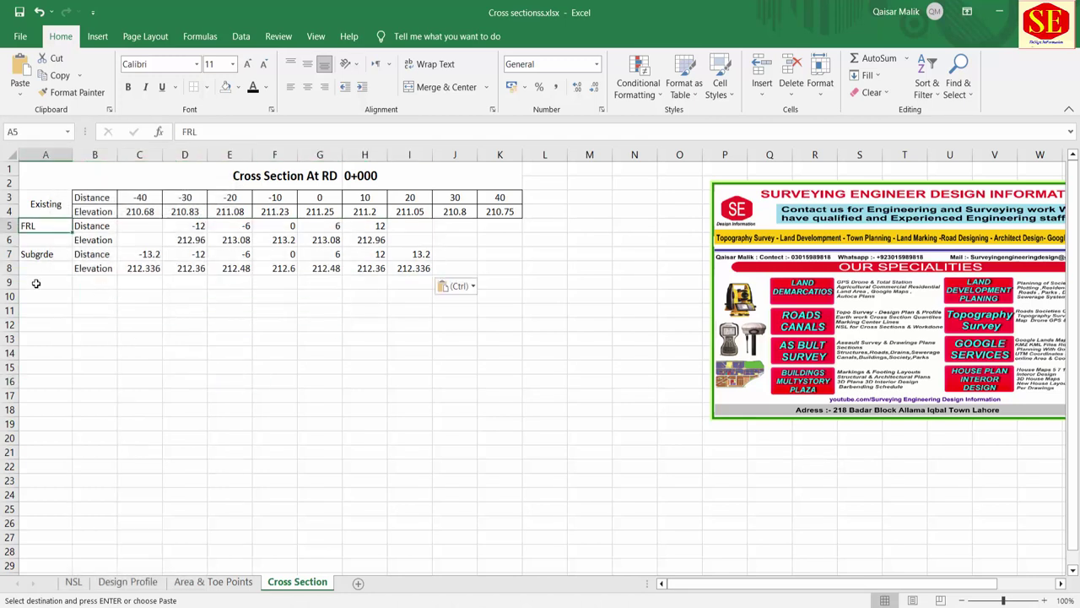
{"action": "left_click", "coordinate": [50, 252]}
{"action": "left_click_drag", "start_coordinate": [281, 226], "coordinate": [284, 268]}
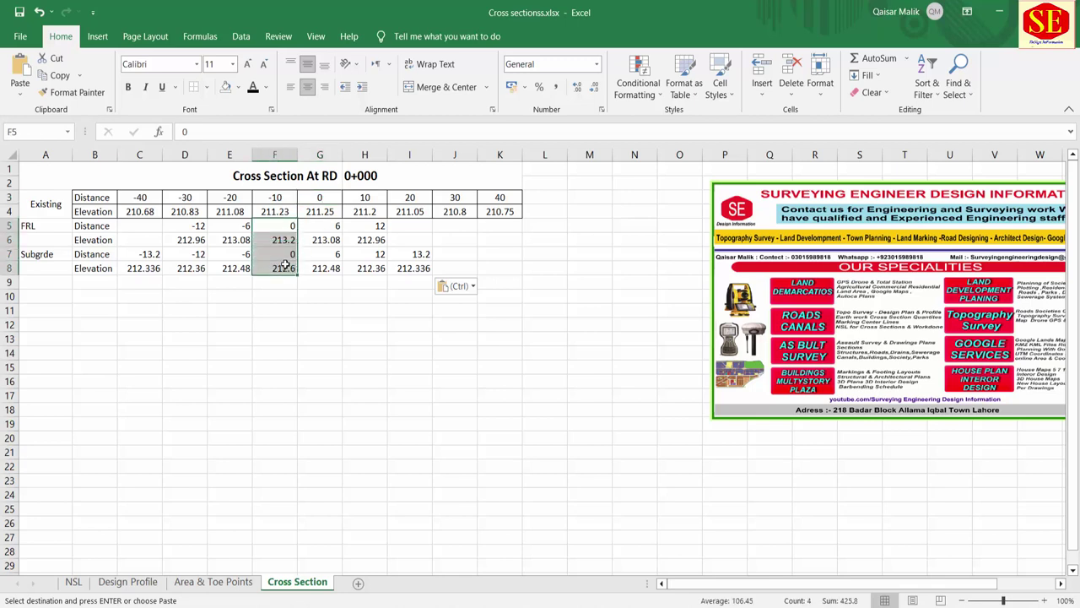
{"action": "left_click", "coordinate": [327, 199]}
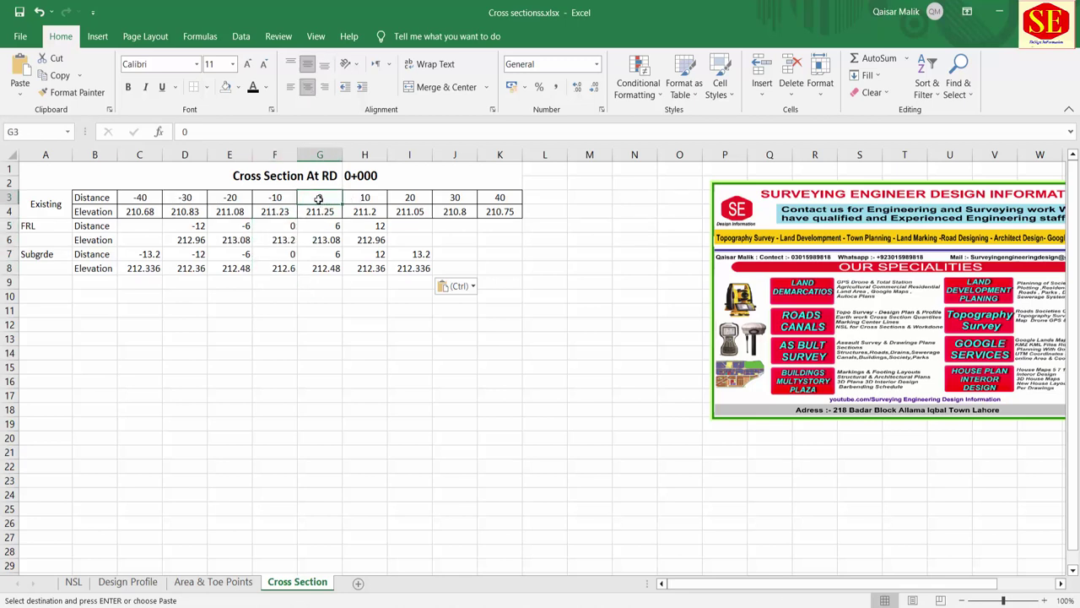
{"action": "left_click_drag", "start_coordinate": [321, 199], "coordinate": [320, 212]}
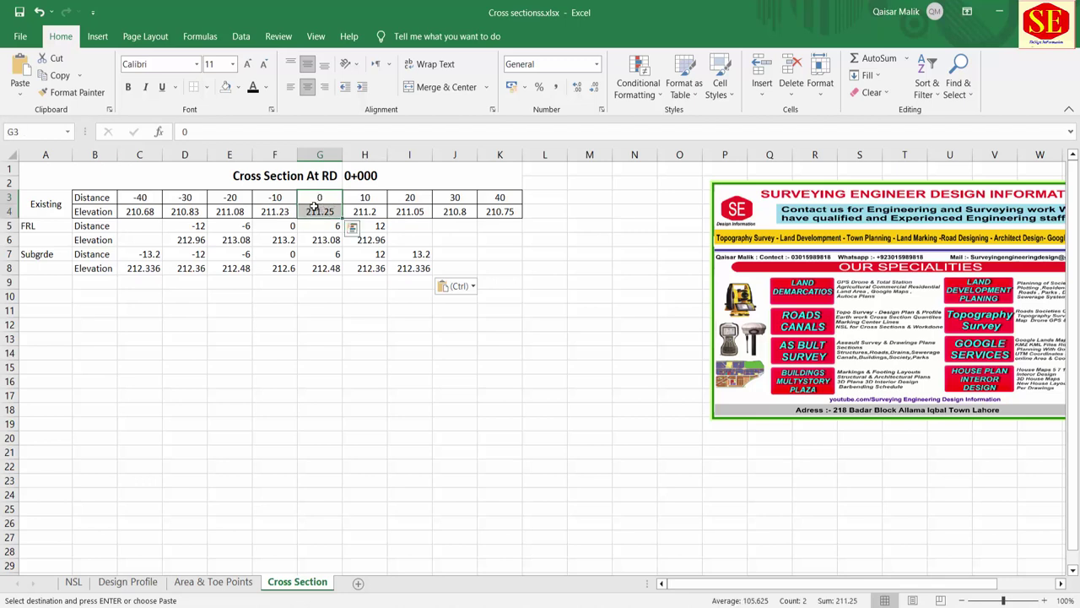
Copy the FRL and Subgrade data C5:K8 and paste it at D5, shifting it one column right.
{"action": "left_click_drag", "start_coordinate": [145, 228], "coordinate": [503, 268]}
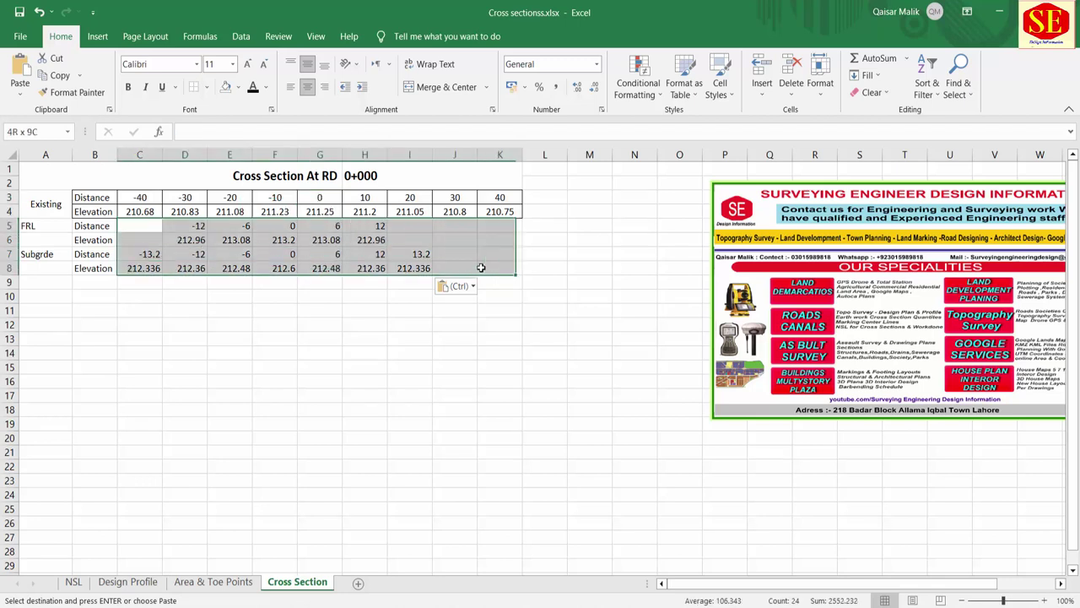
{"action": "right_click", "coordinate": [139, 223]}
{"action": "left_click", "coordinate": [173, 267]}
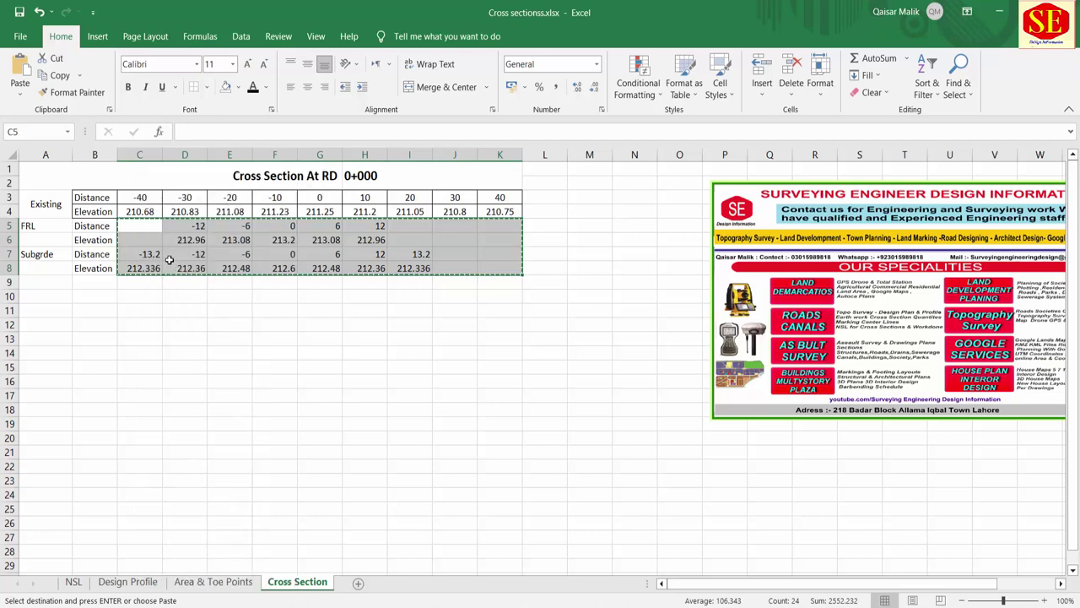
{"action": "left_click", "coordinate": [197, 226]}
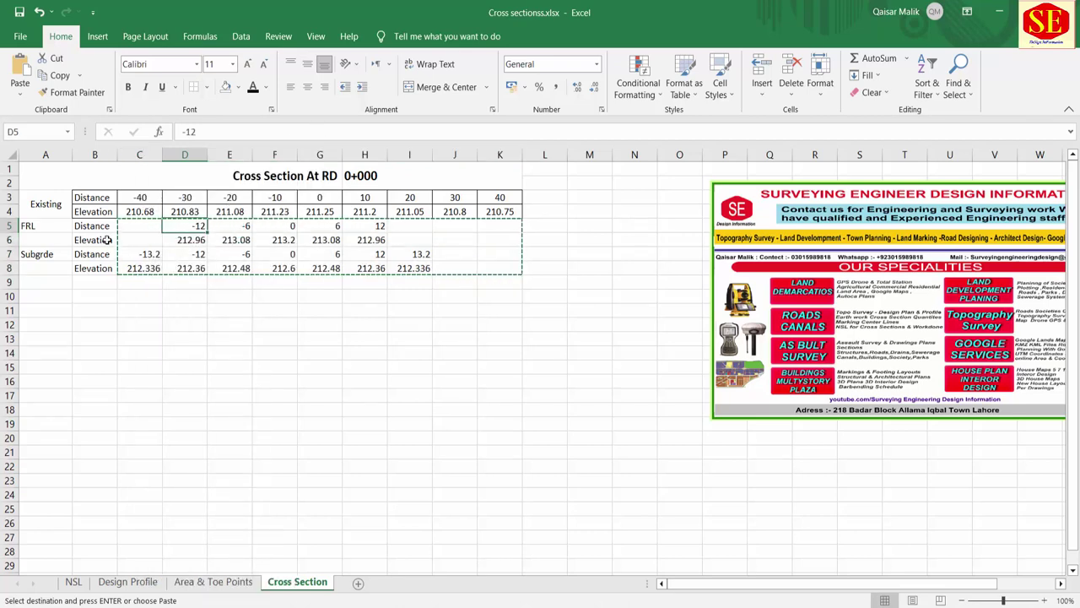
{"action": "right_click", "coordinate": [191, 226]}
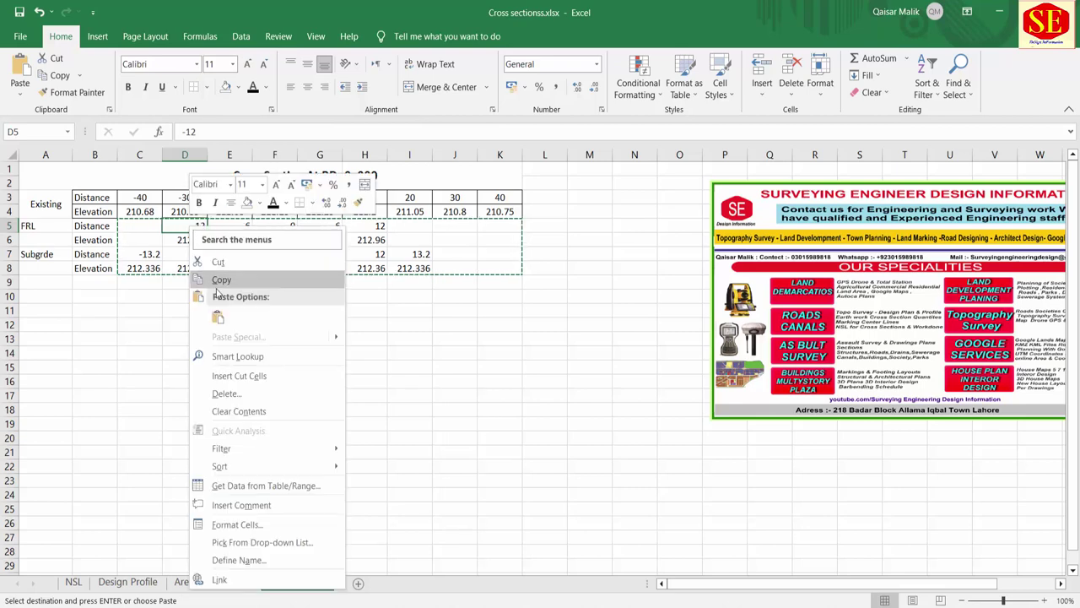
{"action": "left_click", "coordinate": [218, 317]}
Centre all distance and elevation values in C3:K8 once the 0 distances line up in column G.
{"action": "left_click_drag", "start_coordinate": [331, 202], "coordinate": [325, 268]}
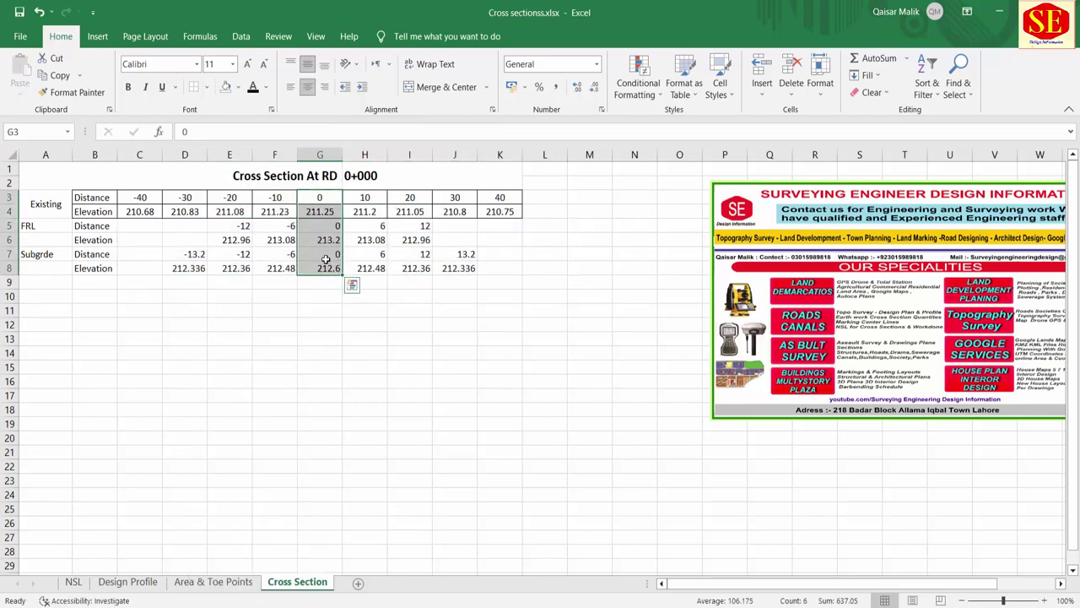
{"action": "left_click", "coordinate": [150, 199]}
{"action": "left_click_drag", "start_coordinate": [150, 199], "coordinate": [494, 266]}
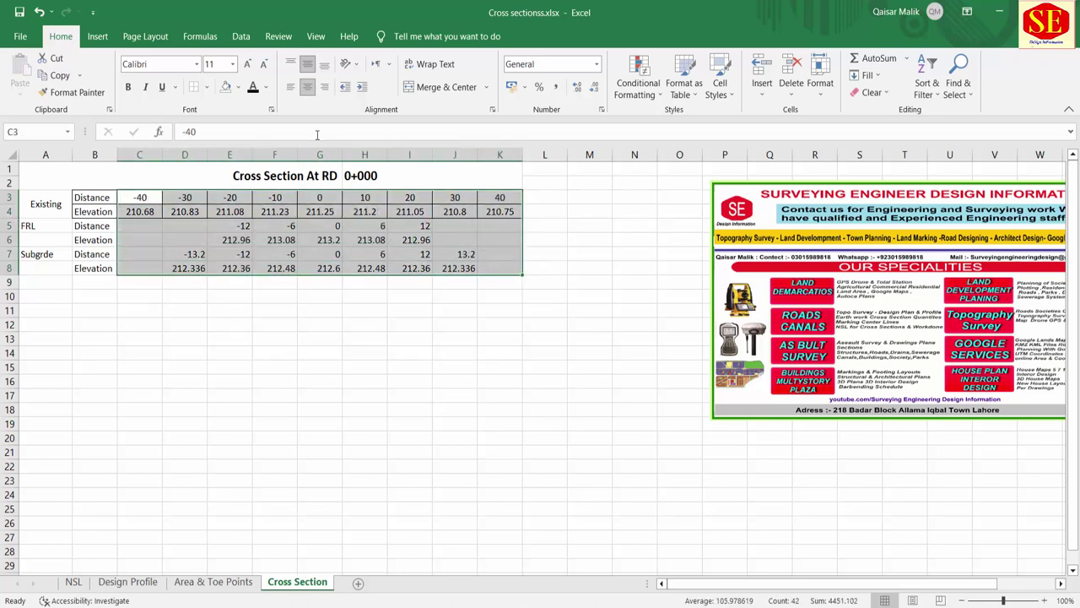
{"action": "left_click", "coordinate": [307, 87]}
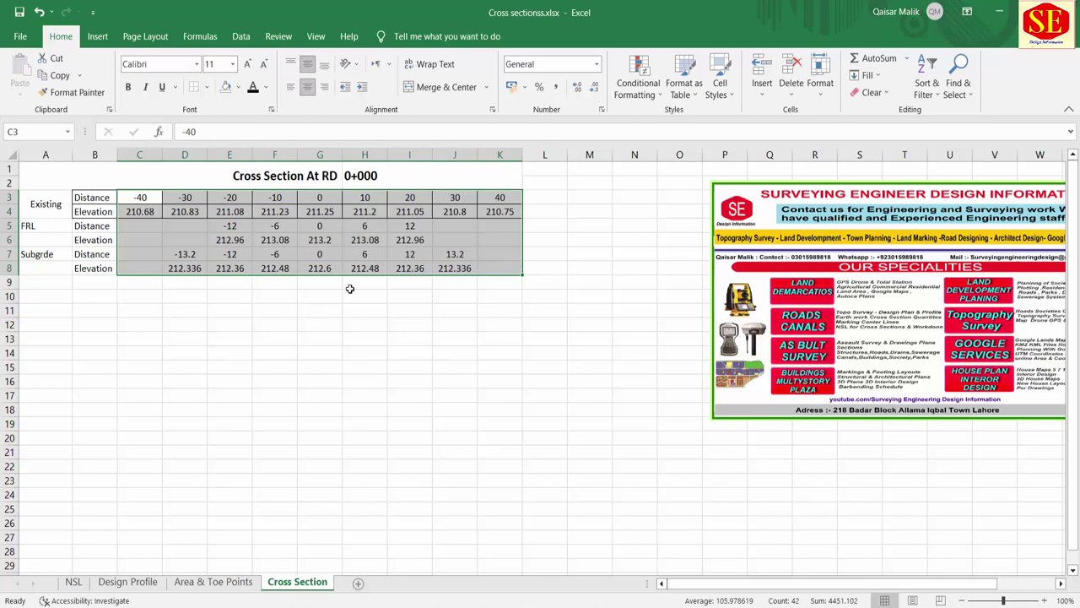
{"action": "left_click", "coordinate": [365, 309]}
Select the whole table A3:K8 and add an outline border in Format Cells.
{"action": "left_click_drag", "start_coordinate": [131, 225], "coordinate": [497, 265]}
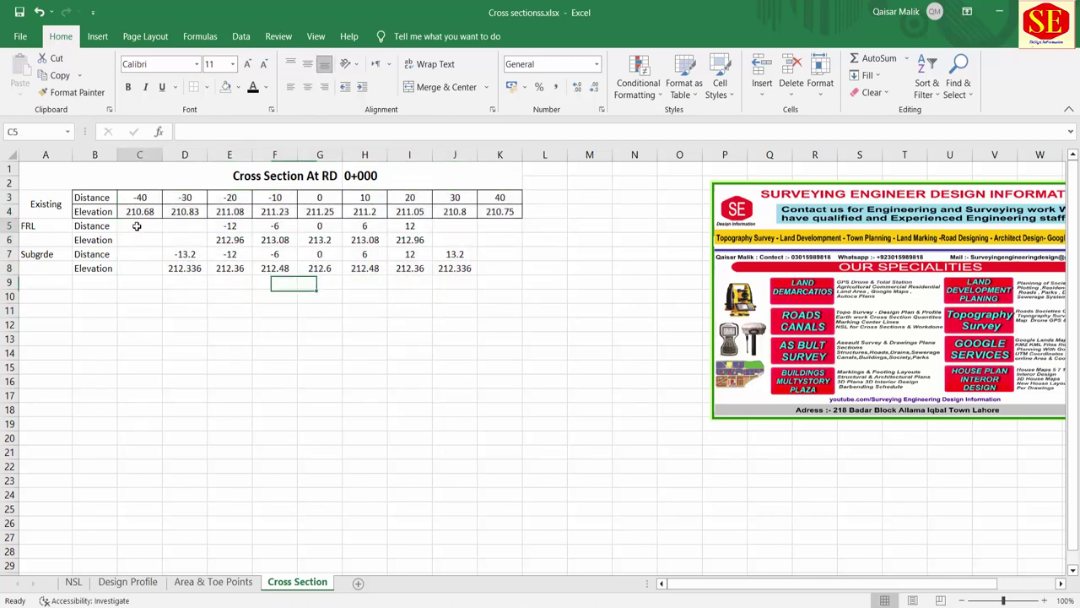
{"action": "right_click", "coordinate": [445, 250]}
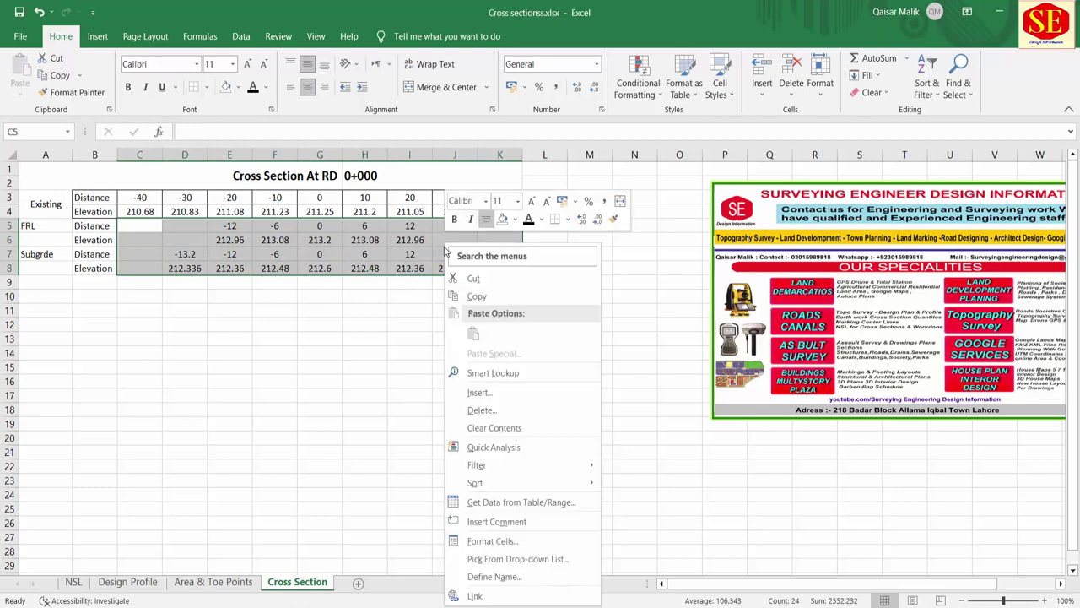
{"action": "left_click", "coordinate": [42, 227]}
{"action": "left_click_drag", "start_coordinate": [43, 204], "coordinate": [502, 268]}
{"action": "right_click", "coordinate": [506, 221]}
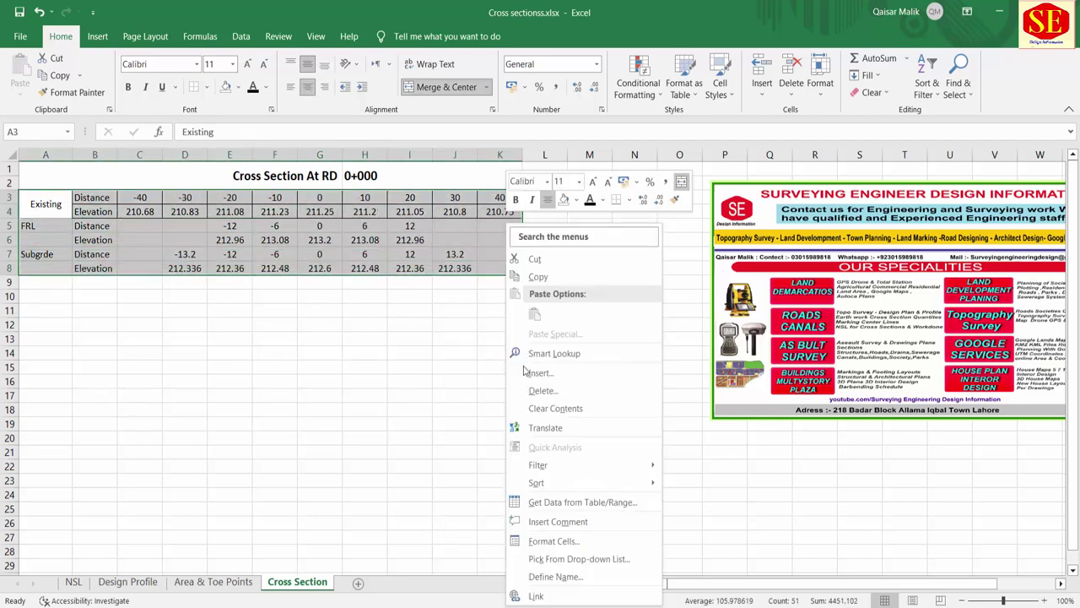
{"action": "left_click", "coordinate": [554, 546]}
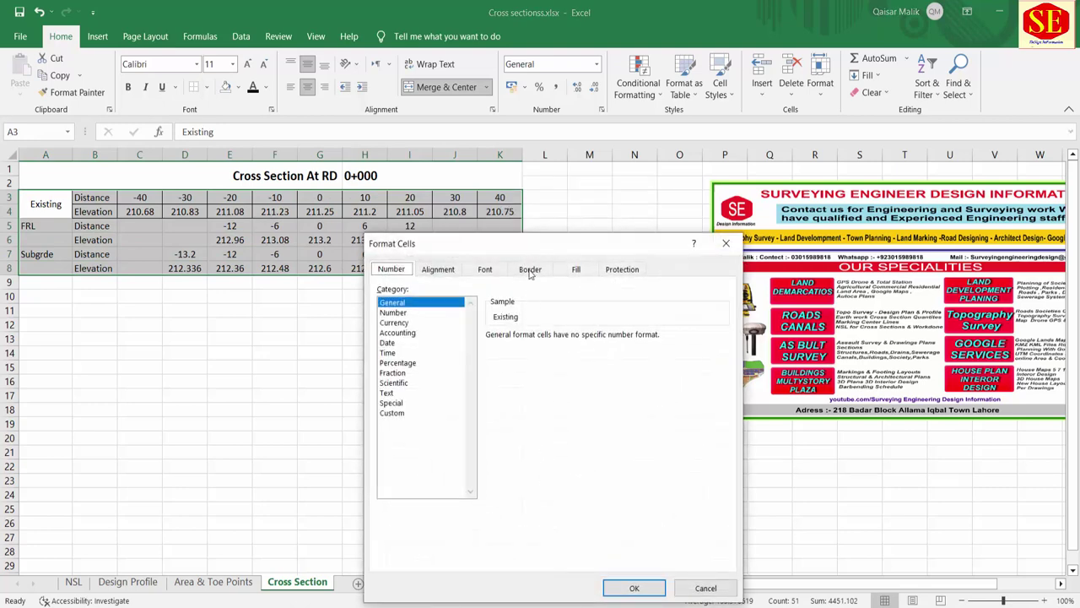
{"action": "left_click", "coordinate": [531, 270]}
{"action": "left_click", "coordinate": [590, 334]}
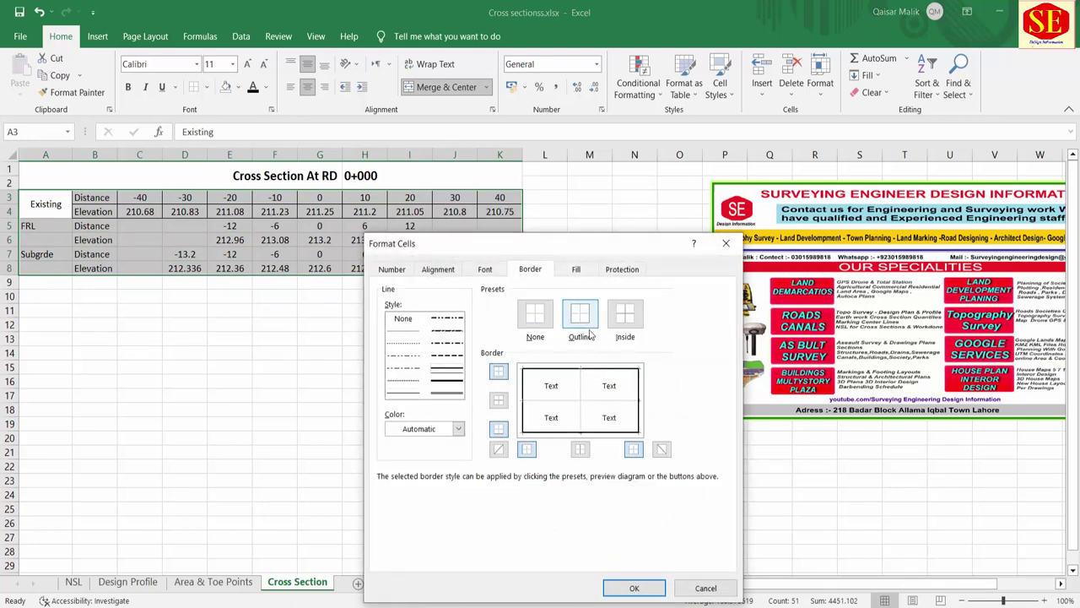
Give the table a heavier outline and inside grid lines, and confirm.
{"action": "left_click", "coordinate": [403, 394]}
{"action": "left_click", "coordinate": [577, 328]}
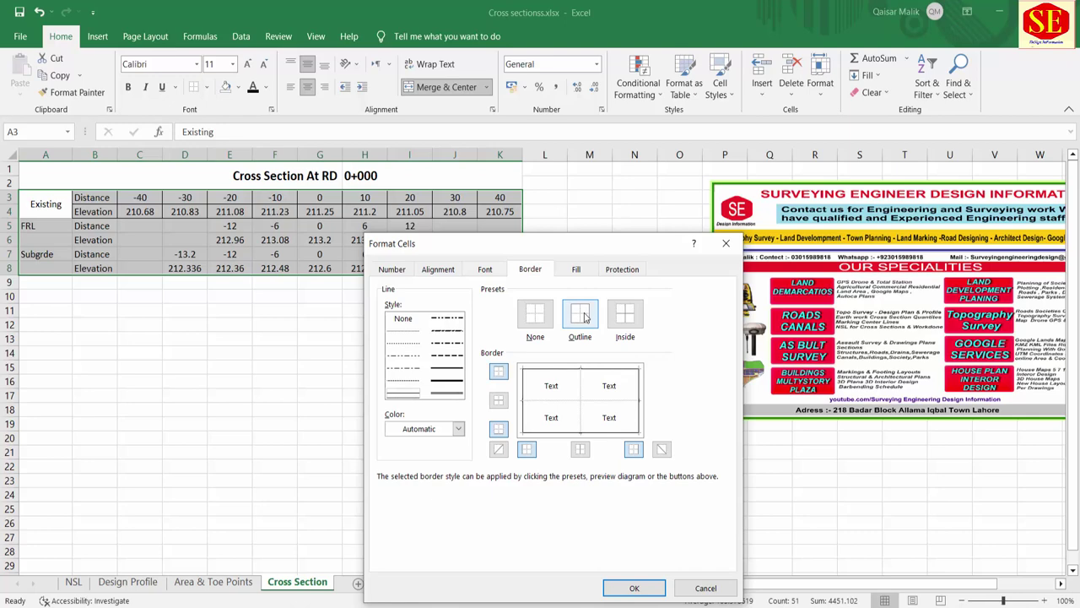
{"action": "left_click", "coordinate": [627, 314]}
{"action": "left_click", "coordinate": [446, 369]}
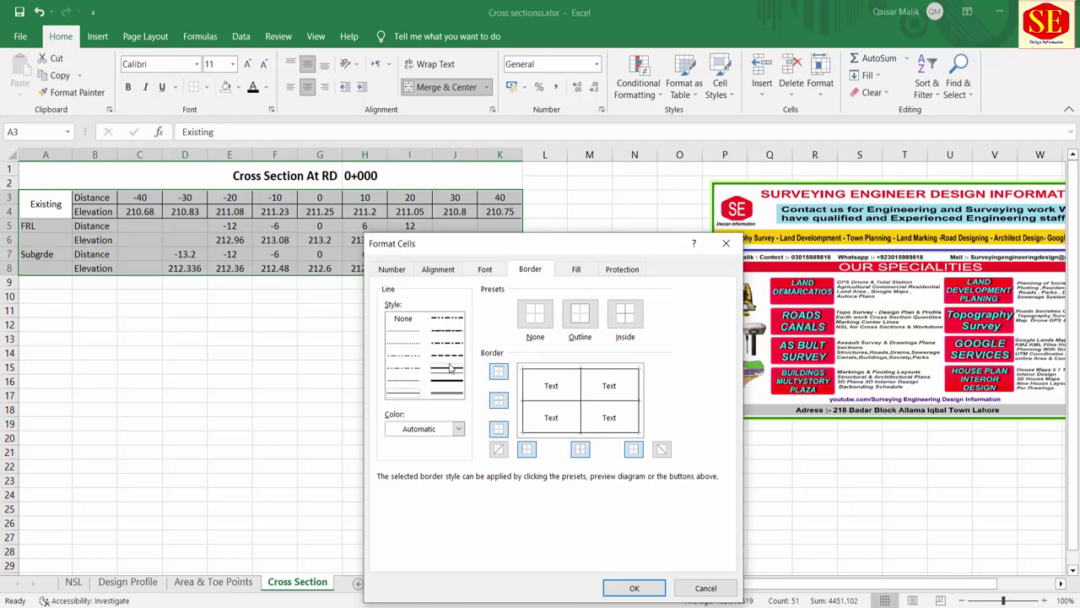
{"action": "left_click", "coordinate": [579, 314]}
{"action": "left_click", "coordinate": [633, 587]}
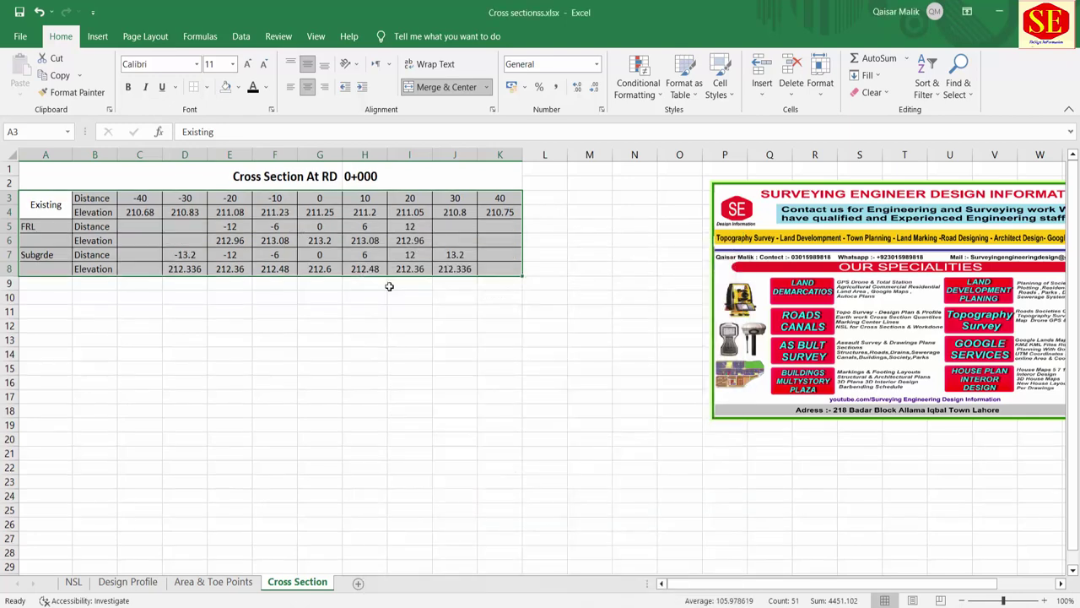
Centre the row labels in column A, including FRL and Subgrde.
{"action": "left_click", "coordinate": [180, 320]}
{"action": "left_click_drag", "start_coordinate": [42, 206], "coordinate": [65, 243]}
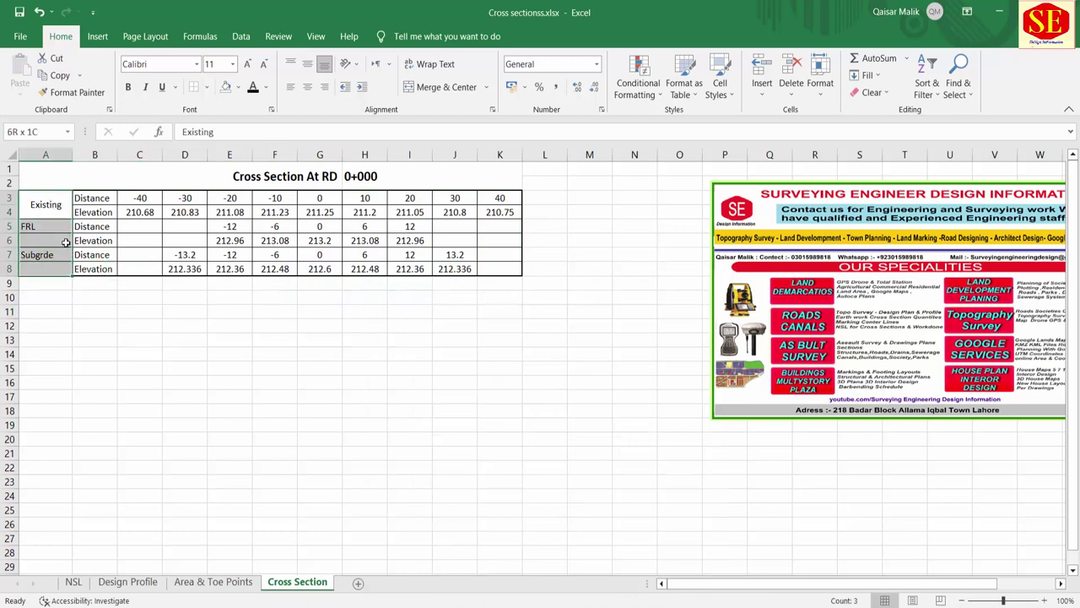
{"action": "left_click", "coordinate": [305, 88]}
{"action": "left_click", "coordinate": [304, 89]}
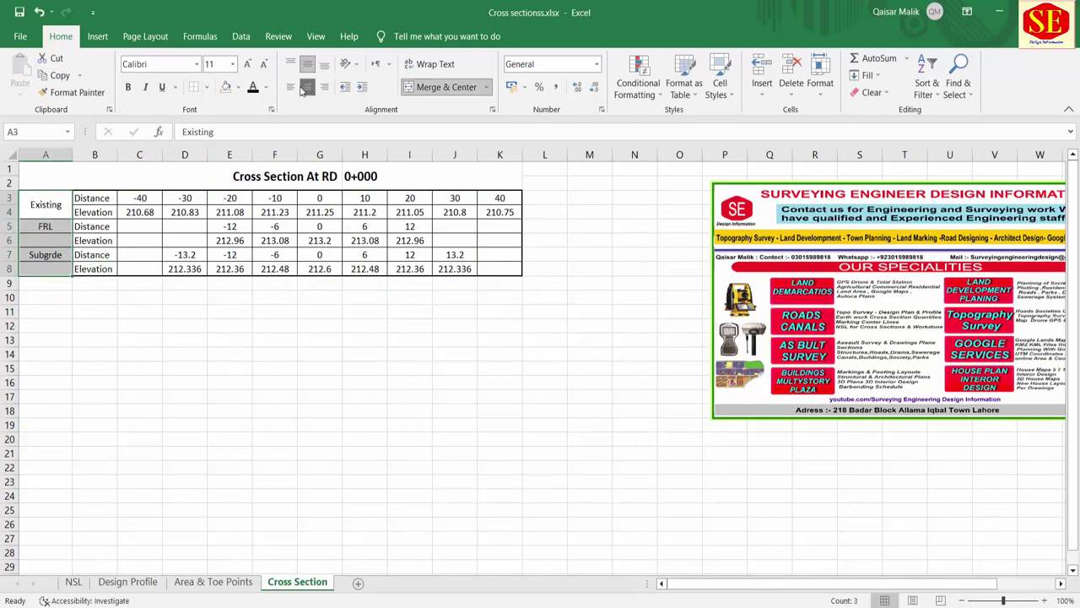
{"action": "left_click", "coordinate": [211, 381]}
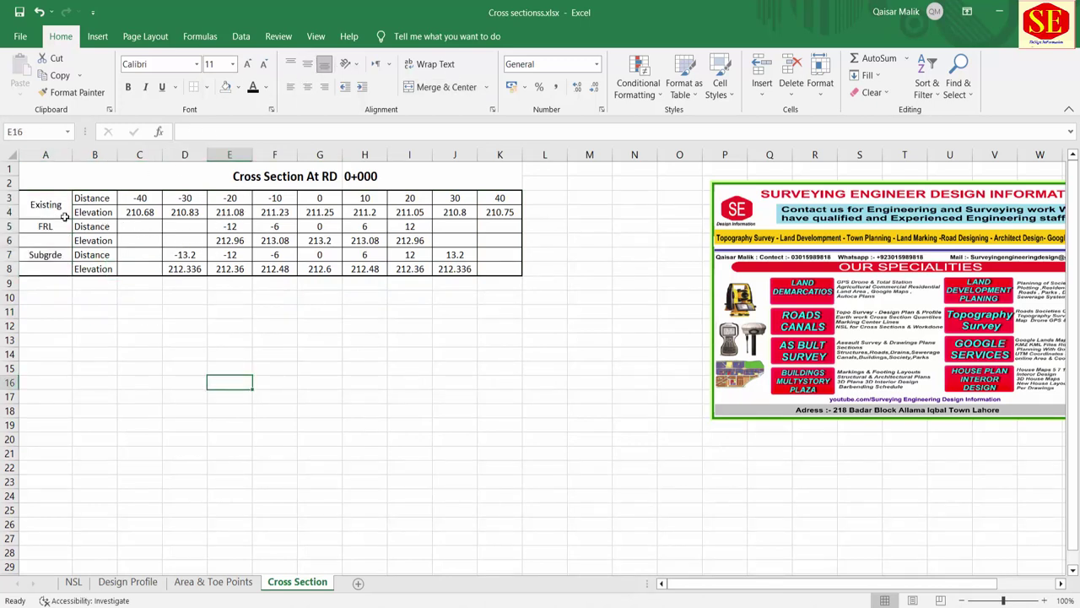
Make the FRL label and its rows A5:K6 red font.
{"action": "left_click_drag", "start_coordinate": [50, 232], "coordinate": [500, 241]}
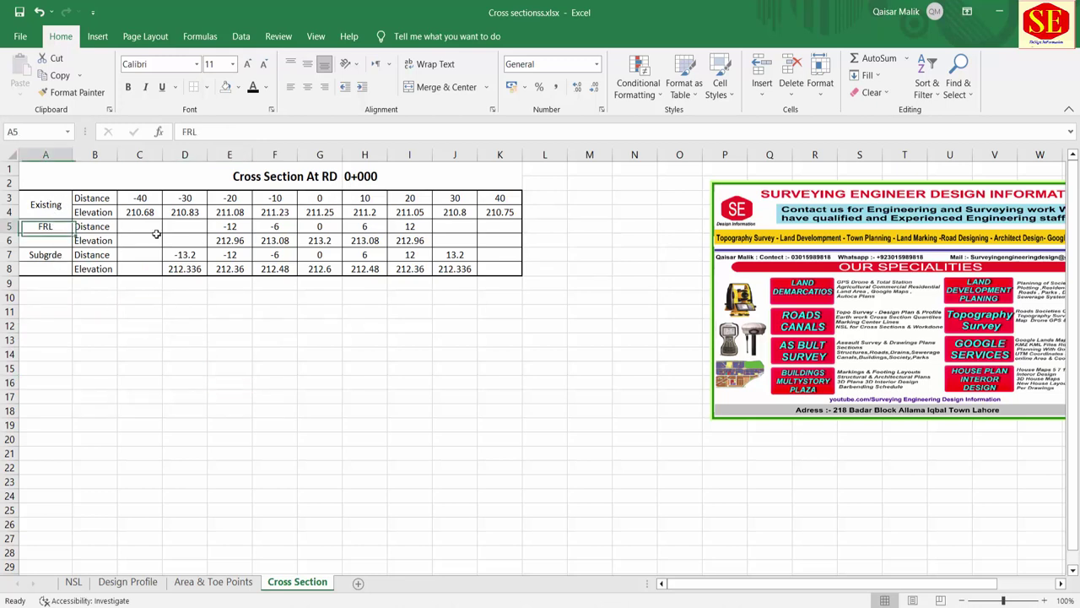
{"action": "left_click", "coordinate": [264, 87]}
{"action": "left_click", "coordinate": [262, 214]}
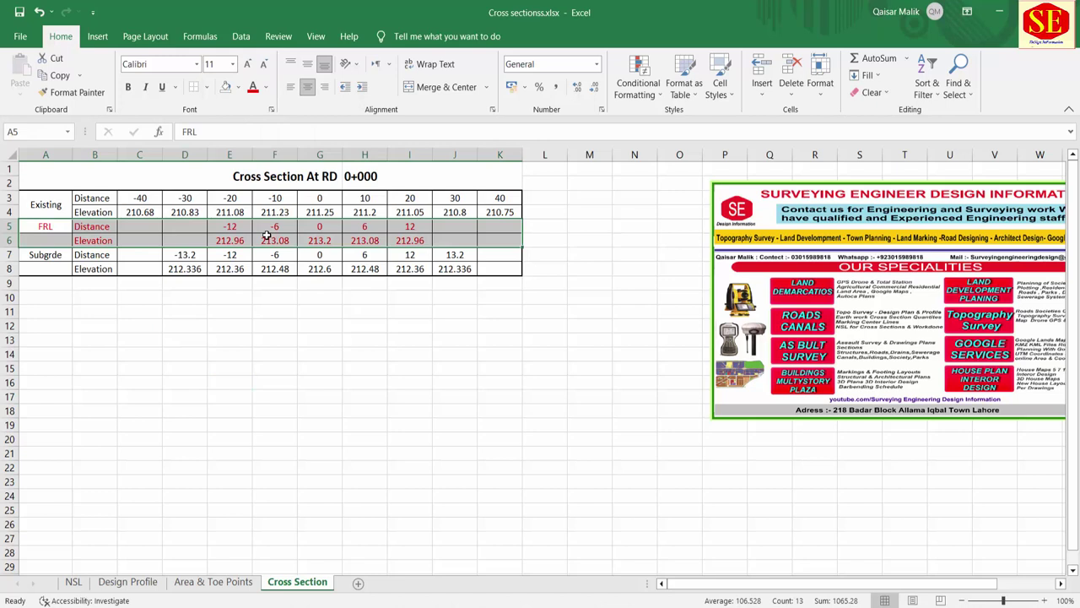
{"action": "left_click", "coordinate": [195, 297]}
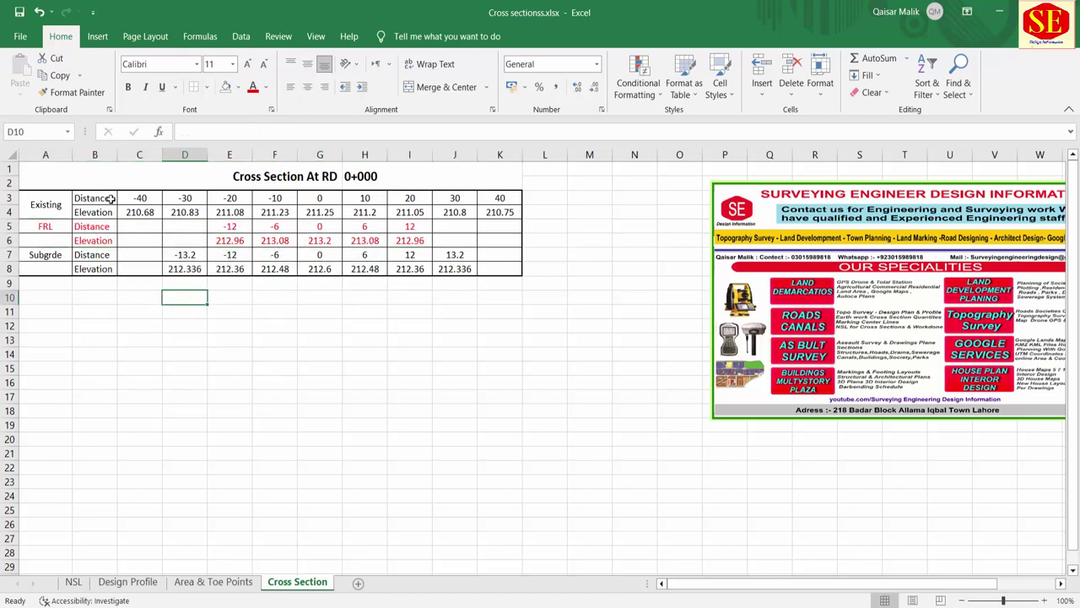
Select the centreline column down to row 8 to confirm Existing 211.25, FRL 213.2 and Subgrade 212.6 align.
{"action": "left_click", "coordinate": [325, 201]}
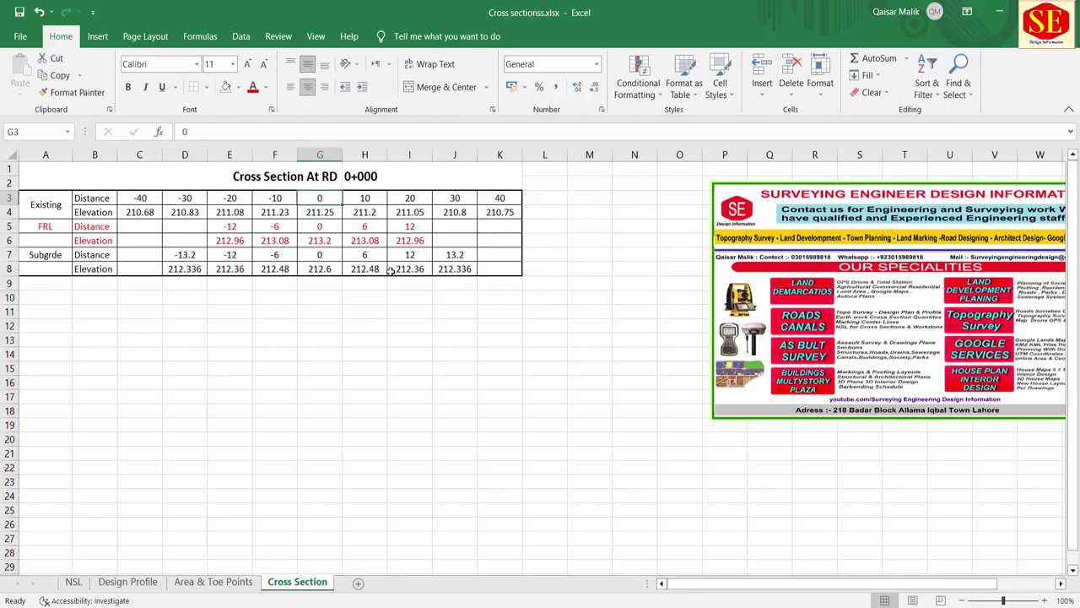
{"action": "key", "text": "ctrl+shift+Down"}
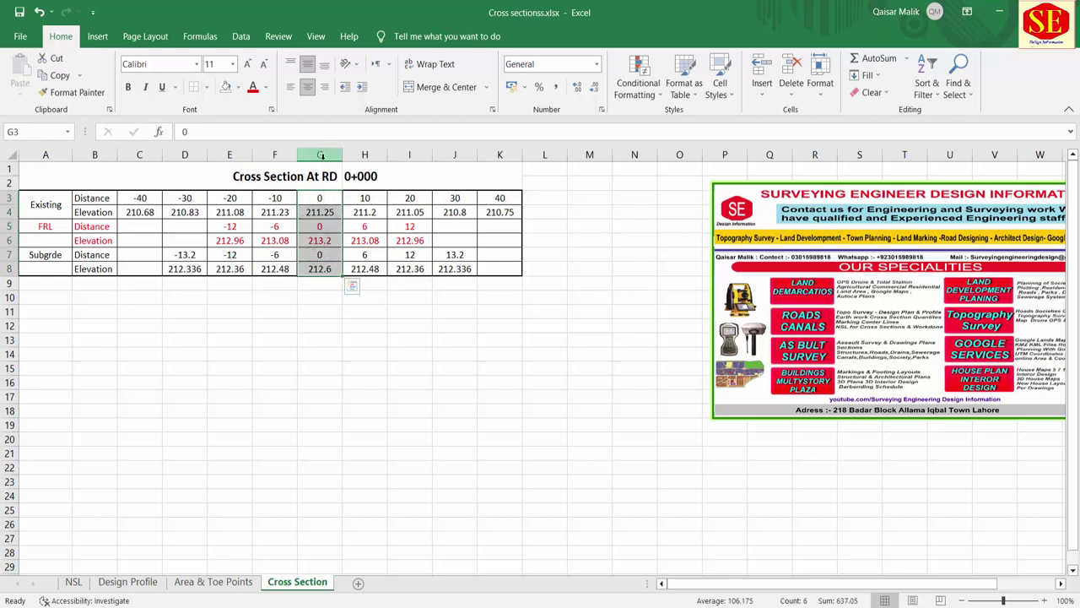
{"action": "left_click", "coordinate": [319, 207]}
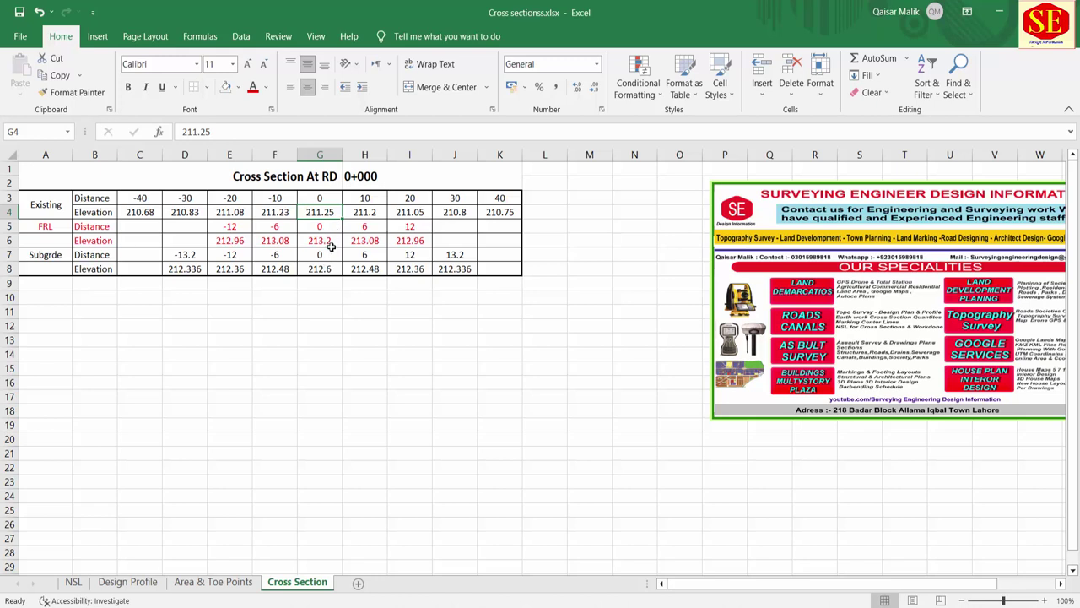
Merge the FRL label over A5:A6 and the Subgrde label over A7:A8, both middle-aligned.
{"action": "left_click", "coordinate": [452, 227]}
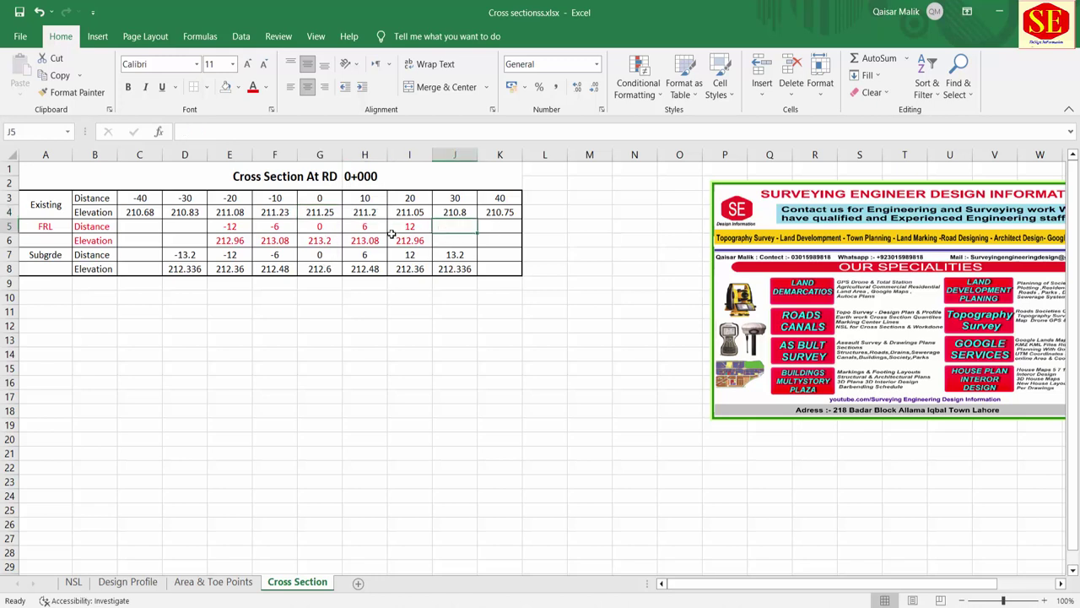
{"action": "left_click", "coordinate": [194, 226]}
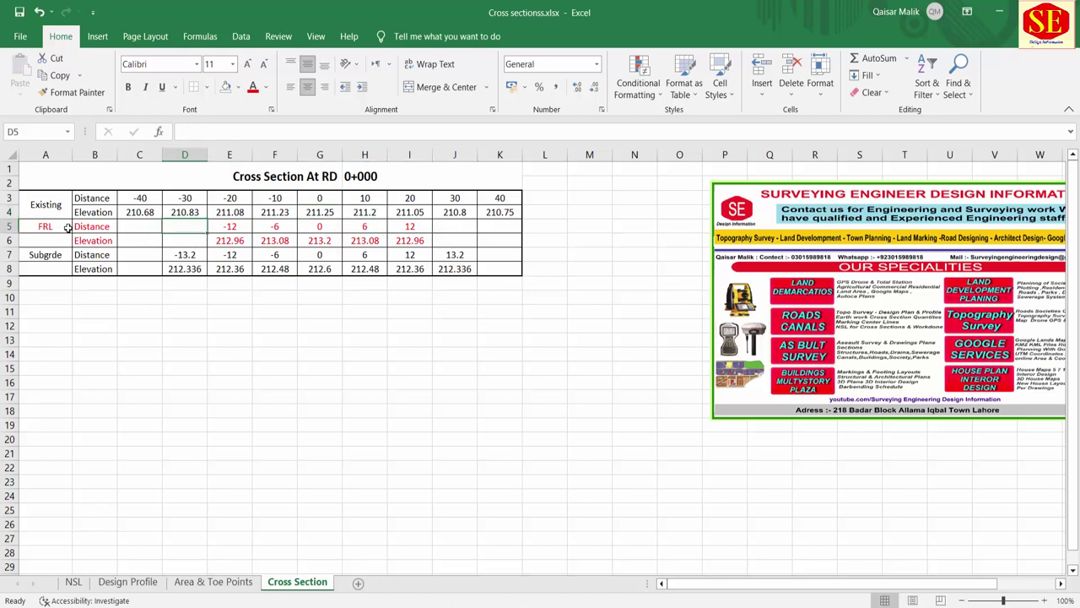
{"action": "left_click_drag", "start_coordinate": [65, 230], "coordinate": [59, 240]}
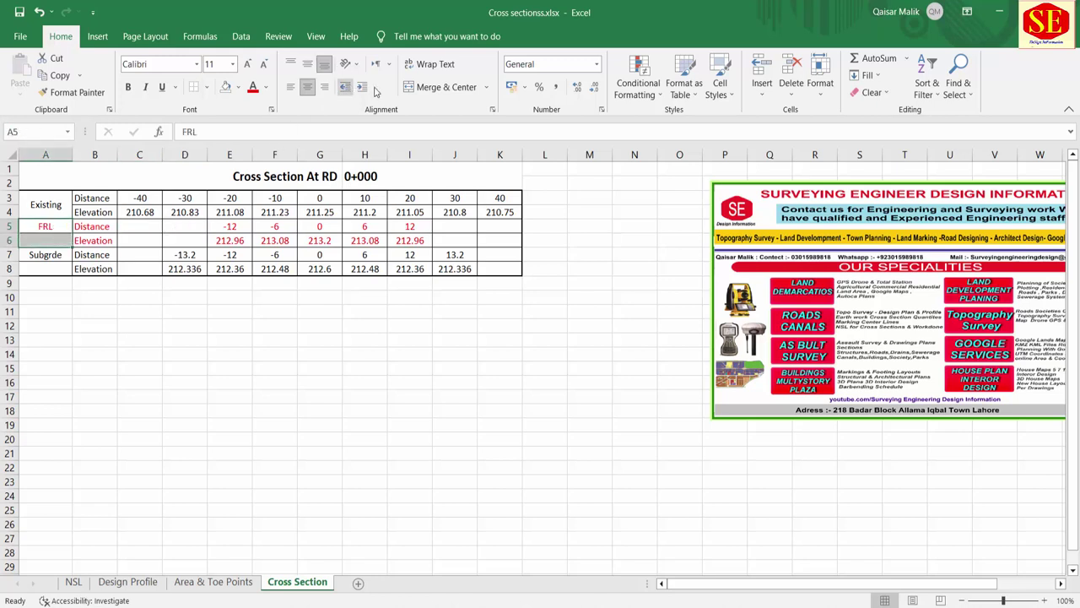
{"action": "left_click", "coordinate": [409, 87]}
{"action": "left_click_drag", "start_coordinate": [48, 255], "coordinate": [47, 269]}
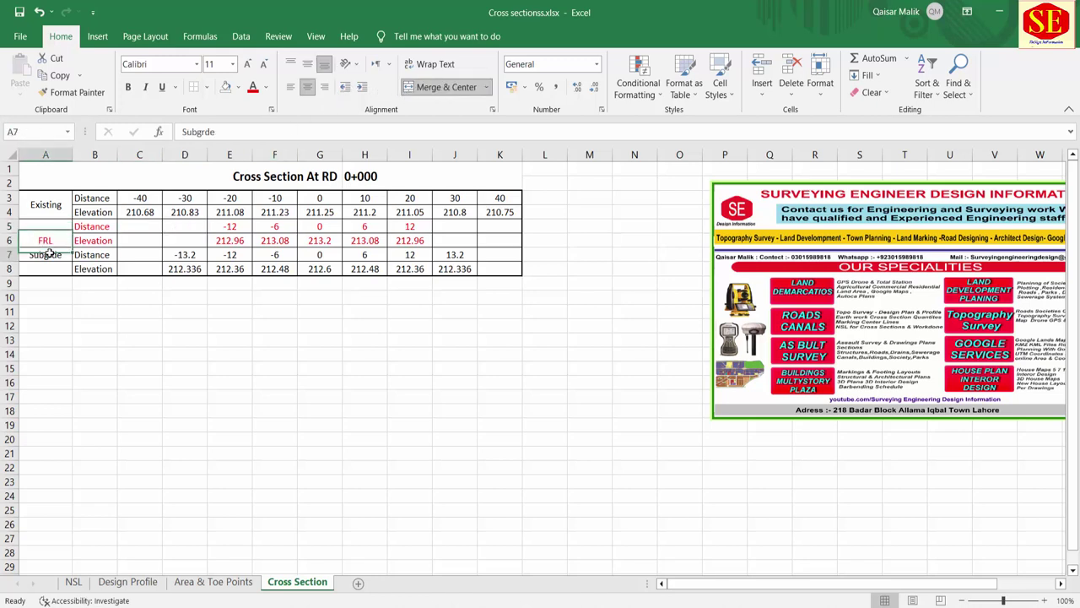
{"action": "left_click", "coordinate": [439, 87]}
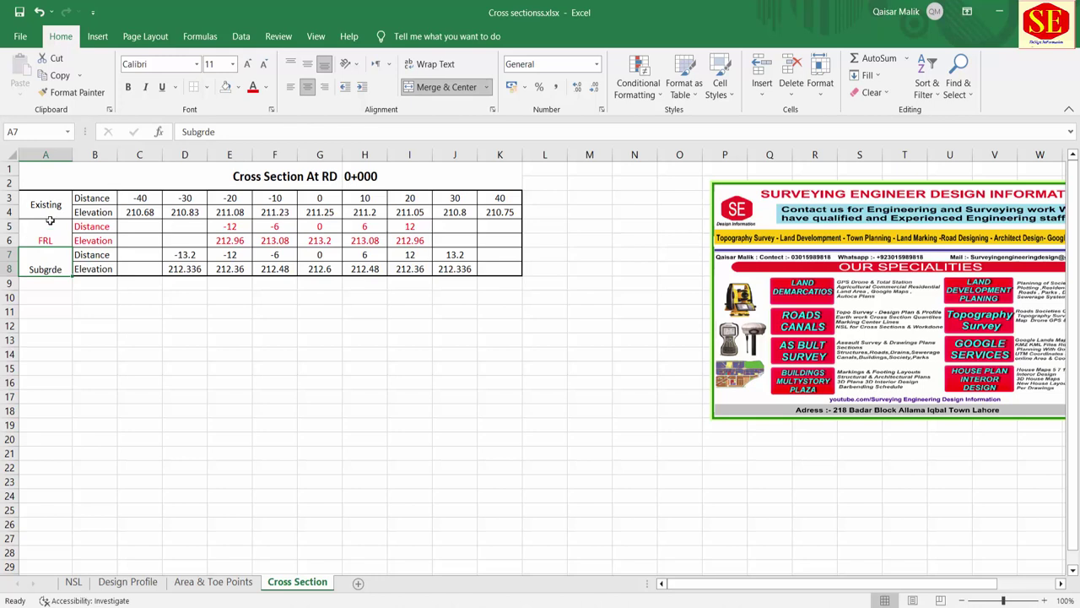
{"action": "left_click_drag", "start_coordinate": [50, 220], "coordinate": [45, 262]}
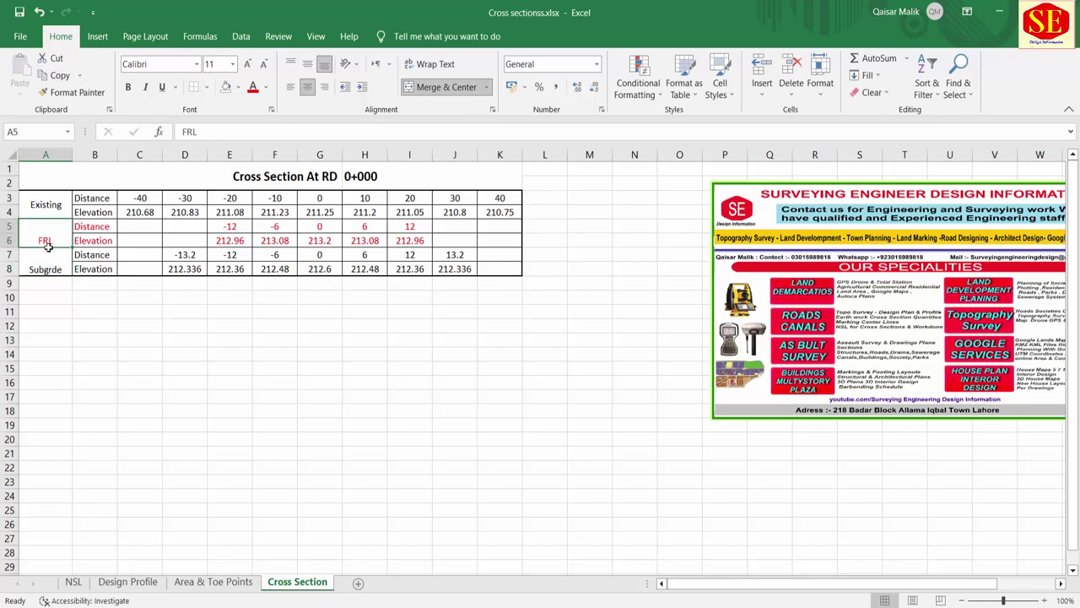
{"action": "left_click", "coordinate": [309, 67]}
{"action": "left_click", "coordinate": [94, 340]}
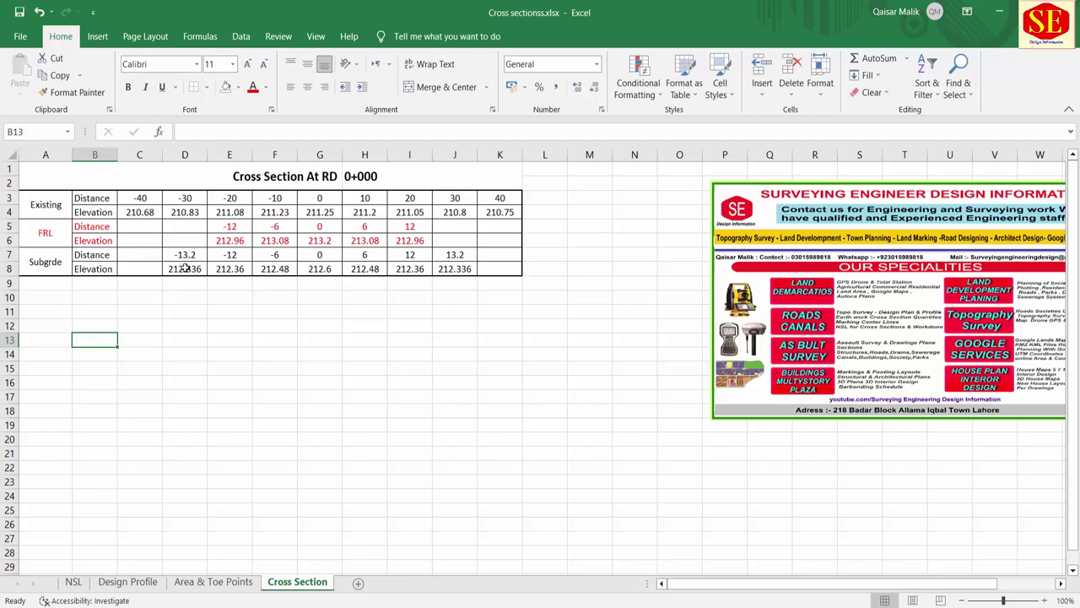
Select the Existing ground distances and elevations, then select columns A through K.
{"action": "left_click", "coordinate": [189, 225]}
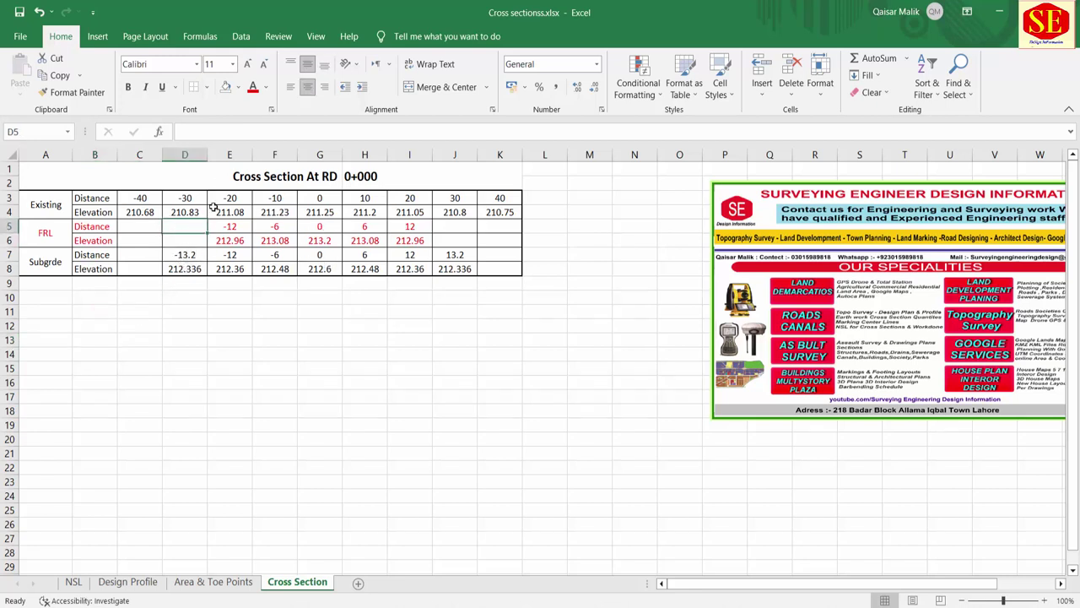
{"action": "left_click_drag", "start_coordinate": [147, 201], "coordinate": [485, 211]}
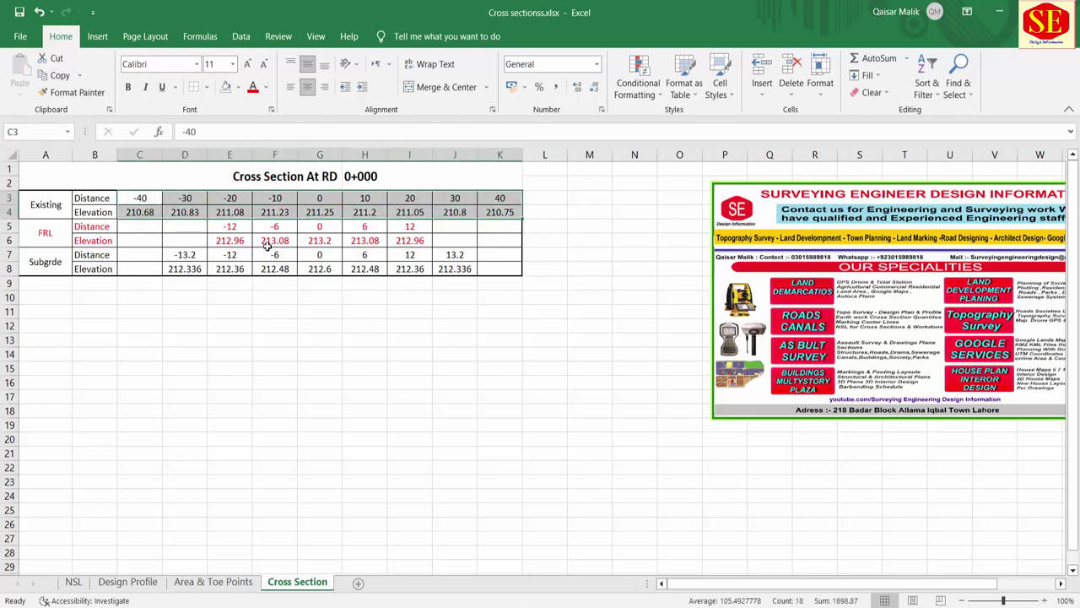
{"action": "left_click", "coordinate": [316, 354]}
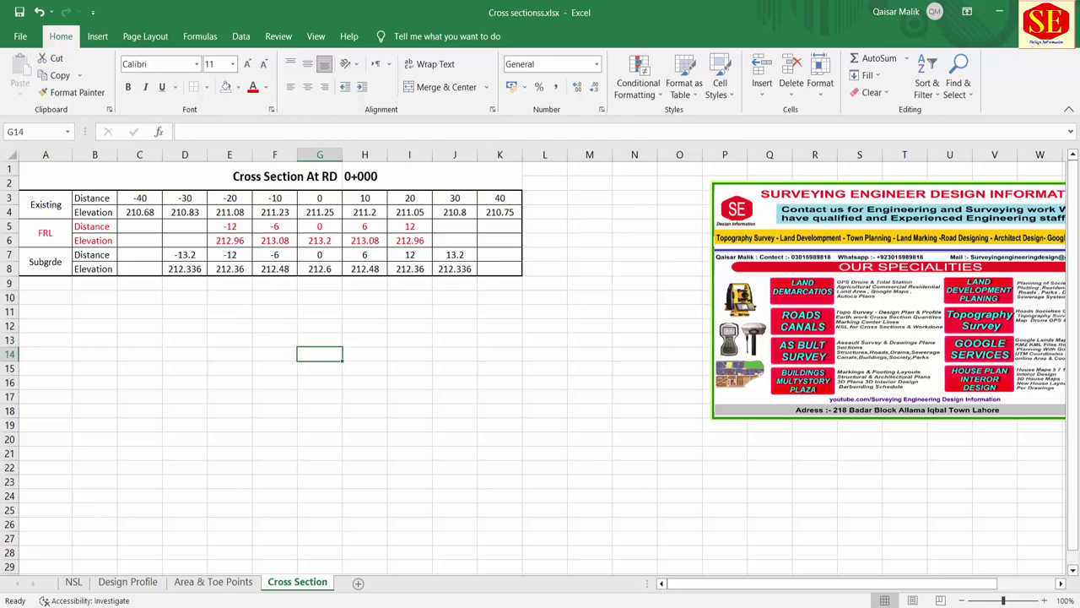
{"action": "left_click_drag", "start_coordinate": [46, 155], "coordinate": [481, 156]}
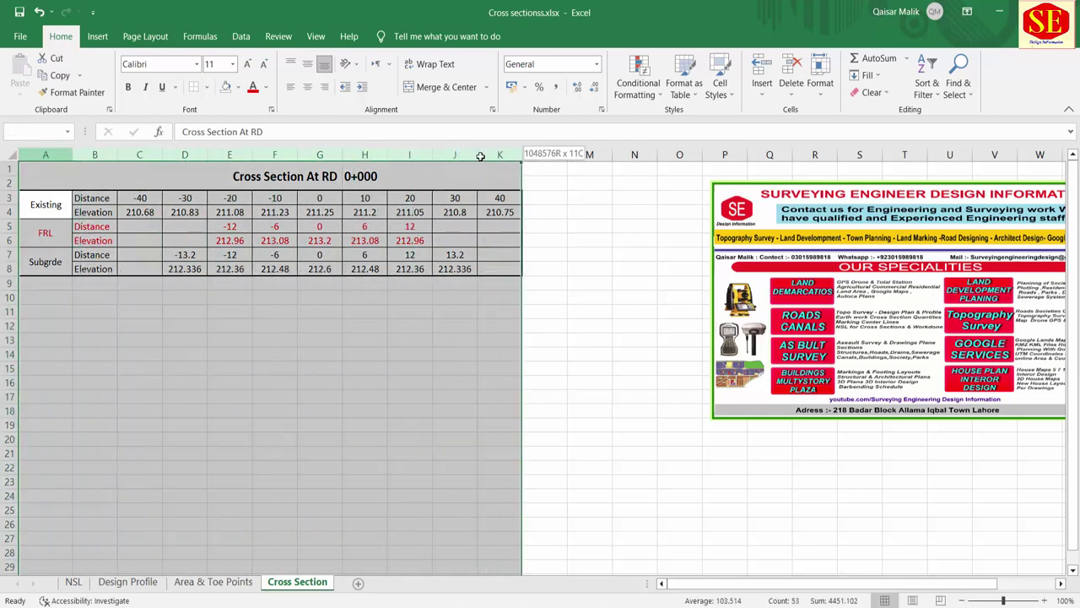
Insert blank columns before the cross-section table to shift it right.
{"action": "right_click", "coordinate": [481, 156]}
{"action": "left_click", "coordinate": [523, 285]}
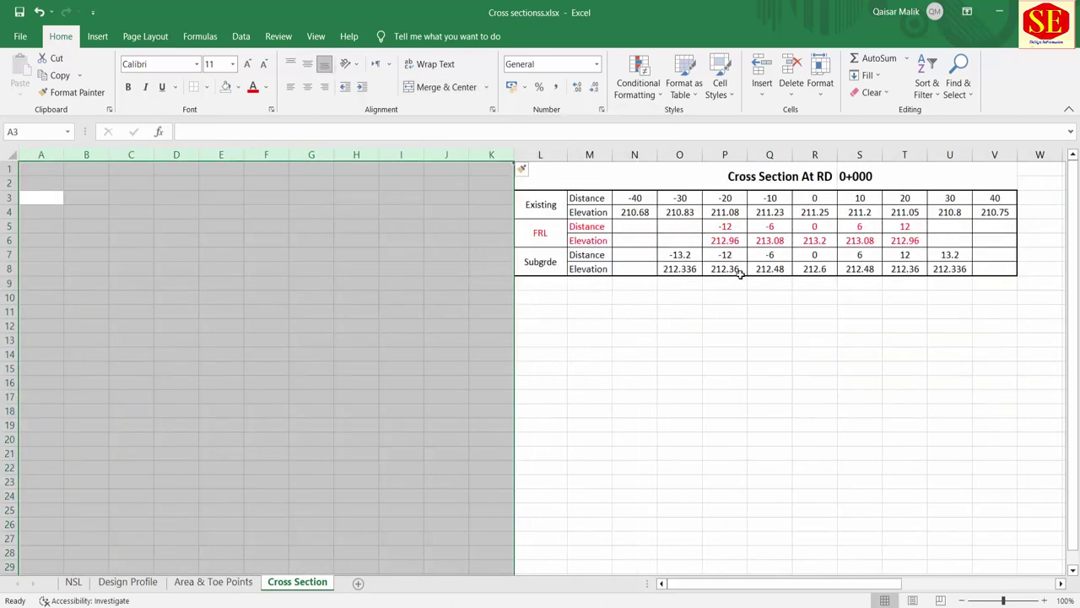
{"action": "left_click", "coordinate": [835, 323]}
{"action": "left_click_drag", "start_coordinate": [736, 584], "coordinate": [786, 540]}
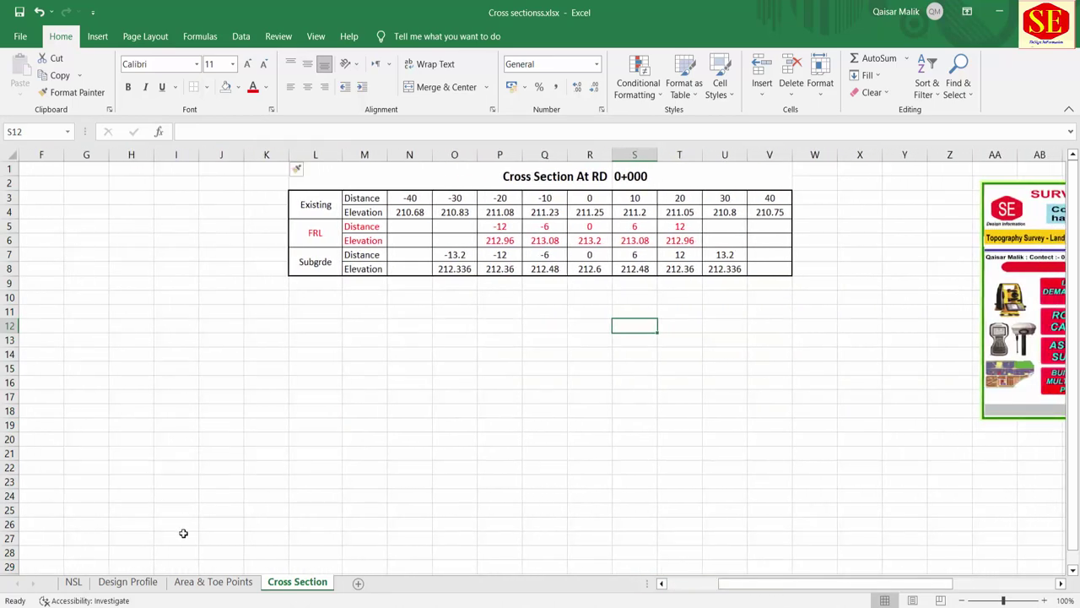
Copy the Toe Point Calculations LHS block on the Area & Toe Points sheet.
{"action": "left_click", "coordinate": [185, 581]}
{"action": "scroll", "coordinate": [386, 236], "scroll_direction": "up", "scroll_amount": 3}
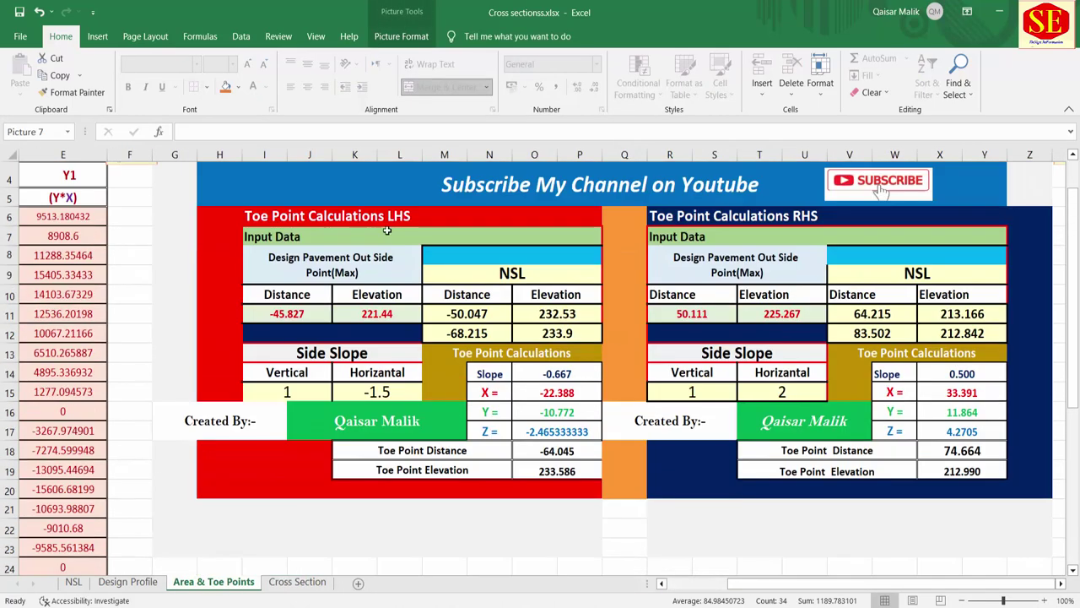
{"action": "left_click_drag", "start_coordinate": [329, 215], "coordinate": [317, 481]}
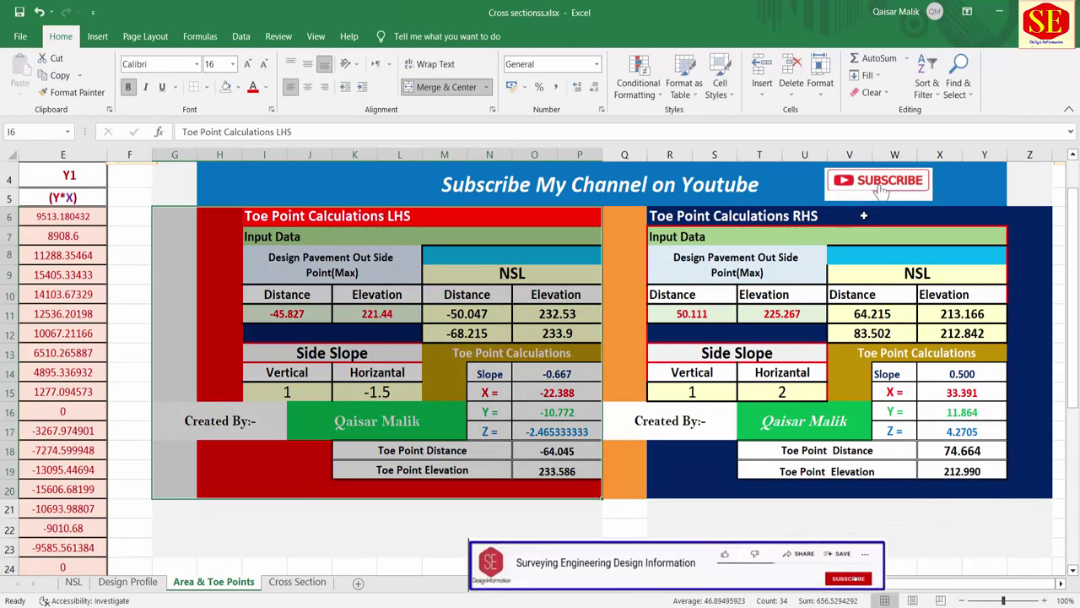
{"action": "left_click_drag", "start_coordinate": [735, 216], "coordinate": [874, 464]}
{"action": "left_click", "coordinate": [353, 218]}
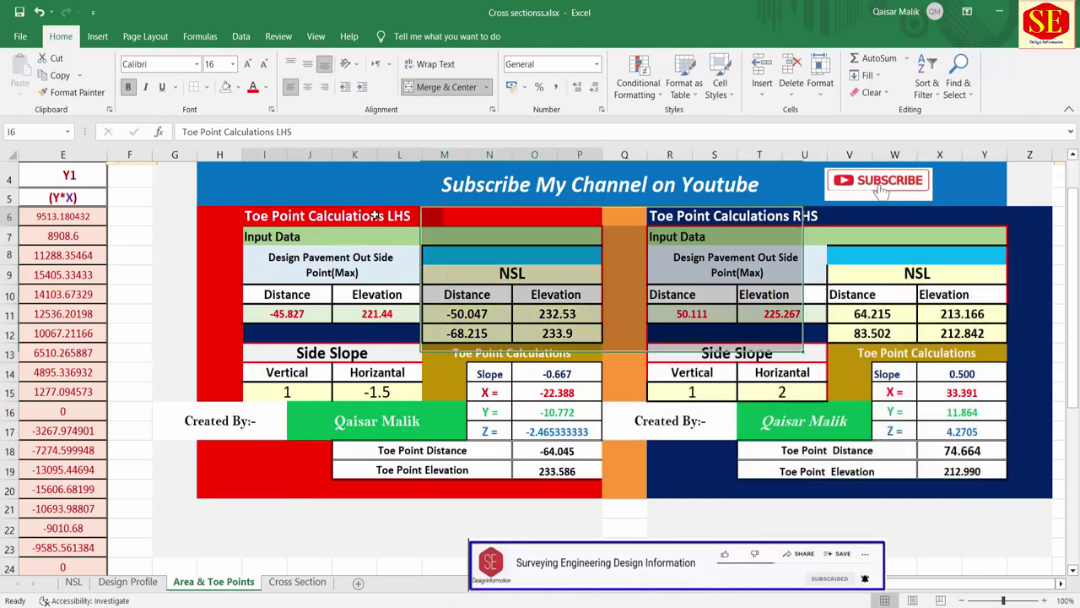
{"action": "left_click_drag", "start_coordinate": [347, 217], "coordinate": [434, 487]}
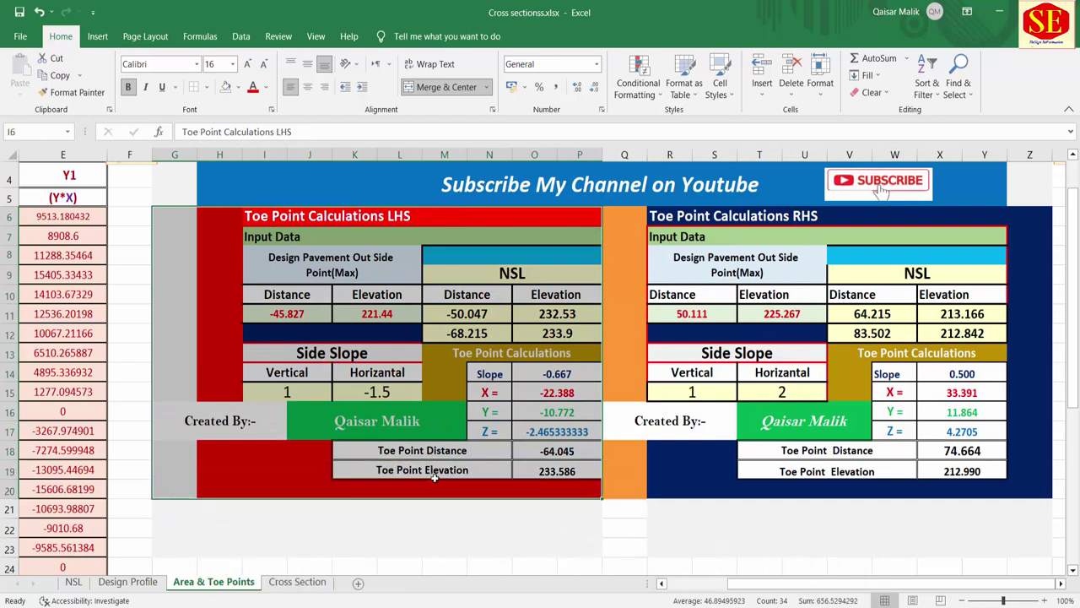
{"action": "right_click", "coordinate": [410, 381]}
{"action": "left_click", "coordinate": [462, 274]}
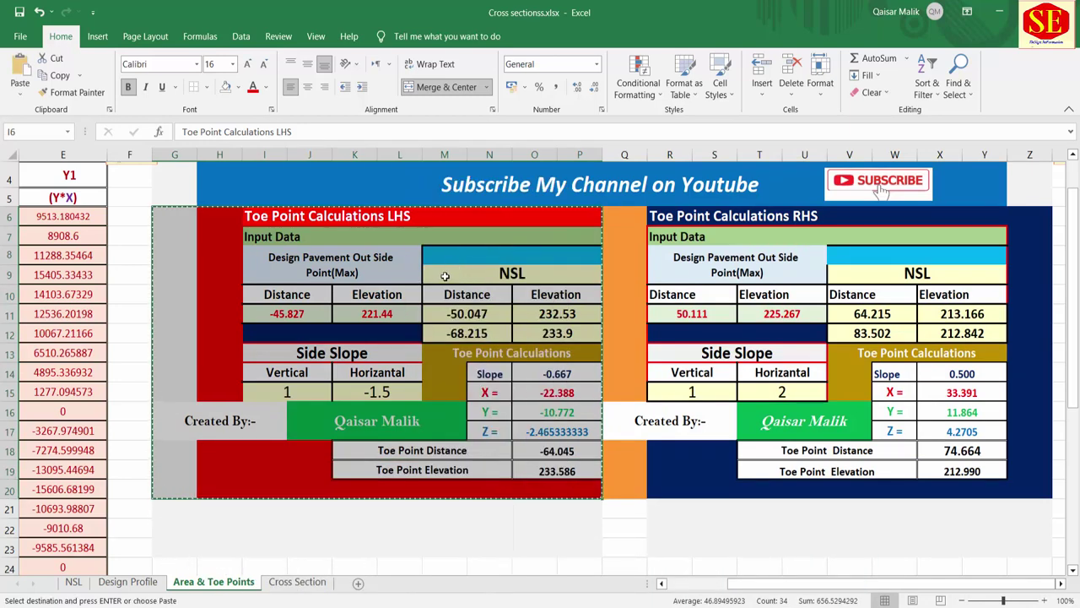
Paste the LHS toe point table at cell A1 of the Cross Section sheet.
{"action": "left_click", "coordinate": [317, 582]}
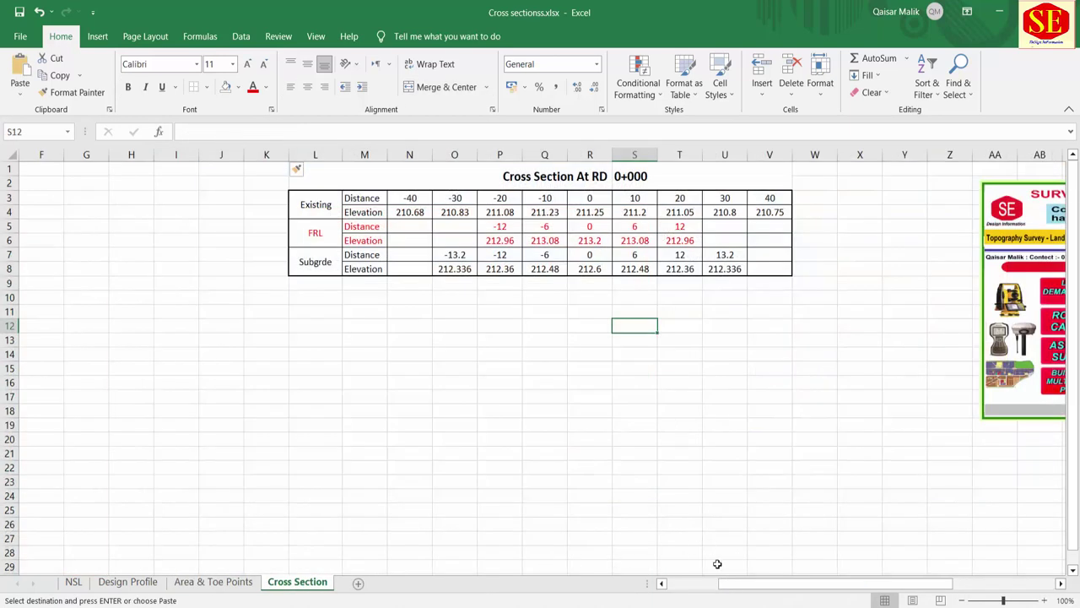
{"action": "left_click_drag", "start_coordinate": [742, 584], "coordinate": [692, 584]}
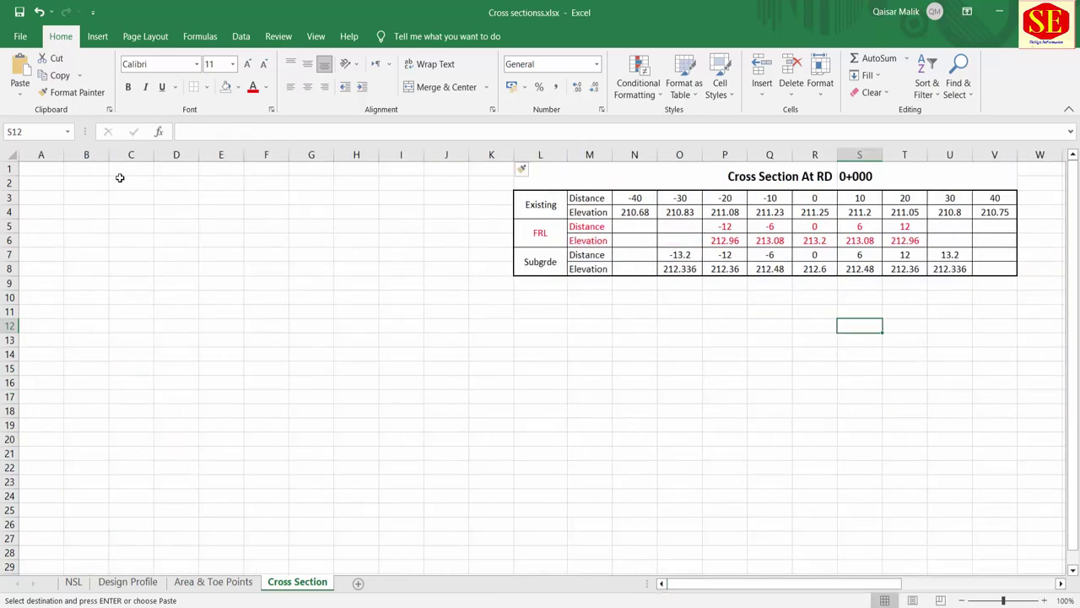
{"action": "left_click", "coordinate": [40, 171]}
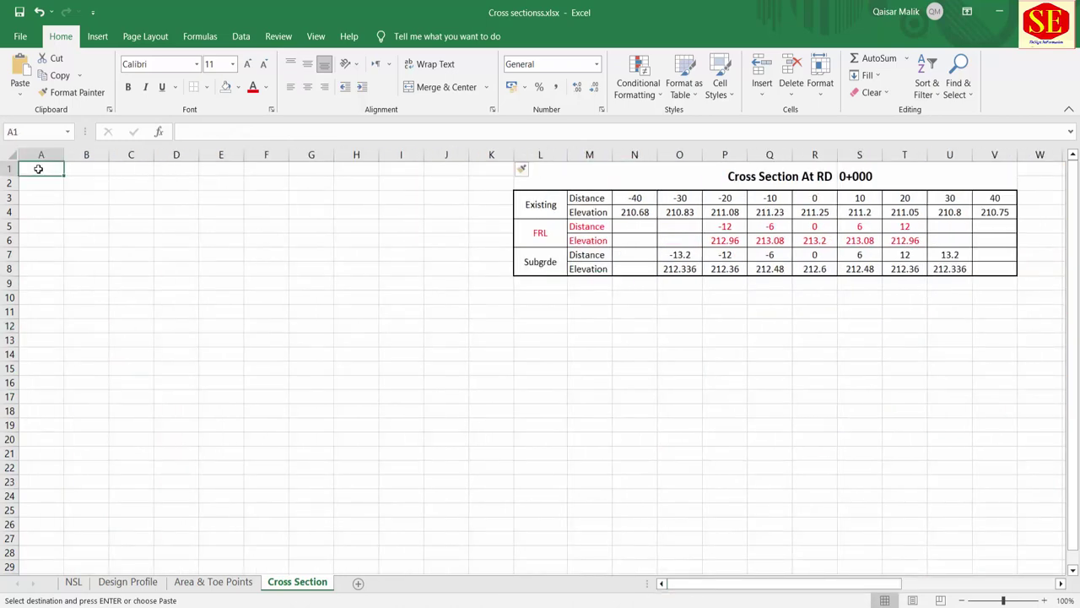
{"action": "right_click", "coordinate": [38, 169]}
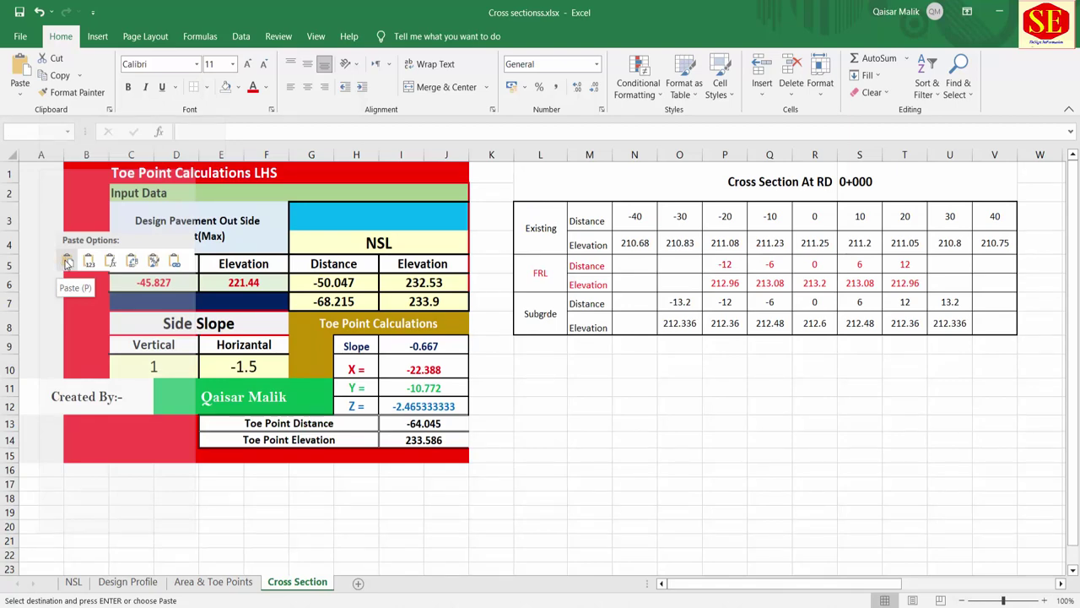
{"action": "left_click", "coordinate": [67, 263]}
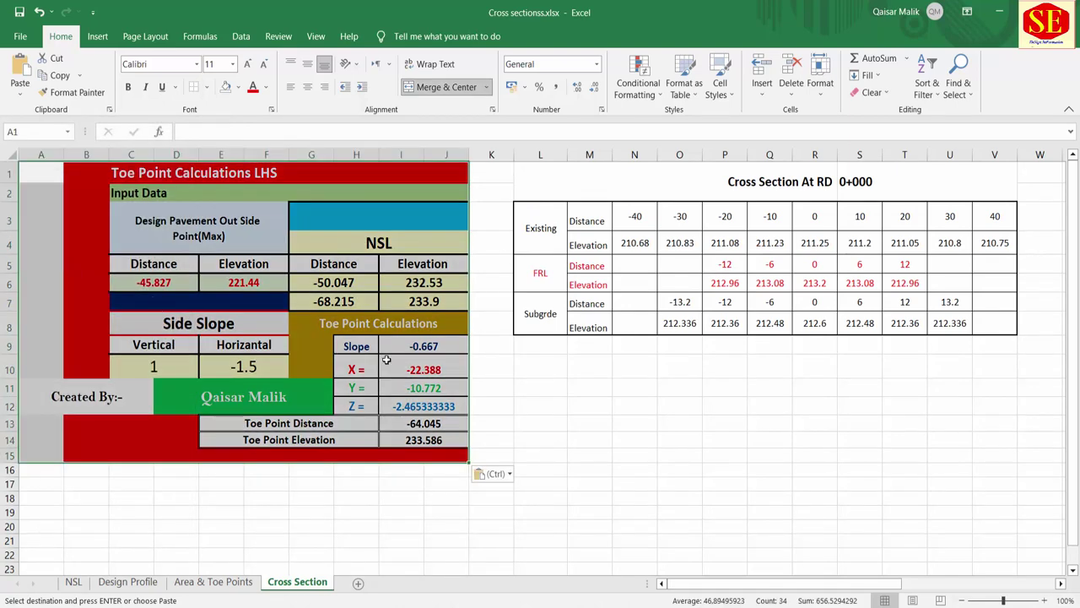
{"action": "left_click", "coordinate": [274, 180]}
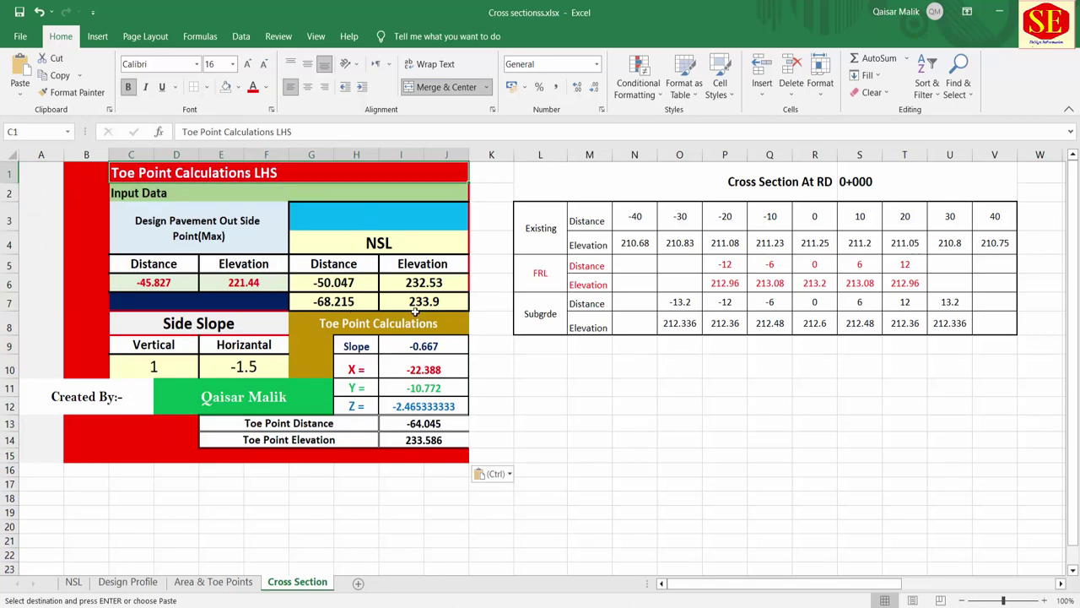
Select the Toe Point Calculations RHS block on Area & Toe Points.
{"action": "left_click", "coordinate": [214, 581]}
{"action": "left_click_drag", "start_coordinate": [624, 216], "coordinate": [777, 483]}
{"action": "key", "text": "Escape"}
Copy the RHS toe point block and paste it at cell Y1 on Cross Section.
{"action": "right_click", "coordinate": [776, 483]}
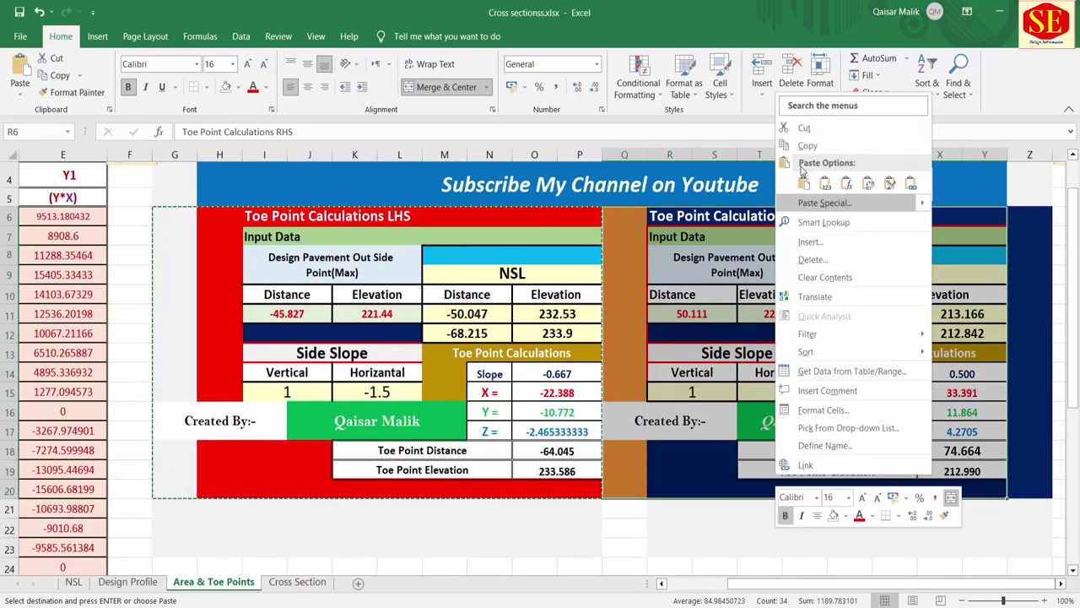
{"action": "left_click", "coordinate": [793, 146]}
{"action": "left_click", "coordinate": [298, 581]}
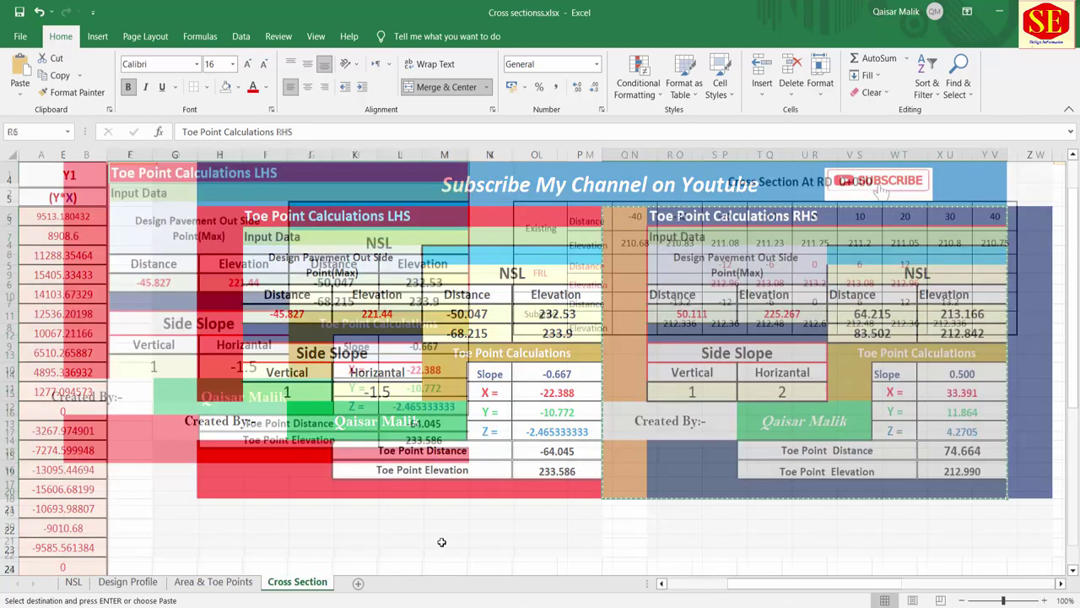
{"action": "left_click_drag", "start_coordinate": [700, 582], "coordinate": [844, 583]}
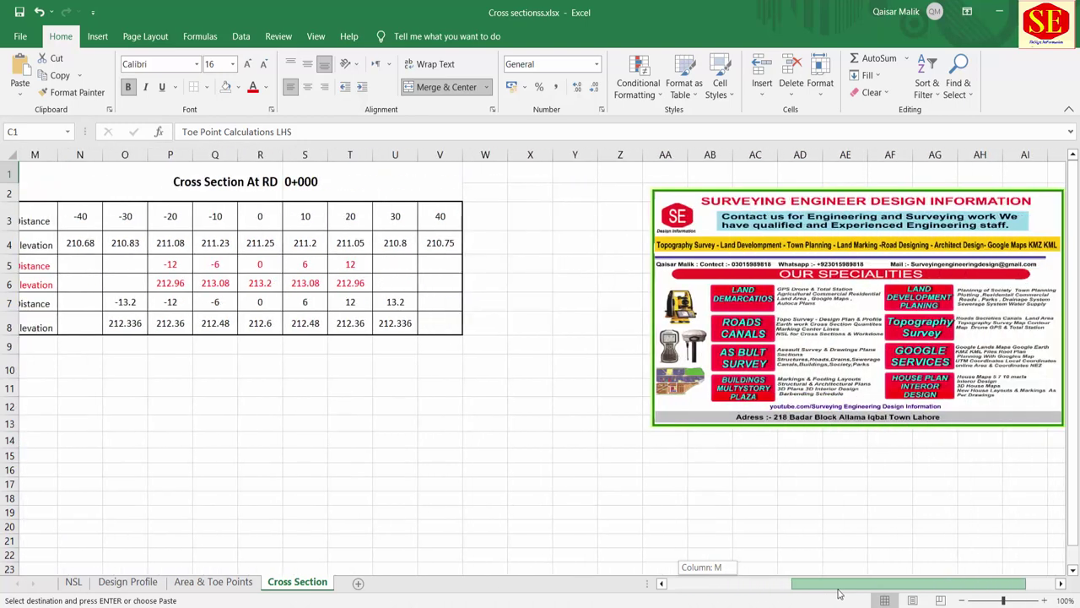
{"action": "left_click_drag", "start_coordinate": [698, 243], "coordinate": [979, 331]}
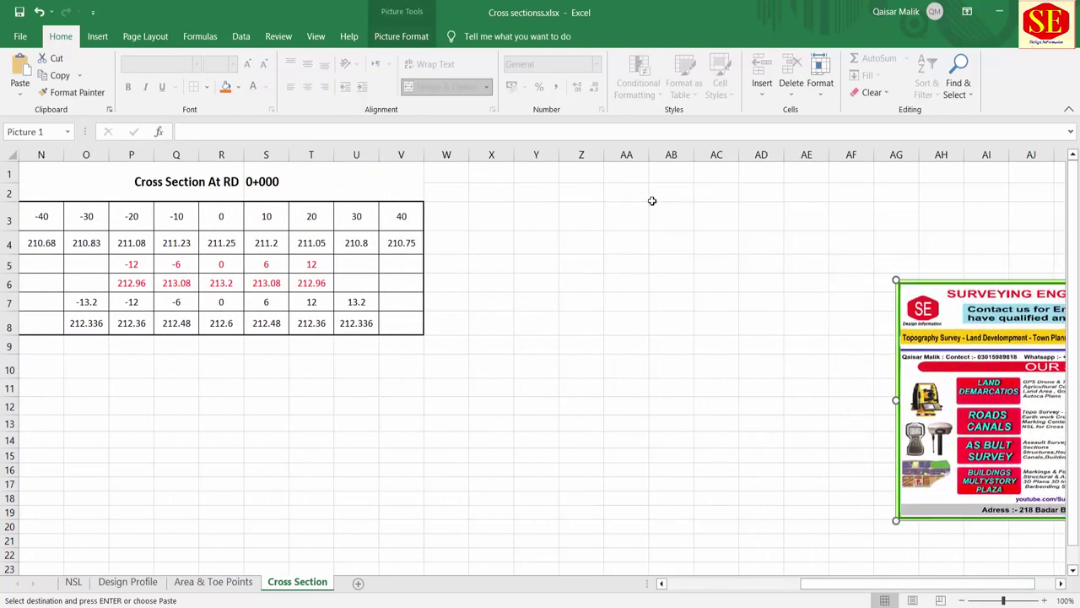
{"action": "left_click", "coordinate": [447, 154]}
{"action": "left_click", "coordinate": [491, 154]}
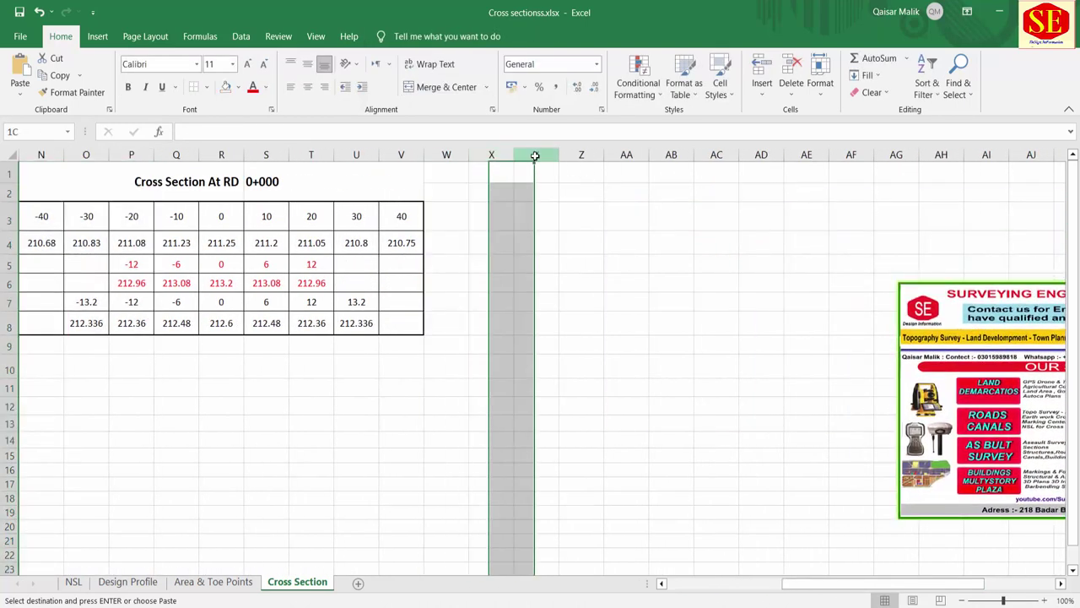
{"action": "right_click", "coordinate": [537, 157]}
{"action": "left_click", "coordinate": [532, 175]}
{"action": "left_click", "coordinate": [533, 175]}
{"action": "right_click", "coordinate": [534, 176]}
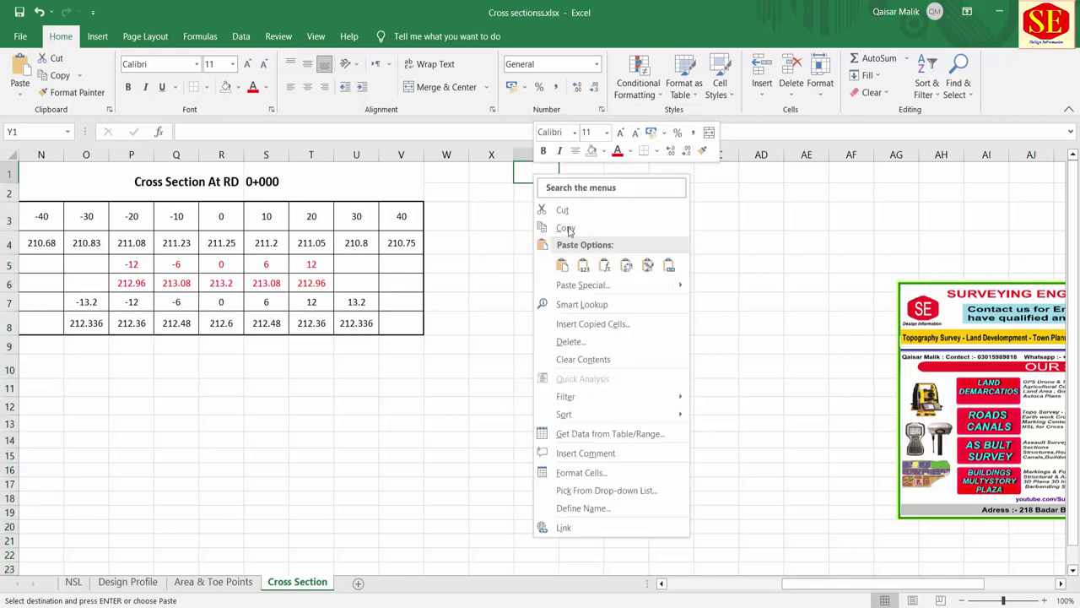
{"action": "left_click", "coordinate": [562, 266]}
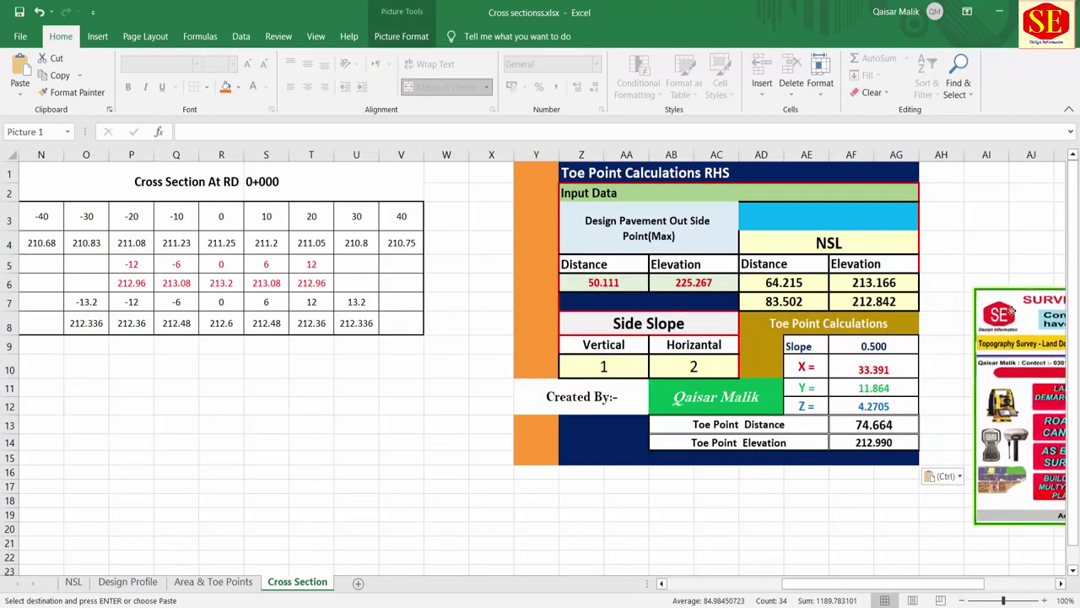
Move the advertisement picture out of the way and review the pasted RHS table.
{"action": "left_click_drag", "start_coordinate": [958, 311], "coordinate": [1033, 320]}
{"action": "left_click_drag", "start_coordinate": [709, 169], "coordinate": [532, 446]}
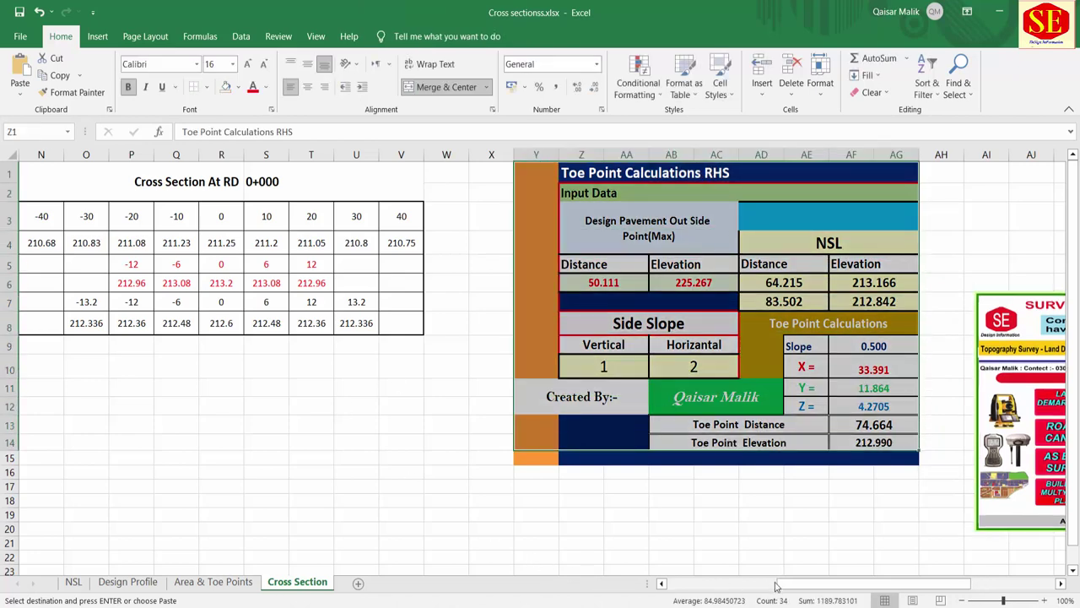
{"action": "left_click_drag", "start_coordinate": [776, 585], "coordinate": [542, 528]}
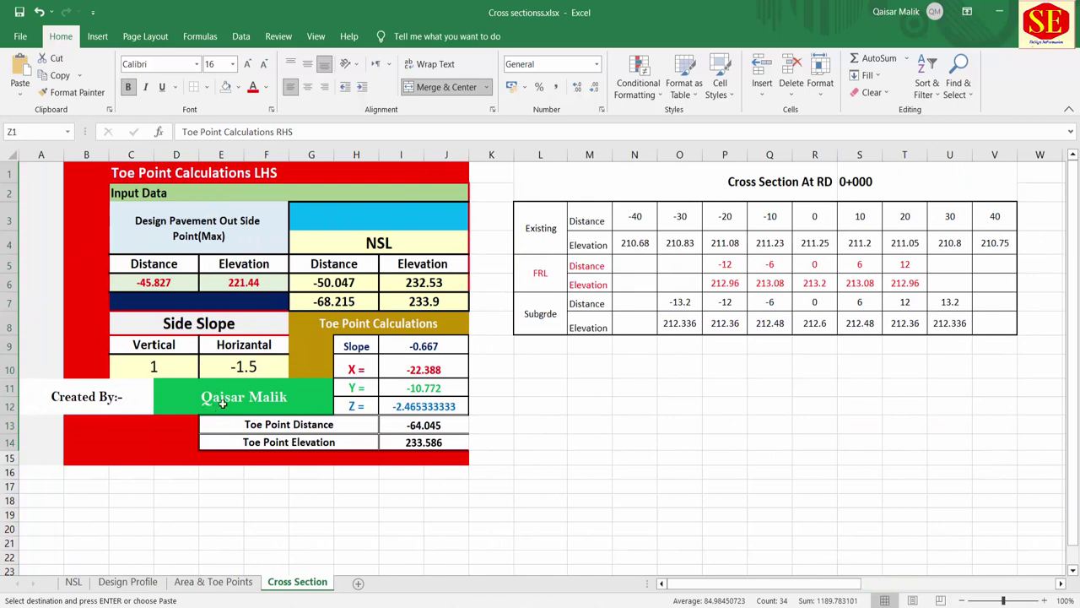
{"action": "left_click_drag", "start_coordinate": [702, 582], "coordinate": [786, 582]}
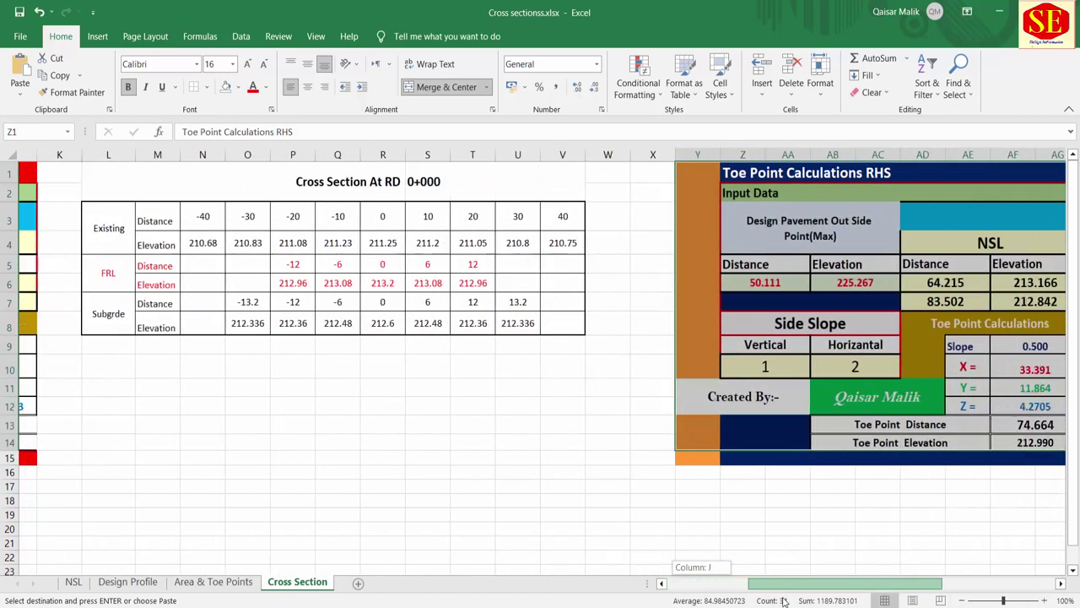
{"action": "left_click", "coordinate": [499, 500]}
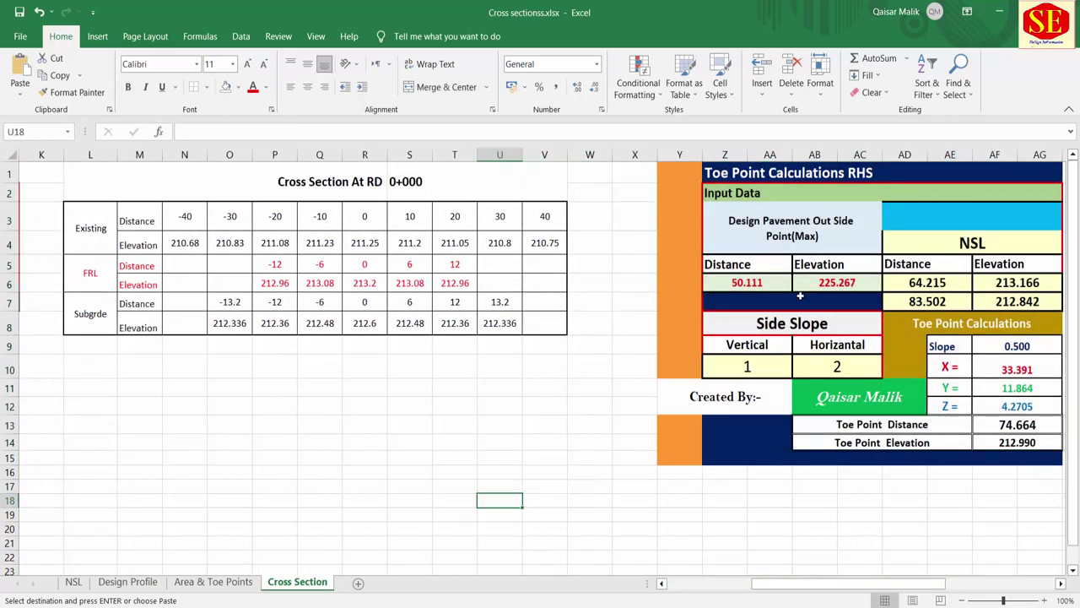
{"action": "left_click_drag", "start_coordinate": [751, 265], "coordinate": [755, 280]}
{"action": "left_click_drag", "start_coordinate": [783, 587], "coordinate": [789, 589]}
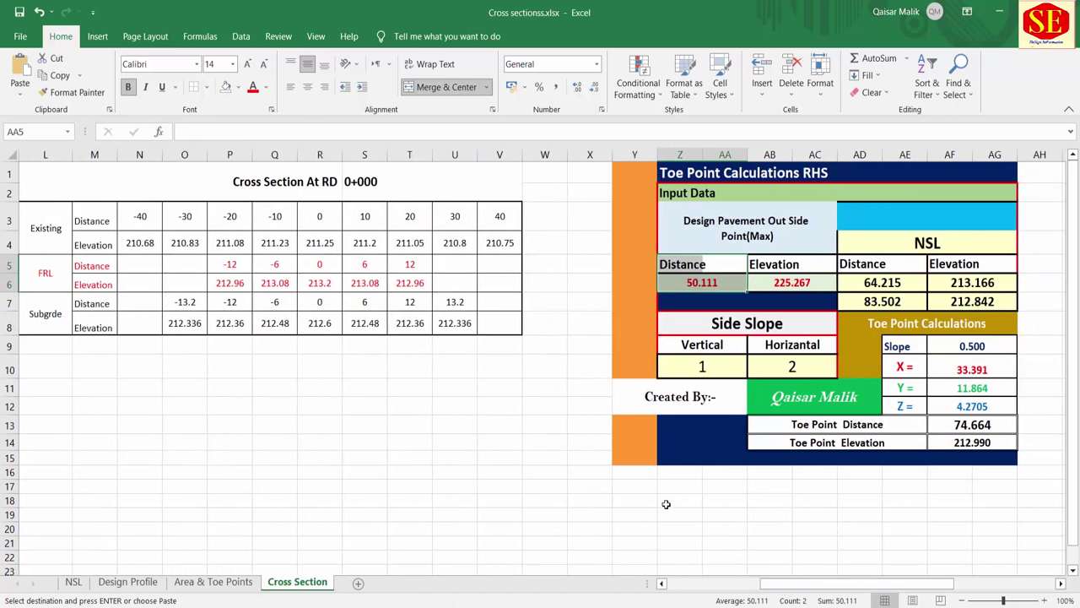
{"action": "left_click", "coordinate": [665, 504]}
Delete the design pavement distance and elevation values and shade those inputs gold.
{"action": "mouse_move", "coordinate": [669, 283]}
{"action": "left_mouse_down"}
{"action": "mouse_move", "coordinate": [809, 281]}
{"action": "mouse_move", "coordinate": [958, 298]}
{"action": "left_mouse_up"}
{"action": "key", "text": "Delete"}
{"action": "key", "text": "Delete"}
{"action": "left_click_drag", "start_coordinate": [675, 283], "coordinate": [776, 285]}
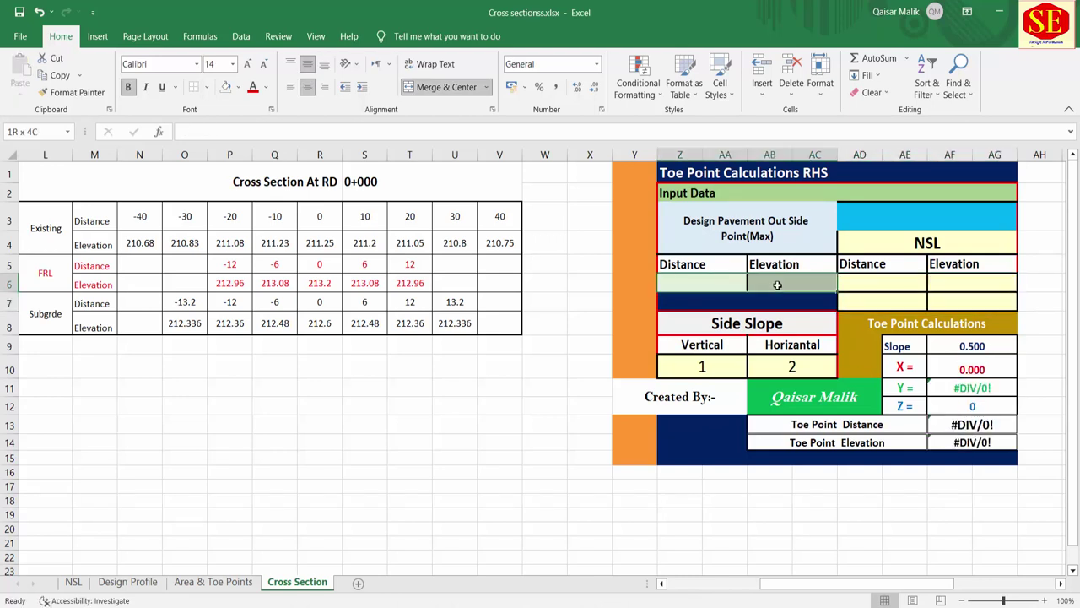
{"action": "left_click", "coordinate": [238, 87]}
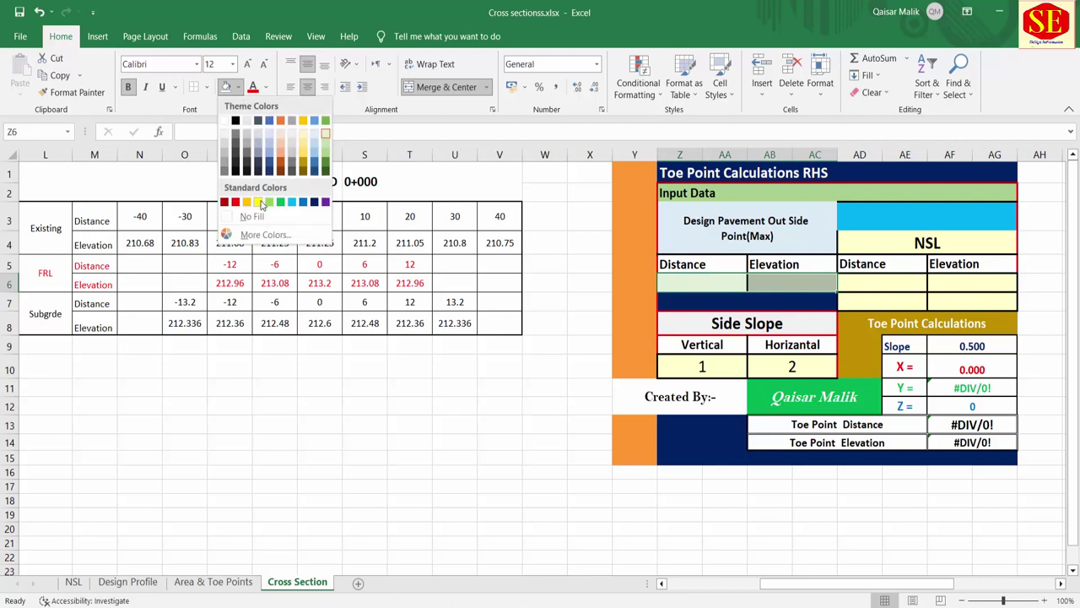
{"action": "left_click", "coordinate": [261, 204]}
Fill the NSL inputs, design pavement inputs and side slope values 1 and 2 yellow.
{"action": "left_click_drag", "start_coordinate": [896, 286], "coordinate": [971, 301]}
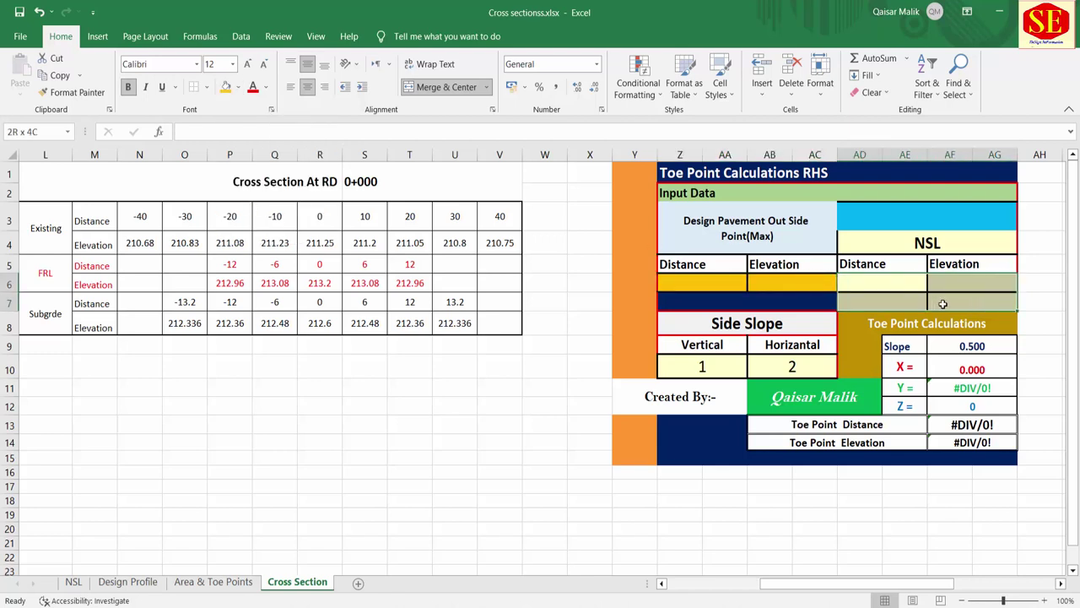
{"action": "left_click", "coordinate": [238, 87]}
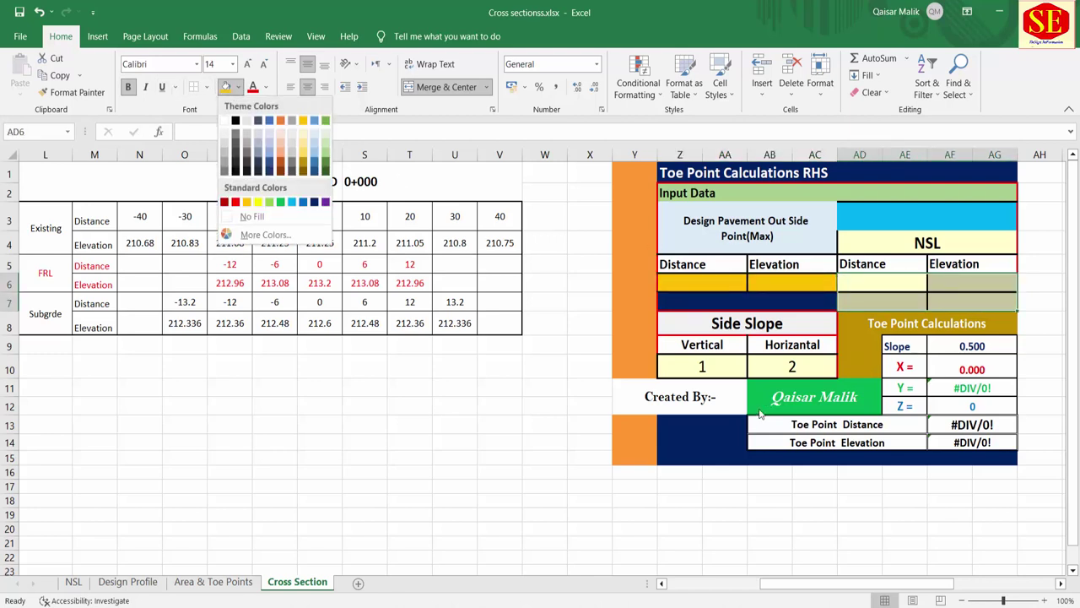
{"action": "left_click", "coordinate": [257, 203]}
{"action": "left_click_drag", "start_coordinate": [667, 282], "coordinate": [793, 282]}
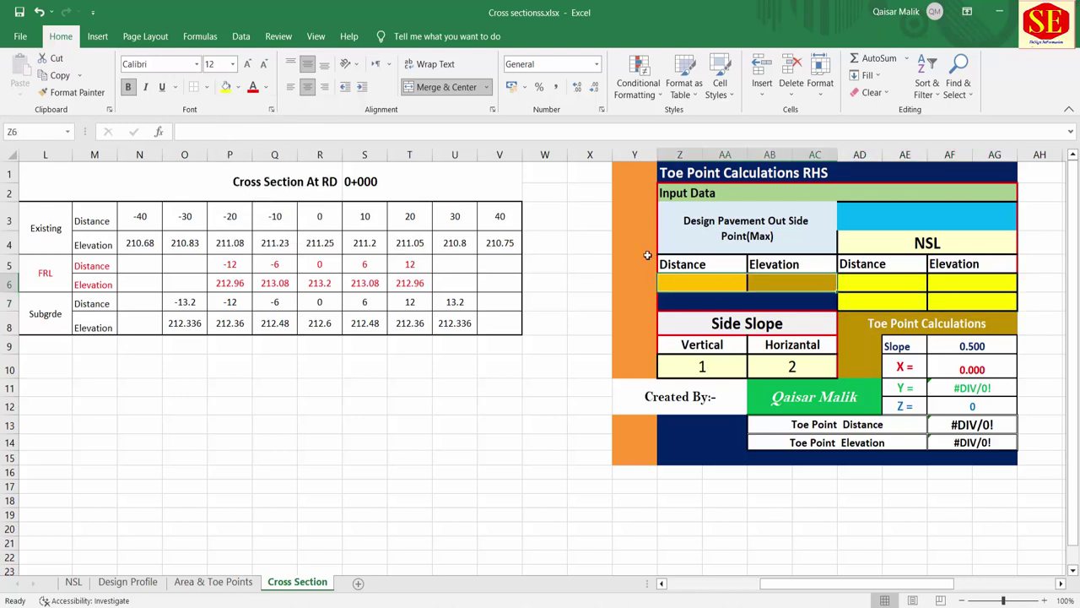
{"action": "left_click", "coordinate": [226, 87]}
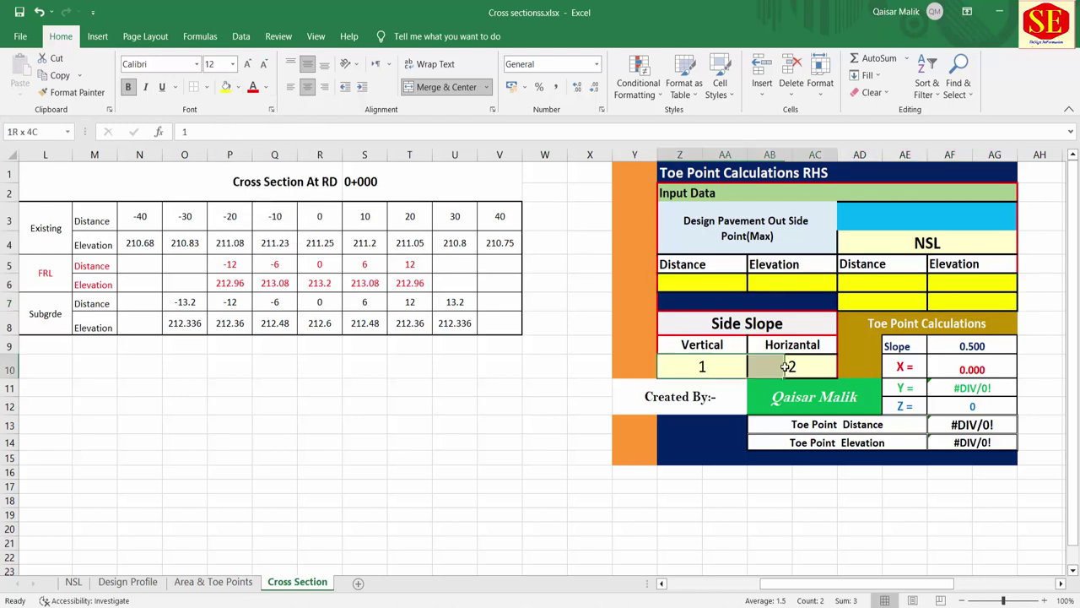
{"action": "left_click_drag", "start_coordinate": [702, 366], "coordinate": [791, 366]}
{"action": "left_click", "coordinate": [226, 87]}
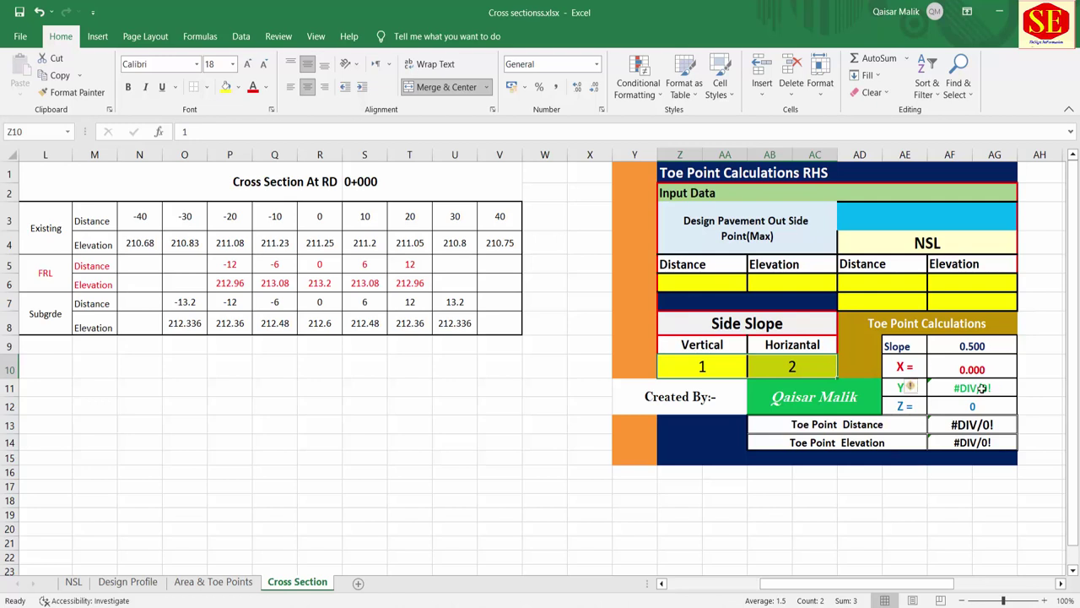
Inspect the Y= and Toe Point Distance formulas without changing them.
{"action": "double_click", "coordinate": [972, 388]}
{"action": "key", "text": "Return"}
{"action": "double_click", "coordinate": [972, 424]}
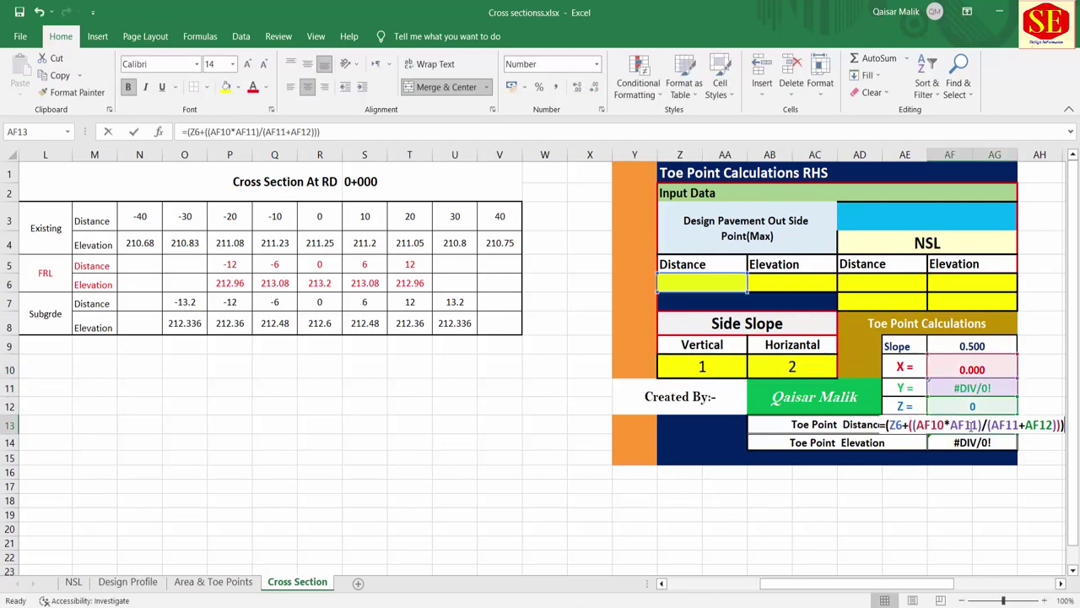
{"action": "key", "text": "Escape"}
{"action": "left_click", "coordinate": [703, 287]}
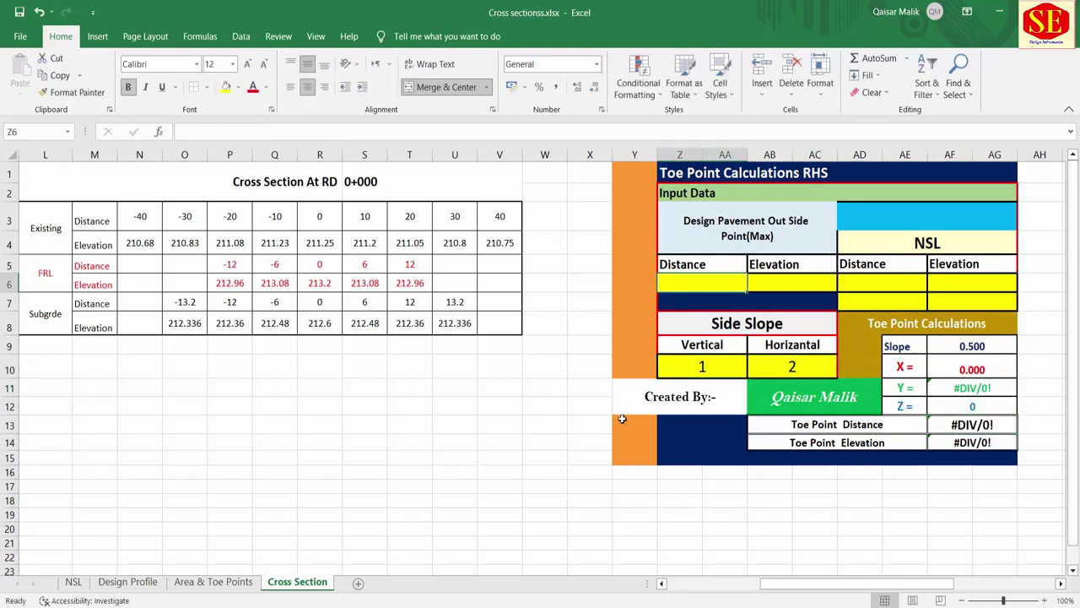
Make the last FRL point, 12 and 212.96, bold.
{"action": "left_click", "coordinate": [711, 228]}
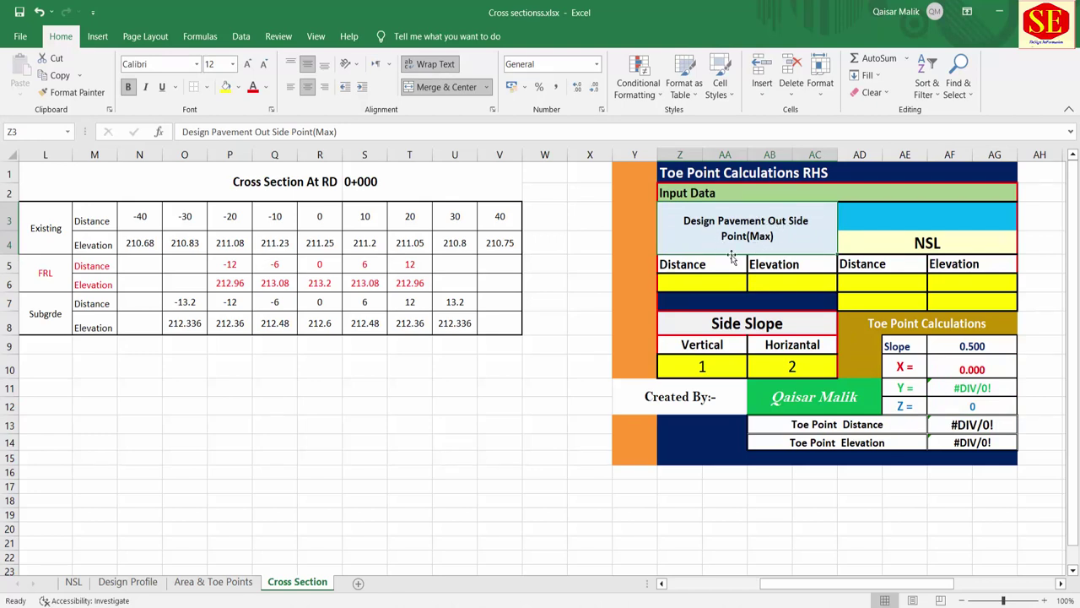
{"action": "left_click", "coordinate": [410, 263]}
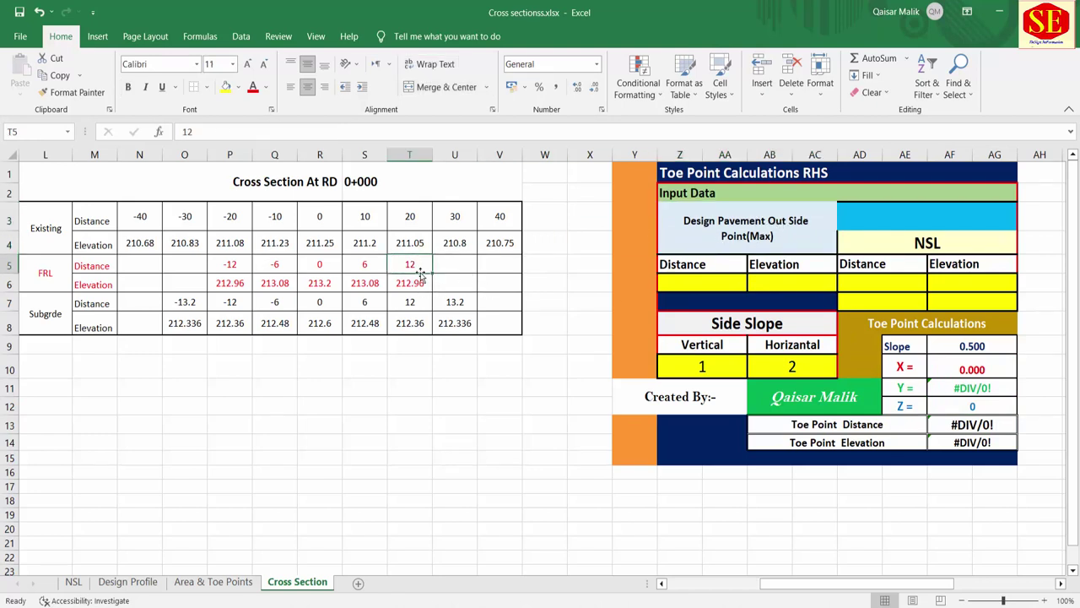
{"action": "left_click_drag", "start_coordinate": [411, 266], "coordinate": [410, 284]}
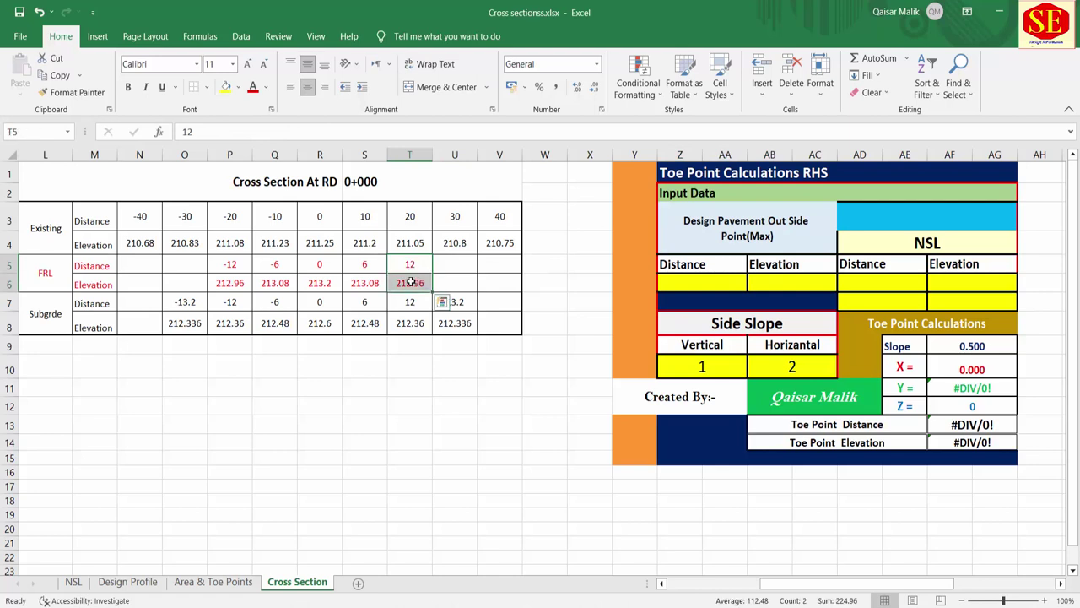
{"action": "left_click", "coordinate": [128, 90]}
{"action": "key", "text": "Down"}
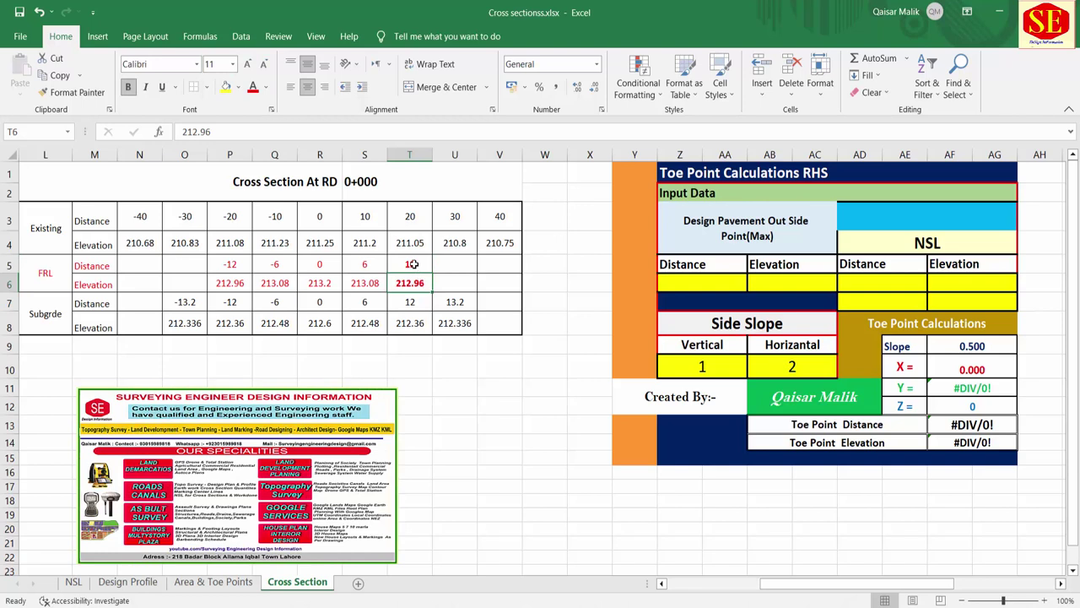
Link the RHS design pavement distance to =T5 (12) and elevation to =T6 (212.96).
{"action": "left_click", "coordinate": [671, 291]}
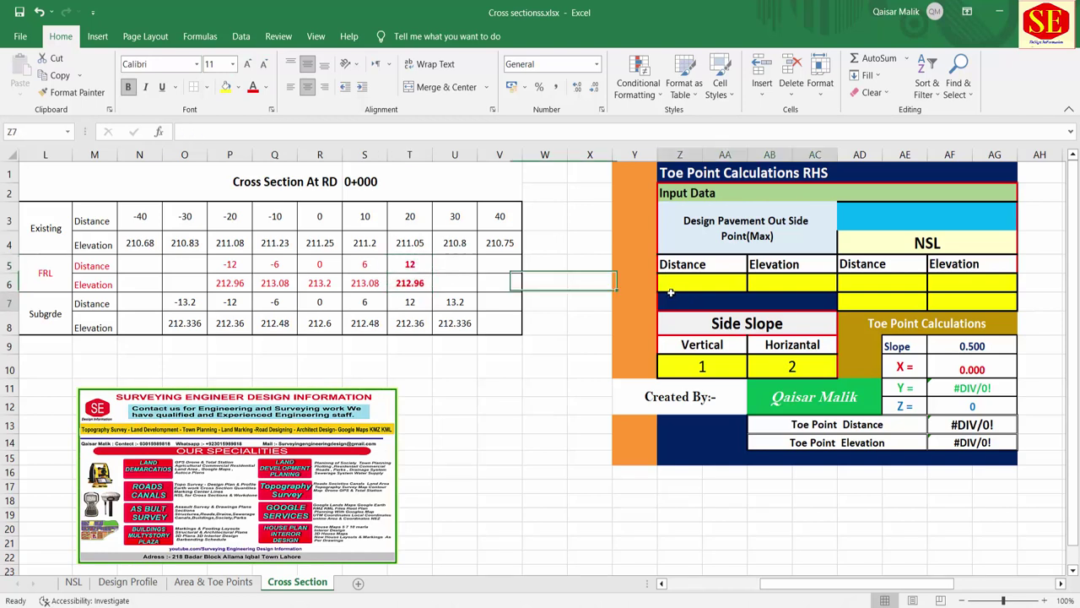
{"action": "left_click", "coordinate": [671, 289]}
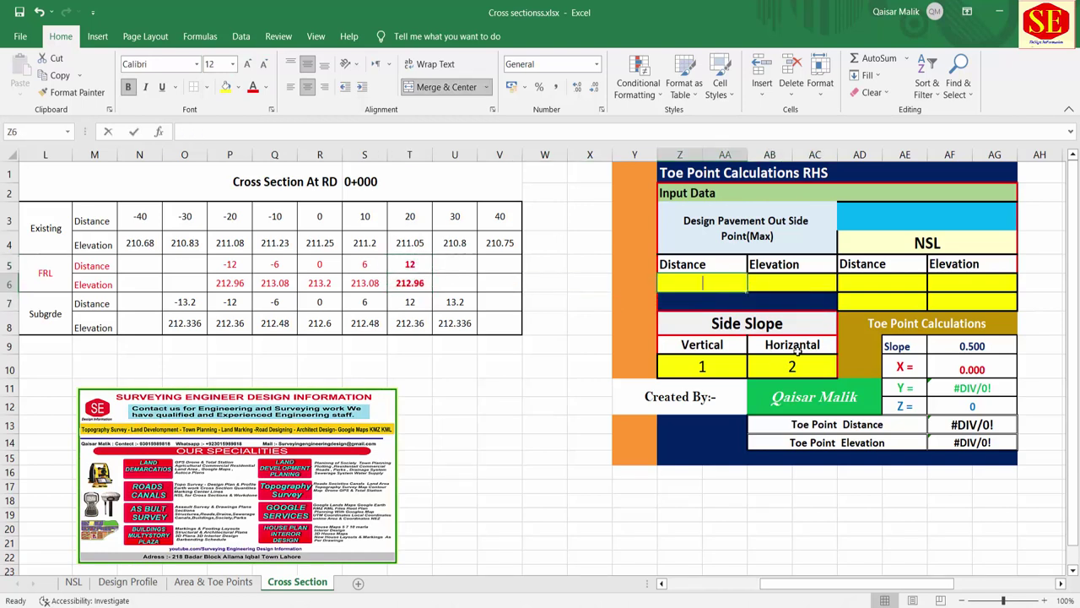
{"action": "type", "text": "="}
{"action": "left_click", "coordinate": [413, 263]}
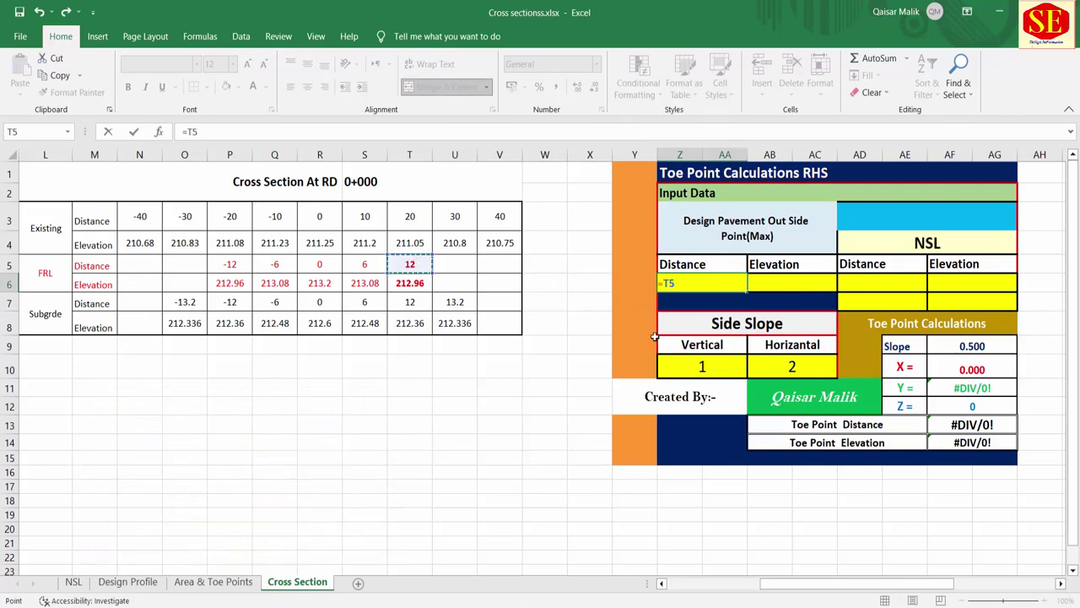
{"action": "key", "text": "Return"}
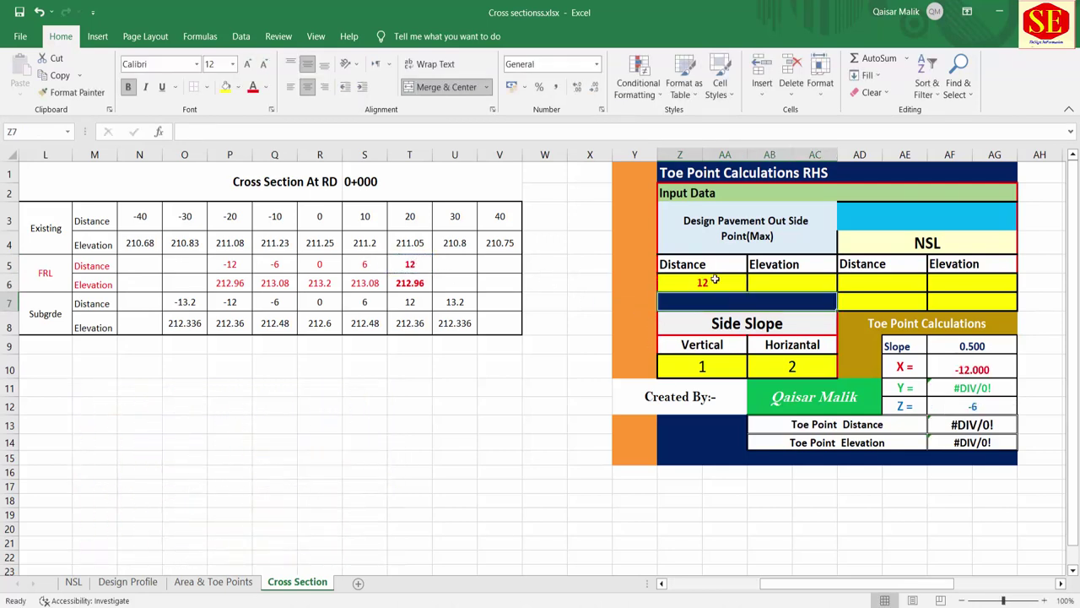
{"action": "left_click", "coordinate": [762, 284]}
{"action": "type", "text": "="}
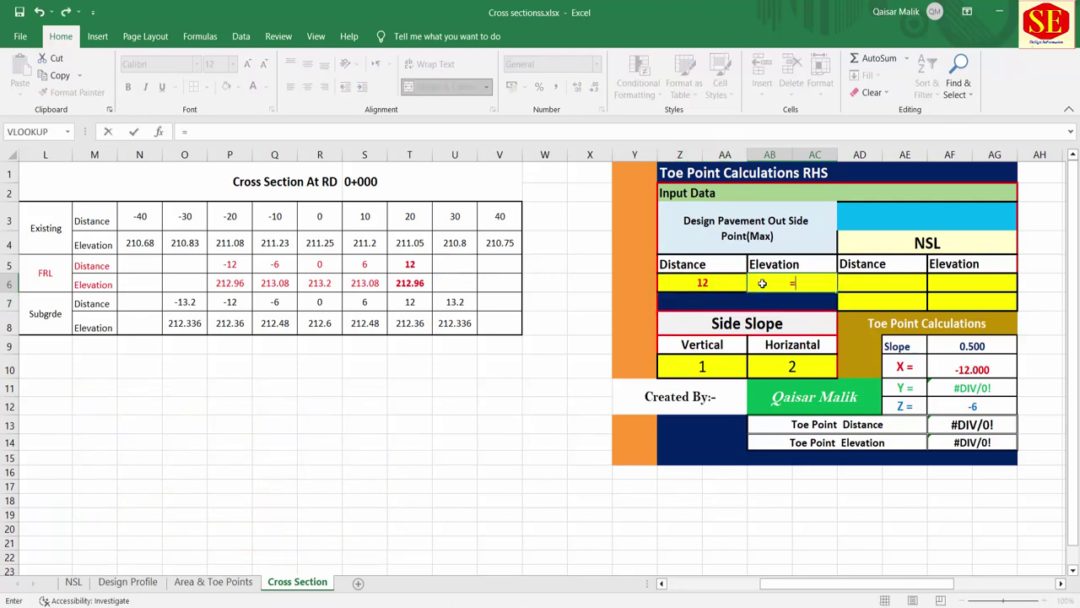
{"action": "left_click", "coordinate": [427, 281]}
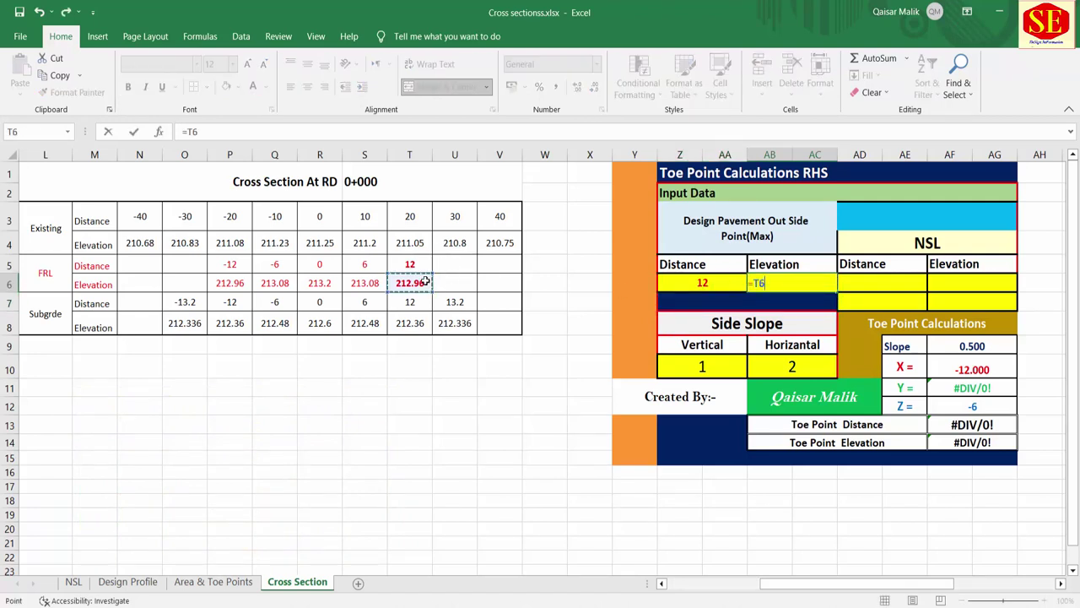
{"action": "key", "text": "Return"}
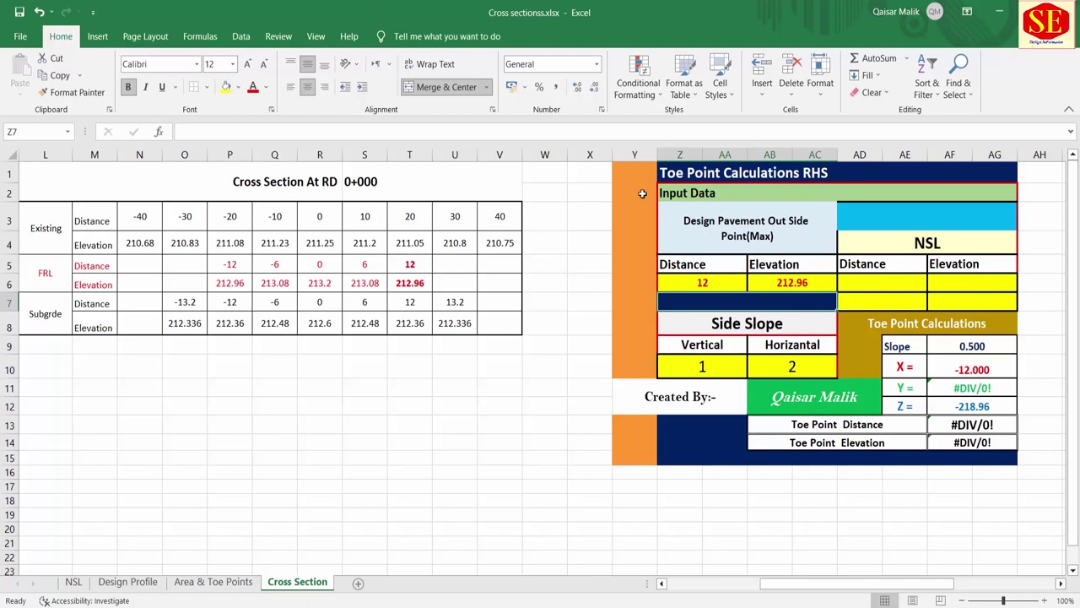
Enlarge the NSL heading text.
{"action": "left_click_drag", "start_coordinate": [408, 265], "coordinate": [410, 283]}
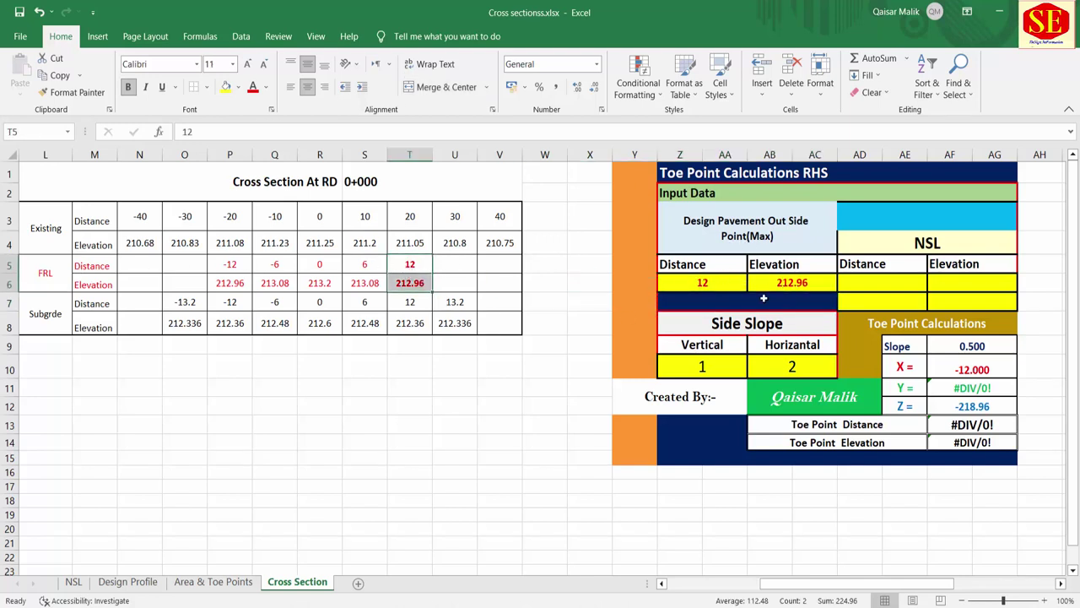
{"action": "left_click", "coordinate": [937, 243]}
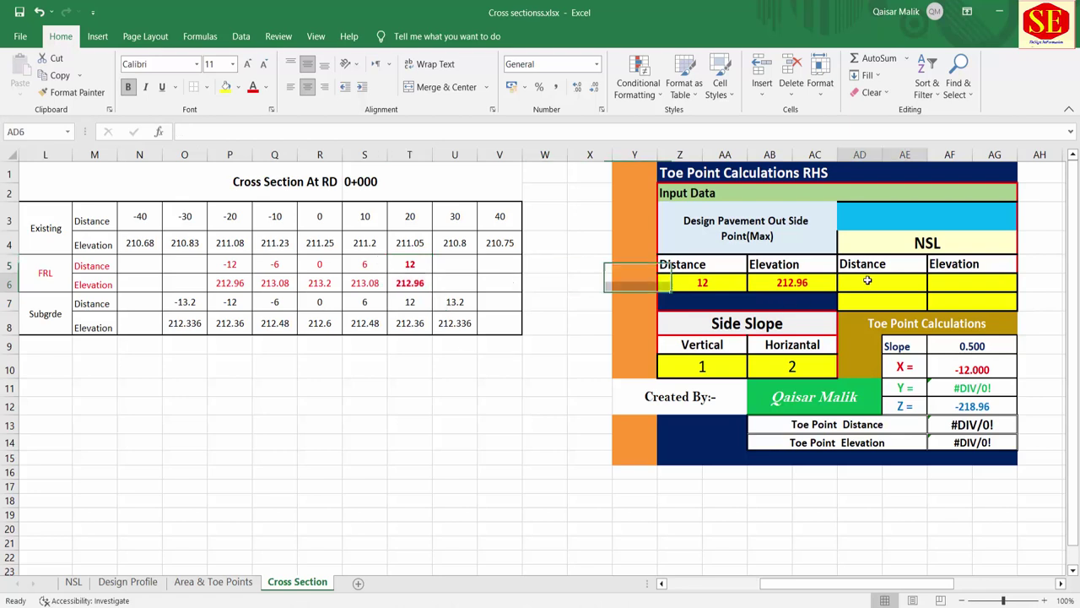
{"action": "key", "text": "ctrl+shift+greater"}
{"action": "key", "text": "ctrl+shift+greater"}
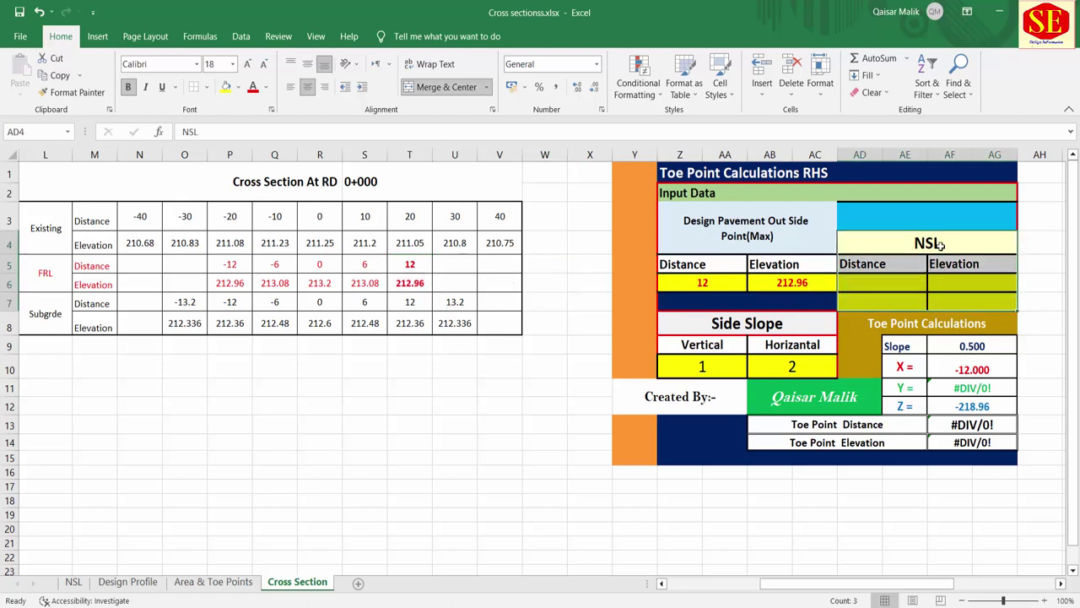
{"action": "left_click", "coordinate": [858, 271]}
{"action": "left_click", "coordinate": [858, 285]}
{"action": "left_click", "coordinate": [858, 301]}
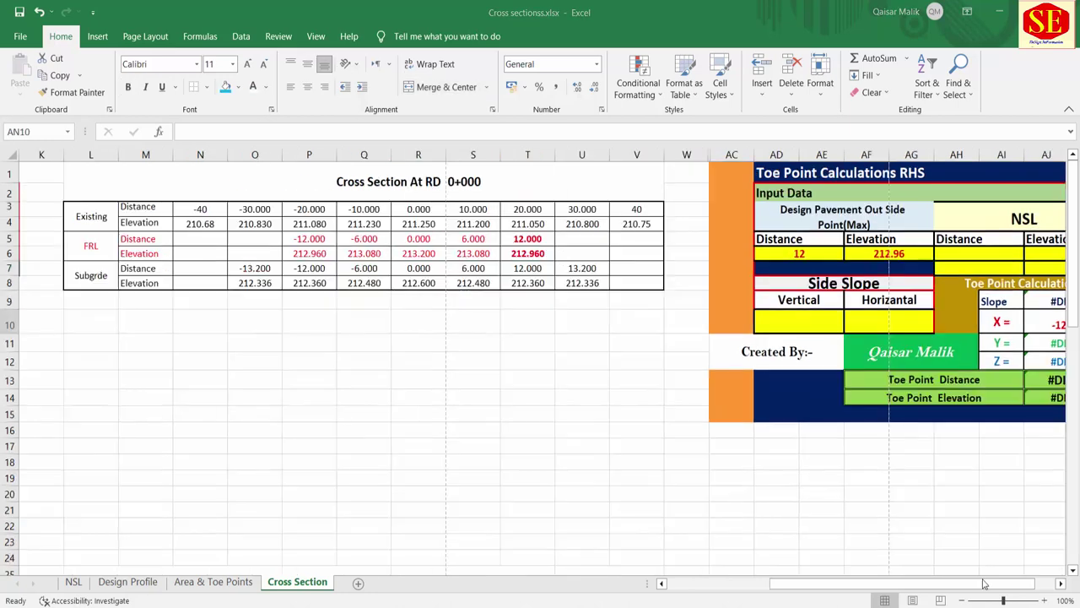
Check the FRL end distance 12 and the existing ground points at 10 and 20.
{"action": "left_click", "coordinate": [530, 240]}
{"action": "left_click", "coordinate": [528, 253]}
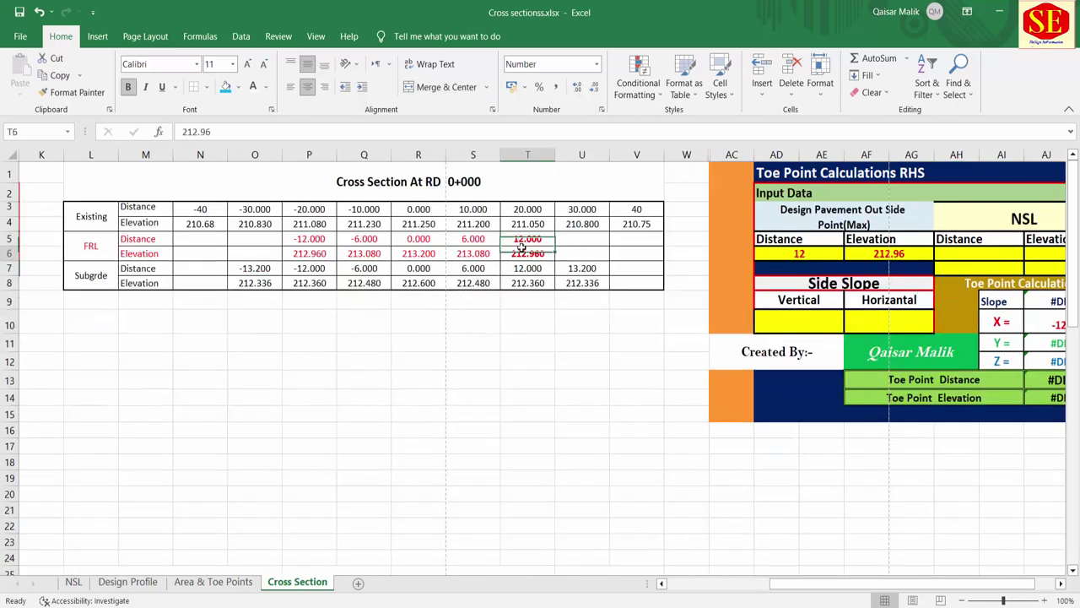
{"action": "left_click", "coordinate": [528, 240]}
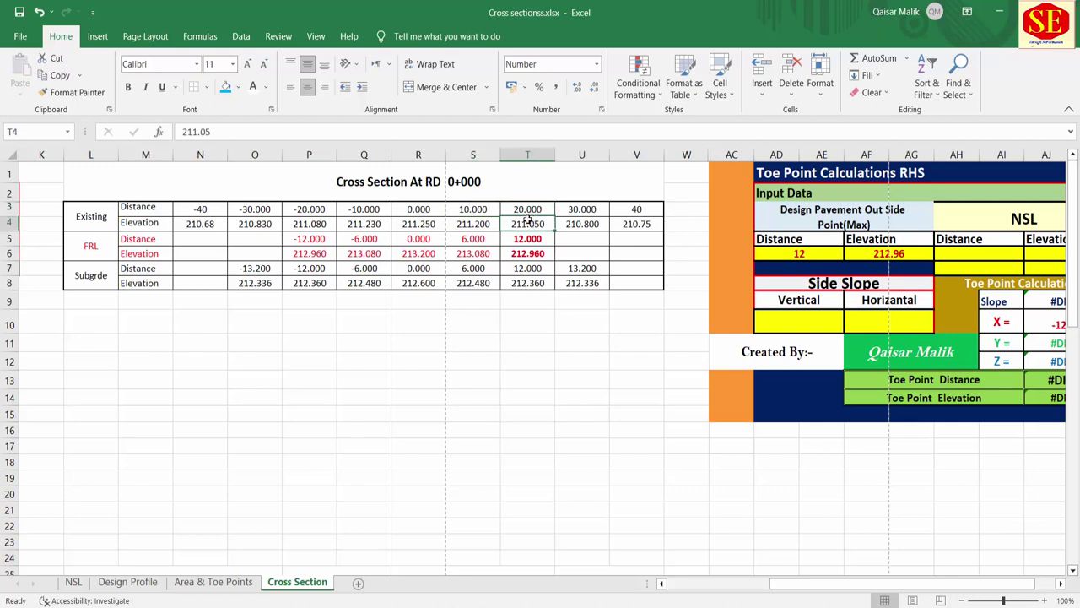
{"action": "left_click_drag", "start_coordinate": [485, 208], "coordinate": [523, 220]}
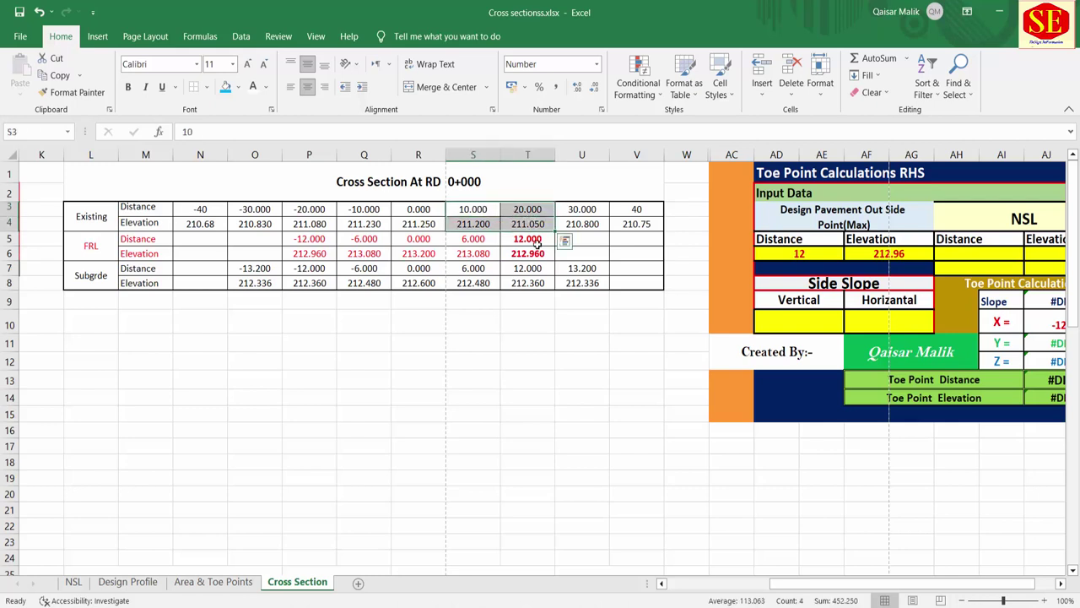
{"action": "left_click", "coordinate": [534, 241]}
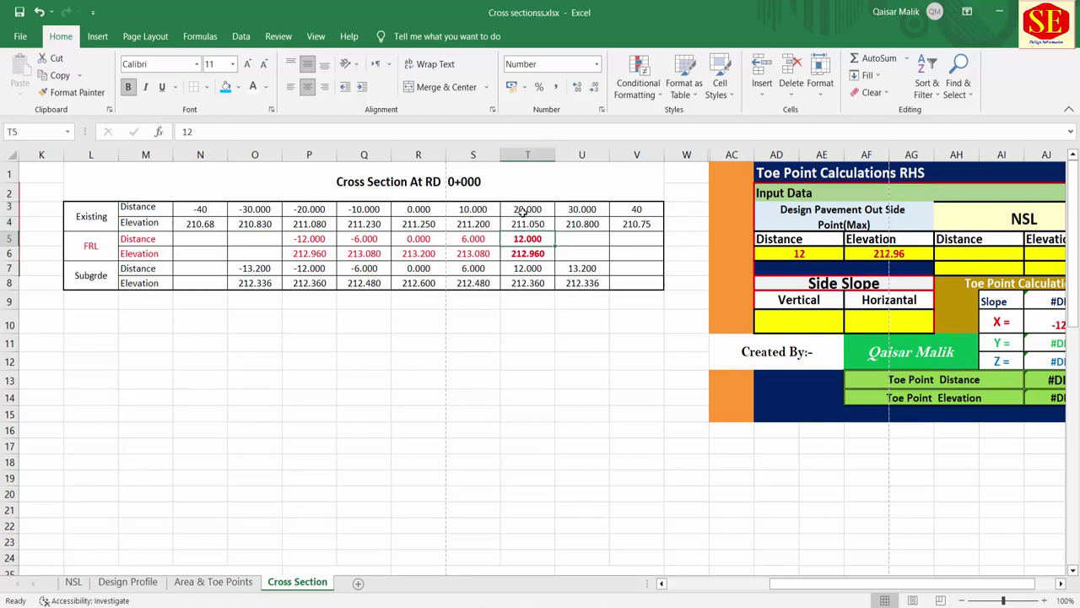
Link the first NSL point to existing ground 10 / 211.200 and bold those existing values.
{"action": "left_click", "coordinate": [995, 252]}
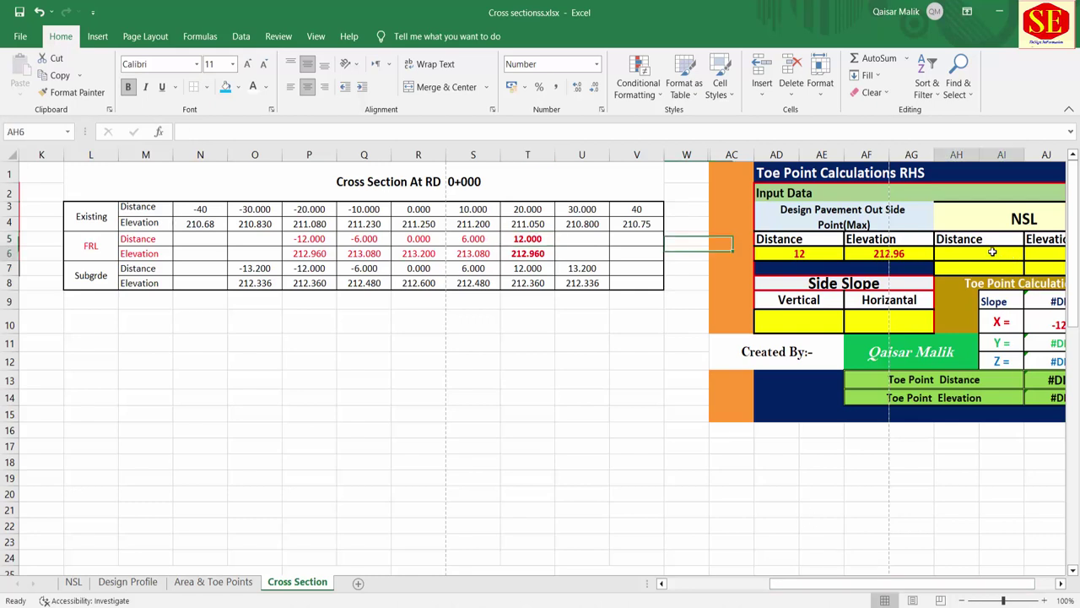
{"action": "type", "text": "="}
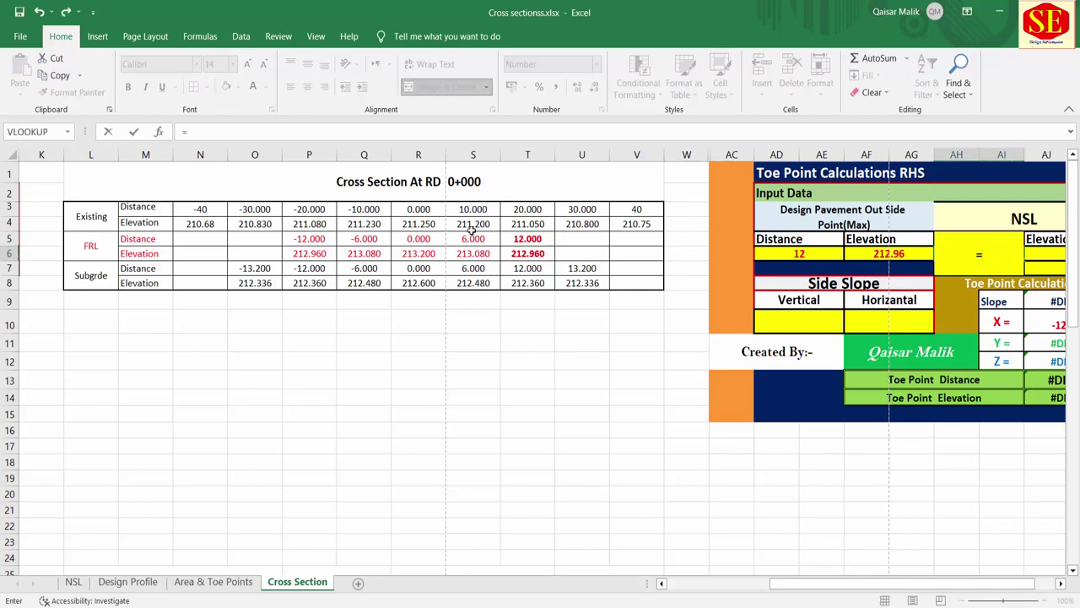
{"action": "left_click", "coordinate": [476, 211]}
{"action": "key", "text": "Return"}
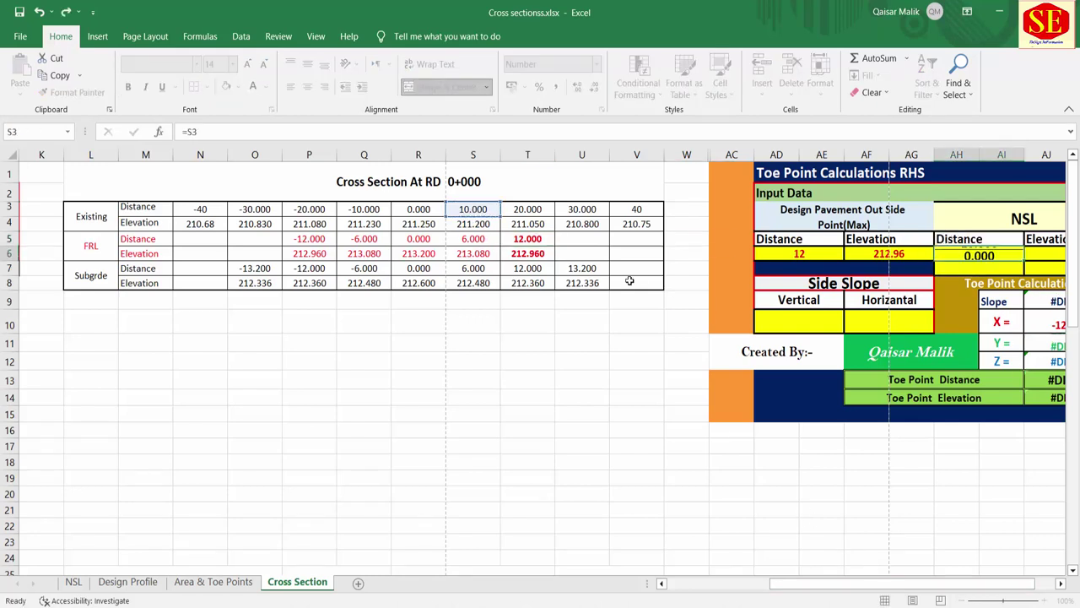
{"action": "left_click_drag", "start_coordinate": [886, 583], "coordinate": [898, 583]}
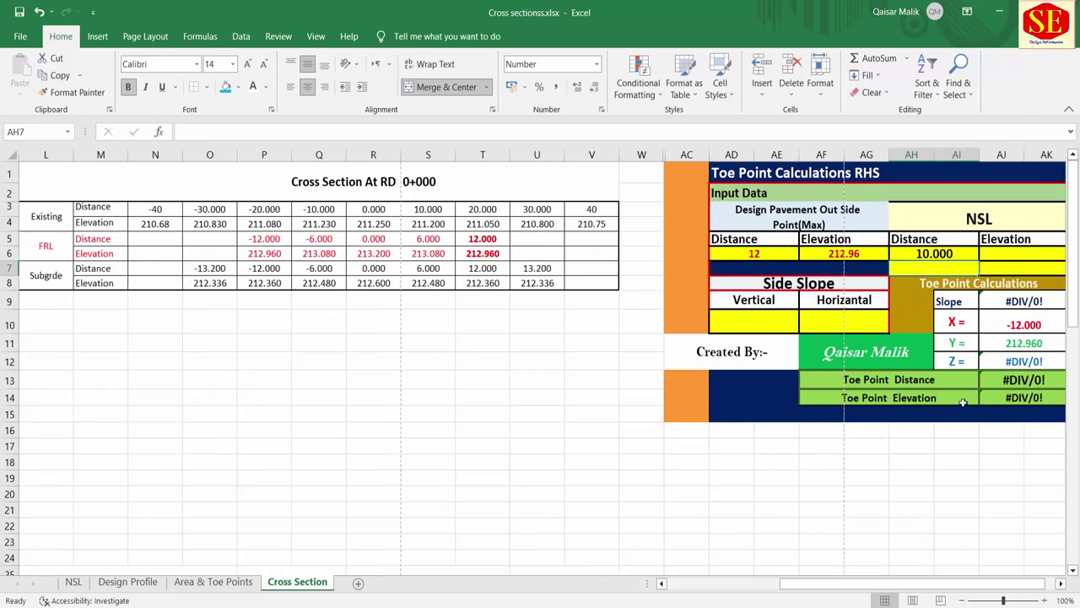
{"action": "left_click", "coordinate": [1023, 254]}
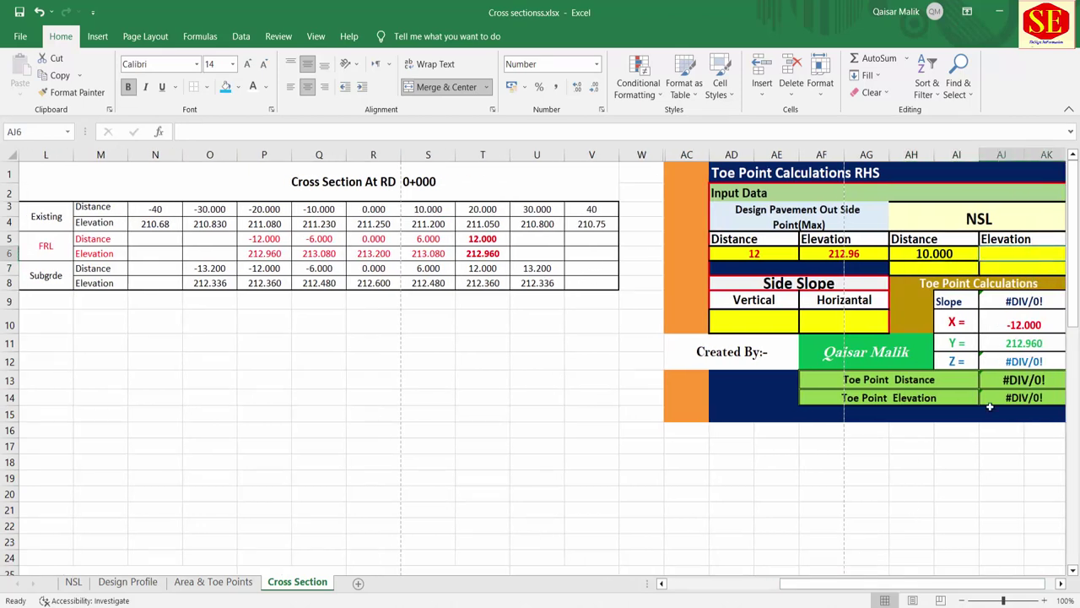
{"action": "type", "text": "="}
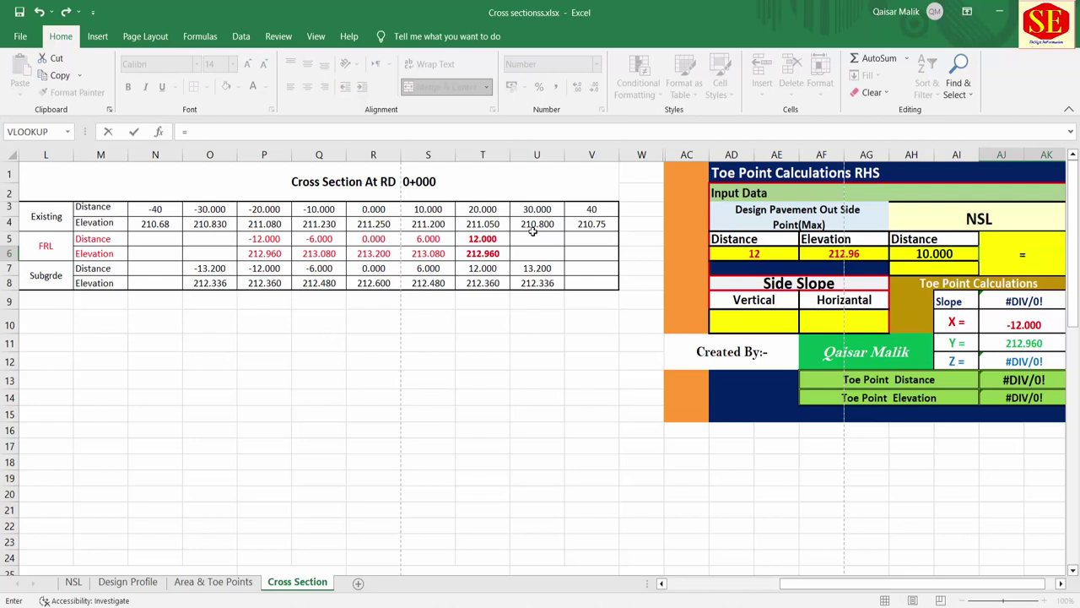
{"action": "left_click", "coordinate": [427, 224]}
{"action": "key", "text": "Return"}
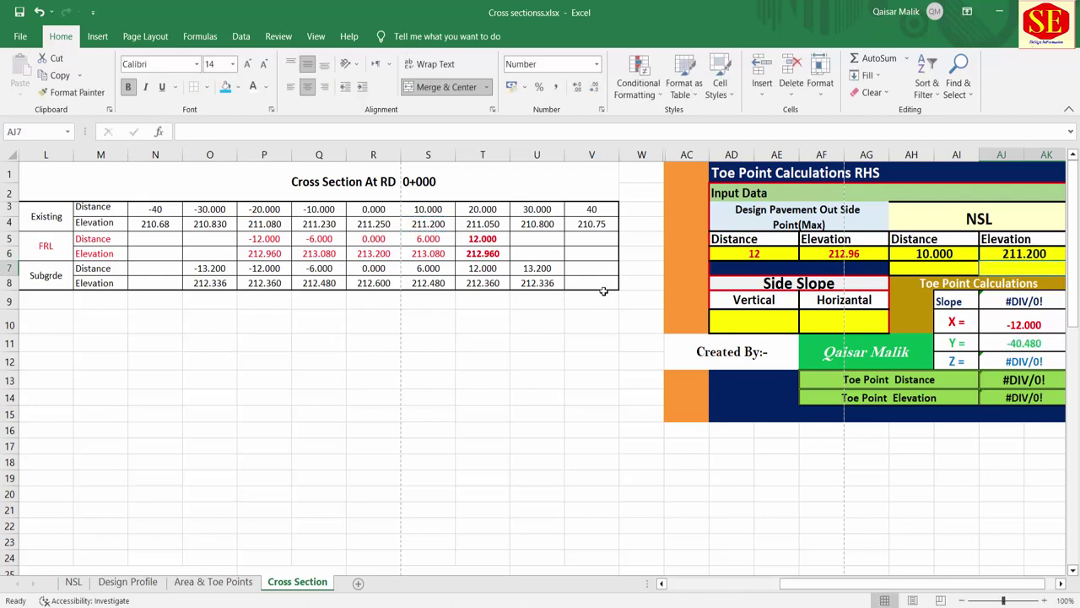
{"action": "left_click_drag", "start_coordinate": [428, 211], "coordinate": [477, 224]}
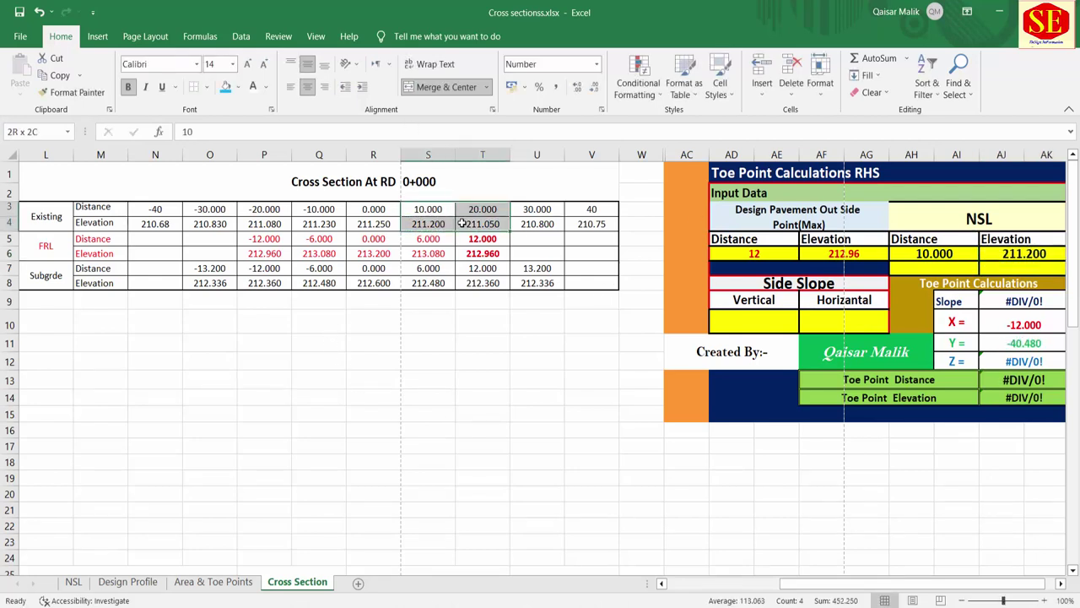
{"action": "left_click", "coordinate": [127, 87]}
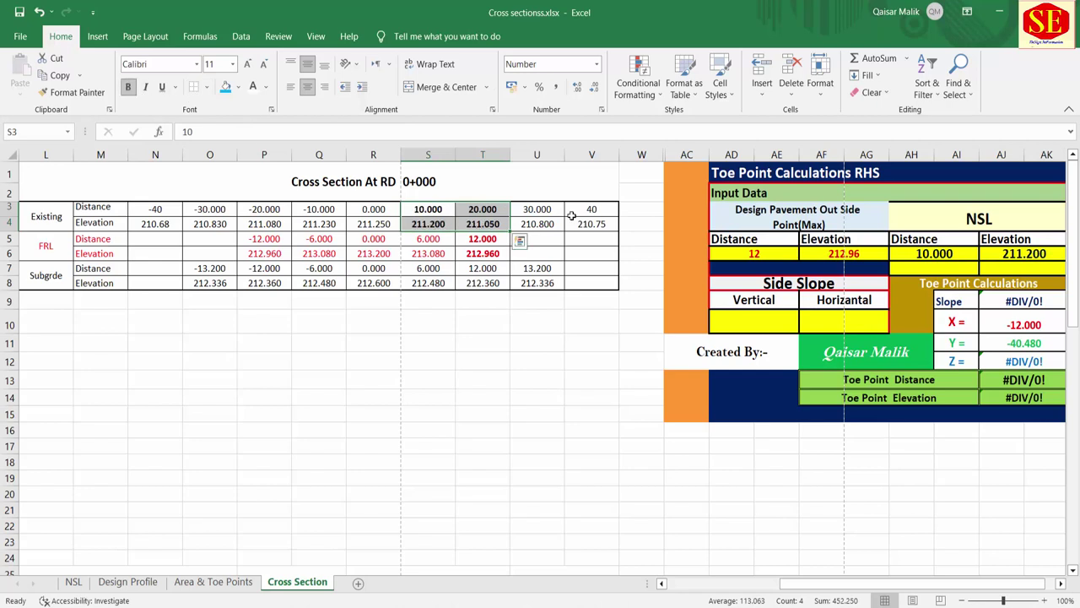
{"action": "left_click", "coordinate": [487, 228]}
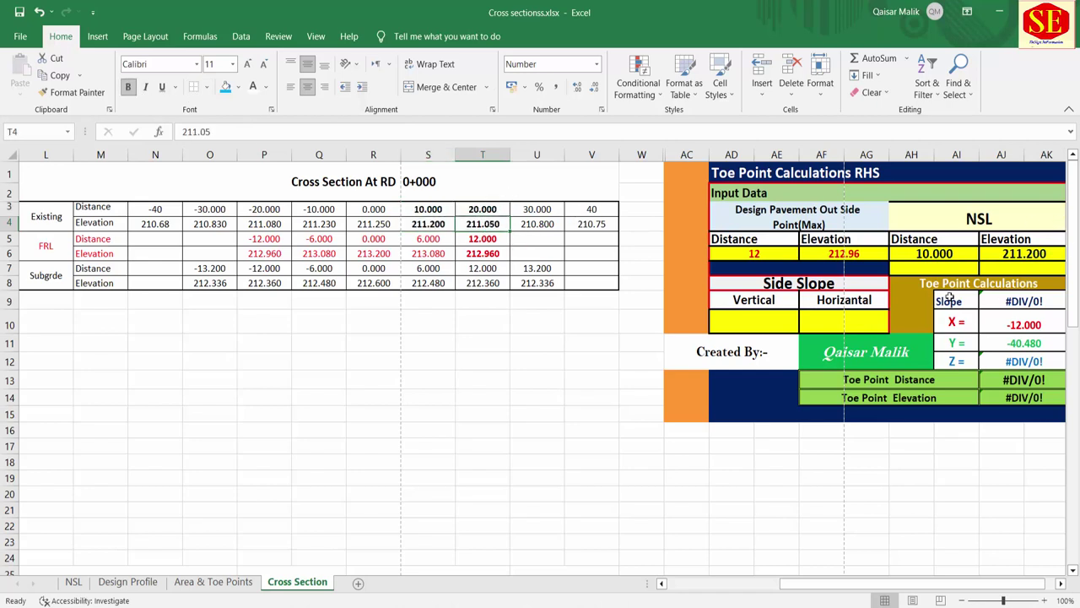
Link the second NSL point to existing ground distance 20 and elevation 211.050.
{"action": "left_click", "coordinate": [932, 268]}
{"action": "type", "text": "="}
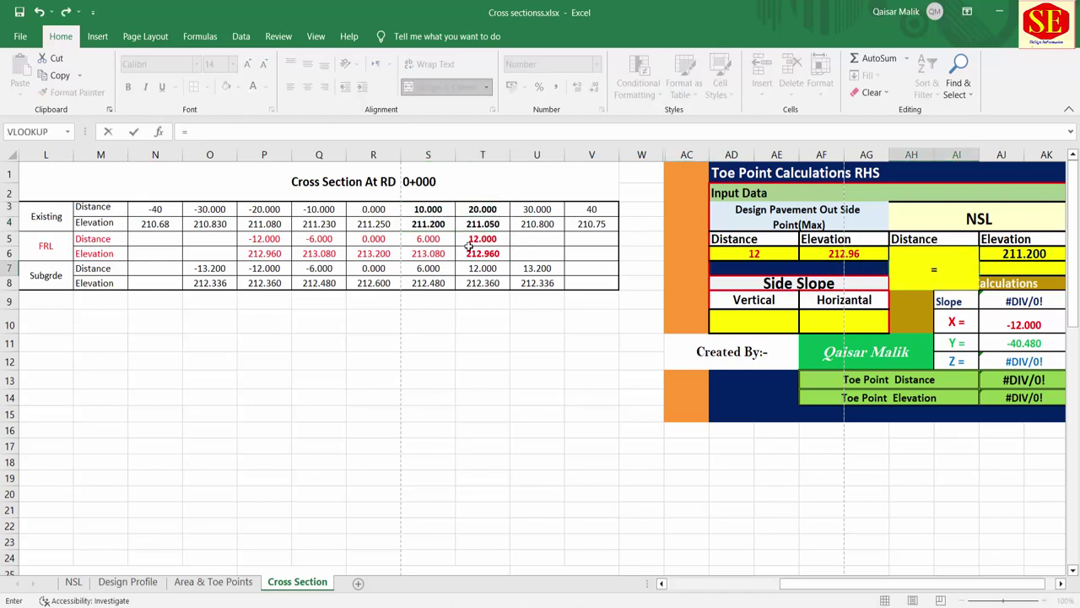
{"action": "left_click", "coordinate": [483, 209]}
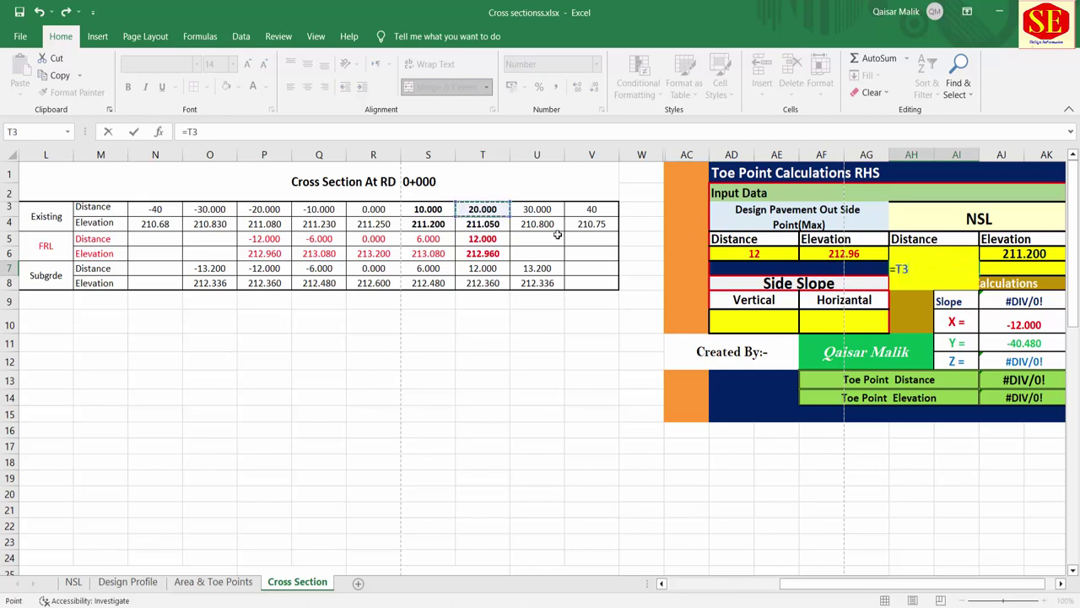
{"action": "key", "text": "Return"}
{"action": "left_click", "coordinate": [1004, 269]}
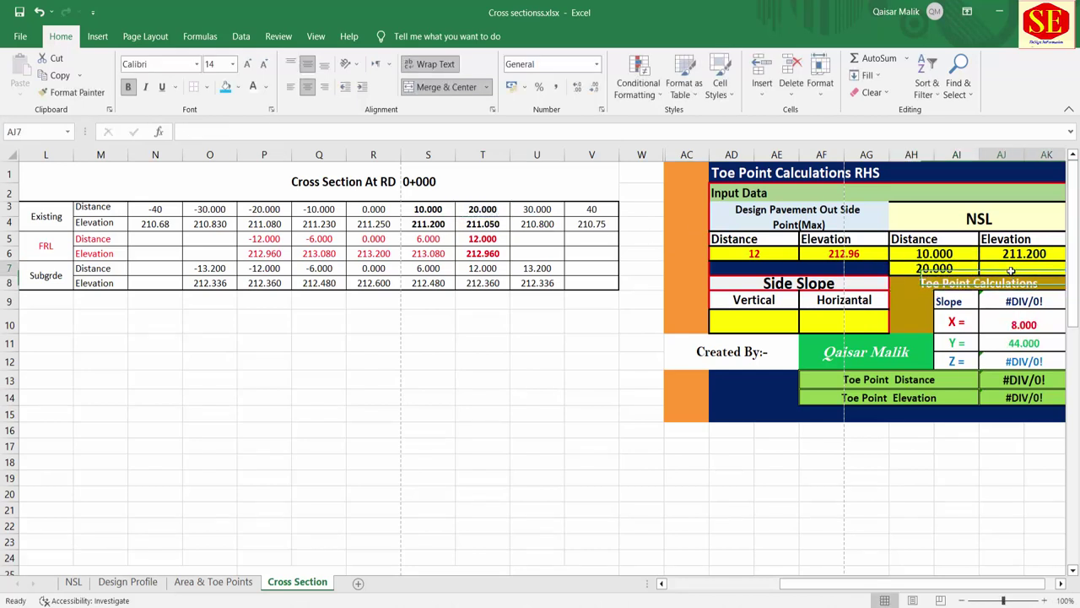
{"action": "type", "text": "="}
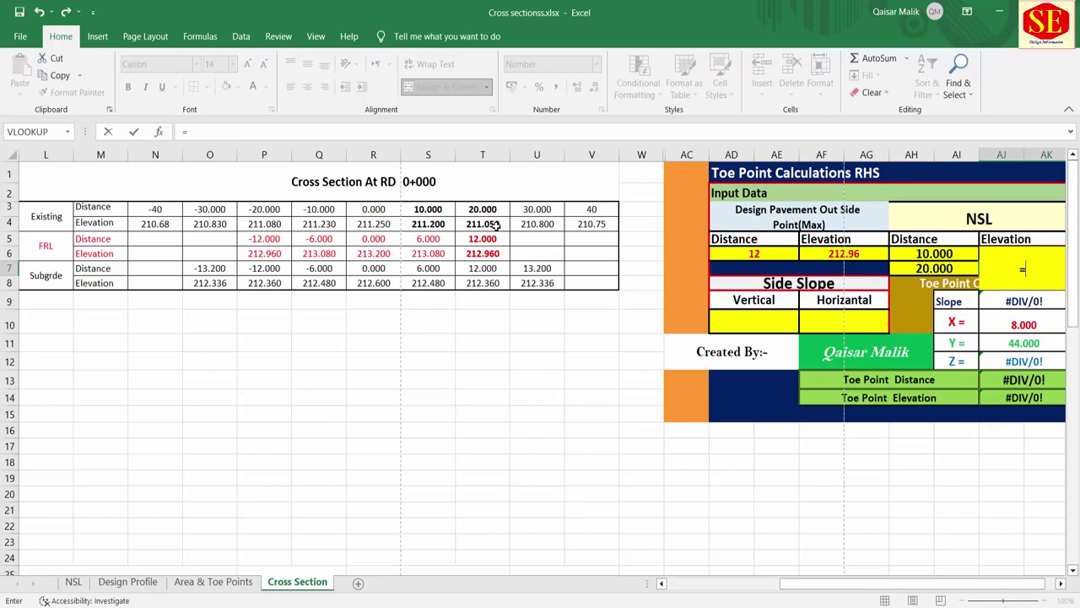
{"action": "left_click", "coordinate": [498, 225]}
{"action": "key", "text": "Return"}
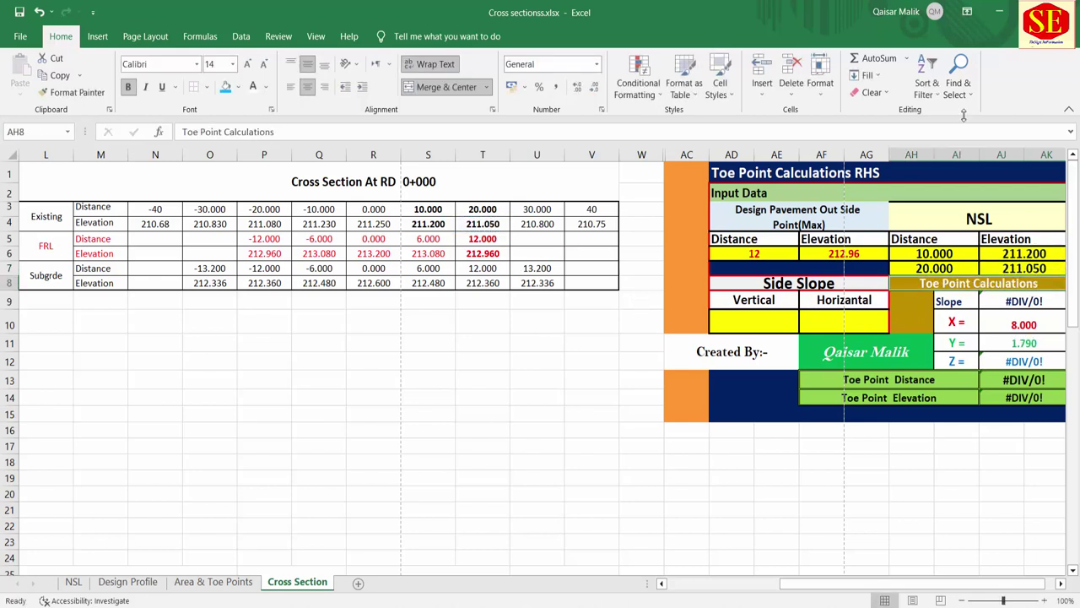
{"action": "left_click_drag", "start_coordinate": [882, 595], "coordinate": [934, 567]}
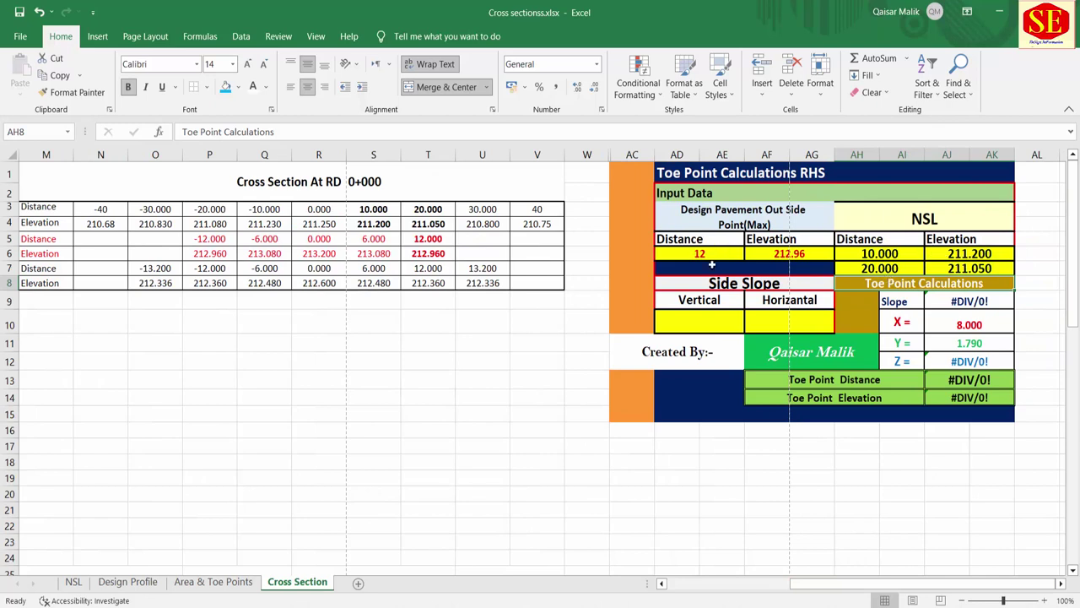
Copy the typical cross-section picture from the Design Profile sheet.
{"action": "left_click", "coordinate": [695, 320]}
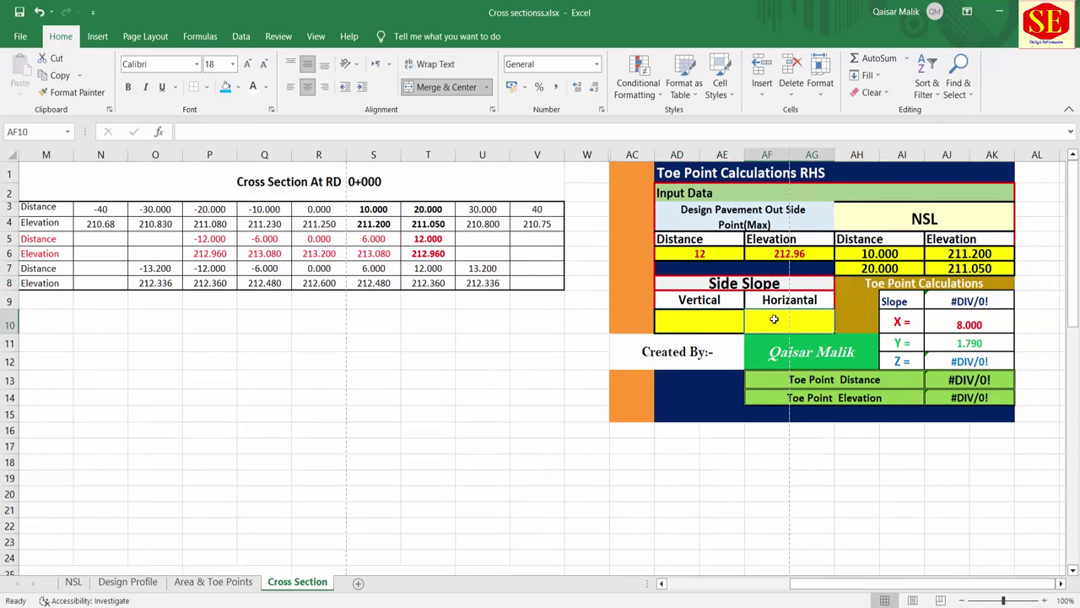
{"action": "left_click", "coordinate": [136, 584]}
{"action": "right_click", "coordinate": [950, 521]}
{"action": "left_click", "coordinate": [825, 302]}
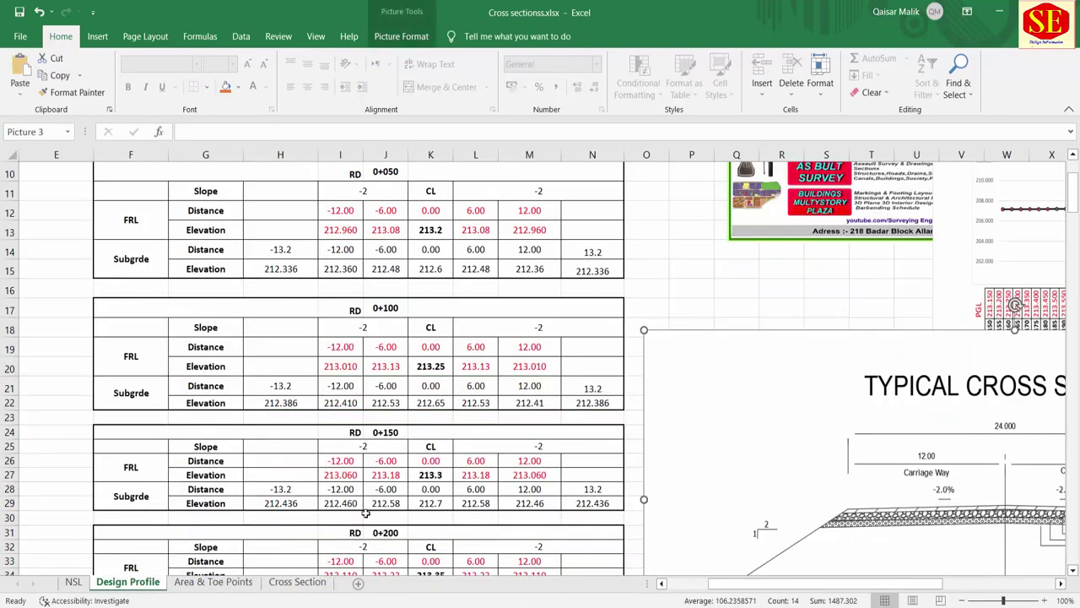
Paste the drawing on Cross Section and position it below the RD 0+000 table.
{"action": "left_click", "coordinate": [297, 582]}
{"action": "right_click", "coordinate": [688, 493]}
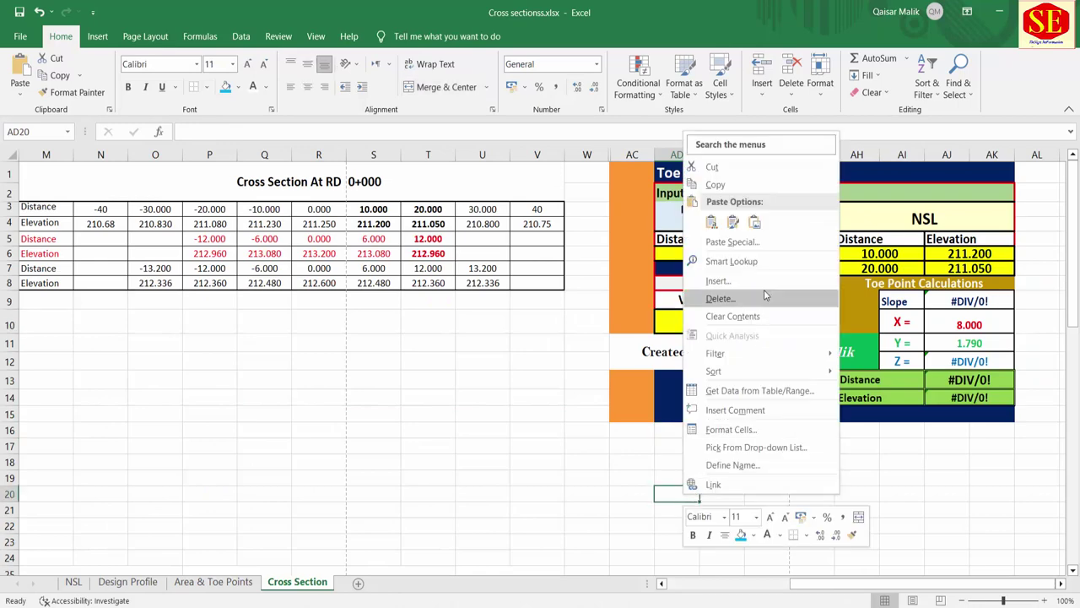
{"action": "left_click", "coordinate": [724, 225]}
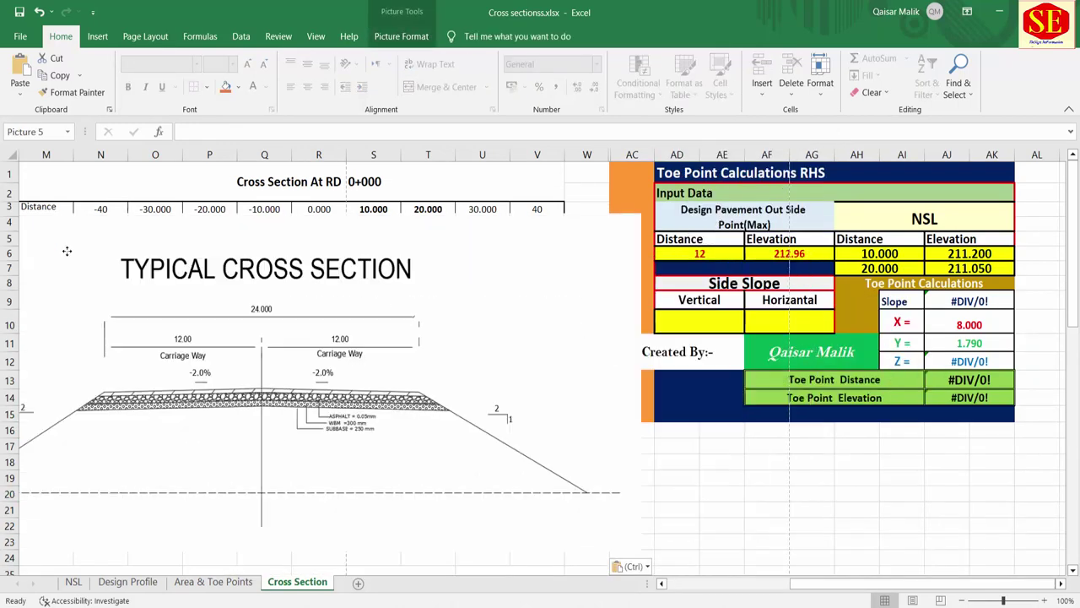
{"action": "left_click_drag", "start_coordinate": [886, 557], "coordinate": [135, 236]}
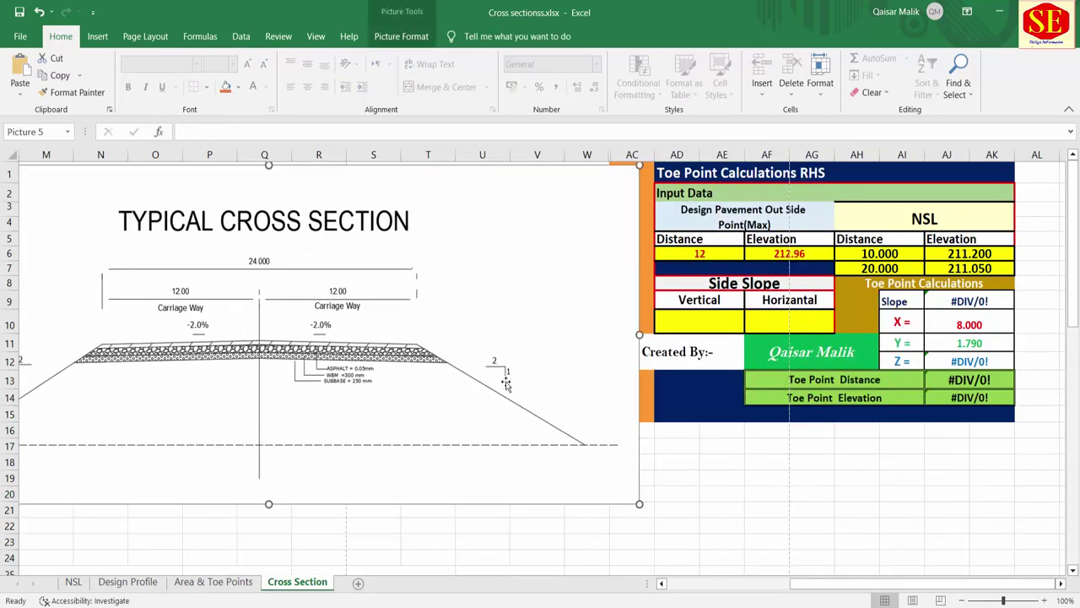
{"action": "left_click_drag", "start_coordinate": [523, 365], "coordinate": [493, 428]}
Set the RHS side slope to 1 vertical to 2 horizontal.
{"action": "left_click", "coordinate": [695, 325]}
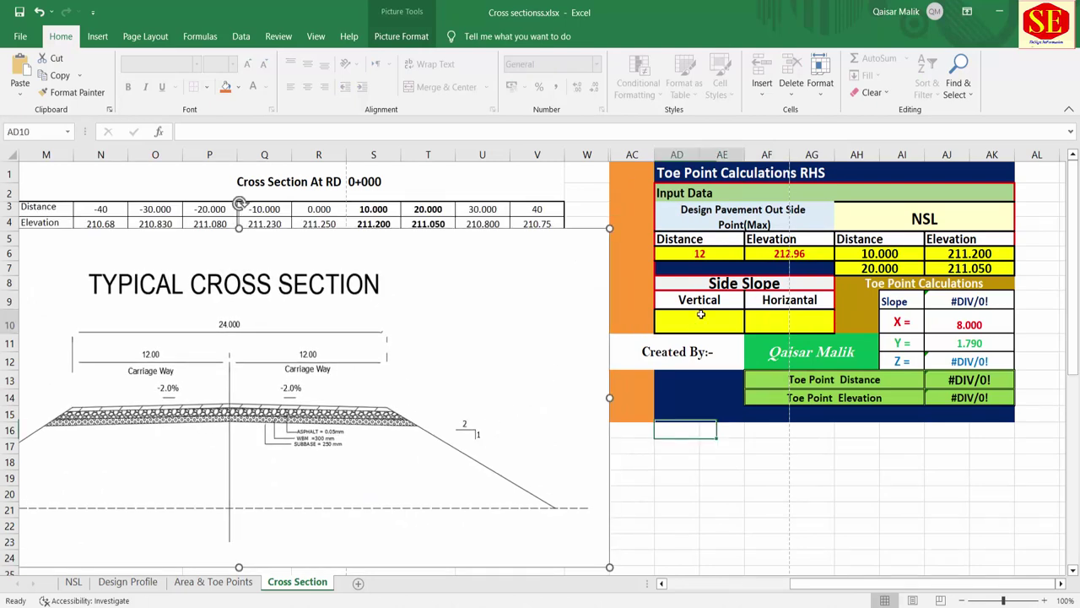
{"action": "type", "text": "1"}
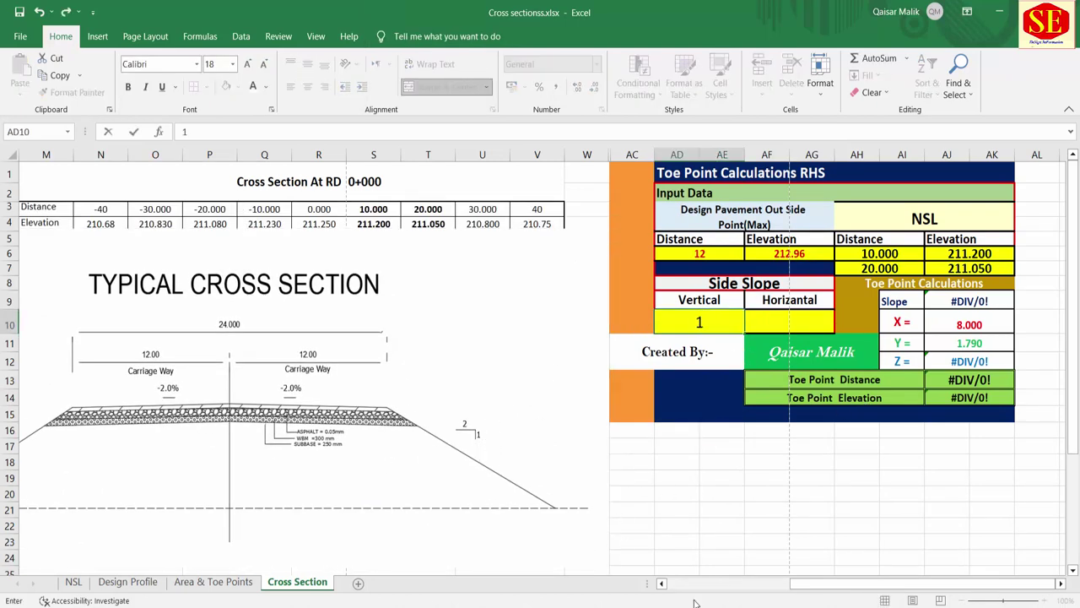
{"action": "key", "text": "Return"}
{"action": "left_click", "coordinate": [766, 323]}
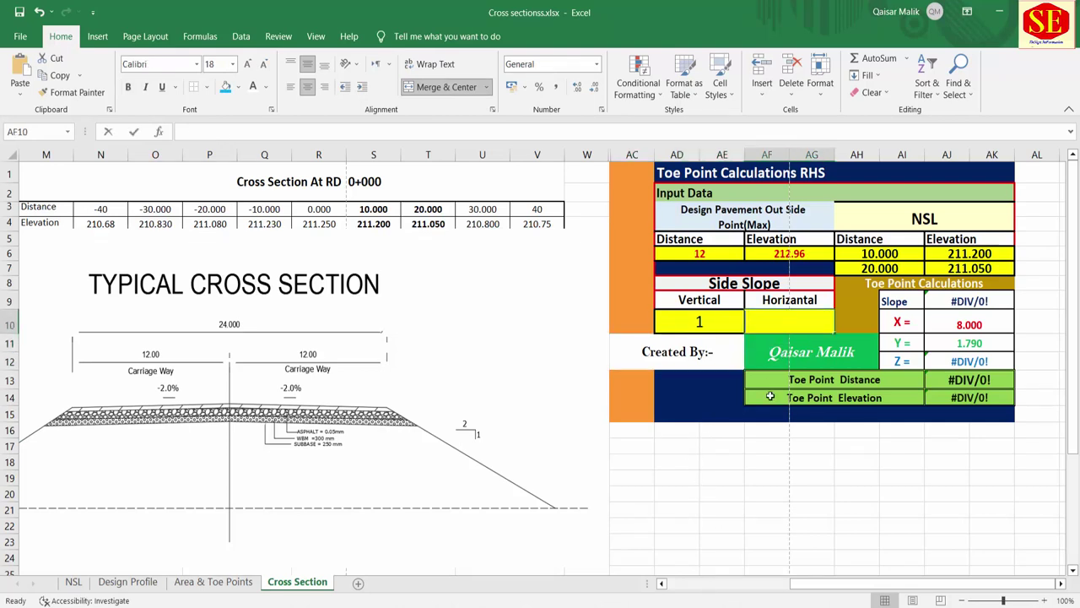
{"action": "type", "text": "2"}
{"action": "key", "text": "Return"}
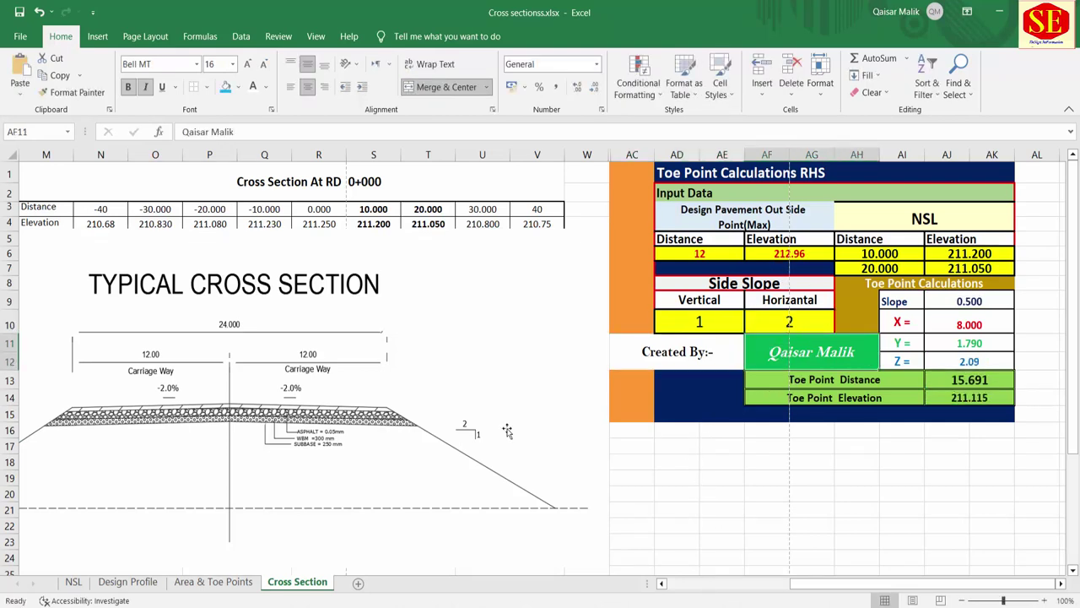
Try horizontal side slopes of 3 and 1.5 in AF10, then restore it to 2.
{"action": "left_click", "coordinate": [790, 320]}
{"action": "type", "text": "3"}
{"action": "key", "text": "Return"}
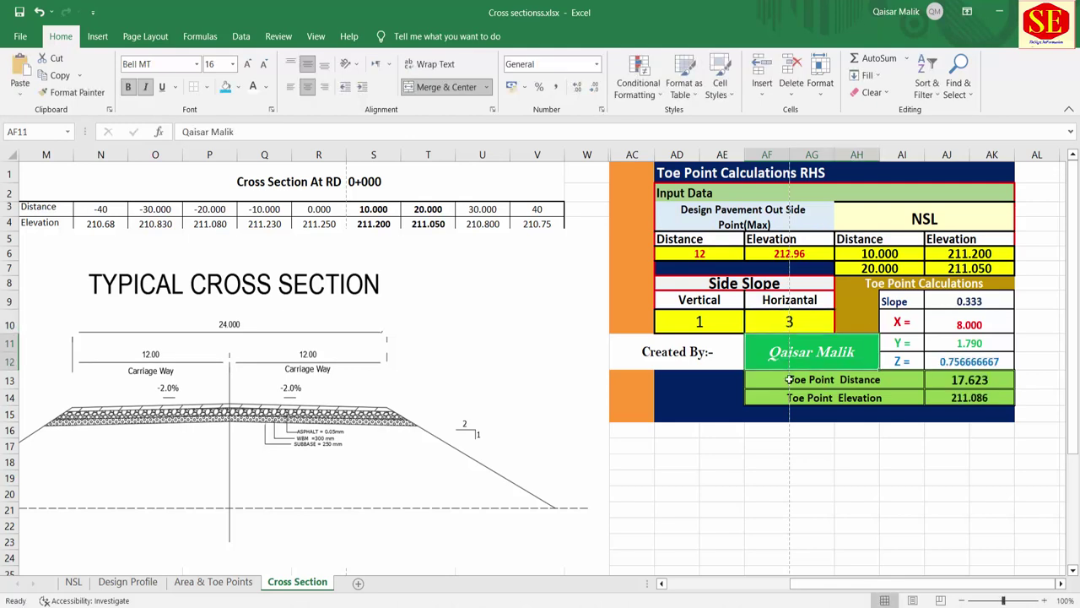
{"action": "left_click", "coordinate": [800, 322]}
{"action": "type", "text": "1.5"}
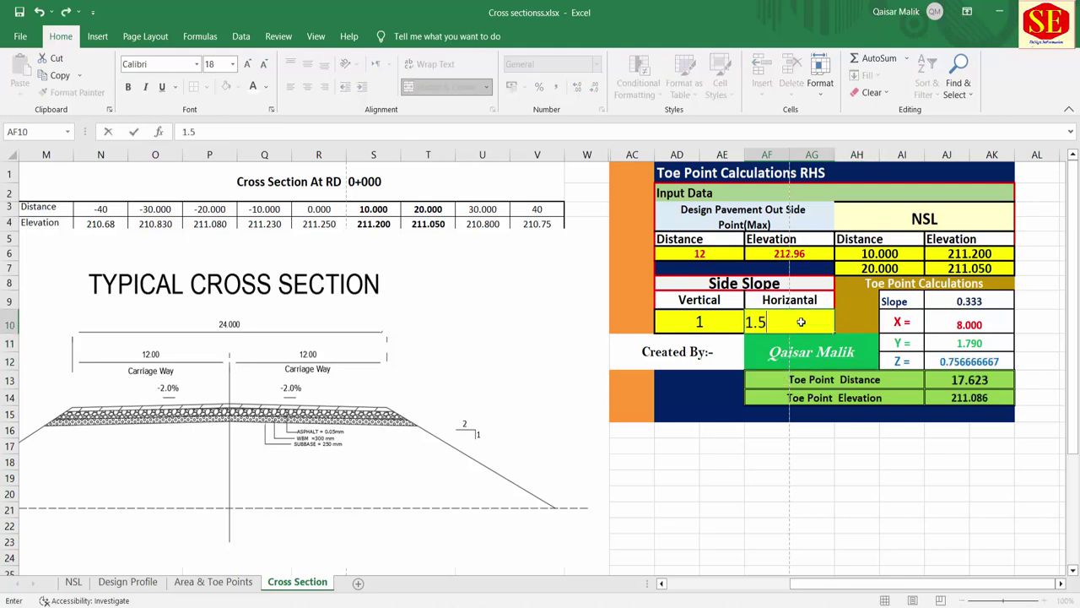
{"action": "key", "text": "Return"}
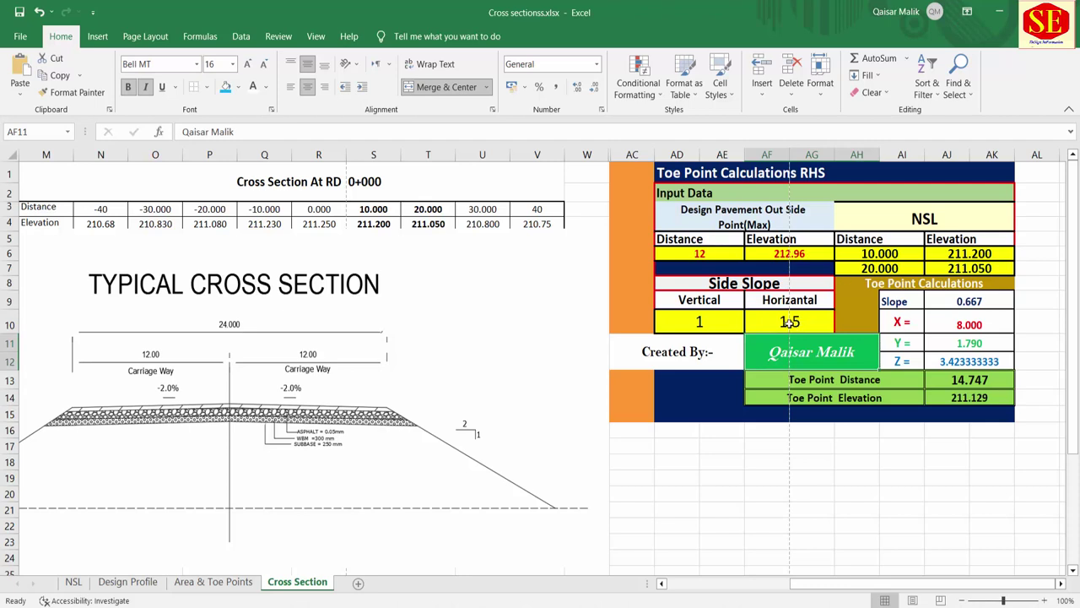
{"action": "left_click", "coordinate": [789, 321]}
{"action": "type", "text": "2"}
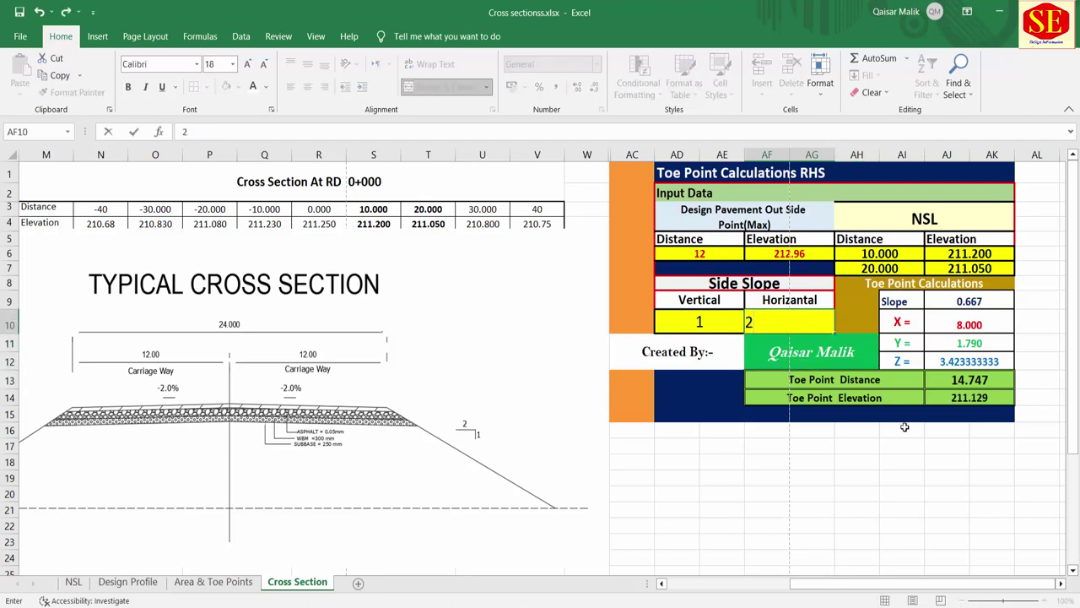
{"action": "key", "text": "Return"}
Inspect the AJ13 and AJ14 toe point formulas and move the cross-section picture down to uncover rows 5–8.
{"action": "left_click", "coordinate": [823, 326]}
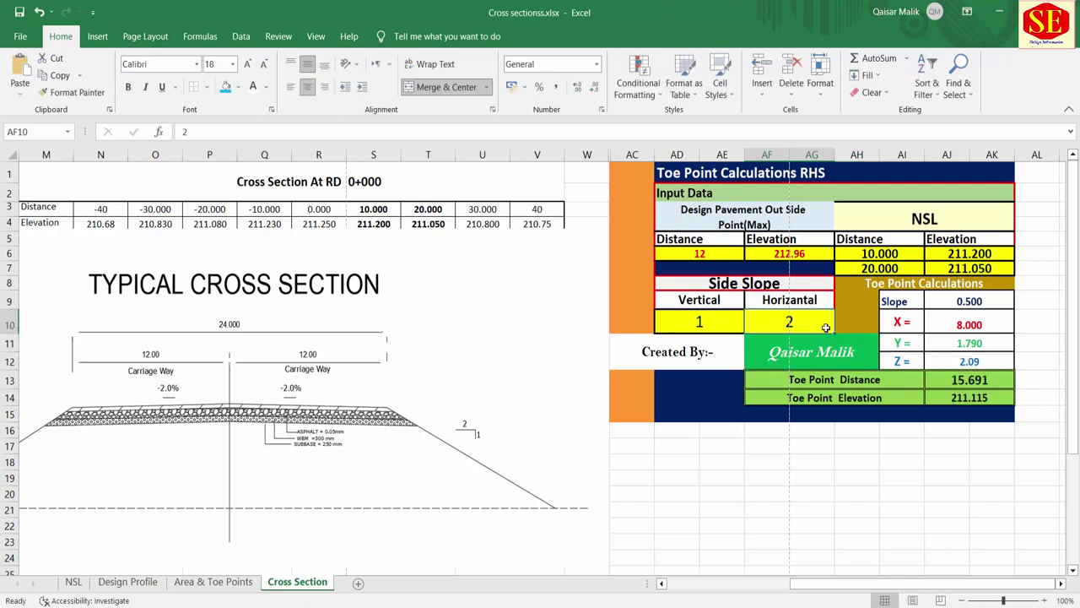
{"action": "left_click", "coordinate": [874, 388]}
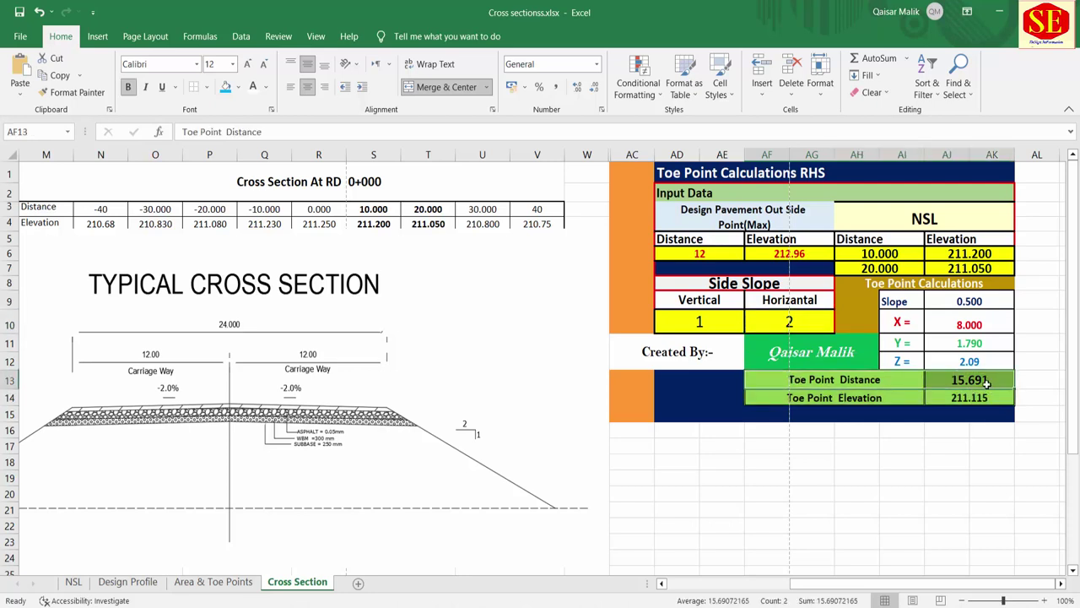
{"action": "left_click", "coordinate": [973, 382]}
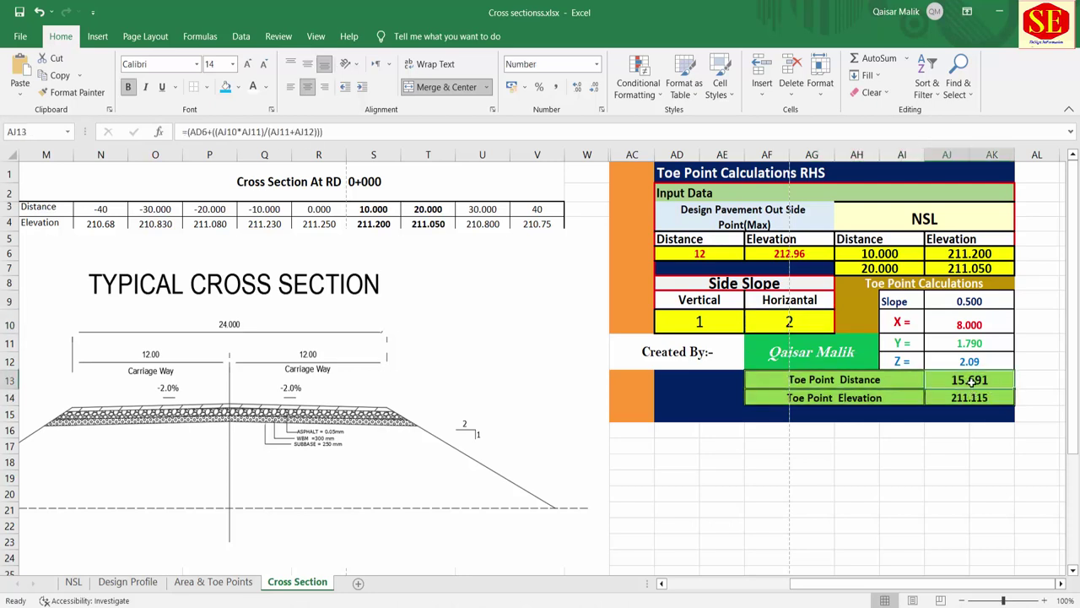
{"action": "key", "text": "Down"}
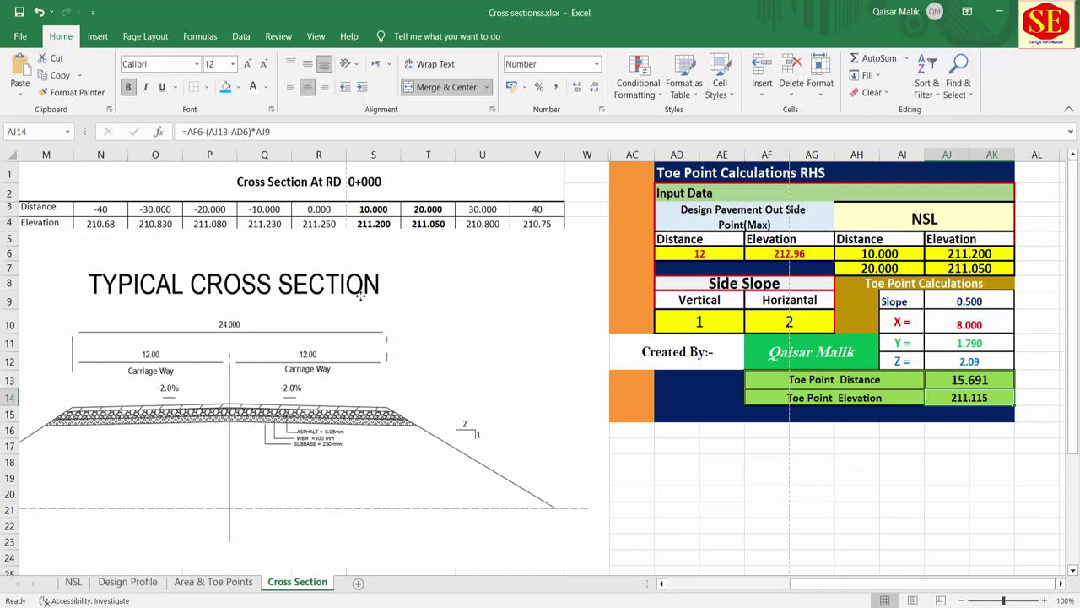
{"action": "left_click_drag", "start_coordinate": [217, 231], "coordinate": [641, 475]}
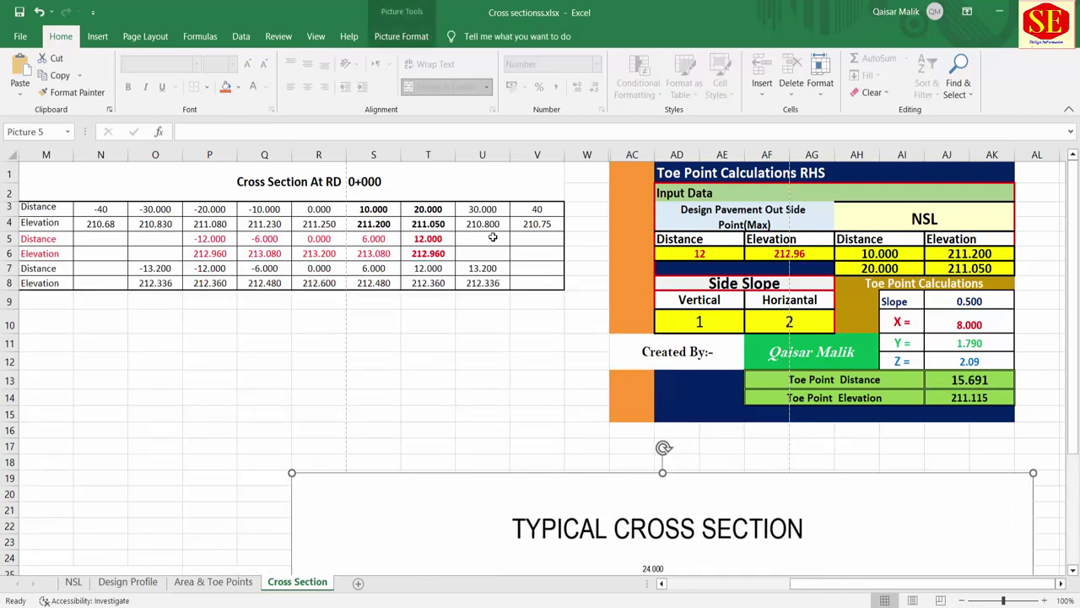
Link U5 to =AJ13 (15.691) and U6 to =AJ14 (211.115).
{"action": "left_click", "coordinate": [489, 238]}
{"action": "type", "text": "="}
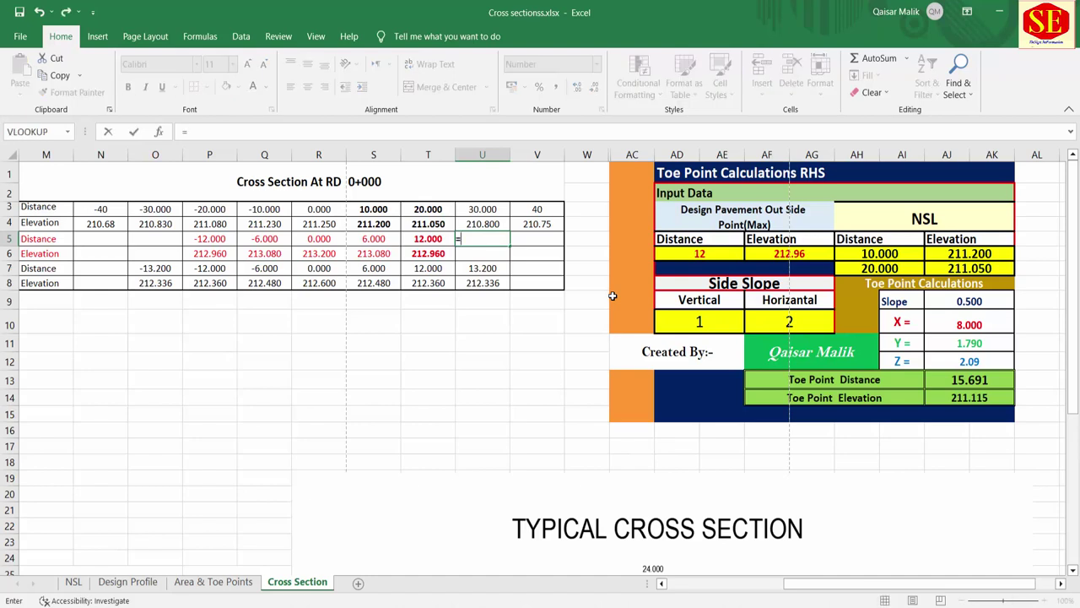
{"action": "left_click", "coordinate": [962, 379]}
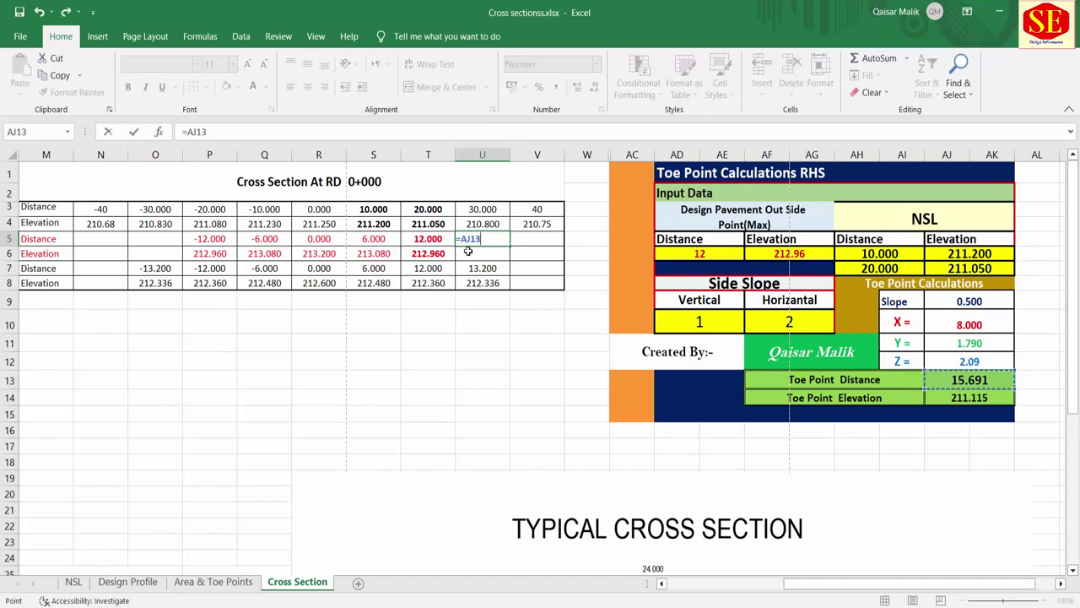
{"action": "key", "text": "Return"}
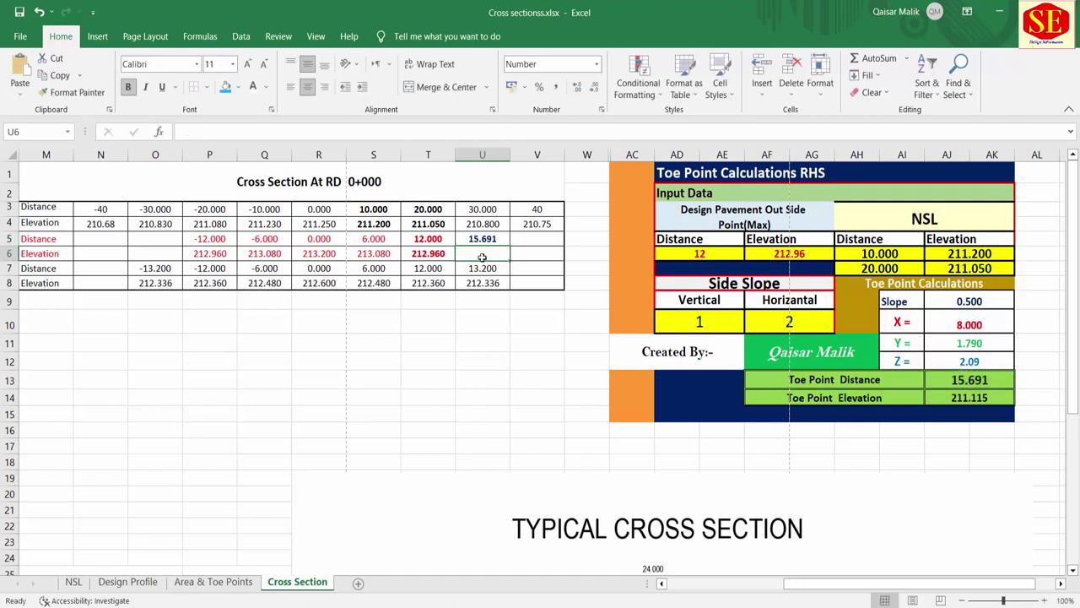
{"action": "type", "text": "="}
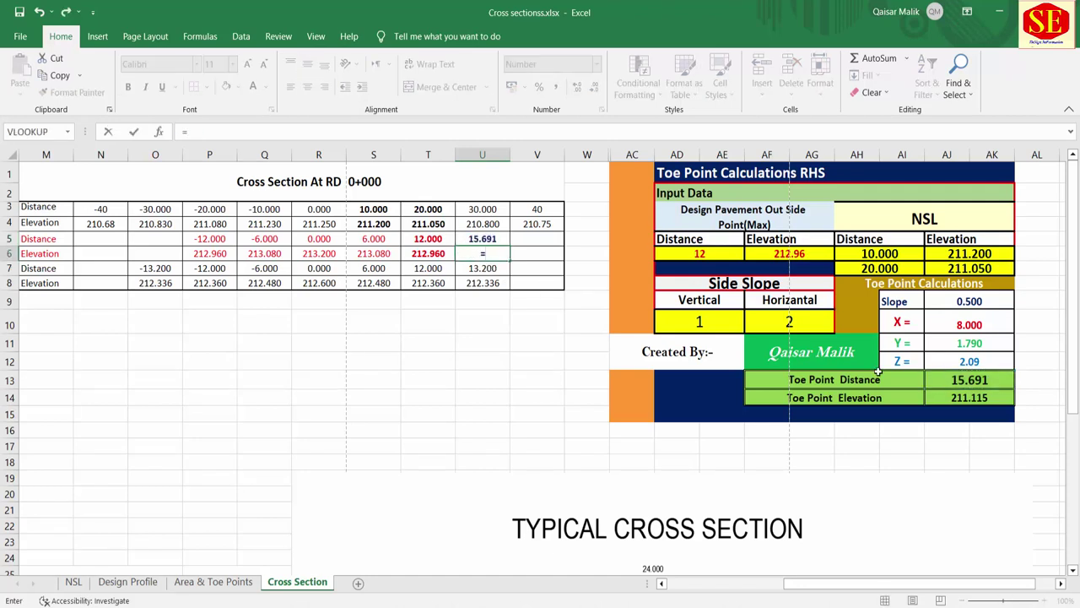
{"action": "left_click", "coordinate": [968, 402]}
{"action": "key", "text": "Return"}
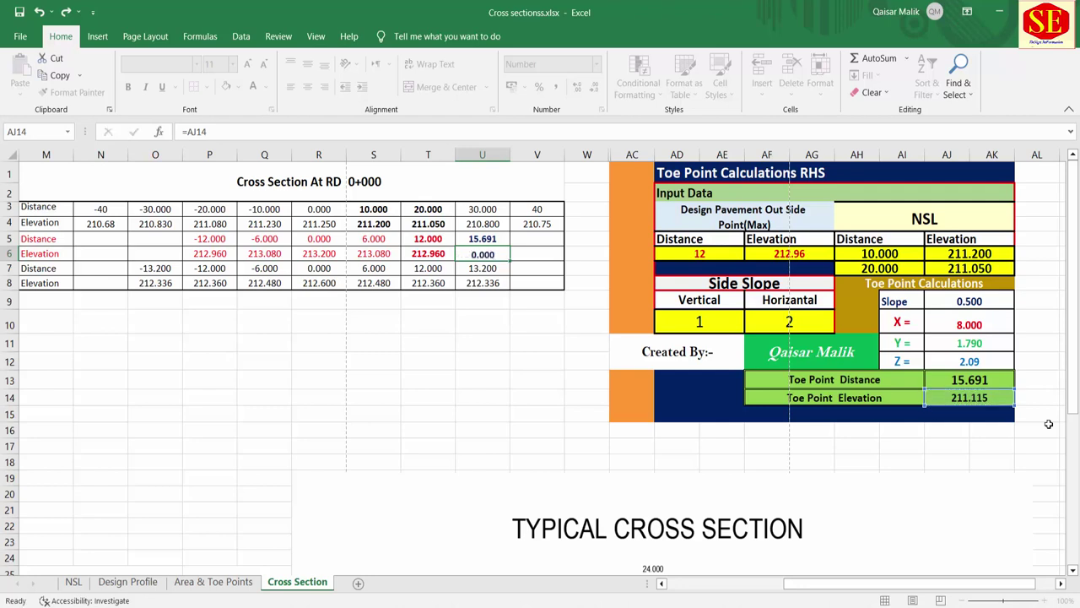
Compare the new U5:U6 toe point with T5:T6, then move the picture aside and scroll left.
{"action": "left_click", "coordinate": [479, 243]}
{"action": "left_click", "coordinate": [452, 239]}
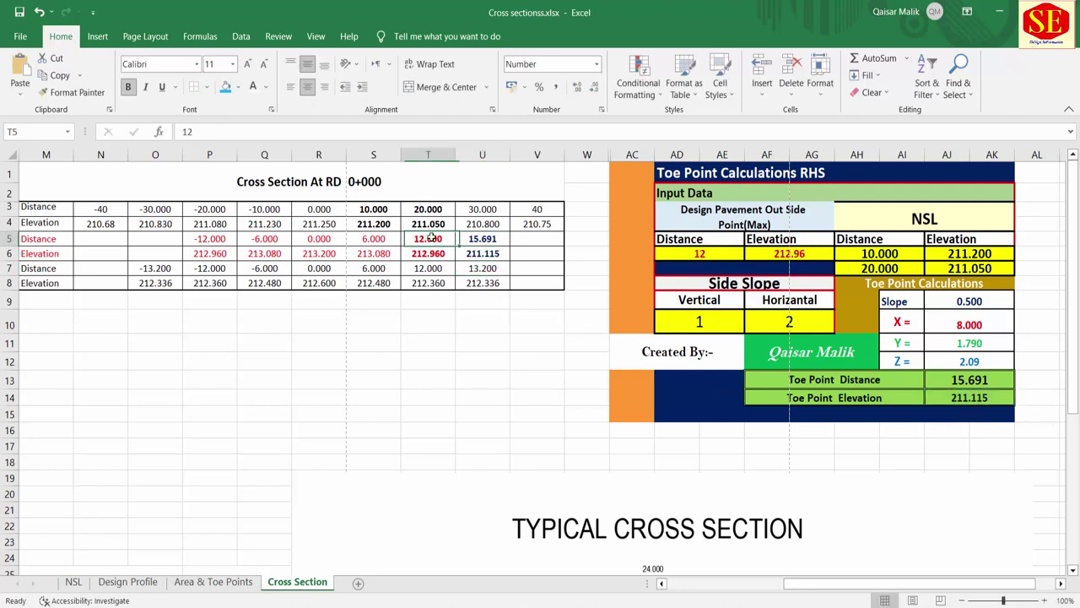
{"action": "left_click", "coordinate": [464, 242]}
{"action": "left_click", "coordinate": [452, 252]}
{"action": "left_click_drag", "start_coordinate": [480, 253], "coordinate": [479, 239]}
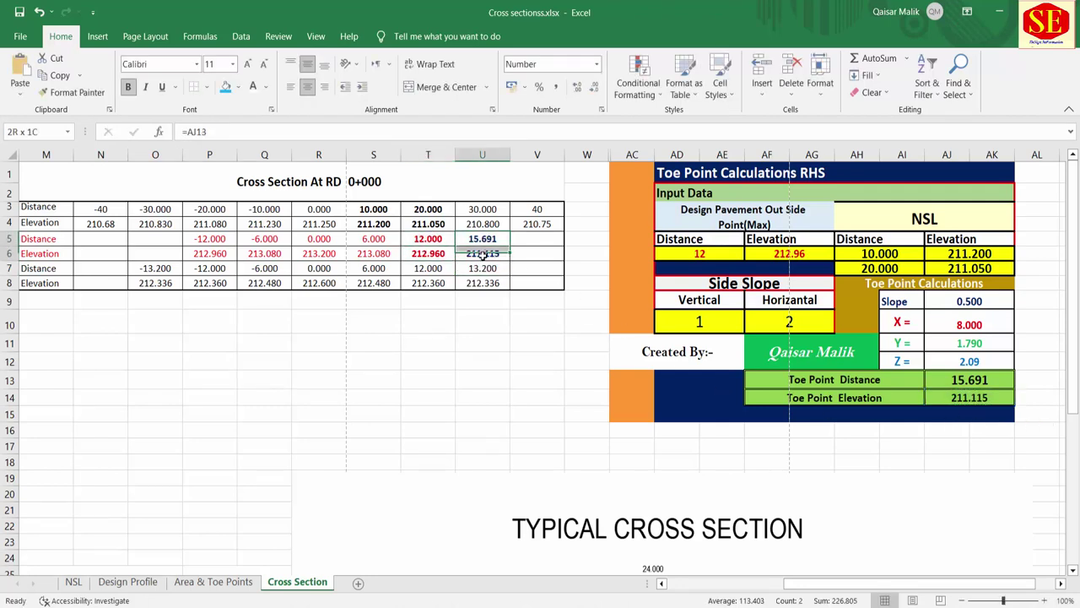
{"action": "left_click", "coordinate": [706, 509]}
{"action": "mouse_move", "coordinate": [706, 509]}
{"action": "left_mouse_down"}
{"action": "mouse_move", "coordinate": [605, 259]}
{"action": "mouse_move", "coordinate": [642, 436]}
{"action": "mouse_move", "coordinate": [755, 459]}
{"action": "left_mouse_up"}
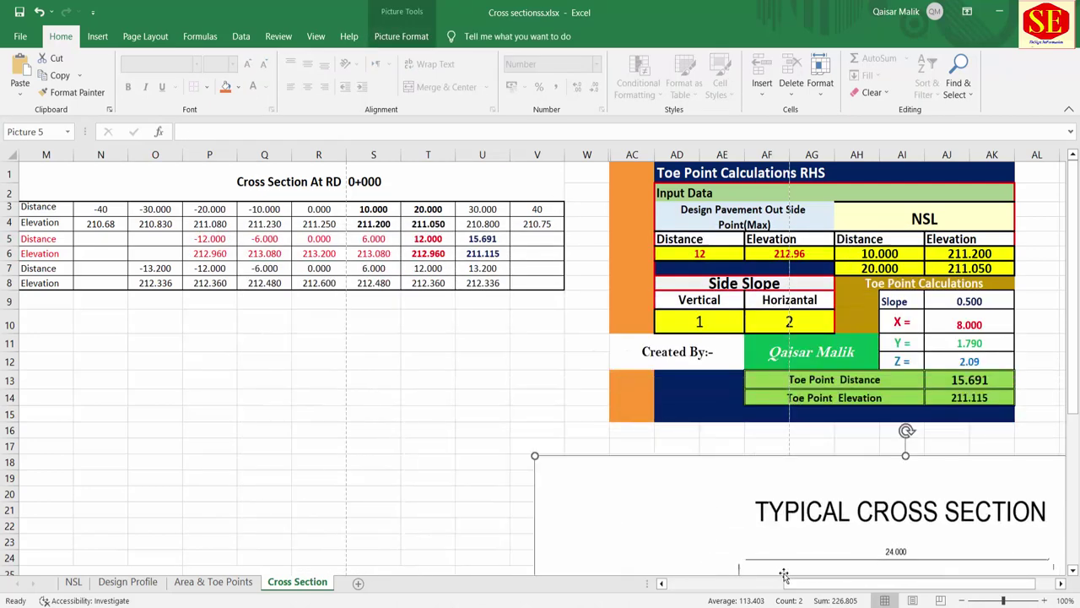
{"action": "left_click_drag", "start_coordinate": [790, 582], "coordinate": [667, 600]}
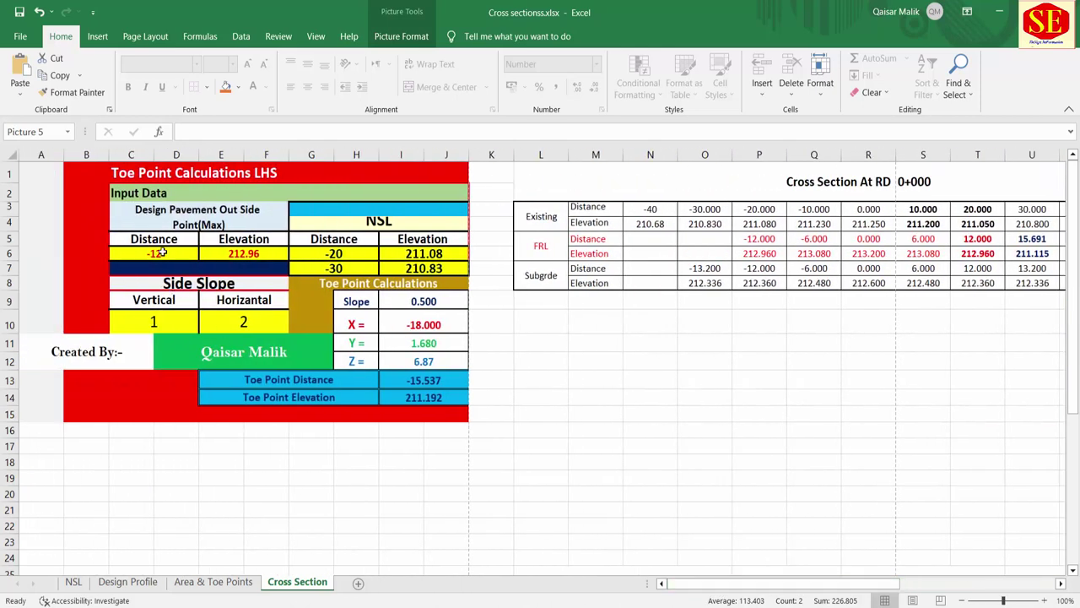
Clear the LHS pavement point, NSL and side slope input values.
{"action": "left_click_drag", "start_coordinate": [162, 252], "coordinate": [254, 253]}
{"action": "key", "text": "Delete"}
{"action": "left_click", "coordinate": [348, 255]}
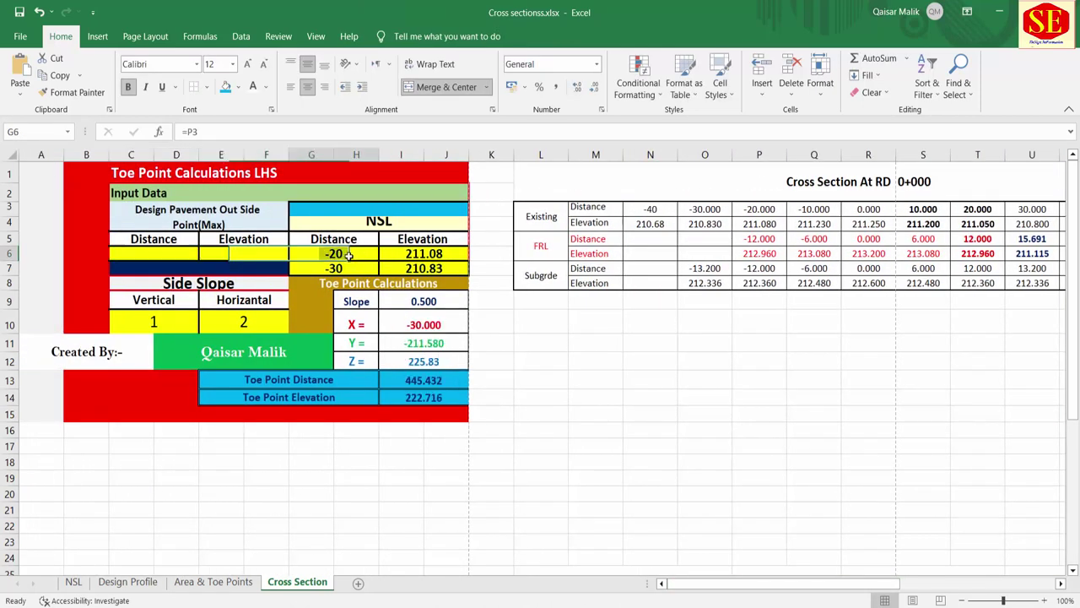
{"action": "left_click_drag", "start_coordinate": [347, 254], "coordinate": [443, 268]}
{"action": "key", "text": "Delete"}
{"action": "left_click_drag", "start_coordinate": [152, 322], "coordinate": [249, 323]}
{"action": "key", "text": "Delete"}
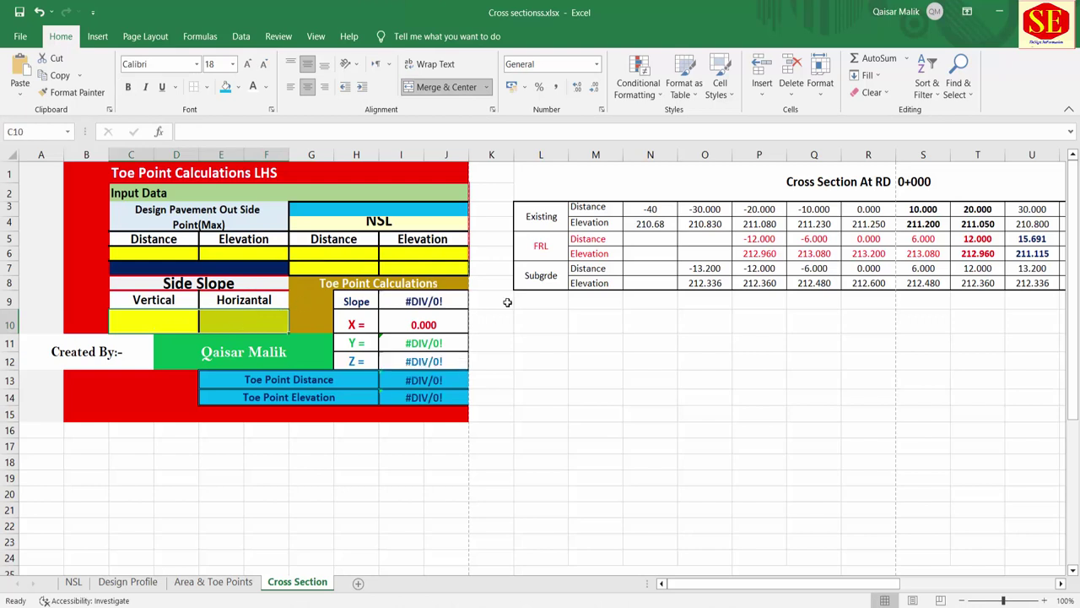
Link the LHS pavement point C6 and E6 to P5 (-12.000) and P6 (212.960).
{"action": "left_click", "coordinate": [159, 257]}
{"action": "type", "text": "="}
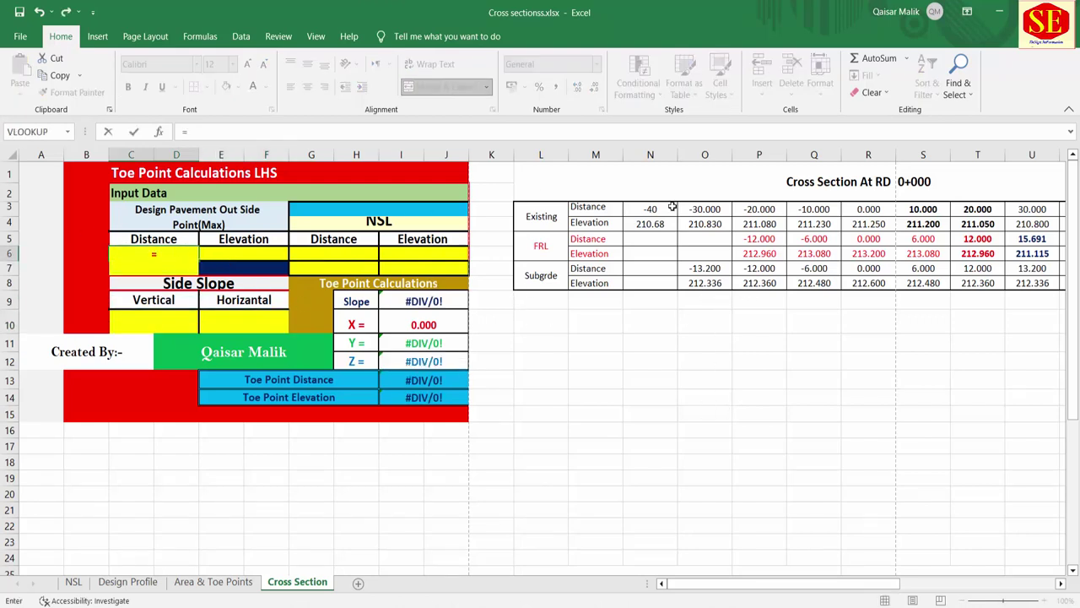
{"action": "left_click", "coordinate": [762, 240]}
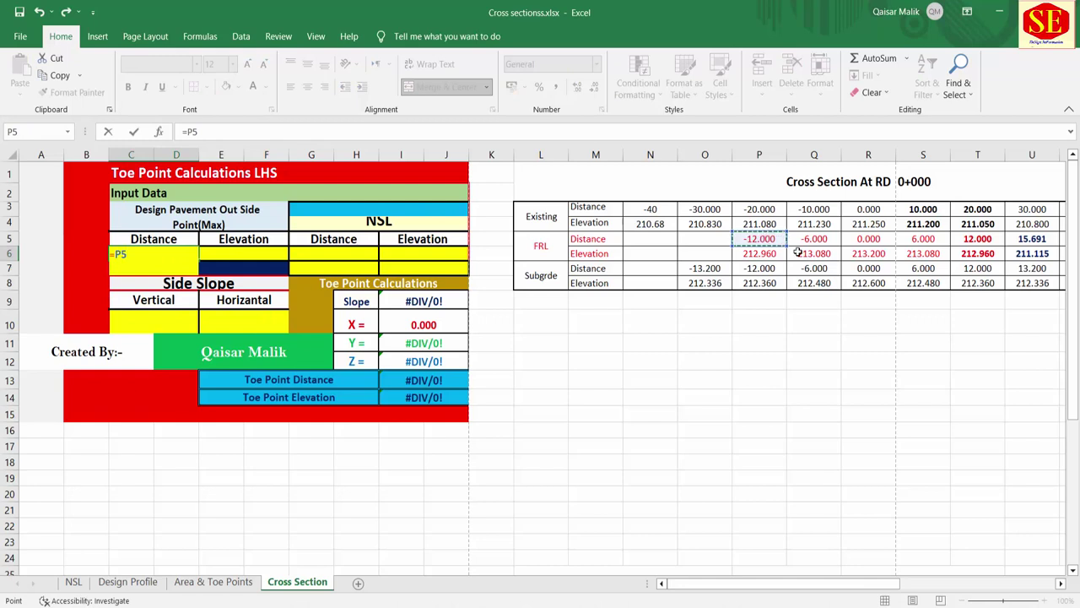
{"action": "key", "text": "Return"}
{"action": "left_click", "coordinate": [243, 254]}
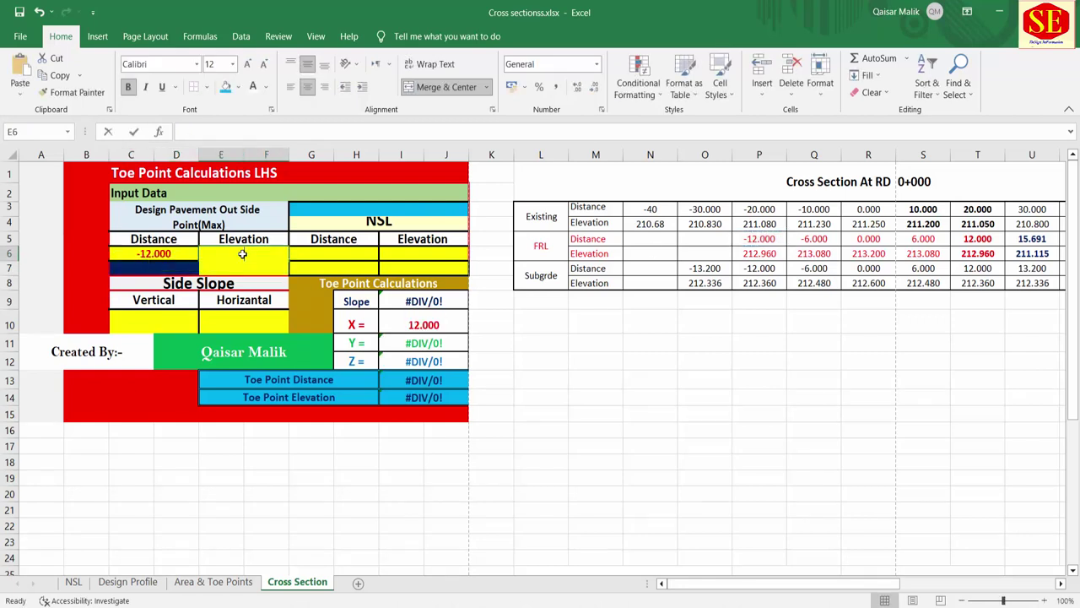
{"action": "type", "text": "="}
{"action": "left_click", "coordinate": [770, 253]}
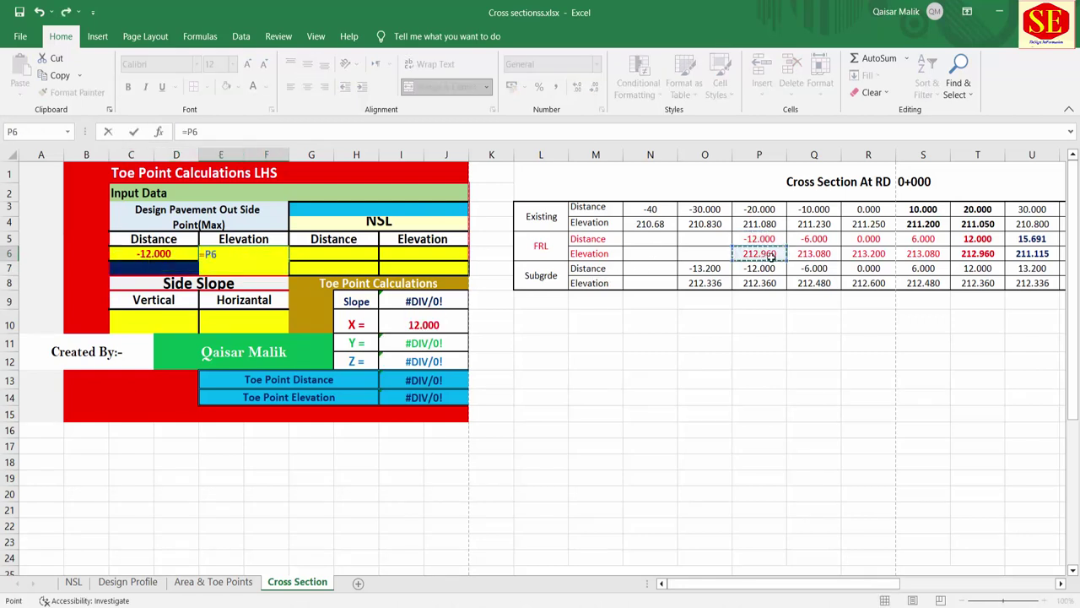
{"action": "key", "text": "Return"}
Link the first NSL point G6 and I6 to Q3 (-10.000) and Q4 (211.230).
{"action": "left_click", "coordinate": [365, 252]}
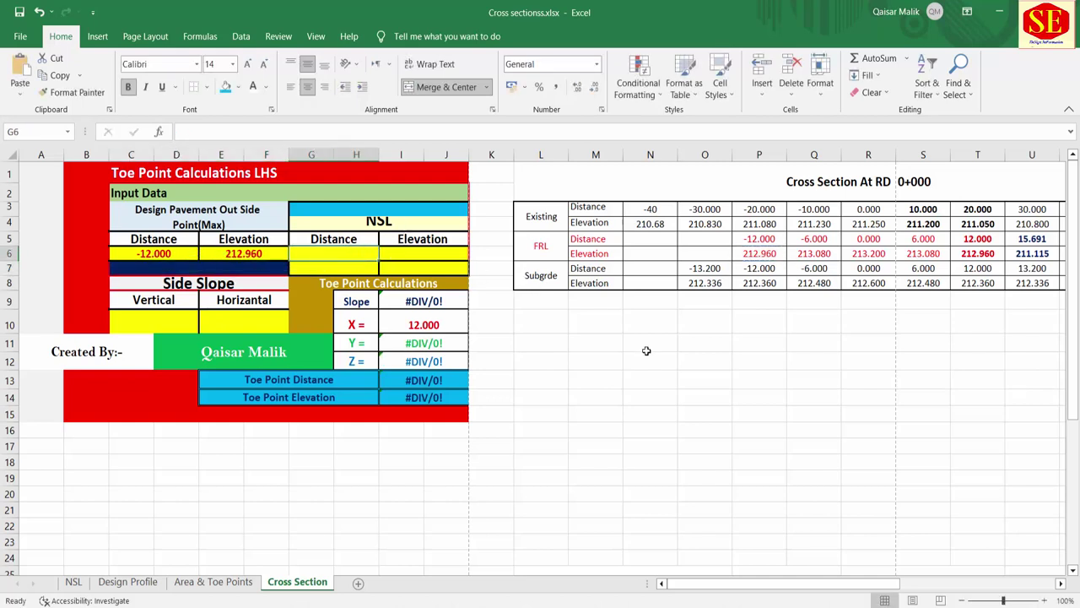
{"action": "type", "text": "="}
{"action": "left_click", "coordinate": [815, 209]}
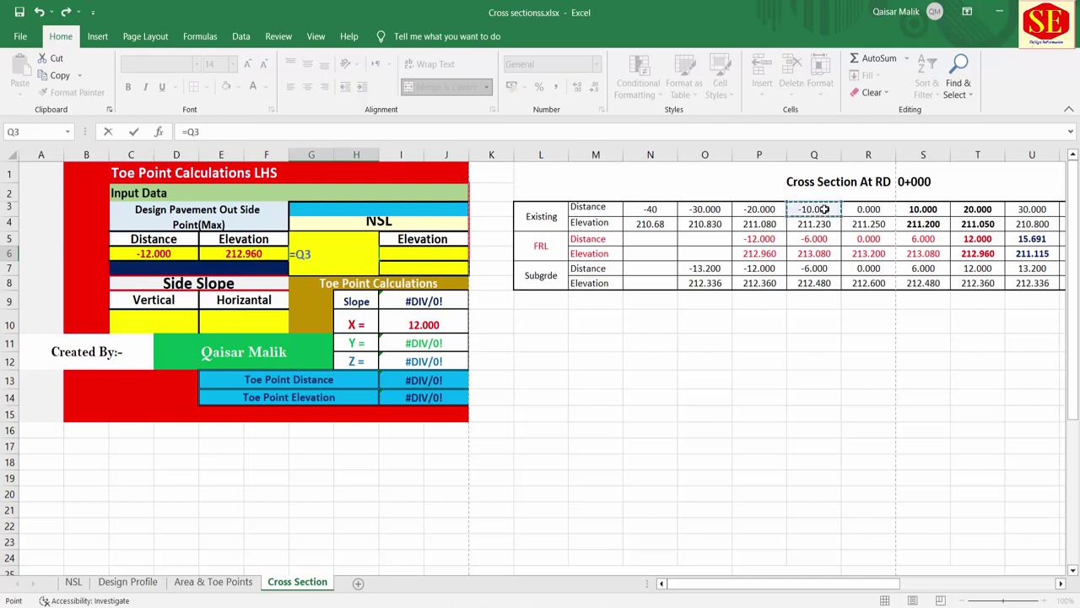
{"action": "key", "text": "Return"}
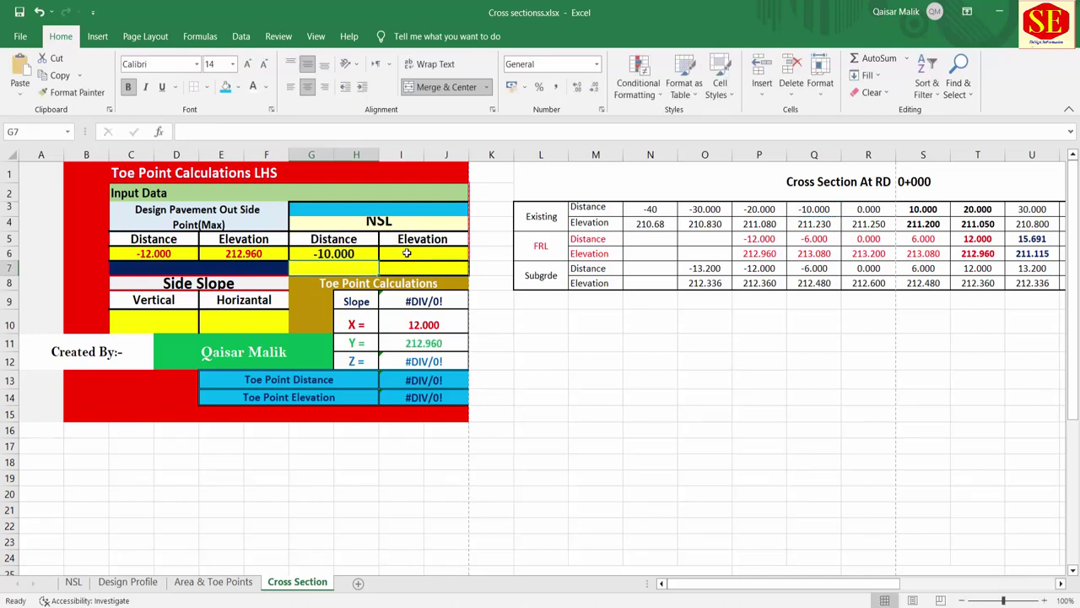
{"action": "left_click", "coordinate": [407, 253]}
{"action": "type", "text": "="}
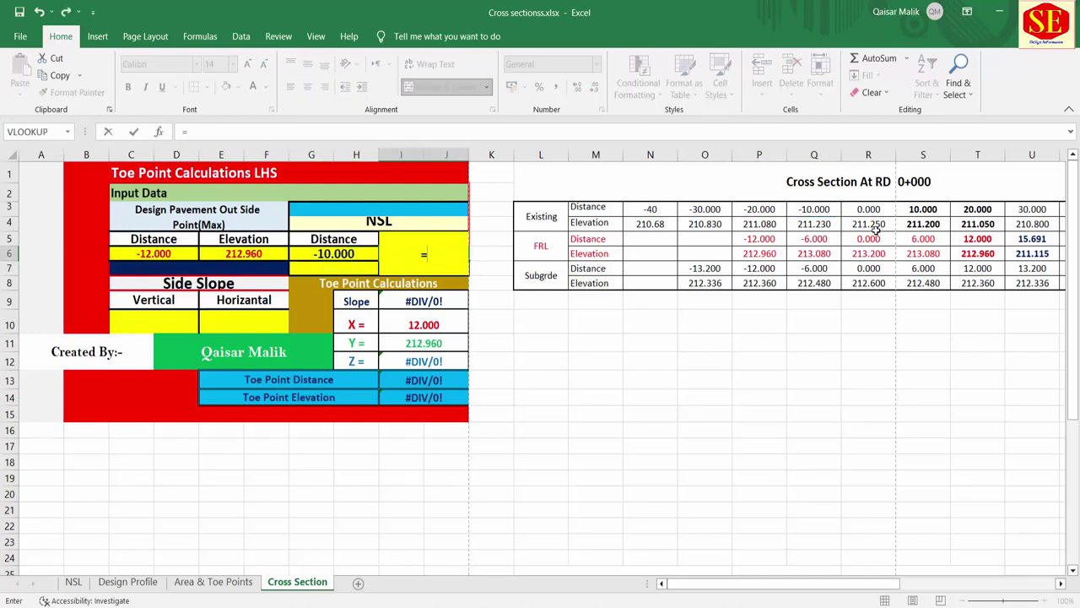
{"action": "left_click", "coordinate": [825, 224]}
{"action": "key", "text": "Return"}
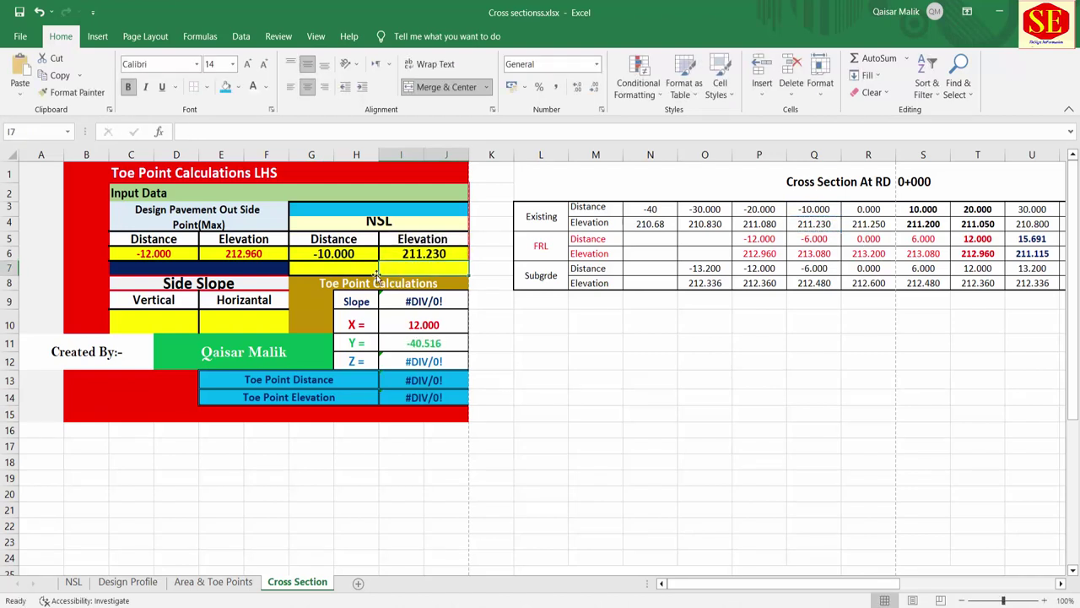
Link the second NSL point G7 and I7 to -20.000 and 211.080 existing ground.
{"action": "left_click", "coordinate": [335, 269]}
{"action": "type", "text": "="}
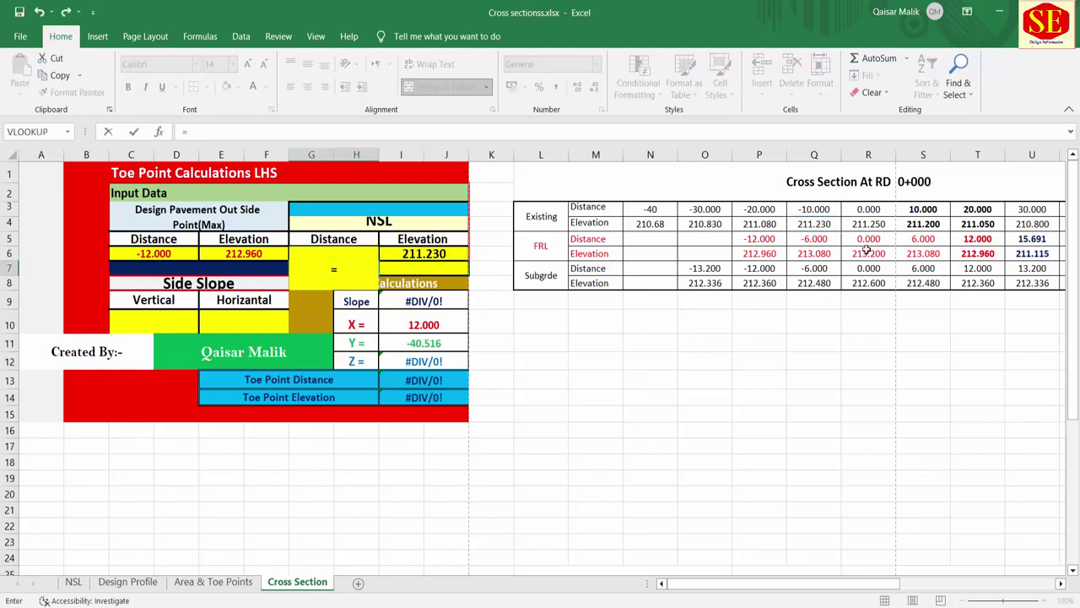
{"action": "left_click", "coordinate": [757, 208]}
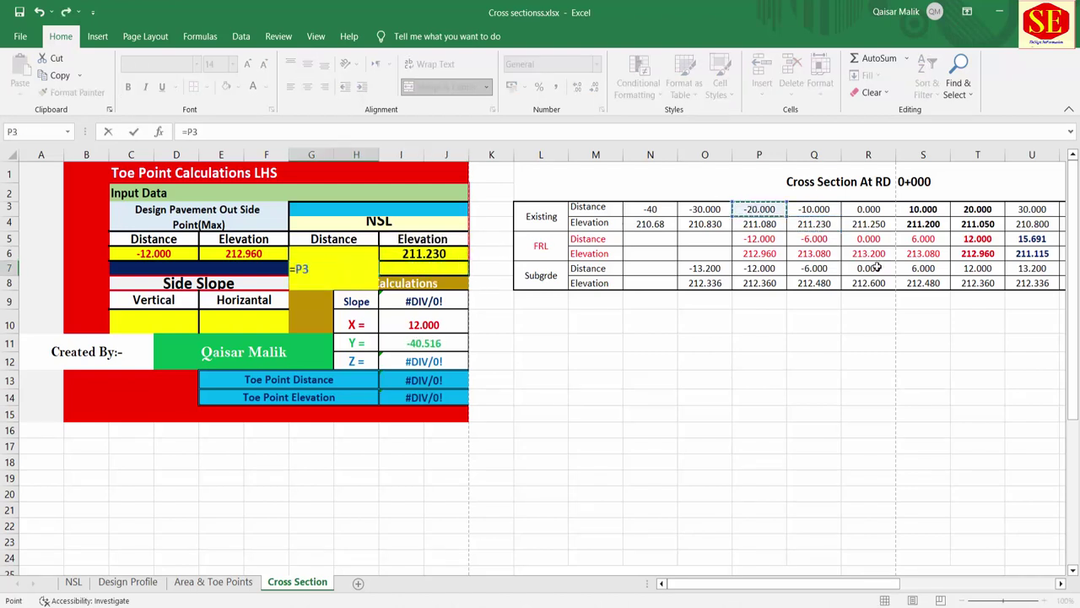
{"action": "key", "text": "Return"}
{"action": "left_click", "coordinate": [452, 268]}
{"action": "type", "text": "="}
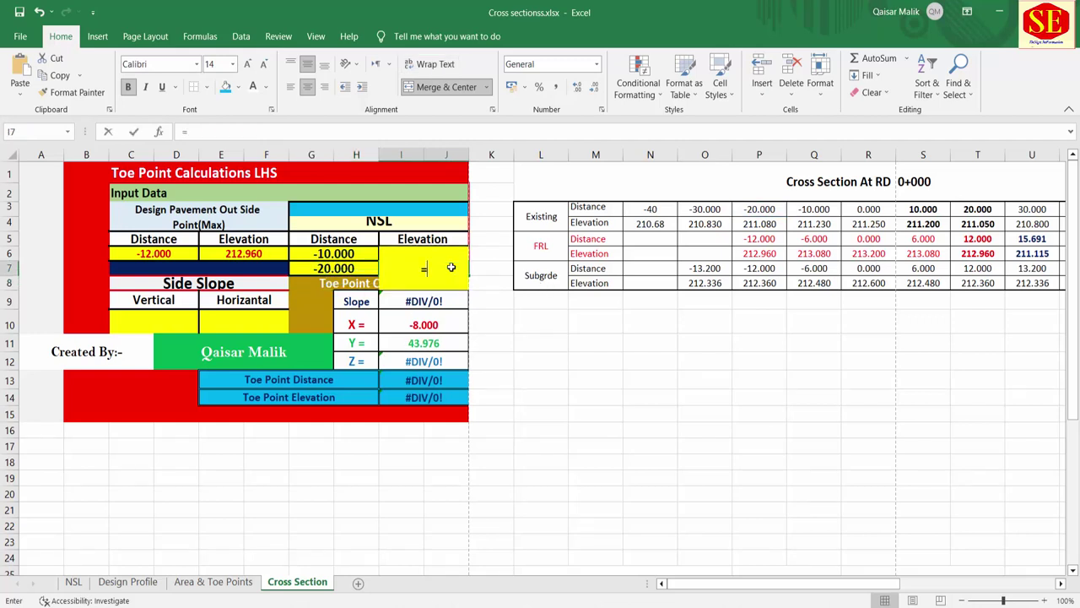
{"action": "left_click", "coordinate": [764, 222]}
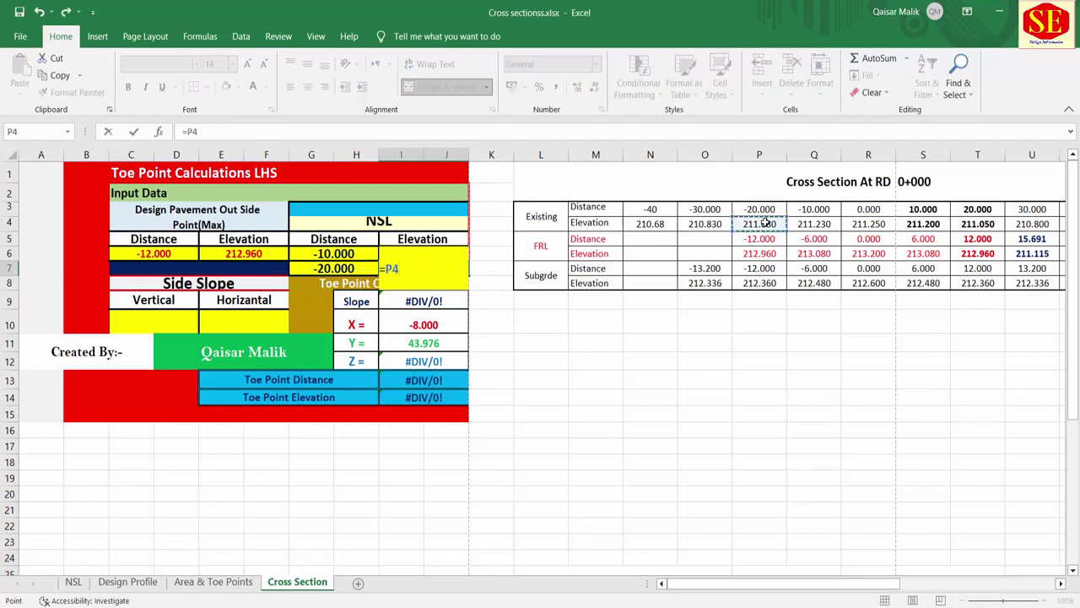
{"action": "key", "text": "Return"}
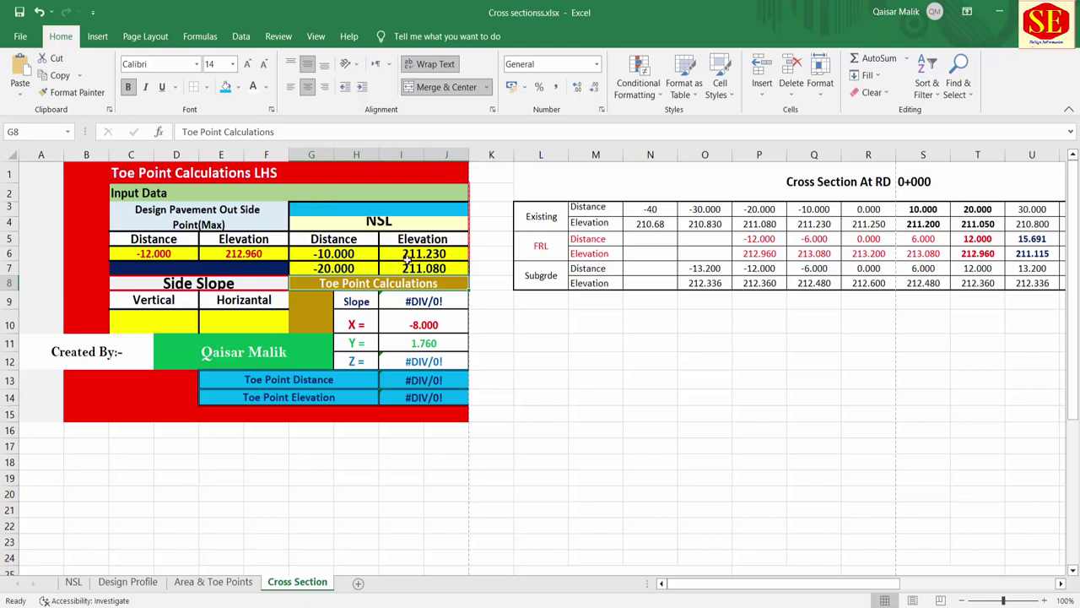
Set the LHS side slope to 1:2, giving toe point -15.629 at 211.146.
{"action": "left_click", "coordinate": [160, 315]}
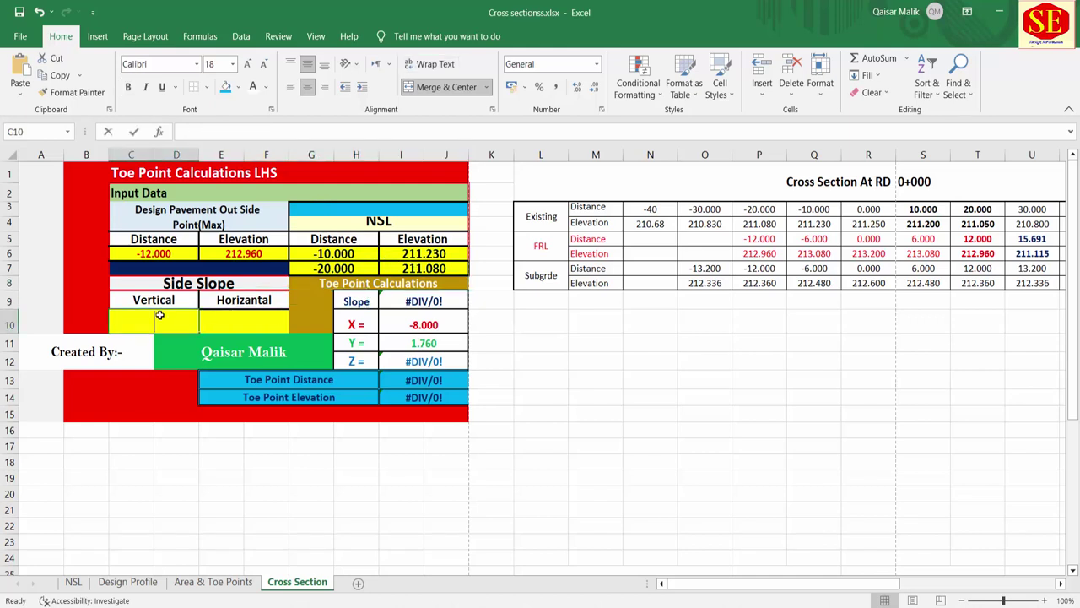
{"action": "type", "text": "1"}
{"action": "left_click", "coordinate": [231, 331]}
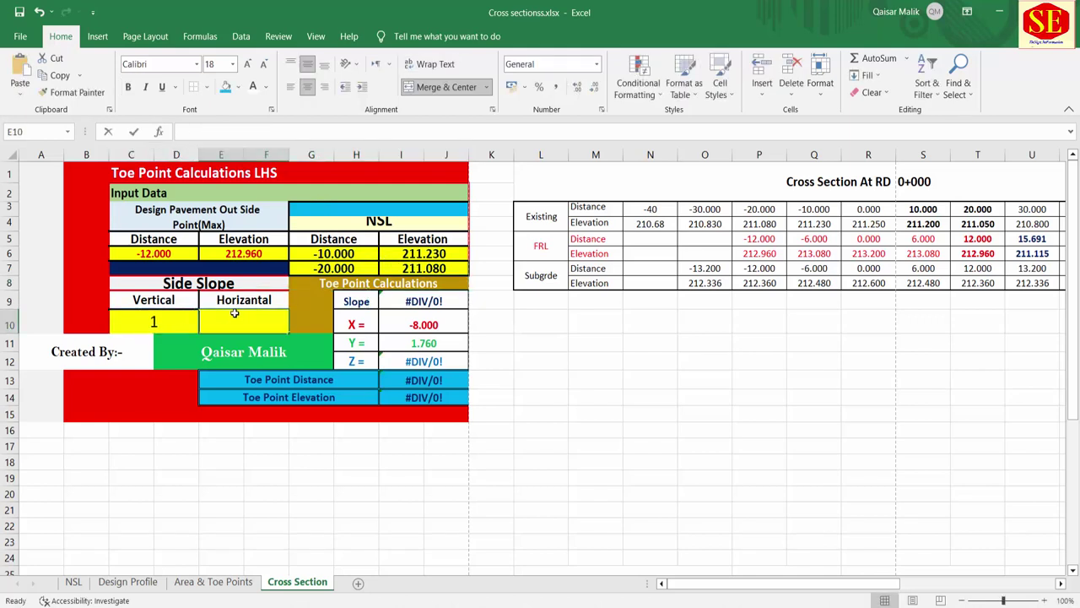
{"action": "type", "text": "2"}
{"action": "key", "text": "Return"}
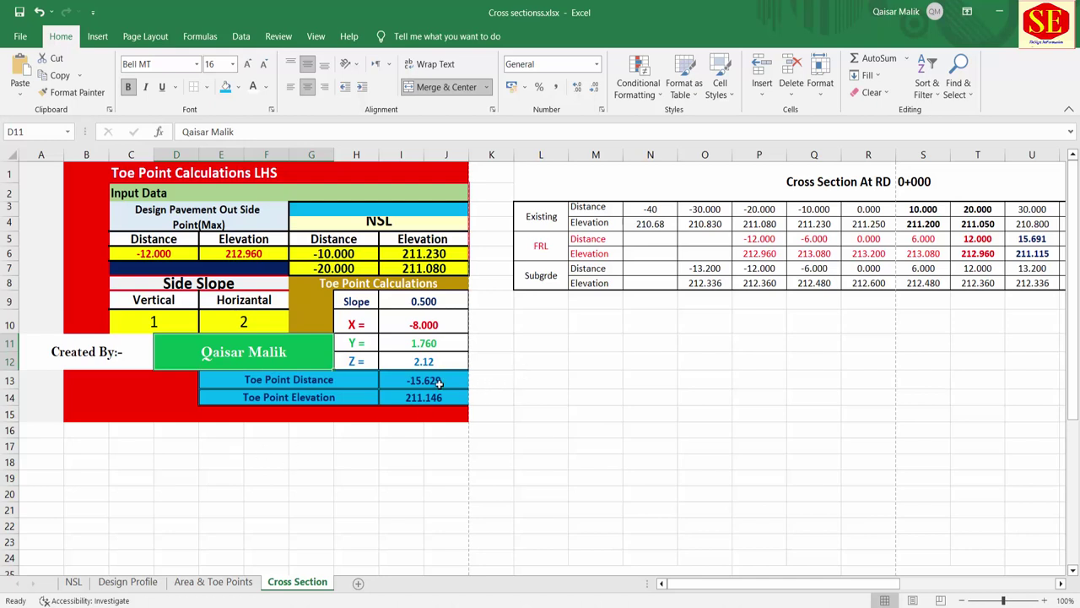
{"action": "left_click_drag", "start_coordinate": [439, 383], "coordinate": [418, 396]}
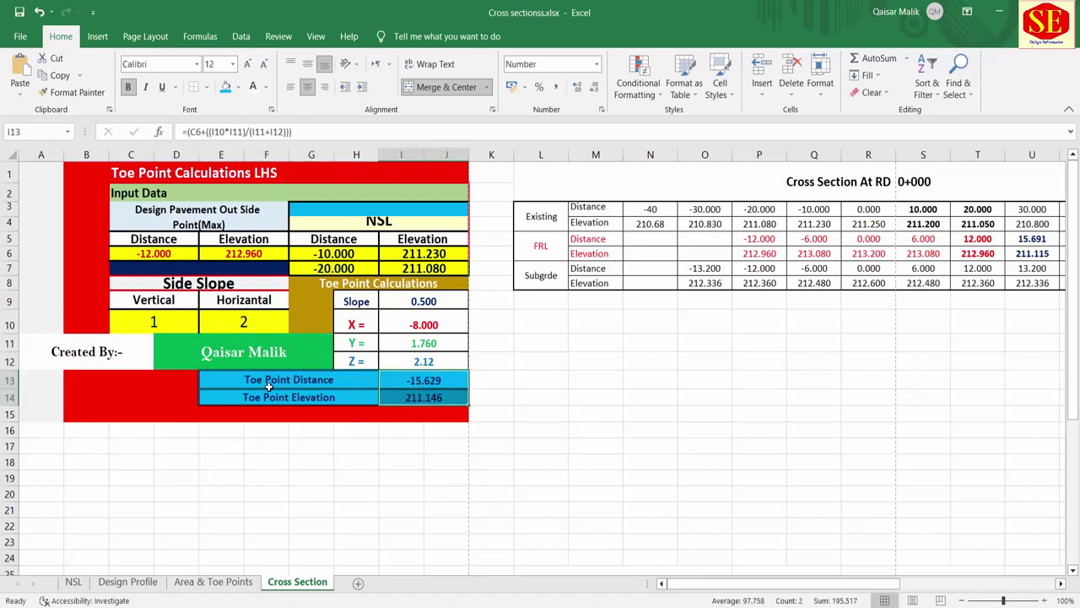
Set O5 to =I13 and O6 to =I14, linking the LHS toe point.
{"action": "left_click", "coordinate": [707, 245]}
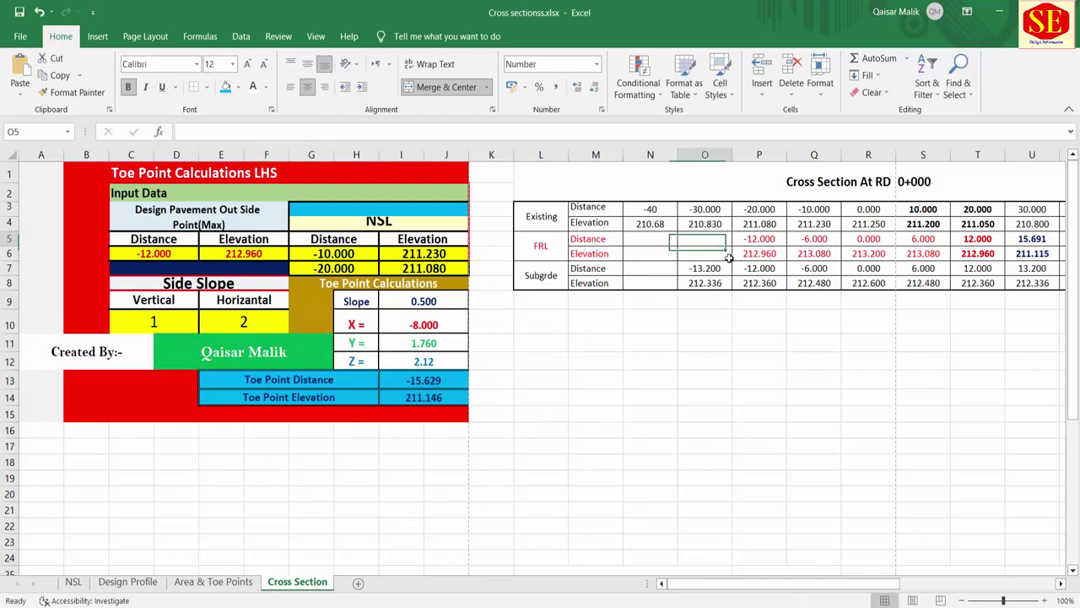
{"action": "type", "text": "="}
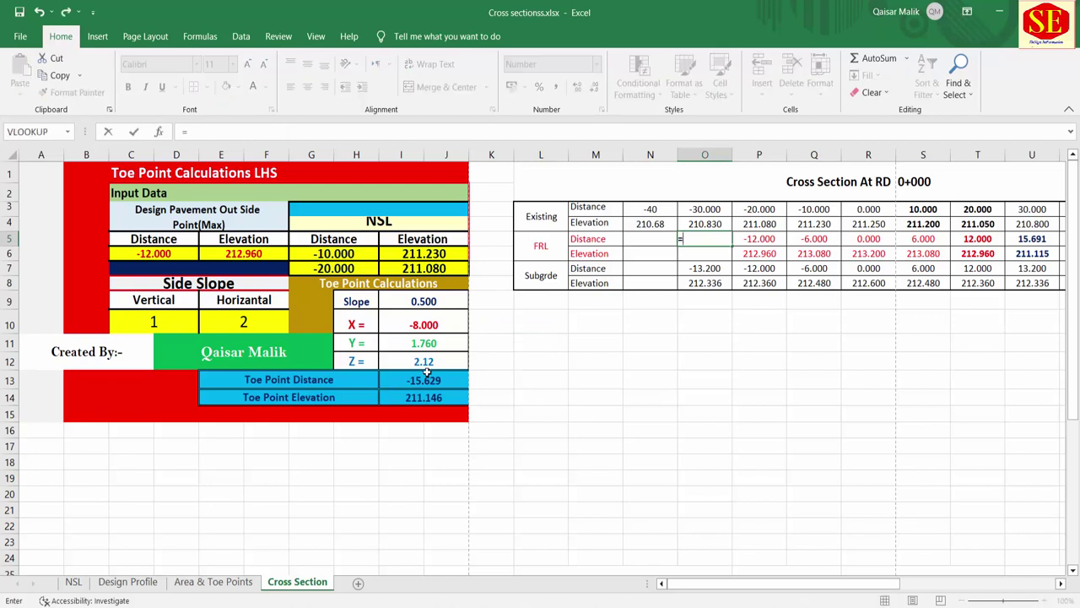
{"action": "left_click", "coordinate": [427, 375]}
{"action": "key", "text": "Return"}
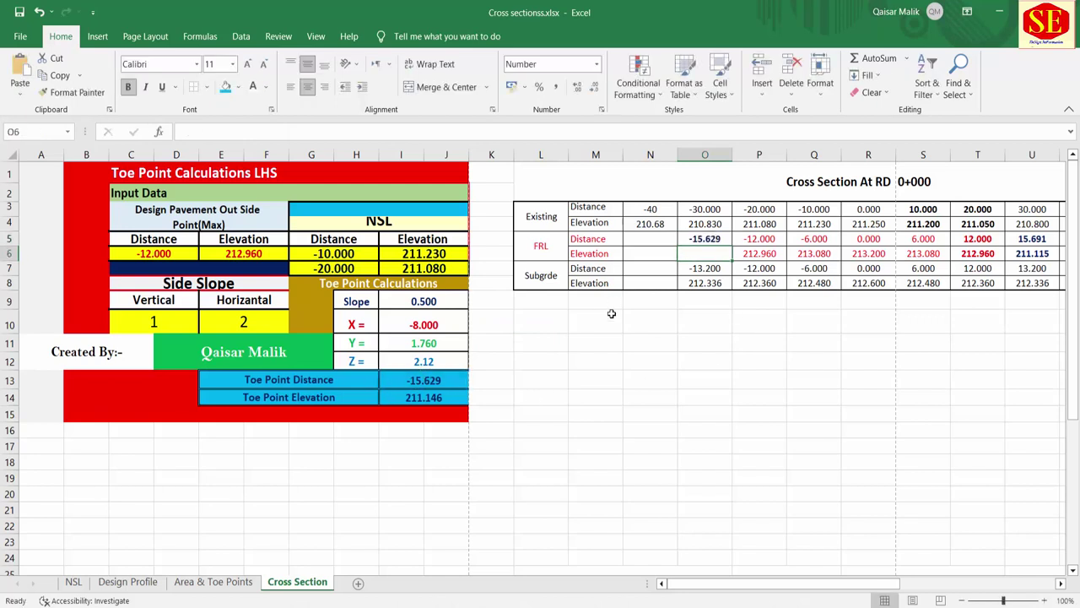
{"action": "type", "text": "="}
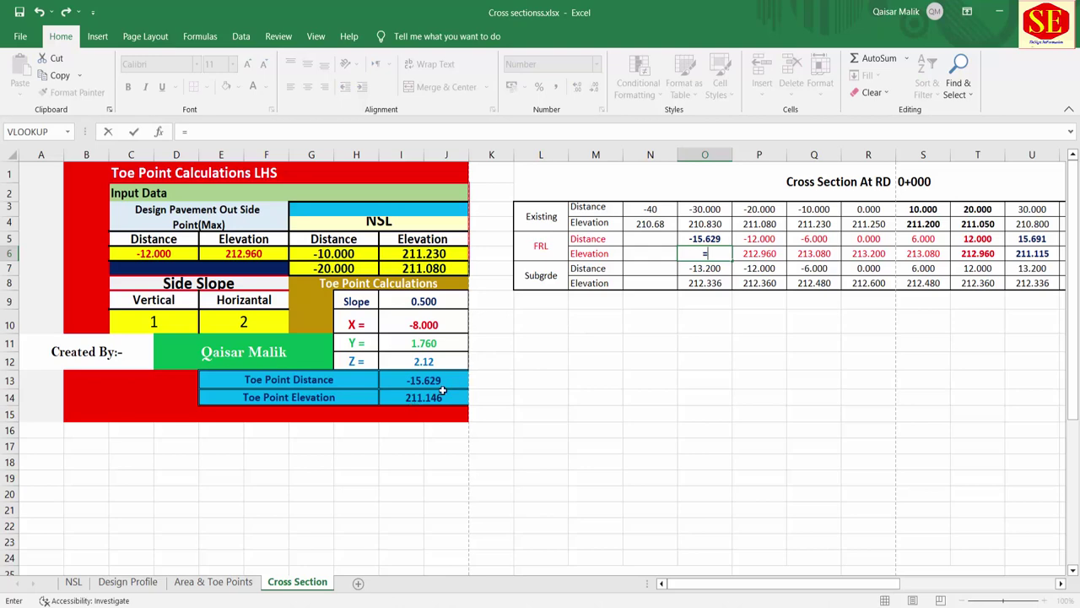
{"action": "left_click", "coordinate": [443, 391]}
{"action": "key", "text": "Return"}
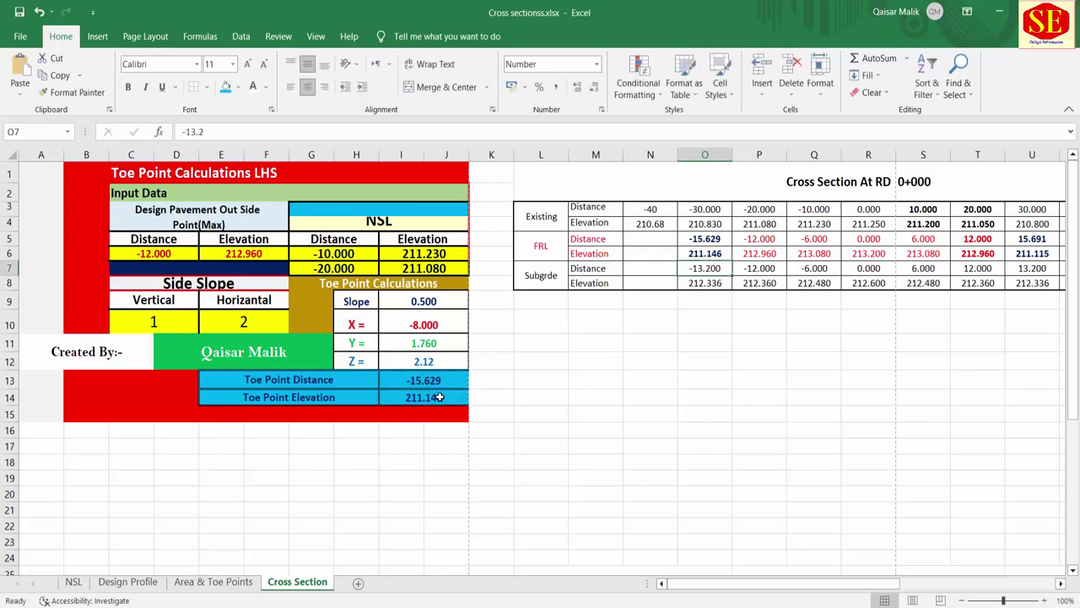
Bold the -20 and -10 existing ground values in P3:Q4 and review the FRL and subgrade distances.
{"action": "left_click_drag", "start_coordinate": [772, 583], "coordinate": [817, 584]}
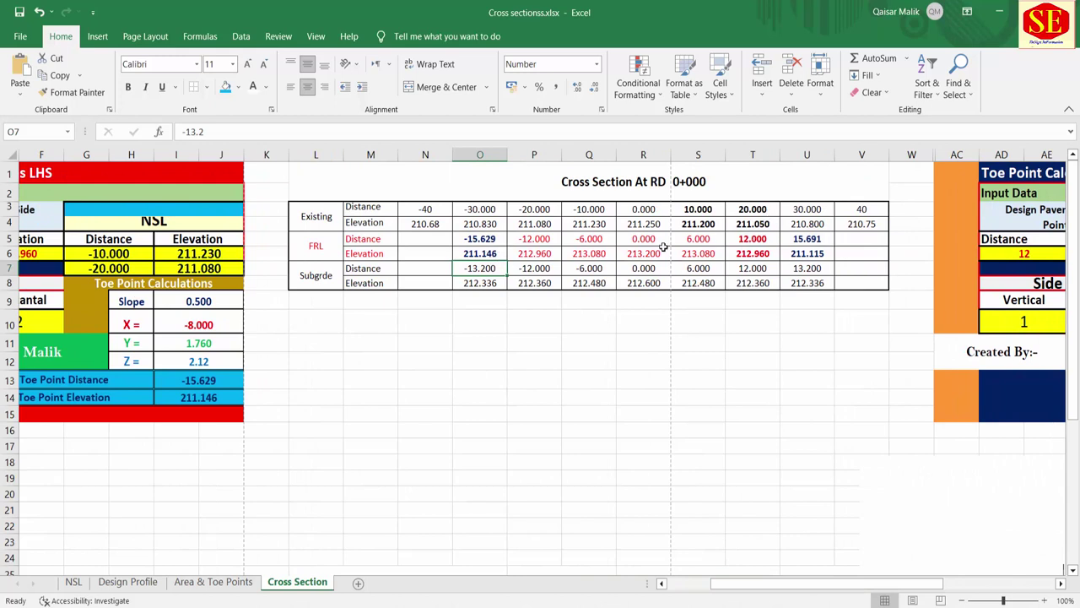
{"action": "left_click_drag", "start_coordinate": [534, 208], "coordinate": [589, 223]}
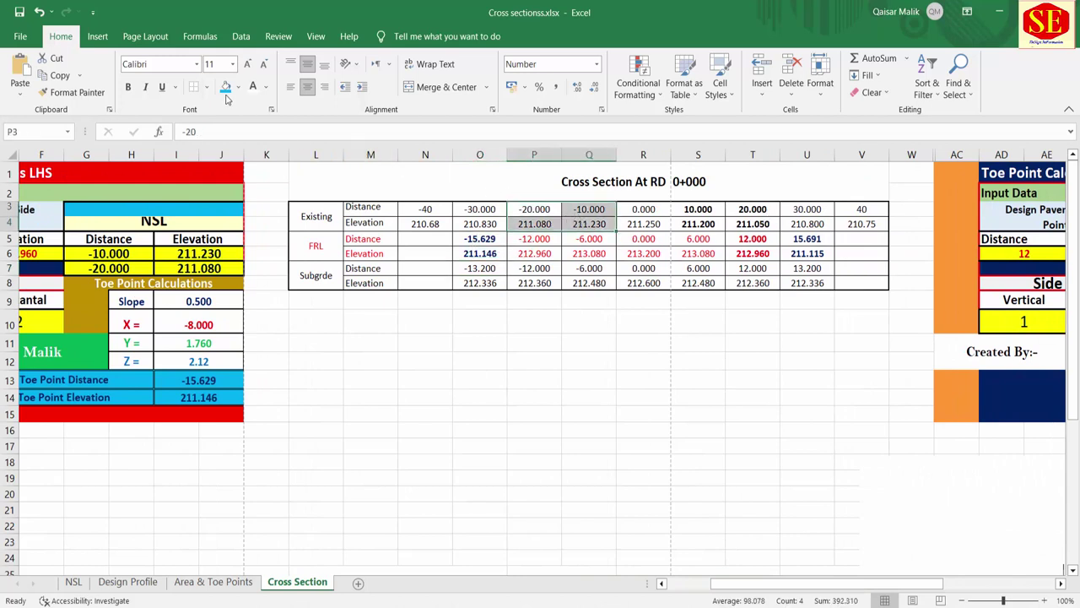
{"action": "left_click", "coordinate": [129, 87]}
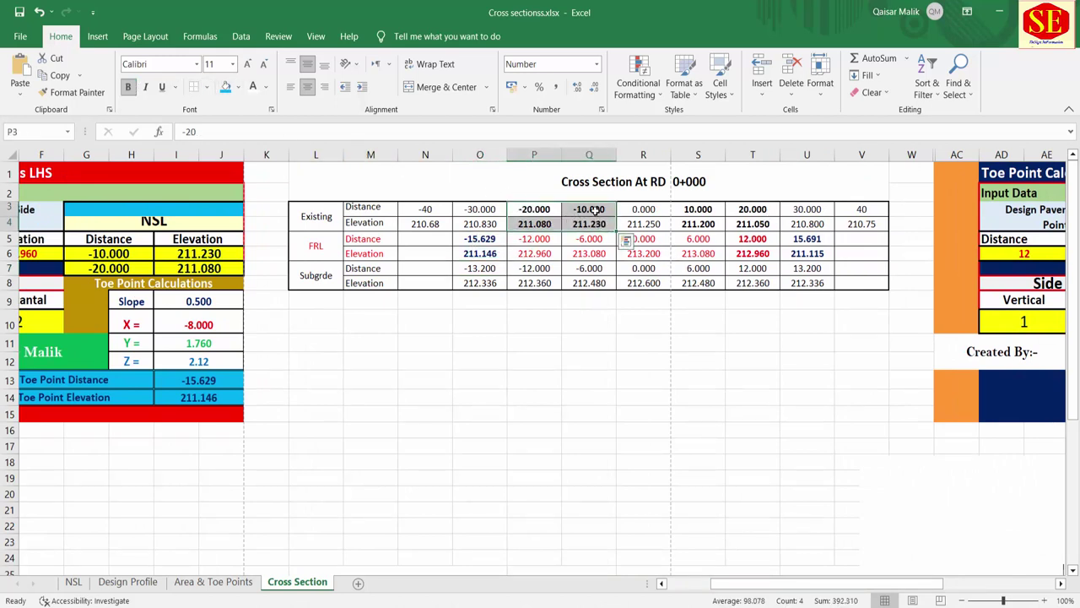
{"action": "left_click", "coordinate": [595, 210]}
{"action": "left_click", "coordinate": [534, 241]}
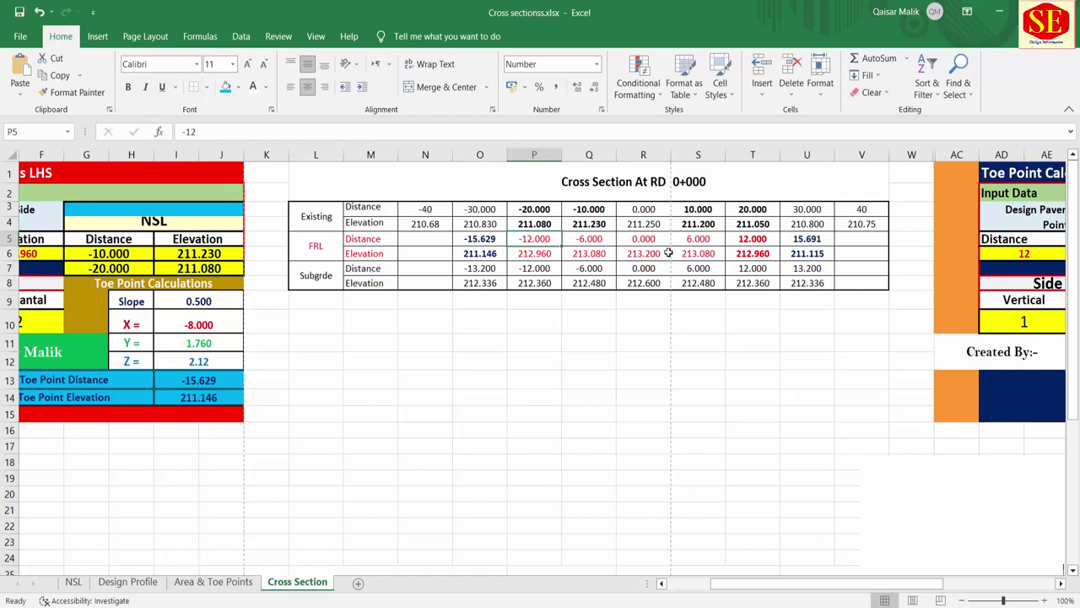
{"action": "left_click", "coordinate": [479, 270]}
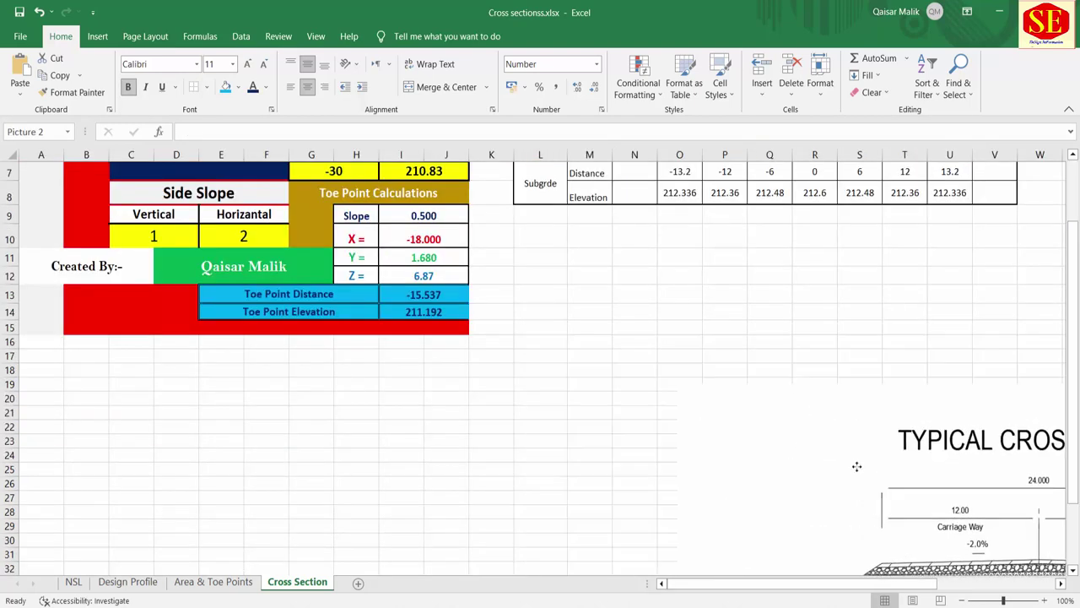
Move the typical cross-section picture off to the right of the table.
{"action": "left_click", "coordinate": [818, 436]}
{"action": "mouse_move", "coordinate": [840, 445]}
{"action": "left_mouse_down"}
{"action": "mouse_move", "coordinate": [1047, 440]}
{"action": "mouse_move", "coordinate": [1033, 413]}
{"action": "left_mouse_up"}
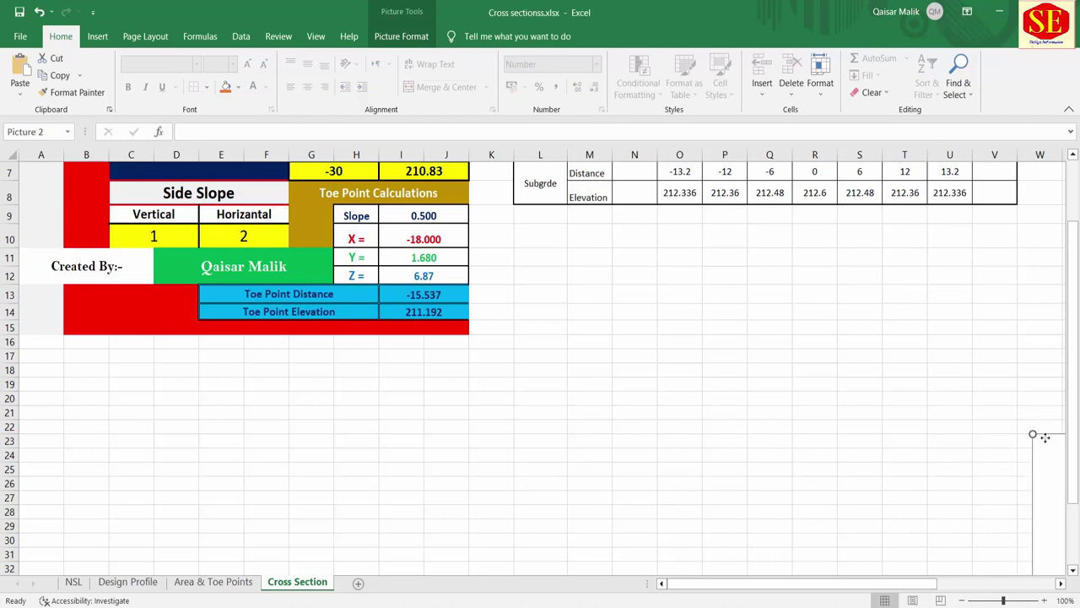
{"action": "scroll", "coordinate": [923, 345], "scroll_direction": "right", "scroll_amount": 1}
{"action": "scroll", "coordinate": [873, 323], "scroll_direction": "up", "scroll_amount": 2}
Set the width of columns L through V to 14.
{"action": "left_click", "coordinate": [946, 154]}
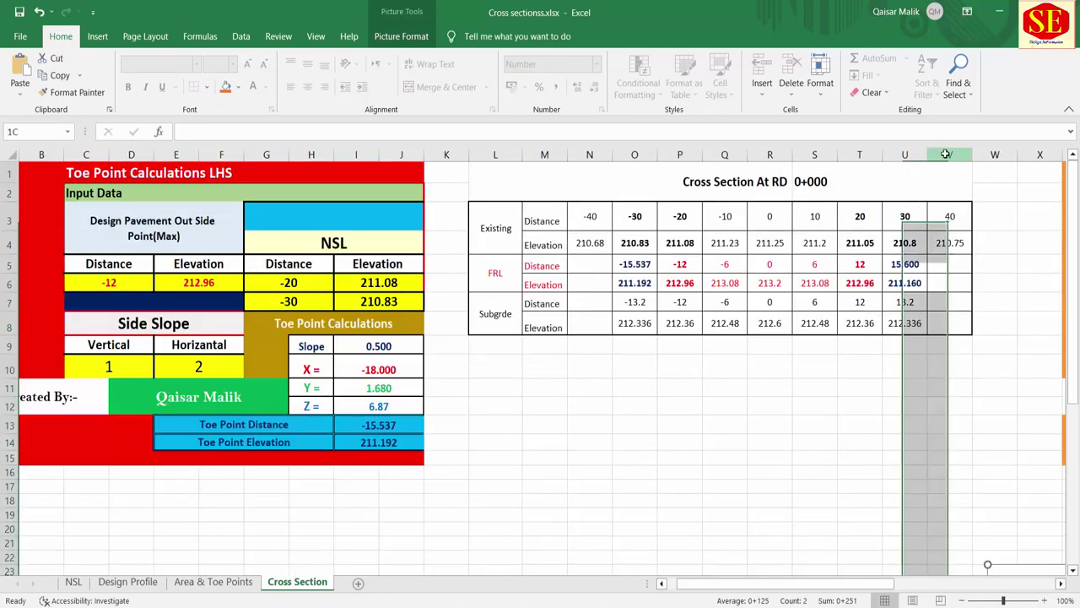
{"action": "left_click_drag", "start_coordinate": [946, 155], "coordinate": [507, 154]}
{"action": "right_click", "coordinate": [512, 155]}
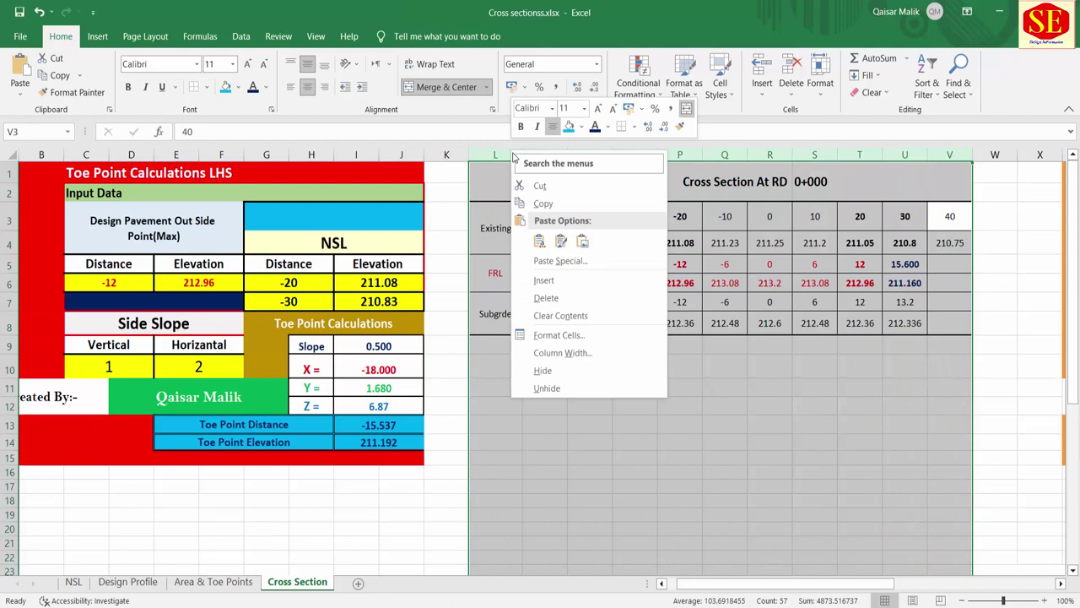
{"action": "left_click", "coordinate": [562, 353]}
{"action": "type", "text": "14"}
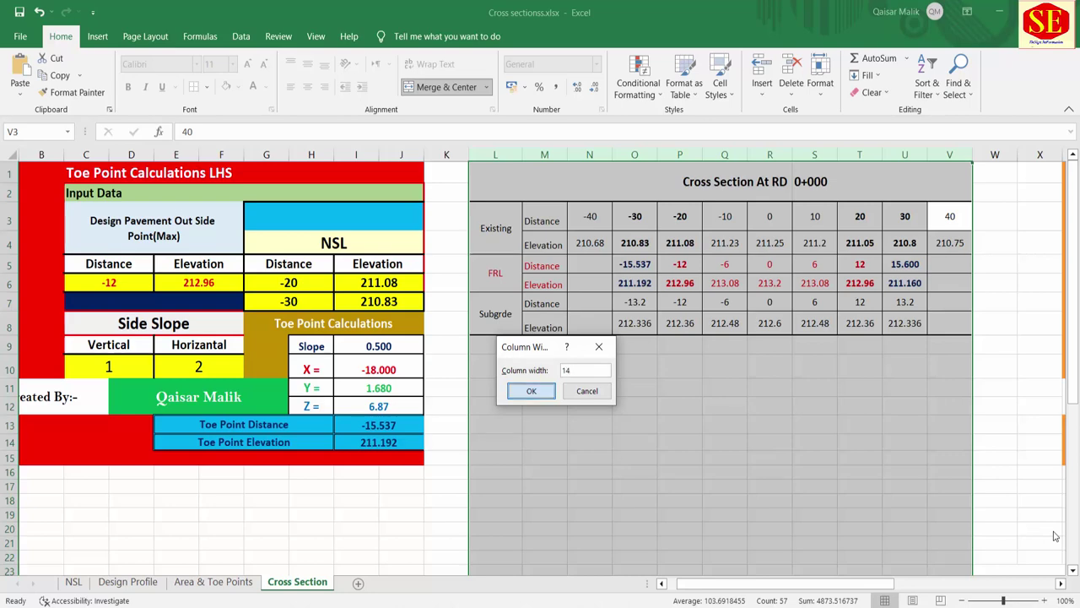
{"action": "key", "text": "Return"}
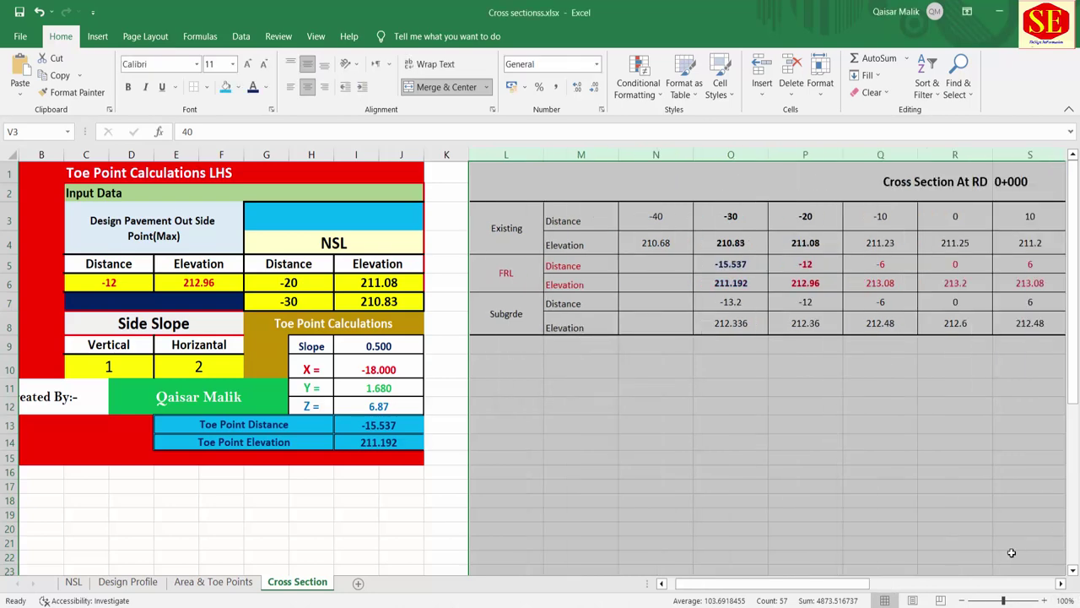
{"action": "mouse_move", "coordinate": [762, 583]}
{"action": "left_mouse_down"}
{"action": "mouse_move", "coordinate": [797, 599]}
{"action": "mouse_move", "coordinate": [810, 583]}
{"action": "left_mouse_up"}
{"action": "left_click_drag", "start_coordinate": [684, 486], "coordinate": [684, 471]}
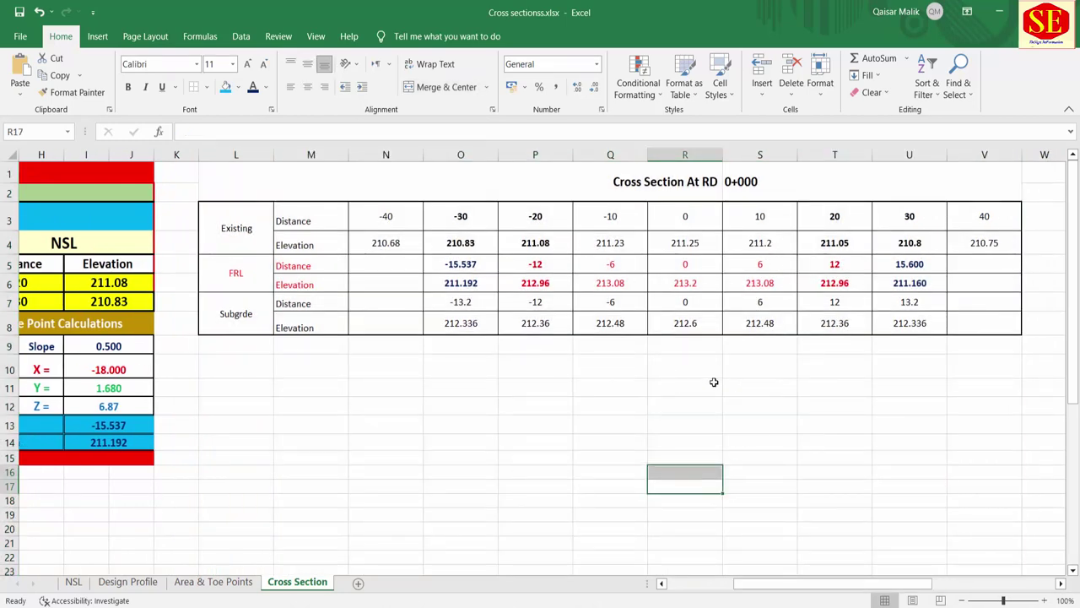
Select N3:V4, the Existing ground distances and elevations from -40 to 40.
{"action": "scroll", "coordinate": [601, 384], "scroll_direction": "down", "scroll_amount": 1}
{"action": "scroll", "coordinate": [598, 308], "scroll_direction": "up", "scroll_amount": 1}
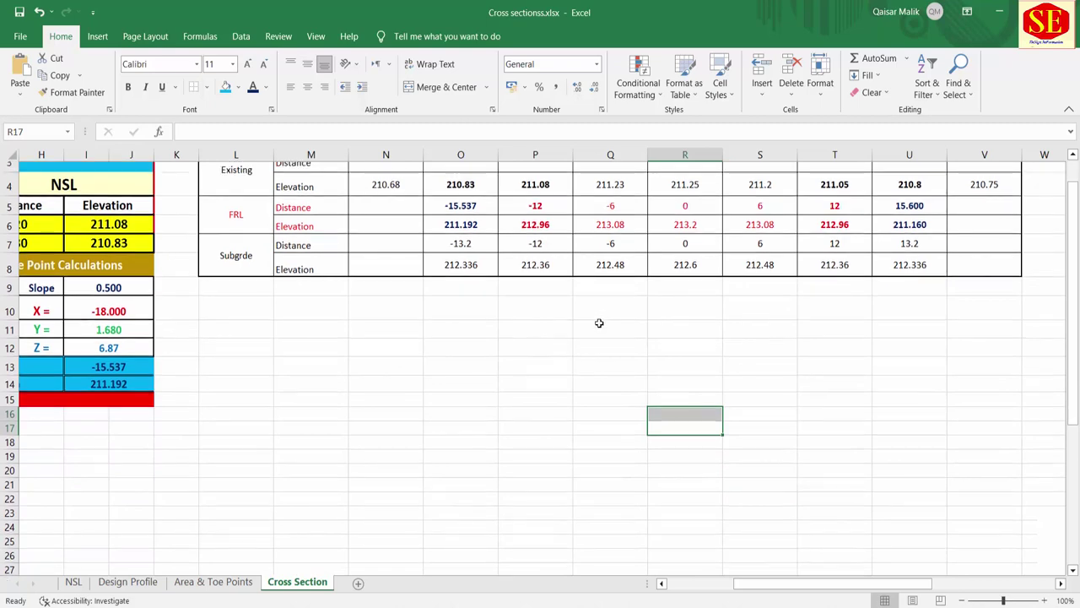
{"action": "left_click", "coordinate": [387, 216]}
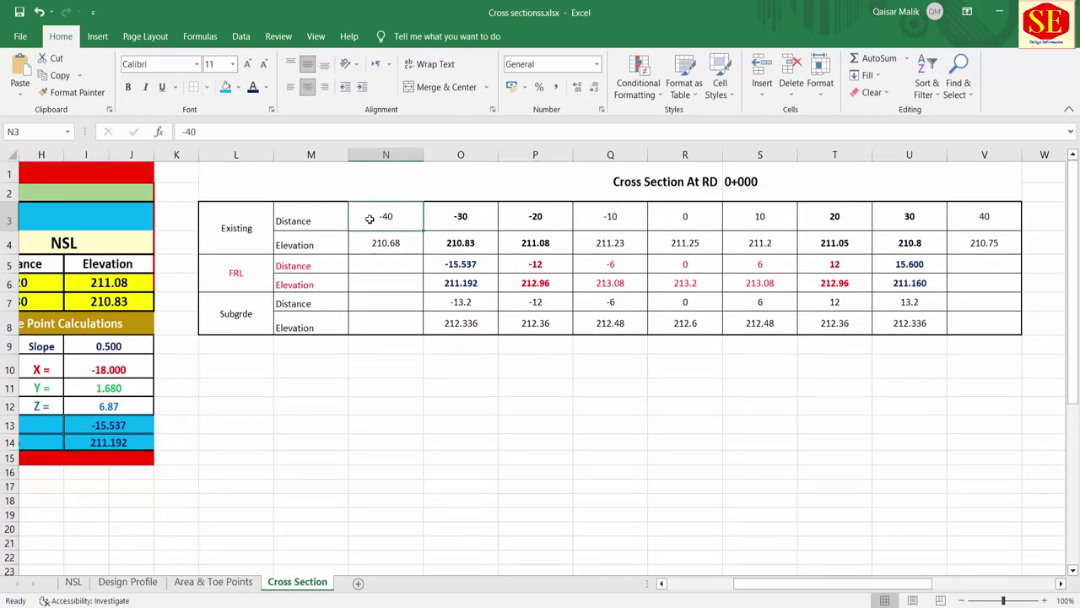
{"action": "left_click_drag", "start_coordinate": [241, 228], "coordinate": [983, 245]}
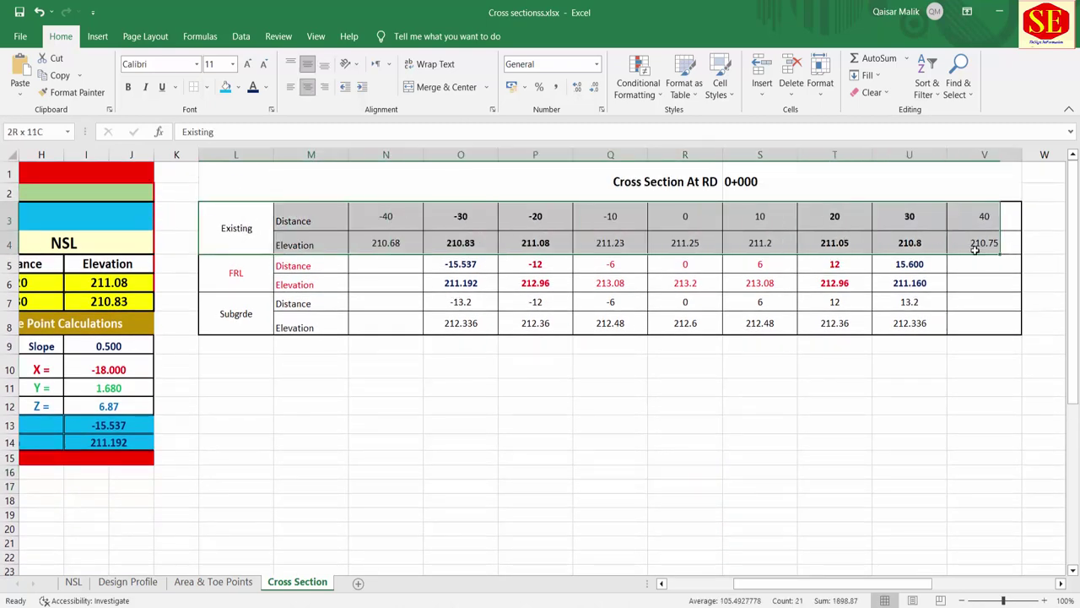
{"action": "left_click", "coordinate": [376, 217]}
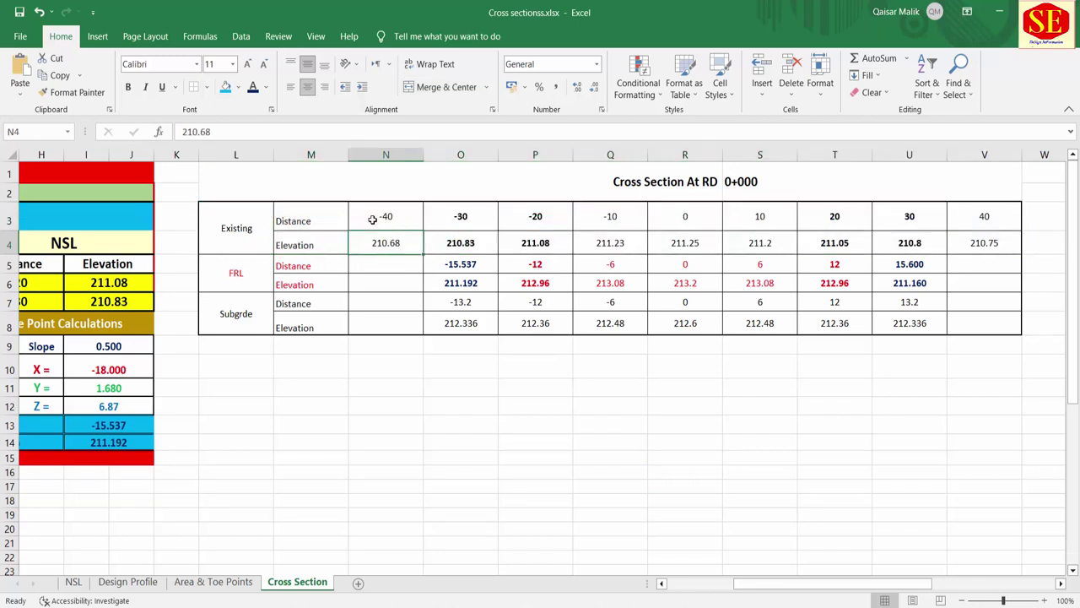
{"action": "left_click", "coordinate": [382, 214]}
{"action": "left_click_drag", "start_coordinate": [379, 211], "coordinate": [961, 247]}
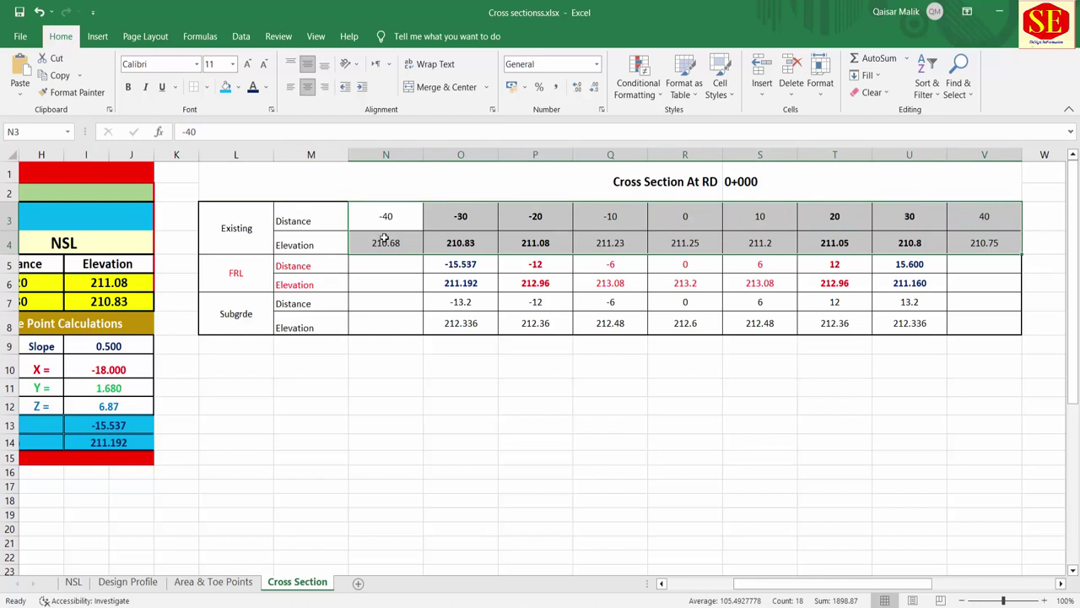
{"action": "left_click", "coordinate": [467, 397]}
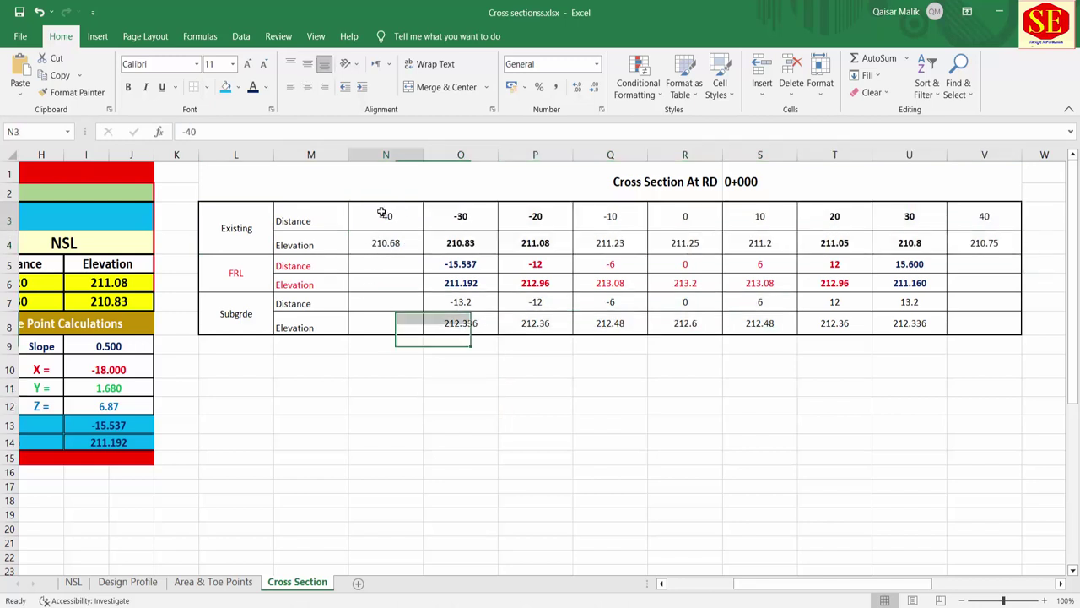
{"action": "mouse_move", "coordinate": [382, 213]}
{"action": "left_mouse_down"}
{"action": "mouse_move", "coordinate": [994, 253]}
{"action": "mouse_move", "coordinate": [988, 243]}
{"action": "left_mouse_up"}
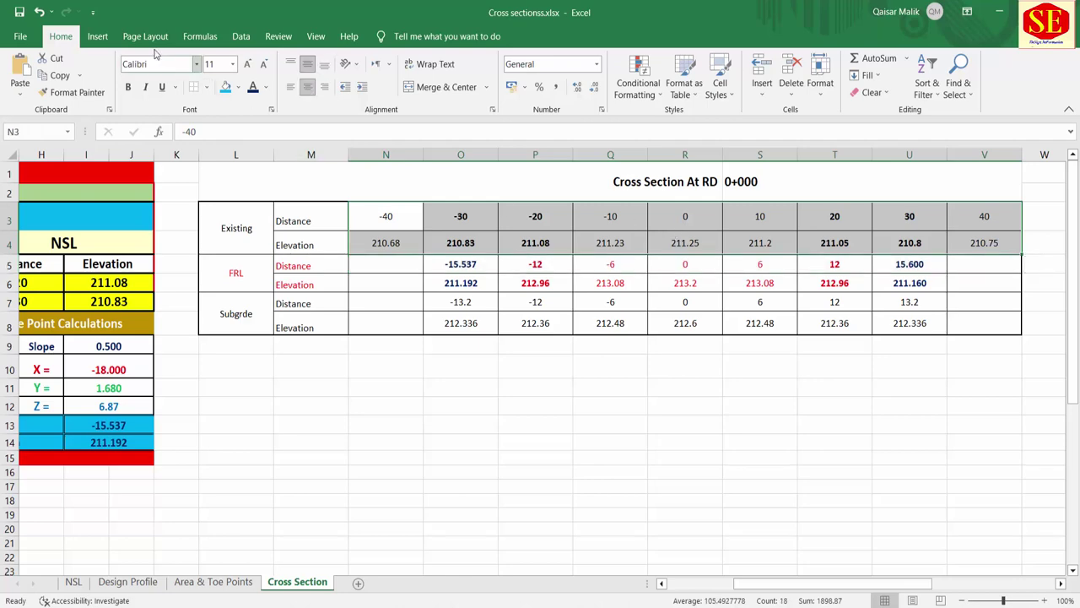
Insert a Scatter with Straight Lines chart of the selected Existing ground data.
{"action": "left_click", "coordinate": [94, 38]}
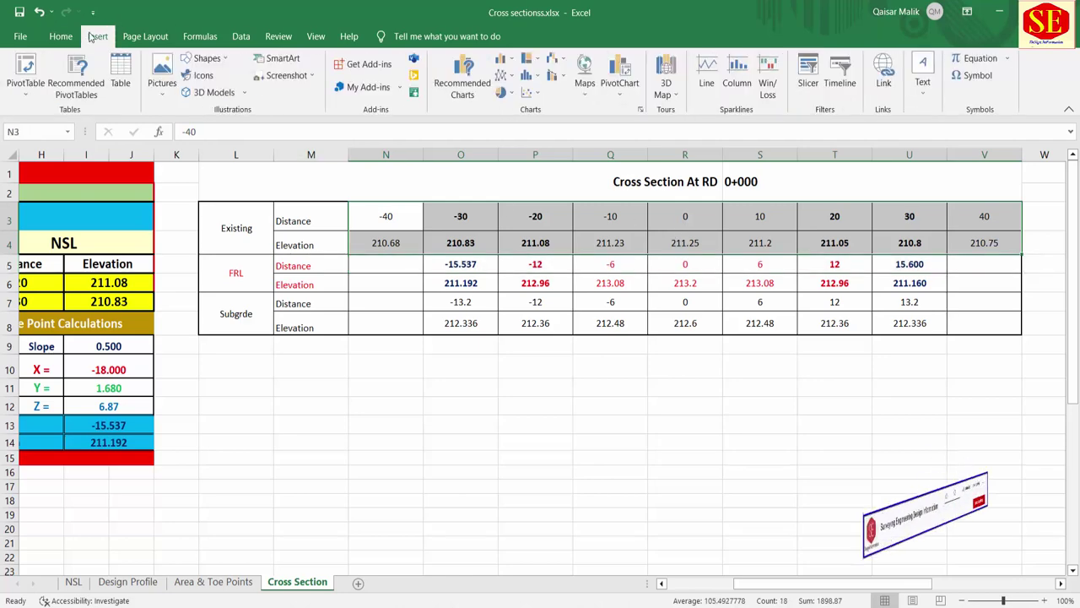
{"action": "left_click", "coordinate": [61, 36]}
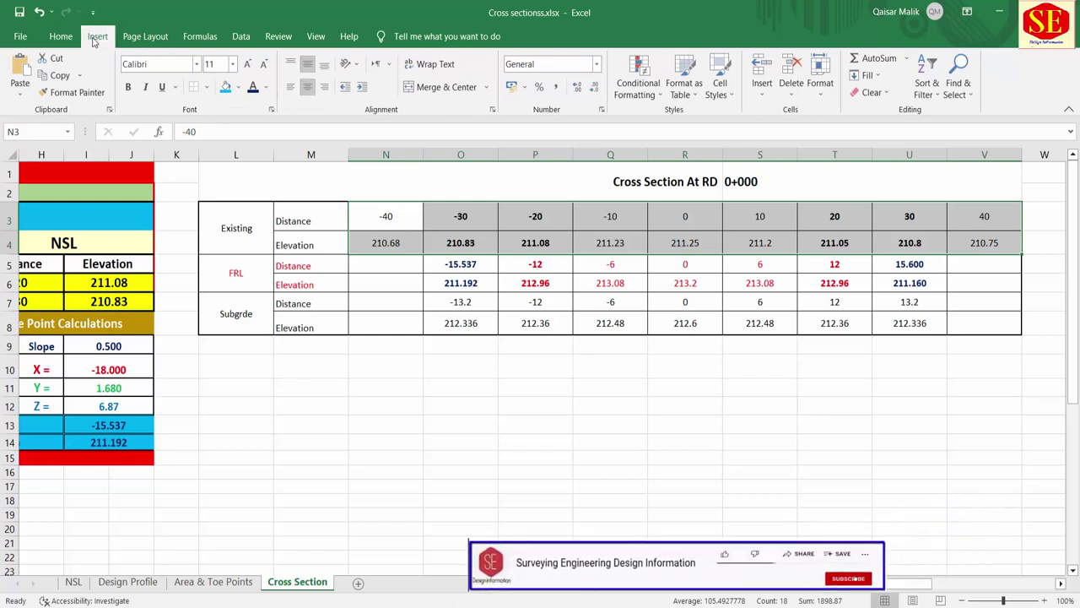
{"action": "left_click", "coordinate": [94, 38]}
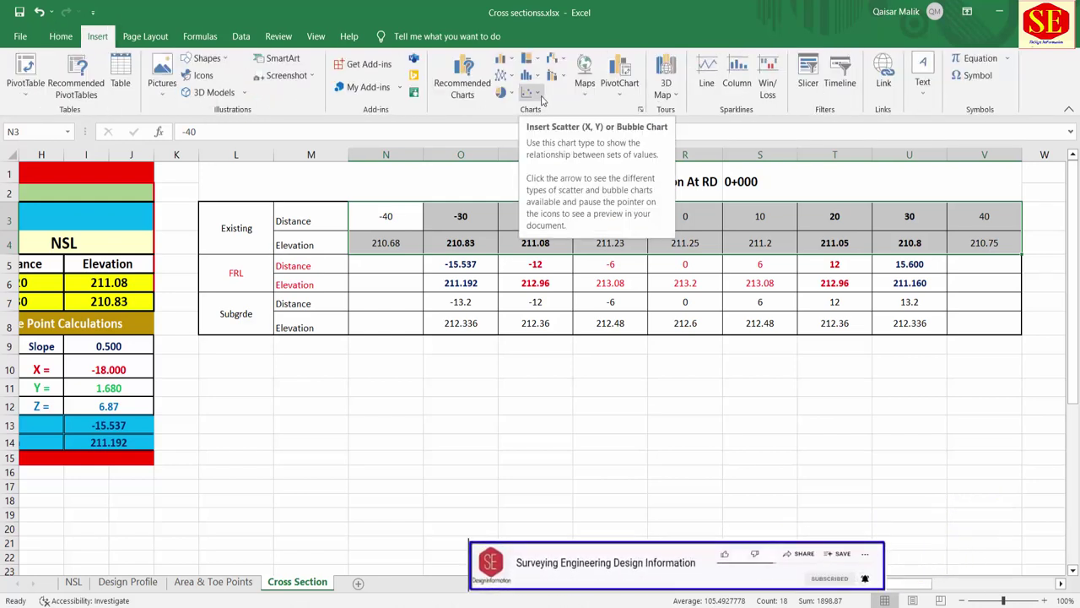
{"action": "left_click", "coordinate": [540, 98]}
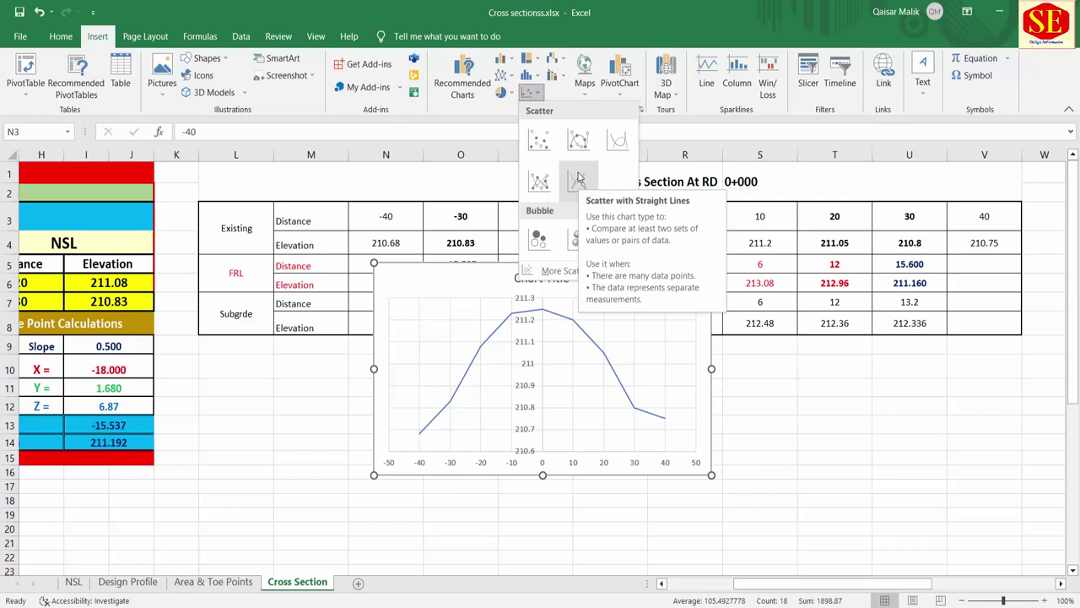
{"action": "left_click", "coordinate": [578, 177]}
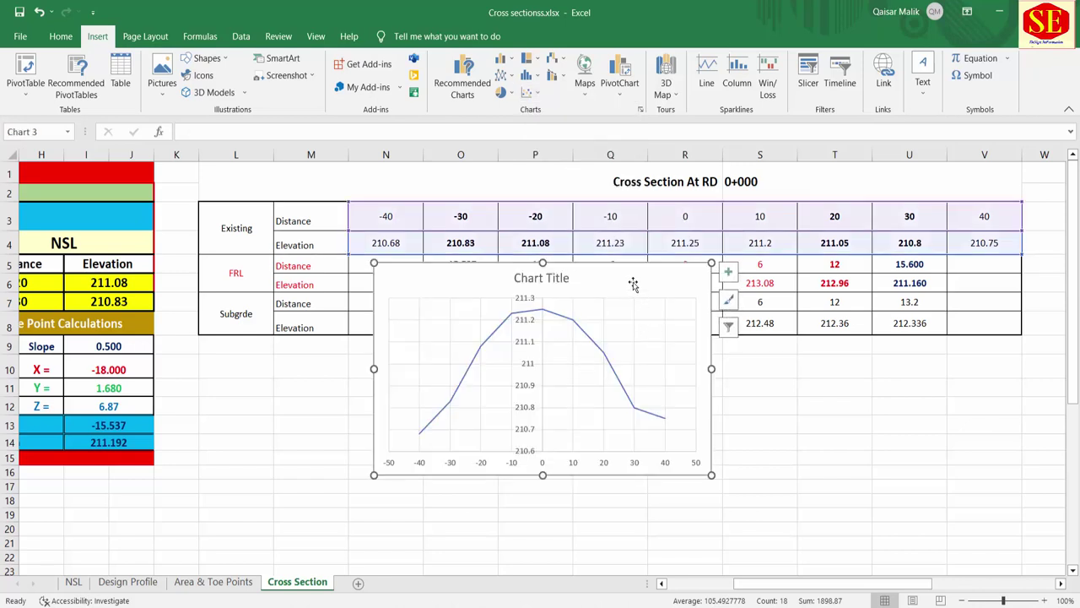
Move the chart below the table, stretch it across the table's width and make it taller.
{"action": "left_click_drag", "start_coordinate": [633, 285], "coordinate": [616, 393]}
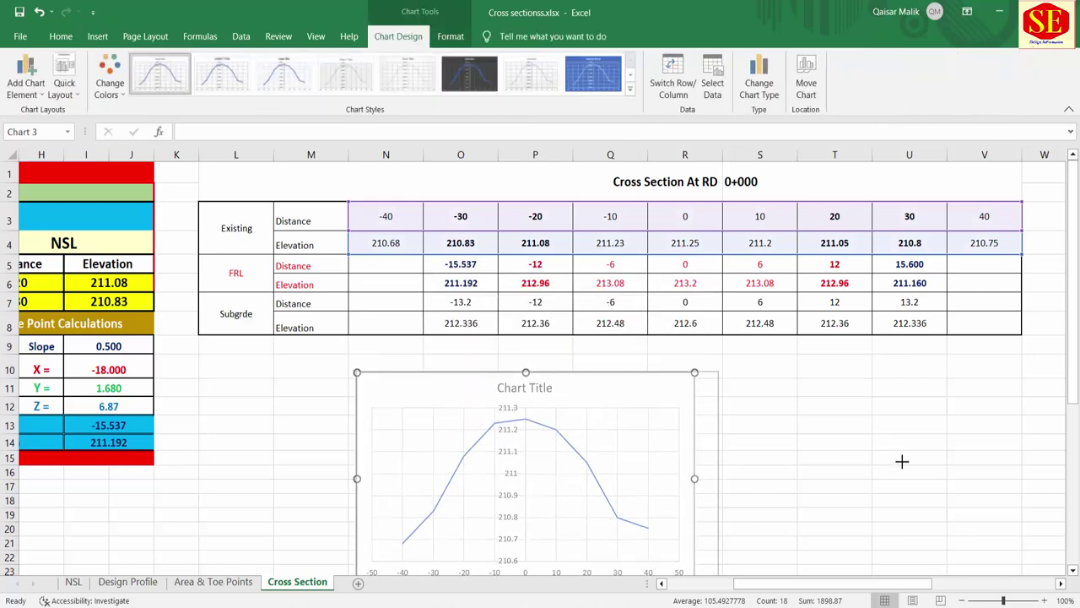
{"action": "left_click_drag", "start_coordinate": [902, 461], "coordinate": [1020, 448]}
{"action": "scroll", "coordinate": [504, 374], "scroll_direction": "down", "scroll_amount": 1}
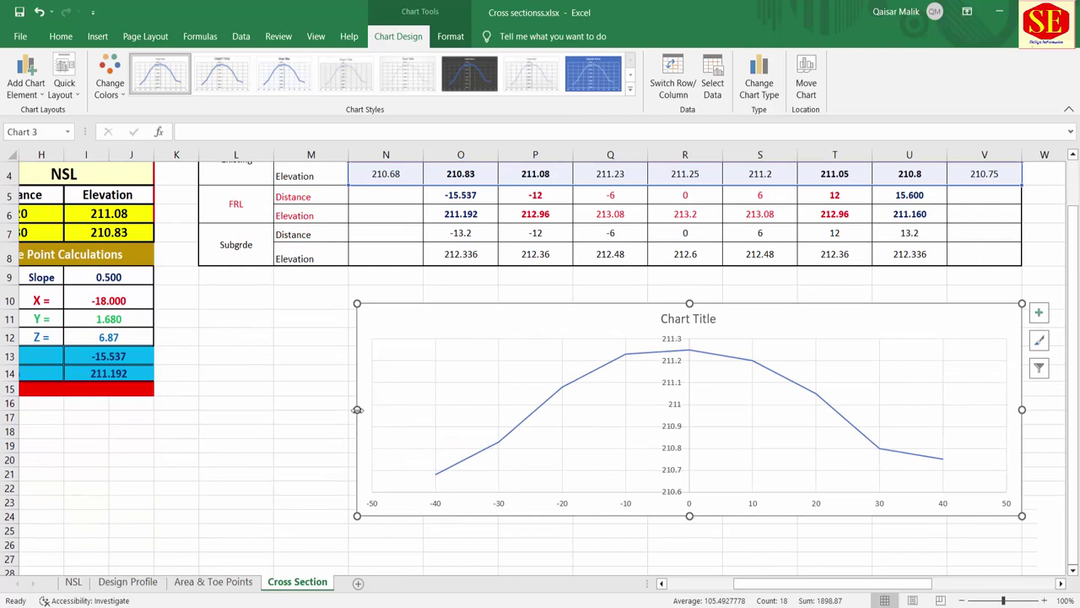
{"action": "left_click_drag", "start_coordinate": [320, 407], "coordinate": [199, 410]}
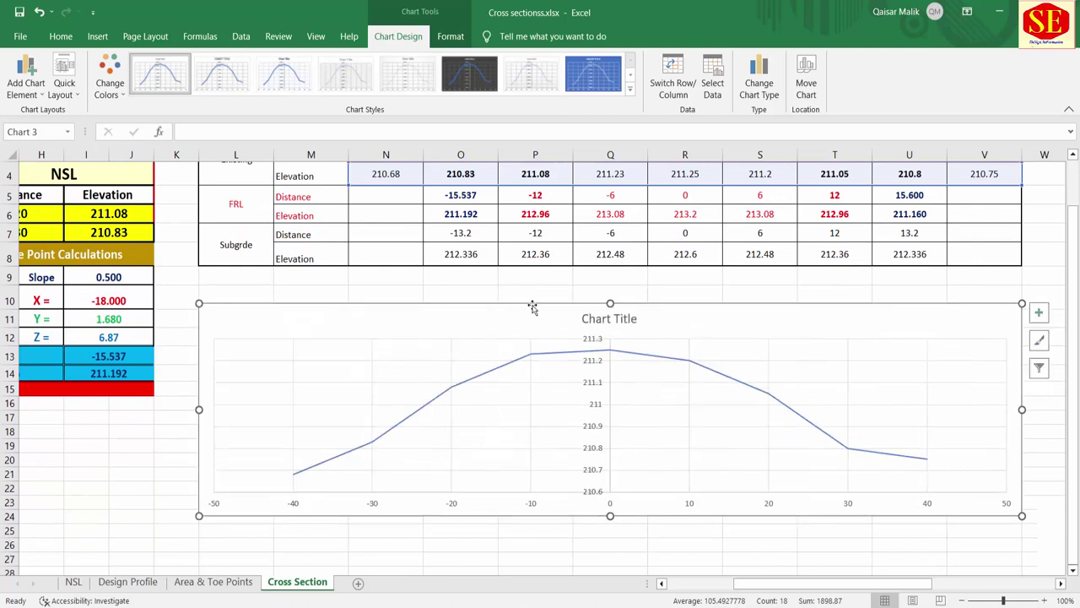
{"action": "left_click_drag", "start_coordinate": [610, 302], "coordinate": [610, 267]}
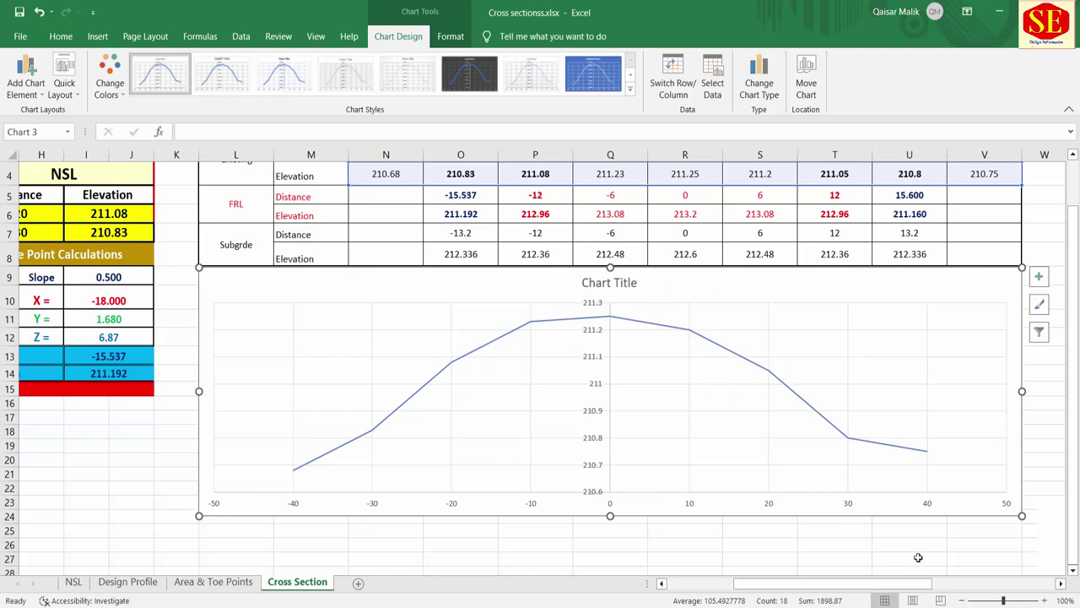
Select the chart's vertical axis and browse the chart style gallery.
{"action": "left_click", "coordinate": [915, 550]}
{"action": "left_click", "coordinate": [596, 323]}
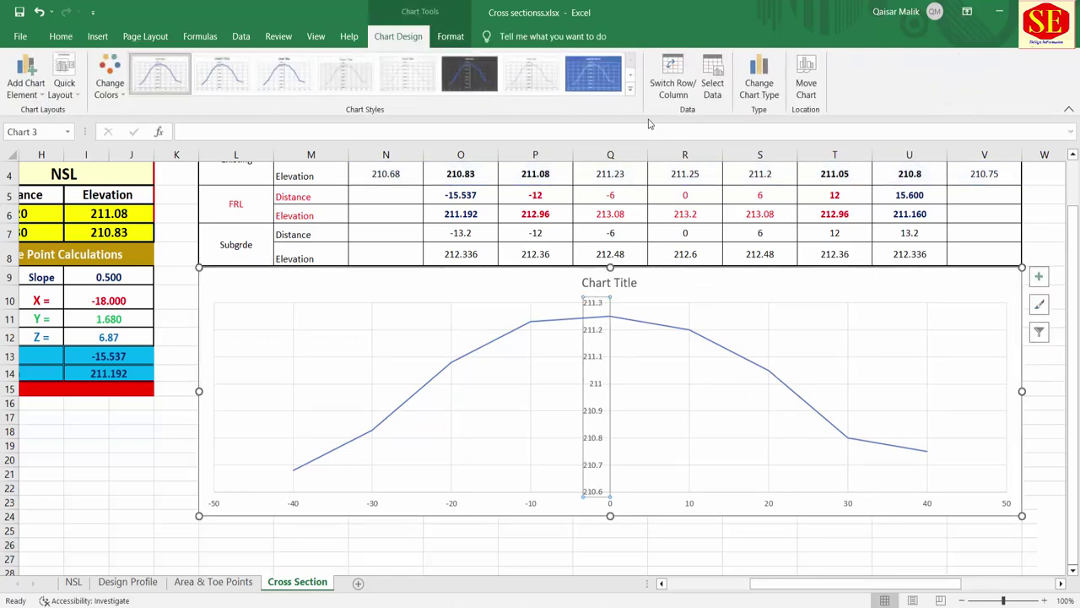
{"action": "left_click", "coordinate": [629, 88]}
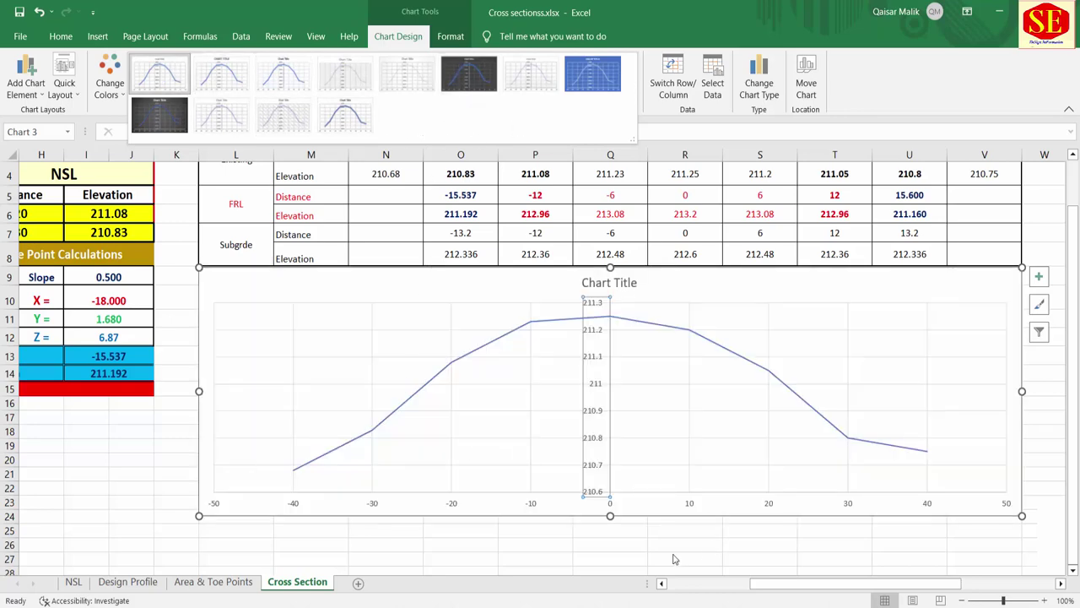
Open the chart's format pane and switch it to the vertical axis.
{"action": "left_click", "coordinate": [672, 557]}
{"action": "double_click", "coordinate": [624, 338]}
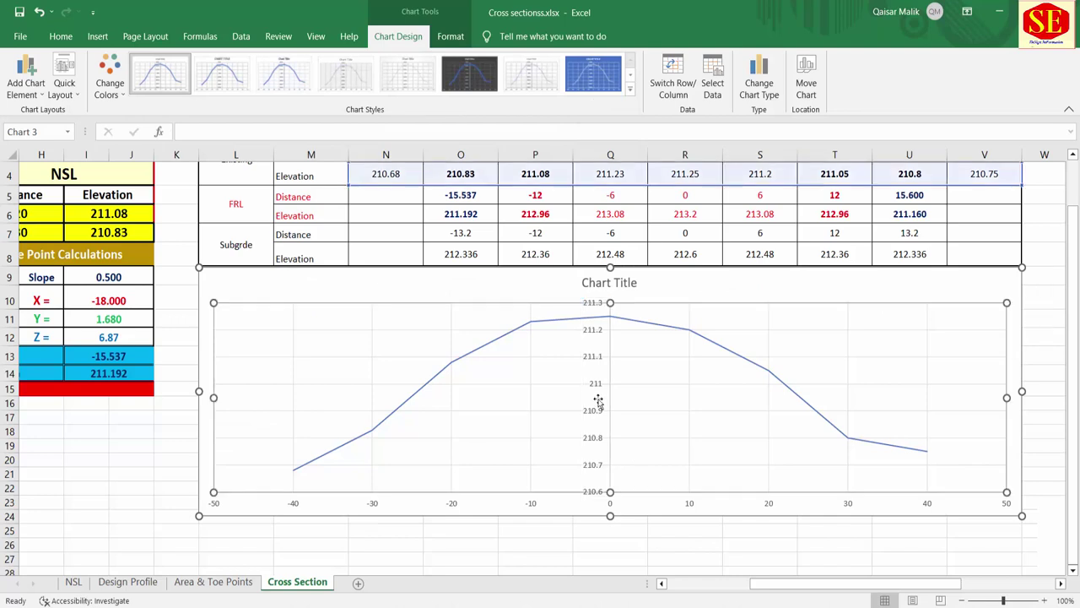
{"action": "left_click", "coordinate": [594, 313]}
{"action": "left_click", "coordinate": [594, 306]}
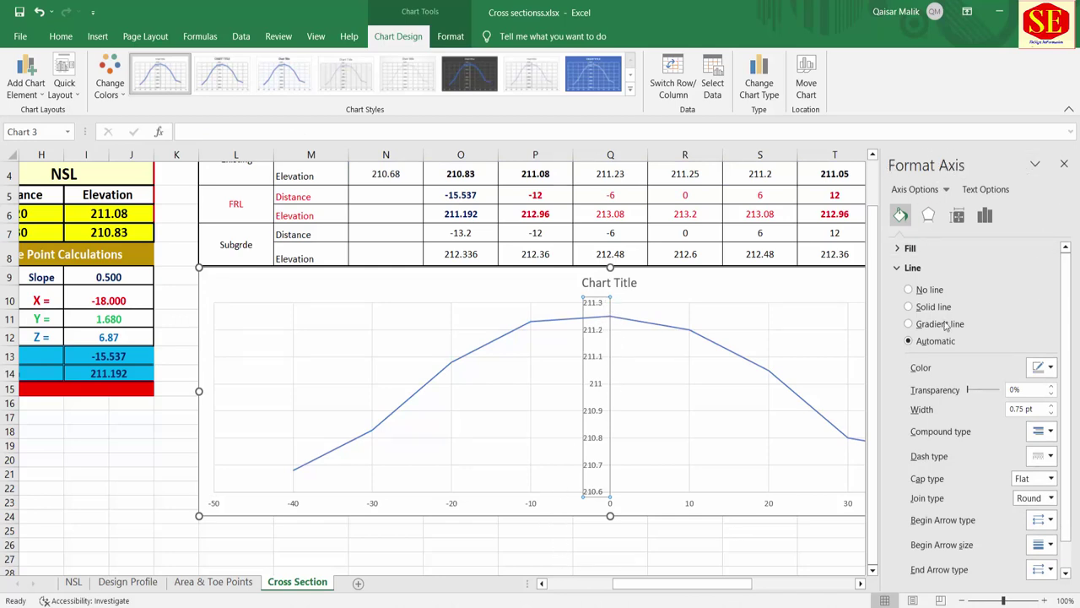
{"action": "left_click", "coordinate": [623, 550]}
Set the vertical axis Label Position to High and close the Format Axis pane.
{"action": "left_click", "coordinate": [1064, 162]}
{"action": "left_click", "coordinate": [598, 338]}
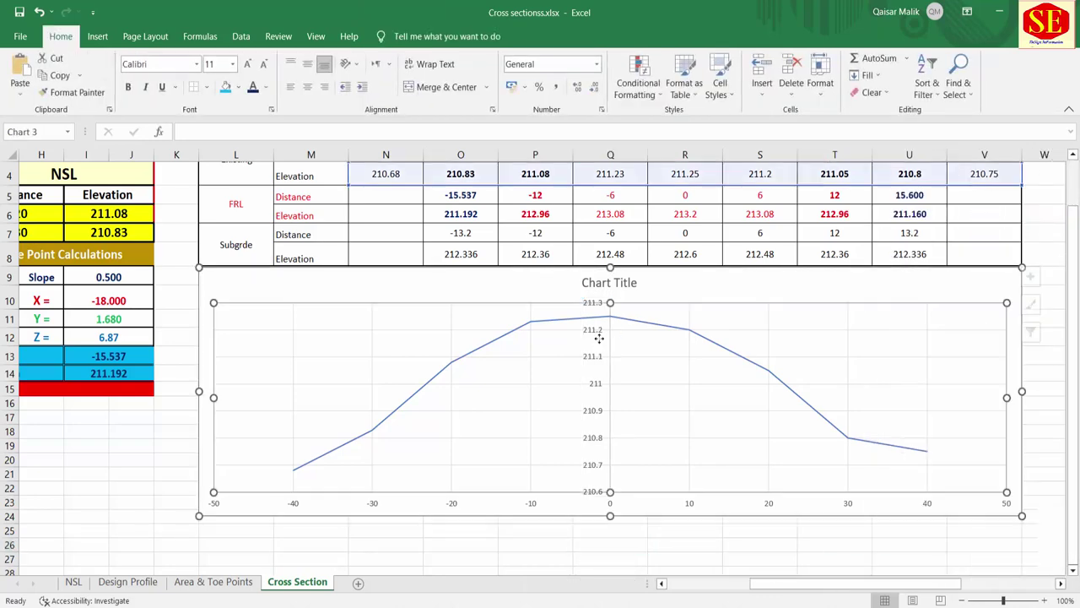
{"action": "double_click", "coordinate": [594, 334]}
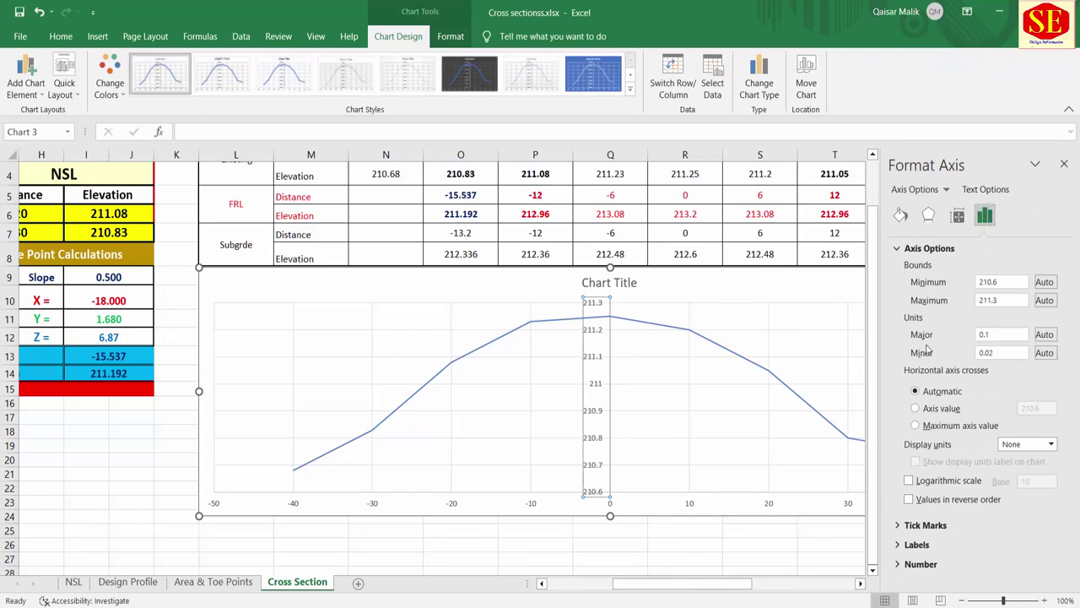
{"action": "left_click", "coordinate": [898, 547]}
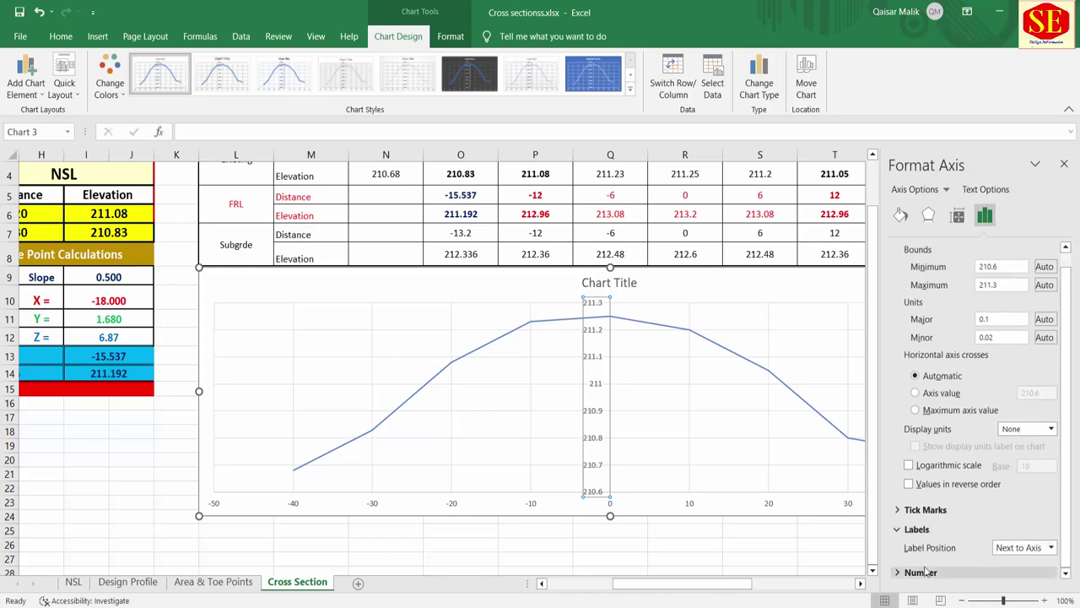
{"action": "left_click", "coordinate": [1051, 547]}
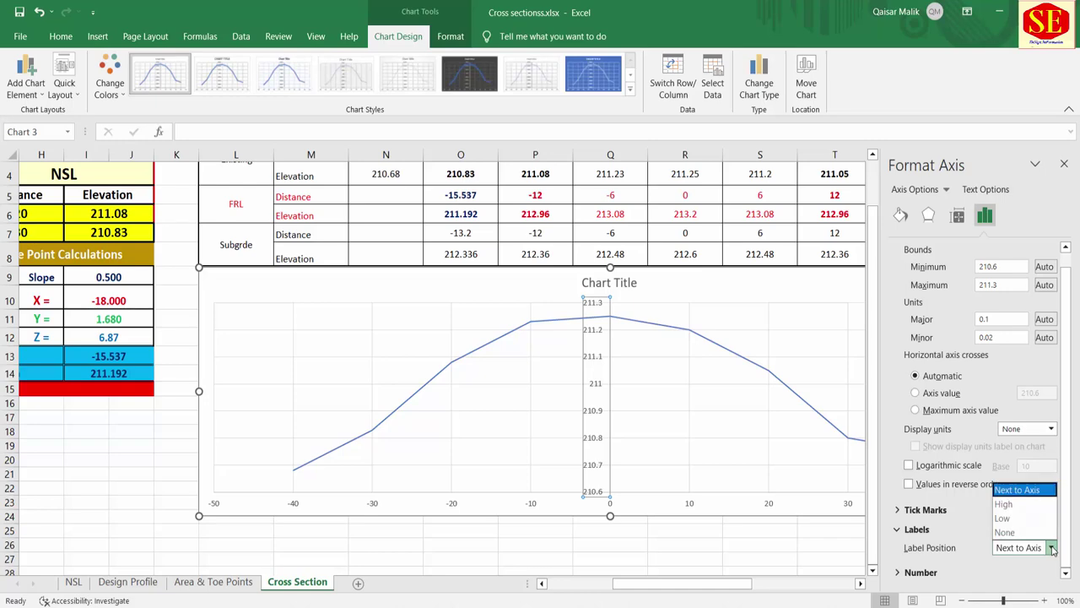
{"action": "left_click", "coordinate": [1028, 505]}
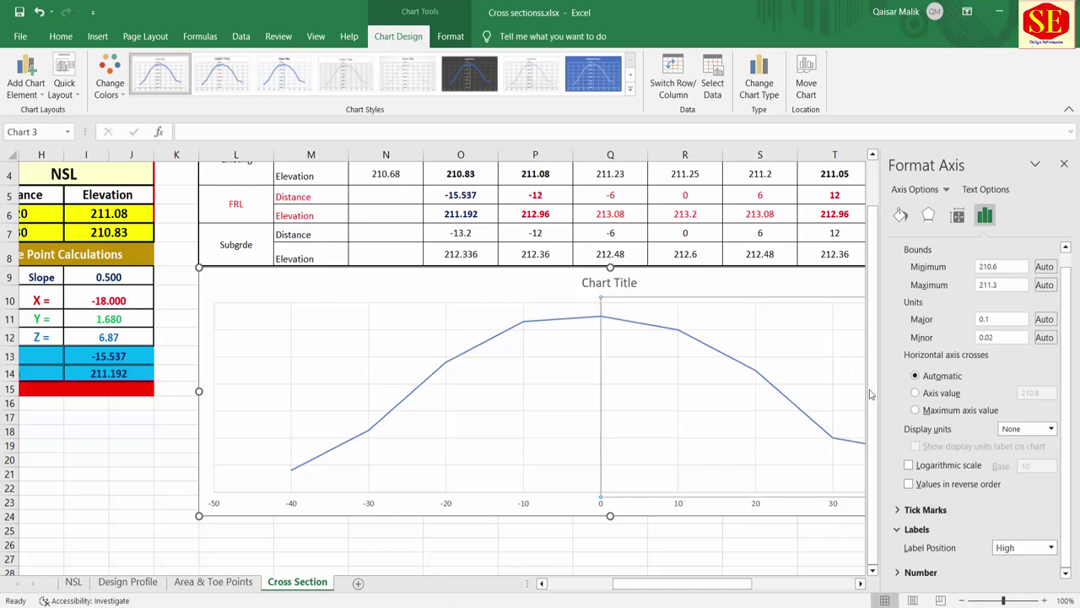
{"action": "left_click", "coordinate": [775, 537]}
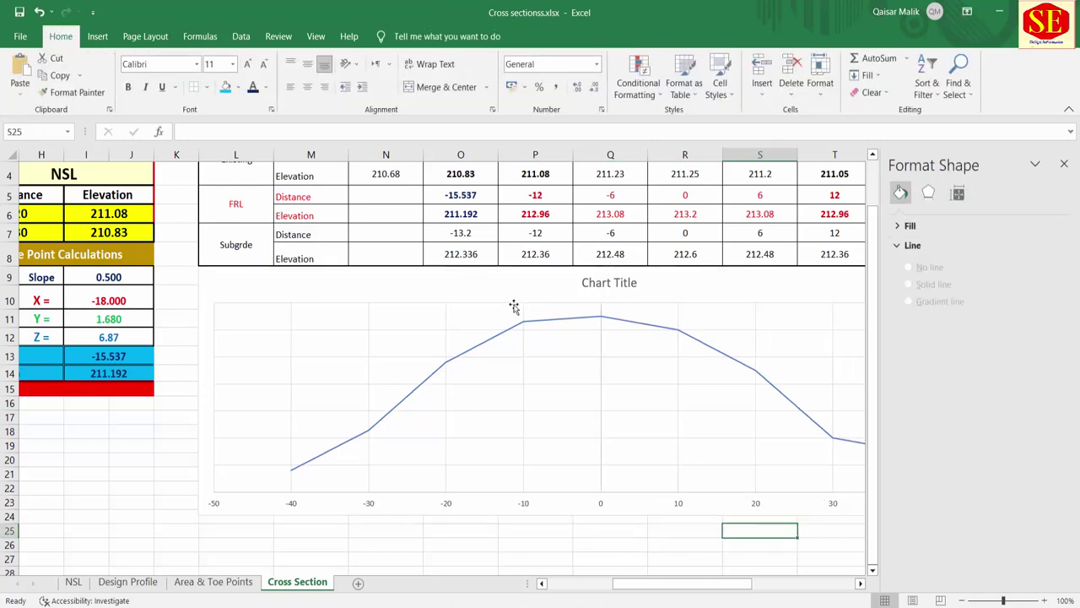
{"action": "scroll", "coordinate": [513, 305], "scroll_direction": "down", "scroll_amount": 2}
{"action": "scroll", "coordinate": [620, 315], "scroll_direction": "up", "scroll_amount": 2}
{"action": "left_click", "coordinate": [1065, 163]}
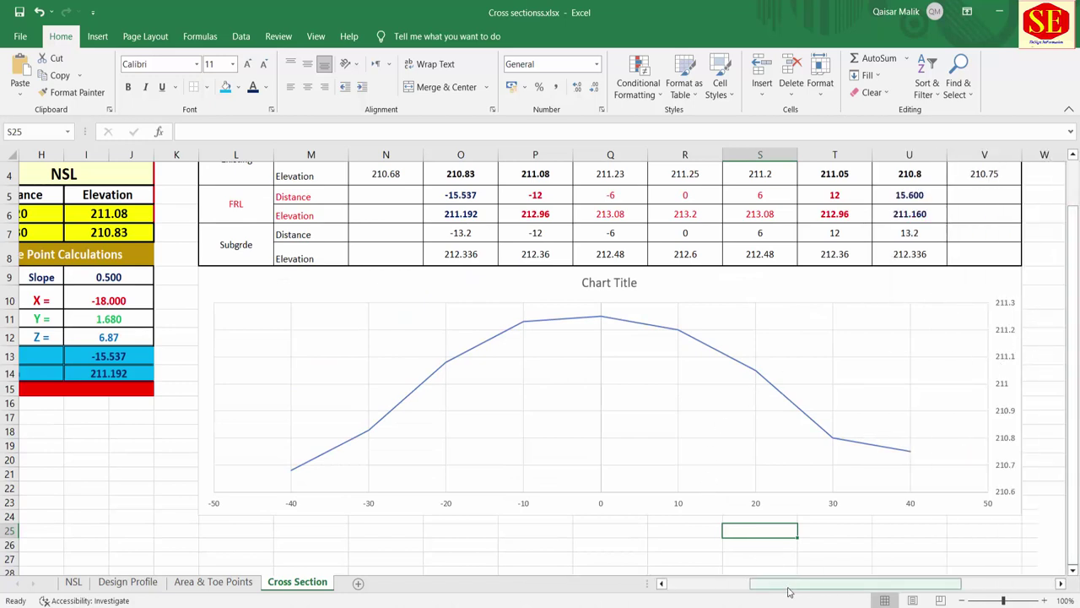
Open Format Axis for the vertical elevation axis and expand its Axis Options.
{"action": "mouse_move", "coordinate": [783, 584]}
{"action": "left_mouse_down"}
{"action": "mouse_move", "coordinate": [839, 584]}
{"action": "mouse_move", "coordinate": [791, 588]}
{"action": "mouse_move", "coordinate": [799, 584]}
{"action": "left_mouse_up"}
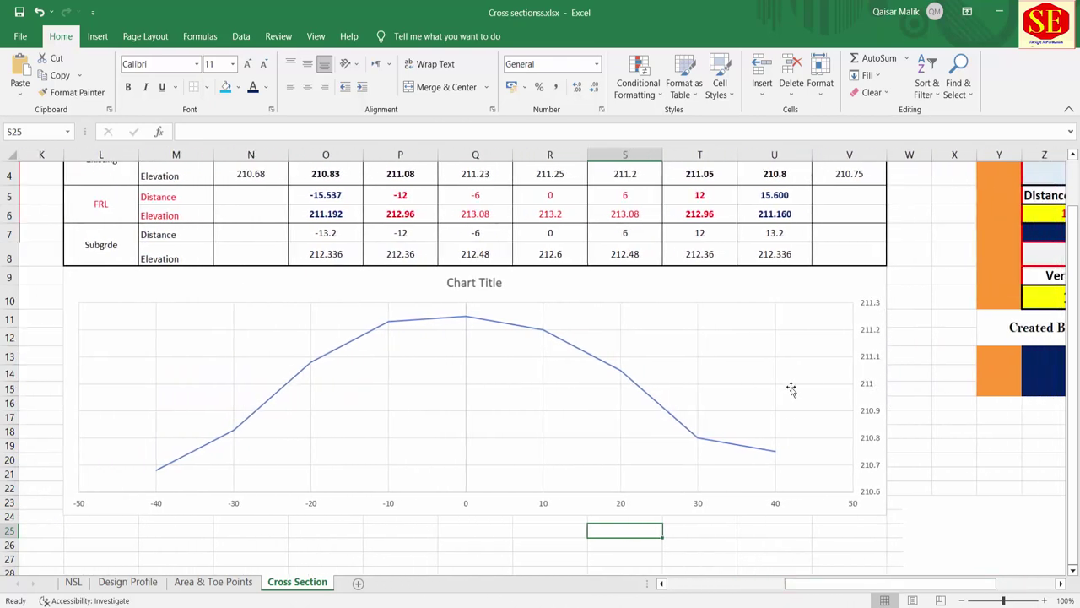
{"action": "double_click", "coordinate": [859, 323]}
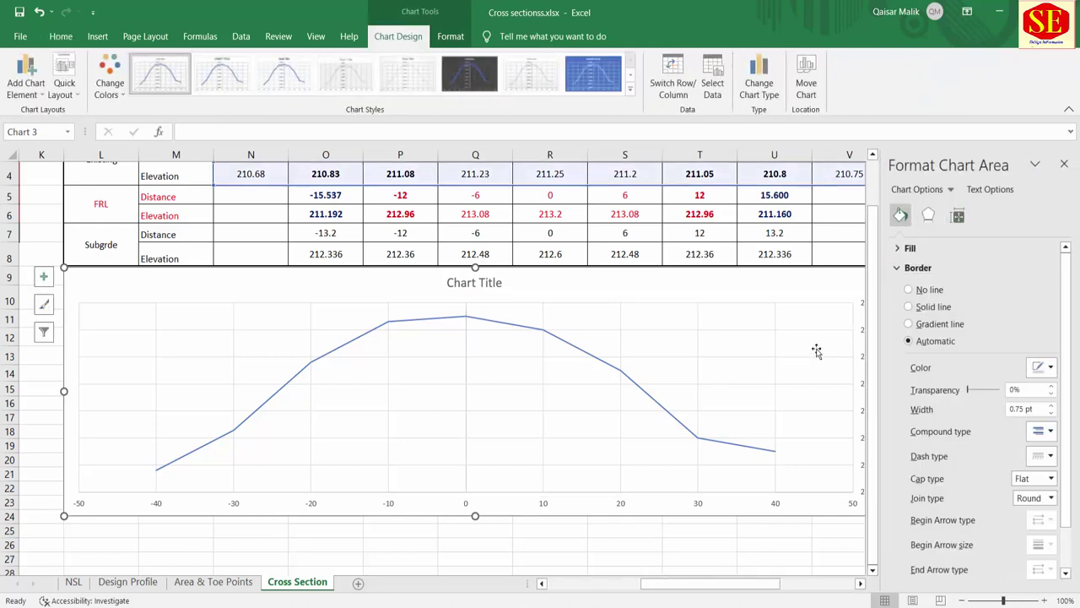
{"action": "left_click", "coordinate": [863, 305]}
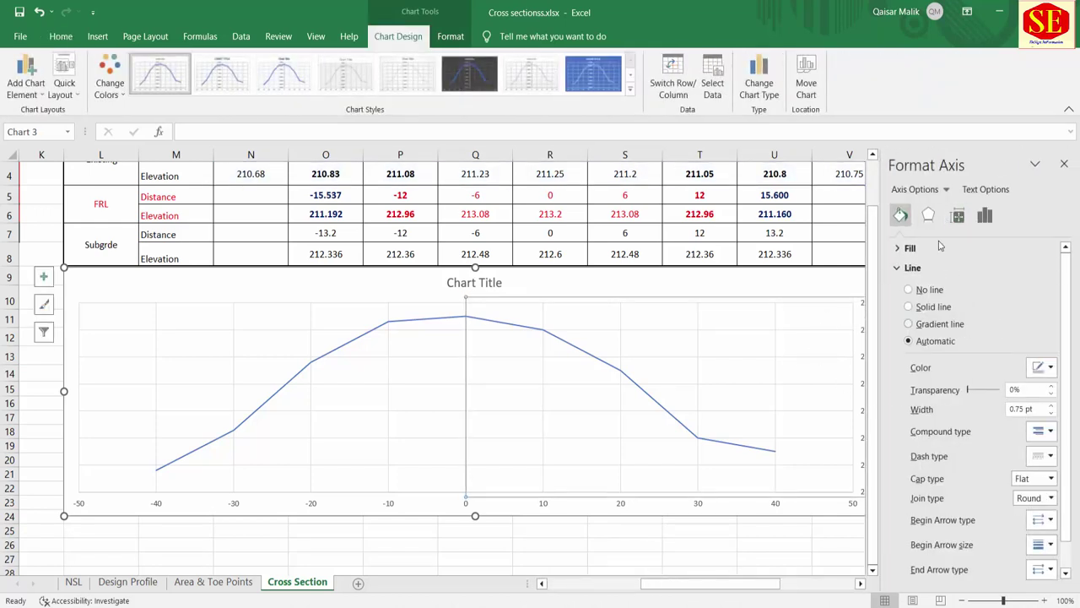
{"action": "left_click_drag", "start_coordinate": [679, 582], "coordinate": [689, 582]}
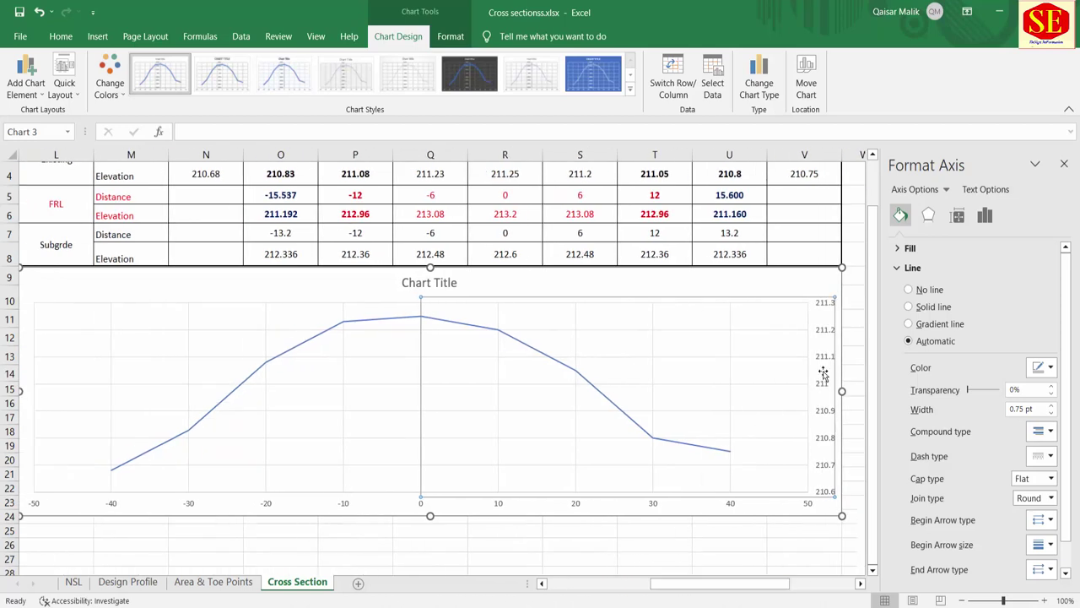
{"action": "left_click", "coordinate": [800, 306]}
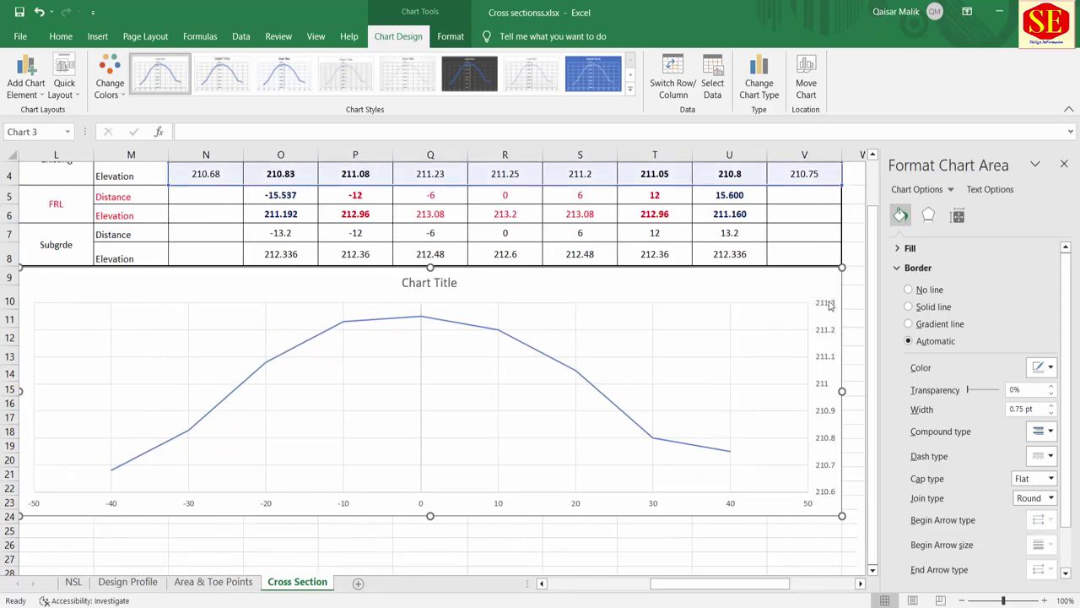
{"action": "left_click", "coordinate": [825, 305]}
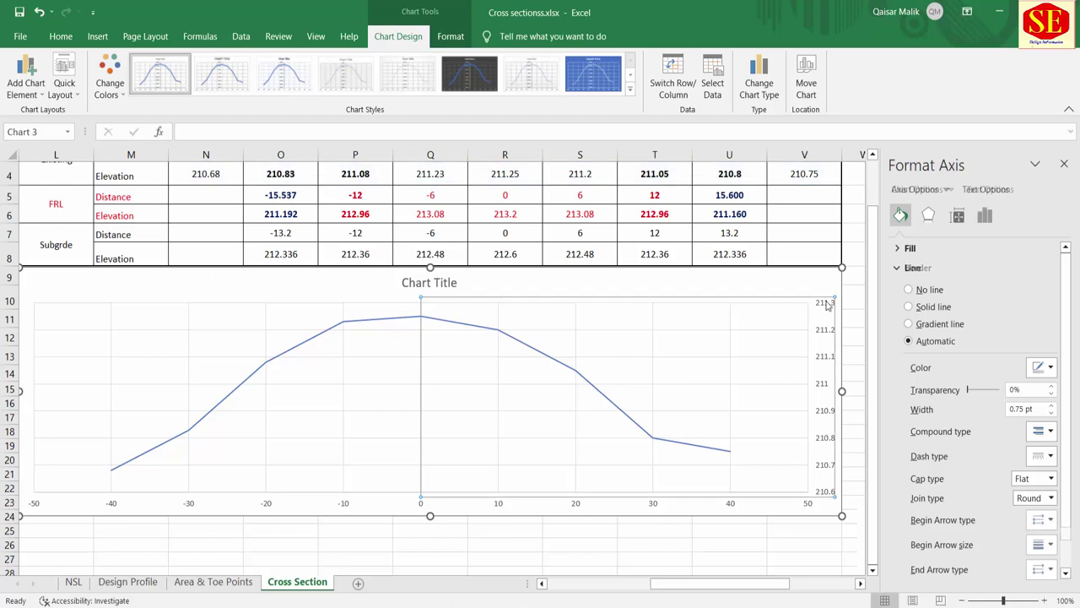
{"action": "left_click", "coordinate": [986, 216]}
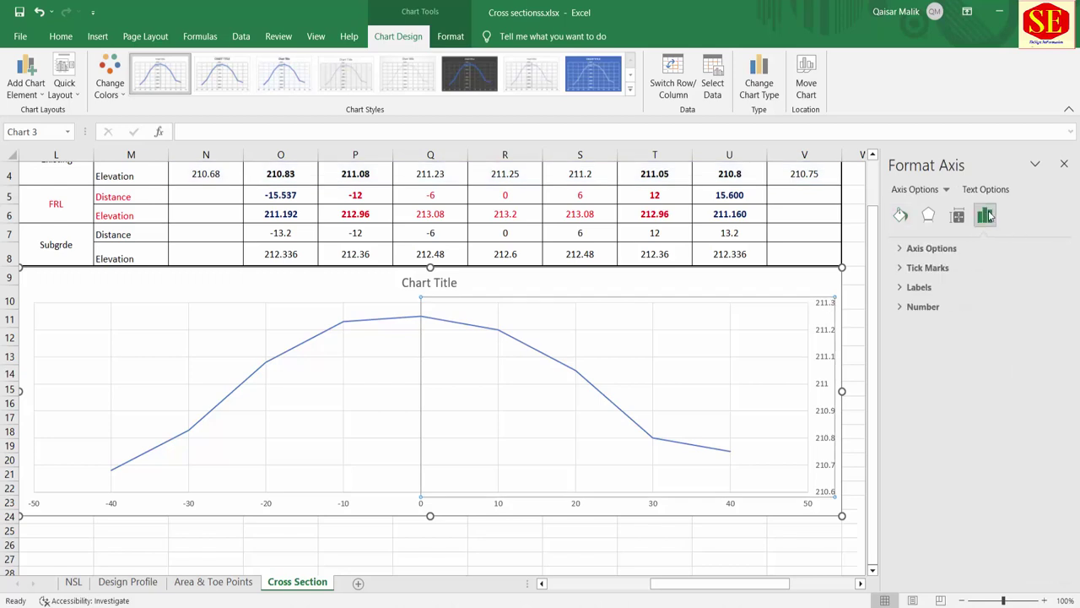
{"action": "left_click", "coordinate": [896, 250]}
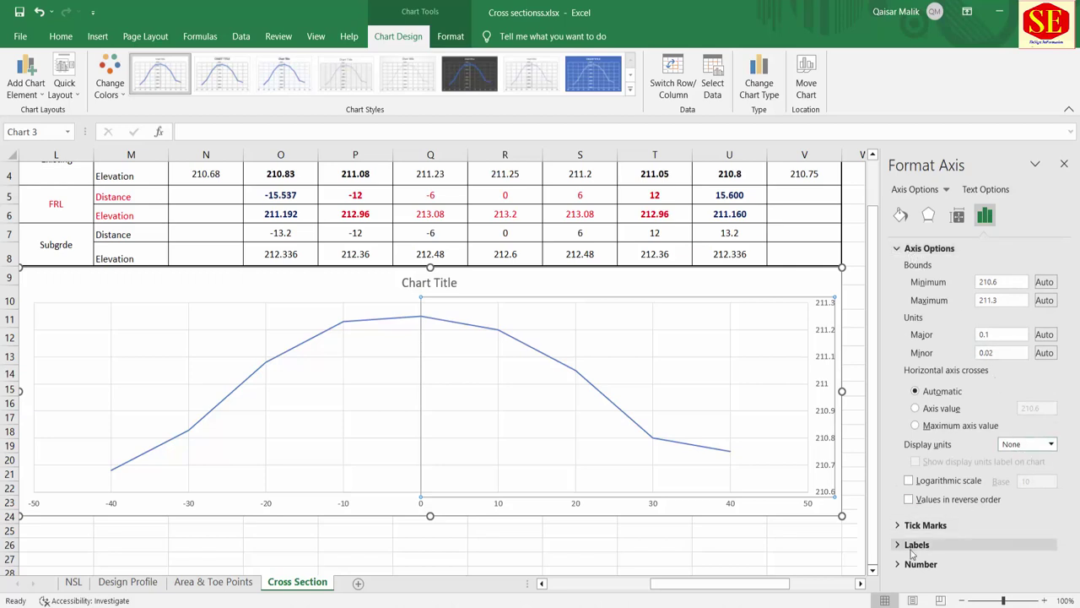
Try High and None for the elevation axis Label Position, then settle on Low.
{"action": "left_click", "coordinate": [1017, 545]}
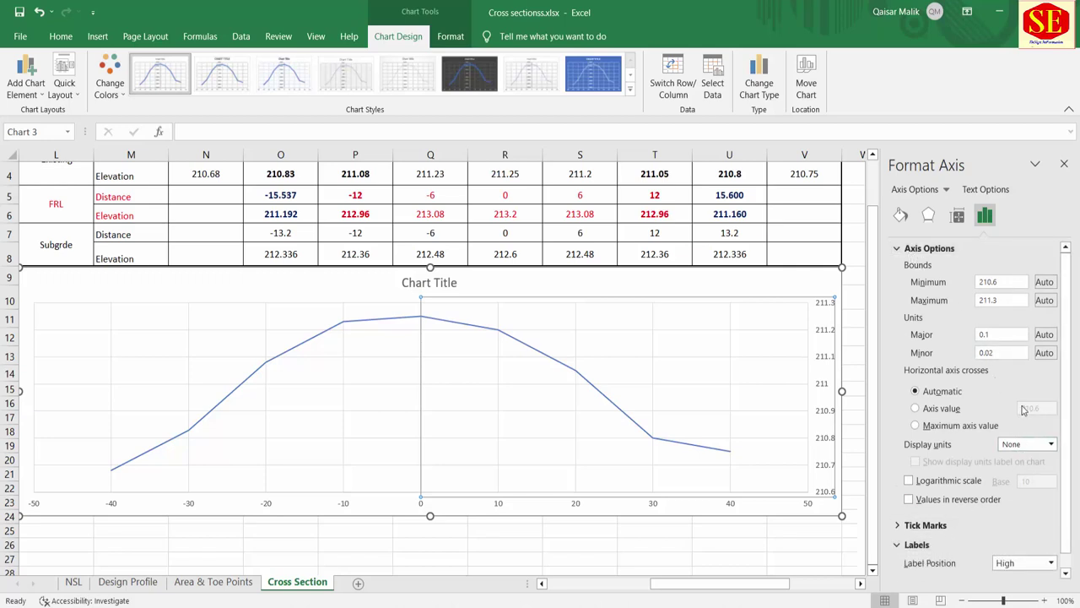
{"action": "left_click", "coordinate": [1021, 555]}
{"action": "left_click", "coordinate": [1004, 518]}
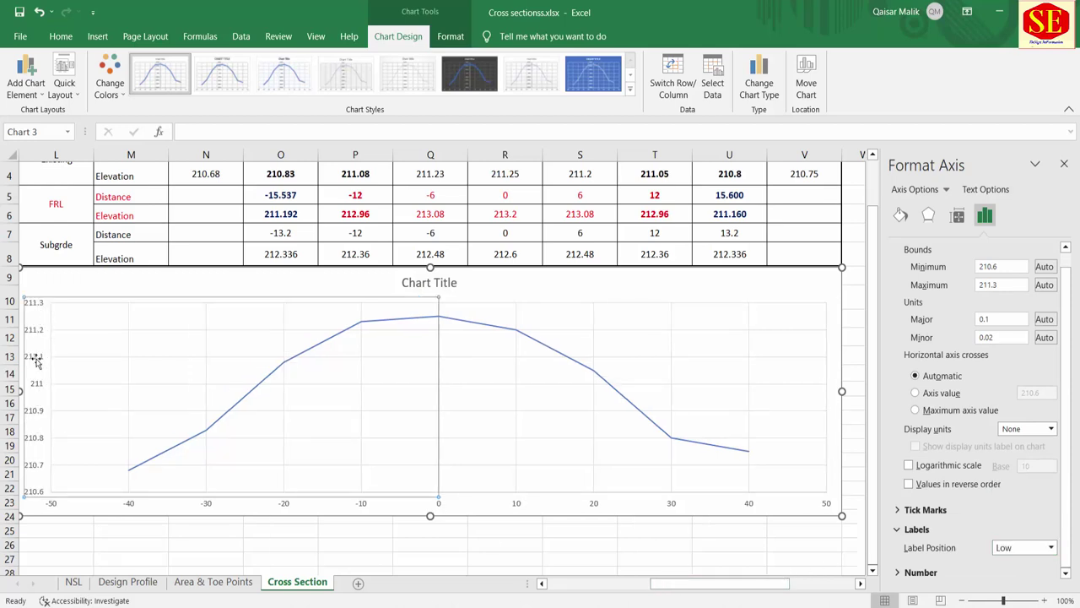
{"action": "left_click", "coordinate": [1014, 552]}
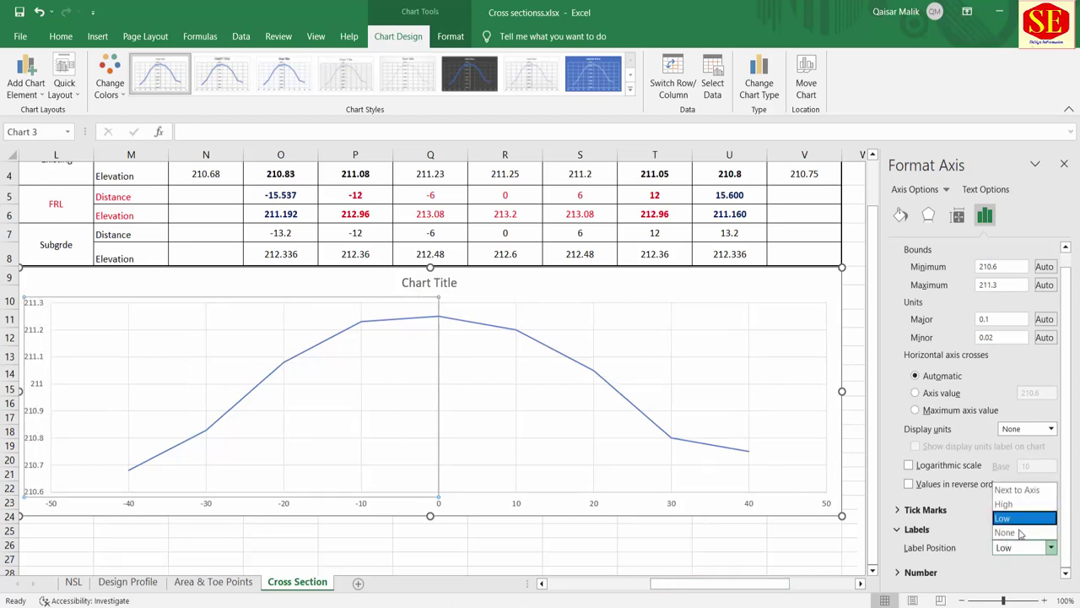
{"action": "left_click", "coordinate": [1006, 504]}
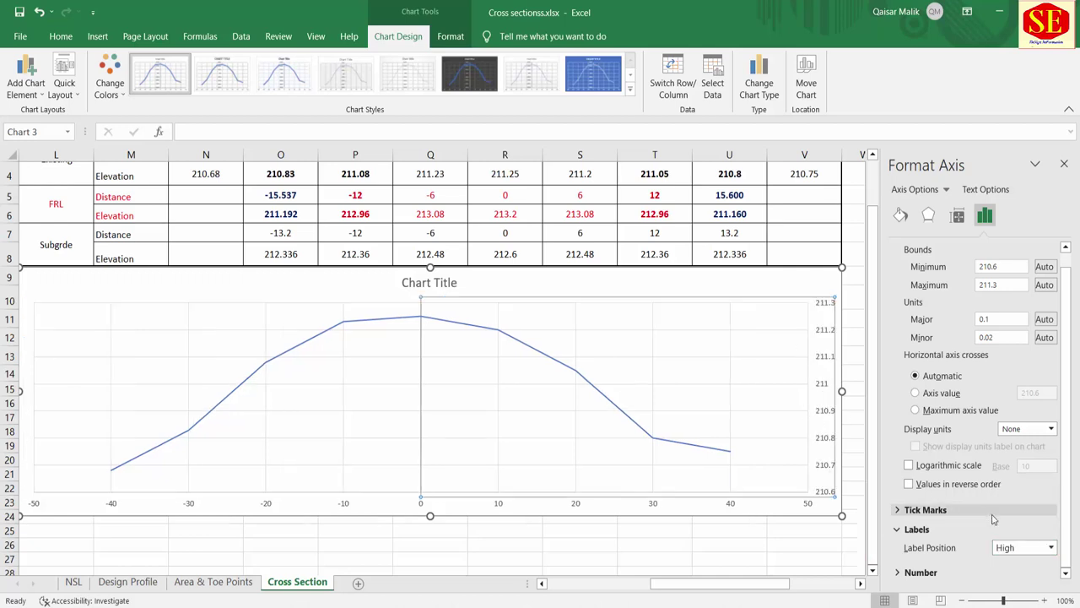
{"action": "left_click", "coordinate": [1018, 552]}
{"action": "left_click", "coordinate": [1006, 532]}
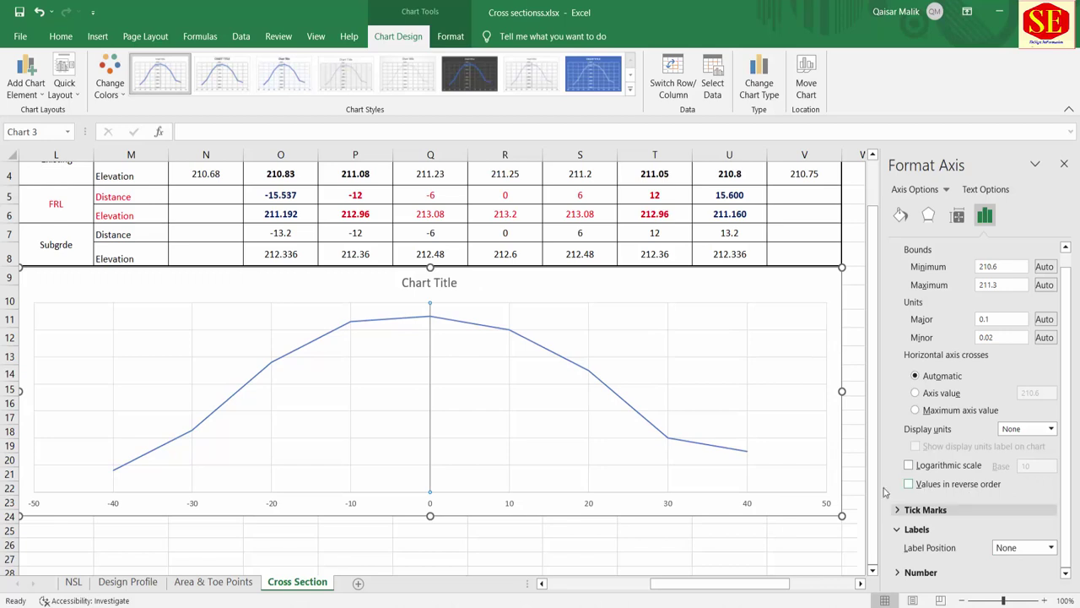
{"action": "left_click", "coordinate": [1023, 552]}
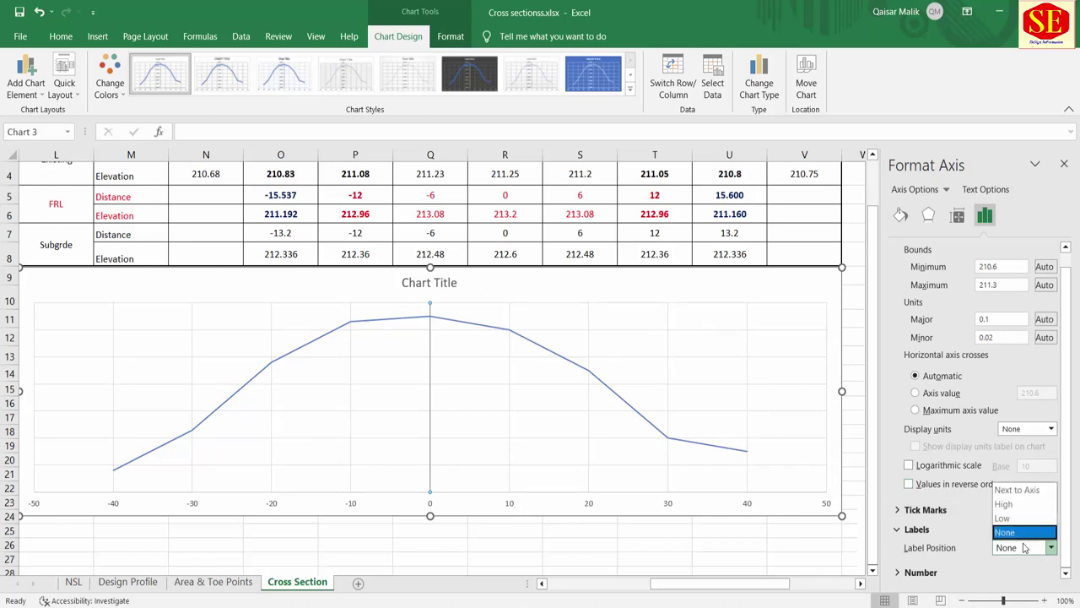
{"action": "left_click", "coordinate": [1012, 519]}
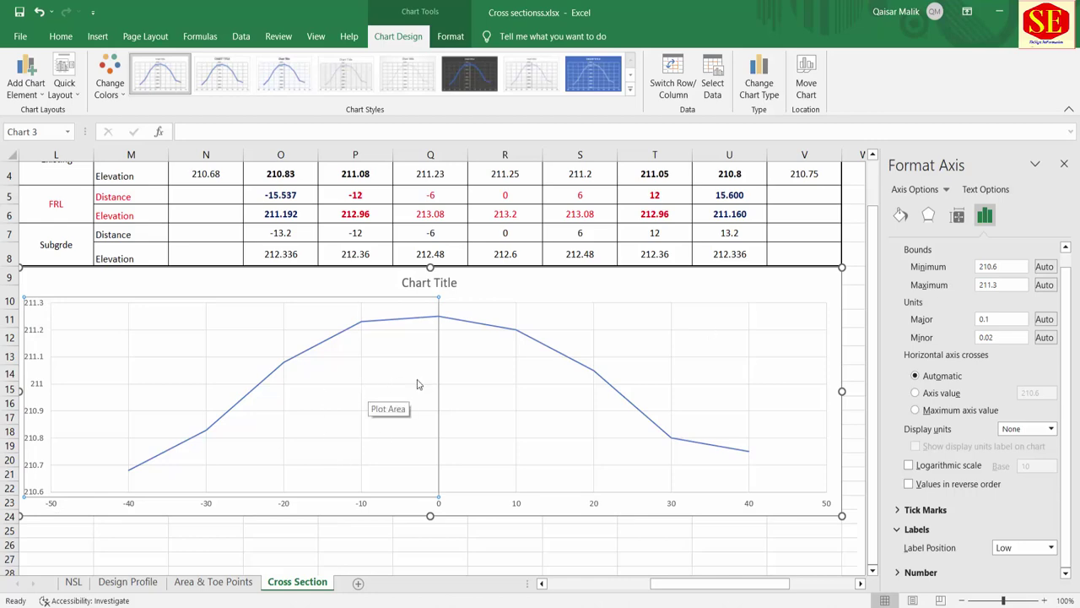
{"action": "scroll", "coordinate": [458, 319], "scroll_direction": "up", "scroll_amount": 1}
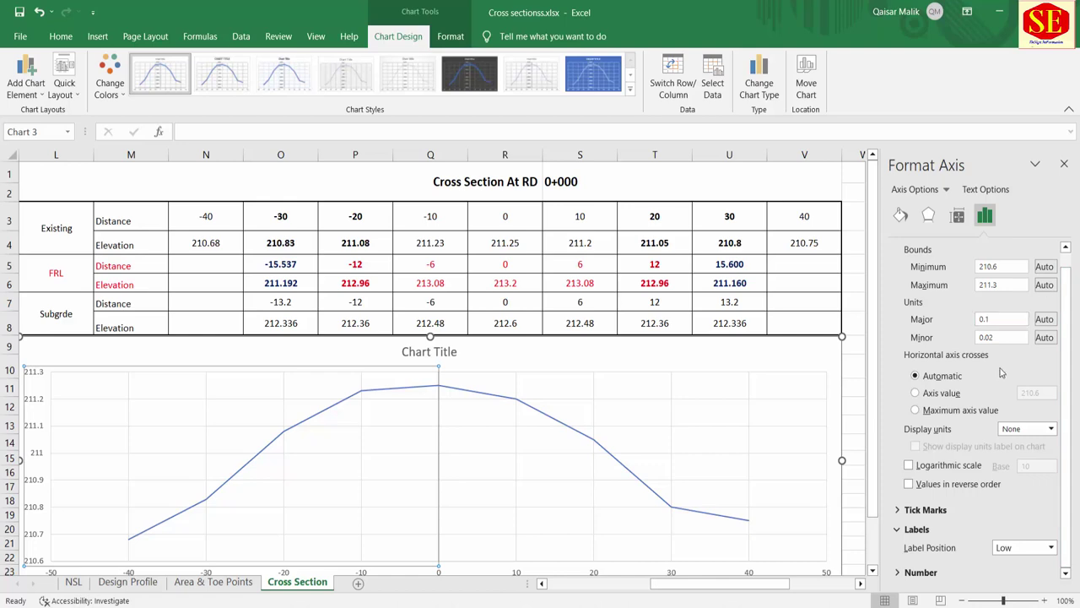
Select the existing ground line and give it a dashed line style.
{"action": "left_click", "coordinate": [957, 215]}
{"action": "left_click", "coordinate": [930, 217]}
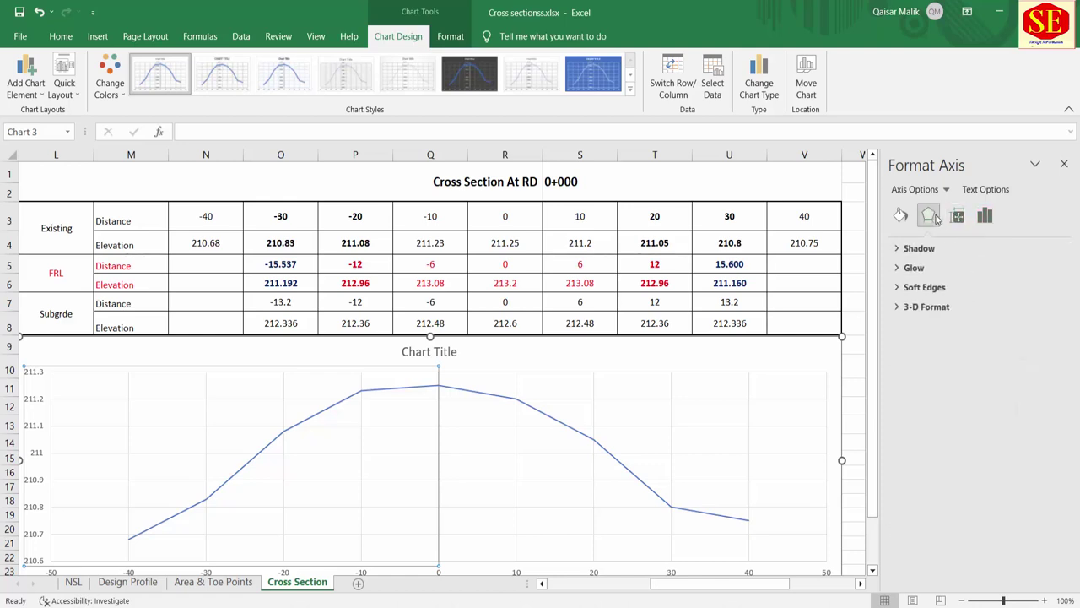
{"action": "left_click", "coordinate": [901, 216]}
{"action": "scroll", "coordinate": [970, 312], "scroll_direction": "down", "scroll_amount": 1}
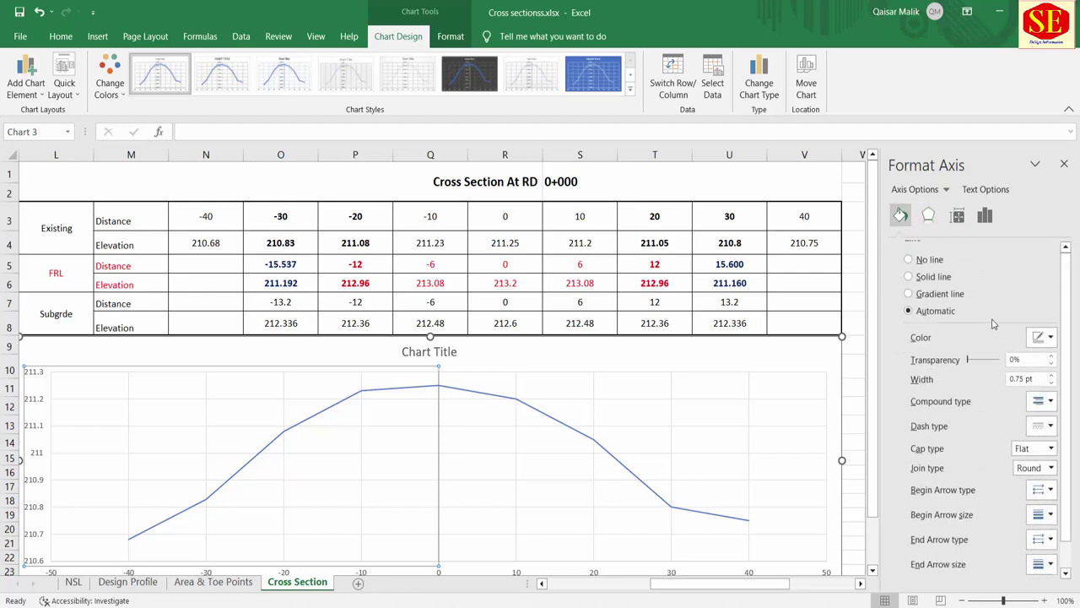
{"action": "left_click", "coordinate": [650, 494]}
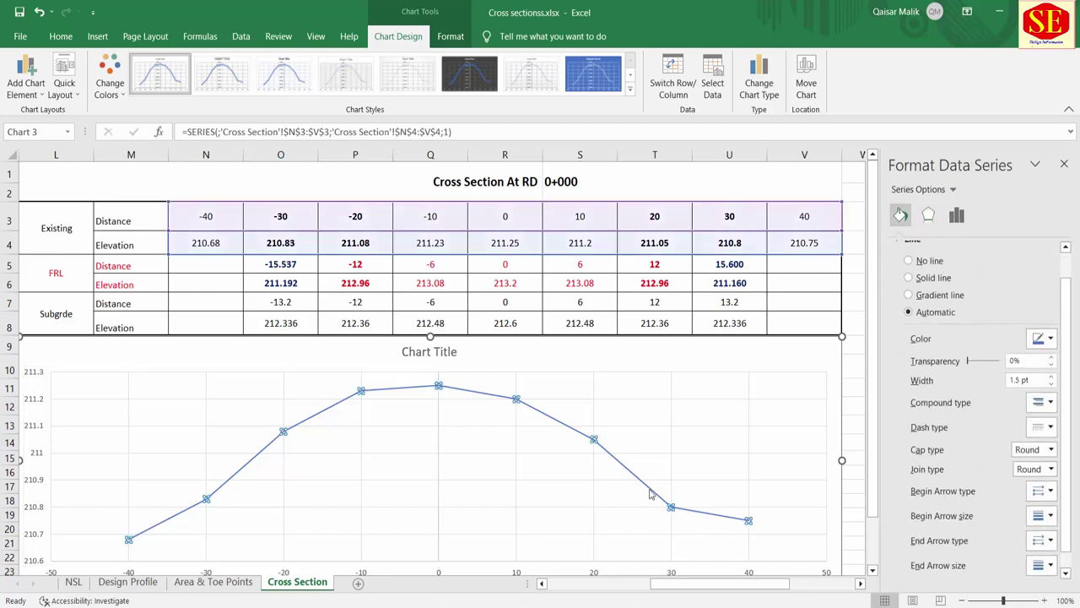
{"action": "left_click", "coordinate": [1039, 428]}
{"action": "left_click", "coordinate": [1039, 479]}
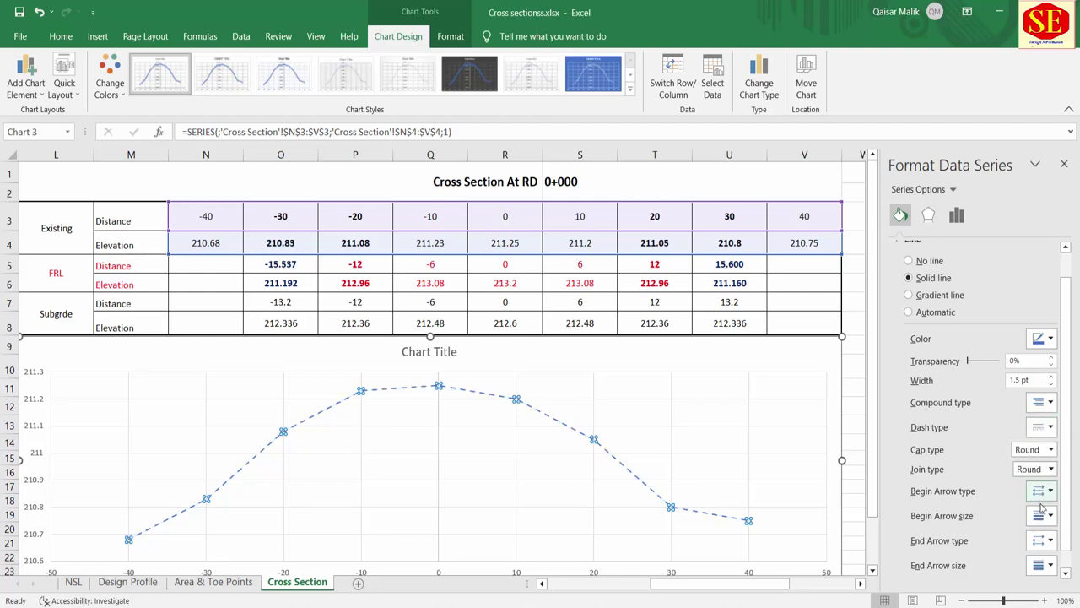
Colour the dashed existing ground line black and widen it to 2.75 pt.
{"action": "left_click", "coordinate": [1046, 339]}
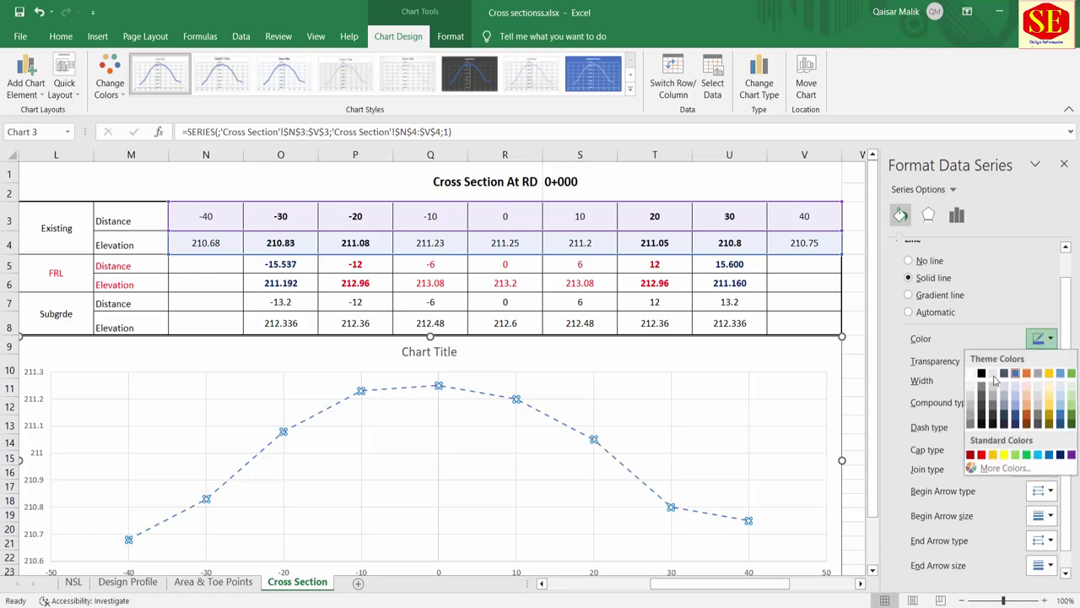
{"action": "left_click", "coordinate": [981, 374]}
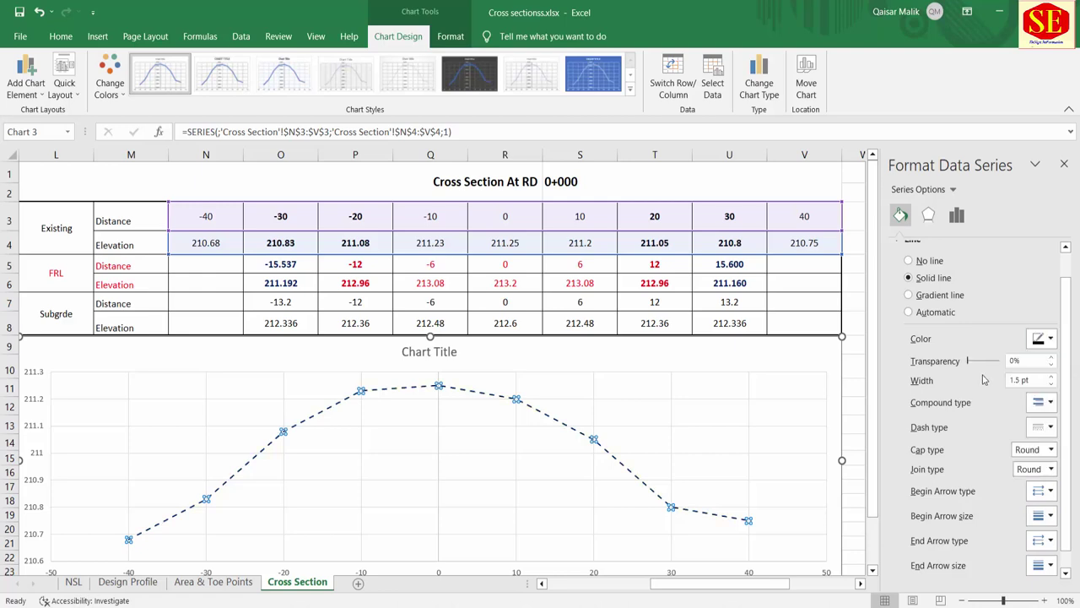
{"action": "left_click", "coordinate": [1051, 377]}
{"action": "left_click", "coordinate": [1052, 377]}
{"action": "left_click", "coordinate": [1052, 377]}
{"action": "left_click", "coordinate": [1051, 377]}
{"action": "left_click", "coordinate": [1051, 377]}
{"action": "left_click", "coordinate": [1051, 384]}
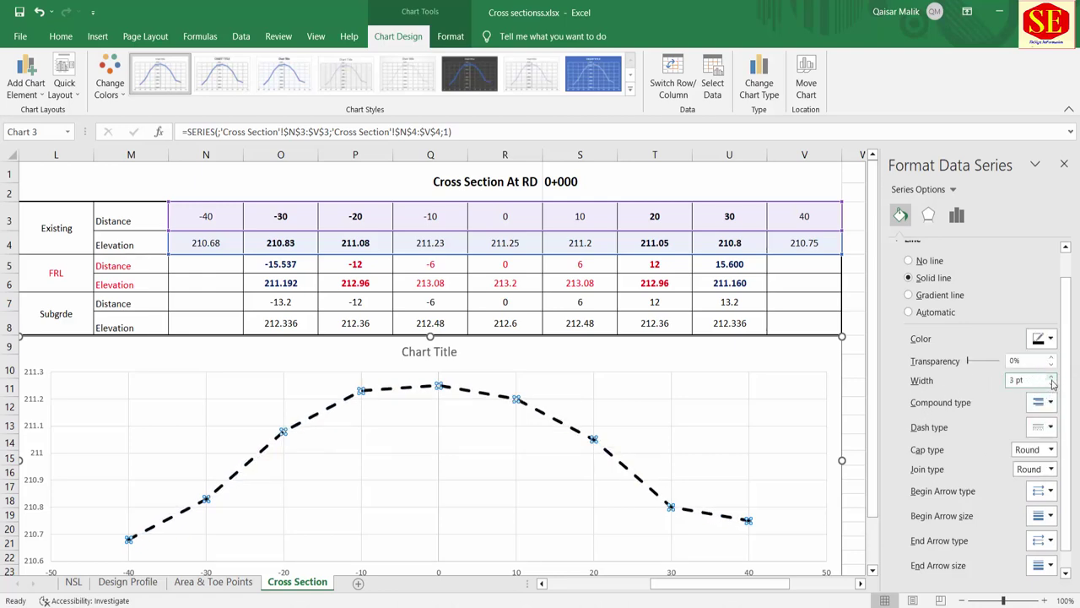
{"action": "left_click", "coordinate": [1052, 377]}
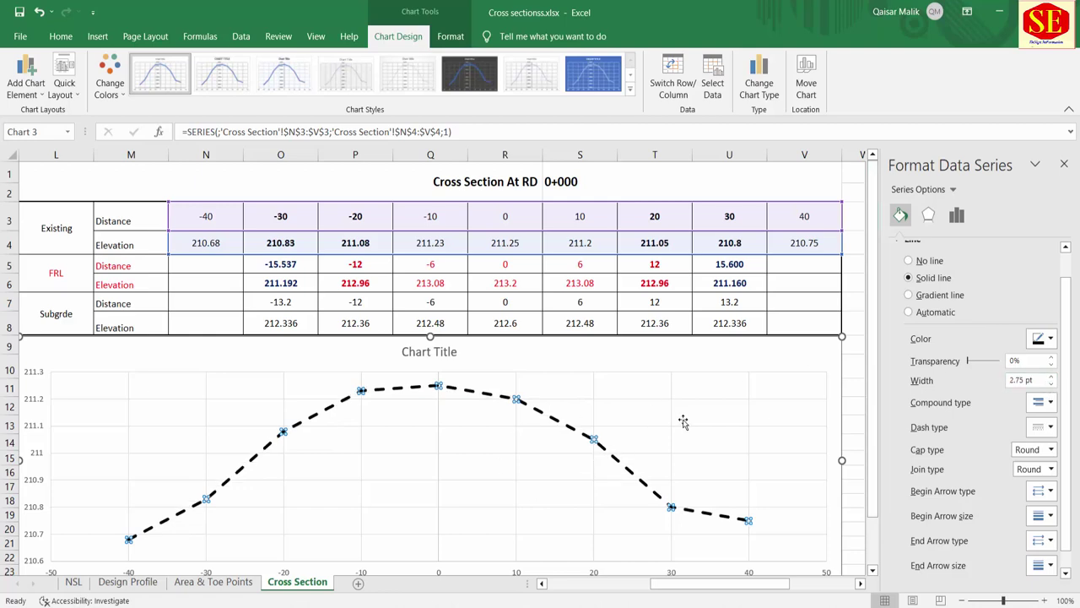
{"action": "left_click", "coordinate": [755, 418]}
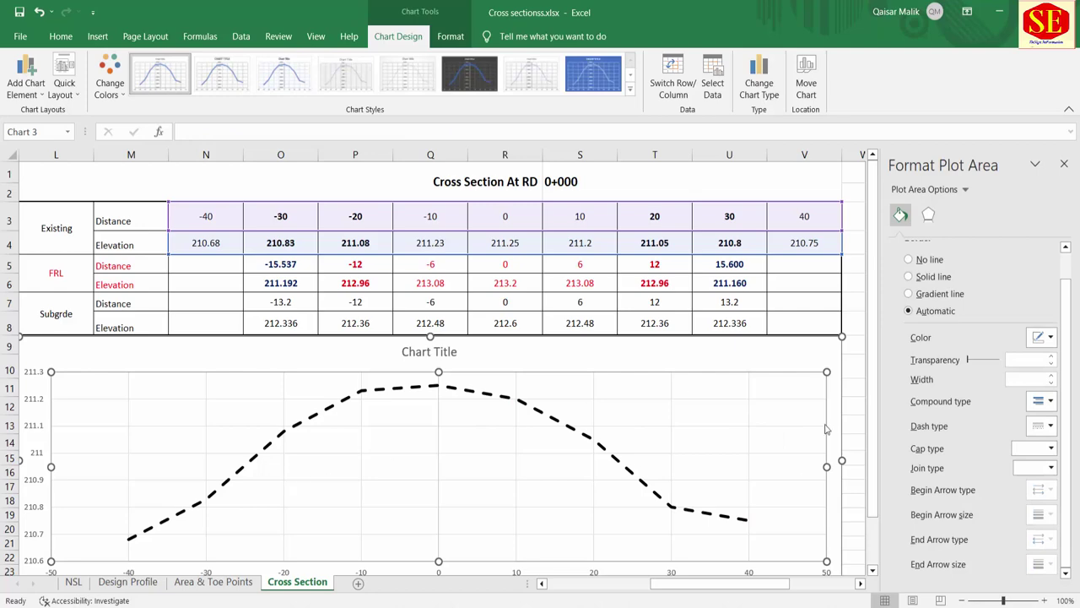
Close the Format pane and reselect the chart's plot area.
{"action": "left_click", "coordinate": [1064, 164]}
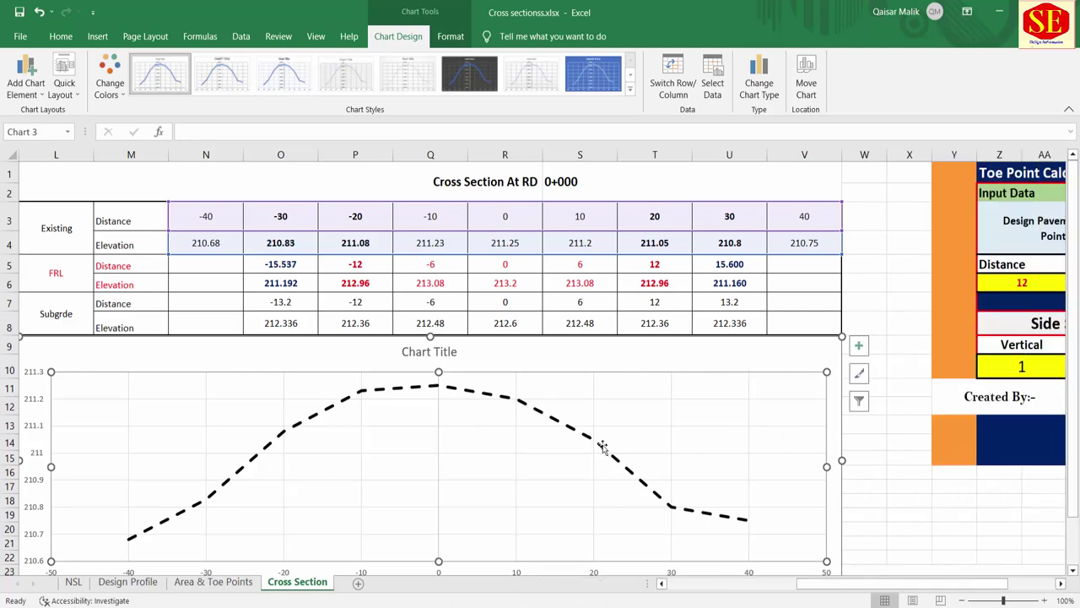
{"action": "left_click", "coordinate": [582, 400]}
{"action": "scroll", "coordinate": [479, 478], "scroll_direction": "down", "scroll_amount": 1}
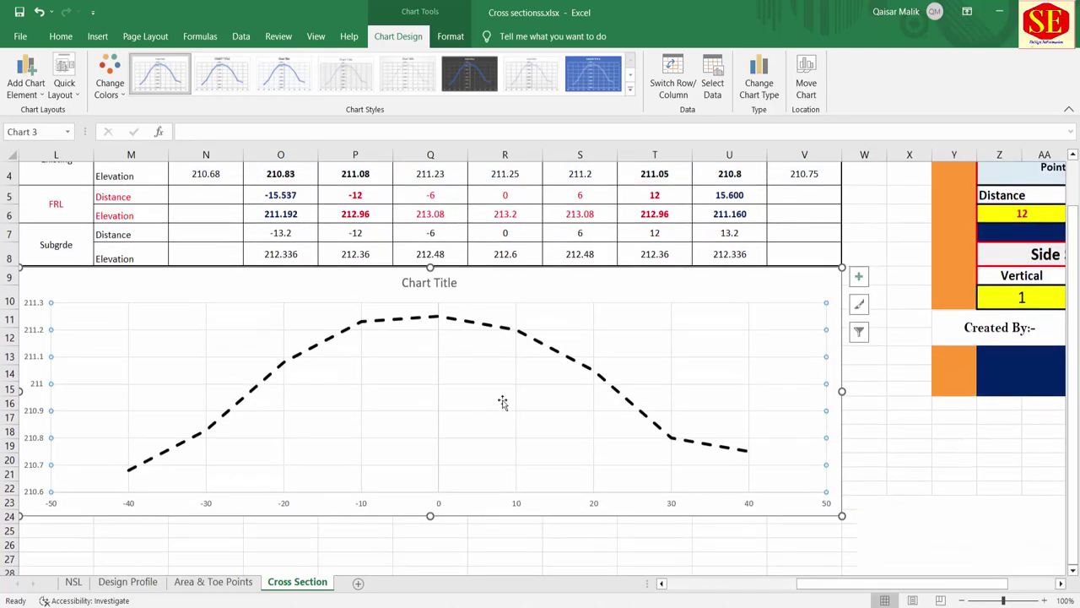
{"action": "left_click", "coordinate": [497, 377]}
{"action": "scroll", "coordinate": [492, 374], "scroll_direction": "up", "scroll_amount": 1}
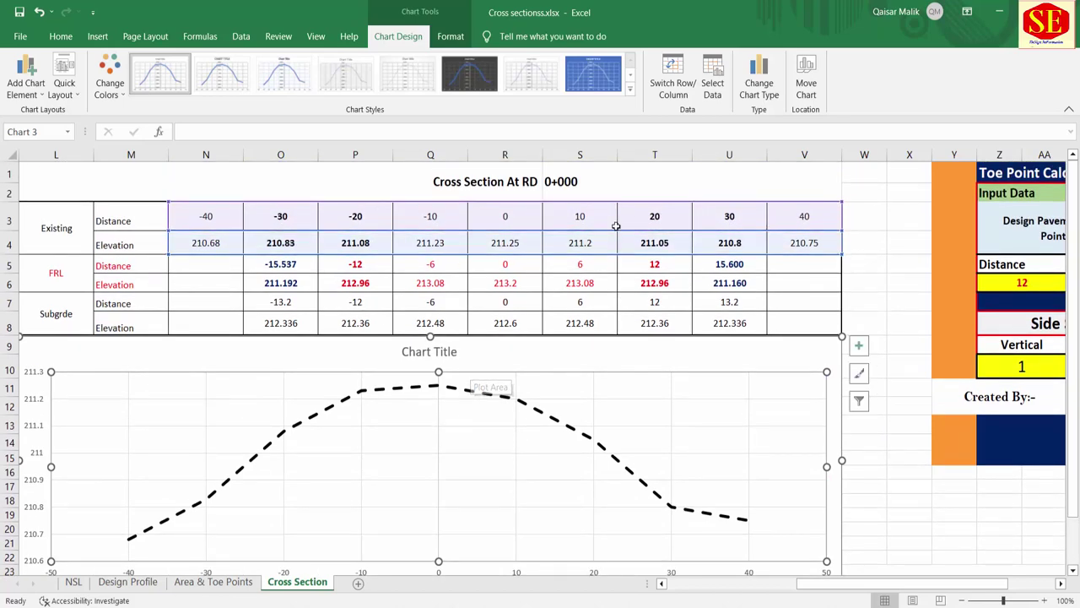
Test the chart with 0 in R4 and 215 in S4, undoing each edit.
{"action": "left_click", "coordinate": [499, 243]}
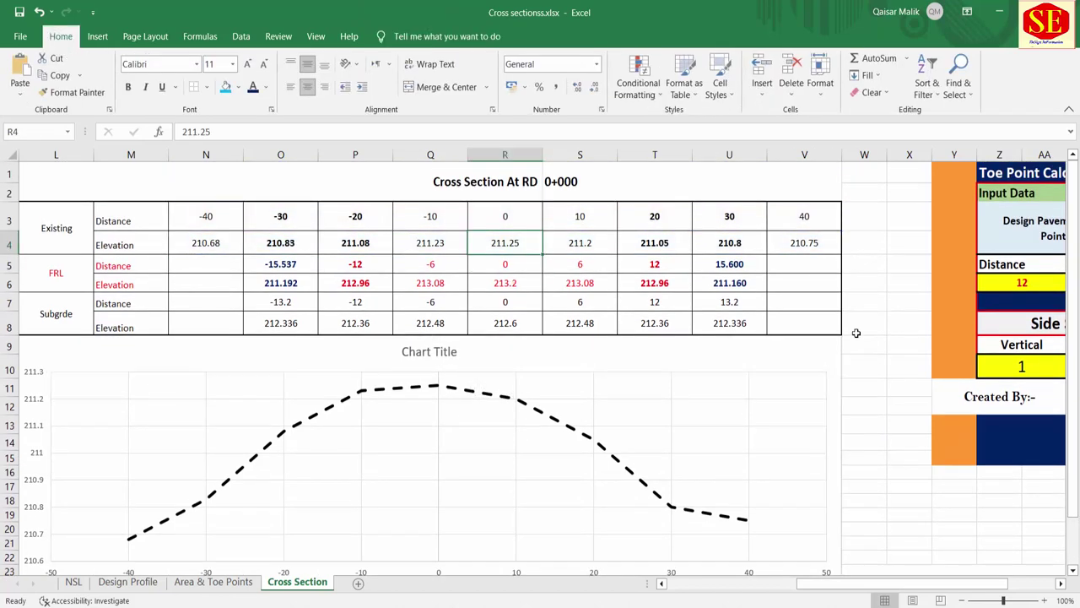
{"action": "type", "text": "0"}
{"action": "key", "text": "Return"}
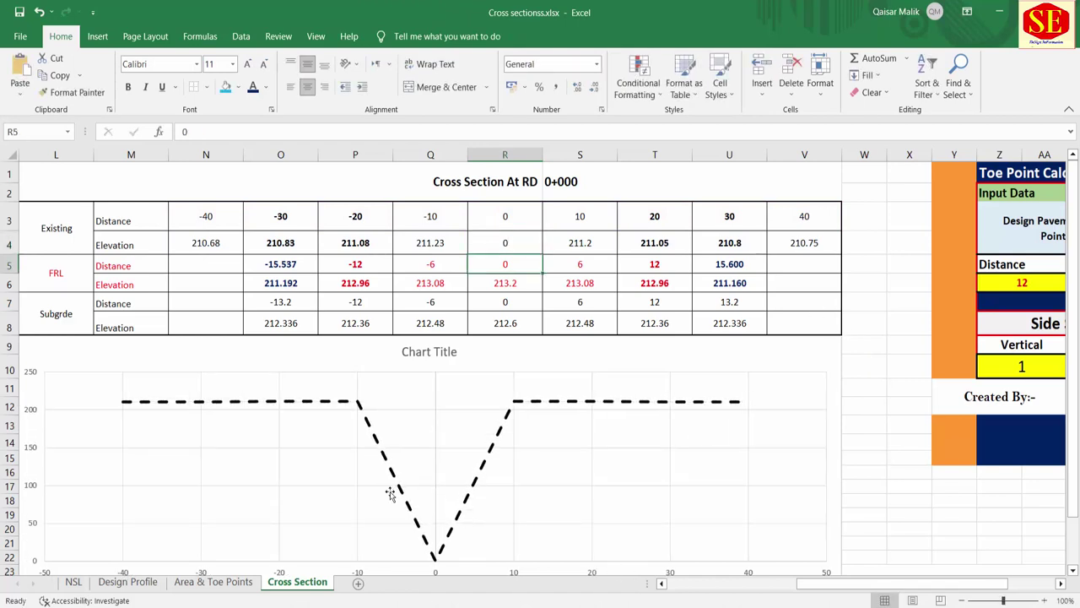
{"action": "key", "text": "ctrl+z"}
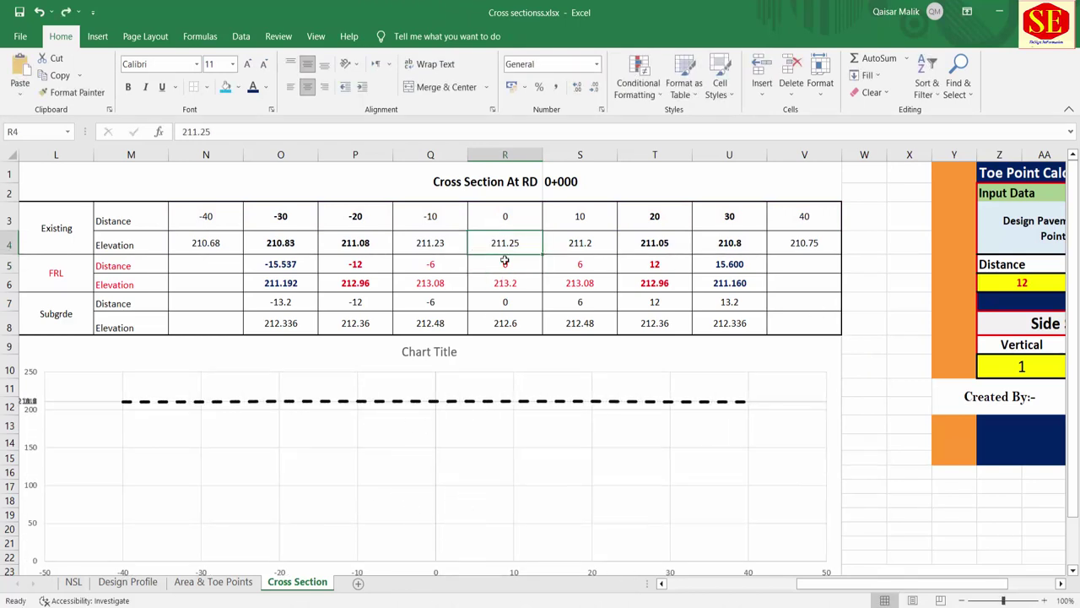
{"action": "left_click", "coordinate": [574, 243]}
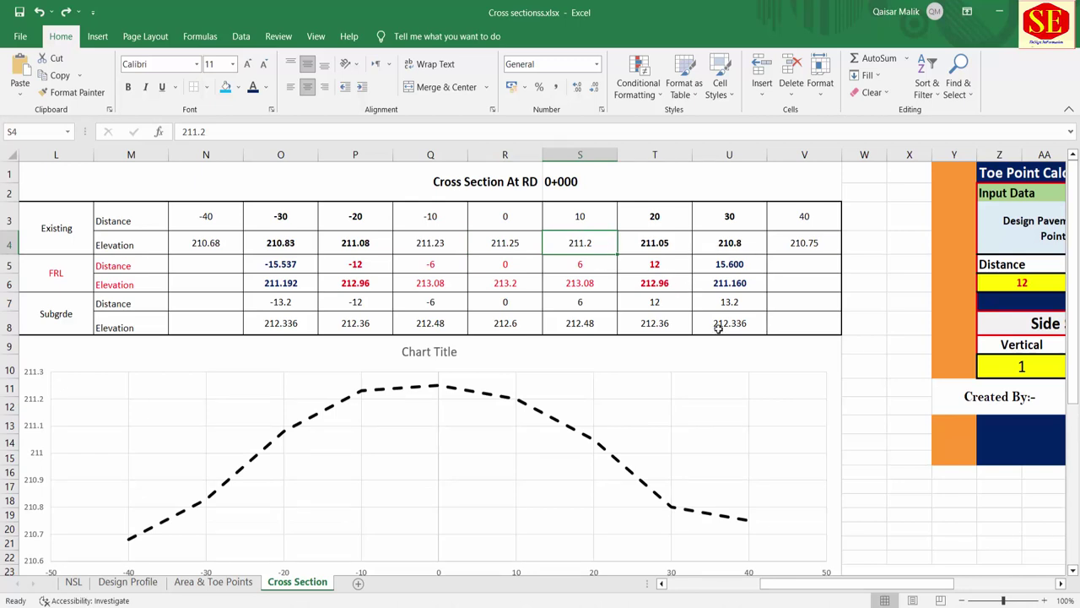
{"action": "type", "text": "215"}
{"action": "key", "text": "Return"}
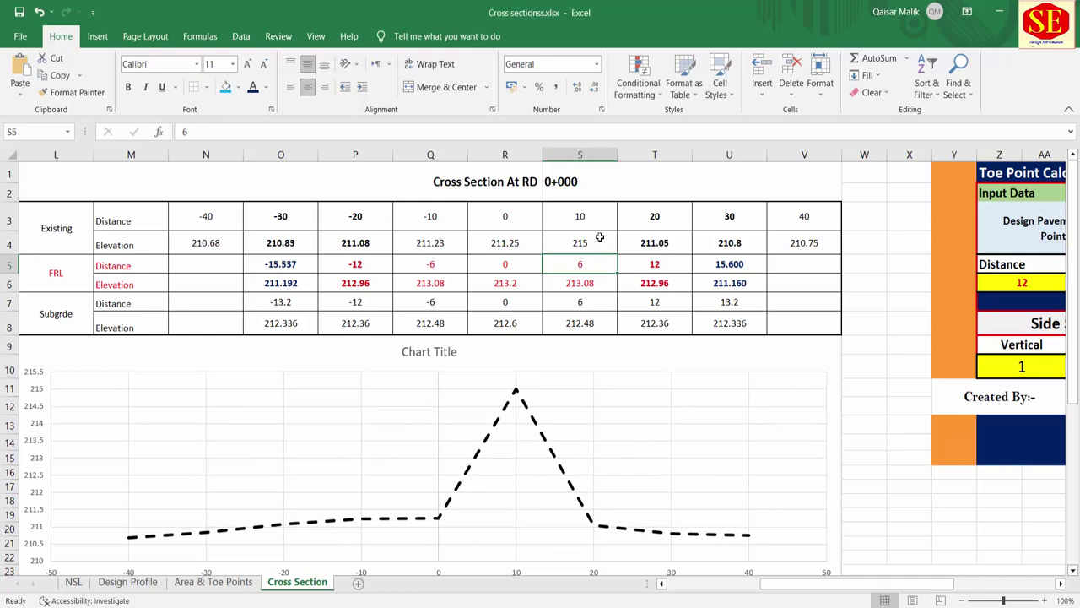
{"action": "key", "text": "ctrl+z"}
{"action": "scroll", "coordinate": [648, 419], "scroll_direction": "down", "scroll_amount": 1}
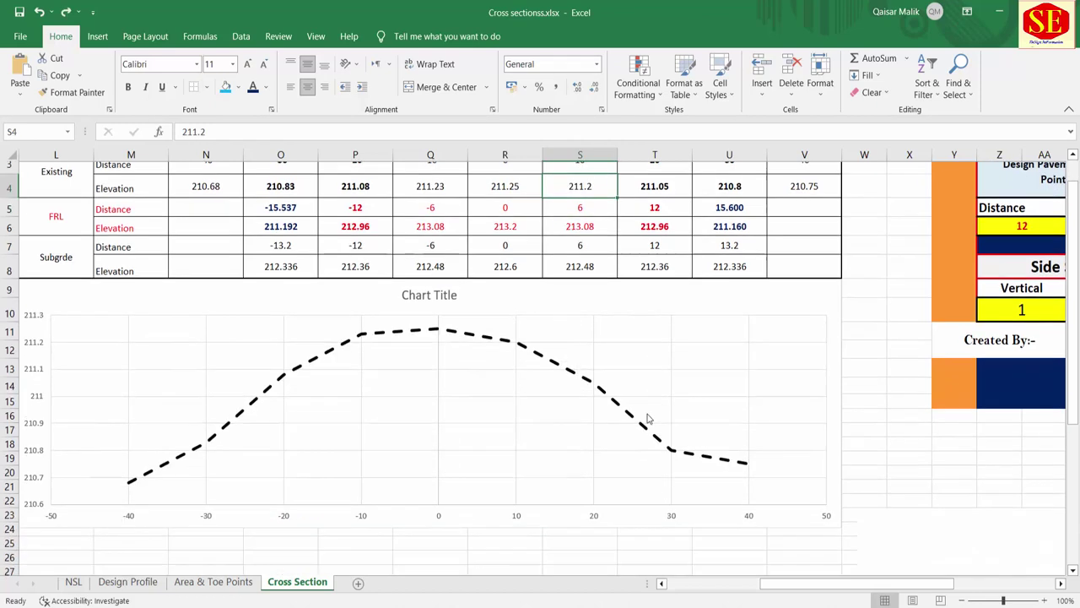
{"action": "scroll", "coordinate": [529, 391], "scroll_direction": "up", "scroll_amount": 1}
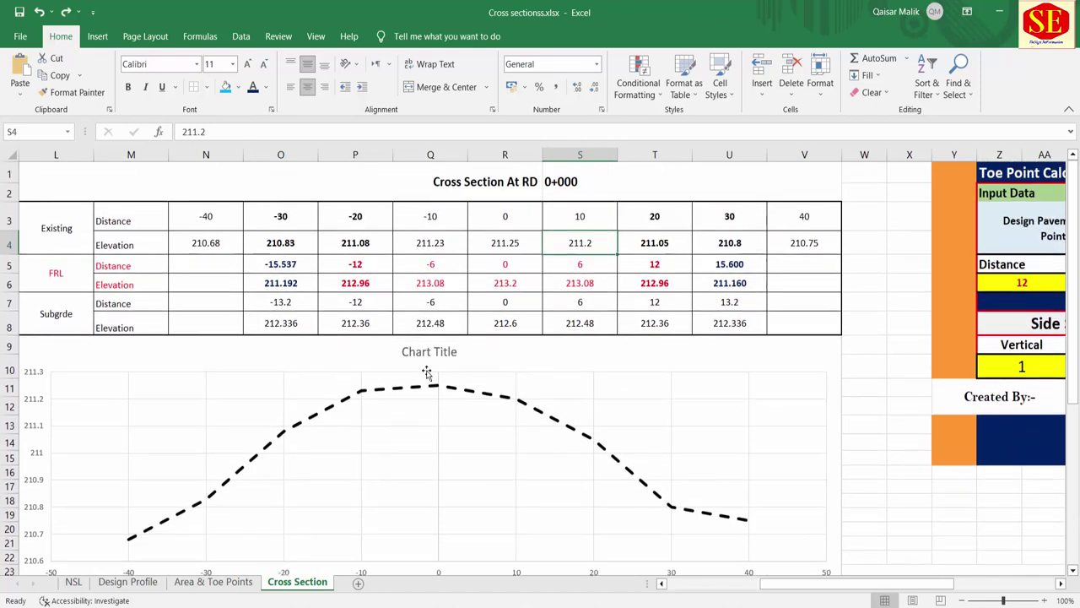
{"action": "left_click", "coordinate": [436, 440]}
In Select Data, rename the existing ground series Series1 to NSL.
{"action": "left_click", "coordinate": [566, 388]}
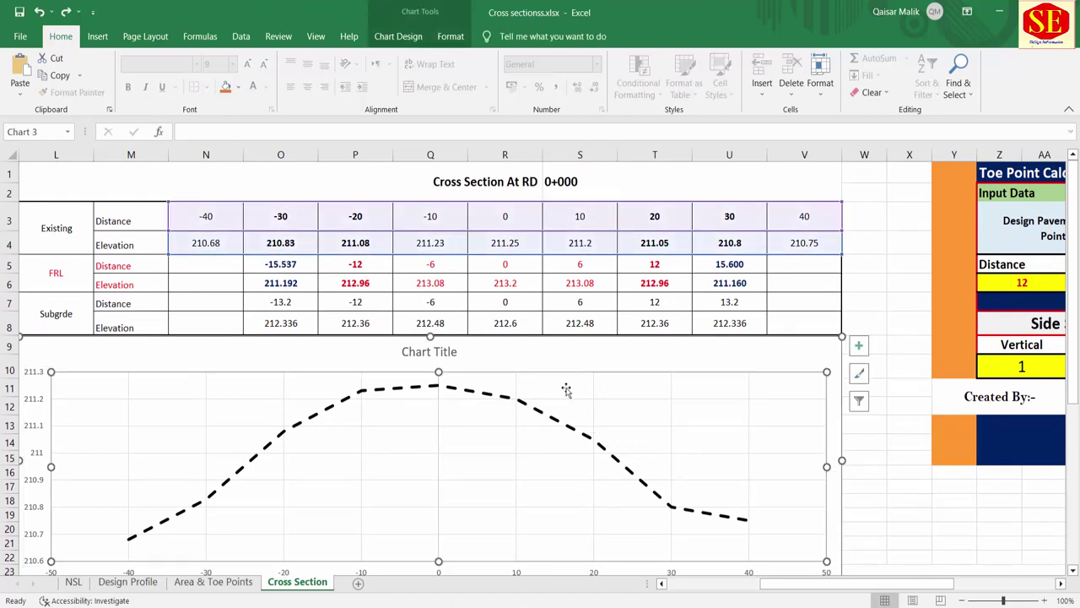
{"action": "right_click", "coordinate": [567, 391]}
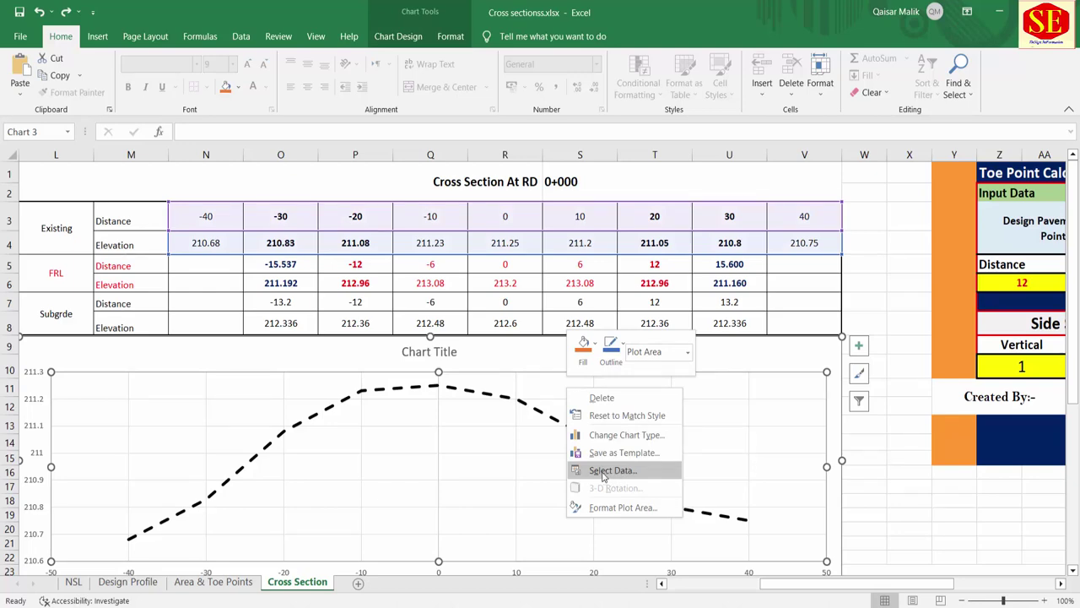
{"action": "left_click", "coordinate": [612, 471]}
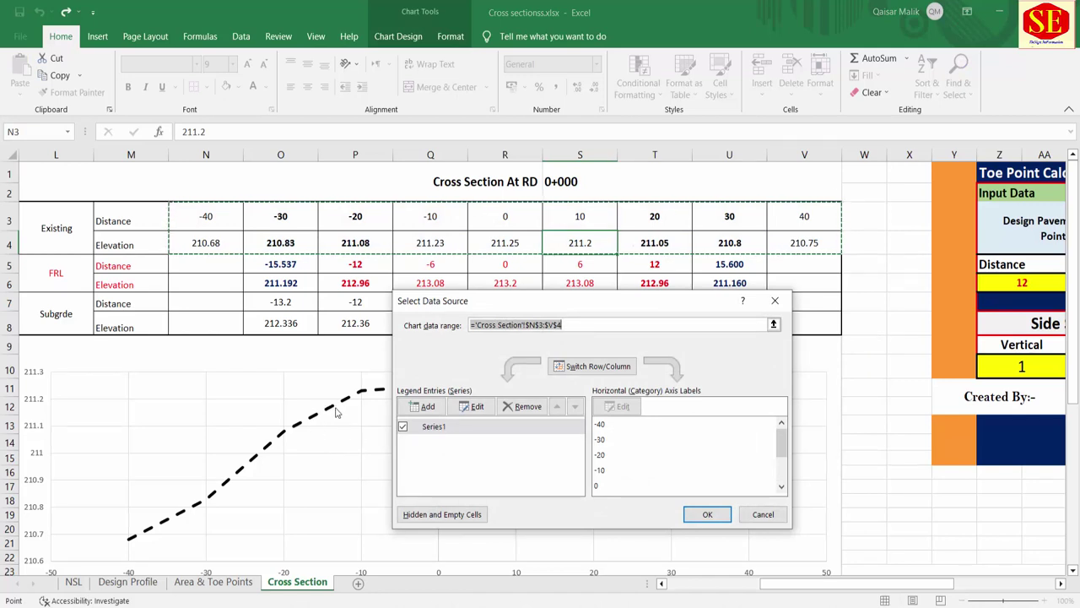
{"action": "left_click", "coordinate": [453, 426]}
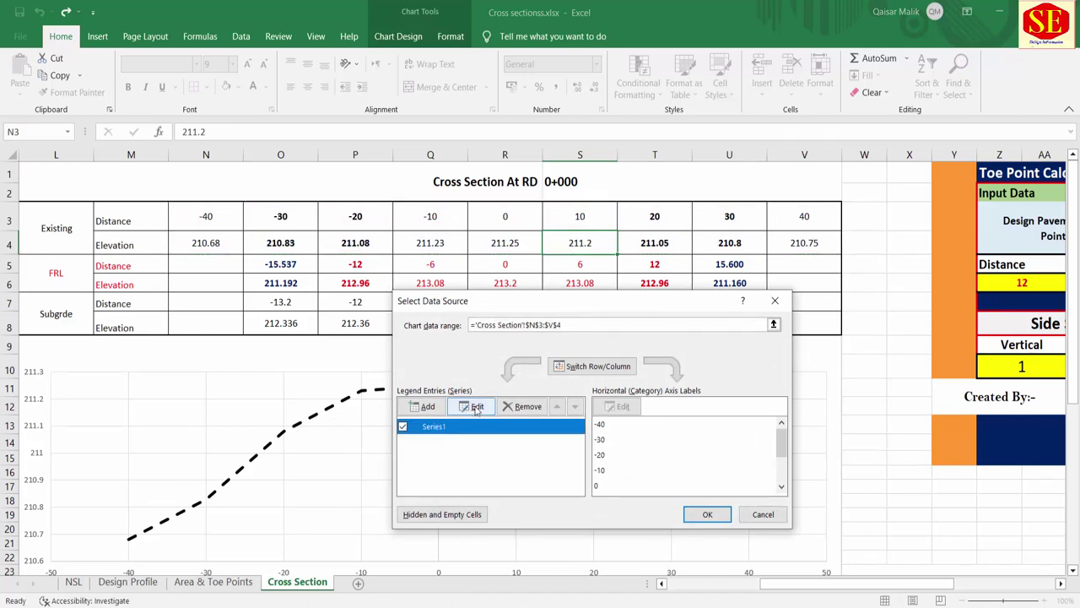
{"action": "left_click", "coordinate": [473, 406]}
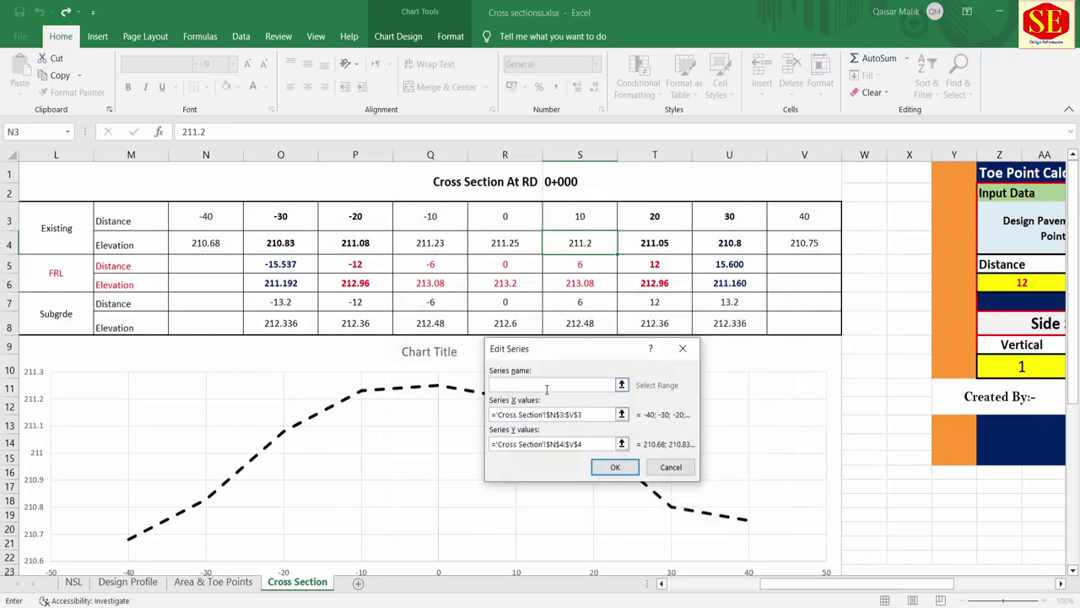
{"action": "type", "text": "NSL"}
{"action": "left_click", "coordinate": [615, 467]}
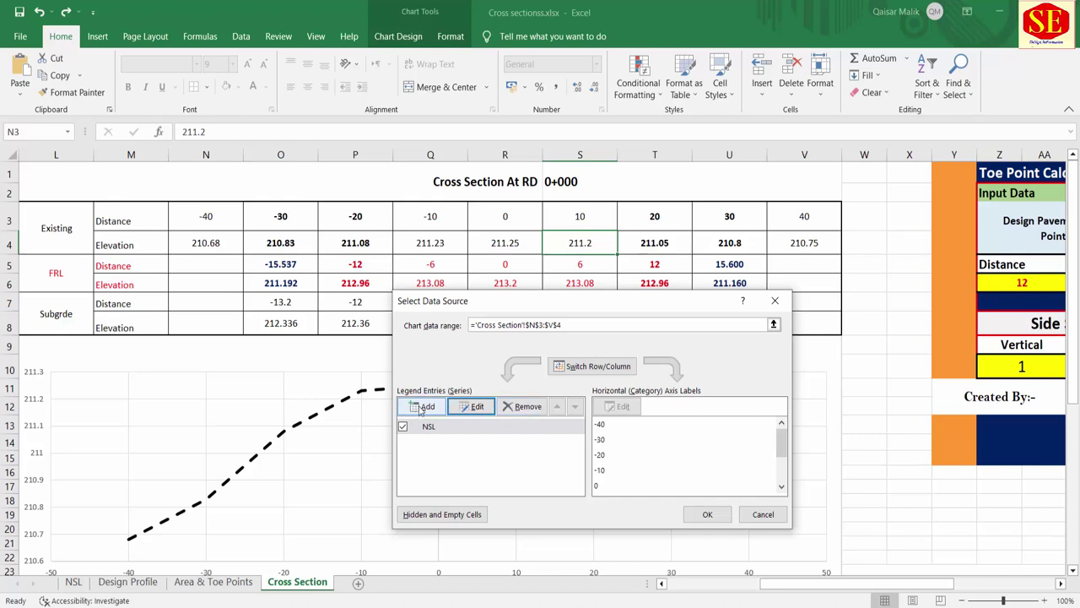
Add an FRL series with X values O5:U5 and Y values O6:U6.
{"action": "left_click", "coordinate": [422, 407]}
{"action": "type", "text": "FRL"}
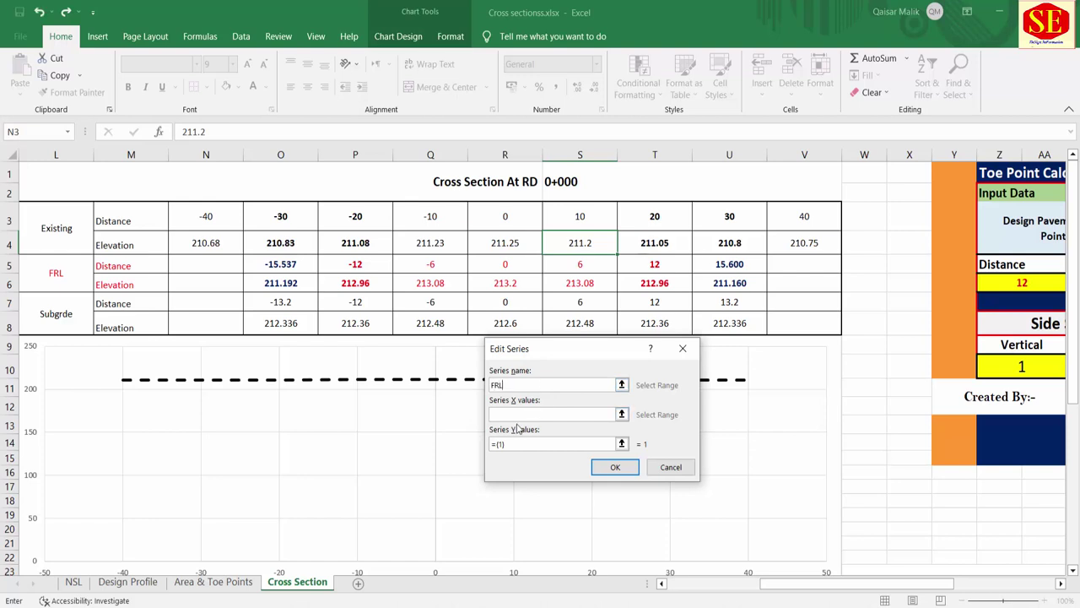
{"action": "left_click", "coordinate": [511, 414]}
{"action": "left_click_drag", "start_coordinate": [285, 264], "coordinate": [701, 265]}
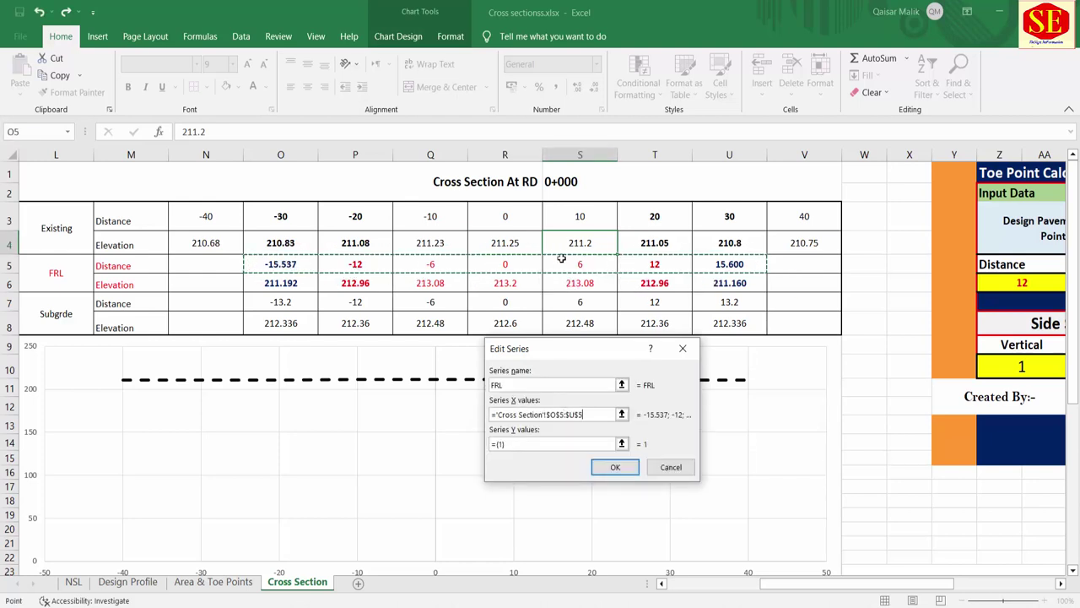
{"action": "left_click", "coordinate": [530, 443]}
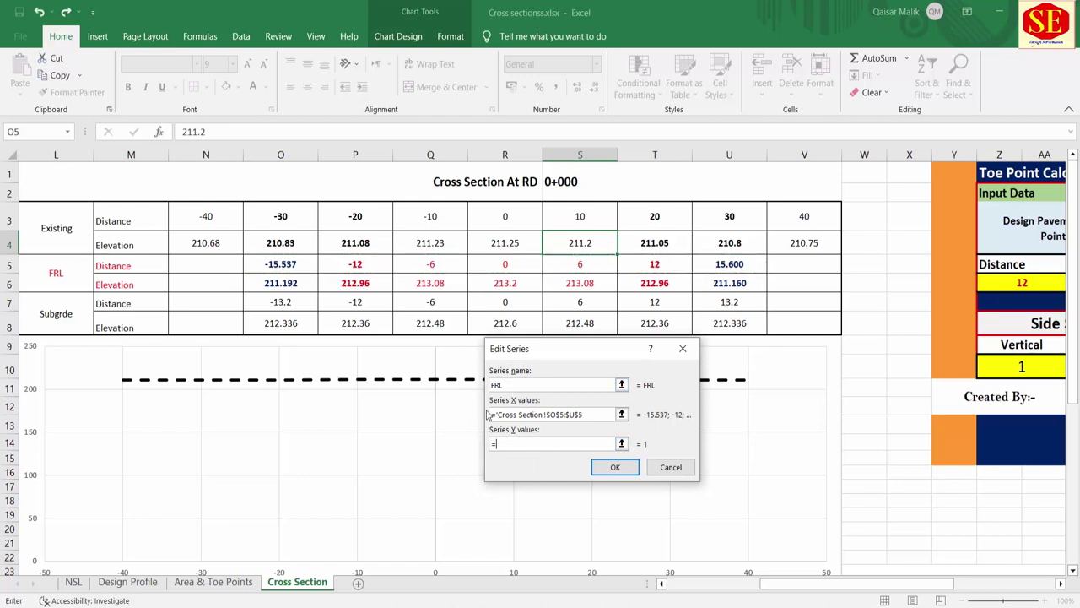
{"action": "left_click_drag", "start_coordinate": [276, 284], "coordinate": [760, 284]}
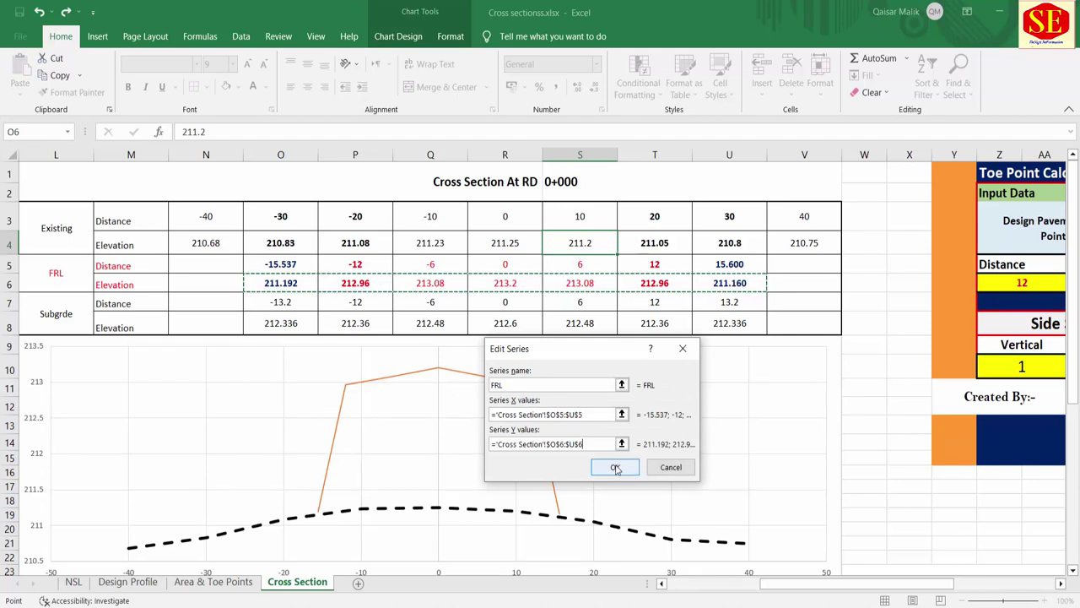
{"action": "left_click", "coordinate": [615, 466]}
{"action": "left_click_drag", "start_coordinate": [531, 301], "coordinate": [742, 280]}
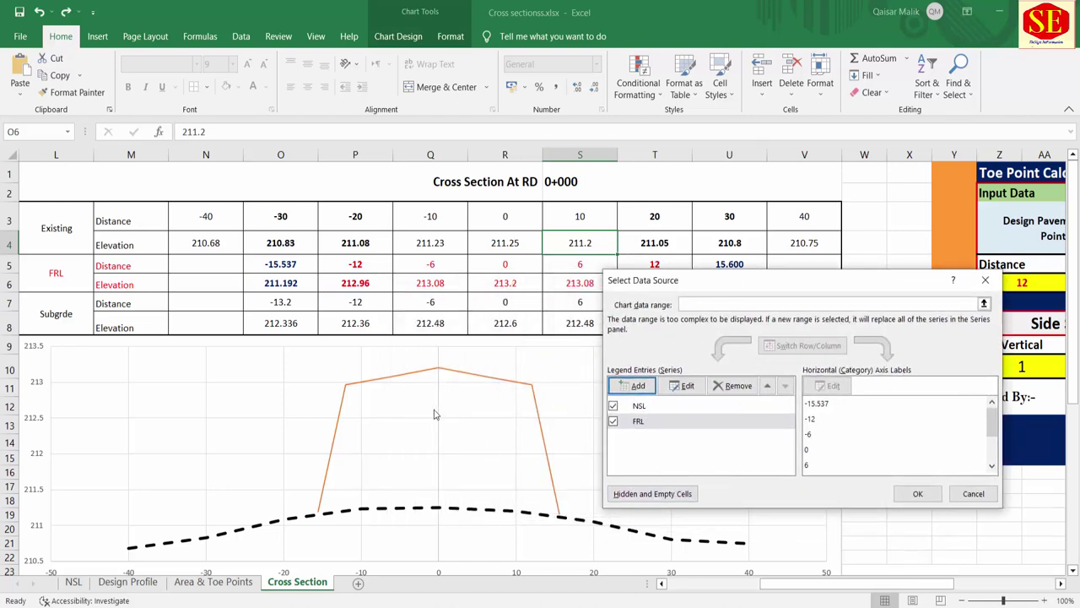
Add the Sub Grade series with X values O7:U7 and Y values O8:U8, then close Select Data.
{"action": "left_click", "coordinate": [629, 386]}
{"action": "type", "text": "sUB"}
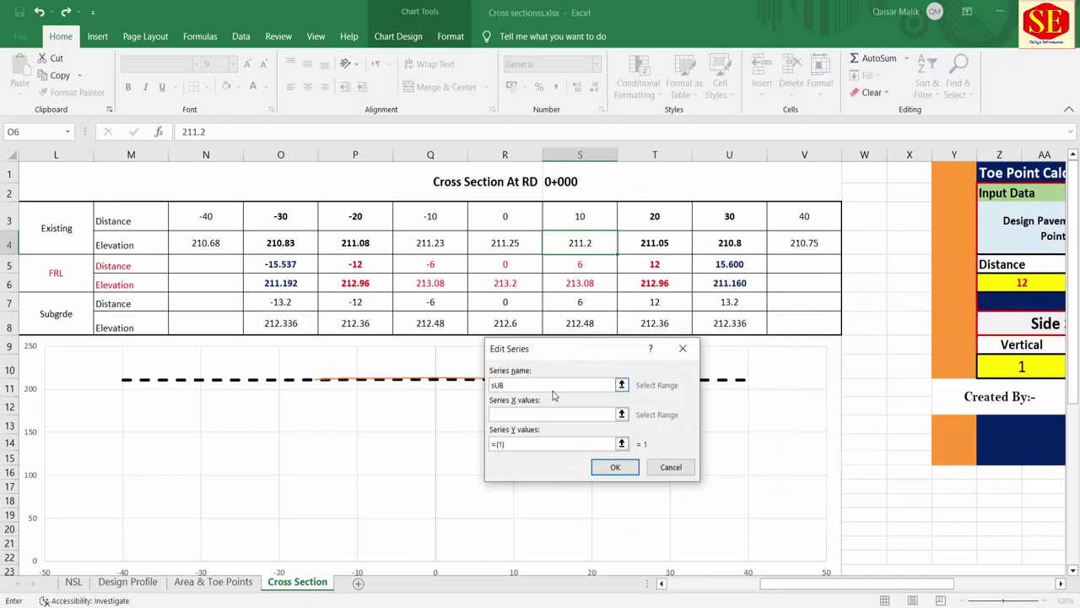
{"action": "type", "text": "grD"}
{"action": "key", "text": "BackSpace"}
{"action": "type", "text": "e"}
{"action": "left_click", "coordinate": [556, 414]}
{"action": "left_click_drag", "start_coordinate": [554, 365], "coordinate": [554, 396]}
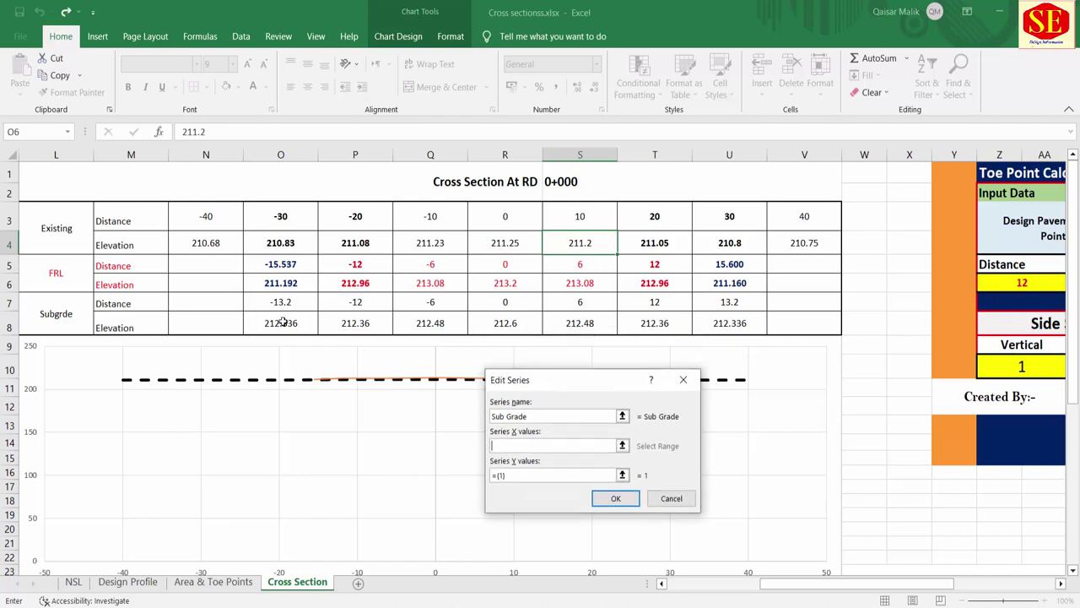
{"action": "left_click_drag", "start_coordinate": [281, 301], "coordinate": [729, 301]}
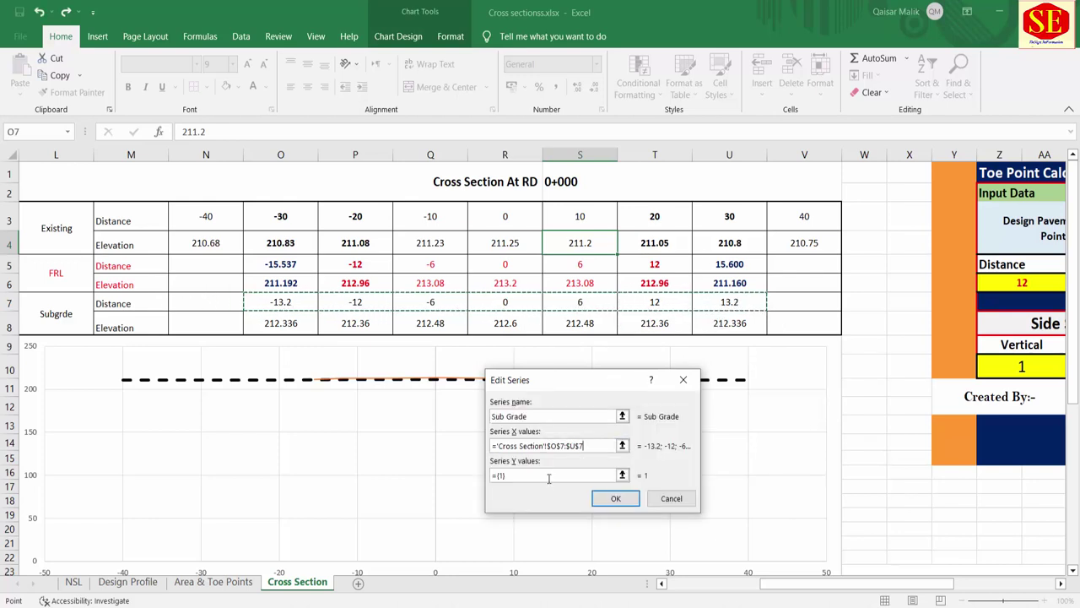
{"action": "left_click", "coordinate": [540, 476]}
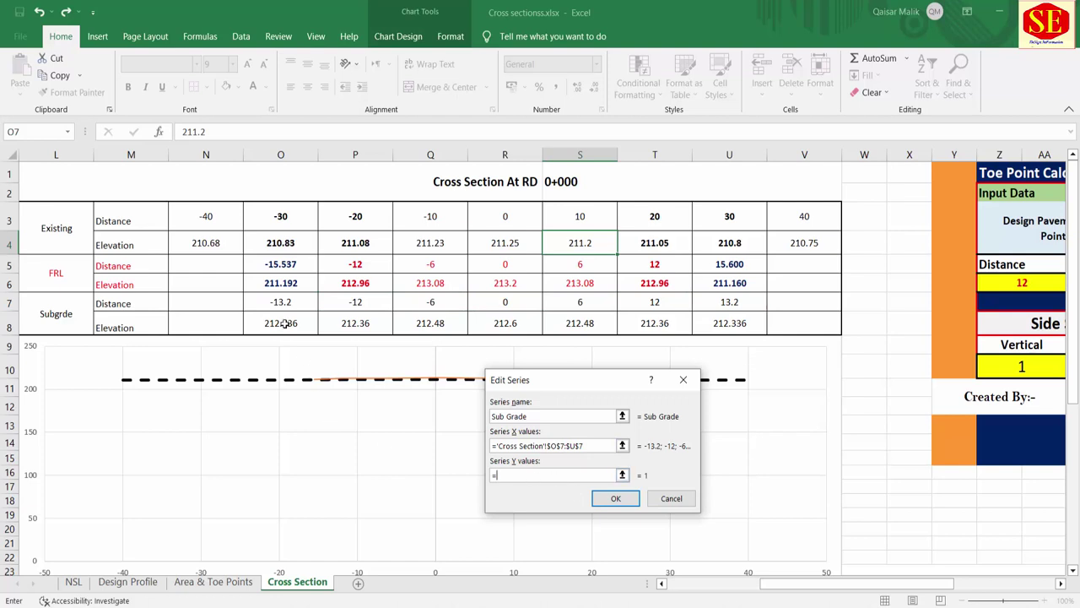
{"action": "left_click_drag", "start_coordinate": [281, 324], "coordinate": [698, 321]}
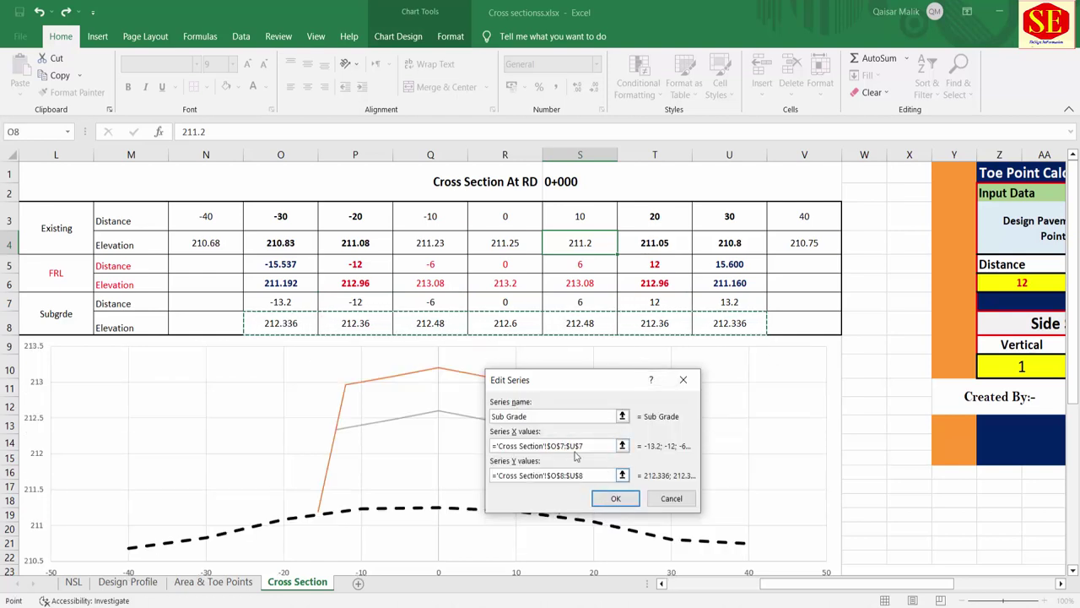
{"action": "left_click_drag", "start_coordinate": [587, 384], "coordinate": [743, 331]}
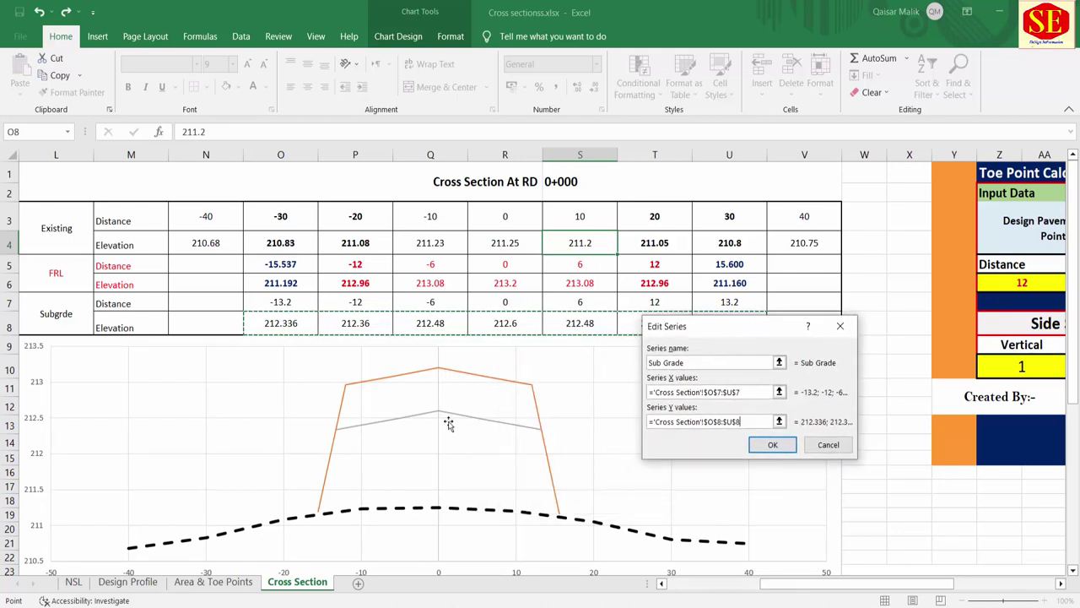
{"action": "left_click", "coordinate": [771, 445]}
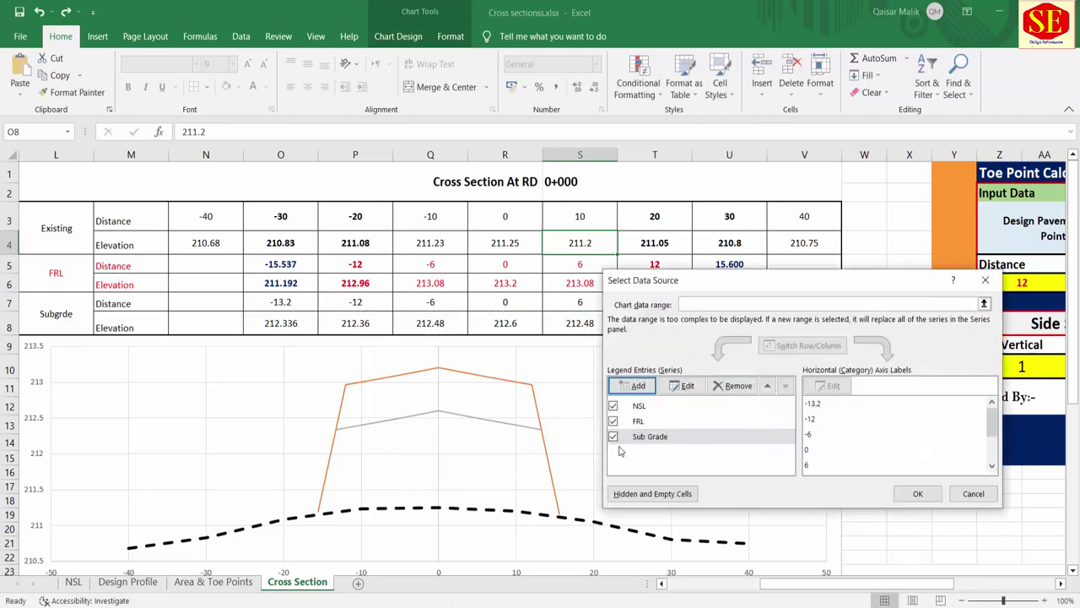
{"action": "left_click", "coordinate": [917, 493]}
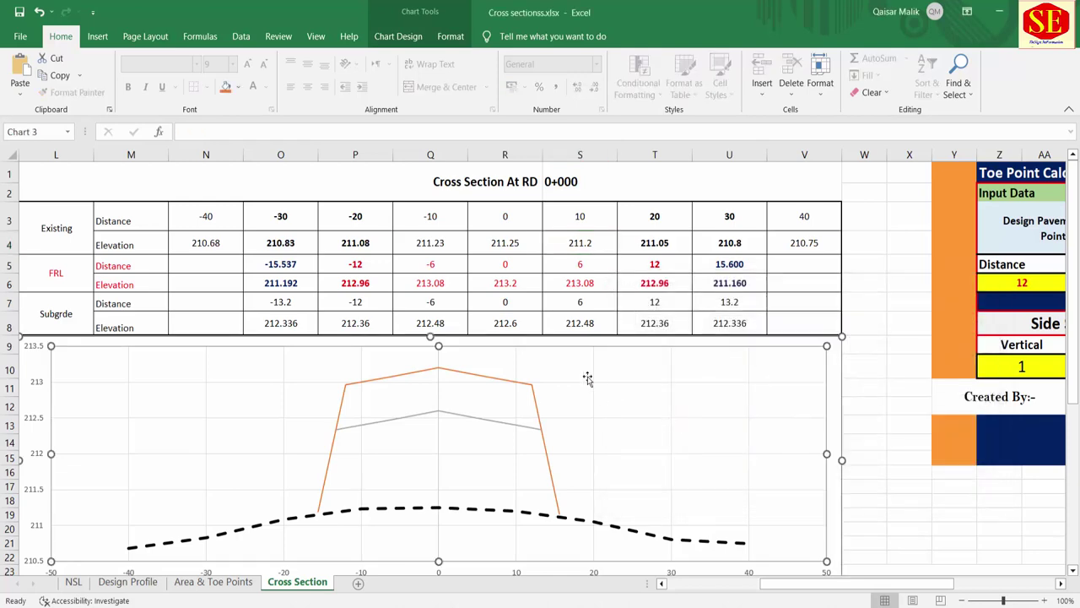
{"action": "scroll", "coordinate": [540, 384], "scroll_direction": "down", "scroll_amount": 1}
{"action": "left_click", "coordinate": [512, 361]}
{"action": "scroll", "coordinate": [639, 357], "scroll_direction": "up", "scroll_amount": 1}
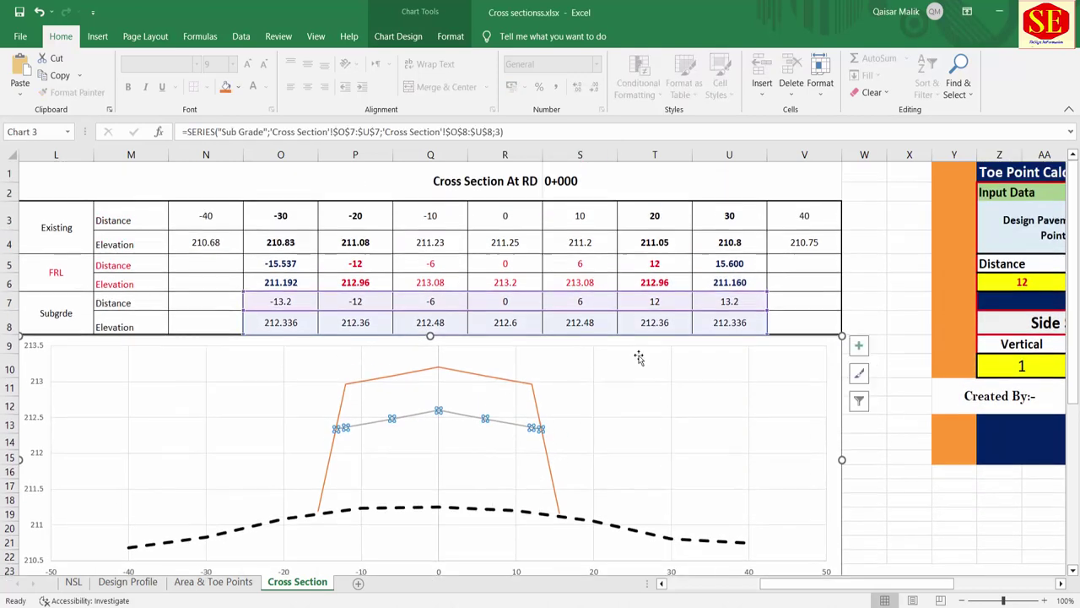
{"action": "left_click", "coordinate": [483, 376]}
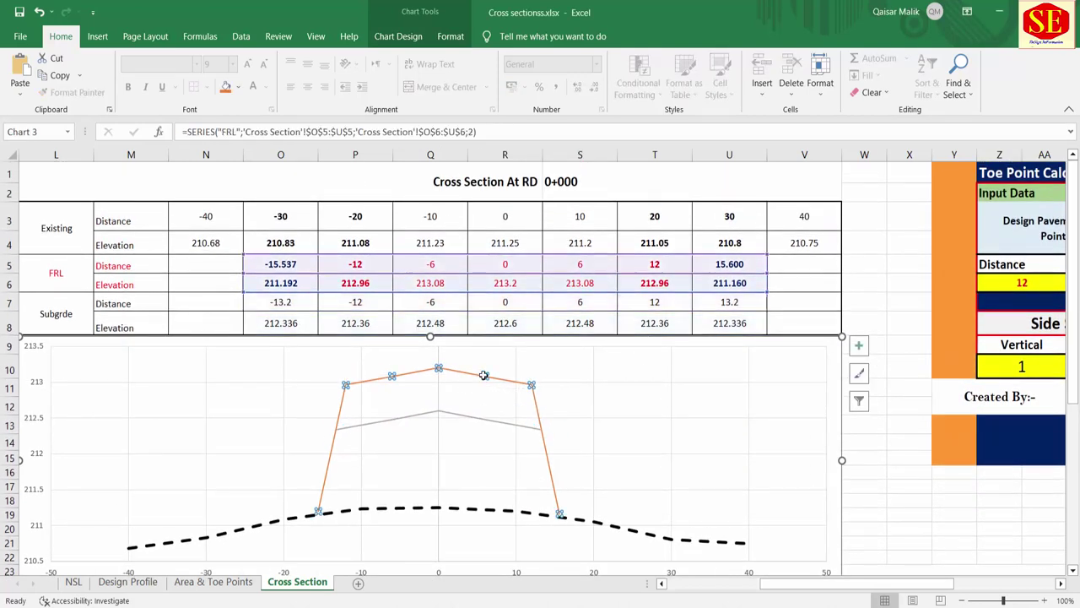
{"action": "left_click", "coordinate": [471, 509]}
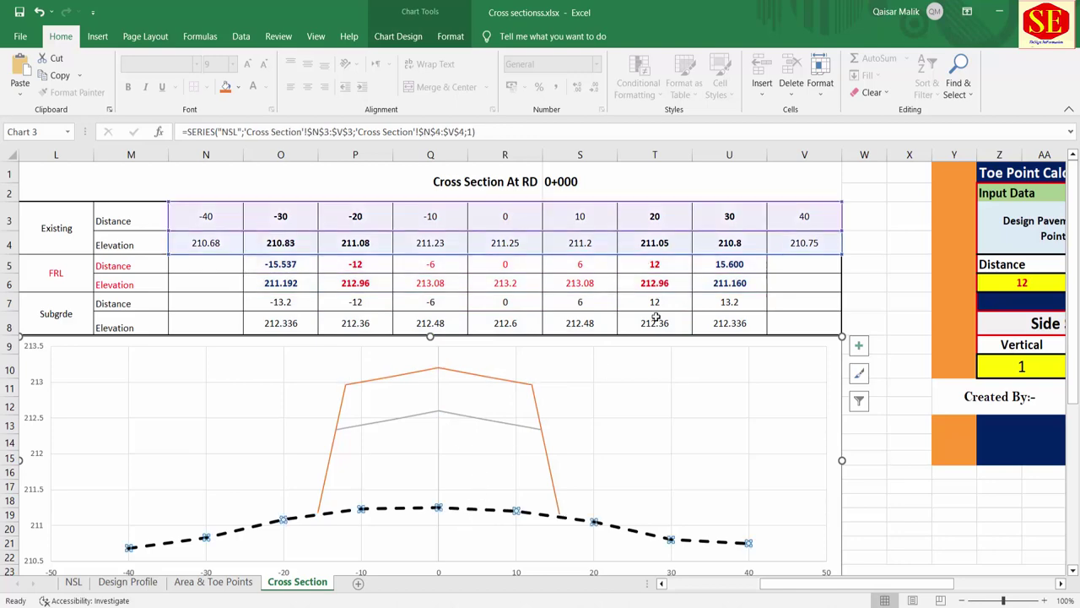
{"action": "scroll", "coordinate": [635, 371], "scroll_direction": "down", "scroll_amount": 2}
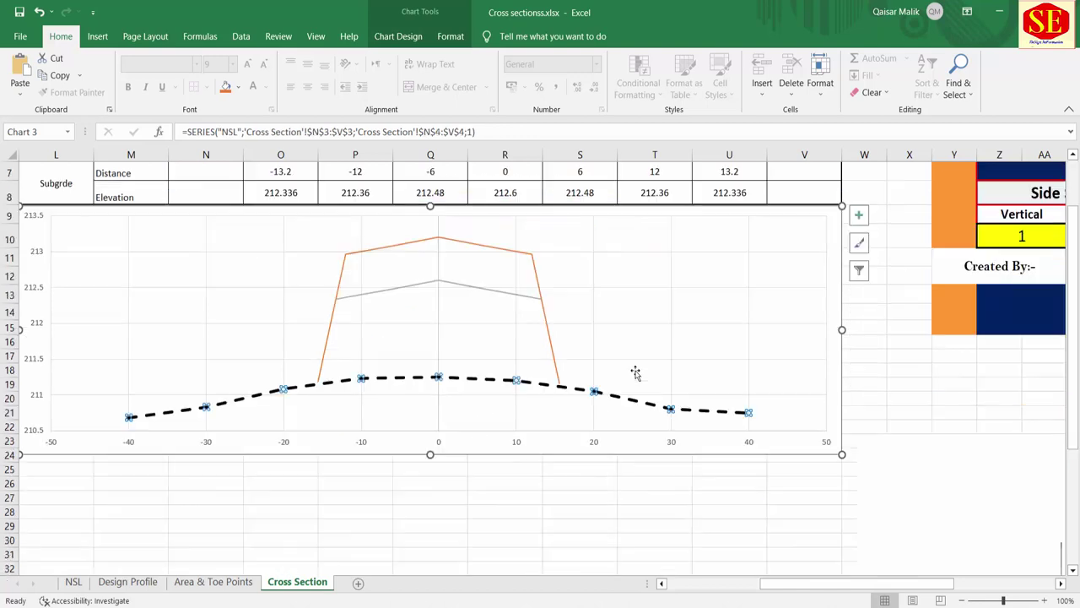
{"action": "scroll", "coordinate": [566, 422], "scroll_direction": "up", "scroll_amount": 1}
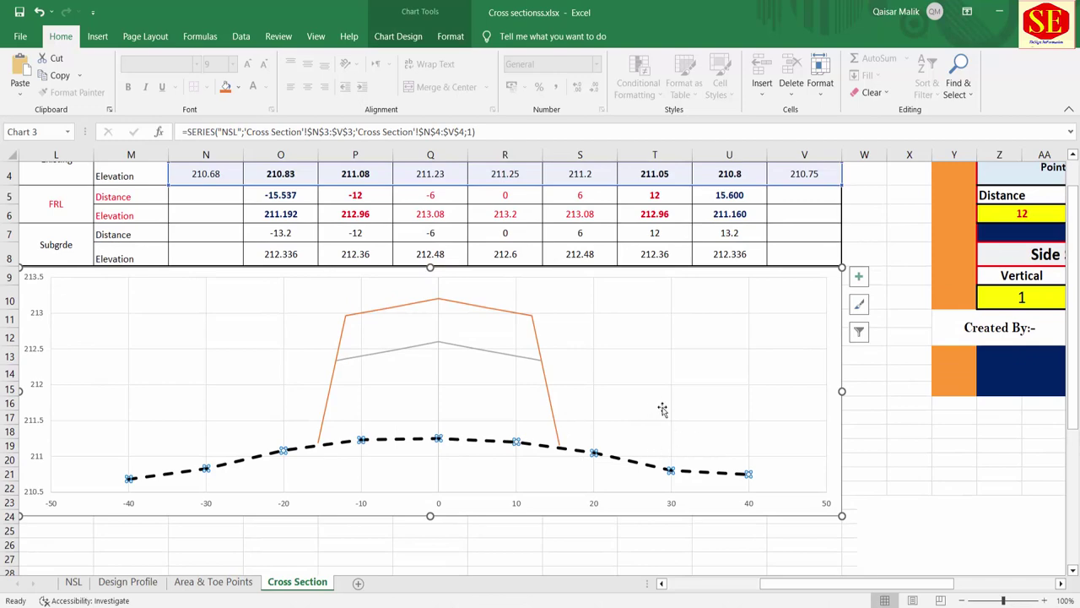
{"action": "scroll", "coordinate": [700, 413], "scroll_direction": "up", "scroll_amount": 1}
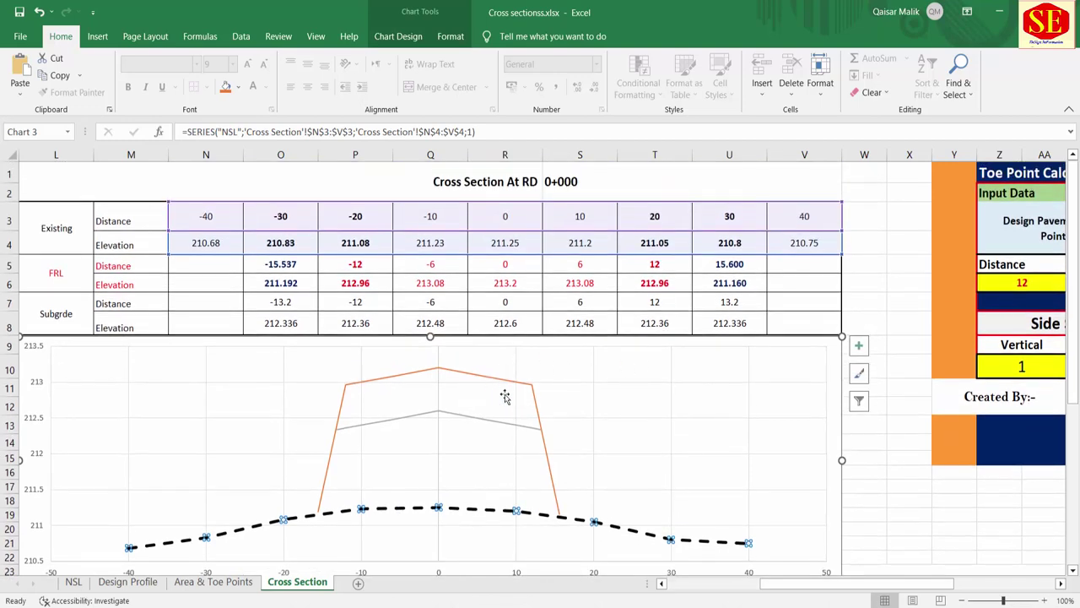
{"action": "scroll", "coordinate": [734, 477], "scroll_direction": "down", "scroll_amount": 2}
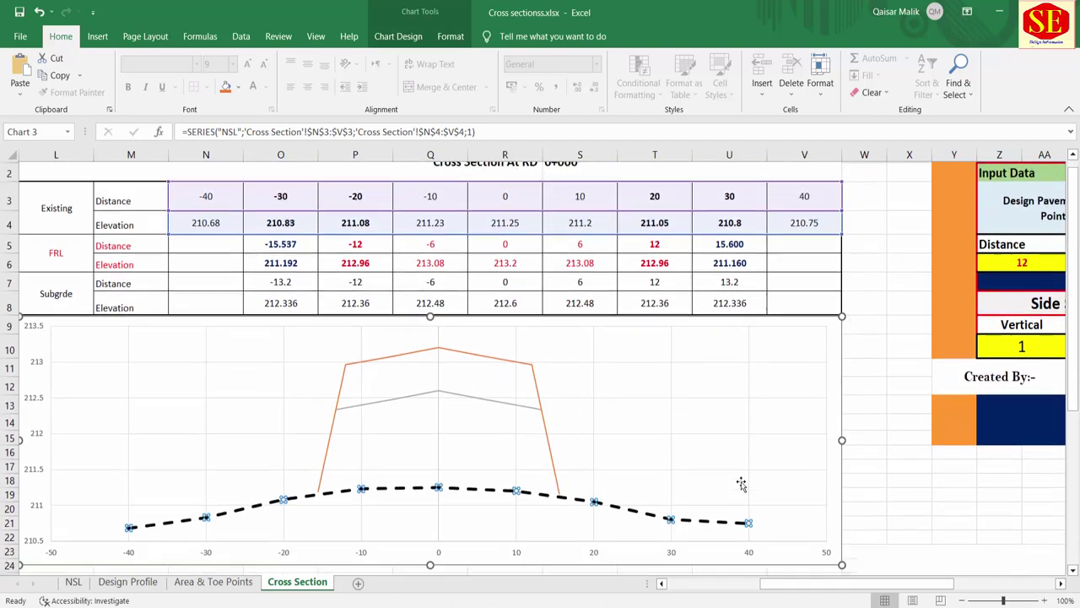
{"action": "scroll", "coordinate": [756, 430], "scroll_direction": "up", "scroll_amount": 2}
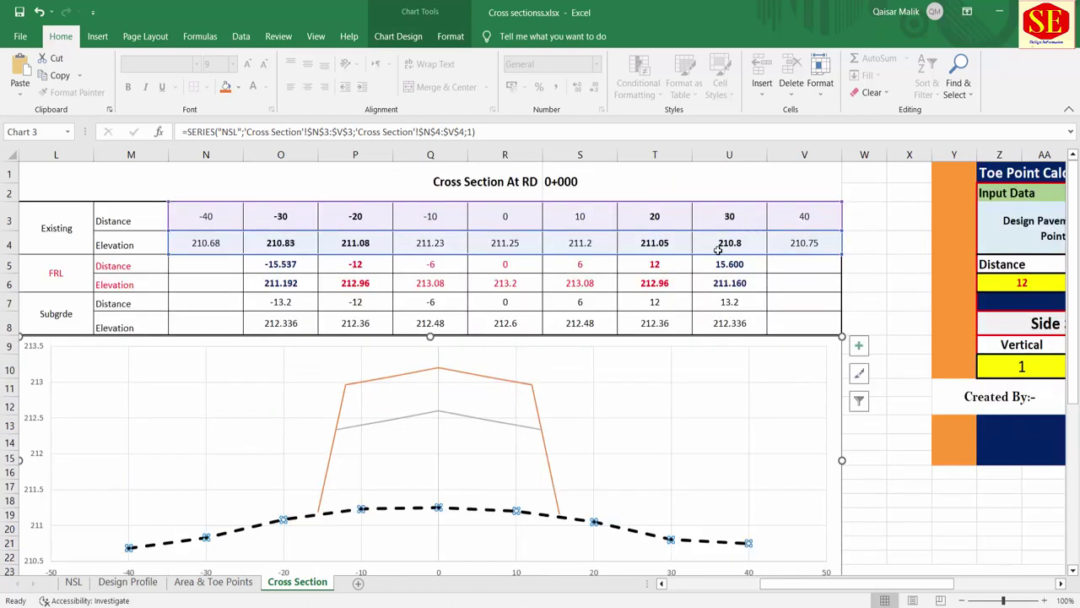
{"action": "left_click", "coordinate": [285, 266]}
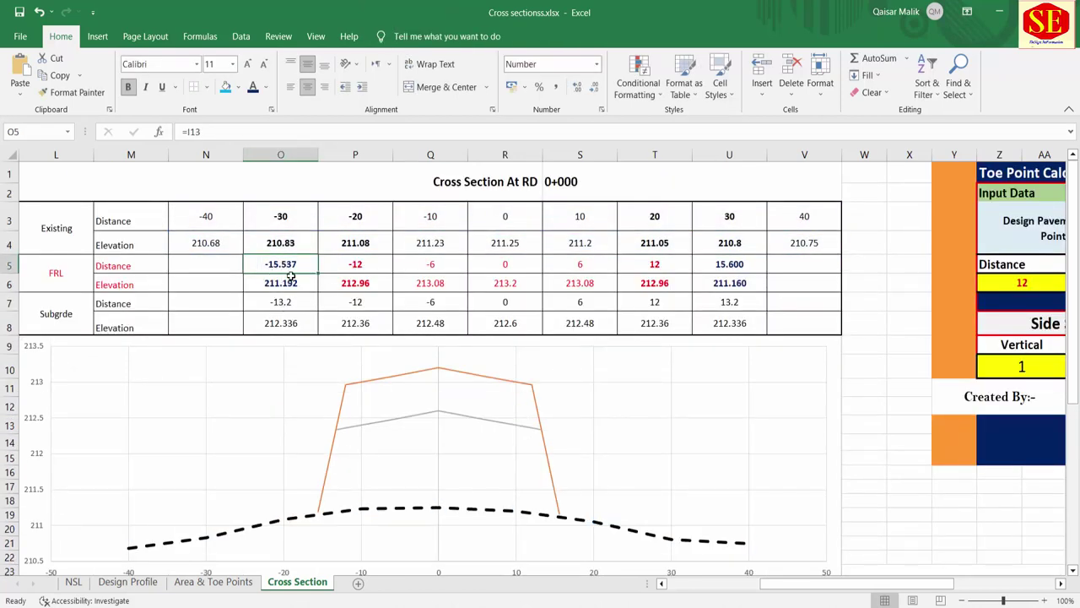
{"action": "scroll", "coordinate": [283, 485], "scroll_direction": "down", "scroll_amount": 1}
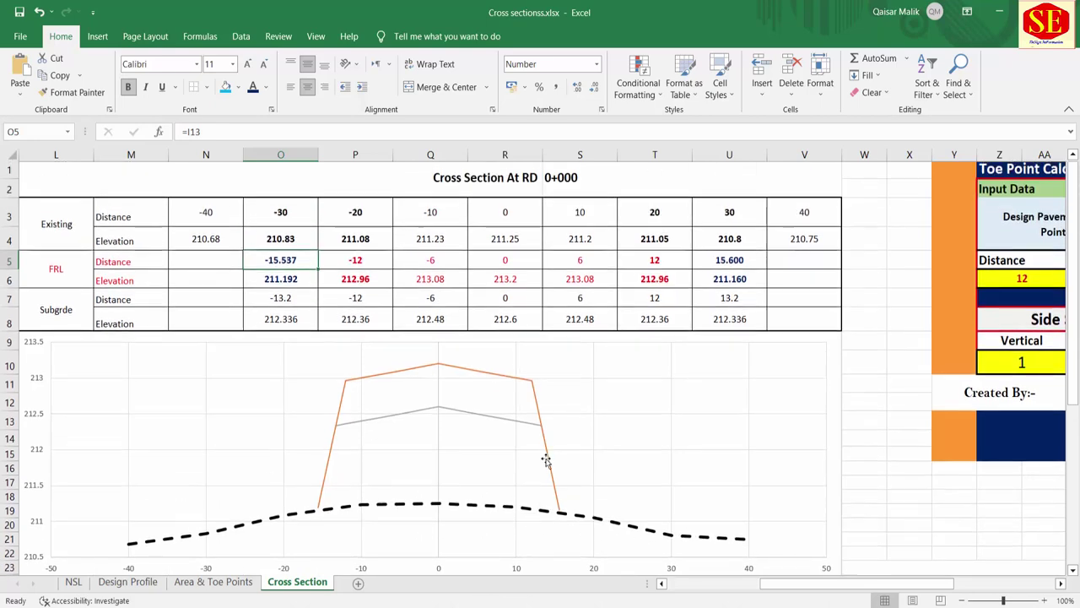
{"action": "scroll", "coordinate": [648, 475], "scroll_direction": "up", "scroll_amount": 1}
Open Format Axis for the horizontal distance axis and expand Bounds.
{"action": "left_click", "coordinate": [634, 424]}
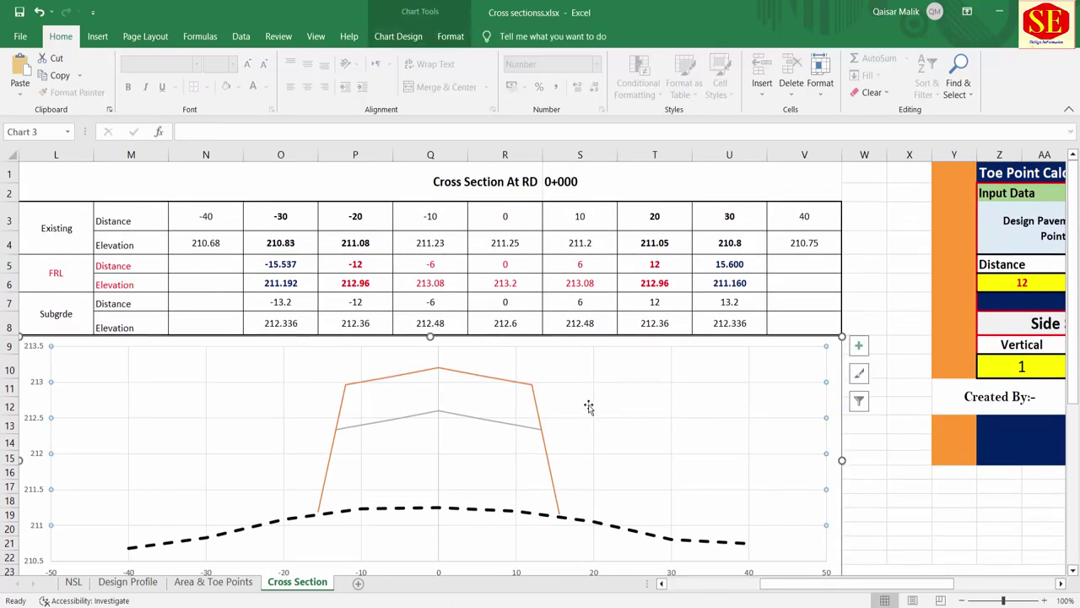
{"action": "double_click", "coordinate": [607, 395]}
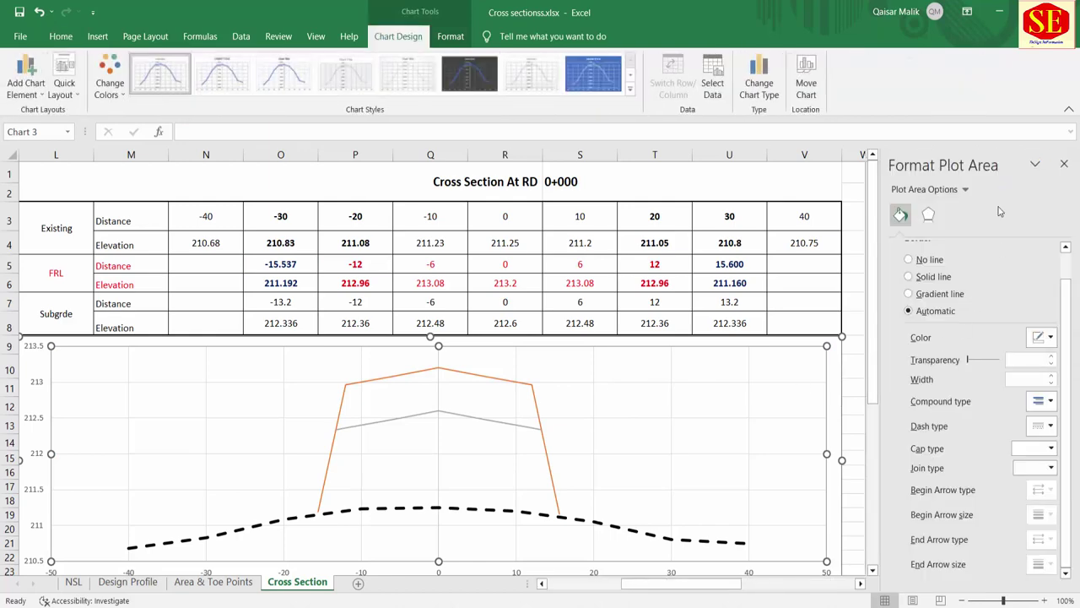
{"action": "scroll", "coordinate": [844, 359], "scroll_direction": "down", "scroll_amount": 1}
{"action": "scroll", "coordinate": [844, 358], "scroll_direction": "down", "scroll_amount": 1}
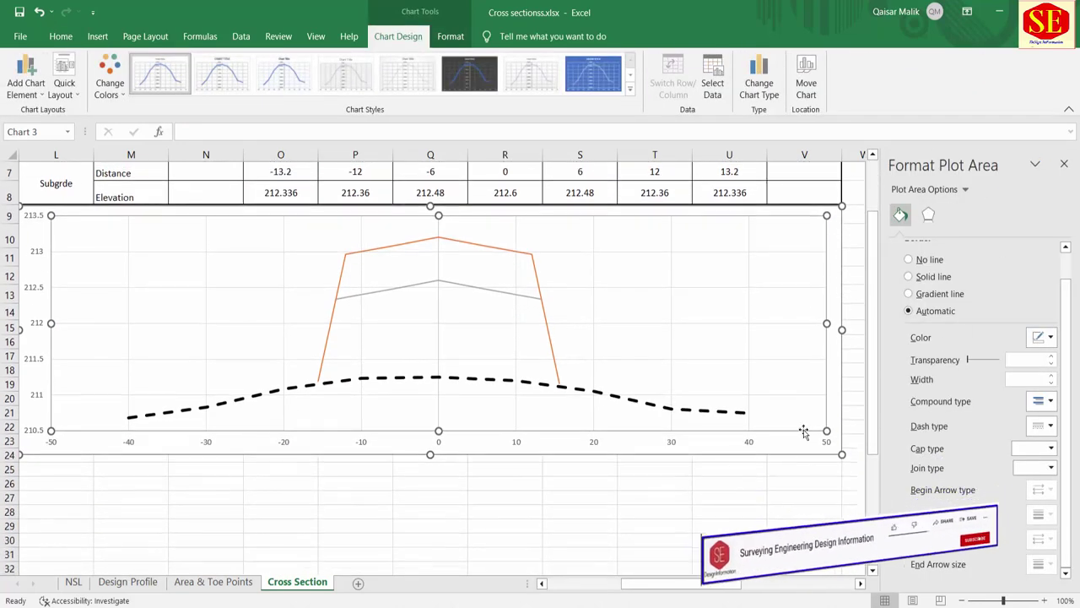
{"action": "left_click", "coordinate": [750, 442]}
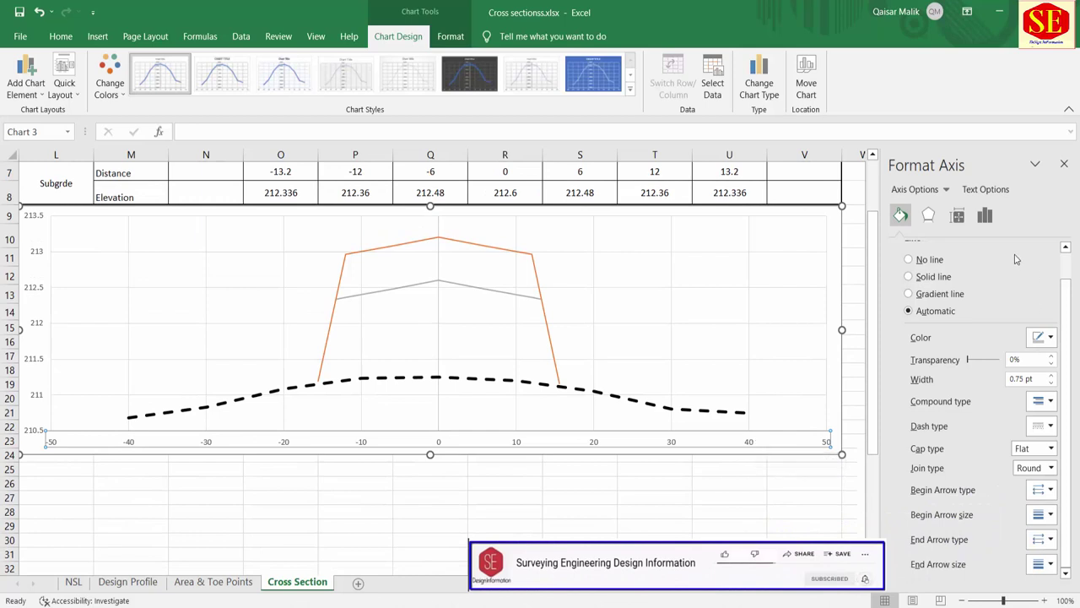
{"action": "left_click", "coordinate": [928, 215]}
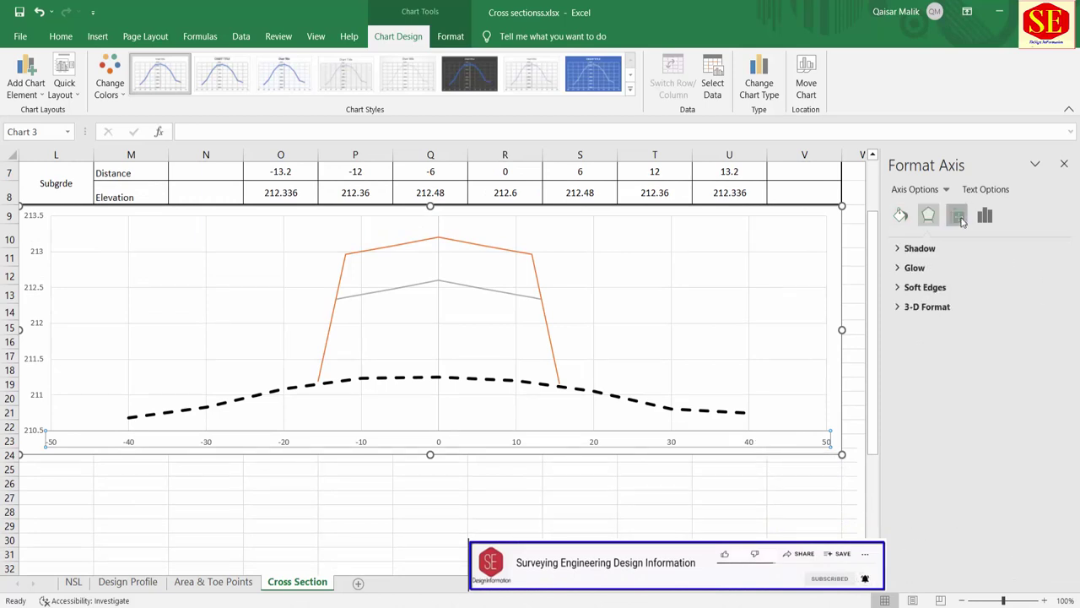
{"action": "left_click", "coordinate": [959, 217]}
{"action": "left_click", "coordinate": [985, 216]}
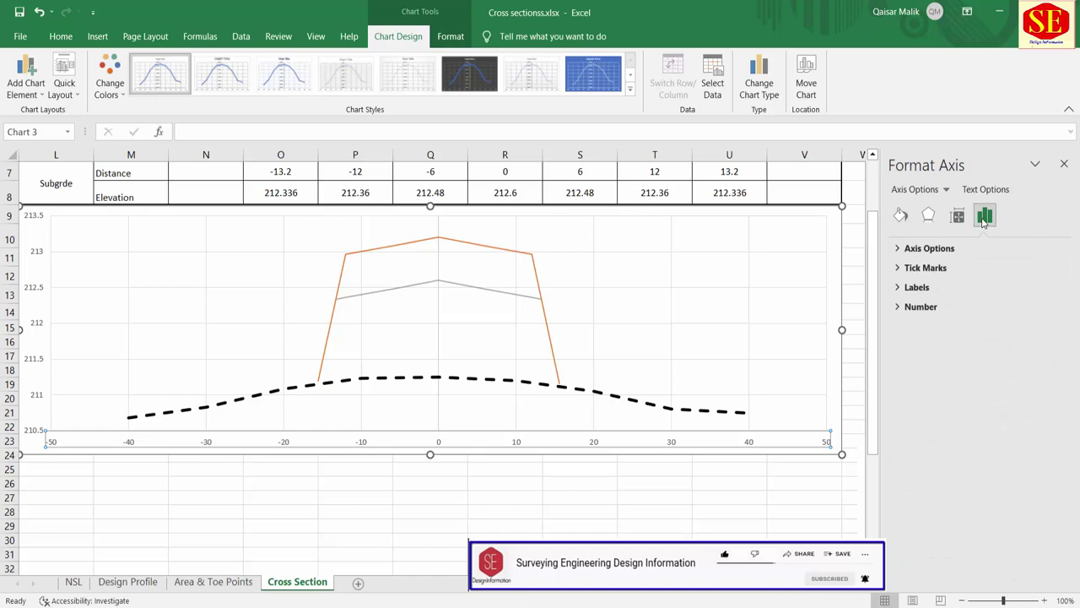
{"action": "left_click", "coordinate": [900, 249]}
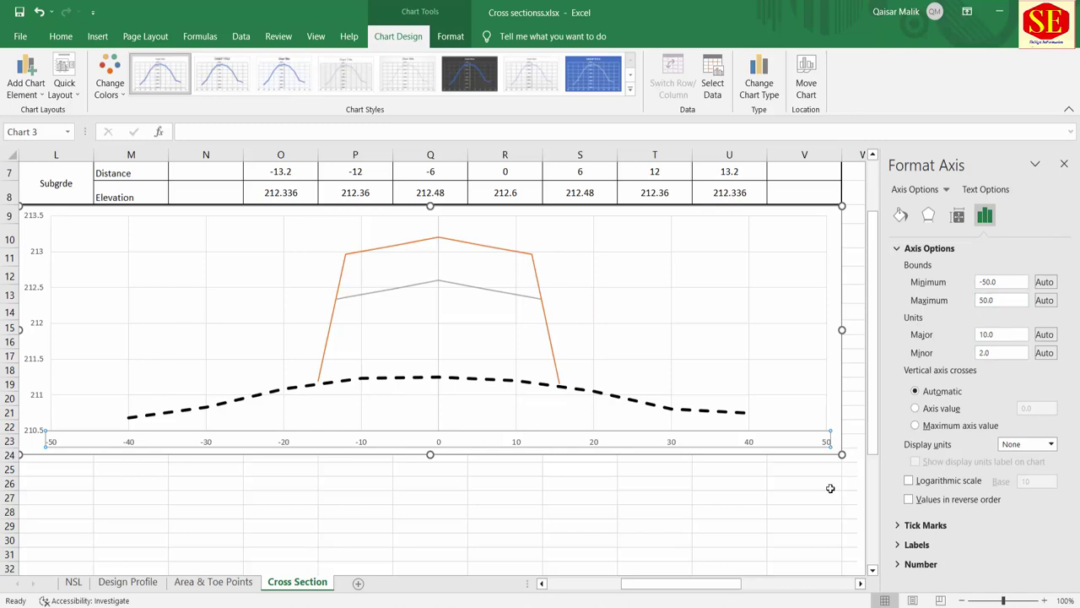
Set the distance axis bounds to -30 and 30 as a first try.
{"action": "mouse_move", "coordinate": [722, 582]}
{"action": "left_mouse_down"}
{"action": "mouse_move", "coordinate": [620, 580]}
{"action": "mouse_move", "coordinate": [654, 584]}
{"action": "left_mouse_up"}
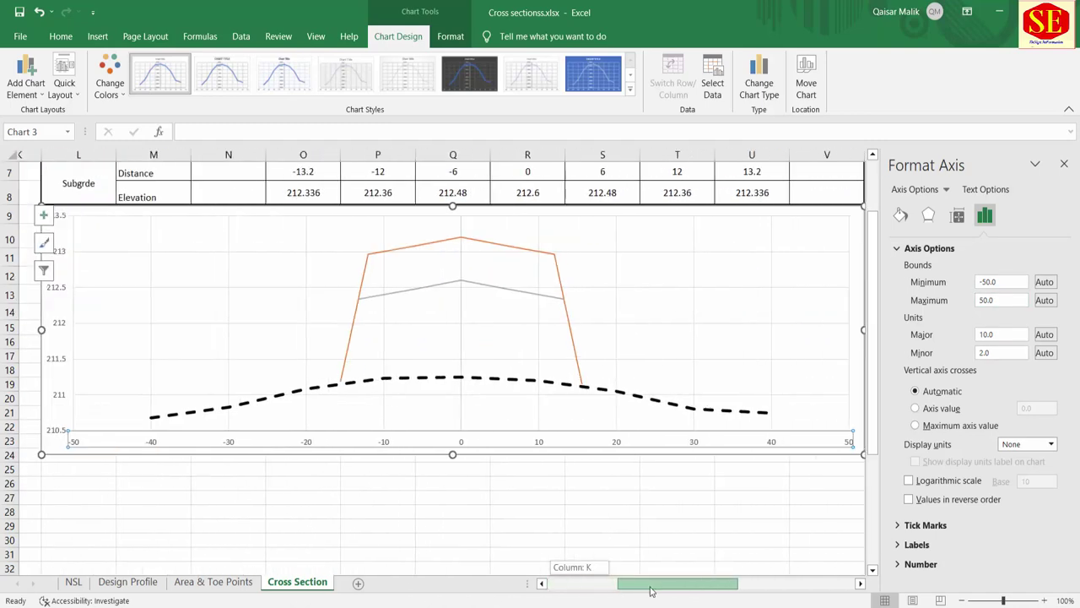
{"action": "scroll", "coordinate": [533, 358], "scroll_direction": "up", "scroll_amount": 1}
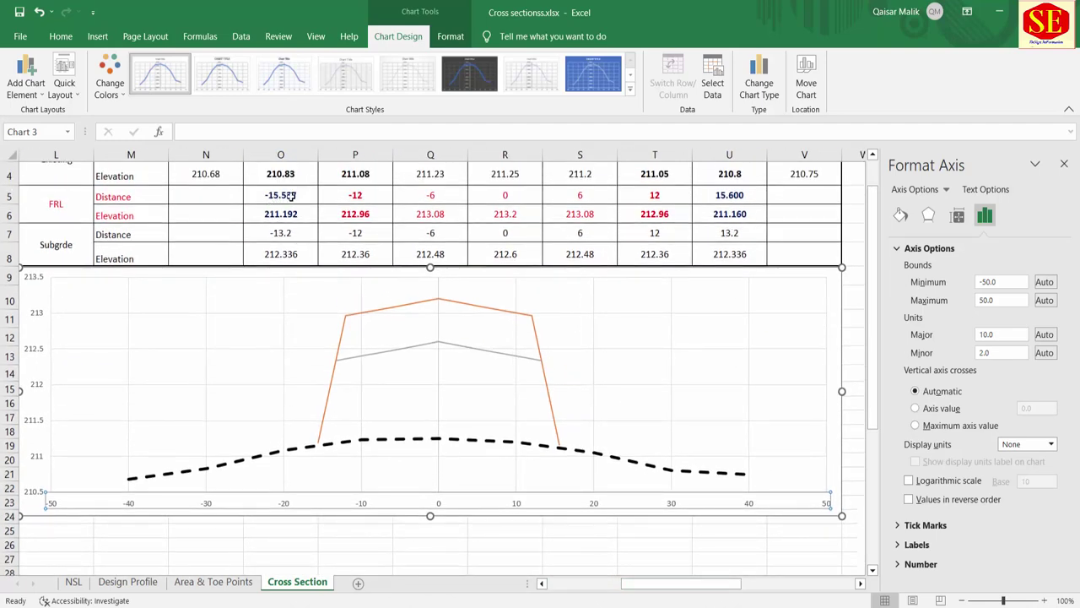
{"action": "left_click_drag", "start_coordinate": [995, 283], "coordinate": [887, 291]}
{"action": "type", "text": "-30"}
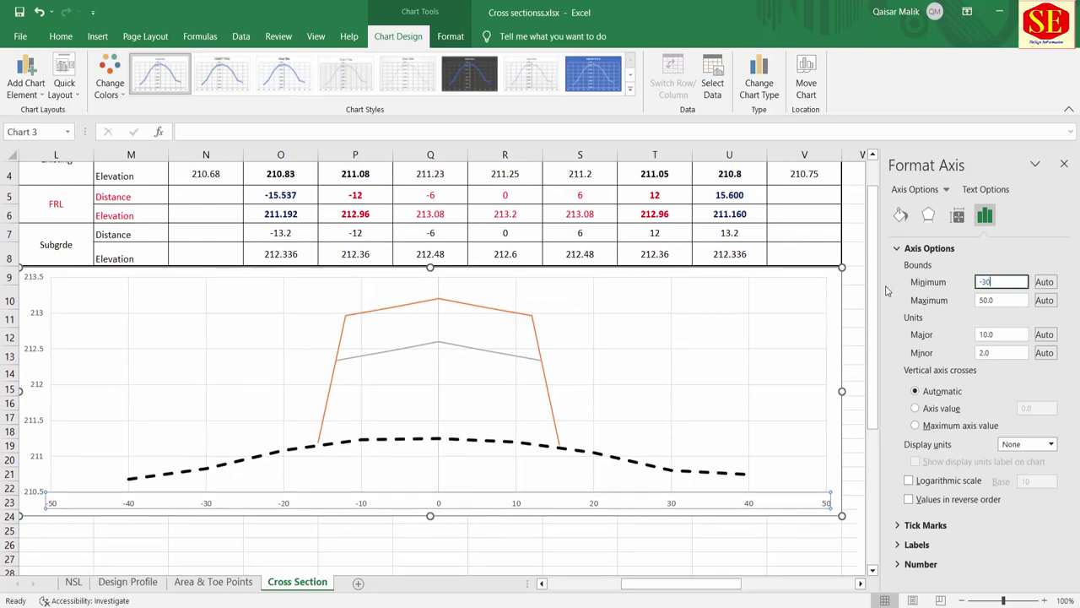
{"action": "key", "text": "Tab"}
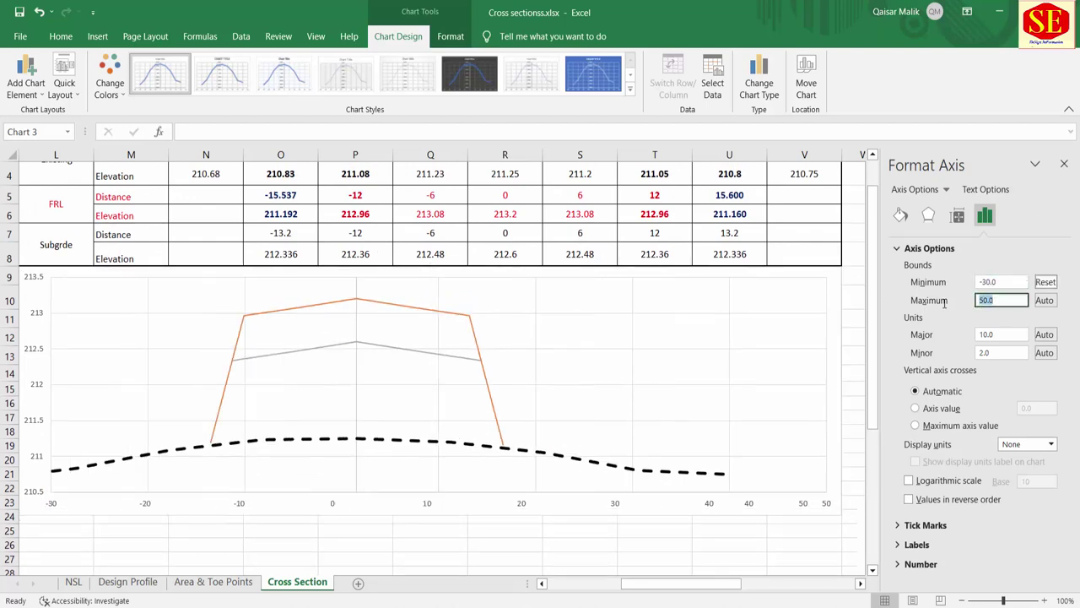
{"action": "type", "text": "30"}
{"action": "left_click", "coordinate": [702, 389]}
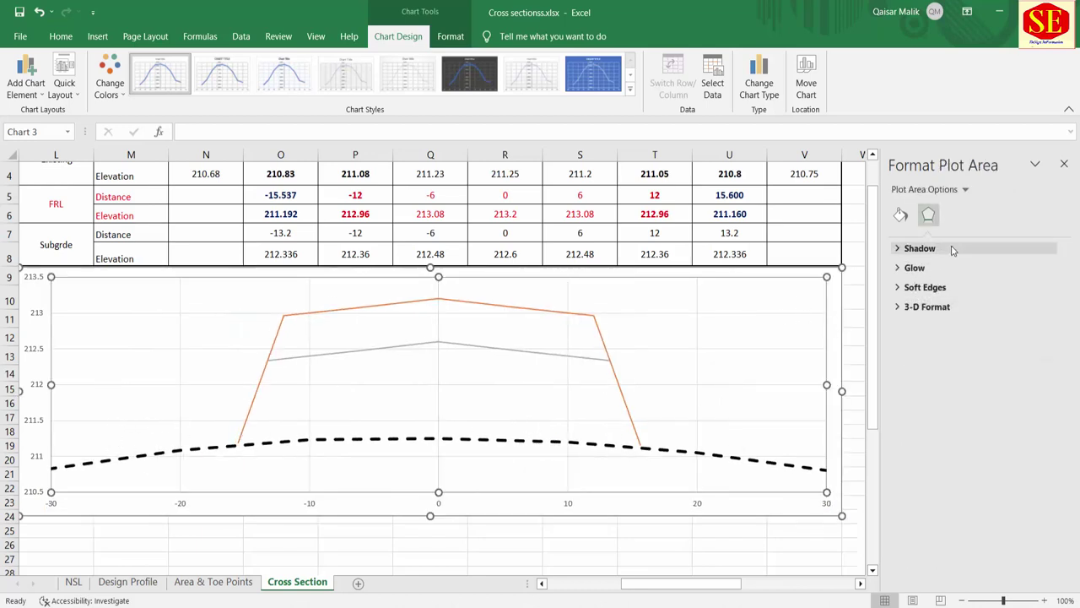
Change the distance axis Minimum to -20 and Maximum to 20.
{"action": "left_click", "coordinate": [571, 505]}
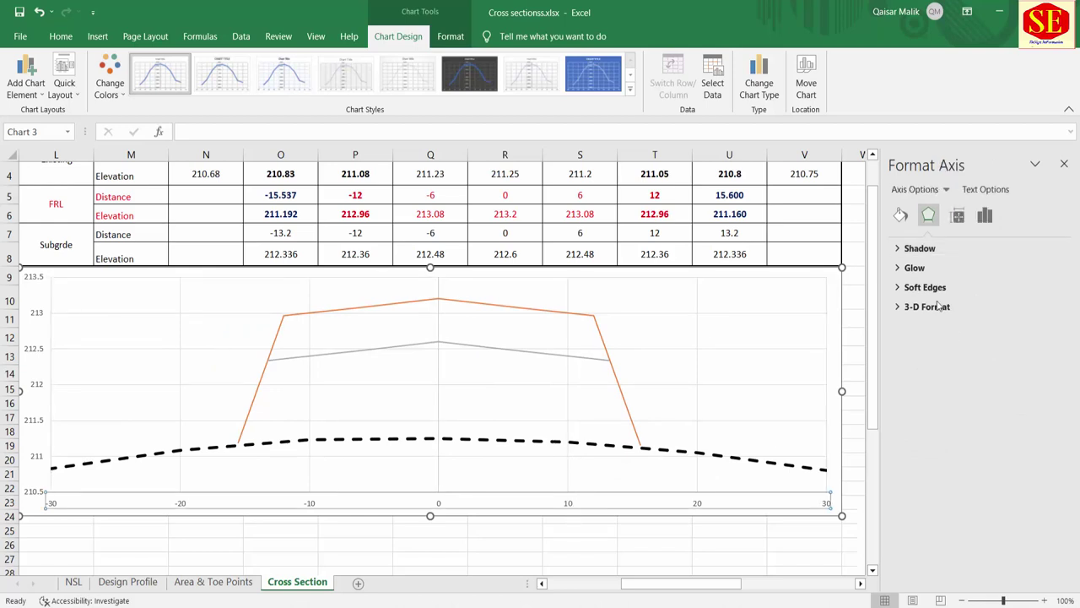
{"action": "left_click", "coordinate": [985, 216]}
{"action": "left_click", "coordinate": [902, 249]}
{"action": "type", "text": "-20"}
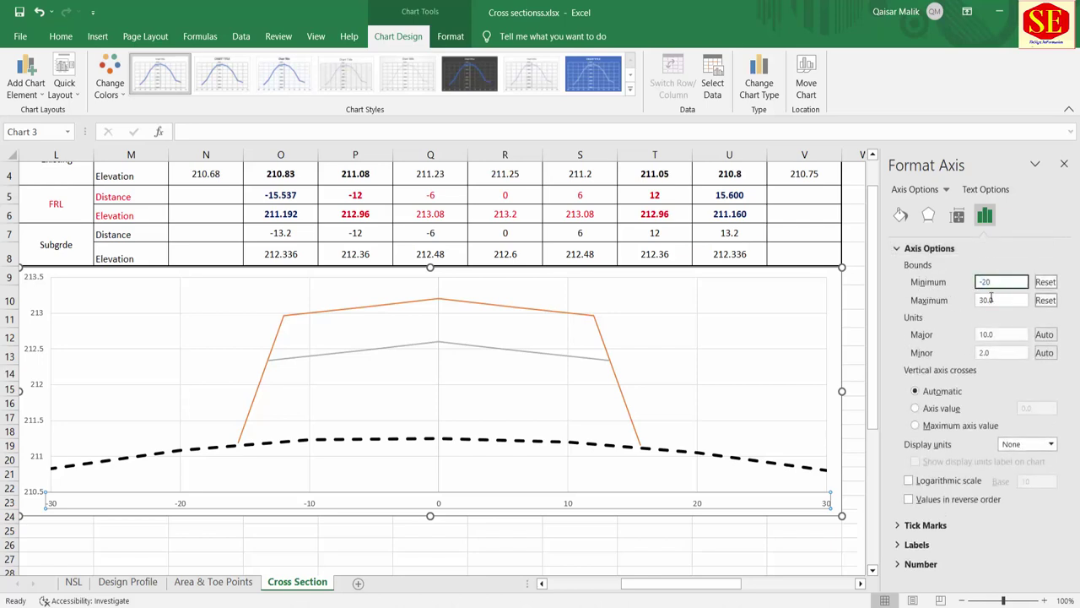
{"action": "left_click", "coordinate": [991, 299]}
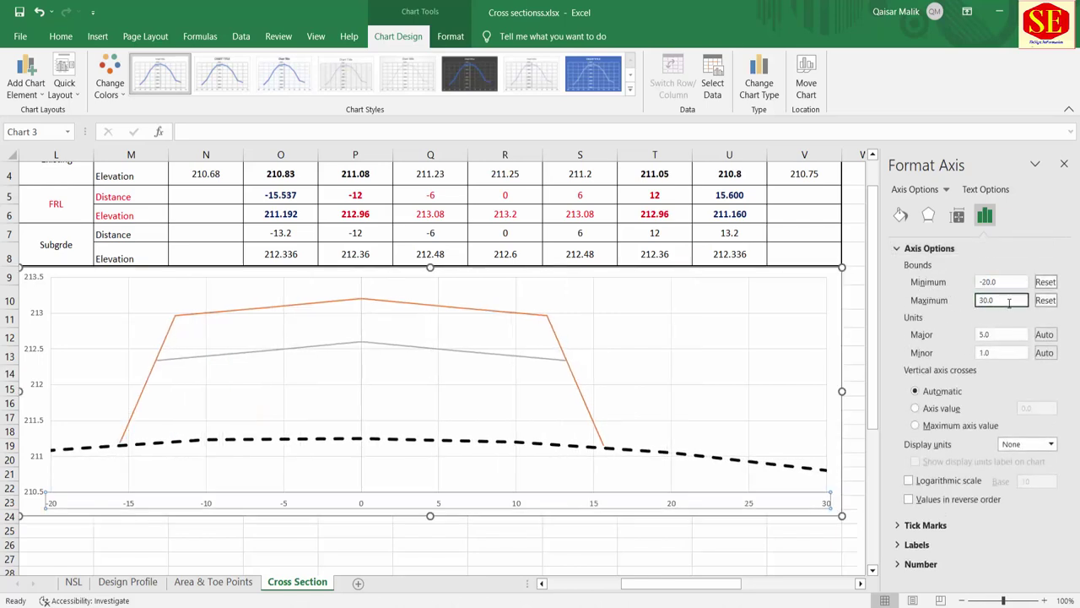
{"action": "left_click_drag", "start_coordinate": [1010, 301], "coordinate": [933, 306]}
{"action": "type", "text": "20"}
{"action": "left_click", "coordinate": [1002, 353]}
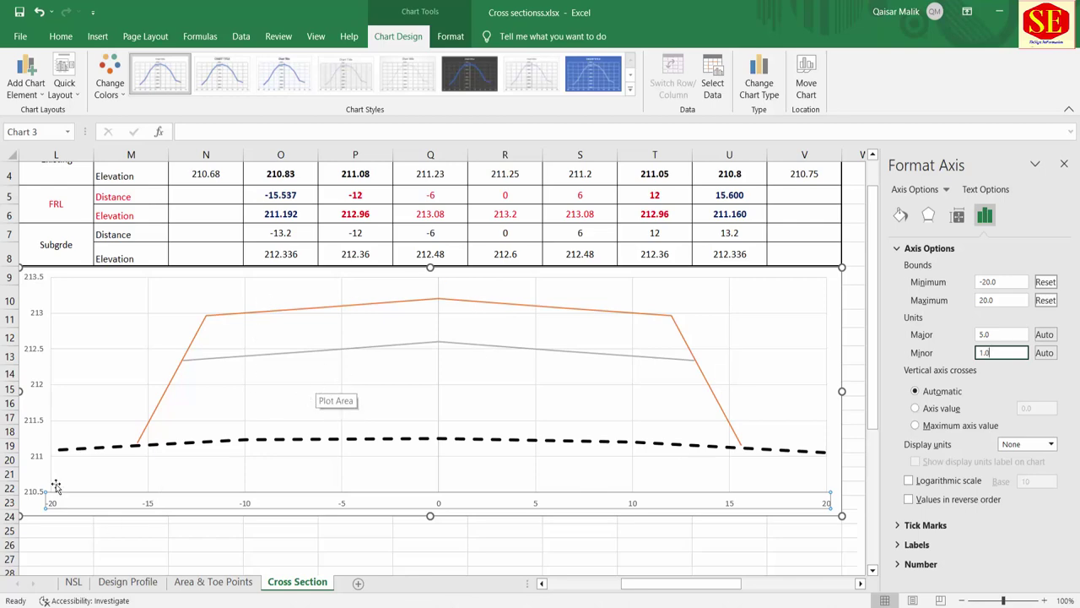
{"action": "scroll", "coordinate": [400, 373], "scroll_direction": "up", "scroll_amount": 1}
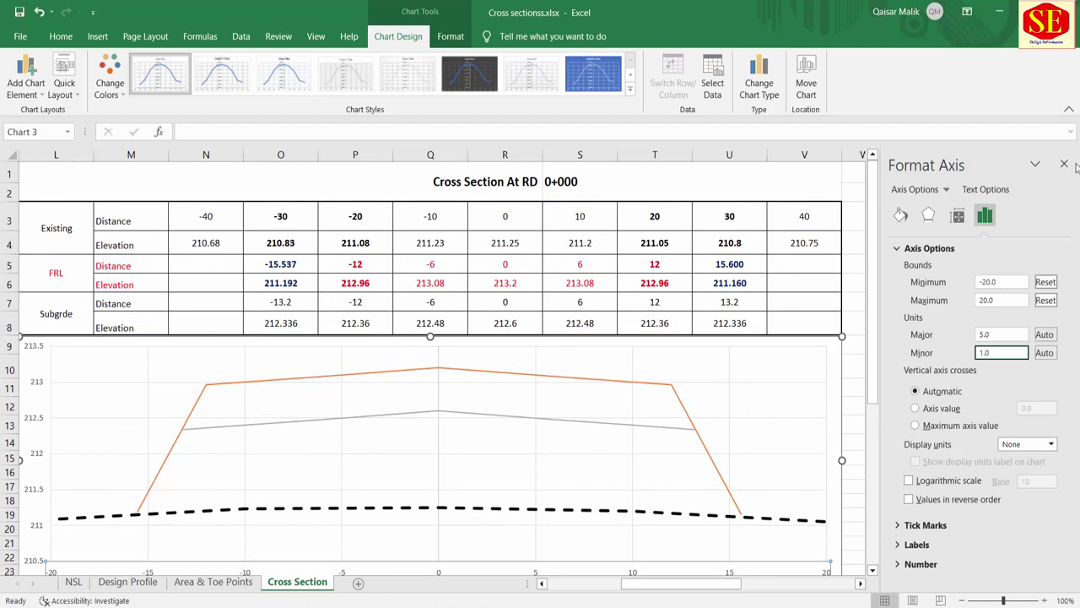
Colour the FRL line solid red and set its width to 2.5 pt.
{"action": "left_click", "coordinate": [663, 387]}
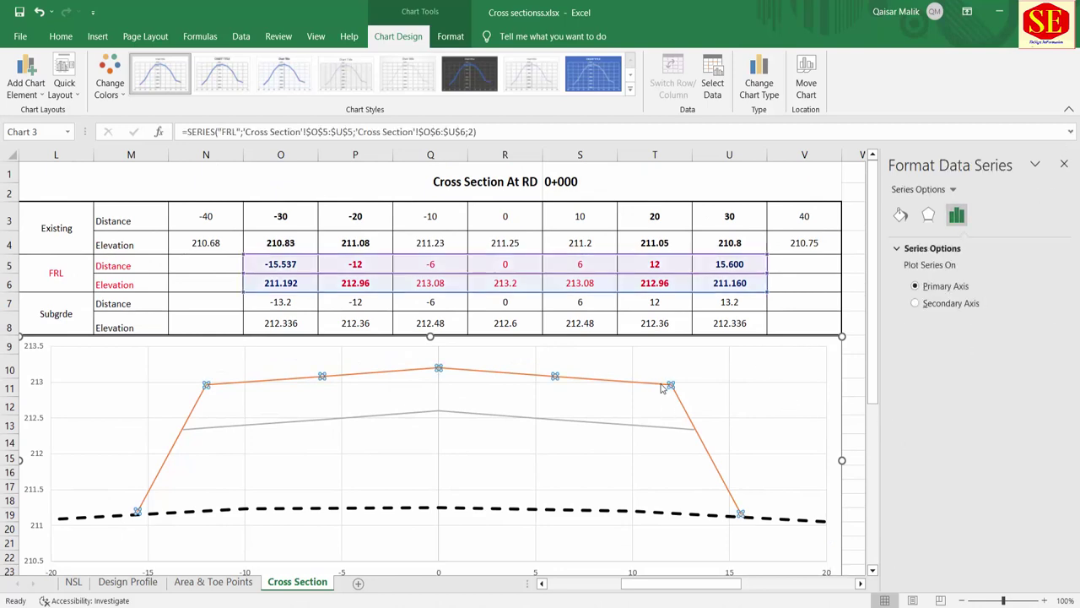
{"action": "left_click", "coordinate": [901, 216]}
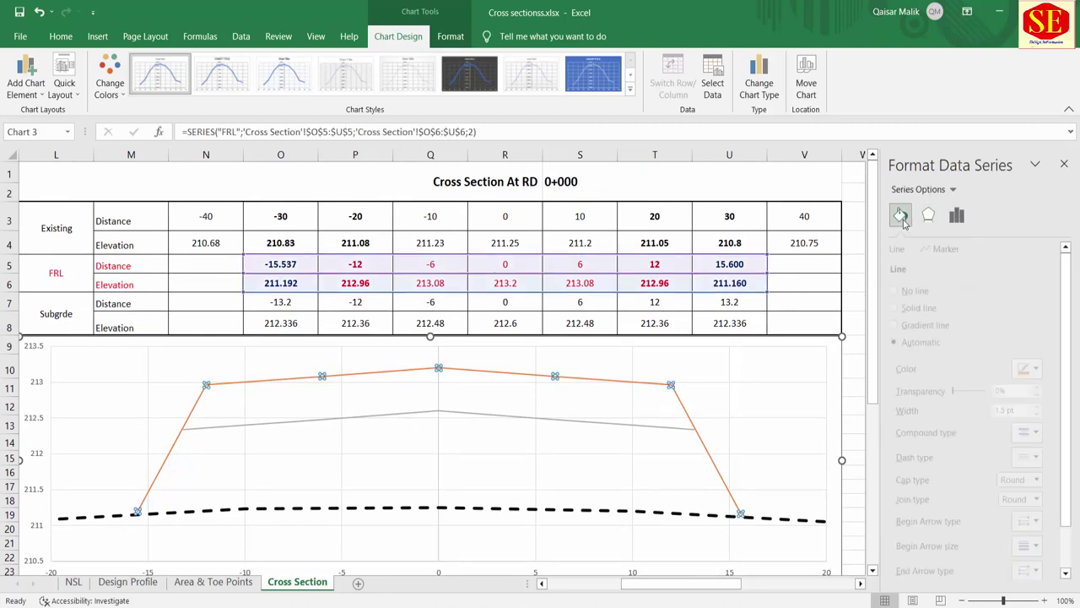
{"action": "left_click", "coordinate": [1043, 369]}
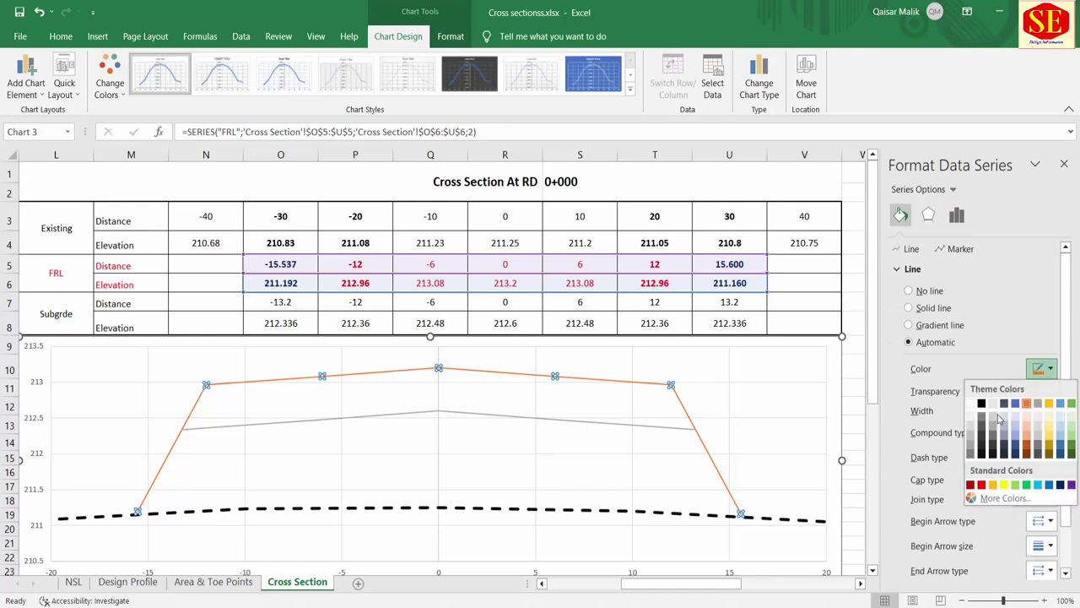
{"action": "left_click", "coordinate": [982, 484]}
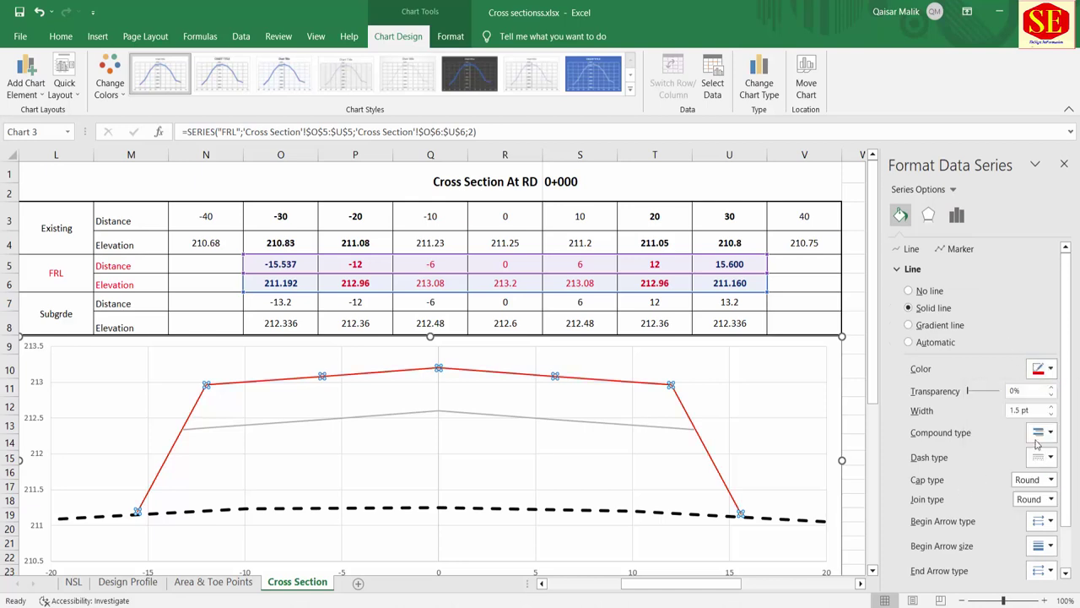
{"action": "left_click", "coordinate": [1051, 406]}
{"action": "left_click", "coordinate": [1050, 406]}
{"action": "left_click", "coordinate": [1051, 406]}
{"action": "left_click", "coordinate": [1051, 406]}
{"action": "left_click", "coordinate": [1051, 406]}
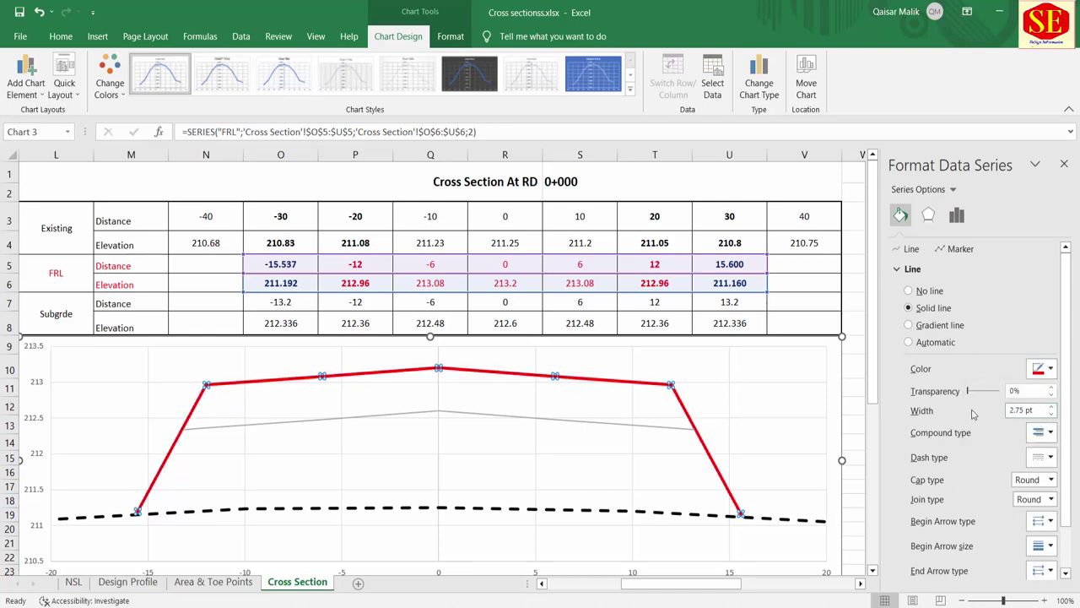
{"action": "left_click", "coordinate": [1051, 414]}
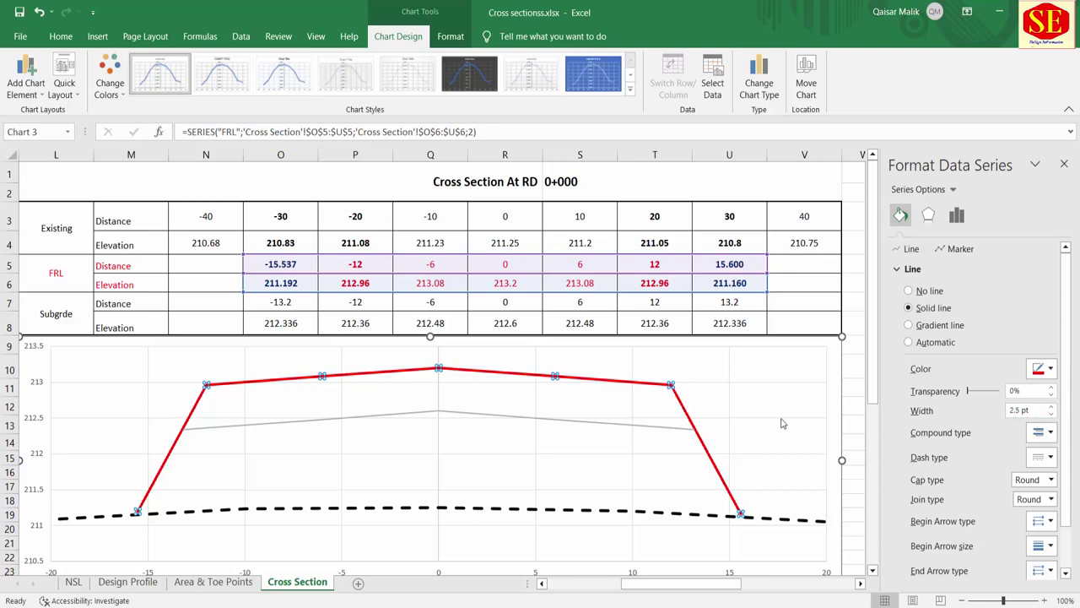
Colour the Sub Grade line dark blue at 2.25 pt, then close the Format pane.
{"action": "left_click", "coordinate": [615, 425]}
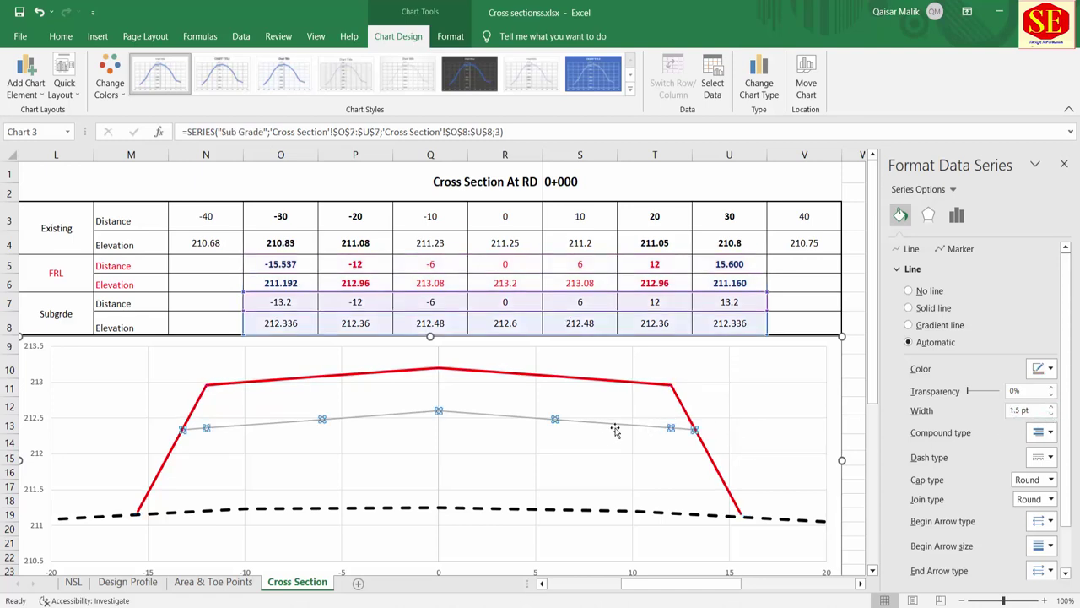
{"action": "left_click", "coordinate": [1051, 371]}
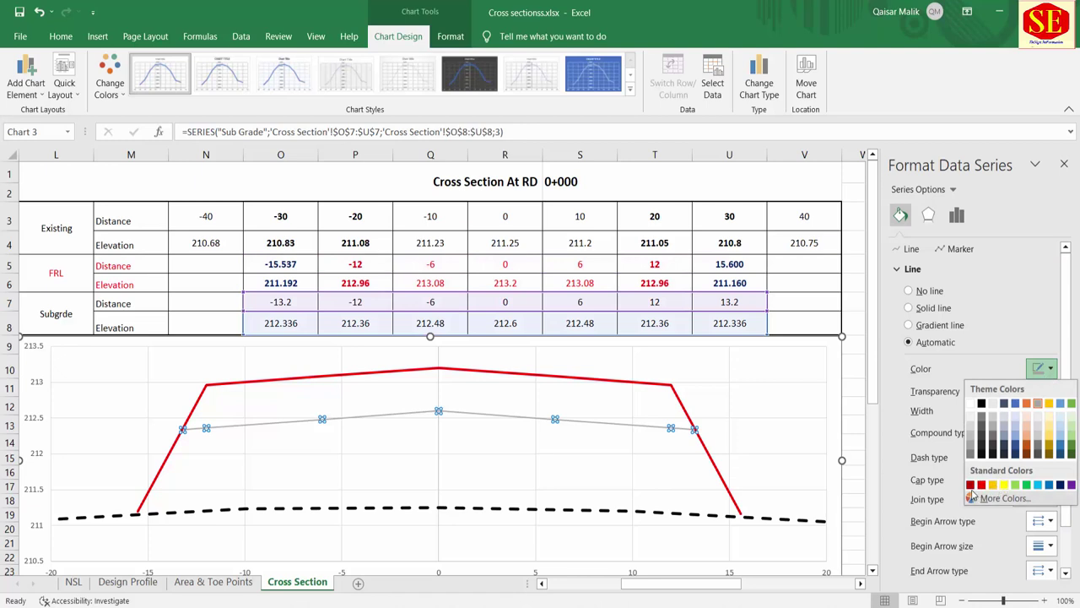
{"action": "left_click", "coordinate": [1058, 484]}
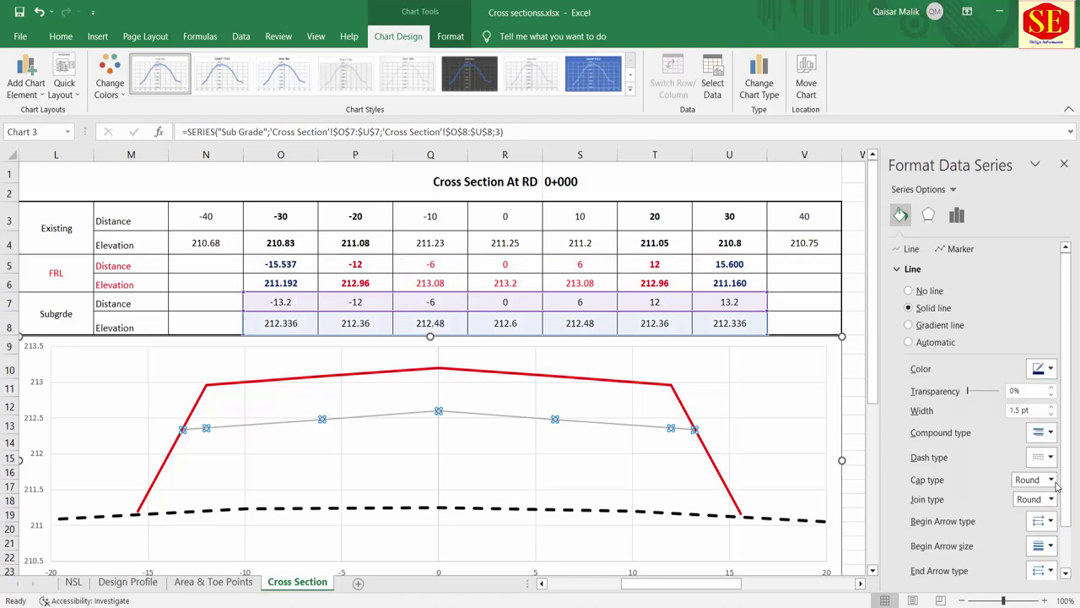
{"action": "left_click", "coordinate": [1051, 408]}
{"action": "left_click", "coordinate": [1051, 408]}
{"action": "left_click", "coordinate": [1052, 408]}
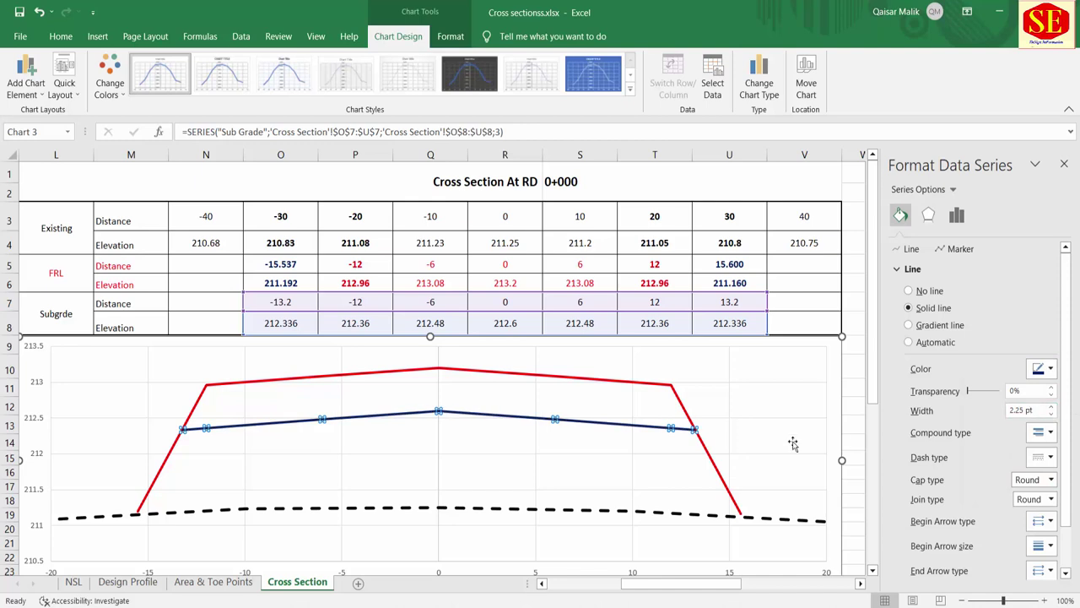
{"action": "left_click", "coordinate": [522, 484]}
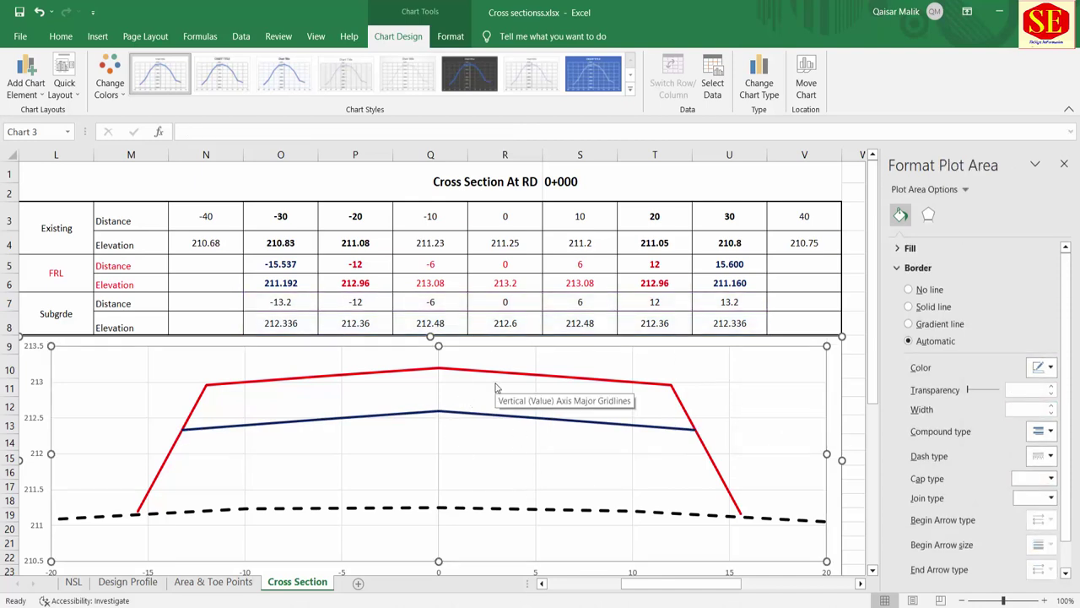
{"action": "left_click", "coordinate": [1064, 164]}
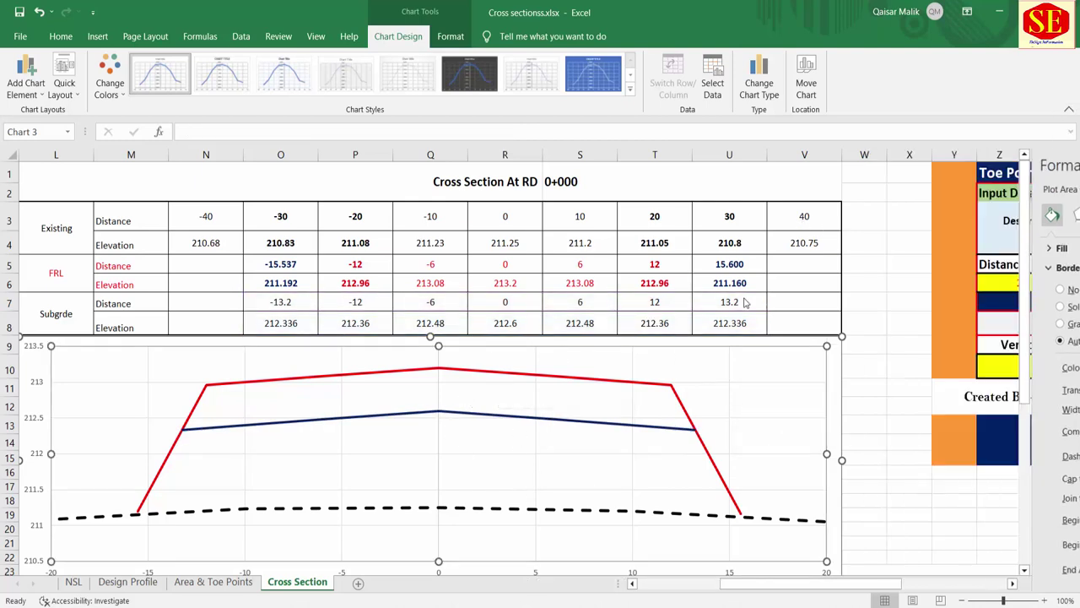
{"action": "scroll", "coordinate": [513, 361], "scroll_direction": "down", "scroll_amount": 1}
{"action": "scroll", "coordinate": [422, 441], "scroll_direction": "up", "scroll_amount": 1}
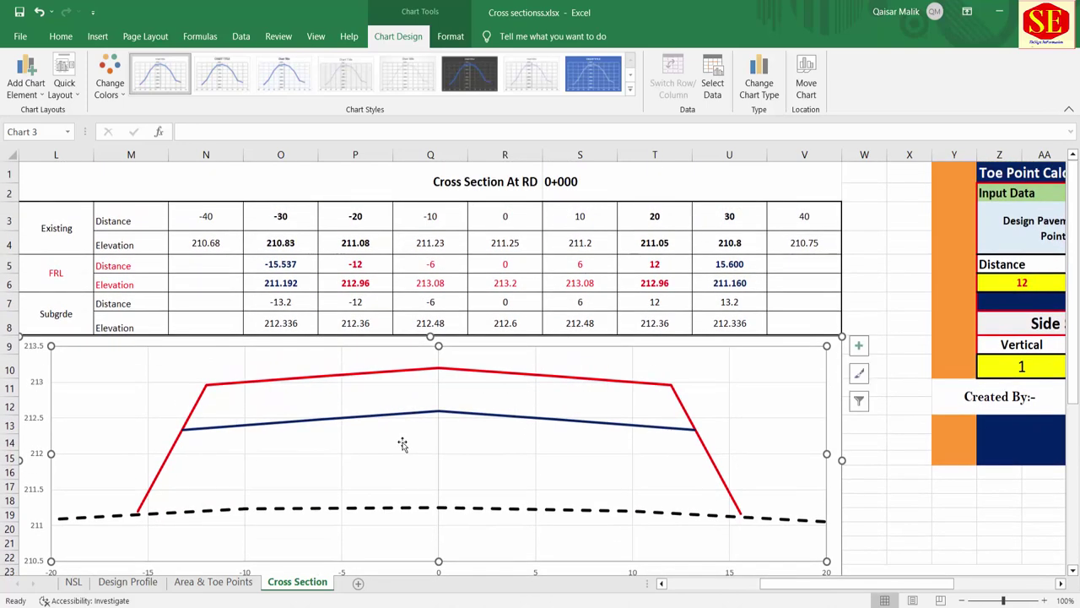
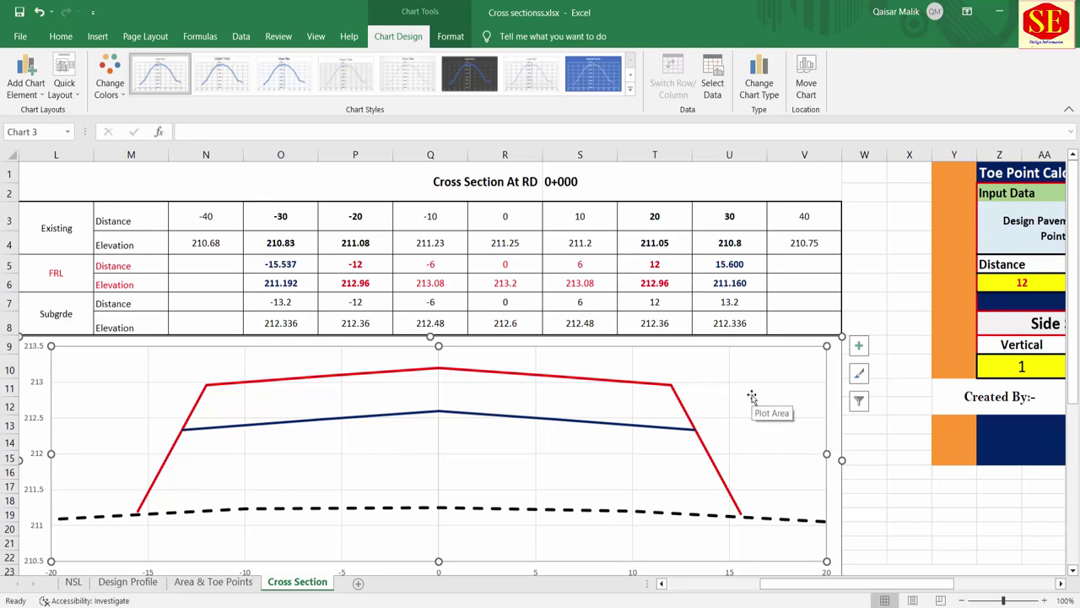
Stretch the cross-section chart so its bottom edge reaches row 28.
{"action": "scroll", "coordinate": [880, 264], "scroll_direction": "down", "scroll_amount": 2}
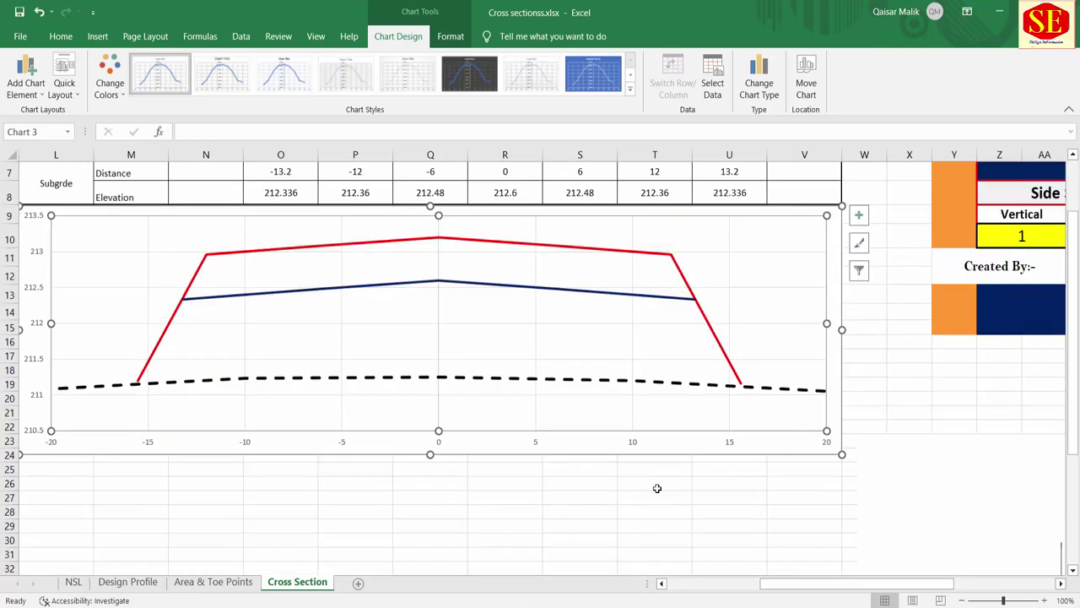
{"action": "left_click_drag", "start_coordinate": [429, 454], "coordinate": [430, 513]}
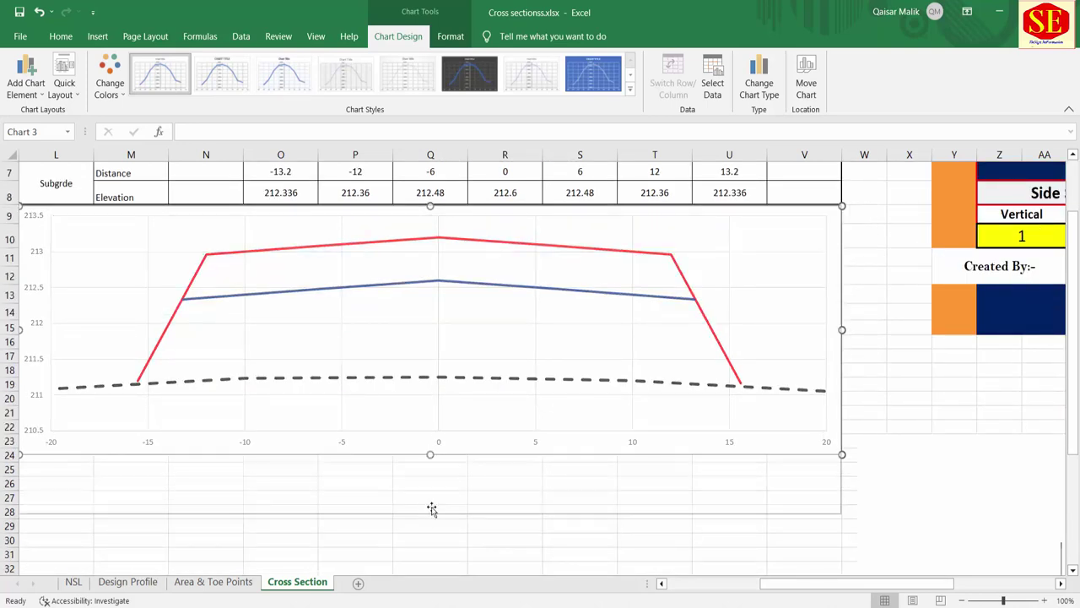
{"action": "left_click", "coordinate": [861, 436]}
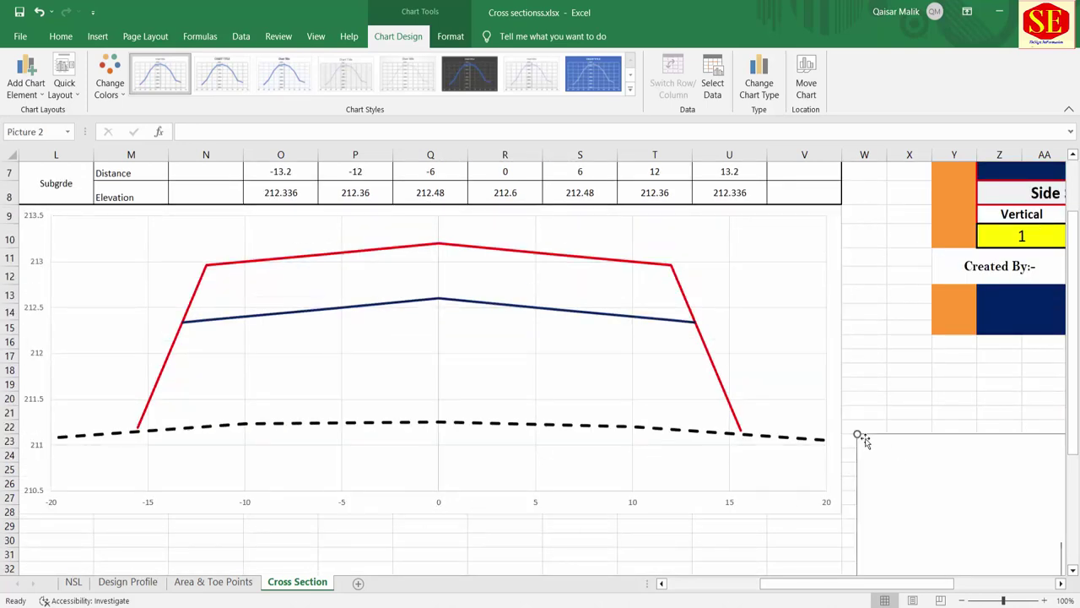
Set rows 3–8 of the Cross Section table to a row height of 15.
{"action": "scroll", "coordinate": [704, 390], "scroll_direction": "up", "scroll_amount": 2}
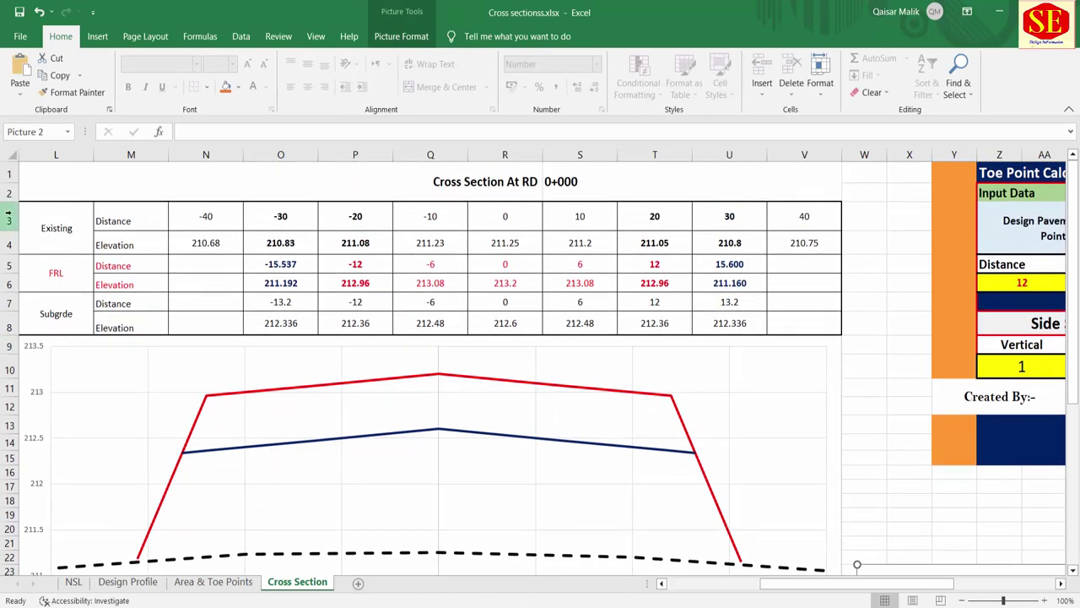
{"action": "left_click_drag", "start_coordinate": [9, 221], "coordinate": [8, 323]}
{"action": "right_click", "coordinate": [8, 323]}
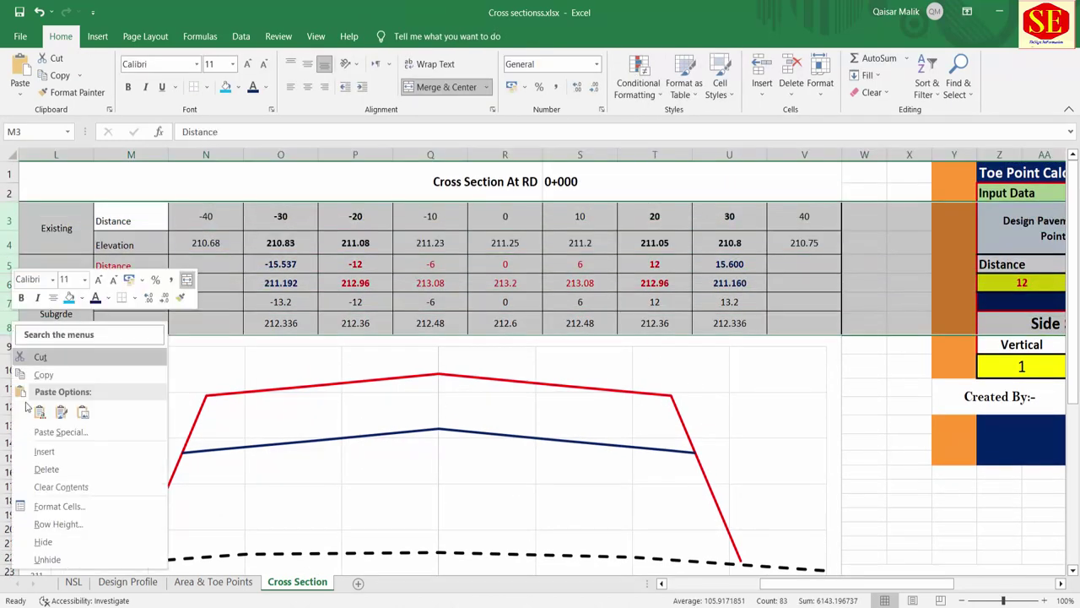
{"action": "left_click", "coordinate": [54, 530]}
{"action": "type", "text": "15"}
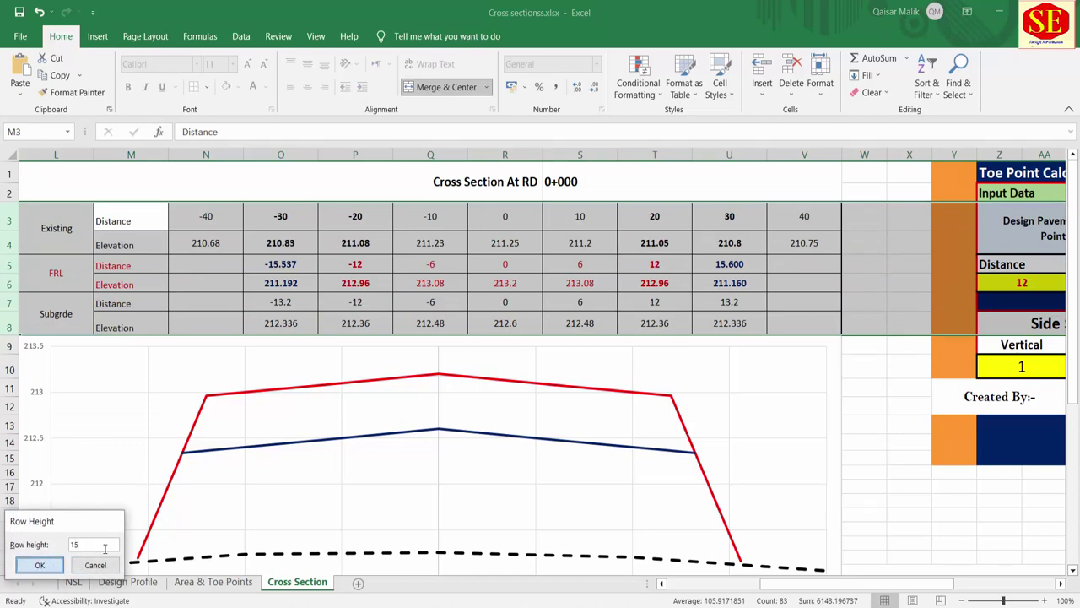
{"action": "left_click", "coordinate": [39, 565]}
{"action": "left_click", "coordinate": [835, 347]}
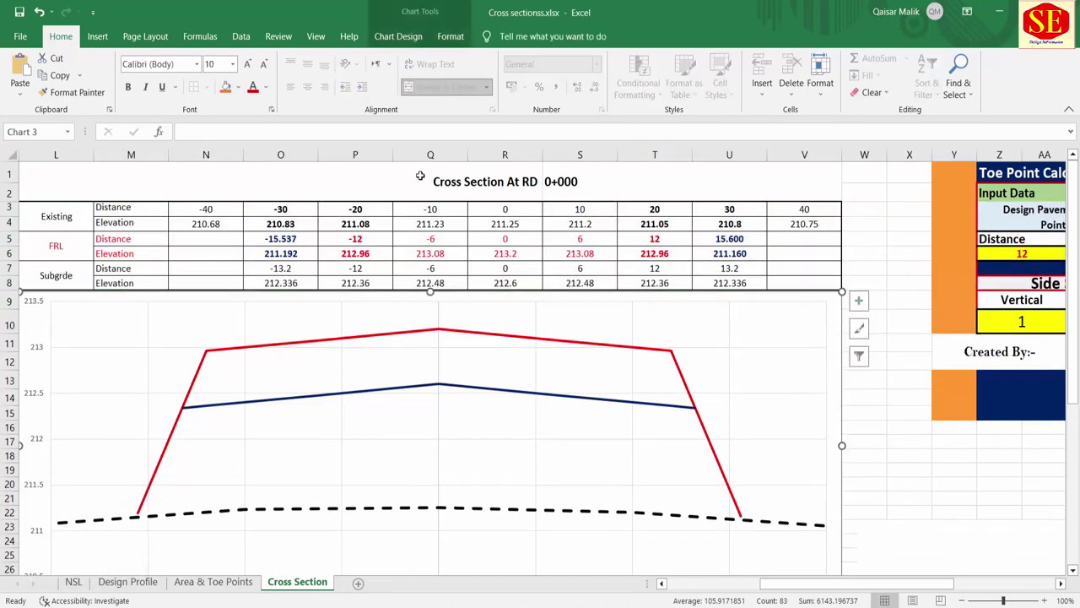
{"action": "scroll", "coordinate": [553, 331], "scroll_direction": "down", "scroll_amount": 1}
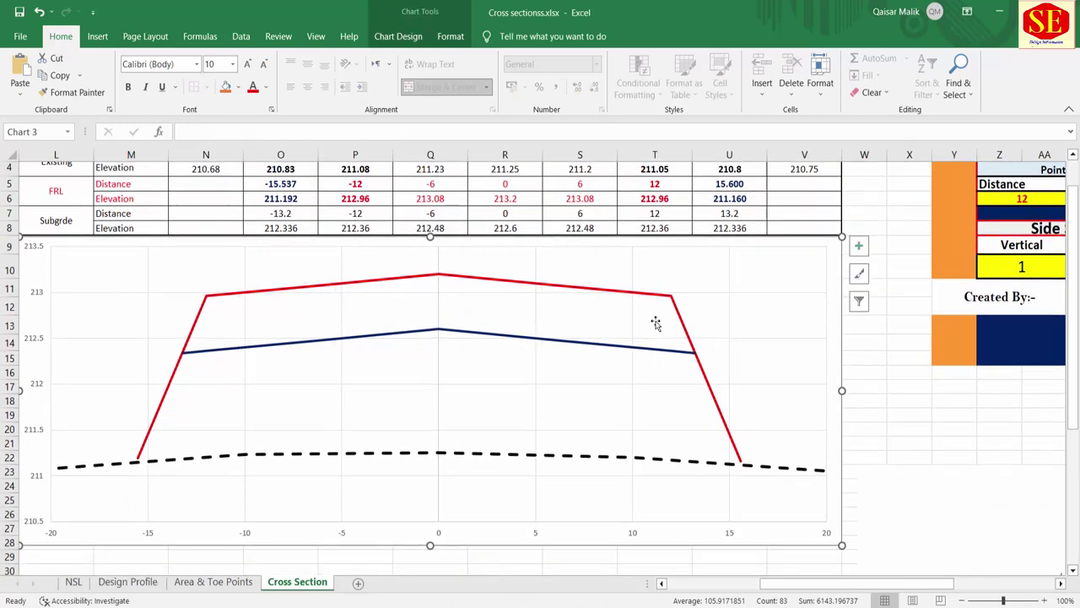
{"action": "left_click", "coordinate": [911, 388]}
{"action": "scroll", "coordinate": [871, 364], "scroll_direction": "up", "scroll_amount": 1}
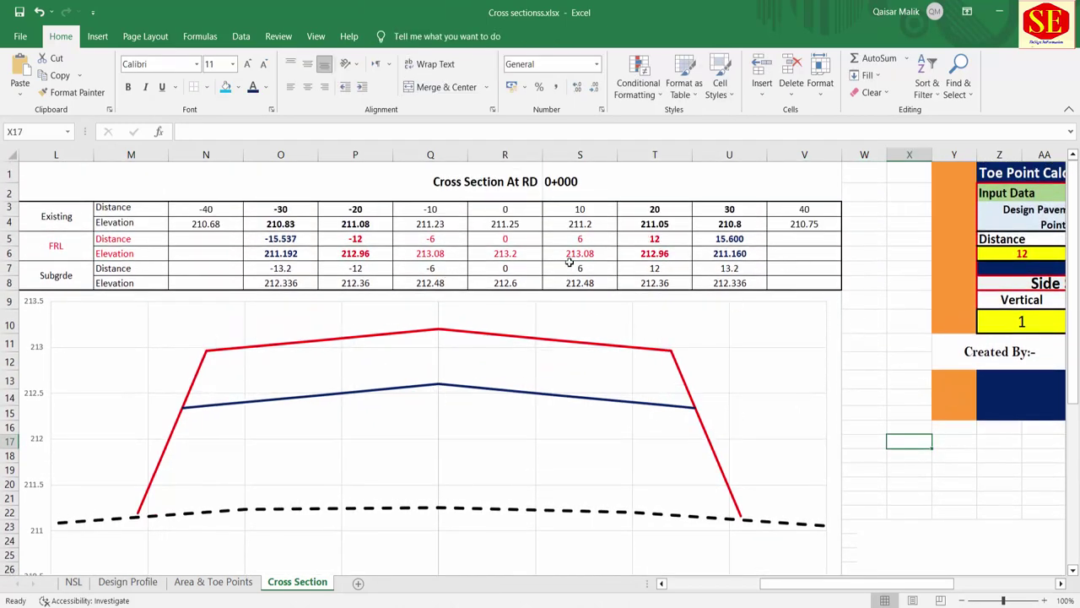
Add a legend (NSL, FRL, Sub Grade) and axis titles to the chart.
{"action": "left_click", "coordinate": [292, 346]}
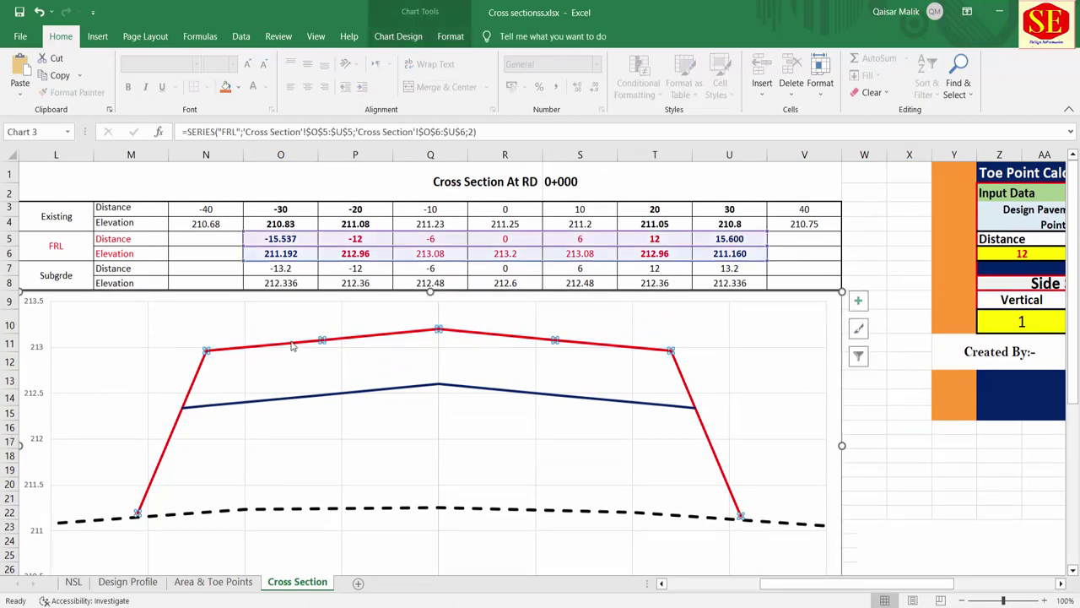
{"action": "left_click", "coordinate": [859, 302]}
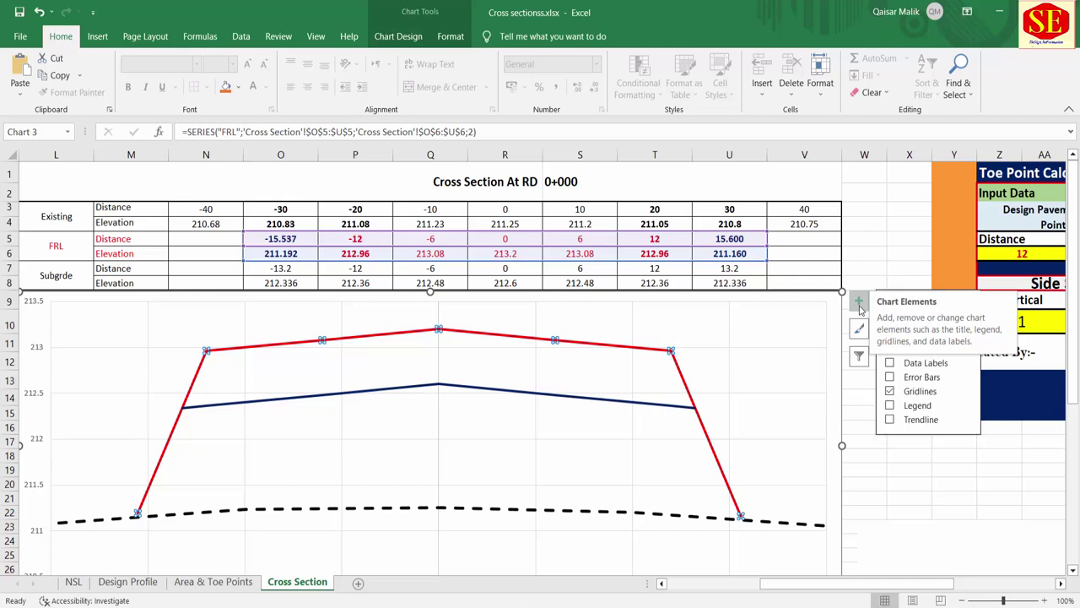
{"action": "left_click", "coordinate": [890, 406]}
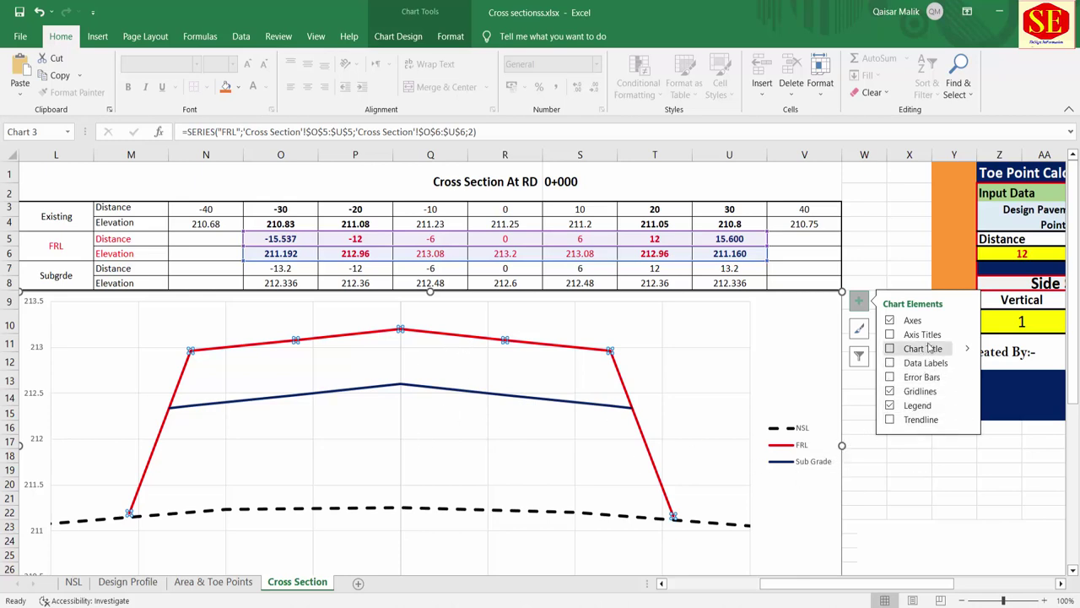
{"action": "left_click", "coordinate": [891, 335]}
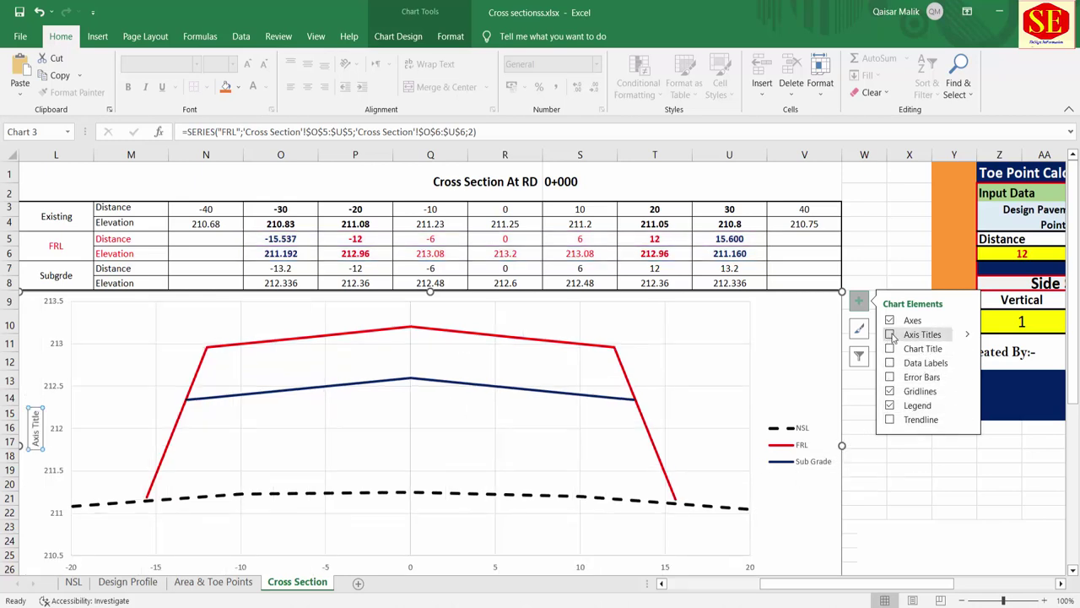
Title the vertical axis 'Elevations' and the horizontal axis 'Distance'.
{"action": "left_click", "coordinate": [37, 422]}
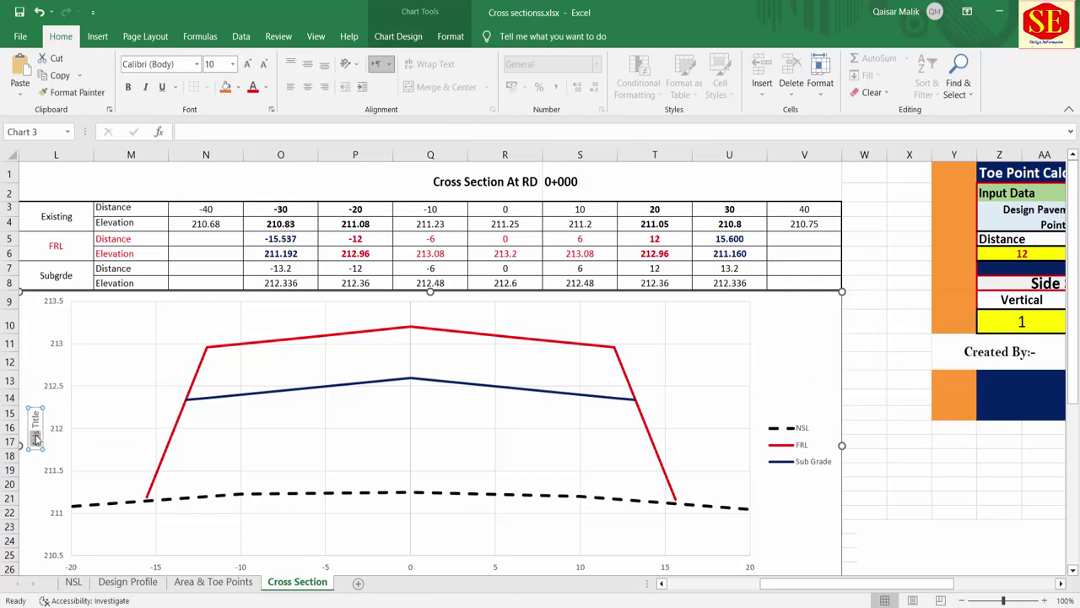
{"action": "triple_click", "coordinate": [37, 441]}
{"action": "type", "text": "E"}
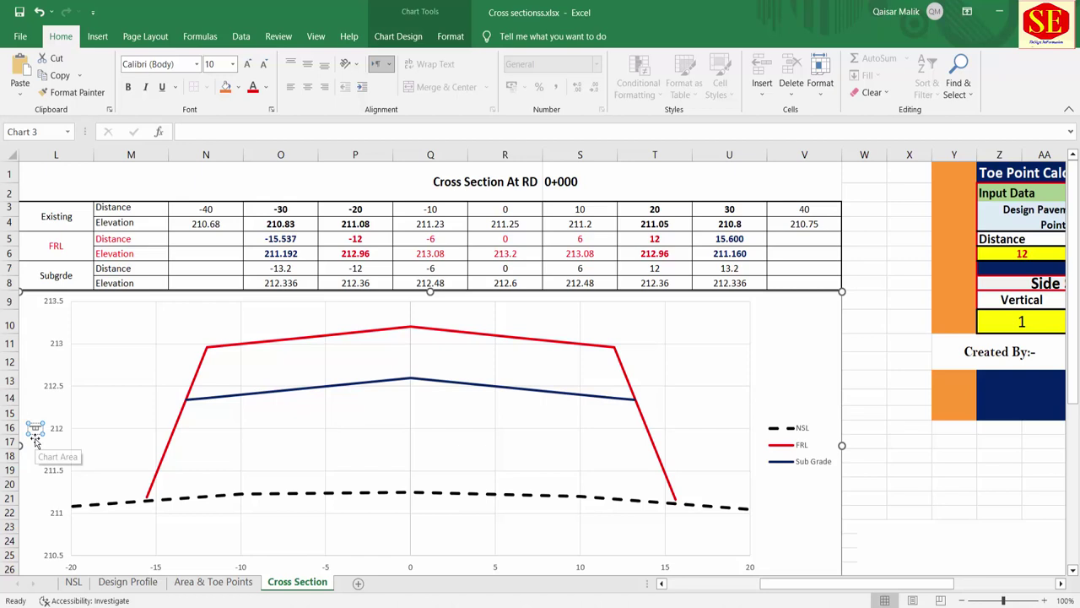
{"action": "type", "text": "levat"}
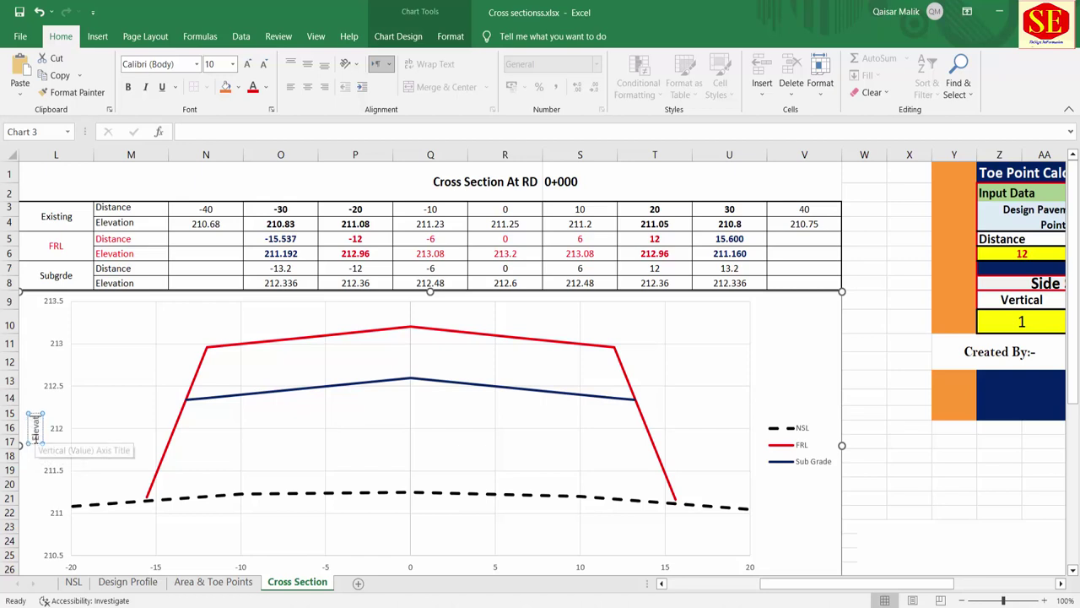
{"action": "type", "text": "ion"}
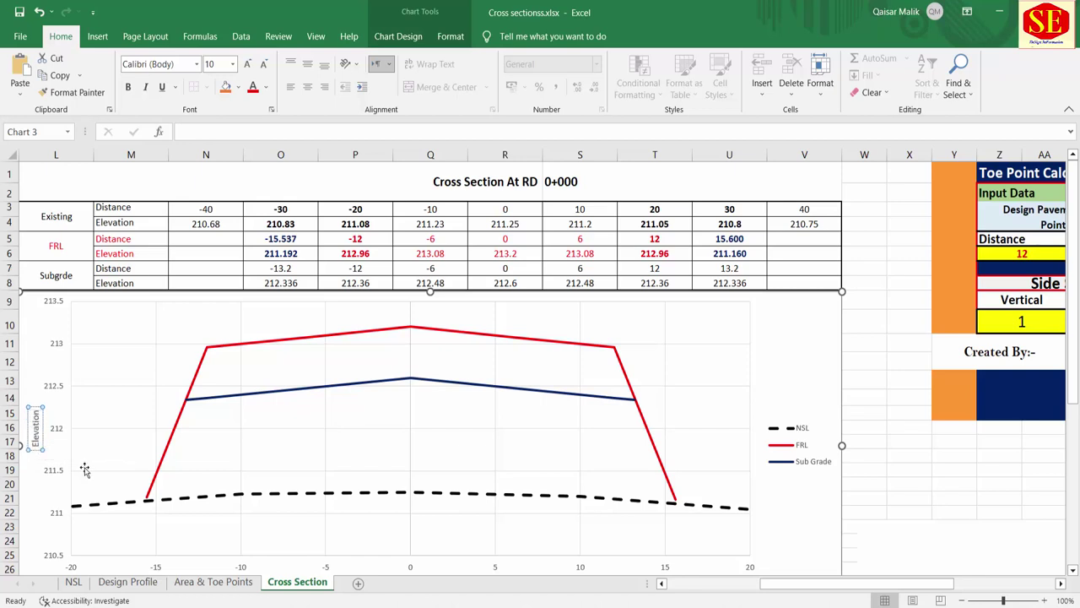
{"action": "type", "text": "s"}
{"action": "left_click", "coordinate": [232, 490]}
{"action": "scroll", "coordinate": [516, 440], "scroll_direction": "down", "scroll_amount": 1}
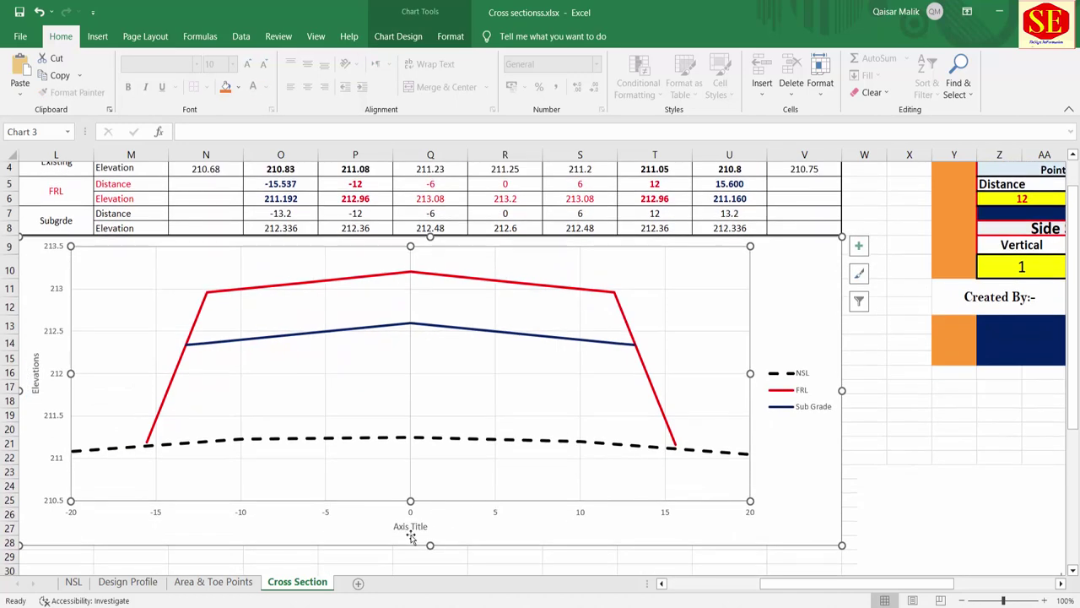
{"action": "double_click", "coordinate": [414, 525]}
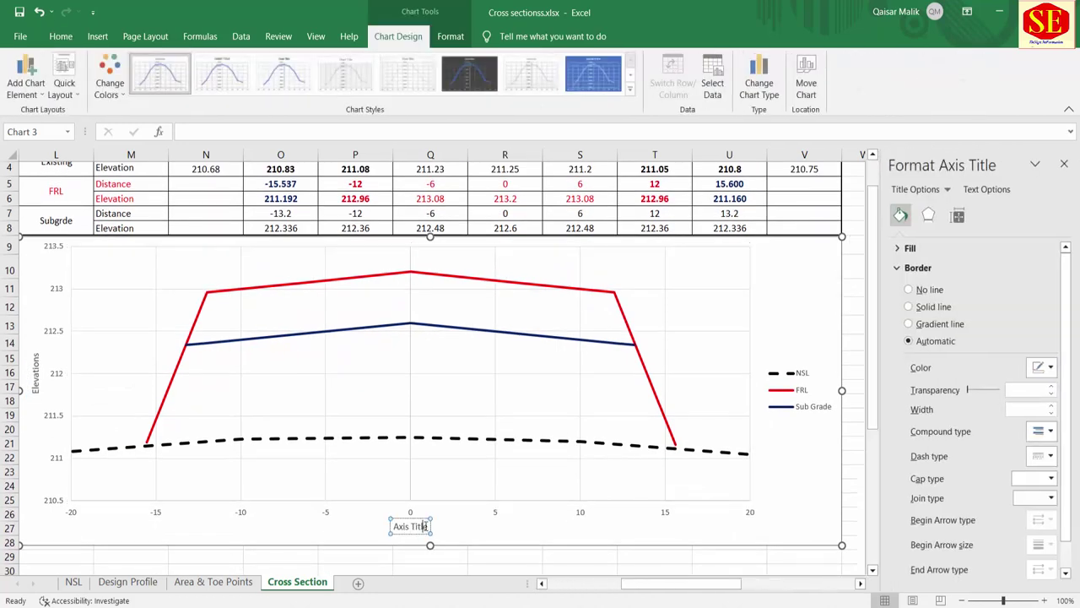
{"action": "left_click_drag", "start_coordinate": [428, 526], "coordinate": [371, 533]}
{"action": "type", "text": "Distanc"}
{"action": "type", "text": "e"}
{"action": "left_click", "coordinate": [408, 535]}
Make the Distance and Elevations axis titles bold at font size 10.5.
{"action": "left_click", "coordinate": [410, 527]}
{"action": "left_click", "coordinate": [1065, 163]}
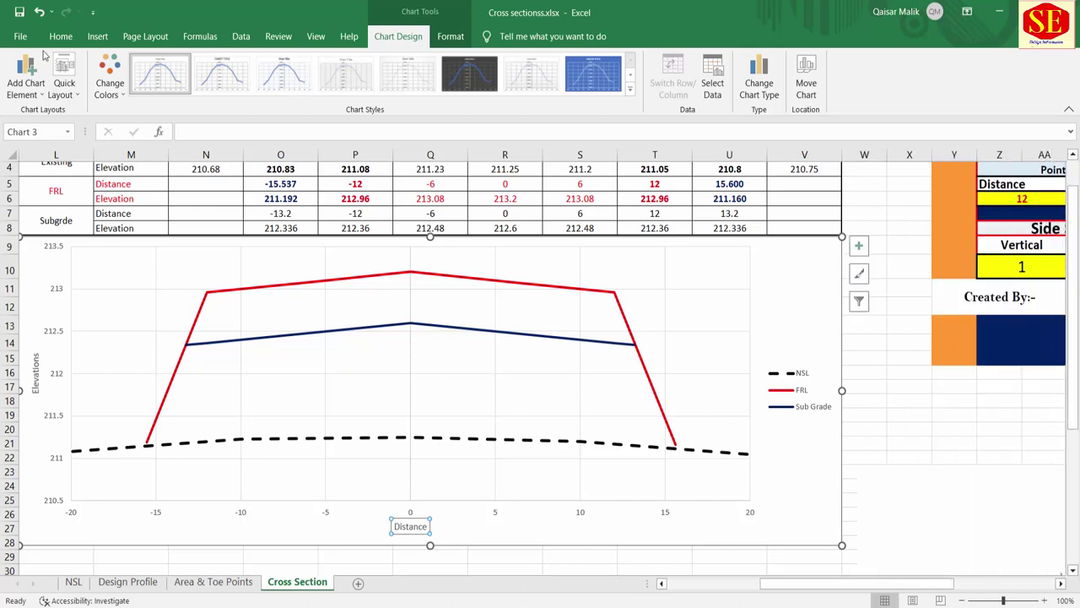
{"action": "left_click", "coordinate": [61, 36]}
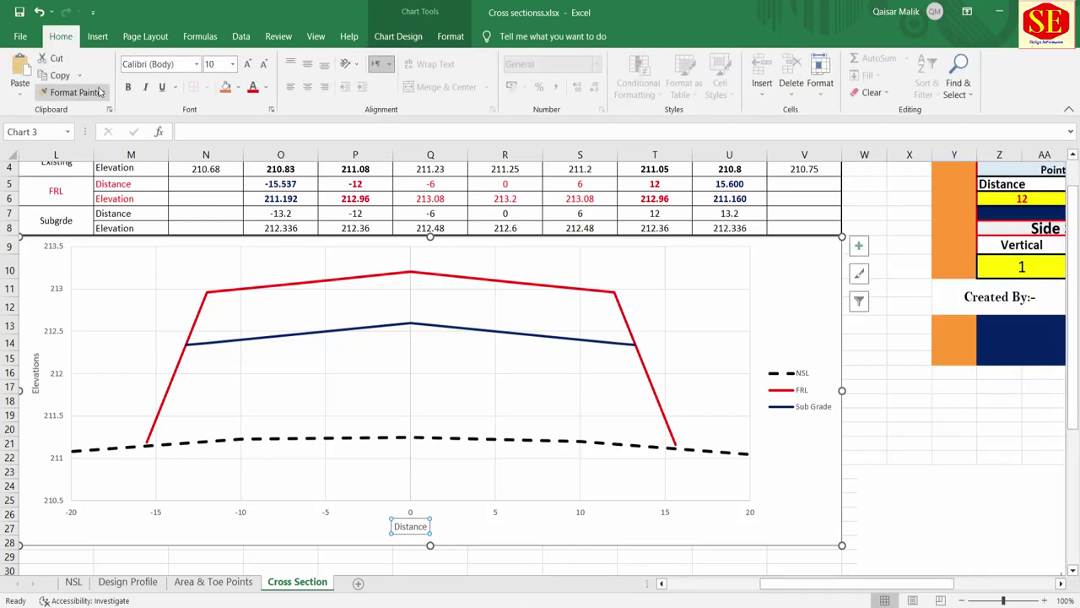
{"action": "left_click", "coordinate": [127, 87]}
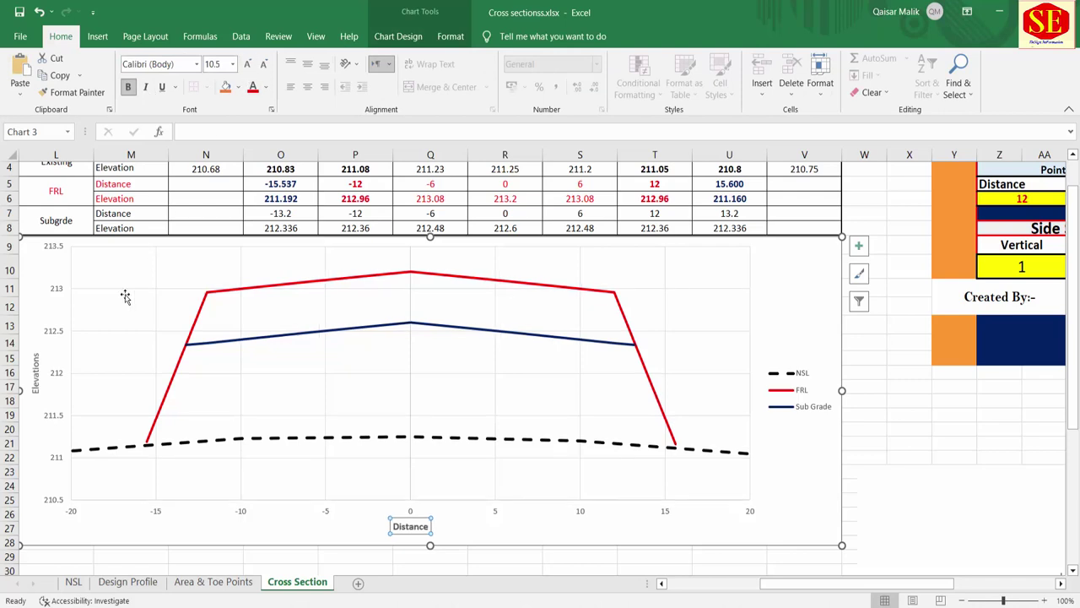
{"action": "left_click", "coordinate": [37, 359]}
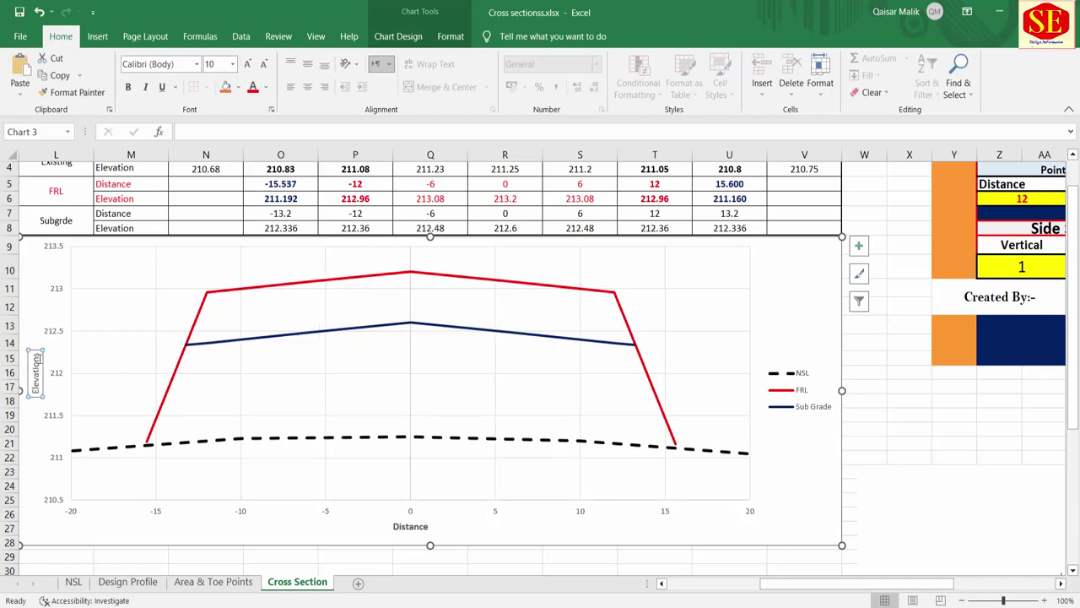
{"action": "left_click", "coordinate": [247, 64]}
{"action": "left_click", "coordinate": [128, 86]}
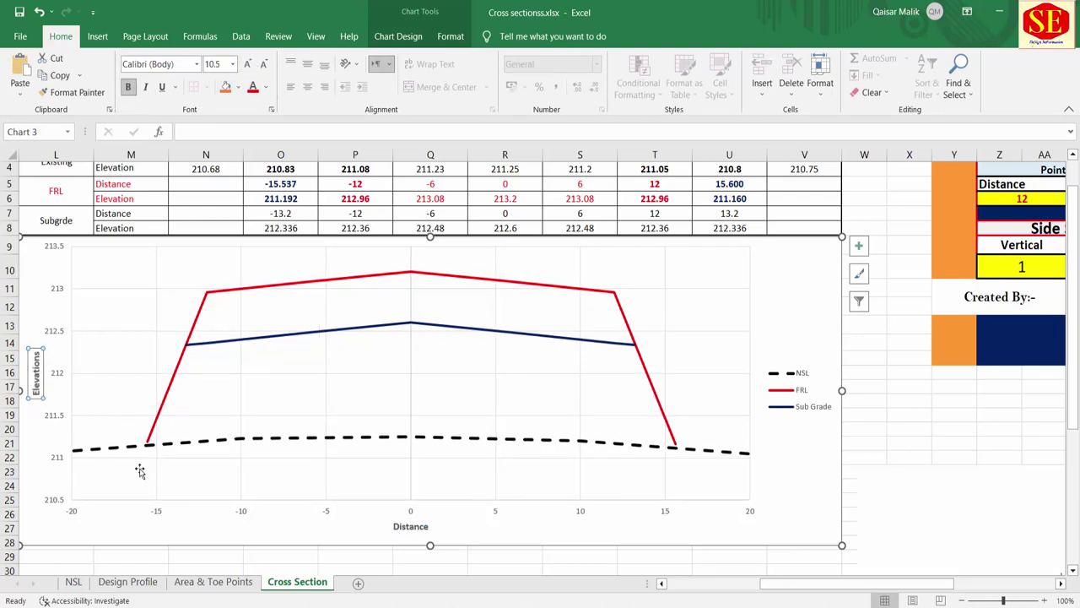
{"action": "left_click", "coordinate": [71, 386]}
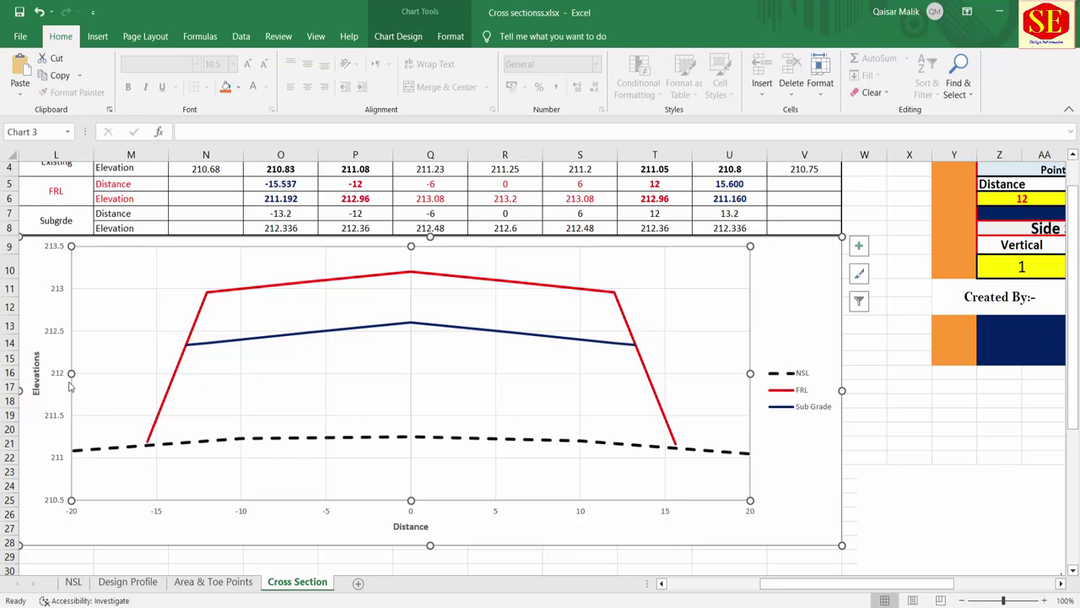
{"action": "left_click", "coordinate": [617, 291]}
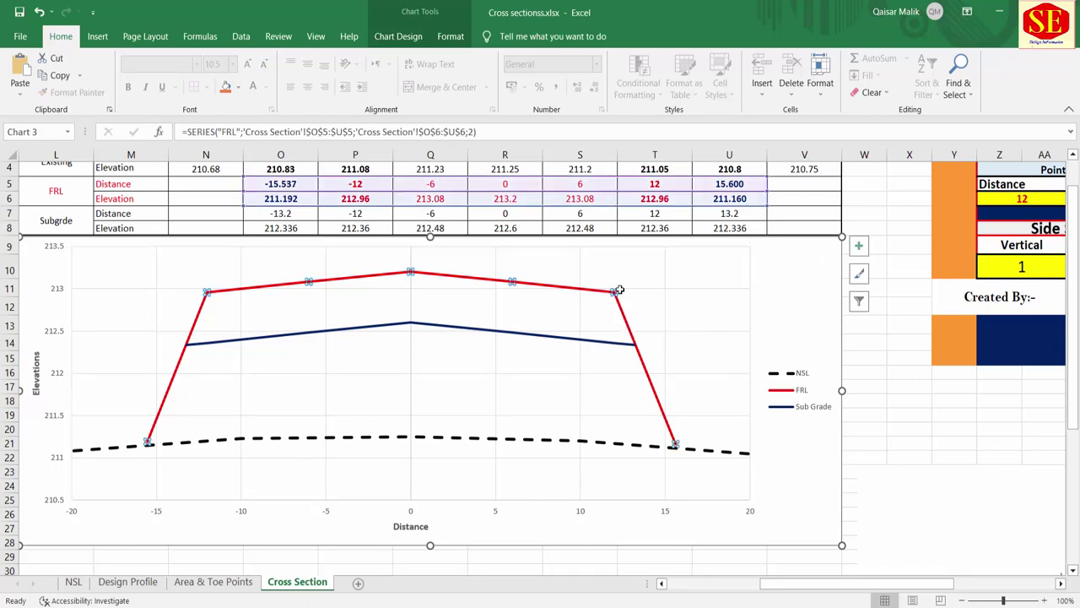
Add elevation data labels to the FRL and NSL lines.
{"action": "left_click", "coordinate": [862, 247]}
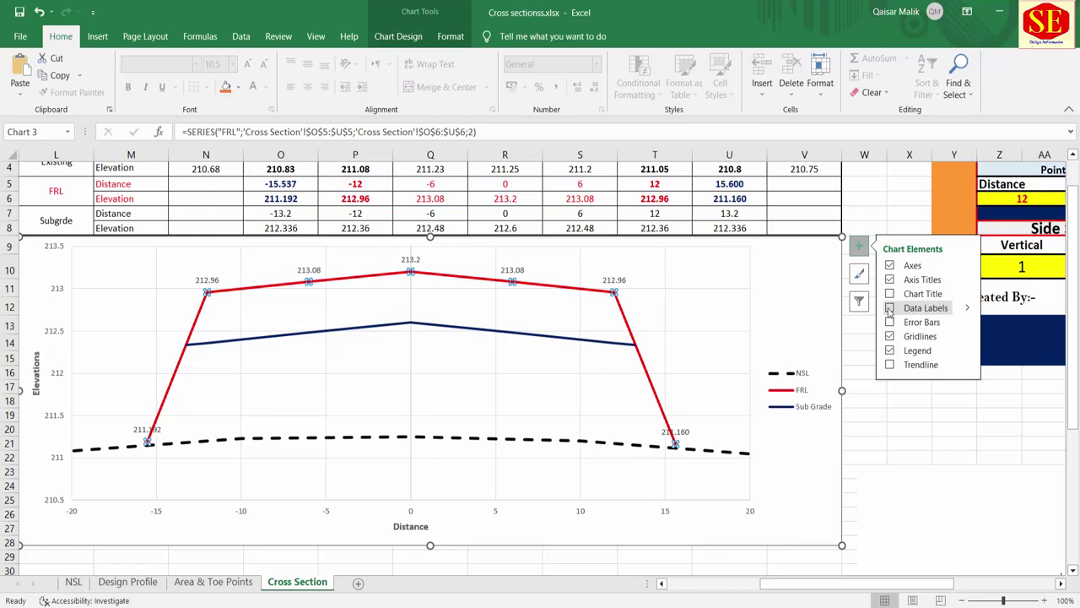
{"action": "left_click", "coordinate": [890, 309]}
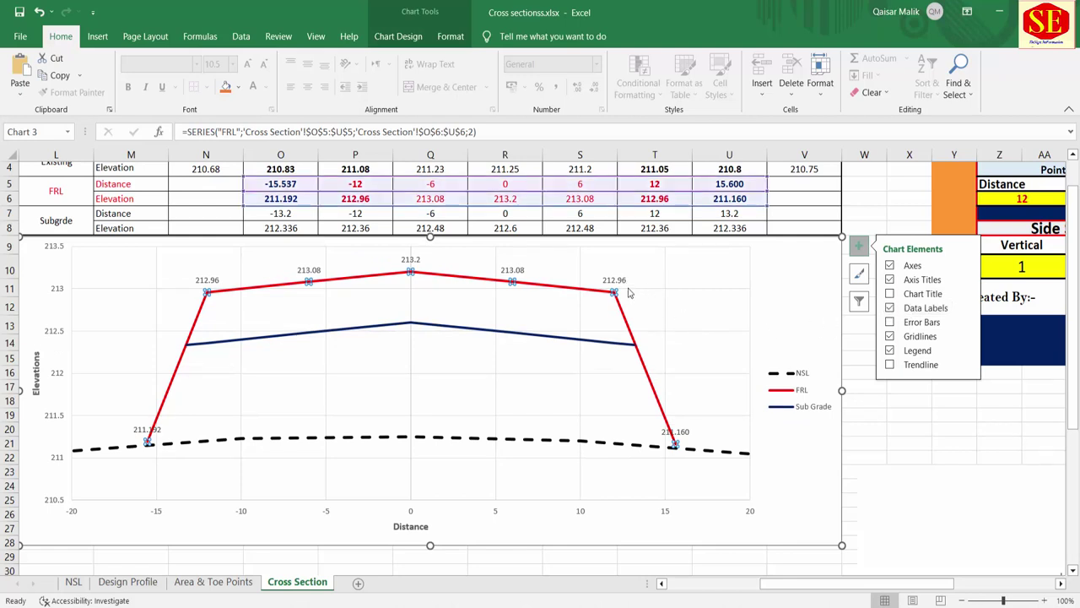
{"action": "left_click", "coordinate": [303, 526]}
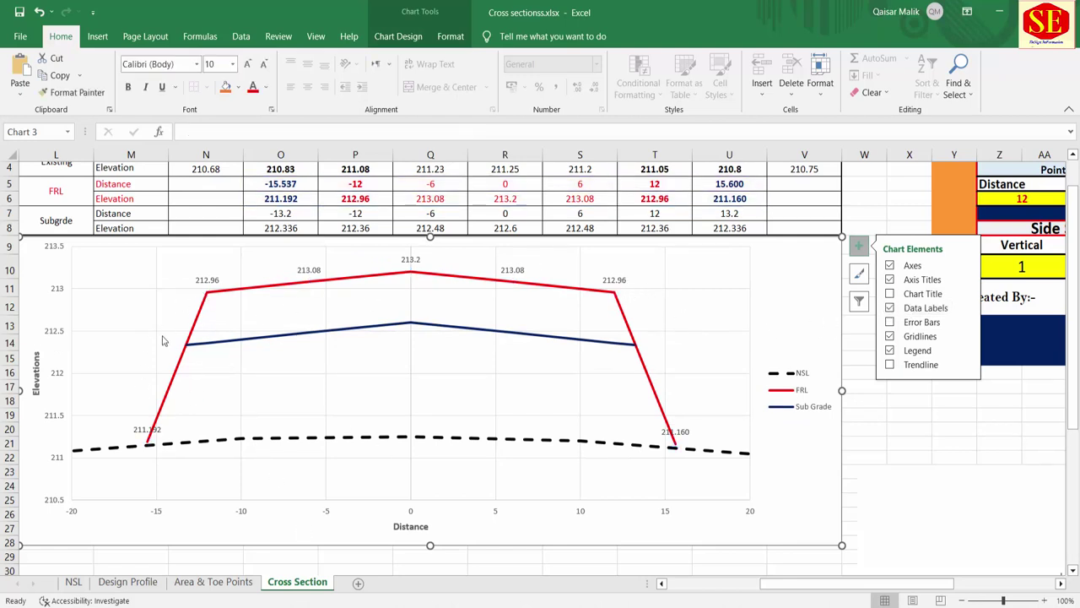
{"action": "left_click", "coordinate": [569, 442]}
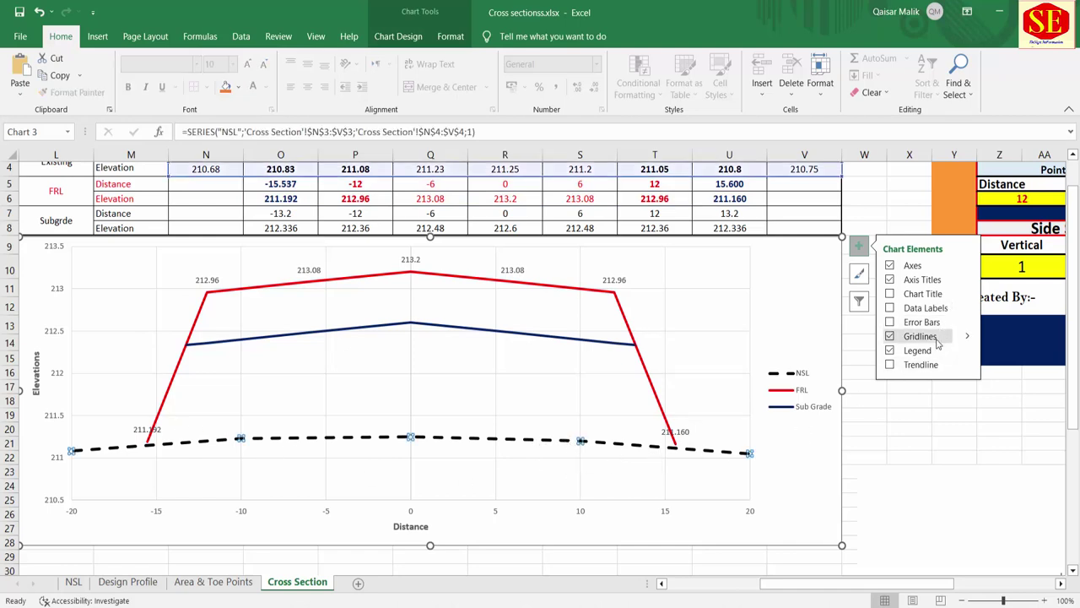
{"action": "left_click", "coordinate": [906, 321]}
{"action": "left_click", "coordinate": [890, 308]}
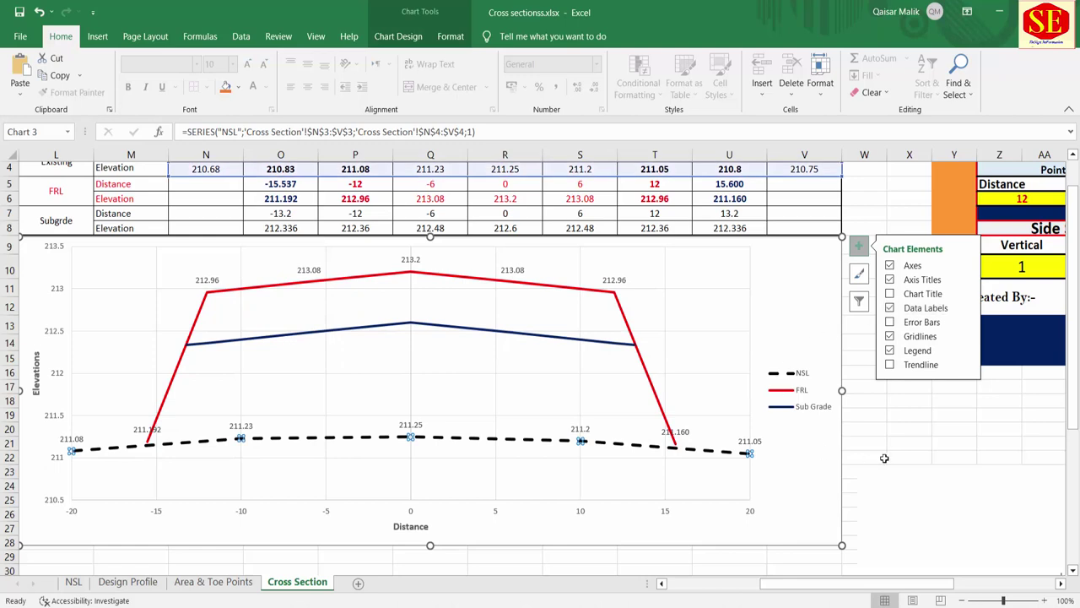
{"action": "left_click", "coordinate": [890, 457]}
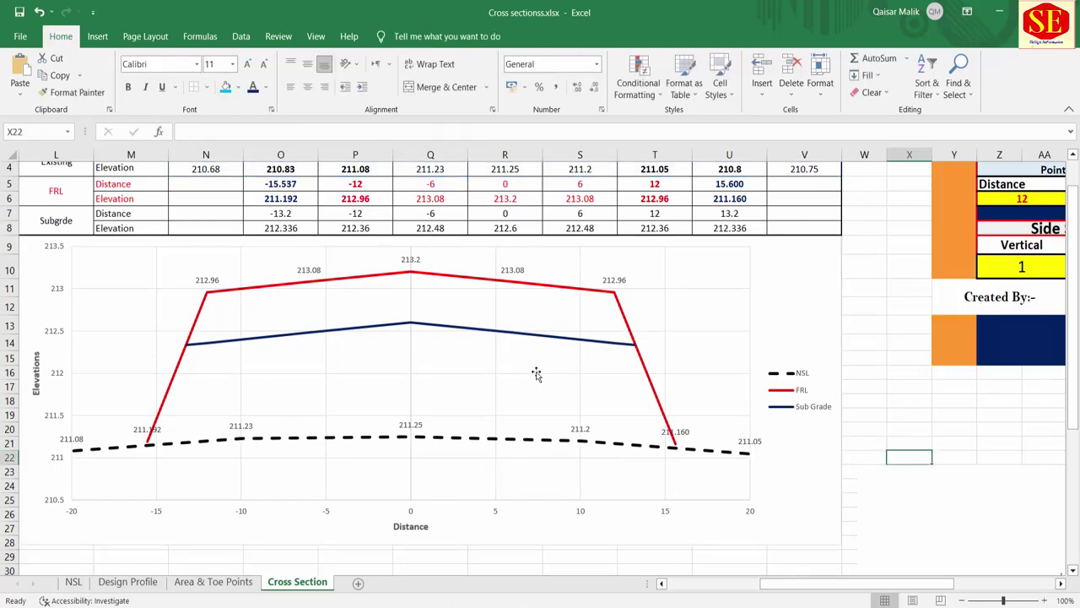
Bold the FRL labels, make the NSL labels bold at size 10, and open Format Data Labels.
{"action": "left_click", "coordinate": [516, 275]}
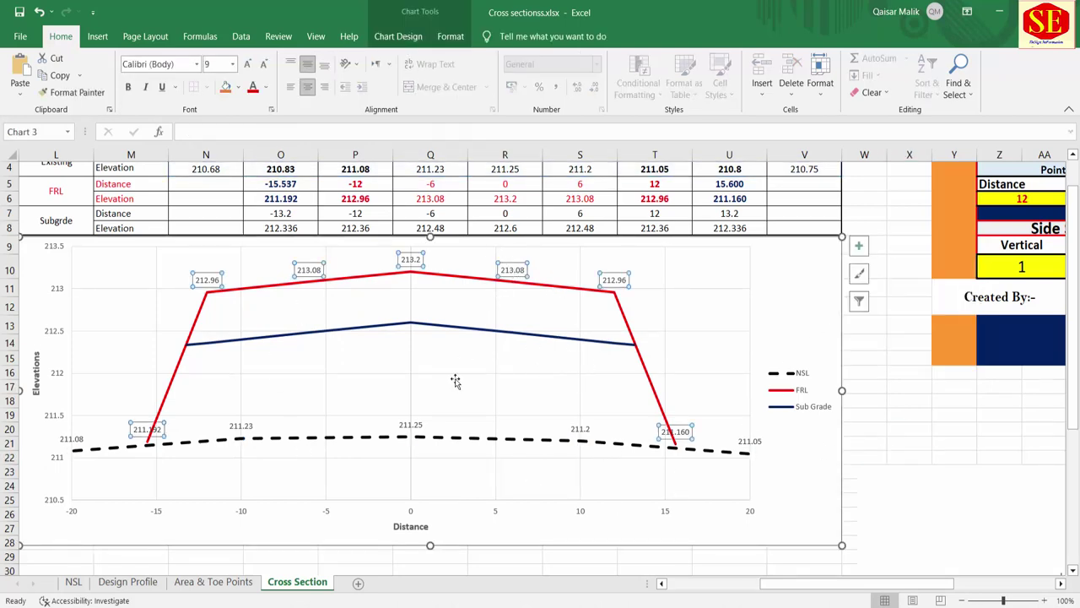
{"action": "left_click", "coordinate": [127, 87]}
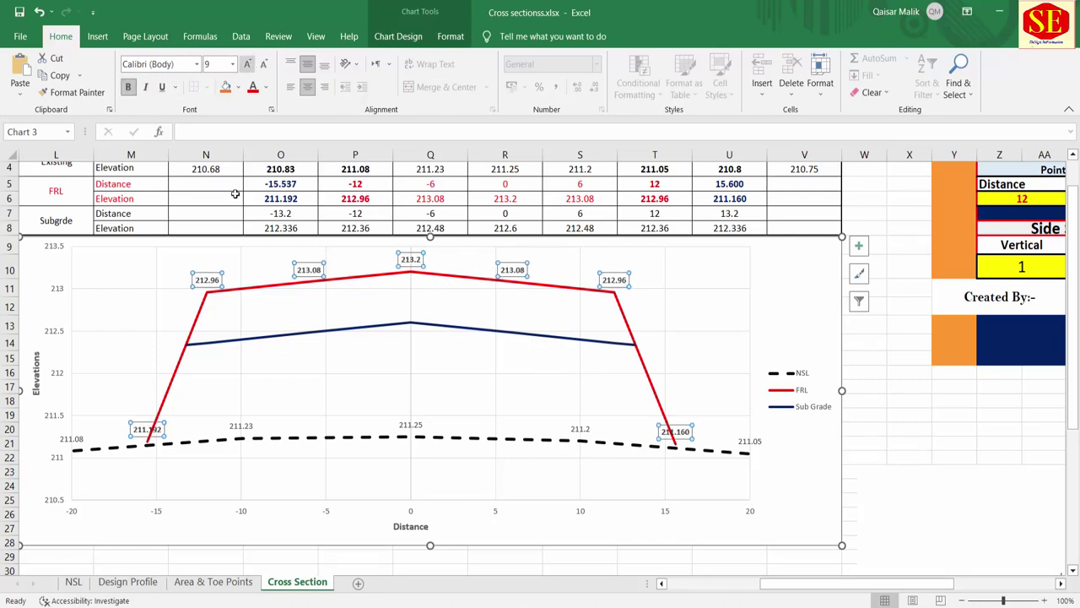
{"action": "left_click", "coordinate": [420, 426]}
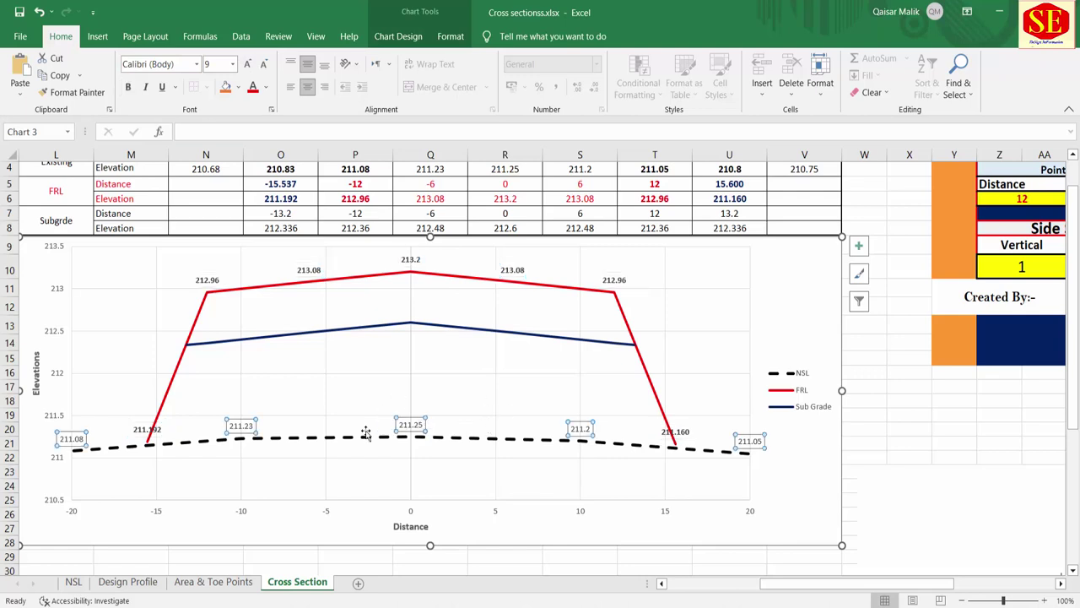
{"action": "left_click", "coordinate": [246, 64]}
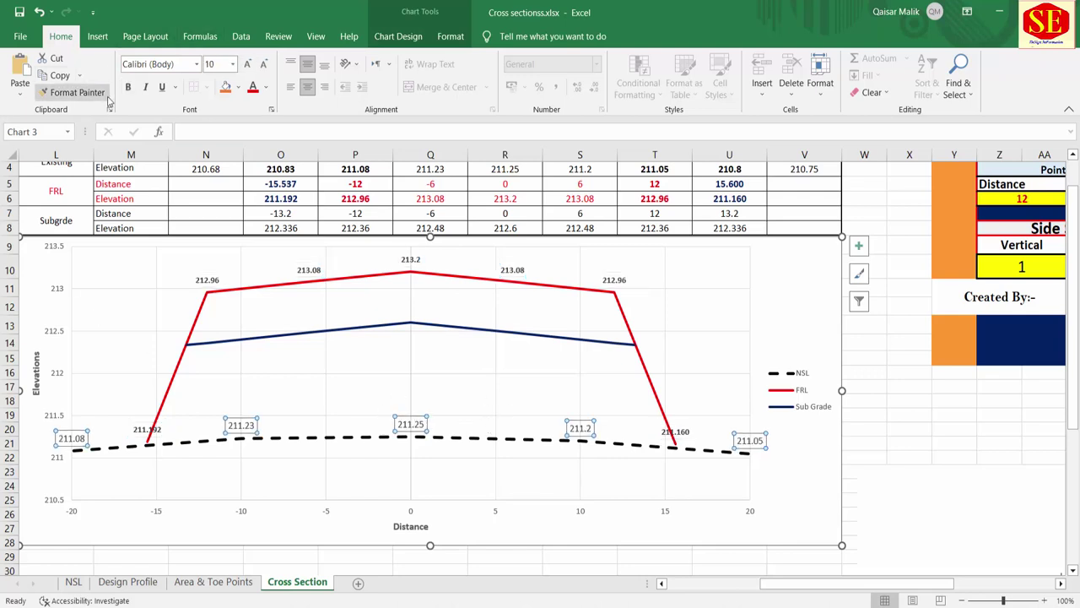
{"action": "left_click", "coordinate": [569, 473]}
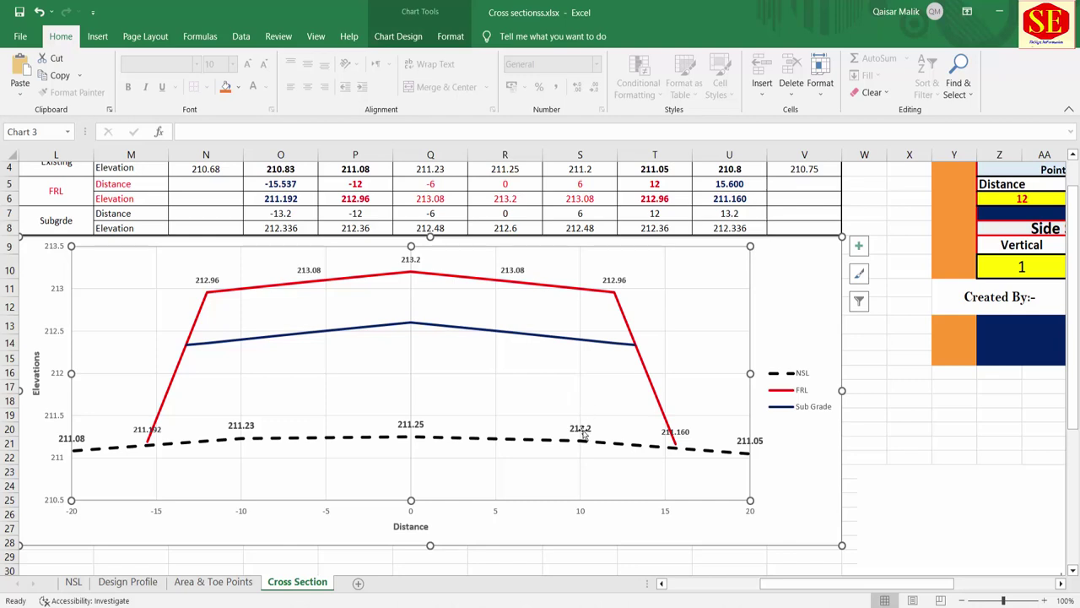
{"action": "left_click", "coordinate": [582, 433]}
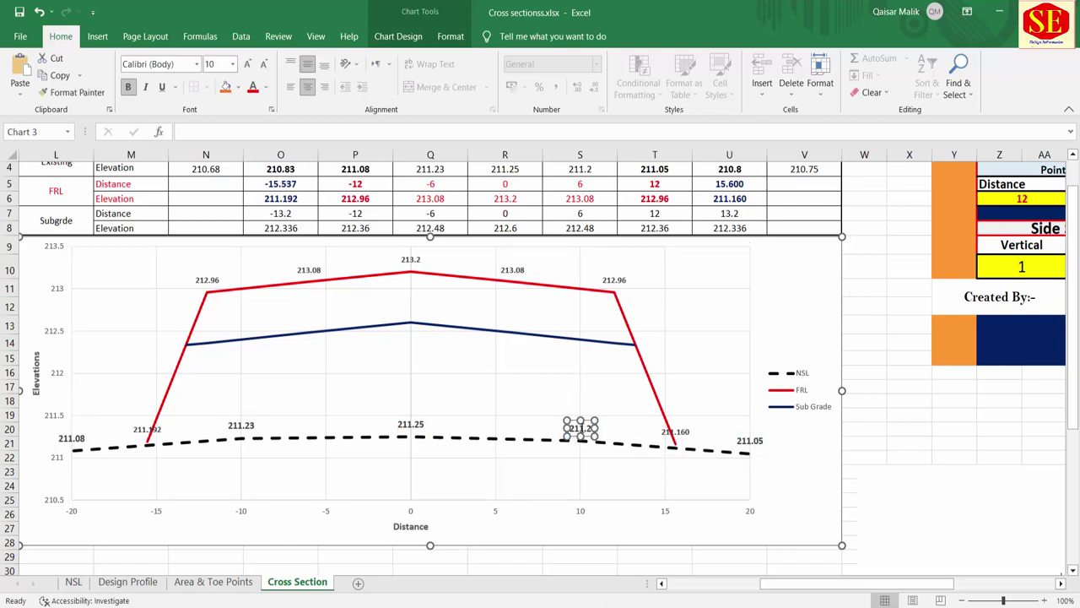
{"action": "double_click", "coordinate": [582, 433]}
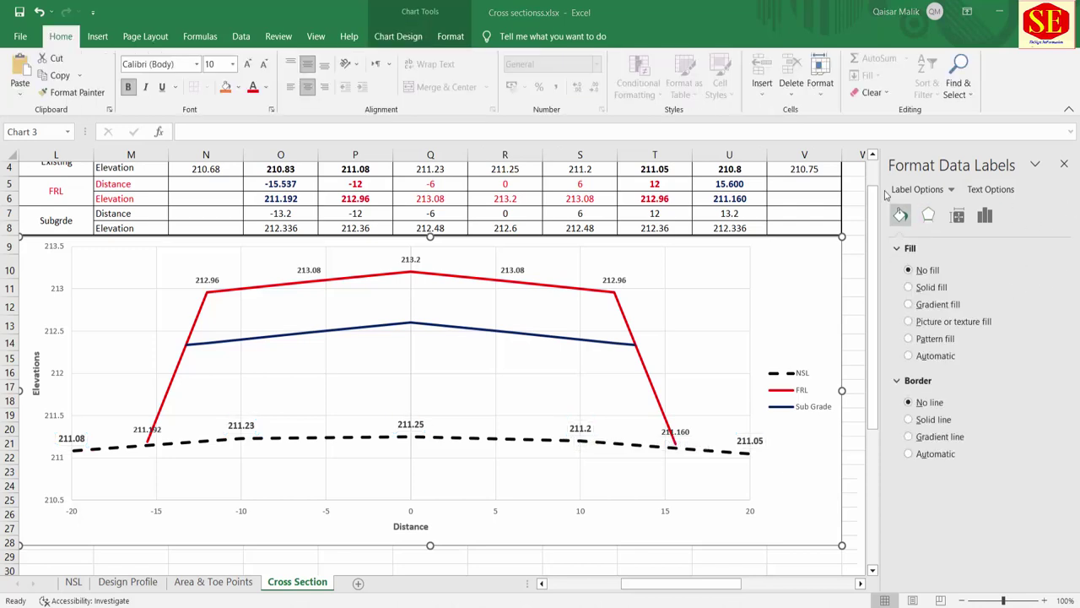
Add X Value with a New Line separator and Number format, 3 decimals, to NSL labels.
{"action": "left_click", "coordinate": [985, 216]}
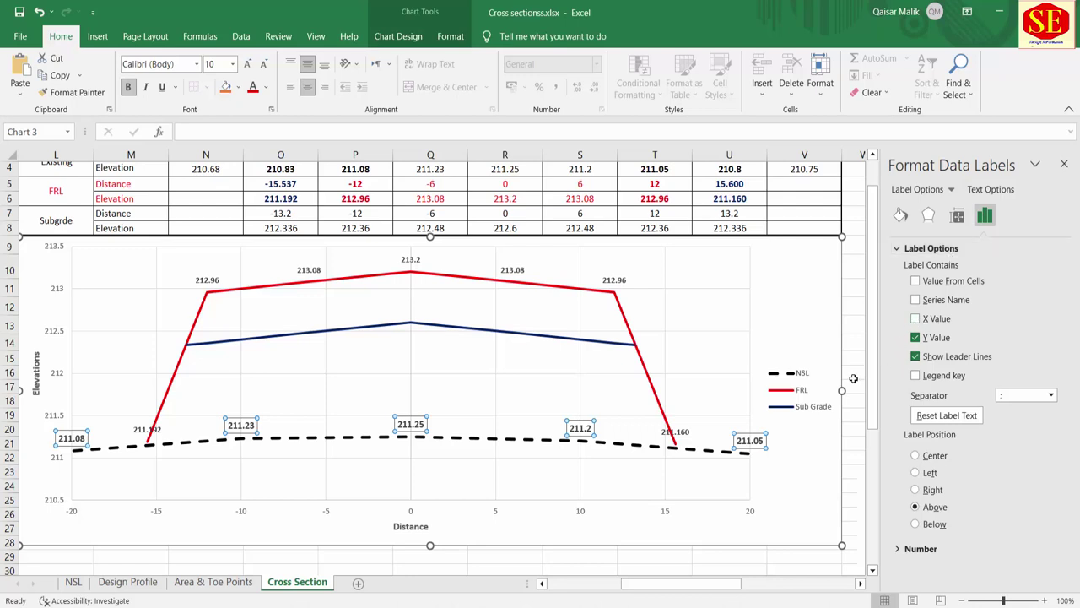
{"action": "left_click", "coordinate": [916, 319]}
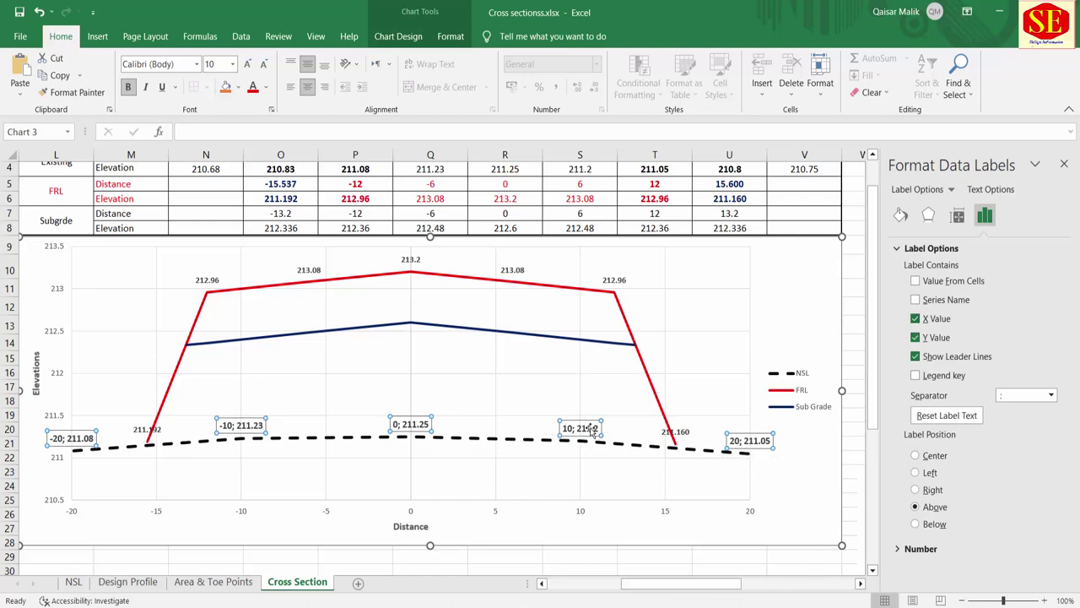
{"action": "left_click", "coordinate": [1050, 396]}
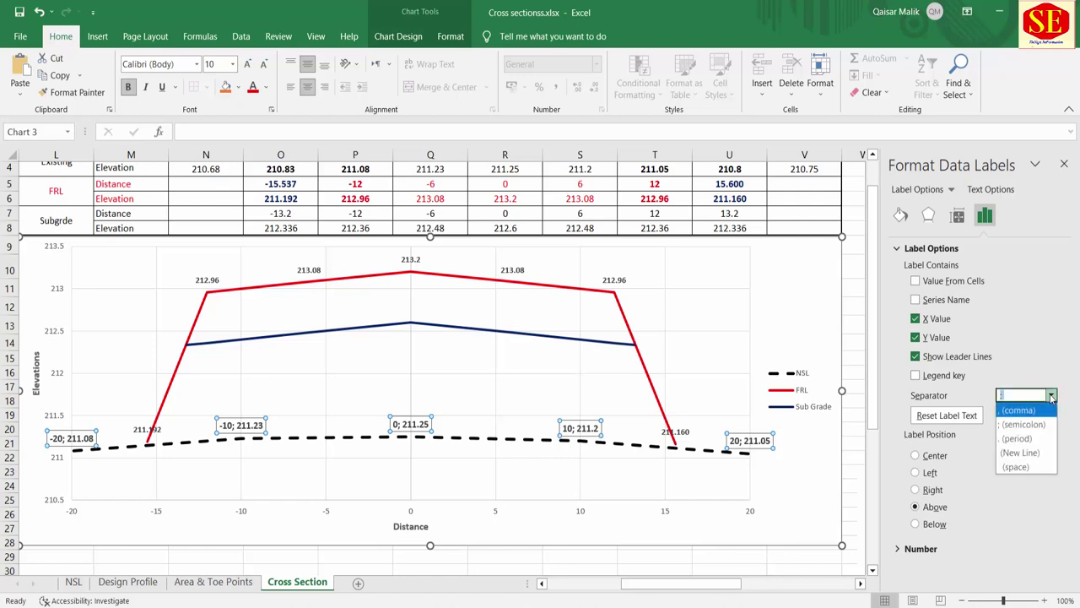
{"action": "left_click", "coordinate": [1040, 453]}
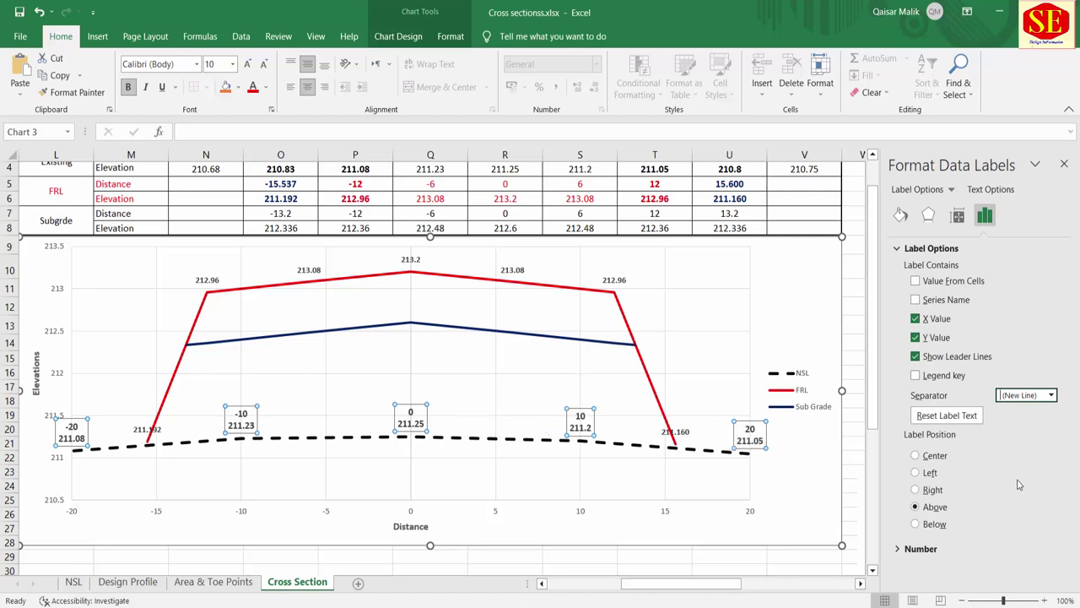
{"action": "left_click", "coordinate": [921, 549]}
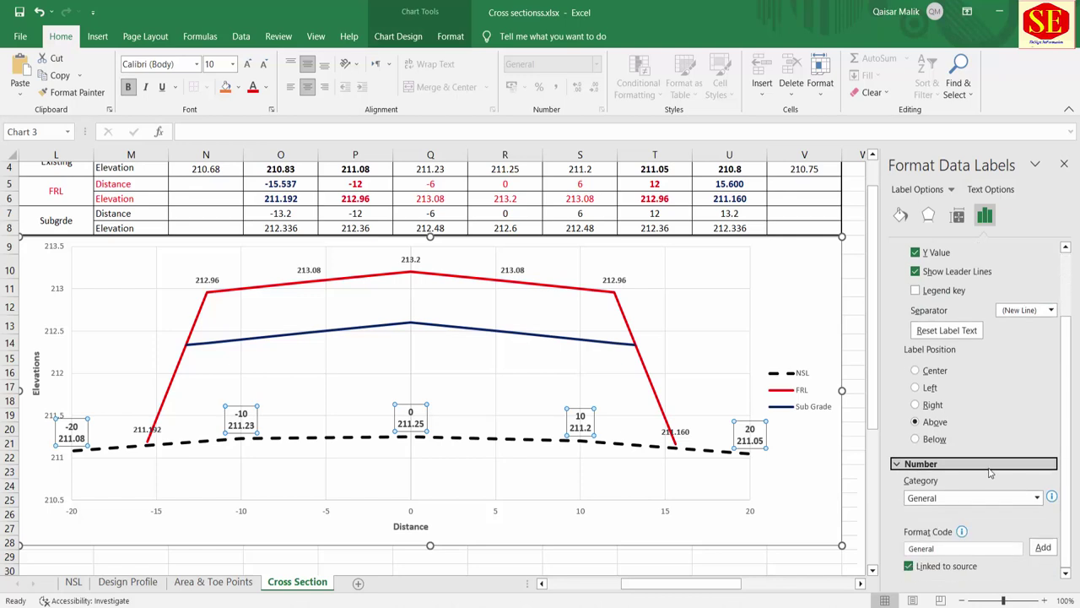
{"action": "left_click", "coordinate": [1027, 499]}
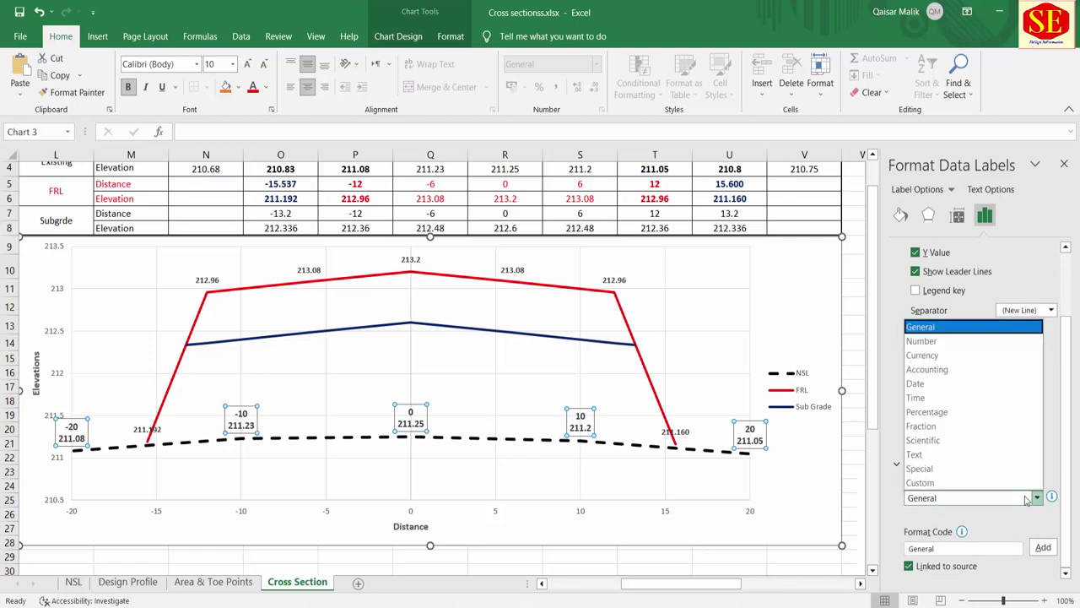
{"action": "left_click", "coordinate": [989, 341]}
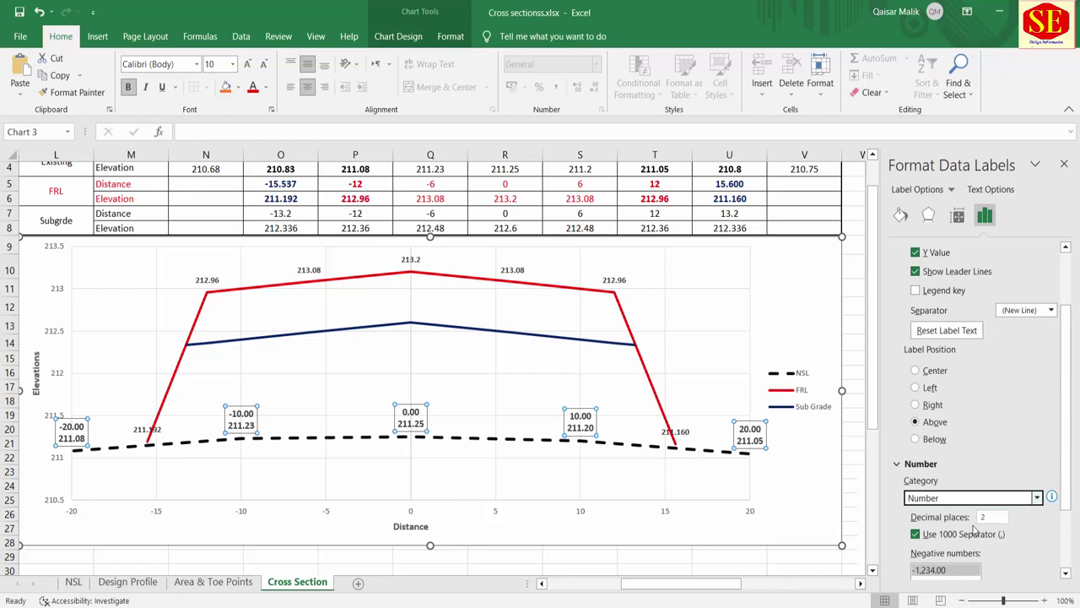
{"action": "left_click", "coordinate": [996, 517]}
{"action": "type", "text": "3"}
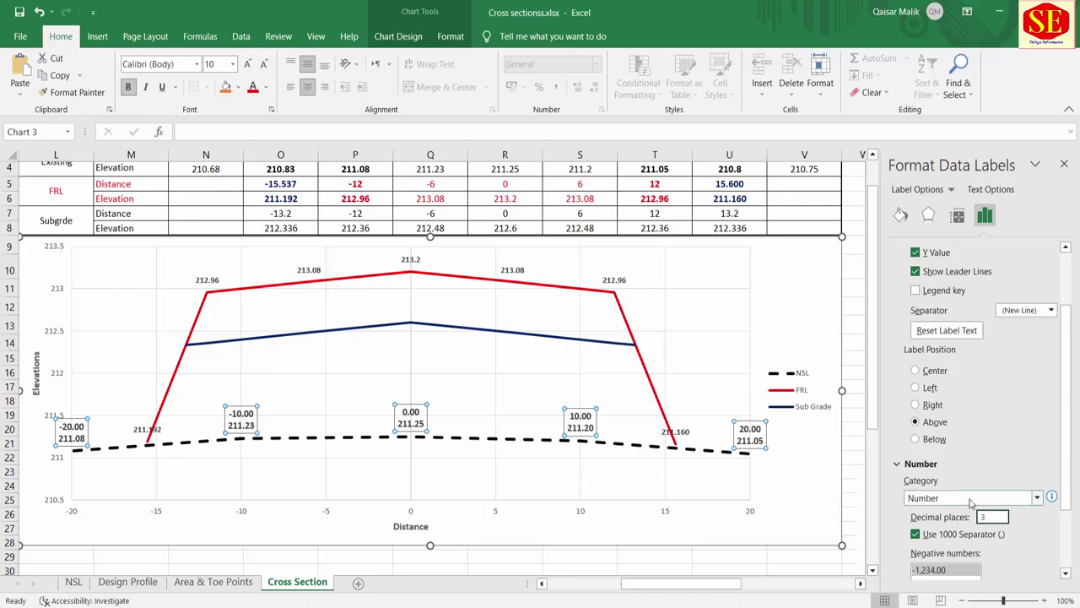
{"action": "left_click", "coordinate": [634, 478]}
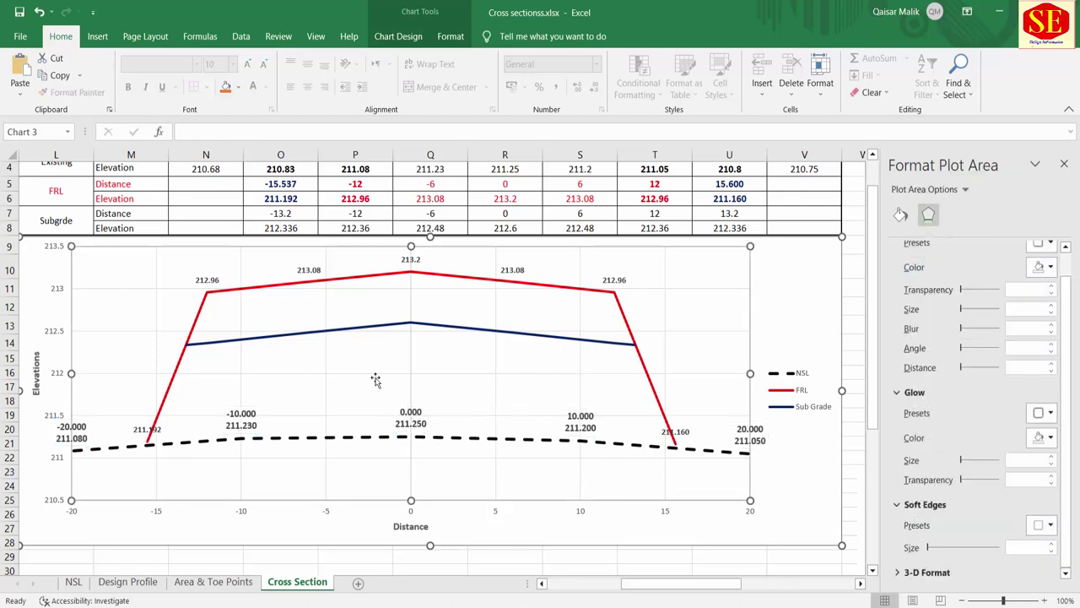
Give FRL labels X Value, a New Line separator and Number format with 2 decimals.
{"action": "left_click", "coordinate": [406, 259]}
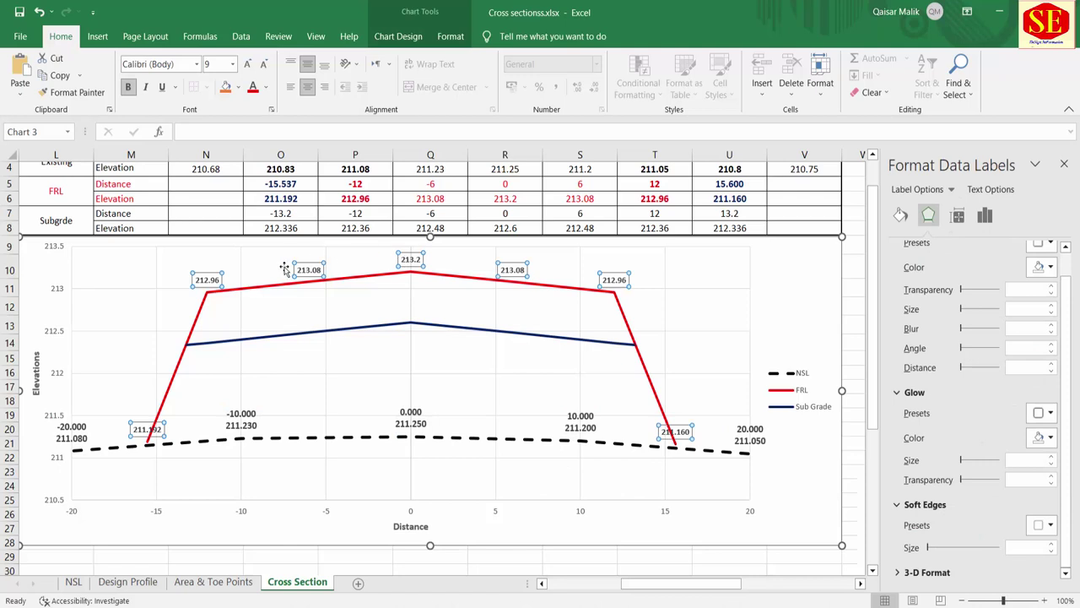
{"action": "left_click", "coordinate": [996, 291]}
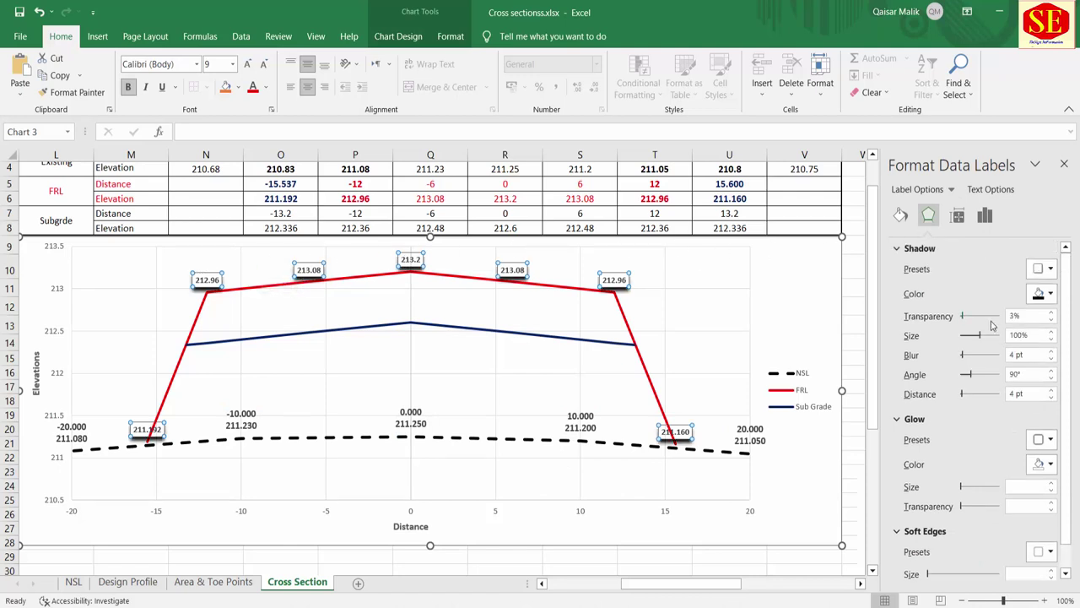
{"action": "left_click", "coordinate": [985, 216]}
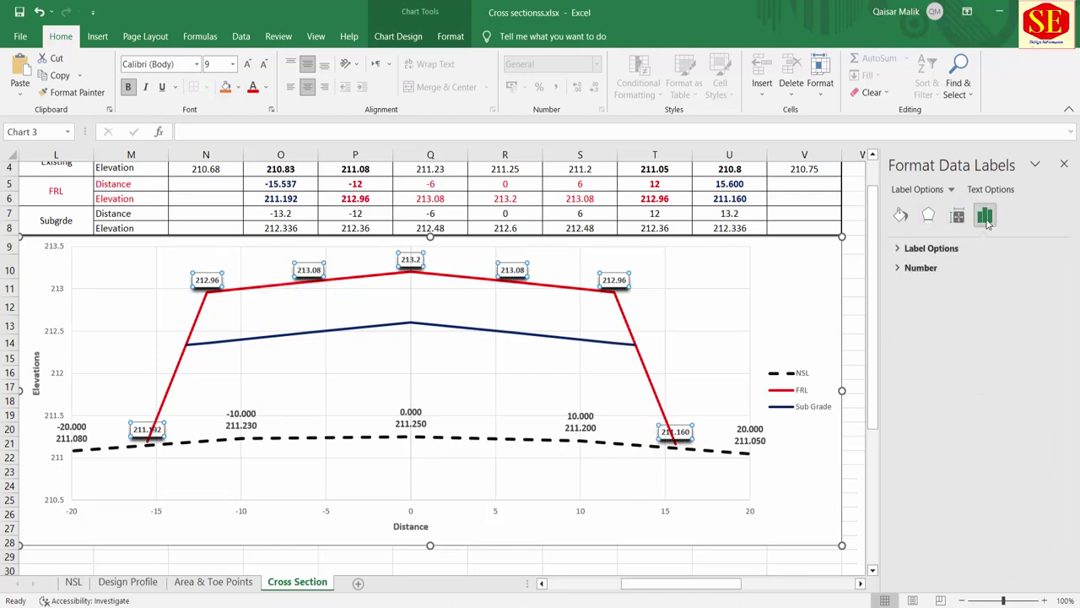
{"action": "left_click", "coordinate": [901, 249]}
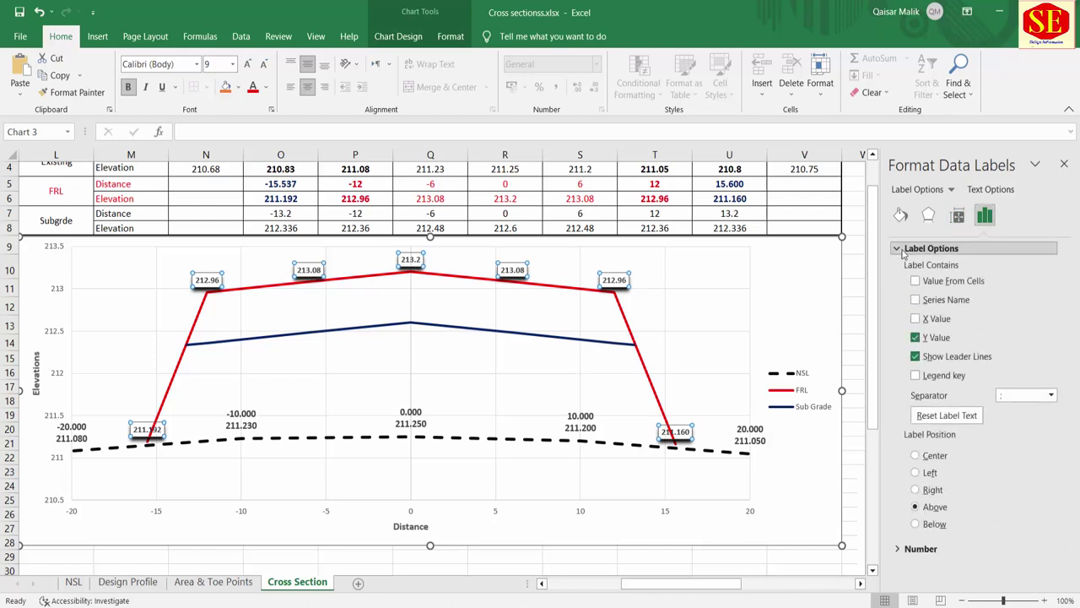
{"action": "left_click", "coordinate": [1051, 395]}
{"action": "left_click", "coordinate": [1022, 453]}
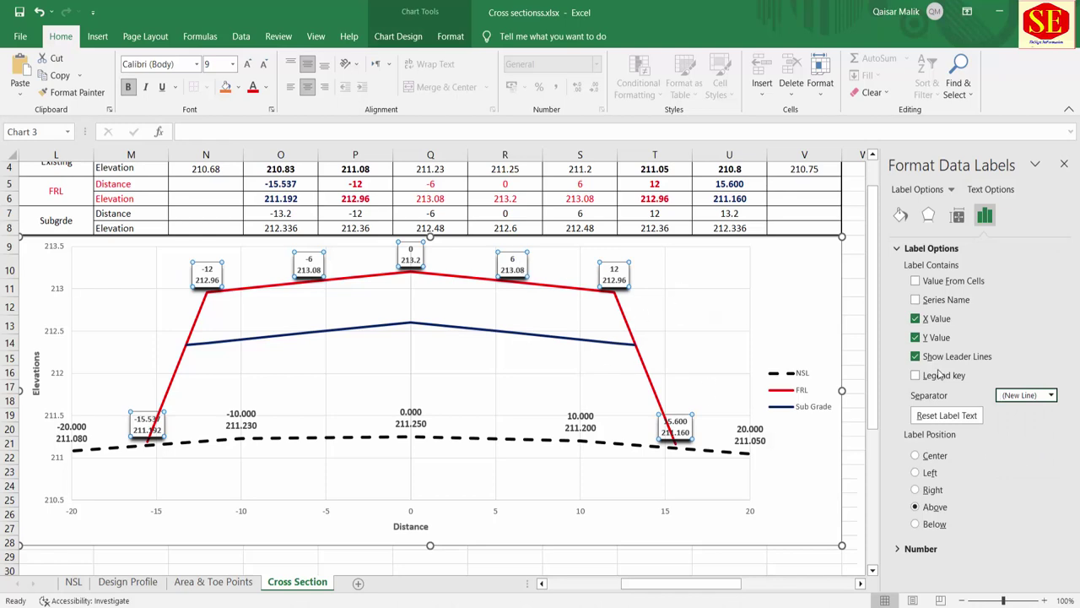
{"action": "left_click", "coordinate": [900, 549]}
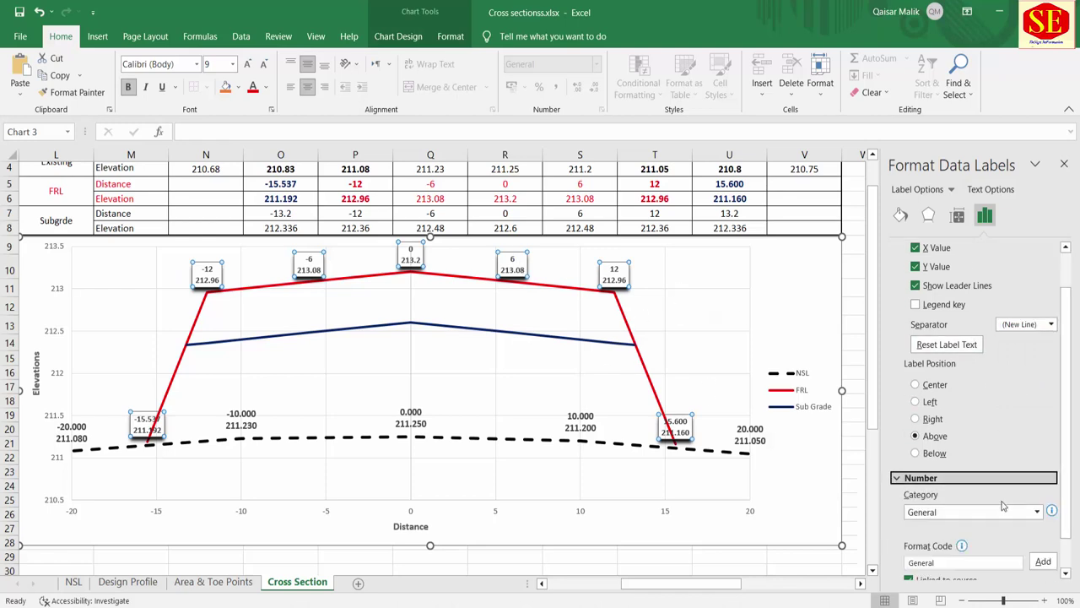
{"action": "left_click", "coordinate": [979, 511]}
{"action": "left_click", "coordinate": [937, 355]}
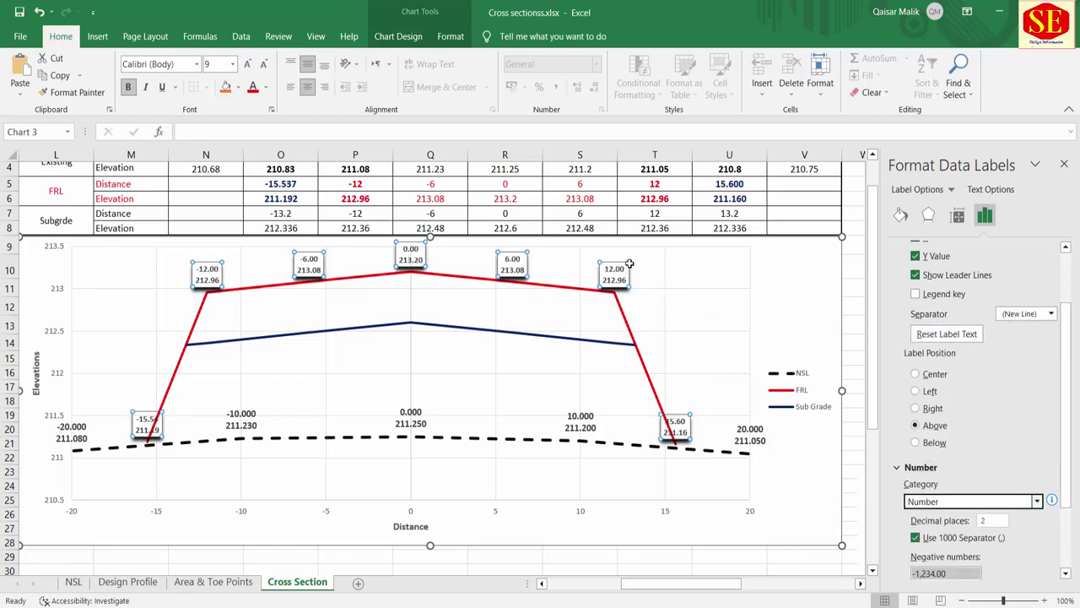
Try shadow presets on the FRL labels, leaving them without a drop shadow.
{"action": "left_click", "coordinate": [928, 216]}
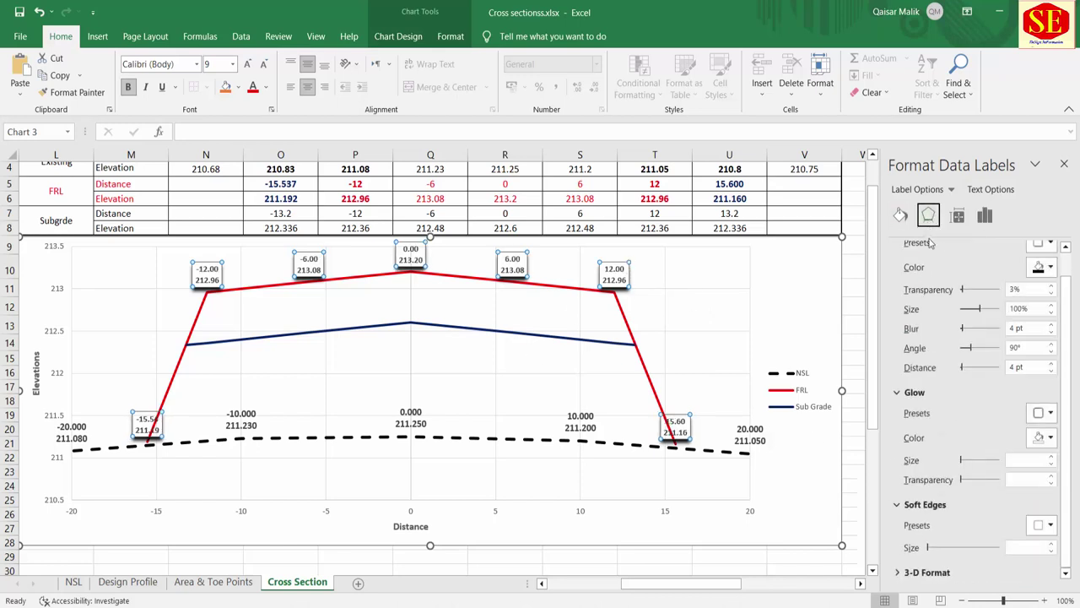
{"action": "scroll", "coordinate": [1041, 268], "scroll_direction": "up", "scroll_amount": 1}
{"action": "left_click", "coordinate": [1043, 269]}
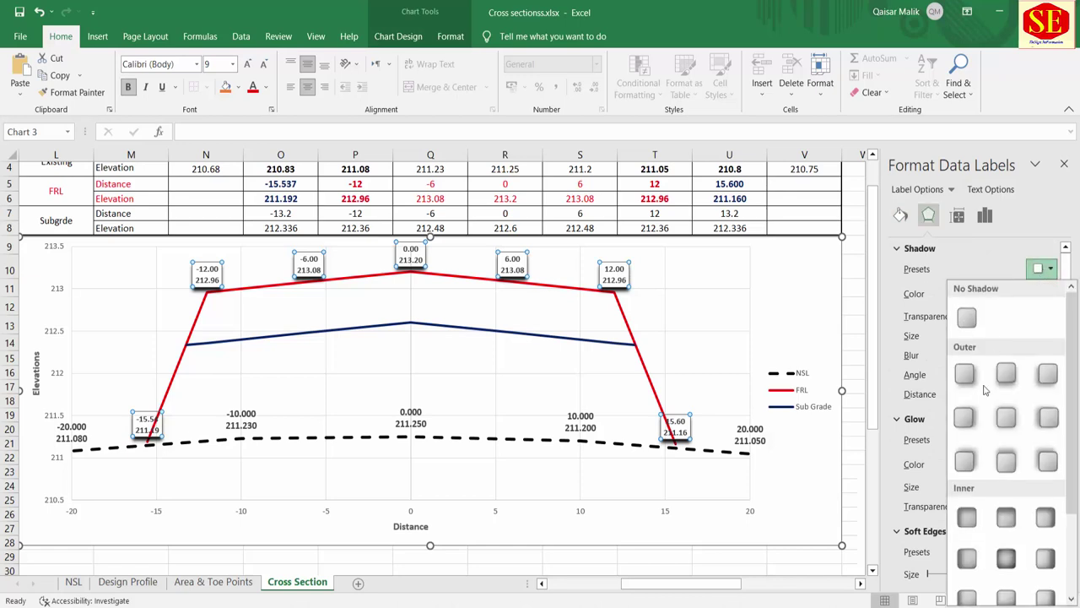
{"action": "left_click", "coordinate": [1011, 417]}
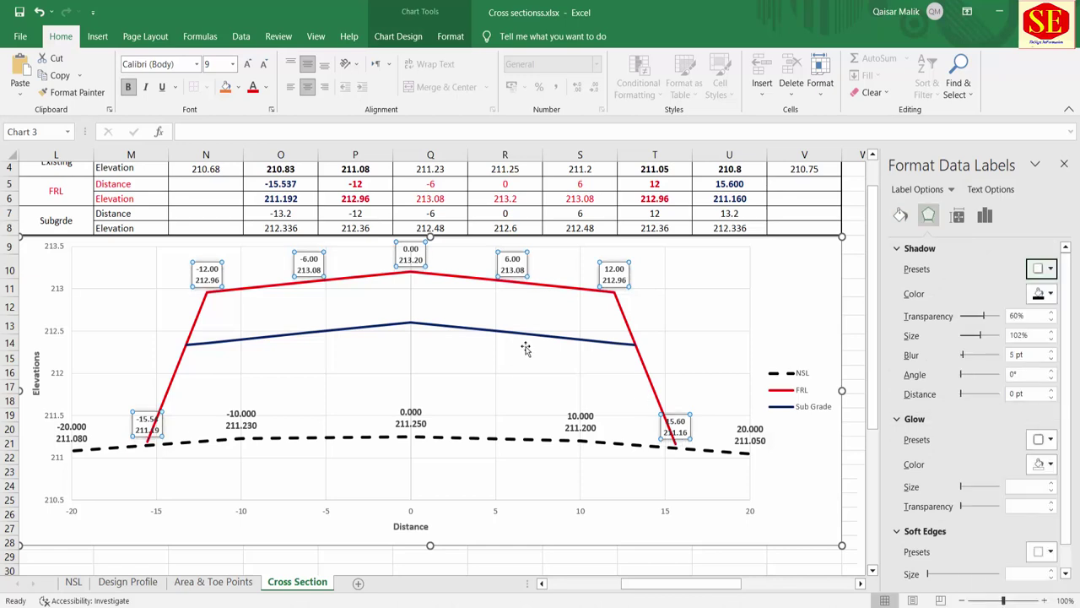
{"action": "left_click", "coordinate": [1046, 271]}
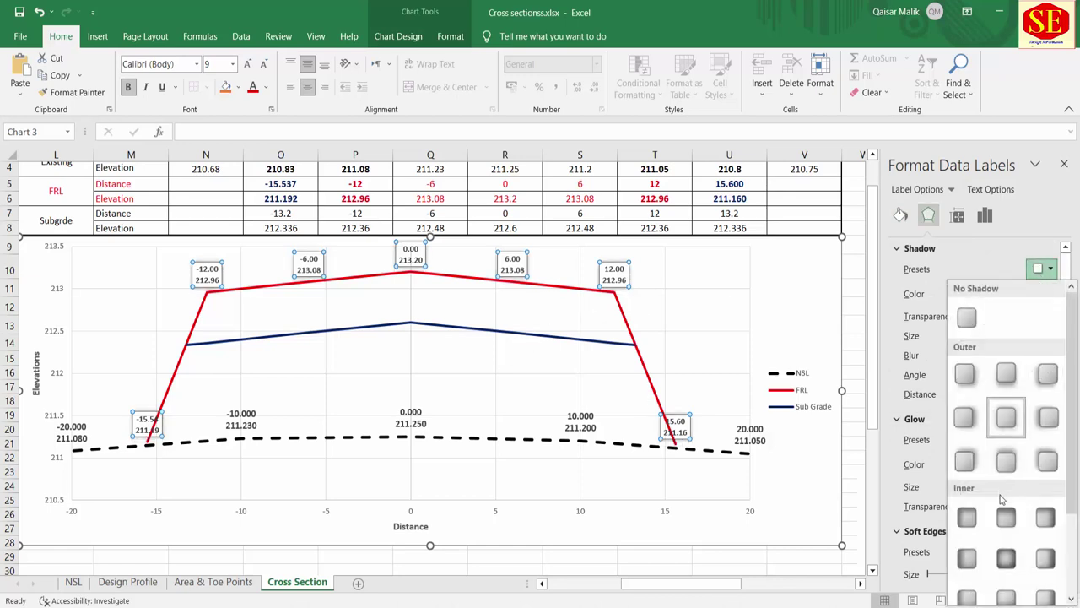
{"action": "left_click", "coordinate": [964, 515]}
{"action": "left_click", "coordinate": [714, 312]}
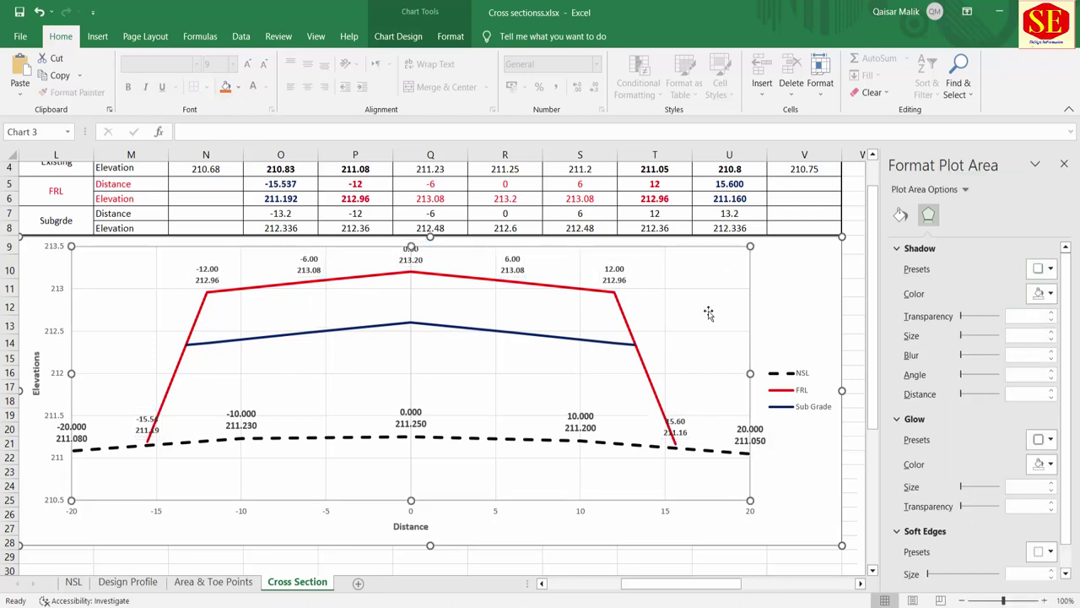
Copy A1:E33 from the Area & Toe Points sheet and go back to Cross Section.
{"action": "scroll", "coordinate": [682, 398], "scroll_direction": "up", "scroll_amount": 1}
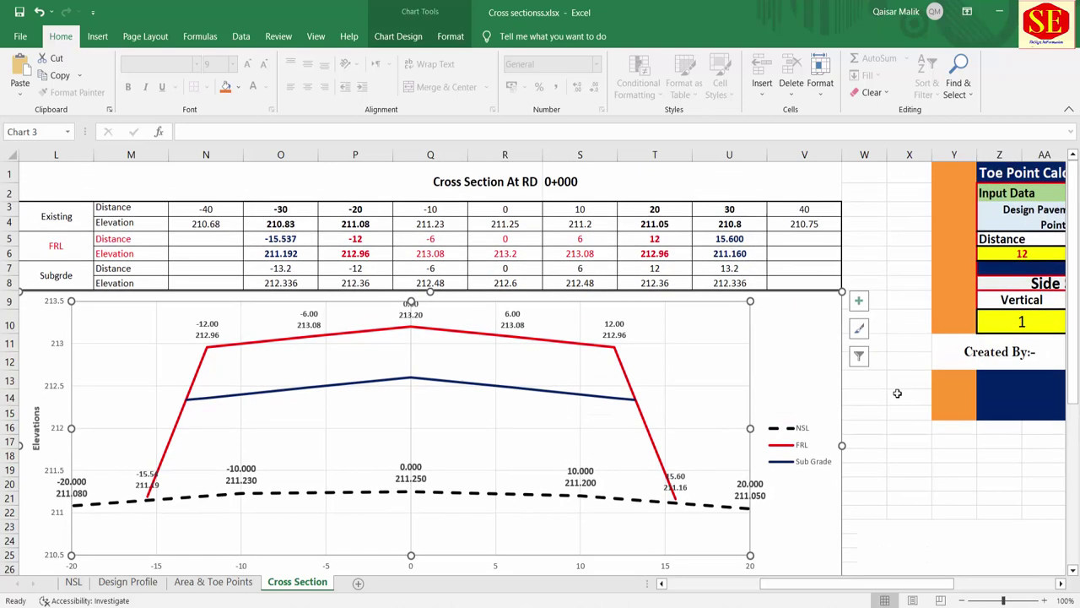
{"action": "left_click", "coordinate": [909, 380]}
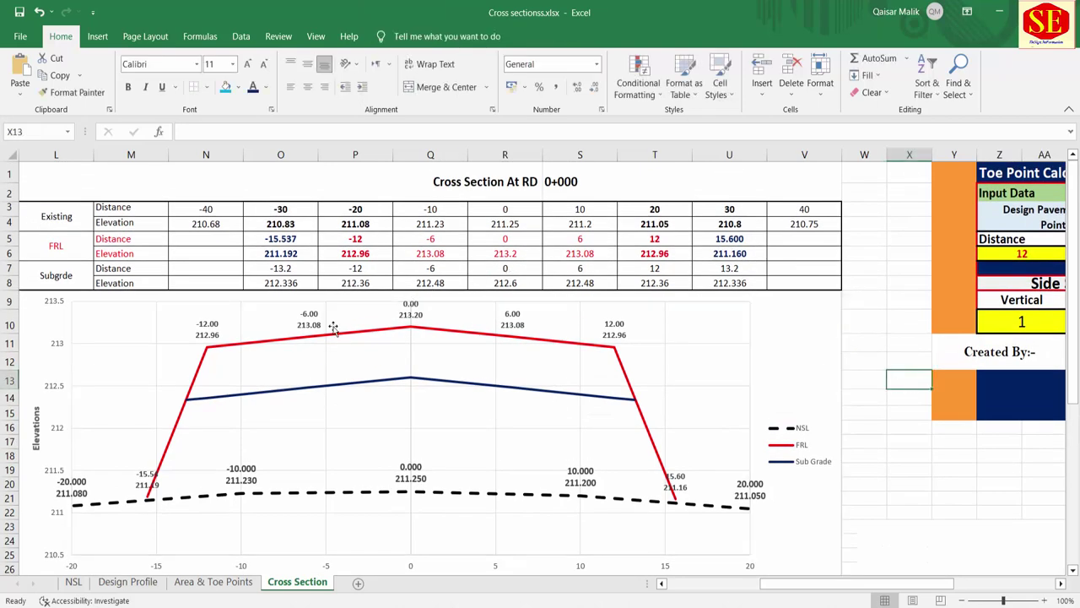
{"action": "scroll", "coordinate": [333, 329], "scroll_direction": "down", "scroll_amount": 2}
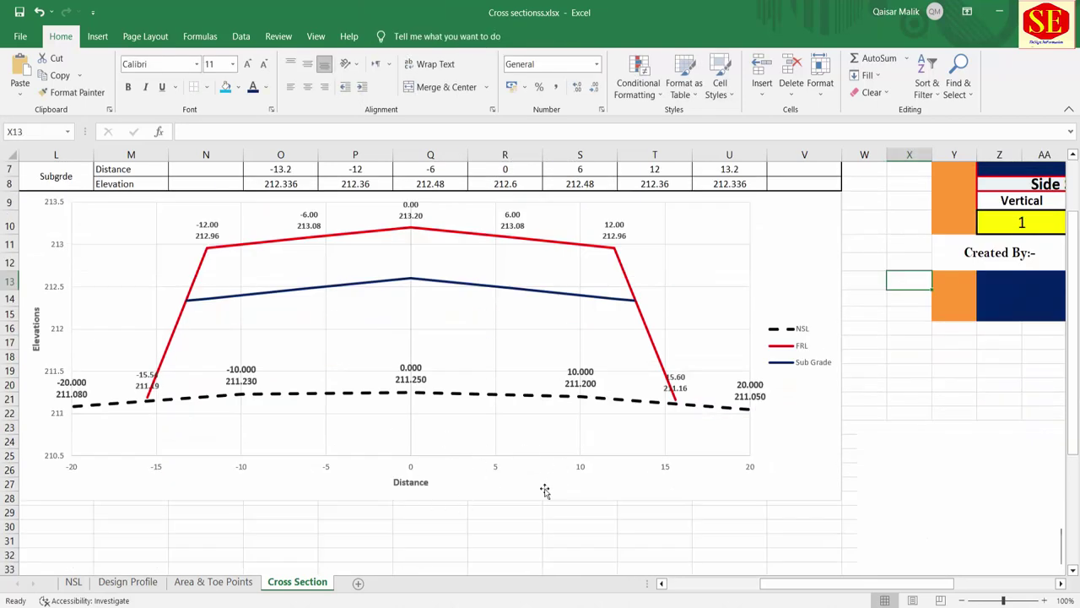
{"action": "scroll", "coordinate": [624, 296], "scroll_direction": "up", "scroll_amount": 1}
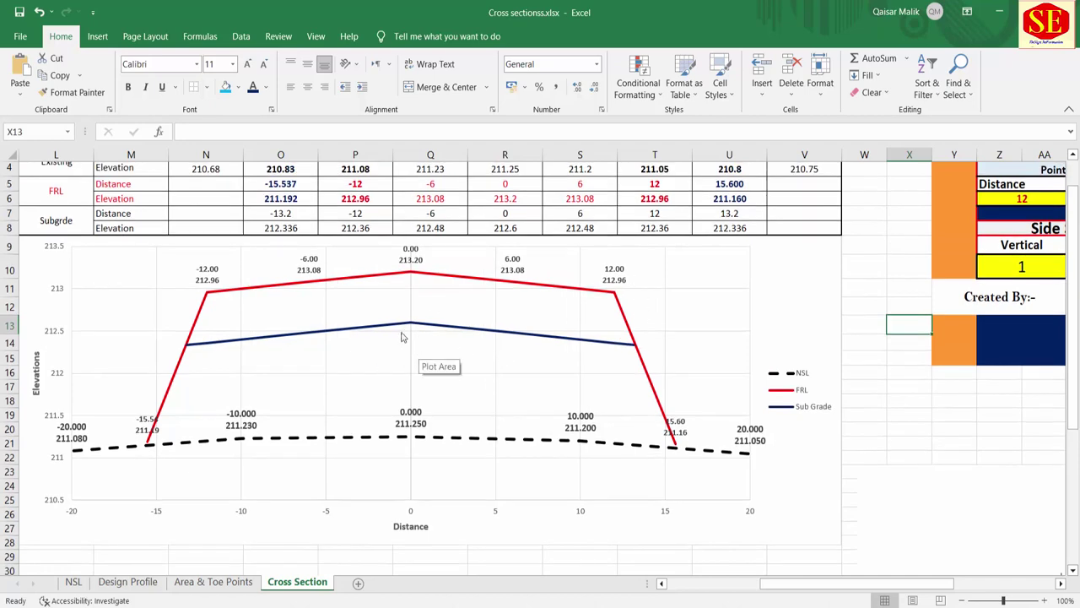
{"action": "left_click", "coordinate": [235, 585]}
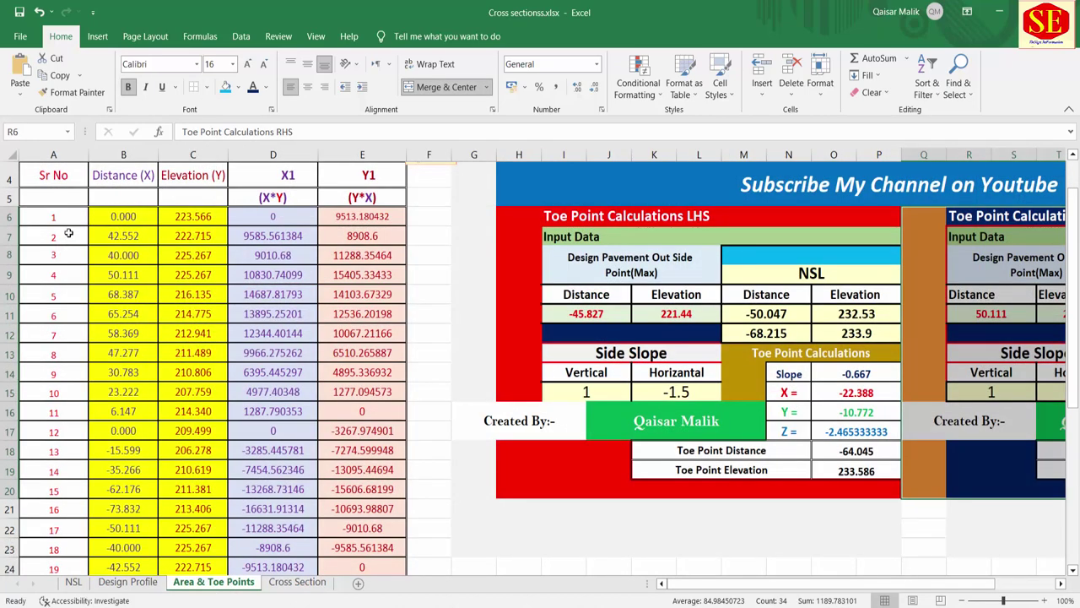
{"action": "scroll", "coordinate": [69, 233], "scroll_direction": "up", "scroll_amount": 1}
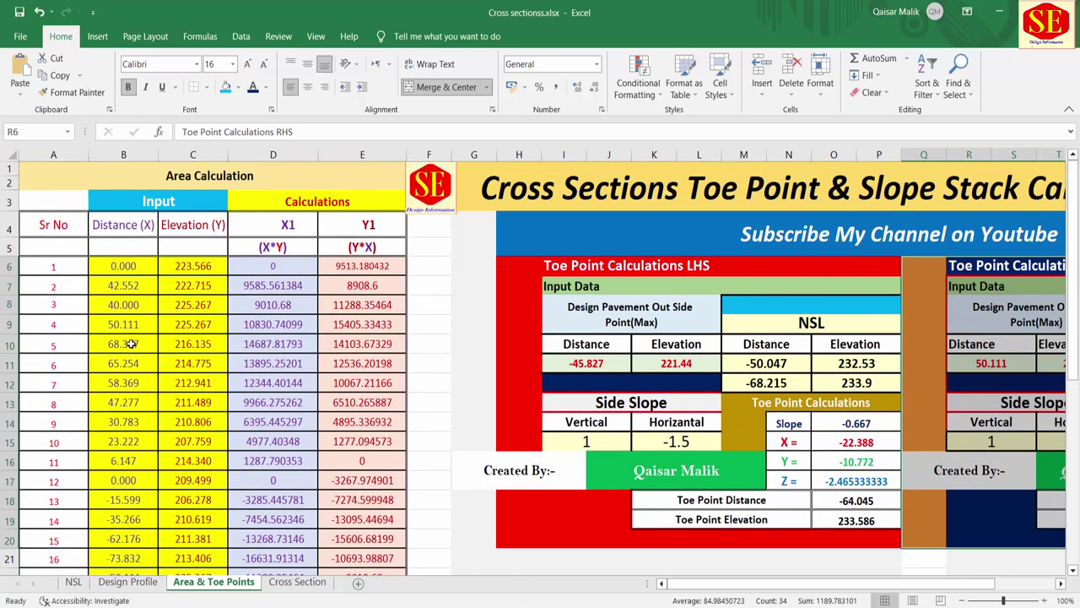
{"action": "left_click", "coordinate": [263, 172]}
{"action": "mouse_move", "coordinate": [278, 175]}
{"action": "left_mouse_down"}
{"action": "mouse_move", "coordinate": [407, 557]}
{"action": "mouse_move", "coordinate": [307, 533]}
{"action": "mouse_move", "coordinate": [309, 487]}
{"action": "left_mouse_up"}
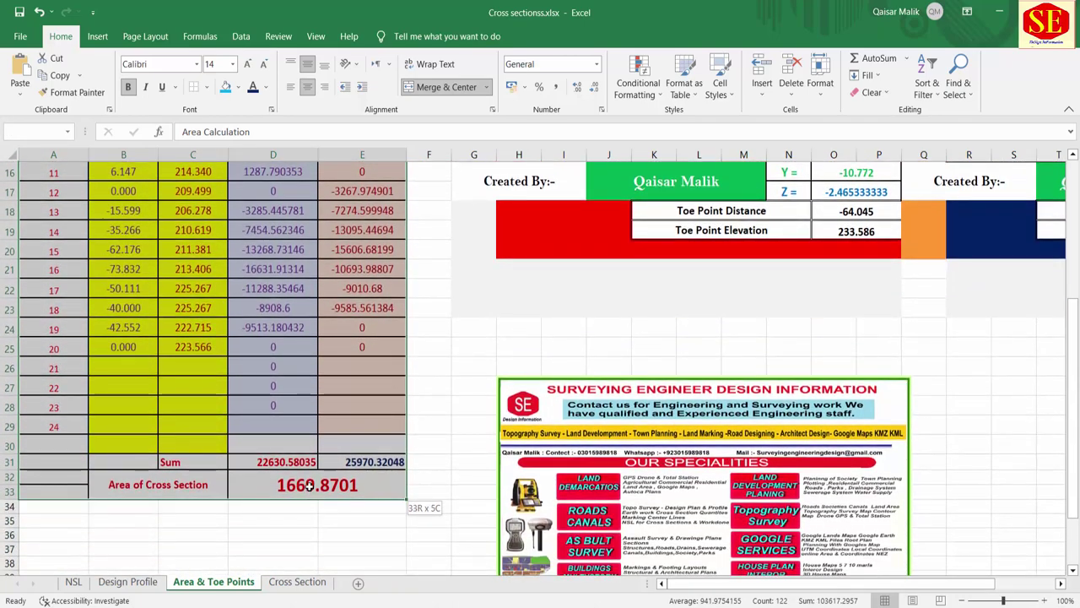
{"action": "right_click", "coordinate": [309, 486]}
{"action": "left_click", "coordinate": [359, 157]}
{"action": "scroll", "coordinate": [289, 229], "scroll_direction": "up", "scroll_amount": 5}
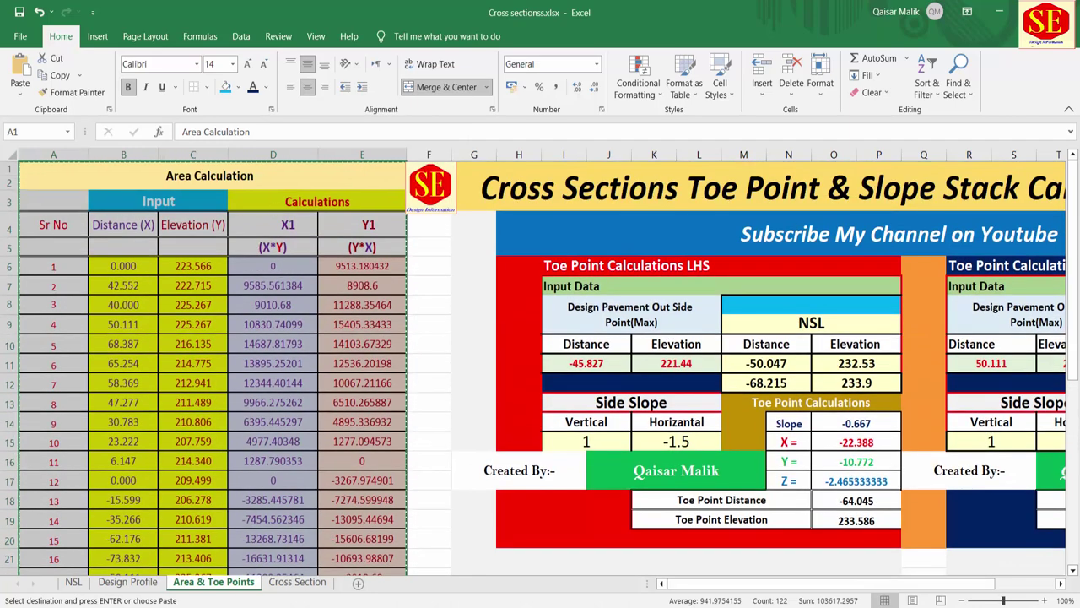
{"action": "left_click", "coordinate": [300, 582]}
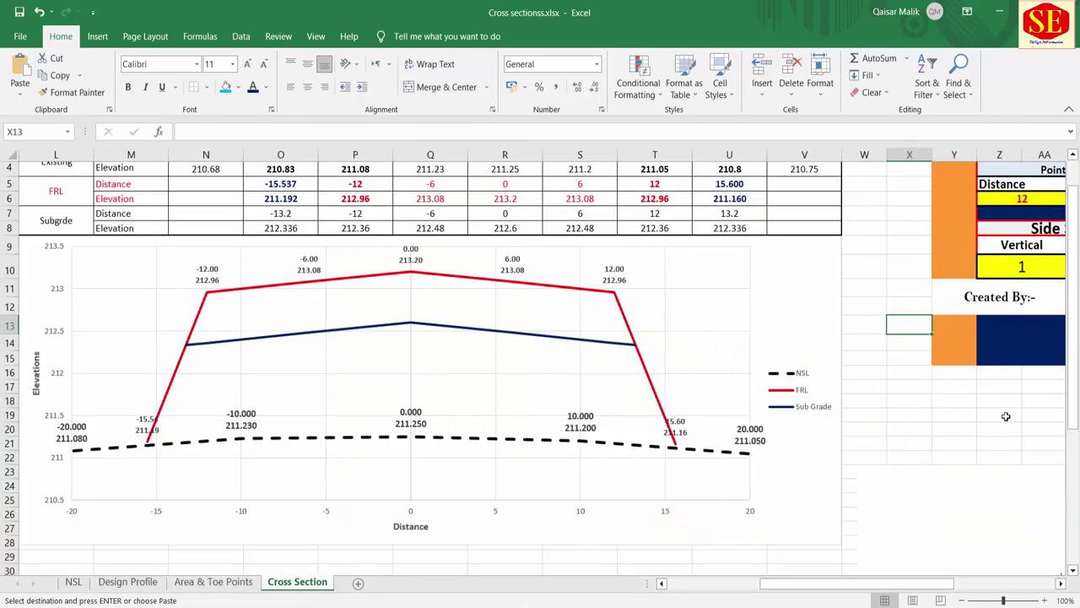
Insert the copied cells at columns X:AH, shifting existing cells right.
{"action": "scroll", "coordinate": [1006, 416], "scroll_direction": "up", "scroll_amount": 1}
{"action": "left_click_drag", "start_coordinate": [878, 584], "coordinate": [928, 584]}
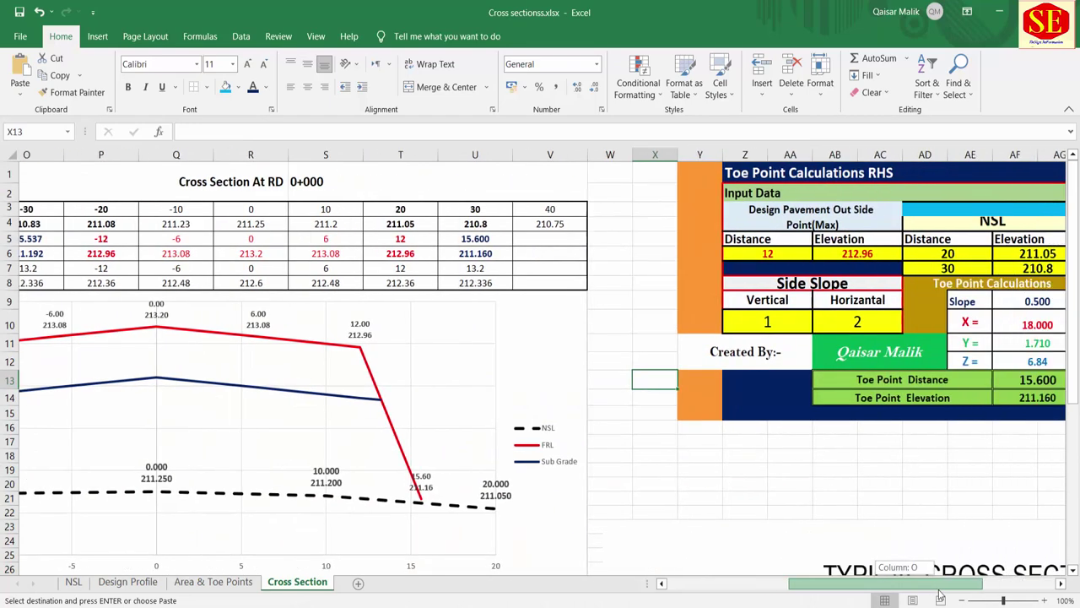
{"action": "left_click_drag", "start_coordinate": [459, 154], "coordinate": [902, 179]}
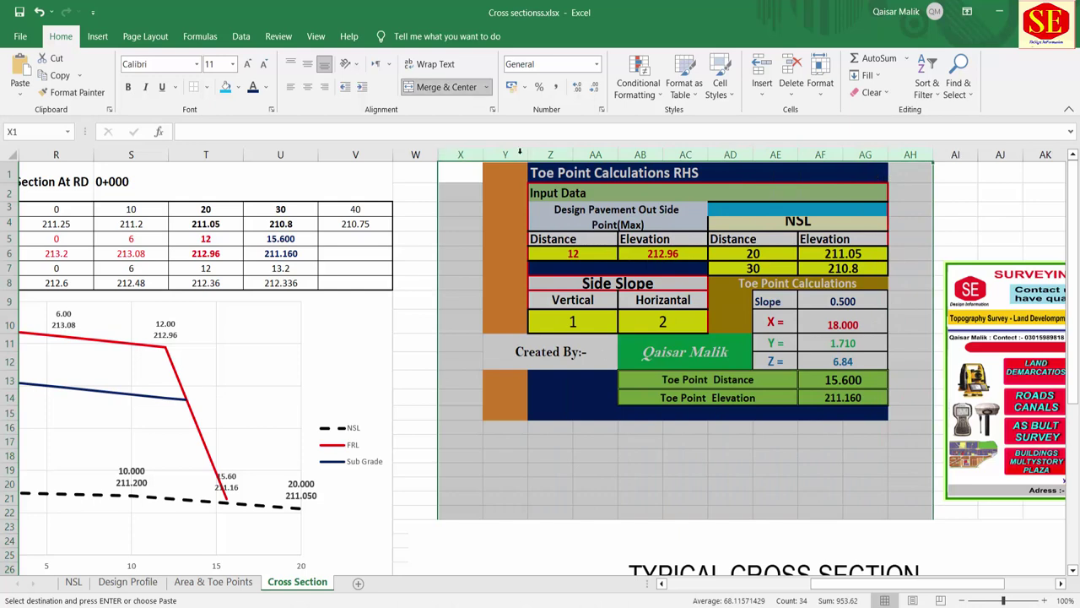
{"action": "right_click", "coordinate": [474, 158]}
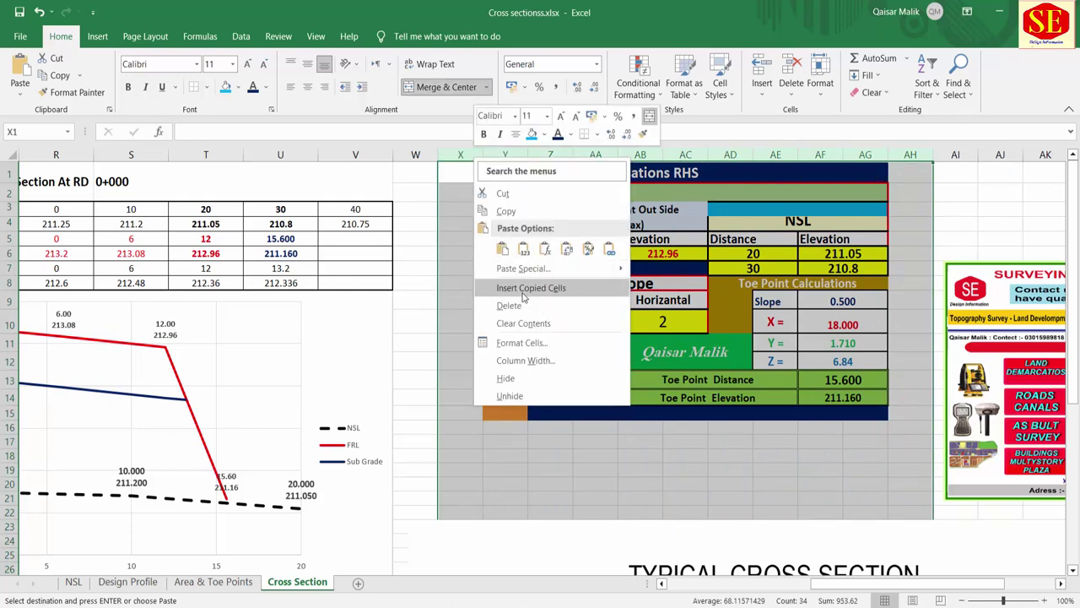
{"action": "left_click", "coordinate": [523, 289]}
{"action": "left_click", "coordinate": [497, 341]}
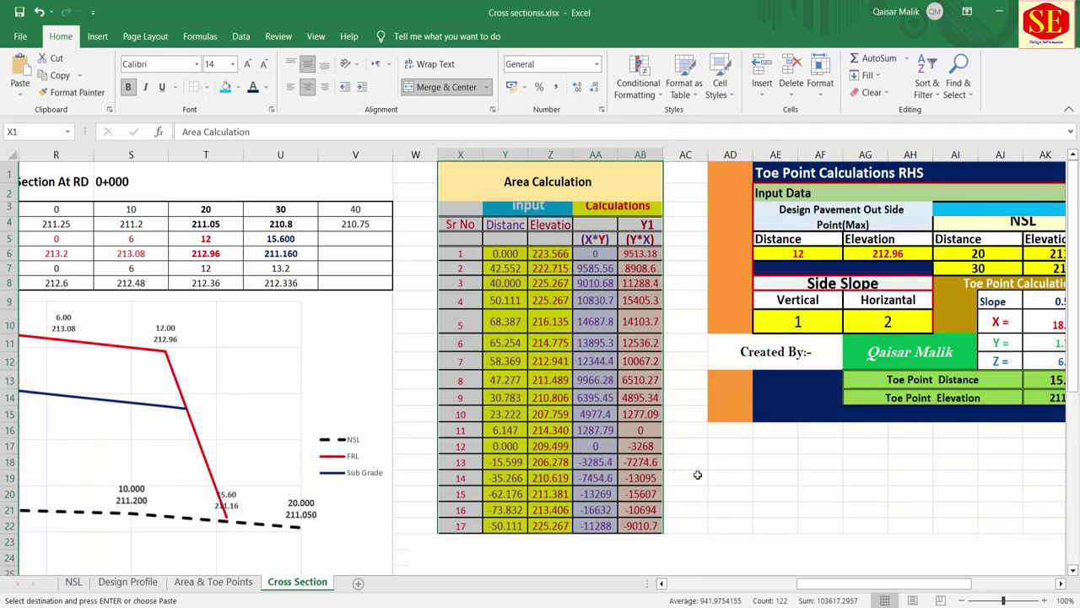
{"action": "left_click_drag", "start_coordinate": [840, 588], "coordinate": [783, 591]}
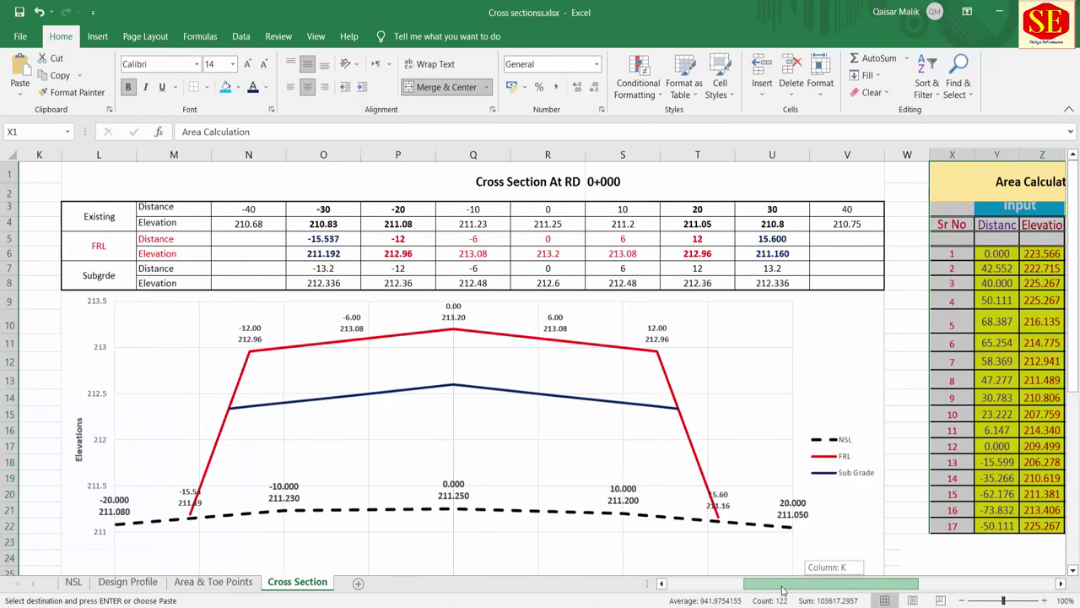
{"action": "left_click_drag", "start_coordinate": [781, 591], "coordinate": [803, 590]}
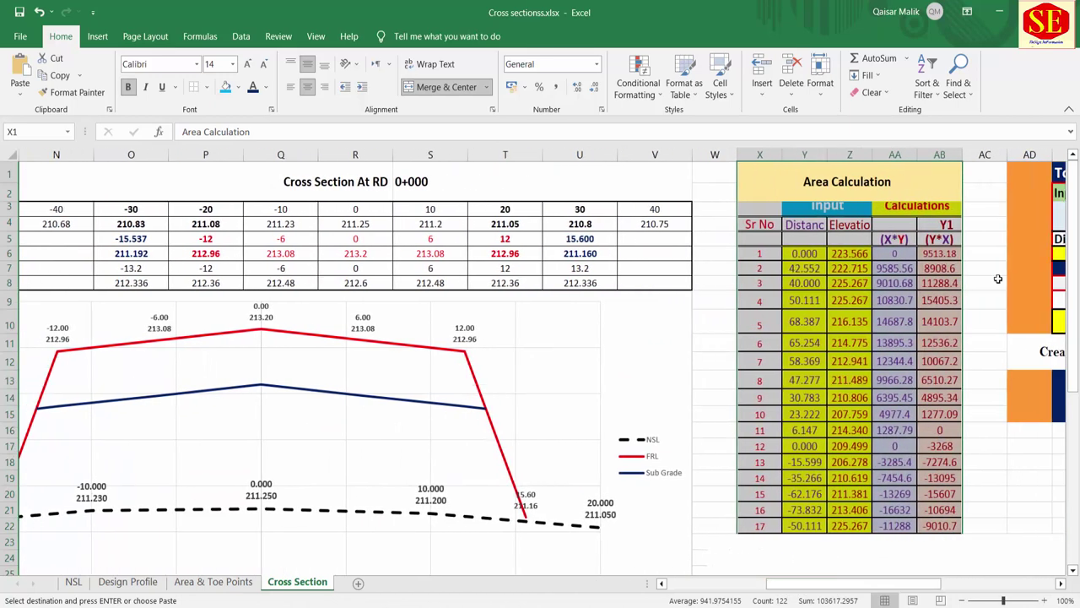
{"action": "scroll", "coordinate": [887, 312], "scroll_direction": "down", "scroll_amount": 3}
Move the TYPICAL CROSS SECTION picture right, off the table's lower rows.
{"action": "left_click", "coordinate": [877, 448]}
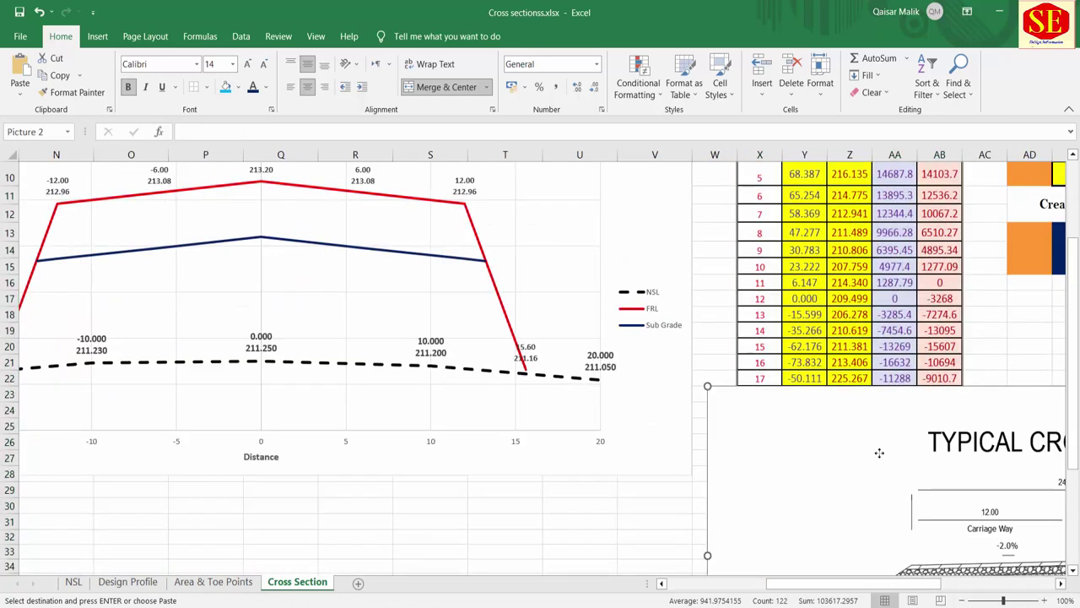
{"action": "left_click_drag", "start_coordinate": [863, 441], "coordinate": [1019, 349]}
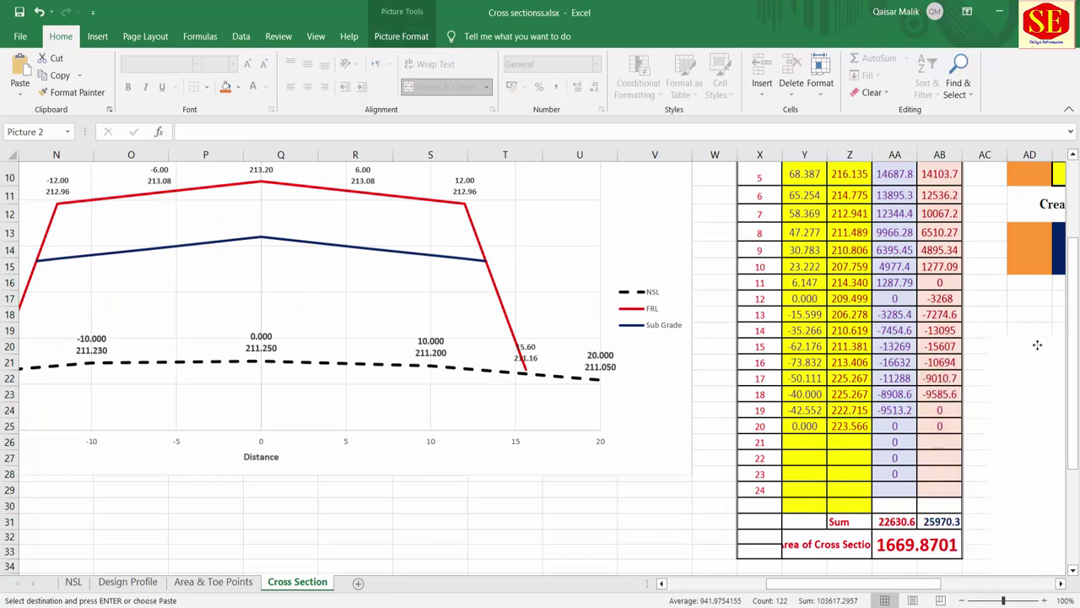
{"action": "scroll", "coordinate": [1023, 346], "scroll_direction": "up", "scroll_amount": 3}
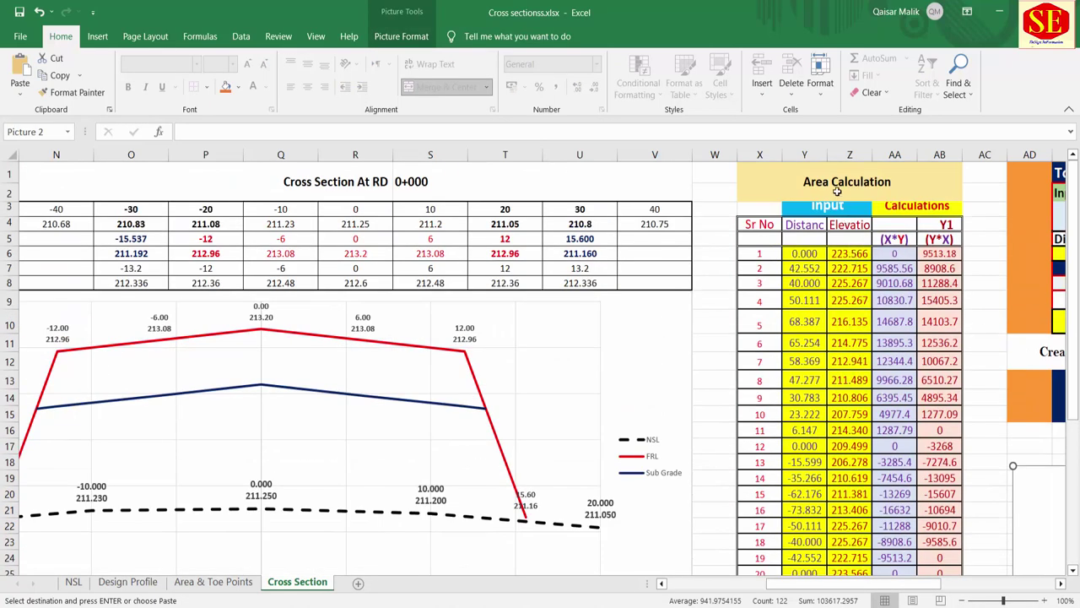
{"action": "scroll", "coordinate": [849, 394], "scroll_direction": "down", "scroll_amount": 4}
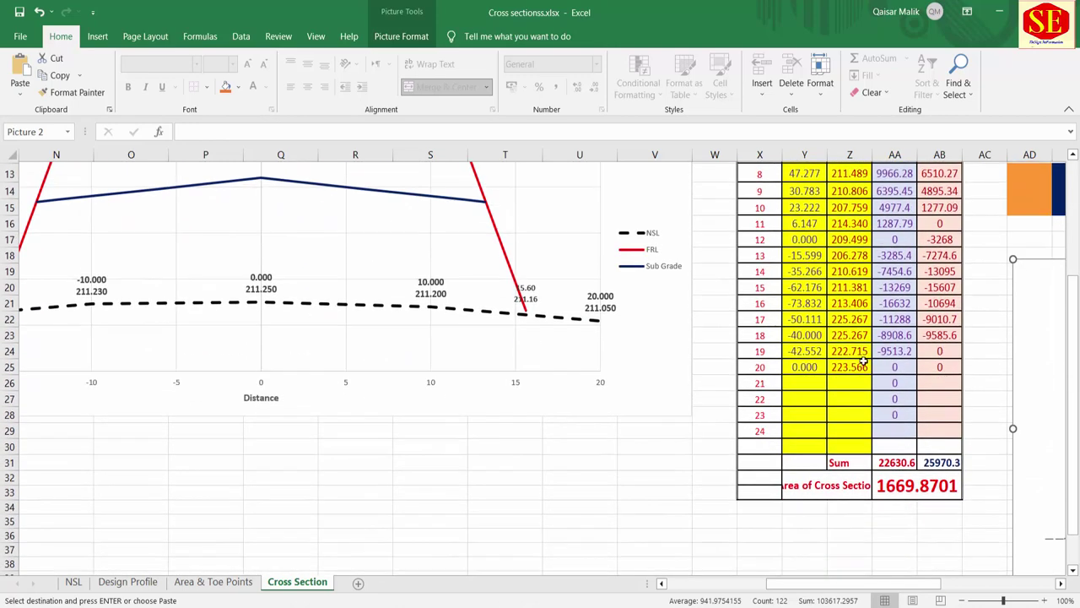
{"action": "scroll", "coordinate": [853, 279], "scroll_direction": "up", "scroll_amount": 4}
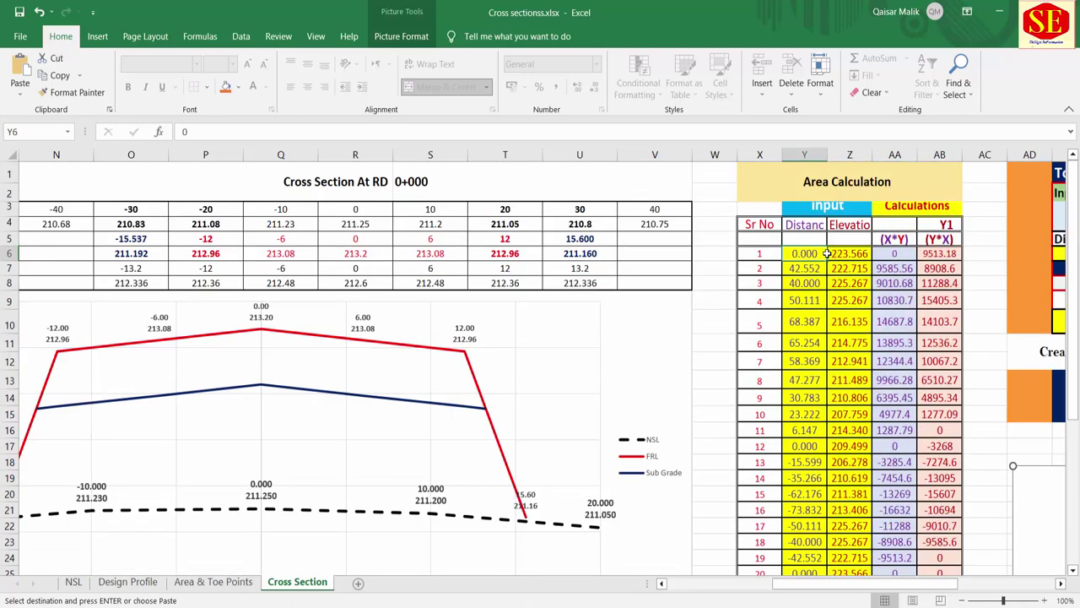
Clear the Distance and Elevation input cells Y6:Z24.
{"action": "mouse_move", "coordinate": [800, 253]}
{"action": "left_mouse_down"}
{"action": "mouse_move", "coordinate": [861, 574]}
{"action": "mouse_move", "coordinate": [856, 547]}
{"action": "left_mouse_up"}
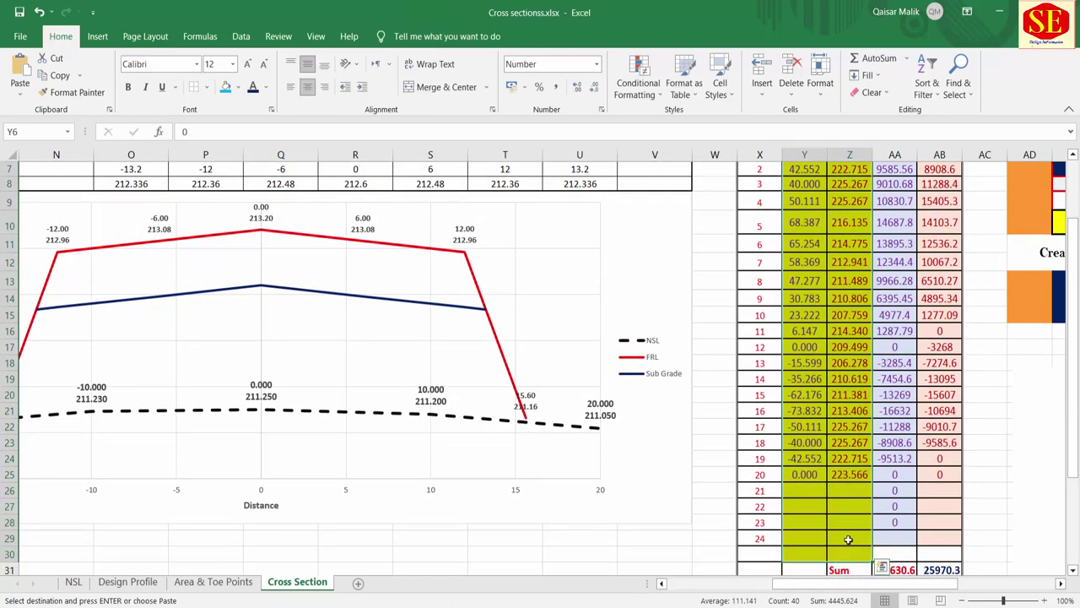
{"action": "key", "text": "ctrl+z"}
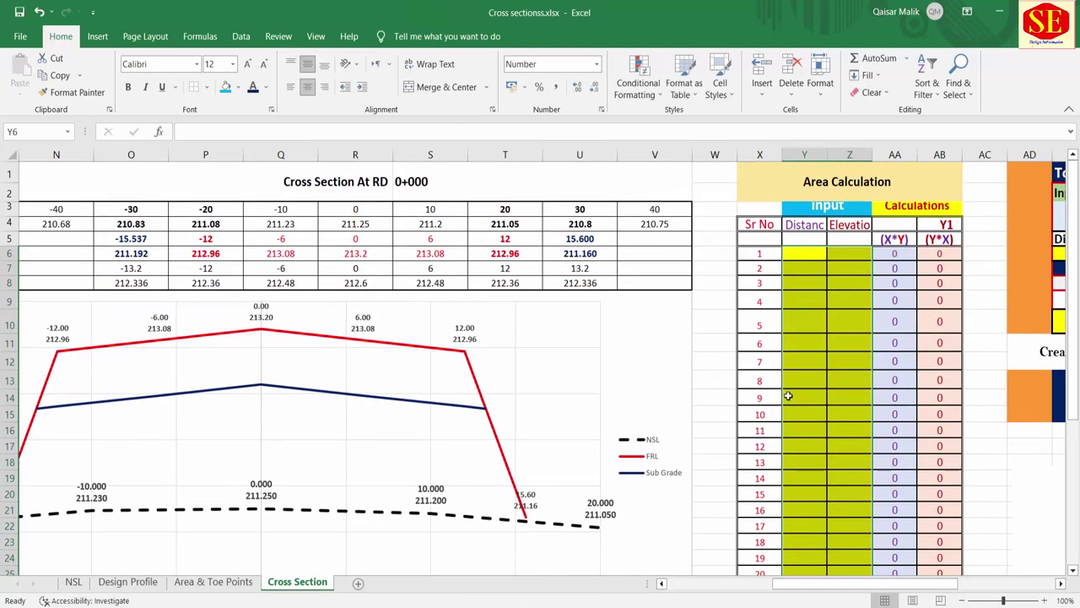
{"action": "left_click", "coordinate": [788, 396]}
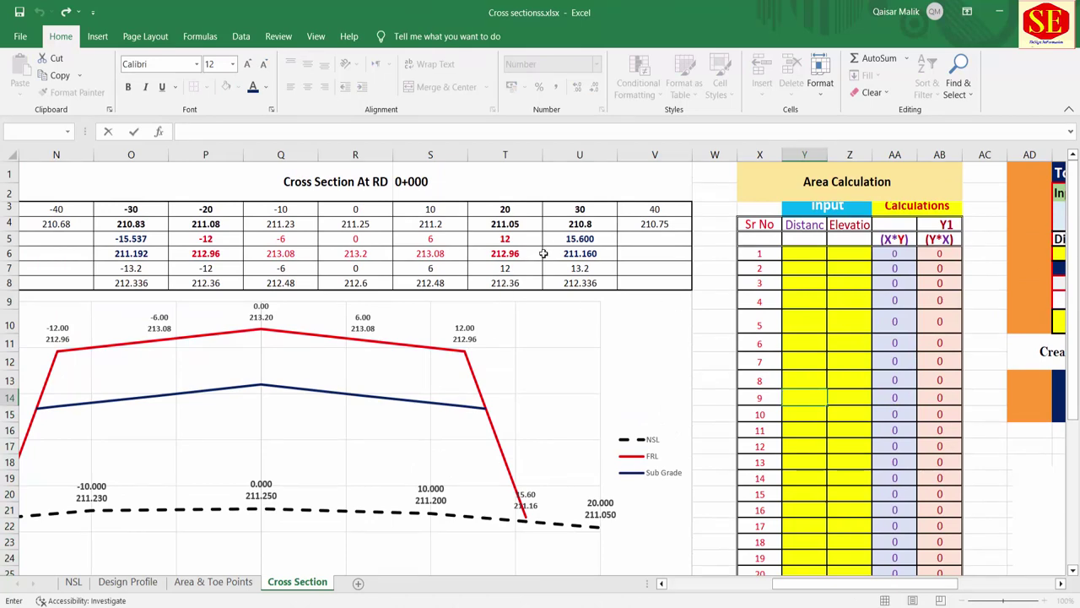
{"action": "scroll", "coordinate": [841, 454], "scroll_direction": "down", "scroll_amount": 3}
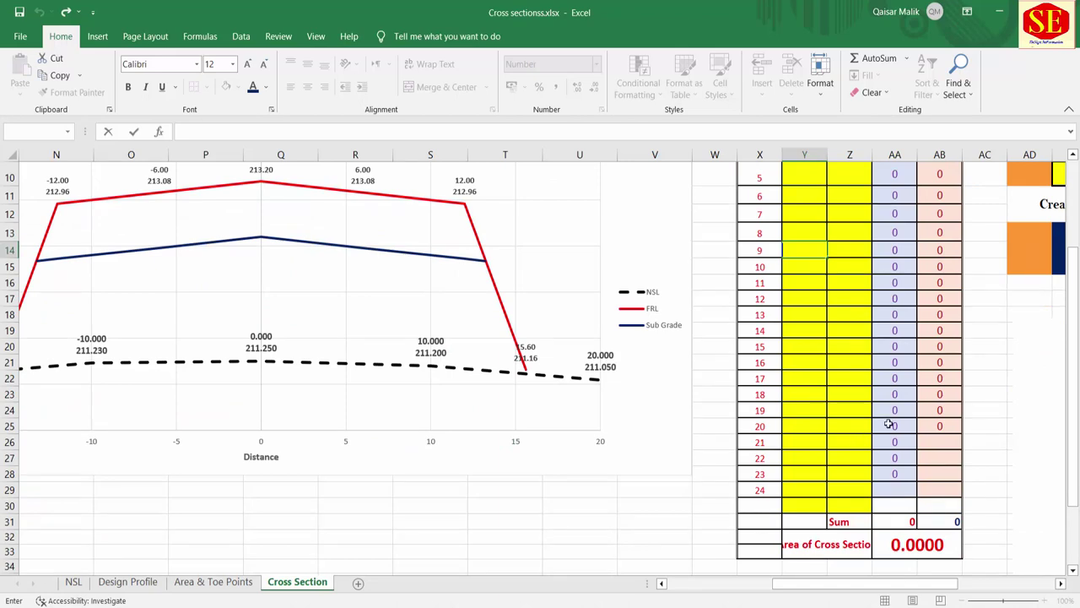
Wrap the text of the Area of Cross Section label in Y32.
{"action": "left_click", "coordinate": [817, 546]}
{"action": "left_click", "coordinate": [435, 64]}
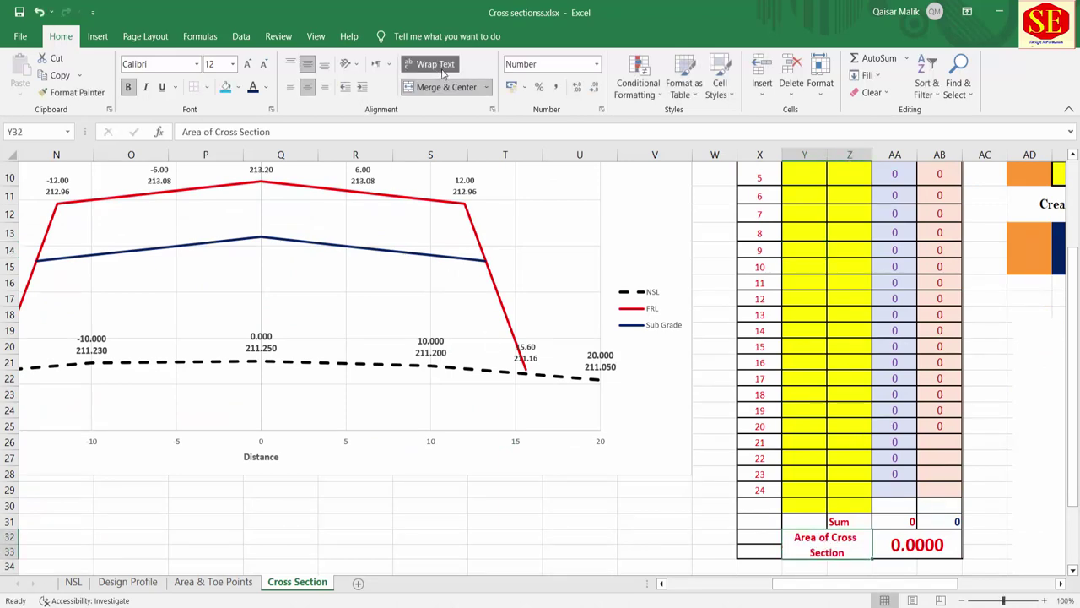
{"action": "scroll", "coordinate": [818, 279], "scroll_direction": "up", "scroll_amount": 2}
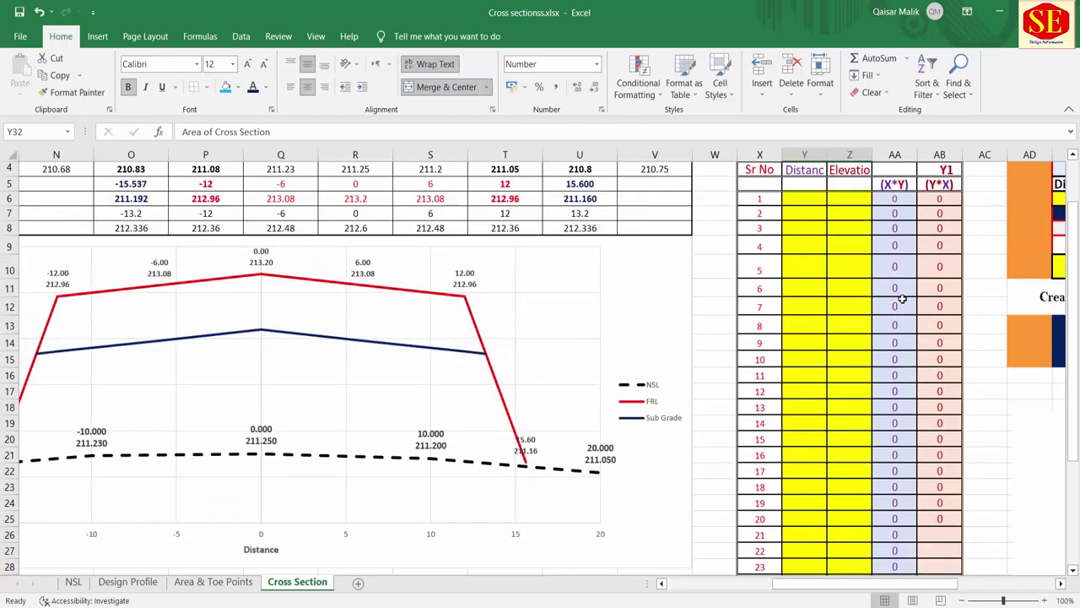
{"action": "scroll", "coordinate": [847, 330], "scroll_direction": "up", "scroll_amount": 1}
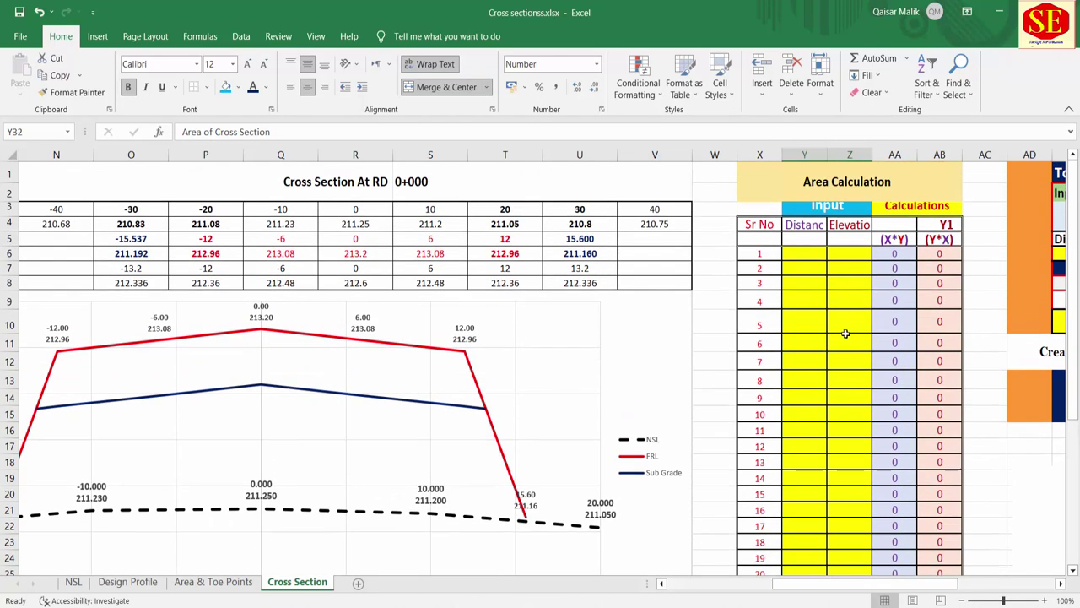
{"action": "scroll", "coordinate": [845, 334], "scroll_direction": "down", "scroll_amount": 3}
{"action": "scroll", "coordinate": [894, 321], "scroll_direction": "down", "scroll_amount": 1}
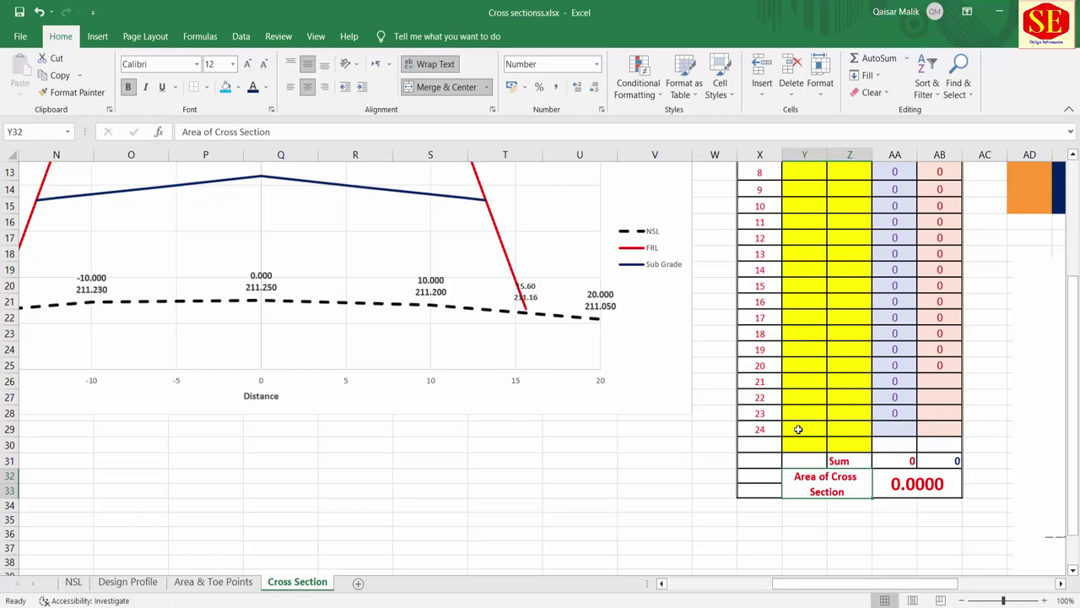
{"action": "scroll", "coordinate": [808, 413], "scroll_direction": "up", "scroll_amount": 4}
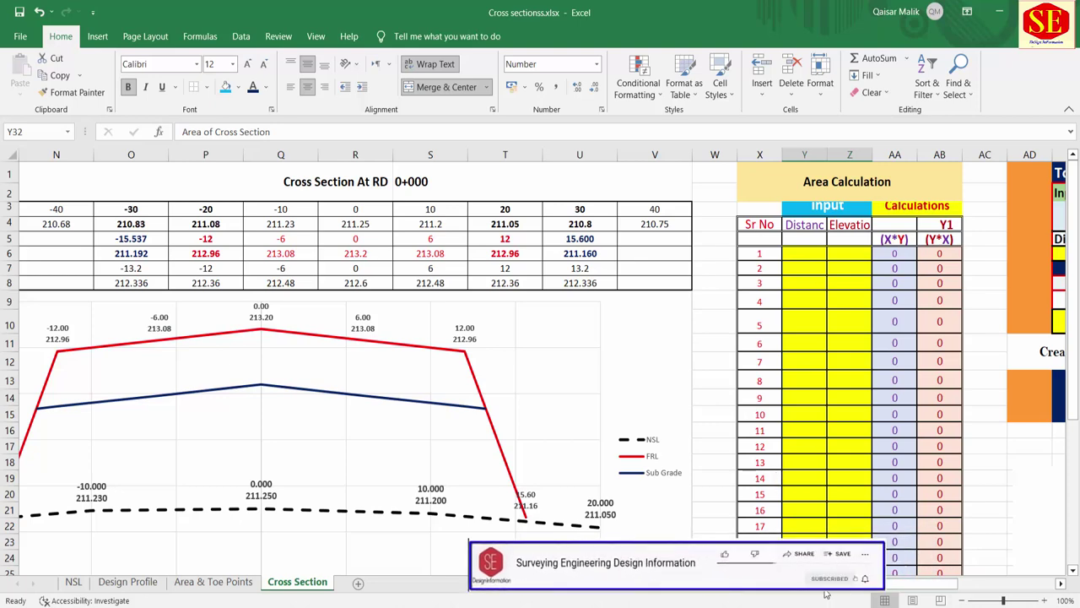
{"action": "scroll", "coordinate": [785, 597], "scroll_direction": "left", "scroll_amount": 5}
{"action": "scroll", "coordinate": [759, 595], "scroll_direction": "left", "scroll_amount": 3}
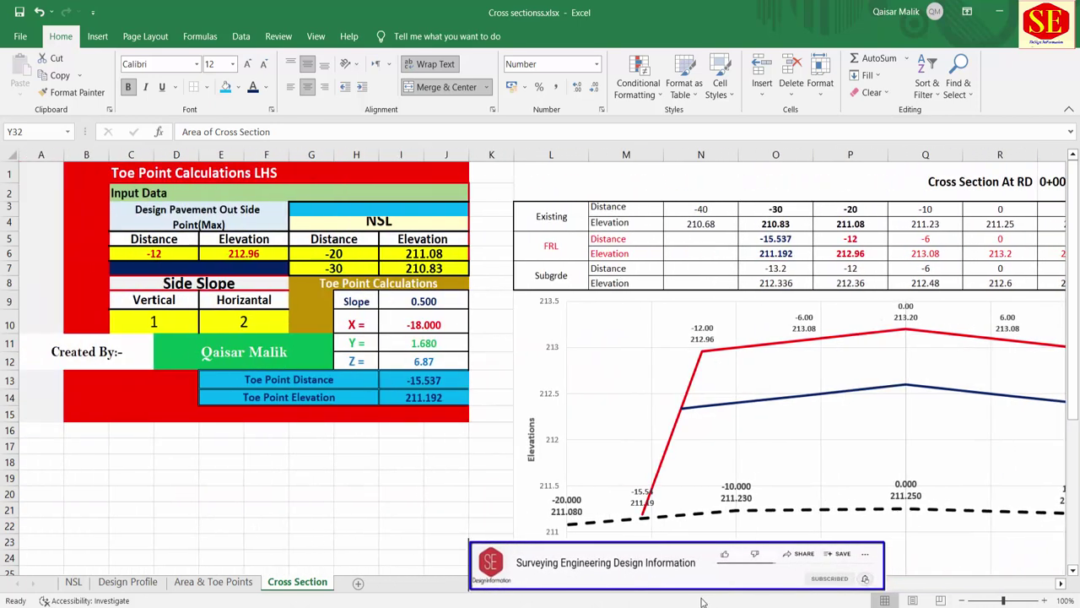
{"action": "scroll", "coordinate": [724, 602], "scroll_direction": "right", "scroll_amount": 6}
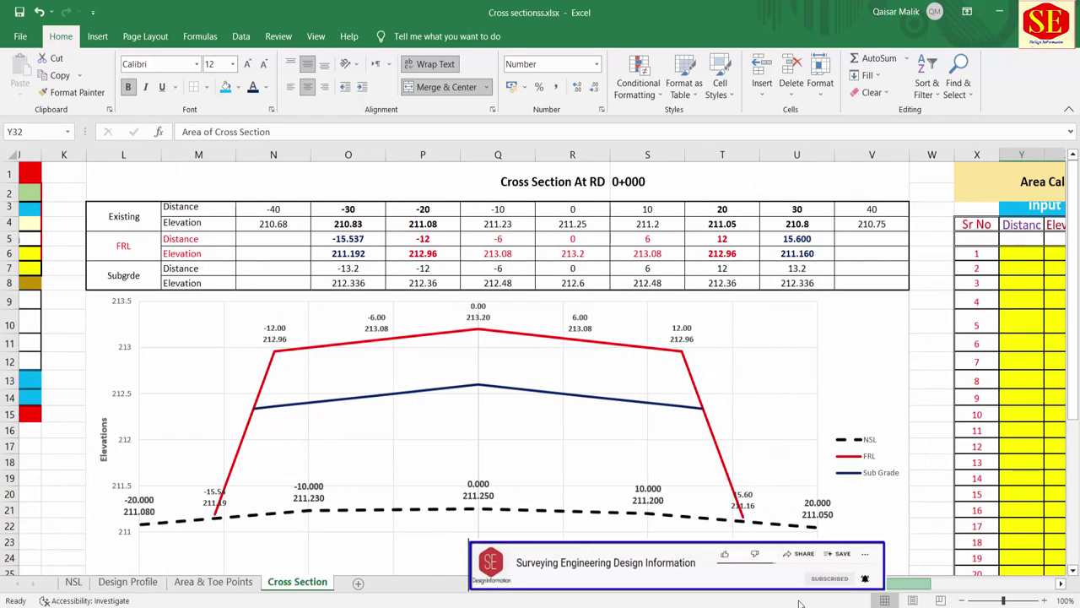
{"action": "scroll", "coordinate": [724, 603], "scroll_direction": "left", "scroll_amount": 6}
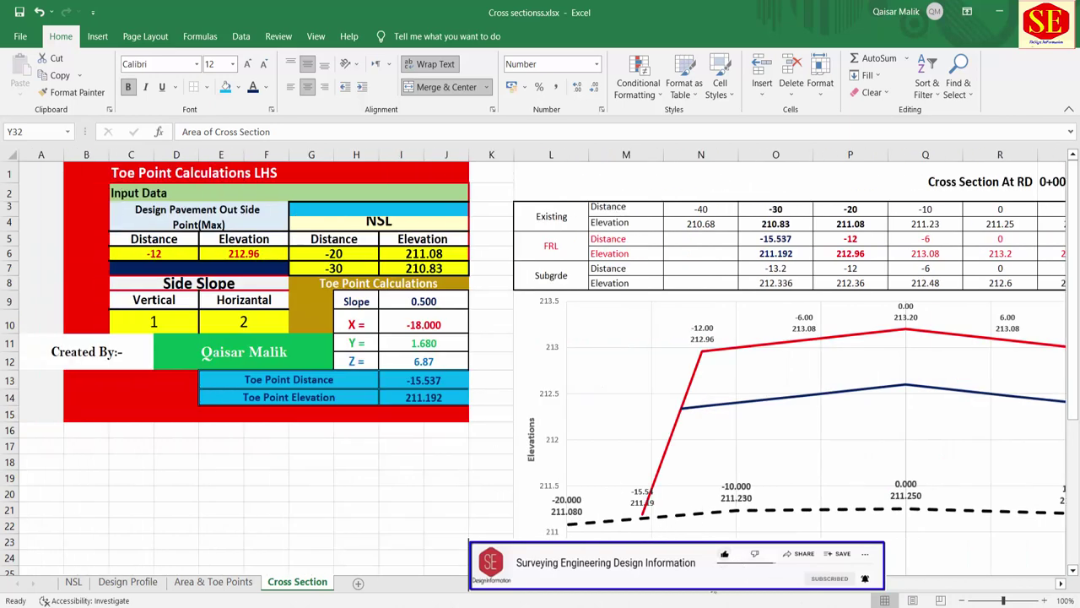
{"action": "scroll", "coordinate": [714, 591], "scroll_direction": "right", "scroll_amount": 5}
{"action": "scroll", "coordinate": [713, 591], "scroll_direction": "right", "scroll_amount": 5}
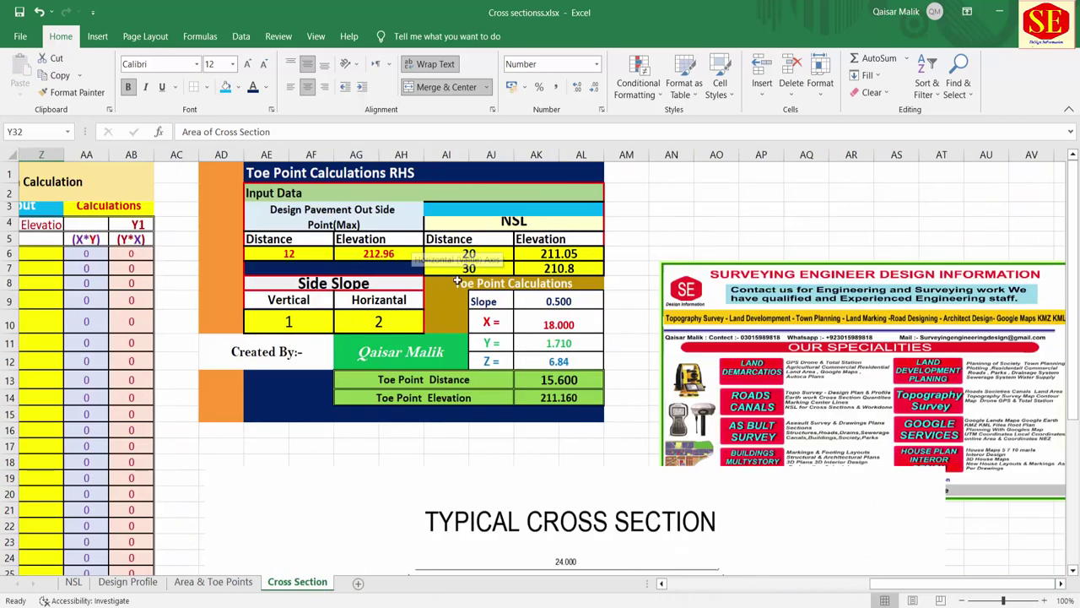
{"action": "left_click_drag", "start_coordinate": [862, 592], "coordinate": [838, 593]}
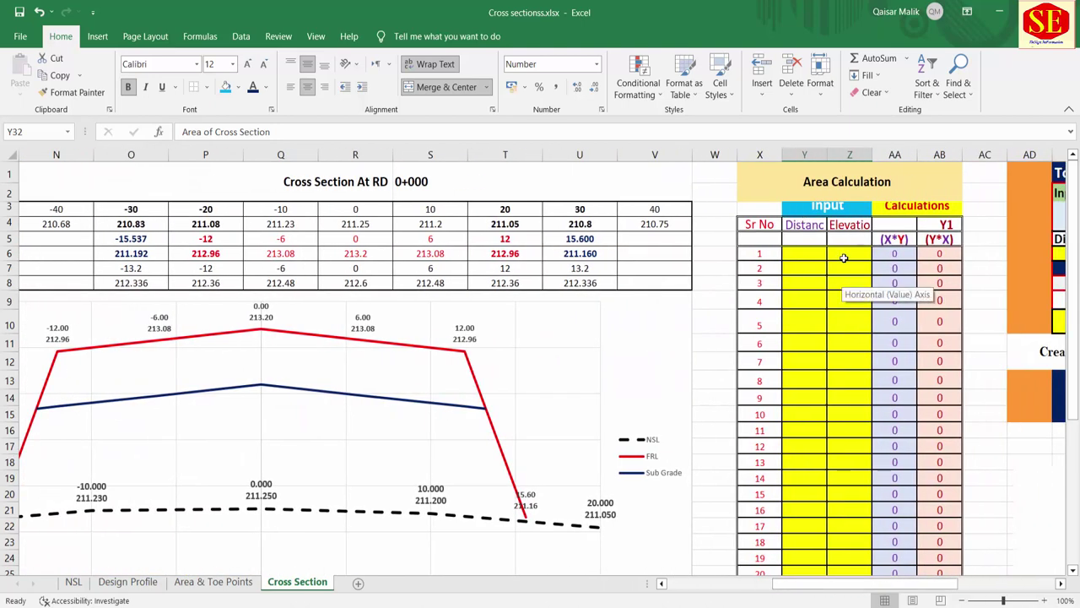
{"action": "scroll", "coordinate": [839, 268], "scroll_direction": "down", "scroll_amount": 4}
{"action": "scroll", "coordinate": [823, 430], "scroll_direction": "up", "scroll_amount": 2}
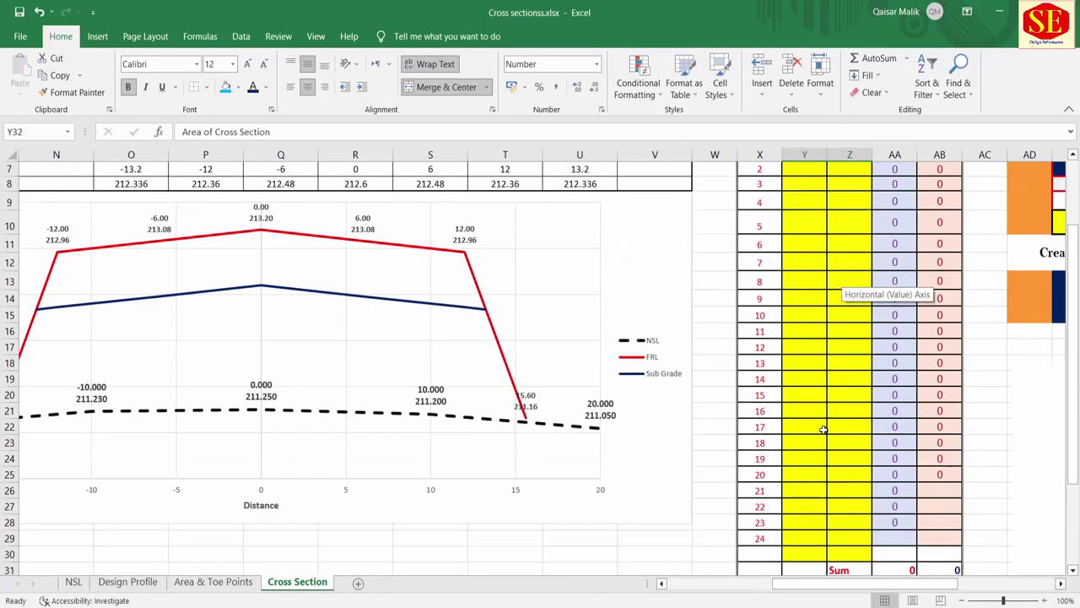
{"action": "scroll", "coordinate": [822, 430], "scroll_direction": "up", "scroll_amount": 1}
{"action": "scroll", "coordinate": [814, 278], "scroll_direction": "up", "scroll_amount": 1}
{"action": "scroll", "coordinate": [826, 203], "scroll_direction": "up", "scroll_amount": 1}
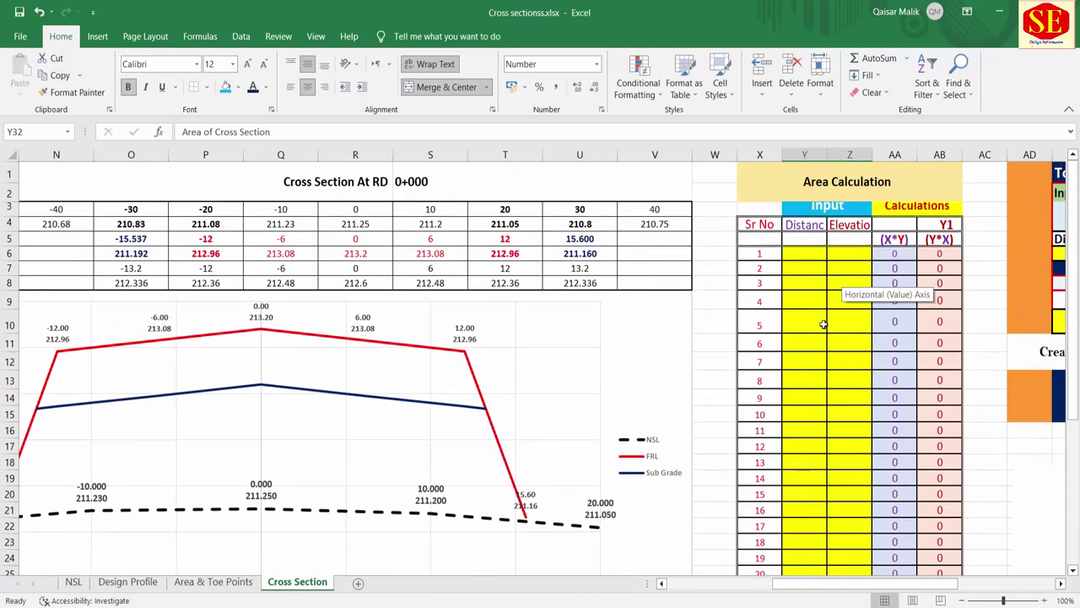
{"action": "left_click", "coordinate": [794, 257]}
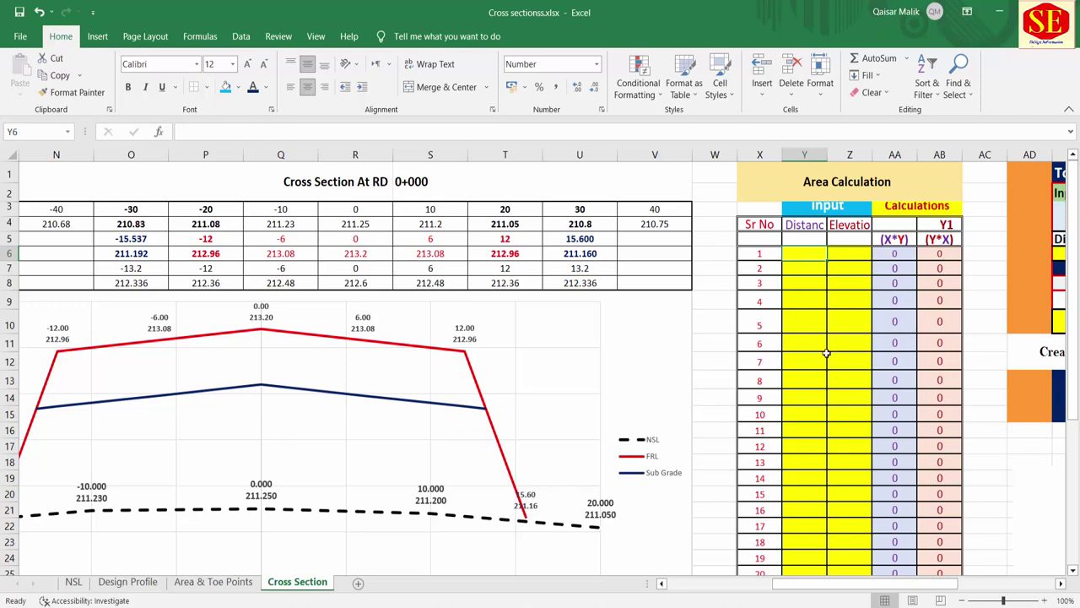
{"action": "scroll", "coordinate": [398, 352], "scroll_direction": "down", "scroll_amount": 1}
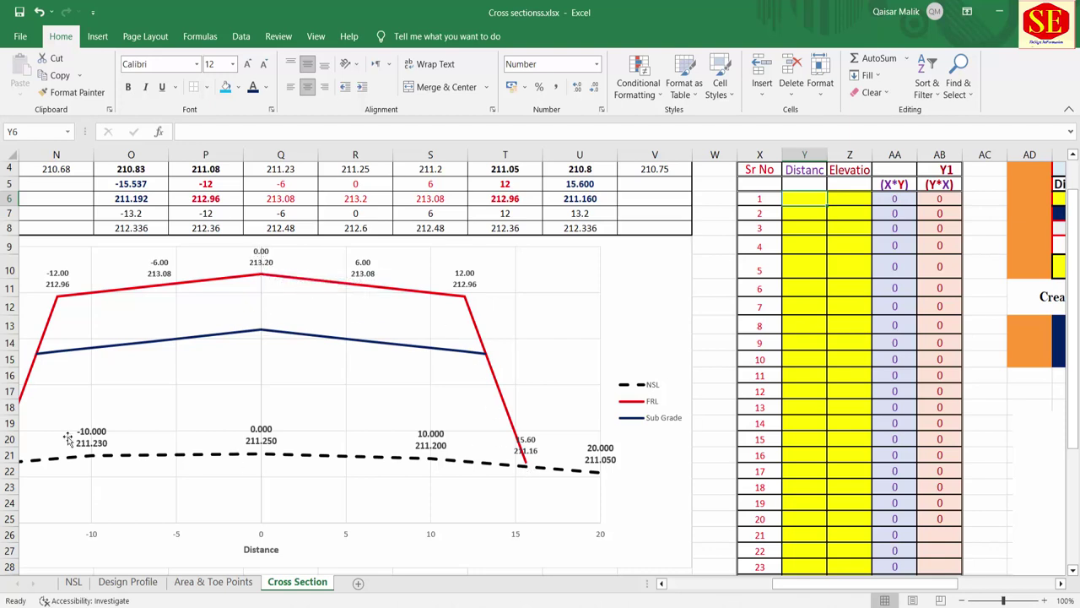
{"action": "left_click_drag", "start_coordinate": [804, 582], "coordinate": [766, 583]}
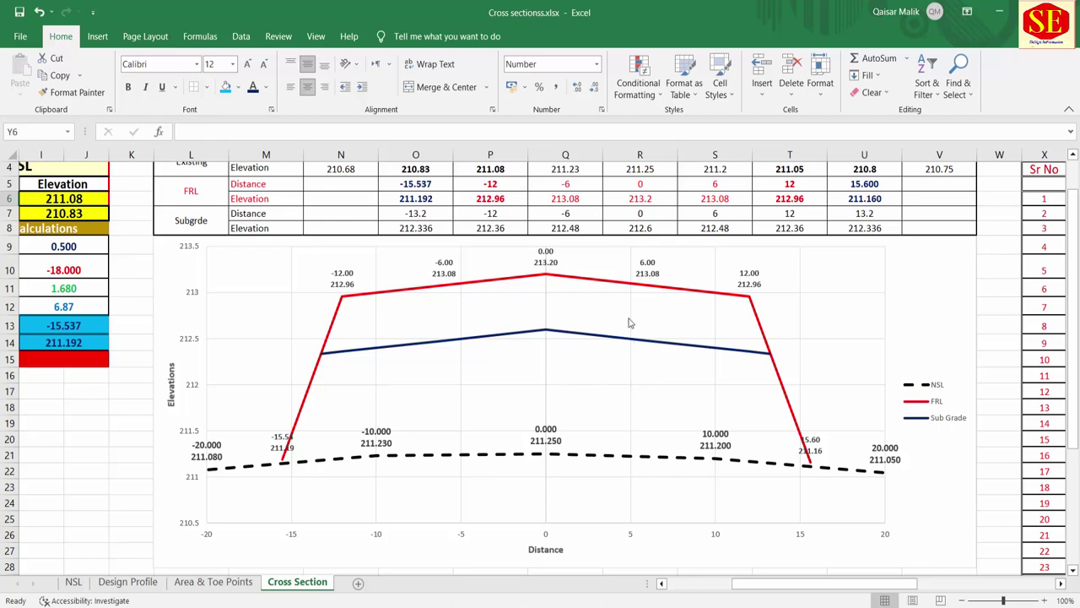
{"action": "scroll", "coordinate": [649, 347], "scroll_direction": "down", "scroll_amount": 2}
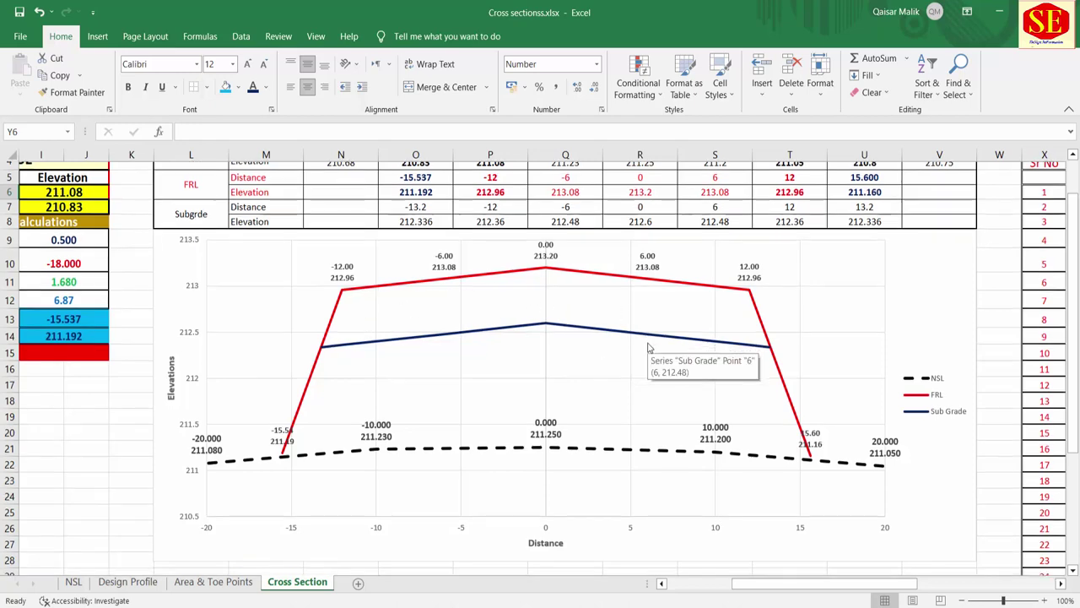
{"action": "scroll", "coordinate": [649, 347], "scroll_direction": "down", "scroll_amount": 1}
{"action": "scroll", "coordinate": [647, 349], "scroll_direction": "down", "scroll_amount": 1}
Drag the chart's bottom edge upward to reduce its height.
{"action": "left_click", "coordinate": [559, 463]}
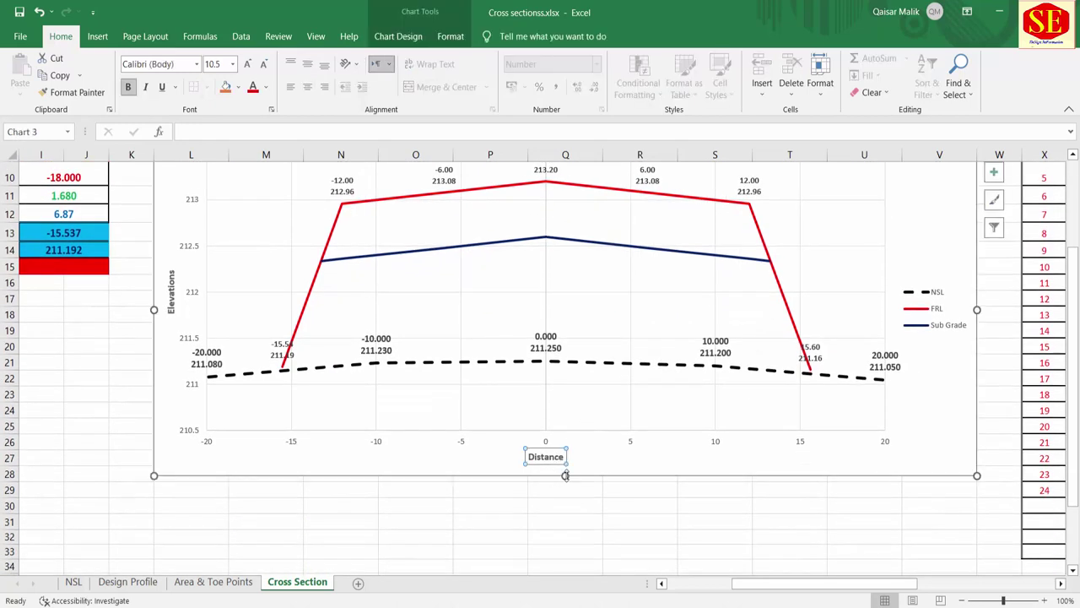
{"action": "left_click", "coordinate": [565, 503]}
{"action": "left_click", "coordinate": [612, 462]}
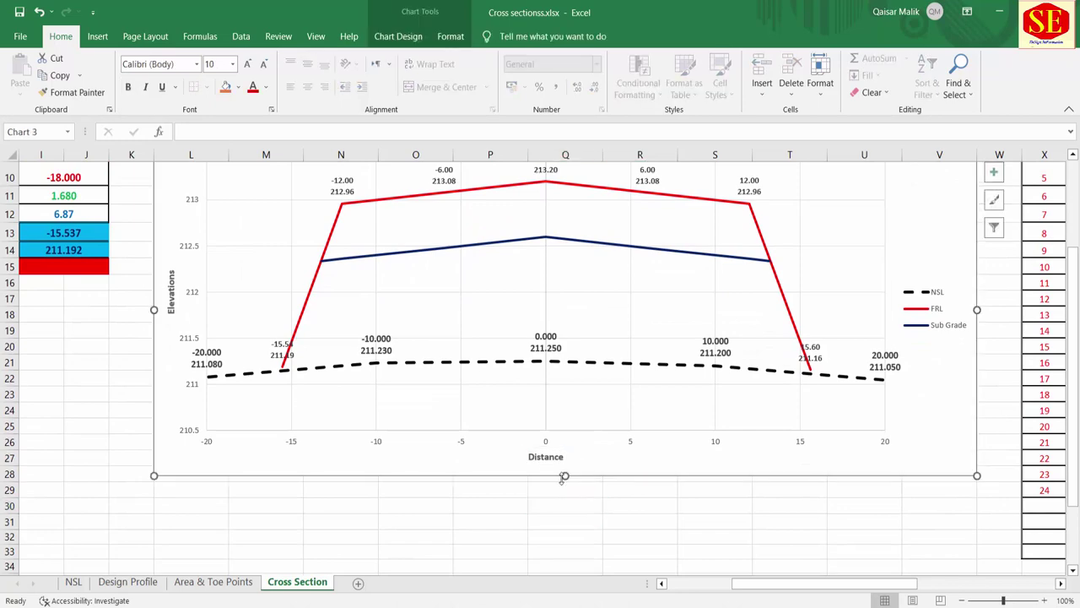
{"action": "left_click_drag", "start_coordinate": [565, 475], "coordinate": [568, 403]}
Select the Subgrade distance and elevation rows L7:V8.
{"action": "scroll", "coordinate": [621, 428], "scroll_direction": "up", "scroll_amount": 1}
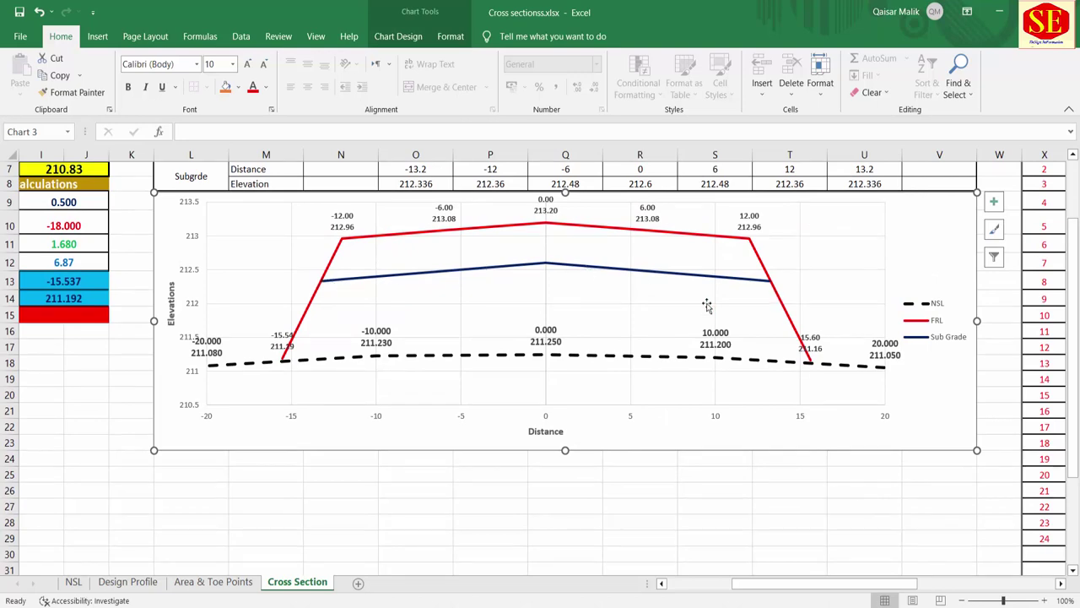
{"action": "scroll", "coordinate": [707, 304], "scroll_direction": "up", "scroll_amount": 2}
{"action": "left_click_drag", "start_coordinate": [213, 272], "coordinate": [928, 283]}
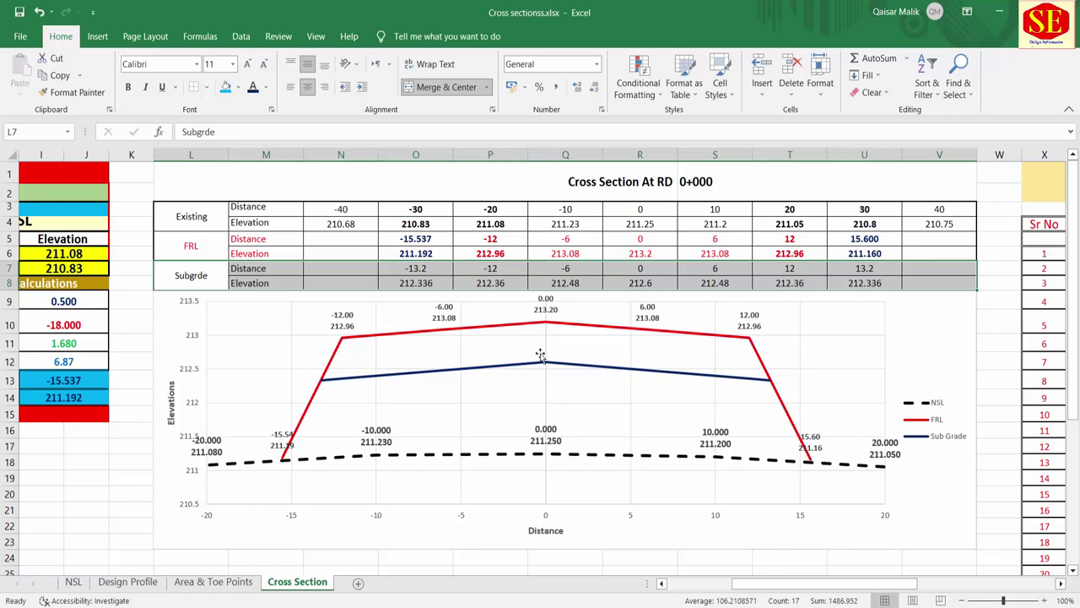
Add data labels to the Sub Grade line.
{"action": "left_click", "coordinate": [559, 369]}
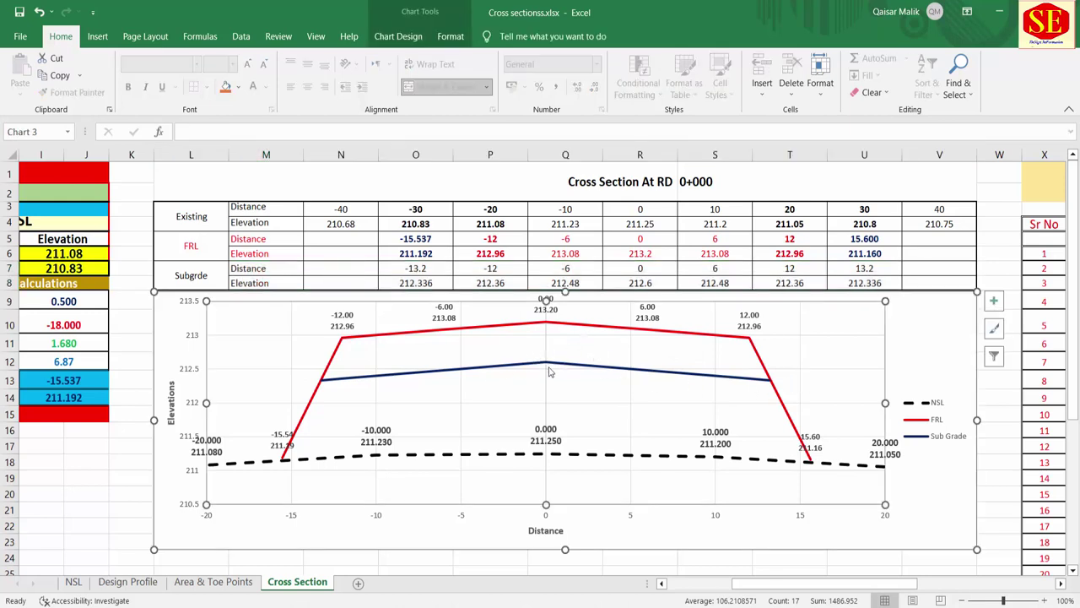
{"action": "left_click", "coordinate": [551, 368]}
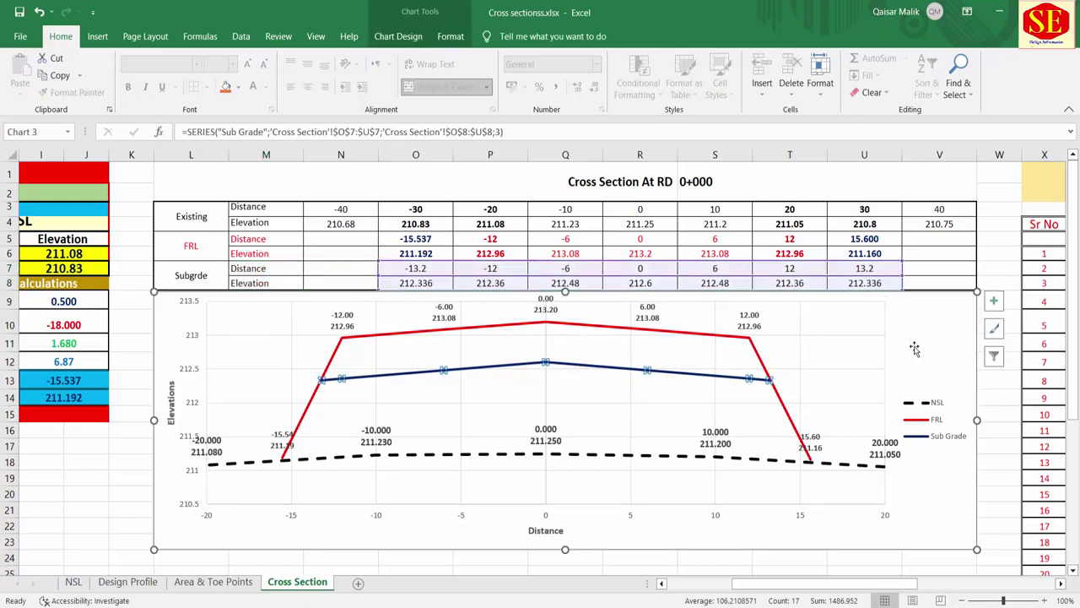
{"action": "left_click", "coordinate": [994, 302]}
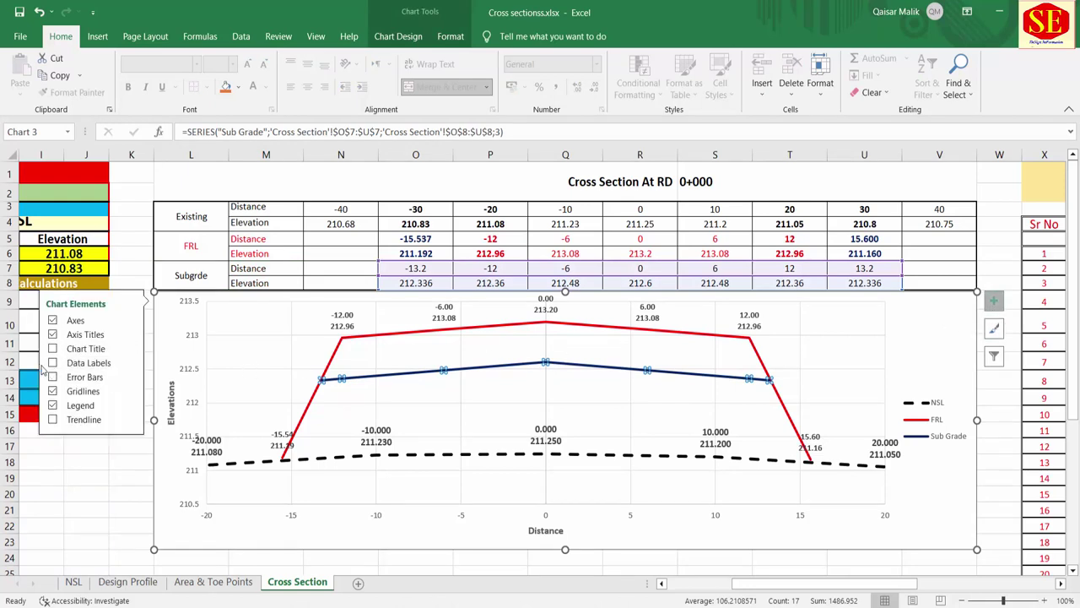
{"action": "left_click", "coordinate": [54, 363]}
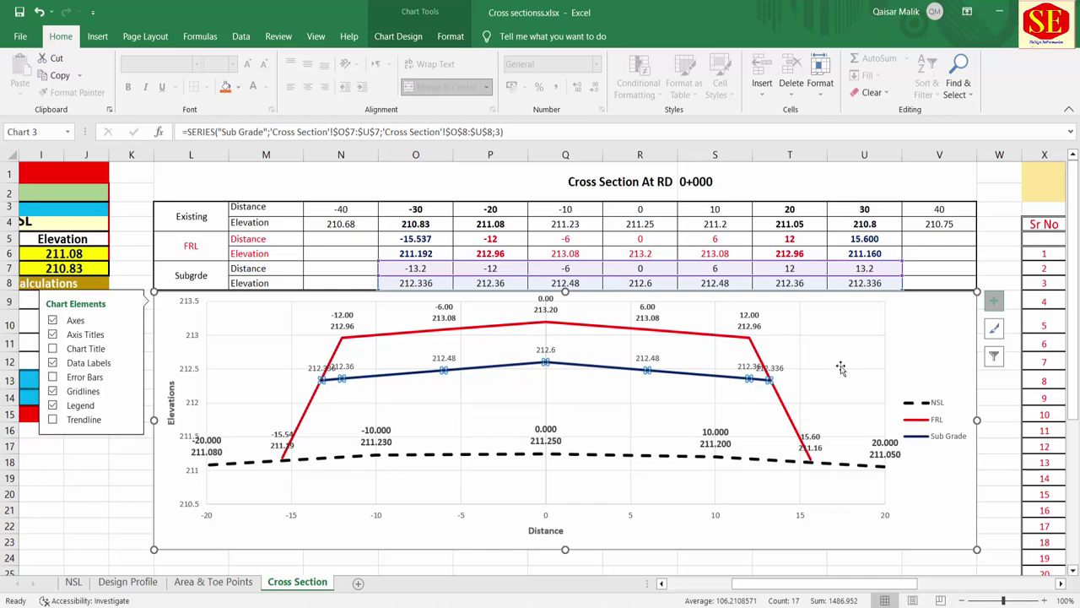
Make the Sub Grade labels show X Value and elevation with a New Line separator.
{"action": "left_click", "coordinate": [648, 359]}
{"action": "left_click", "coordinate": [648, 359]}
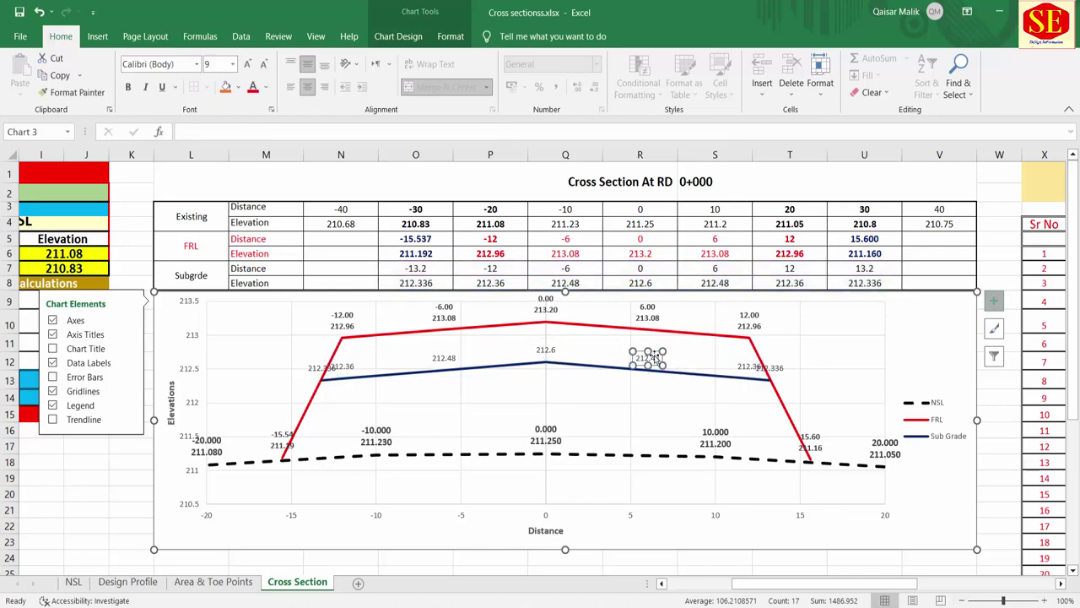
{"action": "double_click", "coordinate": [648, 359]}
{"action": "left_click", "coordinate": [547, 350]}
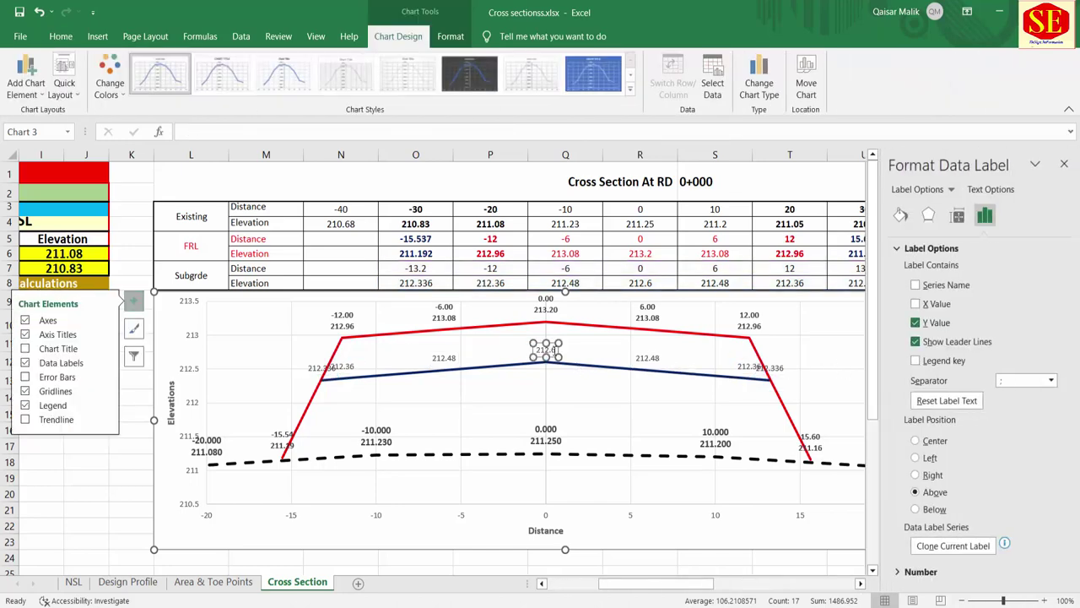
{"action": "left_click", "coordinate": [460, 376]}
{"action": "left_click", "coordinate": [444, 358]}
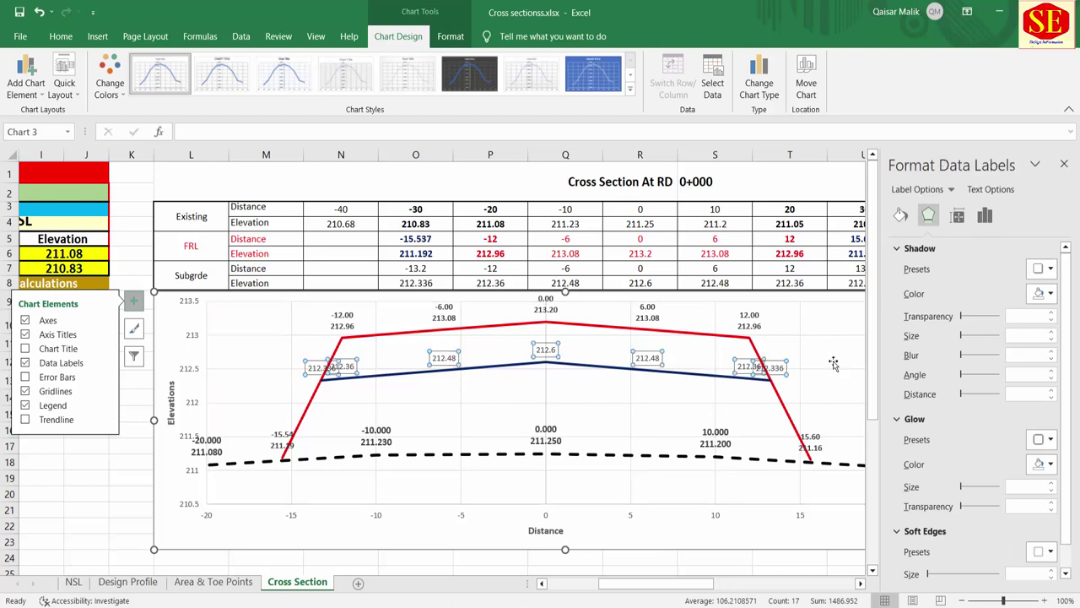
{"action": "left_click", "coordinate": [984, 216]}
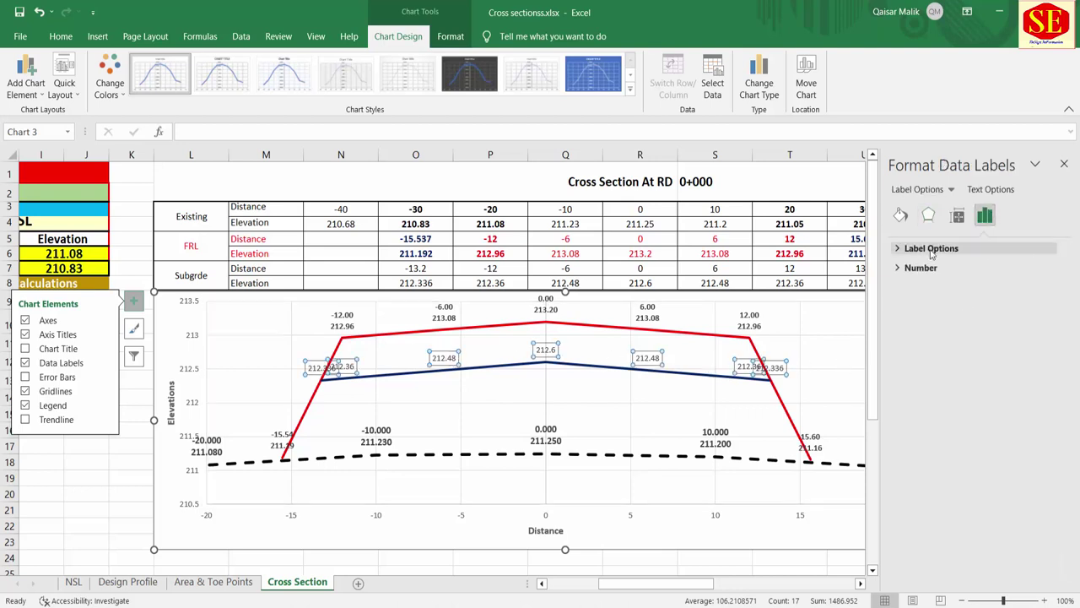
{"action": "left_click", "coordinate": [899, 250]}
{"action": "left_click", "coordinate": [926, 321]}
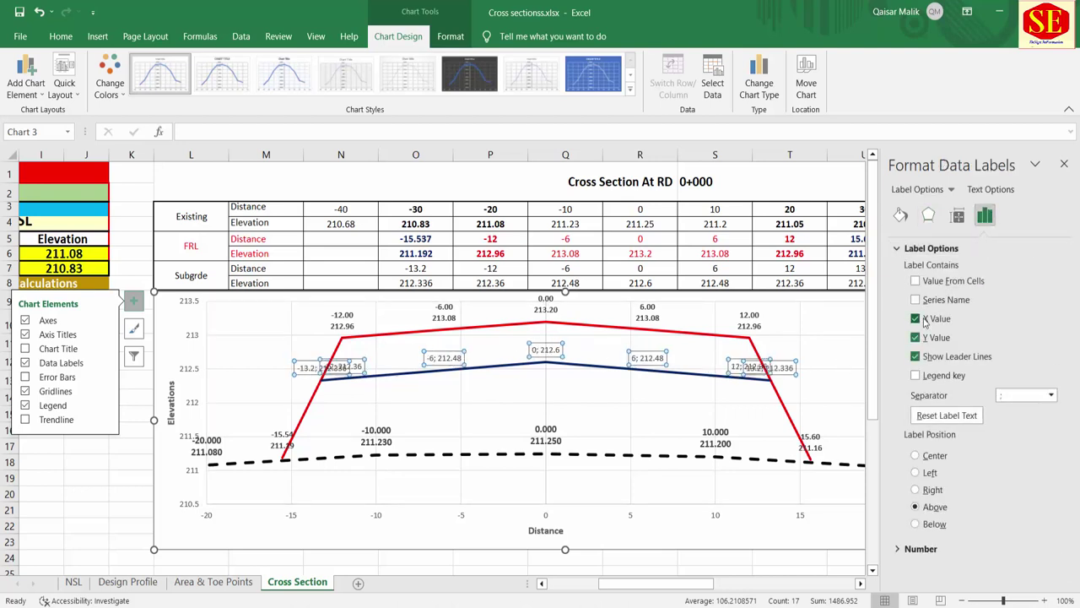
{"action": "left_click", "coordinate": [1050, 396]}
{"action": "left_click", "coordinate": [1020, 452]}
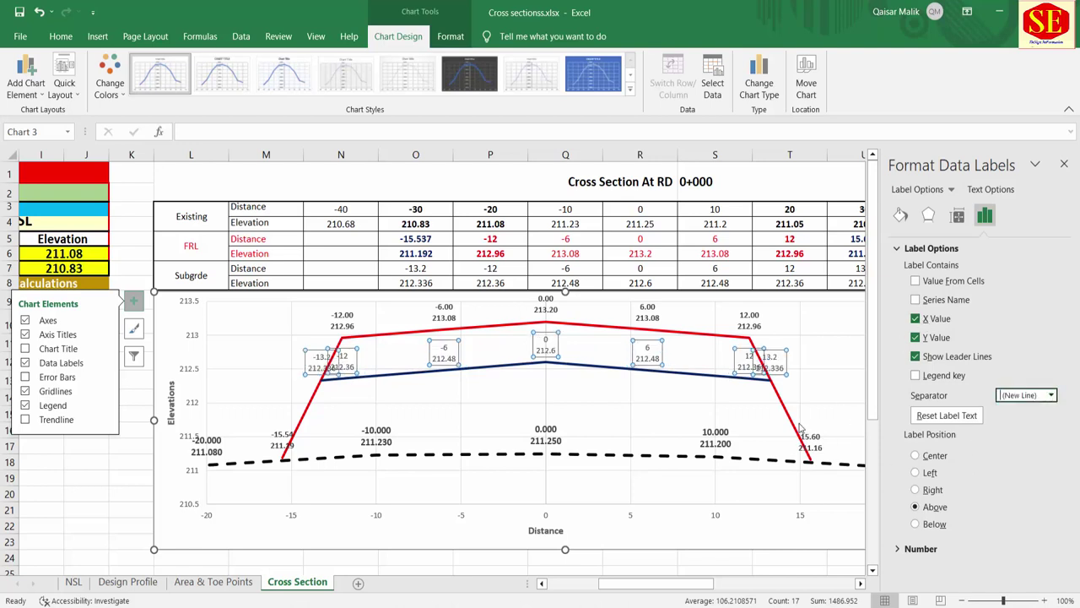
{"action": "left_click", "coordinate": [778, 424]}
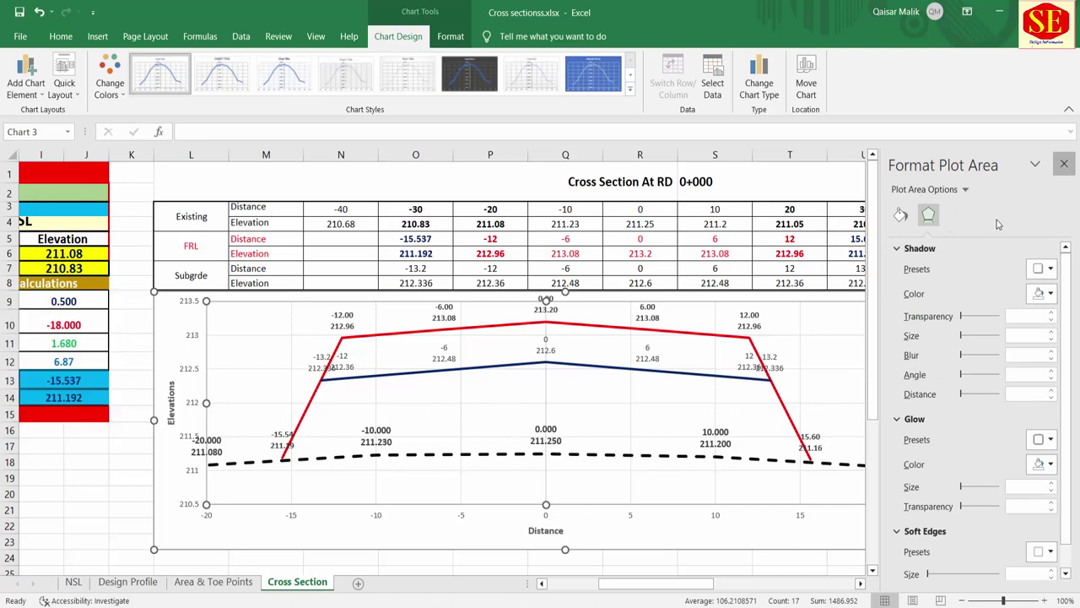
{"action": "left_click", "coordinate": [1064, 163]}
Move the Sub Grade 13.2 label right and the -13.2 label left, clear of the lines.
{"action": "left_click", "coordinate": [776, 359]}
{"action": "left_click", "coordinate": [777, 348]}
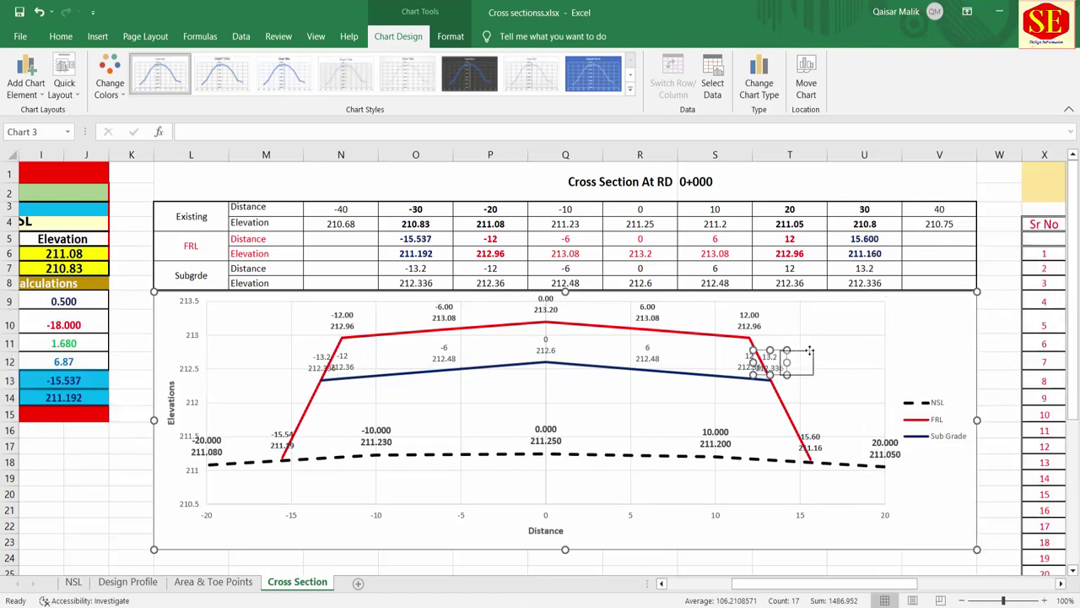
{"action": "left_click_drag", "start_coordinate": [776, 348], "coordinate": [815, 349]}
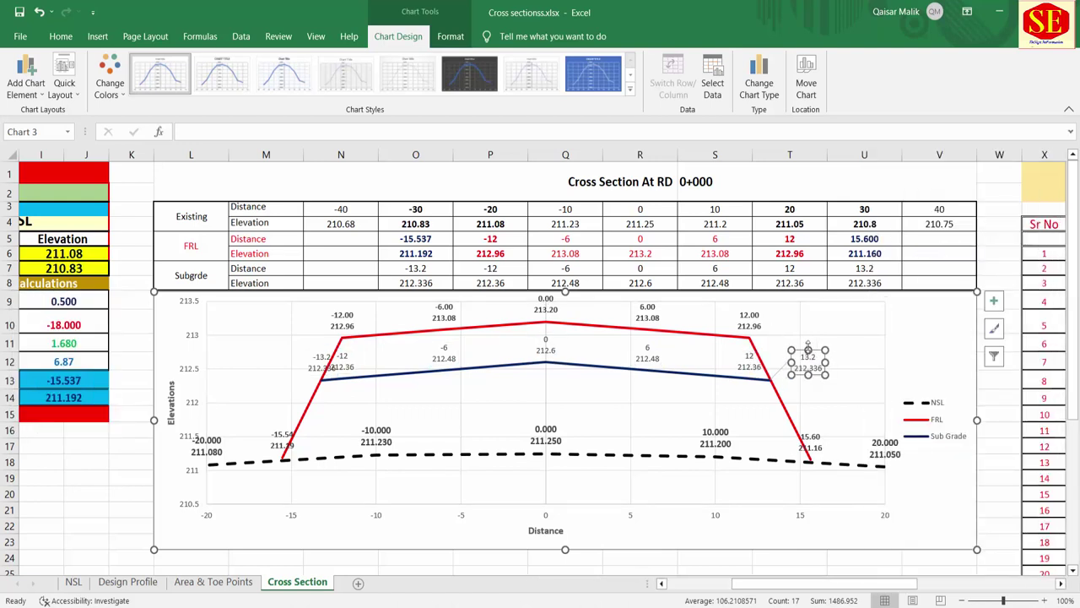
{"action": "left_click", "coordinate": [316, 358]}
{"action": "left_click_drag", "start_coordinate": [310, 349], "coordinate": [263, 340]}
{"action": "left_click", "coordinate": [370, 403]}
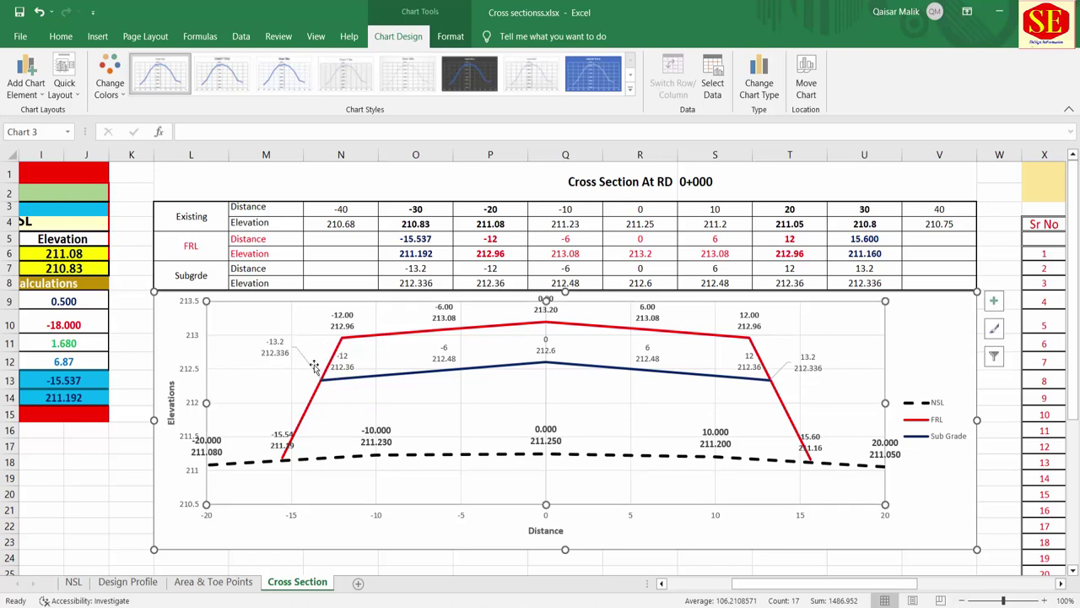
Move the FRL -15.54 label up-left and the 15.60 label up-right, away from the lines.
{"action": "left_click", "coordinate": [278, 442]}
{"action": "left_click_drag", "start_coordinate": [278, 435], "coordinate": [254, 405]}
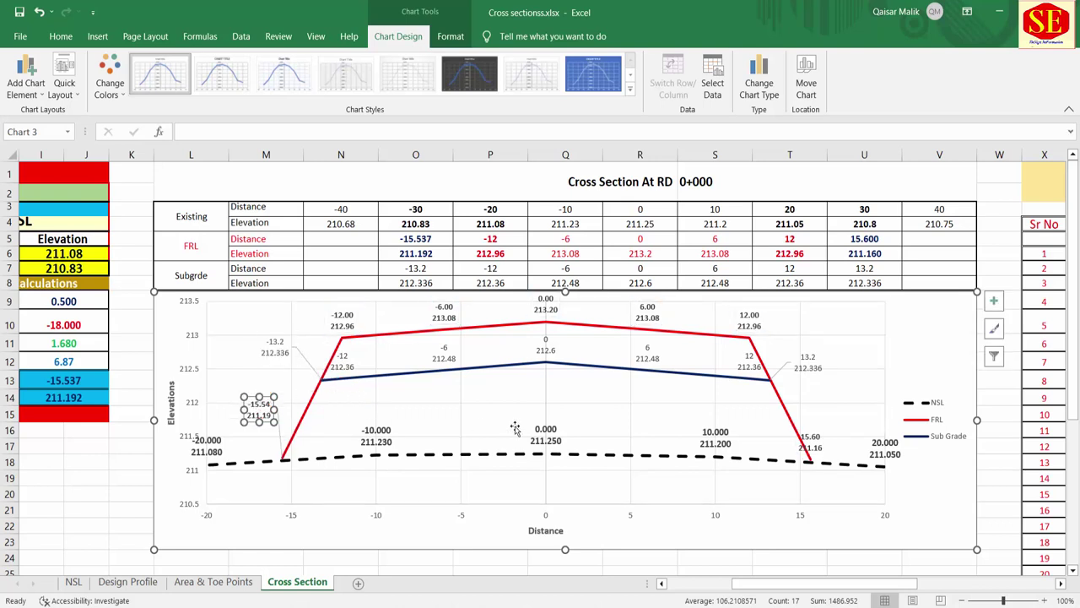
{"action": "left_click", "coordinate": [812, 443]}
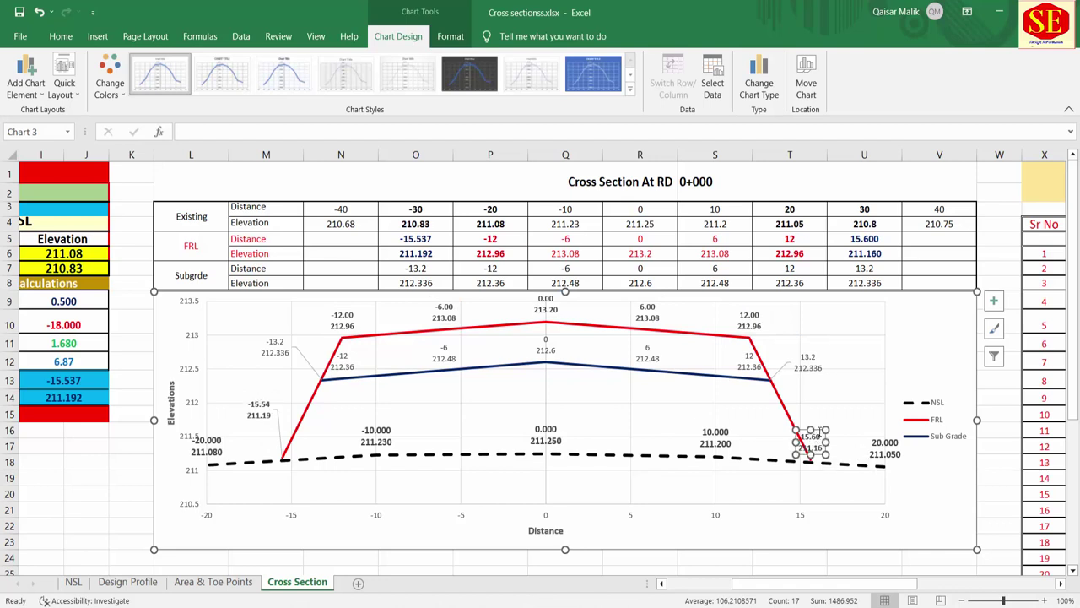
{"action": "left_click_drag", "start_coordinate": [819, 430], "coordinate": [836, 405]}
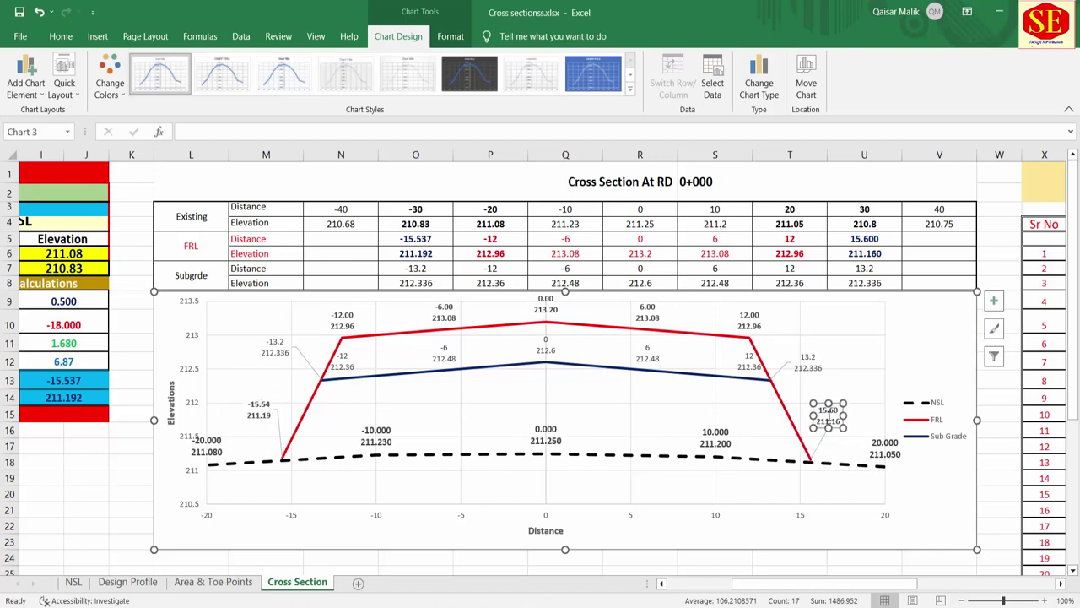
{"action": "left_click", "coordinate": [781, 501]}
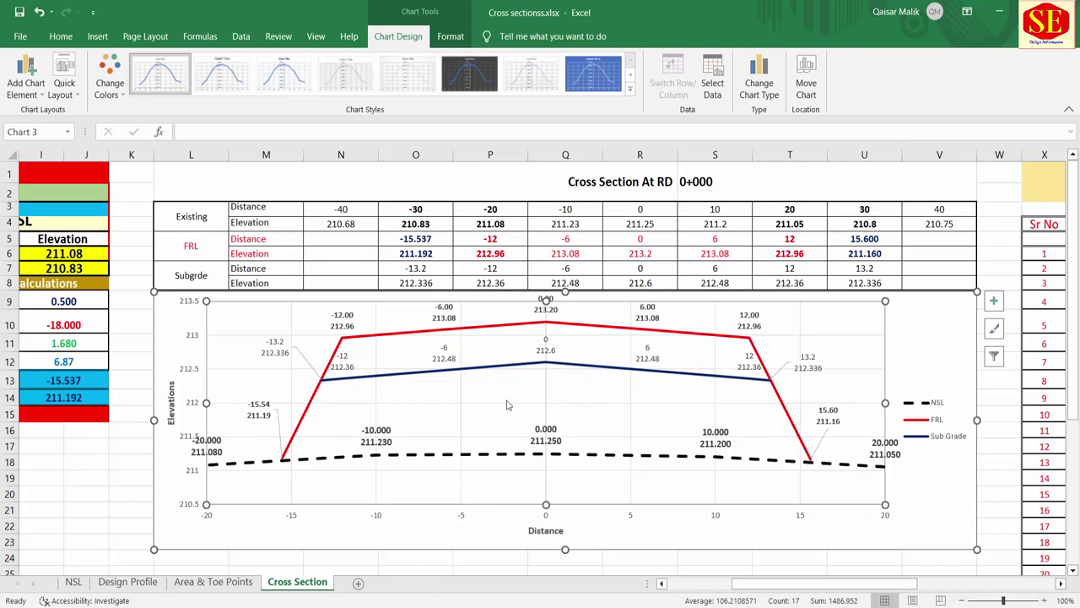
{"action": "left_click", "coordinate": [408, 266]}
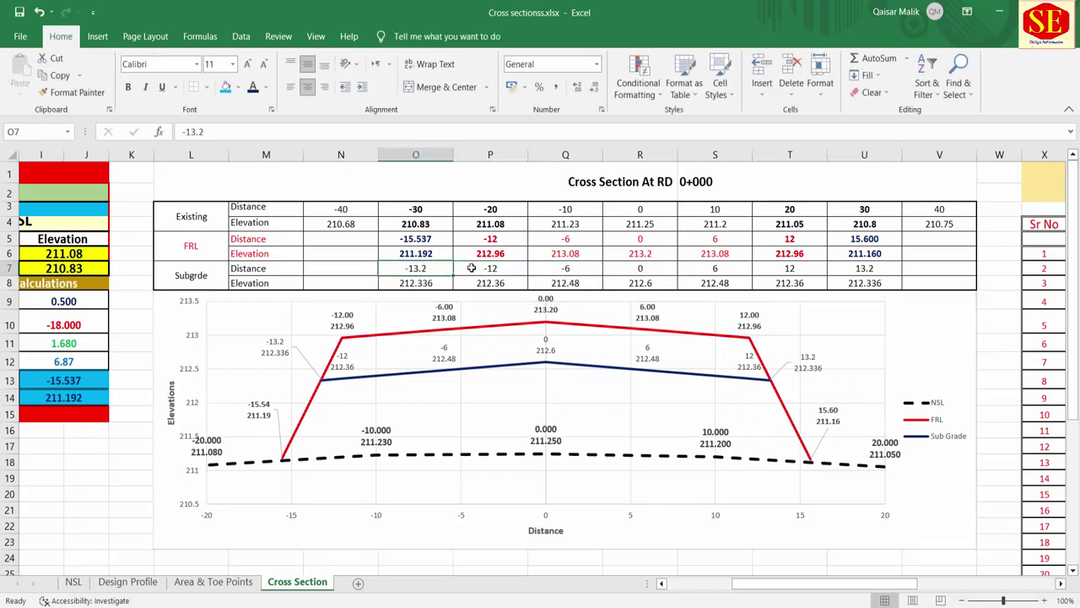
Apply Number format to the Subgrade distance and elevation values and adjust their decimal places.
{"action": "left_click_drag", "start_coordinate": [433, 267], "coordinate": [853, 282]}
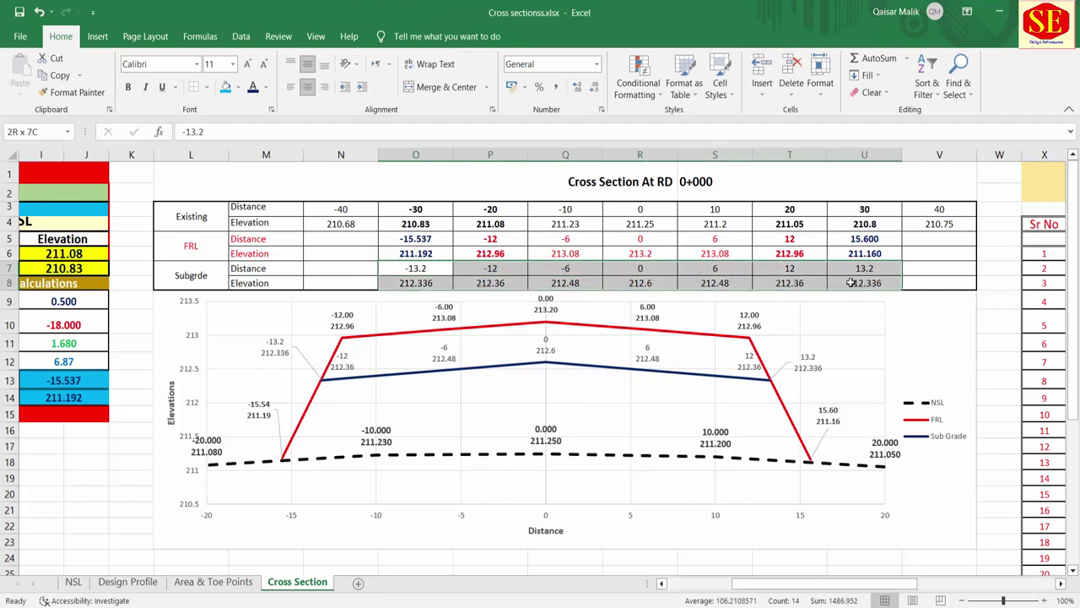
{"action": "left_click", "coordinate": [578, 89]}
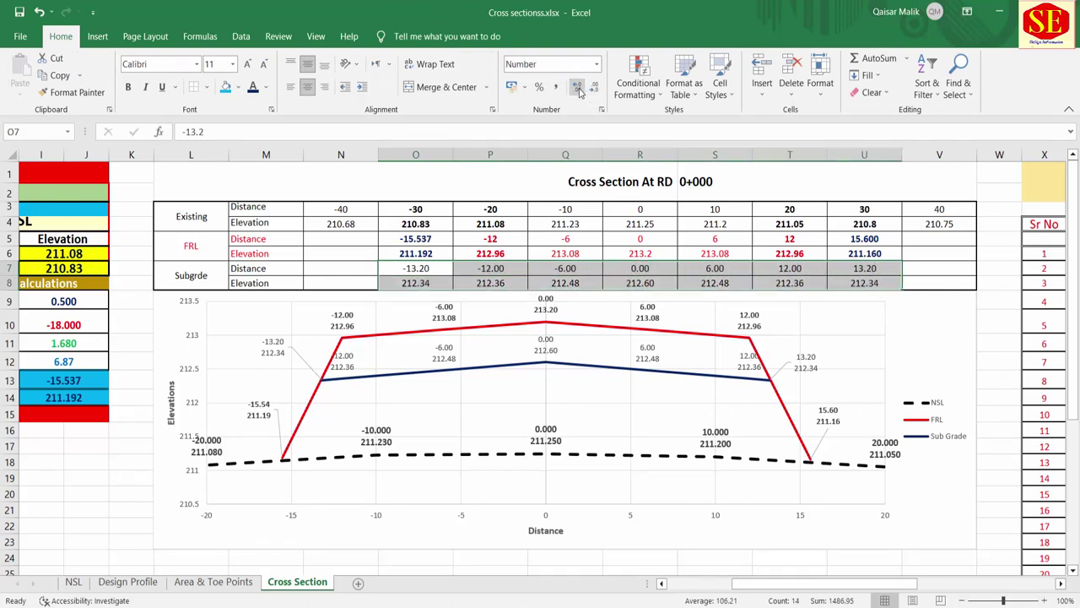
{"action": "left_click", "coordinate": [579, 90]}
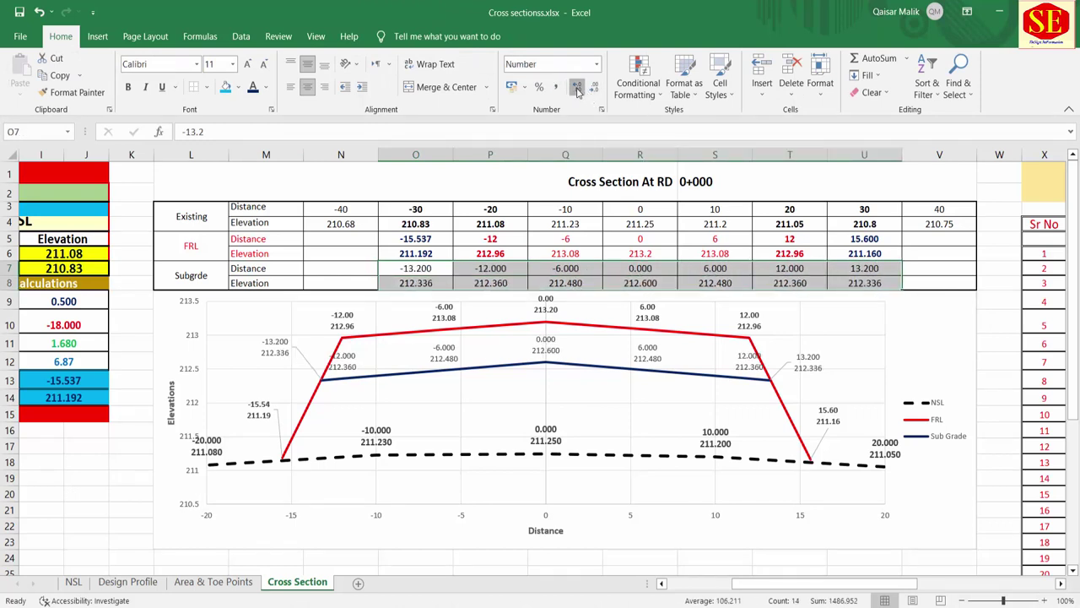
{"action": "left_click", "coordinate": [579, 89]}
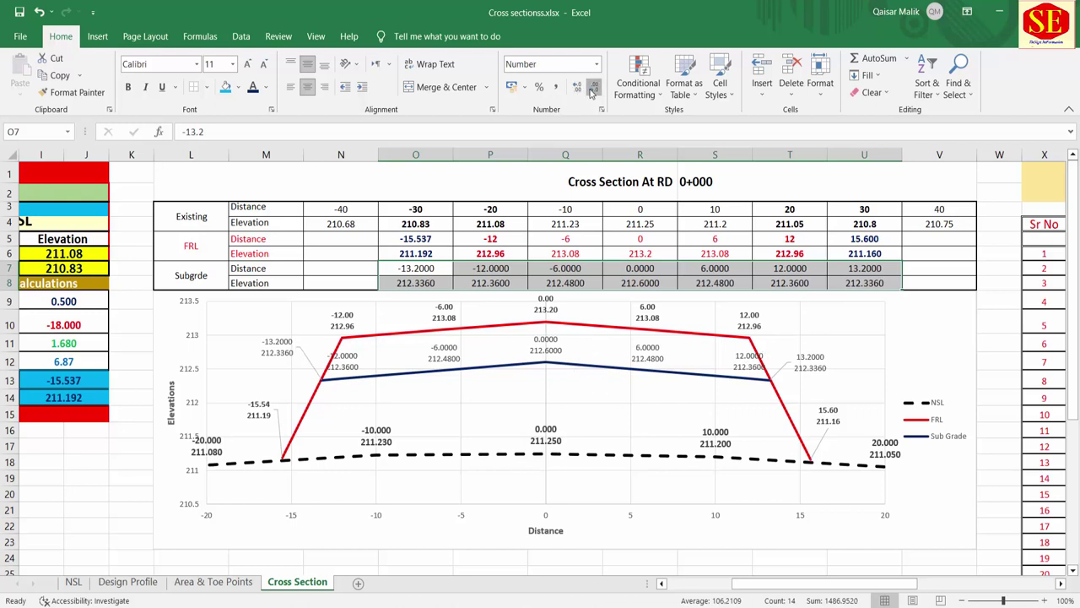
{"action": "left_click", "coordinate": [594, 87]}
{"action": "left_click", "coordinate": [595, 87]}
Show the whole O3:U8 data block with three decimals, e.g. -30.000 and 211.192.
{"action": "left_click", "coordinate": [416, 211]}
{"action": "left_click_drag", "start_coordinate": [416, 211], "coordinate": [880, 286]}
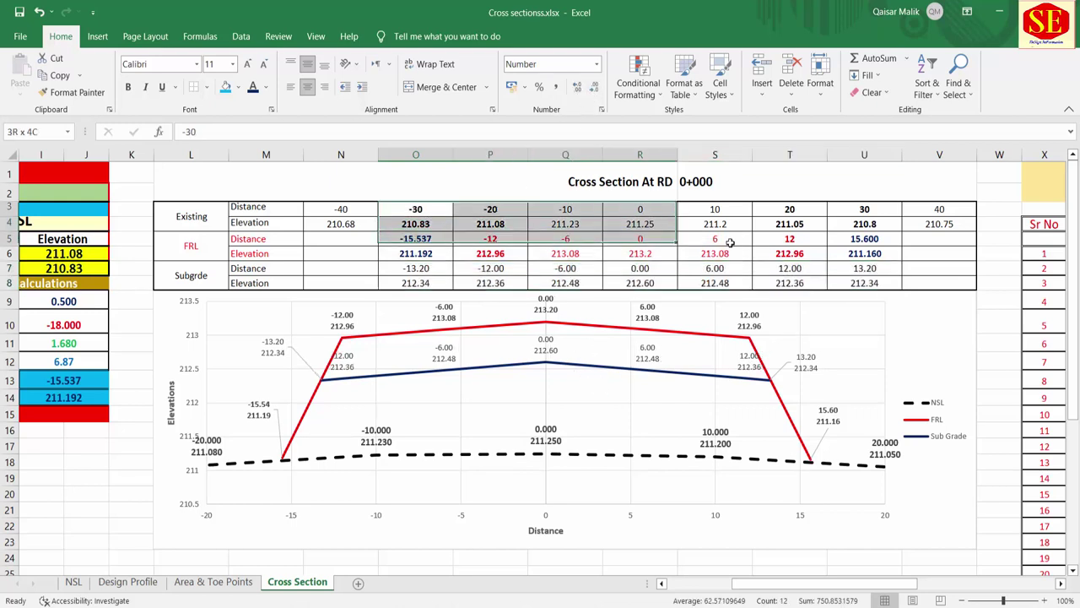
{"action": "left_click", "coordinate": [578, 88]}
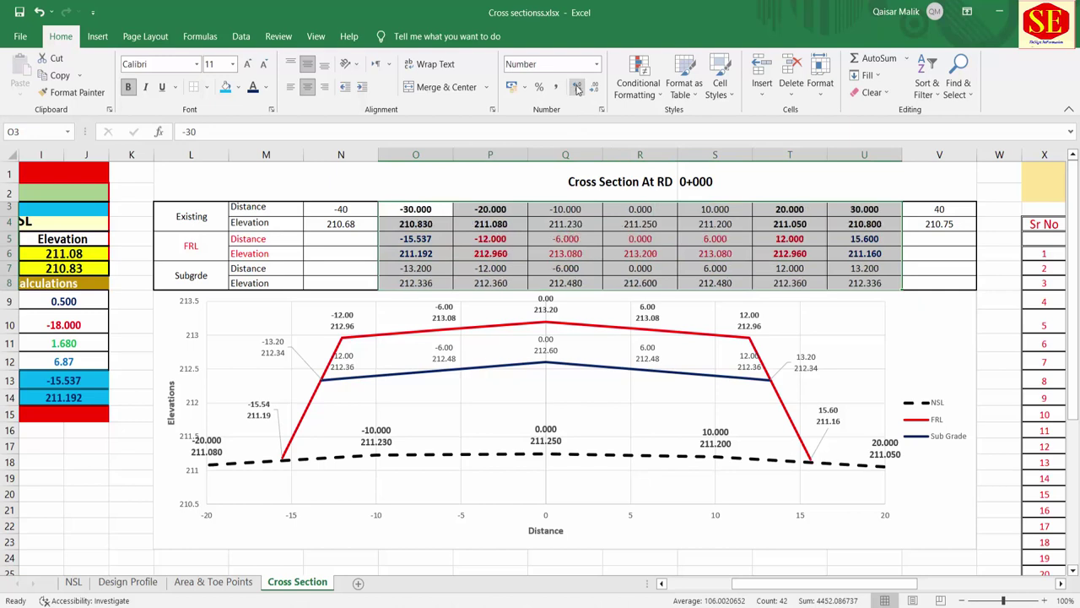
{"action": "left_click", "coordinate": [594, 88]}
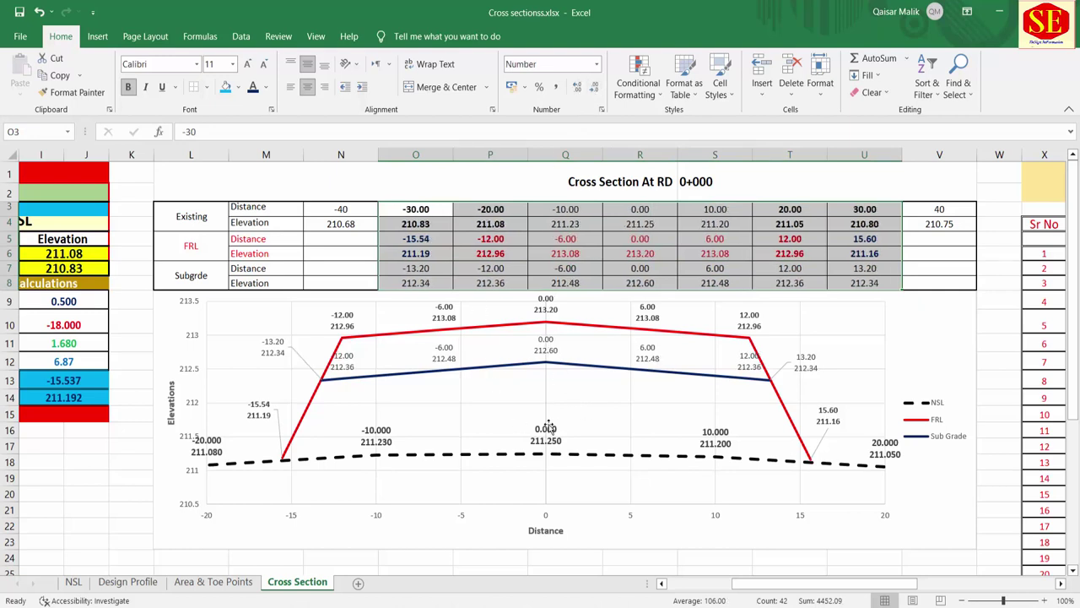
{"action": "left_click", "coordinate": [597, 91]}
{"action": "left_click", "coordinate": [578, 88]}
{"action": "left_click", "coordinate": [578, 88]}
{"action": "left_click", "coordinate": [656, 493]}
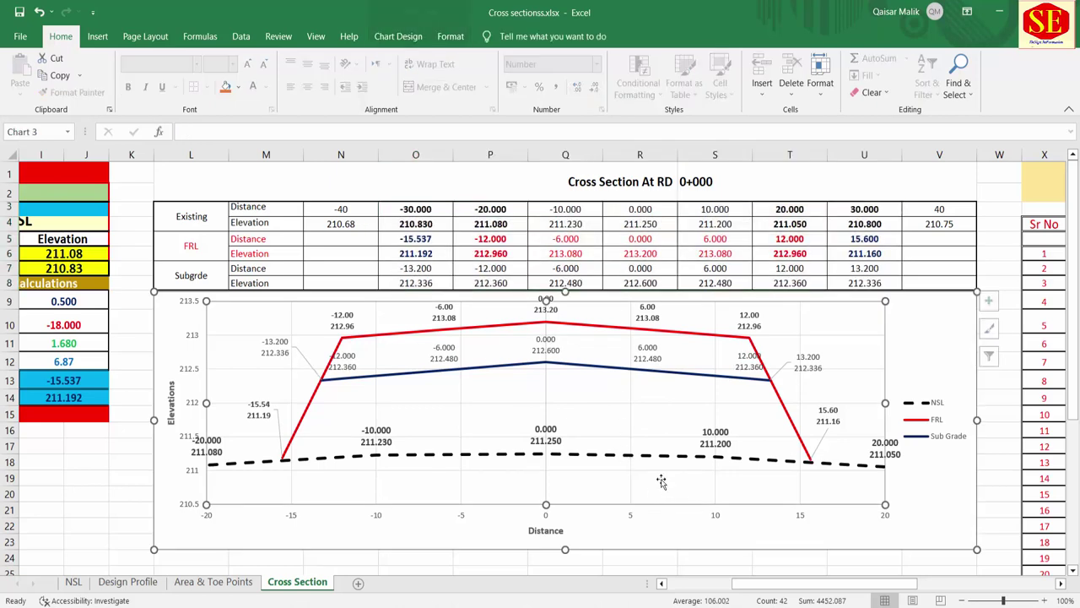
{"action": "left_click", "coordinate": [989, 477]}
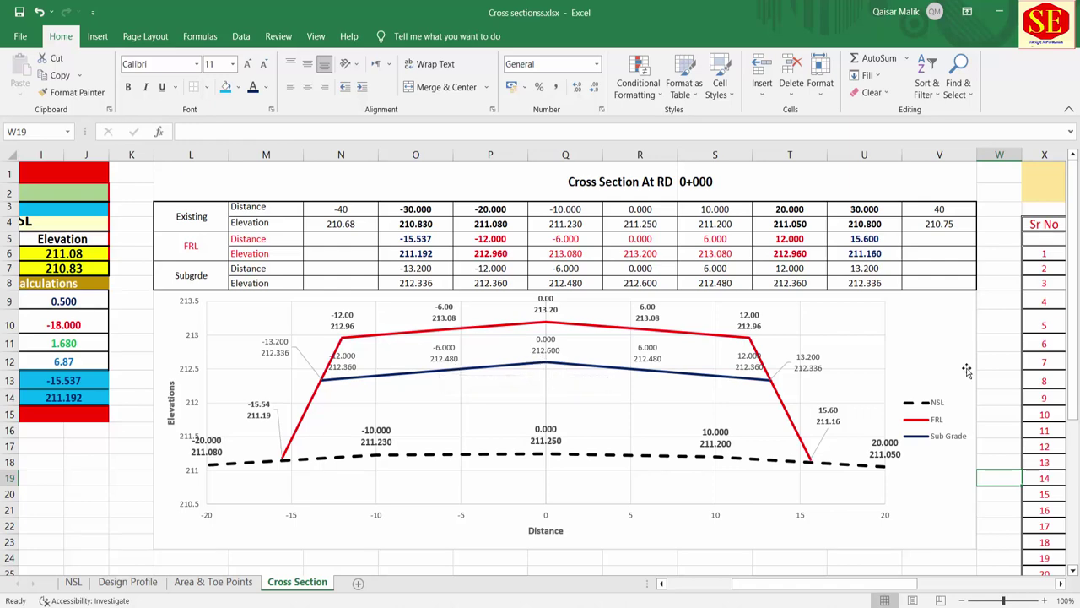
Drag the chart's left edge inward so the Area Calculation table shows beside it.
{"action": "left_click_drag", "start_coordinate": [808, 585], "coordinate": [824, 585]}
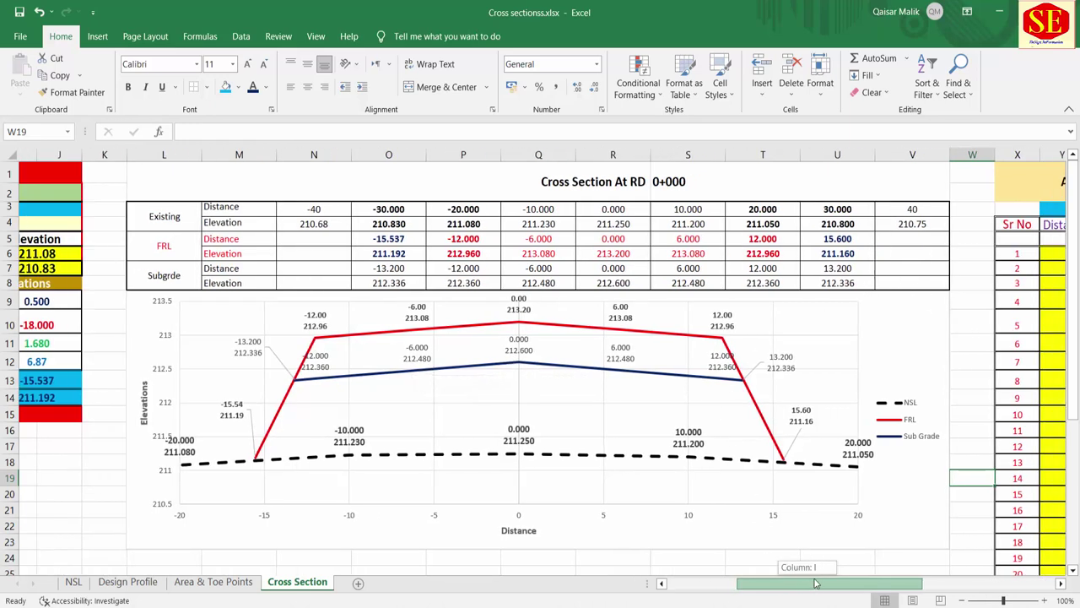
{"action": "left_click", "coordinate": [78, 340]}
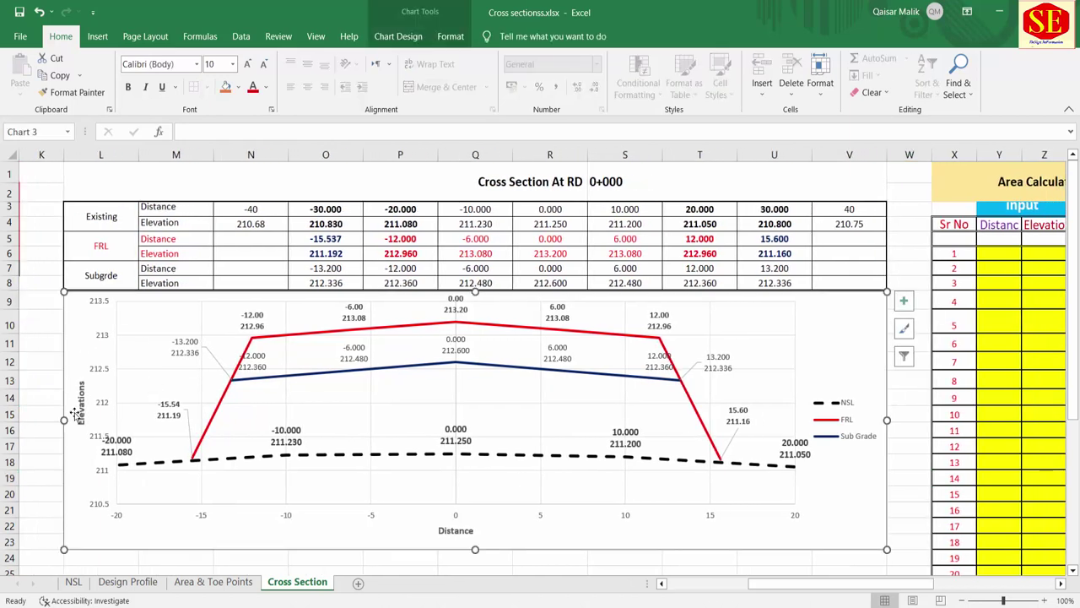
{"action": "left_click_drag", "start_coordinate": [64, 420], "coordinate": [369, 419]}
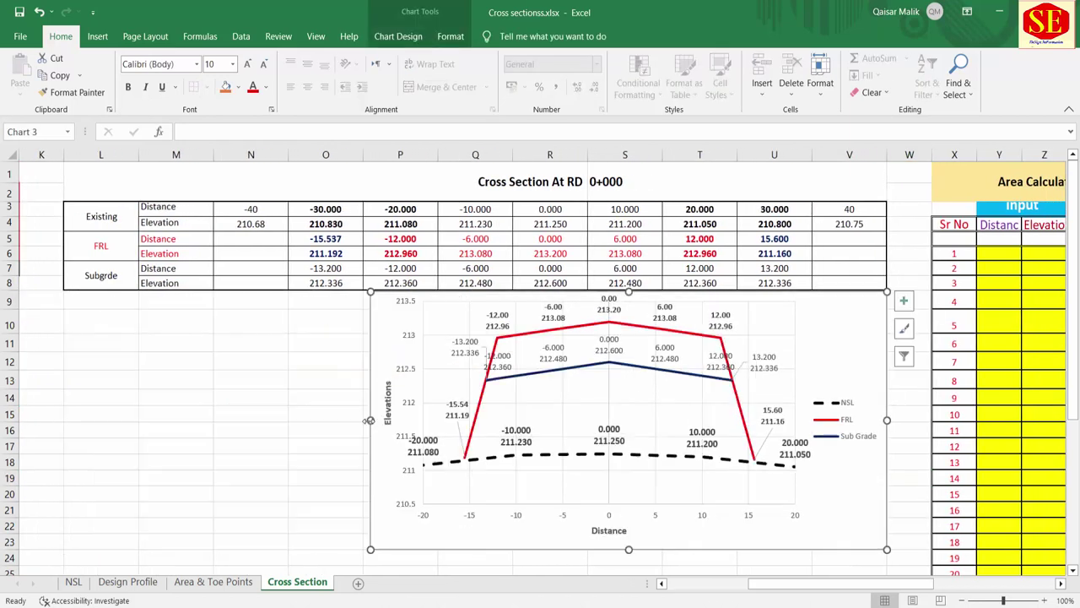
{"action": "left_click_drag", "start_coordinate": [778, 585], "coordinate": [787, 584]}
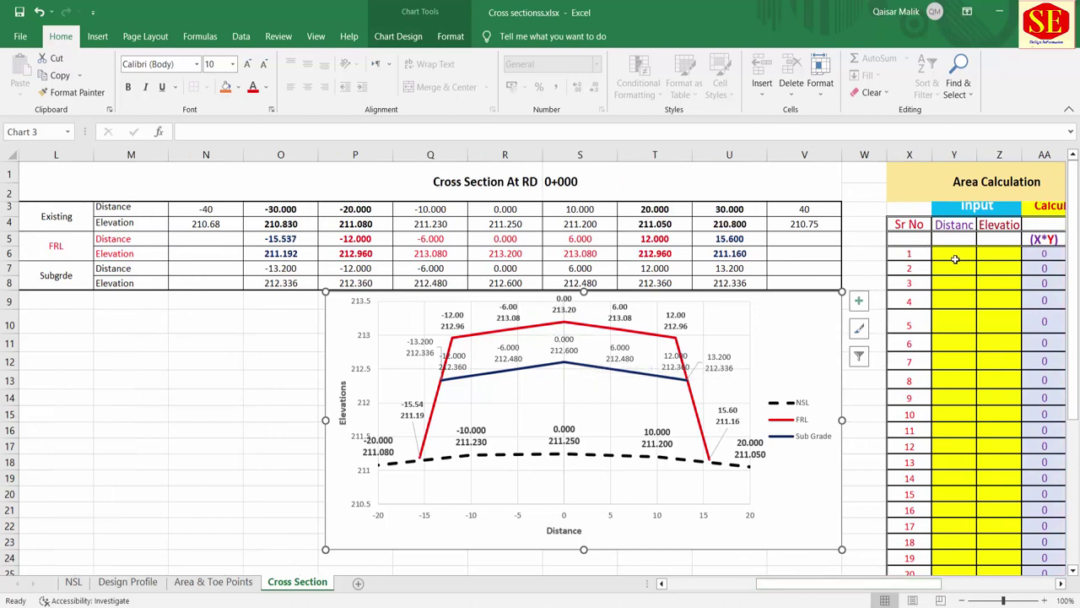
{"action": "left_click", "coordinate": [954, 255]}
Link Area Calculation rows 1–2 to sub-grade points 0.000/212.600 (=R7, =R8) and 6.000/212.480 (=S7, =S8).
{"action": "type", "text": "="}
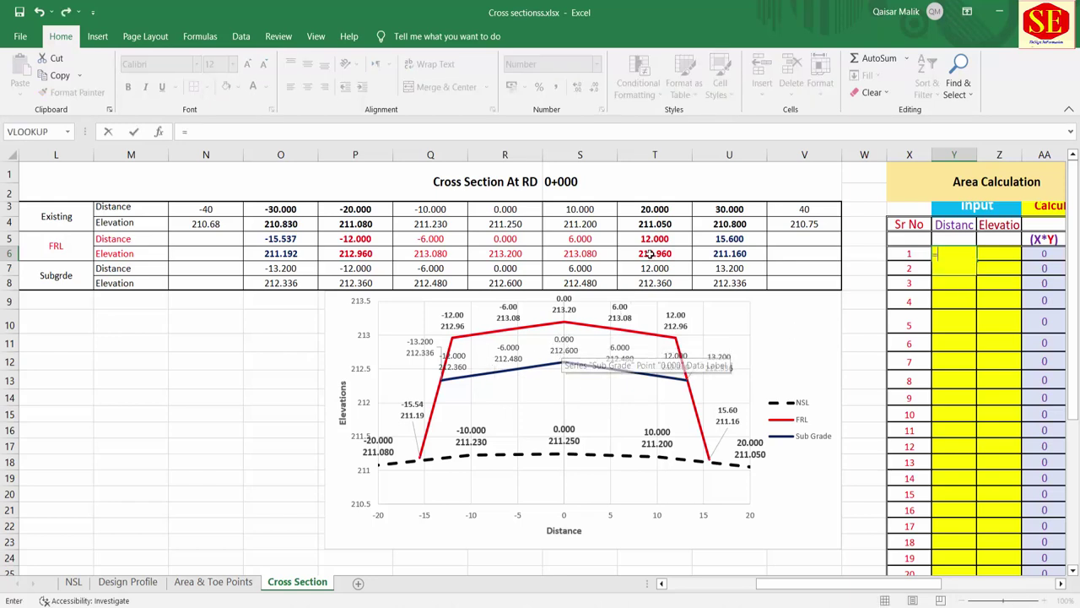
{"action": "left_click", "coordinate": [497, 268]}
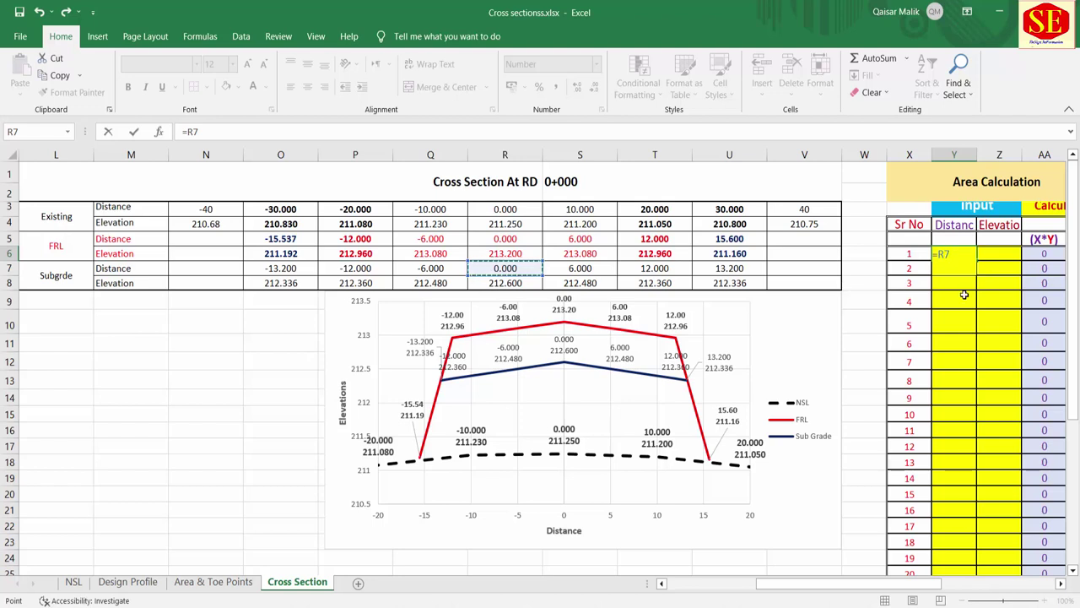
{"action": "key", "text": "Return"}
{"action": "left_click", "coordinate": [996, 256]}
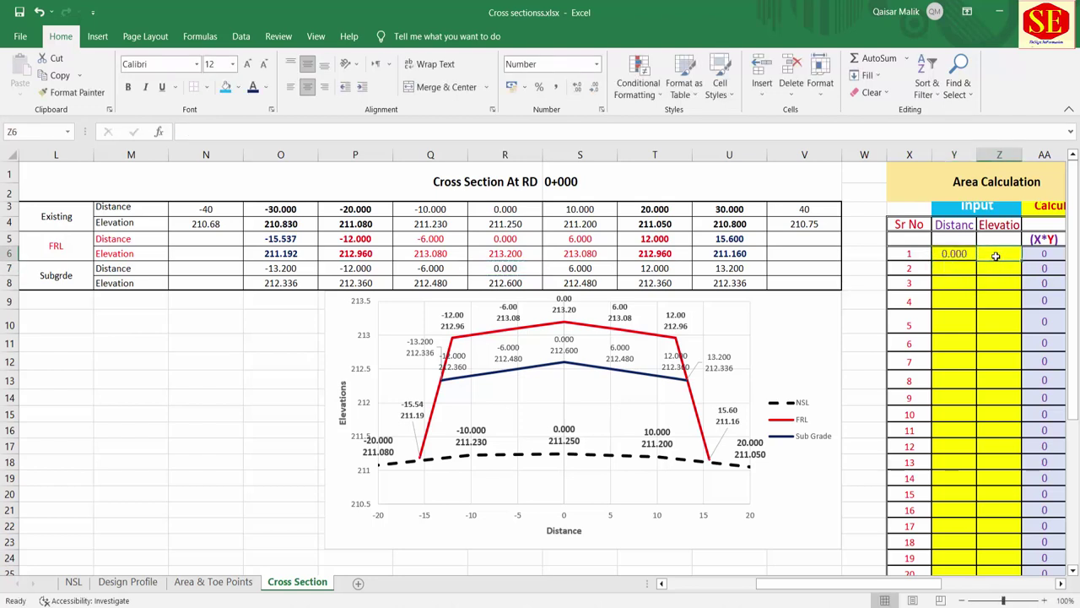
{"action": "type", "text": "="}
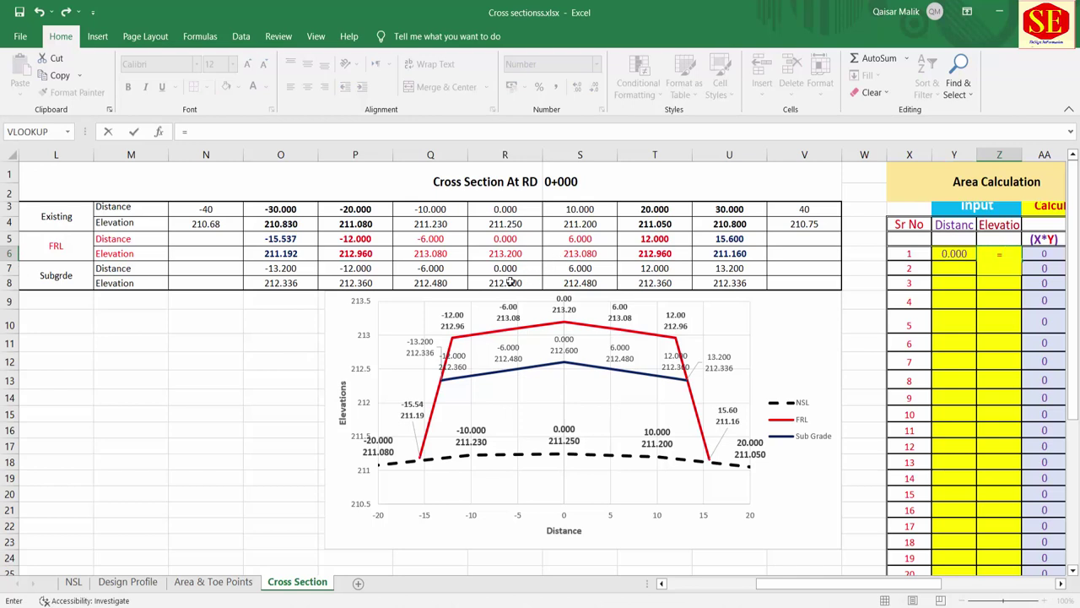
{"action": "left_click", "coordinate": [506, 285]}
{"action": "key", "text": "Return"}
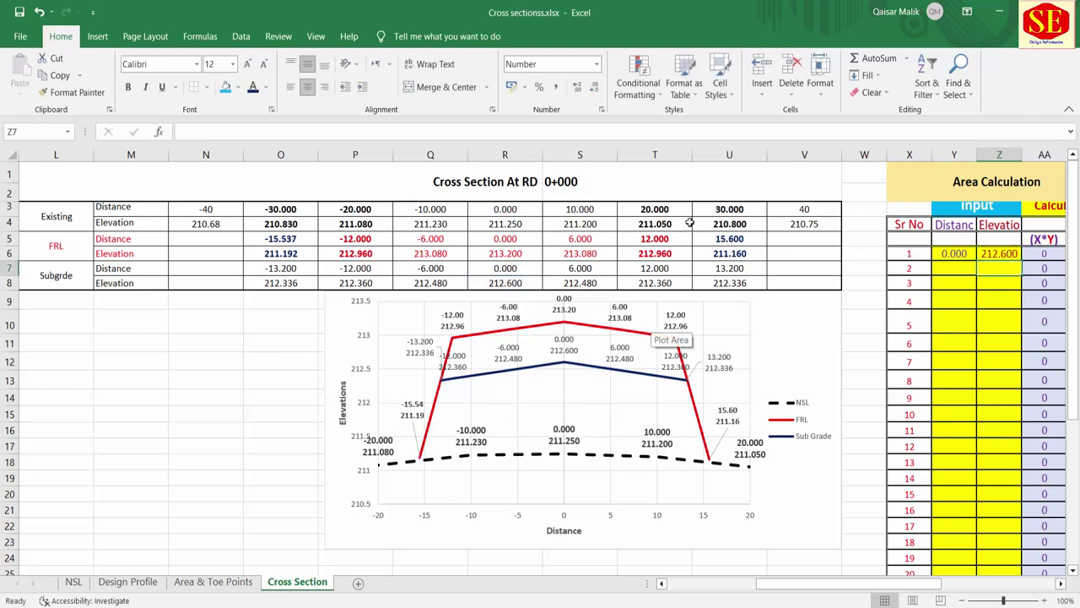
{"action": "left_click", "coordinate": [956, 268]}
{"action": "type", "text": "="}
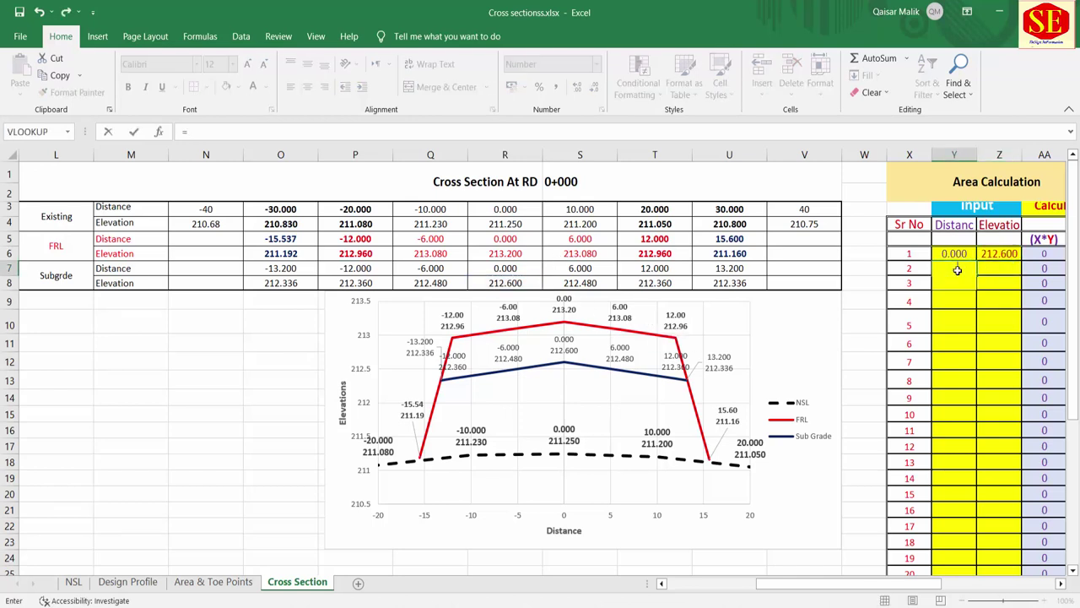
{"action": "left_click", "coordinate": [593, 268]}
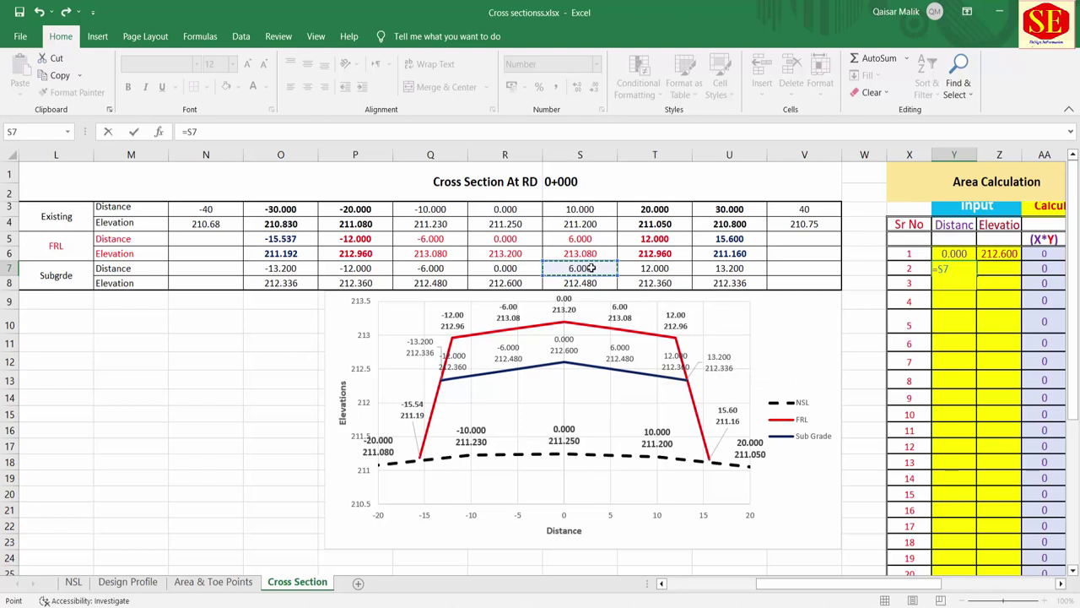
{"action": "key", "text": "Return"}
{"action": "left_click", "coordinate": [1011, 266]}
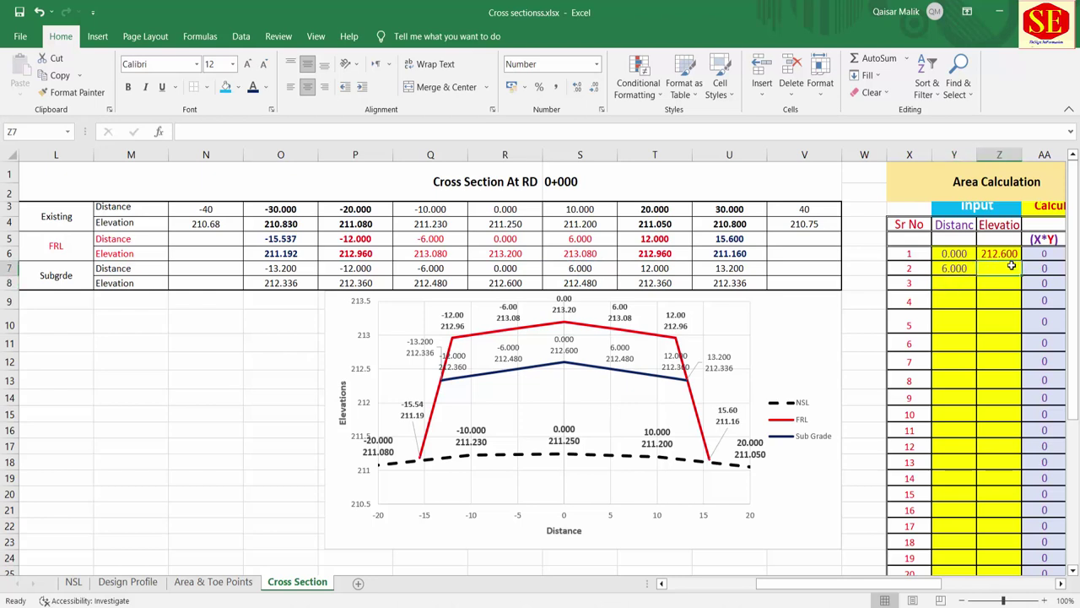
{"action": "type", "text": "="}
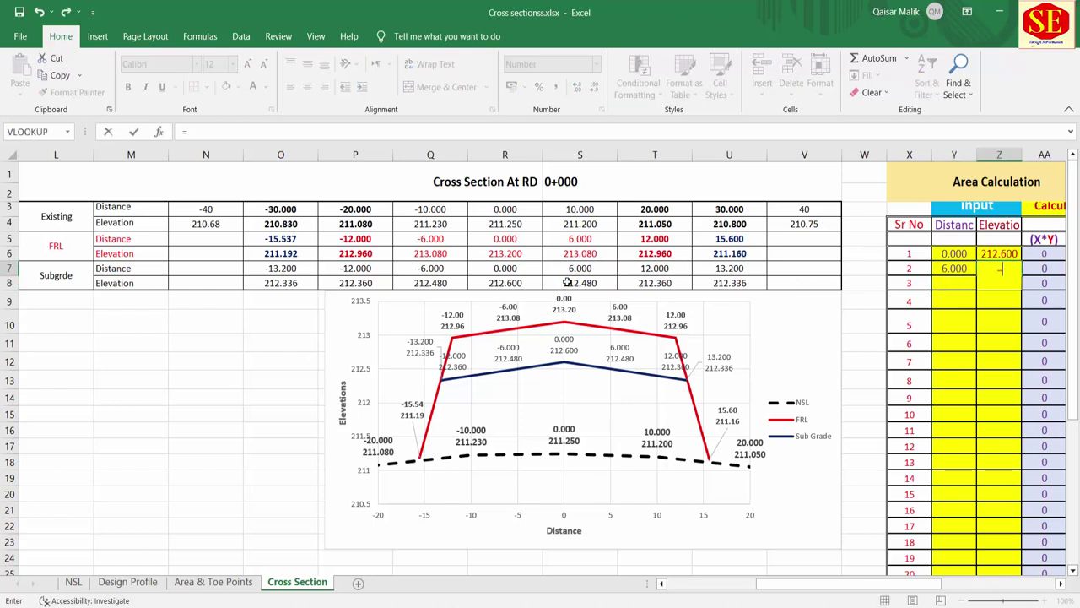
{"action": "left_click", "coordinate": [567, 281]}
{"action": "key", "text": "Return"}
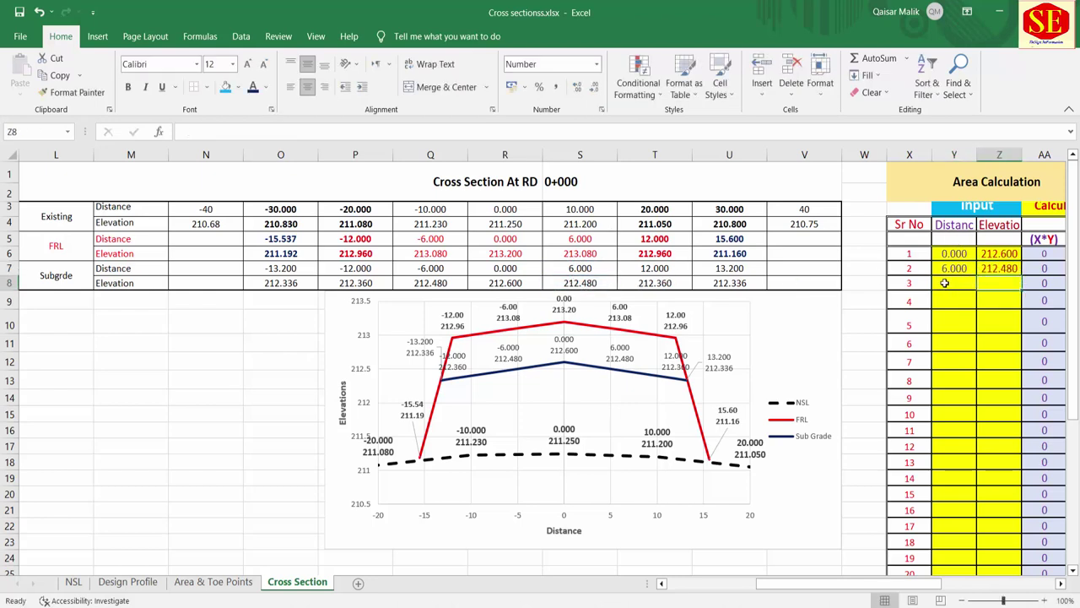
Link row 3 to 12.000/212.360 and row 4 distance to 13.200, then start the row 4 elevation formula =U8.
{"action": "left_click", "coordinate": [945, 282]}
{"action": "type", "text": "="}
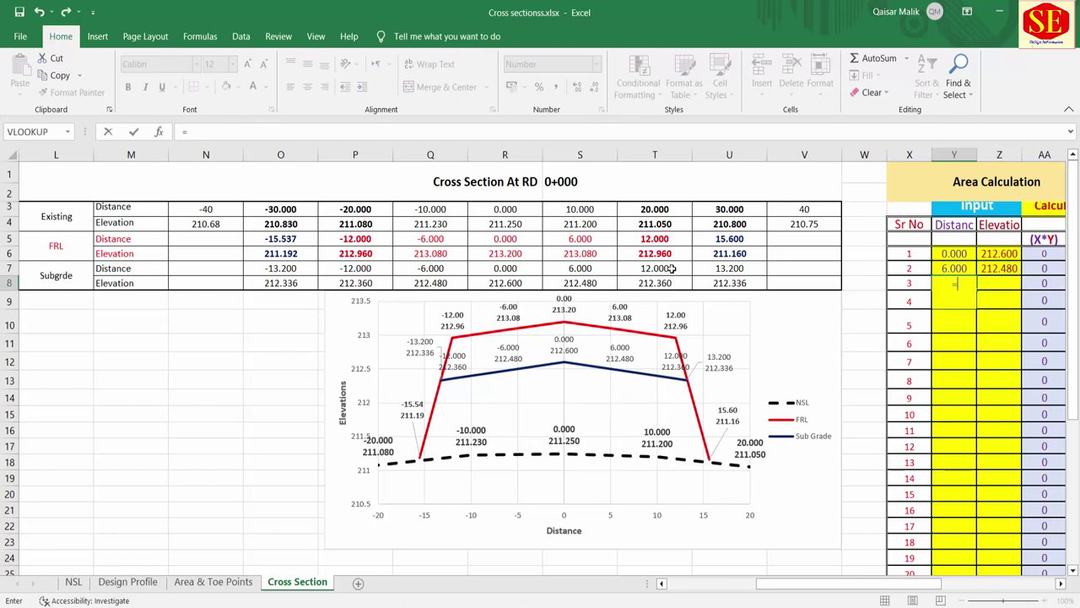
{"action": "left_click", "coordinate": [672, 268]}
{"action": "key", "text": "Return"}
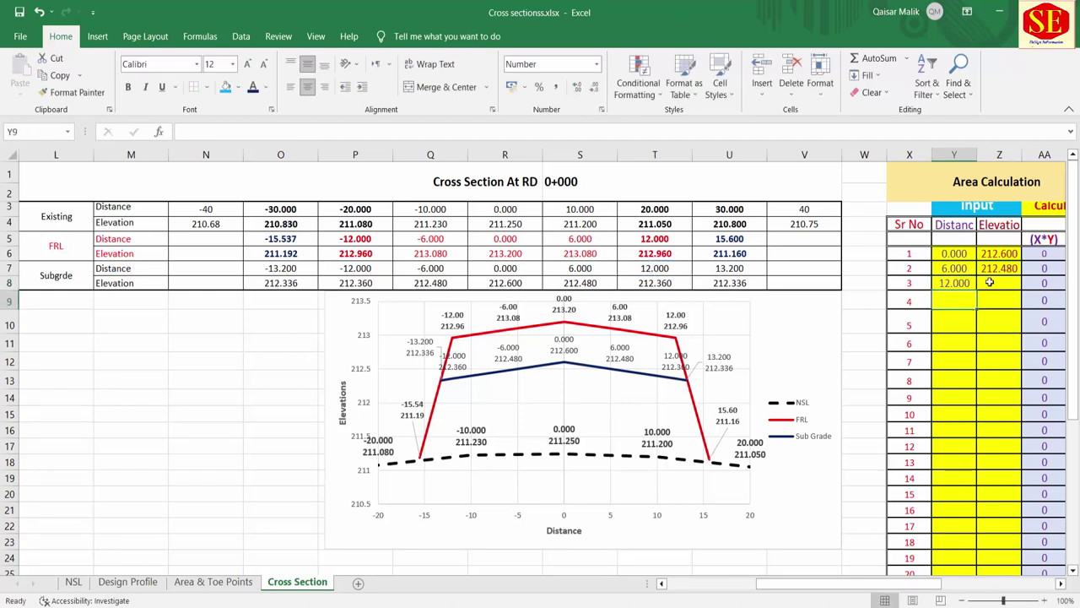
{"action": "left_click", "coordinate": [989, 282]}
{"action": "type", "text": "="}
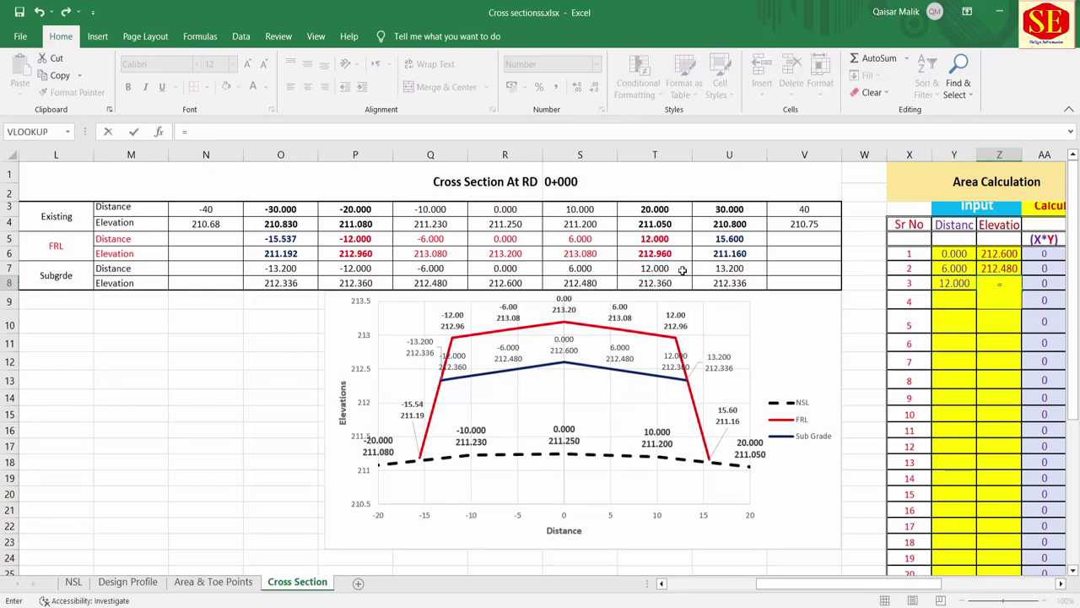
{"action": "left_click", "coordinate": [666, 282]}
{"action": "key", "text": "Return"}
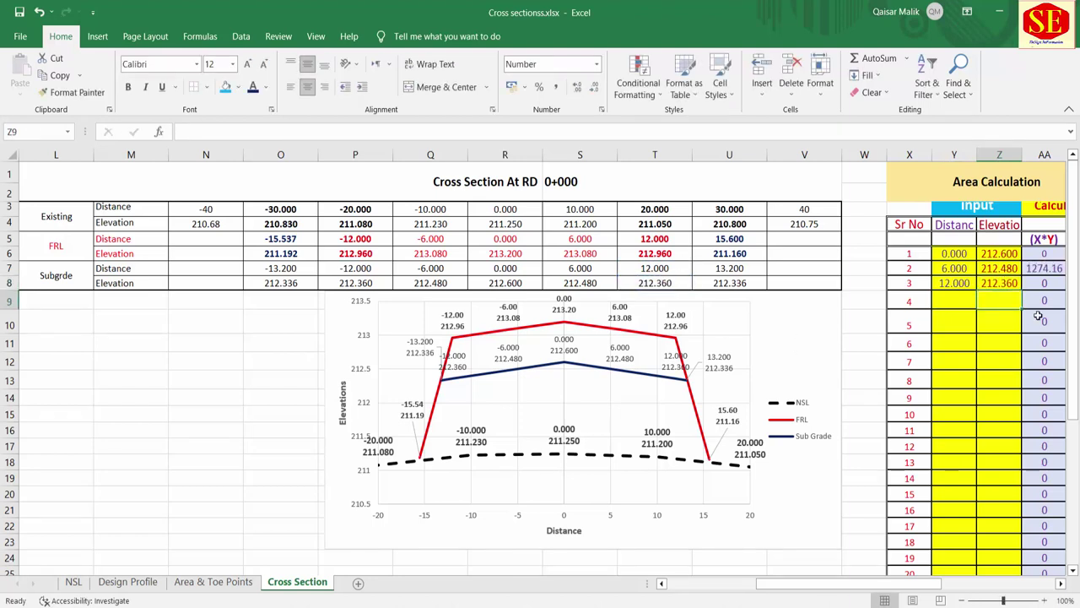
{"action": "left_click", "coordinate": [963, 300]}
{"action": "type", "text": "="}
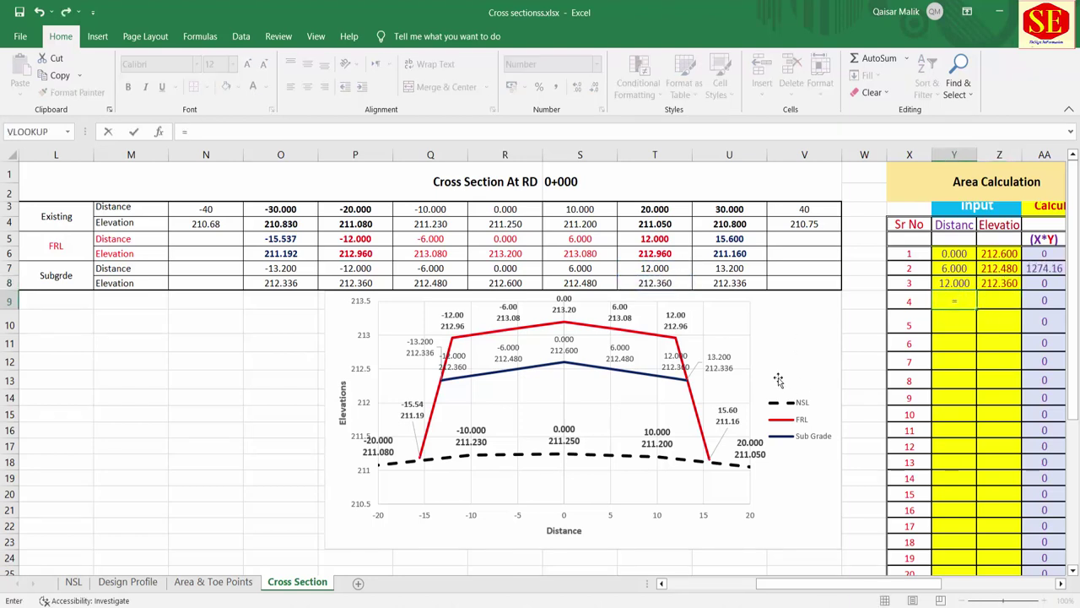
{"action": "left_click", "coordinate": [738, 268]}
{"action": "key", "text": "Return"}
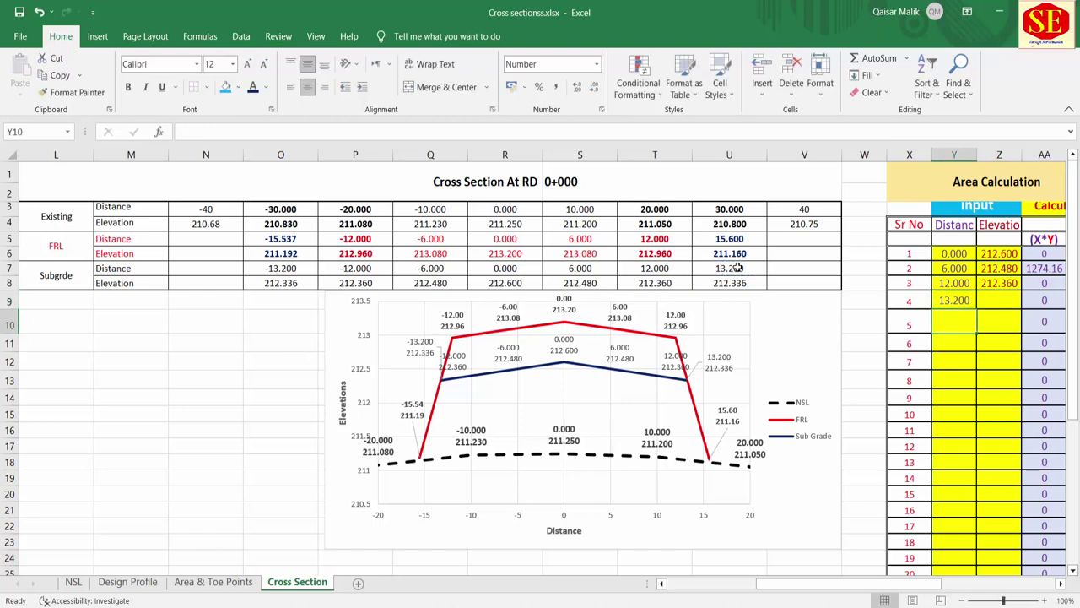
{"action": "left_click", "coordinate": [1004, 300]}
{"action": "type", "text": "="}
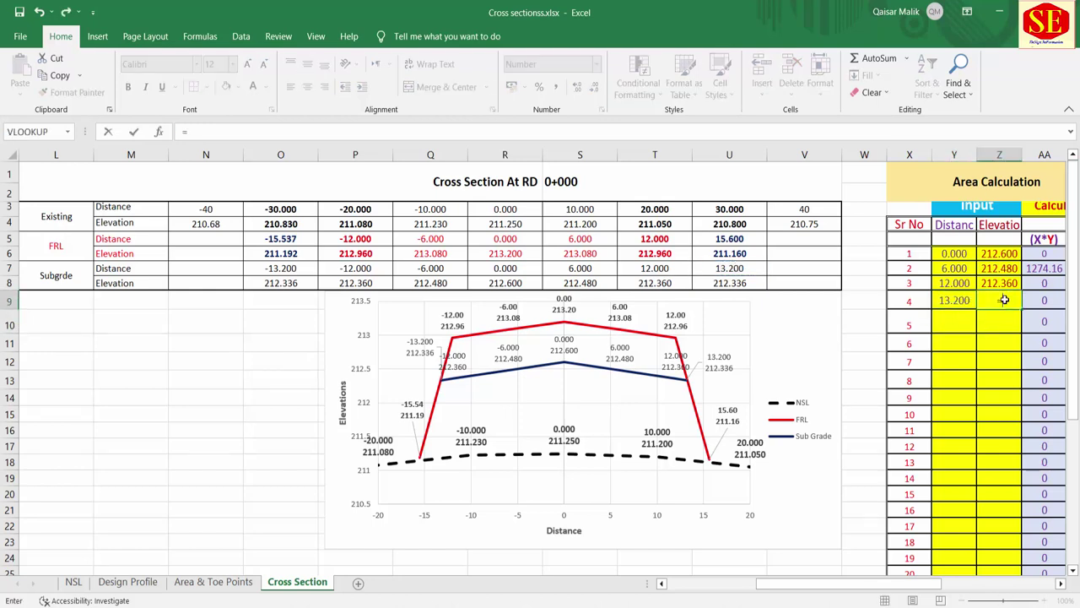
{"action": "left_click", "coordinate": [729, 284]}
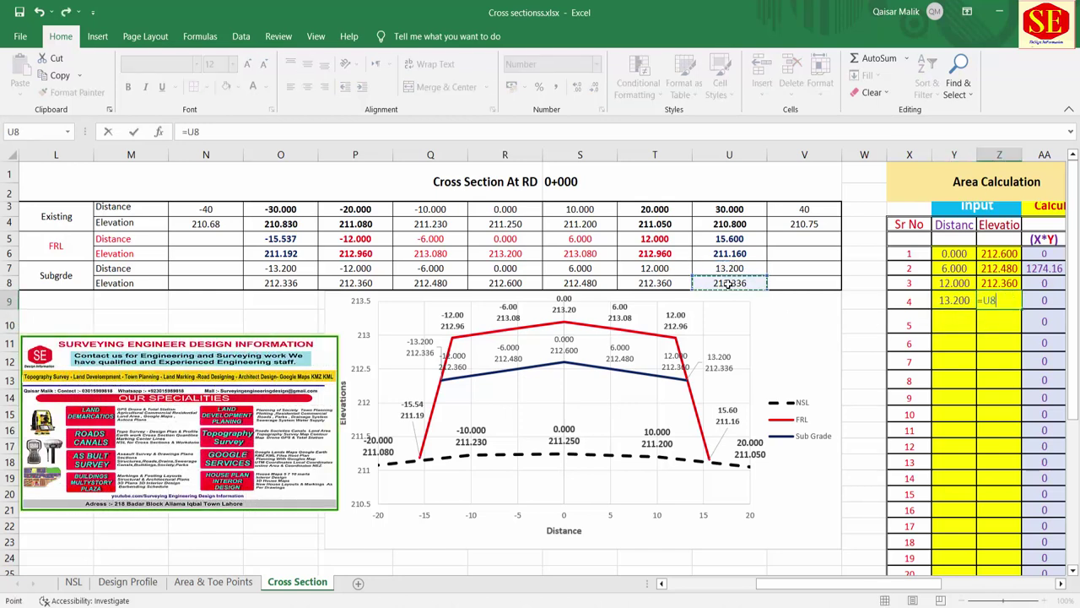
Commit =U8 in Z9 so row 4's elevation reads 212.336.
{"action": "key", "text": "Return"}
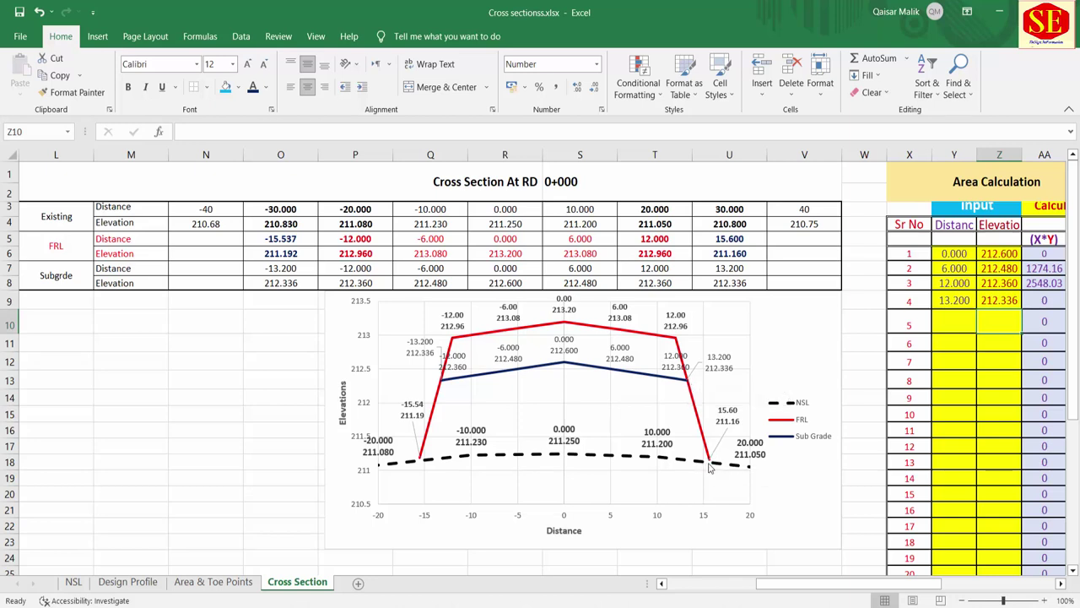
Link row 5 to the FRL right-edge point: distance 15.600 (=U5) and elevation 211.160 (=U6).
{"action": "left_click", "coordinate": [961, 318]}
{"action": "type", "text": "="}
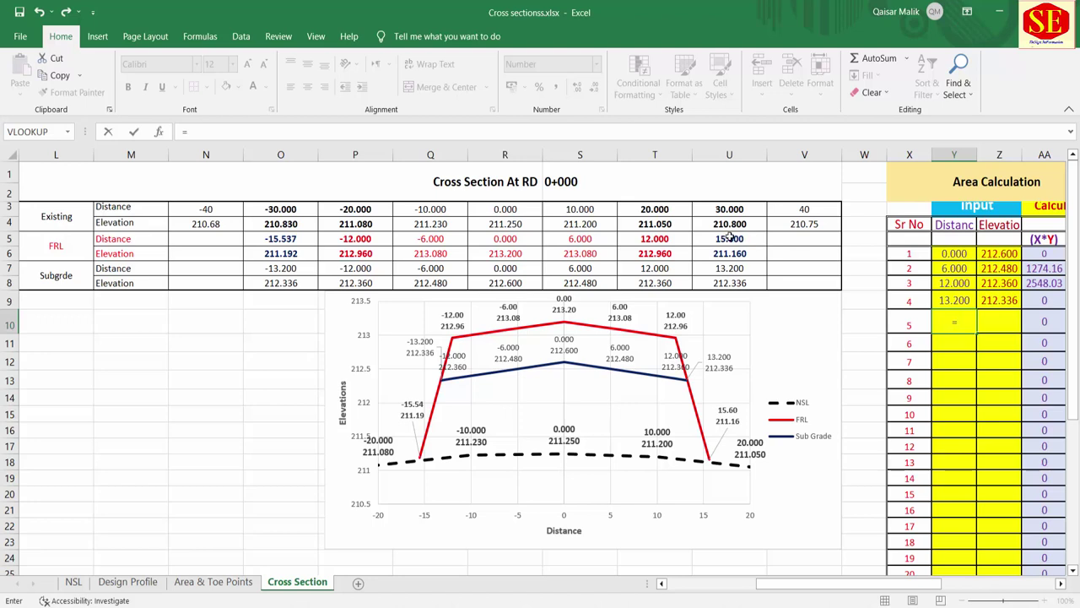
{"action": "left_click", "coordinate": [726, 239]}
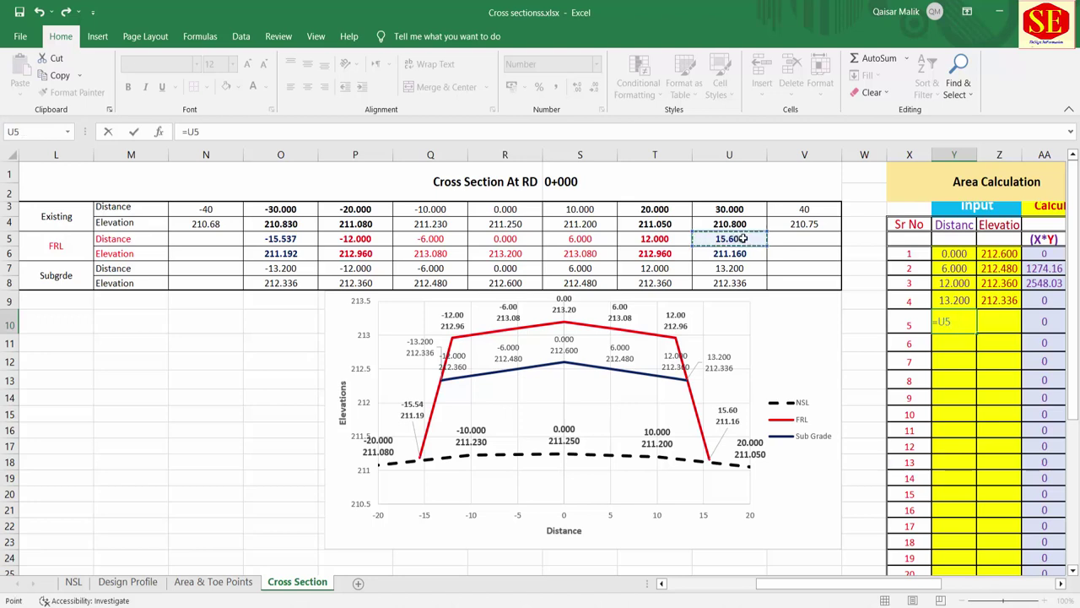
{"action": "key", "text": "Return"}
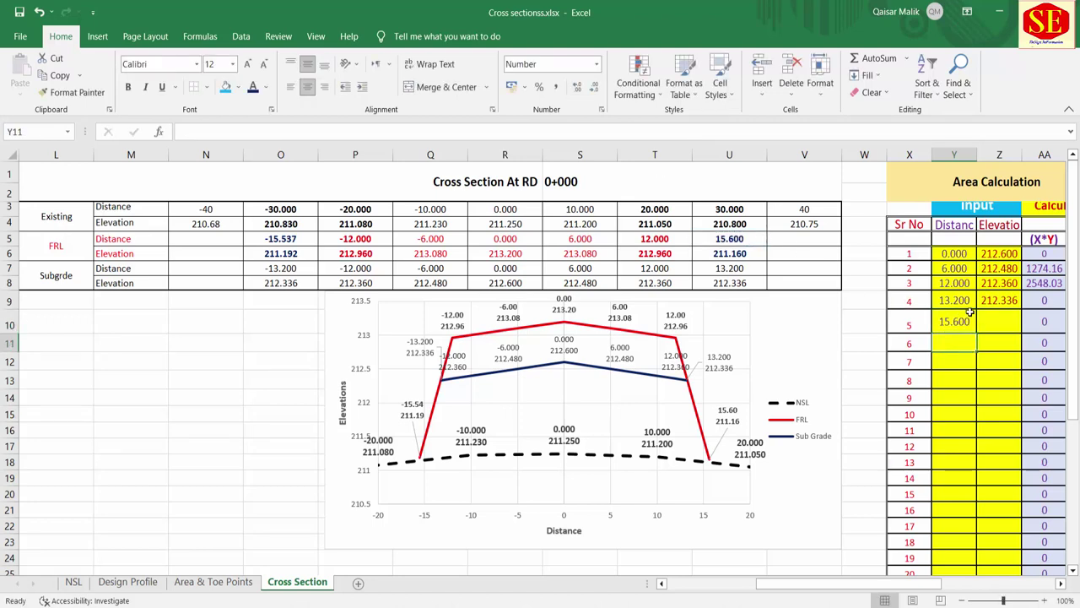
{"action": "left_click", "coordinate": [1002, 318]}
{"action": "type", "text": "="}
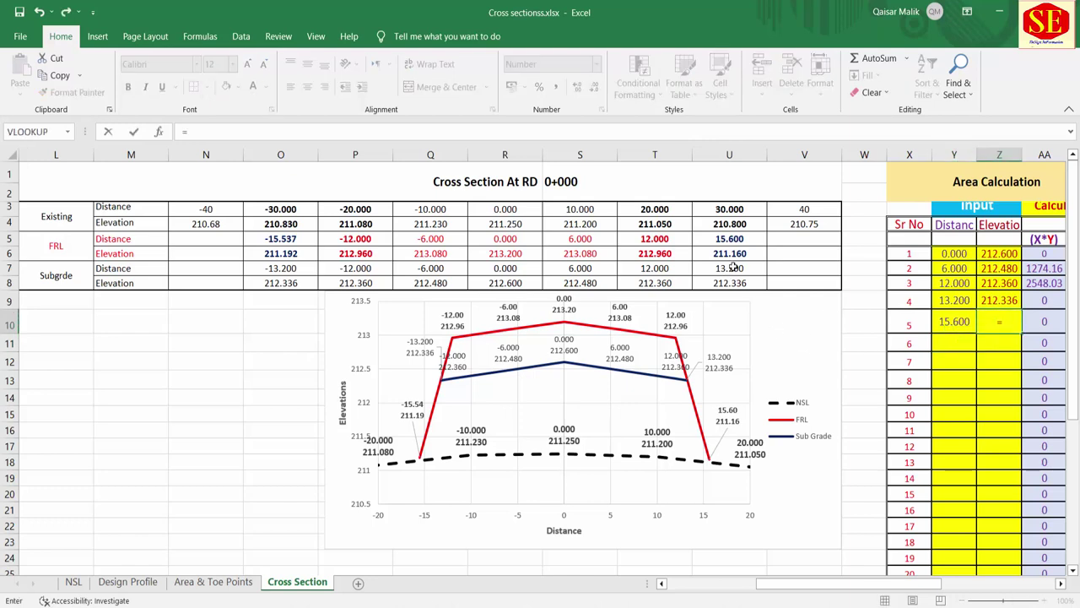
{"action": "left_click", "coordinate": [727, 257]}
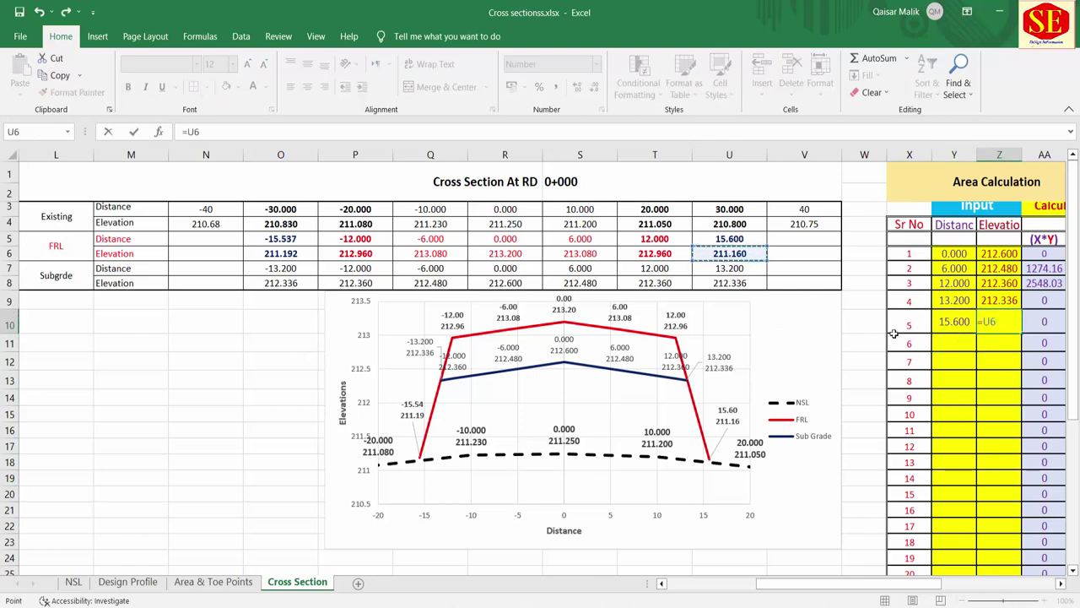
{"action": "key", "text": "Return"}
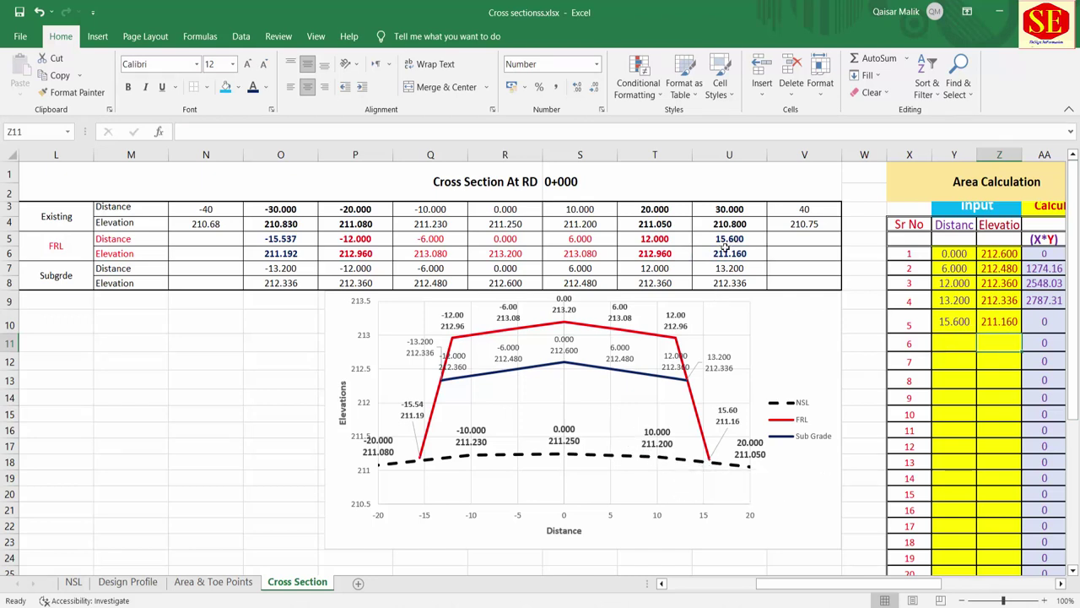
{"action": "left_click", "coordinate": [719, 239]}
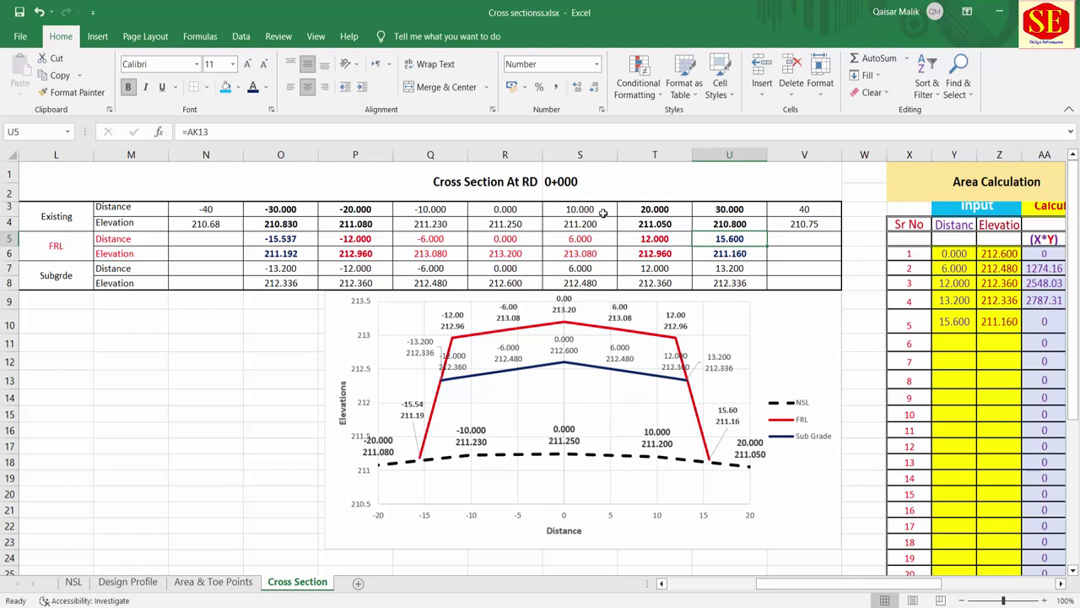
Link row 6 to existing-ground point 10.000/211.200 using =S3 and =S4.
{"action": "left_click", "coordinate": [590, 210]}
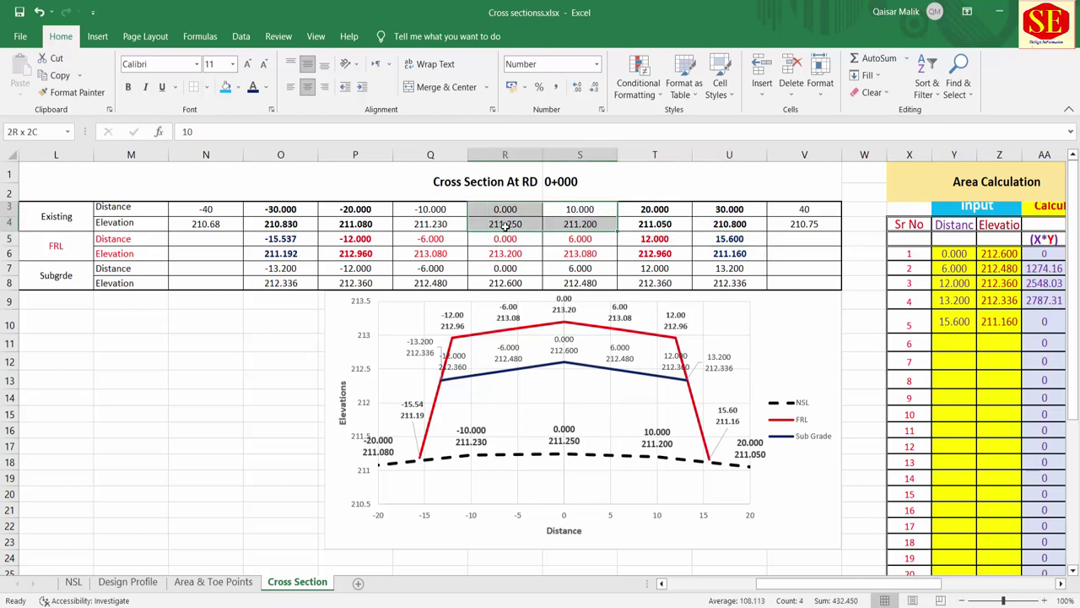
{"action": "left_click_drag", "start_coordinate": [592, 209], "coordinate": [430, 224]}
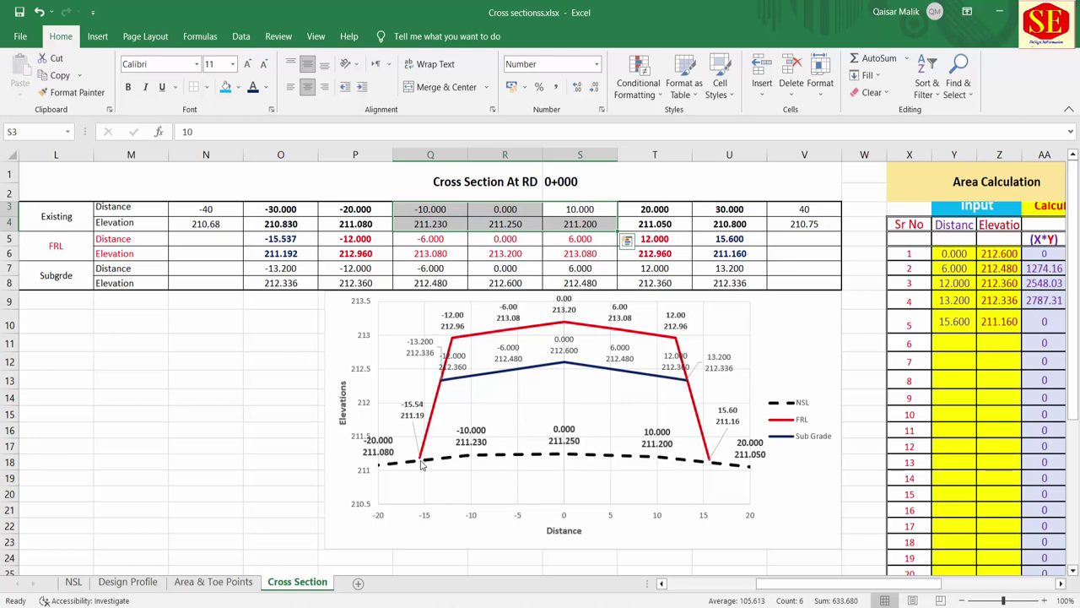
{"action": "left_click_drag", "start_coordinate": [281, 241], "coordinate": [281, 252]}
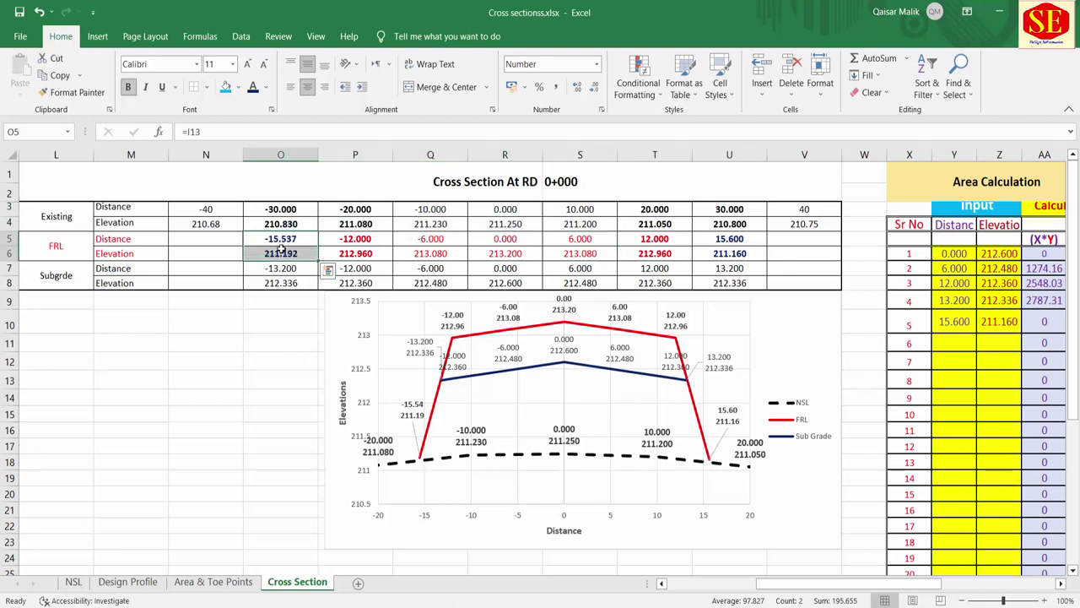
{"action": "left_click", "coordinate": [958, 341]}
{"action": "type", "text": "="}
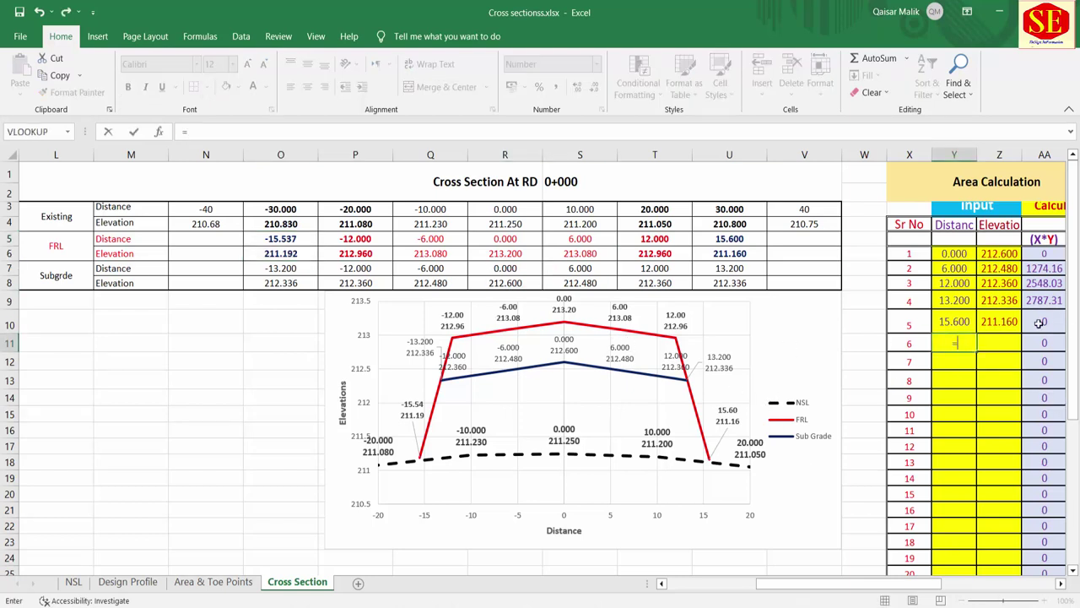
{"action": "left_click", "coordinate": [589, 209]}
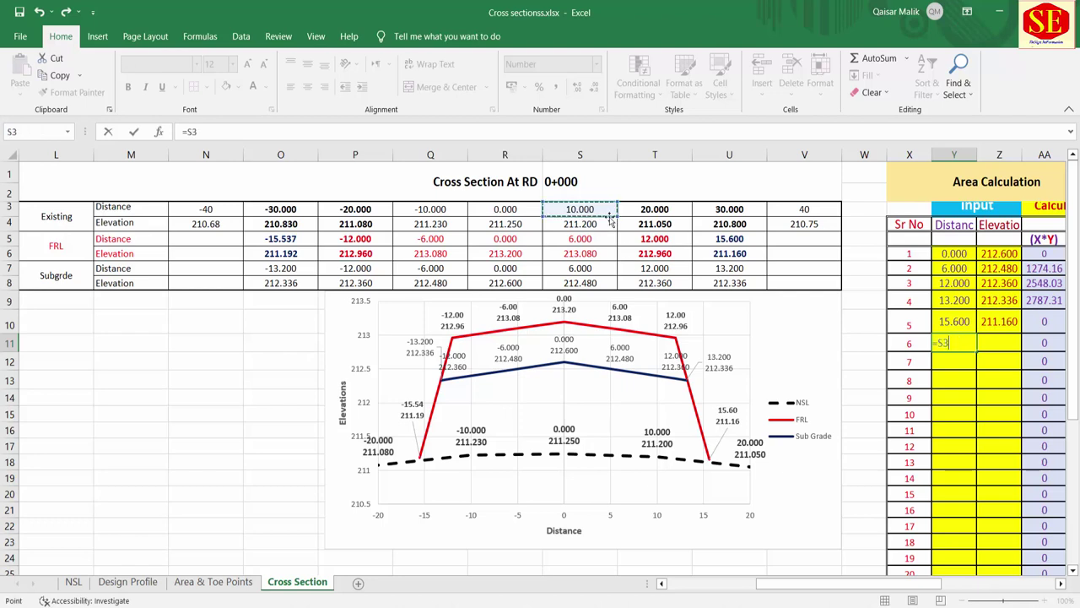
{"action": "key", "text": "Return"}
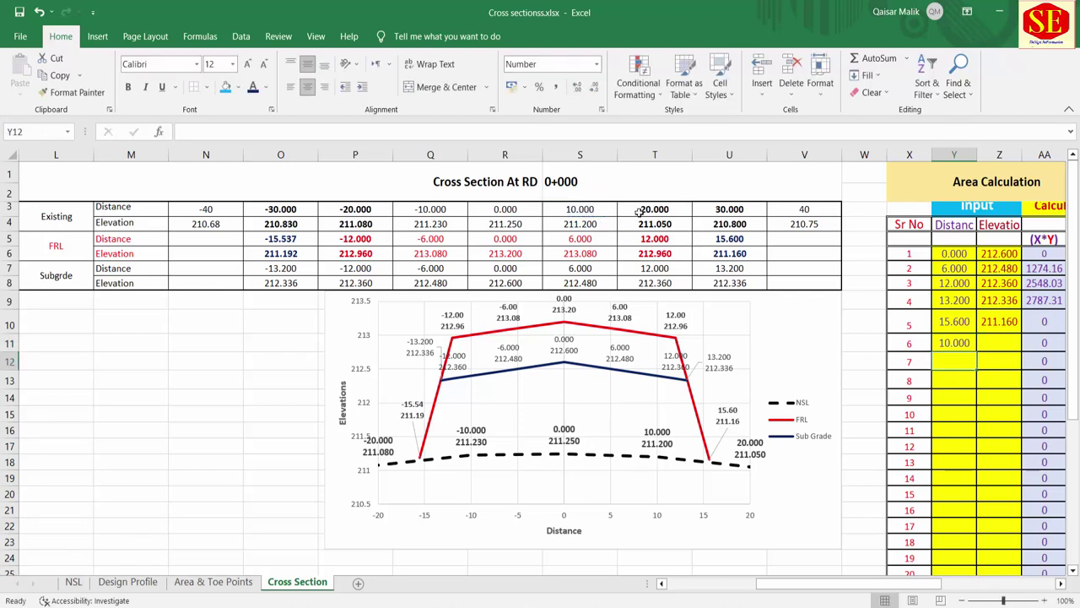
{"action": "left_click", "coordinate": [593, 209]}
{"action": "left_click", "coordinate": [1000, 345]}
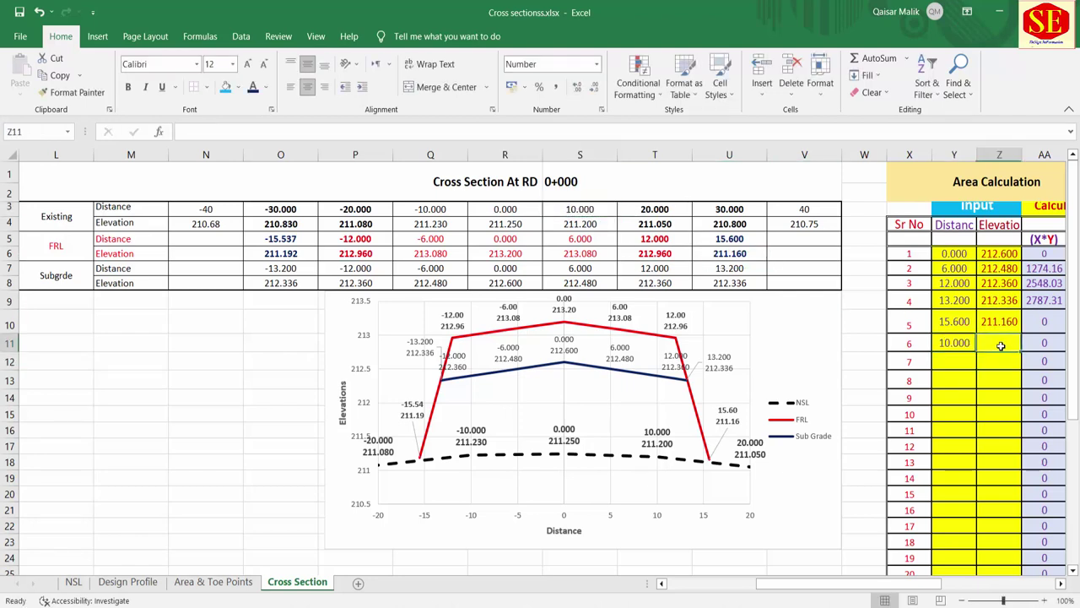
{"action": "type", "text": "="}
{"action": "left_click", "coordinate": [608, 227]}
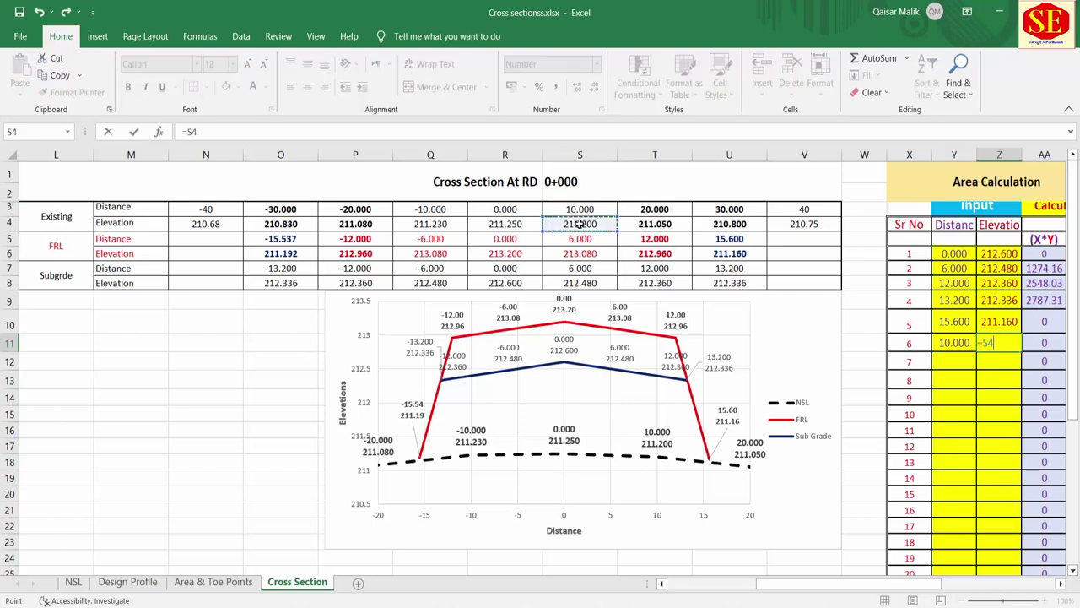
{"action": "key", "text": "Return"}
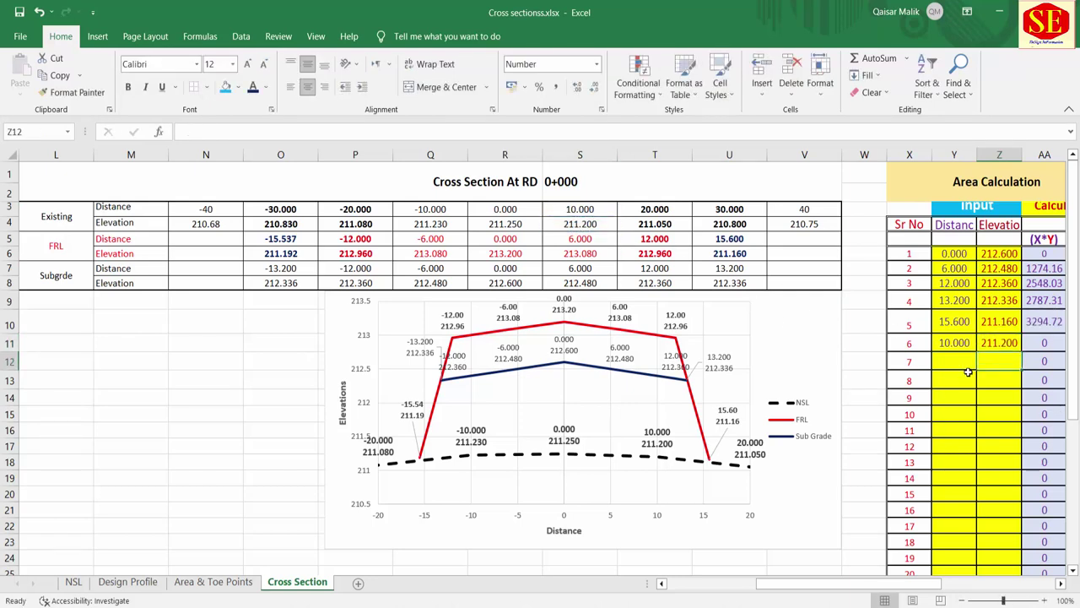
Link rows 7 and 8 to existing-ground points 0.000/211.250 (=R3, =R4) and -10.000/211.230 (=Q3, =Q4).
{"action": "left_click", "coordinate": [967, 361]}
{"action": "type", "text": "="}
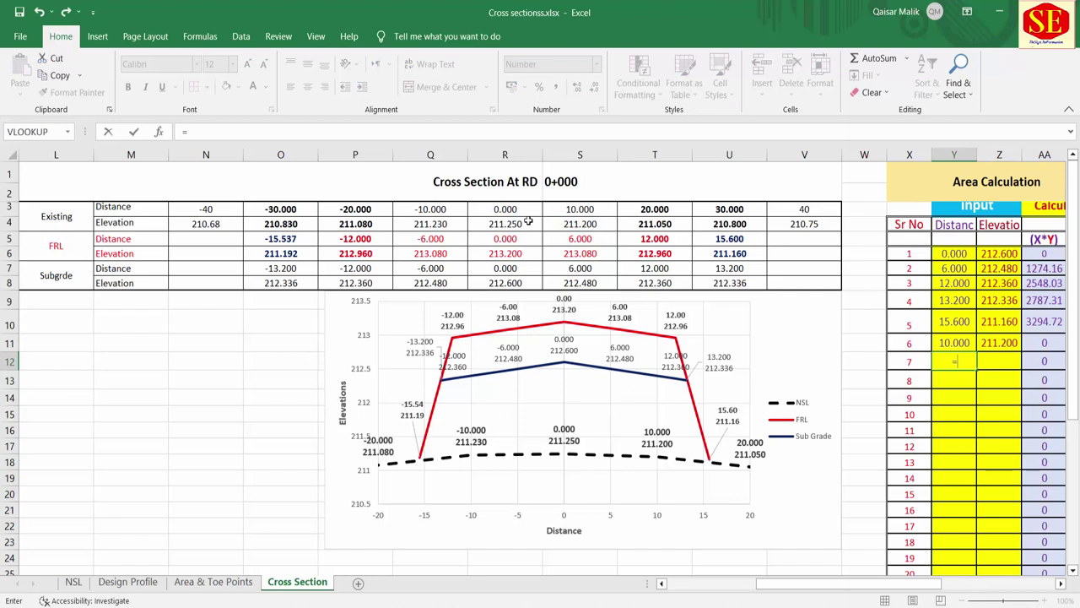
{"action": "left_click", "coordinate": [506, 211]}
{"action": "key", "text": "Return"}
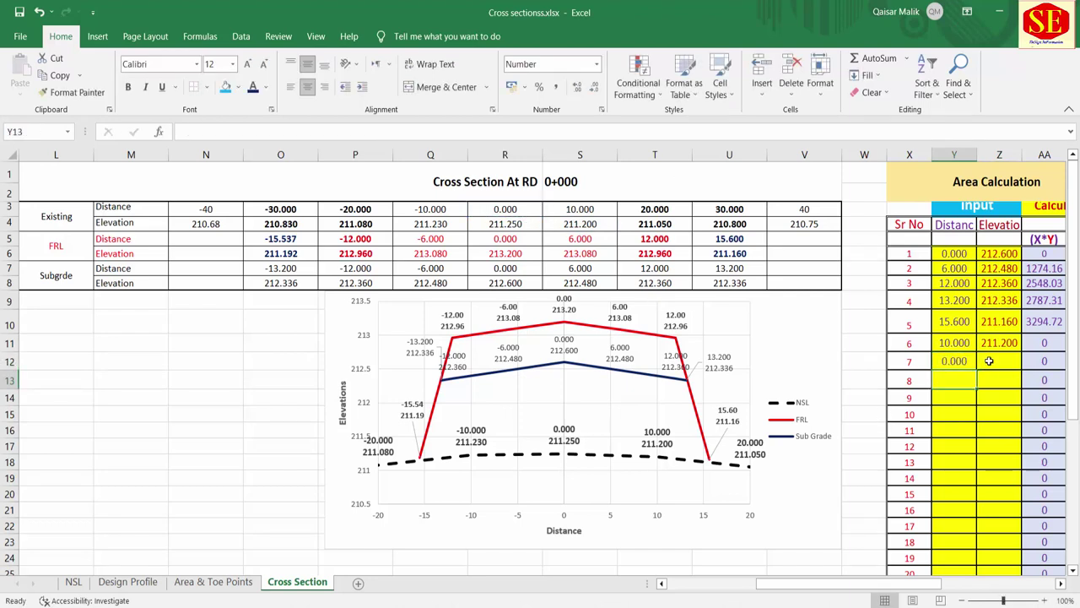
{"action": "left_click", "coordinate": [989, 362]}
{"action": "type", "text": "="}
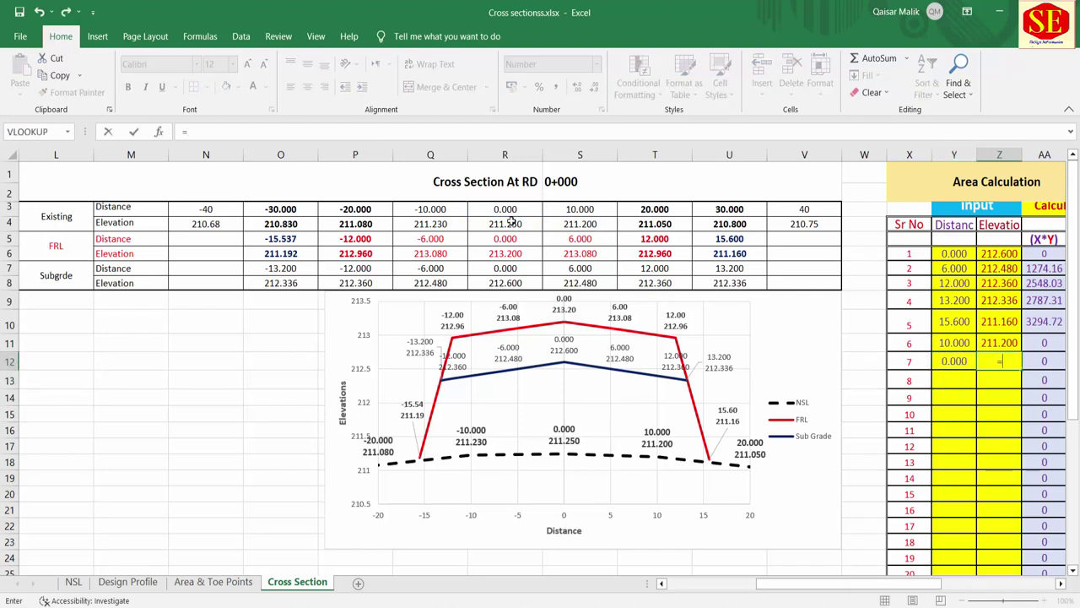
{"action": "left_click", "coordinate": [504, 223]}
{"action": "key", "text": "Return"}
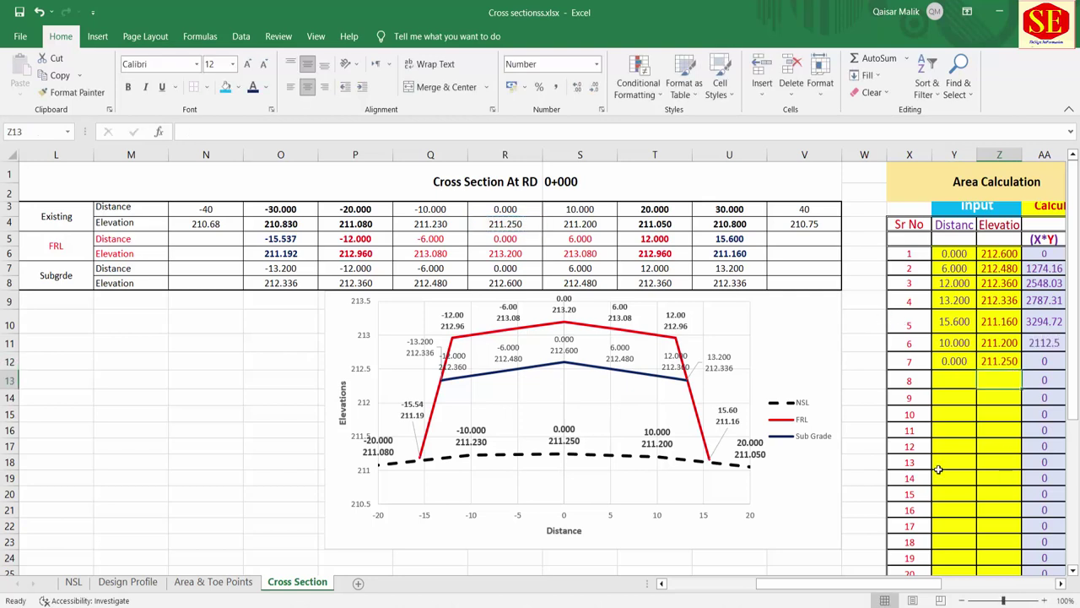
{"action": "left_click", "coordinate": [948, 375]}
{"action": "type", "text": "="}
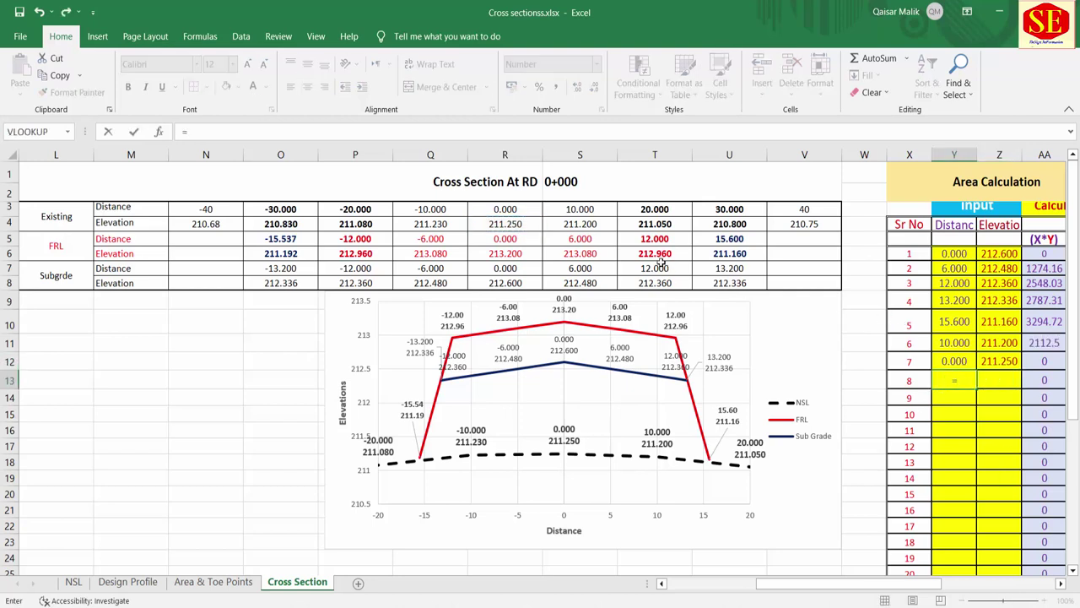
{"action": "left_click", "coordinate": [409, 206]}
{"action": "key", "text": "Return"}
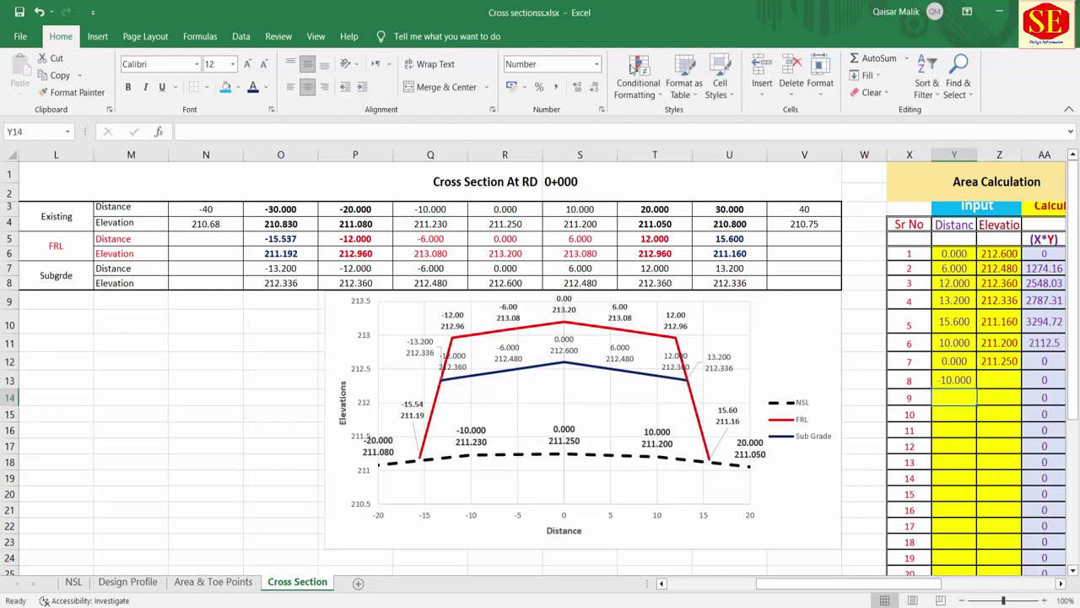
{"action": "left_click", "coordinate": [992, 380]}
{"action": "type", "text": "="}
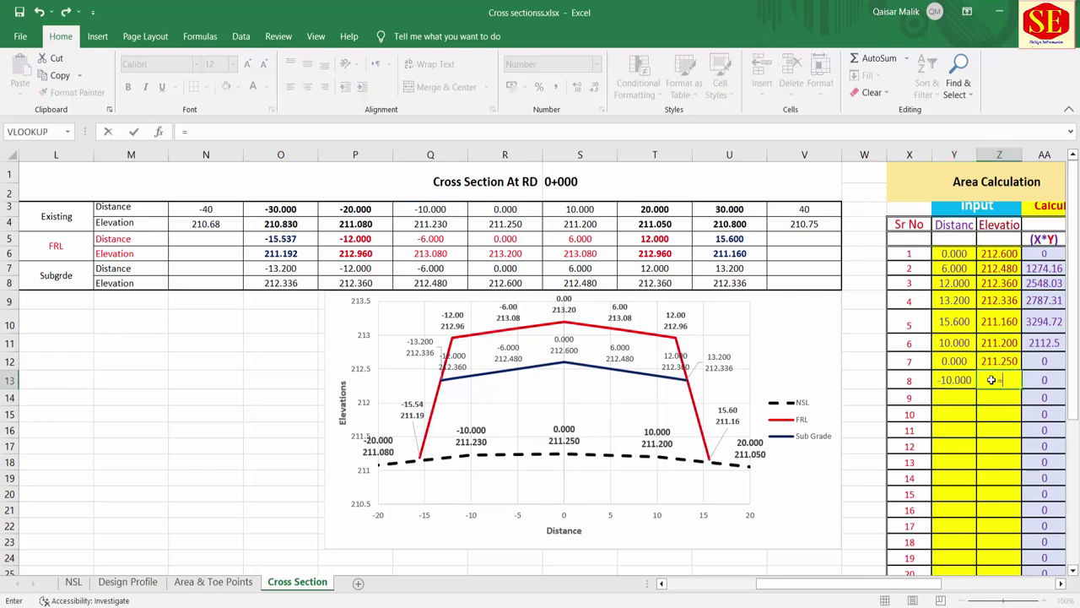
{"action": "left_click", "coordinate": [447, 228]}
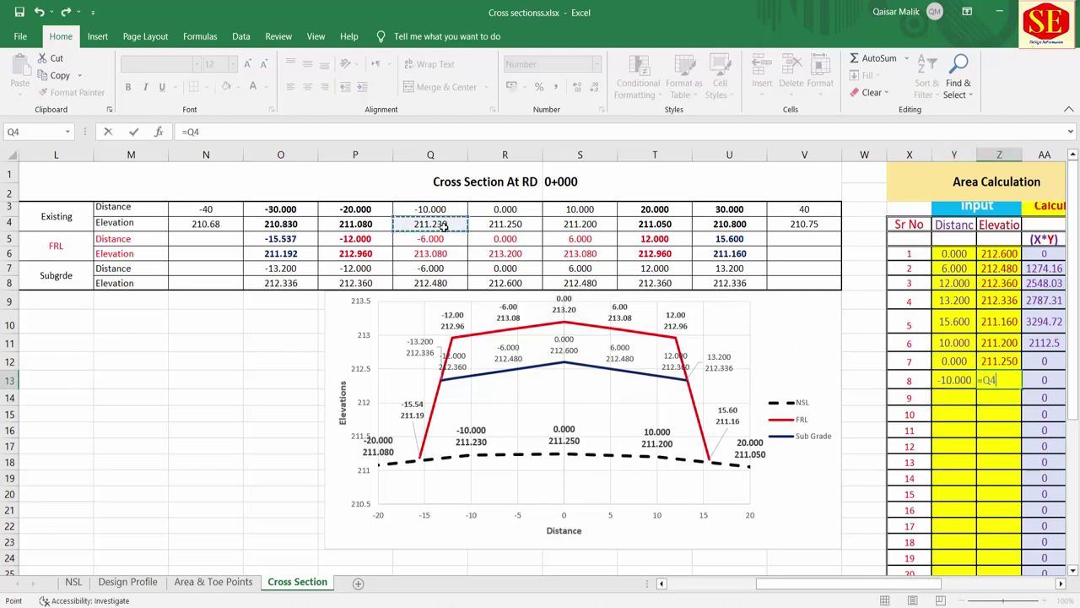
{"action": "key", "text": "Return"}
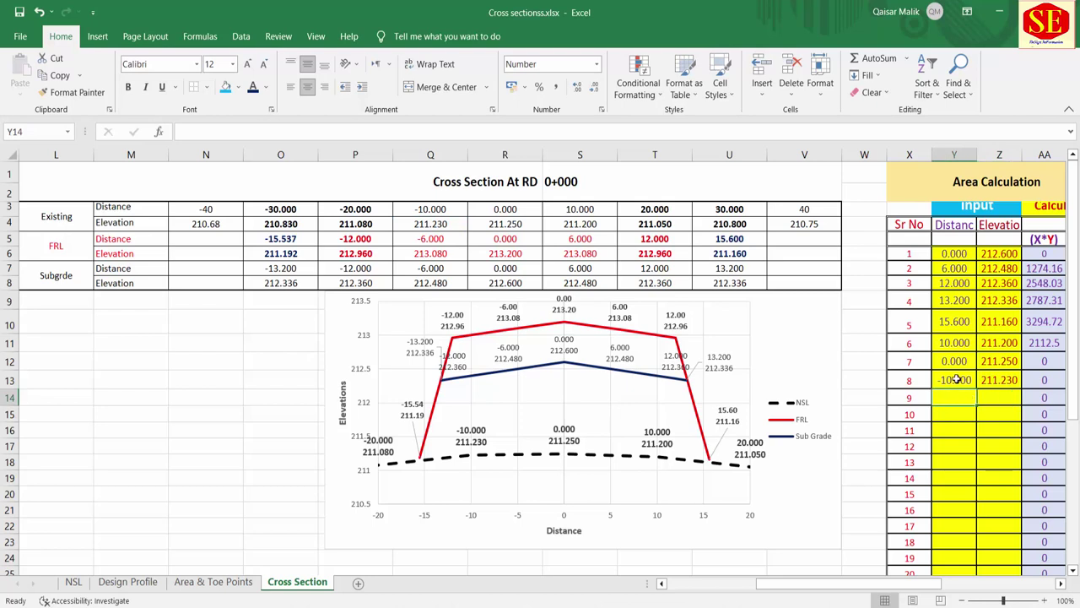
Link row 9 to the FRL left-edge point -15.537/211.192.
{"action": "left_click", "coordinate": [999, 379]}
{"action": "left_click", "coordinate": [356, 211]}
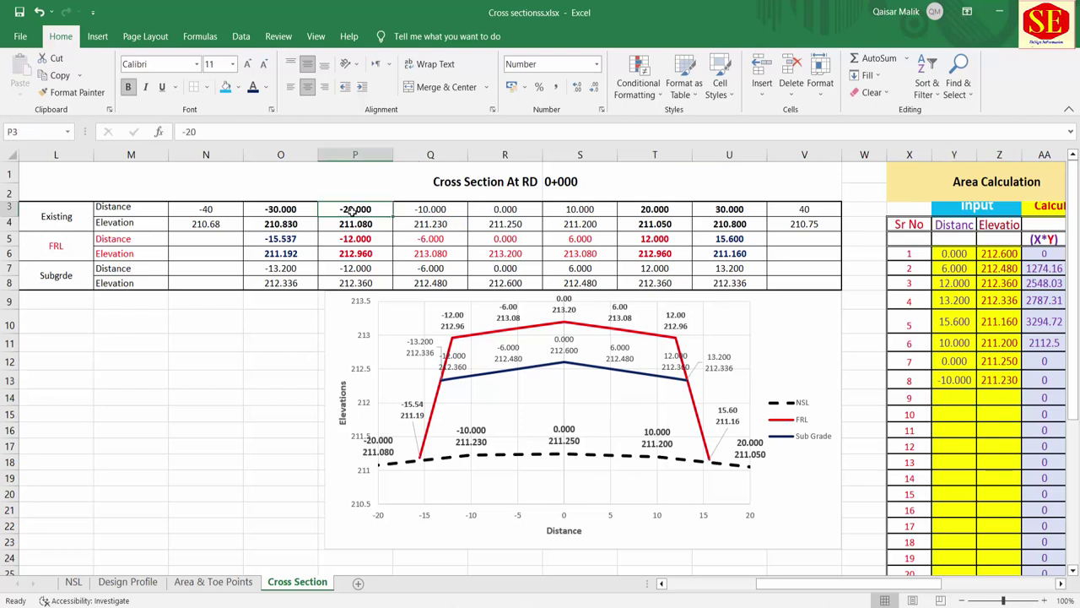
{"action": "left_click", "coordinate": [270, 241]}
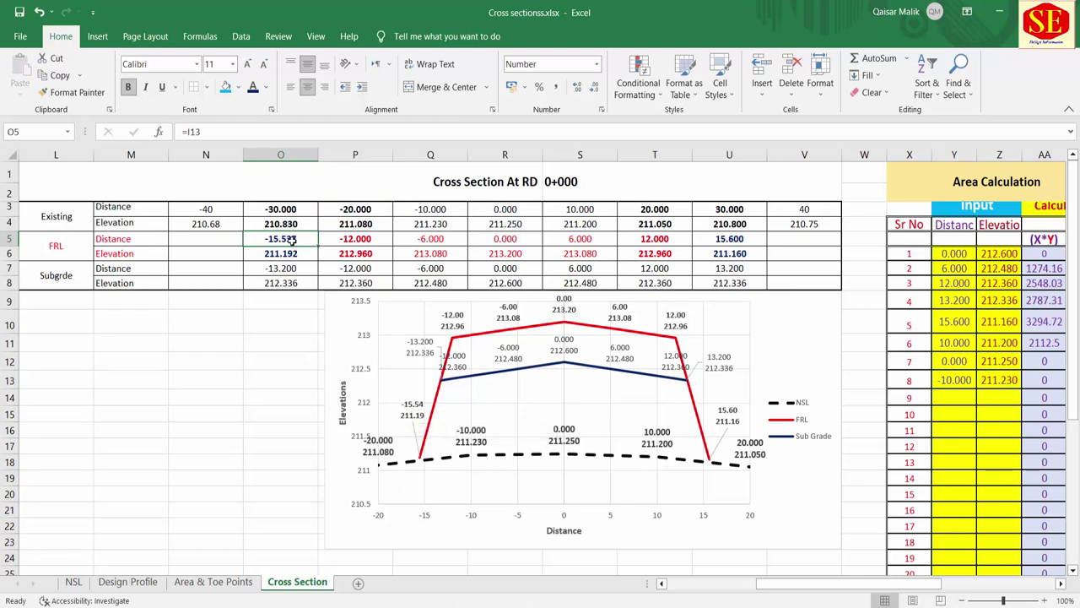
{"action": "left_click", "coordinate": [952, 396]}
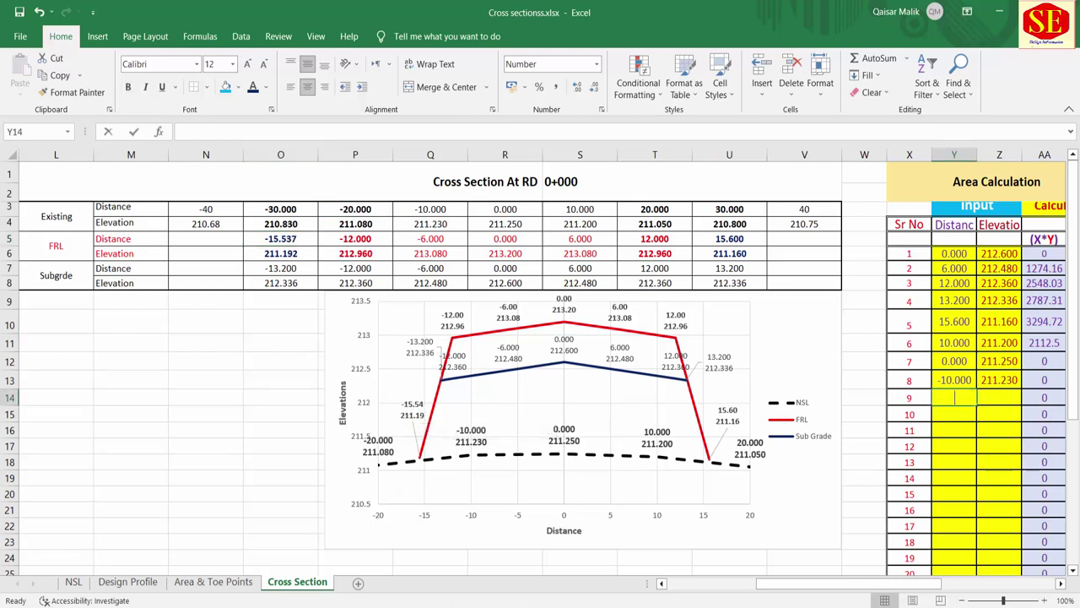
{"action": "type", "text": "="}
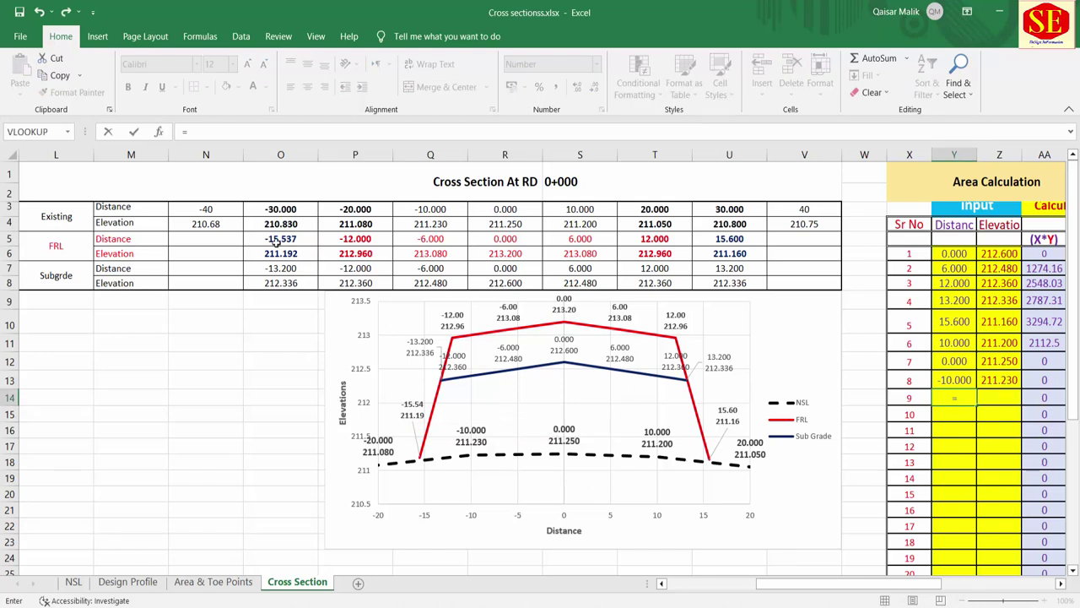
{"action": "left_click", "coordinate": [276, 242]}
{"action": "key", "text": "Return"}
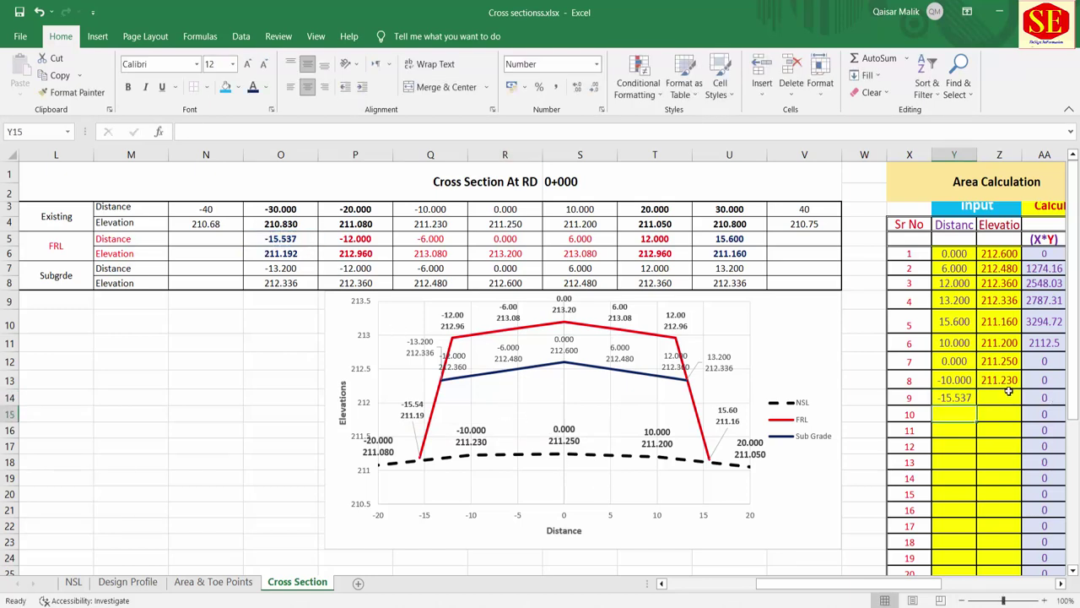
{"action": "left_click", "coordinate": [1004, 395]}
{"action": "type", "text": "="}
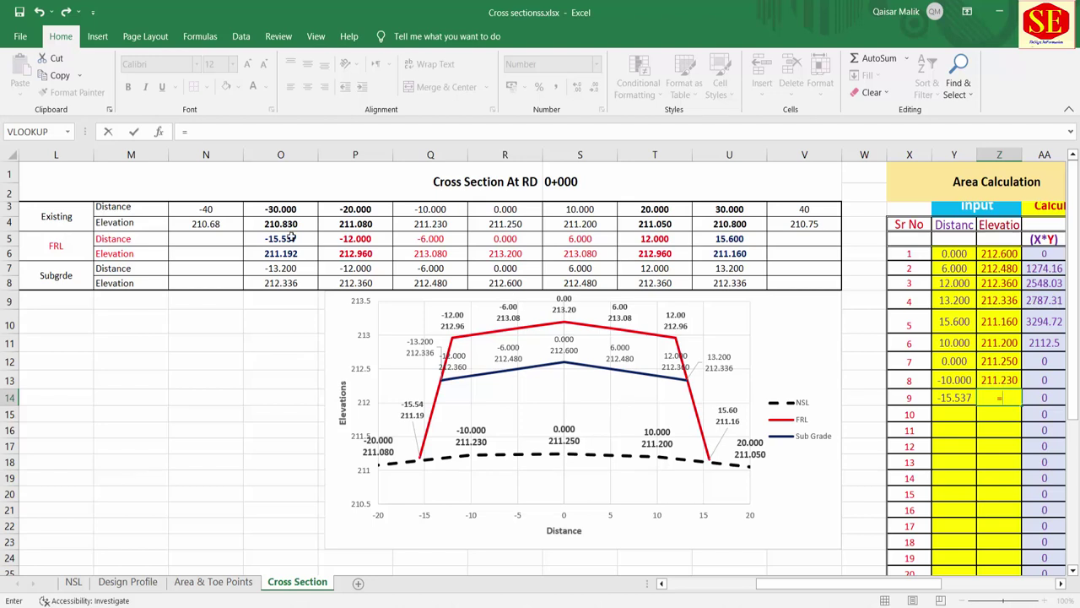
{"action": "left_click", "coordinate": [292, 252]}
{"action": "key", "text": "Return"}
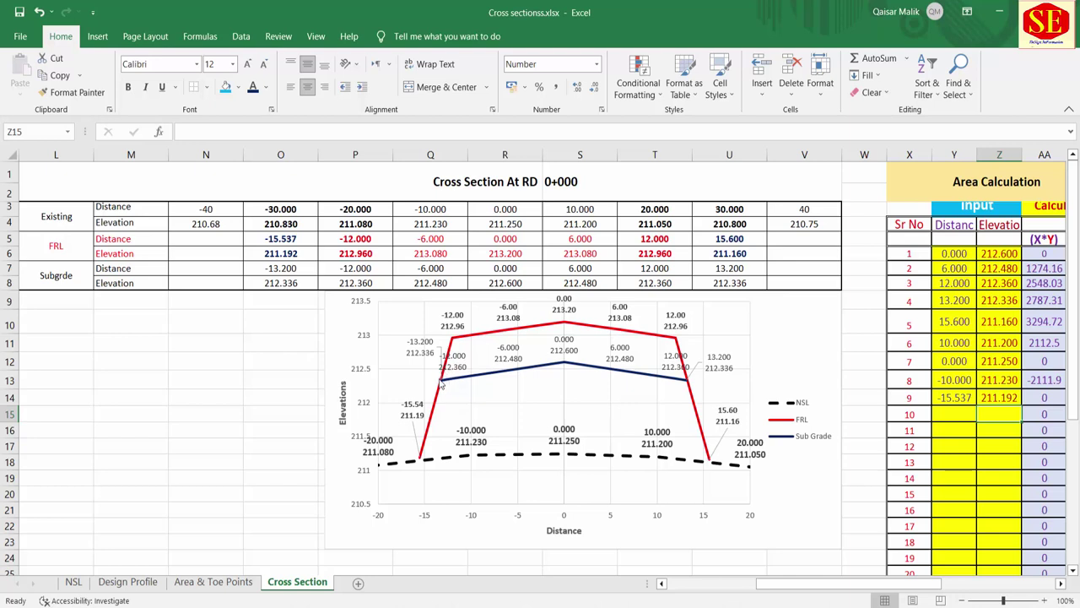
Link rows 10 and 11 to sub-grade points -13.200/212.336 (=P7, =P8) and -12.000/212.360 (=Q7, =Q8).
{"action": "left_click", "coordinate": [956, 409]}
{"action": "type", "text": "="}
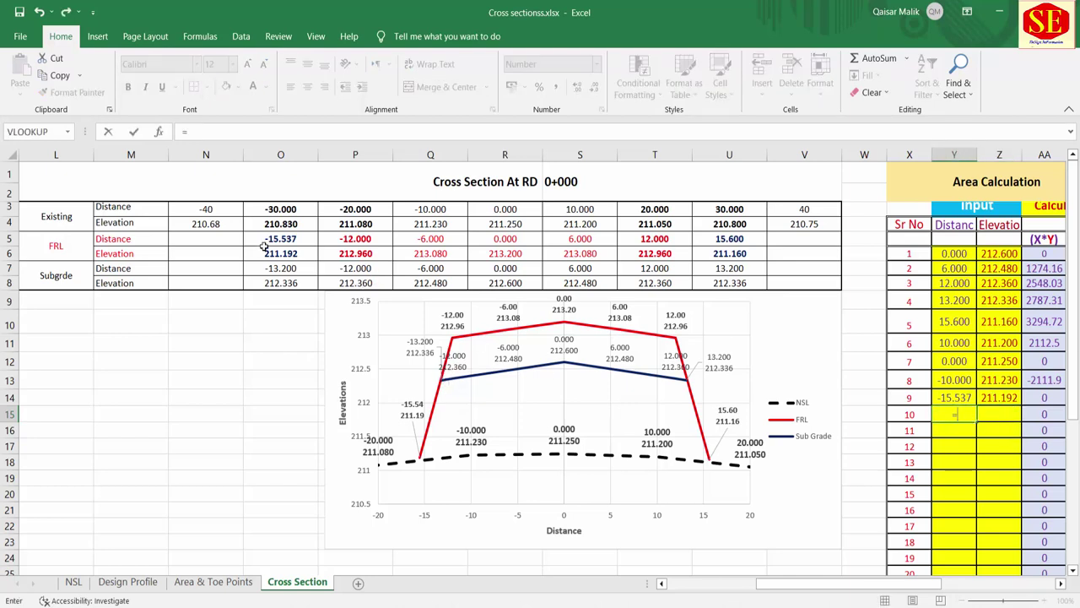
{"action": "left_click", "coordinate": [277, 268]}
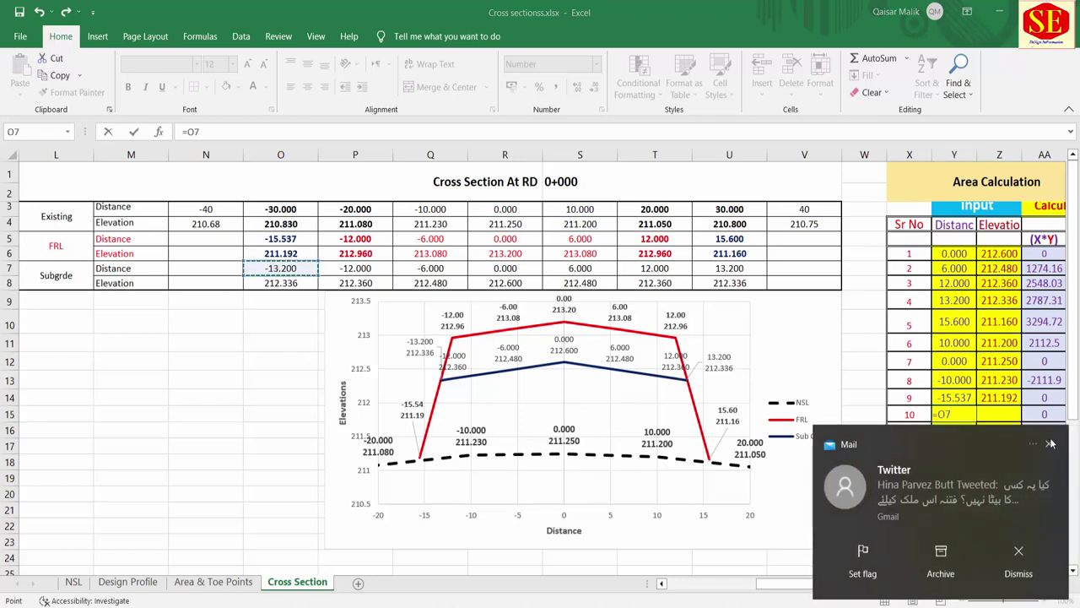
{"action": "left_click", "coordinate": [1050, 443]}
{"action": "key", "text": "Return"}
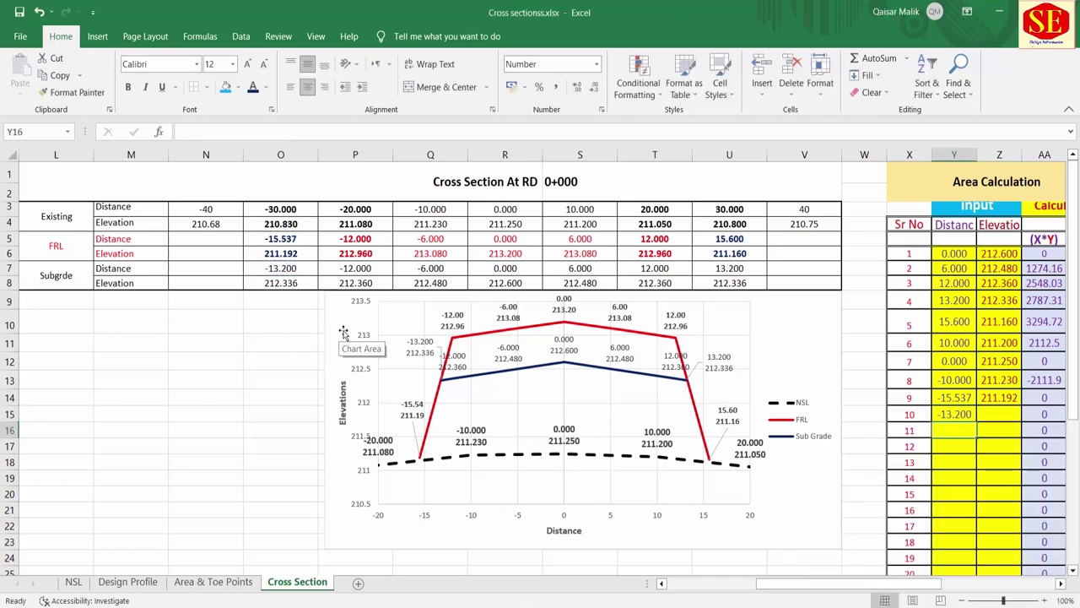
{"action": "left_click", "coordinate": [994, 414]}
{"action": "type", "text": "="}
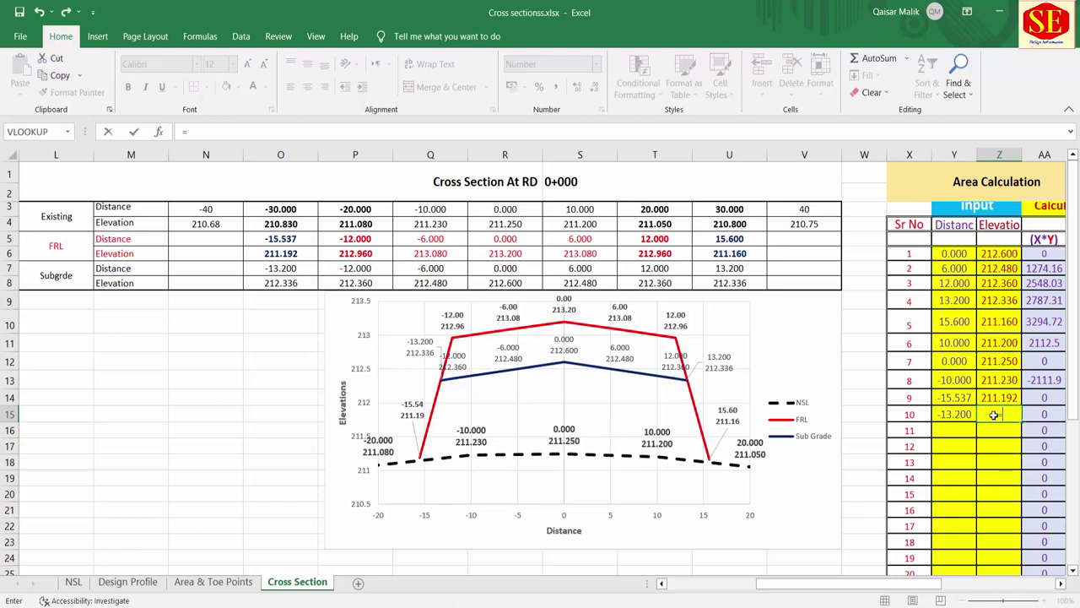
{"action": "left_click", "coordinate": [301, 285]}
{"action": "key", "text": "Return"}
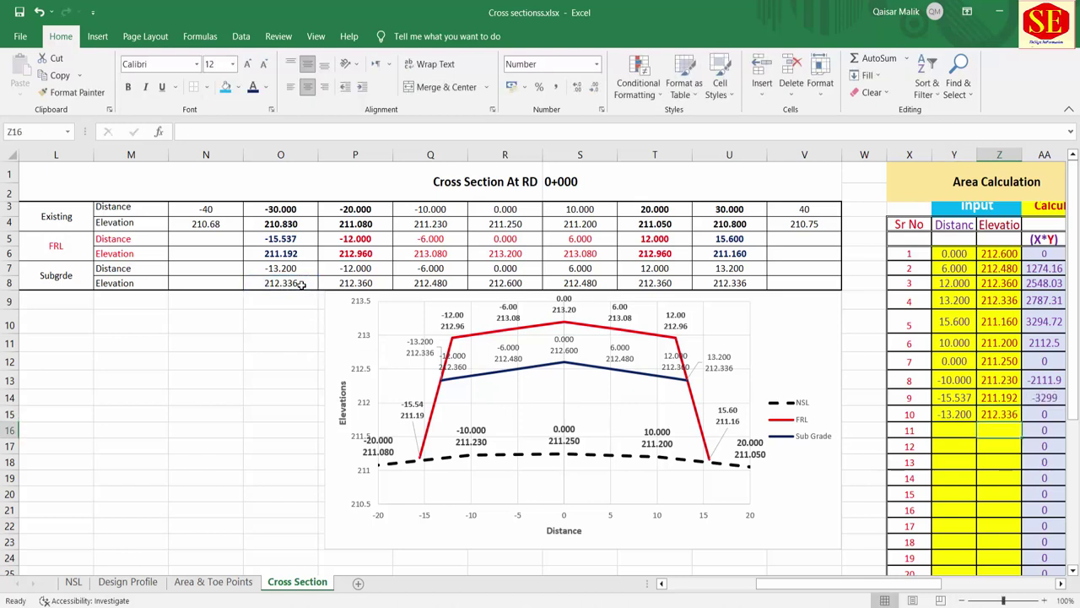
{"action": "left_click", "coordinate": [958, 430]}
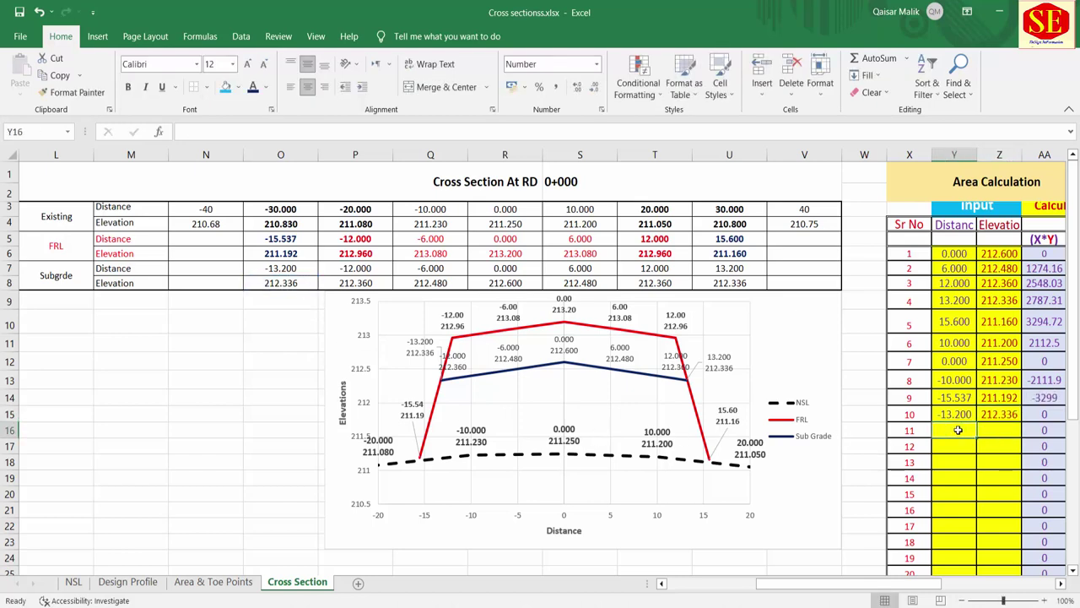
{"action": "type", "text": "="}
{"action": "left_click", "coordinate": [368, 266]}
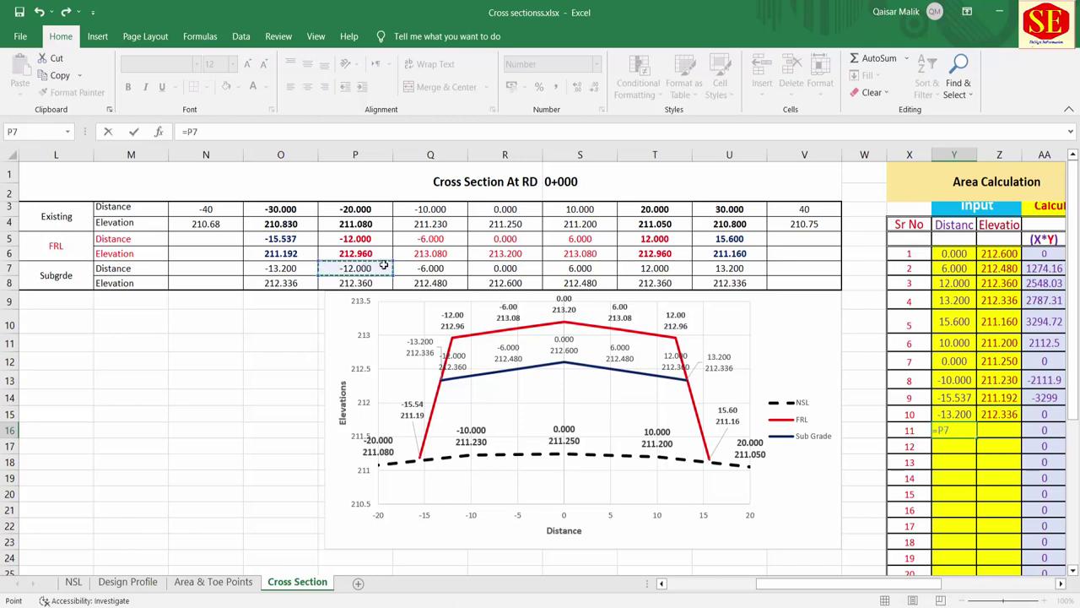
{"action": "key", "text": "Return"}
{"action": "left_click", "coordinate": [1012, 432]}
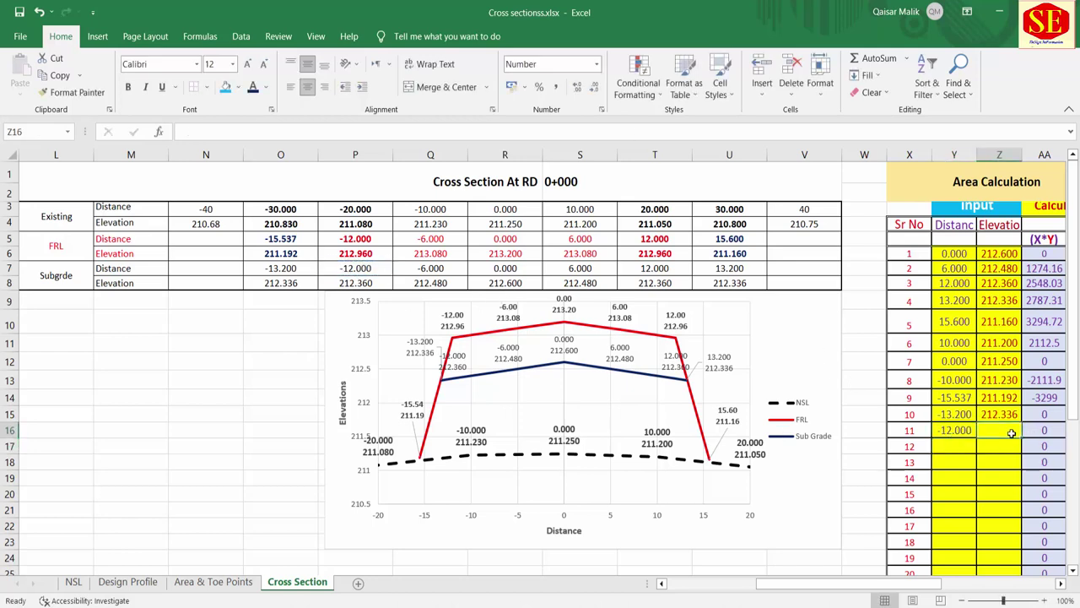
{"action": "type", "text": "="}
{"action": "left_click", "coordinate": [358, 286]}
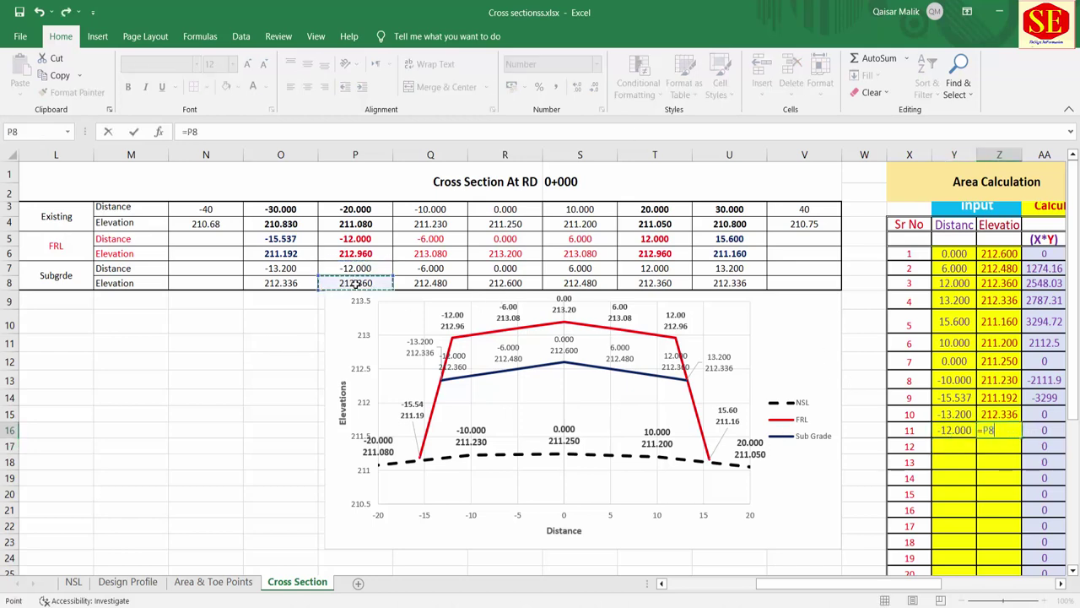
{"action": "key", "text": "Return"}
Link row 12 to sub-grade point -6.000/212.480.
{"action": "left_click", "coordinate": [939, 446]}
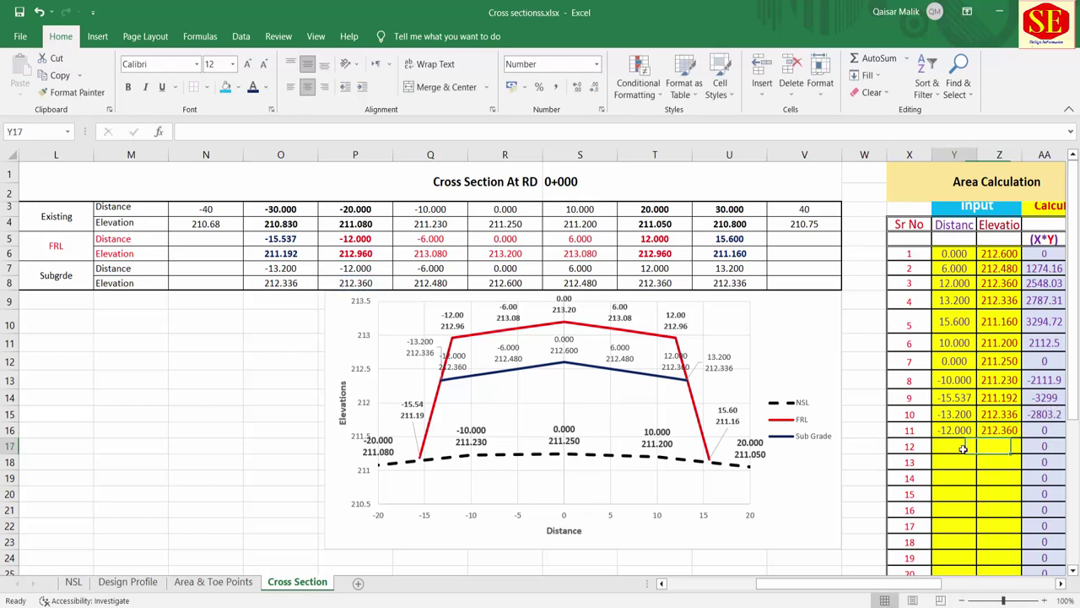
{"action": "type", "text": "="}
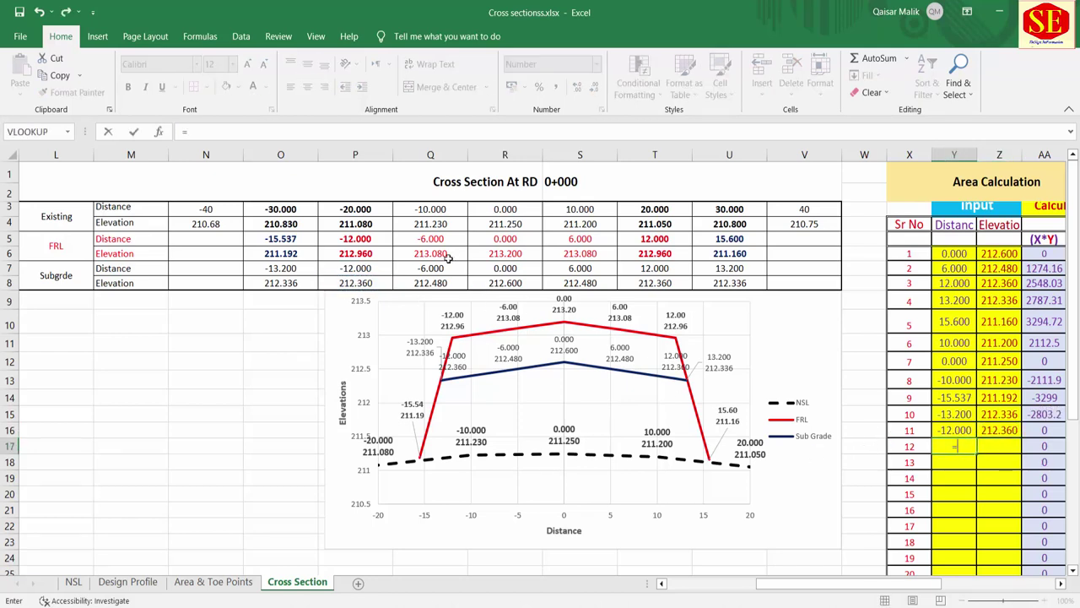
{"action": "left_click", "coordinate": [440, 268]}
{"action": "key", "text": "Return"}
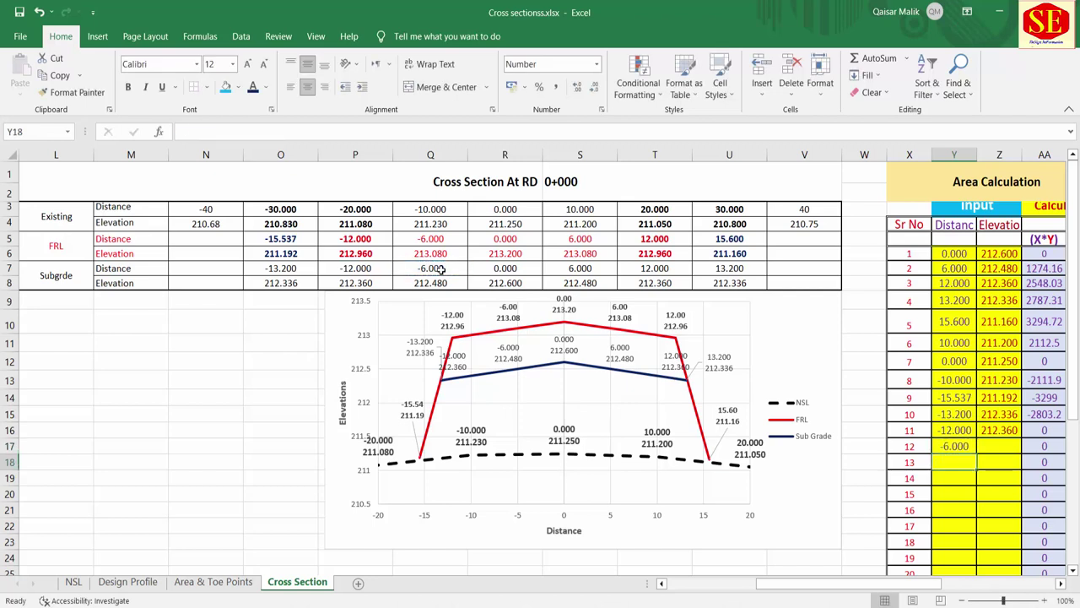
{"action": "left_click", "coordinate": [1002, 448]}
{"action": "type", "text": "="}
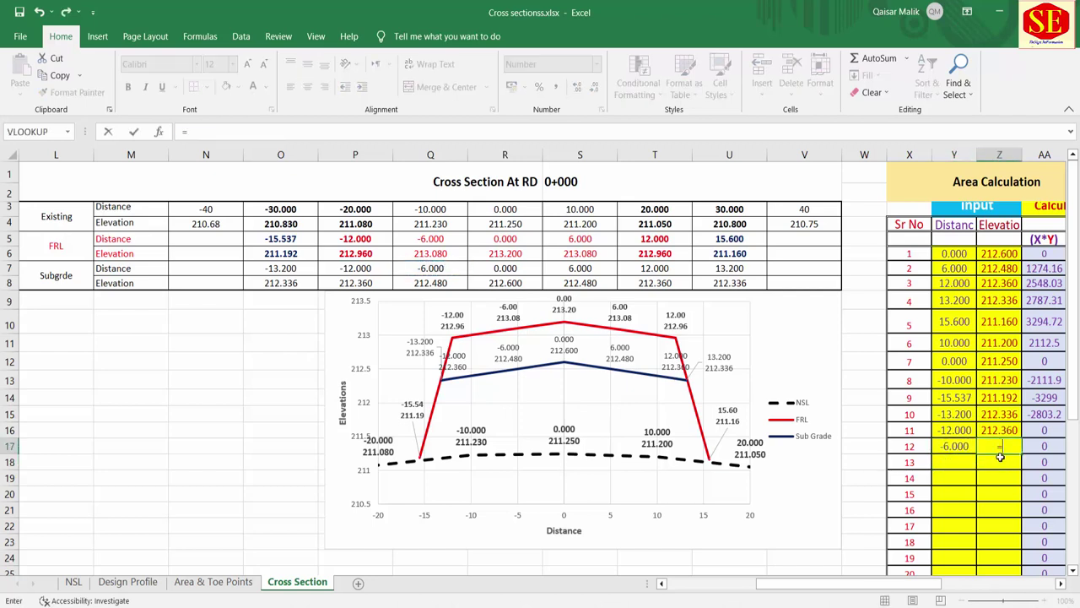
{"action": "left_click", "coordinate": [445, 282]}
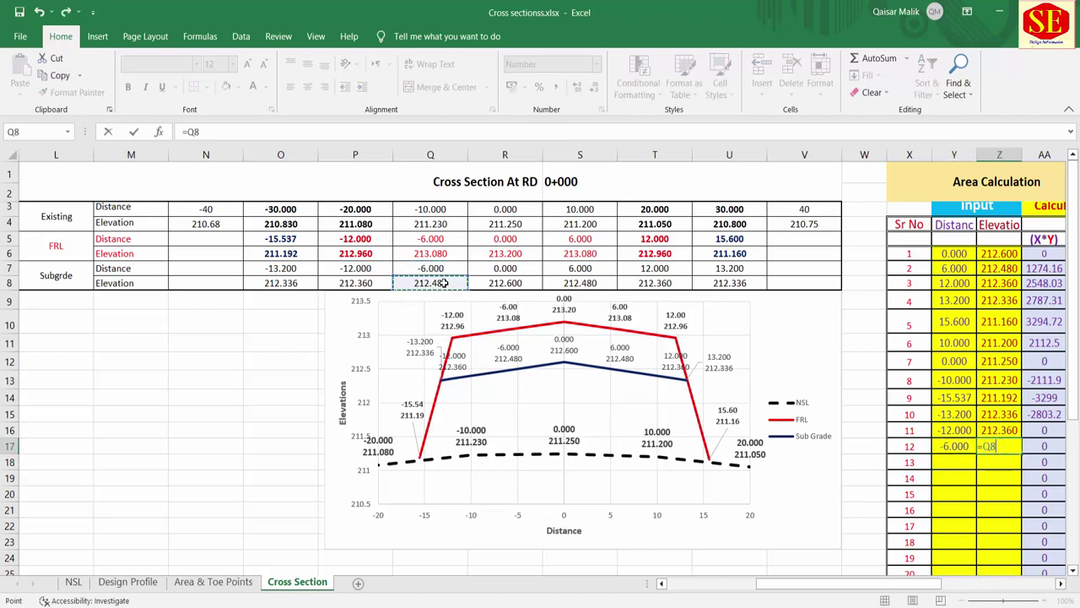
{"action": "key", "text": "Return"}
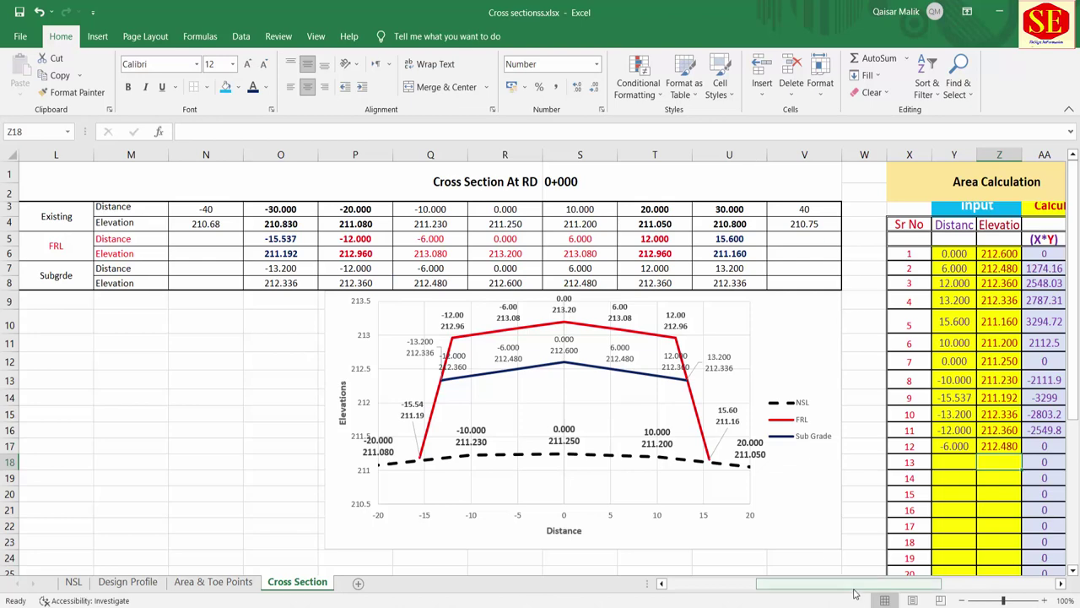
{"action": "scroll", "coordinate": [857, 544], "scroll_direction": "right", "scroll_amount": 2}
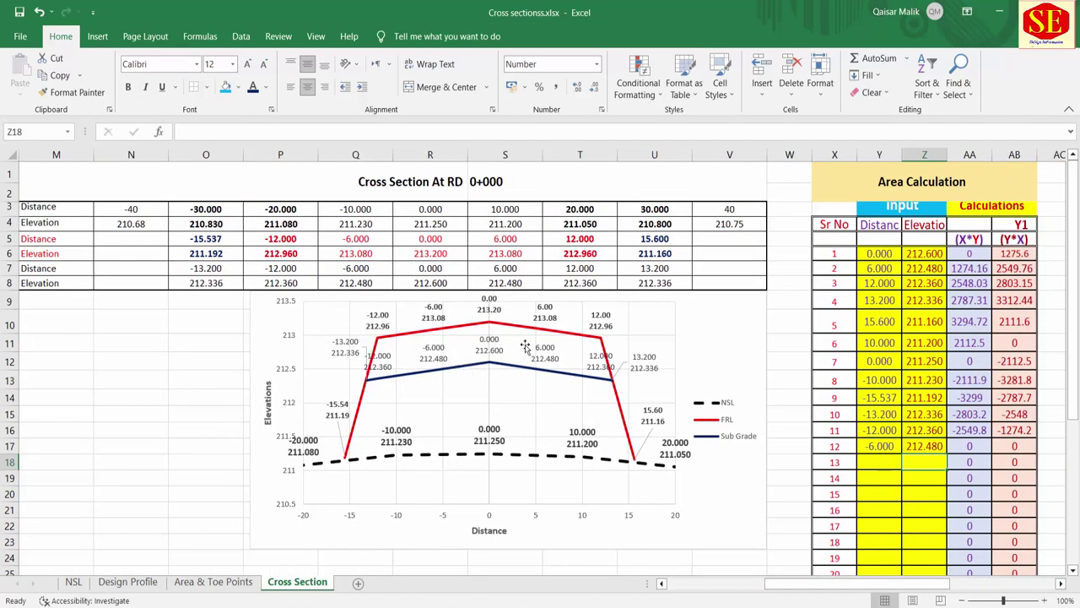
Link row 13's distance in the Area Calculation table to the centre sub-grade distance 0.000.
{"action": "left_click", "coordinate": [878, 253]}
{"action": "left_click", "coordinate": [935, 255]}
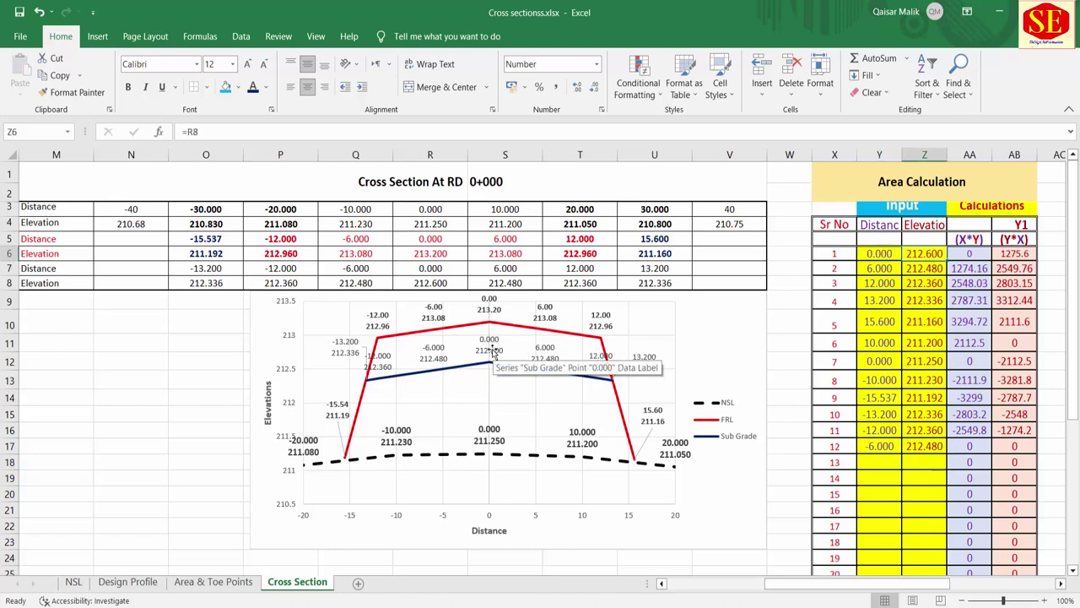
{"action": "left_click", "coordinate": [431, 270]}
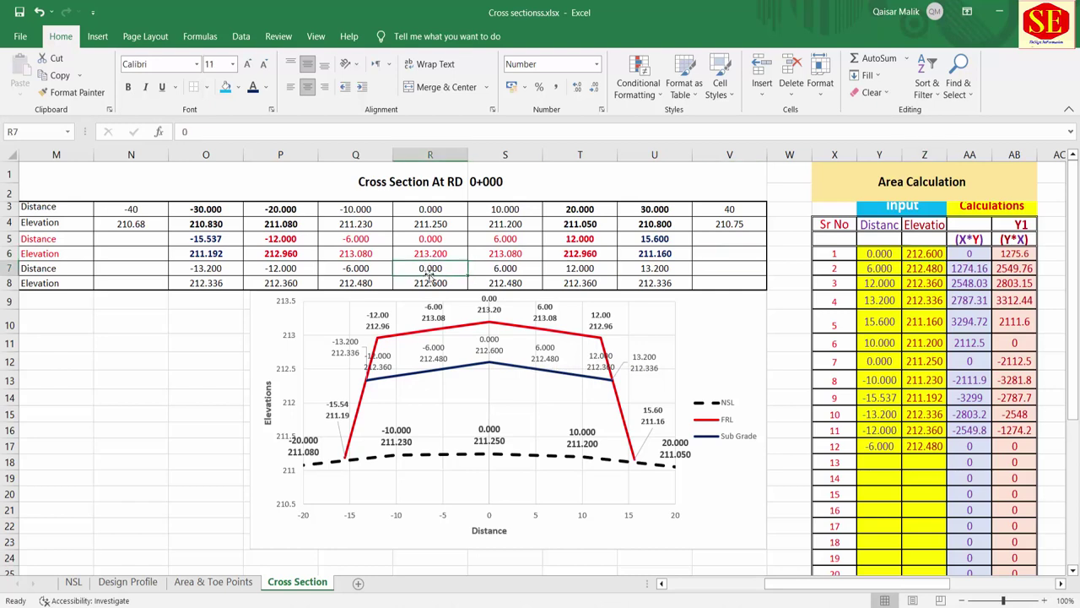
{"action": "left_click", "coordinate": [882, 464]}
{"action": "type", "text": "="}
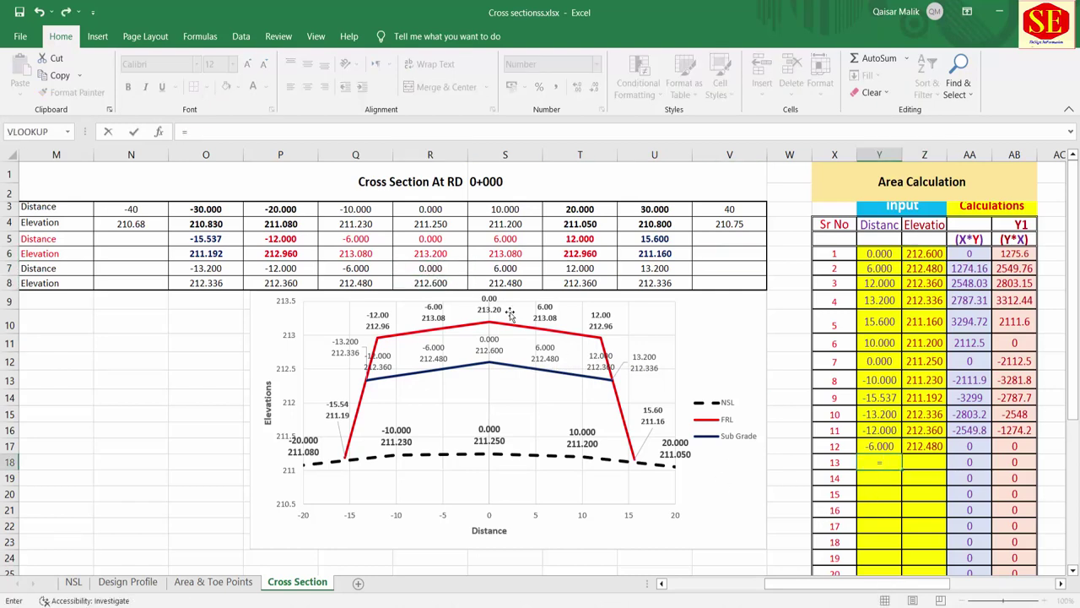
{"action": "left_click", "coordinate": [419, 266]}
{"action": "key", "text": "Return"}
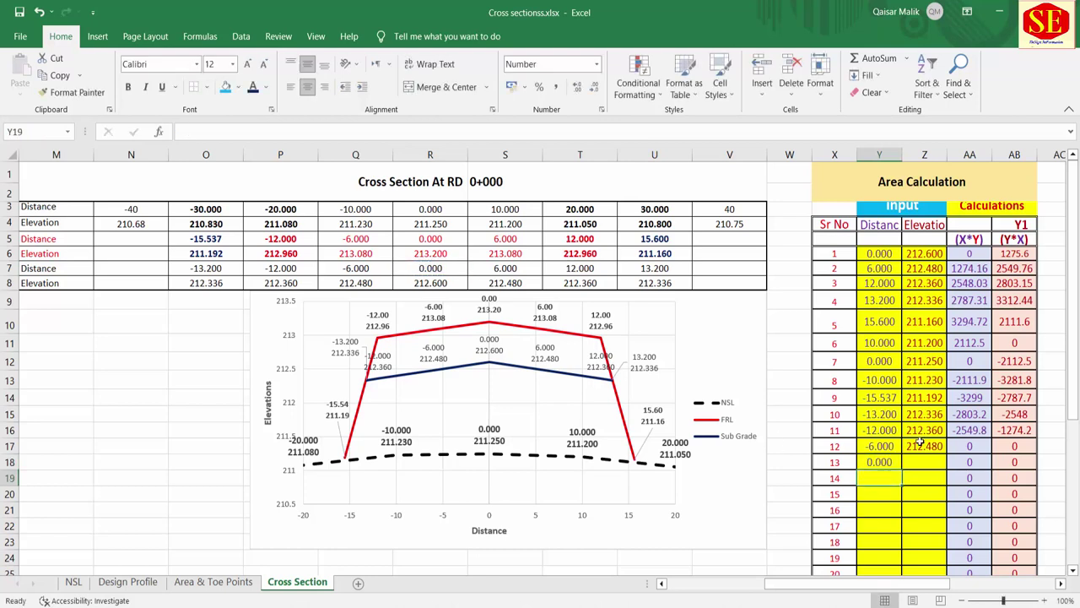
Link row 13's elevation to 212.600 and confirm the cross-section area reads 35.5101.
{"action": "left_click", "coordinate": [922, 461]}
{"action": "type", "text": "="}
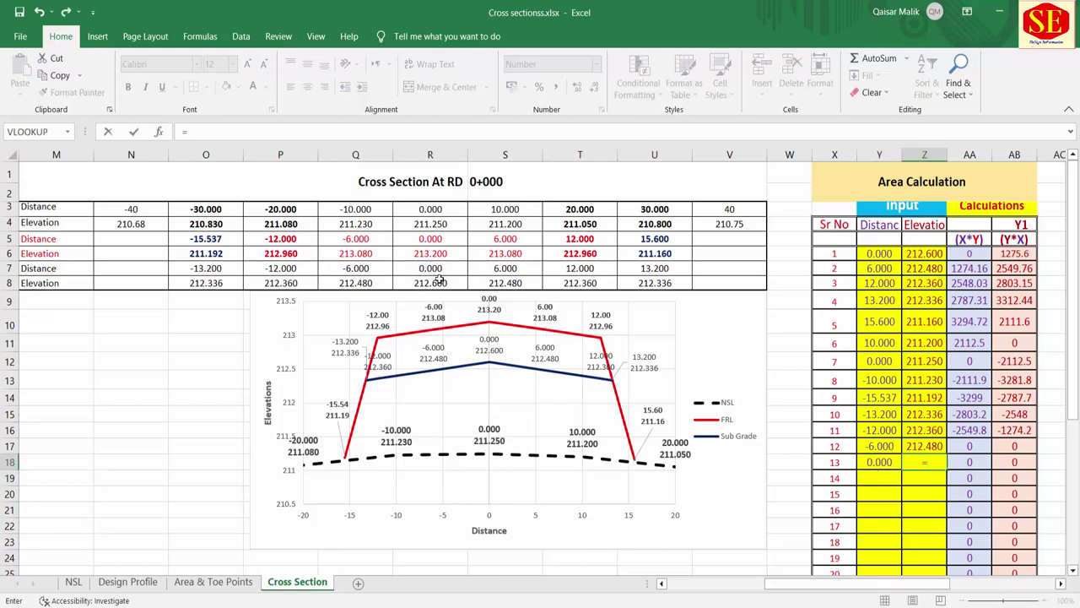
{"action": "left_click", "coordinate": [437, 281]}
{"action": "key", "text": "Return"}
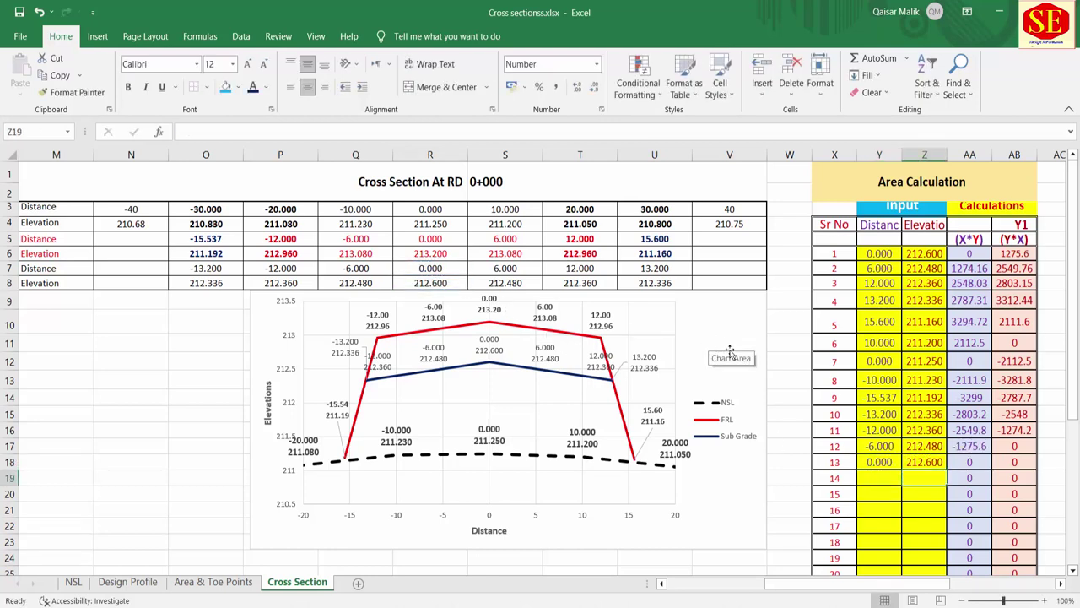
{"action": "scroll", "coordinate": [928, 313], "scroll_direction": "down", "scroll_amount": 3}
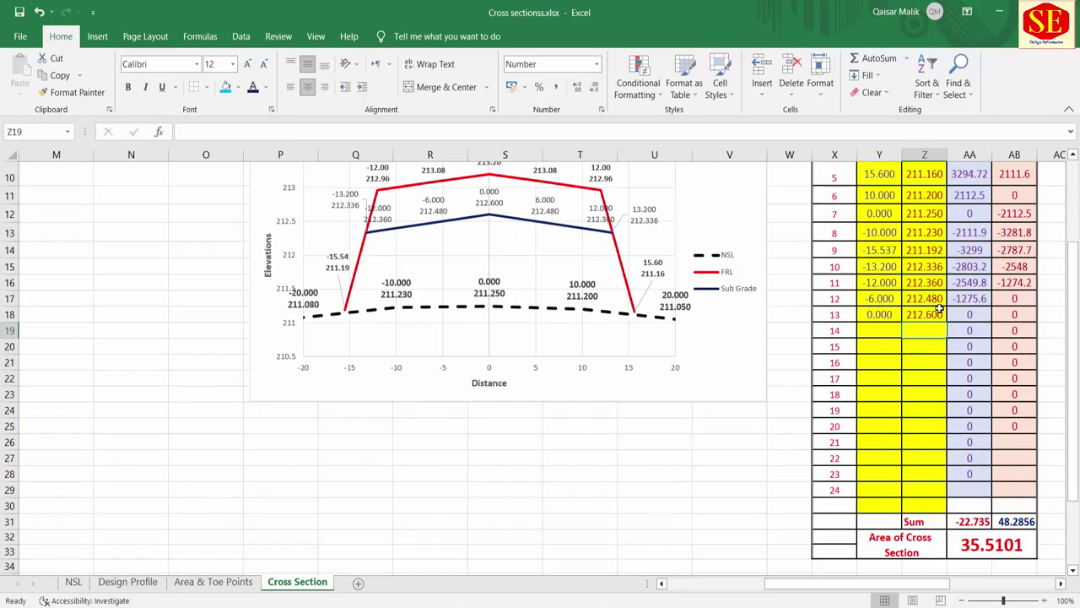
{"action": "left_click", "coordinate": [993, 552]}
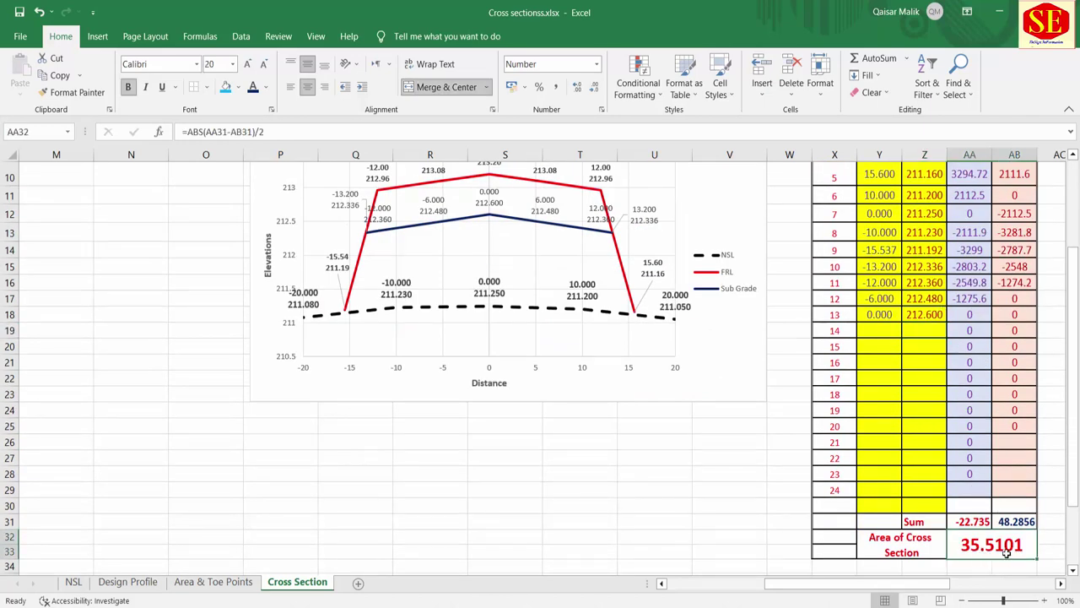
{"action": "scroll", "coordinate": [1006, 552], "scroll_direction": "right", "scroll_amount": 3}
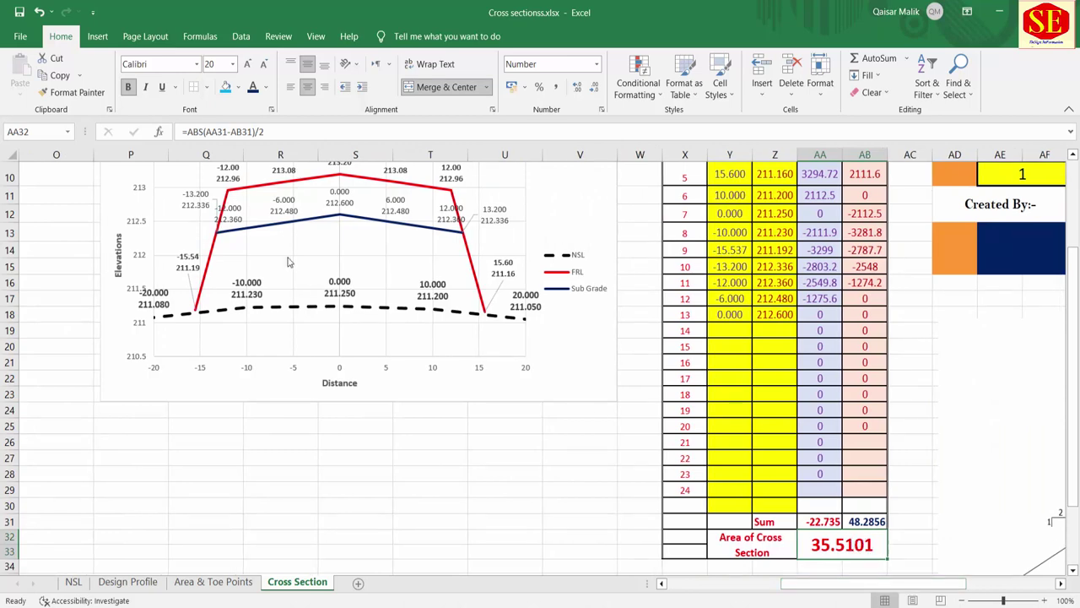
{"action": "left_click_drag", "start_coordinate": [789, 583], "coordinate": [745, 583]}
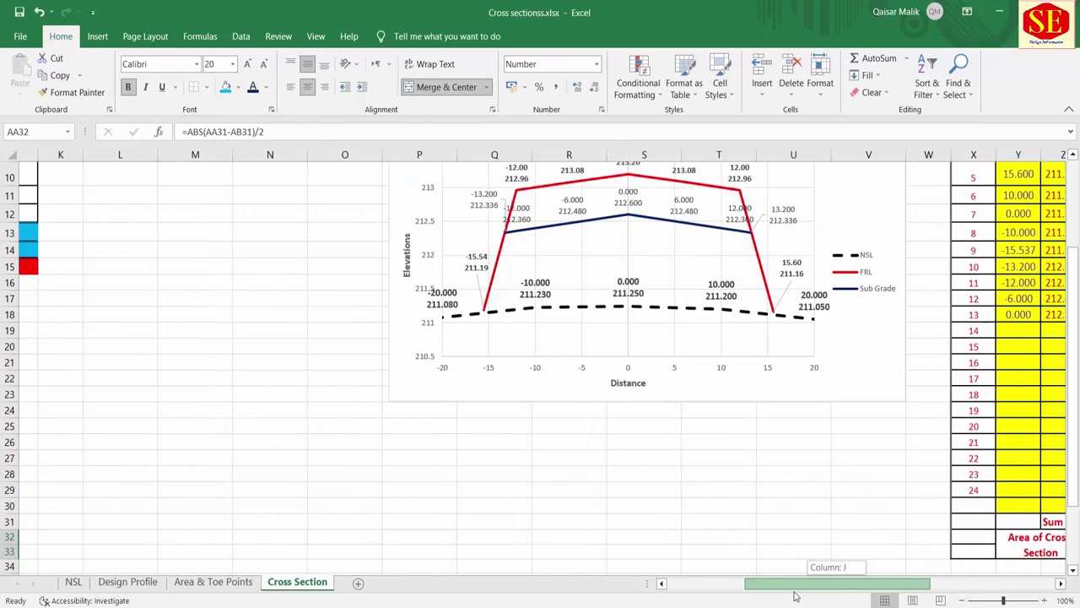
Widen the cross-section chart to the left and stretch its bottom edge lower.
{"action": "left_click", "coordinate": [542, 267]}
{"action": "scroll", "coordinate": [405, 345], "scroll_direction": "up", "scroll_amount": 2}
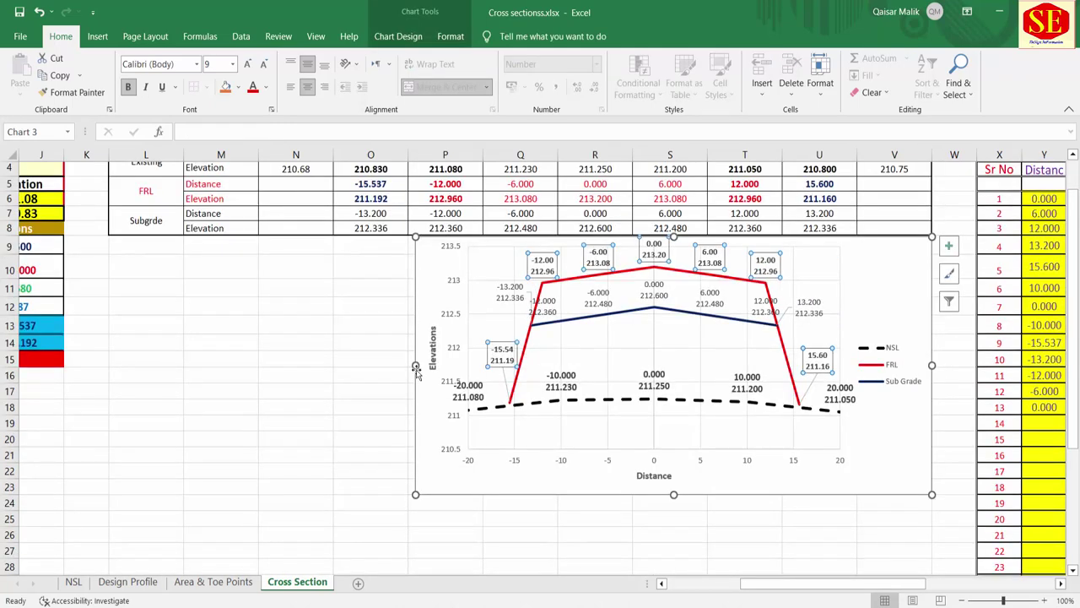
{"action": "left_click_drag", "start_coordinate": [417, 369], "coordinate": [111, 378]}
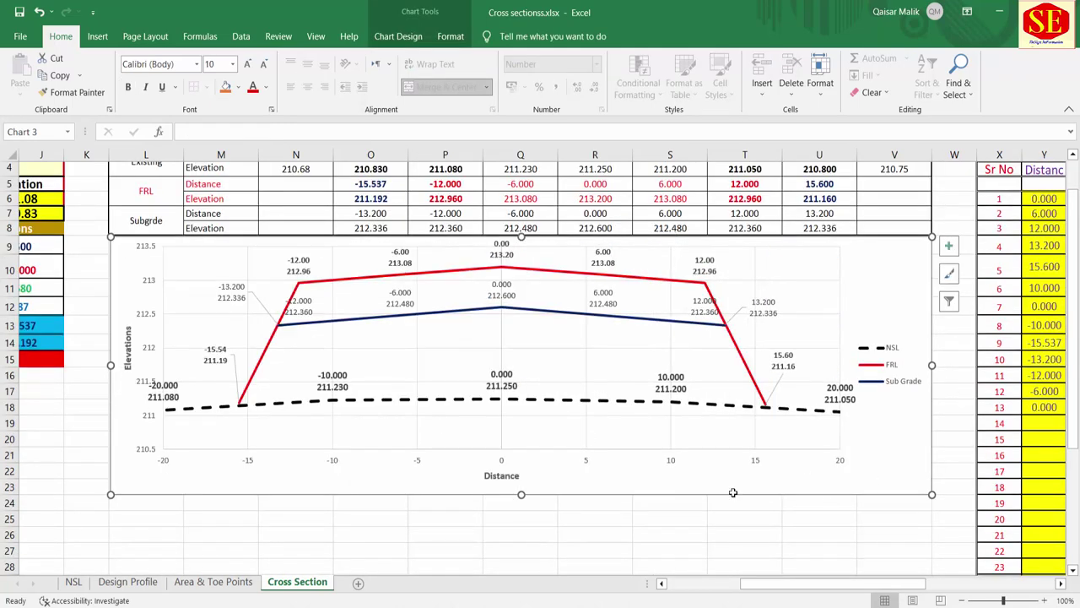
{"action": "left_click_drag", "start_coordinate": [519, 496], "coordinate": [521, 506]}
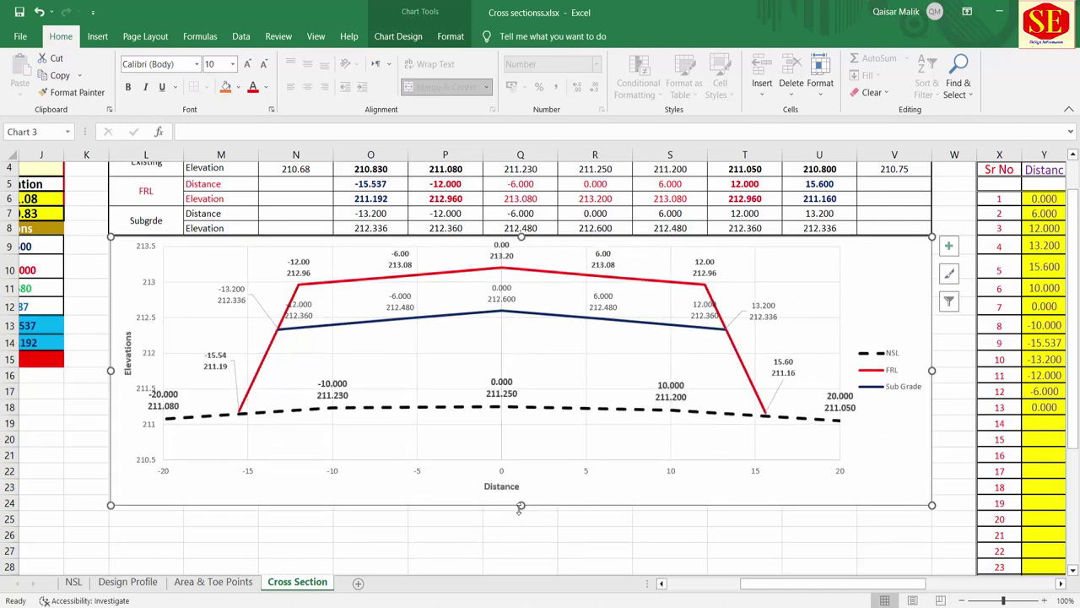
{"action": "left_click_drag", "start_coordinate": [520, 505], "coordinate": [521, 533]}
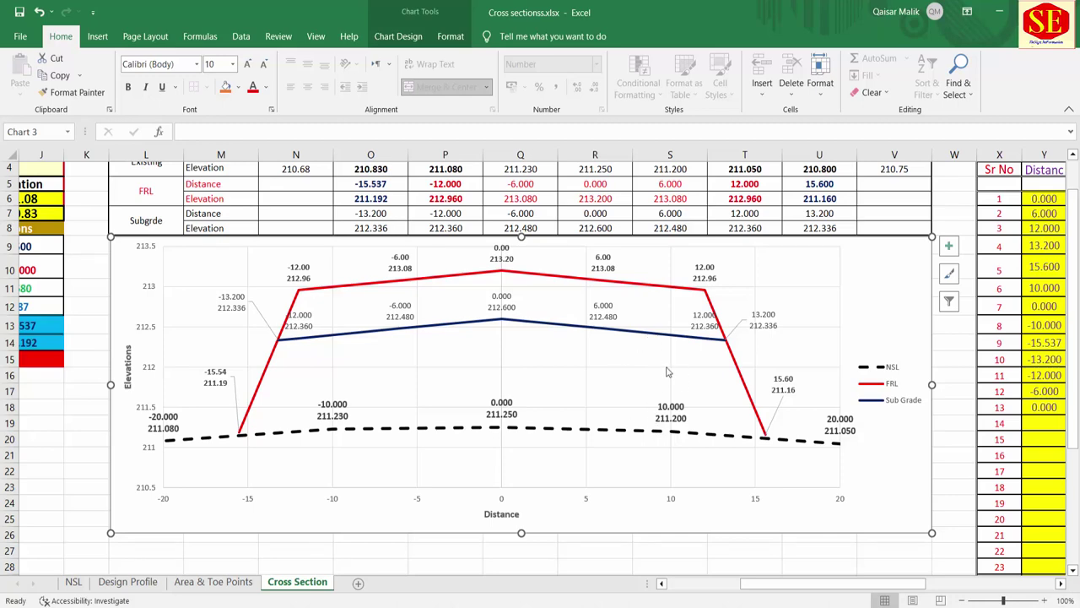
{"action": "scroll", "coordinate": [669, 371], "scroll_direction": "down", "scroll_amount": 2}
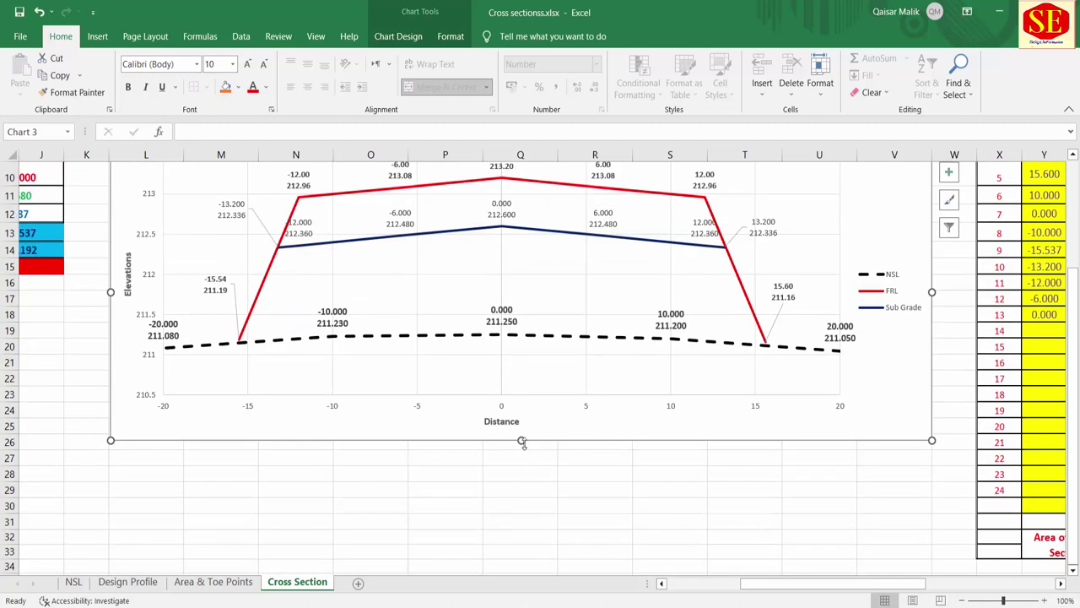
{"action": "left_click_drag", "start_coordinate": [522, 441], "coordinate": [521, 478]}
Trim the chart's height slightly so it ends near row 28, then select cells L29:O30.
{"action": "scroll", "coordinate": [808, 511], "scroll_direction": "up", "scroll_amount": 2}
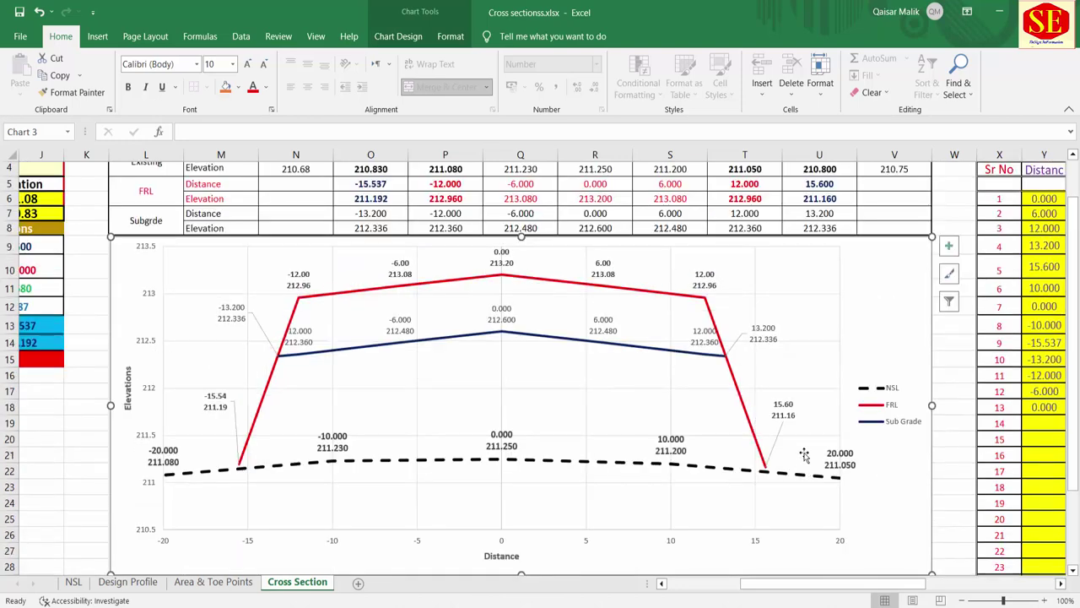
{"action": "scroll", "coordinate": [804, 454], "scroll_direction": "down", "scroll_amount": 1}
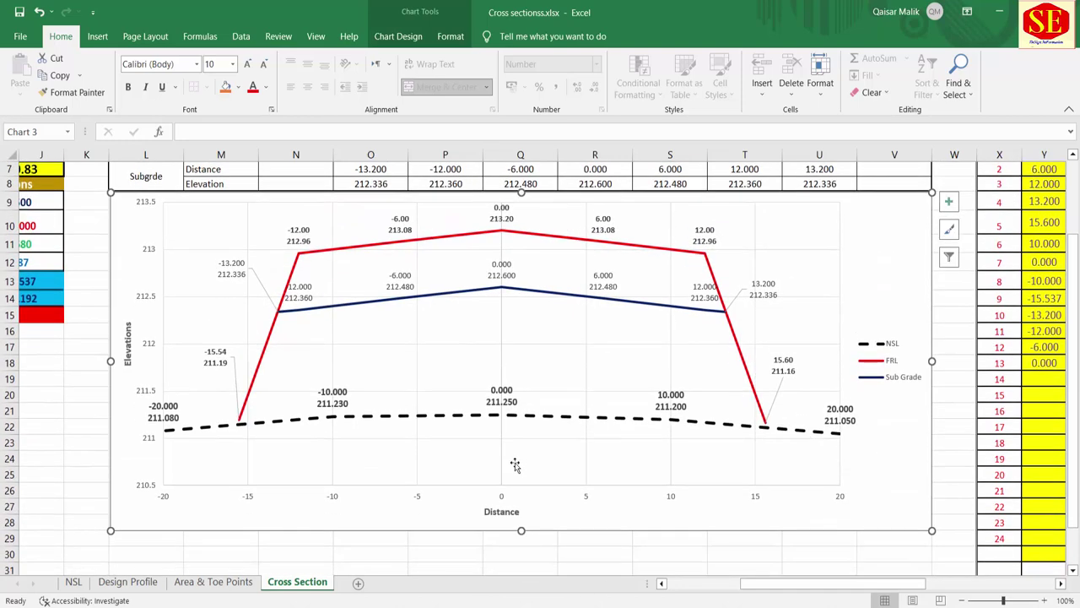
{"action": "scroll", "coordinate": [511, 459], "scroll_direction": "down", "scroll_amount": 2}
{"action": "left_click", "coordinate": [154, 445]}
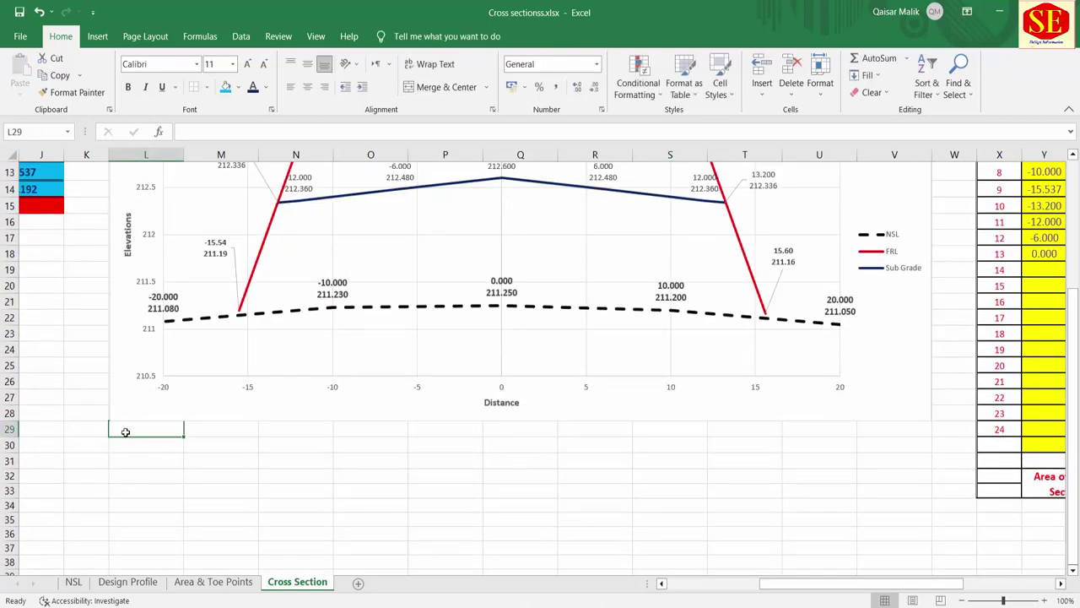
{"action": "left_click", "coordinate": [156, 412]}
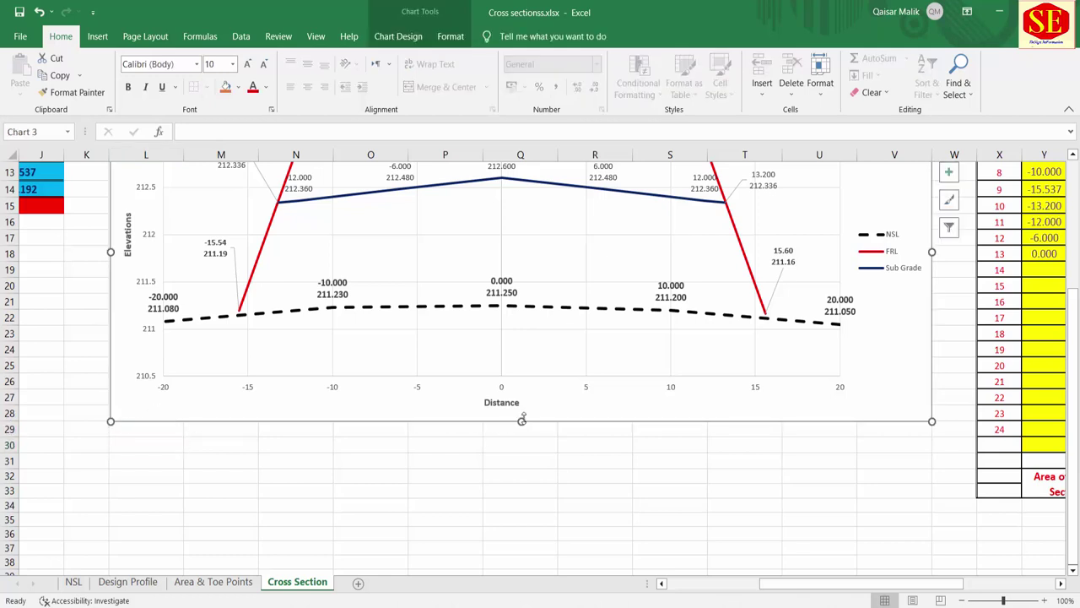
{"action": "left_click_drag", "start_coordinate": [522, 420], "coordinate": [521, 416]}
{"action": "left_click_drag", "start_coordinate": [141, 427], "coordinate": [386, 440]}
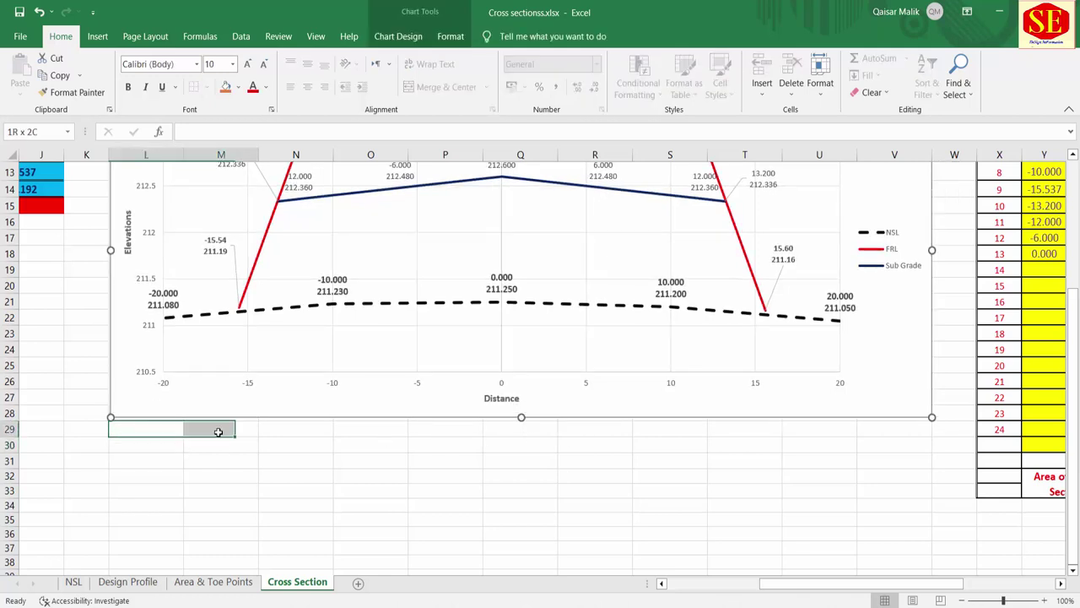
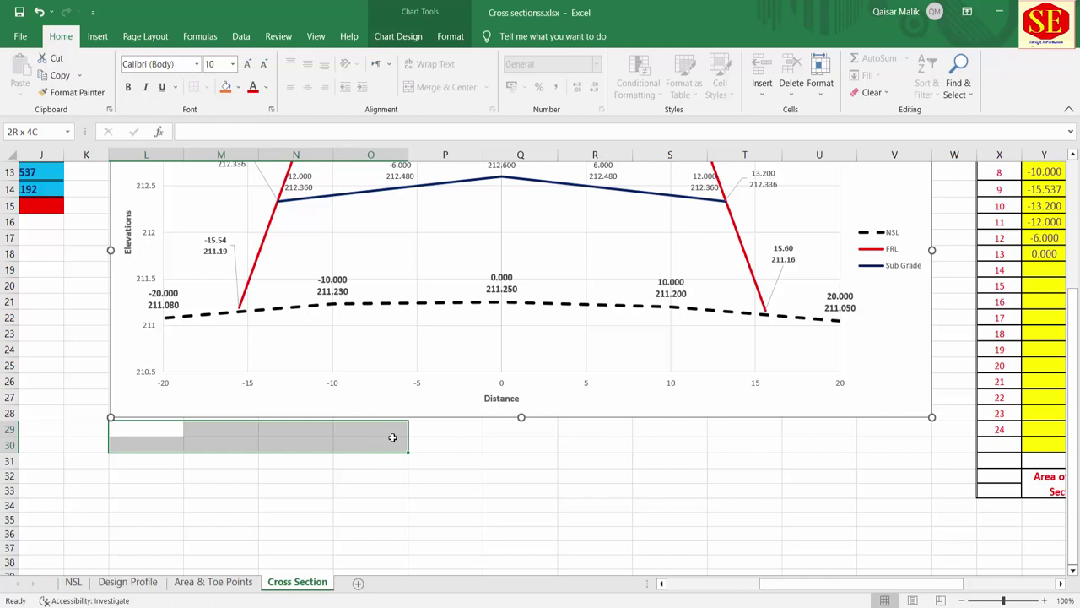
Merge L29:O30 below the chart and enter the label 'Cross Section Fil Area ='.
{"action": "left_click", "coordinate": [422, 87]}
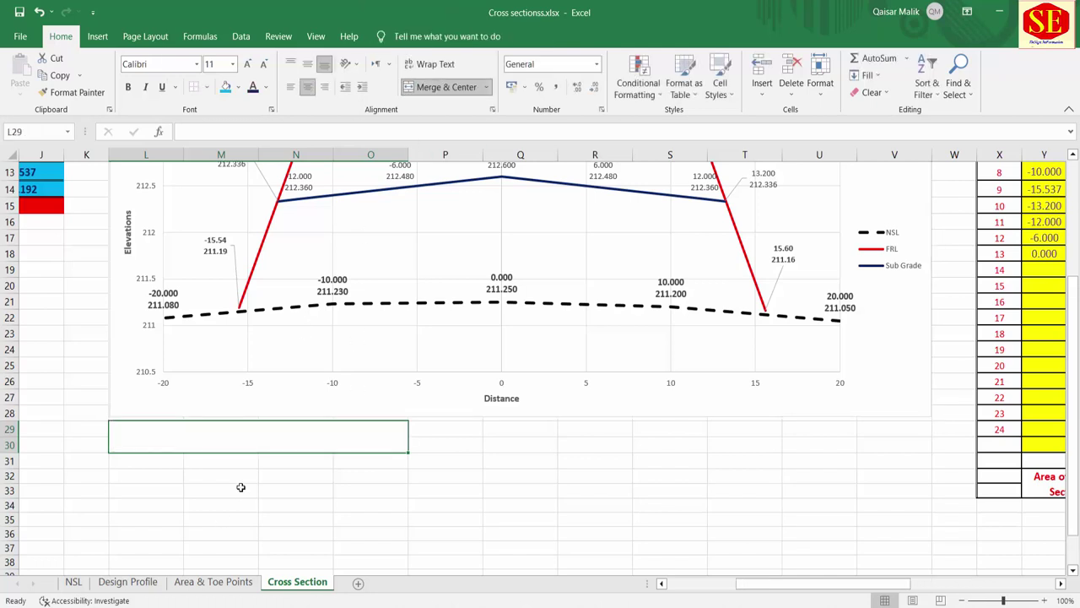
{"action": "type", "text": "Cr"}
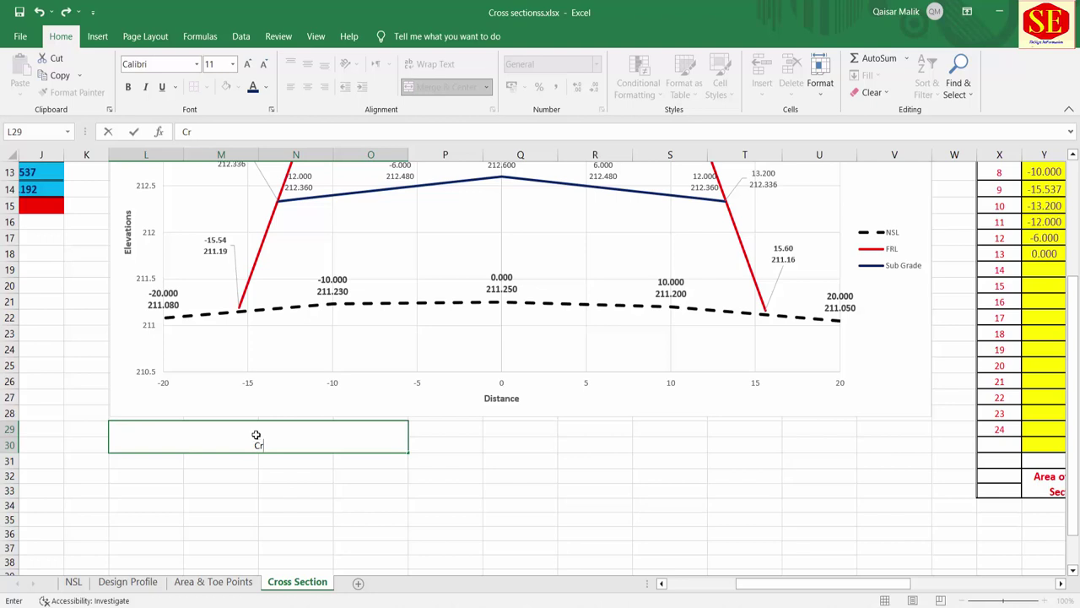
{"action": "type", "text": "oss Se"}
{"action": "type", "text": "ction F"}
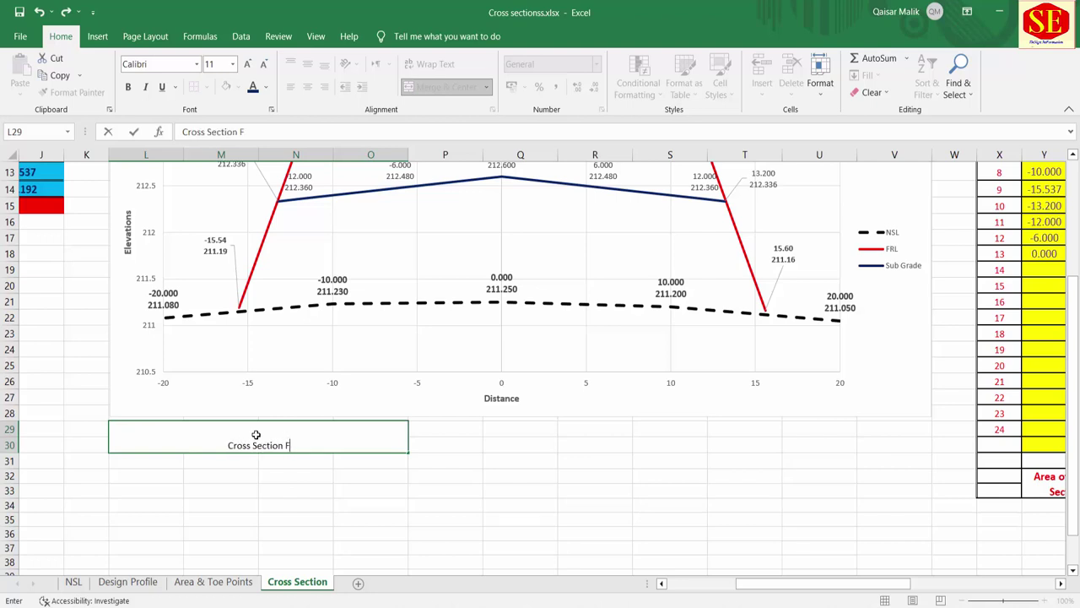
{"action": "type", "text": "il Ar"}
{"action": "type", "text": "ea ="}
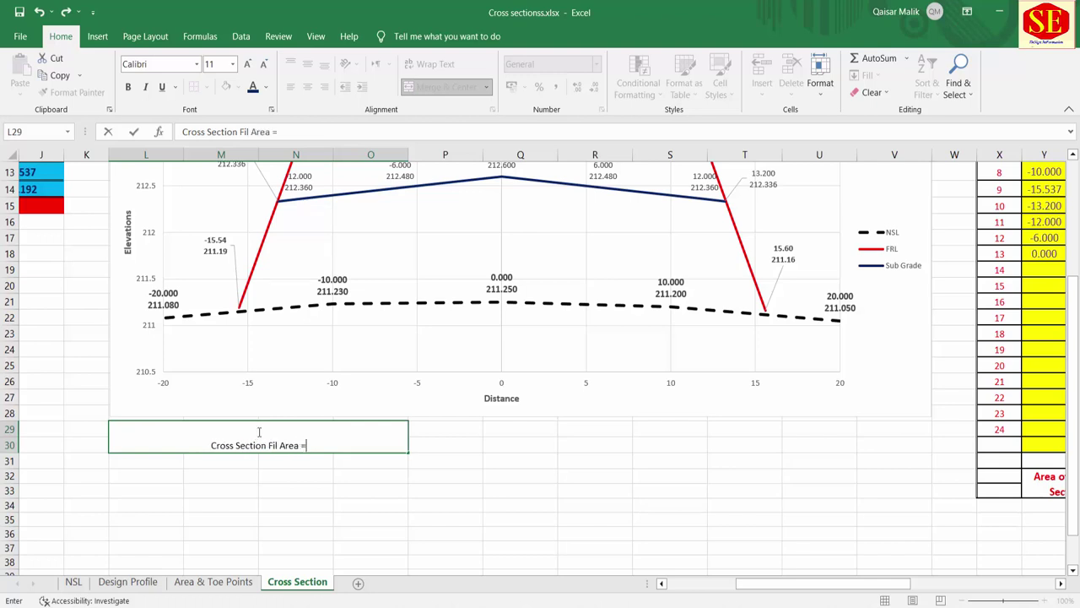
{"action": "left_click", "coordinate": [453, 528]}
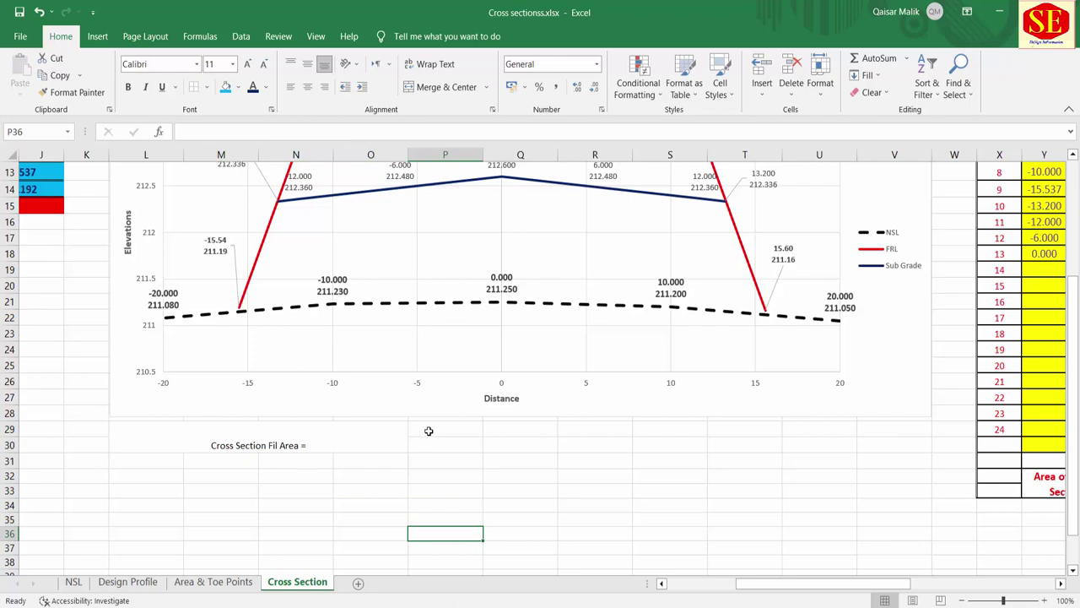
Merge P29:Q30 and link it to AA32 so it shows 35.5101.
{"action": "left_click_drag", "start_coordinate": [429, 430], "coordinate": [506, 445]}
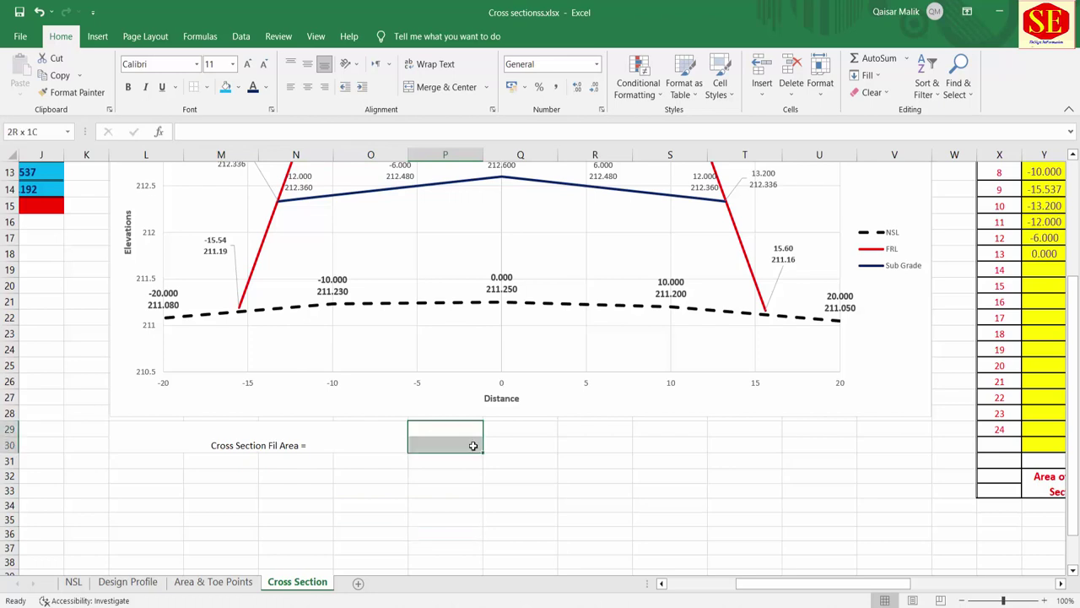
{"action": "left_click", "coordinate": [409, 88]}
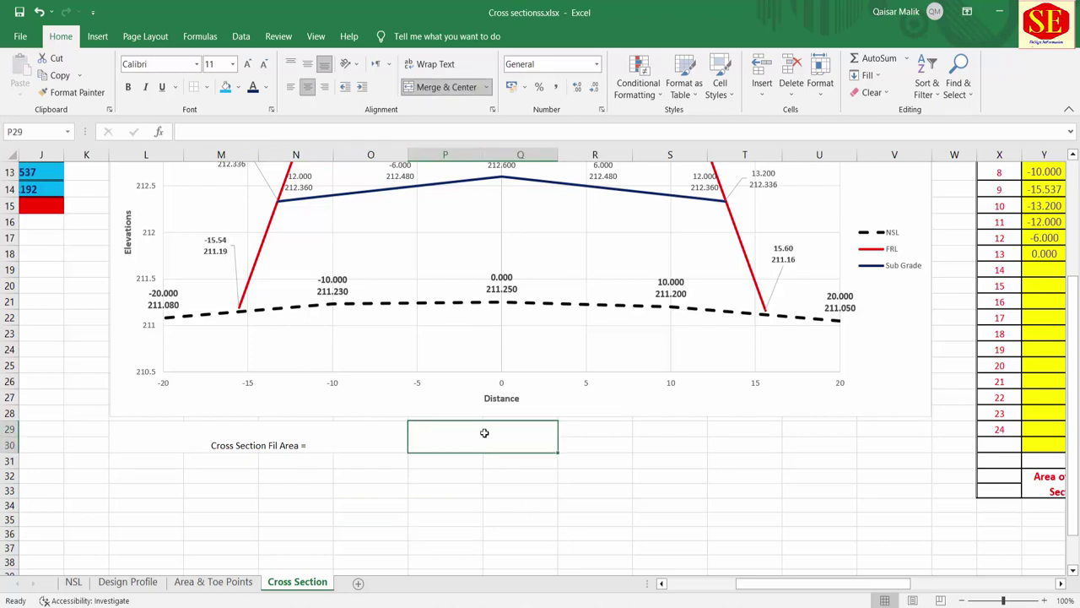
{"action": "type", "text": "="}
{"action": "left_click_drag", "start_coordinate": [827, 584], "coordinate": [858, 584]}
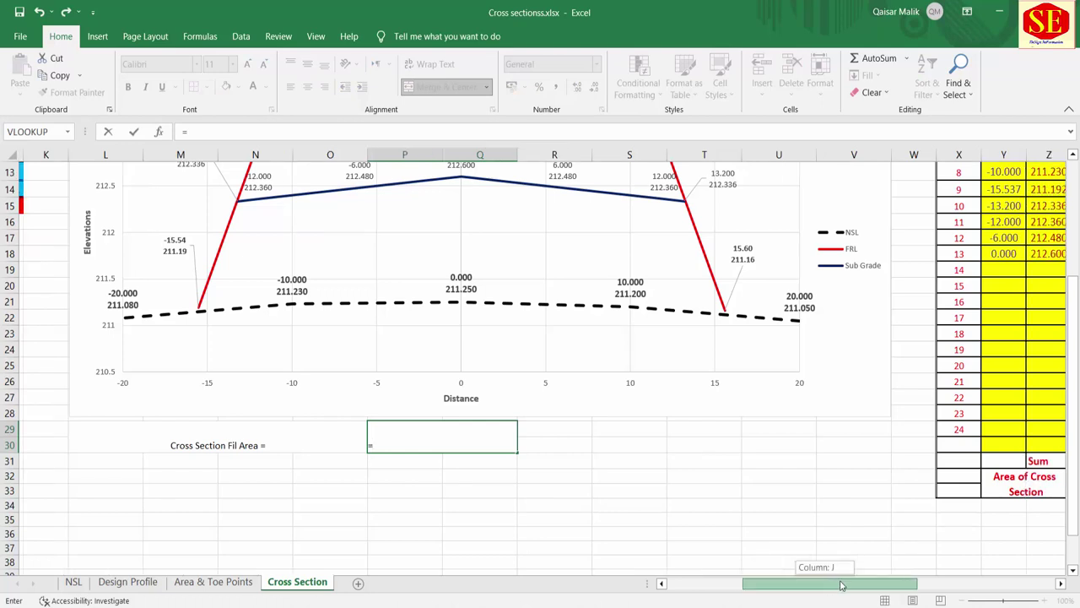
{"action": "left_click", "coordinate": [937, 486]}
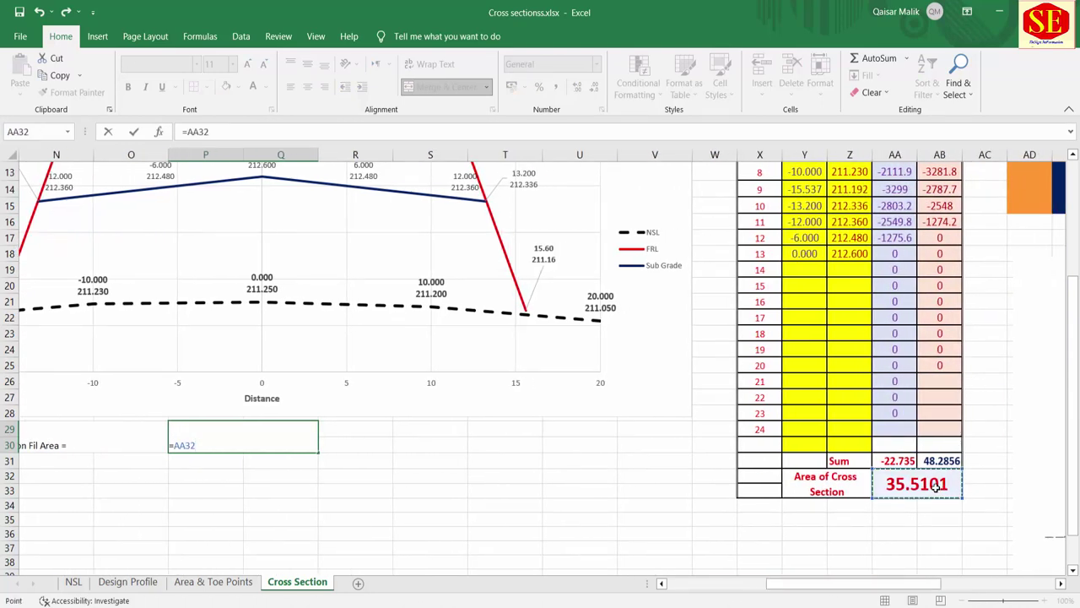
{"action": "key", "text": "Return"}
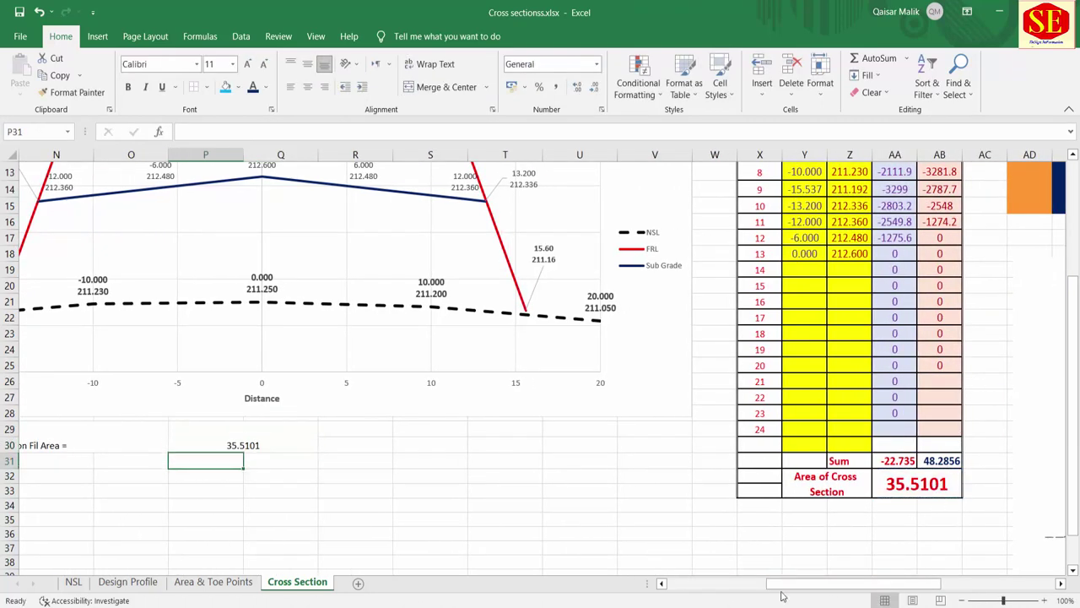
Make the fill label and its value bold, size 12 and vertically centred.
{"action": "left_click_drag", "start_coordinate": [783, 584], "coordinate": [759, 584]}
{"action": "left_click", "coordinate": [322, 438]}
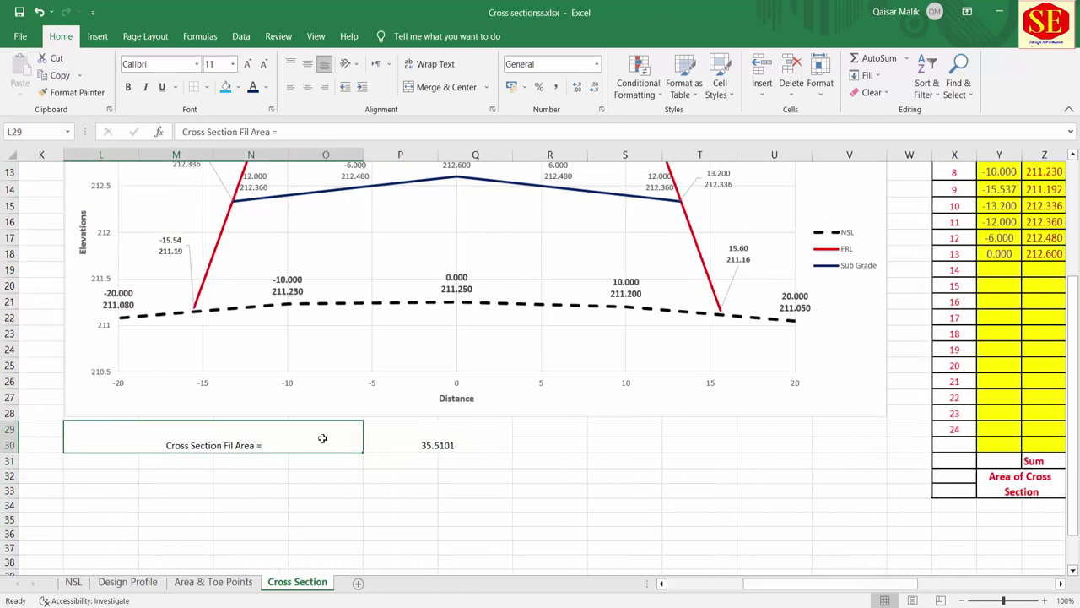
{"action": "left_click_drag", "start_coordinate": [322, 438], "coordinate": [405, 438]}
{"action": "left_click", "coordinate": [309, 64]}
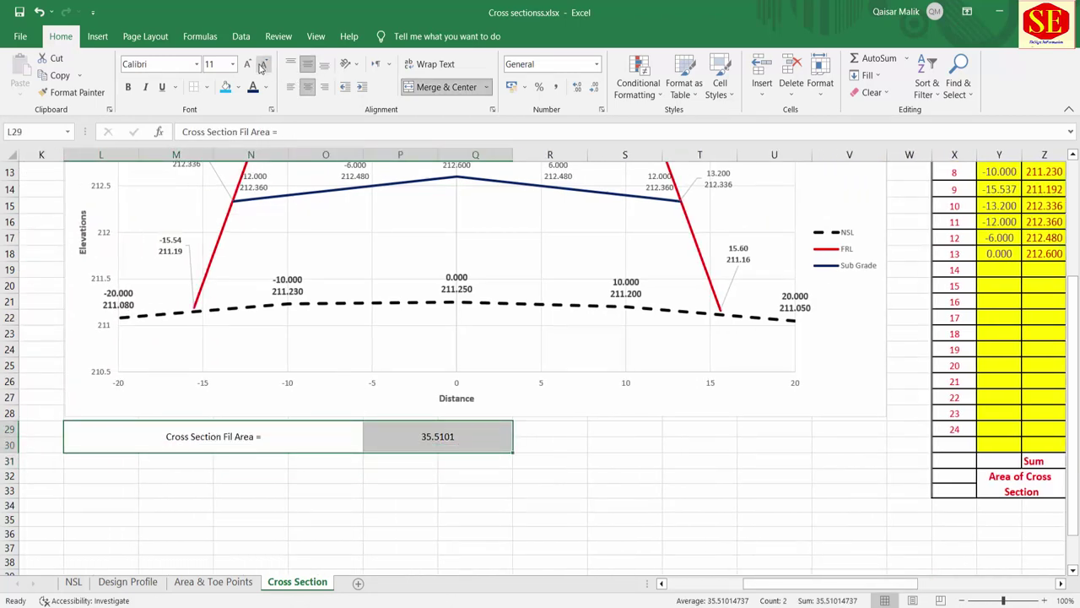
{"action": "left_click", "coordinate": [248, 64]}
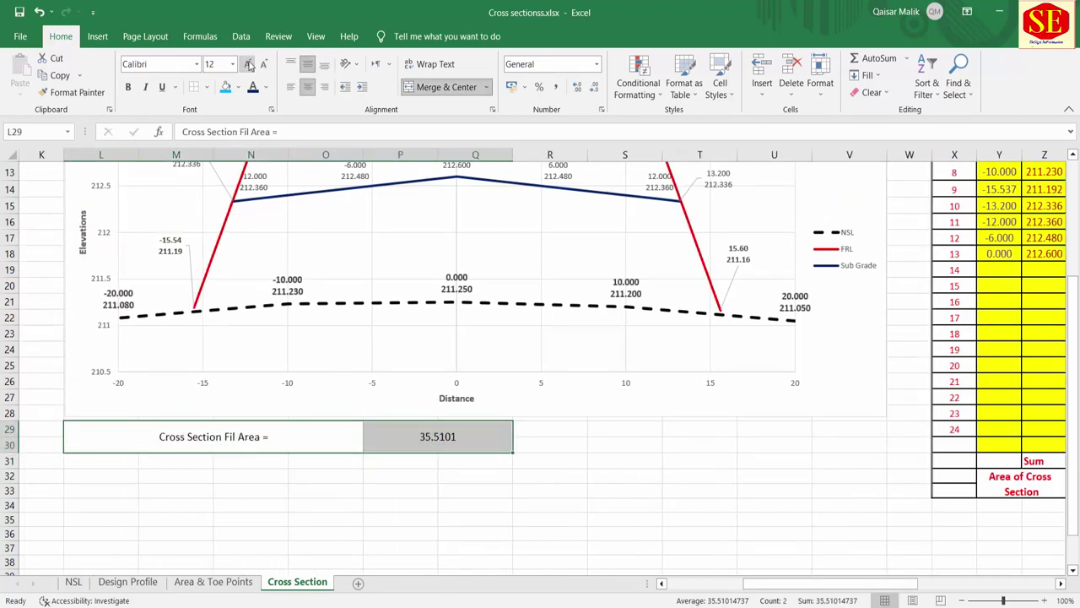
{"action": "left_click", "coordinate": [128, 87]}
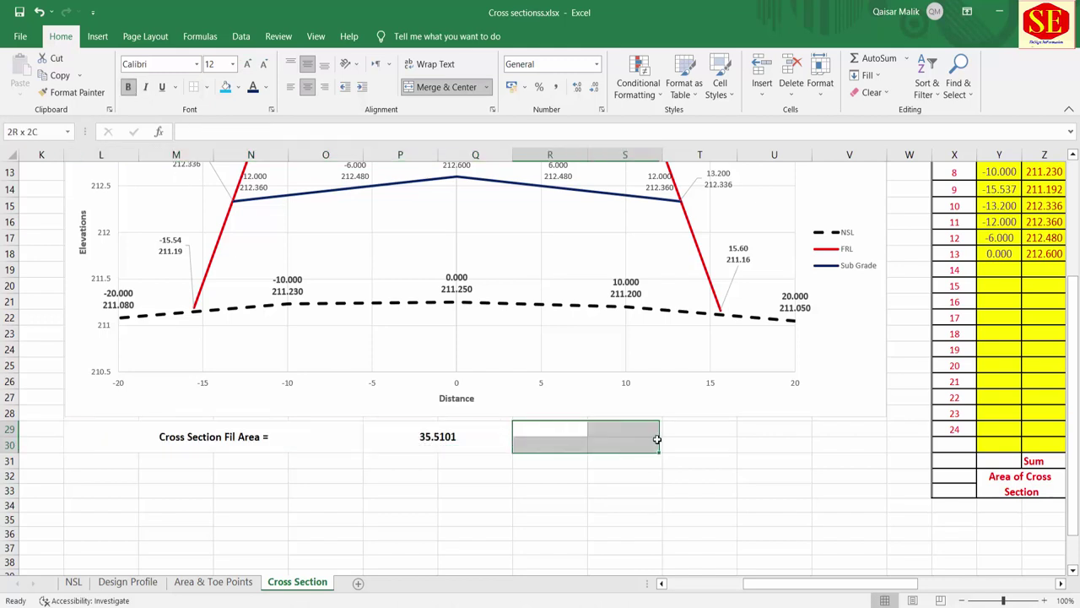
Merge R29:T30 and paste the fill label's text into it as values.
{"action": "left_click_drag", "start_coordinate": [535, 428], "coordinate": [692, 436]}
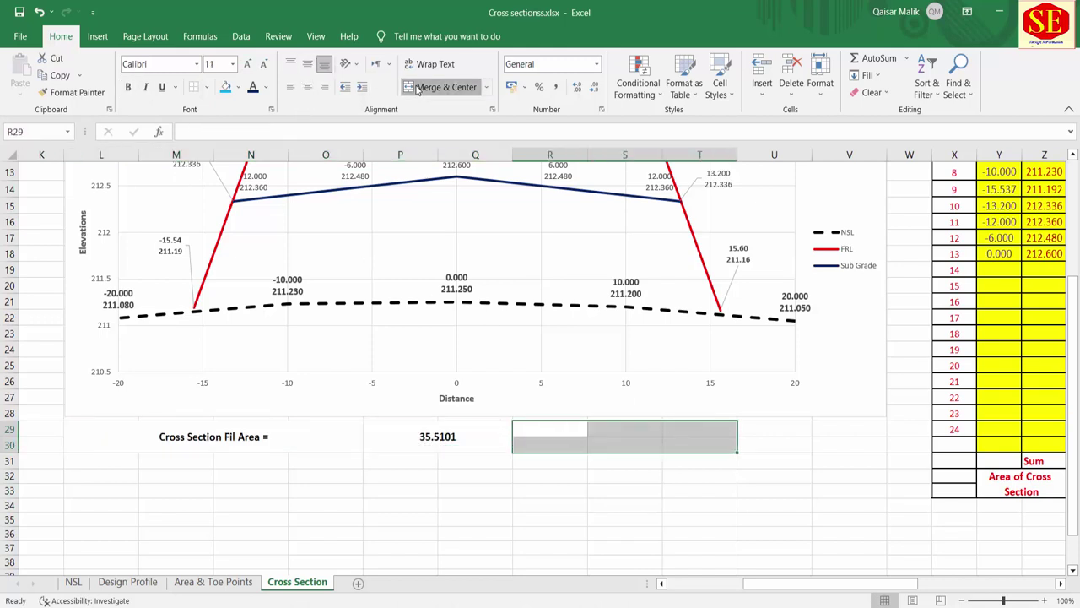
{"action": "left_click", "coordinate": [446, 87]}
{"action": "left_click", "coordinate": [218, 436]}
{"action": "right_click", "coordinate": [218, 435]}
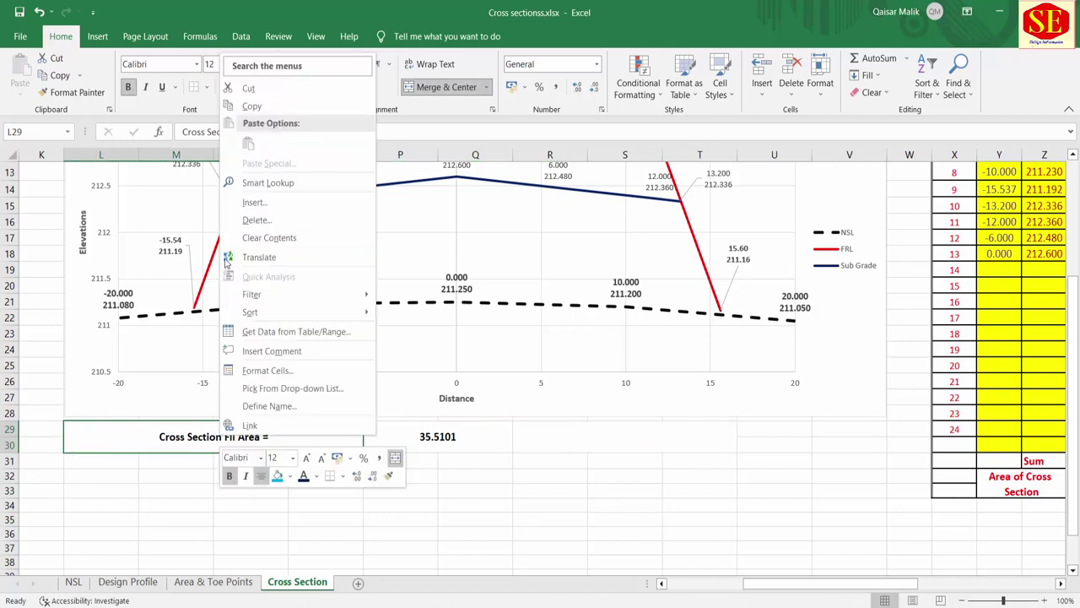
{"action": "left_click", "coordinate": [252, 106]}
{"action": "left_click", "coordinate": [557, 434]}
{"action": "right_click", "coordinate": [553, 415]}
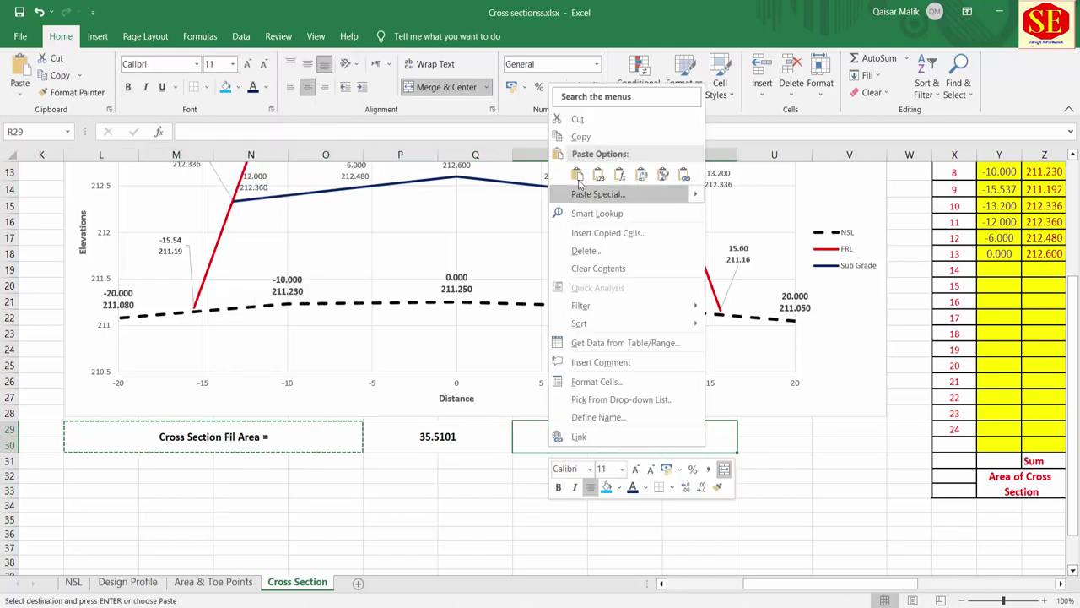
{"action": "left_click", "coordinate": [599, 173]}
Change 'Fil' to 'Cut' in the copied label, then begin editing the fill label.
{"action": "double_click", "coordinate": [639, 445]}
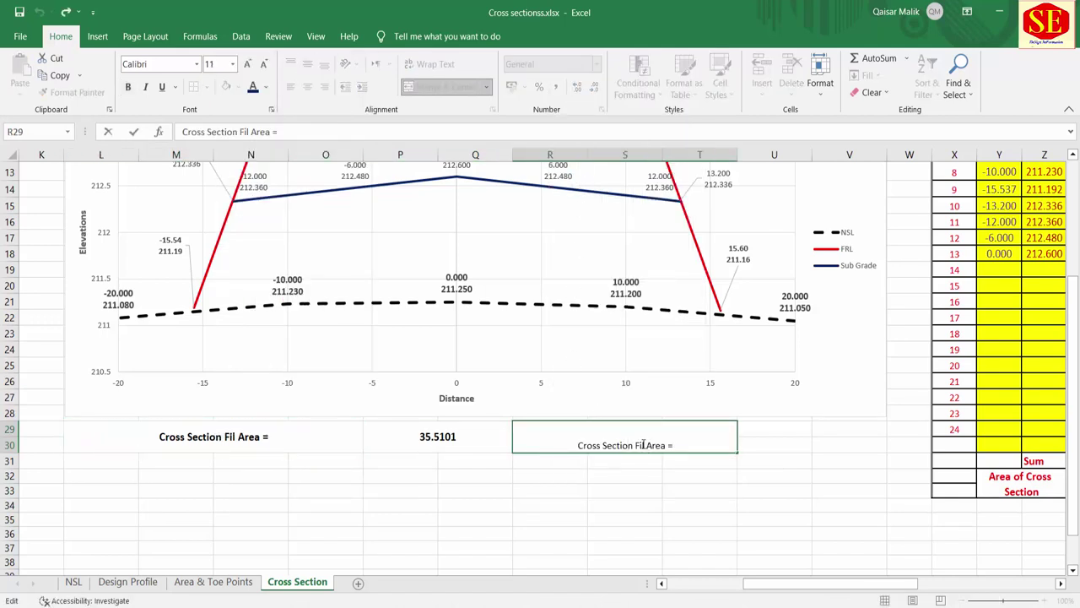
{"action": "key", "text": "BackSpace"}
{"action": "key", "text": "BackSpace"}
{"action": "key", "text": "BackSpace"}
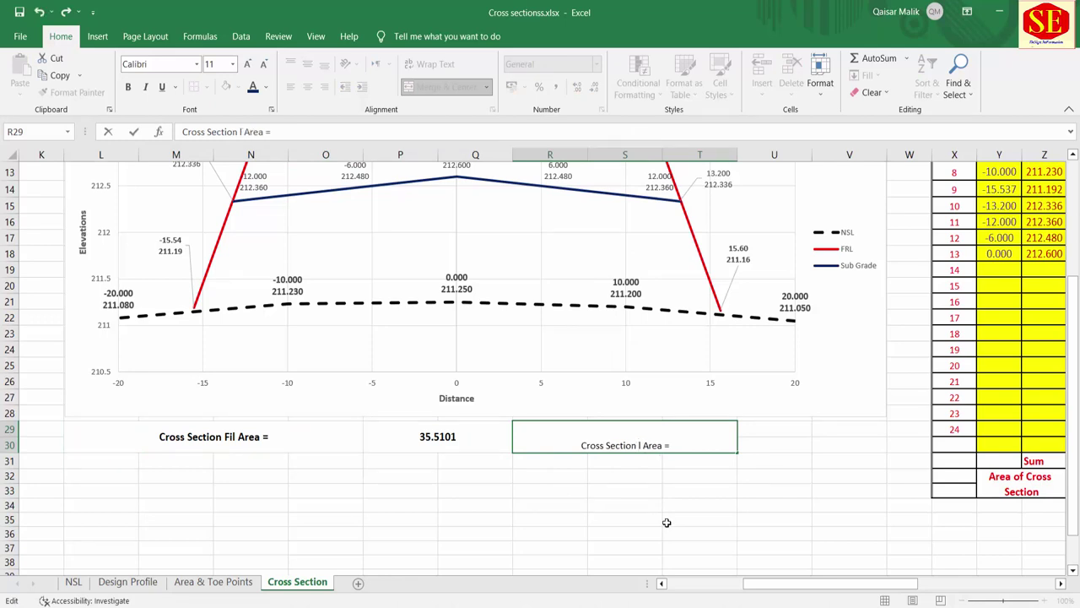
{"action": "type", "text": "Cu"}
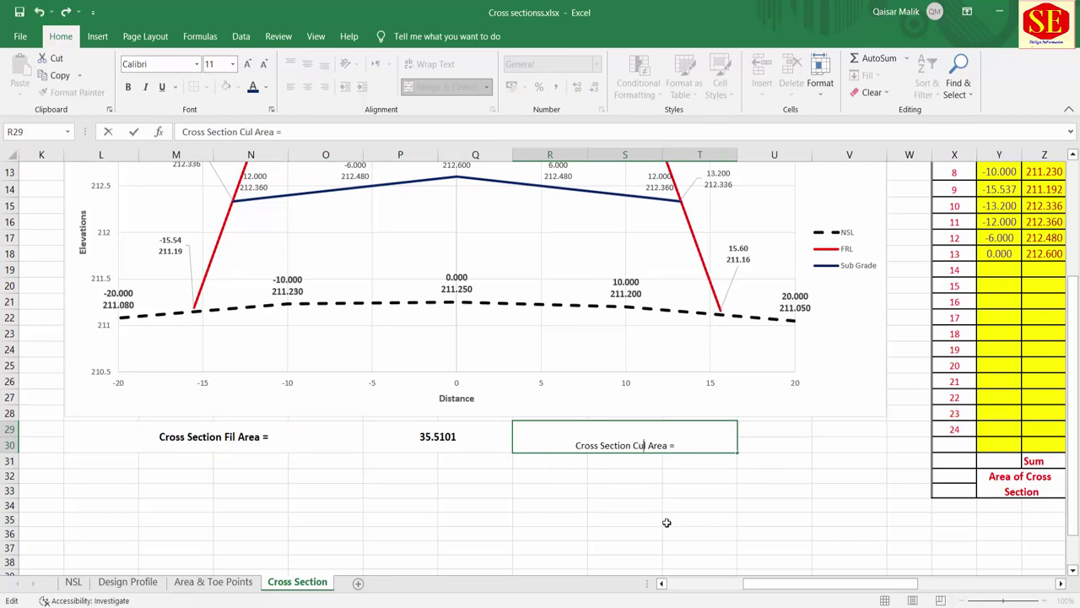
{"action": "type", "text": "t"}
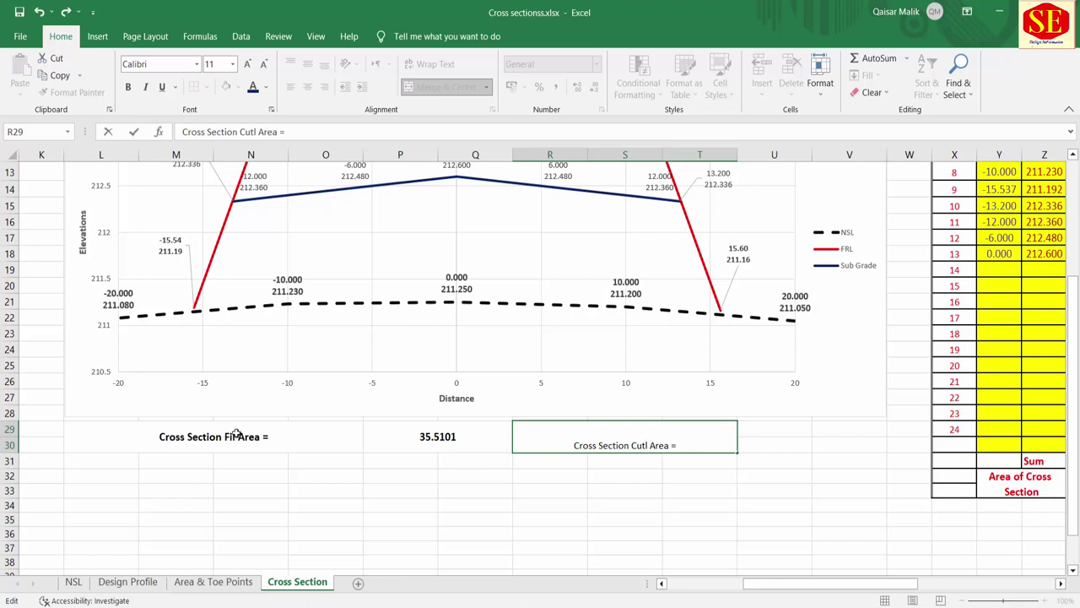
{"action": "left_click", "coordinate": [237, 434]}
{"action": "double_click", "coordinate": [235, 437]}
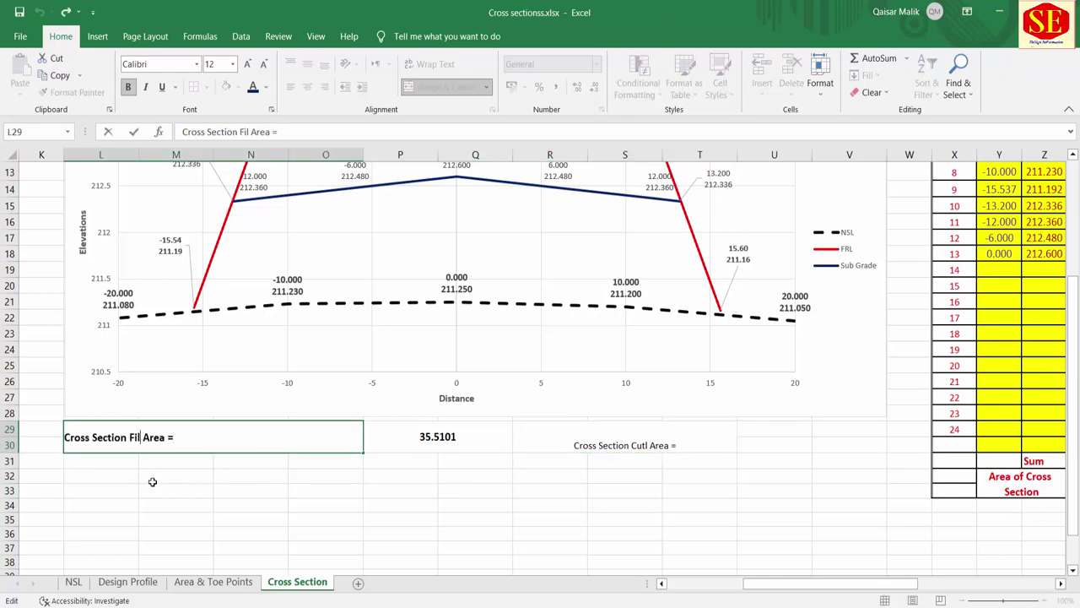
Correct the label to 'Fill', centre and right-align it, and left-align the 35.5101 value.
{"action": "type", "text": "l"}
{"action": "left_click", "coordinate": [355, 491]}
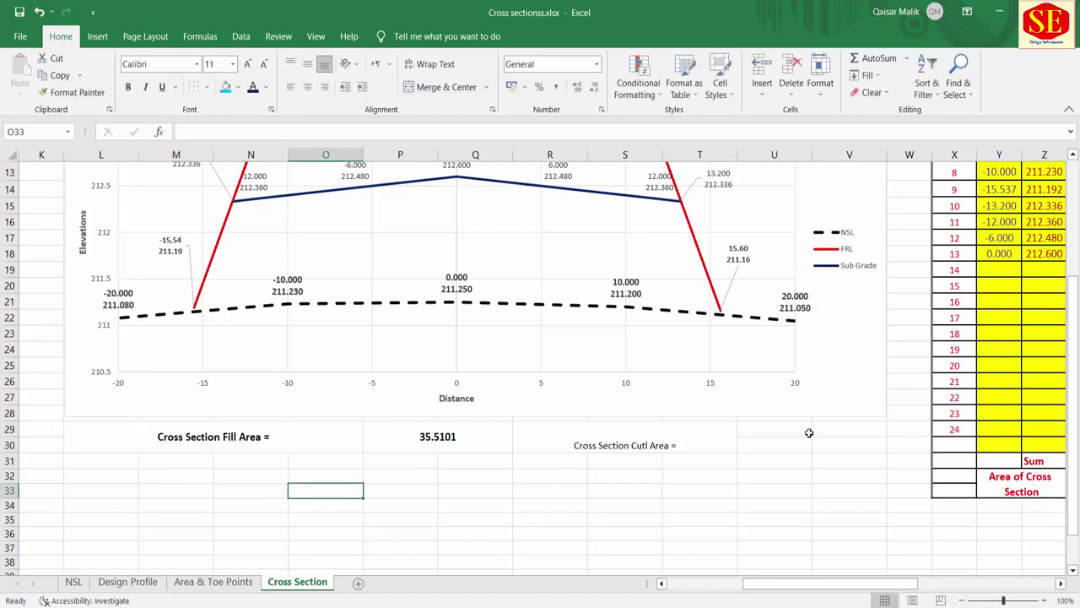
{"action": "left_click", "coordinate": [258, 444]}
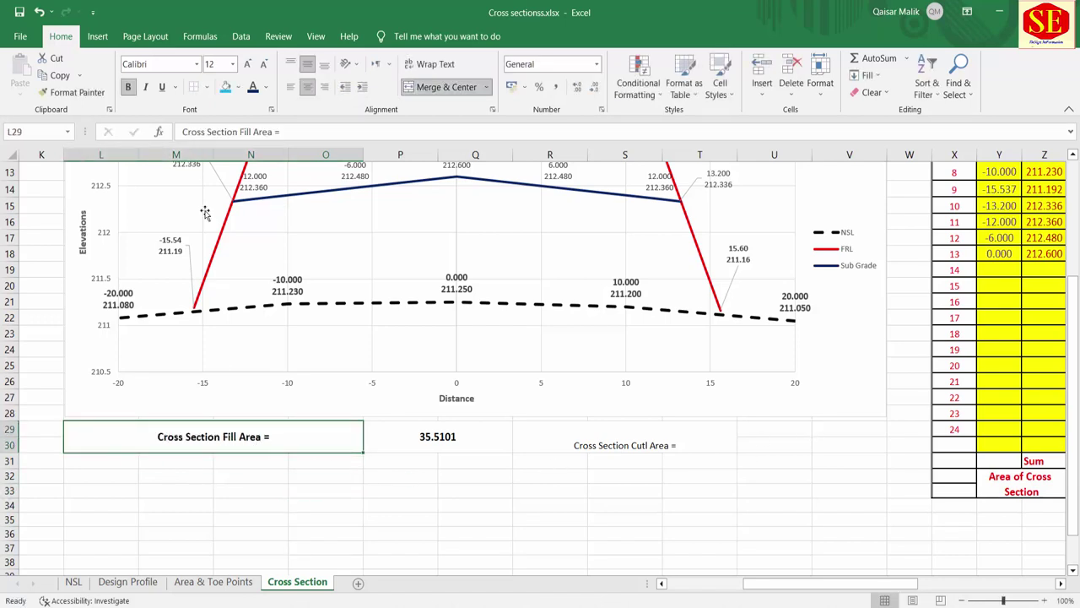
{"action": "left_click", "coordinate": [326, 67]}
{"action": "left_click", "coordinate": [307, 64]}
{"action": "left_click", "coordinate": [324, 87]}
{"action": "left_click", "coordinate": [414, 430]}
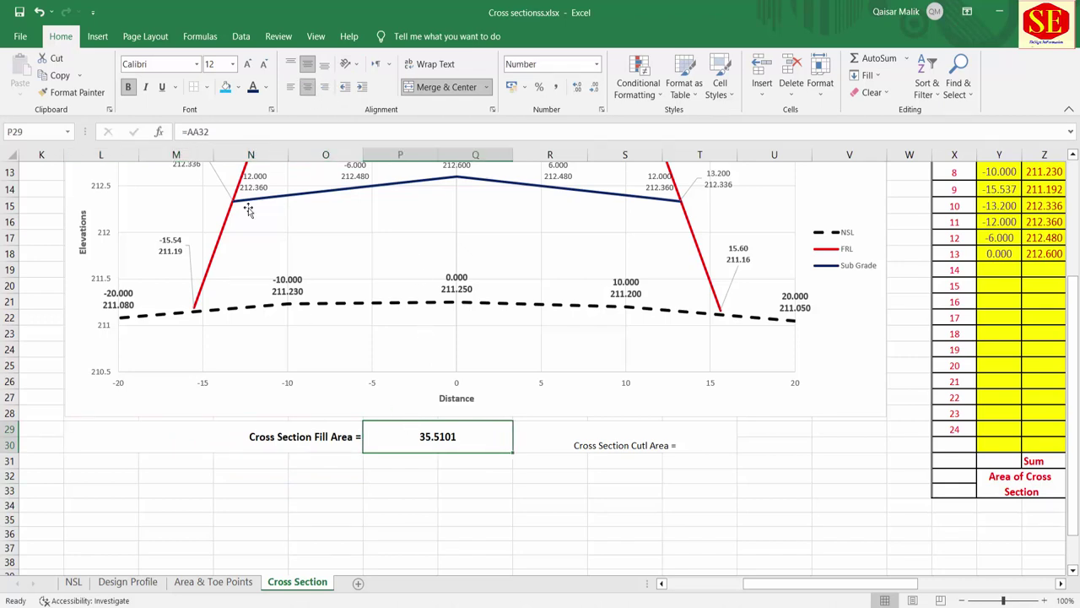
{"action": "left_click", "coordinate": [290, 87]}
{"action": "left_click", "coordinate": [356, 477]}
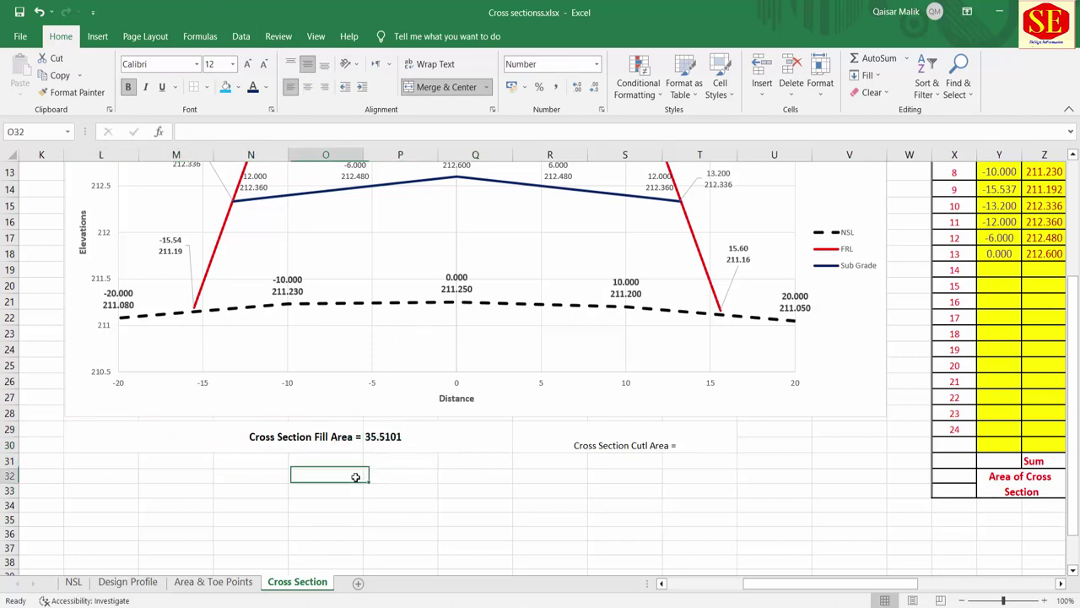
Bold the cut-area label and enter a cut area of 0.000 in merged cells beside it.
{"action": "left_click", "coordinate": [617, 446]}
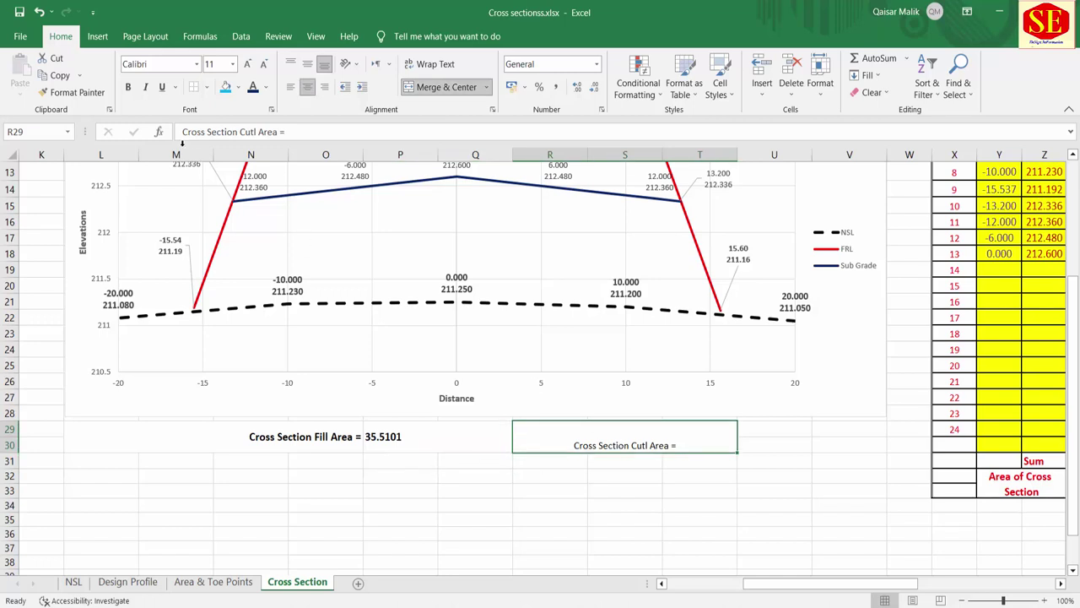
{"action": "left_click", "coordinate": [129, 86]}
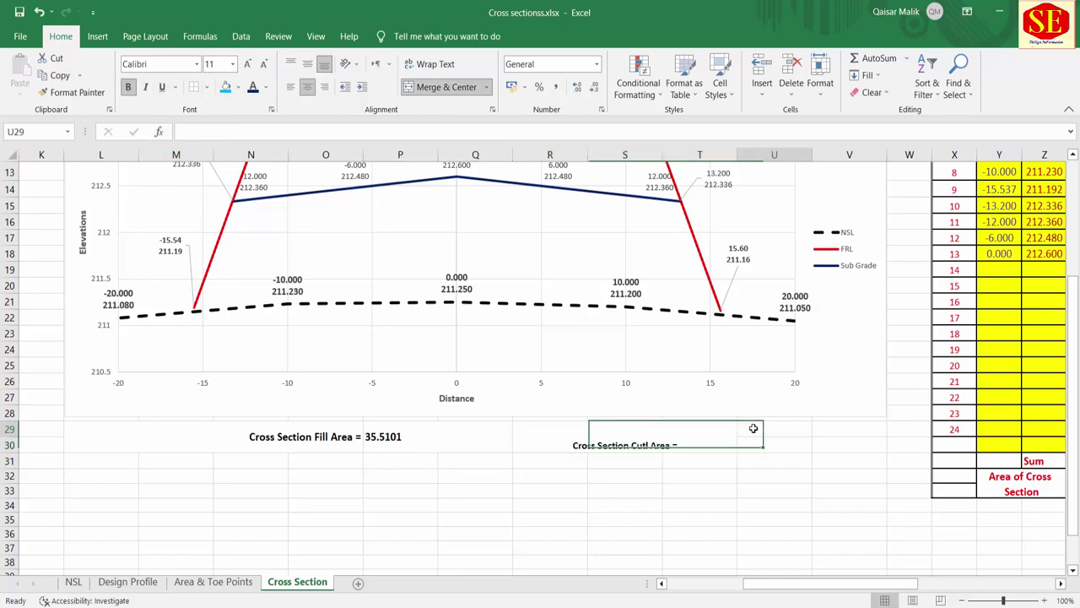
{"action": "left_click_drag", "start_coordinate": [755, 429], "coordinate": [842, 441]}
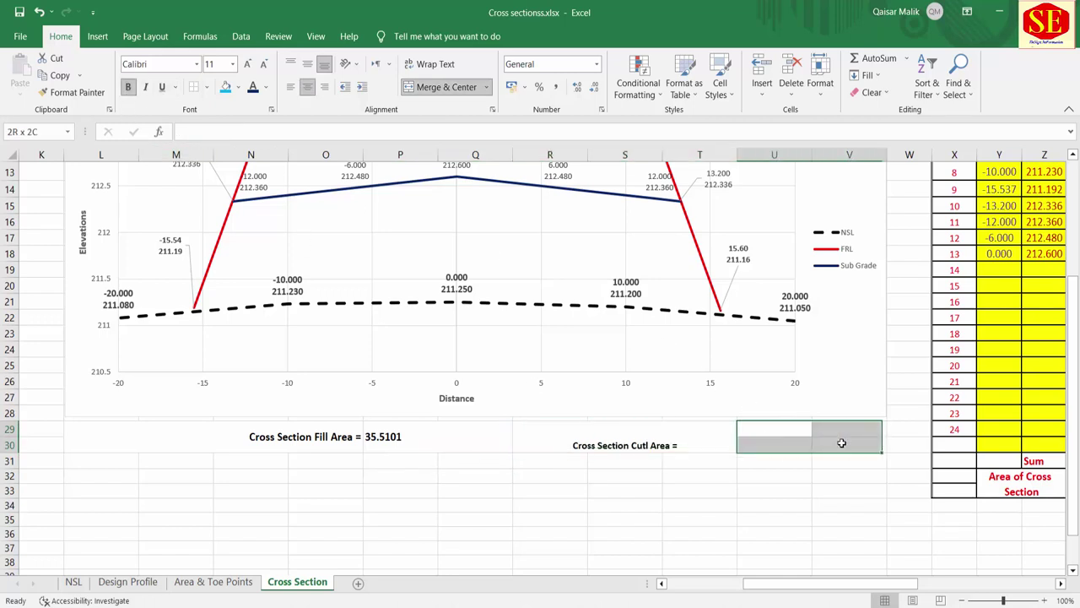
{"action": "left_click", "coordinate": [426, 95]}
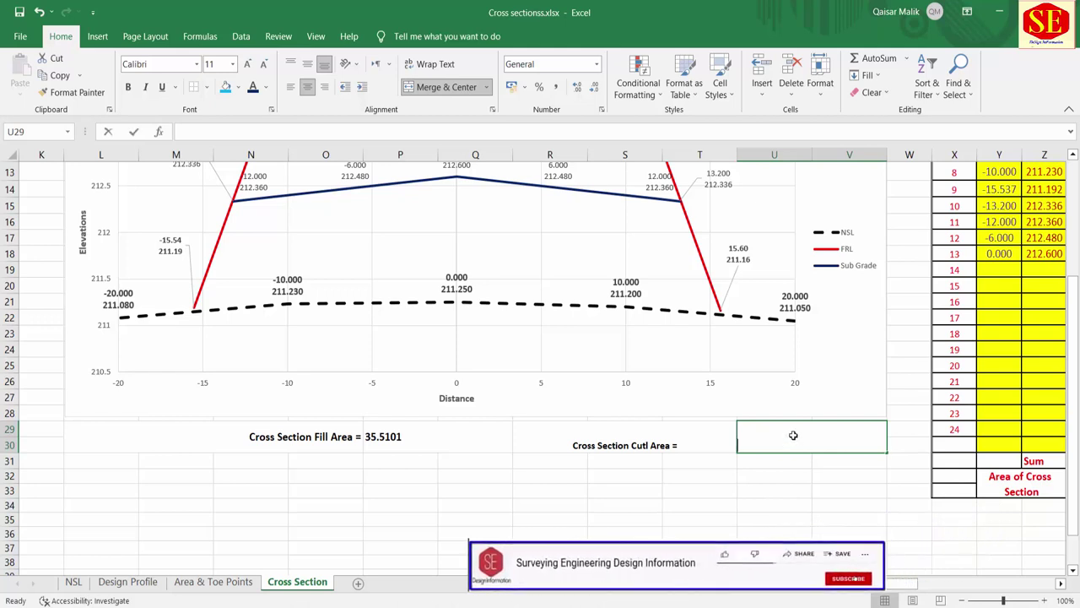
{"action": "type", "text": "0.000"}
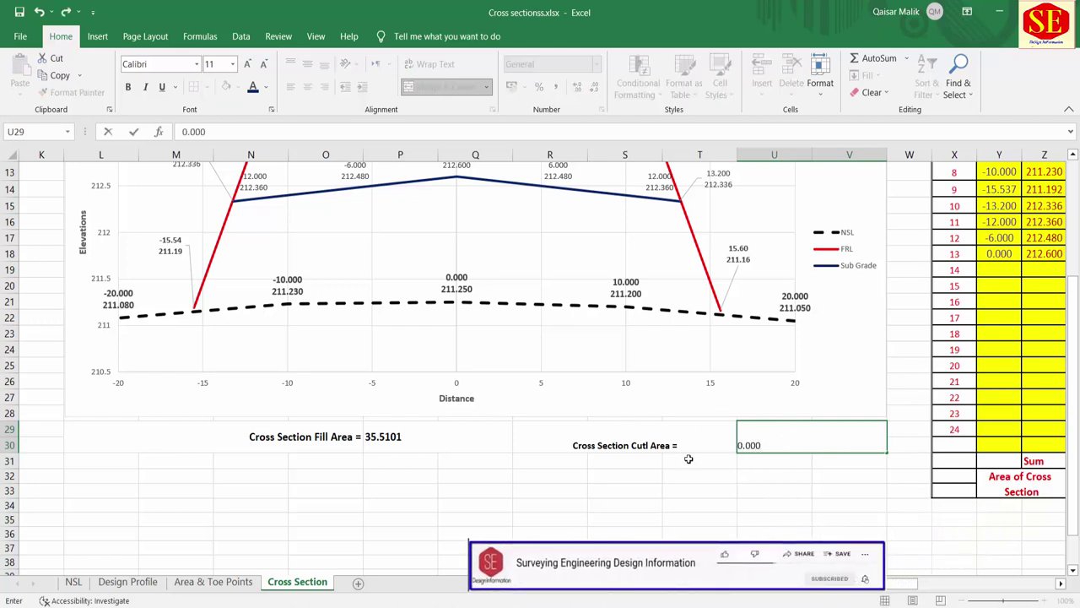
{"action": "left_click", "coordinate": [689, 459]}
{"action": "left_click_drag", "start_coordinate": [269, 449], "coordinate": [594, 443]}
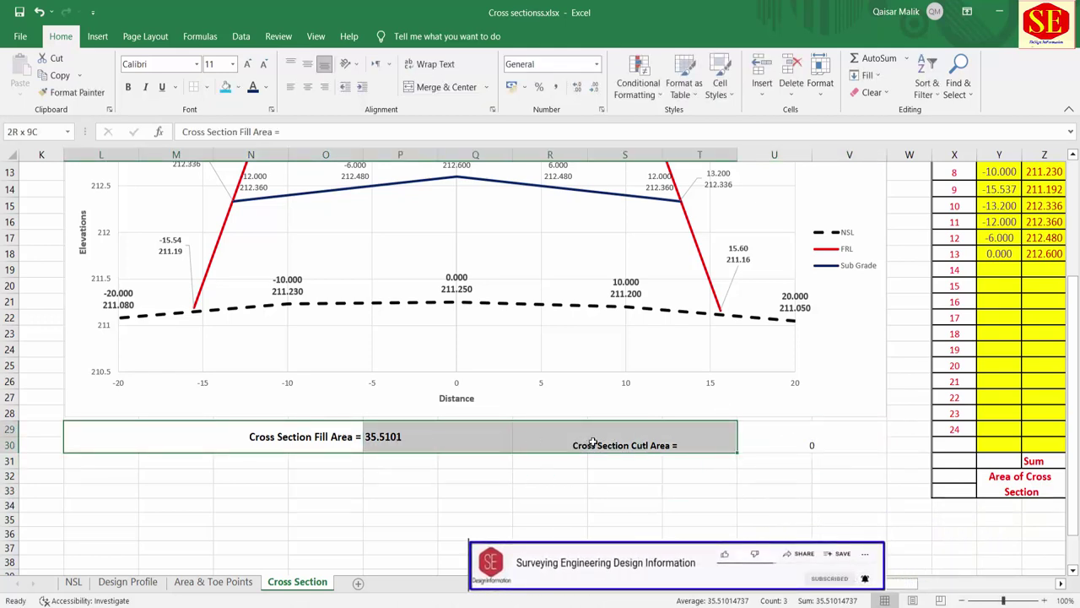
Give the area row double-line outline and inside borders.
{"action": "left_click_drag", "start_coordinate": [723, 430], "coordinate": [833, 433]}
{"action": "right_click", "coordinate": [834, 434]}
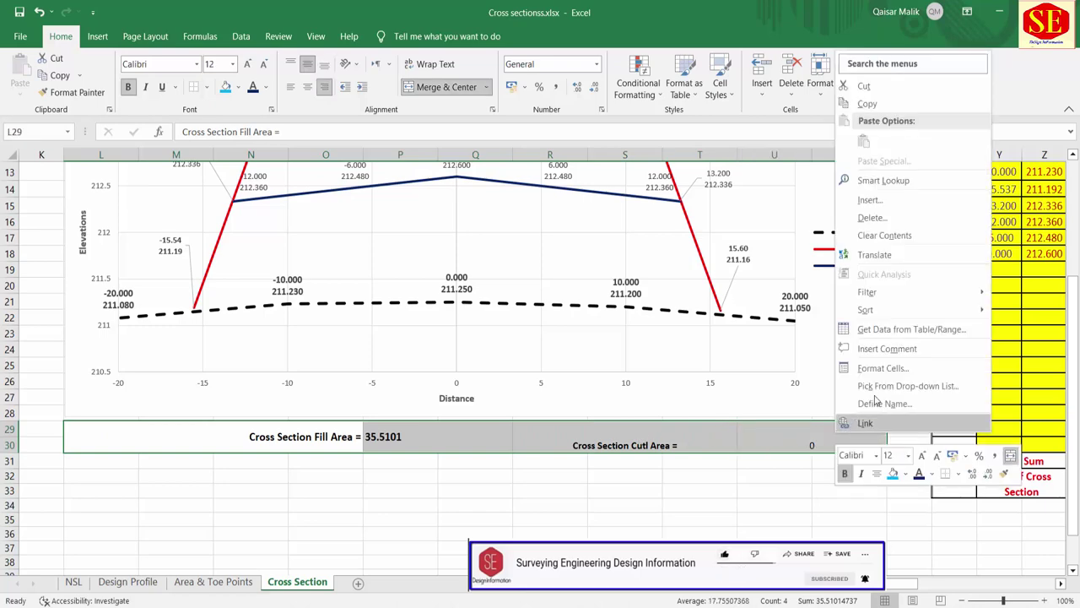
{"action": "left_click", "coordinate": [881, 368]}
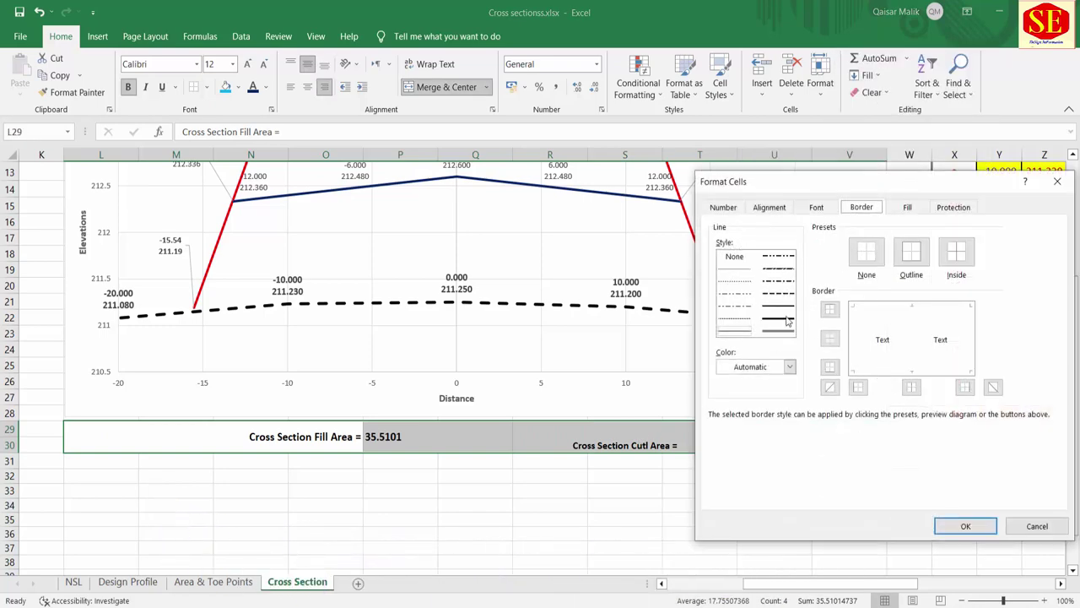
{"action": "left_click", "coordinate": [778, 331]}
{"action": "left_click", "coordinate": [911, 252]}
{"action": "left_click", "coordinate": [956, 252]}
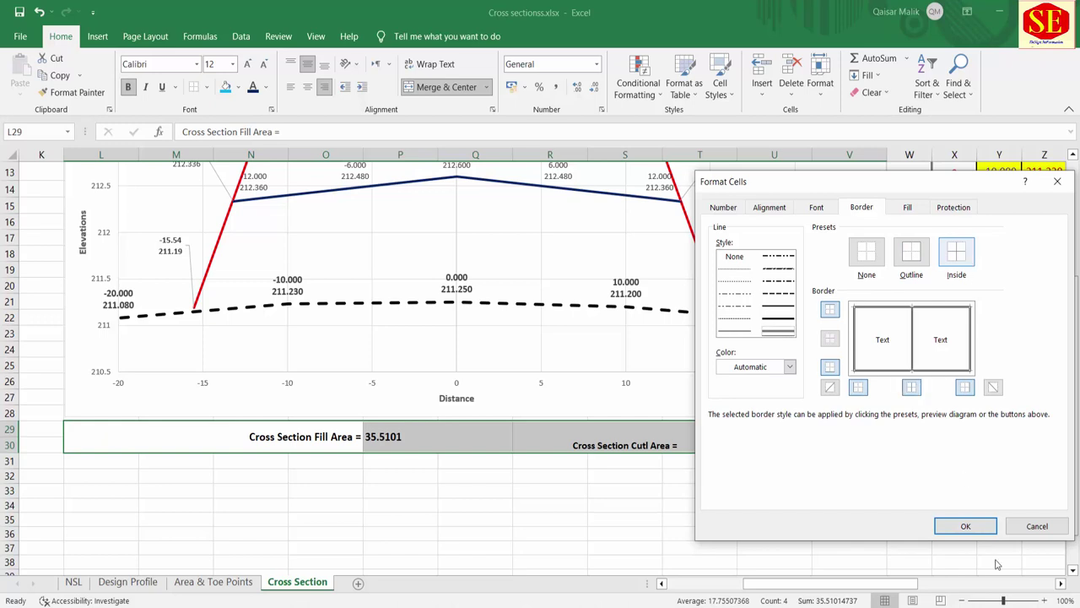
{"action": "left_click", "coordinate": [965, 526]}
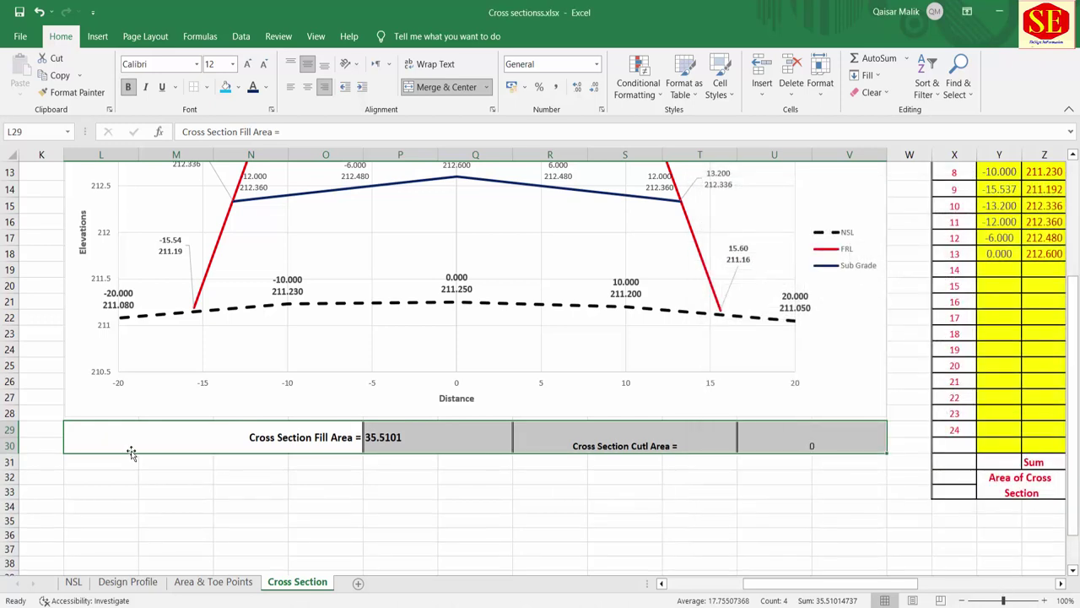
Centre the area row's text horizontally and vertically, then check each label and value cell.
{"action": "left_click_drag", "start_coordinate": [140, 439], "coordinate": [787, 435]}
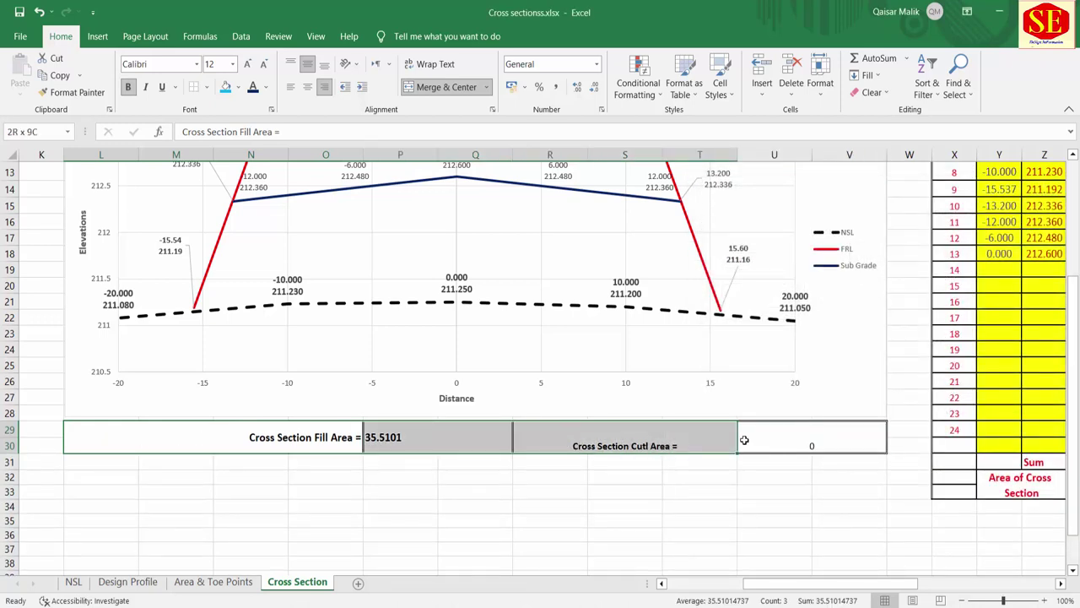
{"action": "left_click", "coordinate": [319, 90]}
{"action": "left_click", "coordinate": [311, 91]}
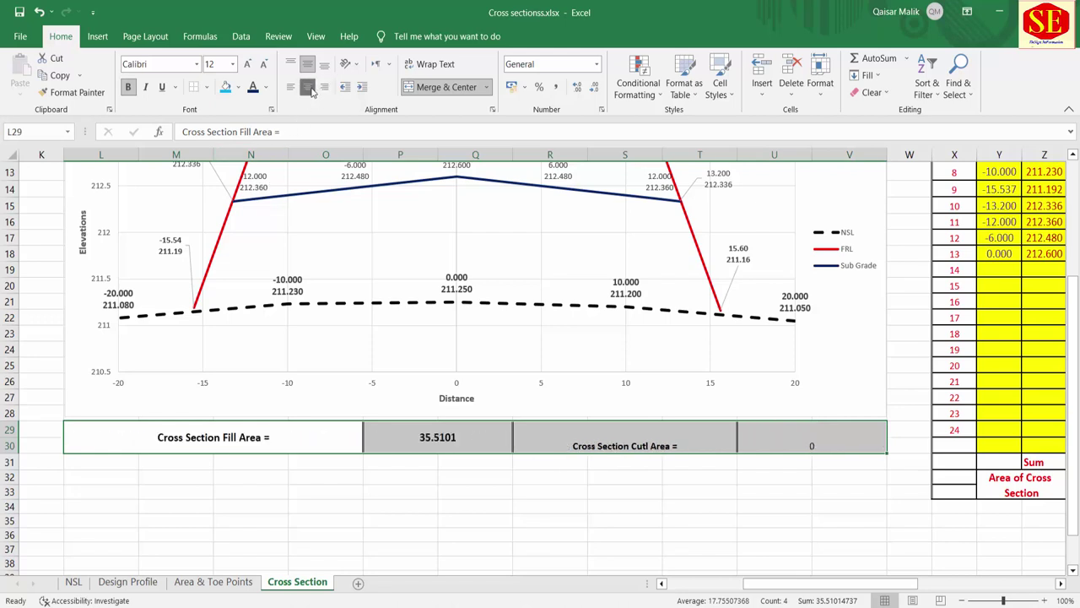
{"action": "left_click", "coordinate": [307, 64]}
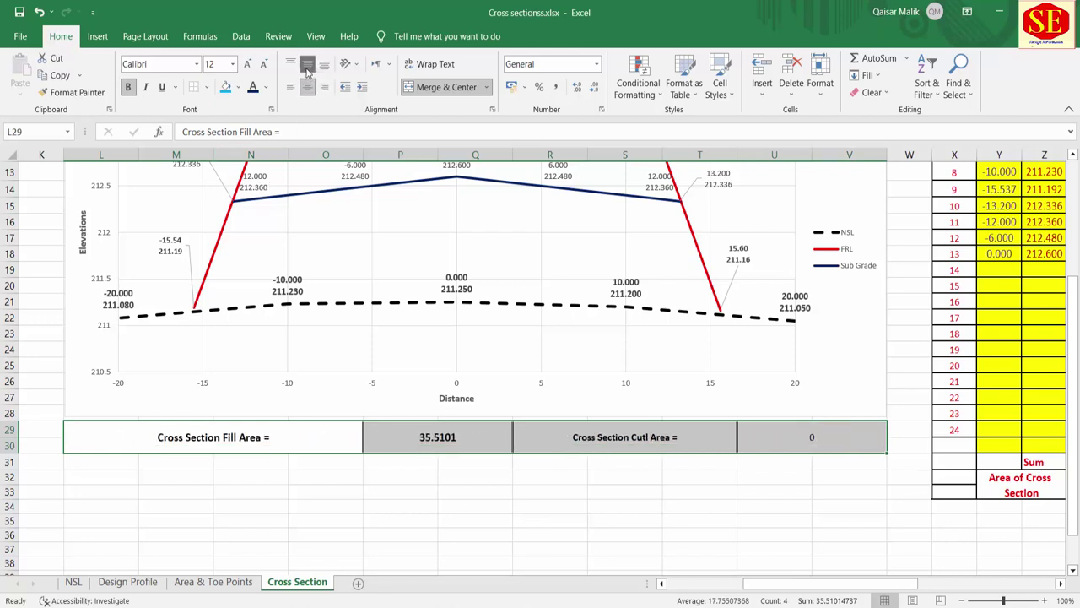
{"action": "left_click", "coordinate": [370, 489]}
{"action": "left_click", "coordinate": [291, 436]}
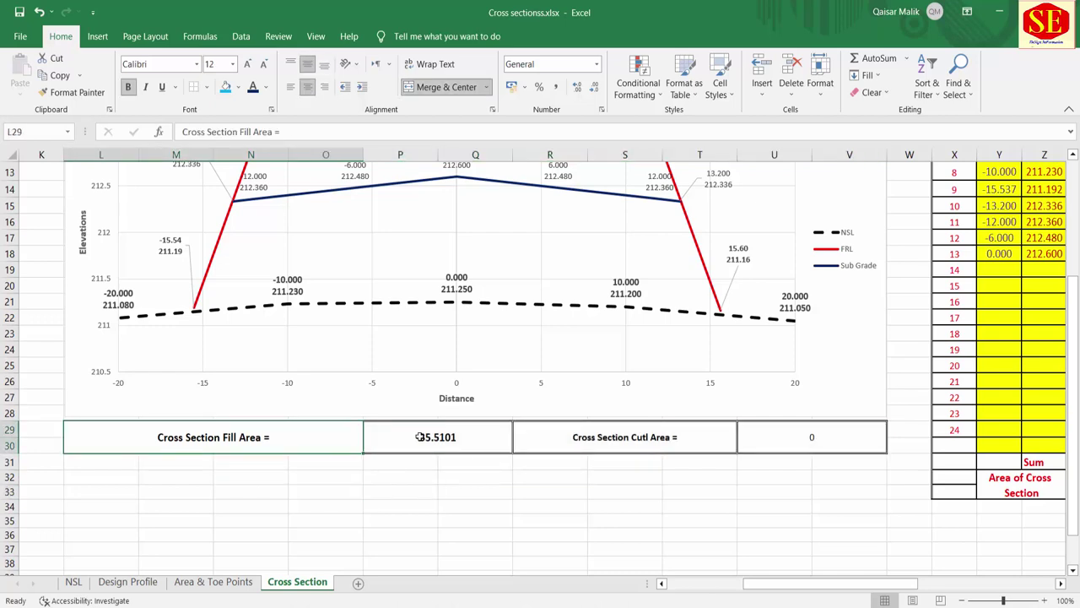
{"action": "left_click", "coordinate": [485, 442]}
{"action": "left_click", "coordinate": [598, 439]}
{"action": "left_click", "coordinate": [794, 438]}
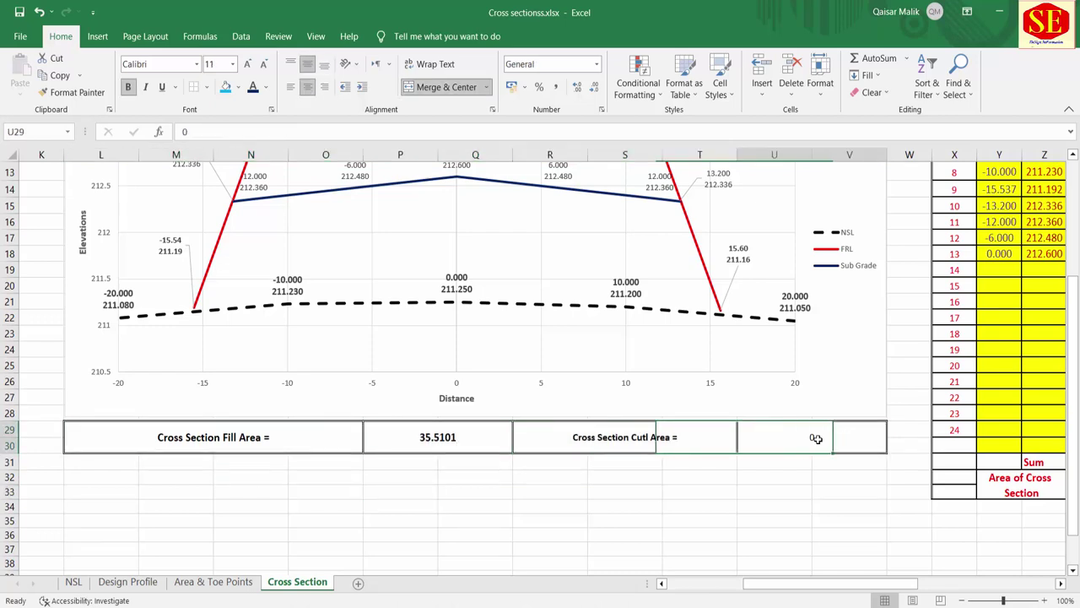
Show the cut area as 0.0000 in bold, size 12.
{"action": "left_click", "coordinate": [577, 87]}
{"action": "left_click", "coordinate": [577, 87]}
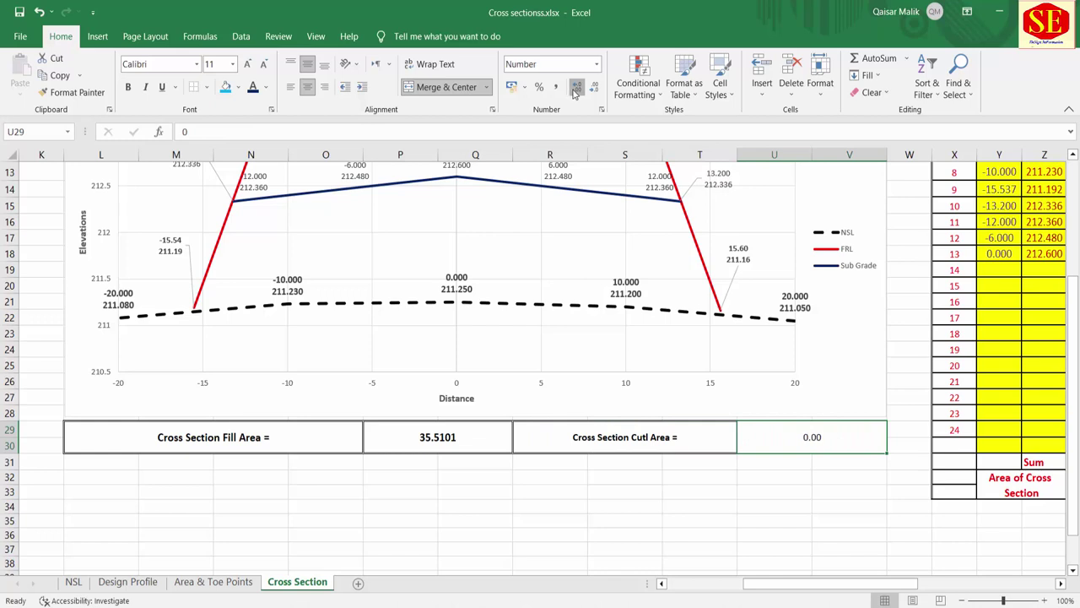
{"action": "left_click", "coordinate": [577, 87]}
{"action": "left_click", "coordinate": [577, 86]}
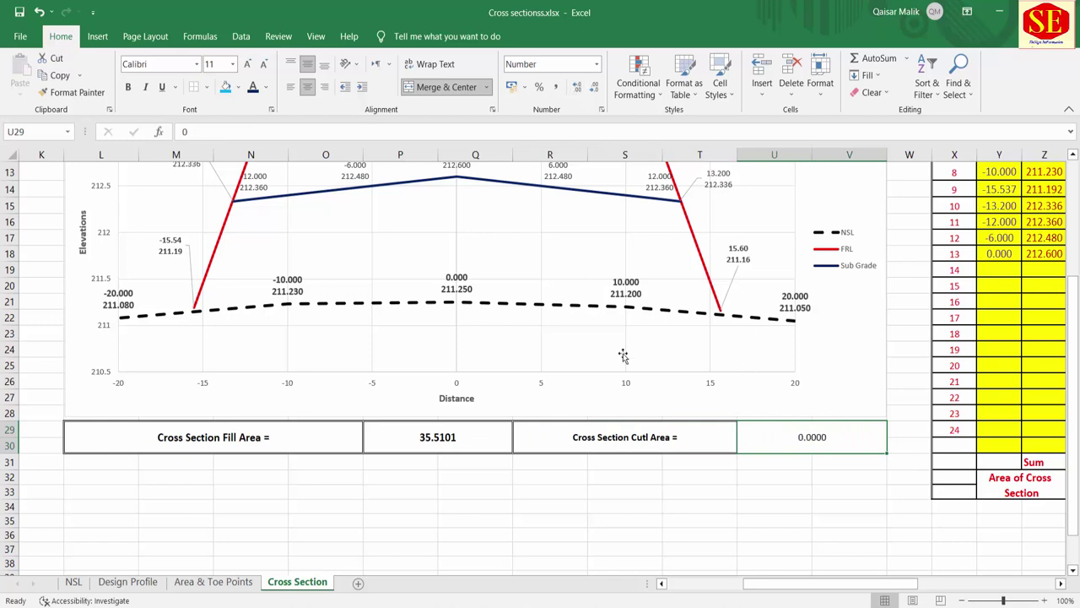
{"action": "left_click", "coordinate": [128, 87]}
{"action": "left_click", "coordinate": [246, 65]}
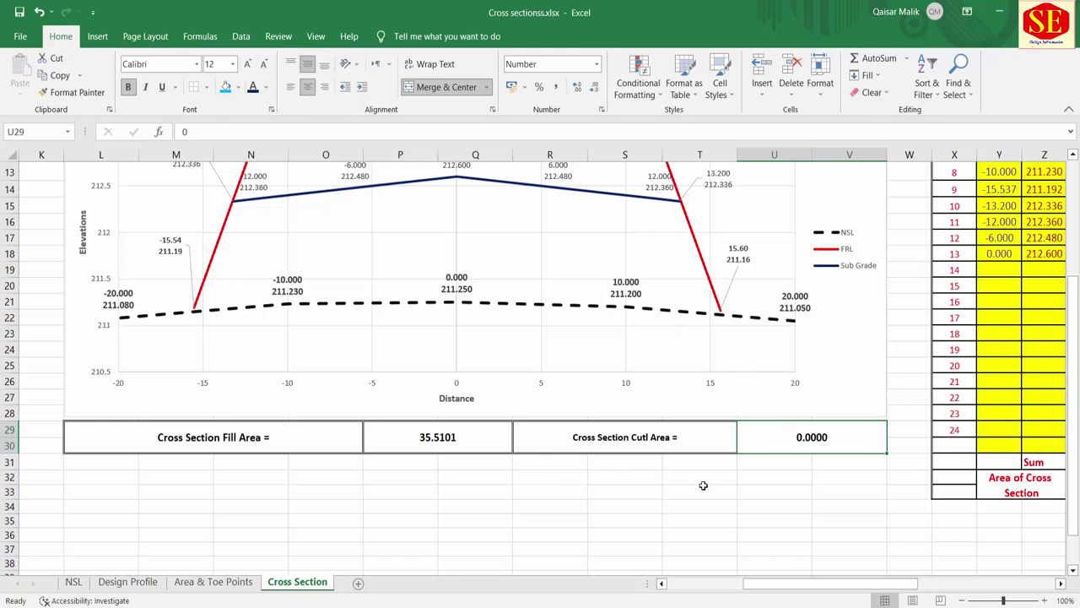
{"action": "left_click", "coordinate": [335, 500]}
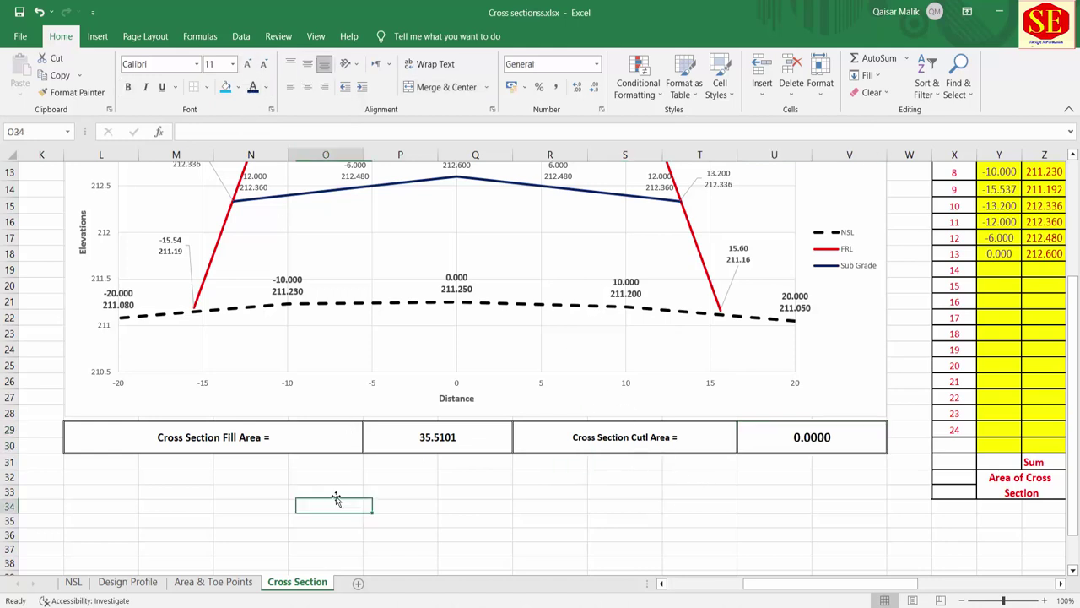
Right-align the Fill Area and Cutl Area labels.
{"action": "left_click", "coordinate": [293, 432]}
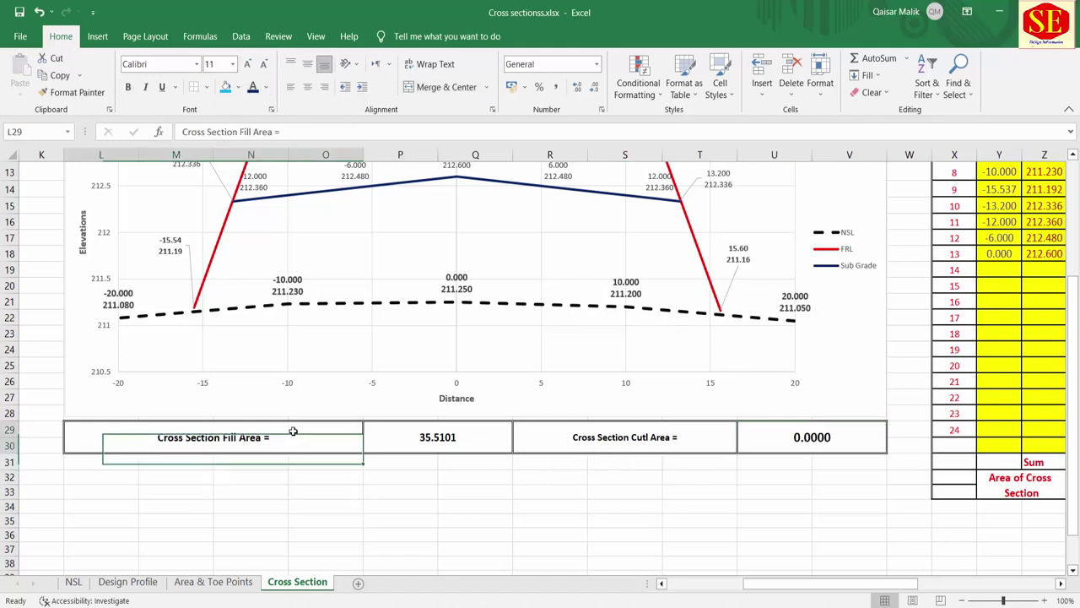
{"action": "left_click", "coordinate": [324, 88]}
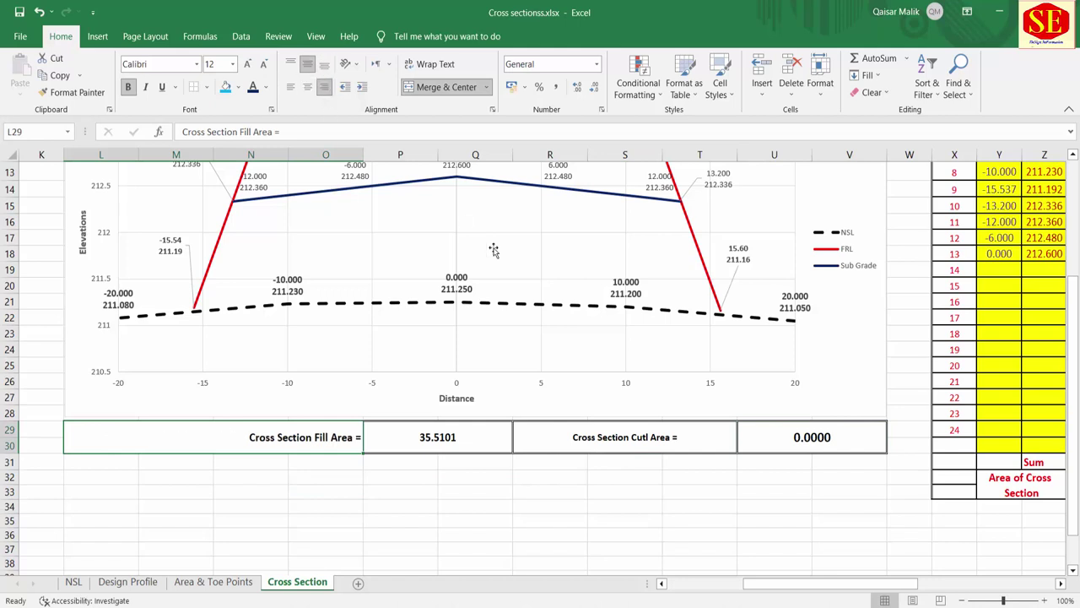
{"action": "left_click", "coordinate": [680, 437]}
{"action": "left_click", "coordinate": [324, 88]}
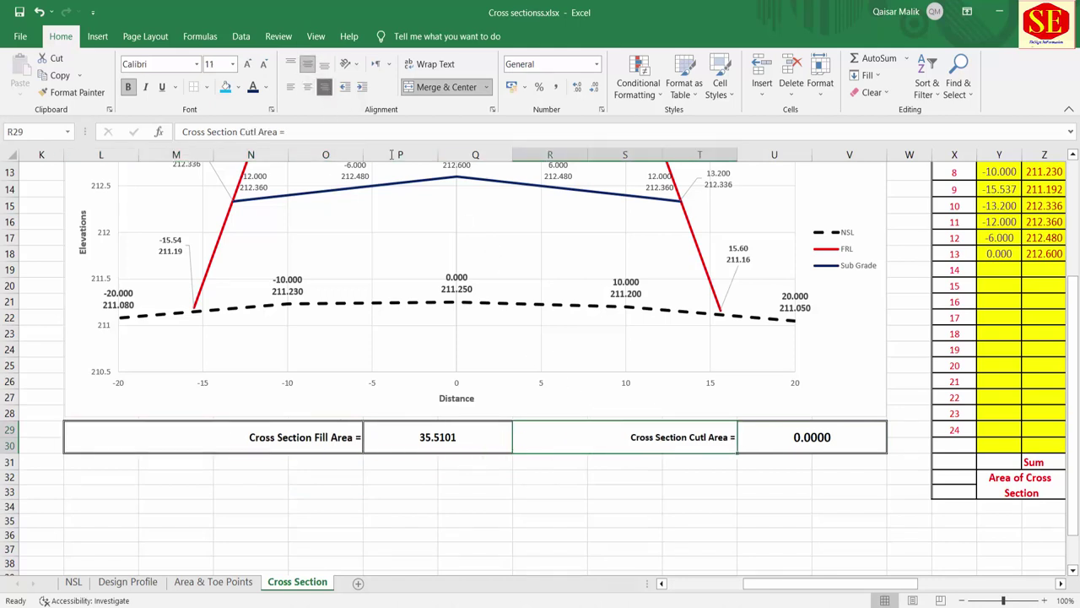
{"action": "left_click", "coordinate": [590, 504]}
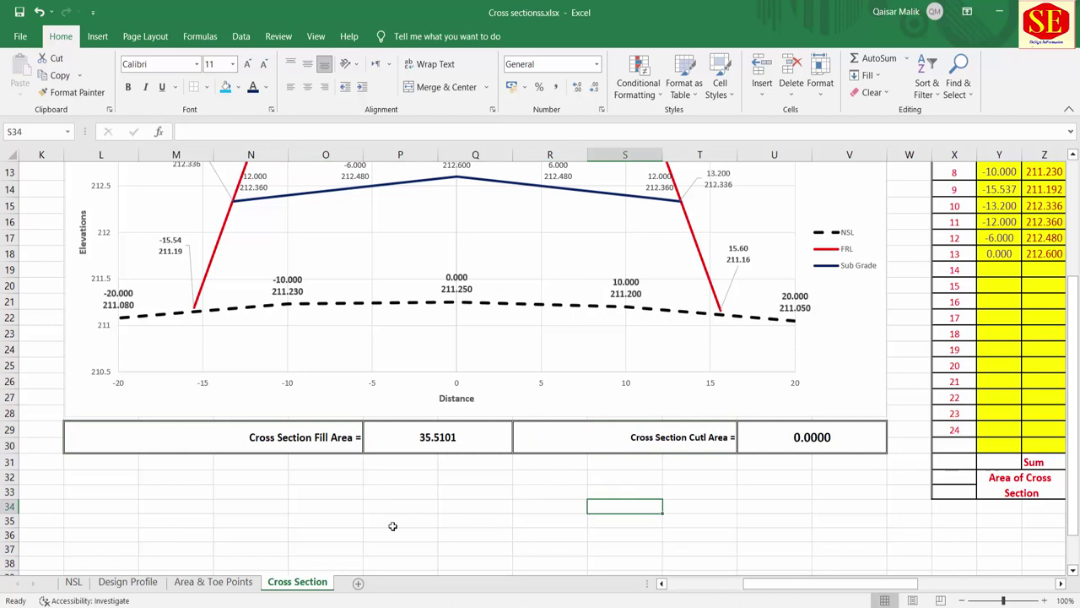
{"action": "left_click", "coordinate": [417, 489]}
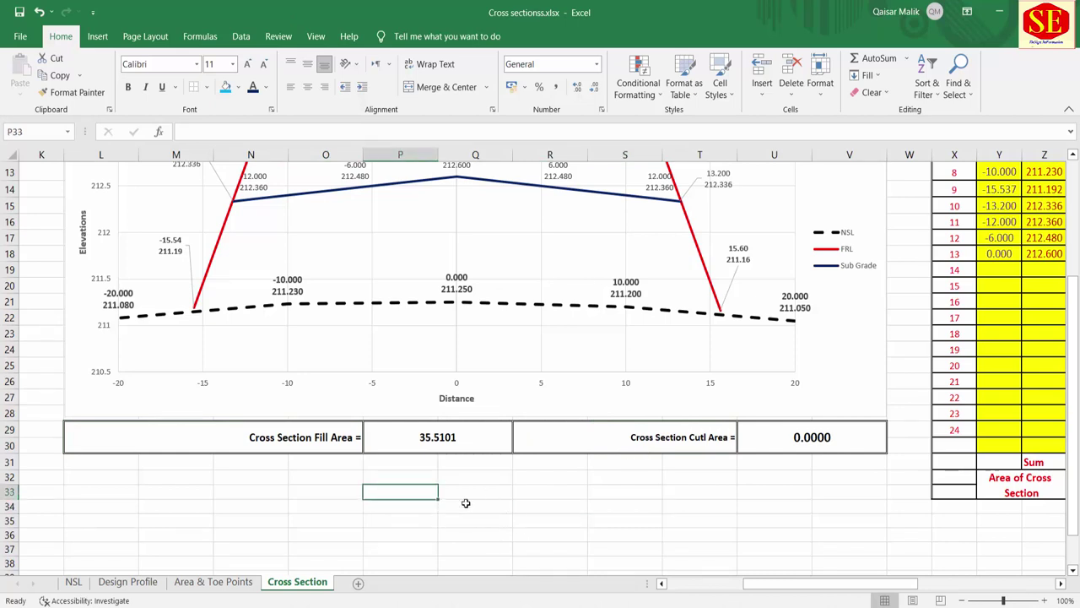
{"action": "left_click", "coordinate": [384, 435]}
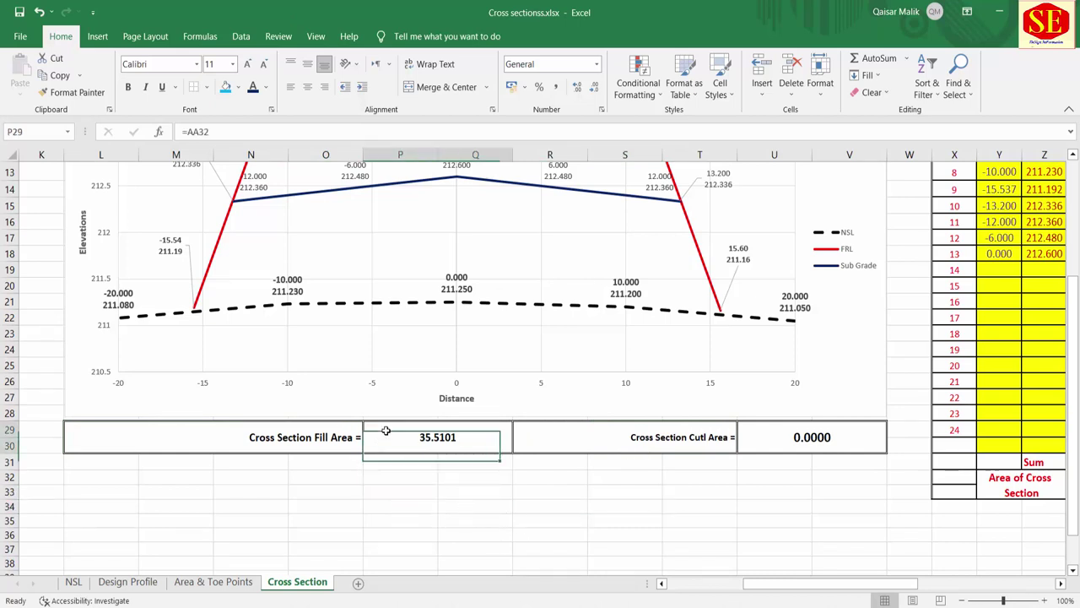
Left-align 35.5101 and remove the border between the fill label and its value.
{"action": "left_click", "coordinate": [292, 89]}
{"action": "left_click", "coordinate": [451, 489]}
{"action": "left_click", "coordinate": [318, 432]}
{"action": "left_click", "coordinate": [402, 431], "text": "shift"}
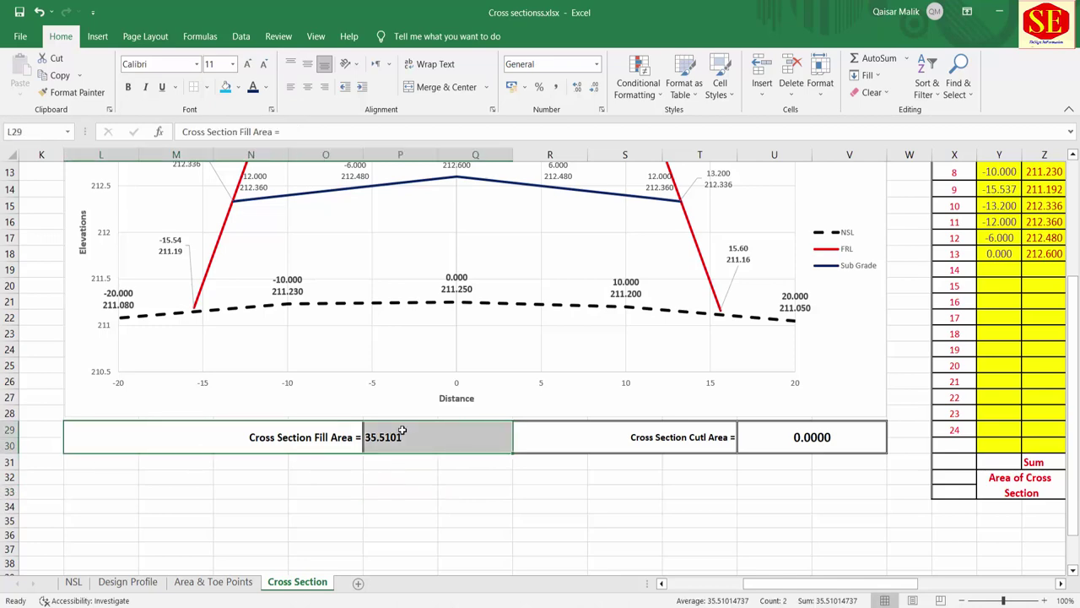
{"action": "right_click", "coordinate": [402, 432]}
{"action": "left_click", "coordinate": [462, 368]}
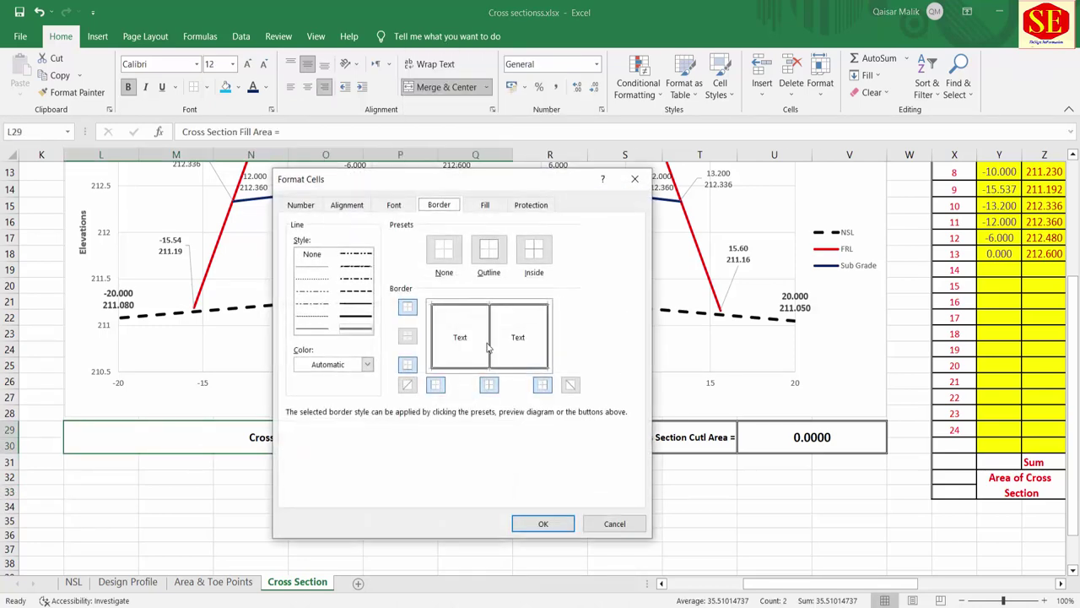
{"action": "left_click", "coordinate": [543, 523]}
{"action": "left_click", "coordinate": [475, 549]}
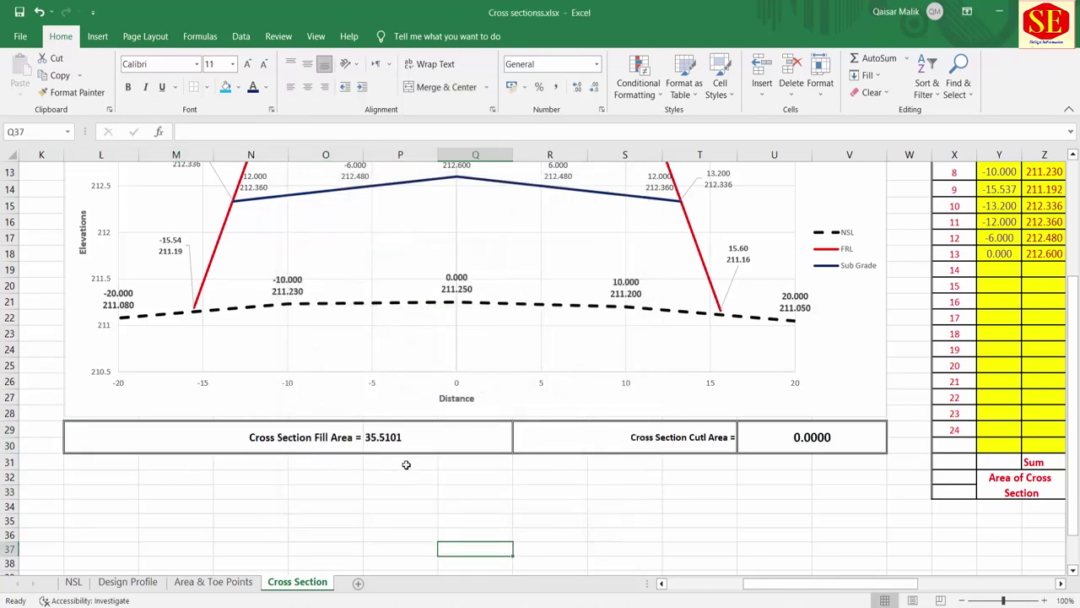
Remove the border between the cut label and its value, and left-align 0.0000.
{"action": "left_click_drag", "start_coordinate": [703, 443], "coordinate": [776, 436]}
{"action": "right_click", "coordinate": [777, 436]}
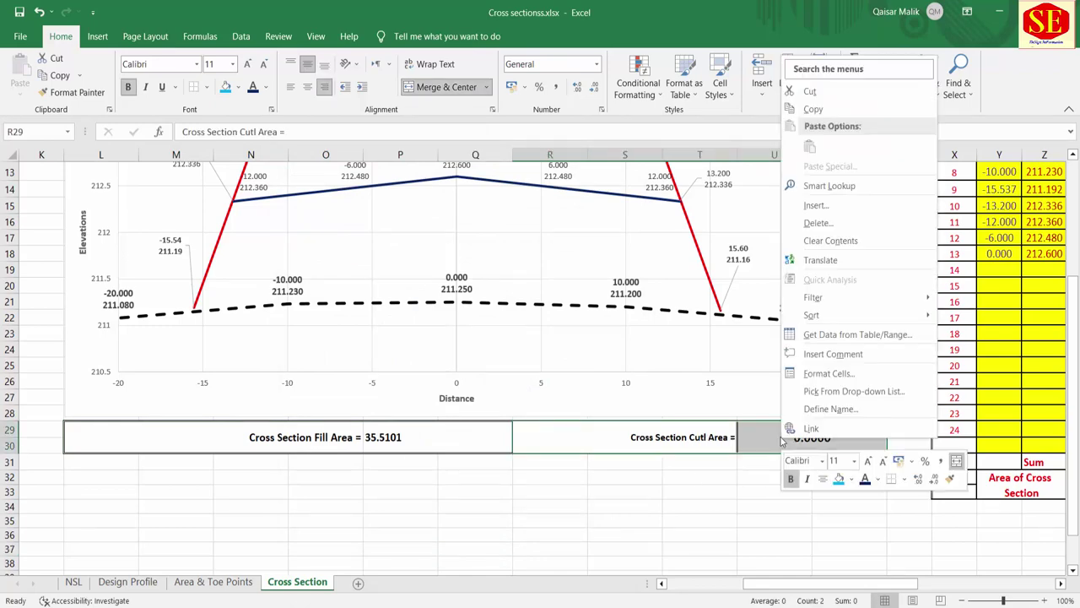
{"action": "left_click", "coordinate": [804, 384]}
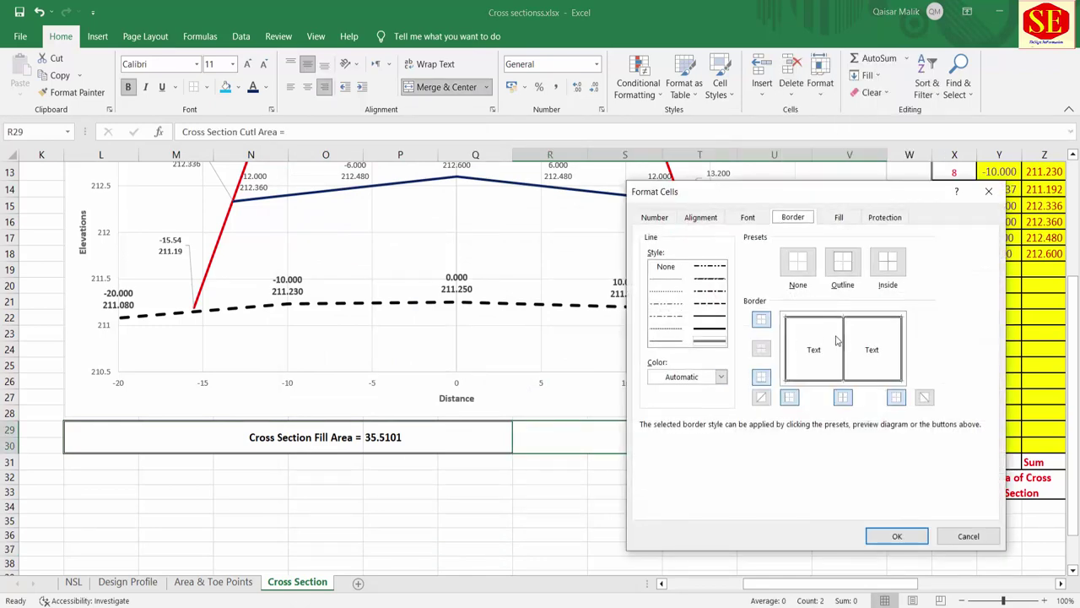
{"action": "left_click", "coordinate": [836, 340]}
{"action": "left_click", "coordinate": [838, 341]}
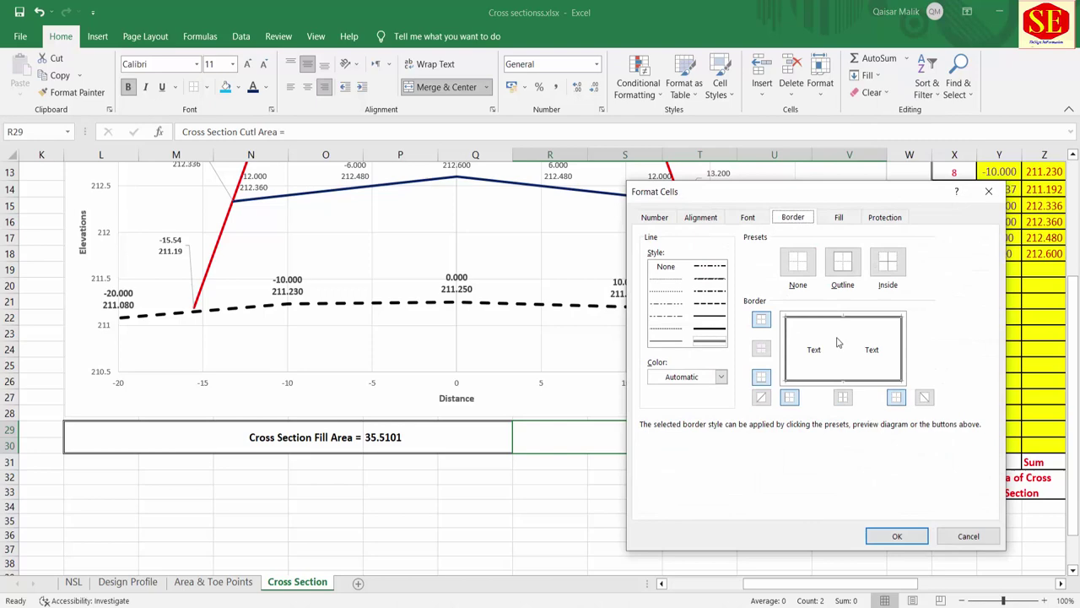
{"action": "left_click", "coordinate": [888, 535]}
{"action": "left_click", "coordinate": [849, 548]}
{"action": "left_click", "coordinate": [785, 437]}
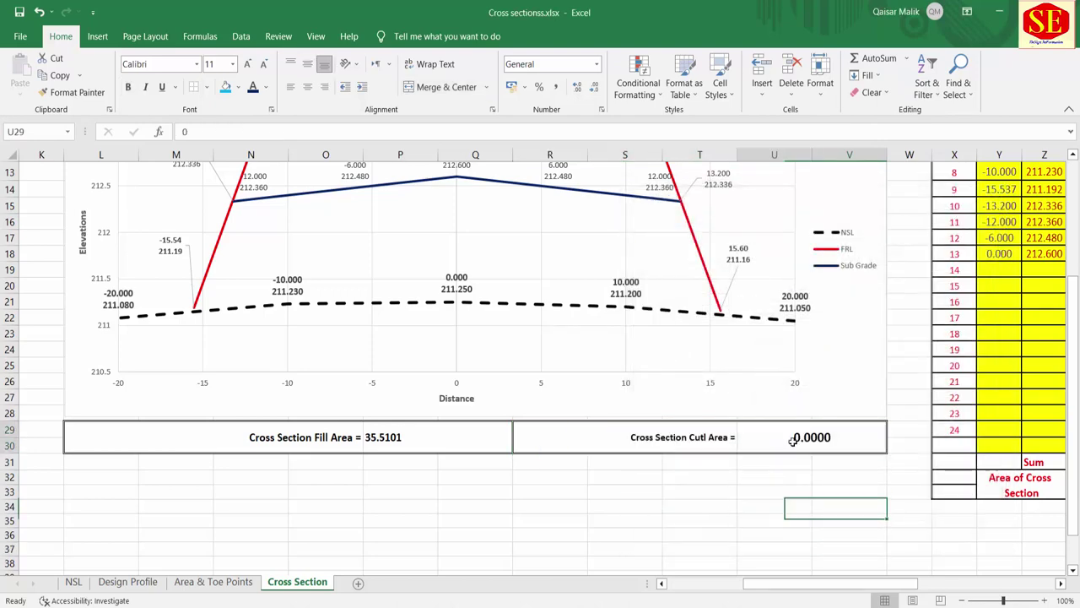
{"action": "left_click", "coordinate": [291, 87]}
{"action": "left_click", "coordinate": [604, 478]}
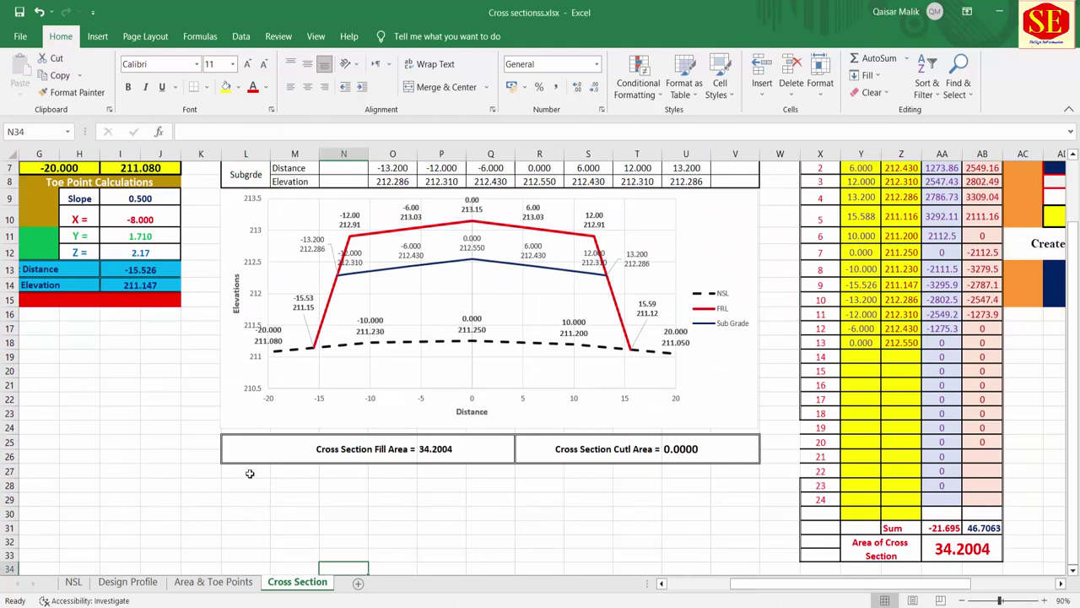
Merge the empty rows under the area row into one outlined block.
{"action": "left_click_drag", "start_coordinate": [250, 474], "coordinate": [729, 501]}
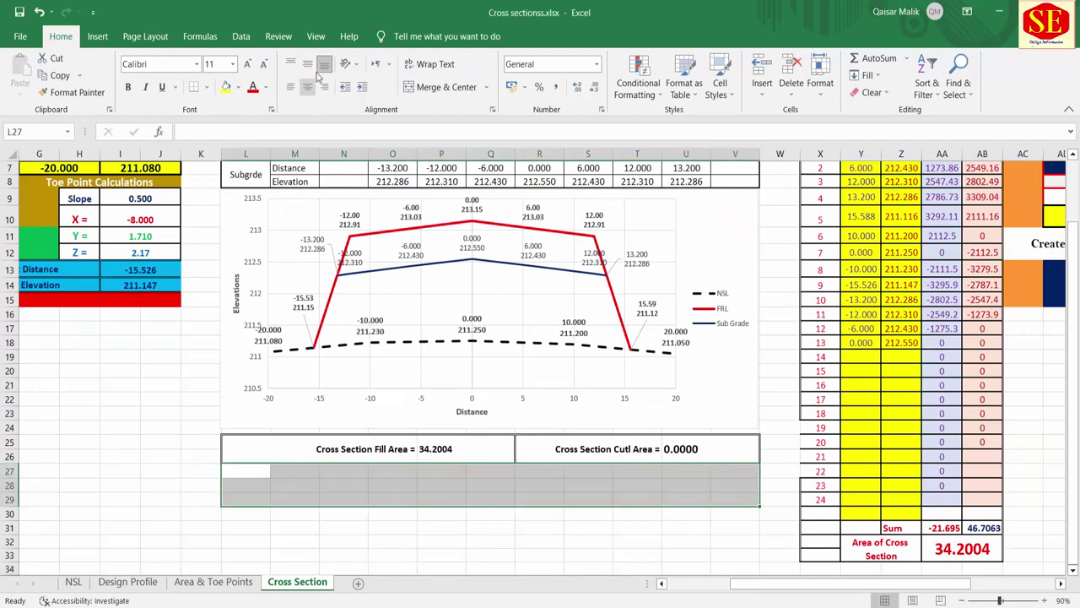
{"action": "left_click", "coordinate": [440, 87]}
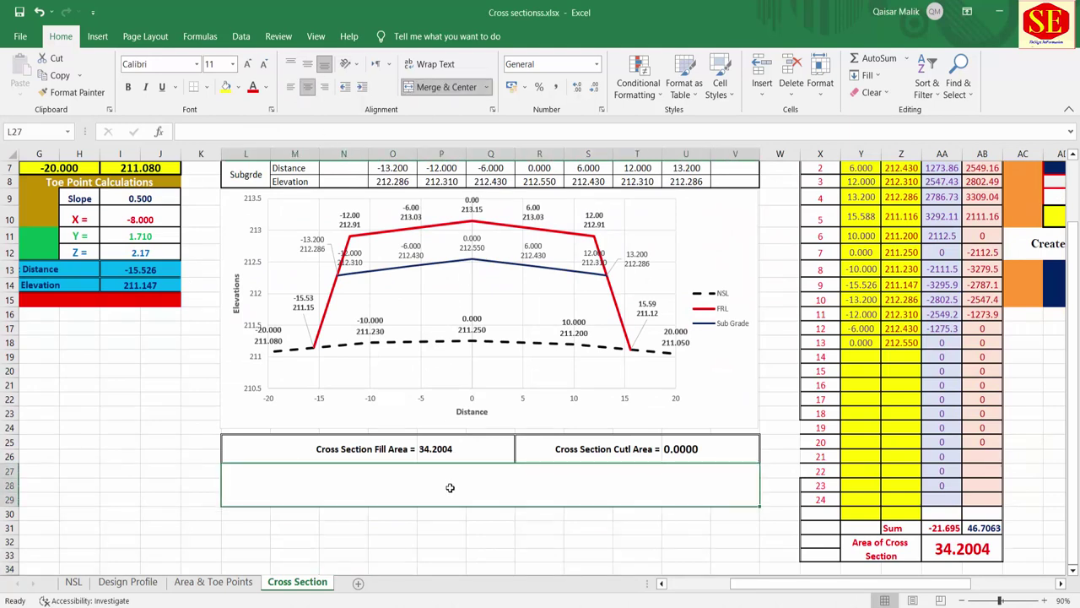
{"action": "right_click", "coordinate": [450, 487]}
{"action": "left_click", "coordinate": [493, 419]}
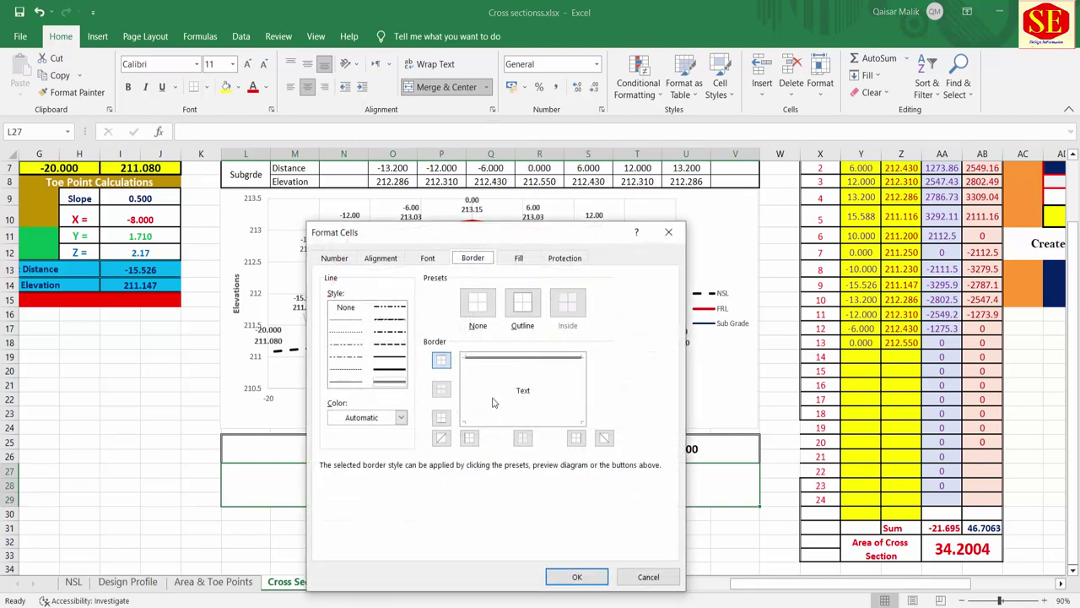
{"action": "left_click", "coordinate": [523, 303]}
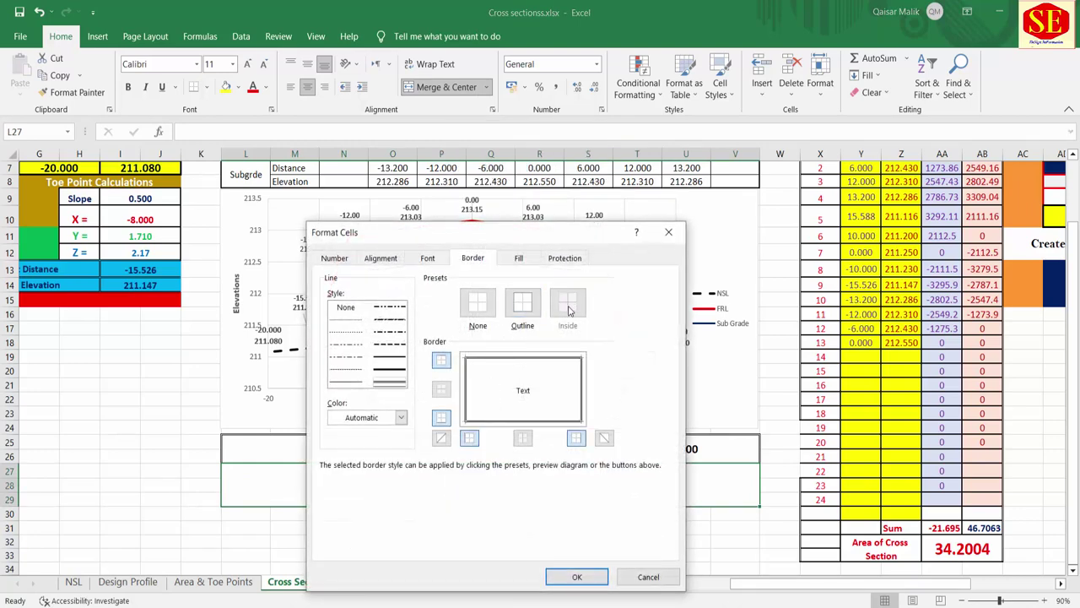
{"action": "left_click", "coordinate": [577, 576]}
{"action": "left_click", "coordinate": [440, 542]}
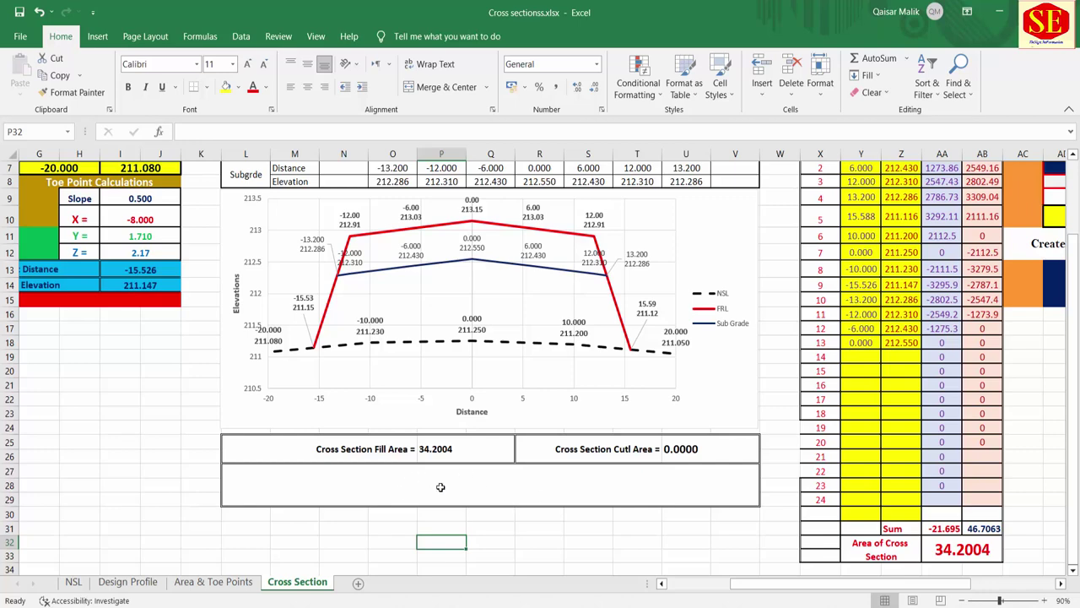
Add an outline border around the cross-section tables and chart block.
{"action": "scroll", "coordinate": [331, 409], "scroll_direction": "up", "scroll_amount": 2}
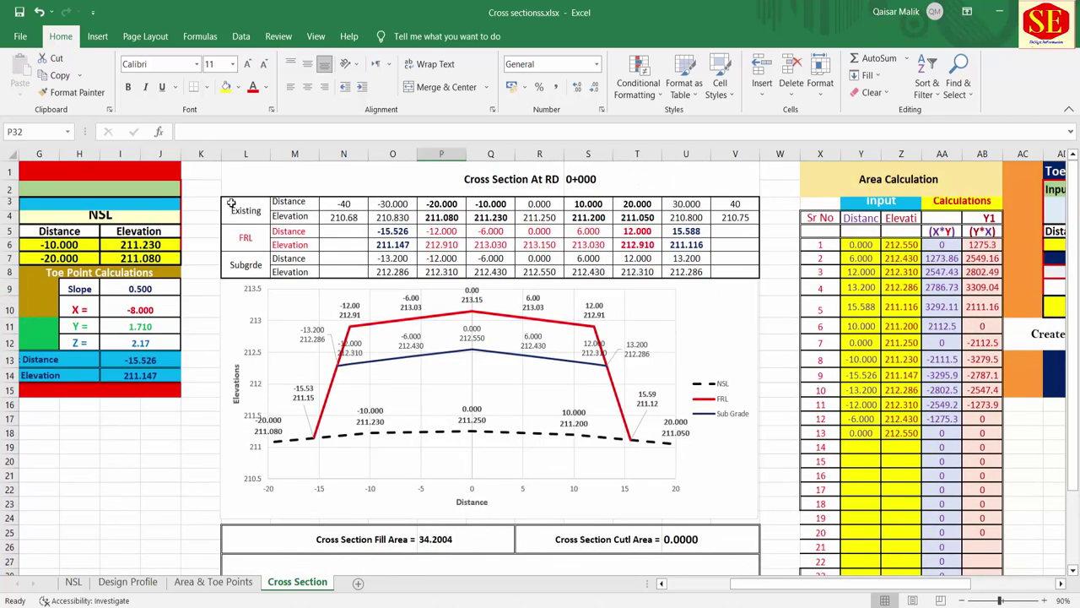
{"action": "mouse_move", "coordinate": [226, 201]}
{"action": "left_mouse_down"}
{"action": "mouse_move", "coordinate": [734, 557]}
{"action": "mouse_move", "coordinate": [723, 504]}
{"action": "left_mouse_up"}
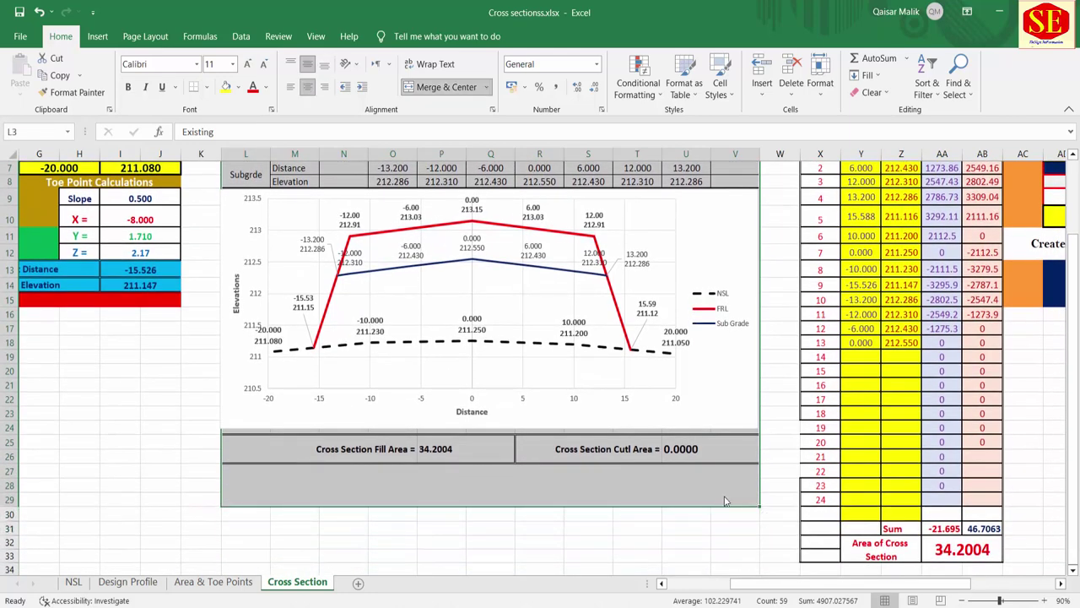
{"action": "right_click", "coordinate": [723, 504]}
{"action": "left_click", "coordinate": [769, 431]}
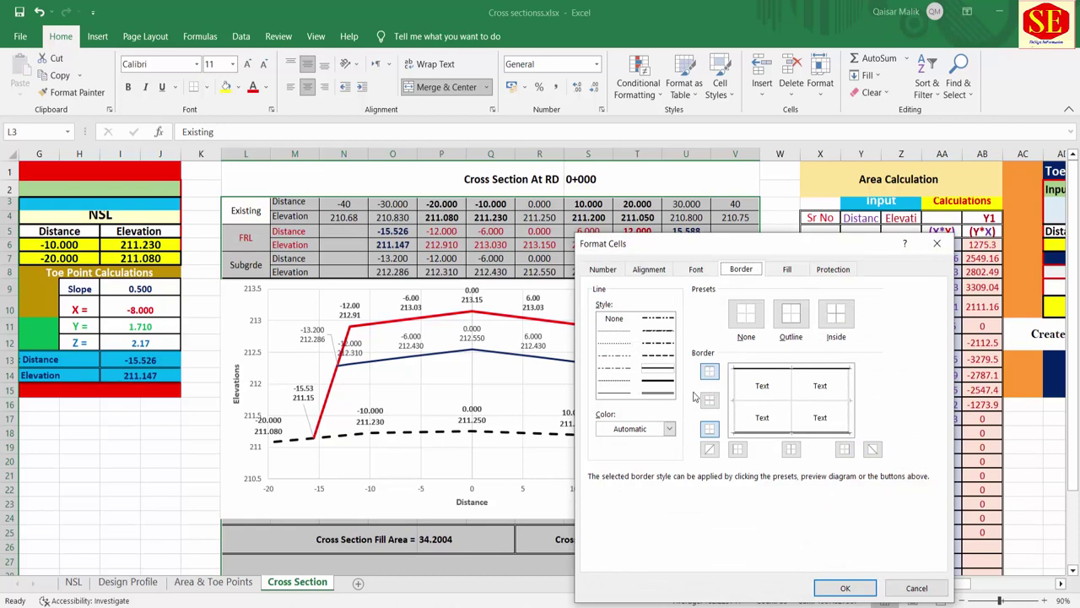
{"action": "left_click", "coordinate": [791, 317]}
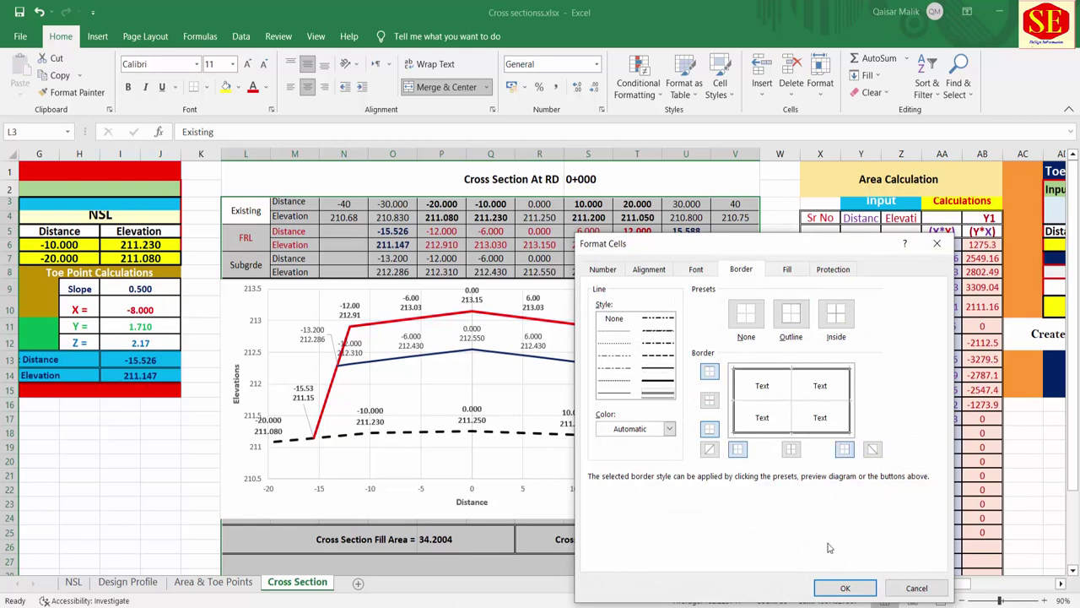
{"action": "left_click", "coordinate": [845, 588]}
{"action": "left_click", "coordinate": [178, 455]}
{"action": "left_click", "coordinate": [268, 338]}
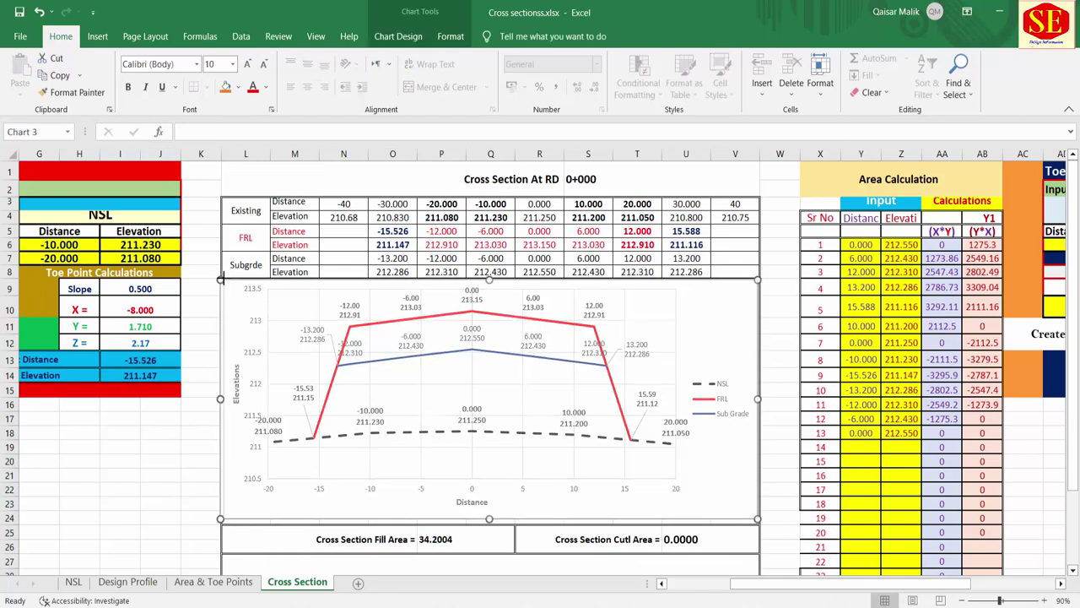
Narrow the chart slightly from the left and zoom out to 60%.
{"action": "left_click_drag", "start_coordinate": [221, 279], "coordinate": [217, 285]}
{"action": "left_click_drag", "start_coordinate": [161, 442], "coordinate": [160, 437]}
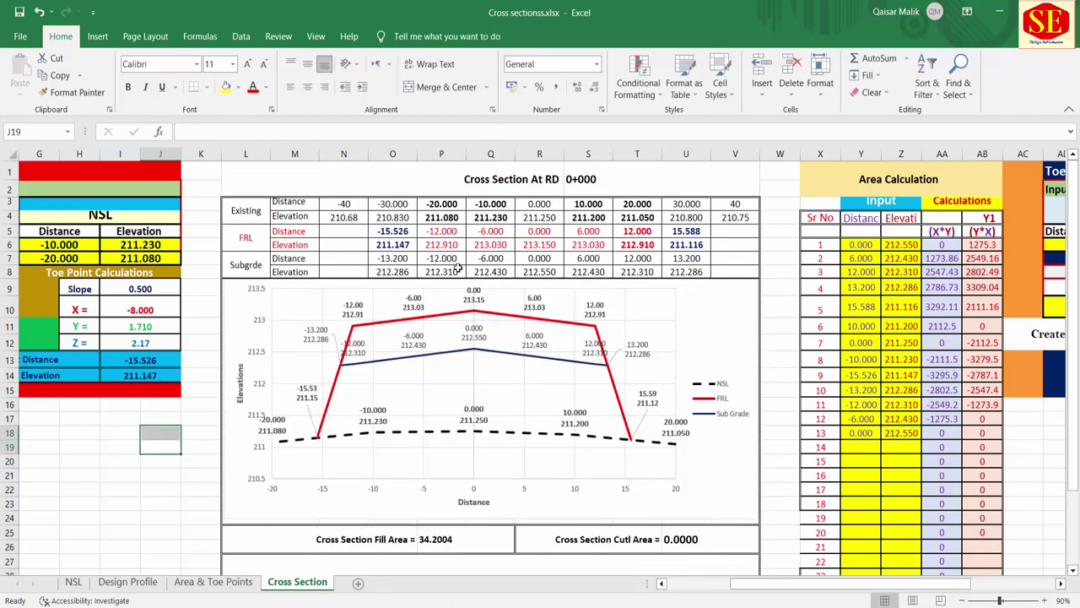
{"action": "scroll", "coordinate": [707, 304], "scroll_direction": "down", "scroll_amount": 1}
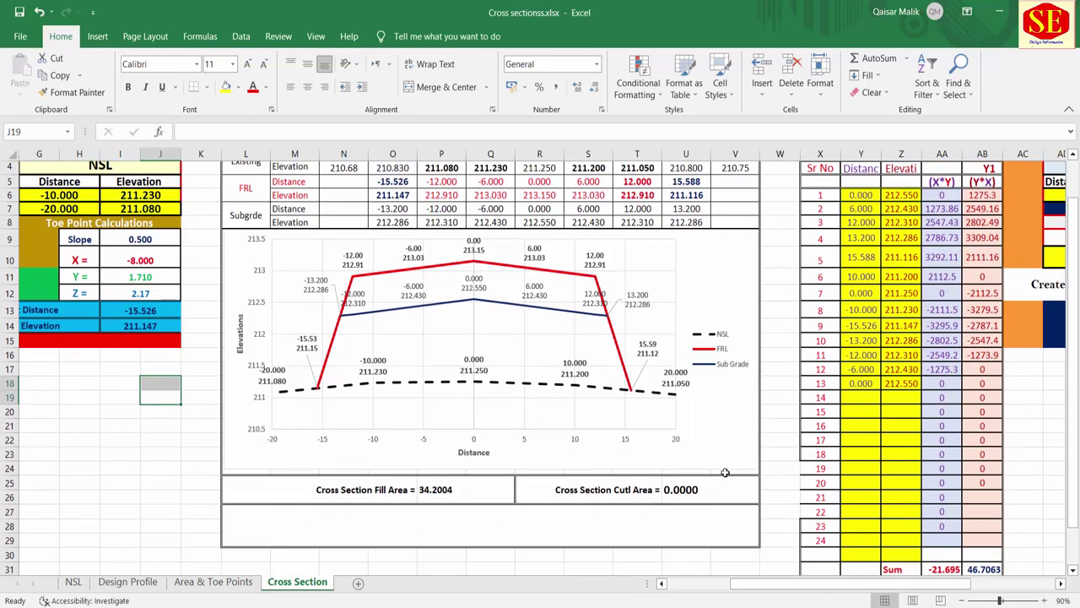
{"action": "left_click", "coordinate": [962, 601]}
{"action": "left_click", "coordinate": [962, 601]}
{"action": "left_click", "coordinate": [962, 600]}
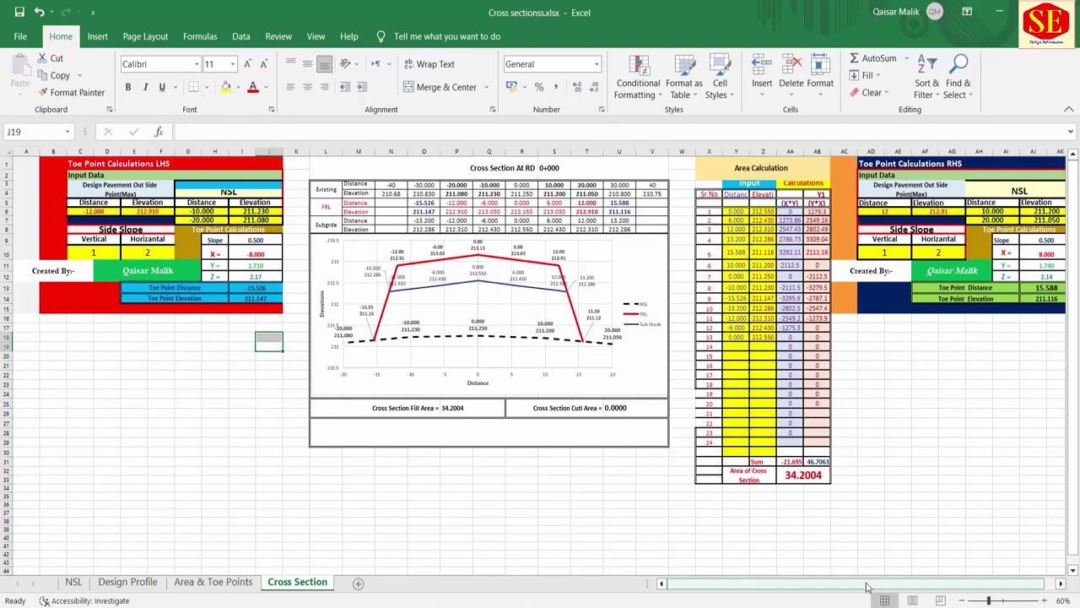
{"action": "left_click_drag", "start_coordinate": [713, 584], "coordinate": [743, 586]}
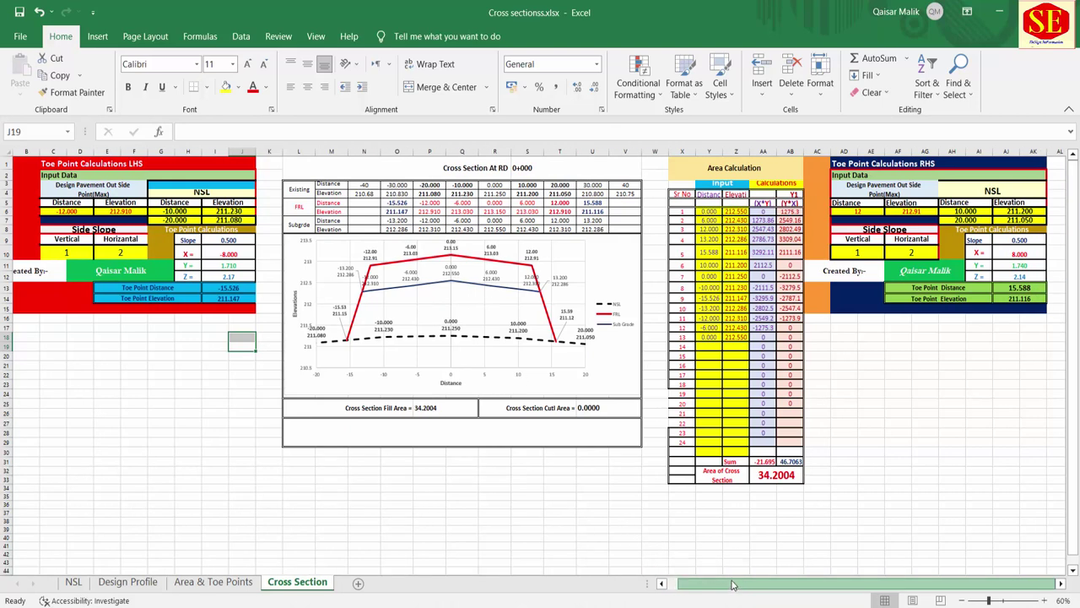
Select the entire cross-section layout B1:AL33.
{"action": "left_click", "coordinate": [20, 163]}
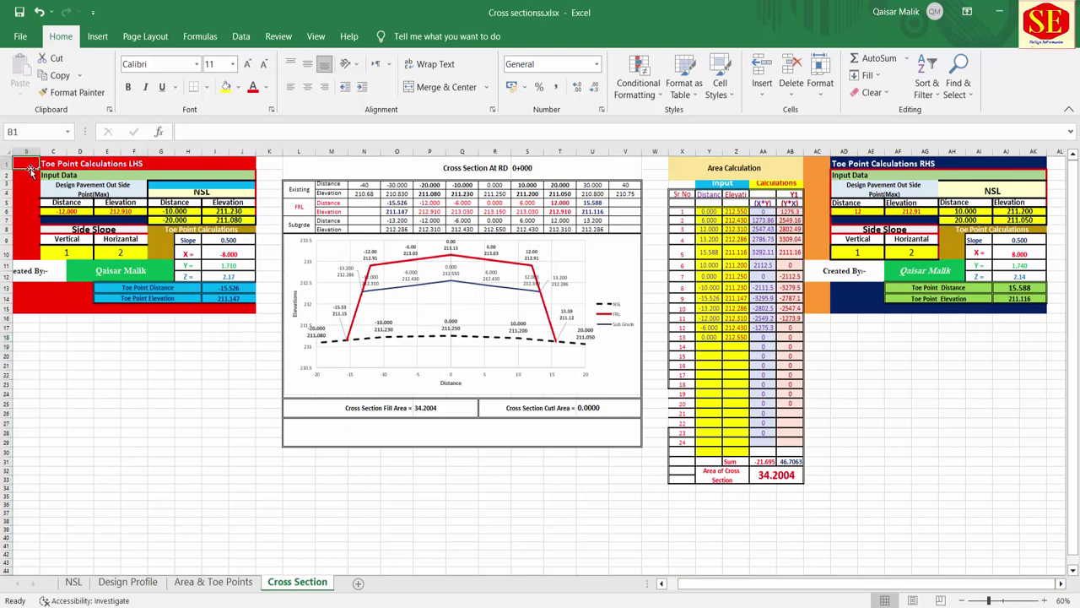
{"action": "left_click_drag", "start_coordinate": [30, 162], "coordinate": [976, 497]}
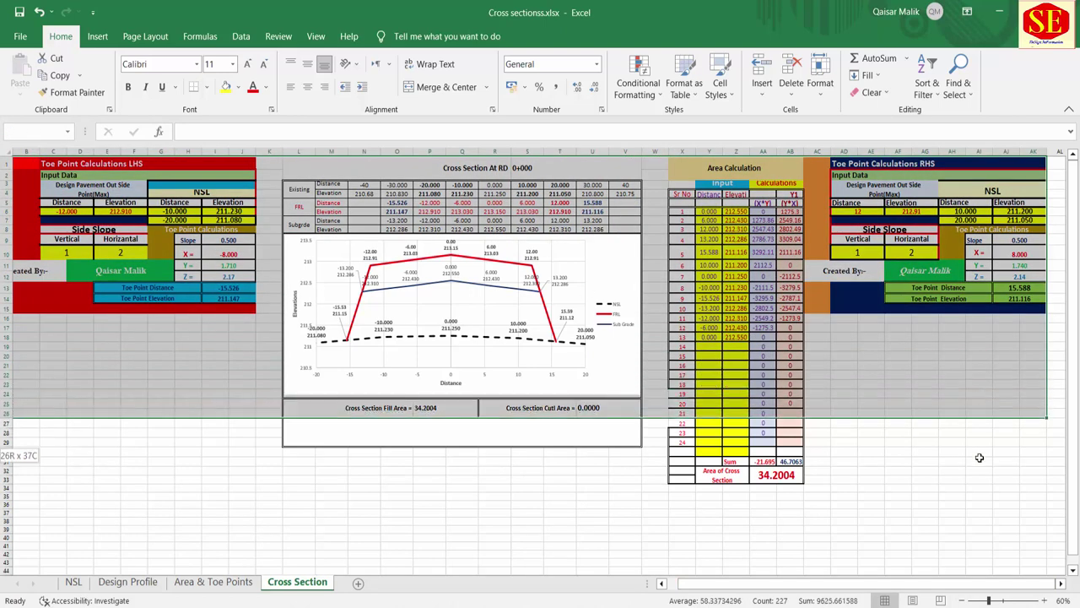
{"action": "left_click_drag", "start_coordinate": [976, 497], "coordinate": [969, 481]}
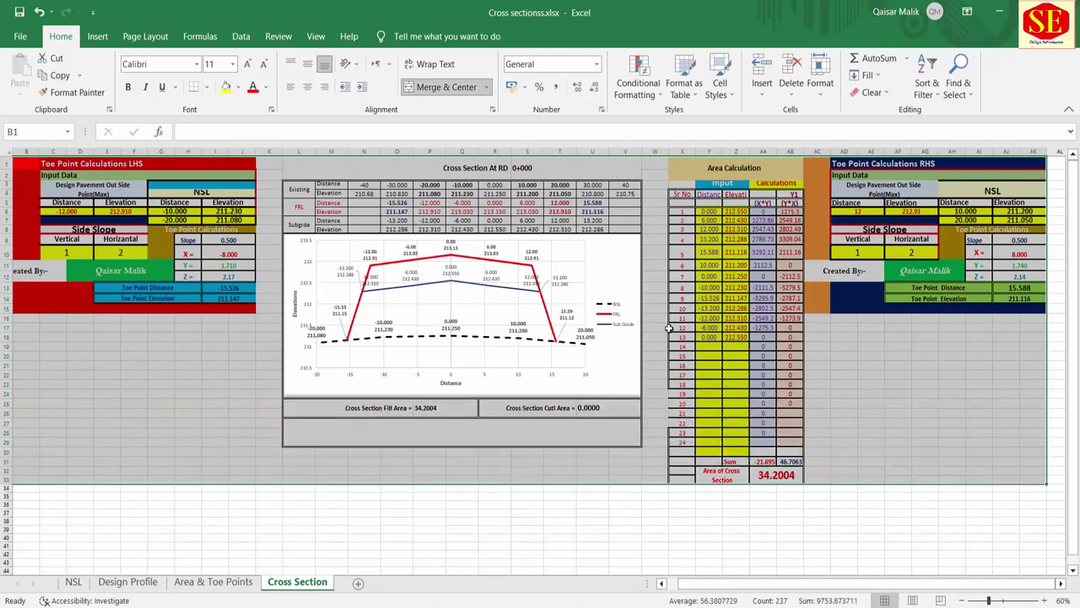
Copy the B1:AL33 layout and paste it starting at cell AM1.
{"action": "right_click", "coordinate": [22, 166]}
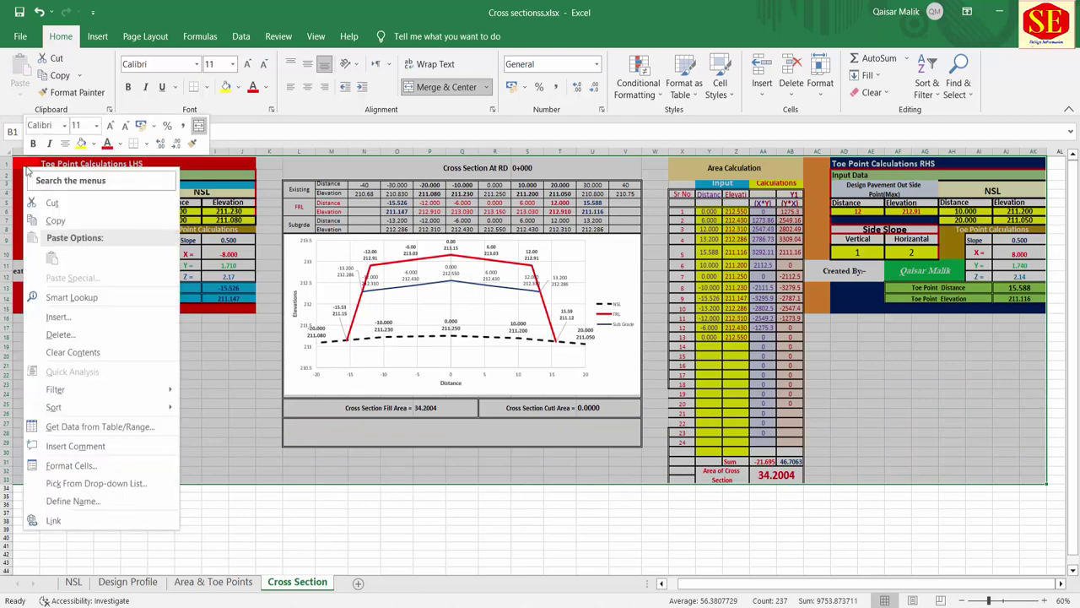
{"action": "left_click", "coordinate": [57, 221]}
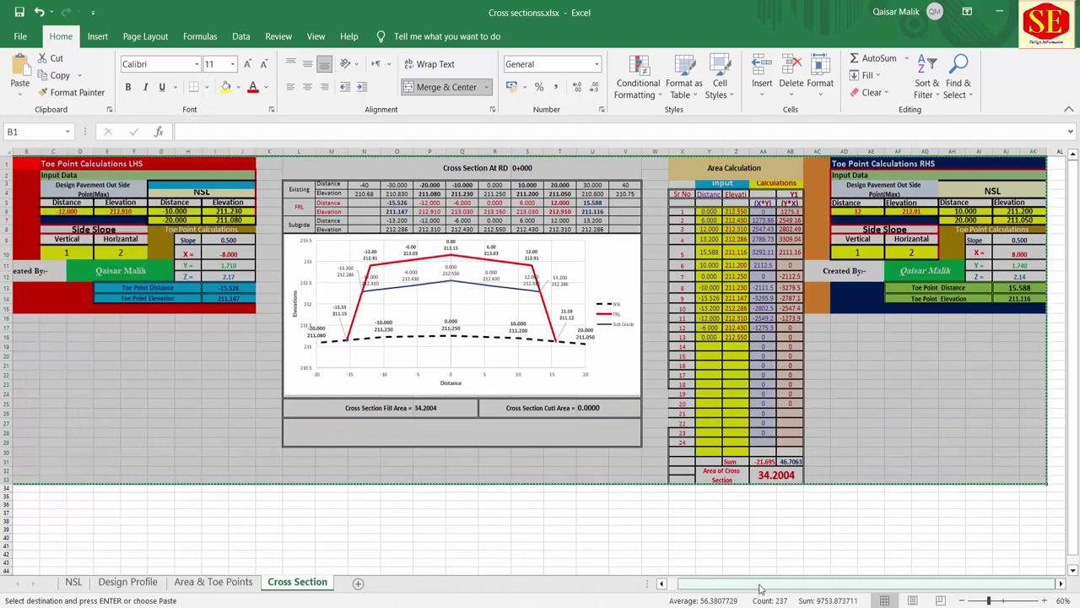
{"action": "left_click", "coordinate": [1061, 584]}
{"action": "left_click", "coordinate": [1061, 586]}
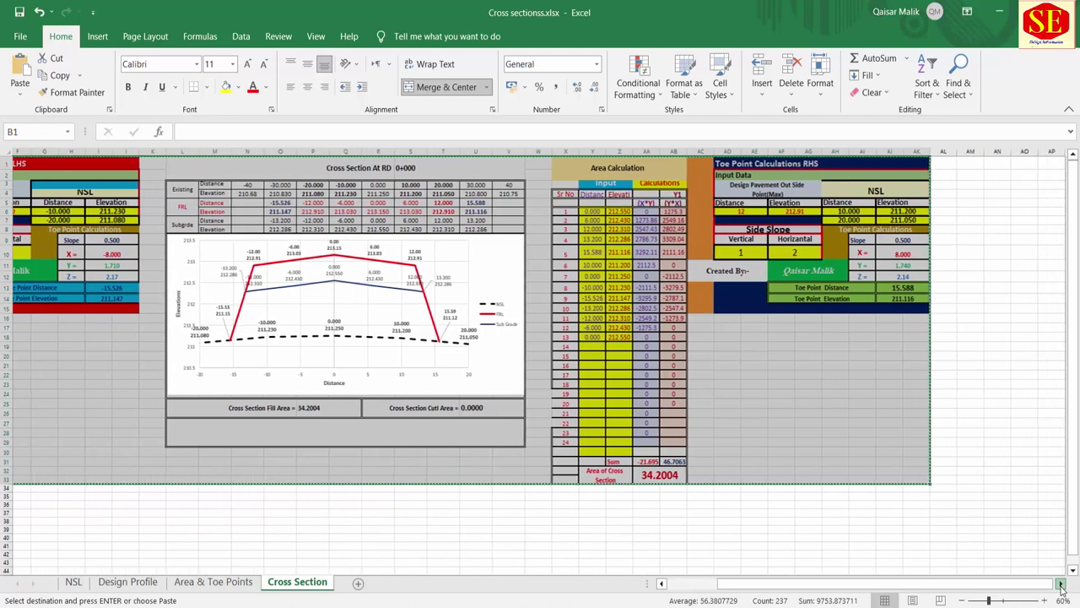
{"action": "left_click", "coordinate": [1061, 584]}
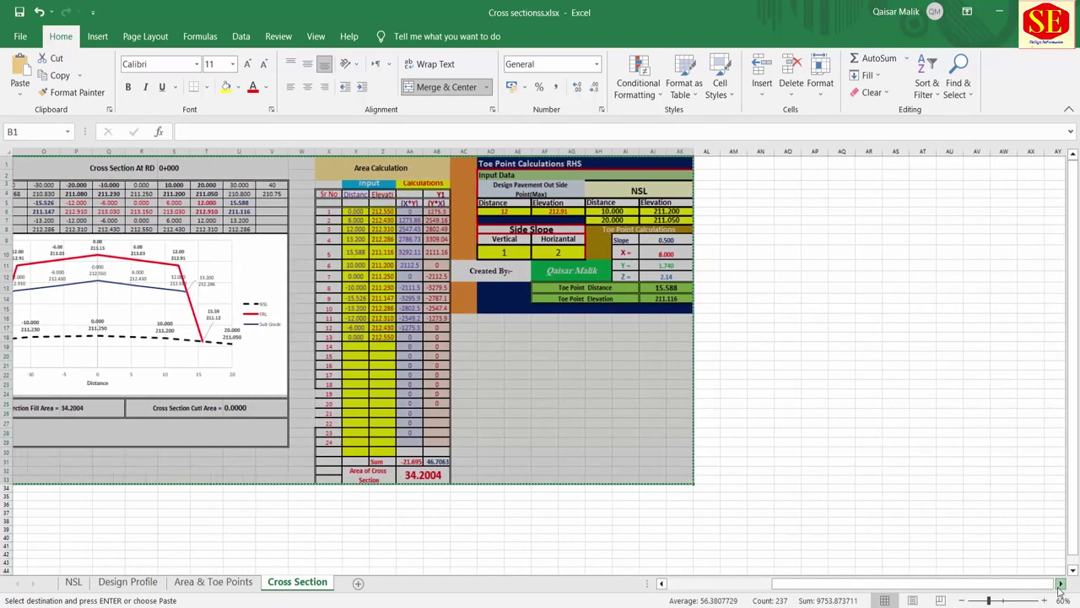
{"action": "left_click", "coordinate": [692, 159]}
{"action": "left_click", "coordinate": [692, 160]}
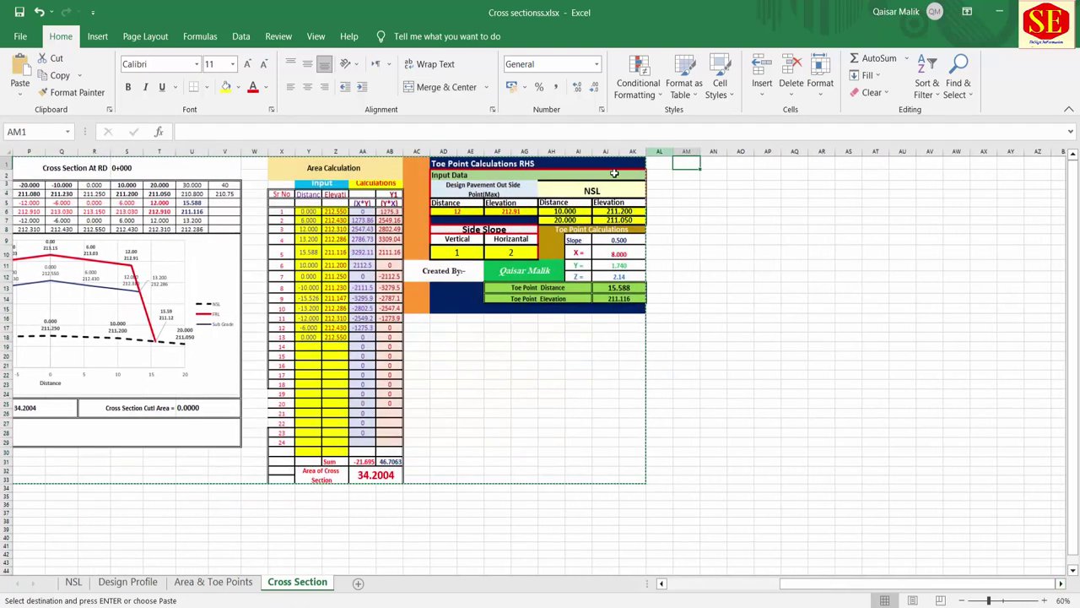
{"action": "right_click", "coordinate": [685, 162]}
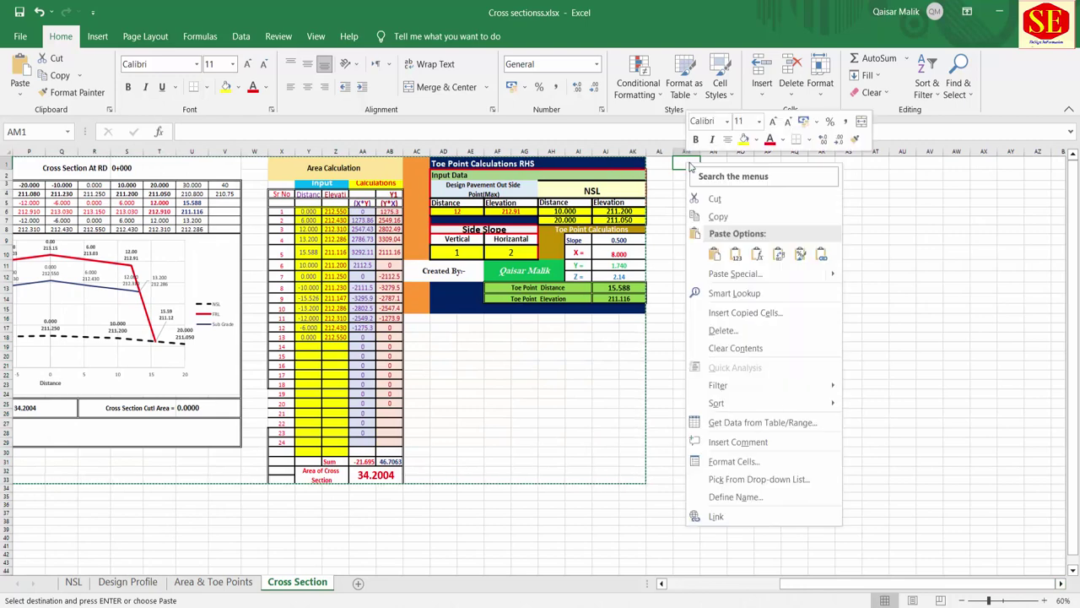
{"action": "left_click", "coordinate": [714, 255]}
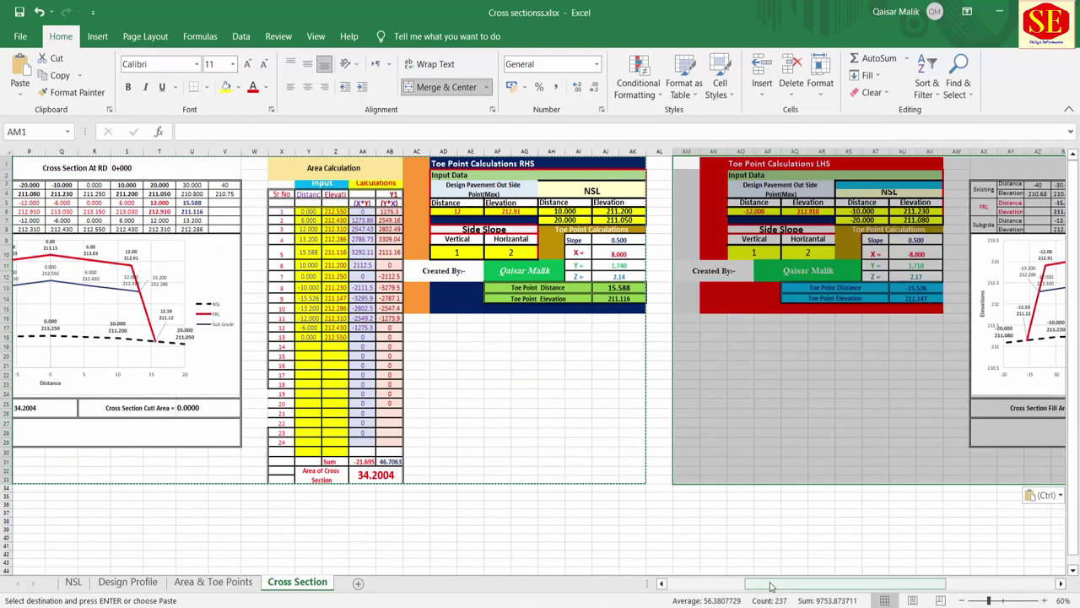
Select the duplicated chart in the pasted copy for removal.
{"action": "left_click_drag", "start_coordinate": [768, 583], "coordinate": [861, 583]}
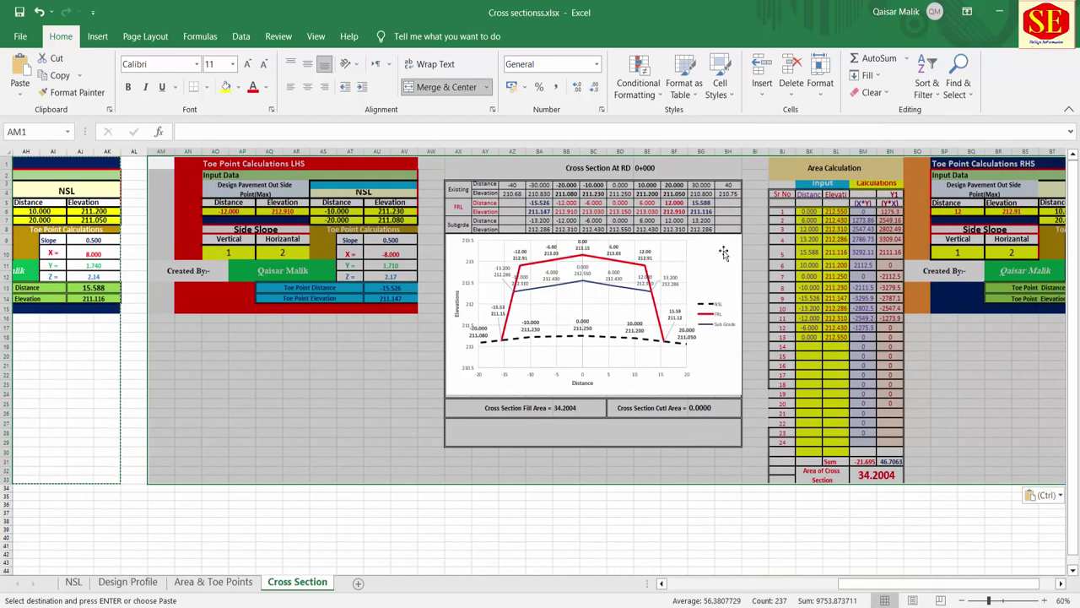
{"action": "left_click", "coordinate": [724, 253]}
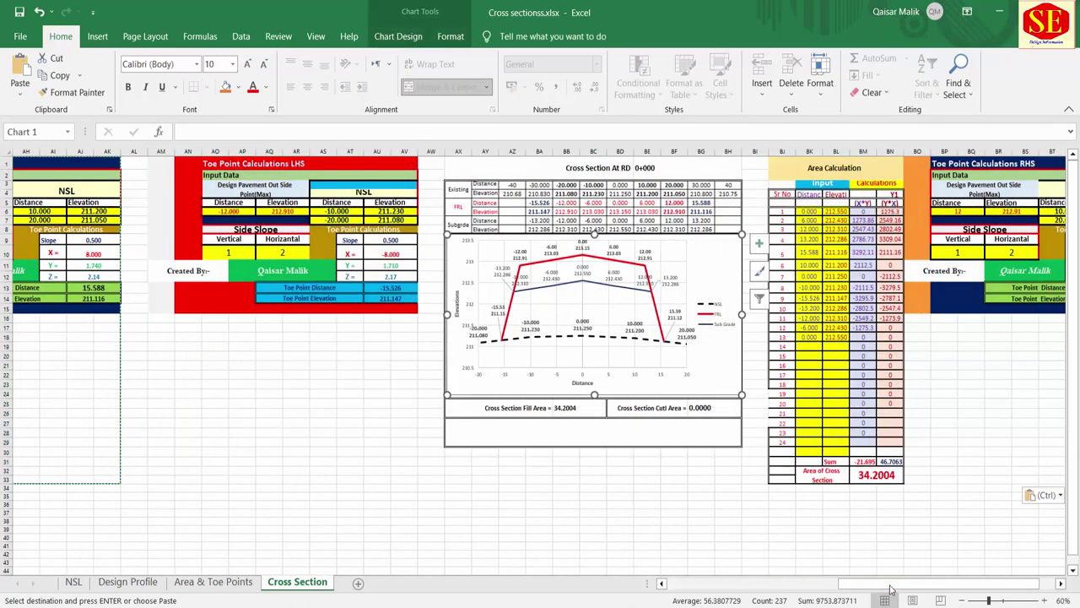
{"action": "left_click_drag", "start_coordinate": [900, 583], "coordinate": [853, 583]}
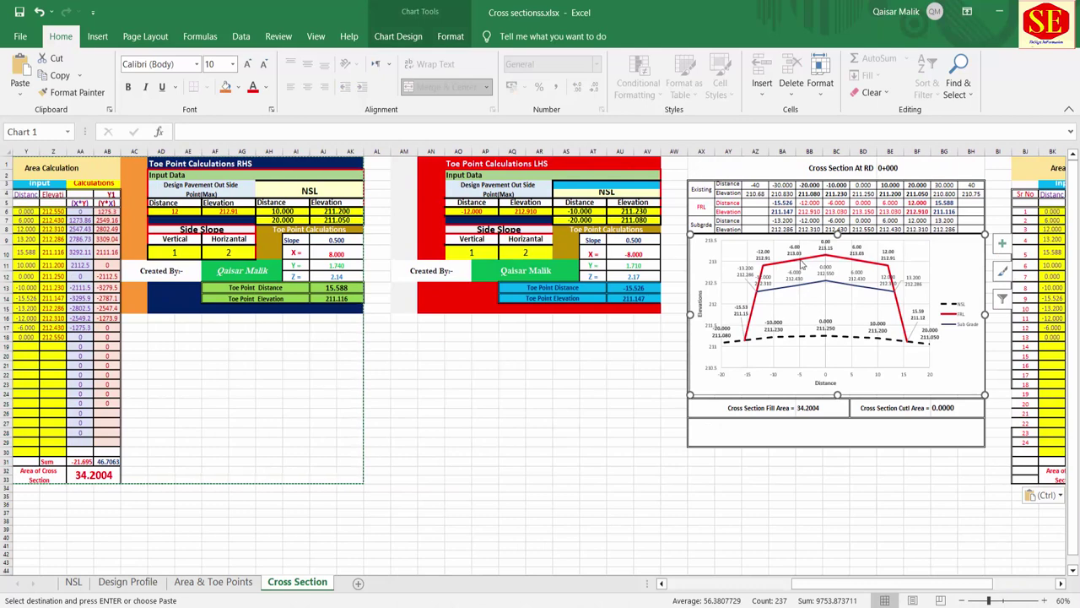
{"action": "left_click", "coordinate": [802, 262]}
{"action": "mouse_move", "coordinate": [912, 588]}
{"action": "left_mouse_down"}
{"action": "mouse_move", "coordinate": [811, 595]}
{"action": "mouse_move", "coordinate": [958, 584]}
{"action": "left_mouse_up"}
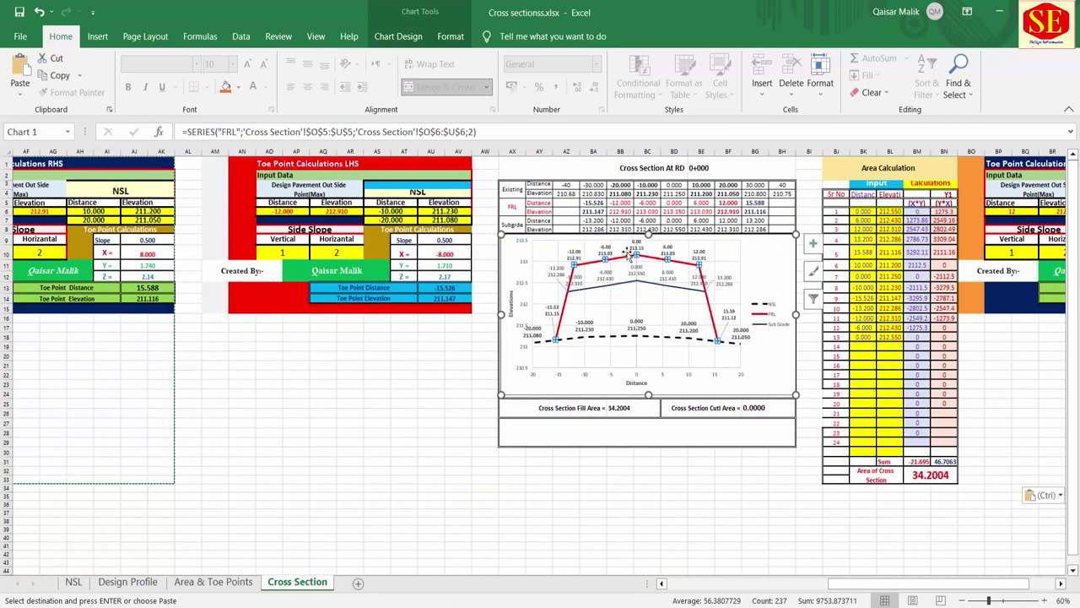
{"action": "left_click", "coordinate": [604, 492]}
{"action": "left_click", "coordinate": [607, 387]}
Delete the copied chart and clear the old Existing distance and elevation rows.
{"action": "key", "text": "Delete"}
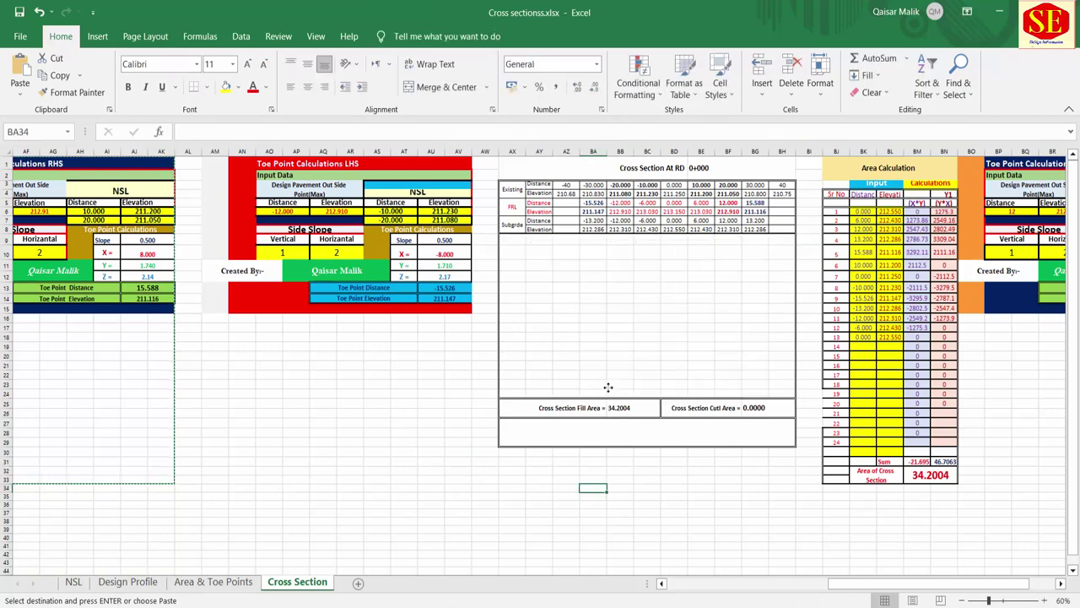
{"action": "left_click", "coordinate": [711, 504]}
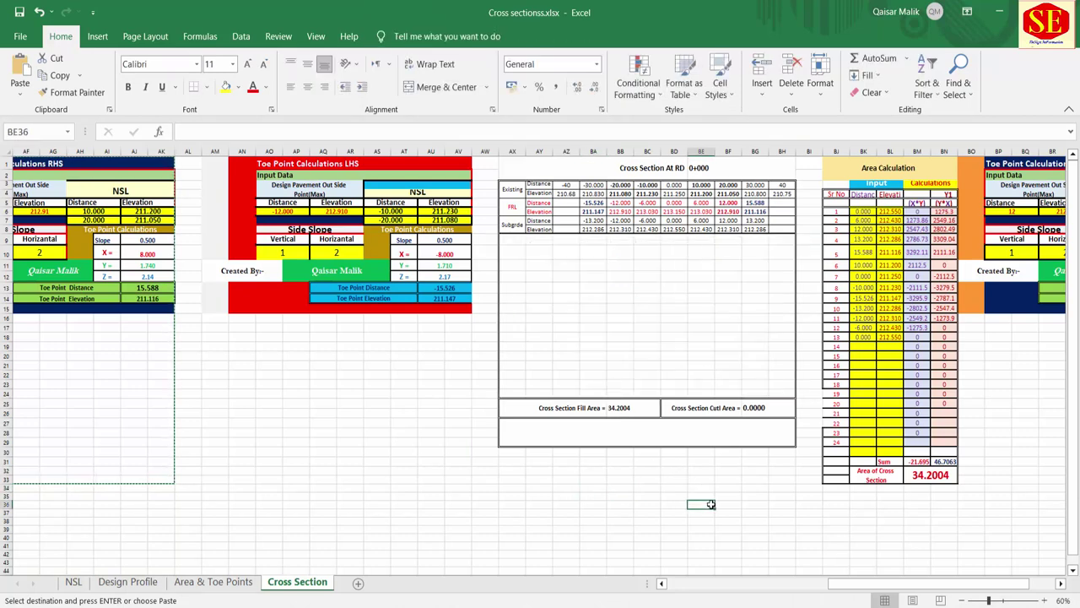
{"action": "scroll", "coordinate": [820, 555], "scroll_direction": "up", "scroll_amount": 1}
{"action": "left_click", "coordinate": [407, 460]}
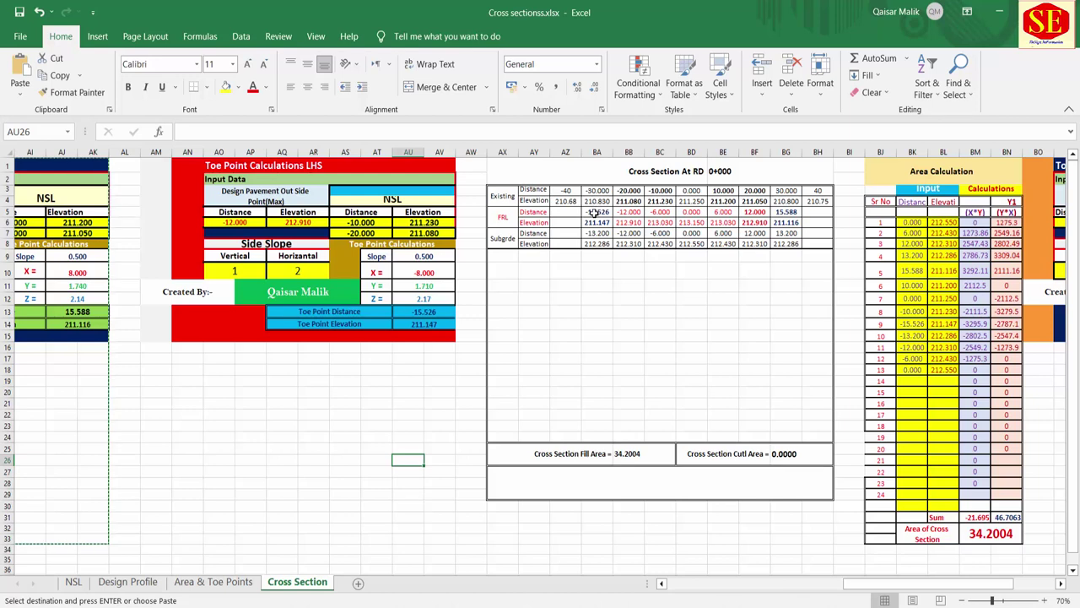
{"action": "double_click", "coordinate": [597, 211]}
{"action": "key", "text": "ctrl+Return"}
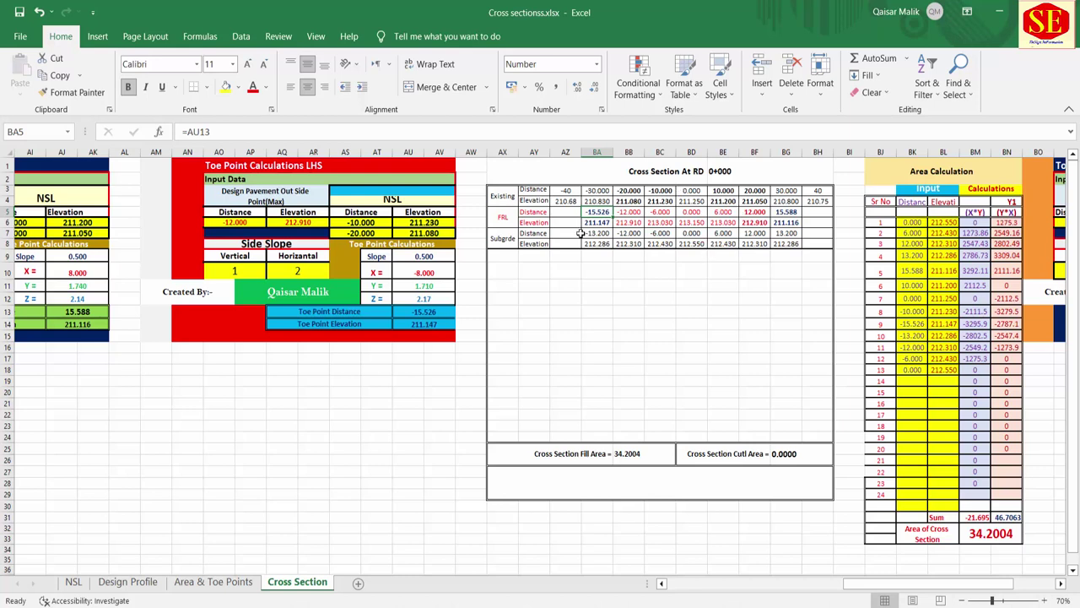
{"action": "left_click", "coordinate": [564, 191]}
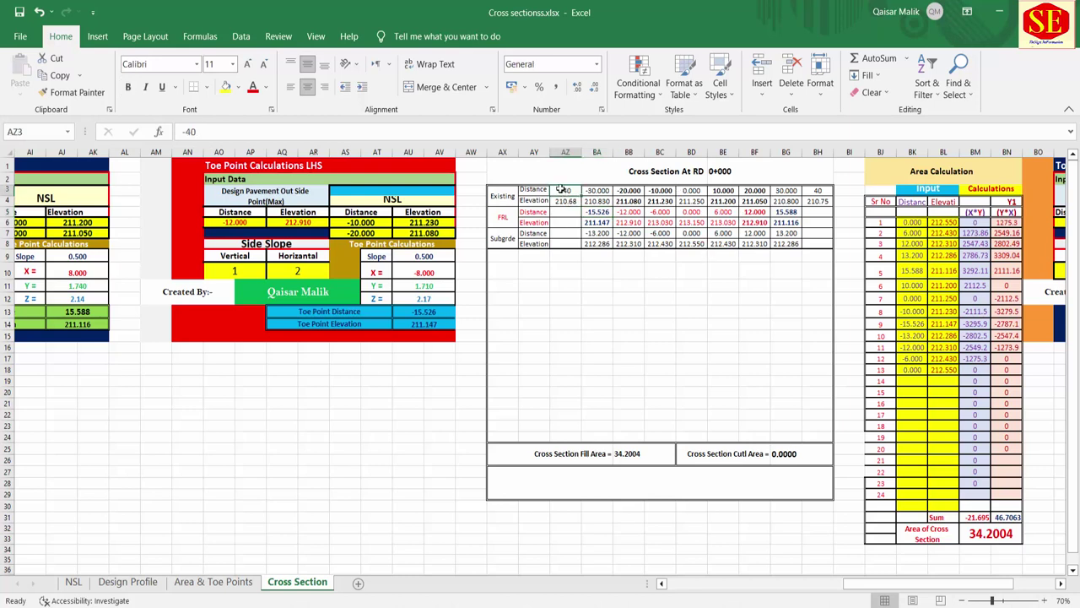
{"action": "left_click_drag", "start_coordinate": [560, 191], "coordinate": [806, 194]}
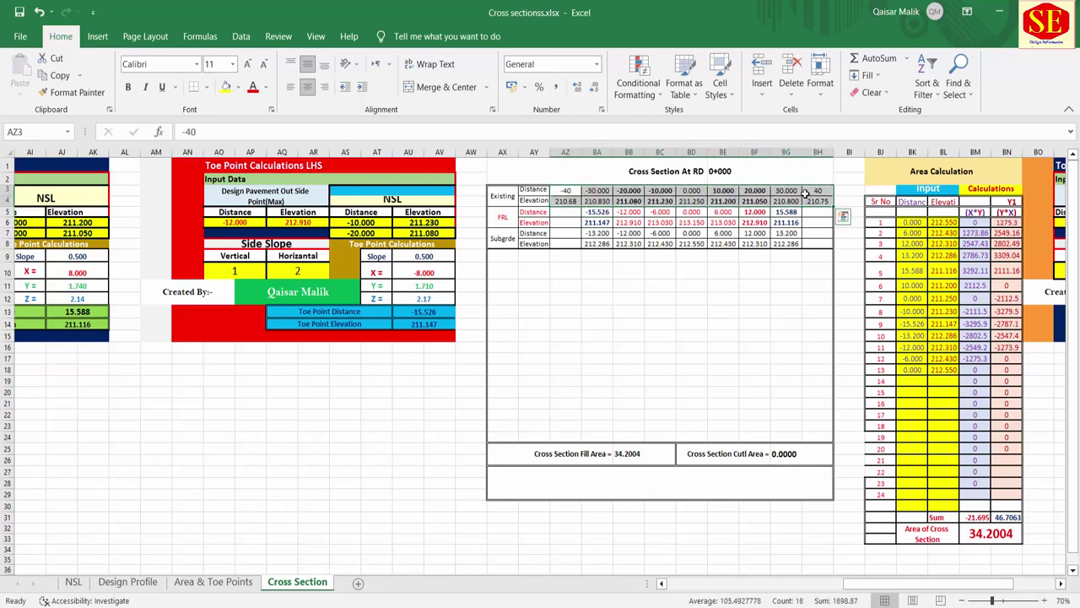
{"action": "key", "text": "Delete"}
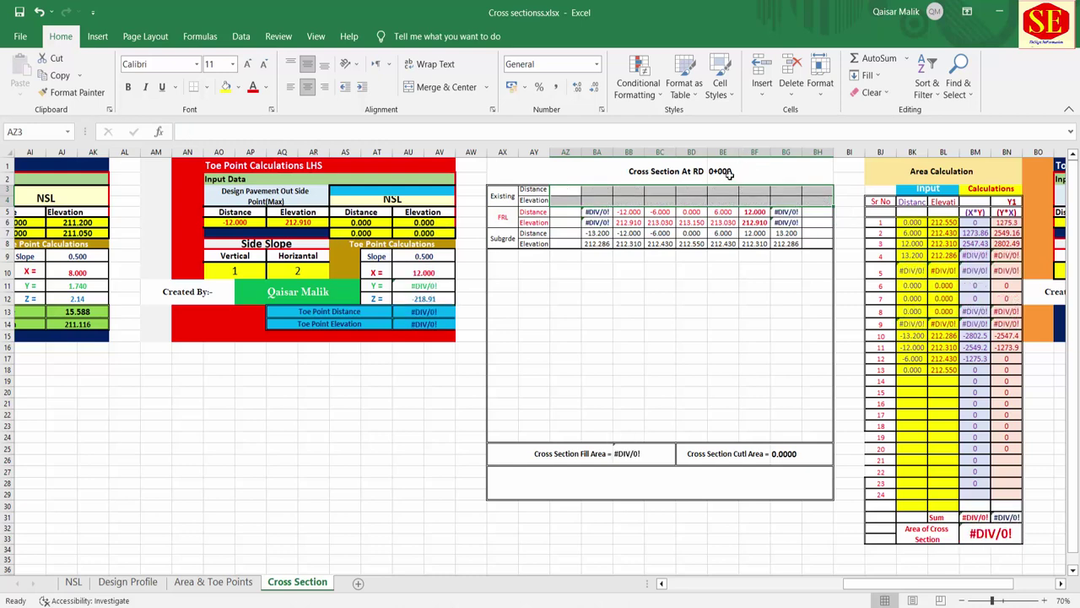
Change the block's station title to RD 0+050.
{"action": "left_click", "coordinate": [762, 179]}
{"action": "type", "text": "2"}
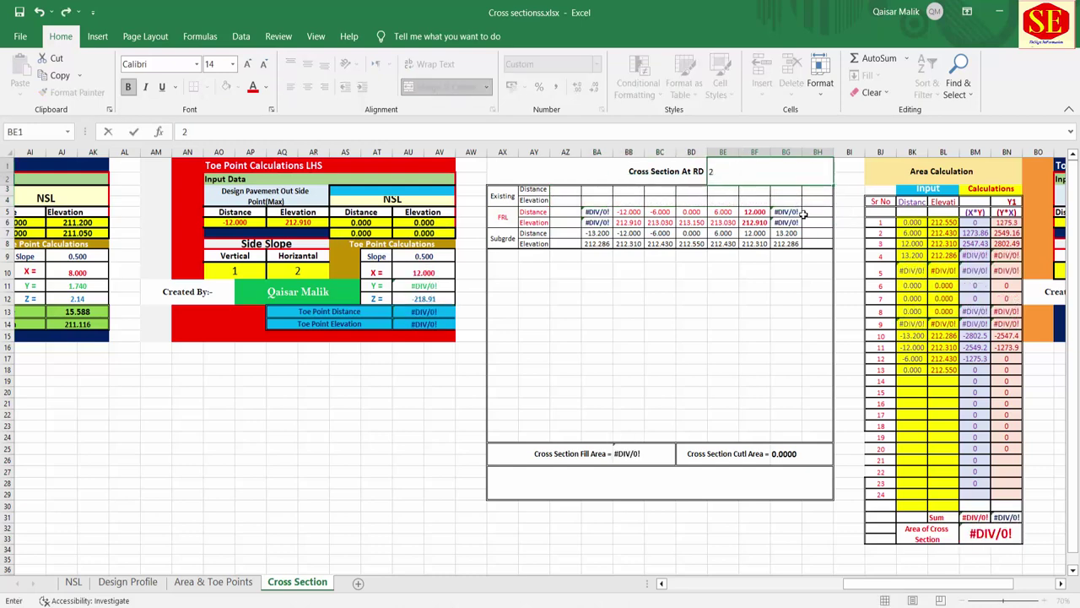
{"action": "key", "text": "BackSpace"}
{"action": "type", "text": "50"}
{"action": "key", "text": "Return"}
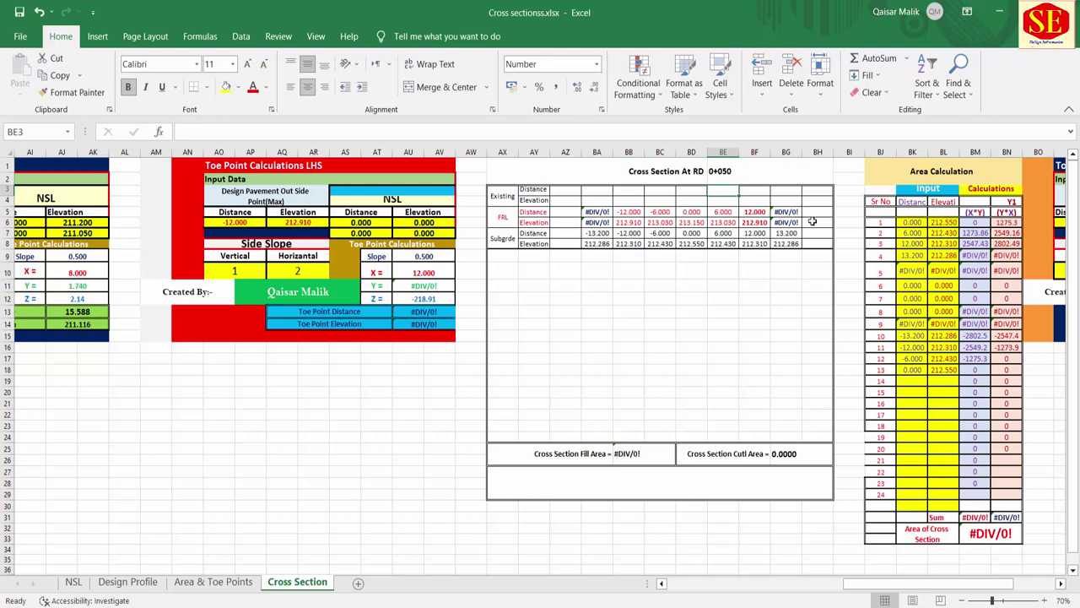
Clear the old FRL and subgrade distance and elevation rows.
{"action": "left_click_drag", "start_coordinate": [628, 212], "coordinate": [750, 219]}
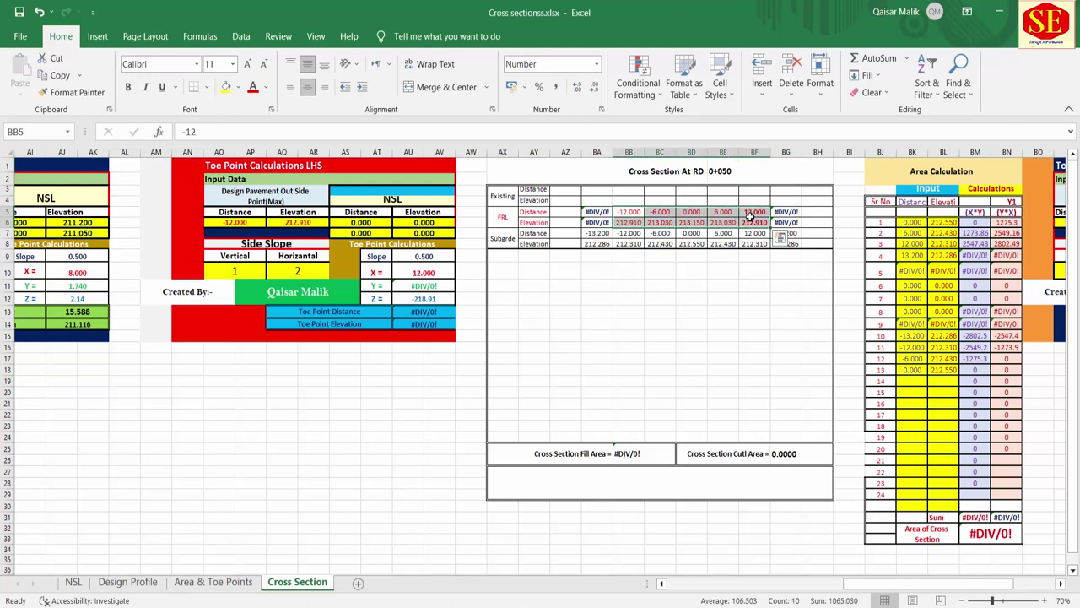
{"action": "key", "text": "Delete"}
{"action": "left_click_drag", "start_coordinate": [600, 233], "coordinate": [797, 243]}
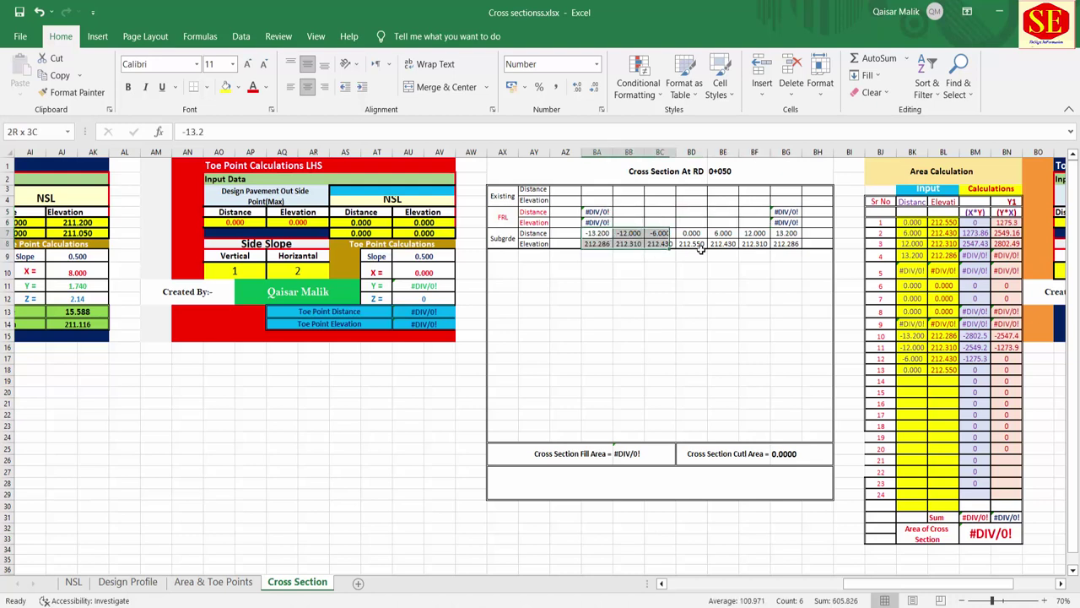
{"action": "key", "text": "Delete"}
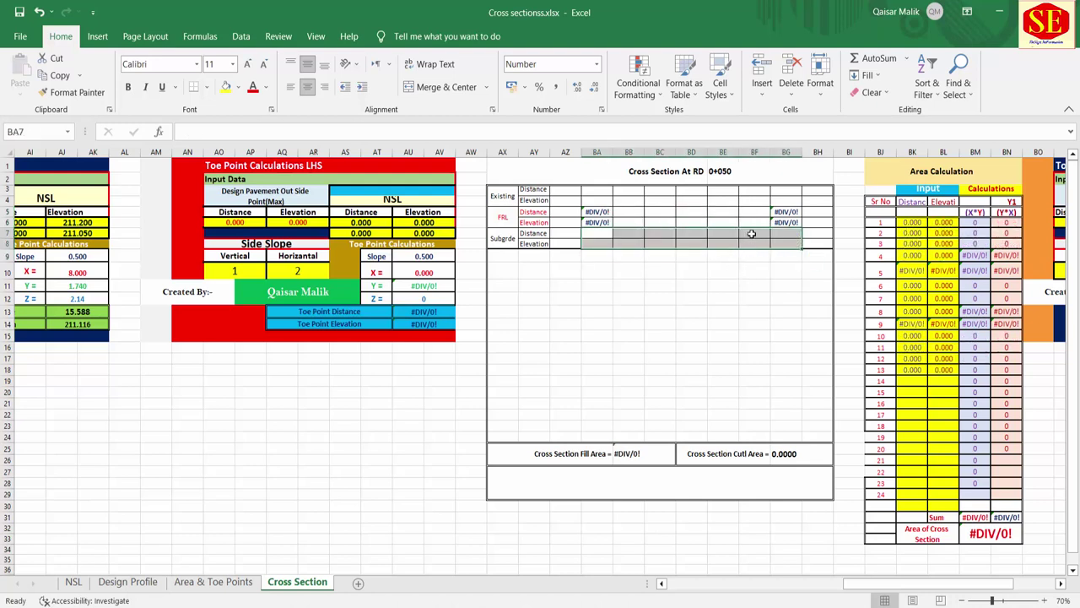
{"action": "left_click", "coordinate": [662, 212]}
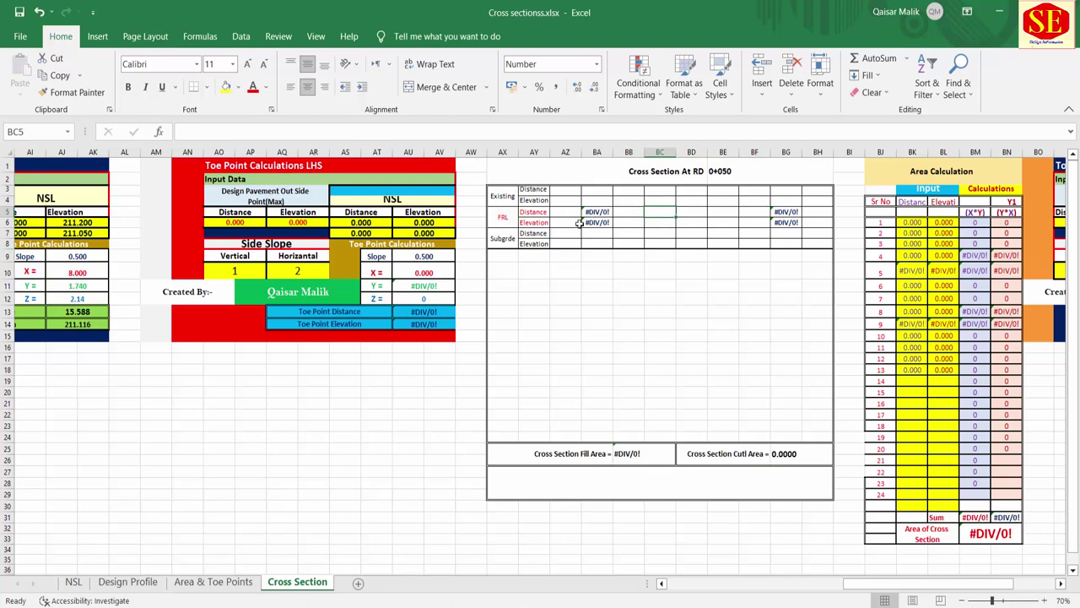
{"action": "left_click", "coordinate": [74, 584]}
Copy the NSL 0+050 ground data A15:B23 and paste it transposed at AZ3.
{"action": "left_click", "coordinate": [83, 366]}
{"action": "scroll", "coordinate": [110, 310], "scroll_direction": "up", "scroll_amount": 3}
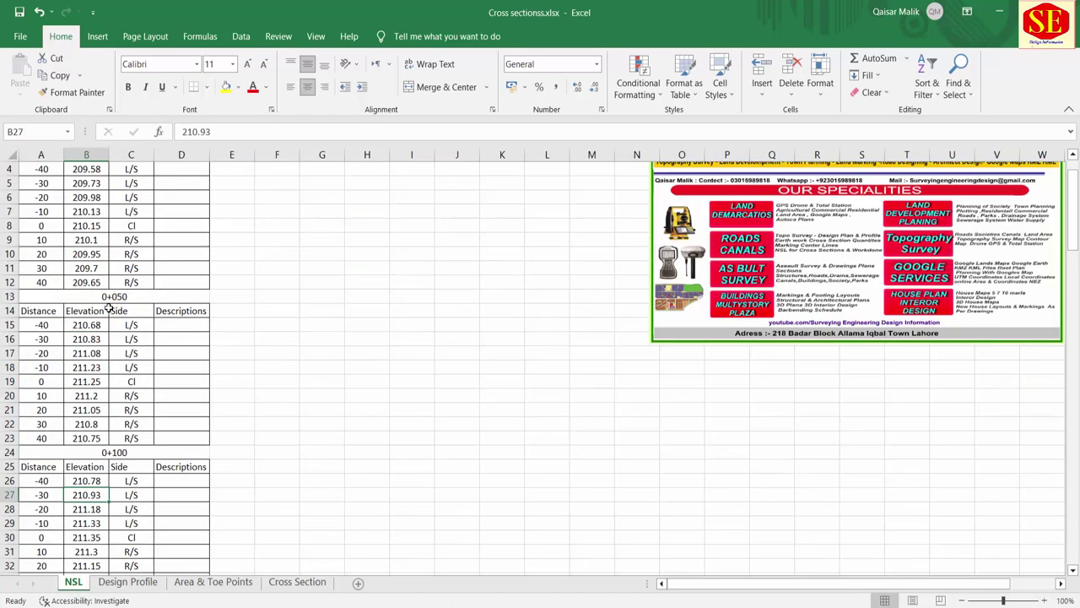
{"action": "left_click_drag", "start_coordinate": [44, 326], "coordinate": [84, 435]}
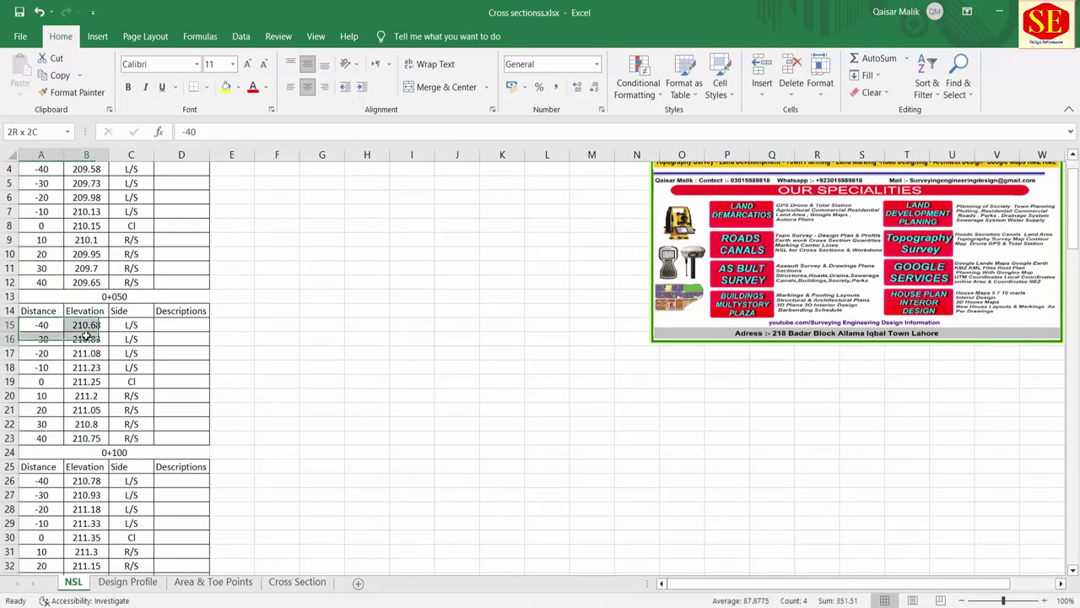
{"action": "right_click", "coordinate": [82, 423]}
{"action": "left_click", "coordinate": [118, 117]}
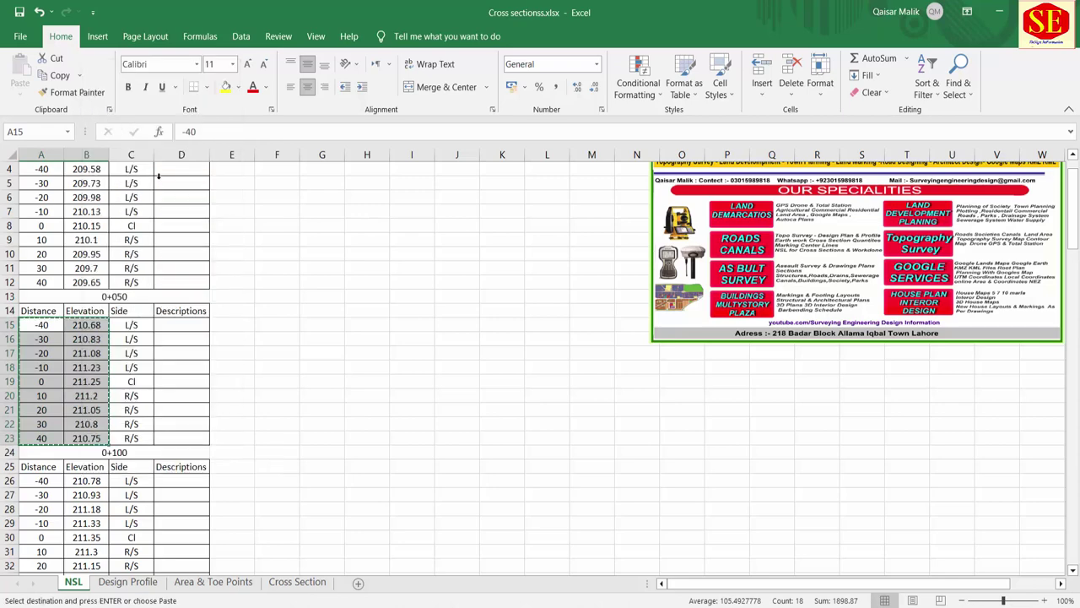
{"action": "left_click", "coordinate": [308, 584]}
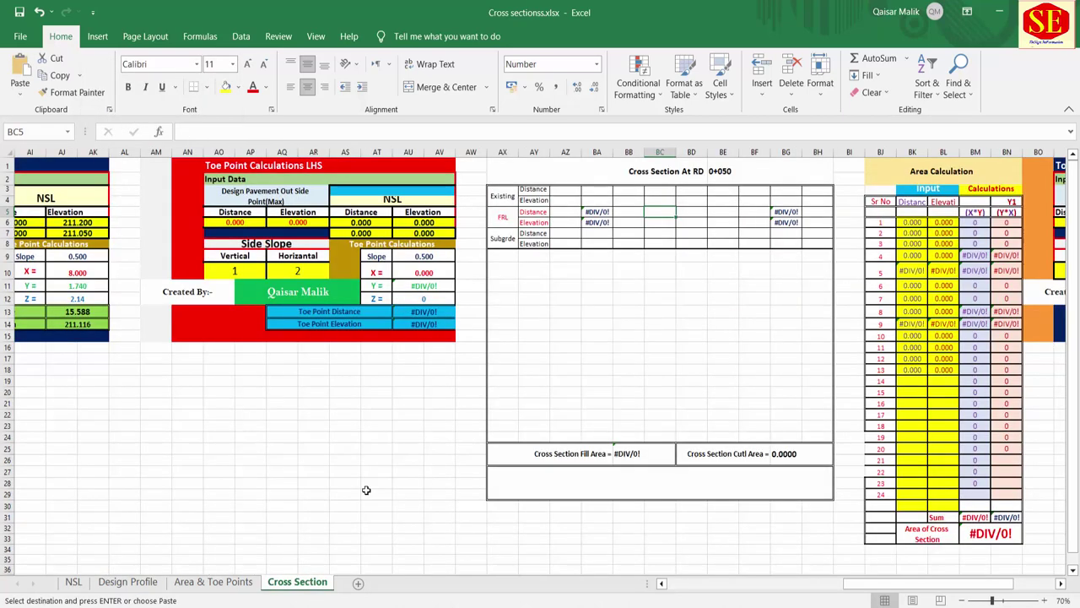
{"action": "left_click", "coordinate": [572, 192]}
{"action": "right_click", "coordinate": [572, 190]}
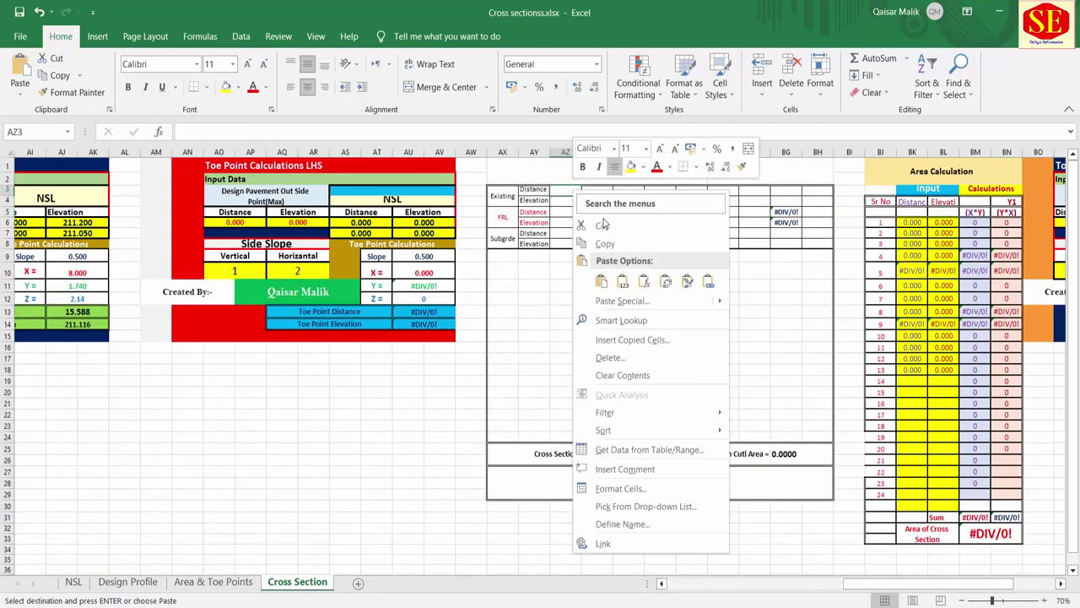
{"action": "left_click", "coordinate": [665, 281]}
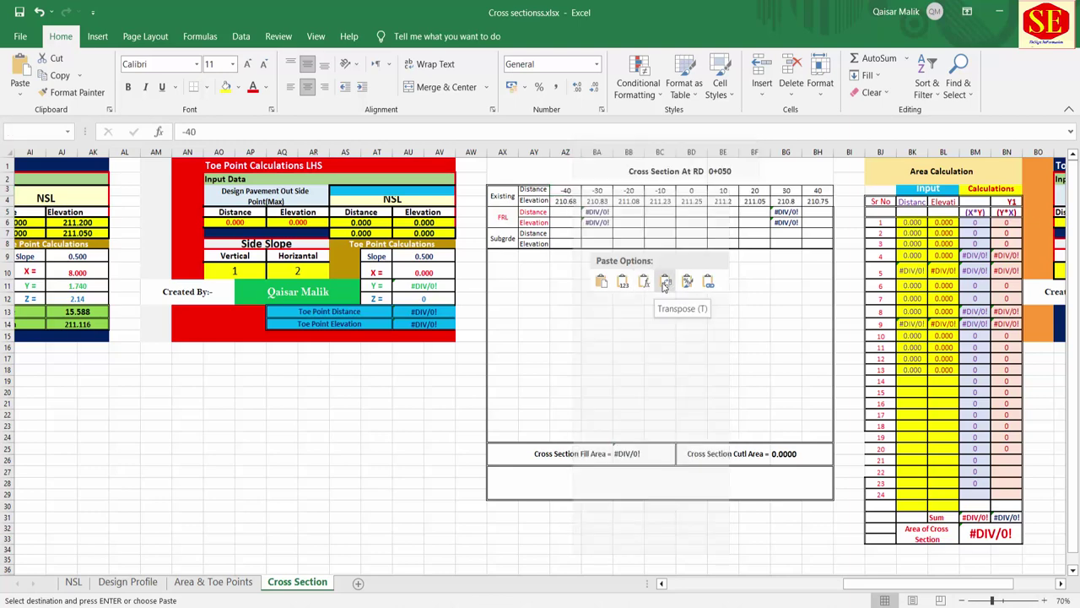
{"action": "left_click", "coordinate": [665, 282]}
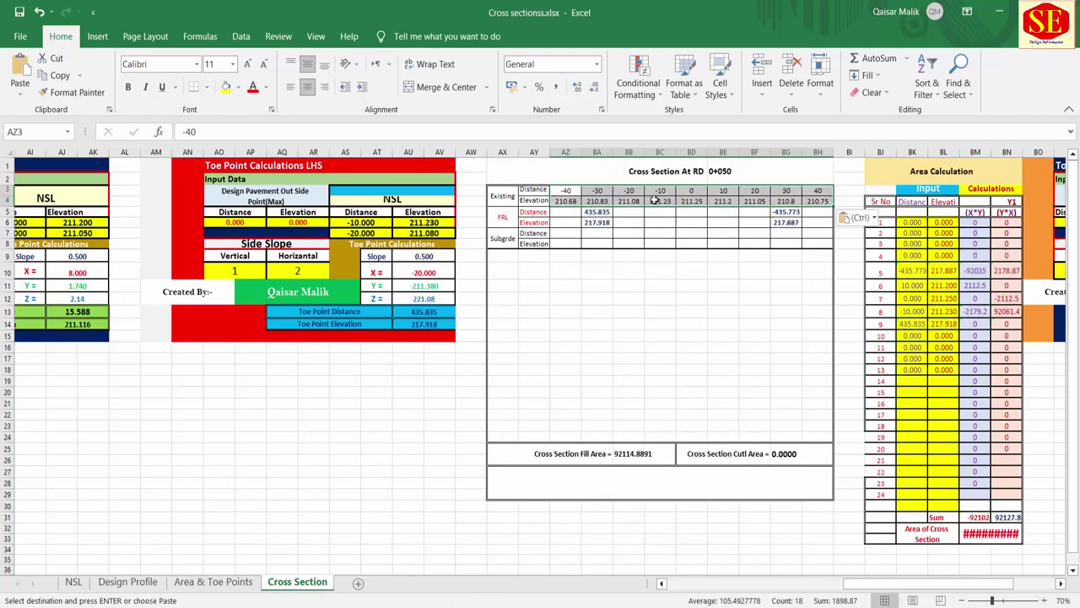
Copy the Design Profile RD 0+050 FRL rows and paste them as values at BB5.
{"action": "left_click", "coordinate": [127, 582]}
{"action": "left_click", "coordinate": [385, 371]}
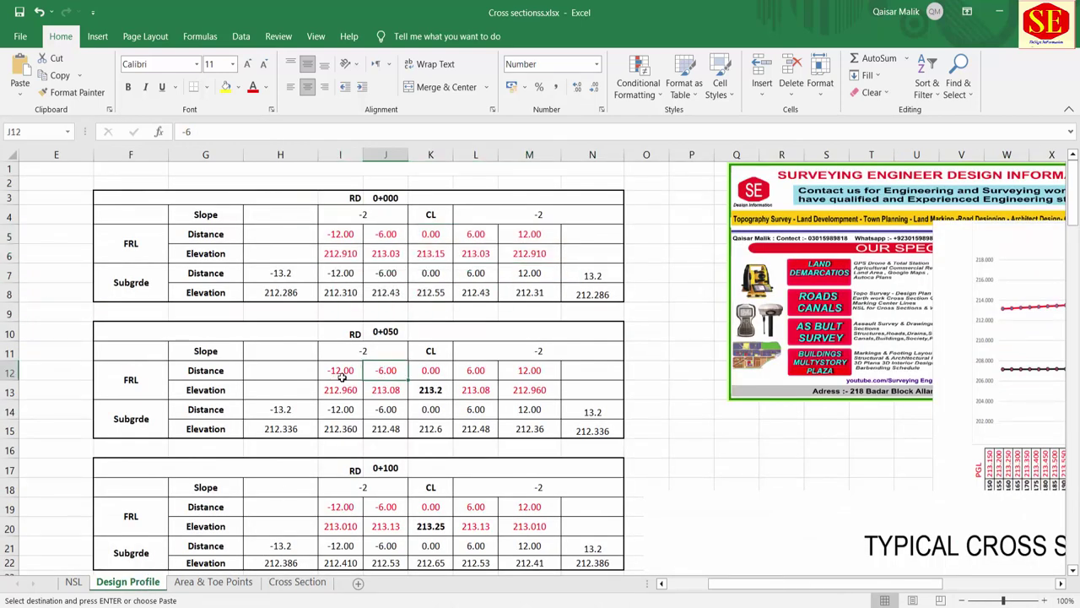
{"action": "left_click_drag", "start_coordinate": [341, 371], "coordinate": [529, 390]}
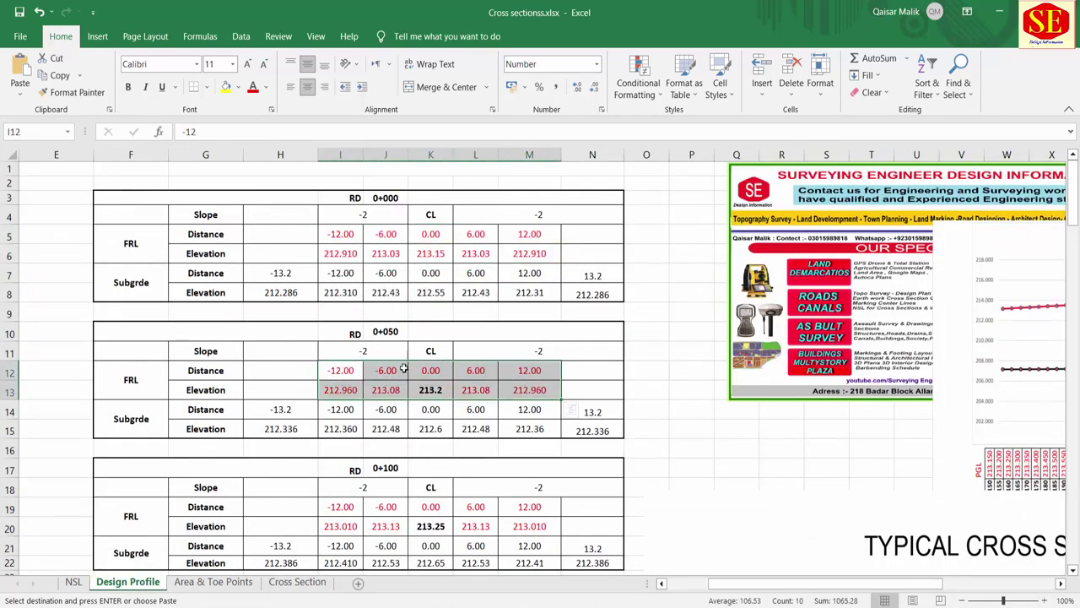
{"action": "right_click", "coordinate": [349, 368]}
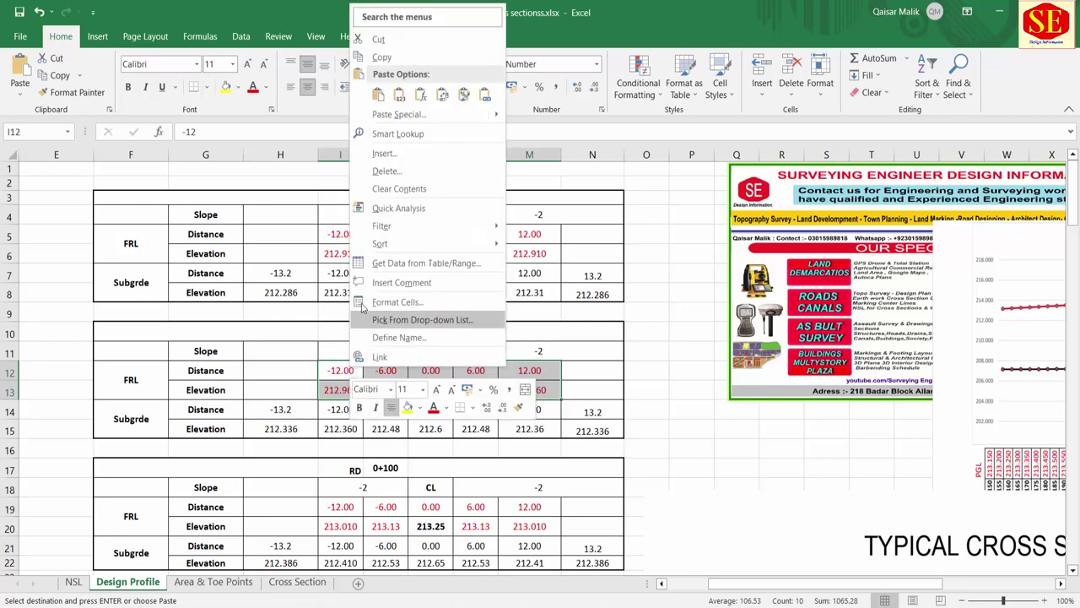
{"action": "left_click", "coordinate": [399, 58]}
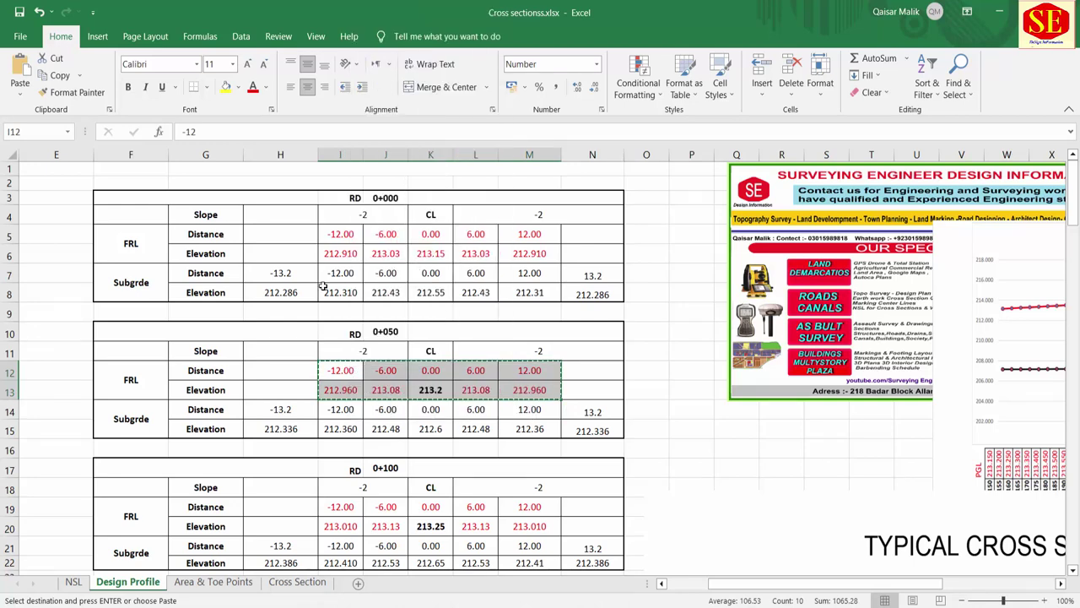
{"action": "left_click", "coordinate": [312, 582]}
{"action": "left_click", "coordinate": [634, 213]}
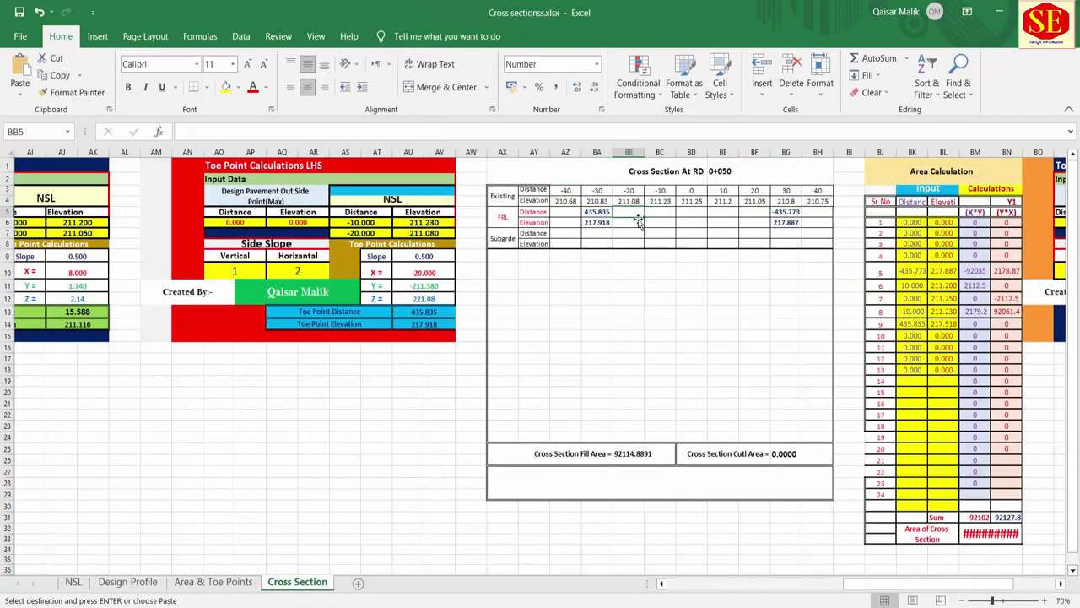
{"action": "right_click", "coordinate": [629, 213]}
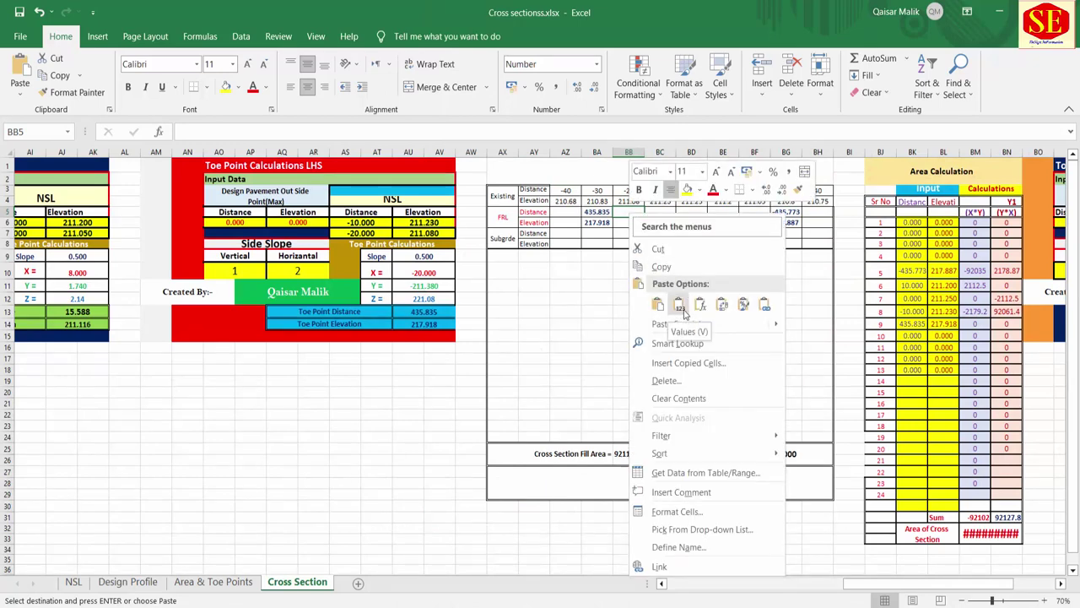
{"action": "left_click", "coordinate": [684, 311]}
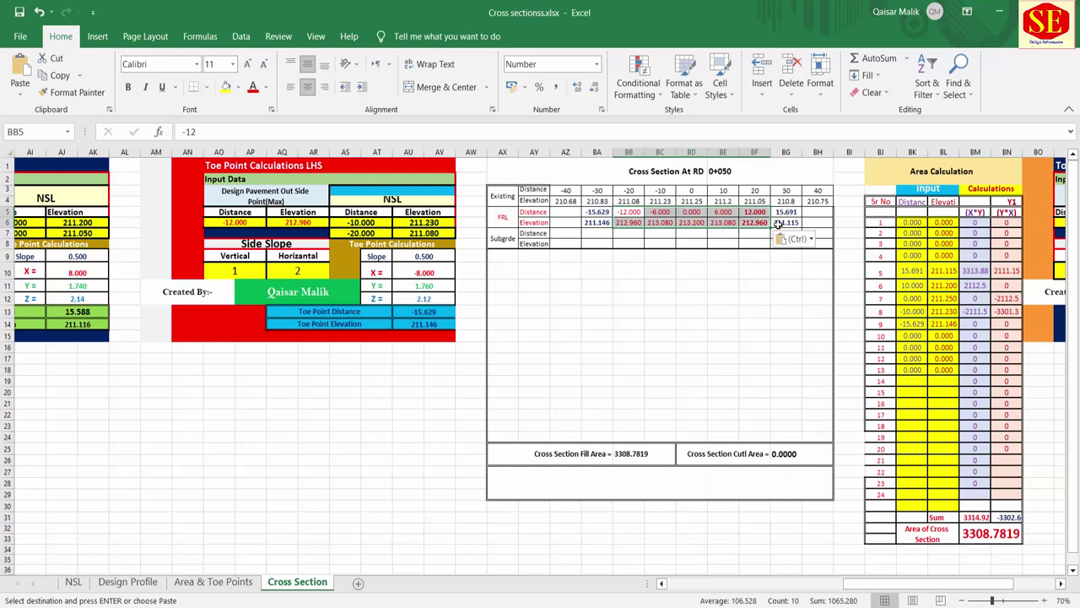
Copy the RD 0+050 subgrade rows and paste them as values into the subgrade row.
{"action": "left_click", "coordinate": [149, 582]}
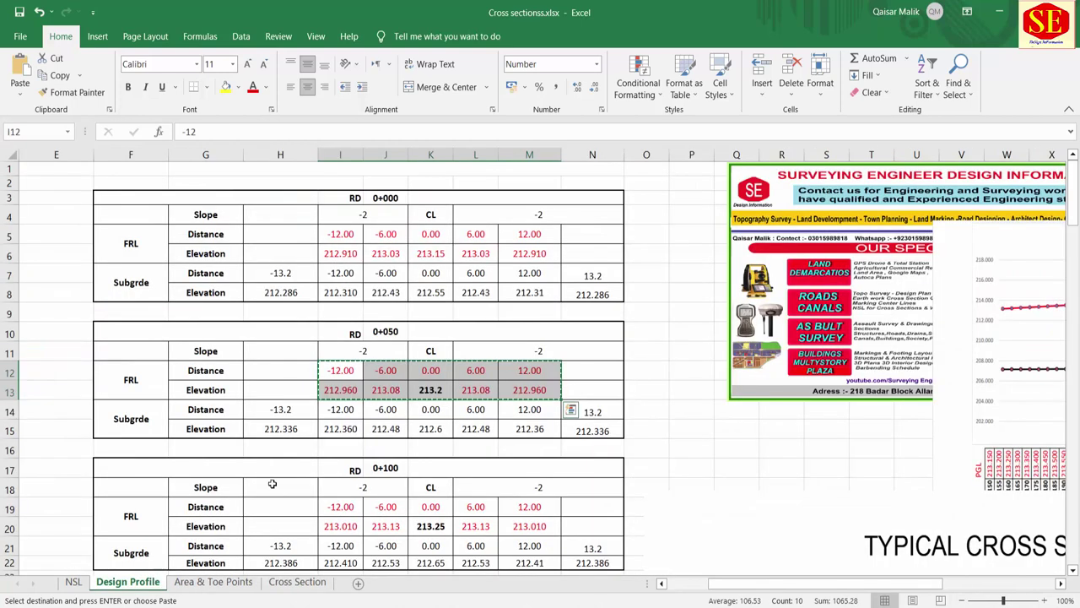
{"action": "left_click_drag", "start_coordinate": [281, 411], "coordinate": [577, 427]}
{"action": "right_click", "coordinate": [300, 410]}
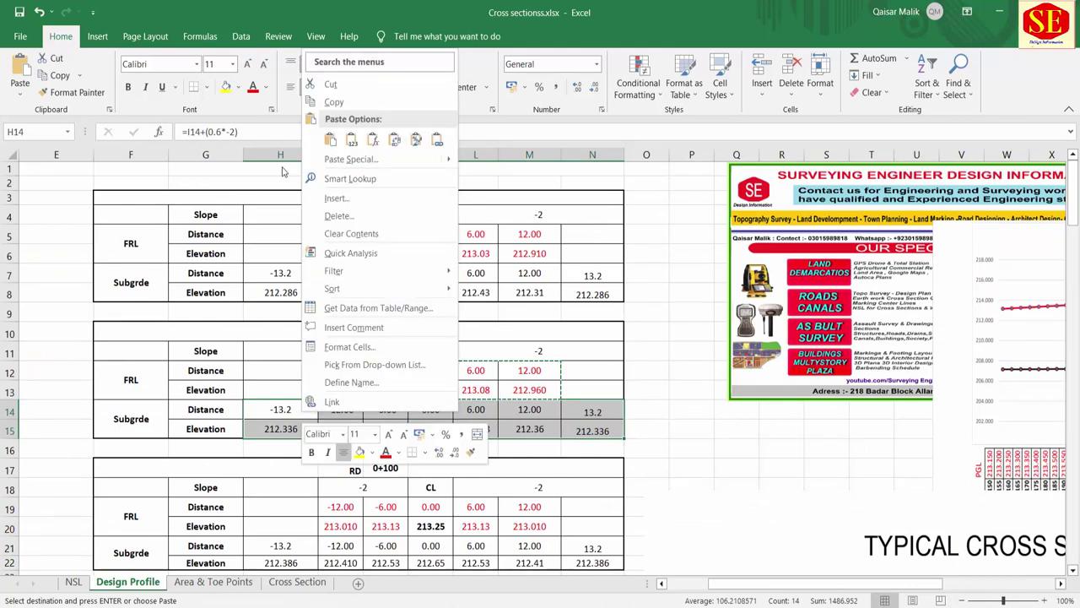
{"action": "left_click", "coordinate": [336, 100]}
{"action": "left_click", "coordinate": [295, 581]}
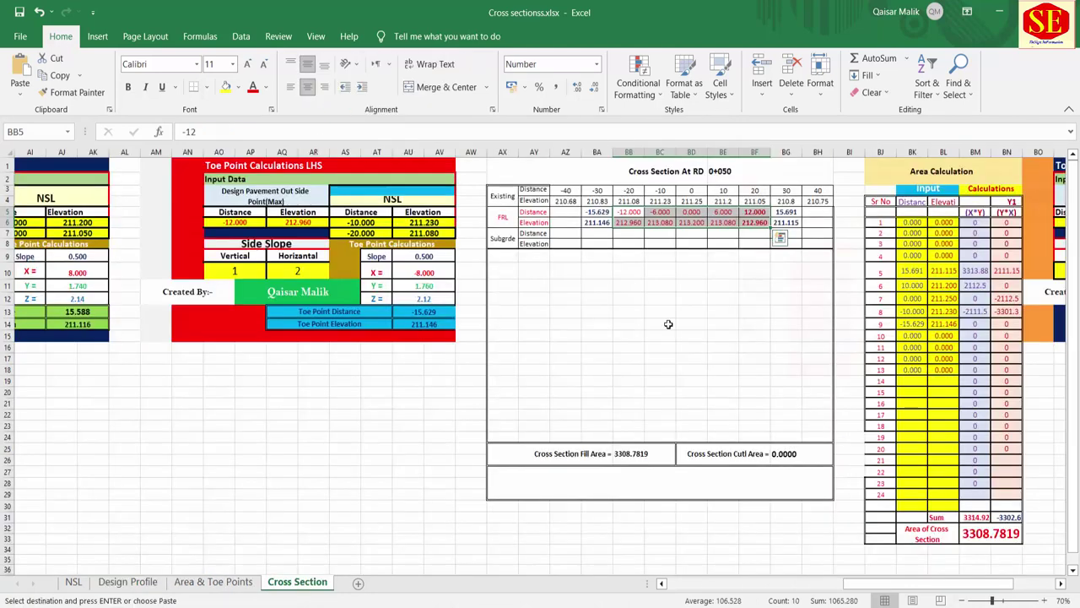
{"action": "scroll", "coordinate": [574, 221], "scroll_direction": "right", "scroll_amount": 2}
{"action": "right_click", "coordinate": [385, 233]}
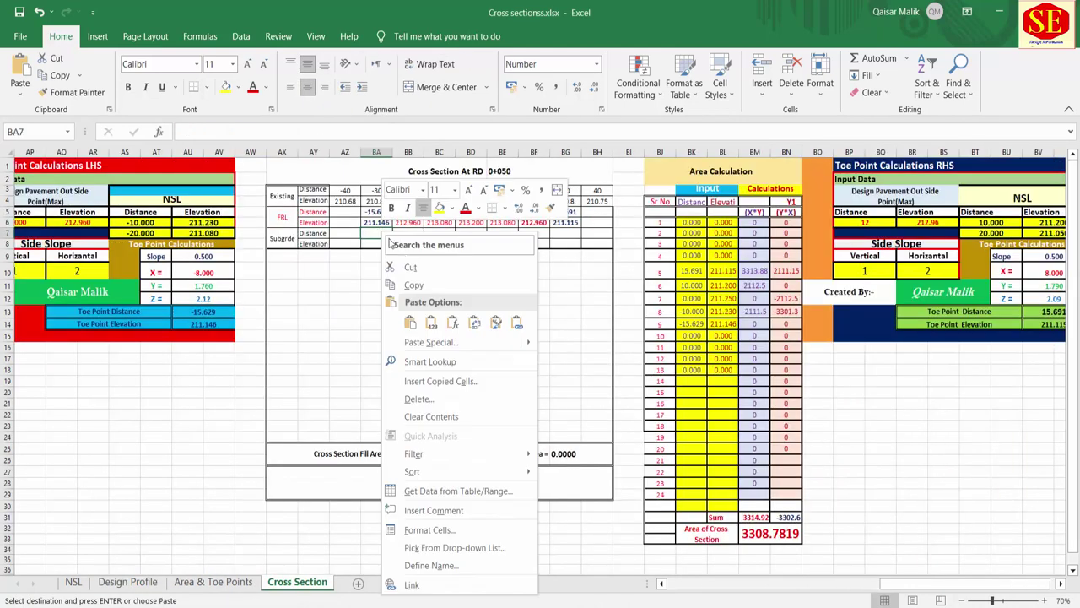
{"action": "left_click", "coordinate": [430, 323]}
{"action": "left_click", "coordinate": [471, 314]}
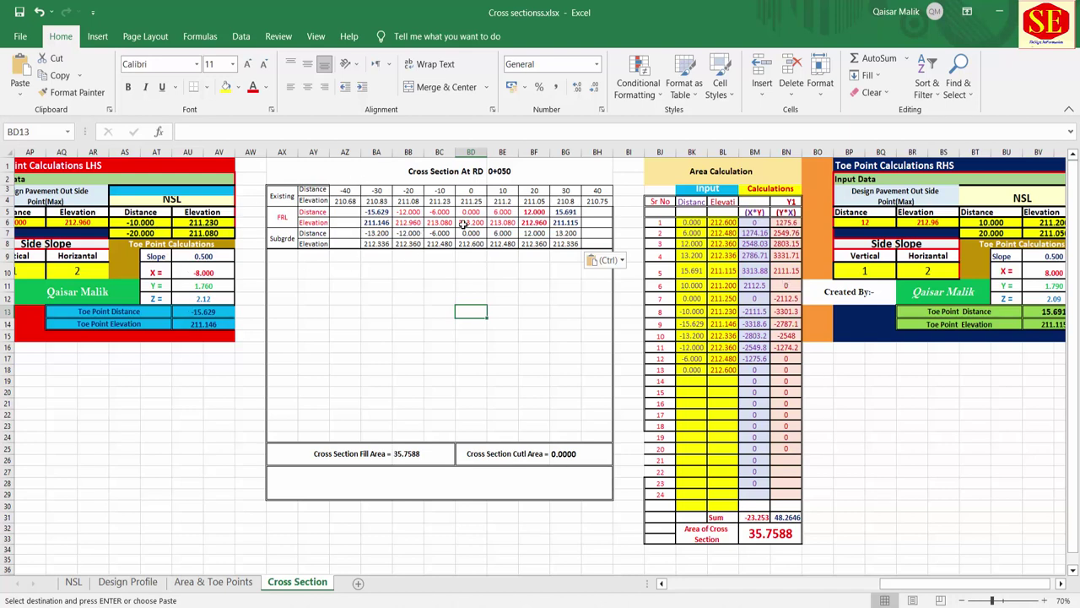
Copy the RD 0+000 chart and paste it at AX9 below the RD 0+050 table.
{"action": "left_click", "coordinate": [325, 291]}
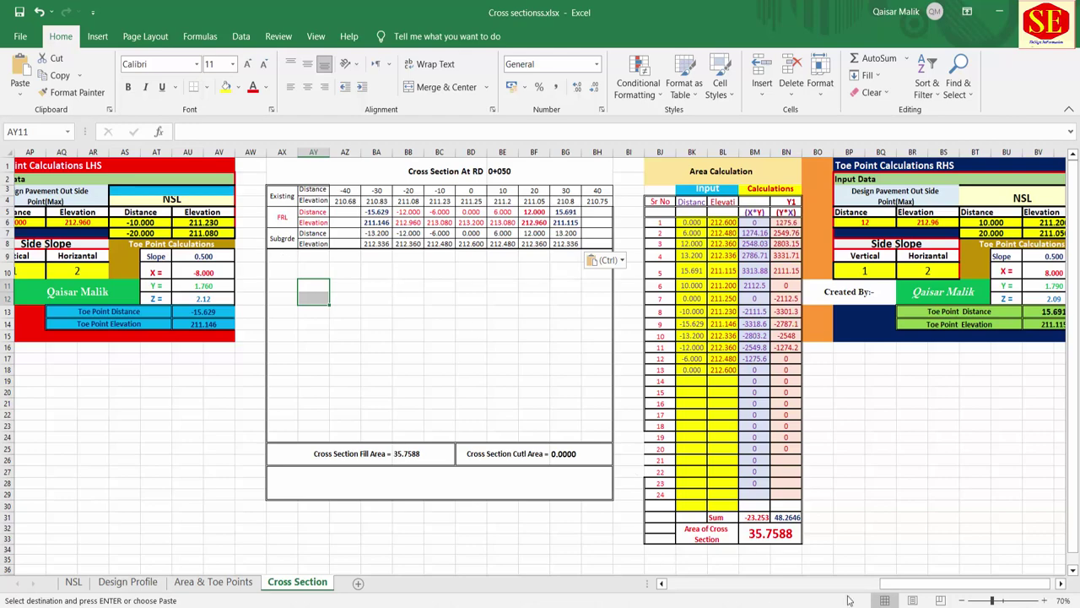
{"action": "left_click_drag", "start_coordinate": [967, 583], "coordinate": [775, 583]}
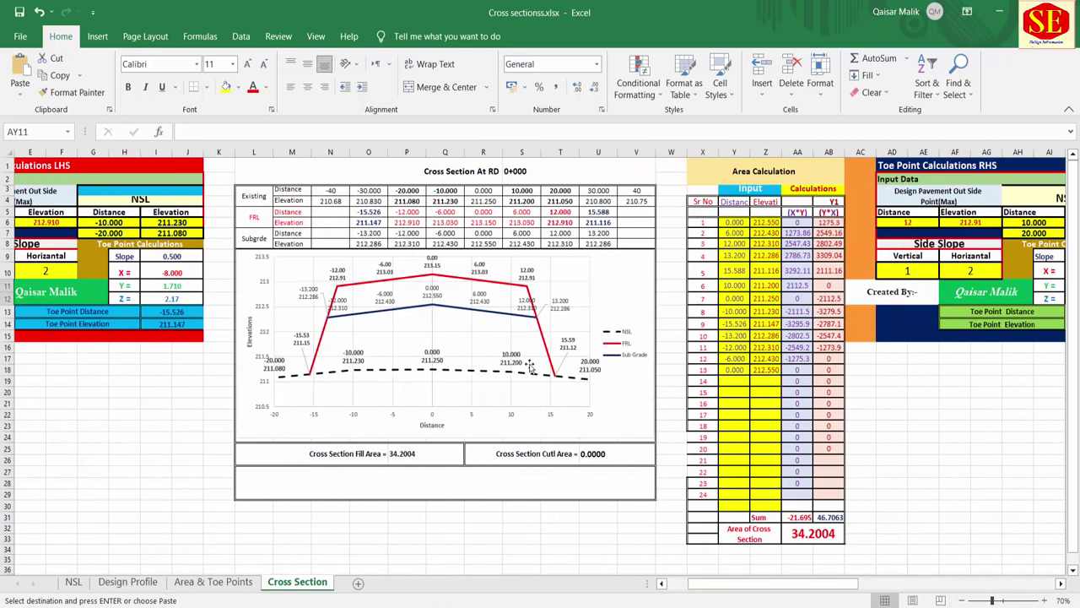
{"action": "left_click", "coordinate": [530, 364]}
{"action": "right_click", "coordinate": [624, 289]}
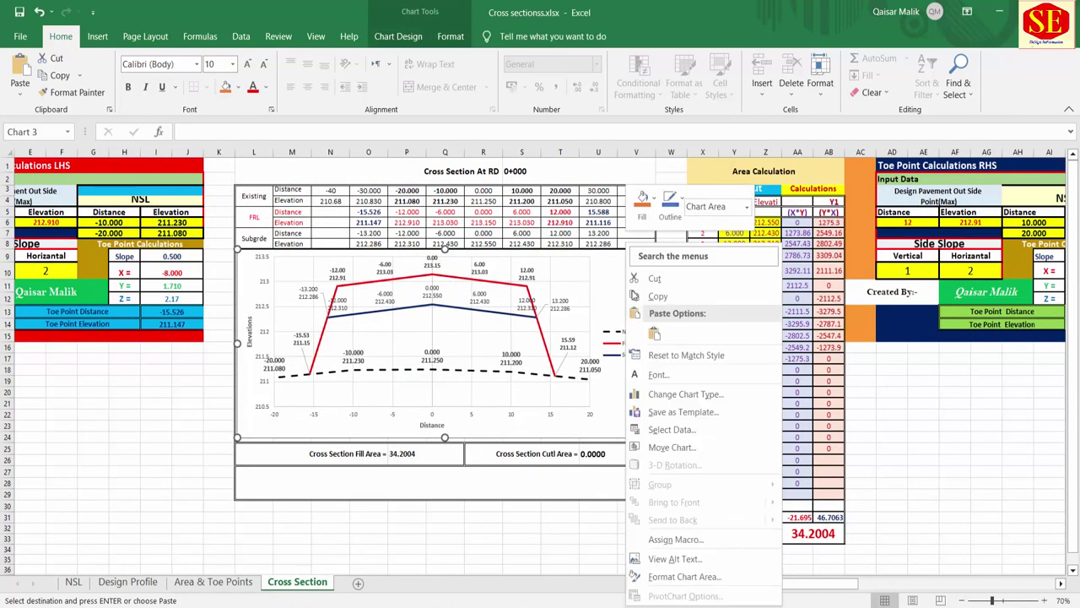
{"action": "left_click", "coordinate": [643, 299]}
{"action": "left_click_drag", "start_coordinate": [777, 583], "coordinate": [954, 583]}
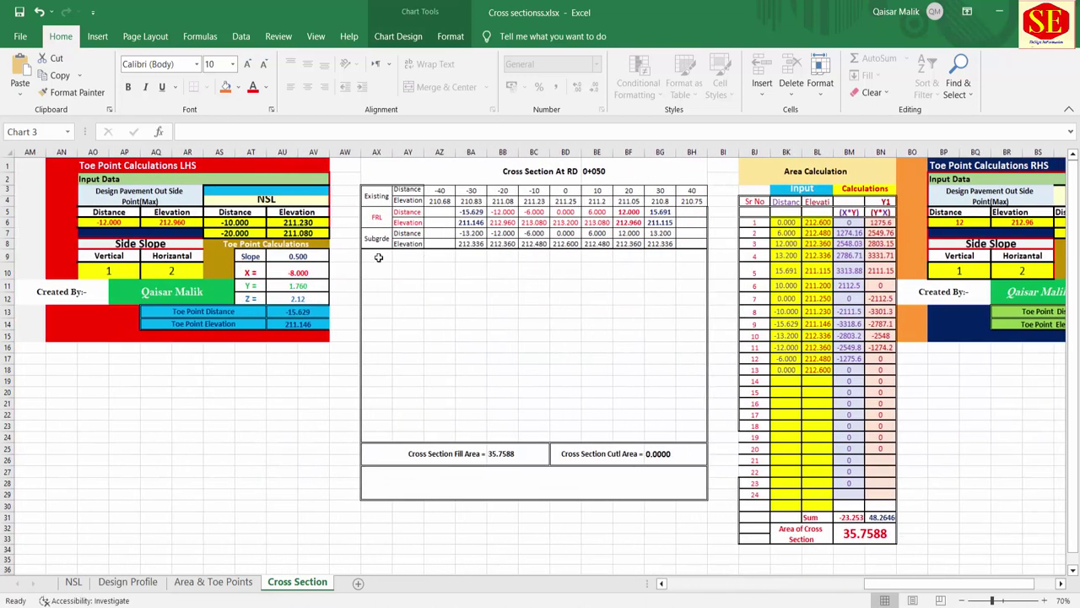
{"action": "left_click", "coordinate": [379, 257]}
{"action": "right_click", "coordinate": [379, 257]}
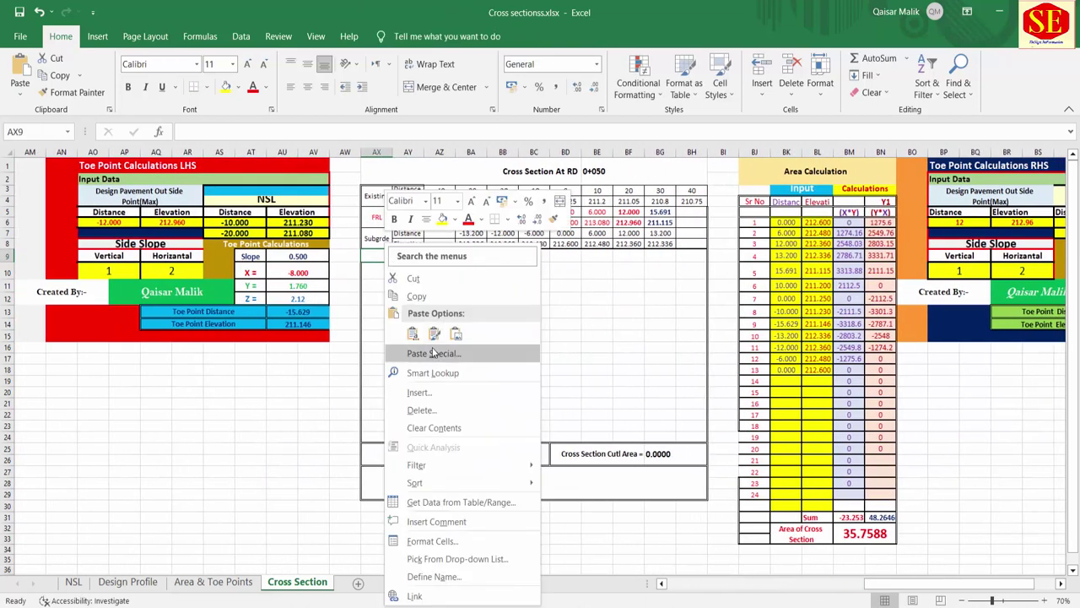
{"action": "left_click", "coordinate": [412, 335]}
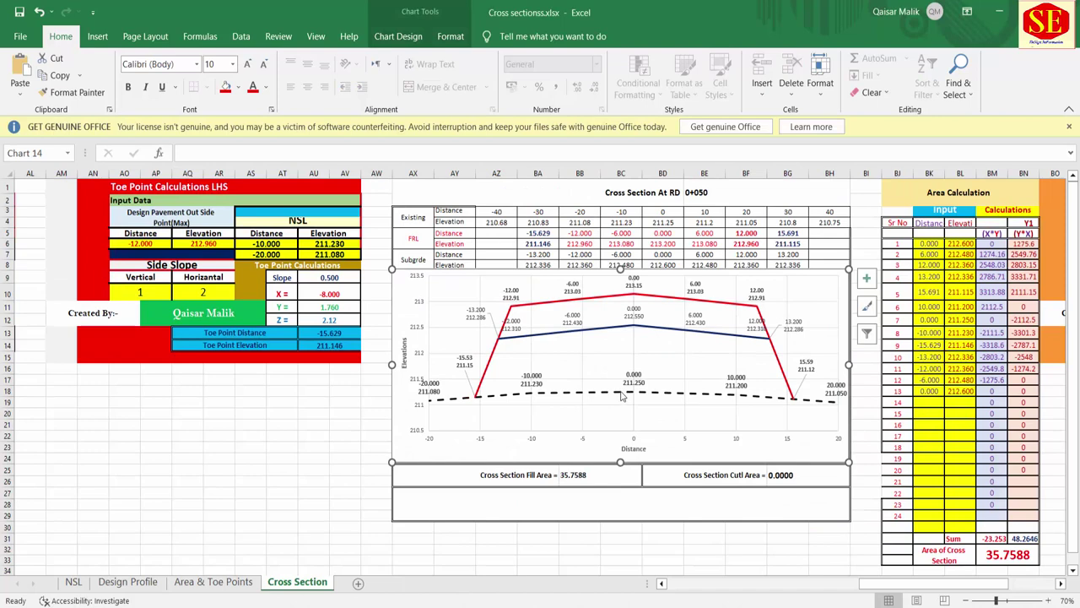
{"action": "left_click", "coordinate": [622, 399]}
{"action": "left_click_drag", "start_coordinate": [882, 583], "coordinate": [688, 583]}
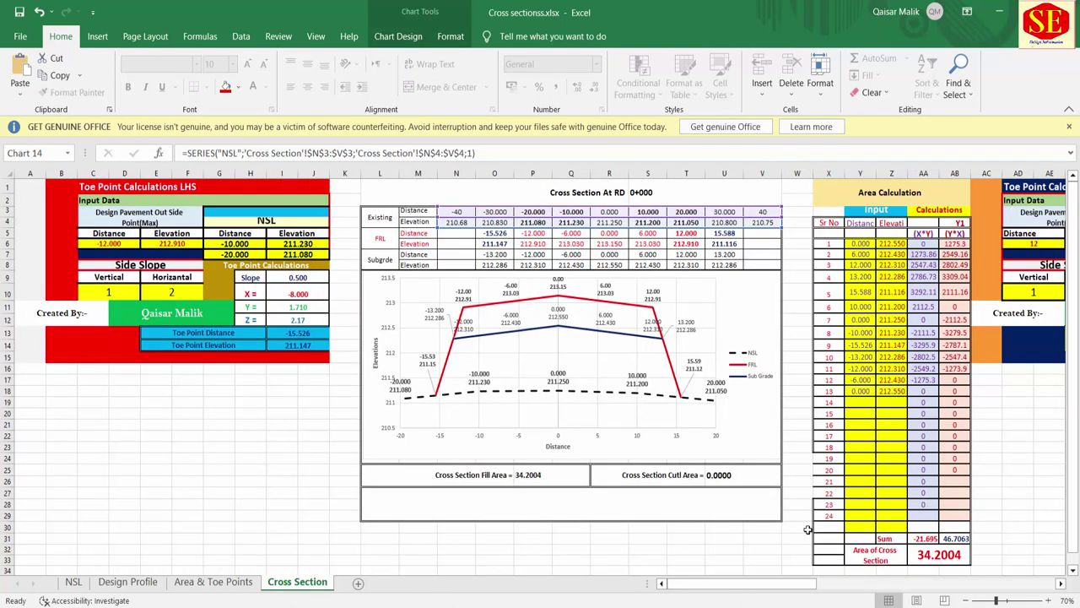
Select the copied RD 0+050 chart and show its Chart Filters series list.
{"action": "left_click_drag", "start_coordinate": [751, 583], "coordinate": [870, 583]}
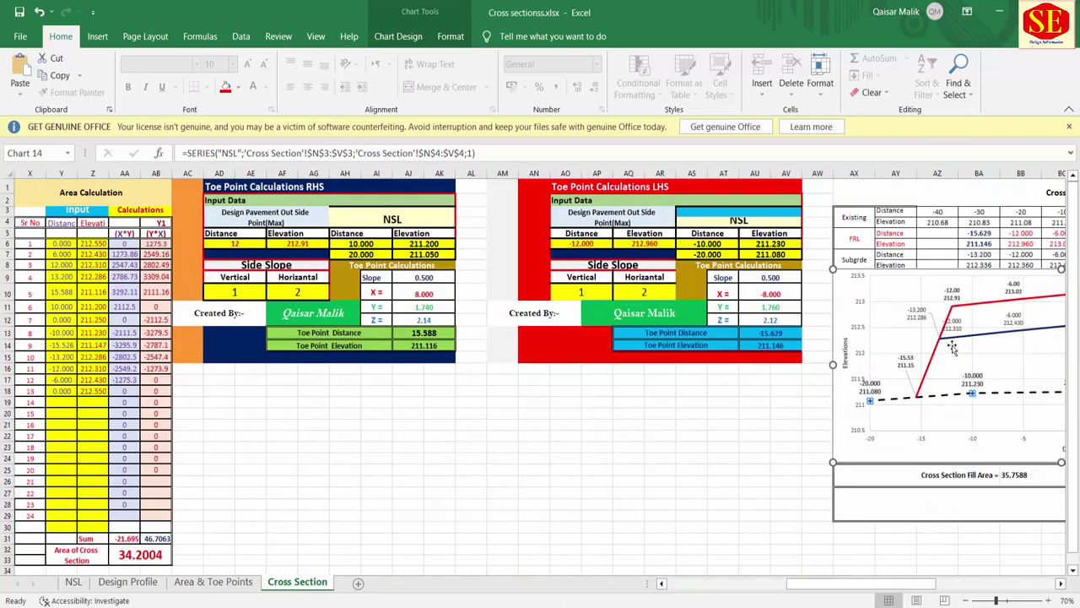
{"action": "left_click", "coordinate": [935, 359]}
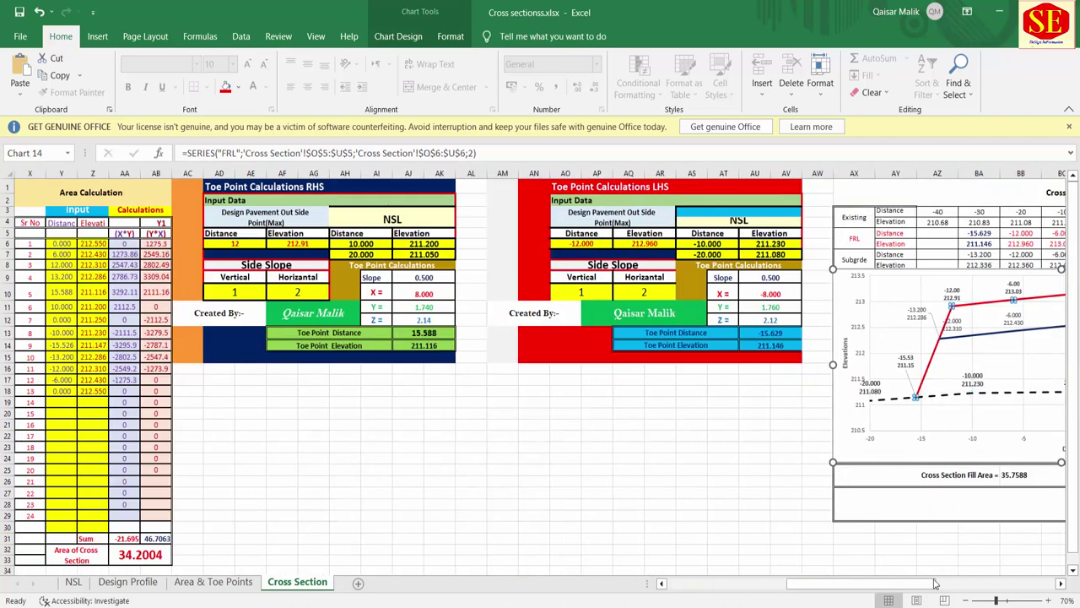
{"action": "left_click_drag", "start_coordinate": [932, 583], "coordinate": [812, 583]}
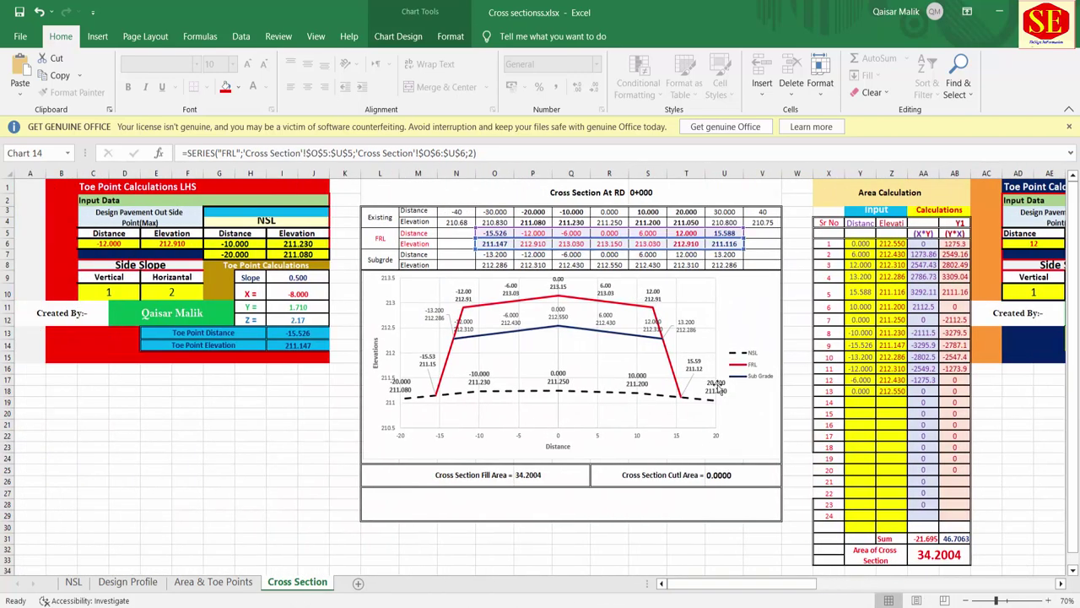
{"action": "left_click_drag", "start_coordinate": [809, 583], "coordinate": [970, 583]}
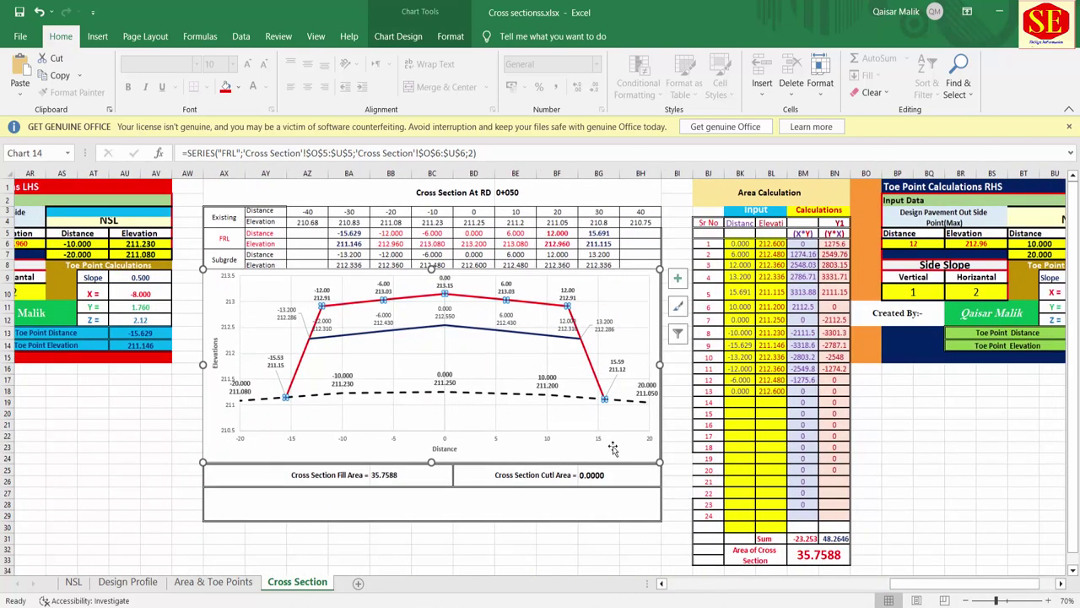
{"action": "left_click", "coordinate": [680, 420]}
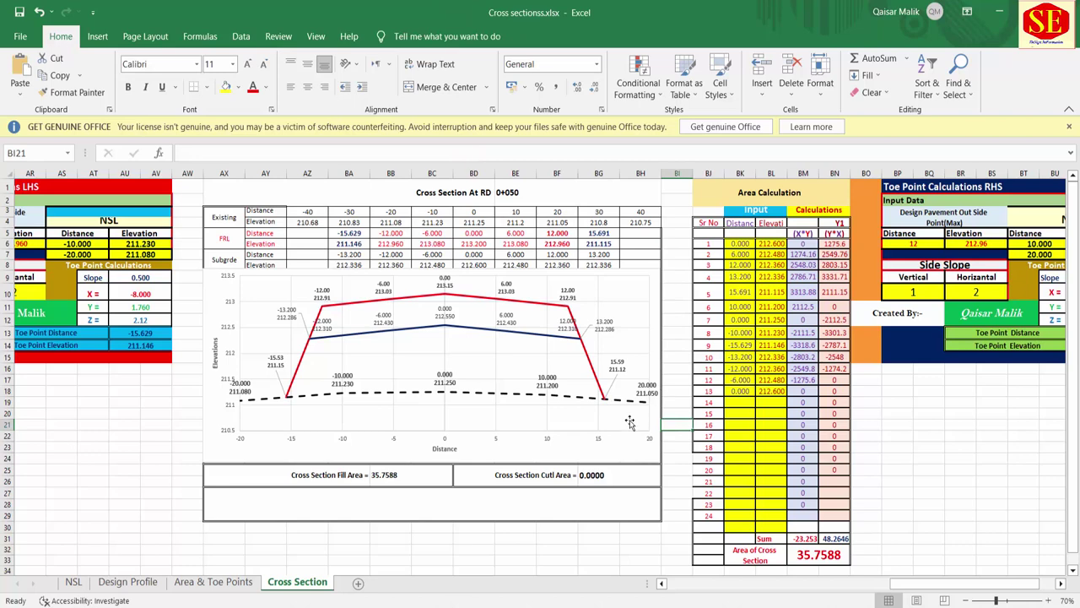
{"action": "left_click", "coordinate": [628, 405]}
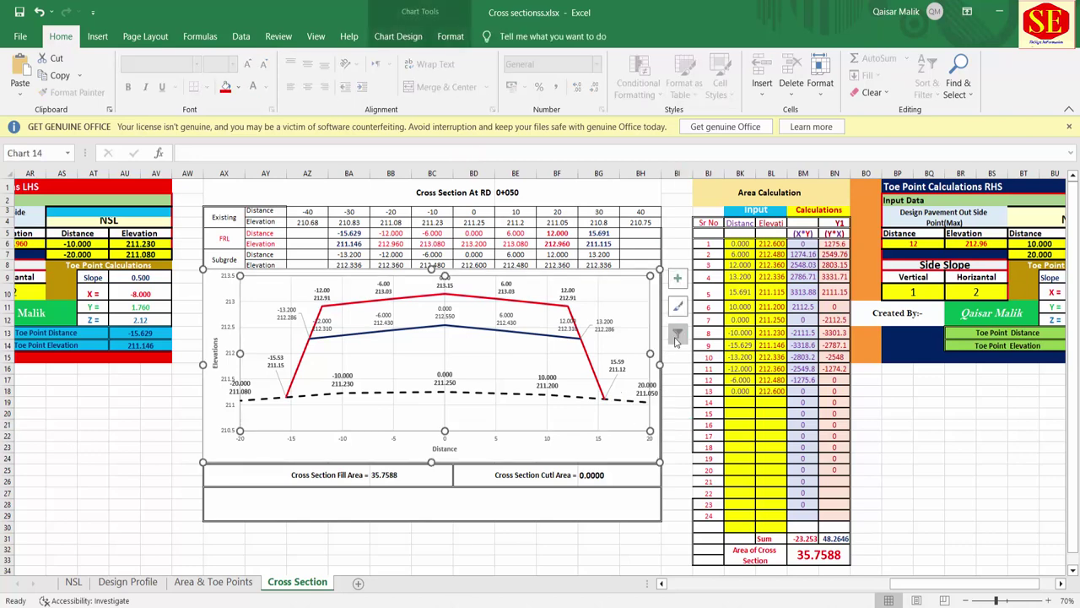
{"action": "left_click", "coordinate": [601, 430]}
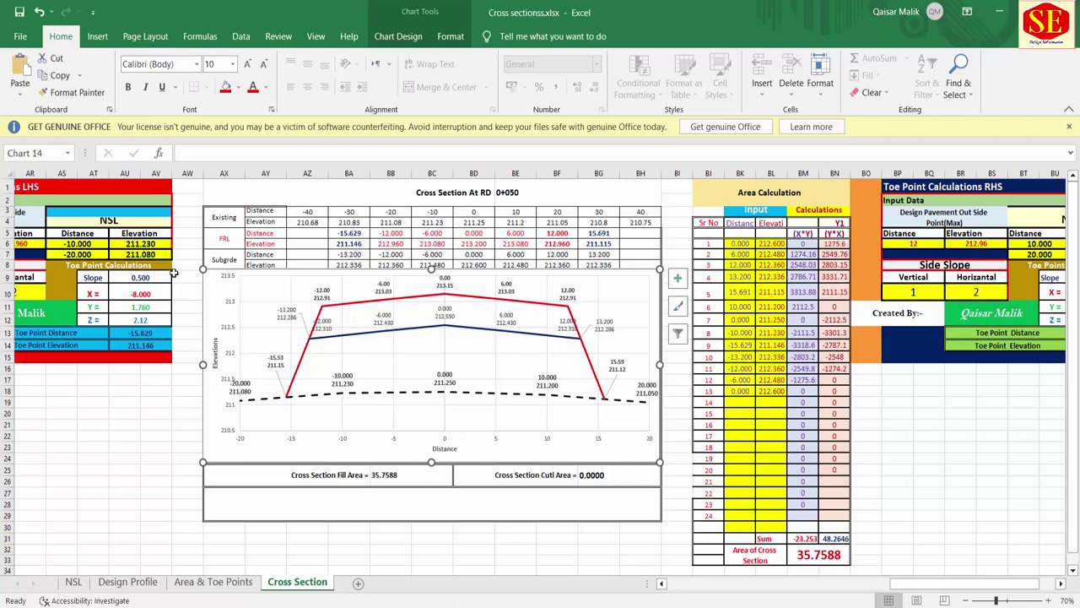
{"action": "left_click", "coordinate": [677, 333]}
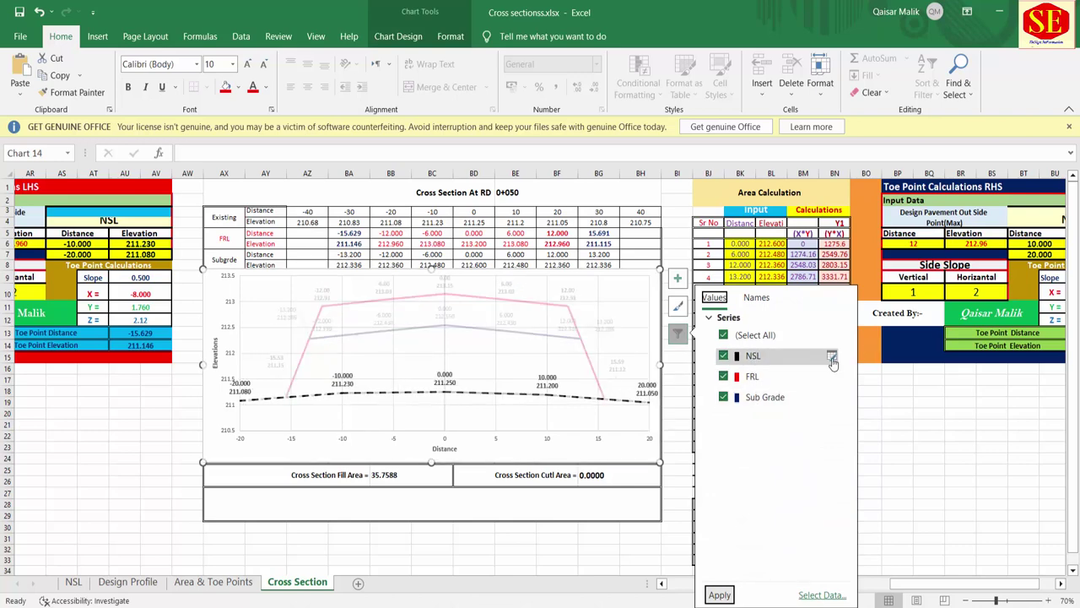
Point the NSL series at X values AZ3:BH3 and Y values AZ4:BH4.
{"action": "left_click", "coordinate": [831, 355]}
{"action": "left_click", "coordinate": [750, 394]}
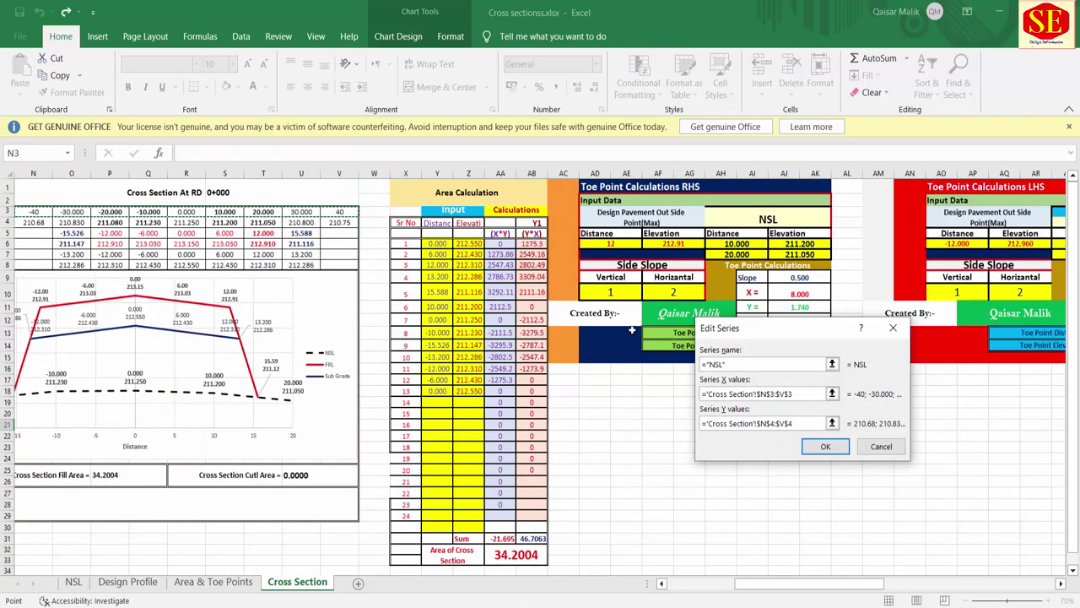
{"action": "left_click_drag", "start_coordinate": [793, 393], "coordinate": [683, 396]}
{"action": "key", "text": "BackSpace"}
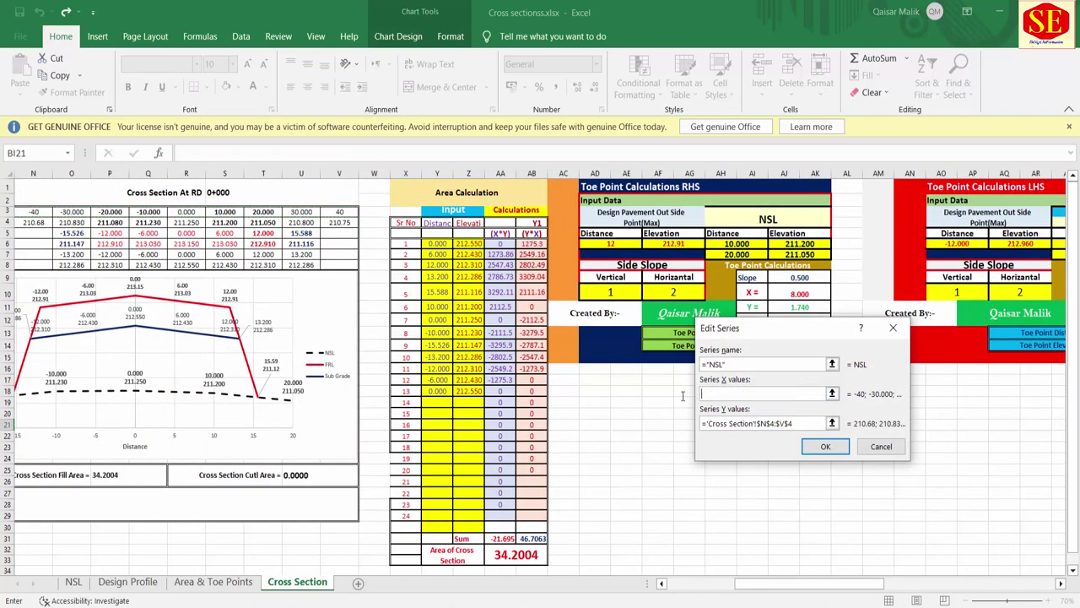
{"action": "left_click_drag", "start_coordinate": [805, 423], "coordinate": [700, 423]}
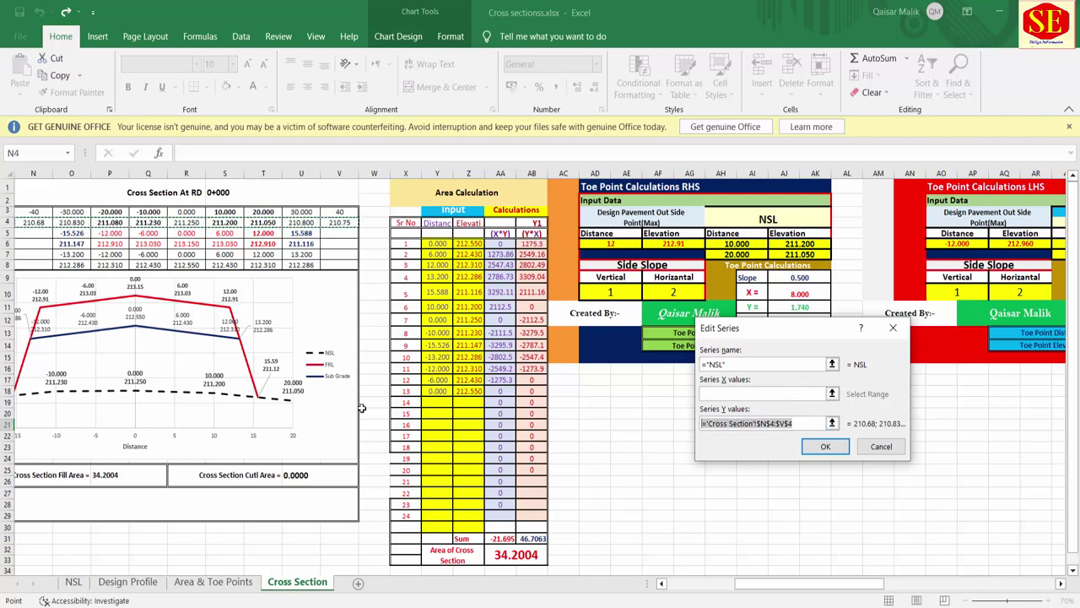
{"action": "key", "text": "BackSpace"}
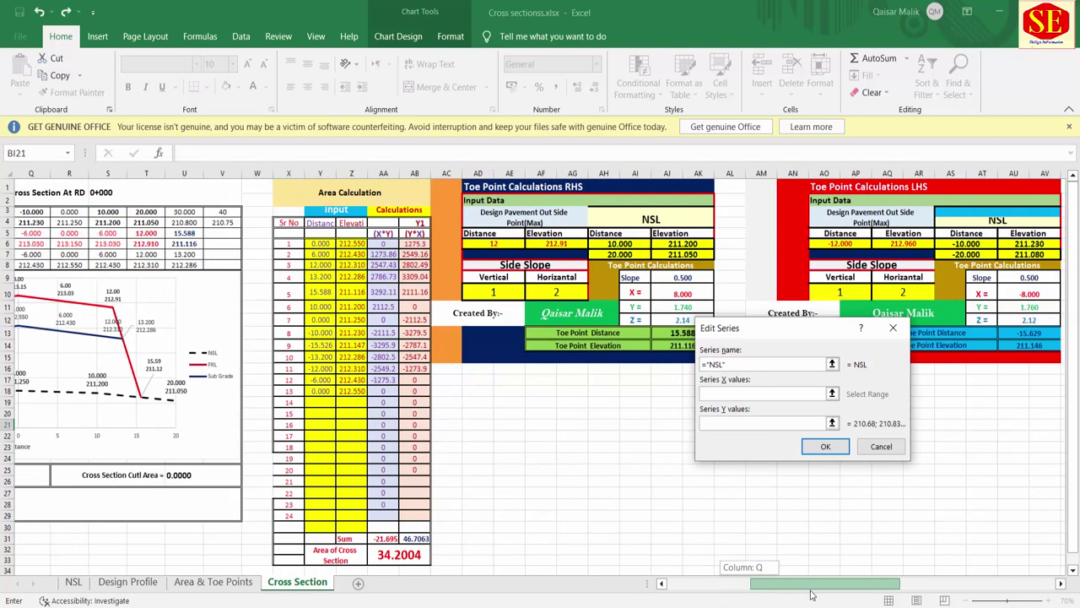
{"action": "left_click_drag", "start_coordinate": [732, 584], "coordinate": [852, 585]}
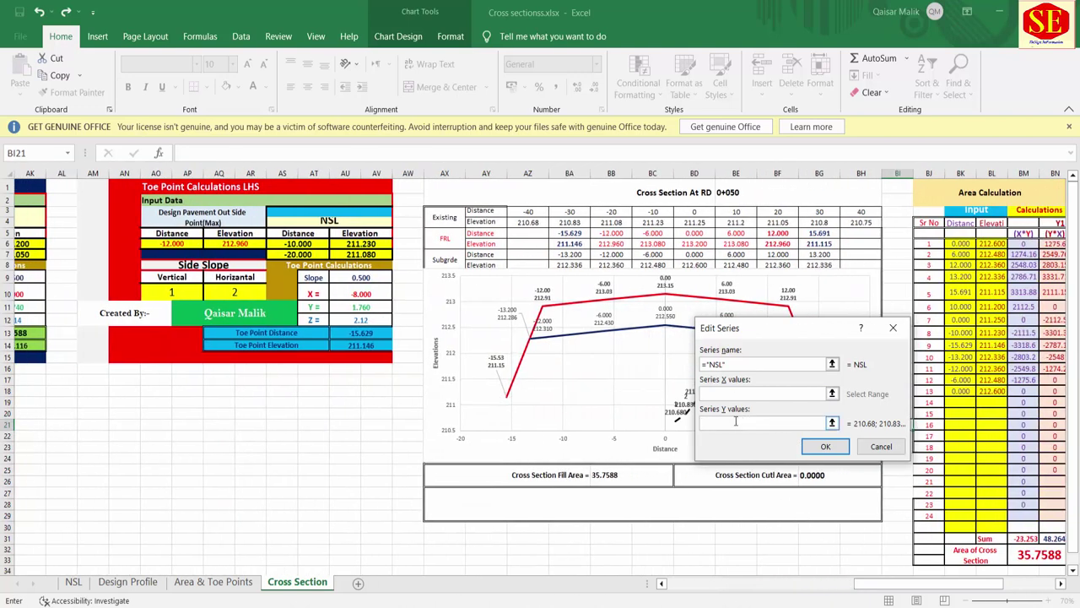
{"action": "left_click_drag", "start_coordinate": [525, 222], "coordinate": [871, 223]}
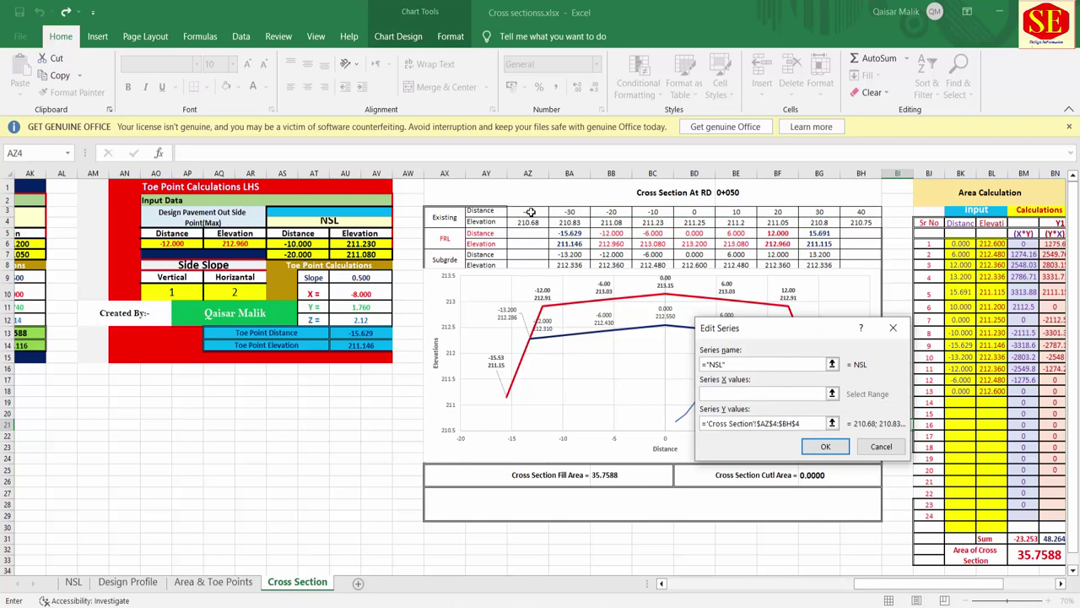
{"action": "left_click_drag", "start_coordinate": [530, 211], "coordinate": [845, 213]}
Confirm the NSL series, then clear the FRL series' old X and Y references.
{"action": "left_click", "coordinate": [827, 446]}
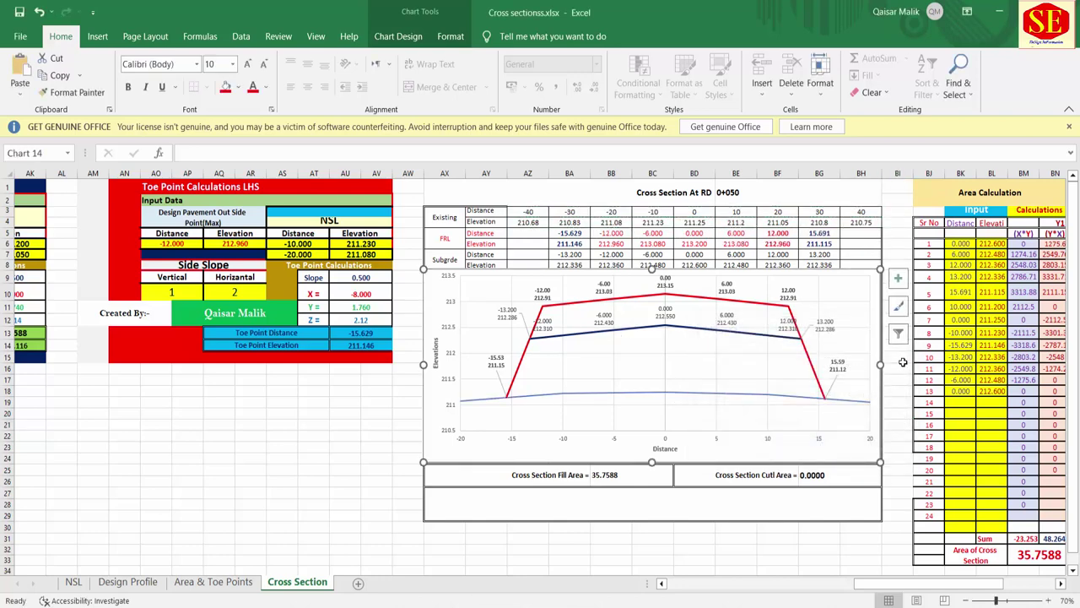
{"action": "left_click", "coordinate": [899, 335]}
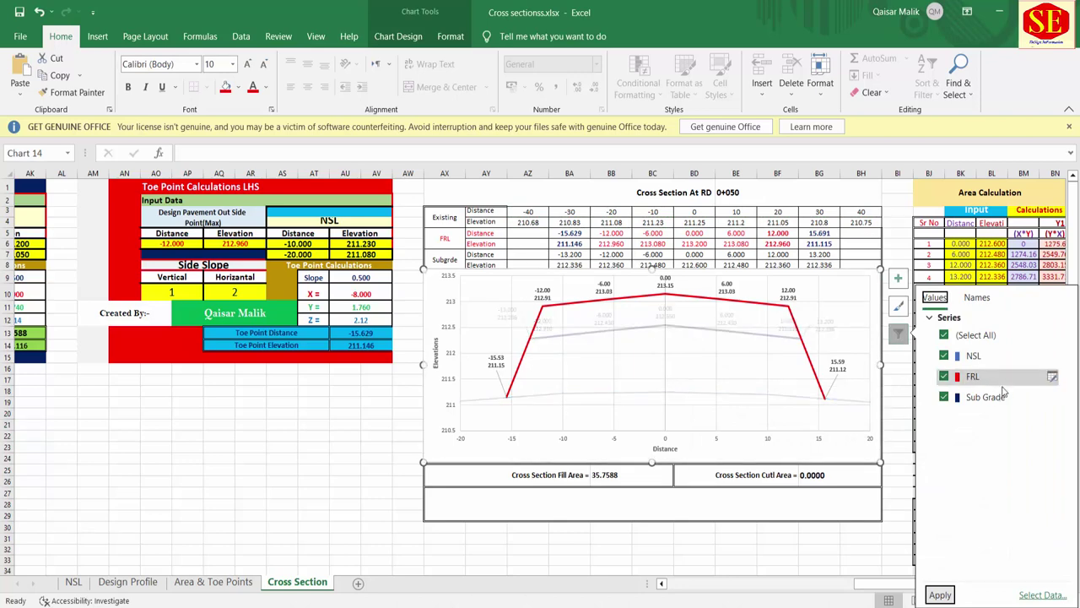
{"action": "left_click", "coordinate": [1052, 378]}
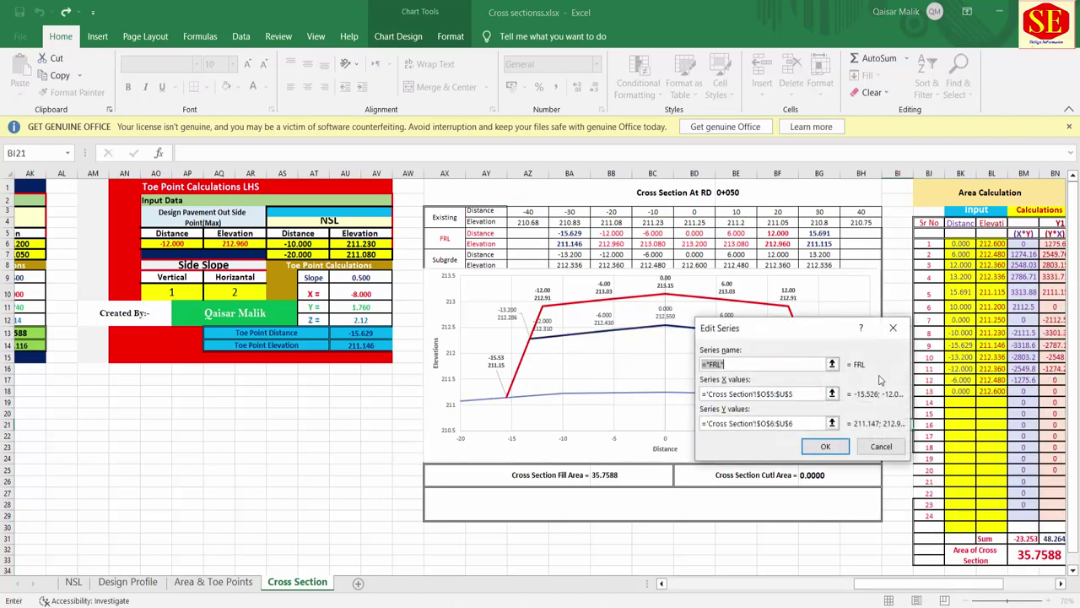
{"action": "left_click", "coordinate": [811, 394]}
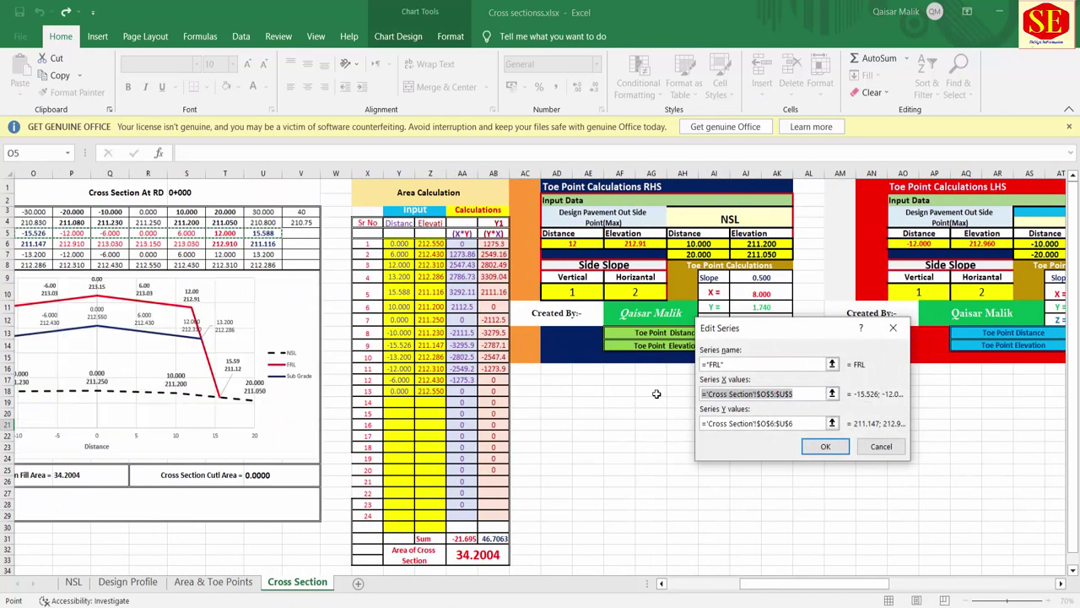
{"action": "key", "text": "BackSpace"}
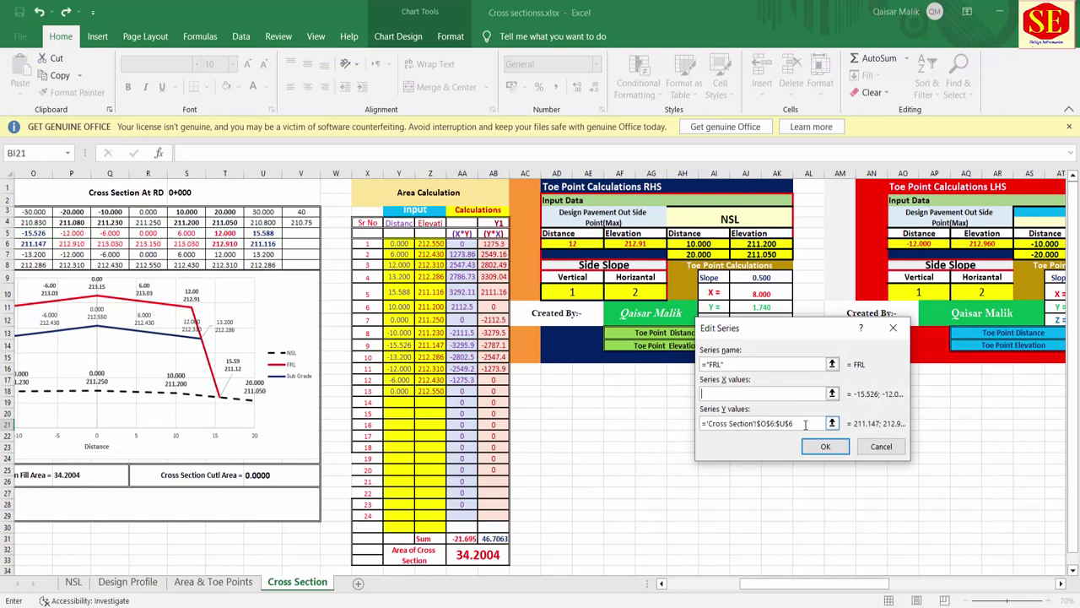
{"action": "left_click", "coordinate": [803, 424]}
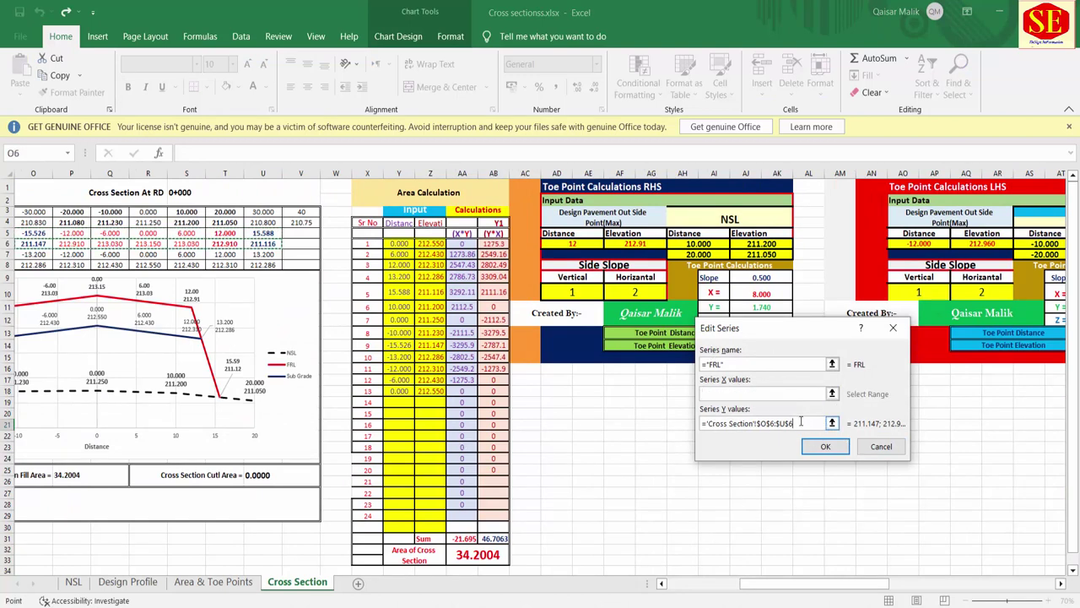
{"action": "key", "text": "BackSpace"}
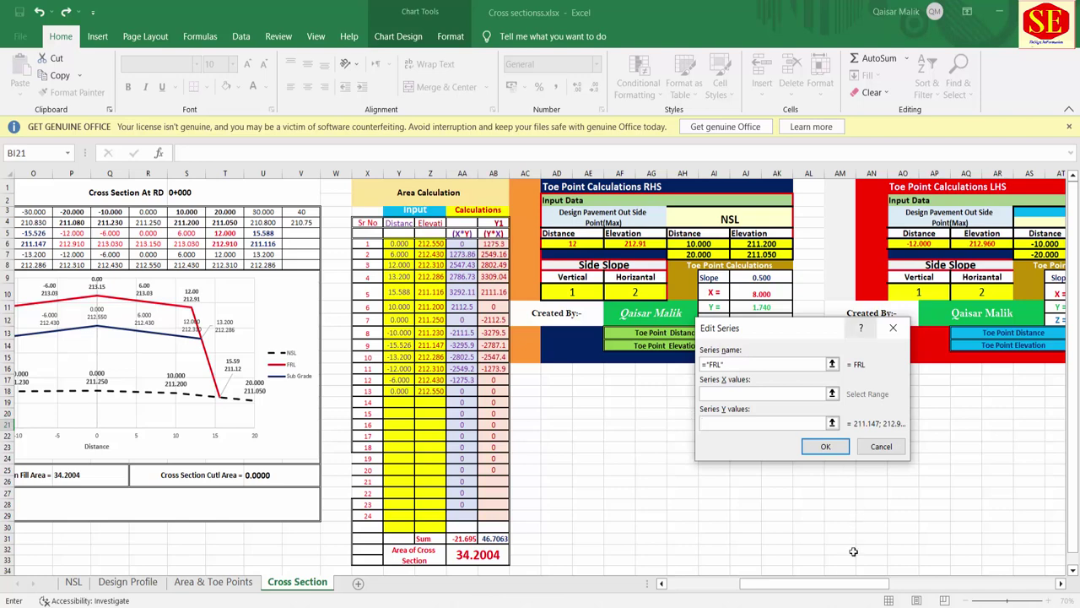
Set the FRL series to X values BA5:BG5 and Y values BA6:BG6.
{"action": "left_click_drag", "start_coordinate": [840, 583], "coordinate": [941, 583]}
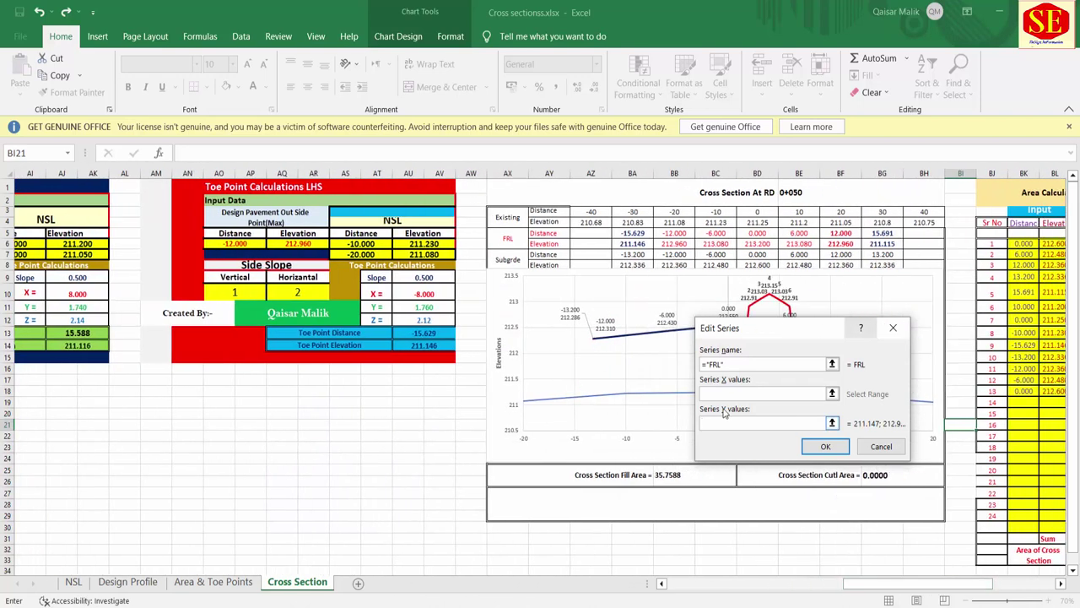
{"action": "key", "text": "Return"}
{"action": "left_click", "coordinate": [545, 352]}
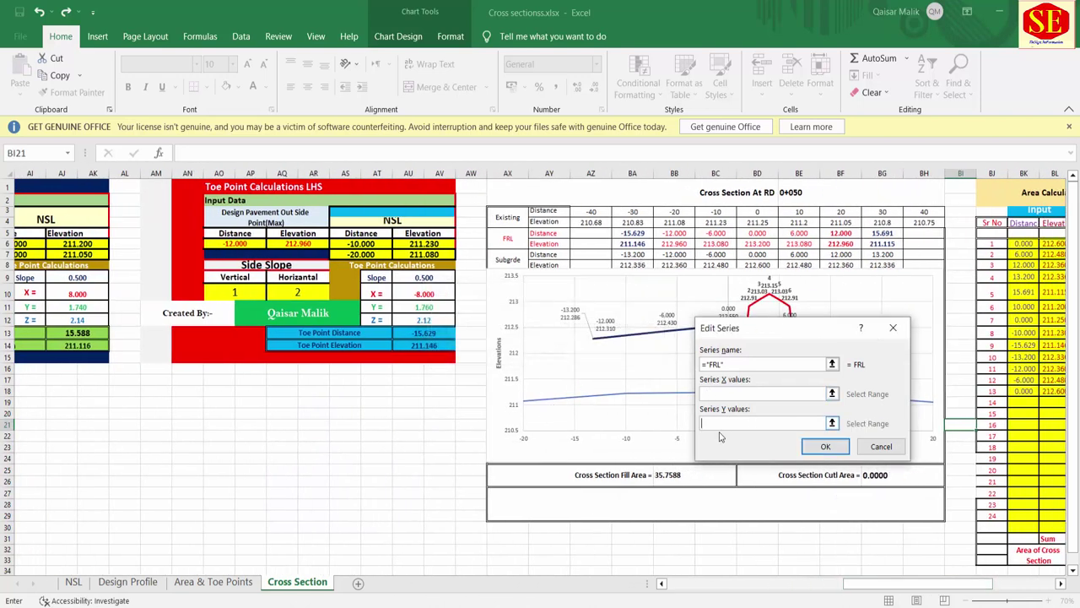
{"action": "left_click_drag", "start_coordinate": [632, 243], "coordinate": [882, 243]}
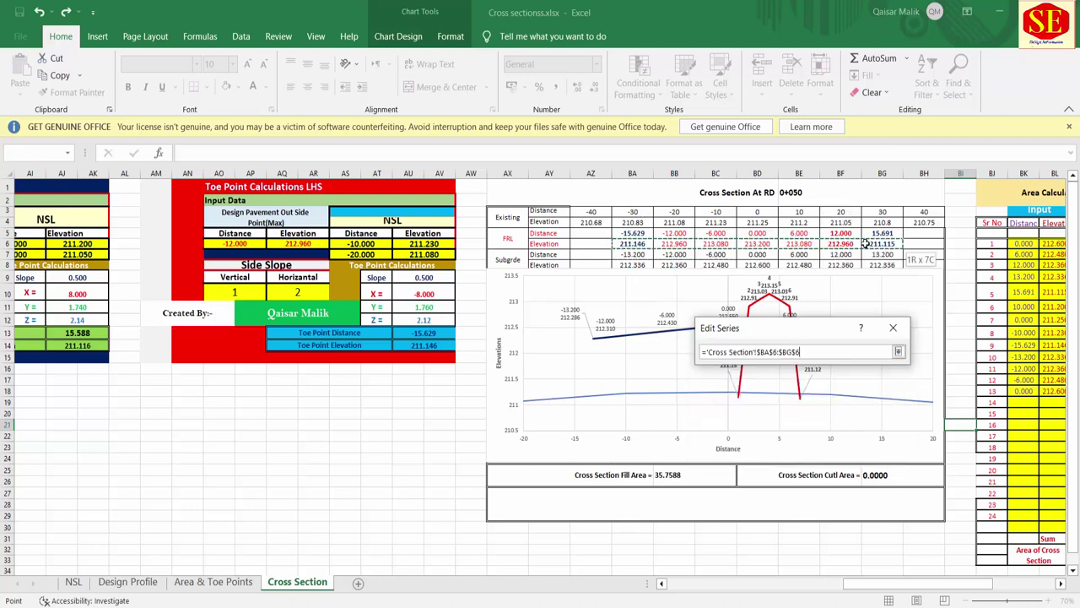
{"action": "left_click", "coordinate": [747, 390]}
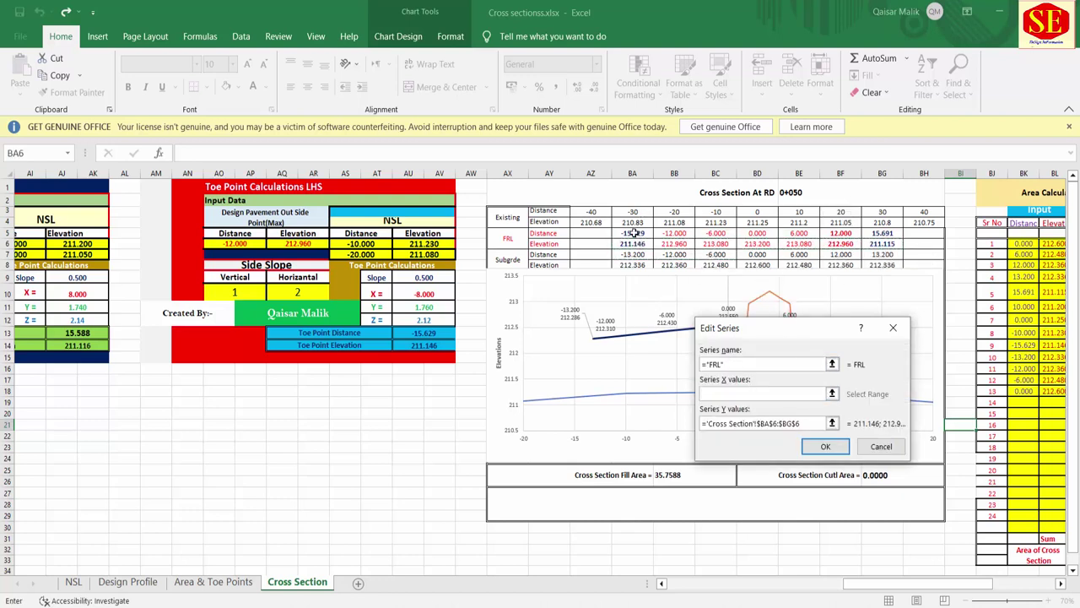
{"action": "left_click_drag", "start_coordinate": [634, 233], "coordinate": [878, 234]}
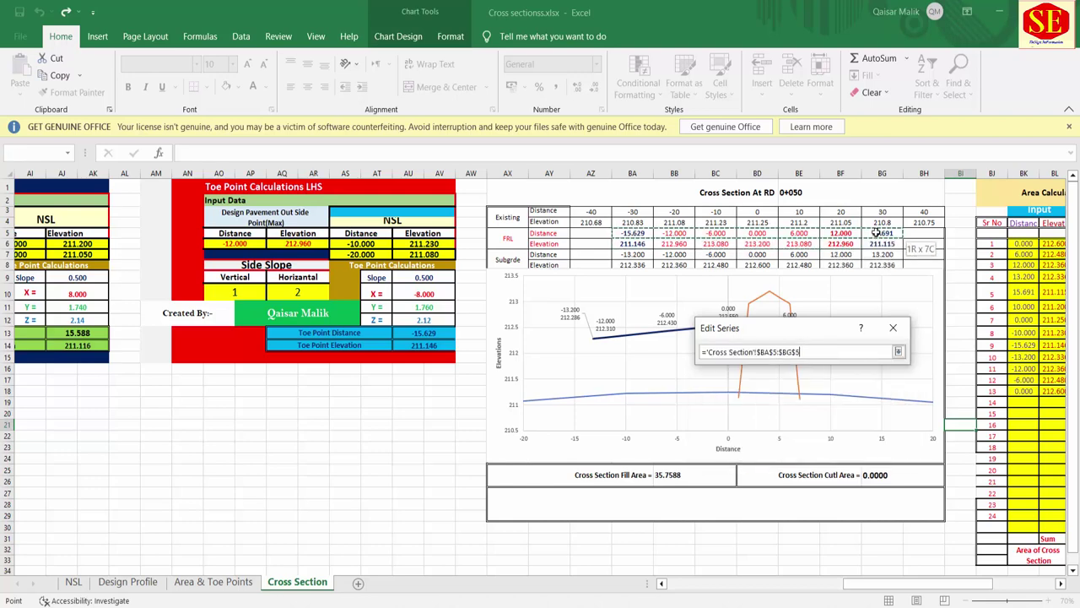
{"action": "left_click", "coordinate": [825, 447]}
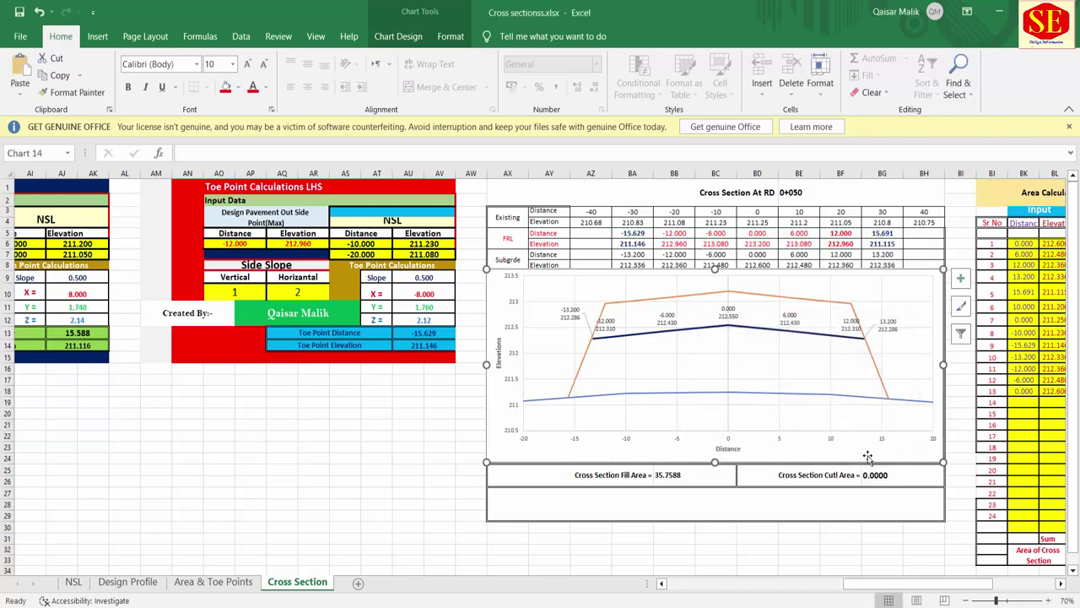
Set the Sub Grade series to X values BA7:BG7 and Y values BA8:BG8.
{"action": "left_click", "coordinate": [961, 335]}
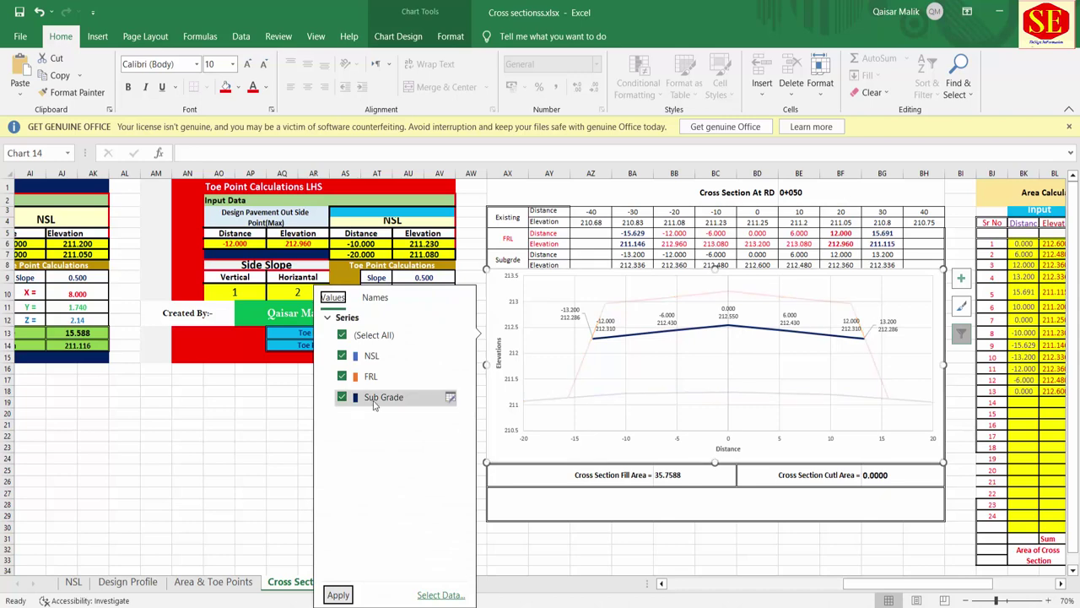
{"action": "left_click", "coordinate": [448, 397]}
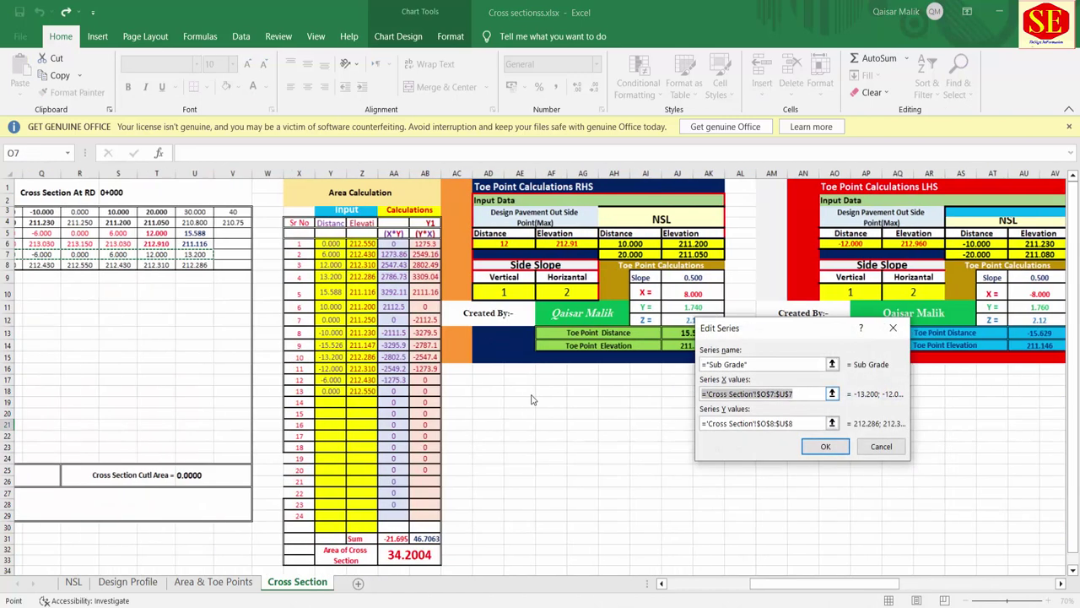
{"action": "left_click_drag", "start_coordinate": [803, 394], "coordinate": [531, 394]}
{"action": "key", "text": "BackSpace"}
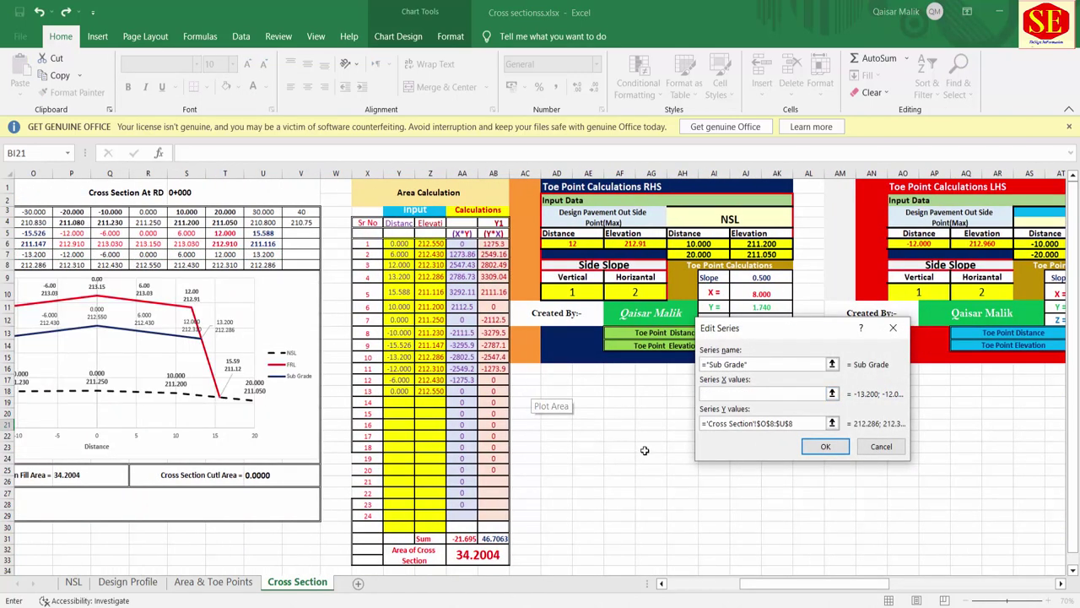
{"action": "key", "text": "Tab"}
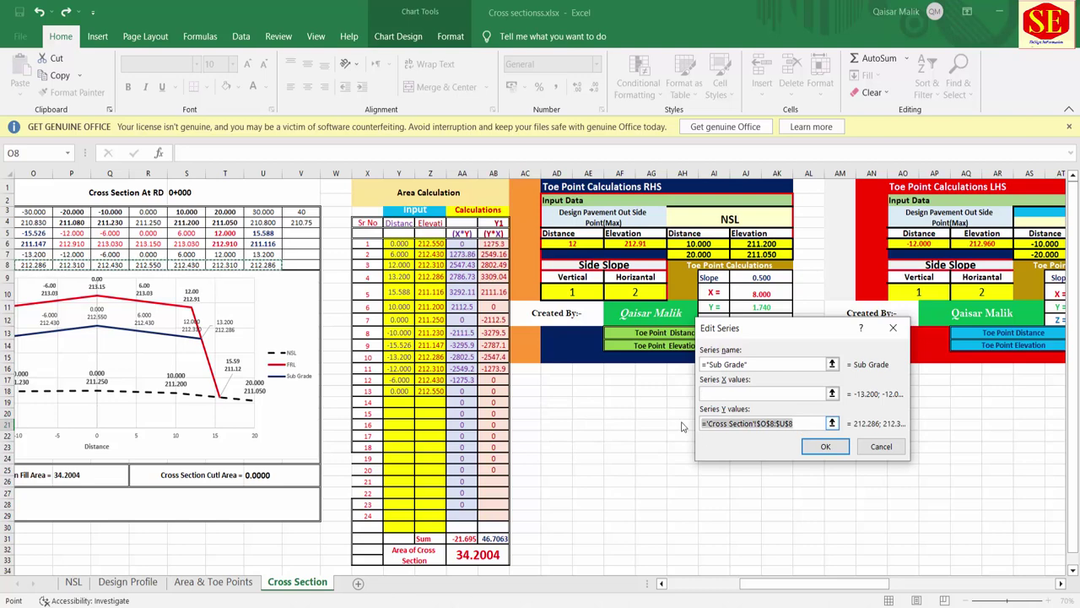
{"action": "key", "text": "BackSpace"}
{"action": "left_click_drag", "start_coordinate": [795, 591], "coordinate": [898, 591]}
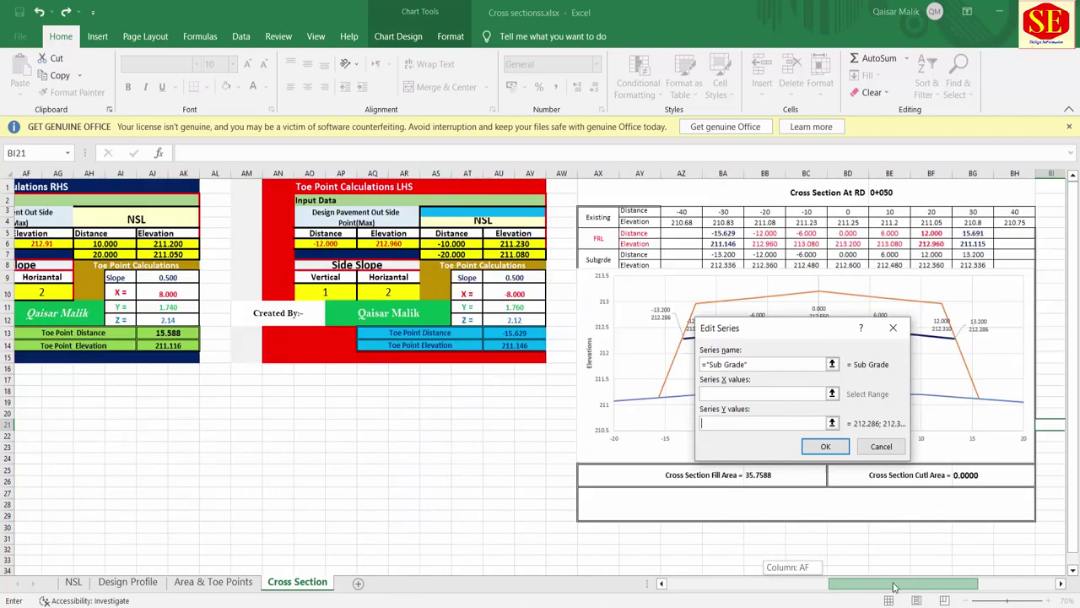
{"action": "left_click_drag", "start_coordinate": [635, 264], "coordinate": [882, 264]}
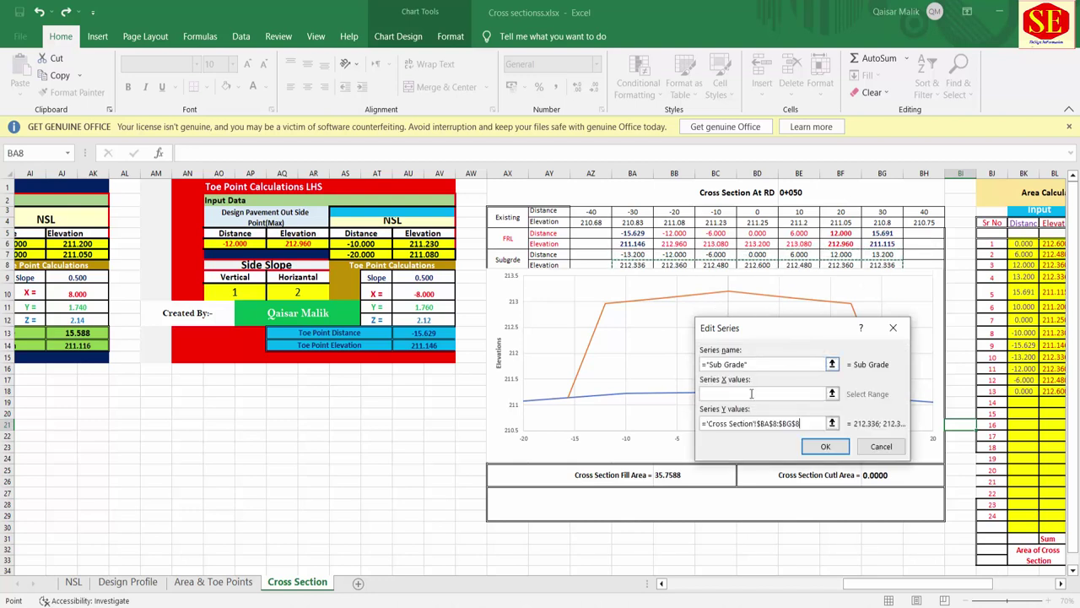
{"action": "left_click_drag", "start_coordinate": [639, 254], "coordinate": [882, 254]}
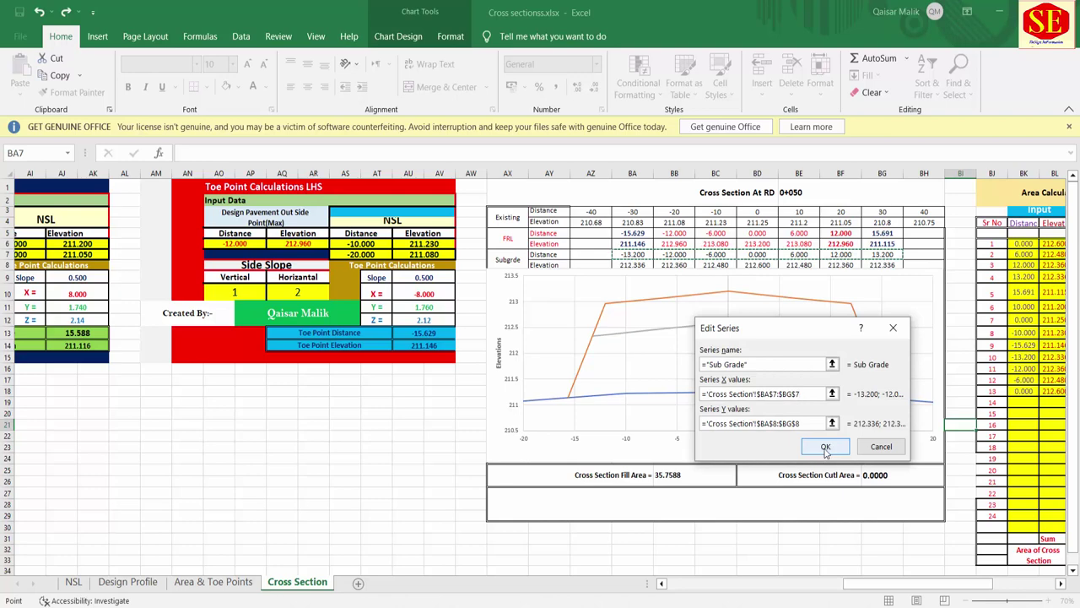
{"action": "left_click", "coordinate": [824, 451]}
{"action": "left_click", "coordinate": [547, 558]}
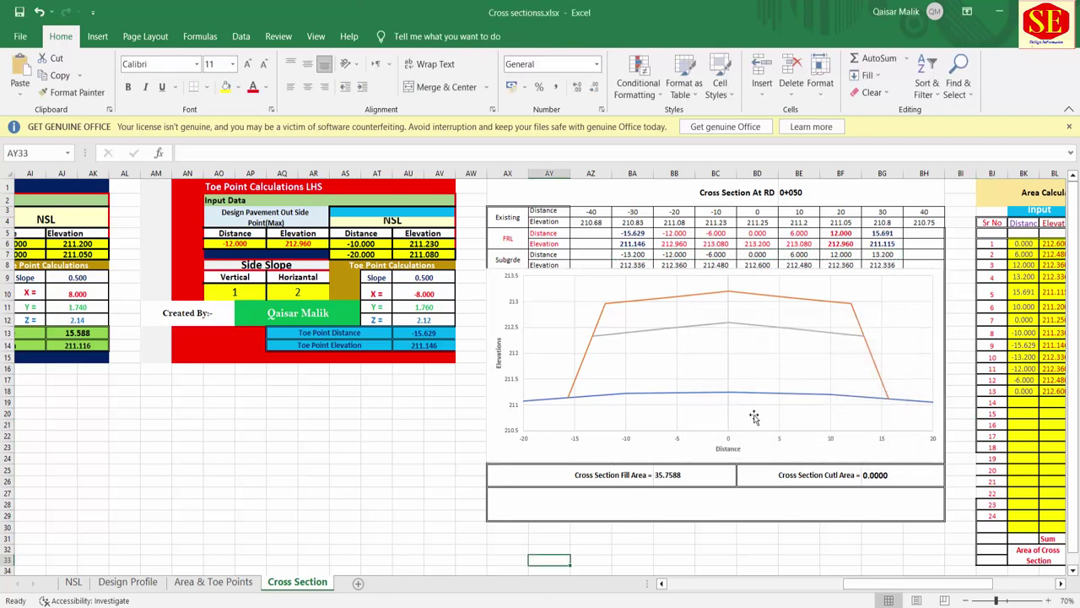
Delete the legend from the RD 0+000 chart.
{"action": "left_click", "coordinate": [707, 392]}
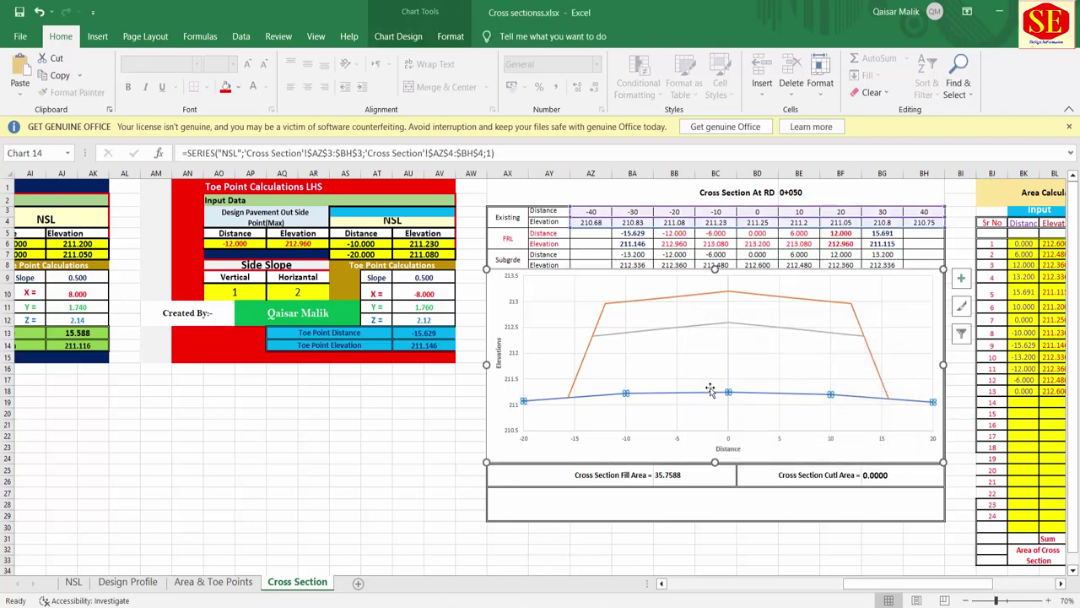
{"action": "left_click", "coordinate": [697, 306]}
{"action": "left_click_drag", "start_coordinate": [852, 584], "coordinate": [717, 583]}
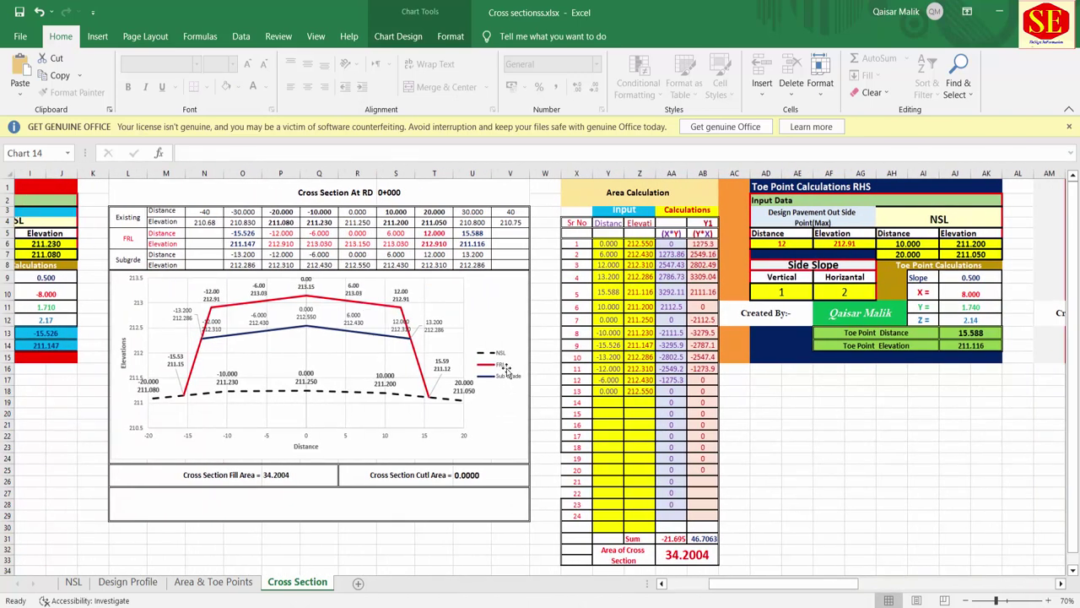
{"action": "left_click", "coordinate": [508, 369]}
{"action": "key", "text": "Delete"}
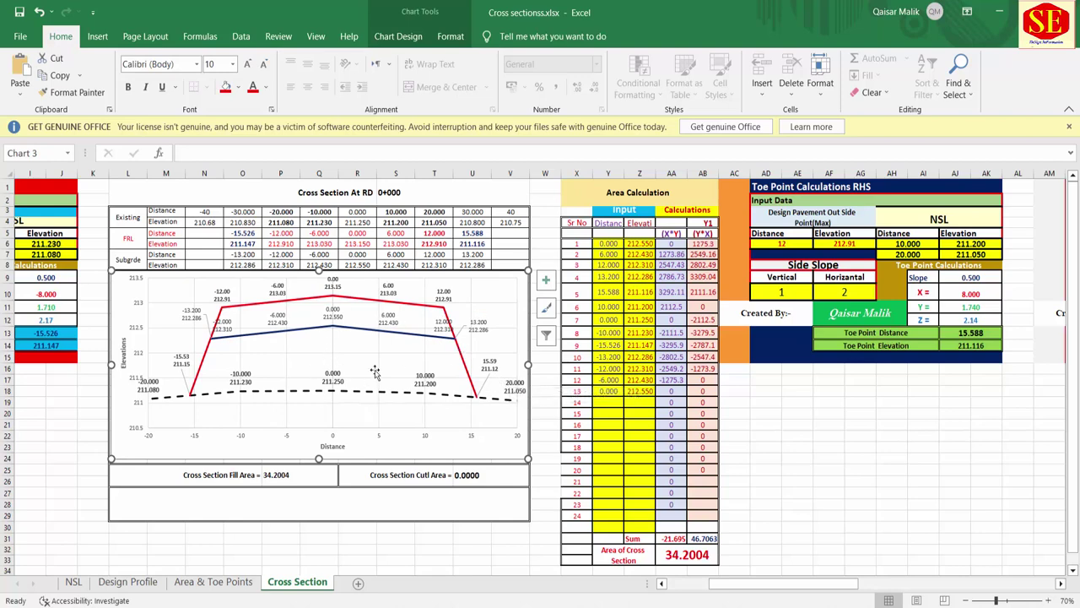
Resize the RD 0+050 chart from its left edge and zoom out the sheet.
{"action": "left_click_drag", "start_coordinate": [783, 583], "coordinate": [928, 584]}
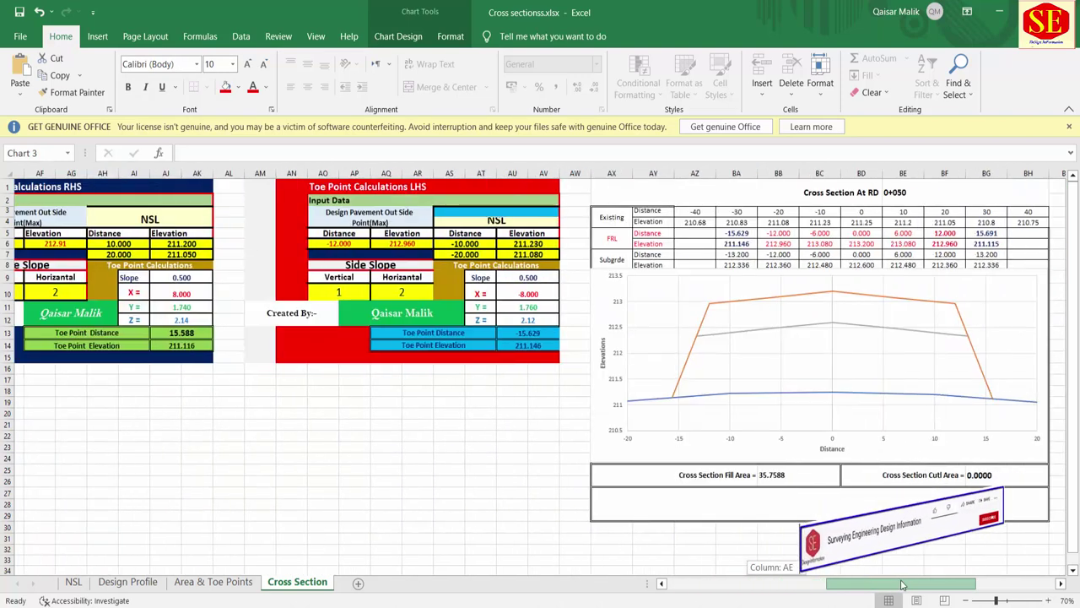
{"action": "left_click", "coordinate": [511, 293]}
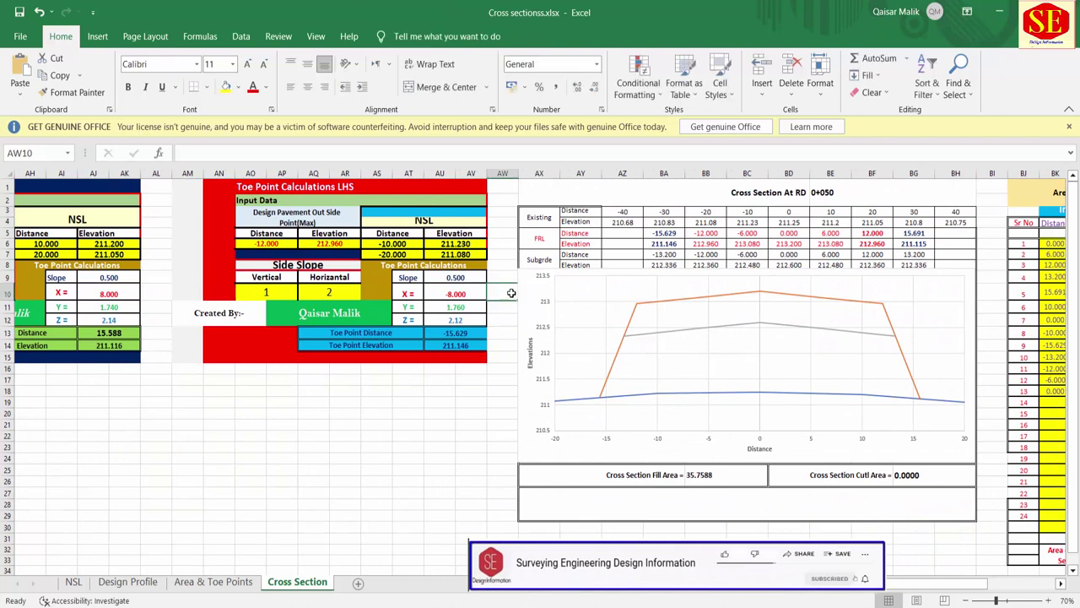
{"action": "left_click", "coordinate": [547, 301]}
{"action": "left_click_drag", "start_coordinate": [517, 363], "coordinate": [524, 364]}
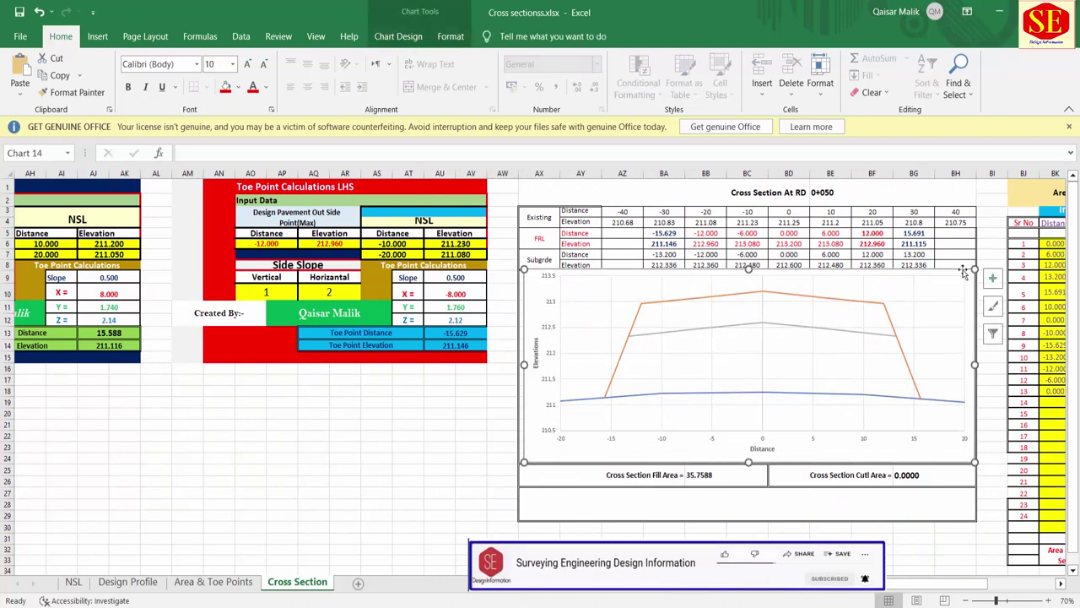
{"action": "left_click", "coordinate": [984, 435]}
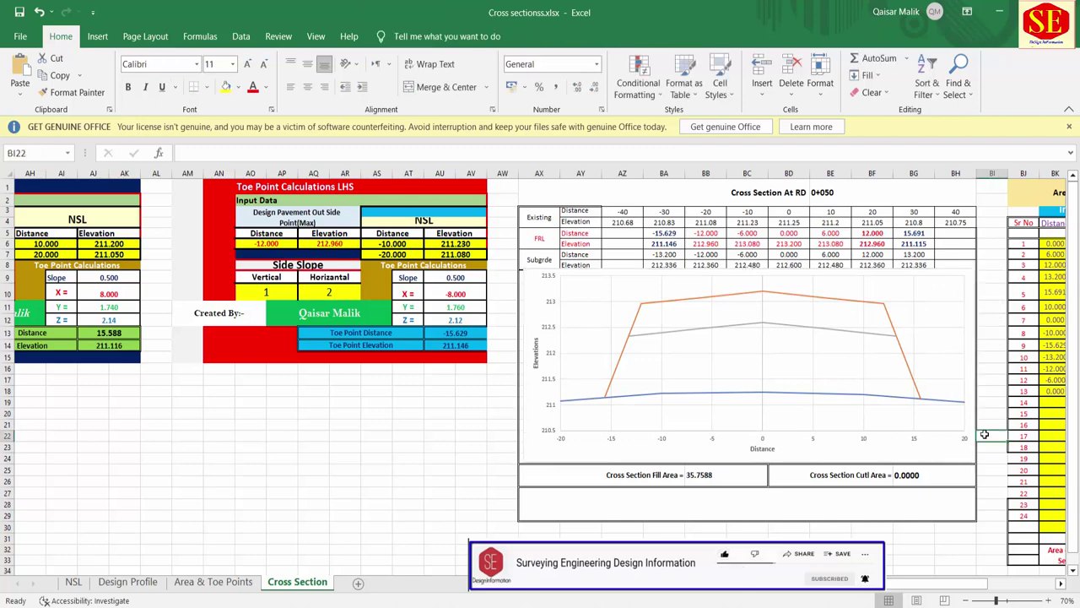
{"action": "left_click_drag", "start_coordinate": [996, 600], "coordinate": [964, 600]}
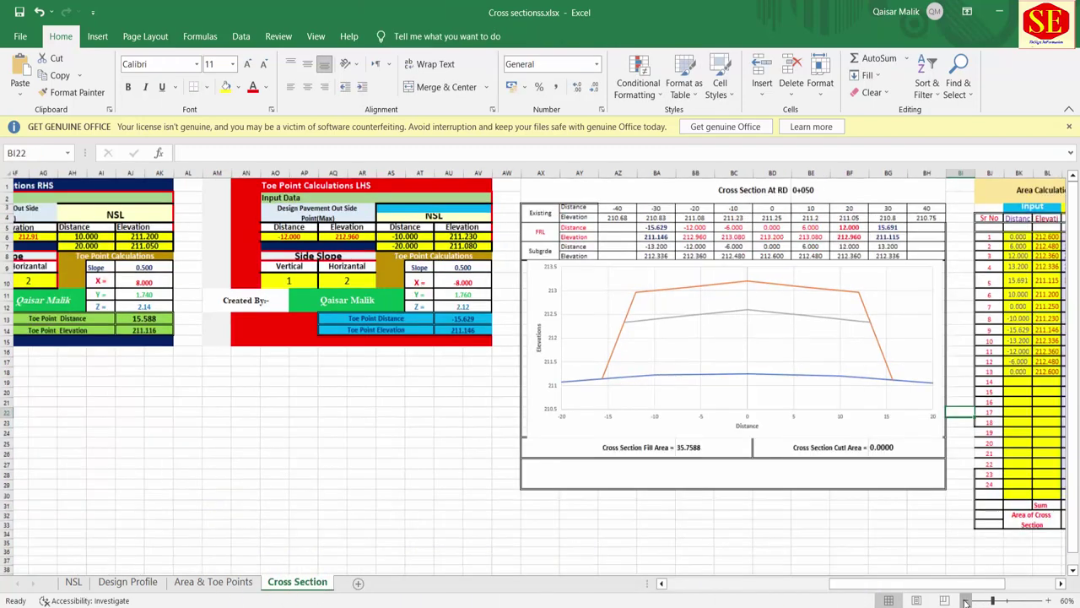
Copy all cross-section blocks starting at A1 and paste them at A35.
{"action": "left_click", "coordinate": [964, 600]}
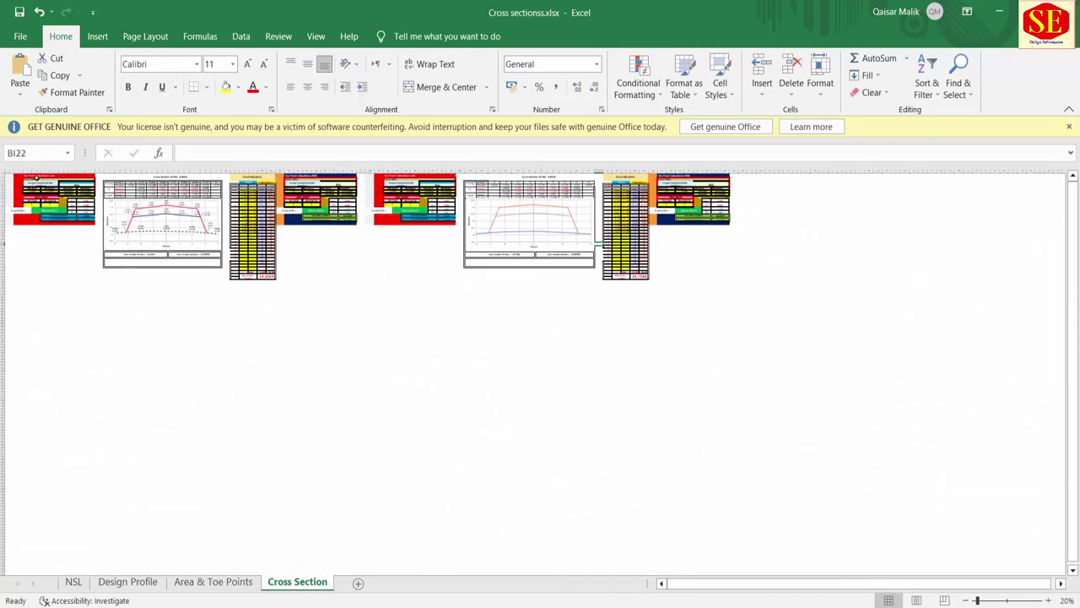
{"action": "left_click_drag", "start_coordinate": [10, 176], "coordinate": [711, 278]}
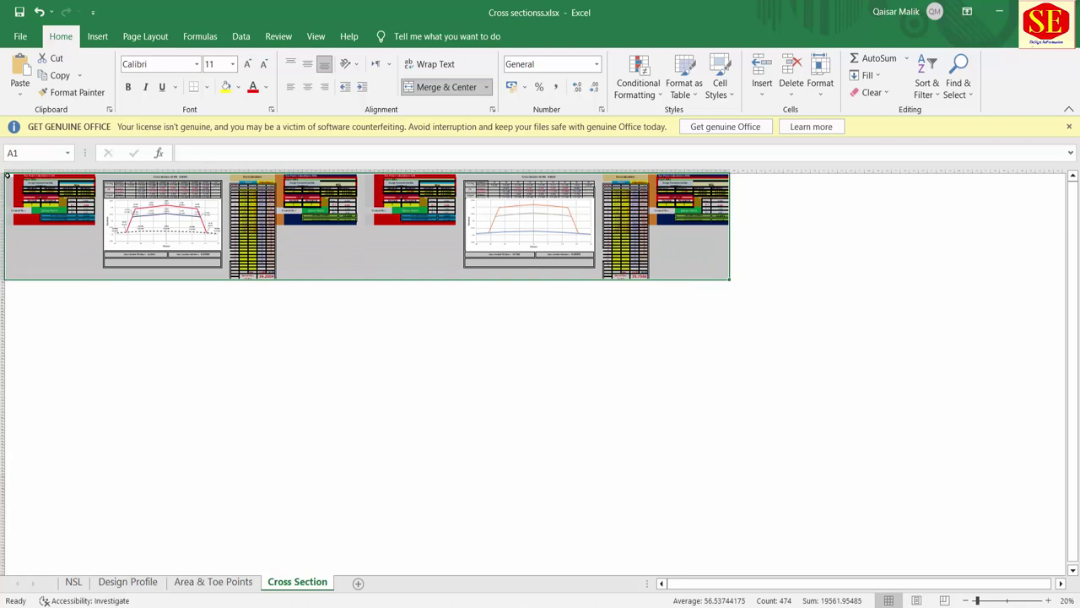
{"action": "right_click", "coordinate": [7, 176]}
{"action": "left_click", "coordinate": [26, 229]}
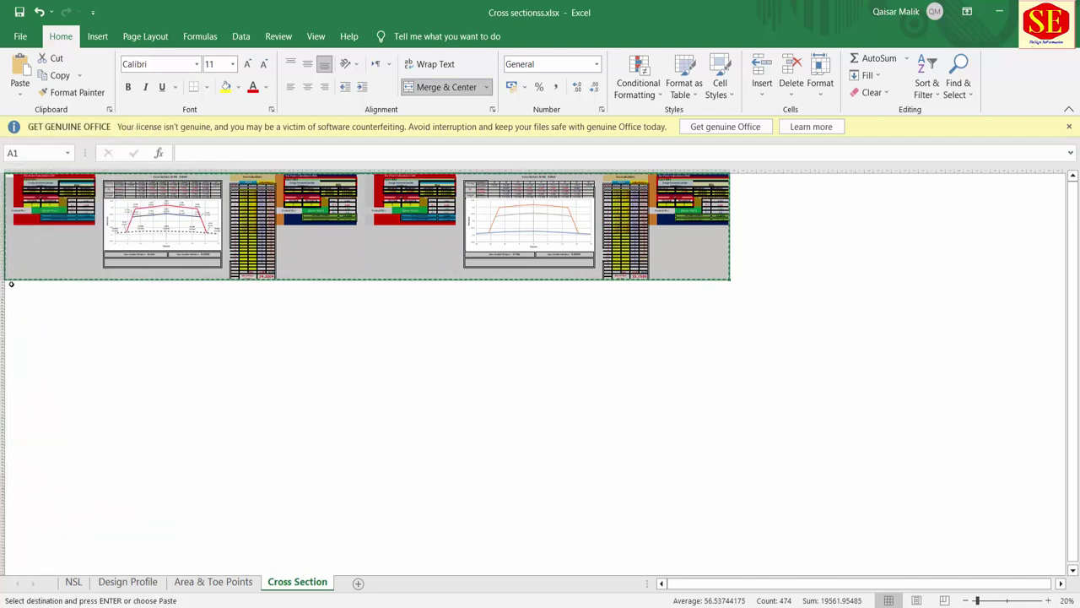
{"action": "left_click", "coordinate": [10, 284]}
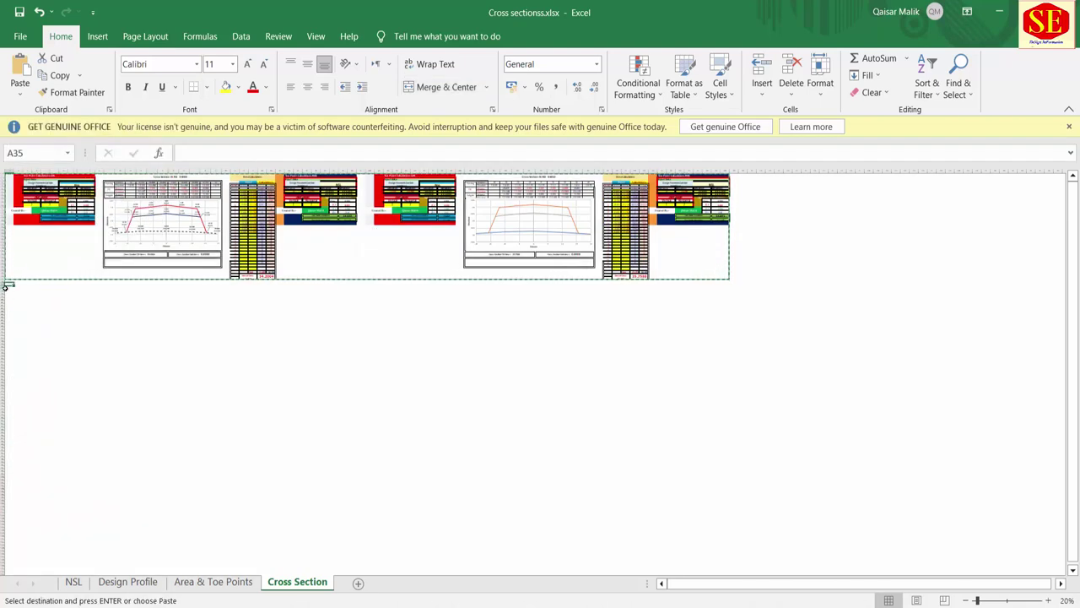
{"action": "left_click", "coordinate": [1047, 600]}
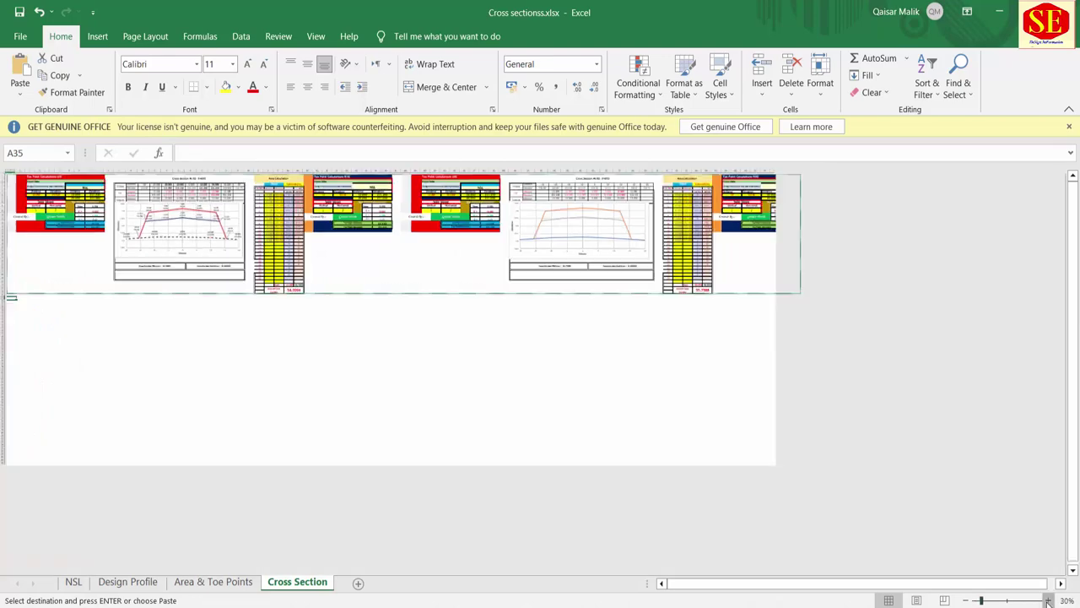
{"action": "left_click", "coordinate": [1048, 600]}
{"action": "left_click", "coordinate": [1047, 600]}
{"action": "left_click", "coordinate": [1048, 600]}
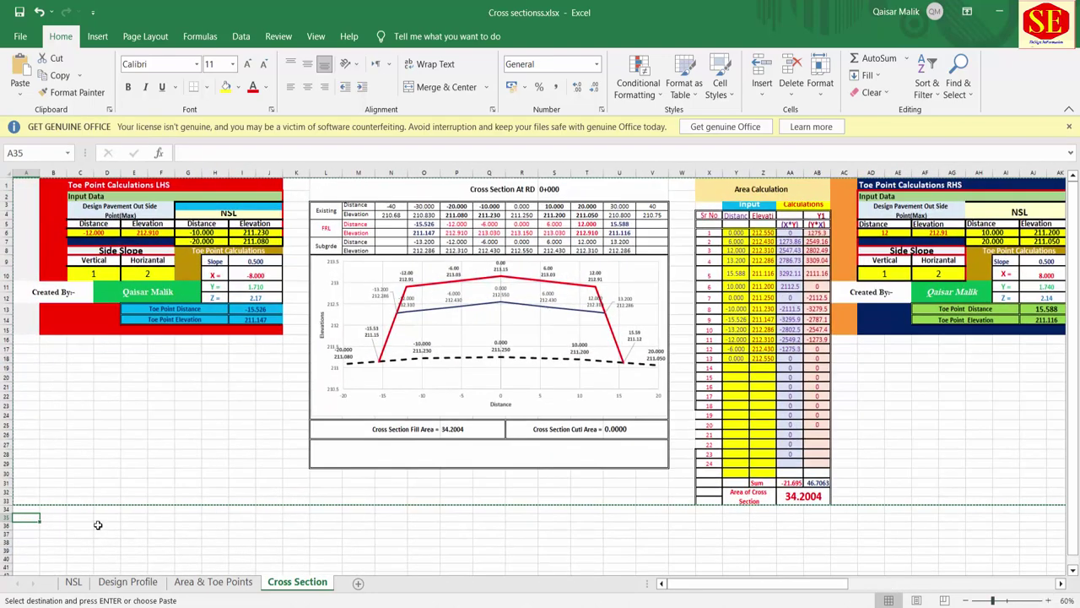
{"action": "right_click", "coordinate": [30, 517]}
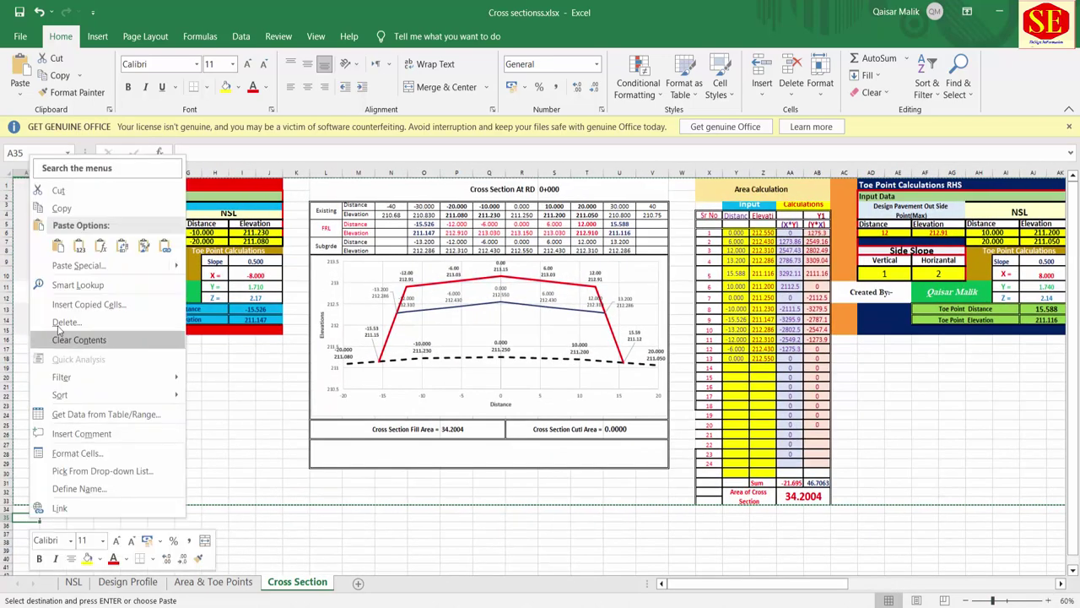
{"action": "left_click", "coordinate": [65, 245]}
Enter station 100 in S35 and 150 in BE35 to retitle the two copied cross sections.
{"action": "scroll", "coordinate": [65, 245], "scroll_direction": "down", "scroll_amount": 6}
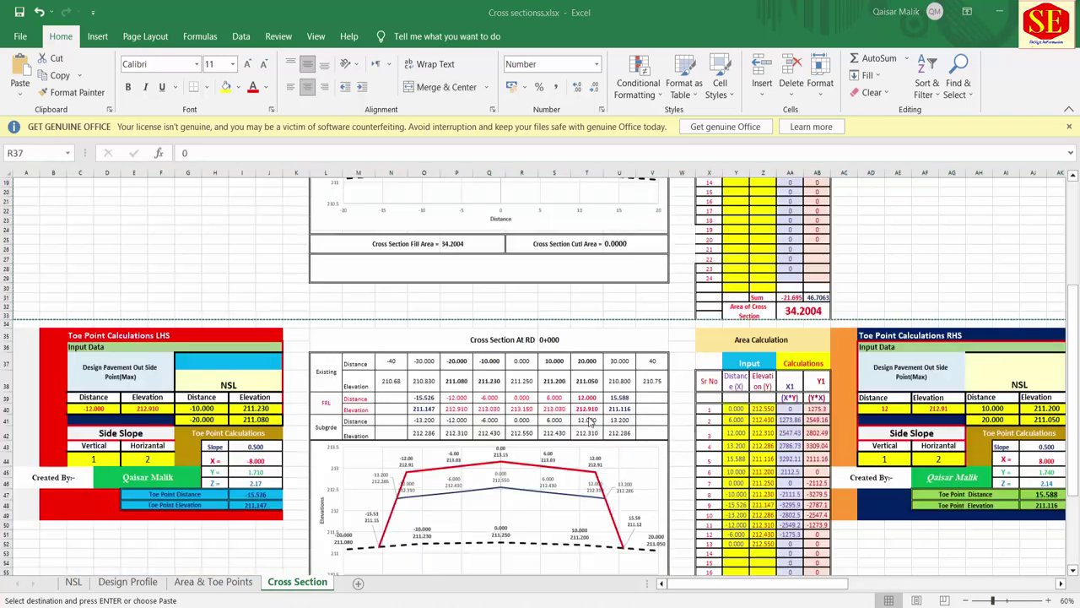
{"action": "left_click", "coordinate": [553, 339]}
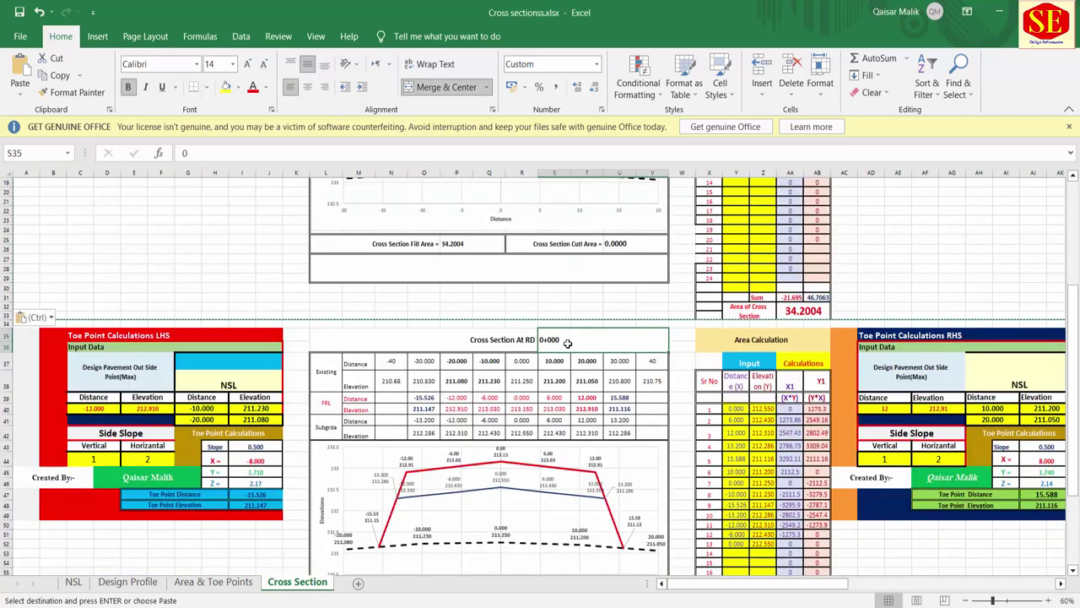
{"action": "type", "text": "100"}
{"action": "key", "text": "Return"}
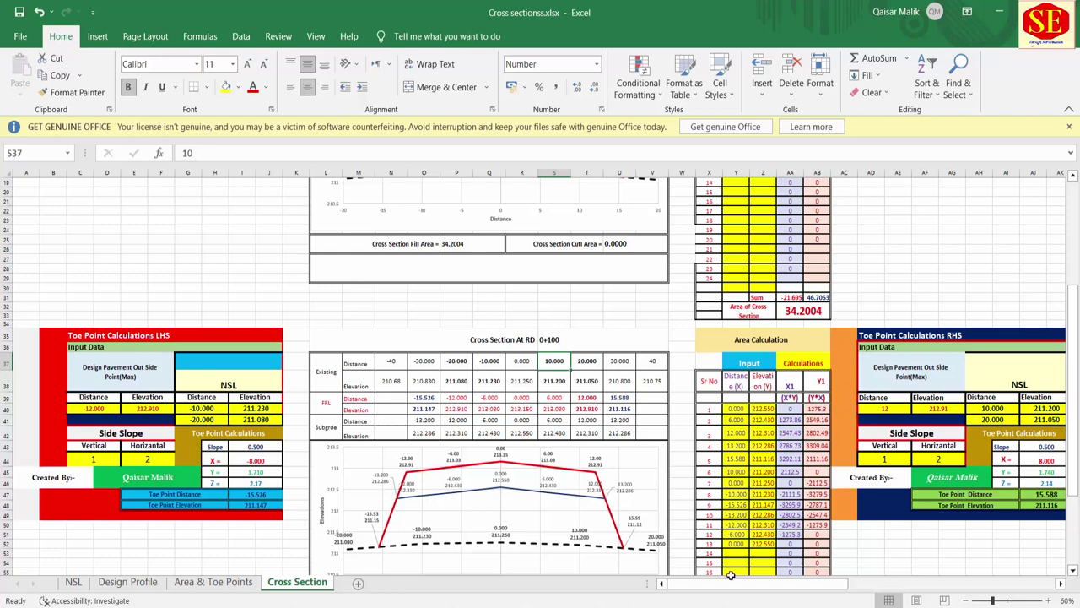
{"action": "left_click_drag", "start_coordinate": [731, 583], "coordinate": [892, 582]}
{"action": "left_click", "coordinate": [850, 340]}
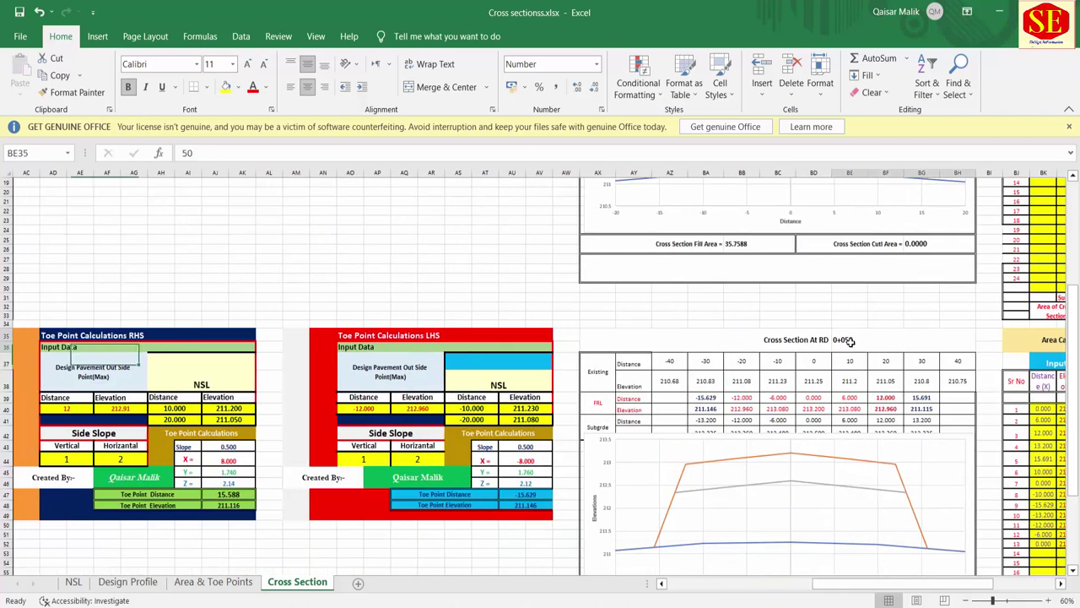
{"action": "type", "text": "150"}
{"action": "key", "text": "Return"}
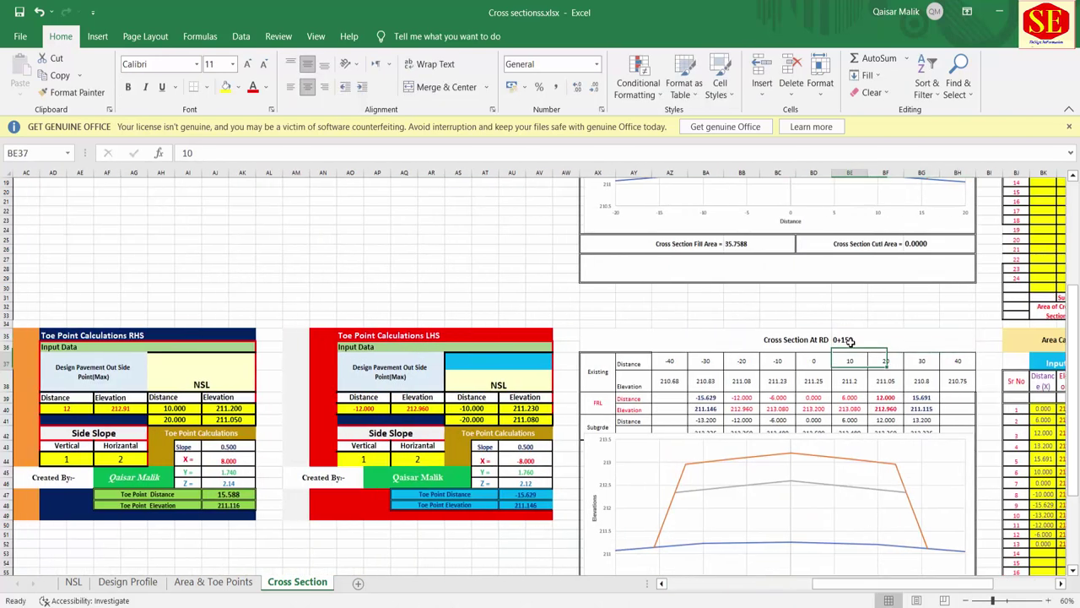
Check the data ranges of the RD 0+150 and RD 0+100 charts, then select RD 0+100's existing ground values.
{"action": "scroll", "coordinate": [837, 360], "scroll_direction": "down", "scroll_amount": 2}
{"action": "left_click", "coordinate": [803, 488]}
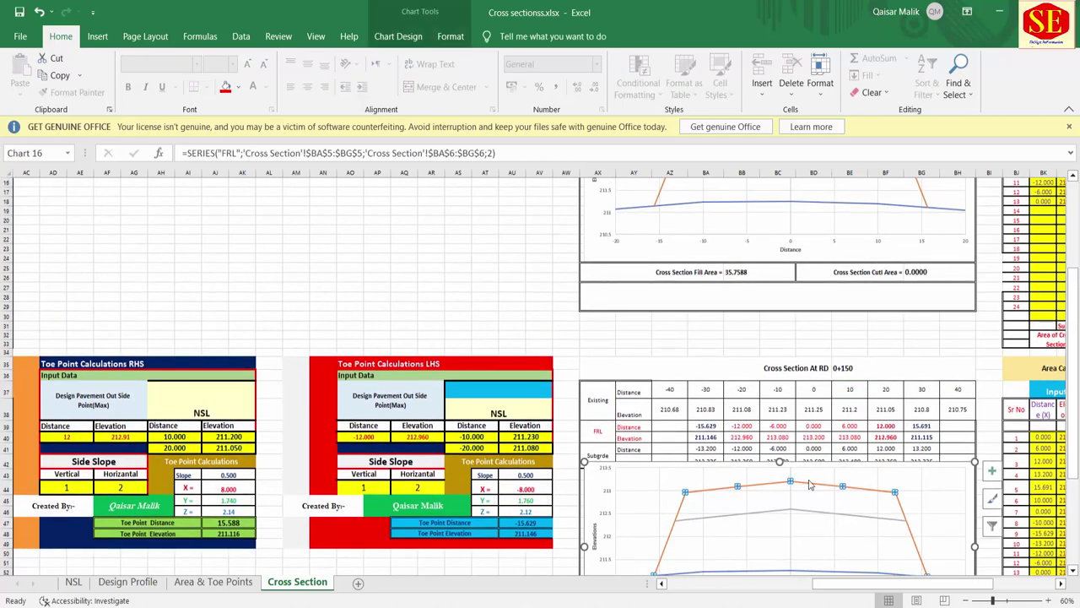
{"action": "scroll", "coordinate": [832, 287], "scroll_direction": "up", "scroll_amount": 7}
{"action": "scroll", "coordinate": [748, 453], "scroll_direction": "down", "scroll_amount": 5}
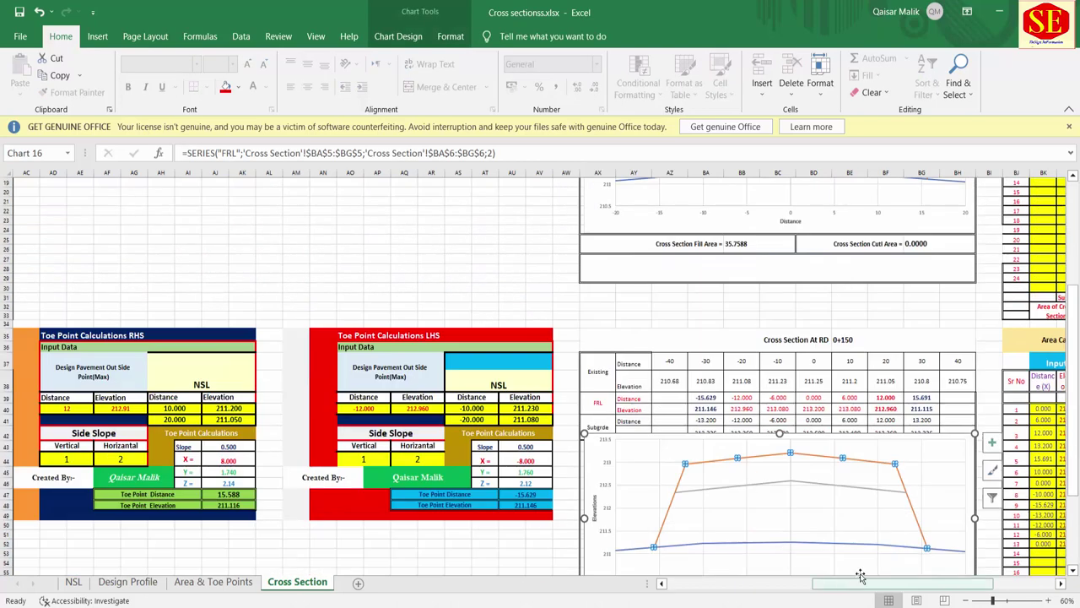
{"action": "left_click_drag", "start_coordinate": [861, 583], "coordinate": [697, 595]}
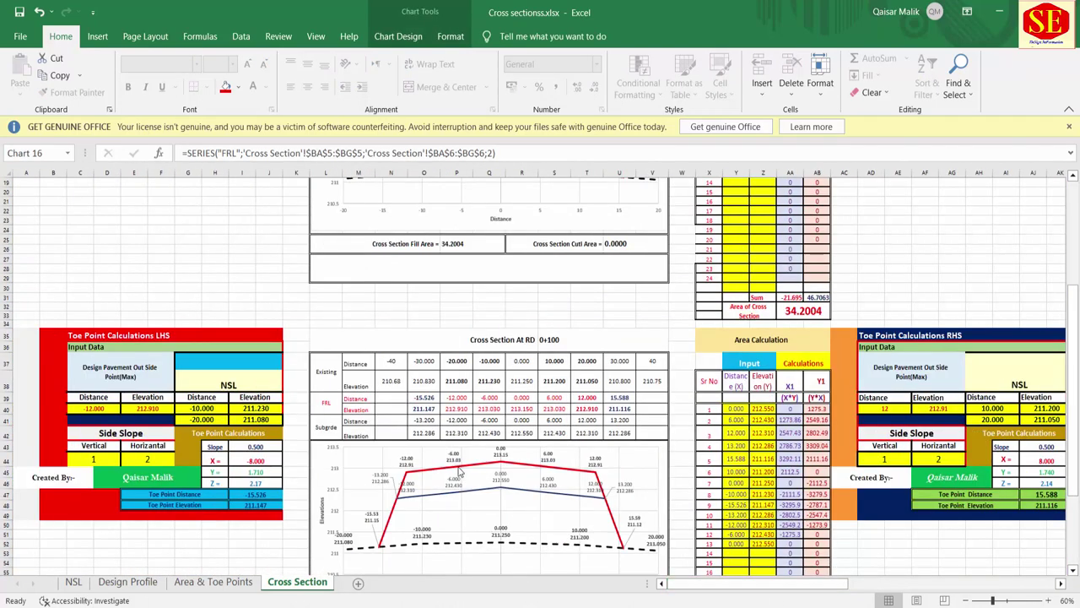
{"action": "left_click", "coordinate": [460, 473]}
{"action": "scroll", "coordinate": [469, 253], "scroll_direction": "up", "scroll_amount": 2}
{"action": "scroll", "coordinate": [483, 253], "scroll_direction": "up", "scroll_amount": 3}
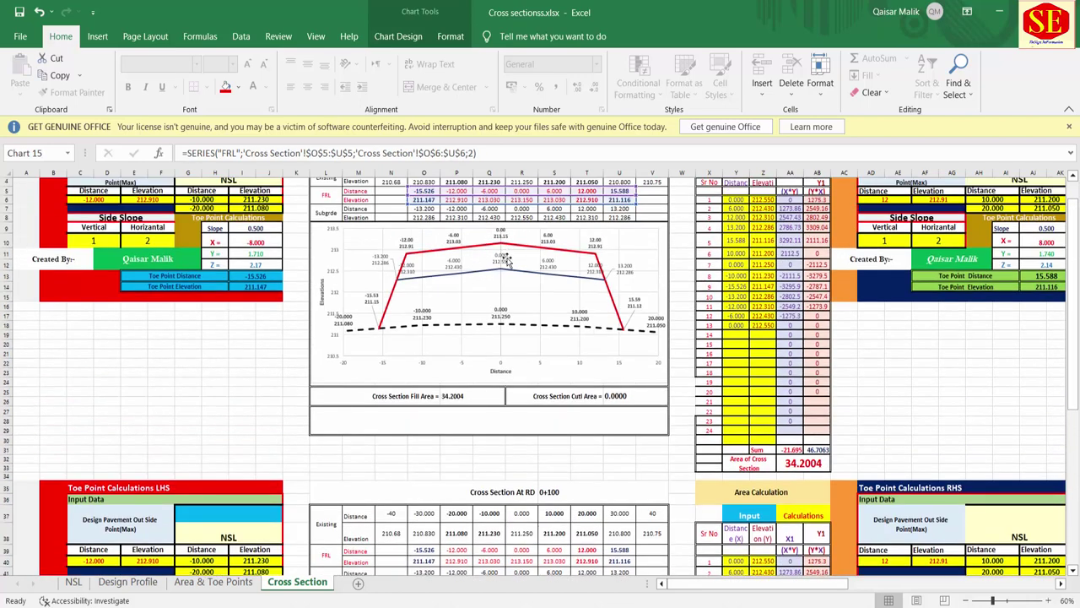
{"action": "scroll", "coordinate": [506, 262], "scroll_direction": "down", "scroll_amount": 3}
{"action": "scroll", "coordinate": [646, 341], "scroll_direction": "down", "scroll_amount": 2}
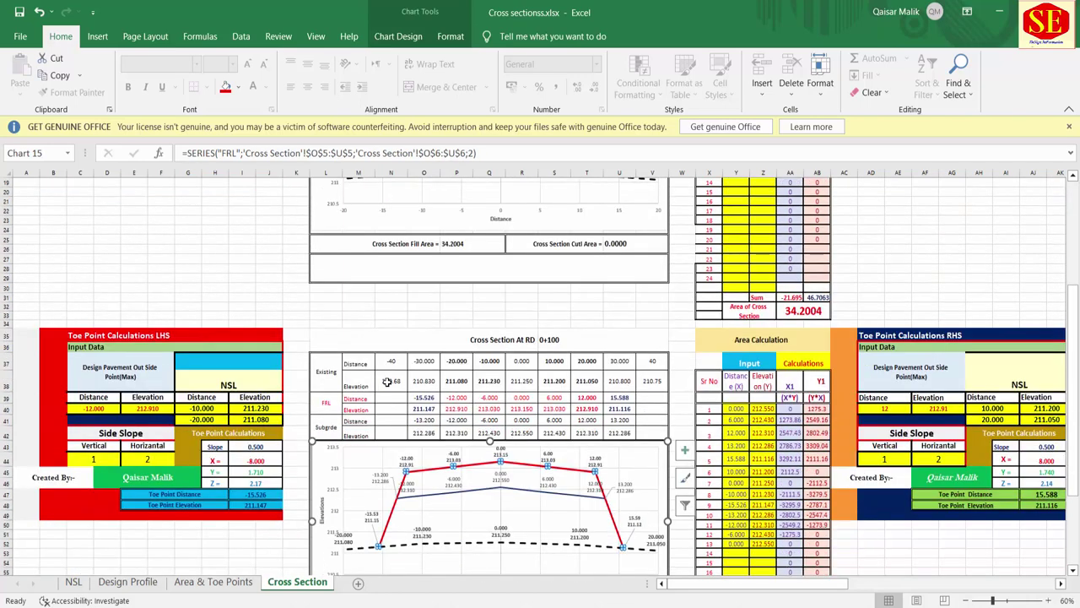
{"action": "left_click_drag", "start_coordinate": [389, 361], "coordinate": [654, 373]}
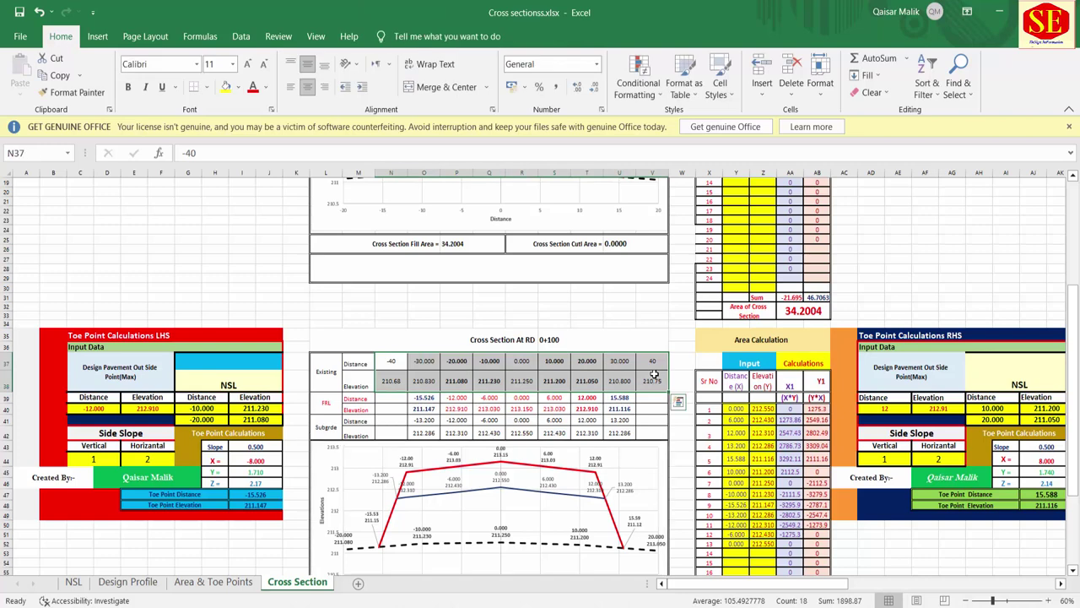
Clear the copied Existing, FRL (P39:T40) and Subgrade (O41:U42) values from the RD 0+100 block.
{"action": "key", "text": "Delete"}
{"action": "left_click_drag", "start_coordinate": [447, 397], "coordinate": [579, 409]}
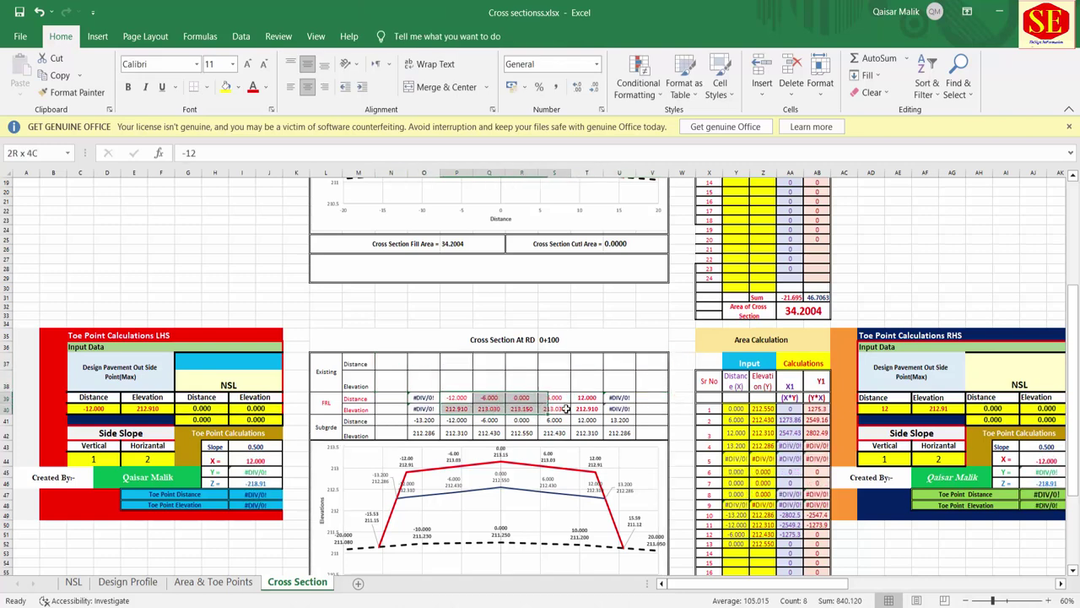
{"action": "key", "text": "Delete"}
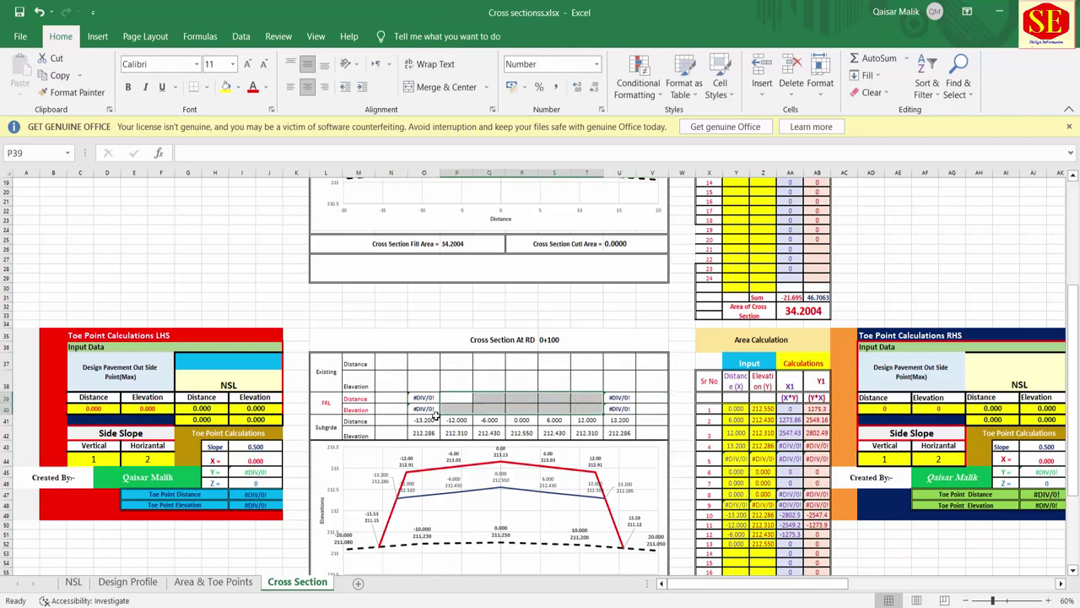
{"action": "left_click_drag", "start_coordinate": [429, 419], "coordinate": [627, 426]}
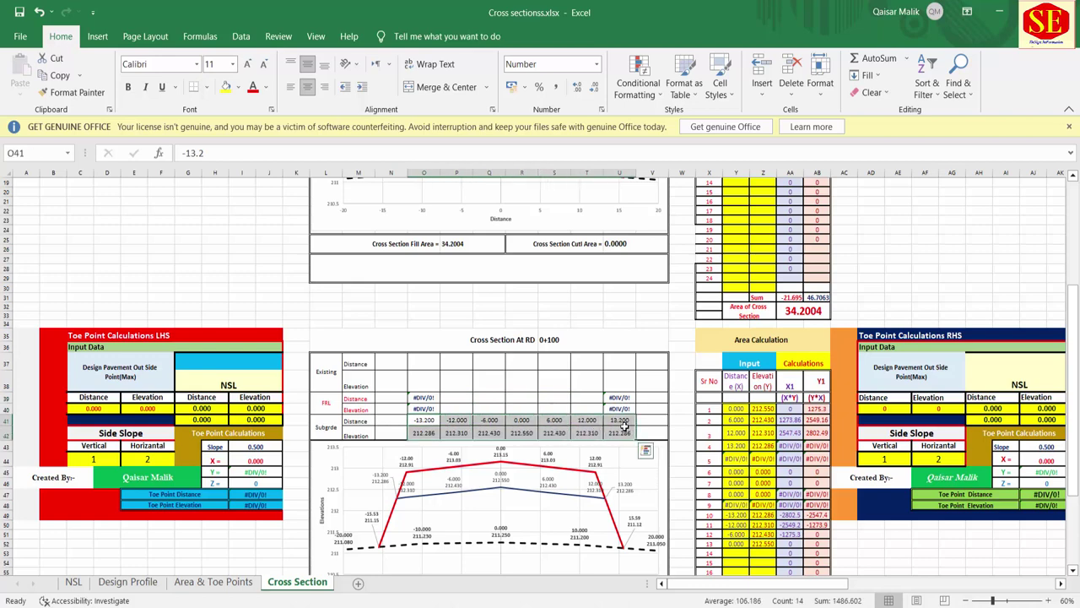
{"action": "key", "text": "Delete"}
Select N37, zoom the sheet to 100%, and switch to the NSL sheet.
{"action": "left_click", "coordinate": [392, 362]}
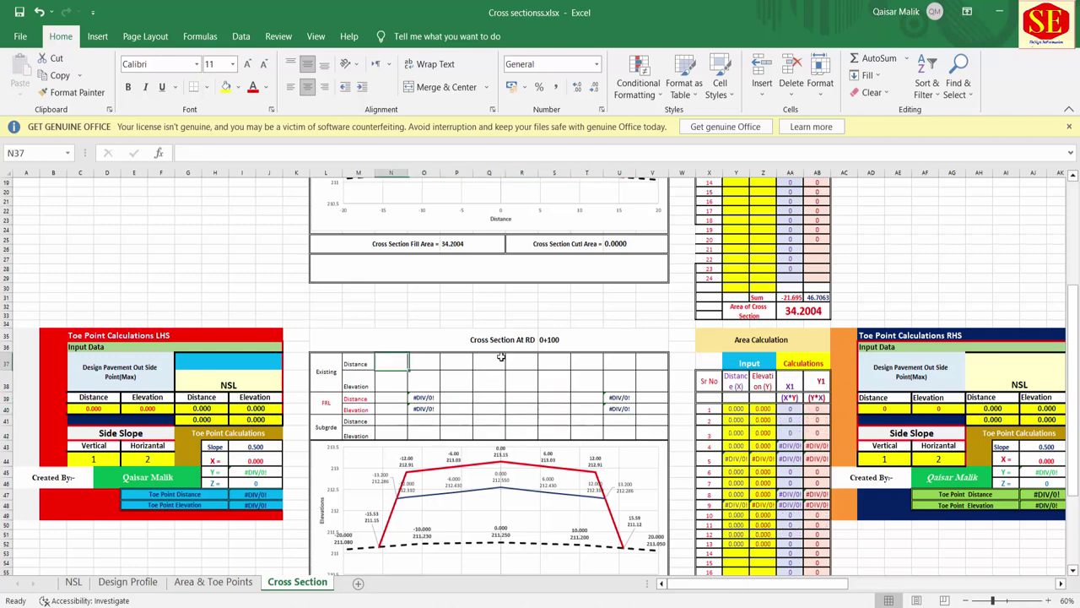
{"action": "left_click", "coordinate": [1045, 600]}
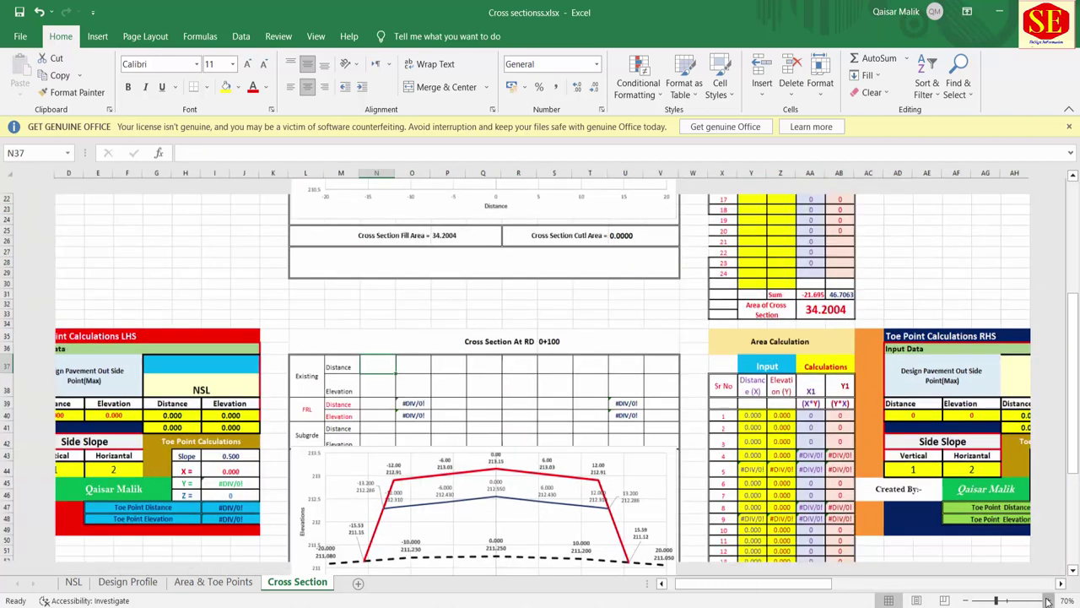
{"action": "left_click", "coordinate": [1045, 600]}
{"action": "left_click", "coordinate": [1044, 600]}
{"action": "left_click", "coordinate": [1044, 600]}
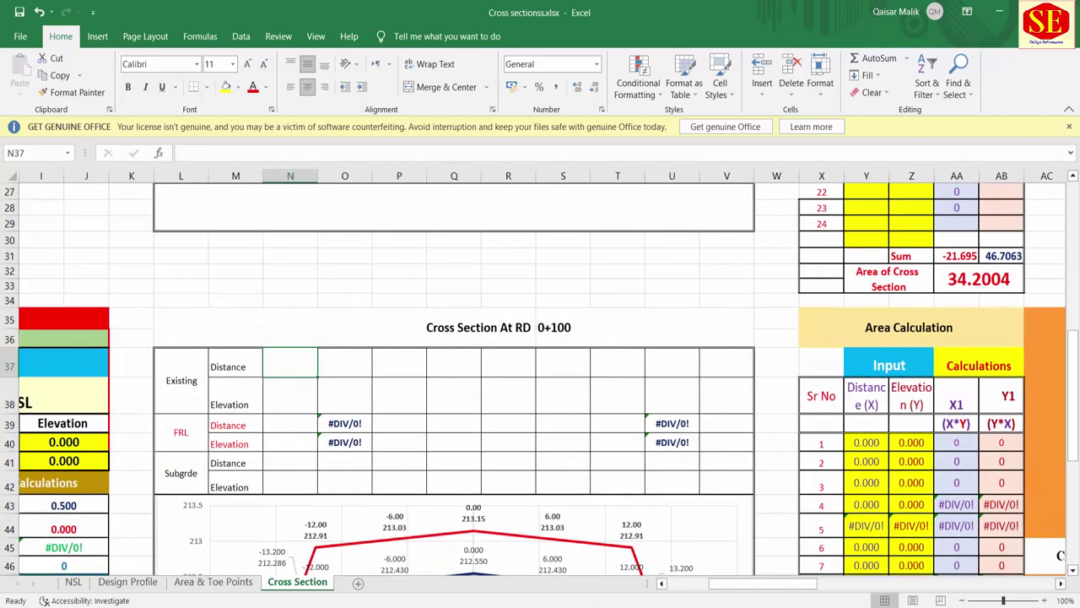
{"action": "left_click", "coordinate": [73, 582]}
Copy the 0+100 survey data A26:B34 from NSL and paste it transposed at Cross Section N37.
{"action": "scroll", "coordinate": [96, 390], "scroll_direction": "down", "scroll_amount": 2}
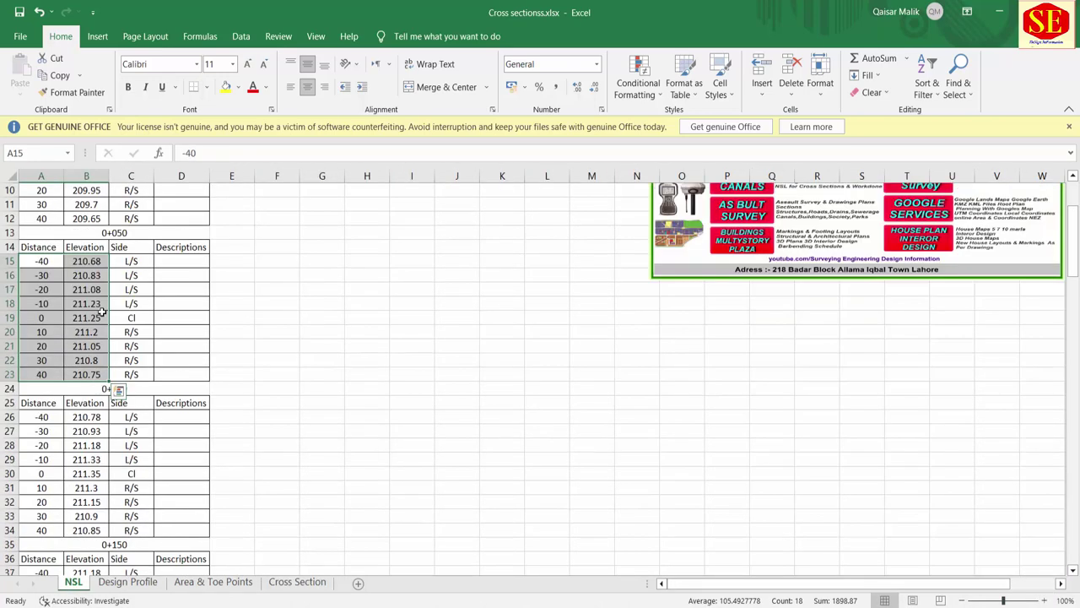
{"action": "left_click", "coordinate": [235, 440]}
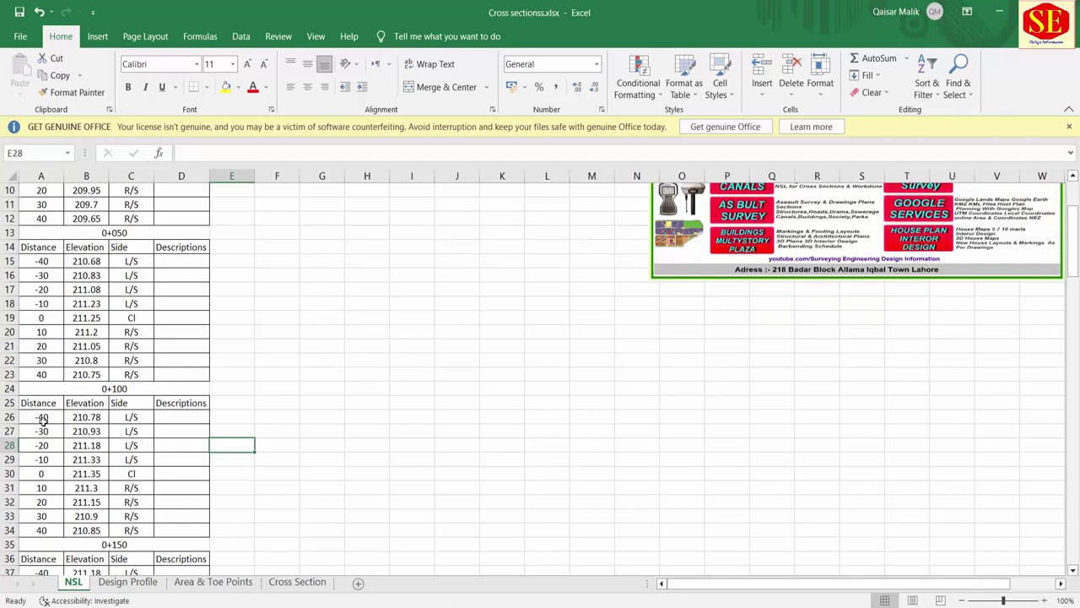
{"action": "left_click_drag", "start_coordinate": [41, 420], "coordinate": [87, 529]}
{"action": "right_click", "coordinate": [87, 530]}
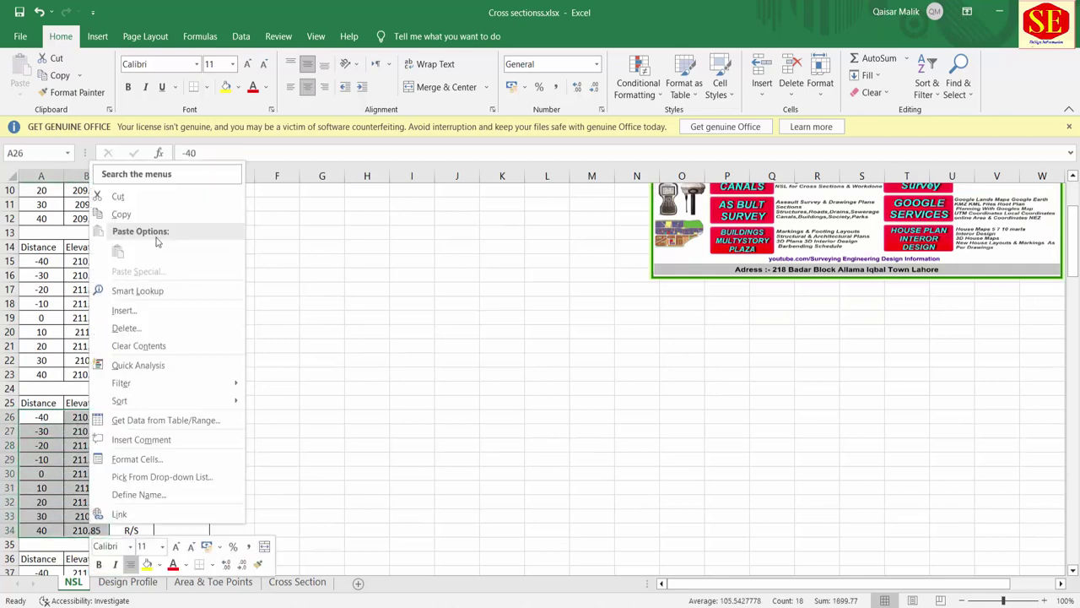
{"action": "left_click", "coordinate": [120, 215]}
{"action": "left_click", "coordinate": [297, 582]}
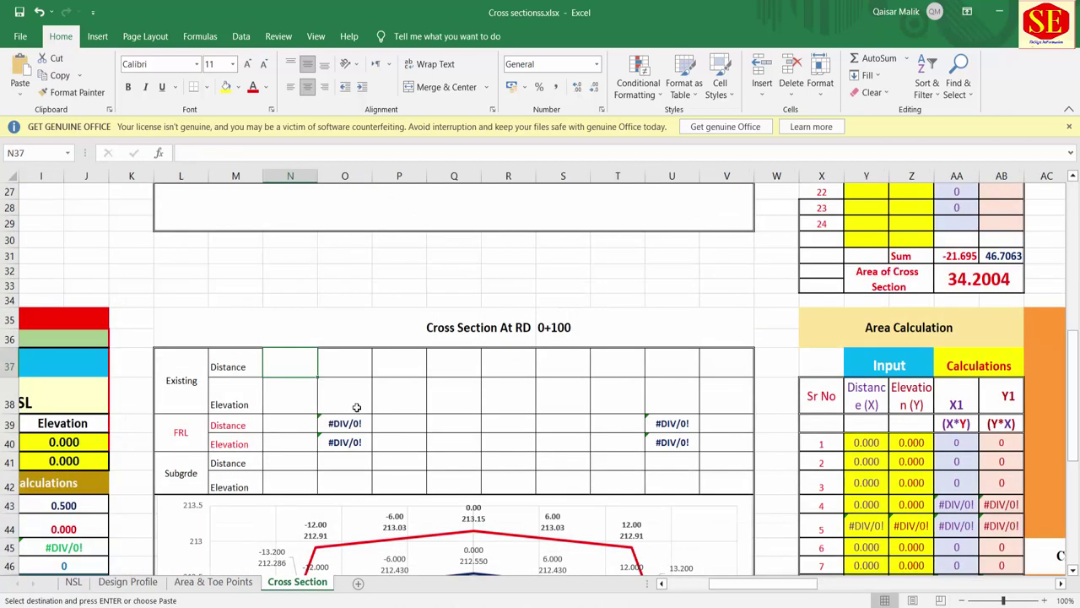
{"action": "right_click", "coordinate": [301, 365]}
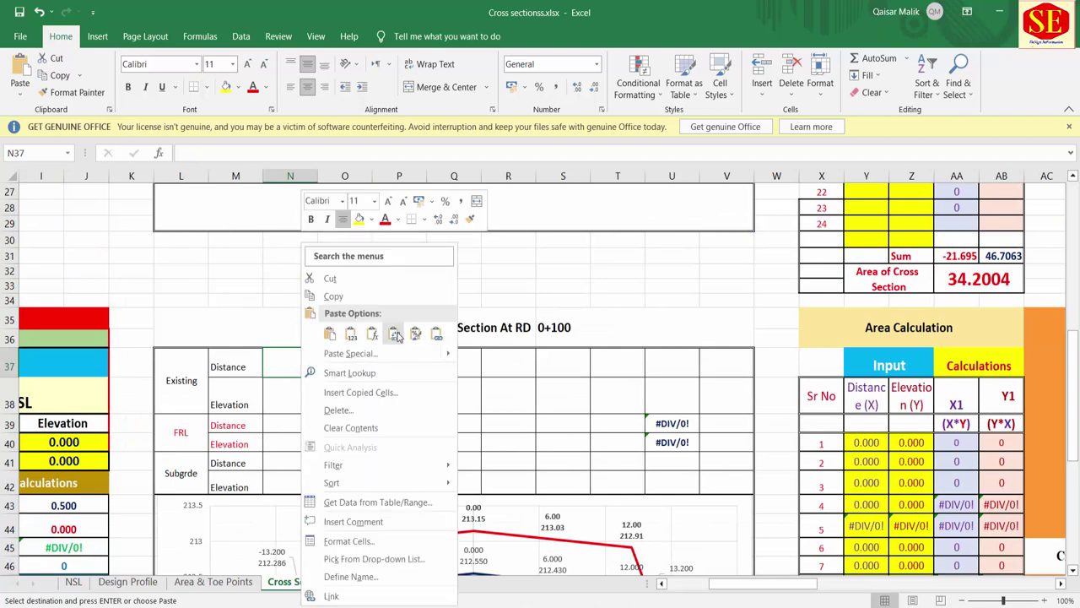
{"action": "left_click", "coordinate": [396, 335]}
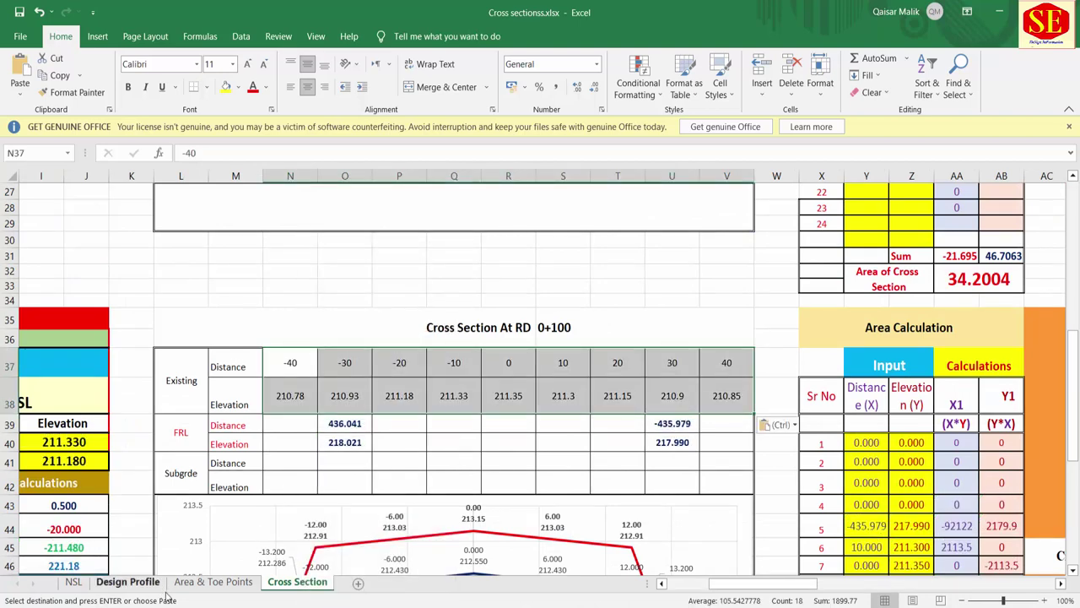
Copy the RD 0+100 FRL values I19:M20 from Design Profile and paste them as values at P39.
{"action": "left_click", "coordinate": [157, 580]}
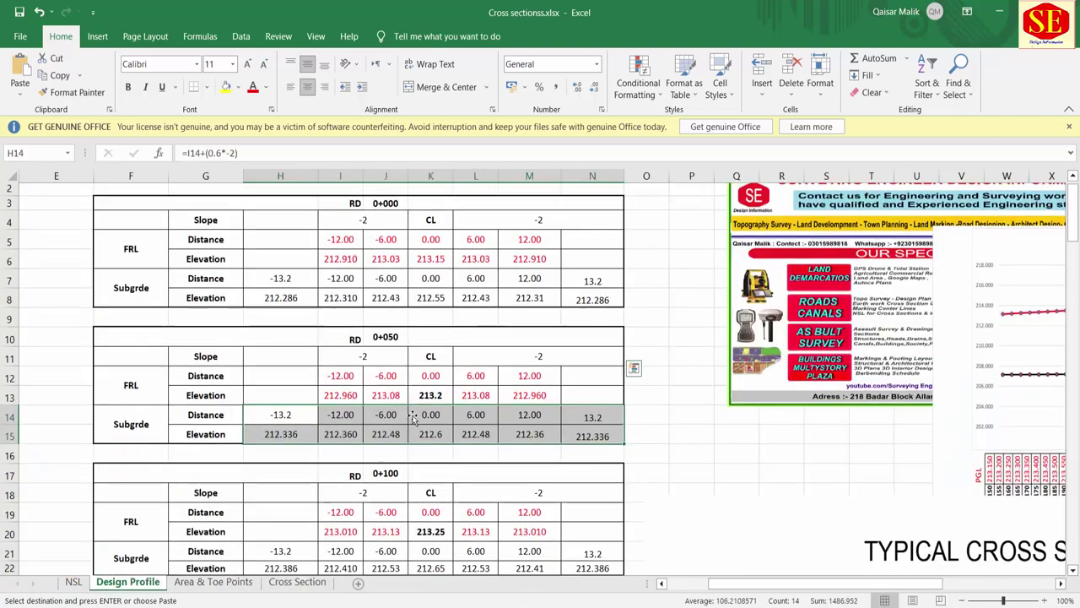
{"action": "scroll", "coordinate": [325, 372], "scroll_direction": "down", "scroll_amount": 3}
{"action": "left_click_drag", "start_coordinate": [335, 368], "coordinate": [532, 387]}
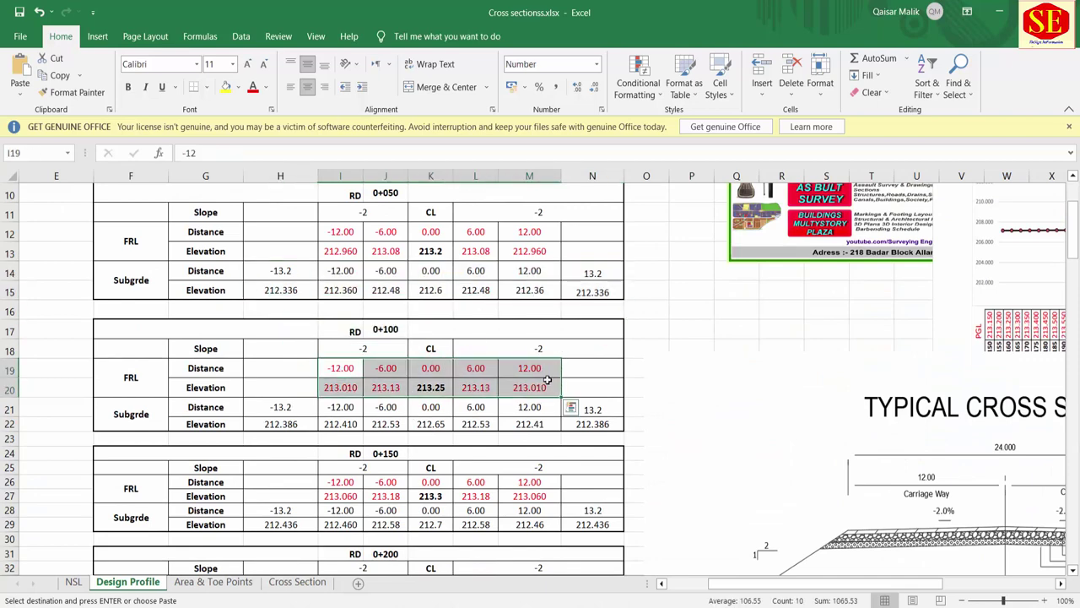
{"action": "right_click", "coordinate": [548, 384]}
{"action": "key", "text": "Escape"}
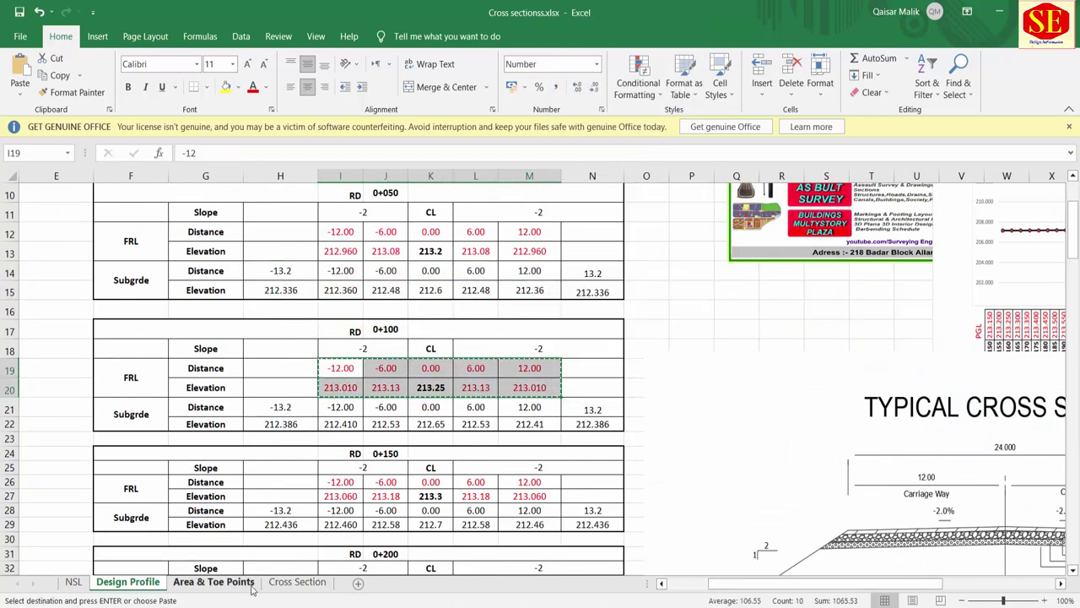
{"action": "left_click", "coordinate": [297, 581]}
{"action": "left_click", "coordinate": [401, 423]}
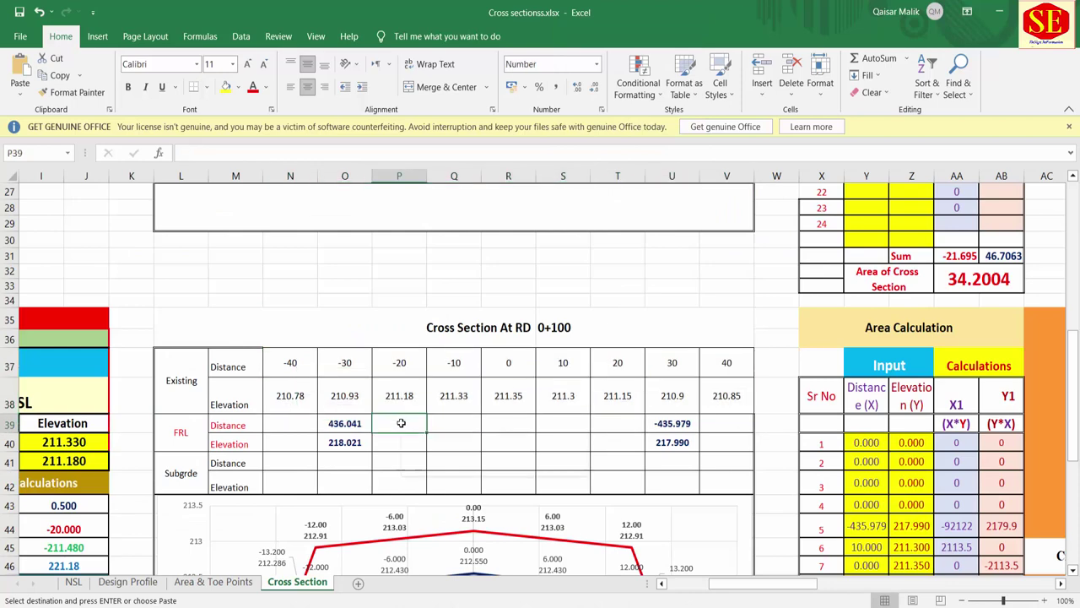
{"action": "right_click", "coordinate": [401, 423]}
{"action": "left_click", "coordinate": [453, 152]}
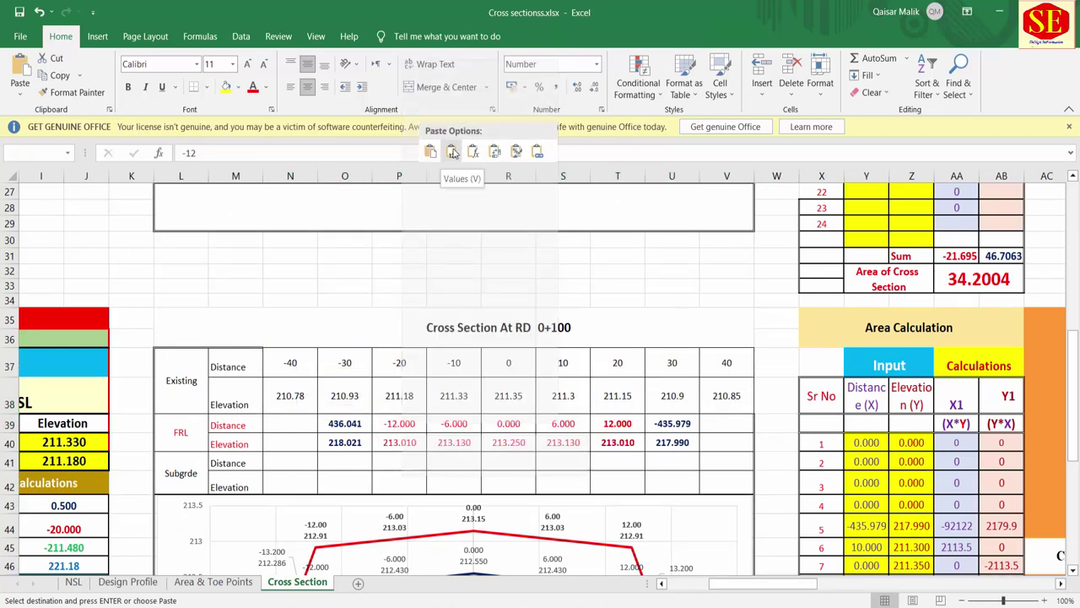
Copy the Subgrade values H21:N22 from Design Profile and paste them as values at O41.
{"action": "left_click", "coordinate": [157, 589]}
{"action": "left_click_drag", "start_coordinate": [265, 407], "coordinate": [586, 417]}
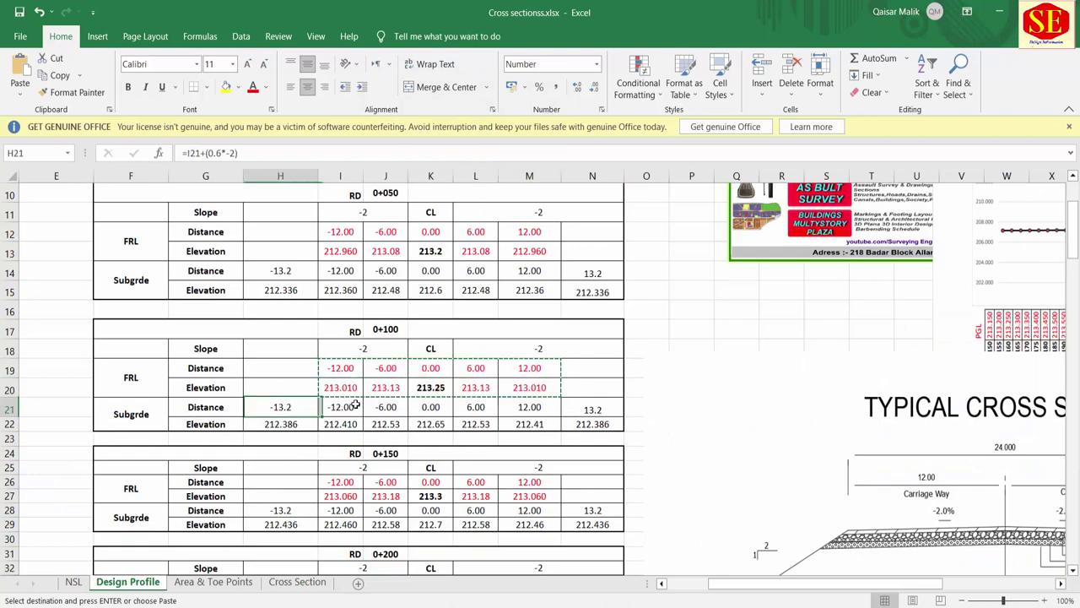
{"action": "right_click", "coordinate": [588, 415]}
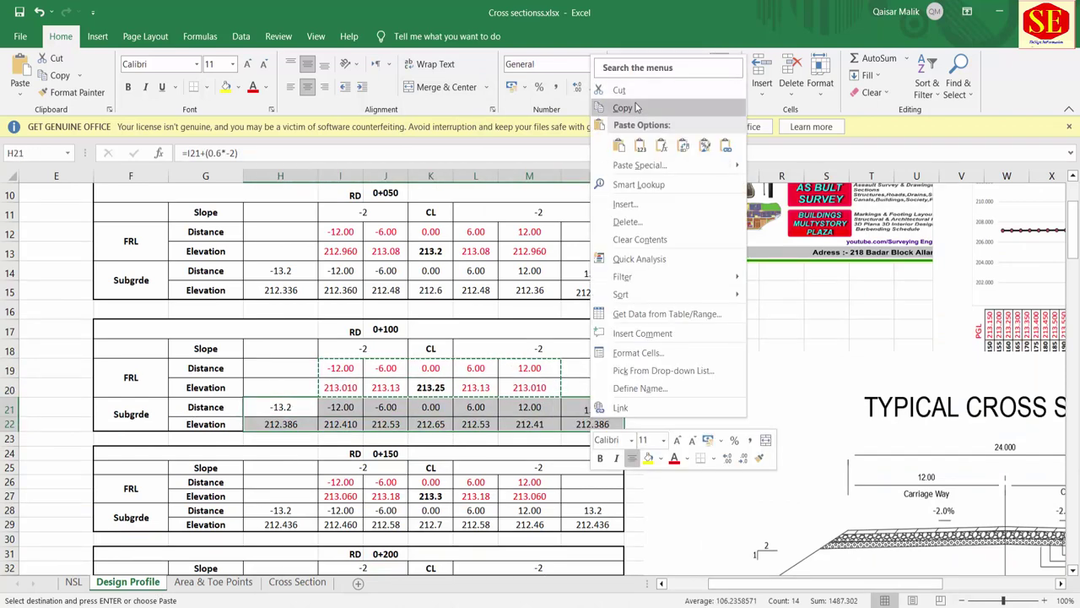
{"action": "left_click", "coordinate": [622, 107]}
{"action": "left_click", "coordinate": [279, 583]}
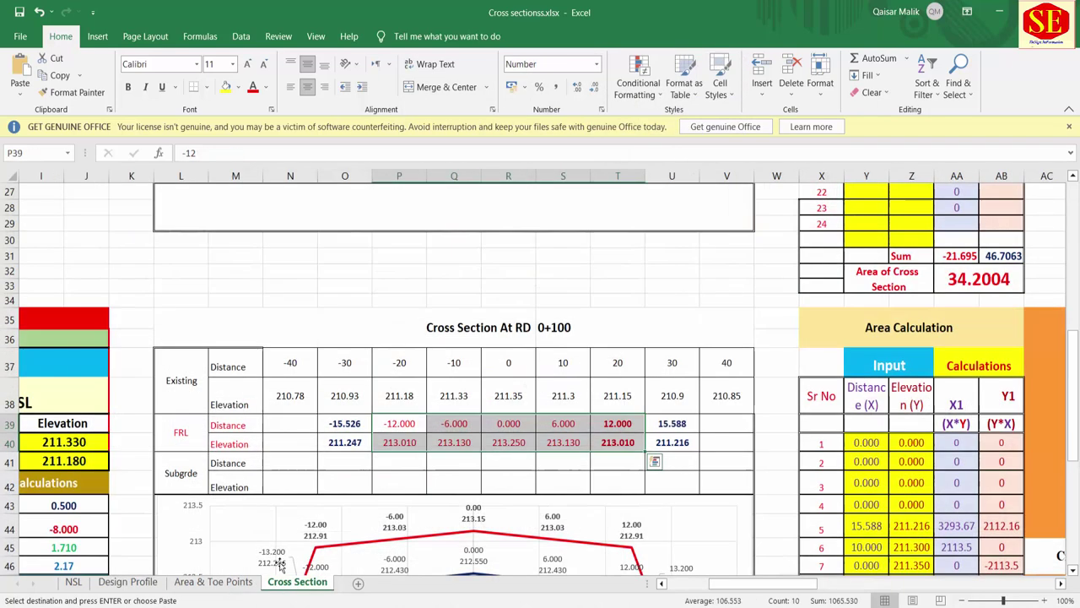
{"action": "left_click", "coordinate": [346, 459]}
{"action": "right_click", "coordinate": [346, 459]}
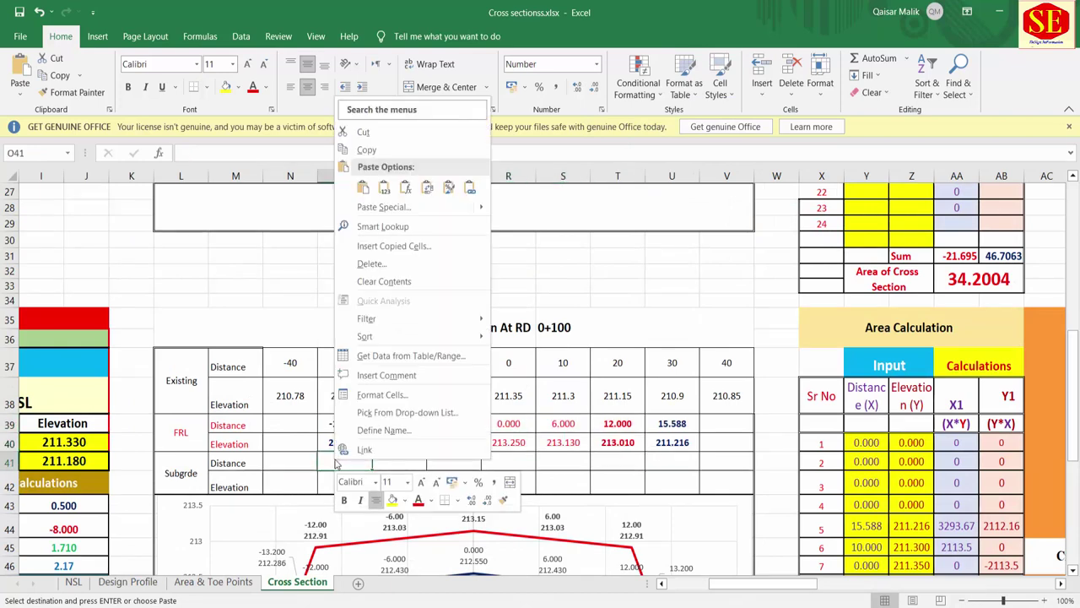
{"action": "left_click", "coordinate": [383, 191]}
{"action": "scroll", "coordinate": [535, 377], "scroll_direction": "down", "scroll_amount": 2}
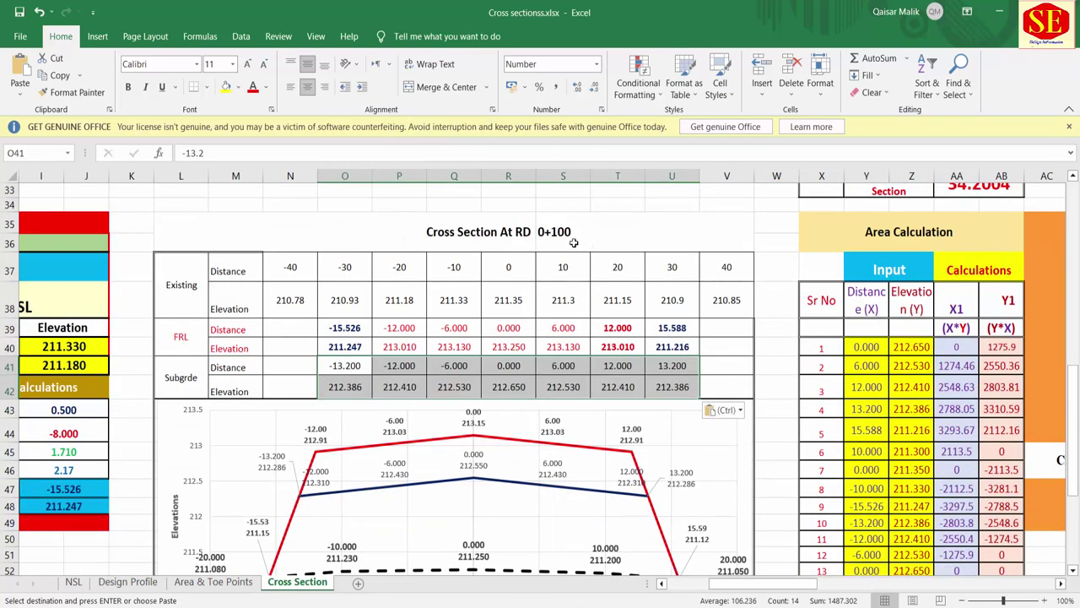
{"action": "scroll", "coordinate": [472, 331], "scroll_direction": "down", "scroll_amount": 1}
{"action": "scroll", "coordinate": [682, 323], "scroll_direction": "down", "scroll_amount": 1}
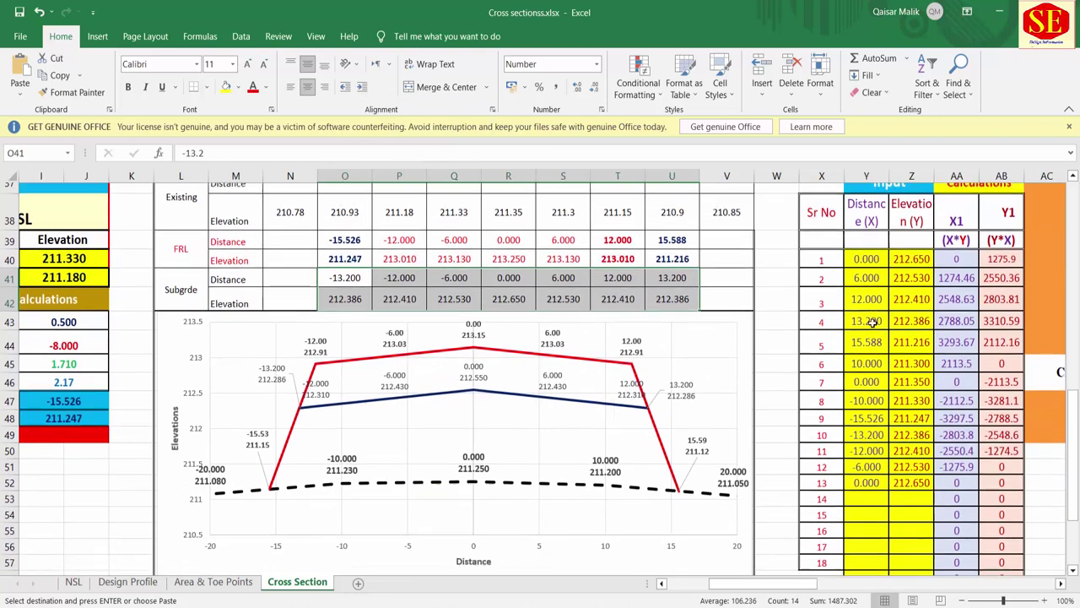
{"action": "scroll", "coordinate": [879, 359], "scroll_direction": "down", "scroll_amount": 2}
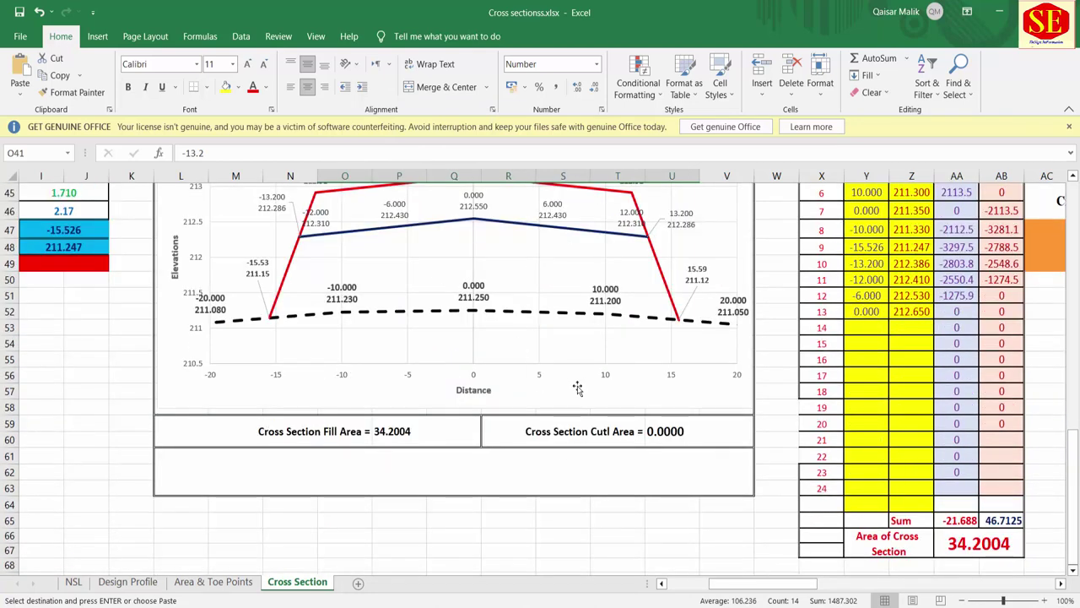
{"action": "scroll", "coordinate": [577, 388], "scroll_direction": "up", "scroll_amount": 3}
Open the RD 0+100 chart's NSL series for editing and clear its X and Y ranges.
{"action": "left_click", "coordinate": [523, 393]}
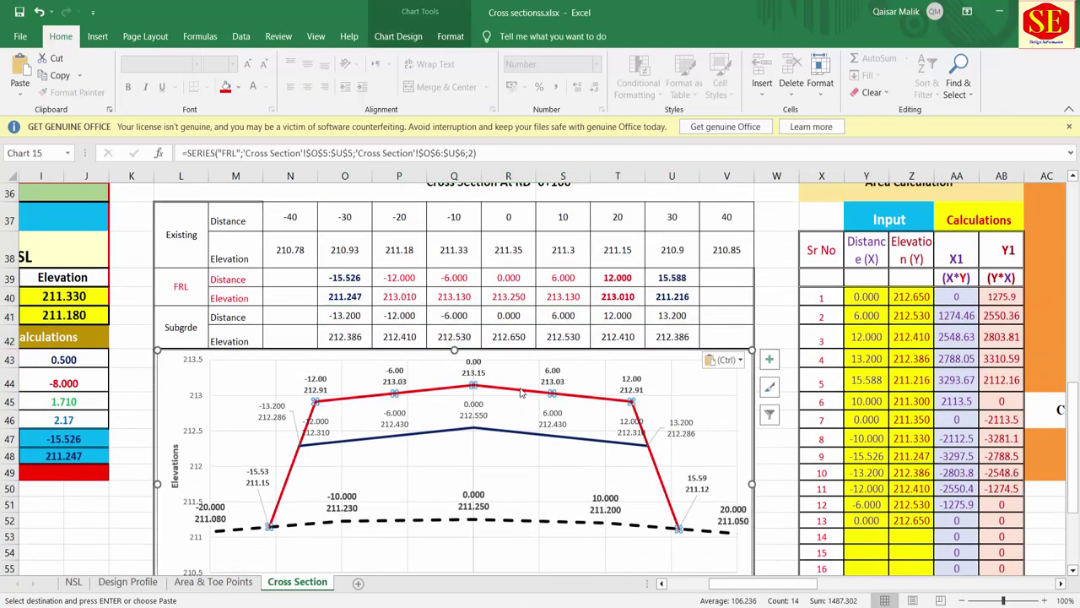
{"action": "right_click", "coordinate": [521, 393]}
{"action": "left_click", "coordinate": [771, 414]}
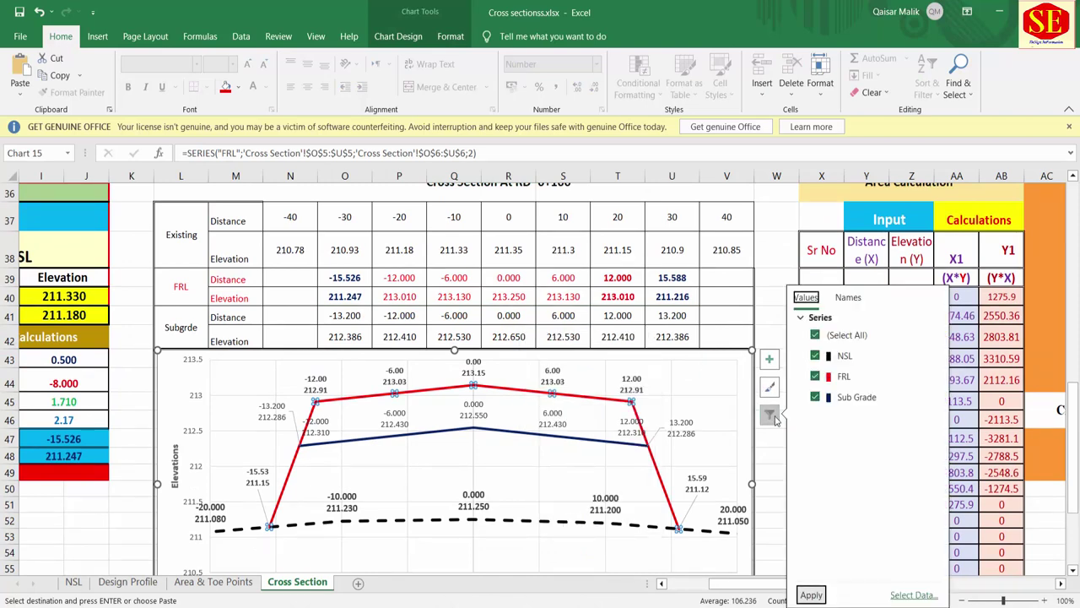
{"action": "left_click", "coordinate": [814, 355]}
{"action": "left_click", "coordinate": [923, 356]}
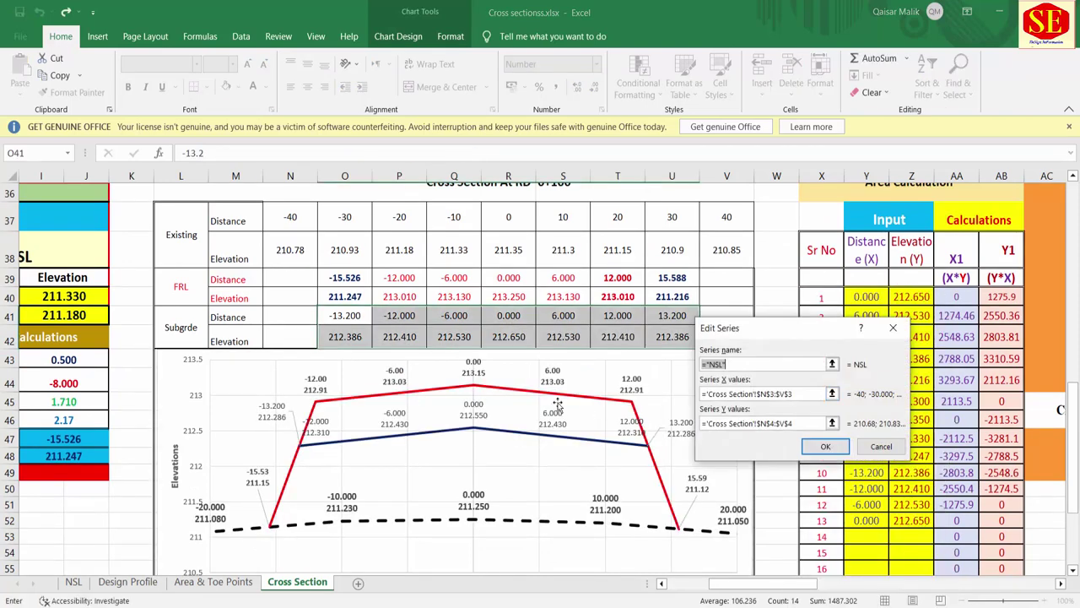
{"action": "triple_click", "coordinate": [779, 394]}
{"action": "key", "text": "BackSpace"}
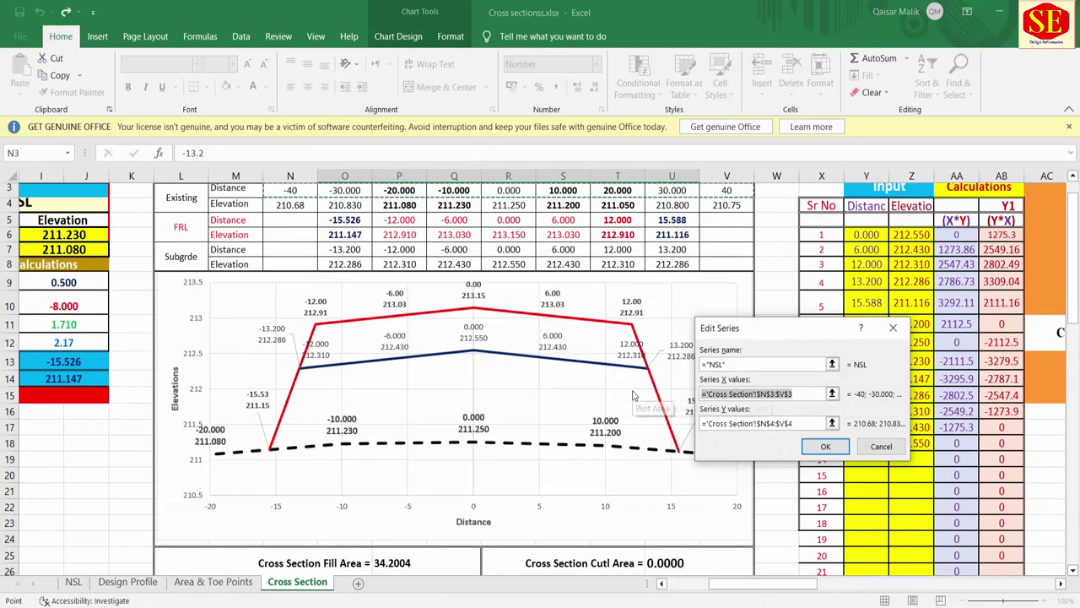
{"action": "triple_click", "coordinate": [759, 422]}
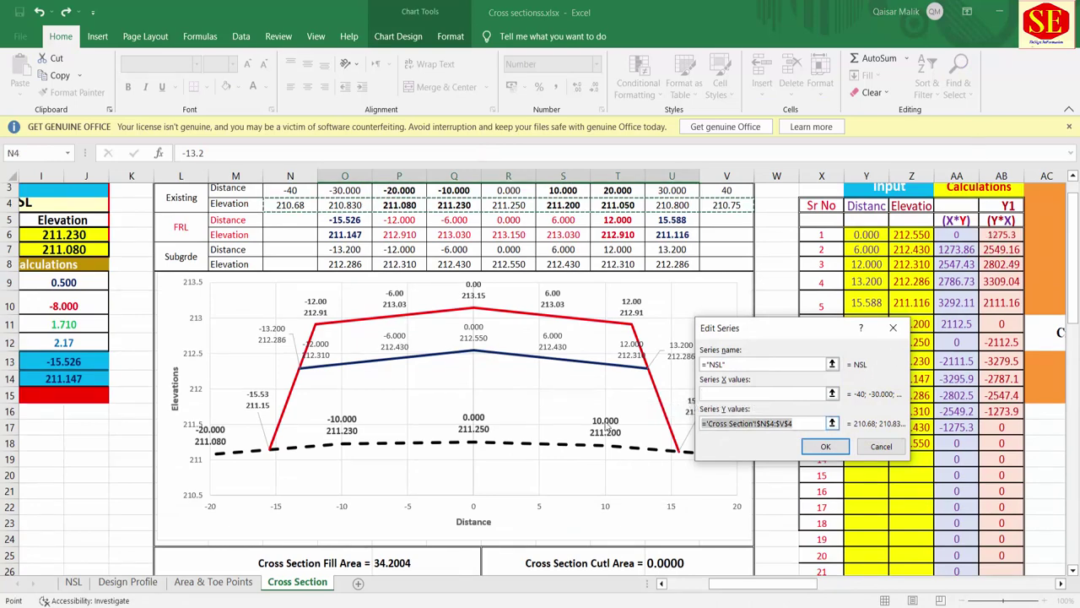
{"action": "key", "text": "BackSpace"}
Set the NSL Y values to N38:U38 and X values to N37:V37, and confirm.
{"action": "scroll", "coordinate": [534, 365], "scroll_direction": "down", "scroll_amount": 5}
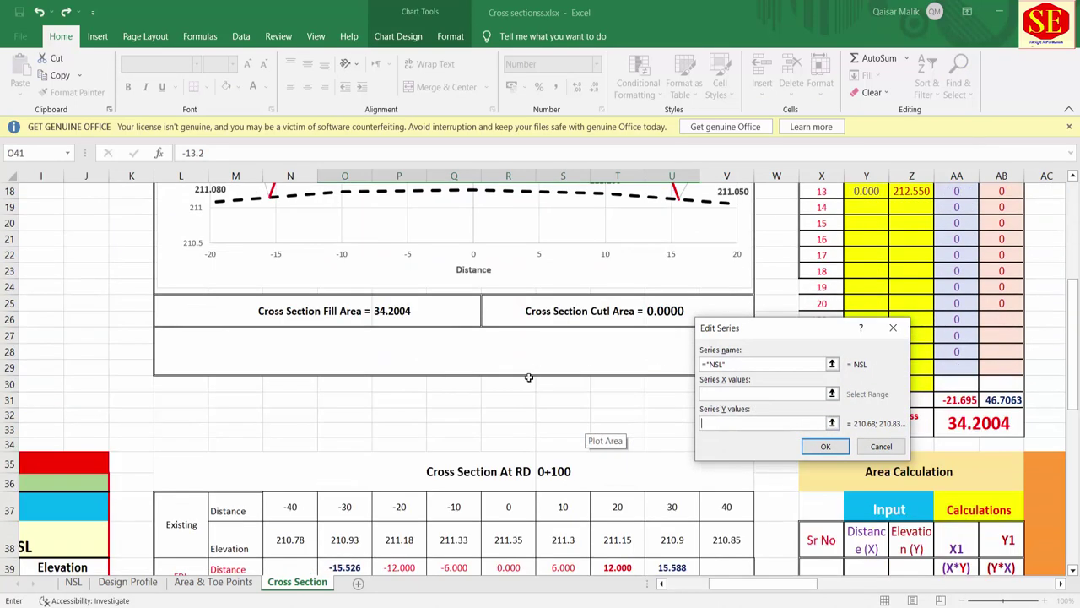
{"action": "scroll", "coordinate": [534, 365], "scroll_direction": "down", "scroll_amount": 2}
{"action": "scroll", "coordinate": [364, 312], "scroll_direction": "down", "scroll_amount": 3}
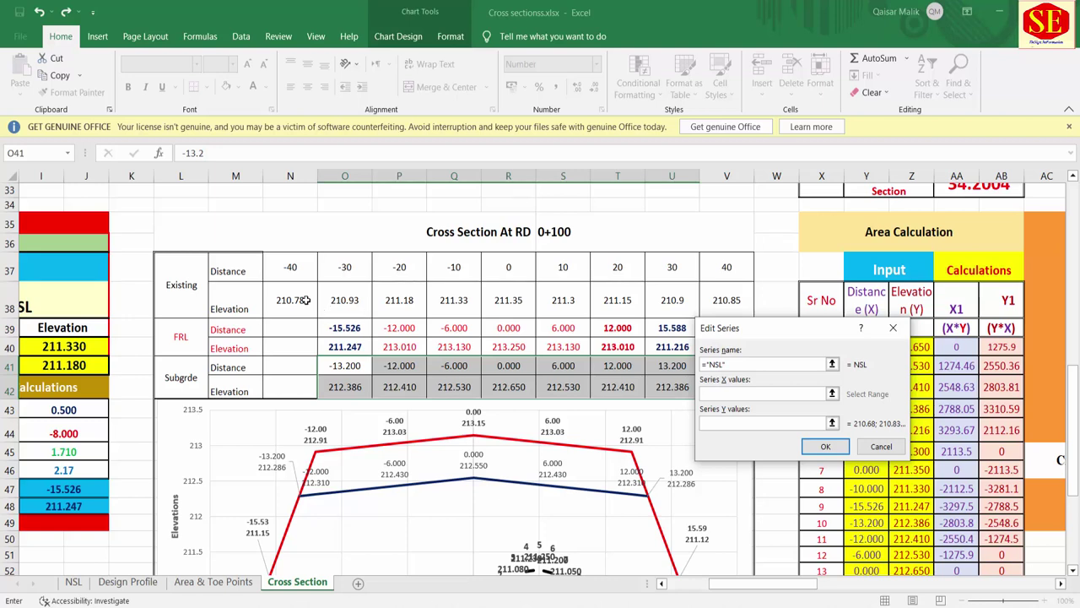
{"action": "left_click_drag", "start_coordinate": [305, 299], "coordinate": [688, 304]}
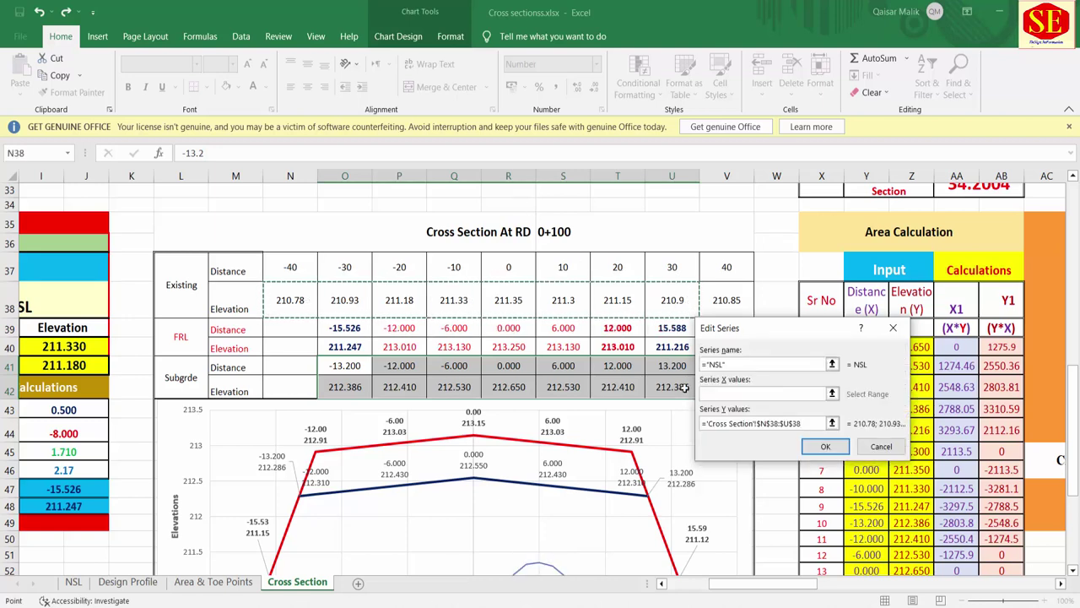
{"action": "left_click", "coordinate": [731, 393]}
{"action": "left_click_drag", "start_coordinate": [301, 268], "coordinate": [727, 269]}
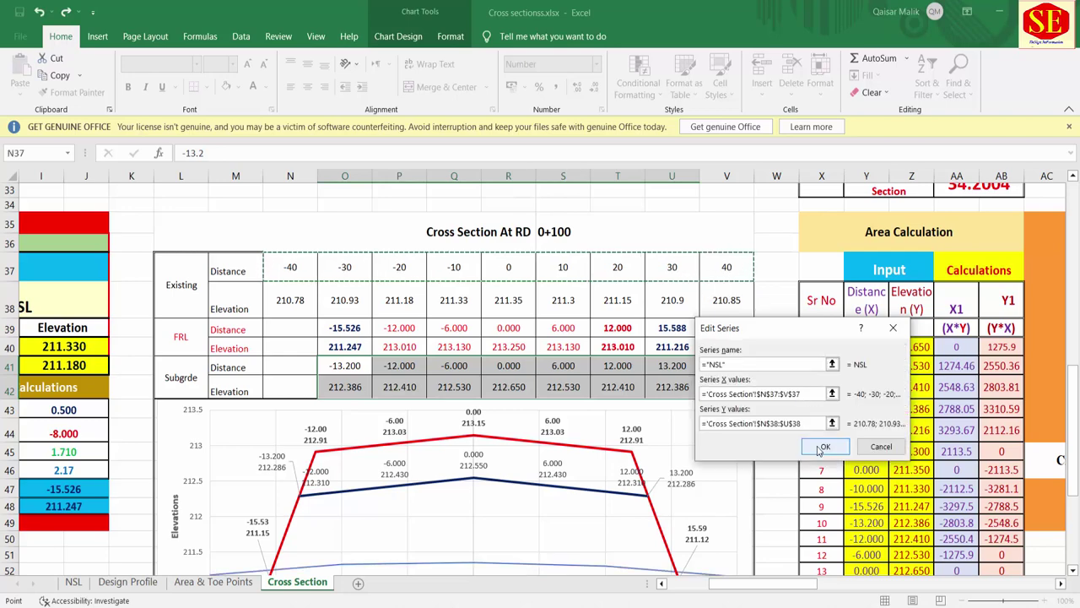
{"action": "left_click", "coordinate": [823, 446]}
{"action": "left_click", "coordinate": [769, 465]}
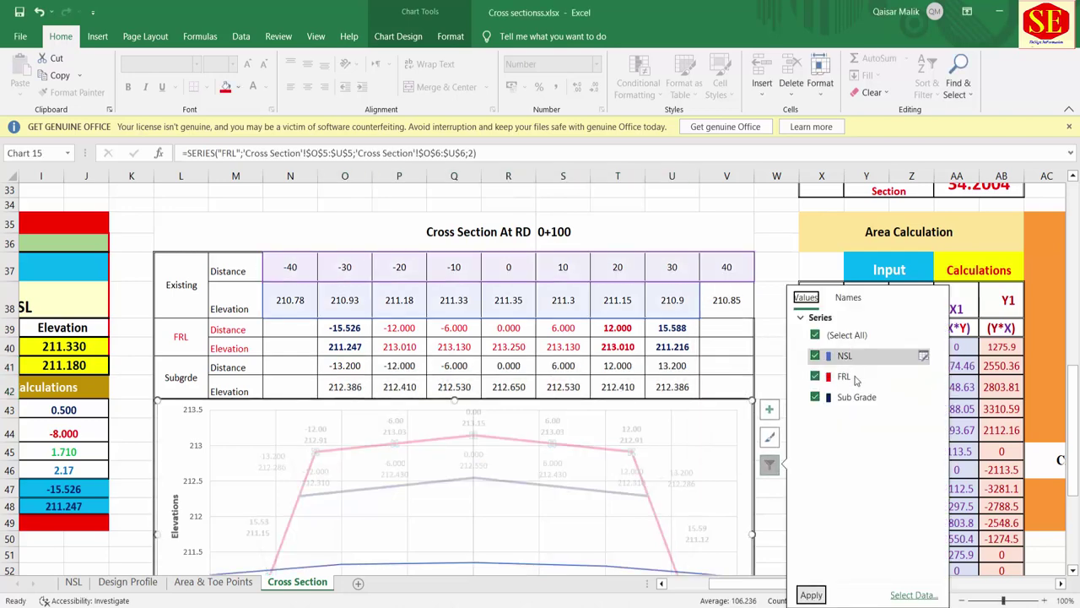
Edit the FRL series to use Y values O40:U40 and X values O39:U39.
{"action": "left_click", "coordinate": [925, 378]}
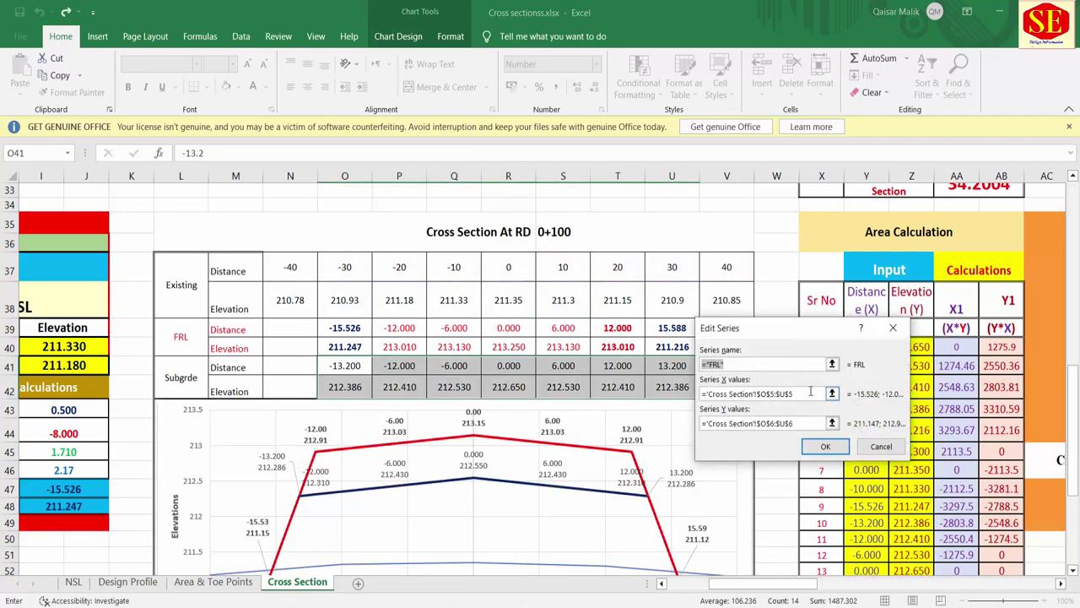
{"action": "left_click", "coordinate": [810, 391]}
{"action": "scroll", "coordinate": [501, 368], "scroll_direction": "up", "scroll_amount": 9}
{"action": "key", "text": "BackSpace"}
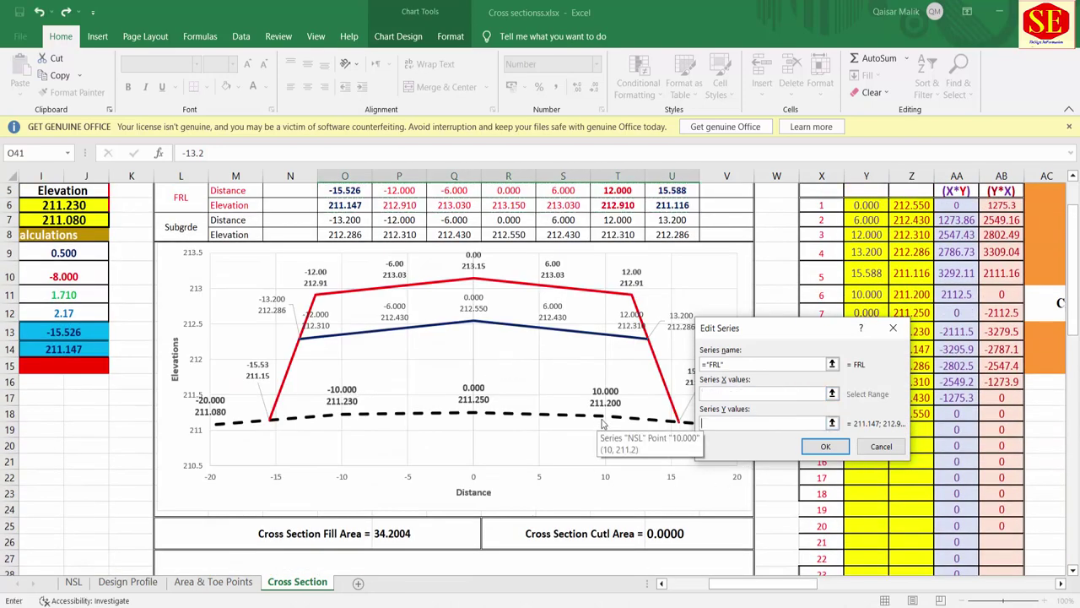
{"action": "scroll", "coordinate": [460, 422], "scroll_direction": "down", "scroll_amount": 5}
{"action": "scroll", "coordinate": [460, 422], "scroll_direction": "down", "scroll_amount": 4}
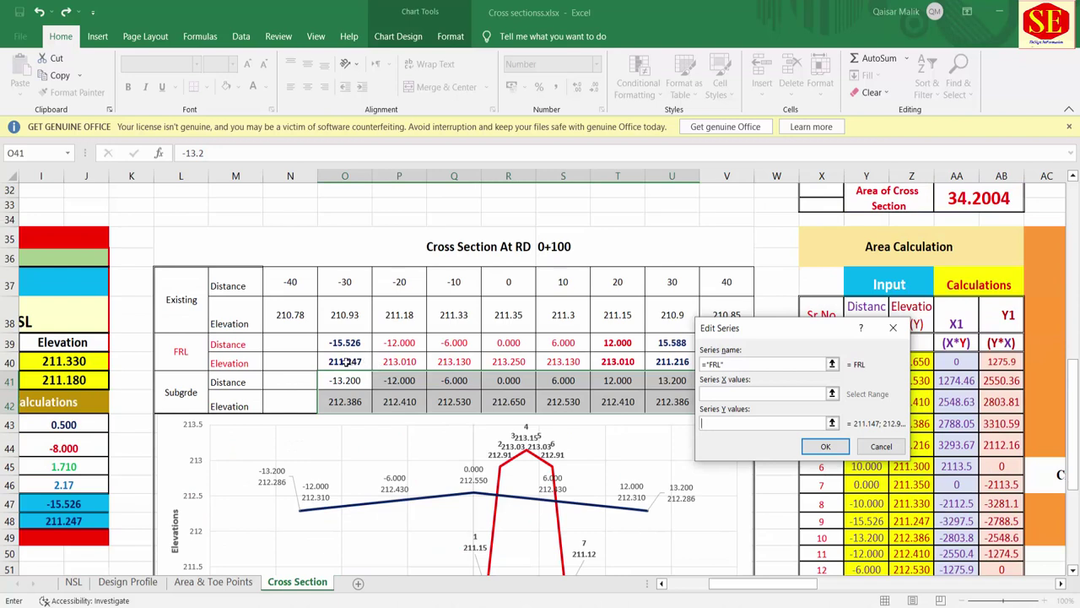
{"action": "left_click_drag", "start_coordinate": [350, 361], "coordinate": [672, 361]}
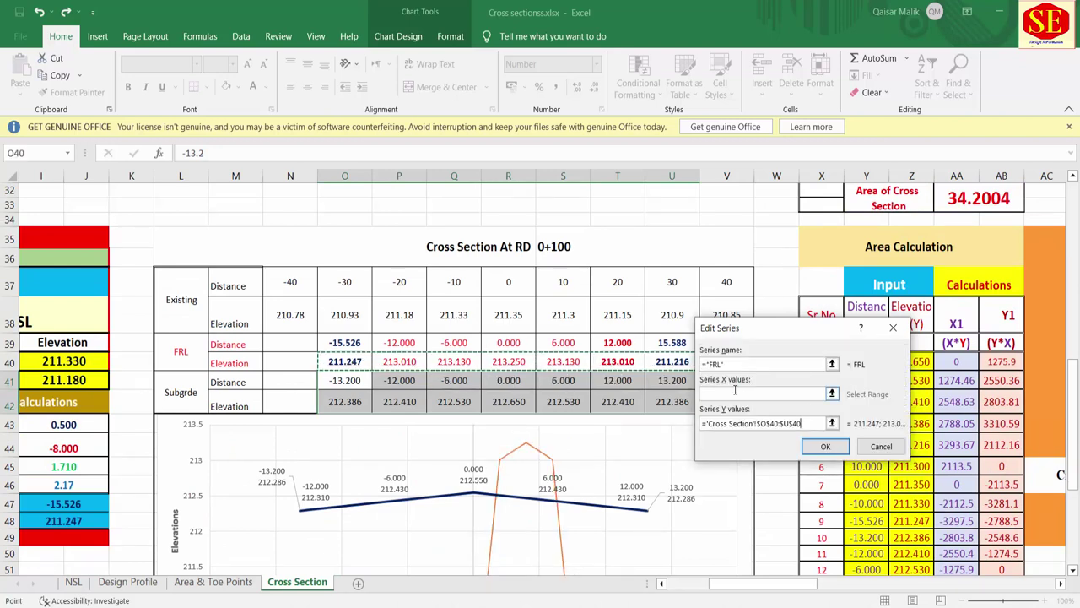
{"action": "left_click", "coordinate": [734, 392]}
{"action": "left_click_drag", "start_coordinate": [350, 342], "coordinate": [672, 343]}
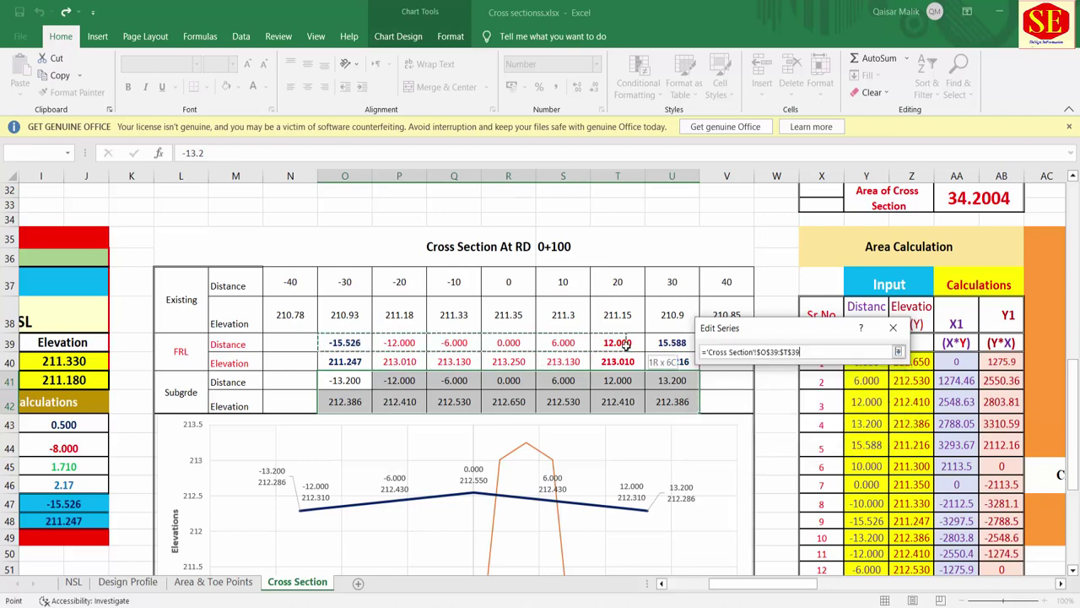
{"action": "left_click_drag", "start_coordinate": [778, 329], "coordinate": [817, 286]}
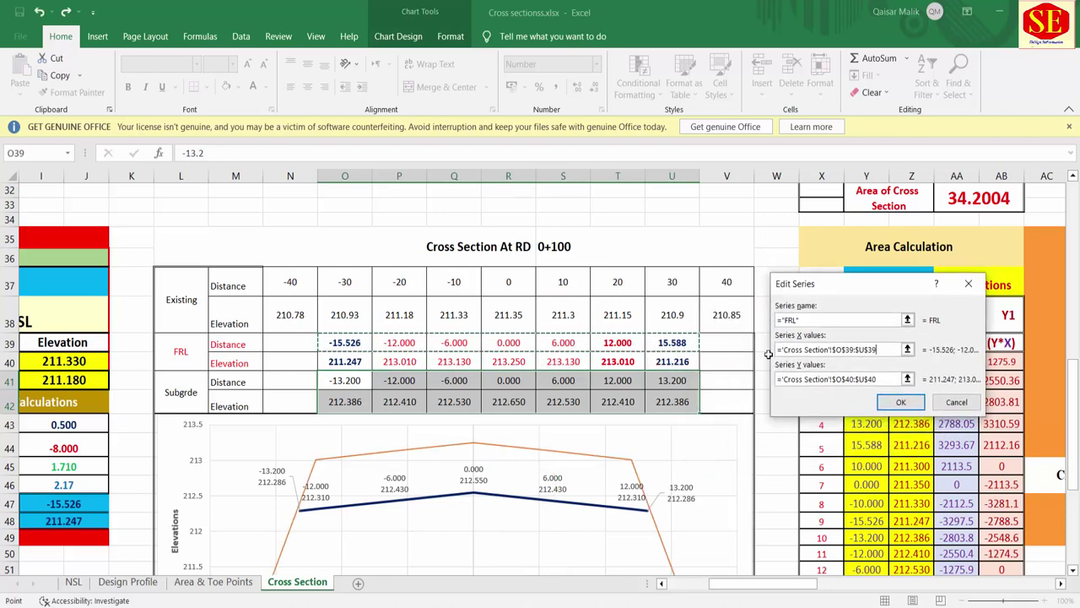
{"action": "left_click", "coordinate": [901, 403]}
{"action": "left_click", "coordinate": [771, 403]}
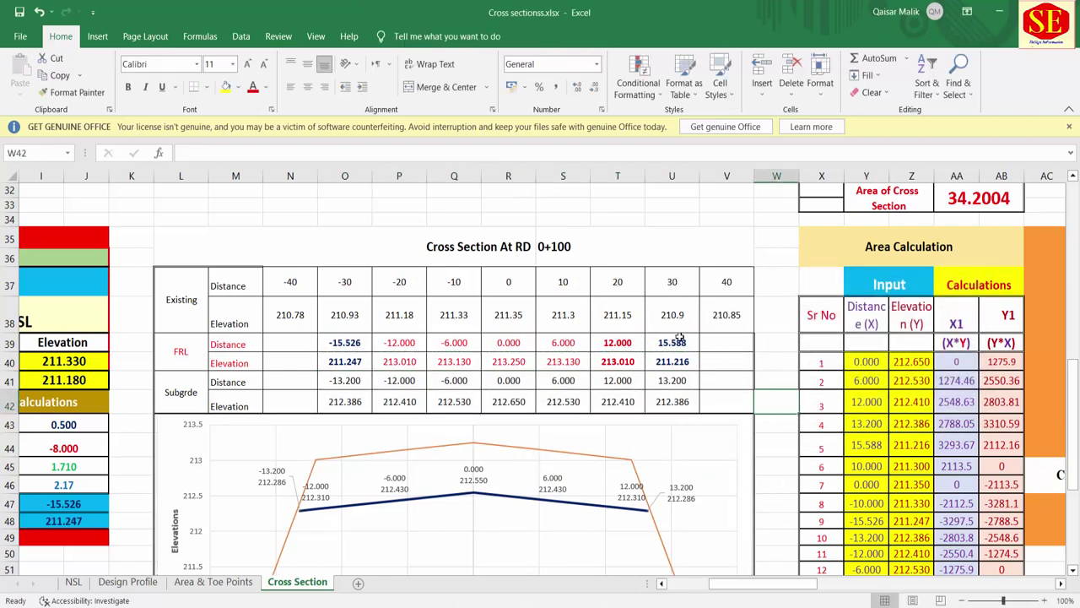
{"action": "scroll", "coordinate": [721, 414], "scroll_direction": "down", "scroll_amount": 1}
Open the chart's Sub Grade series for editing and clear its old X and Y ranges.
{"action": "left_click", "coordinate": [688, 446]}
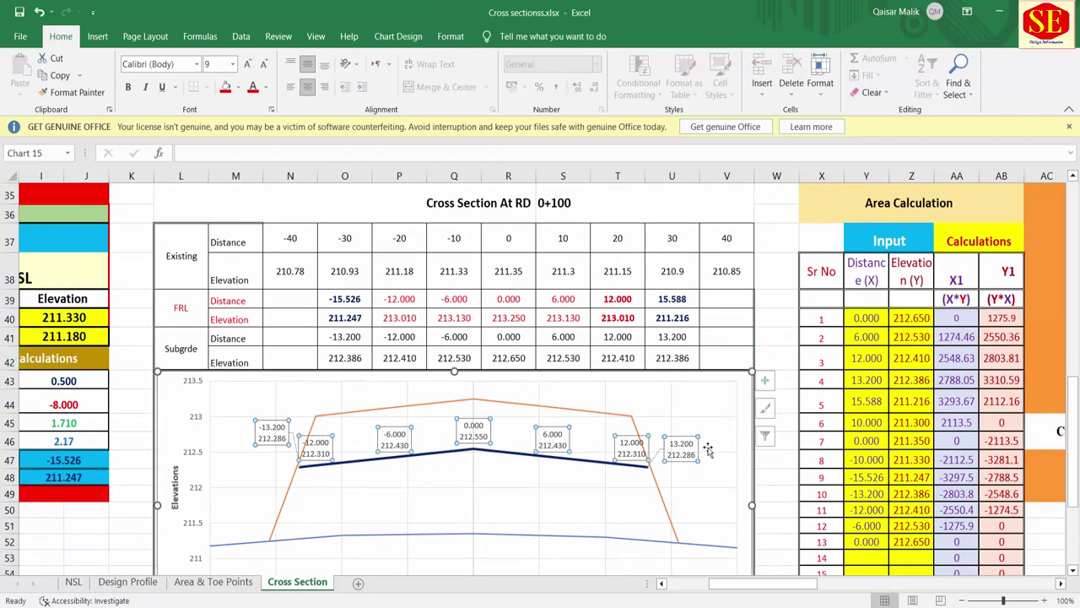
{"action": "left_click", "coordinate": [768, 439]}
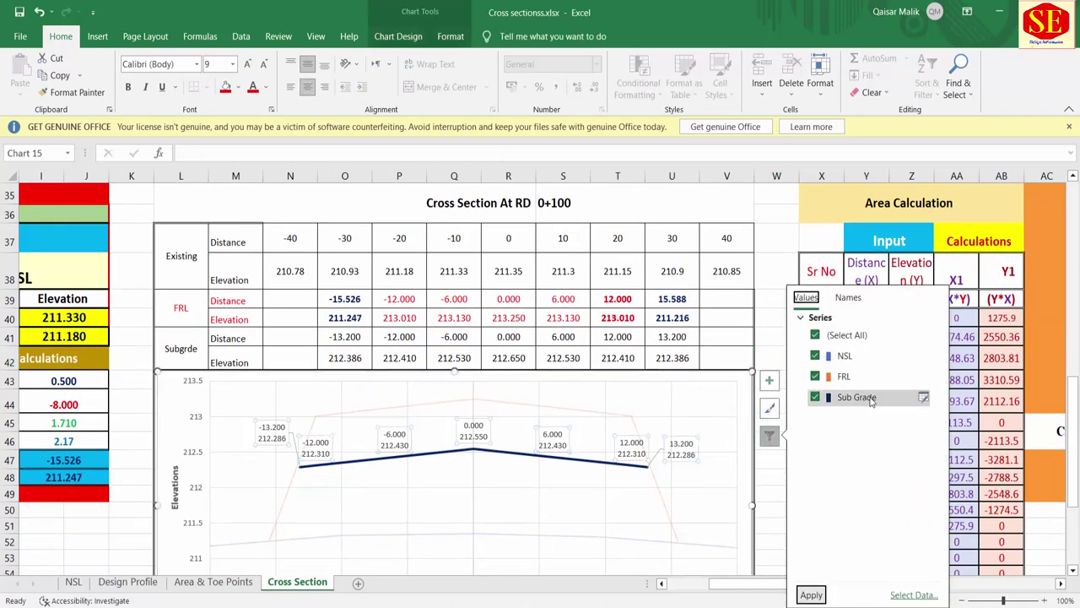
{"action": "left_click", "coordinate": [923, 397]}
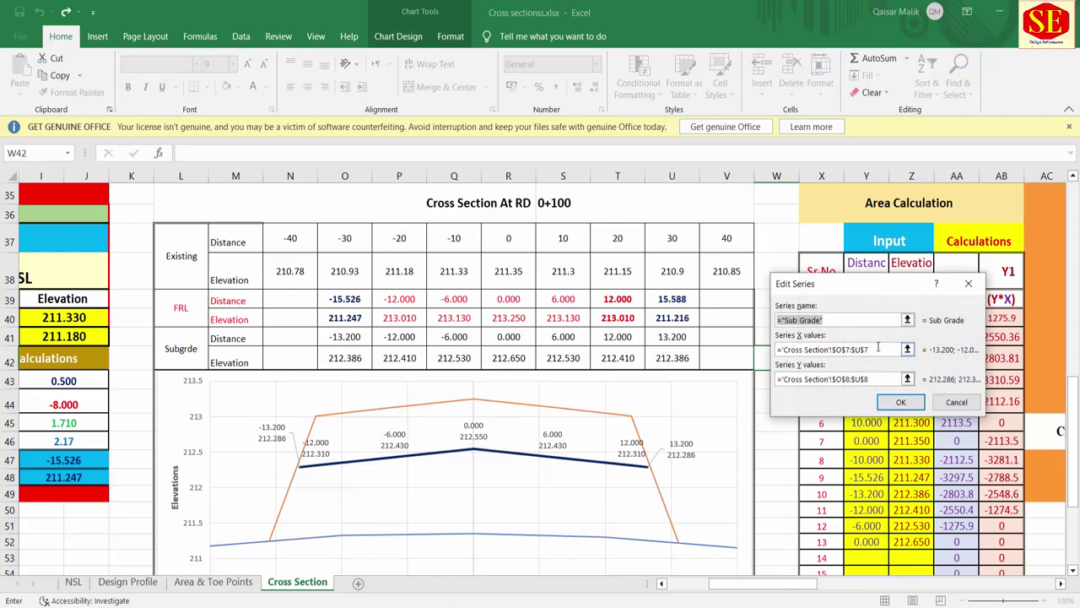
{"action": "left_click", "coordinate": [877, 347]}
{"action": "key", "text": "BackSpace"}
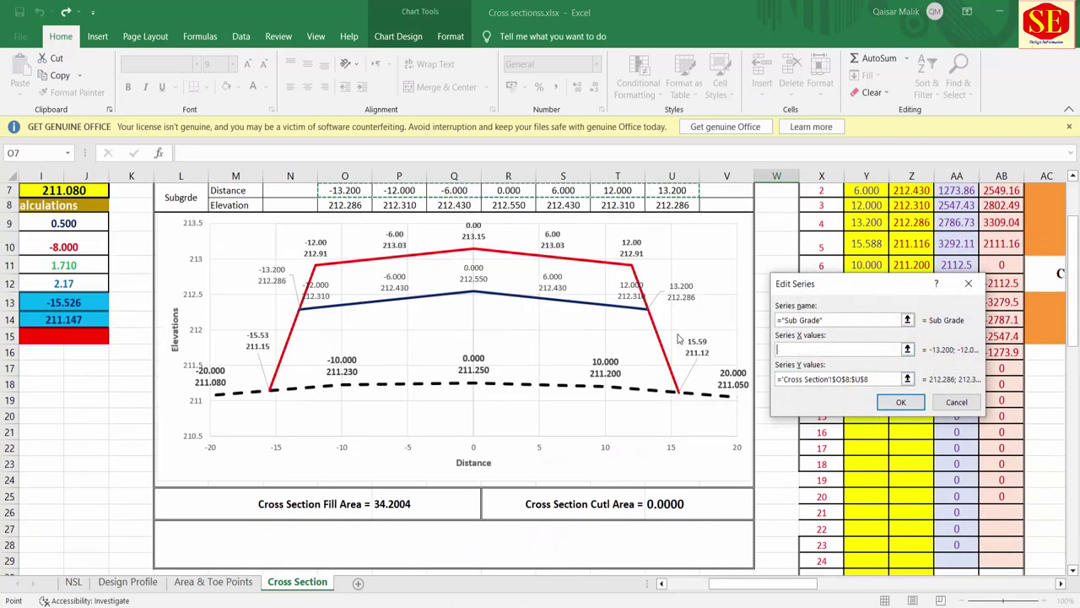
{"action": "left_click", "coordinate": [871, 379]}
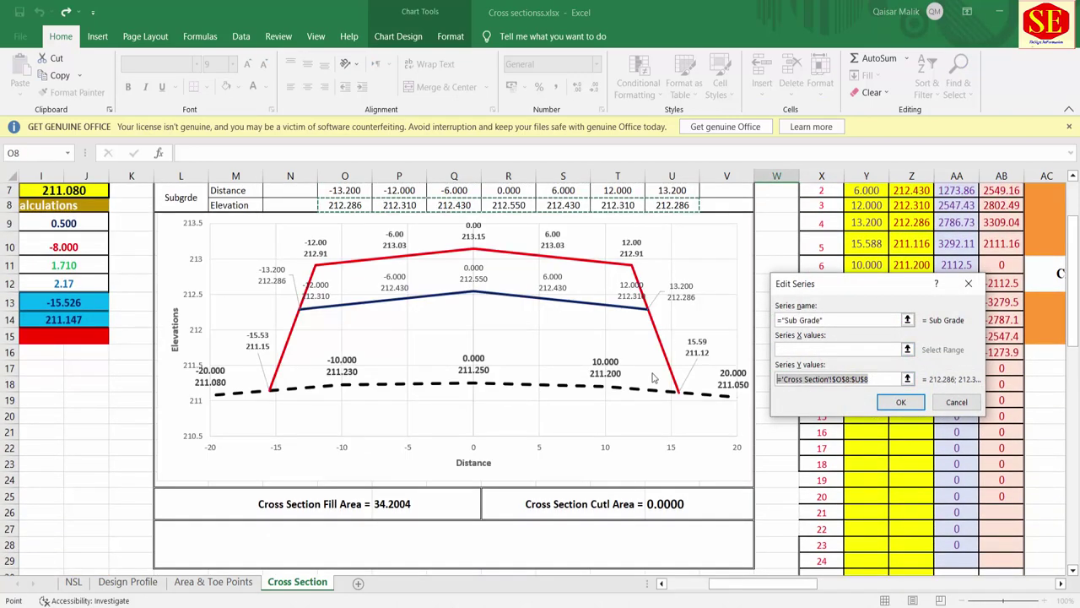
{"action": "key", "text": "BackSpace"}
Set the Sub Grade Y values to O42:U42 and X values to O41:U41, then confirm.
{"action": "scroll", "coordinate": [621, 414], "scroll_direction": "down", "scroll_amount": 5}
{"action": "scroll", "coordinate": [620, 412], "scroll_direction": "down", "scroll_amount": 4}
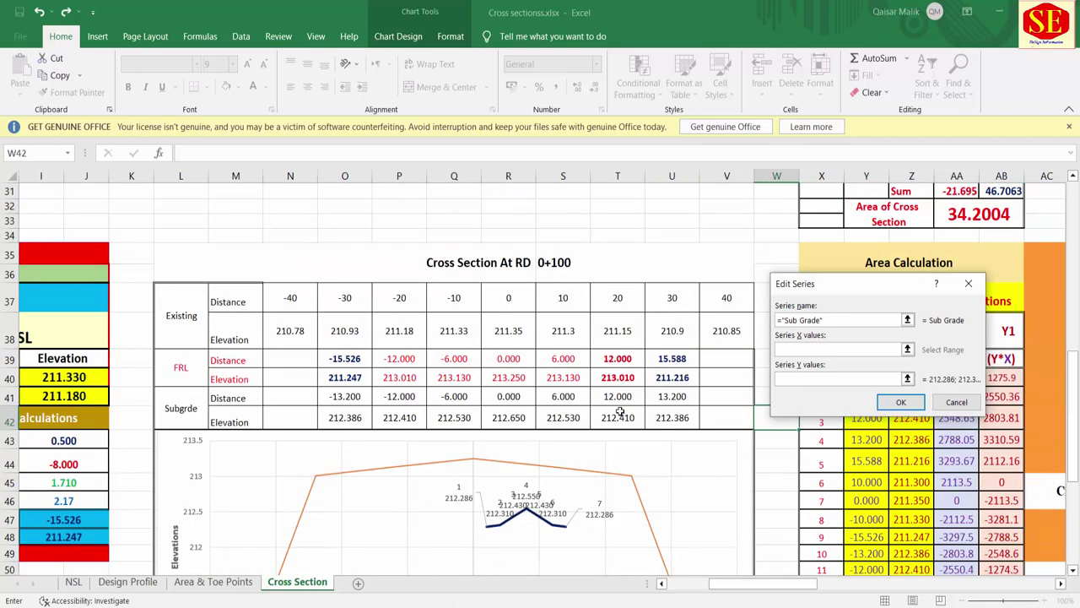
{"action": "left_click_drag", "start_coordinate": [357, 418], "coordinate": [672, 417]}
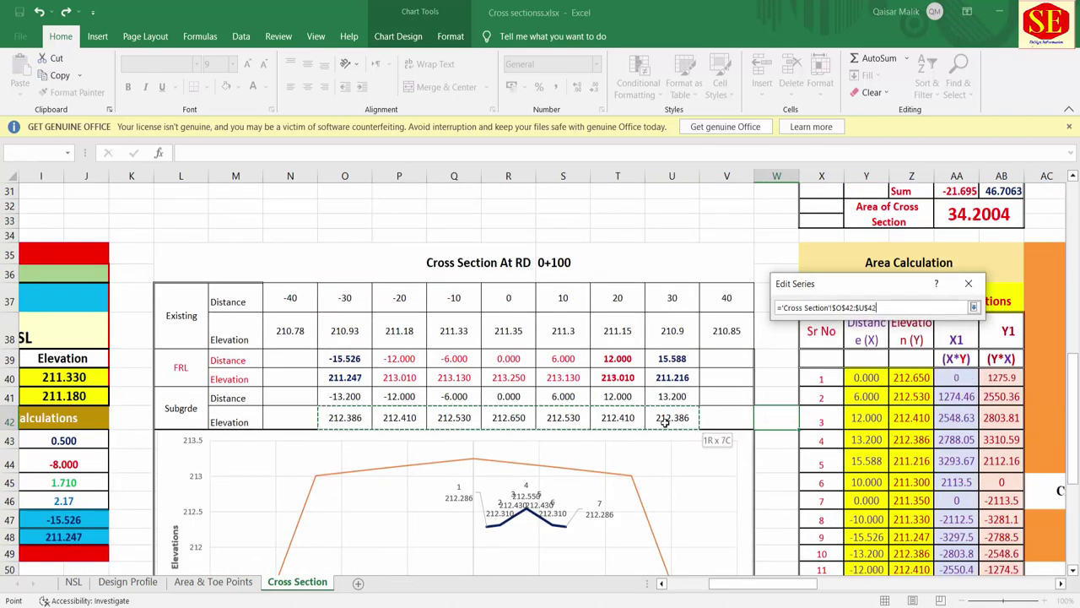
{"action": "left_click", "coordinate": [803, 349]}
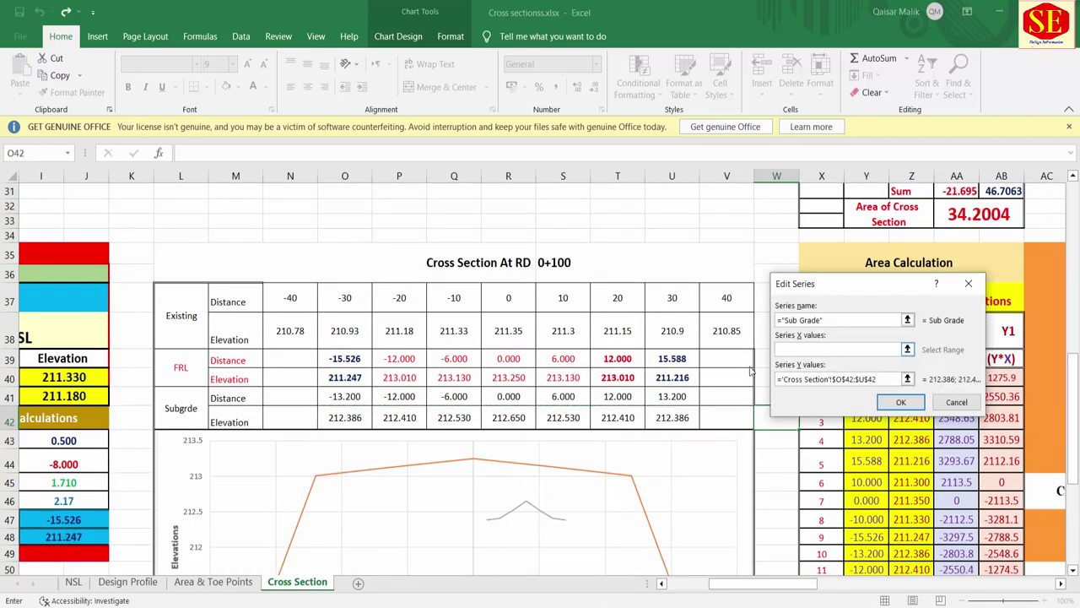
{"action": "left_click_drag", "start_coordinate": [351, 395], "coordinate": [675, 396]}
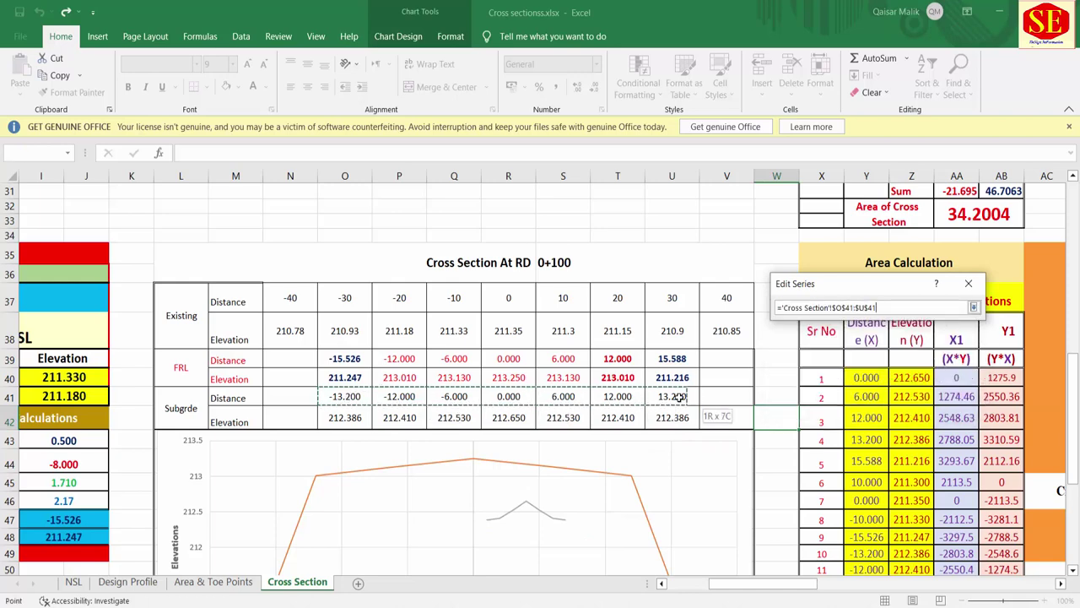
{"action": "left_click", "coordinate": [900, 402]}
{"action": "scroll", "coordinate": [470, 383], "scroll_direction": "down", "scroll_amount": 3}
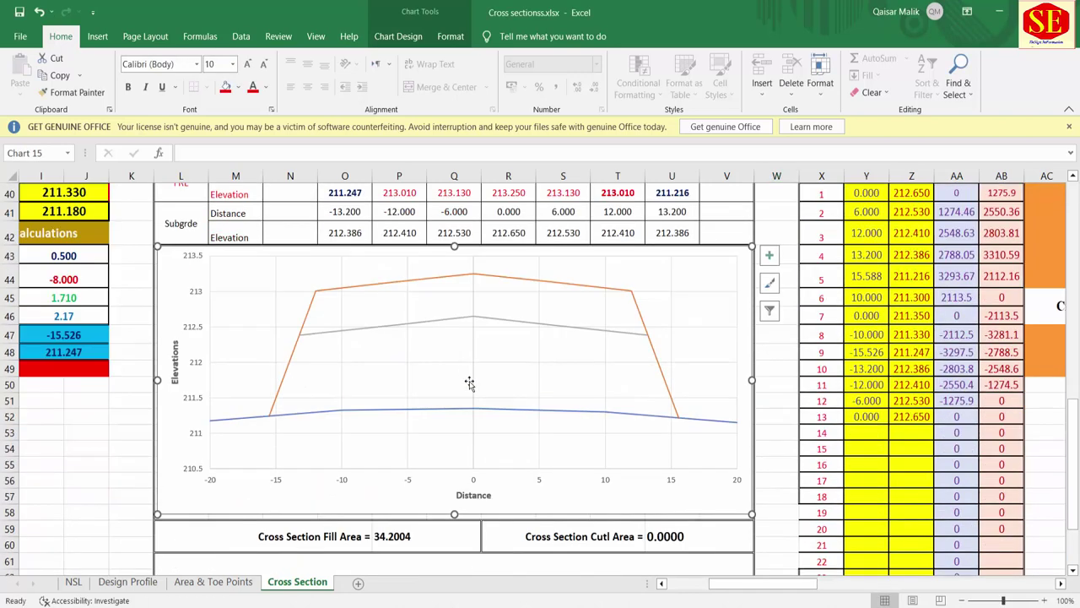
{"action": "scroll", "coordinate": [380, 371], "scroll_direction": "down", "scroll_amount": 1}
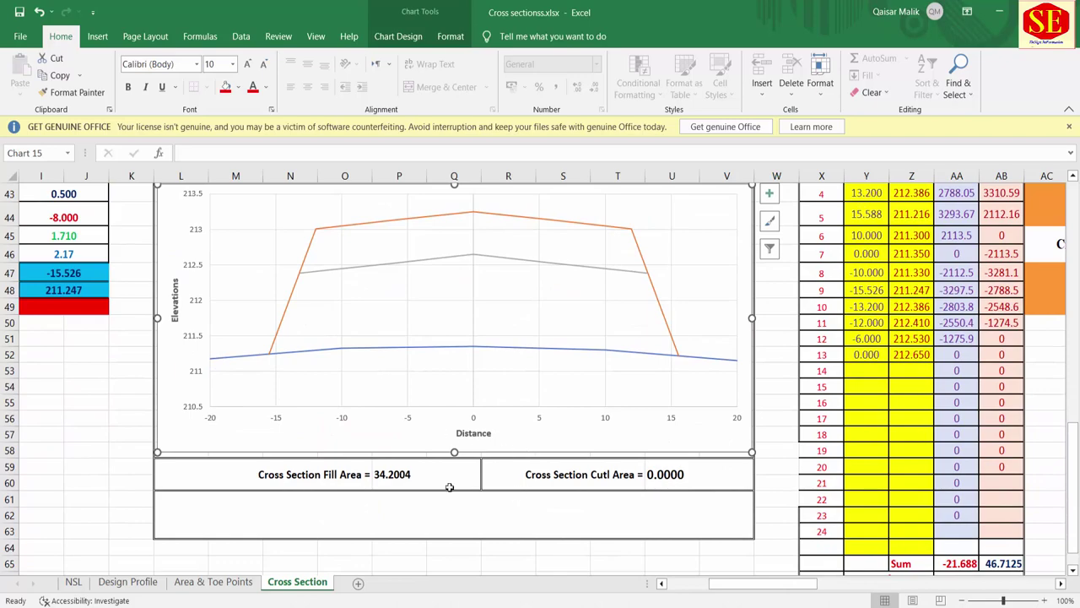
{"action": "scroll", "coordinate": [377, 540], "scroll_direction": "up", "scroll_amount": 4}
{"action": "scroll", "coordinate": [273, 510], "scroll_direction": "down", "scroll_amount": 2}
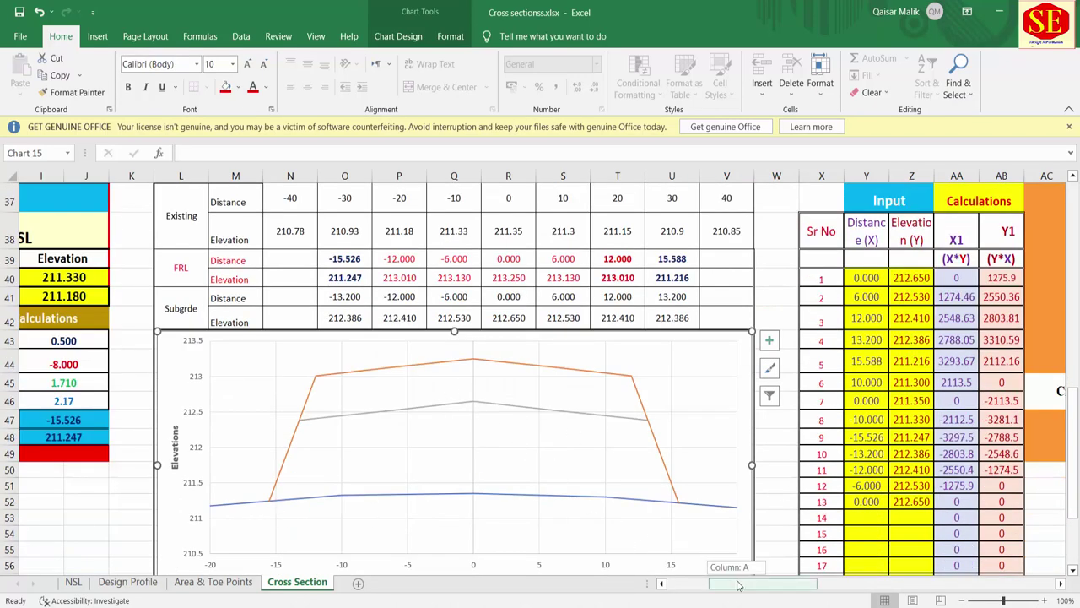
Clear the RD 0+150 Existing cells AZ37:BH38 and FRL cells BB39:BF40.
{"action": "left_click_drag", "start_coordinate": [740, 584], "coordinate": [937, 587]}
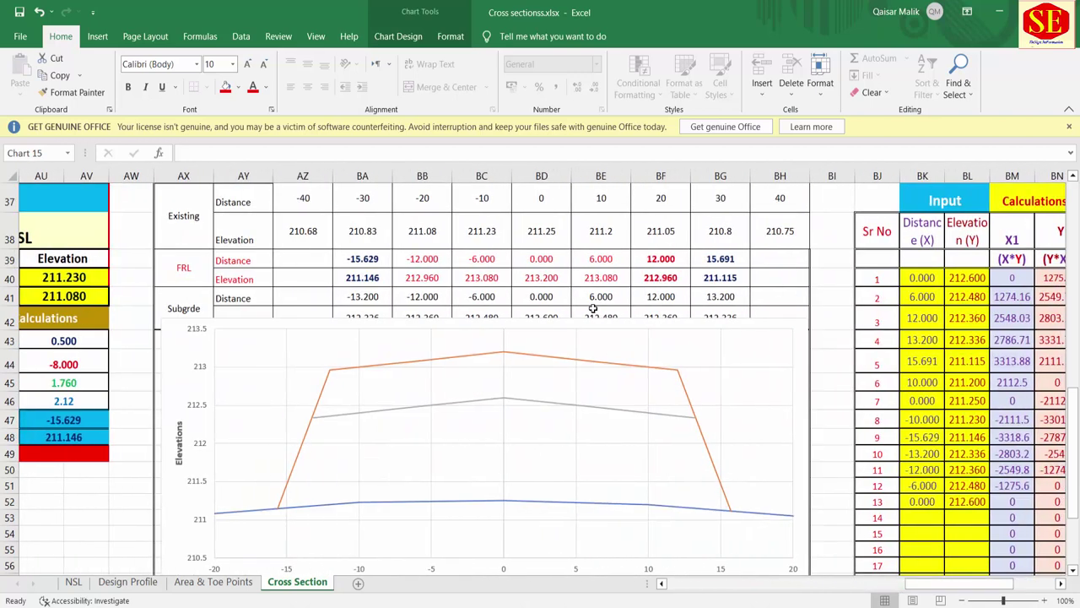
{"action": "scroll", "coordinate": [618, 296], "scroll_direction": "up", "scroll_amount": 3}
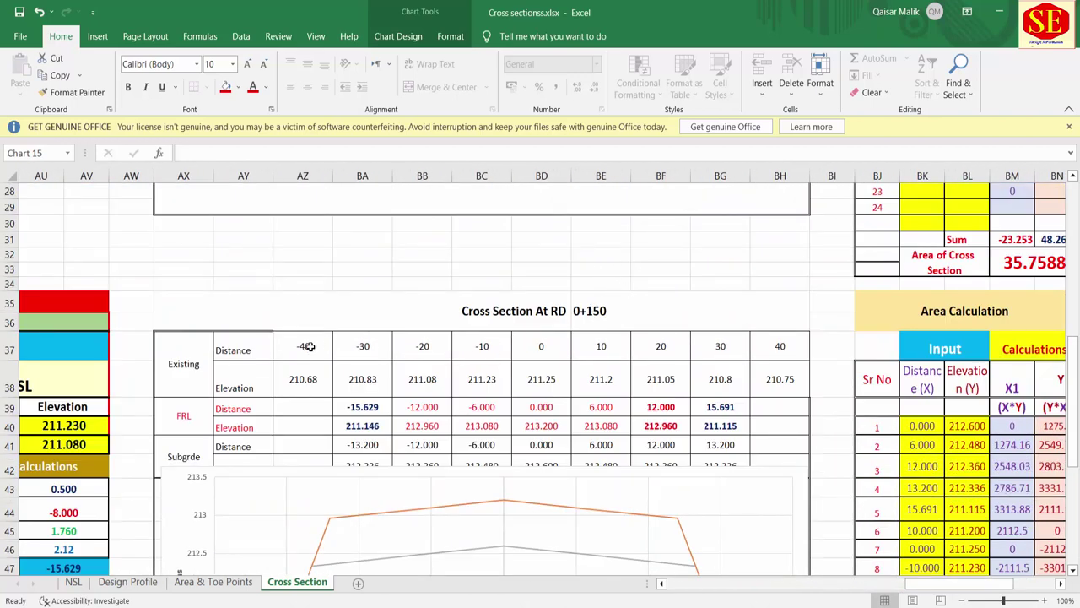
{"action": "left_click_drag", "start_coordinate": [309, 346], "coordinate": [780, 378]}
{"action": "key", "text": "Delete"}
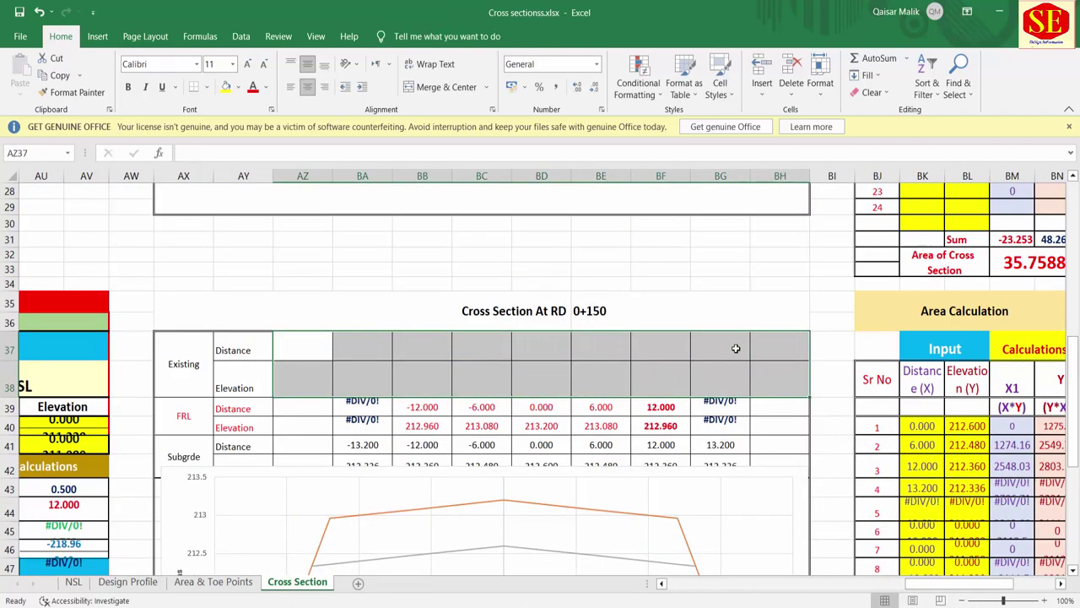
{"action": "left_click_drag", "start_coordinate": [427, 399], "coordinate": [641, 413]}
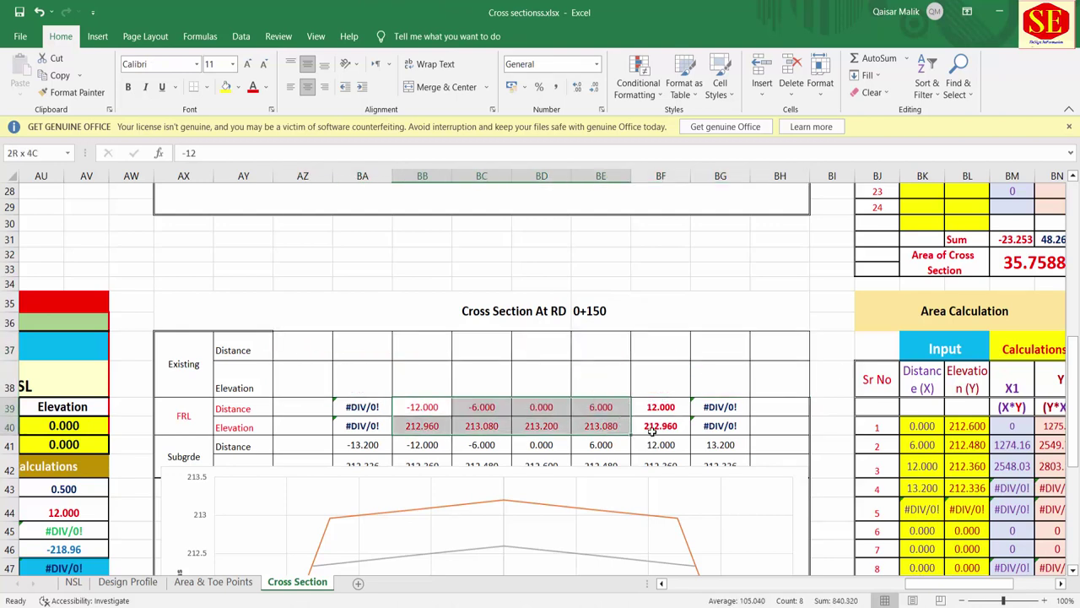
{"action": "key", "text": "Delete"}
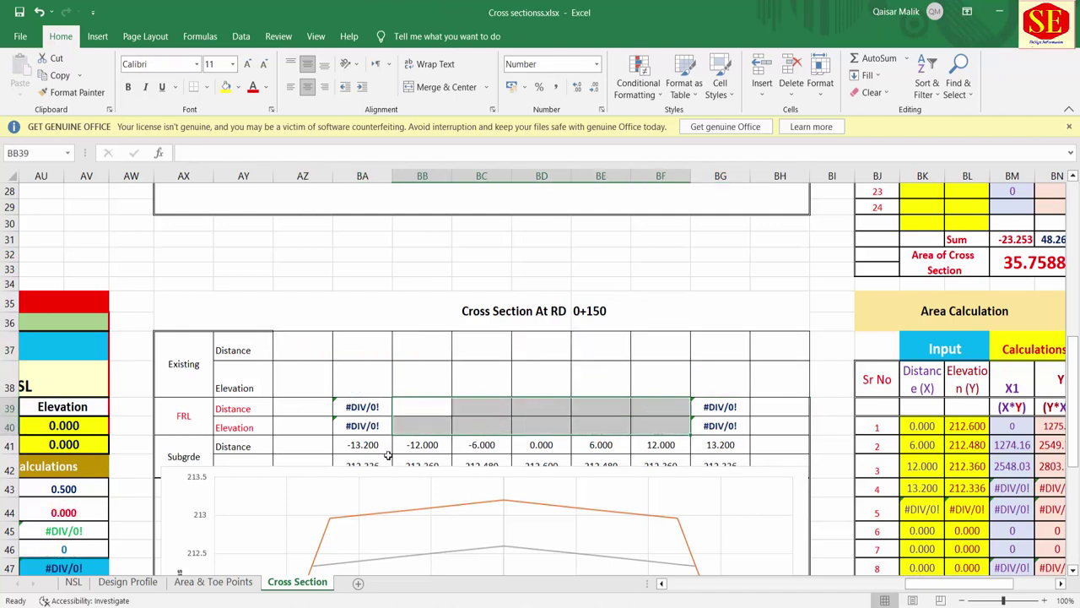
Nudge the 0+150 chart down and clear the Subgrade cells BA41:BG42.
{"action": "left_click", "coordinate": [433, 497]}
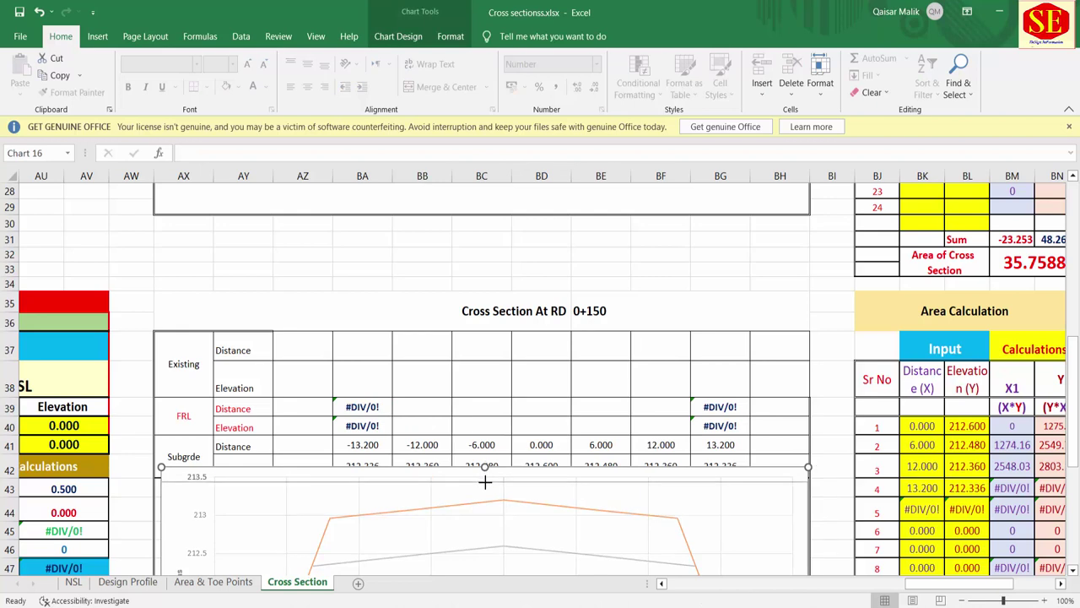
{"action": "left_click_drag", "start_coordinate": [485, 467], "coordinate": [484, 483]}
{"action": "left_click_drag", "start_coordinate": [368, 447], "coordinate": [741, 467]}
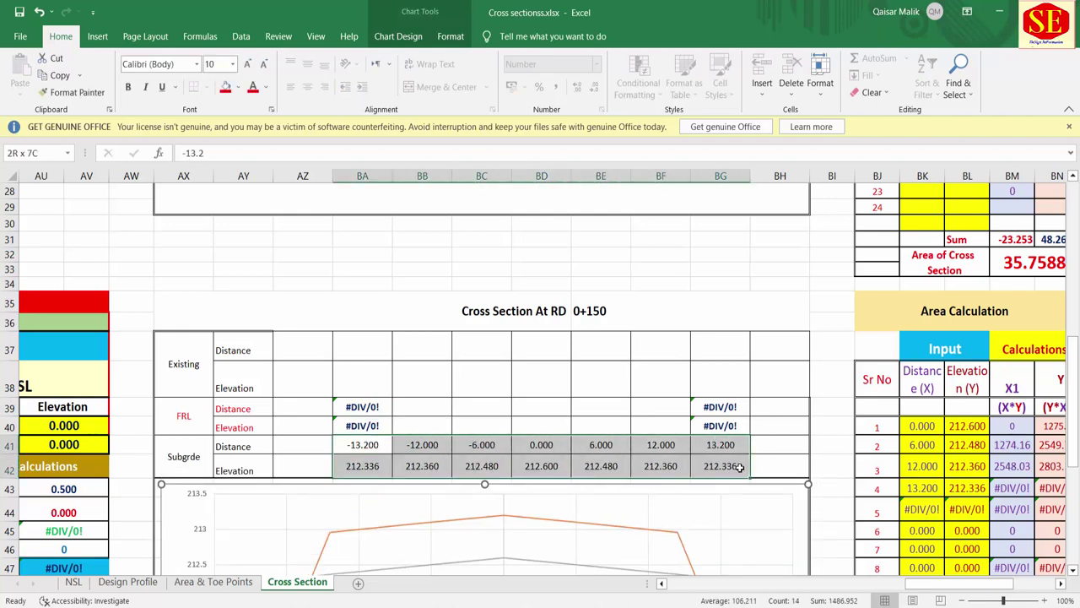
{"action": "key", "text": "Delete"}
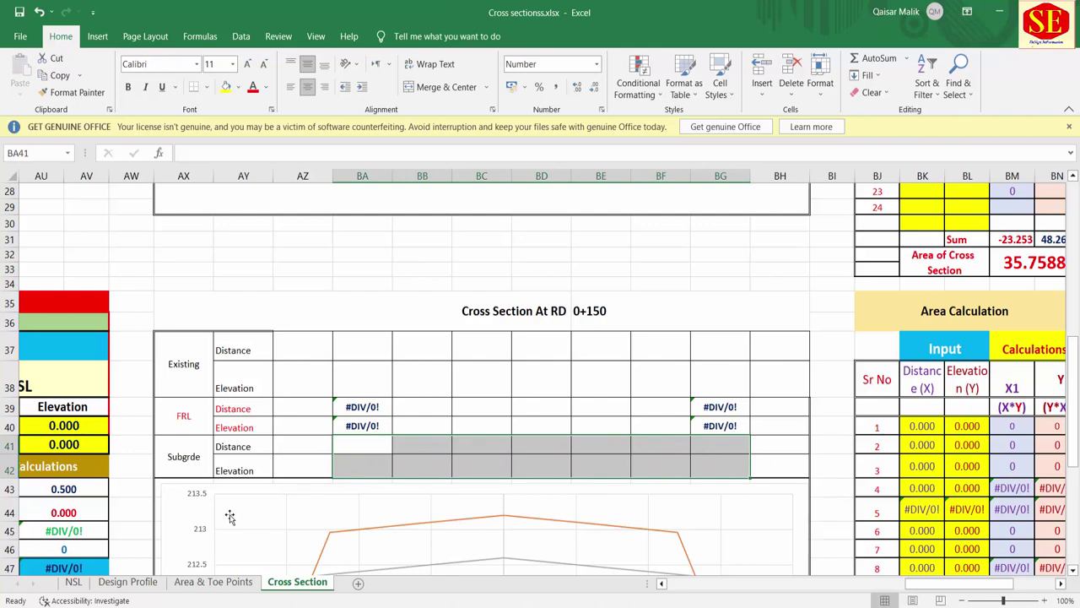
Paste the 0+150 ground distances and elevations from NSL A37:B45, transposed, into Cross Section AZ37.
{"action": "left_click", "coordinate": [73, 582]}
{"action": "scroll", "coordinate": [202, 410], "scroll_direction": "down", "scroll_amount": 4}
{"action": "scroll", "coordinate": [207, 386], "scroll_direction": "down", "scroll_amount": 1}
{"action": "left_click", "coordinate": [41, 373]}
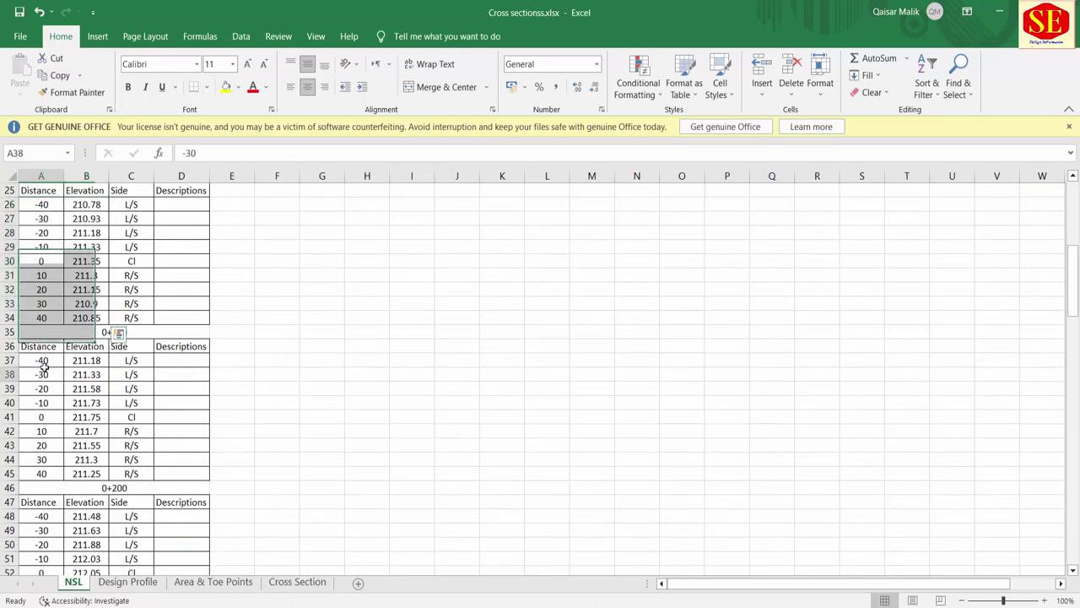
{"action": "left_click_drag", "start_coordinate": [43, 360], "coordinate": [93, 471]}
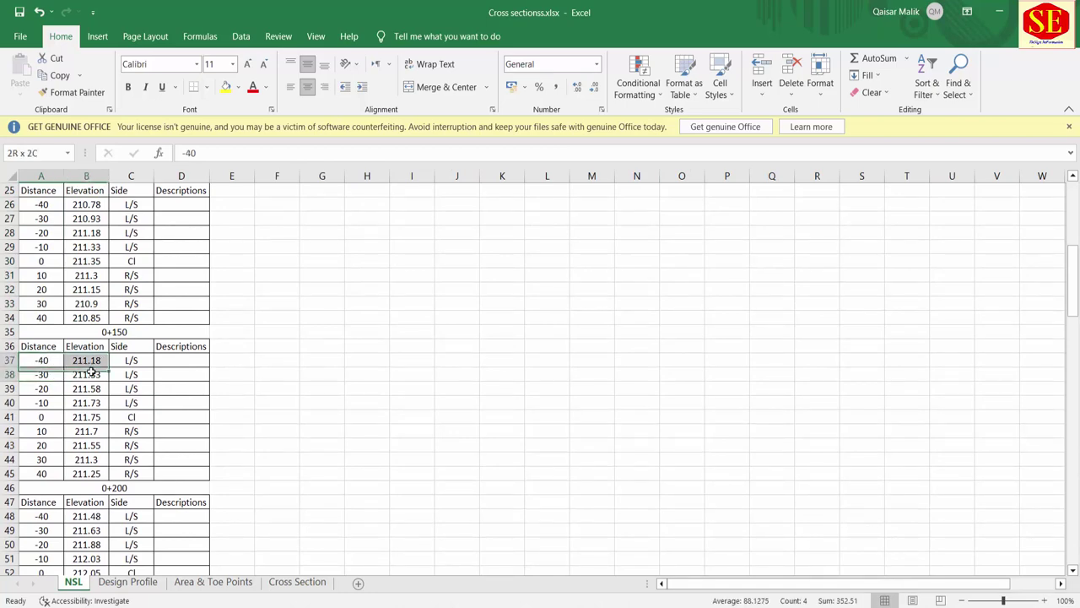
{"action": "right_click", "coordinate": [93, 471]}
{"action": "left_click", "coordinate": [143, 162]}
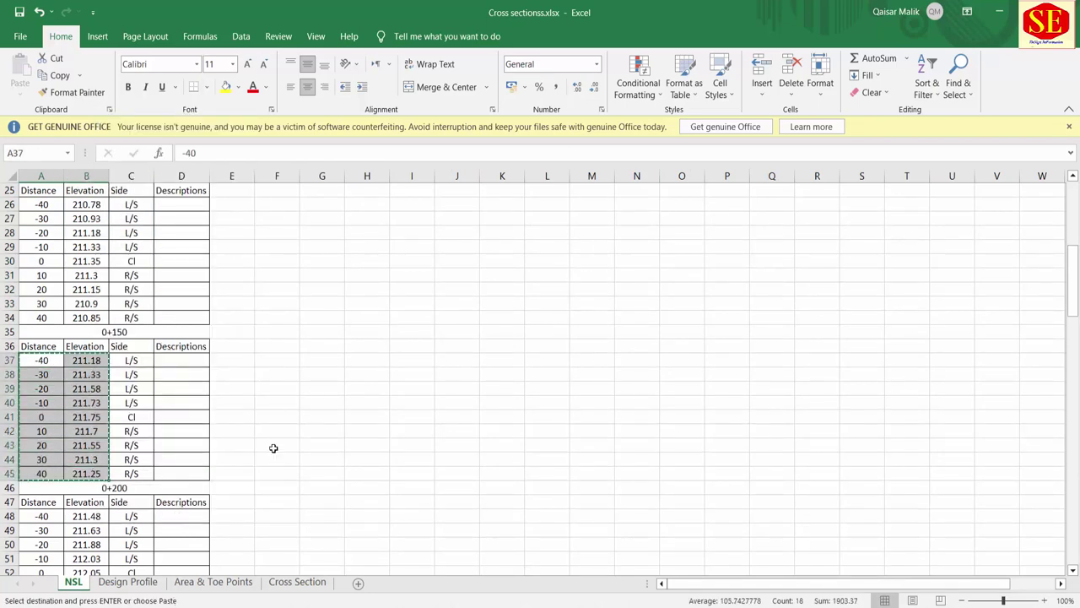
{"action": "left_click", "coordinate": [297, 582]}
{"action": "right_click", "coordinate": [306, 343]}
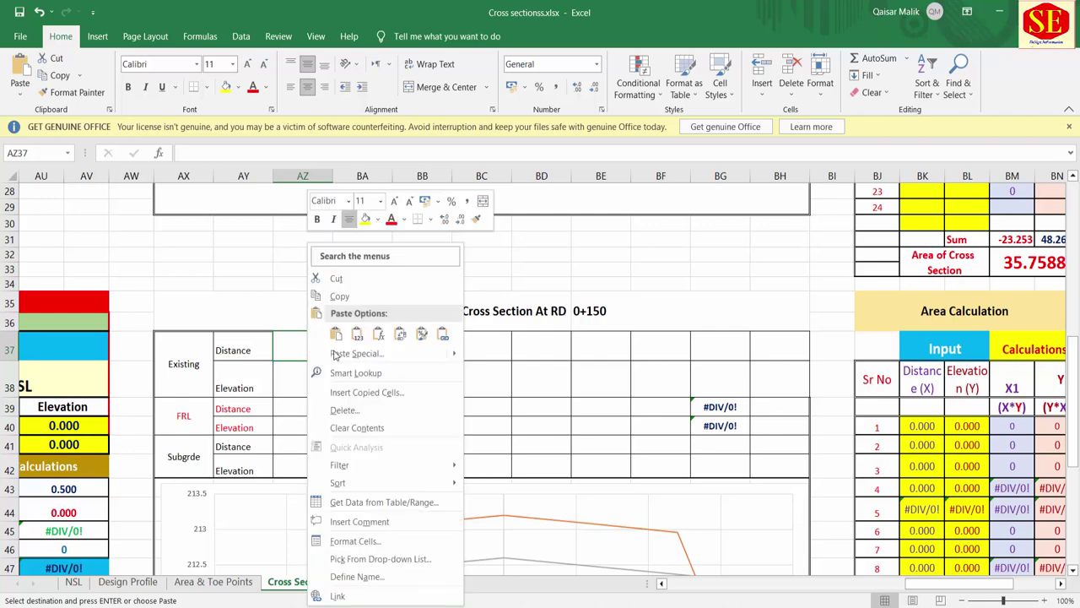
{"action": "left_click", "coordinate": [402, 335]}
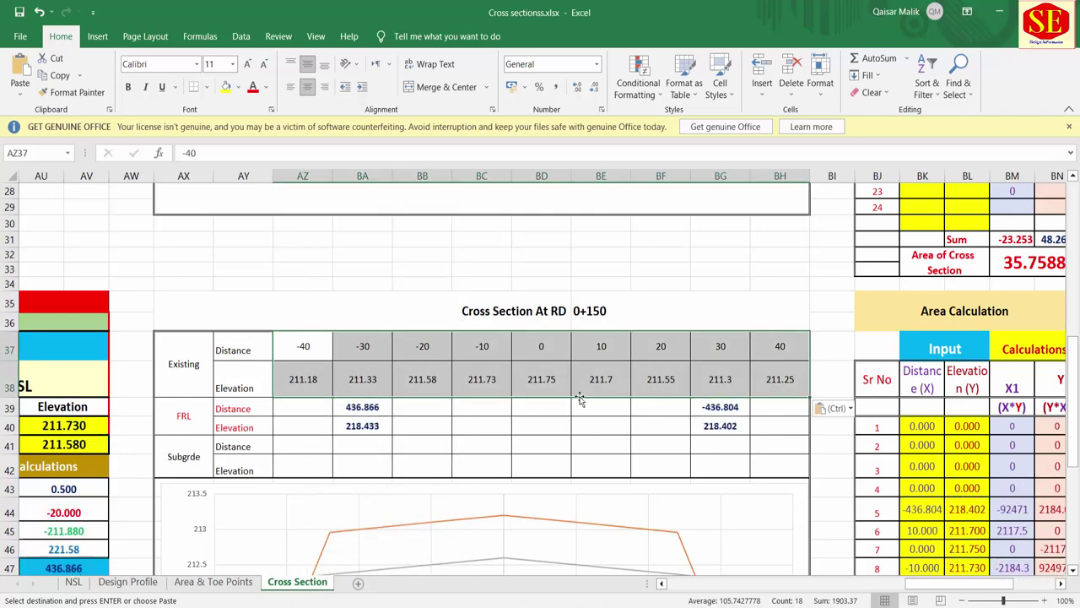
Copy the 0+150 FRL distances and elevations from Design Profile I26:M27 into BB39.
{"action": "left_click", "coordinate": [127, 582]}
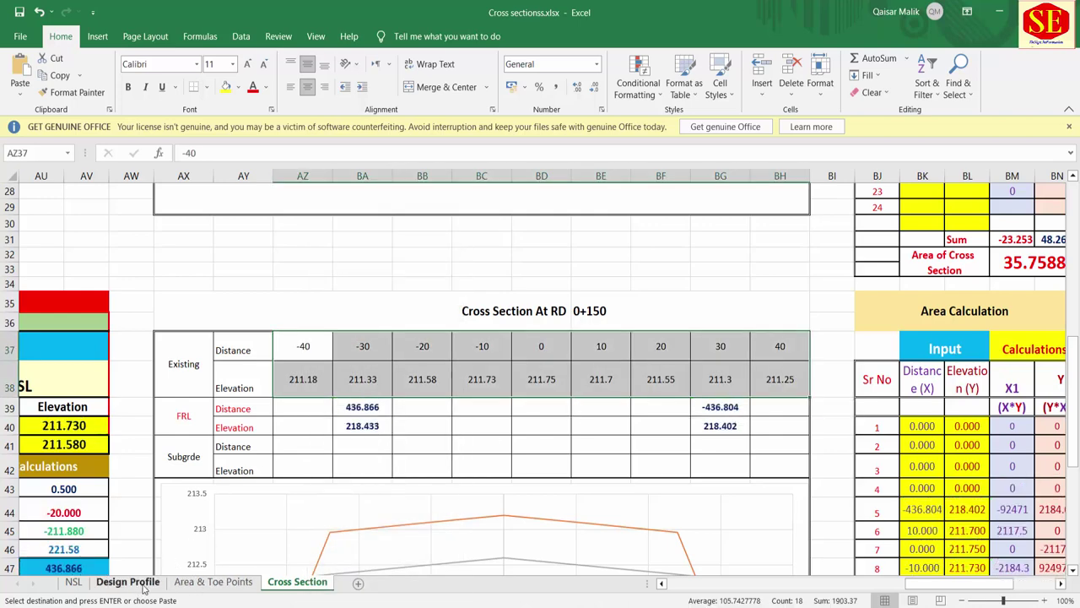
{"action": "scroll", "coordinate": [405, 387], "scroll_direction": "down", "scroll_amount": 1}
{"action": "scroll", "coordinate": [405, 387], "scroll_direction": "down", "scroll_amount": 1}
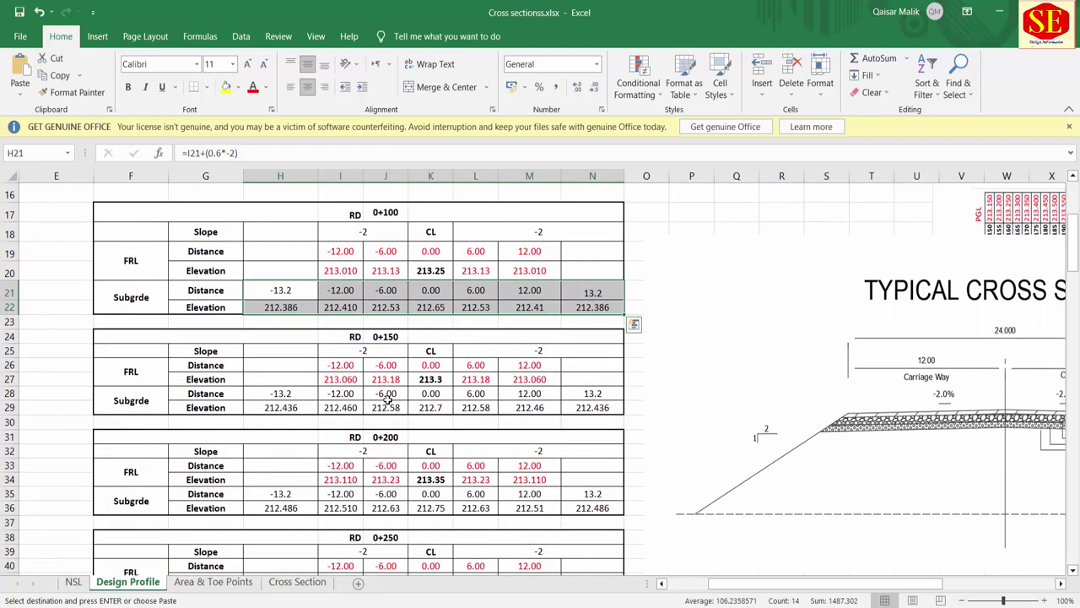
{"action": "left_click_drag", "start_coordinate": [340, 364], "coordinate": [537, 377]}
{"action": "right_click", "coordinate": [538, 377]}
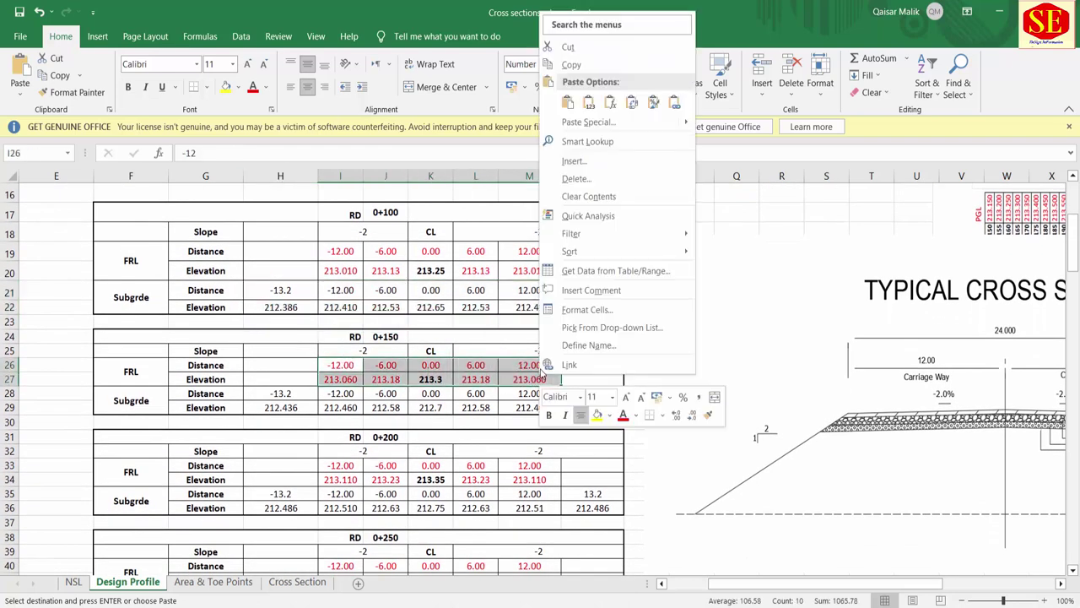
{"action": "left_click", "coordinate": [574, 65]}
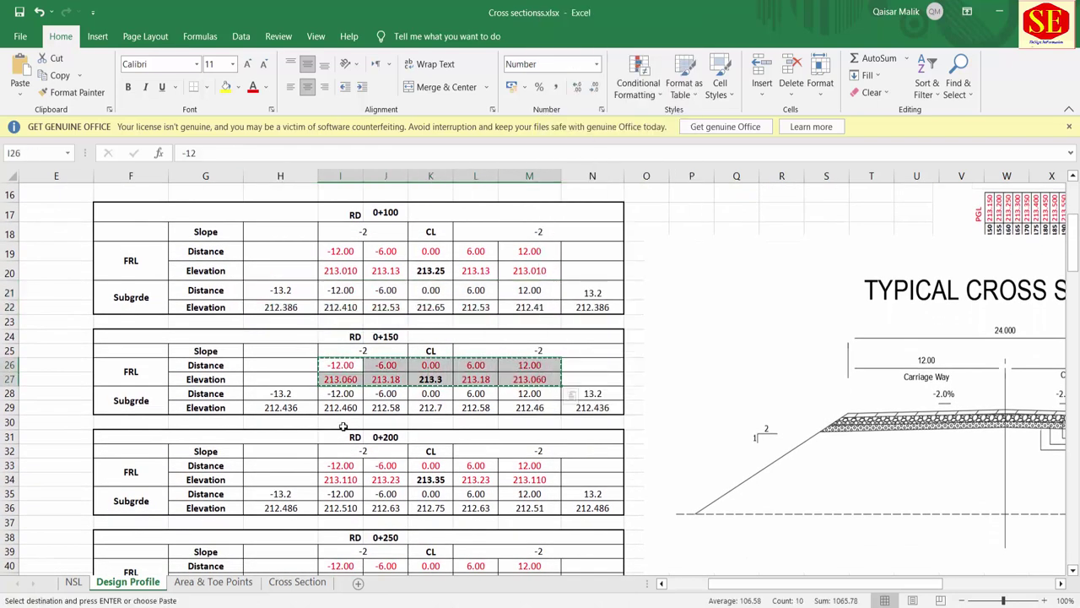
{"action": "left_click", "coordinate": [296, 581]}
{"action": "right_click", "coordinate": [416, 408]}
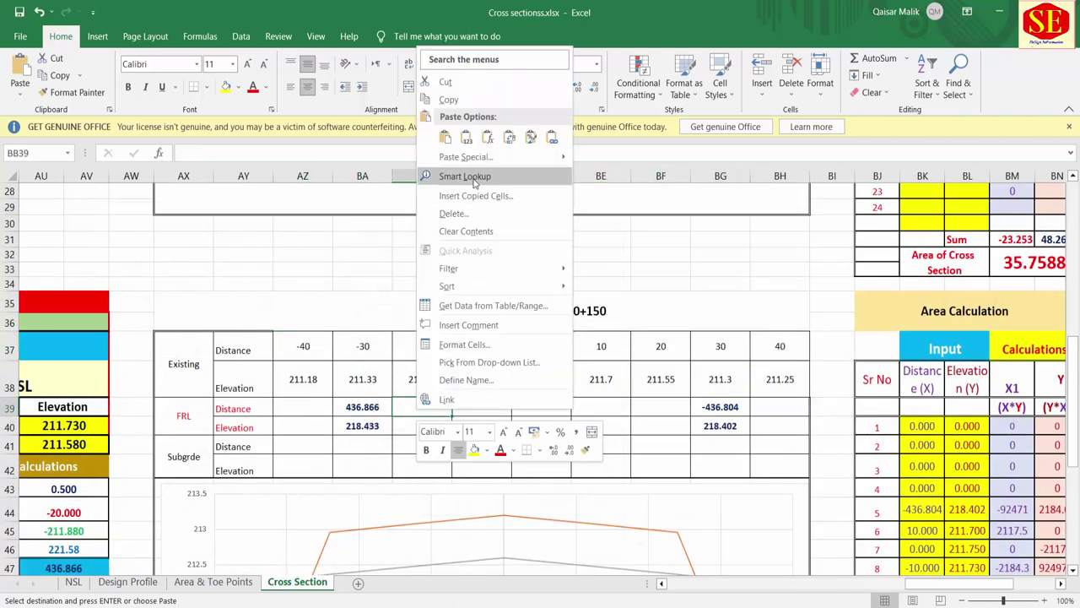
{"action": "left_click", "coordinate": [442, 137]}
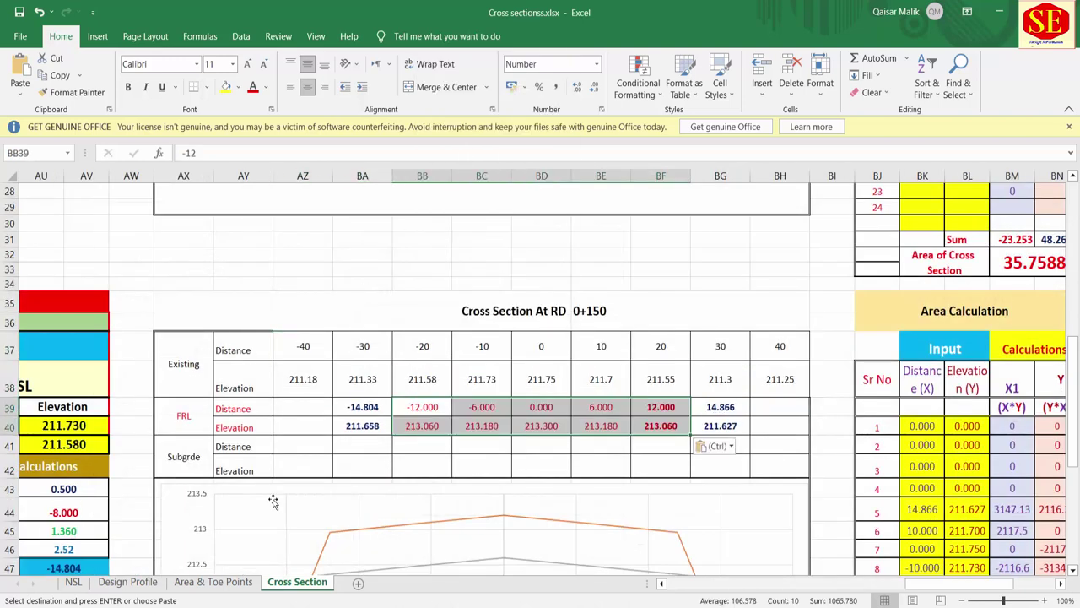
Copy the 0+150 subgrade distances and elevations from Design Profile H28:N29 into BA41.
{"action": "left_click", "coordinate": [128, 581]}
{"action": "left_click_drag", "start_coordinate": [280, 394], "coordinate": [593, 404]}
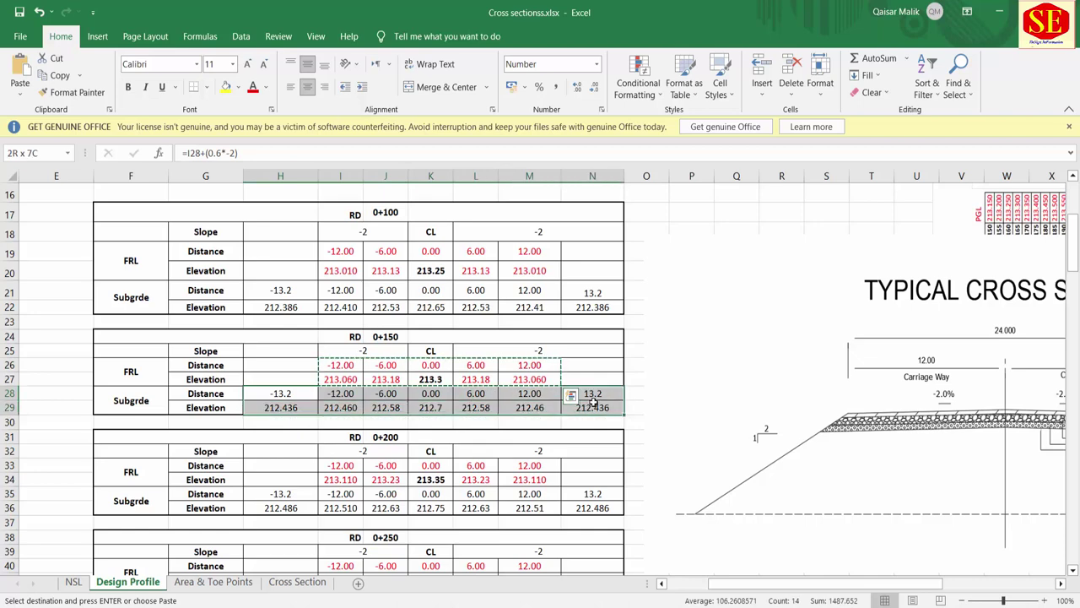
{"action": "right_click", "coordinate": [594, 403]}
{"action": "left_click", "coordinate": [650, 95]}
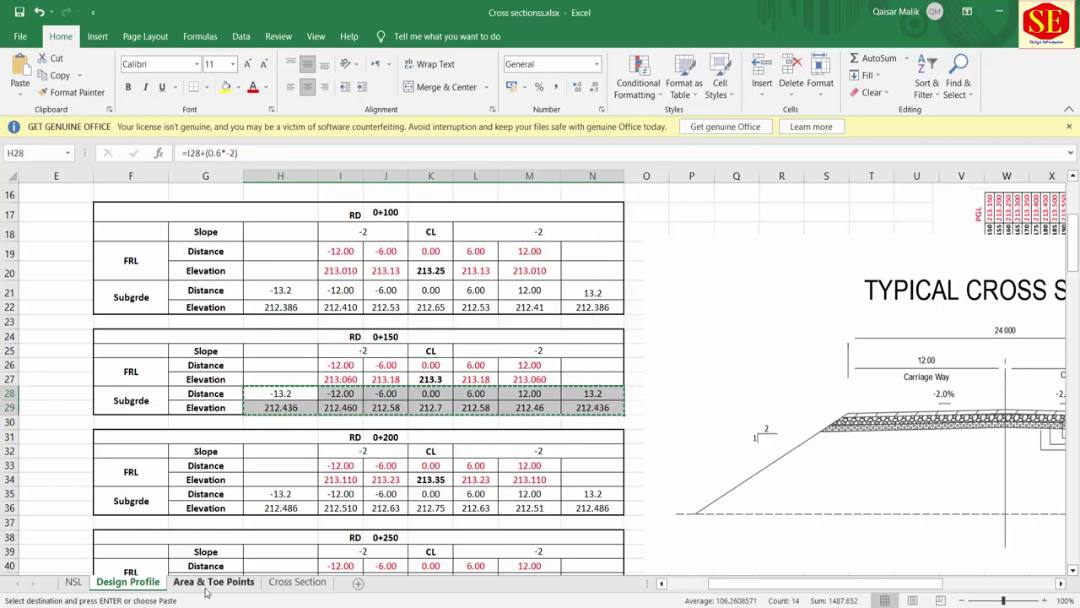
{"action": "left_click", "coordinate": [297, 582]}
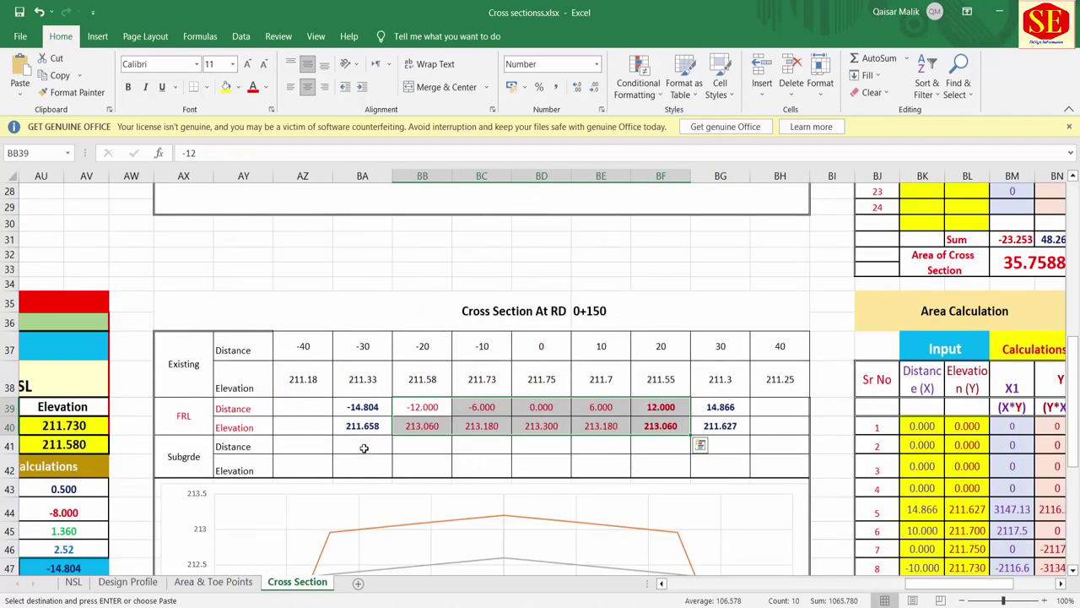
{"action": "left_click", "coordinate": [364, 448]}
{"action": "right_click", "coordinate": [364, 448]}
{"action": "left_click", "coordinate": [412, 178]}
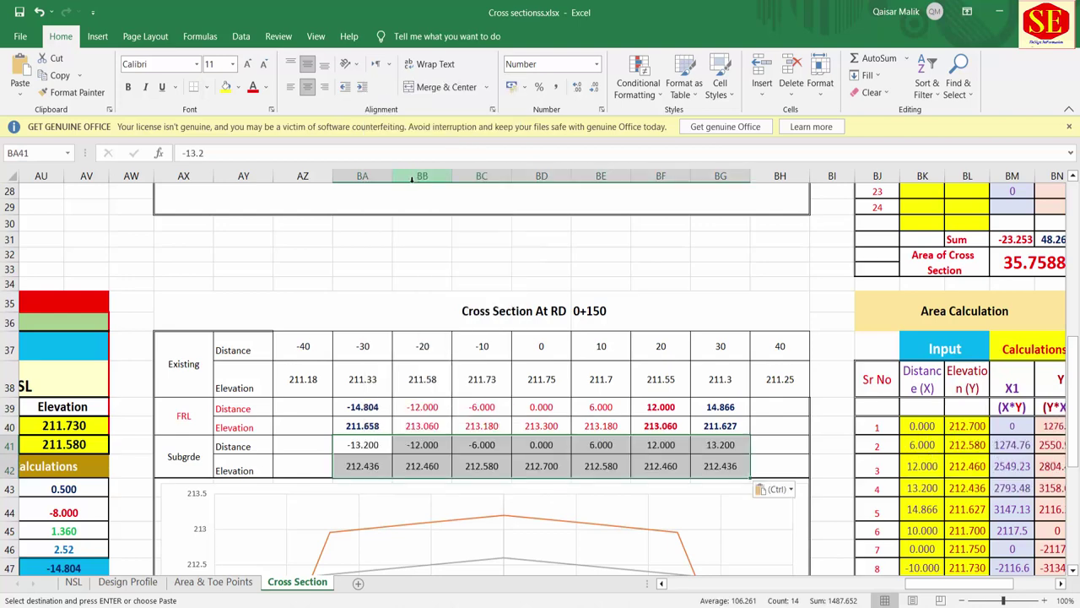
{"action": "scroll", "coordinate": [377, 340], "scroll_direction": "down", "scroll_amount": 2}
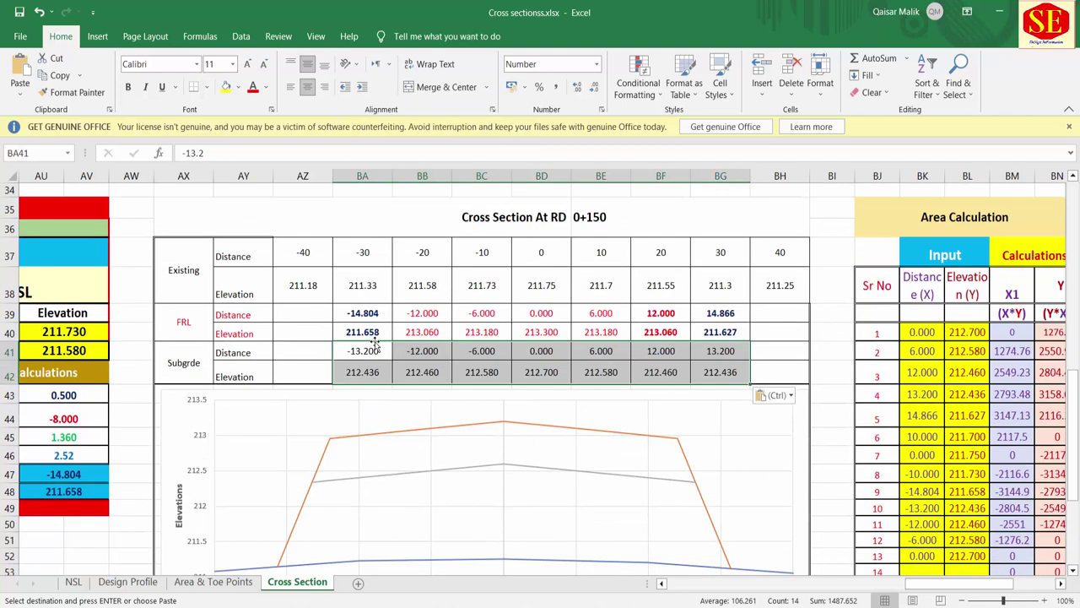
{"action": "left_click", "coordinate": [480, 428]}
Set the NSL series X values to AZ37:BH37 and Y values to AZ38:BH38.
{"action": "left_click", "coordinate": [826, 456]}
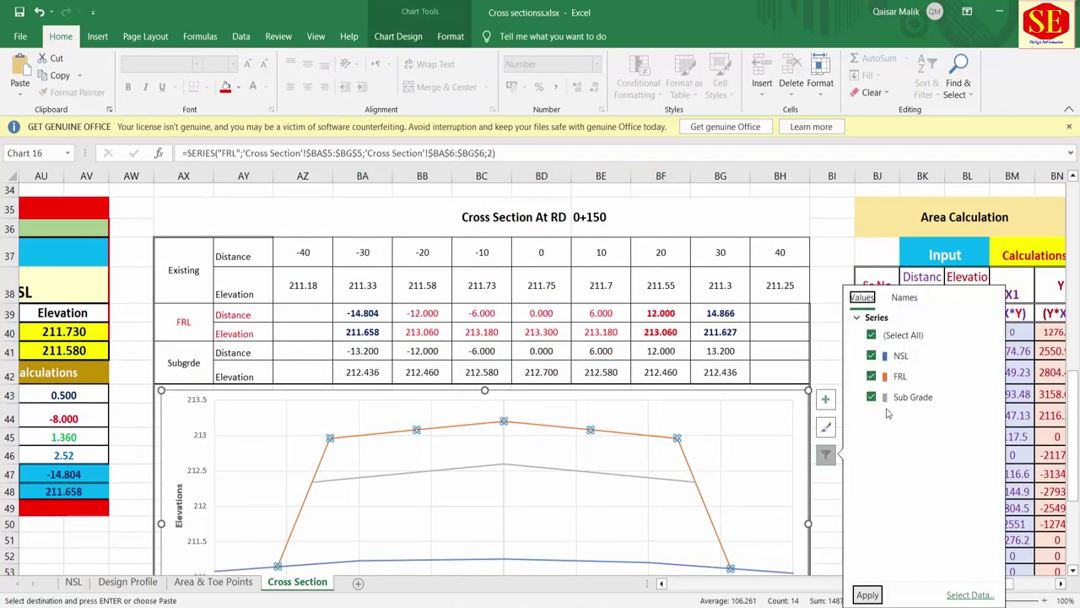
{"action": "left_click", "coordinate": [979, 358]}
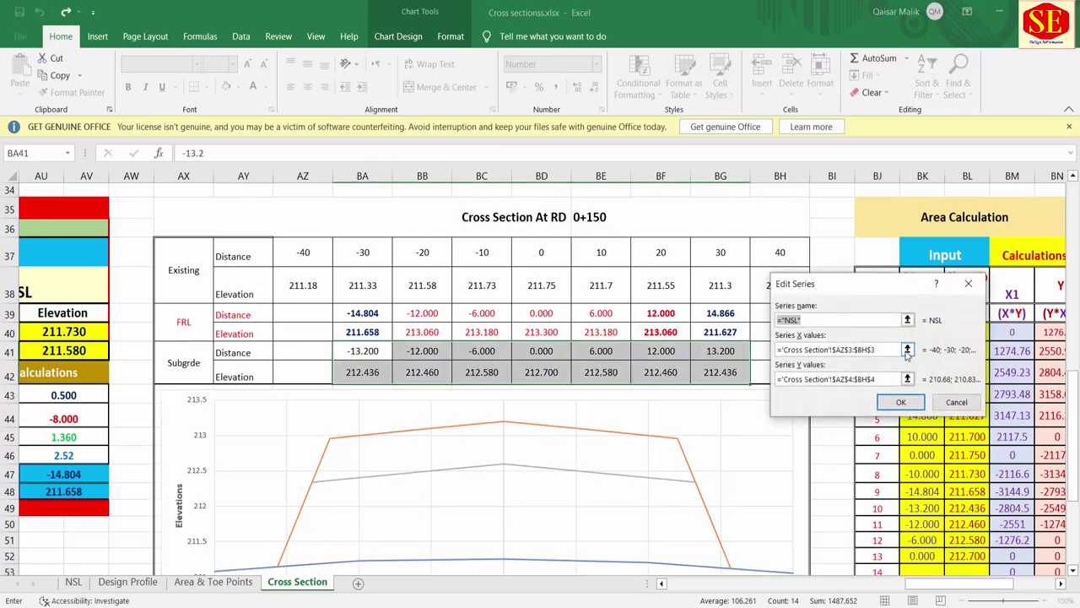
{"action": "triple_click", "coordinate": [883, 349]}
{"action": "key", "text": "BackSpace"}
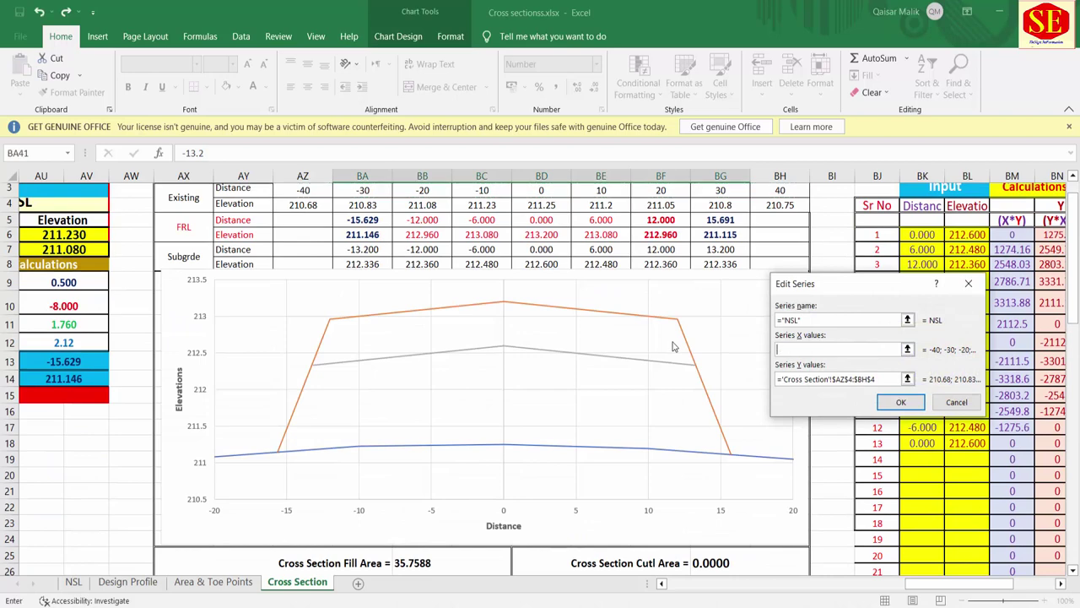
{"action": "triple_click", "coordinate": [889, 379]}
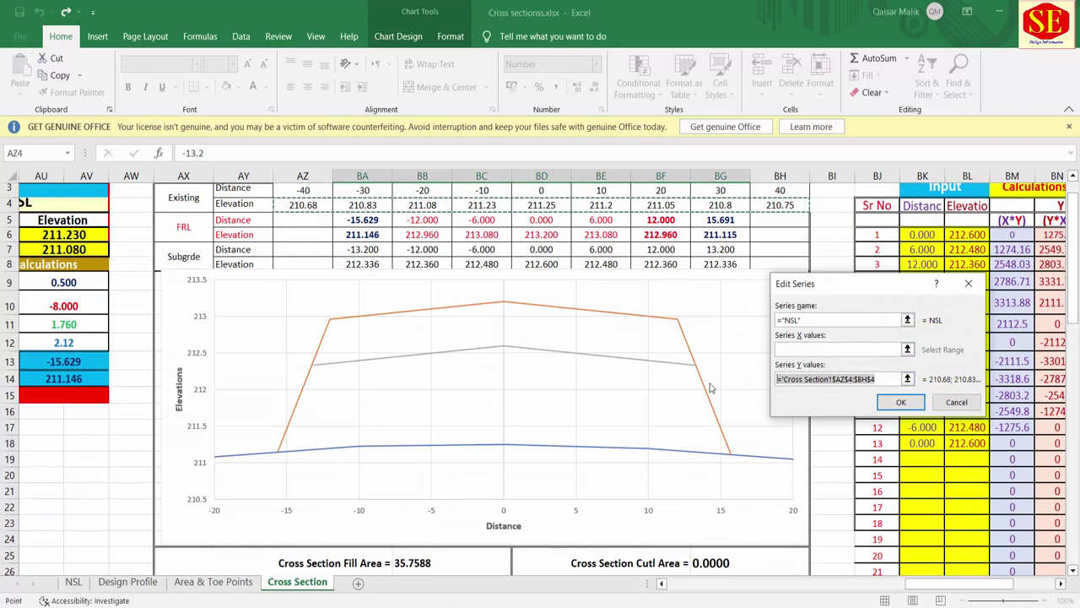
{"action": "key", "text": "BackSpace"}
{"action": "scroll", "coordinate": [565, 431], "scroll_direction": "down", "scroll_amount": 9}
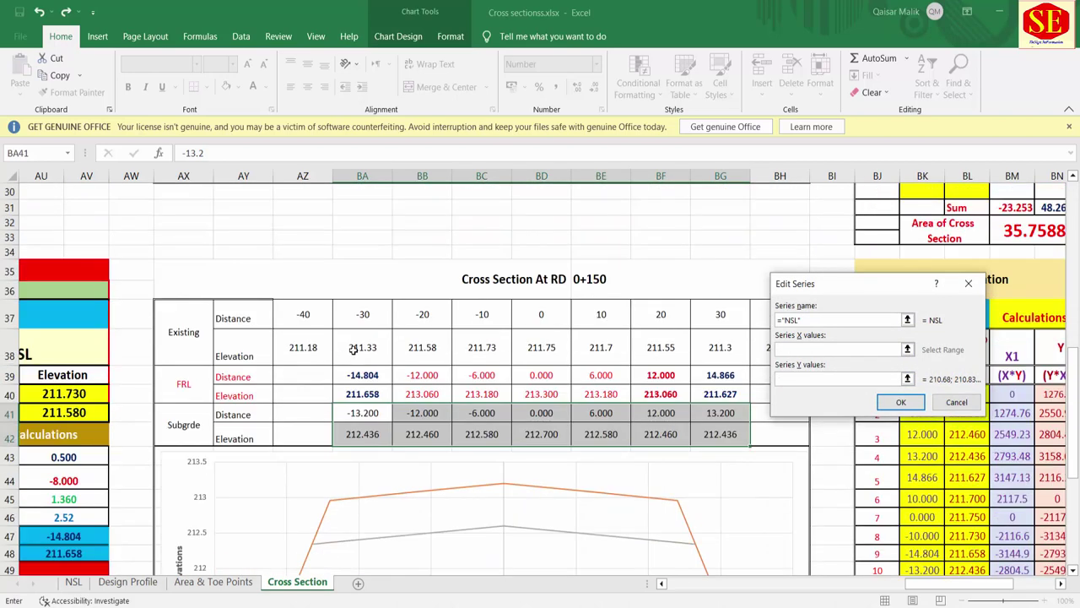
{"action": "left_click_drag", "start_coordinate": [306, 348], "coordinate": [758, 354]}
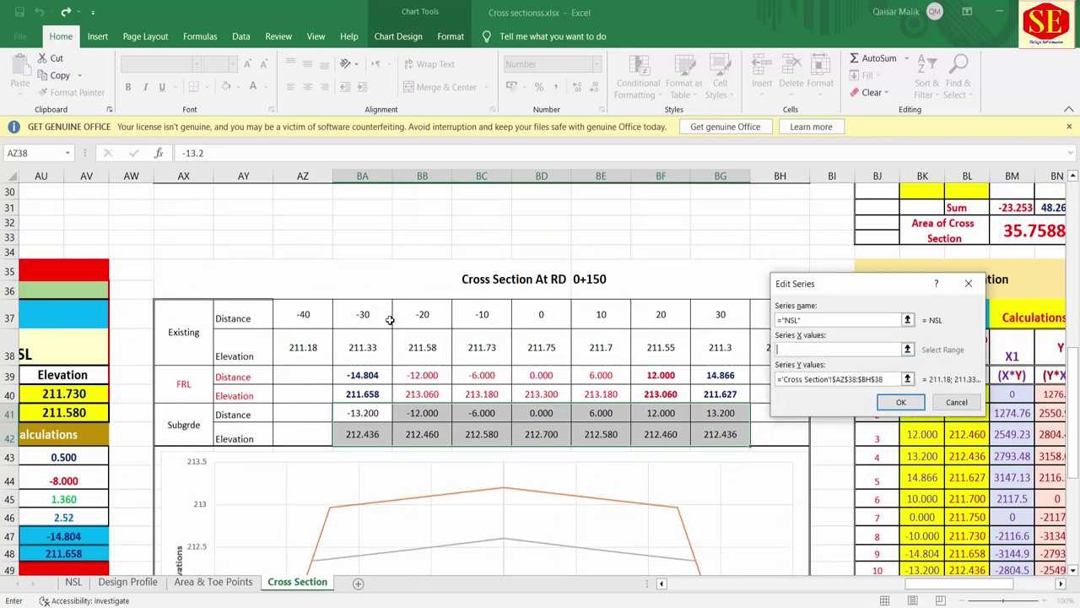
{"action": "left_click_drag", "start_coordinate": [318, 320], "coordinate": [762, 307]}
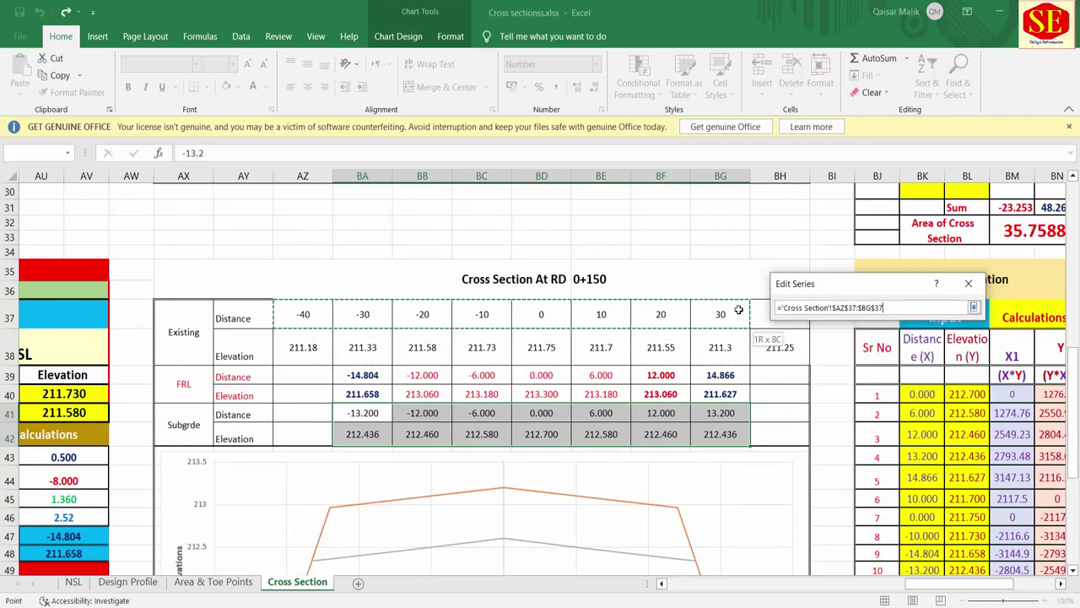
{"action": "key", "text": "Return"}
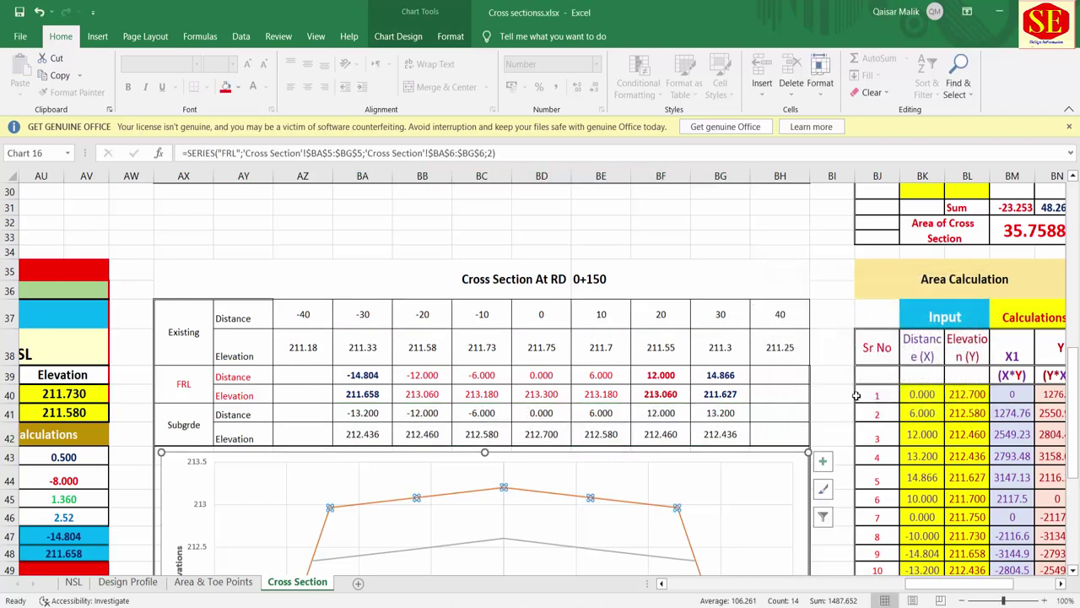
{"action": "left_click", "coordinate": [813, 379]}
{"action": "scroll", "coordinate": [804, 331], "scroll_direction": "down", "scroll_amount": 2}
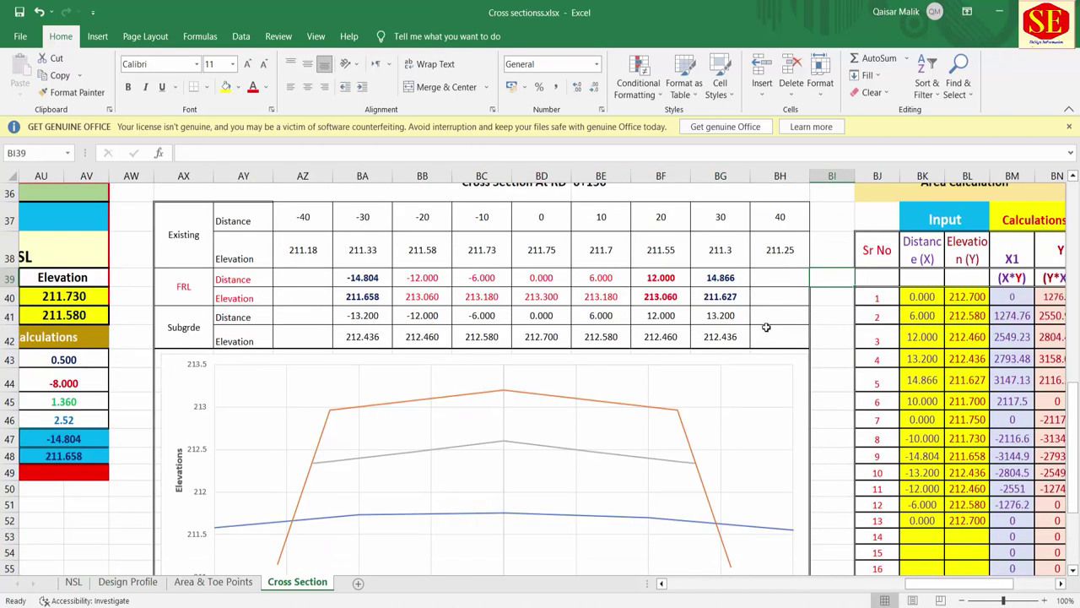
Clear the FRL series' old distance and elevation references in the chart data source.
{"action": "left_click", "coordinate": [784, 411]}
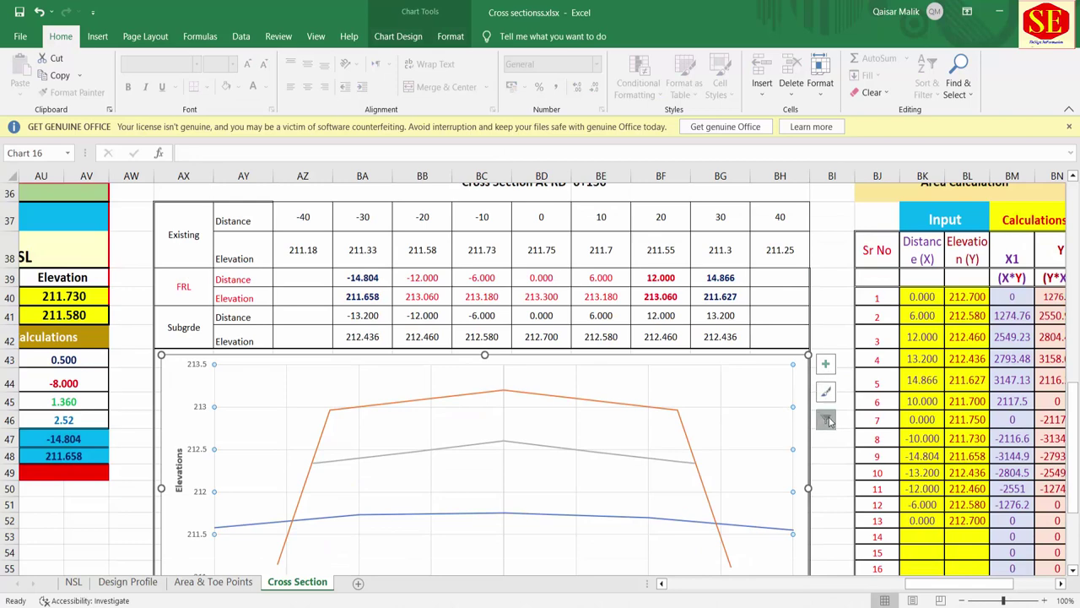
{"action": "left_click", "coordinate": [827, 419]}
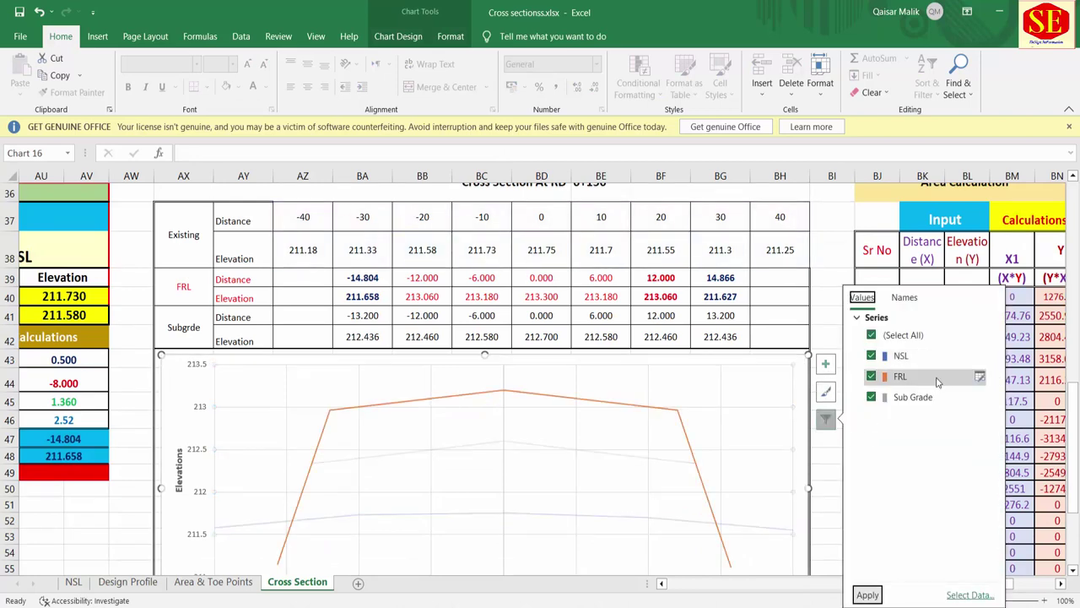
{"action": "left_click", "coordinate": [979, 377]}
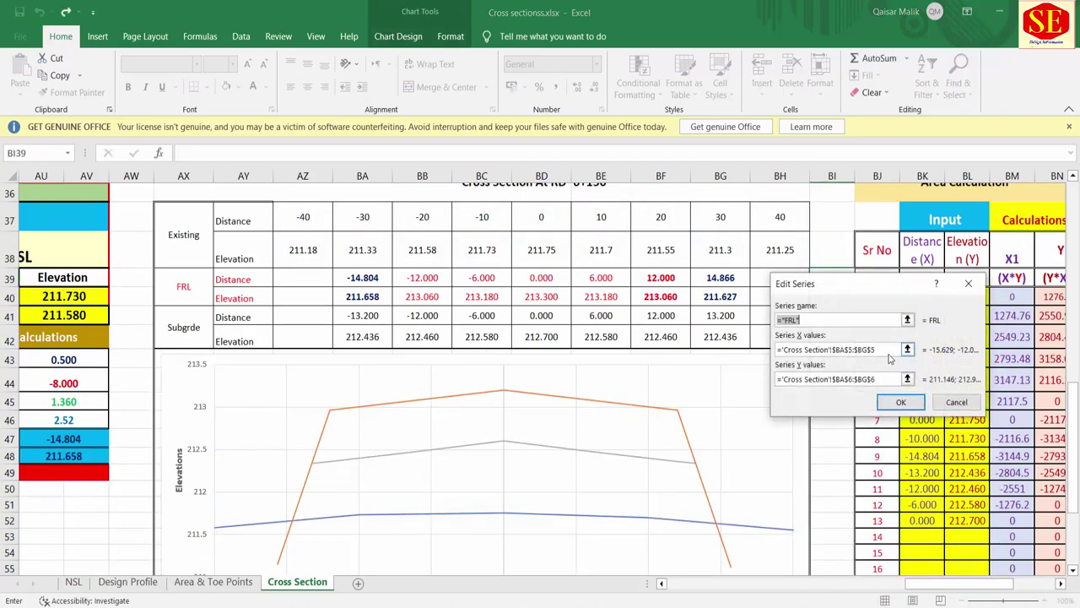
{"action": "key", "text": "Tab"}
{"action": "key", "text": "Delete"}
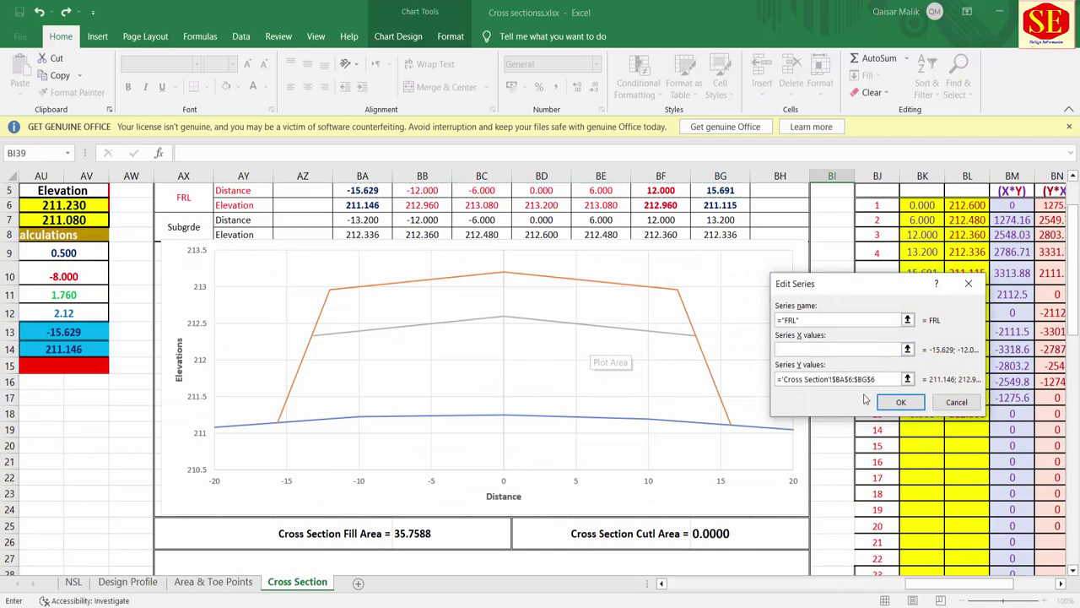
{"action": "key", "text": "Tab"}
{"action": "key", "text": "Delete"}
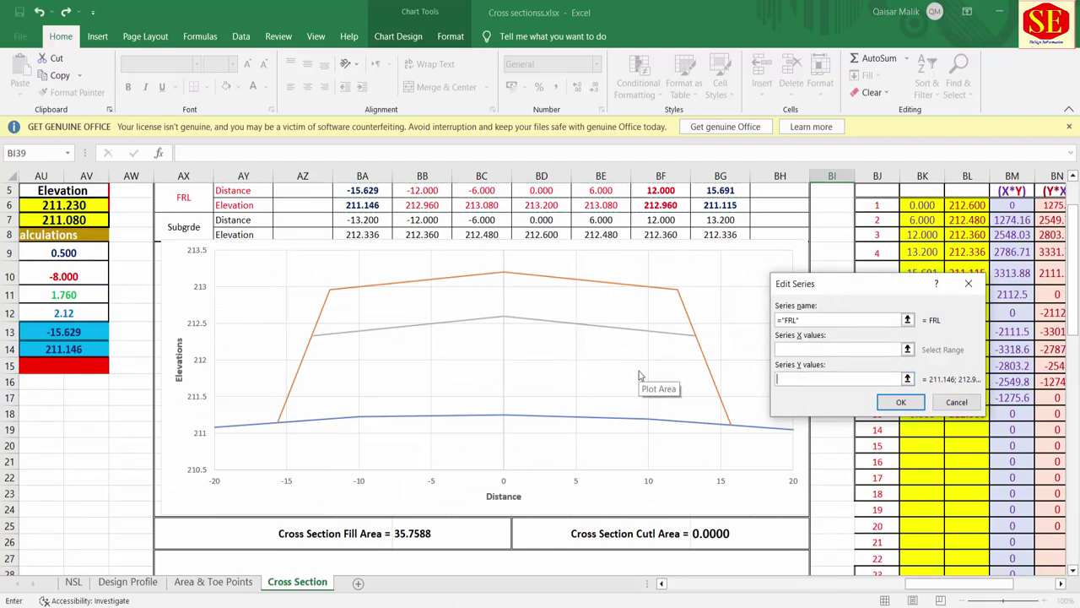
Set the FRL series Y values to BA40:BG40 and X values to BA39:BG39.
{"action": "scroll", "coordinate": [624, 363], "scroll_direction": "down", "scroll_amount": 1}
{"action": "scroll", "coordinate": [623, 363], "scroll_direction": "down", "scroll_amount": 9}
{"action": "scroll", "coordinate": [623, 358], "scroll_direction": "down", "scroll_amount": 3}
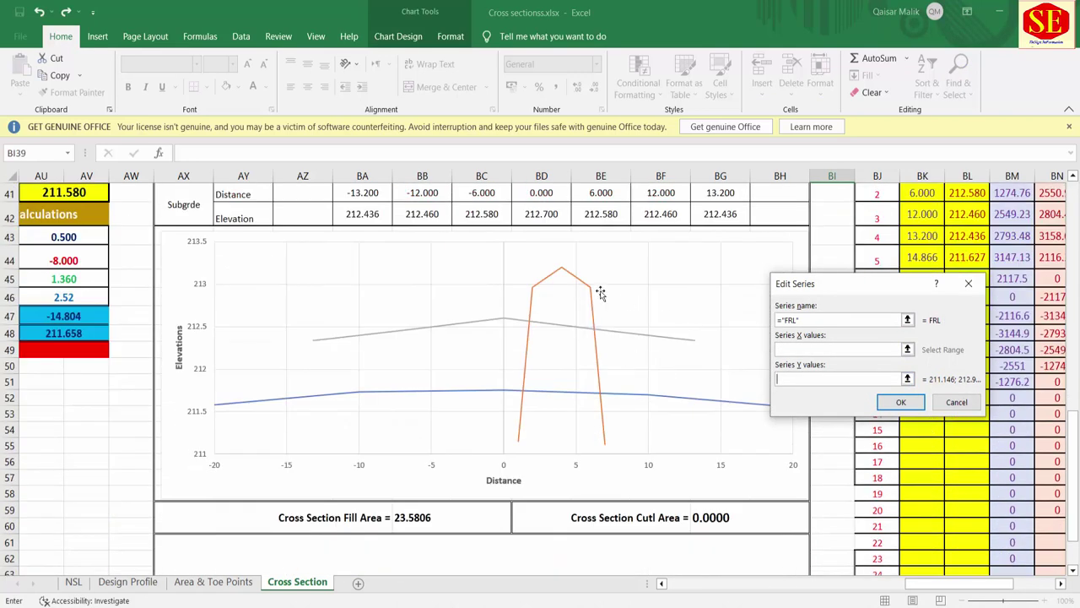
{"action": "scroll", "coordinate": [600, 293], "scroll_direction": "up", "scroll_amount": 1}
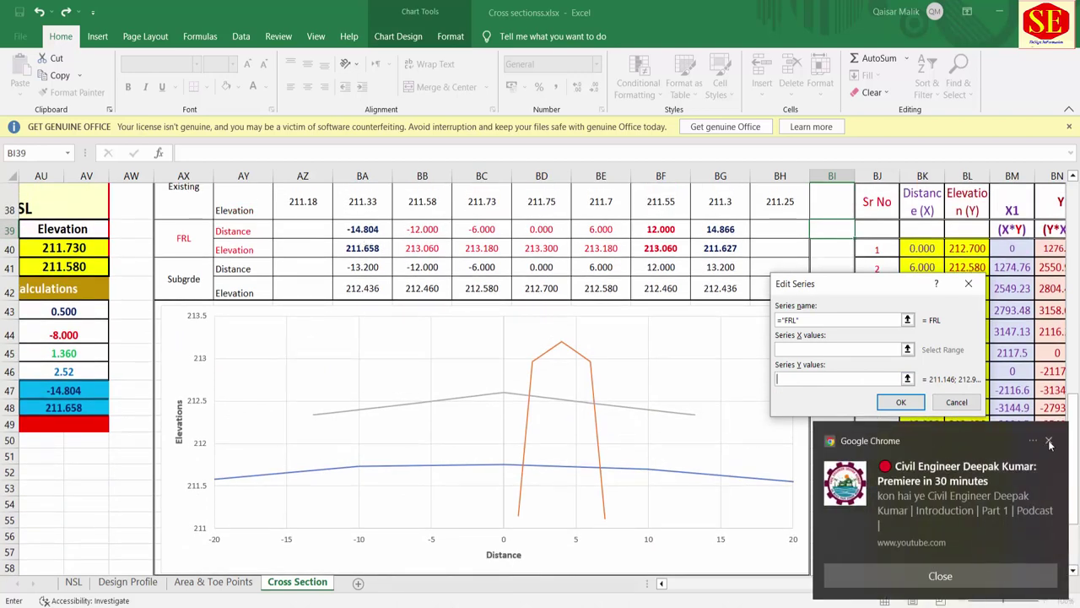
{"action": "left_click", "coordinate": [1049, 442]}
{"action": "left_click_drag", "start_coordinate": [362, 247], "coordinate": [720, 248]}
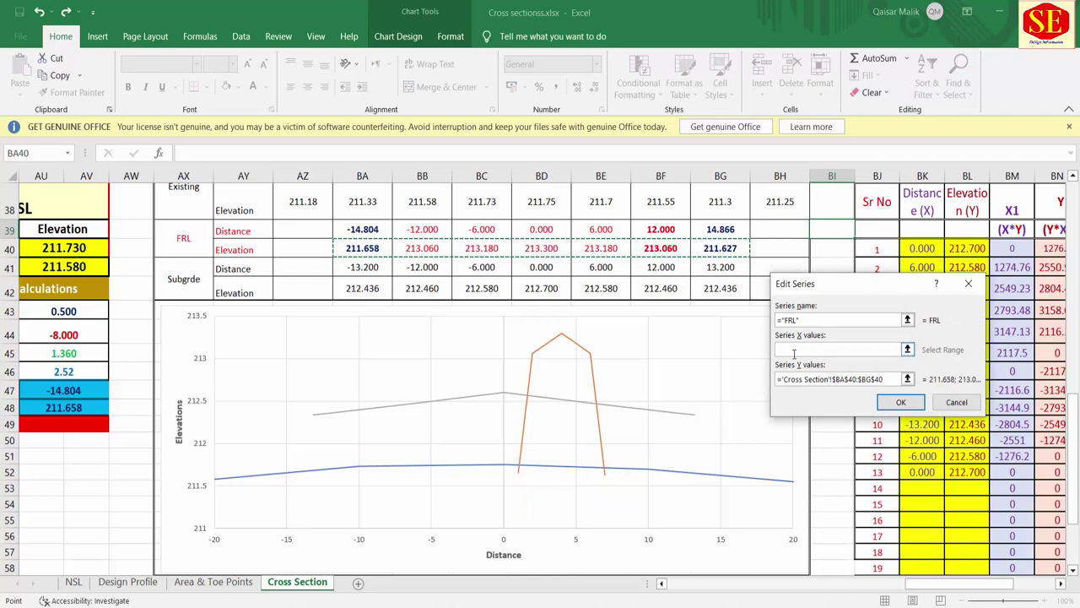
{"action": "left_click", "coordinate": [840, 348]}
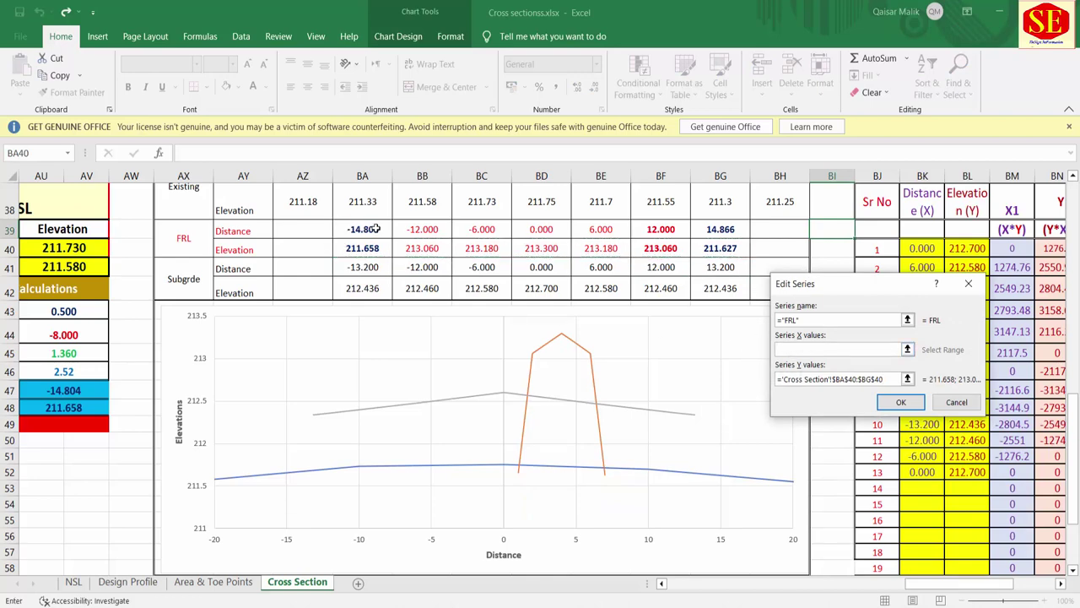
{"action": "left_click_drag", "start_coordinate": [376, 229], "coordinate": [719, 228]}
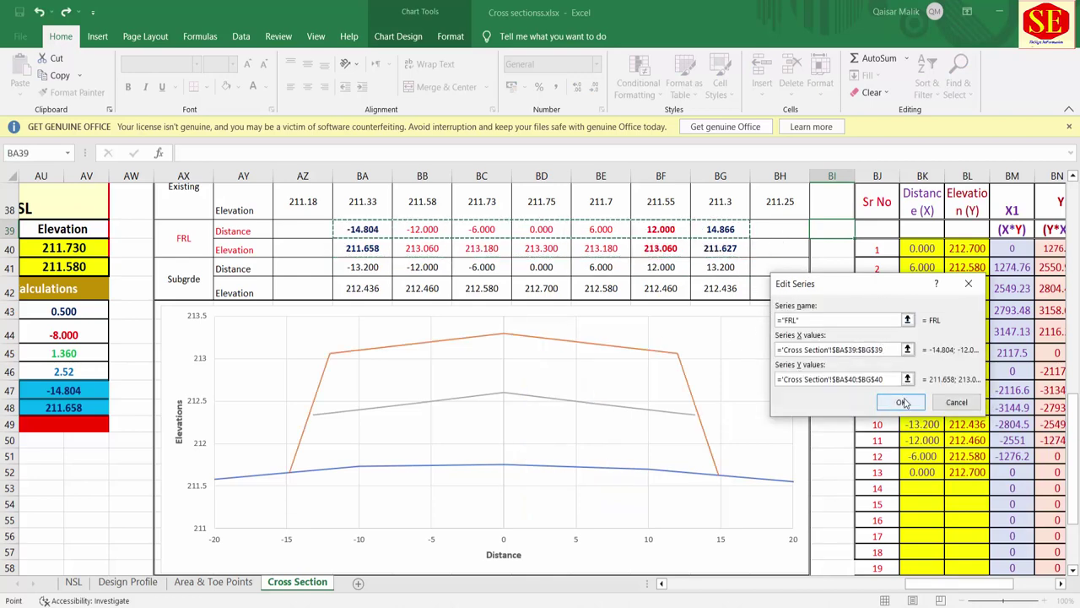
{"action": "left_click", "coordinate": [902, 403]}
{"action": "left_click", "coordinate": [830, 374]}
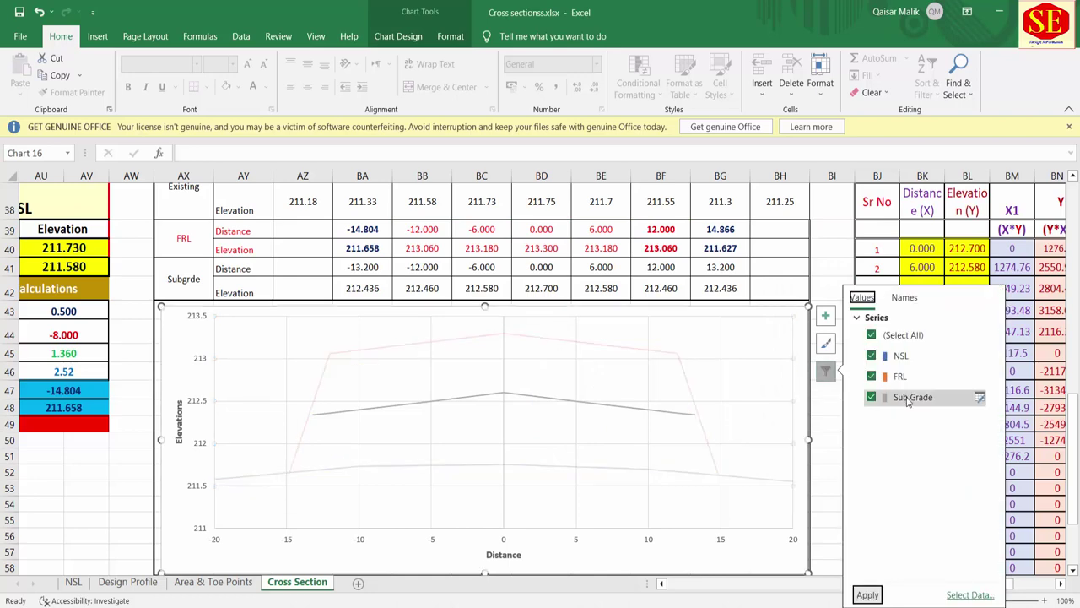
Set the Sub Grade series X values to BA41:BG41 and Y values to BA42:BG42.
{"action": "left_click", "coordinate": [980, 399]}
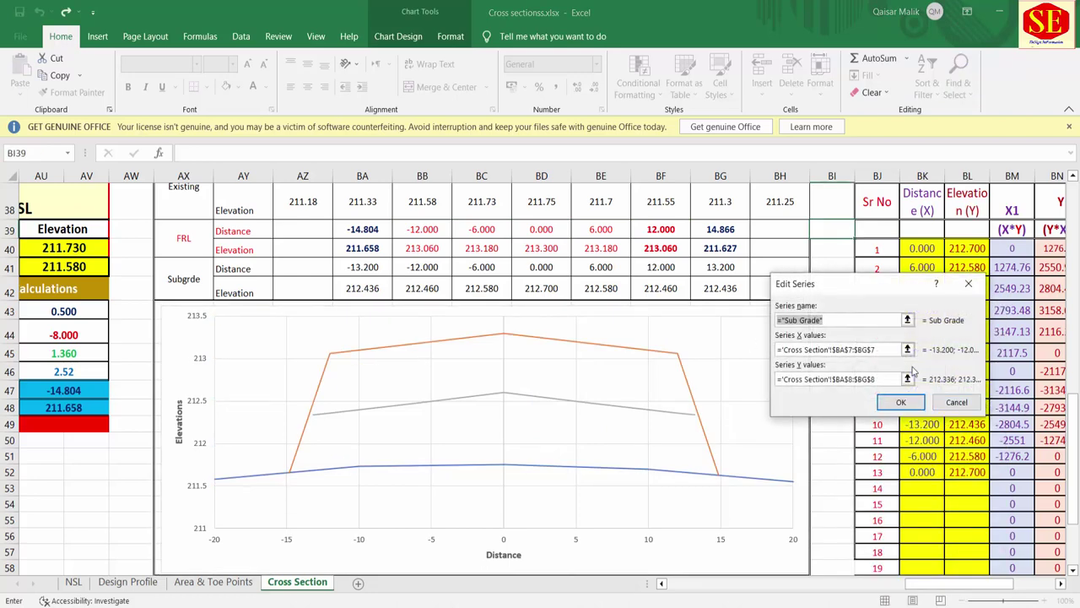
{"action": "left_click", "coordinate": [878, 347]}
{"action": "key", "text": "BackSpace"}
{"action": "key", "text": "BackSpace"}
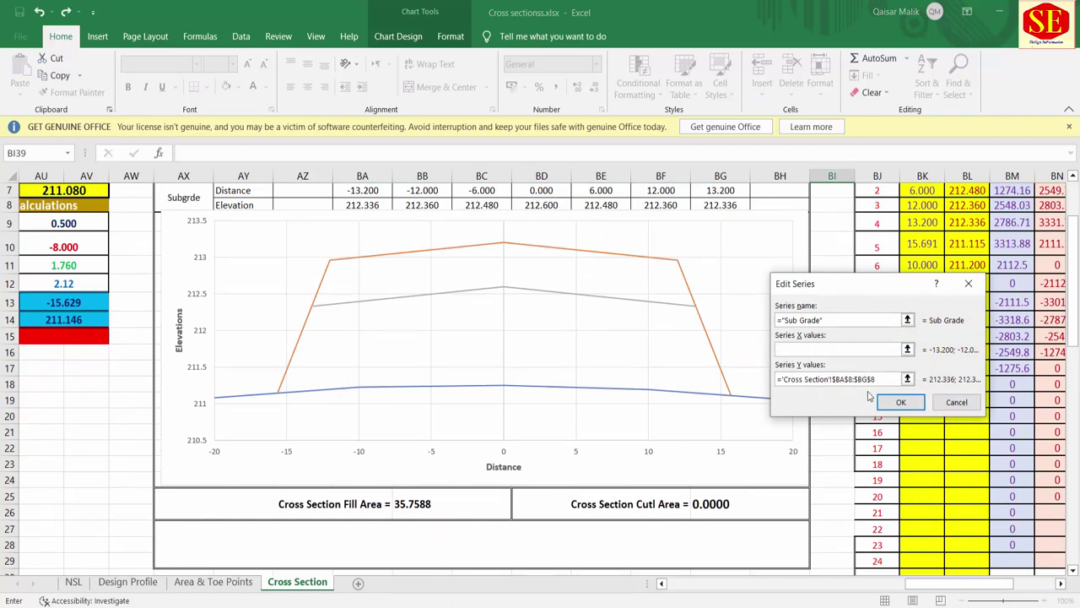
{"action": "key", "text": "Tab"}
{"action": "key", "text": "BackSpace"}
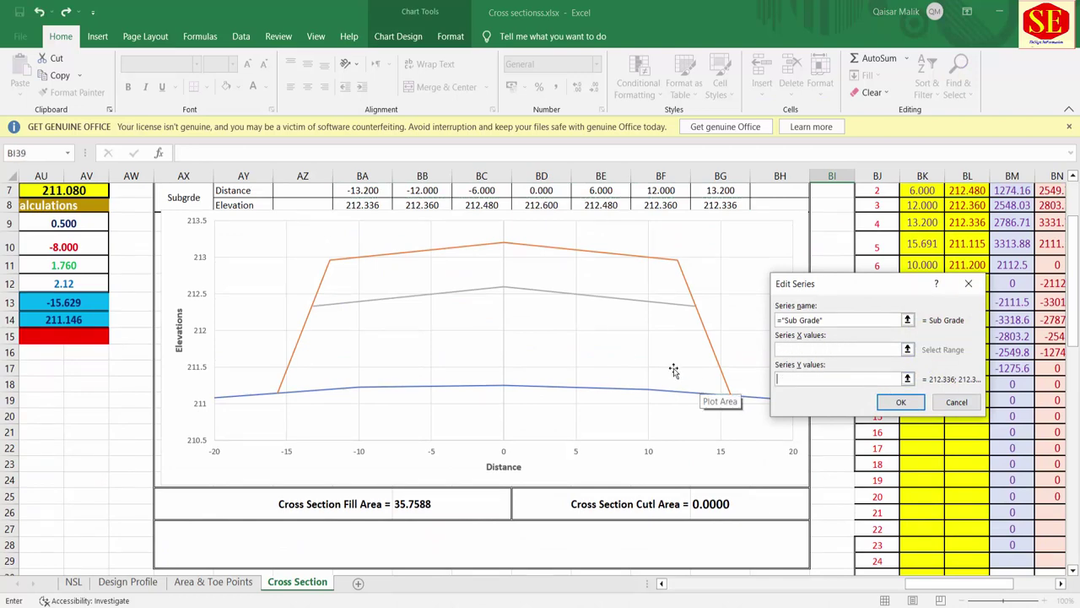
{"action": "scroll", "coordinate": [561, 357], "scroll_direction": "down", "scroll_amount": 4}
{"action": "scroll", "coordinate": [561, 357], "scroll_direction": "down", "scroll_amount": 3}
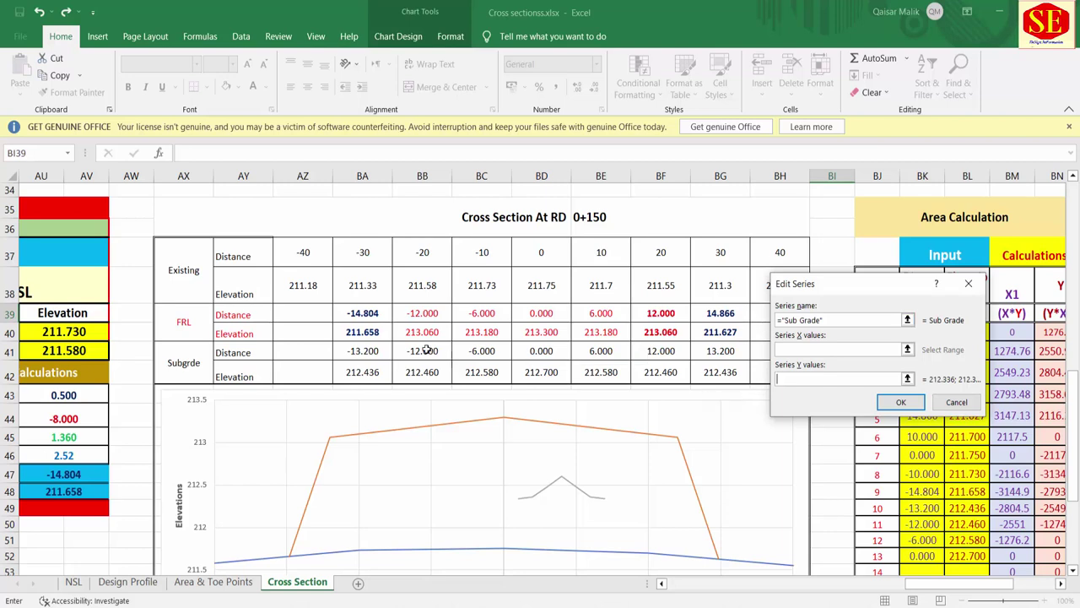
{"action": "left_click_drag", "start_coordinate": [371, 372], "coordinate": [701, 376]}
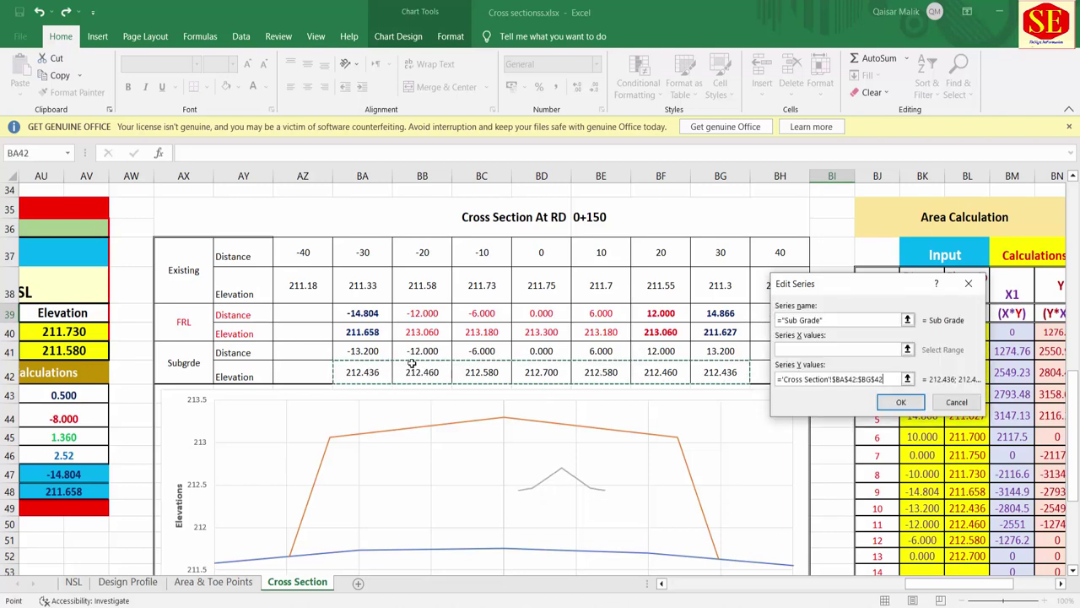
{"action": "left_click_drag", "start_coordinate": [363, 350], "coordinate": [720, 351]}
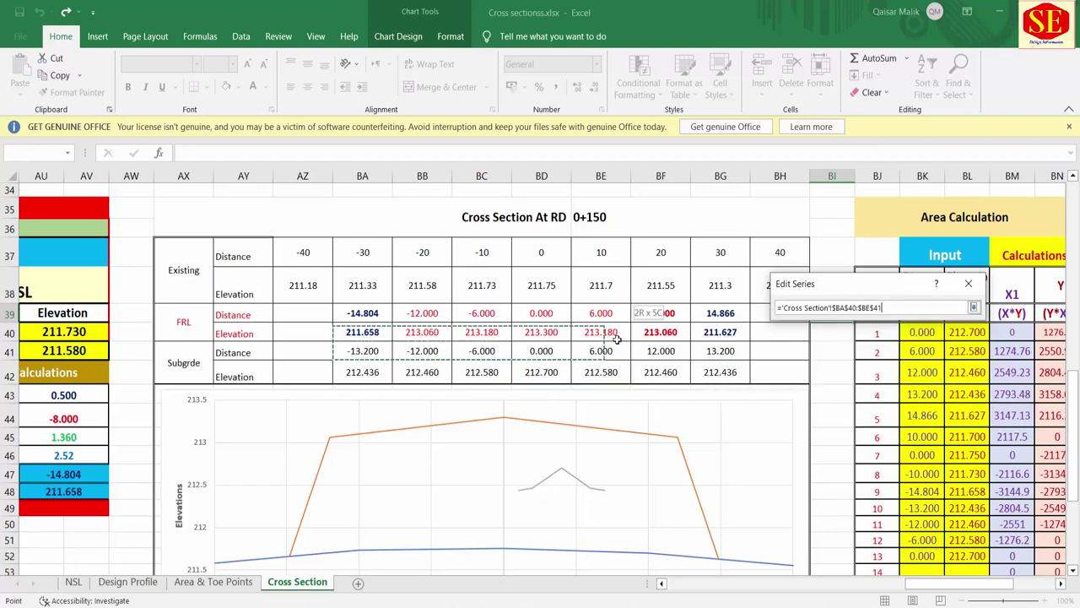
{"action": "left_click", "coordinate": [900, 401]}
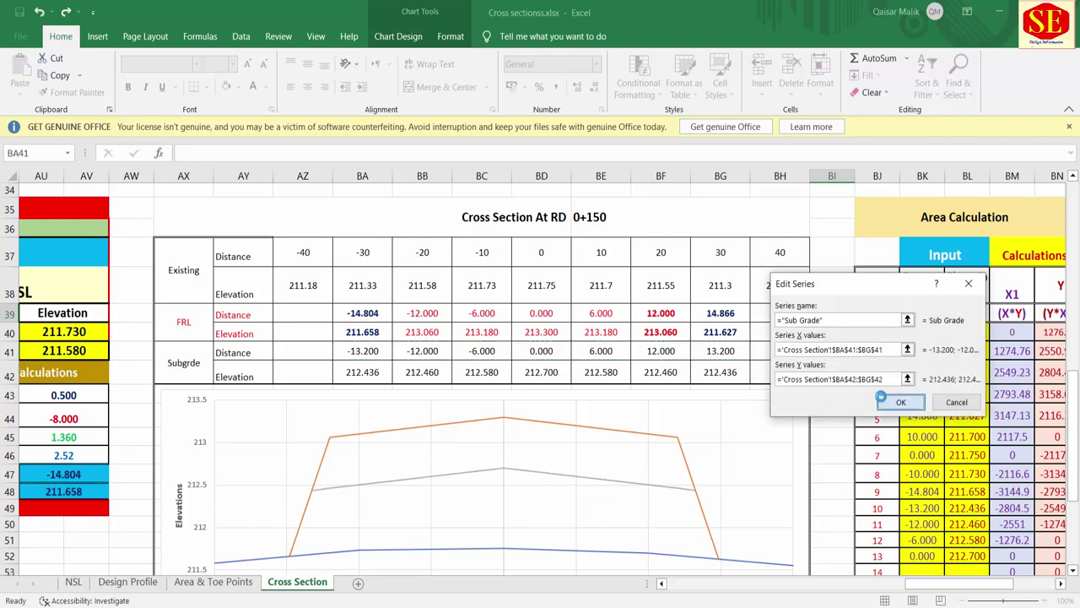
{"action": "key", "text": "Return"}
Compare the RD 0+150 fill area of 23.5806 with the first block's 70.8656.
{"action": "scroll", "coordinate": [765, 408], "scroll_direction": "down", "scroll_amount": 2}
{"action": "left_click", "coordinate": [835, 391]}
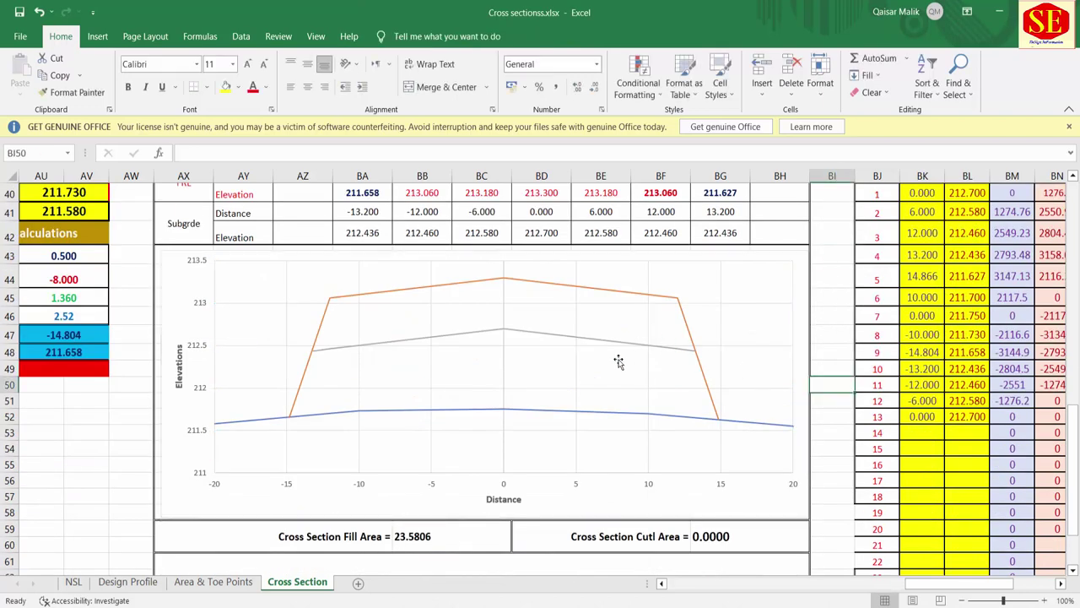
{"action": "scroll", "coordinate": [430, 401], "scroll_direction": "up", "scroll_amount": 2}
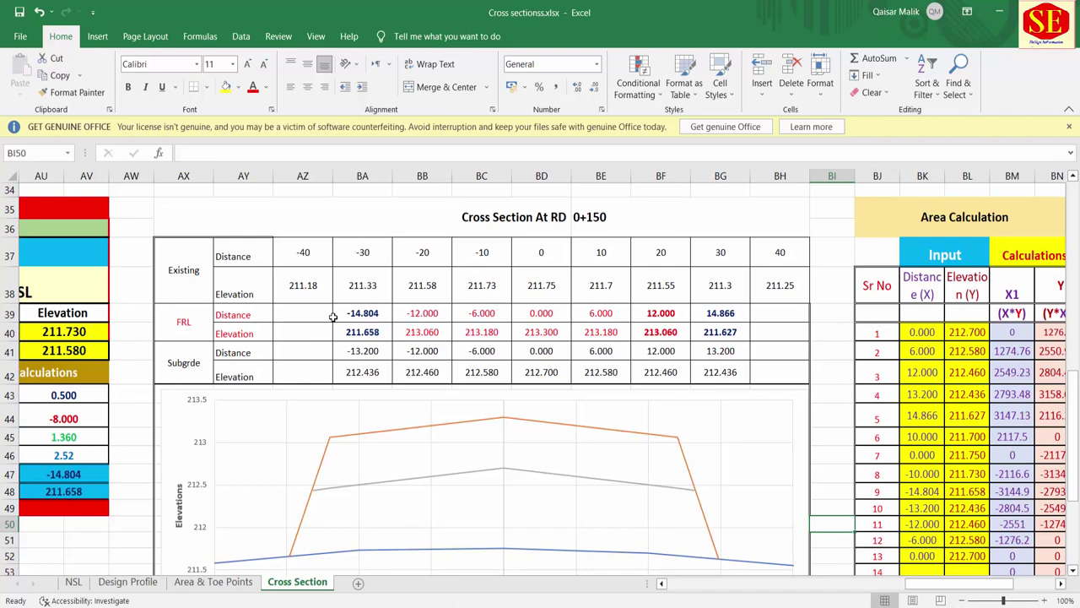
{"action": "scroll", "coordinate": [334, 316], "scroll_direction": "down", "scroll_amount": 5}
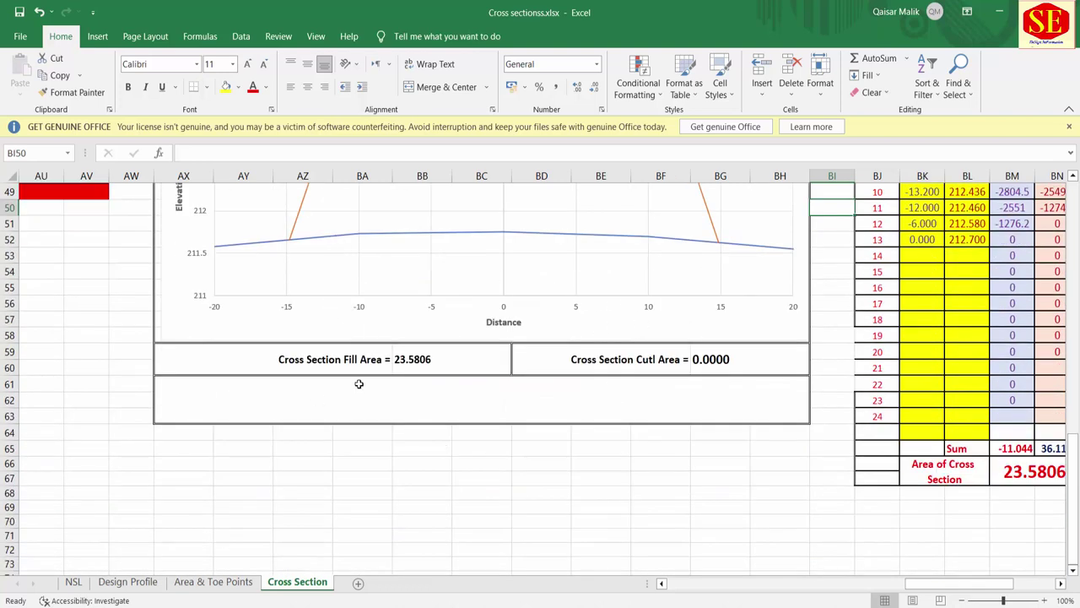
{"action": "scroll", "coordinate": [535, 345], "scroll_direction": "up", "scroll_amount": 3}
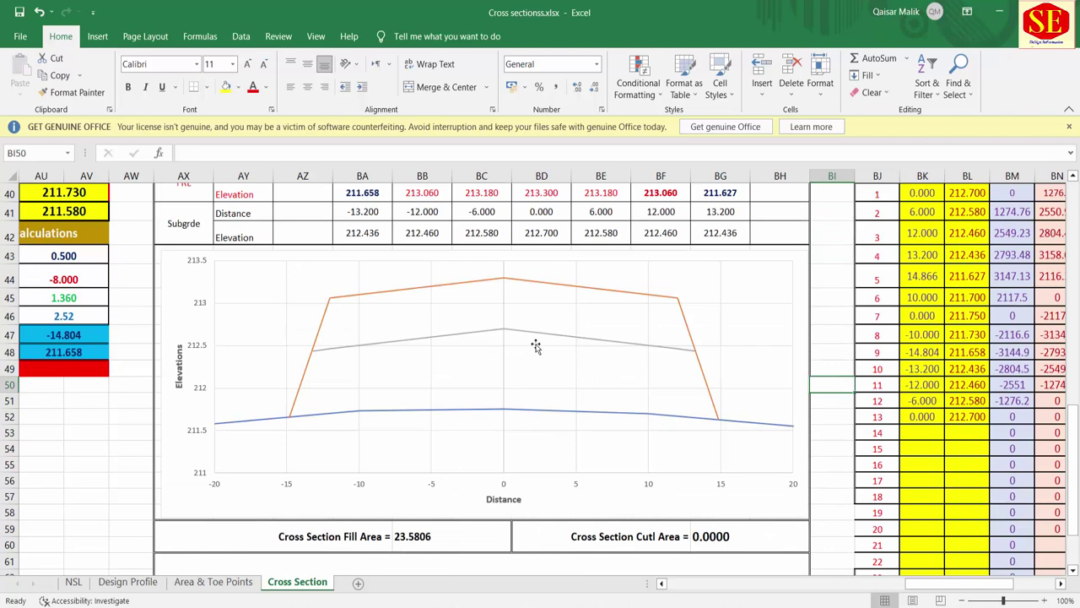
{"action": "left_click", "coordinate": [430, 535]}
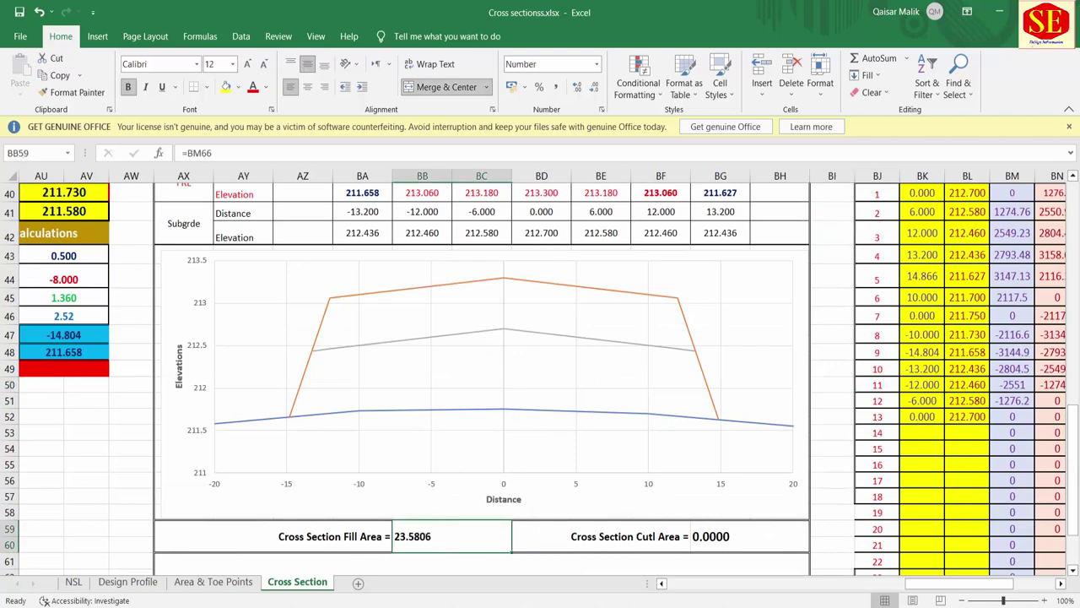
{"action": "left_click_drag", "start_coordinate": [954, 583], "coordinate": [708, 593]}
{"action": "scroll", "coordinate": [471, 491], "scroll_direction": "down", "scroll_amount": 4}
{"action": "scroll", "coordinate": [367, 429], "scroll_direction": "up", "scroll_amount": 2}
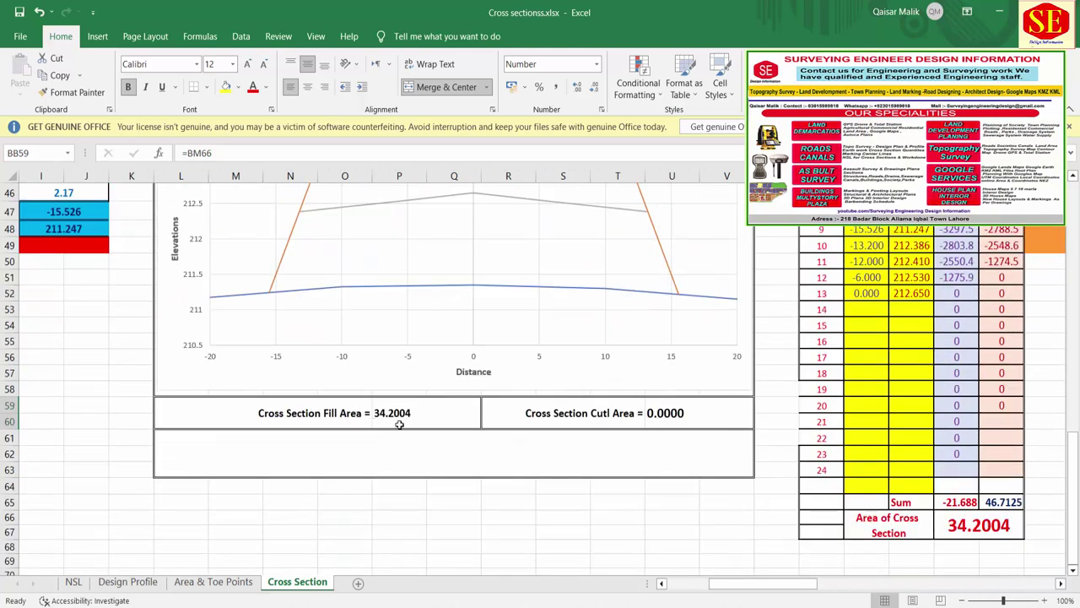
{"action": "scroll", "coordinate": [549, 444], "scroll_direction": "up", "scroll_amount": 6}
{"action": "scroll", "coordinate": [543, 445], "scroll_direction": "up", "scroll_amount": 5}
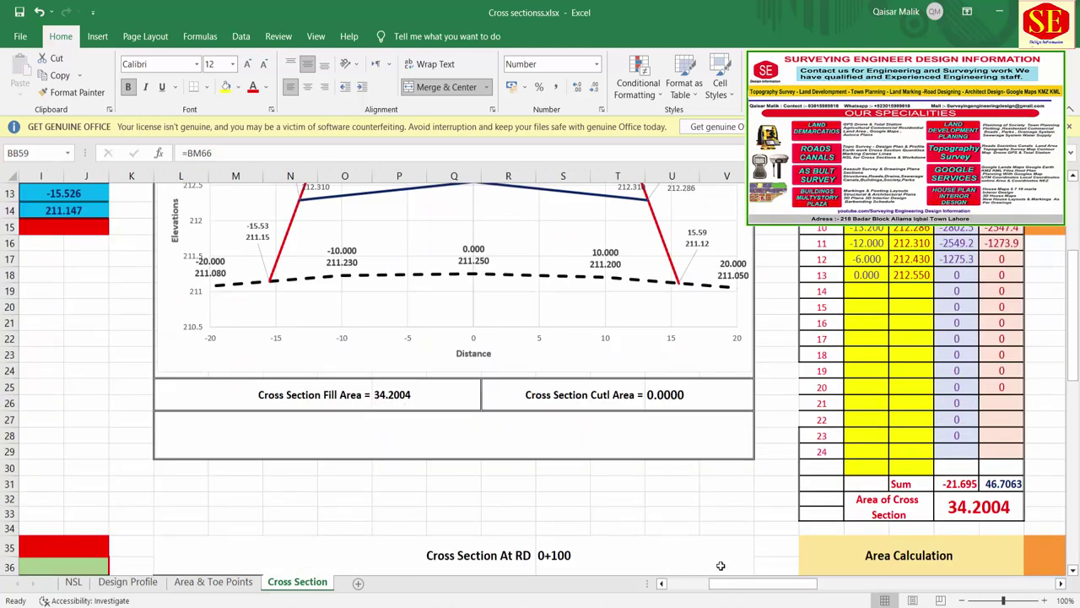
{"action": "mouse_move", "coordinate": [764, 587]}
{"action": "left_mouse_down"}
{"action": "mouse_move", "coordinate": [1011, 596]}
{"action": "mouse_move", "coordinate": [954, 596]}
{"action": "left_mouse_up"}
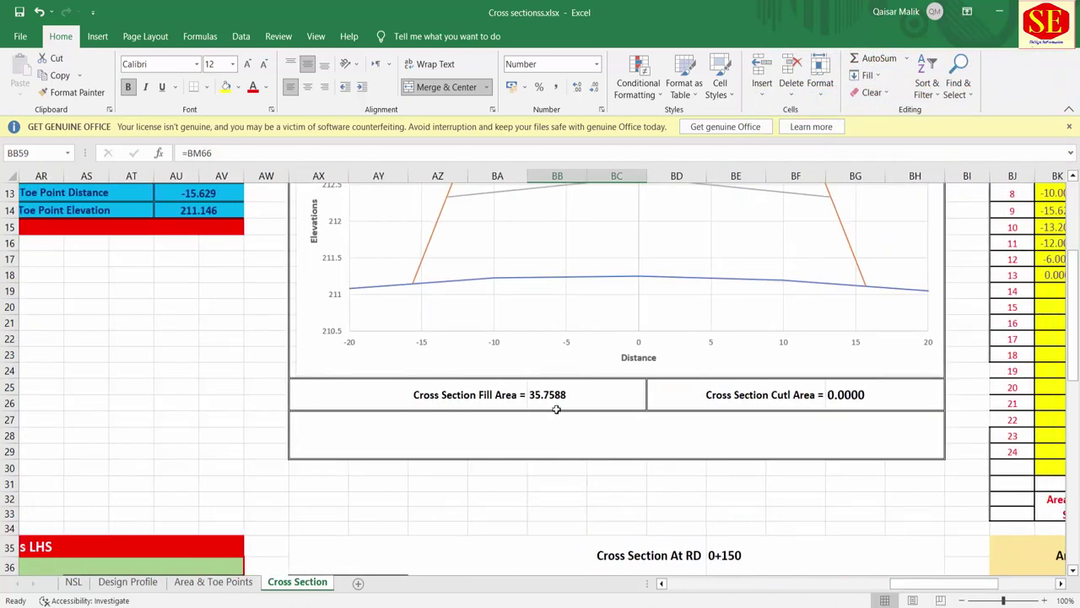
{"action": "scroll", "coordinate": [702, 455], "scroll_direction": "down", "scroll_amount": 5}
{"action": "scroll", "coordinate": [702, 455], "scroll_direction": "down", "scroll_amount": 5}
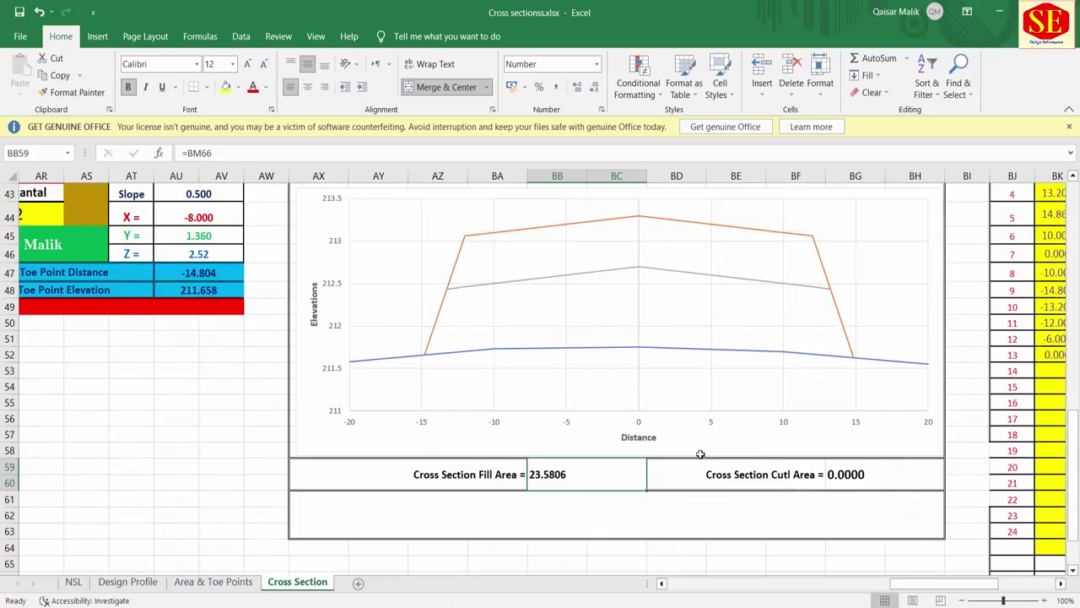
{"action": "scroll", "coordinate": [671, 436], "scroll_direction": "down", "scroll_amount": 2}
{"action": "scroll", "coordinate": [706, 440], "scroll_direction": "up", "scroll_amount": 4}
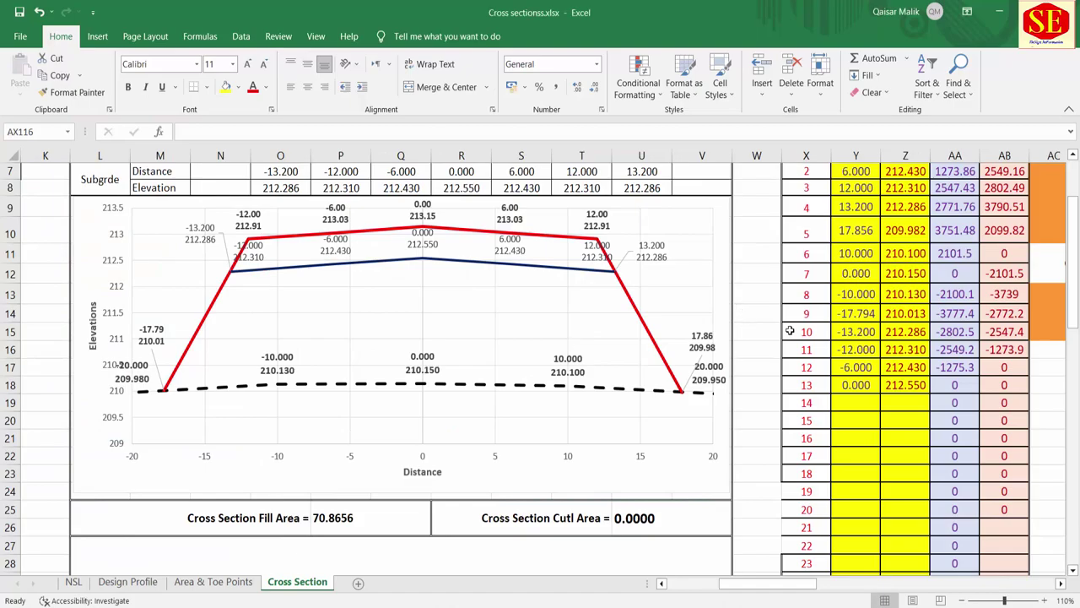
Hide columns B through J beside the cross-section drawings.
{"action": "left_click", "coordinate": [962, 599]}
{"action": "left_click", "coordinate": [962, 599]}
{"action": "left_click", "coordinate": [962, 599]}
{"action": "left_click", "coordinate": [962, 599]}
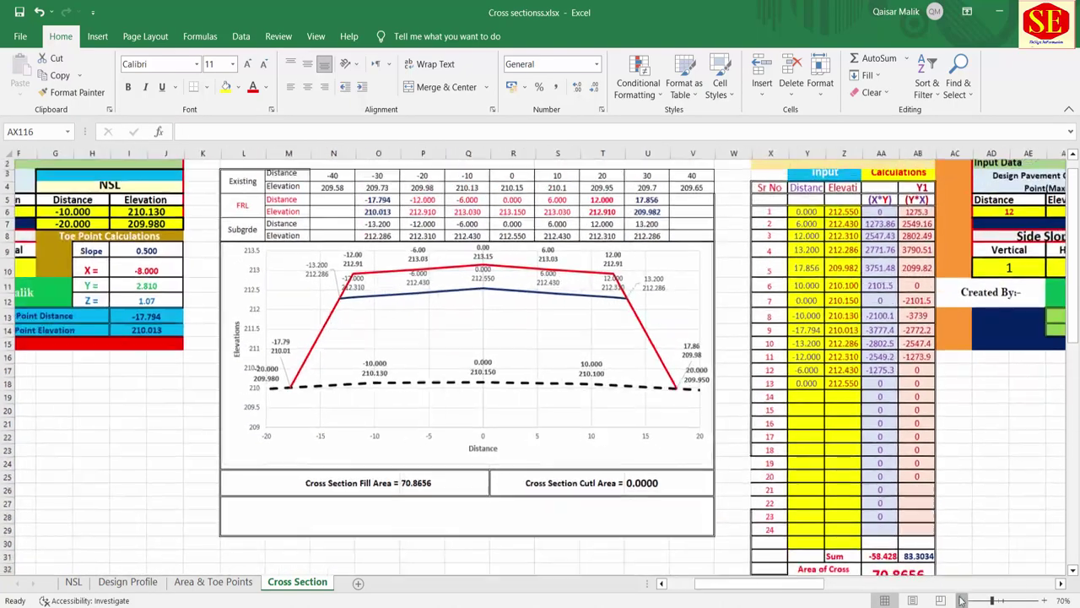
{"action": "left_click", "coordinate": [962, 599]}
{"action": "left_click", "coordinate": [962, 600]}
{"action": "left_click", "coordinate": [959, 597]}
{"action": "left_click", "coordinate": [959, 598]}
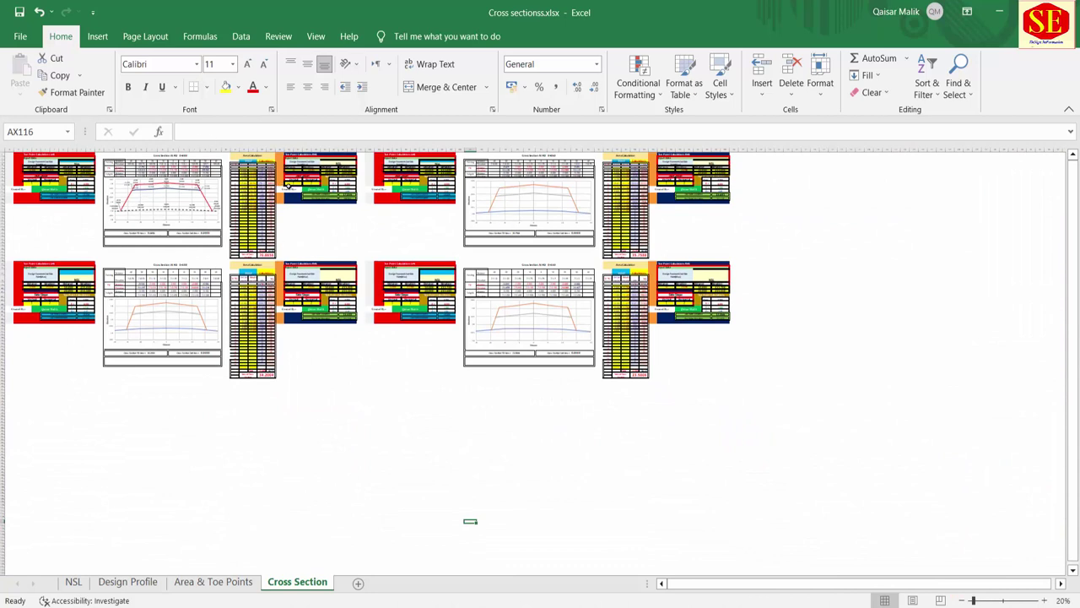
{"action": "left_click", "coordinate": [302, 248]}
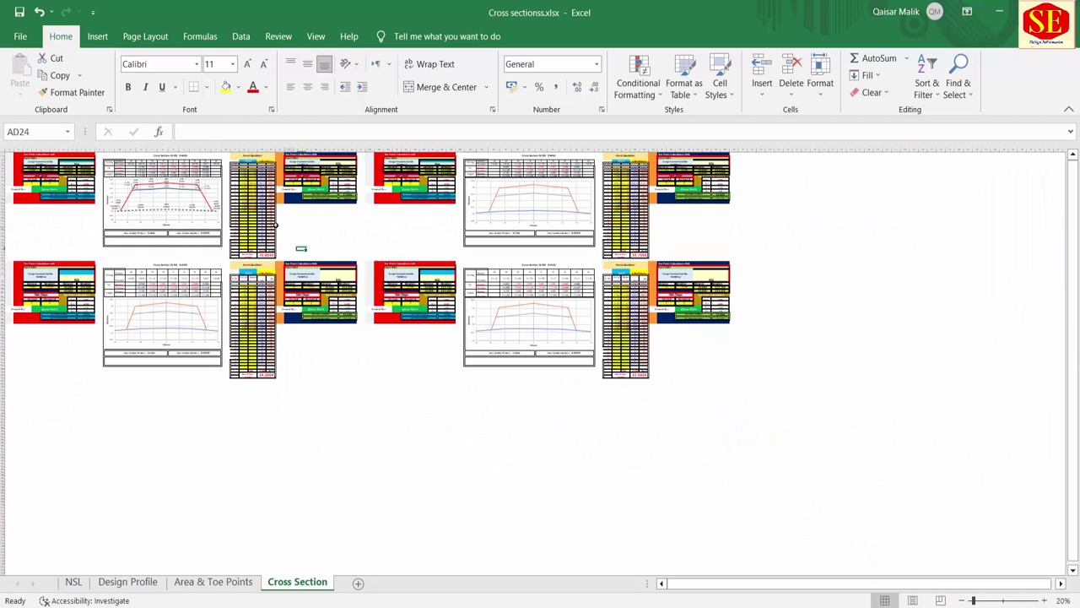
{"action": "left_click", "coordinate": [18, 149]}
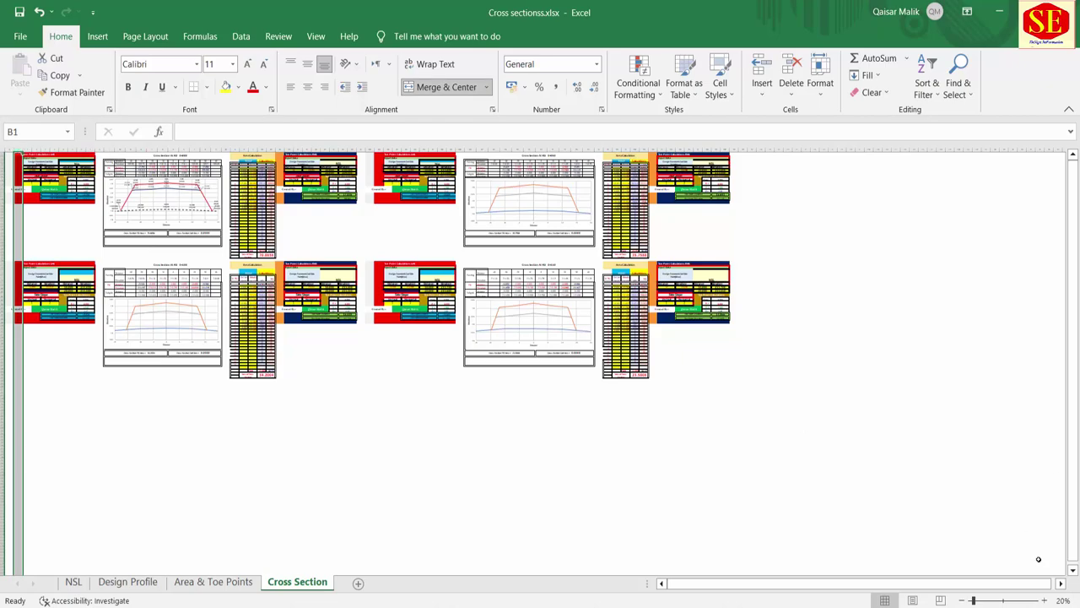
{"action": "left_click", "coordinate": [1045, 600]}
{"action": "left_click", "coordinate": [1044, 600]}
{"action": "left_click", "coordinate": [1044, 600]}
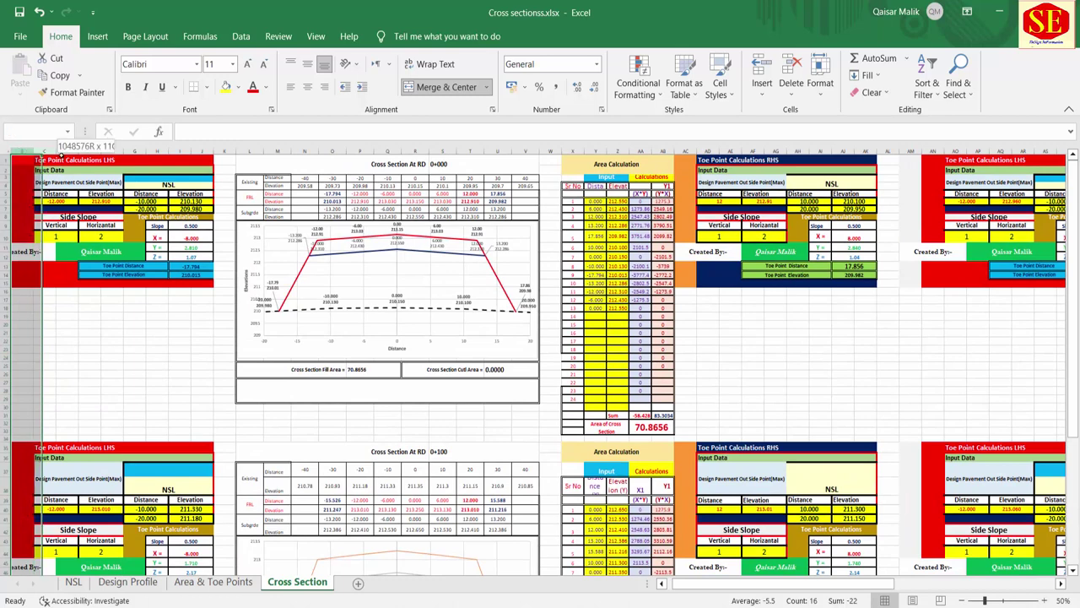
{"action": "left_click_drag", "start_coordinate": [23, 150], "coordinate": [209, 159]}
{"action": "right_click", "coordinate": [206, 157]}
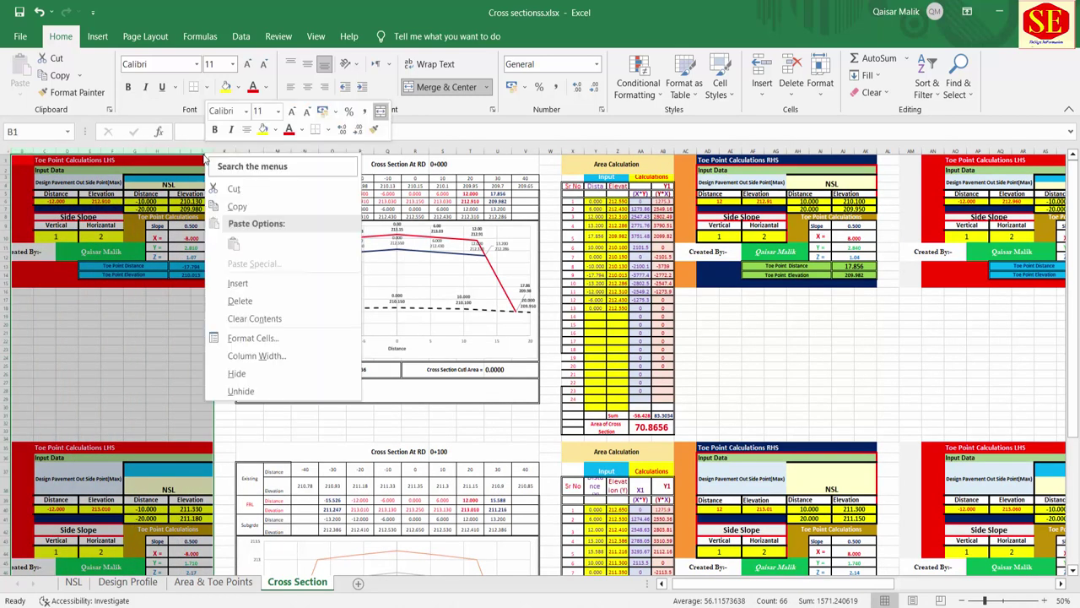
{"action": "left_click", "coordinate": [284, 373]}
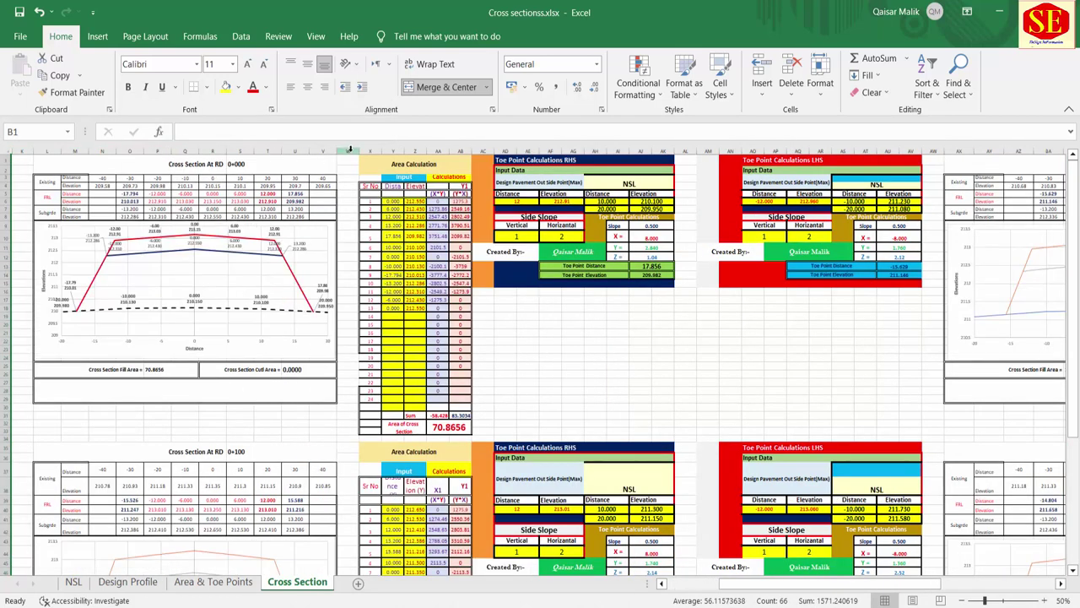
Hide the toe-point calculation columns and the area calculation columns BJ–BX.
{"action": "left_click_drag", "start_coordinate": [349, 148], "coordinate": [770, 168]}
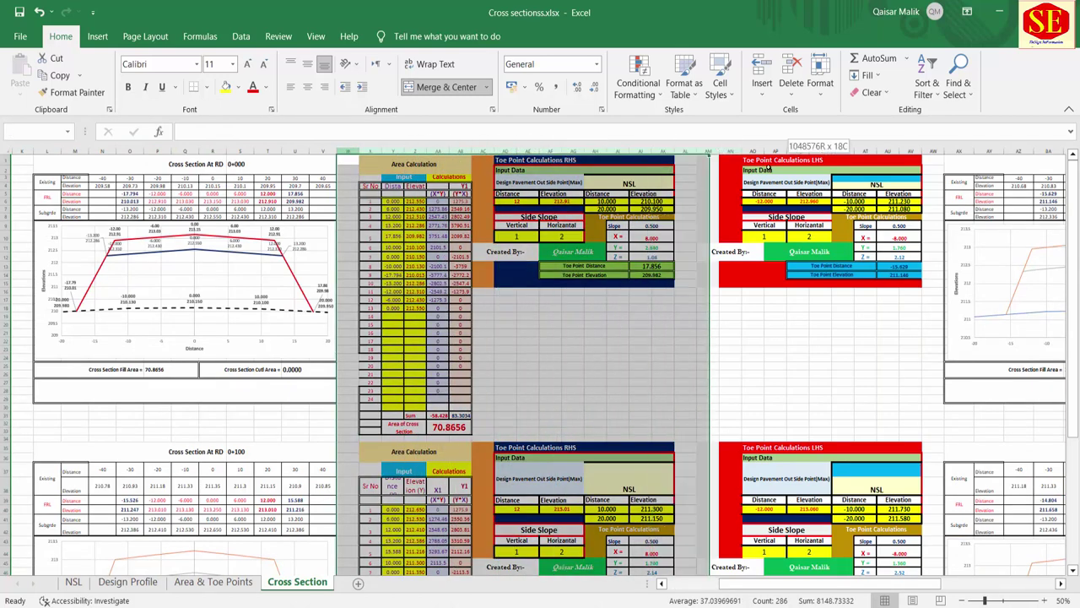
{"action": "left_click_drag", "start_coordinate": [770, 169], "coordinate": [914, 205]}
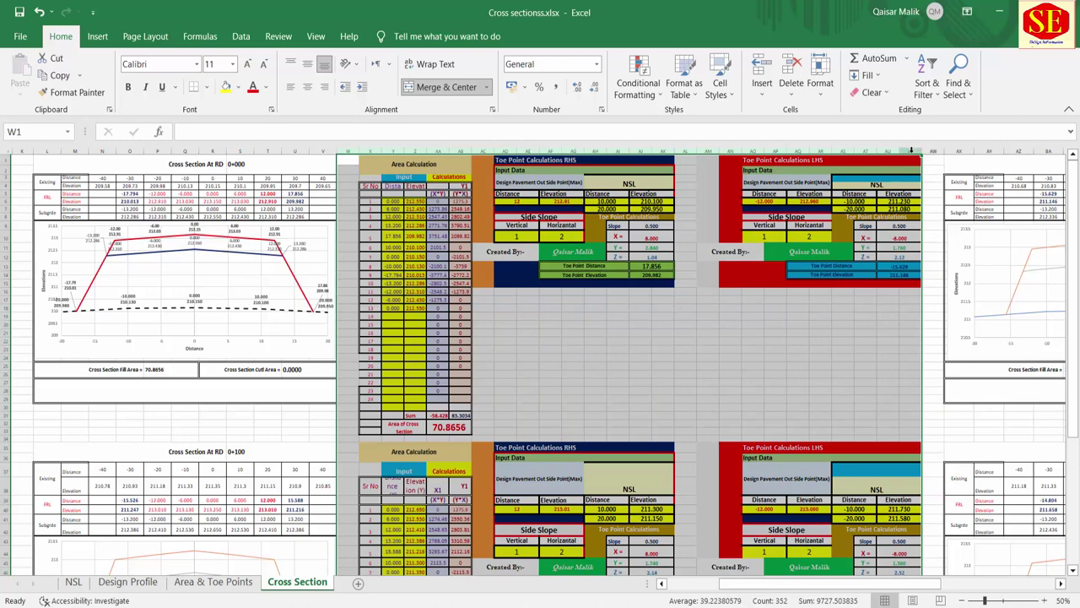
{"action": "right_click", "coordinate": [912, 150]}
{"action": "left_click", "coordinate": [959, 390]}
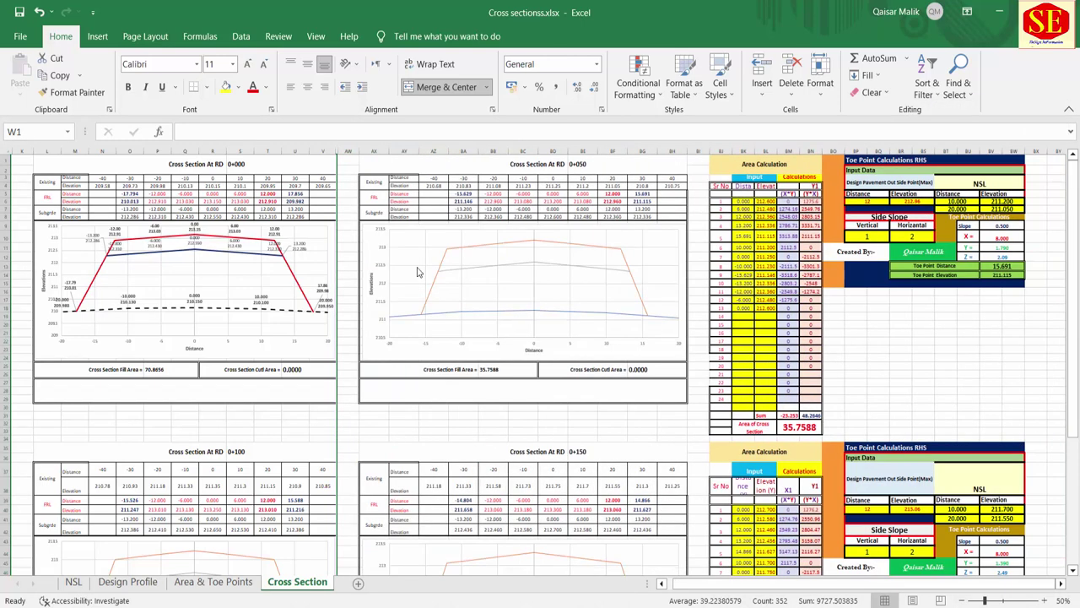
{"action": "mouse_move", "coordinate": [717, 150]}
{"action": "left_mouse_down"}
{"action": "mouse_move", "coordinate": [912, 186]}
{"action": "mouse_move", "coordinate": [887, 195]}
{"action": "mouse_move", "coordinate": [865, 166]}
{"action": "left_mouse_up"}
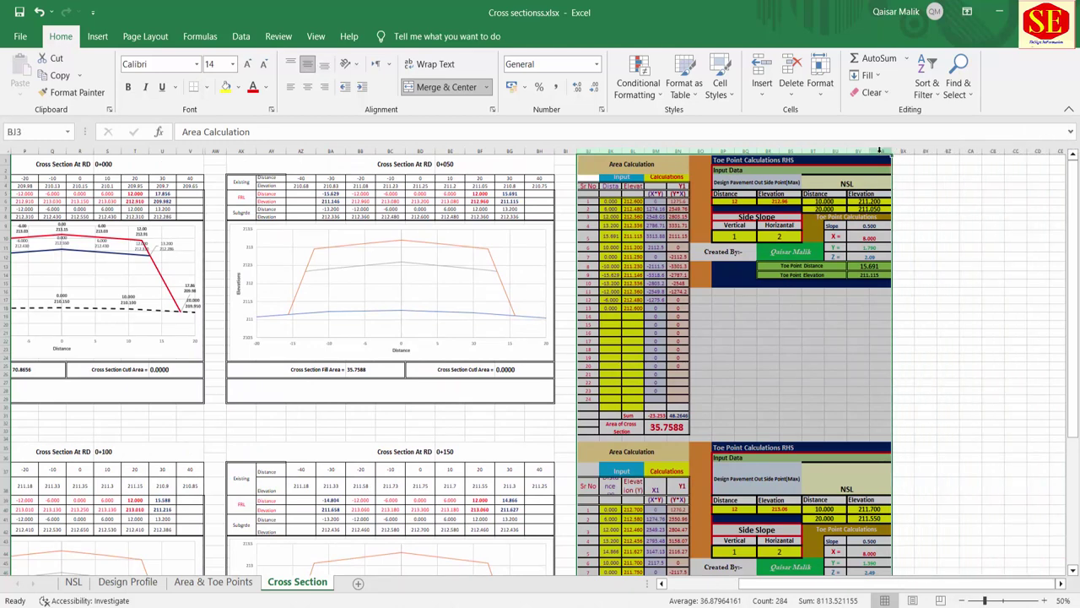
{"action": "right_click", "coordinate": [880, 150]}
{"action": "left_click", "coordinate": [928, 374]}
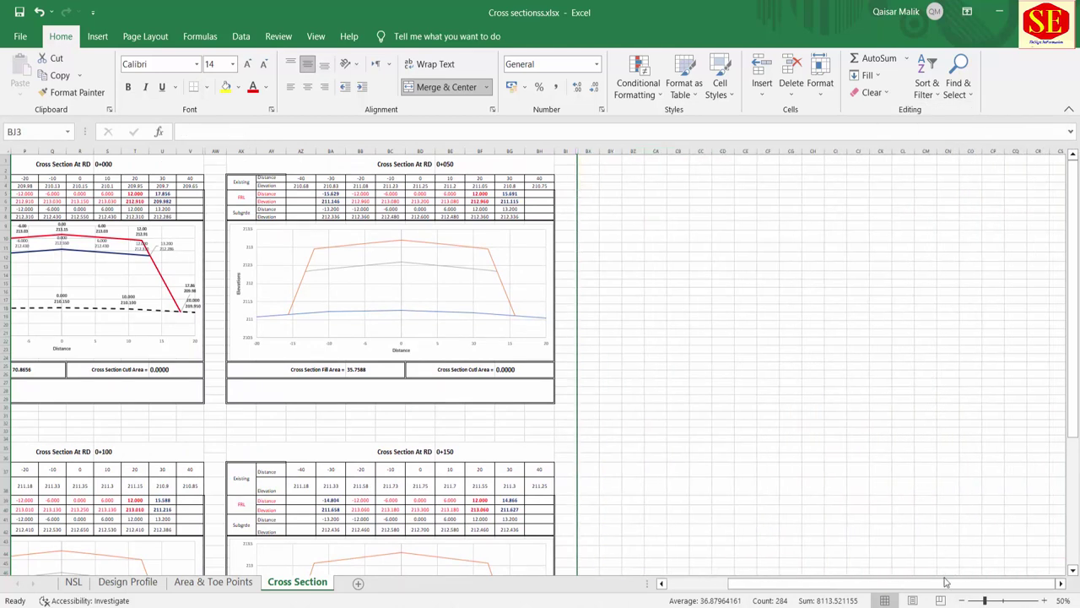
Copy the RD 0+100 and 0+150 blocks from A35 through their Fill/Cut Area rows.
{"action": "left_click_drag", "start_coordinate": [945, 582], "coordinate": [920, 582]}
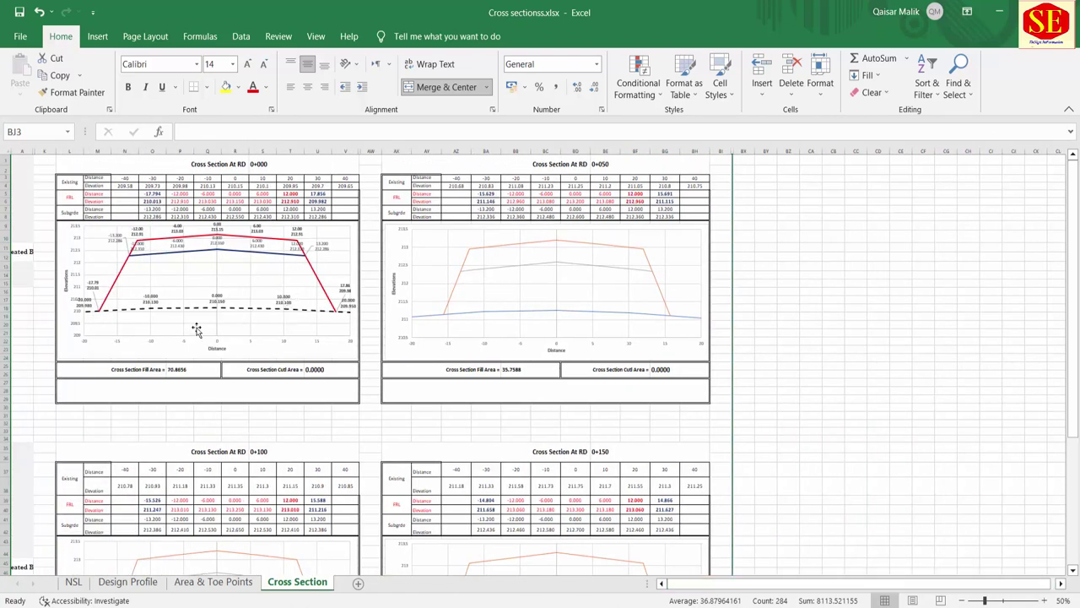
{"action": "left_click", "coordinate": [36, 300]}
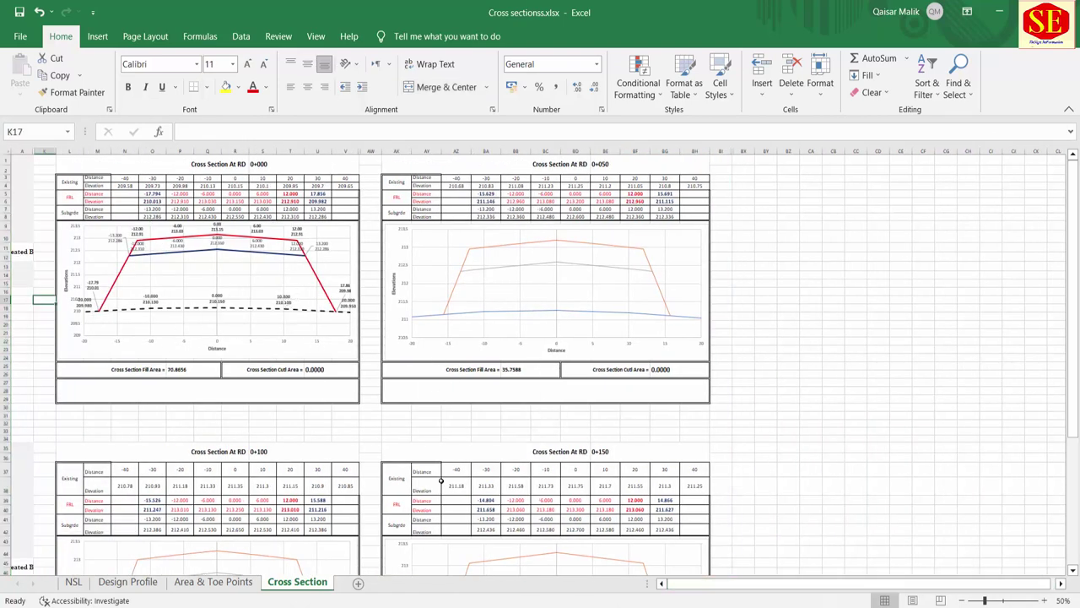
{"action": "scroll", "coordinate": [441, 480], "scroll_direction": "down", "scroll_amount": 2}
{"action": "scroll", "coordinate": [498, 465], "scroll_direction": "down", "scroll_amount": 2}
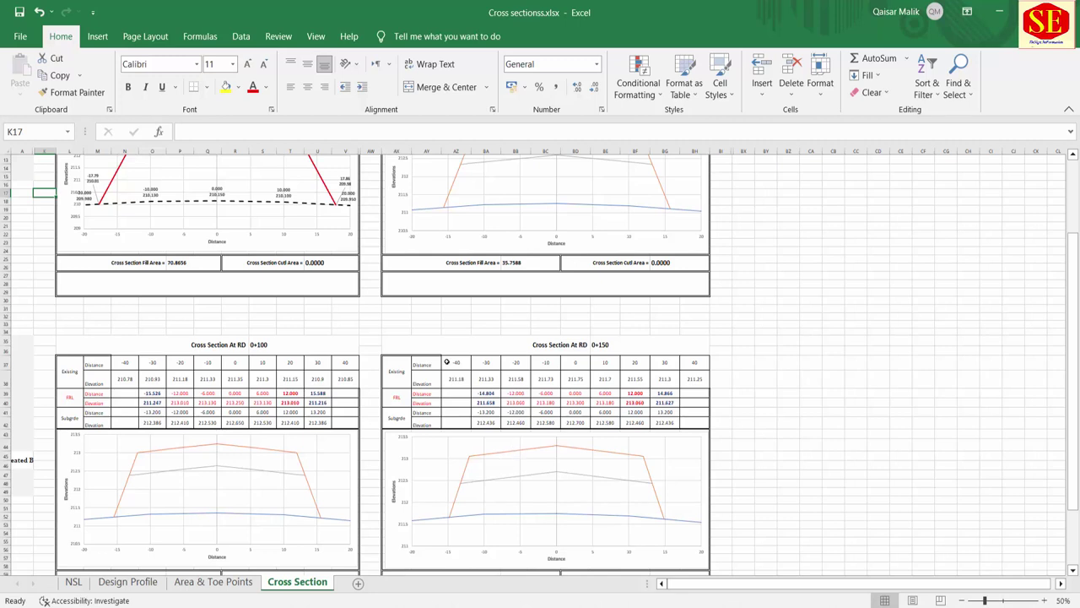
{"action": "left_click", "coordinate": [20, 339]}
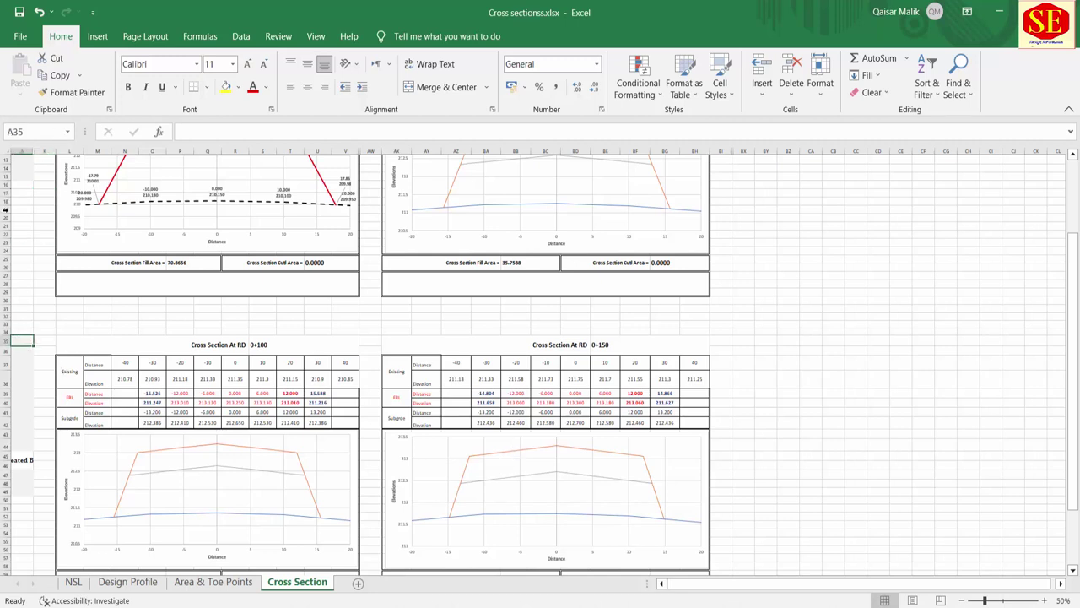
{"action": "left_click_drag", "start_coordinate": [28, 342], "coordinate": [789, 542]}
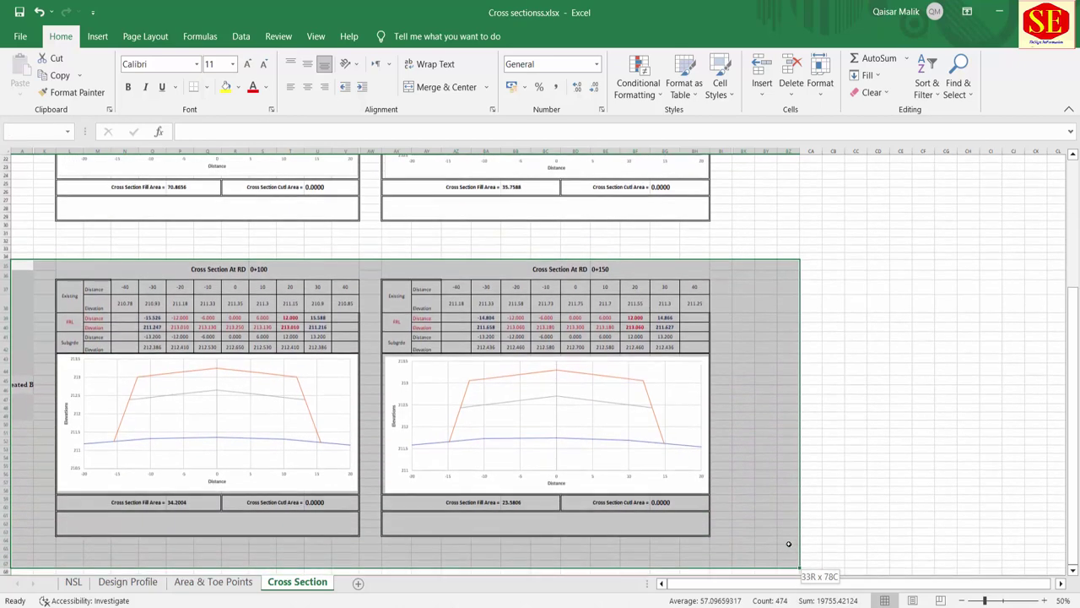
{"action": "left_click_drag", "start_coordinate": [790, 542], "coordinate": [798, 545]}
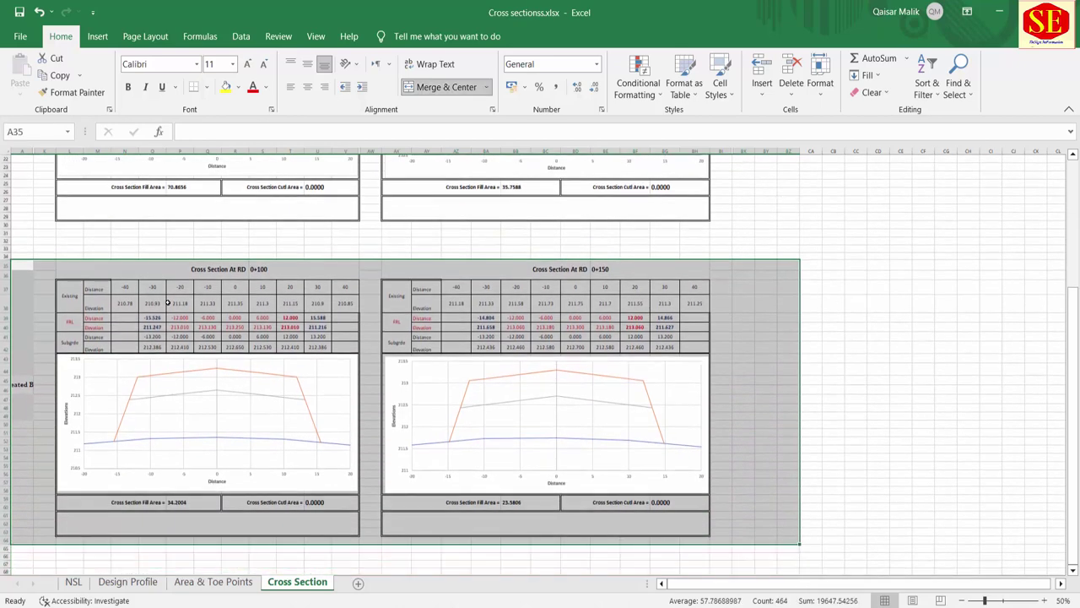
{"action": "right_click", "coordinate": [29, 263]}
{"action": "left_click", "coordinate": [51, 296]}
Paste the copied cross-section pair at cell A66.
{"action": "scroll", "coordinate": [57, 429], "scroll_direction": "down", "scroll_amount": 4}
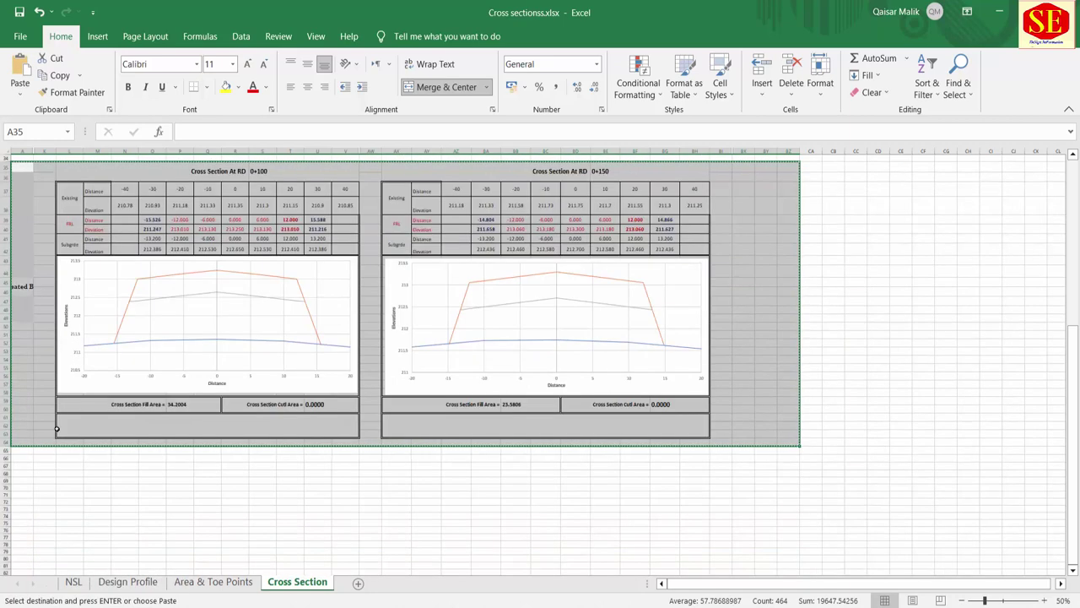
{"action": "left_click", "coordinate": [28, 459]}
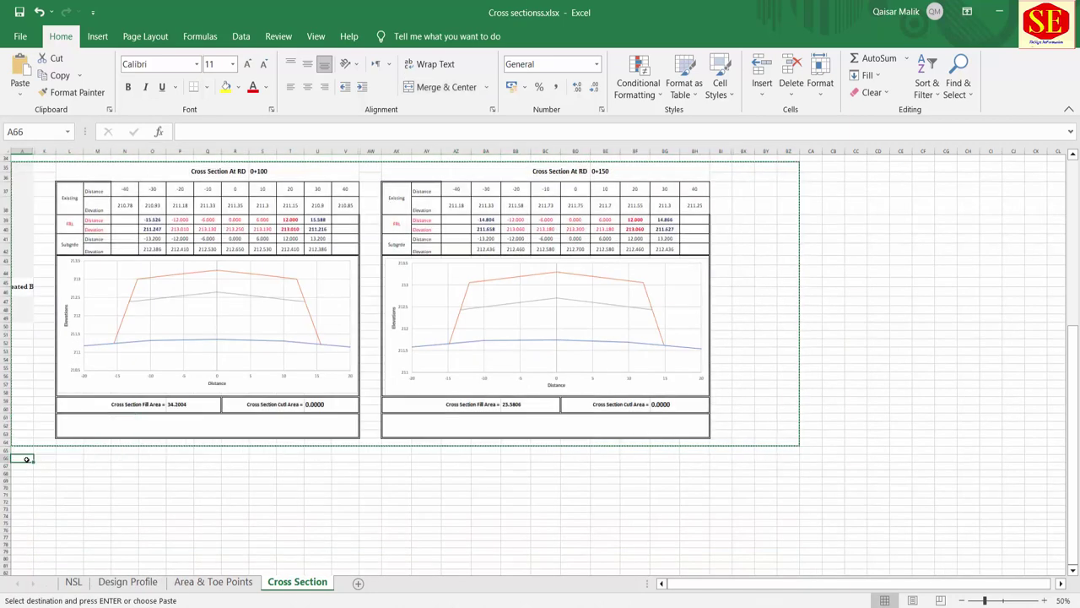
{"action": "right_click", "coordinate": [29, 461]}
{"action": "left_click", "coordinate": [51, 186]}
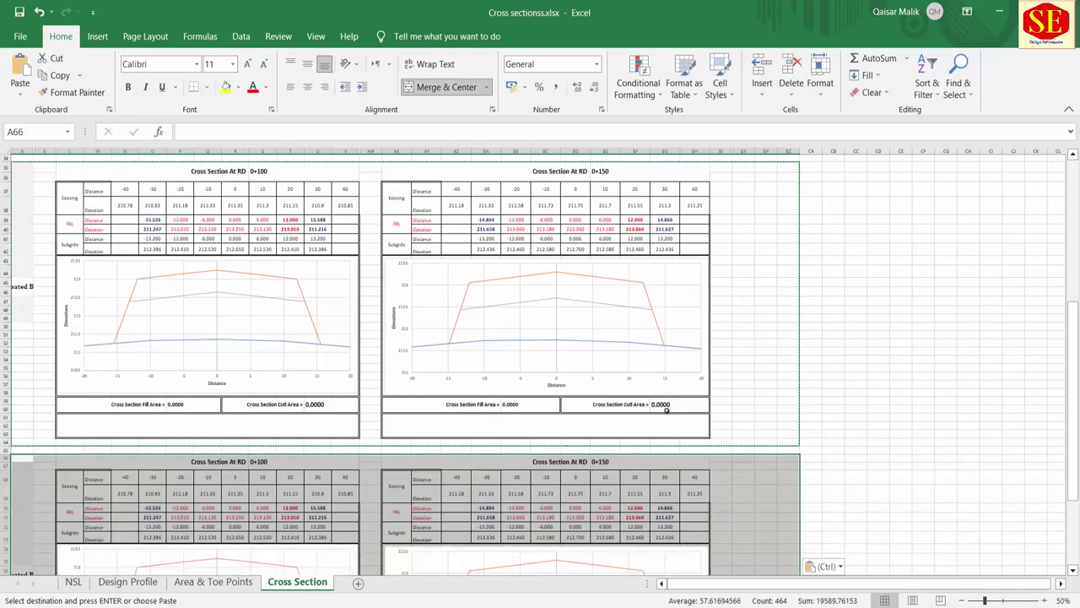
{"action": "scroll", "coordinate": [723, 386], "scroll_direction": "down", "scroll_amount": 5}
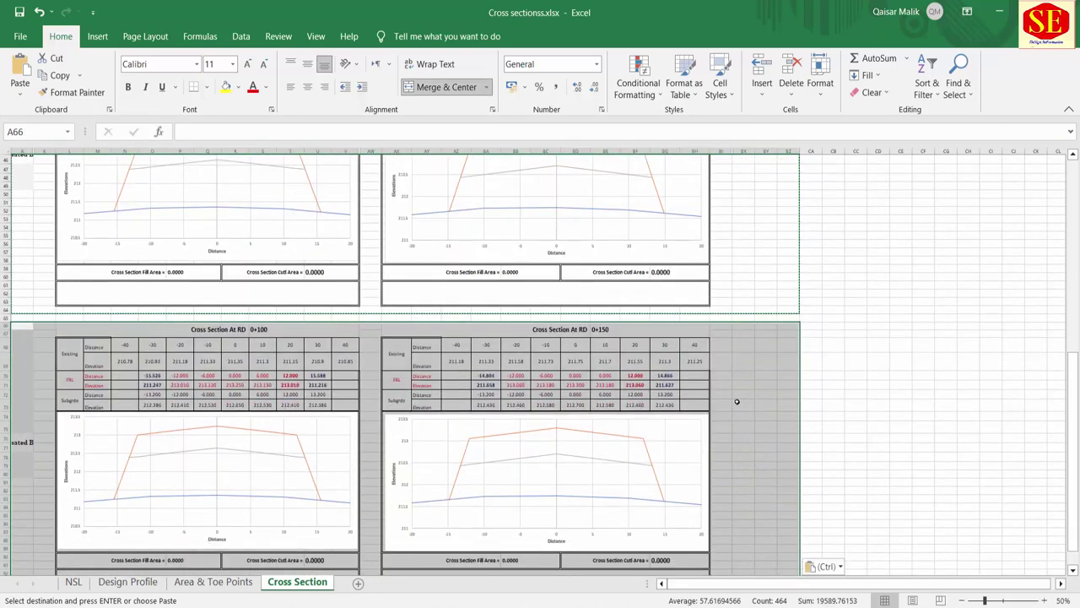
Delete the copied Existing values in both blocks and the right block's FRL and subgrade values.
{"action": "left_click", "coordinate": [915, 388]}
{"action": "left_click_drag", "start_coordinate": [125, 346], "coordinate": [355, 353]}
{"action": "key", "text": "Delete"}
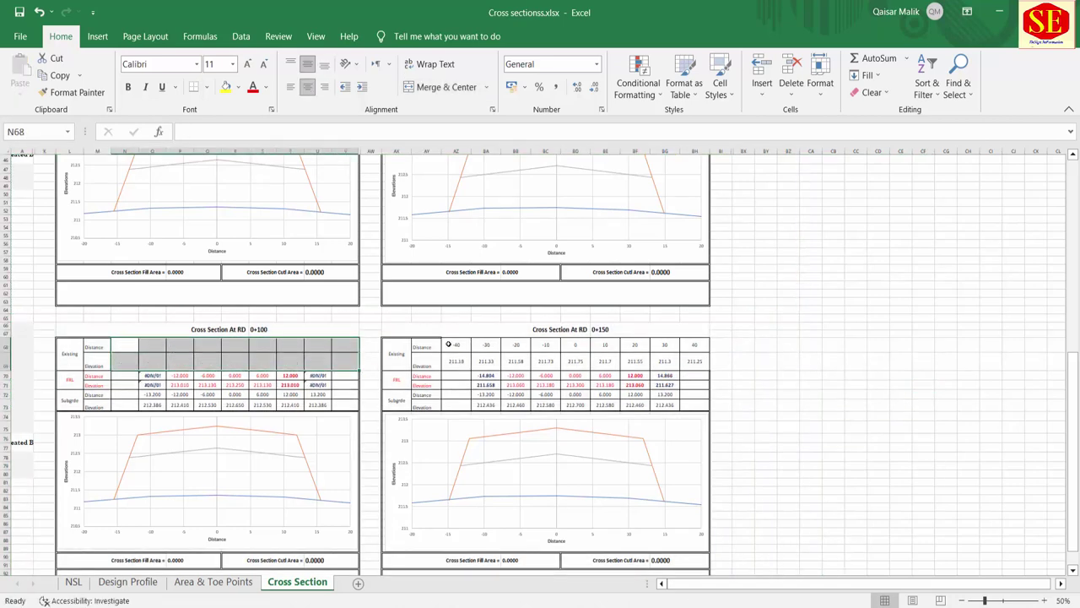
{"action": "left_click_drag", "start_coordinate": [448, 344], "coordinate": [697, 363]}
{"action": "key", "text": "Delete"}
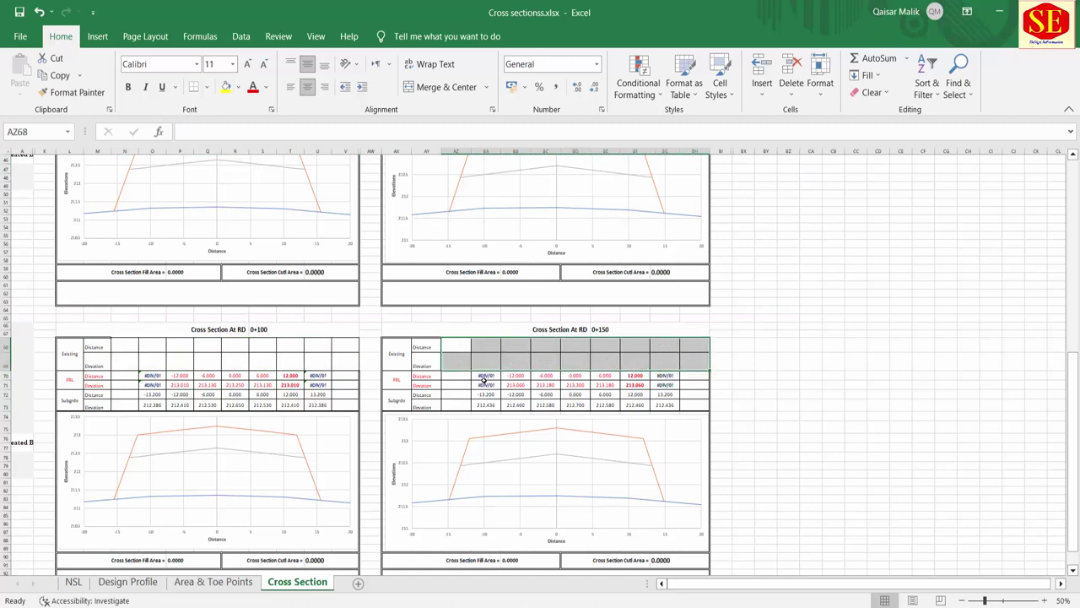
{"action": "left_click_drag", "start_coordinate": [516, 375], "coordinate": [635, 385]}
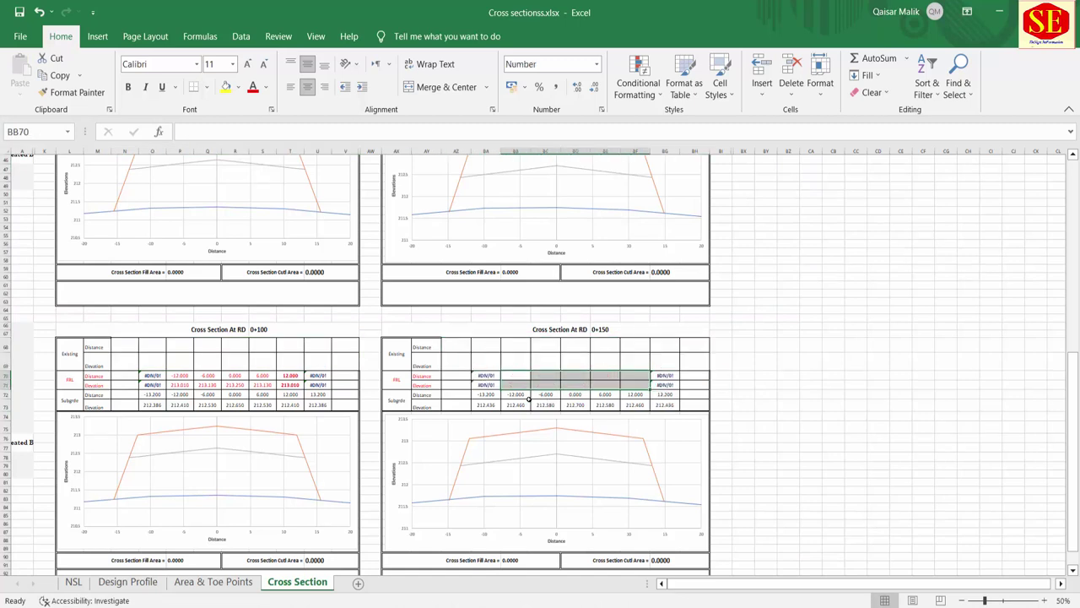
{"action": "key", "text": "Delete"}
{"action": "left_click", "coordinate": [514, 395]}
{"action": "left_click_drag", "start_coordinate": [542, 404], "coordinate": [641, 405]}
{"action": "key", "text": "Delete"}
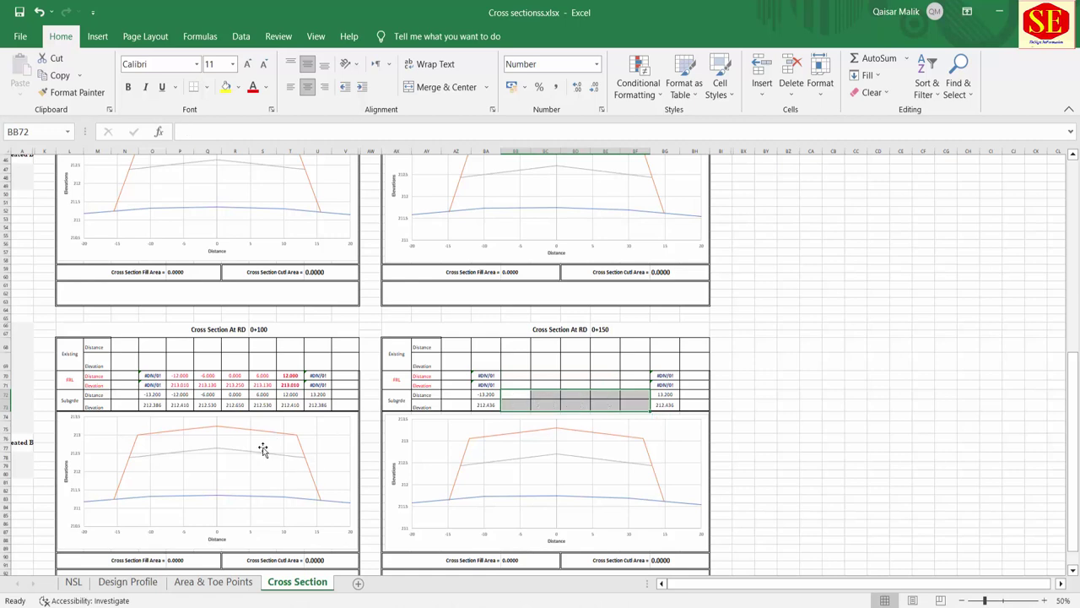
Delete the left copied block's FRL and subgrade values.
{"action": "left_click_drag", "start_coordinate": [180, 376], "coordinate": [289, 404]}
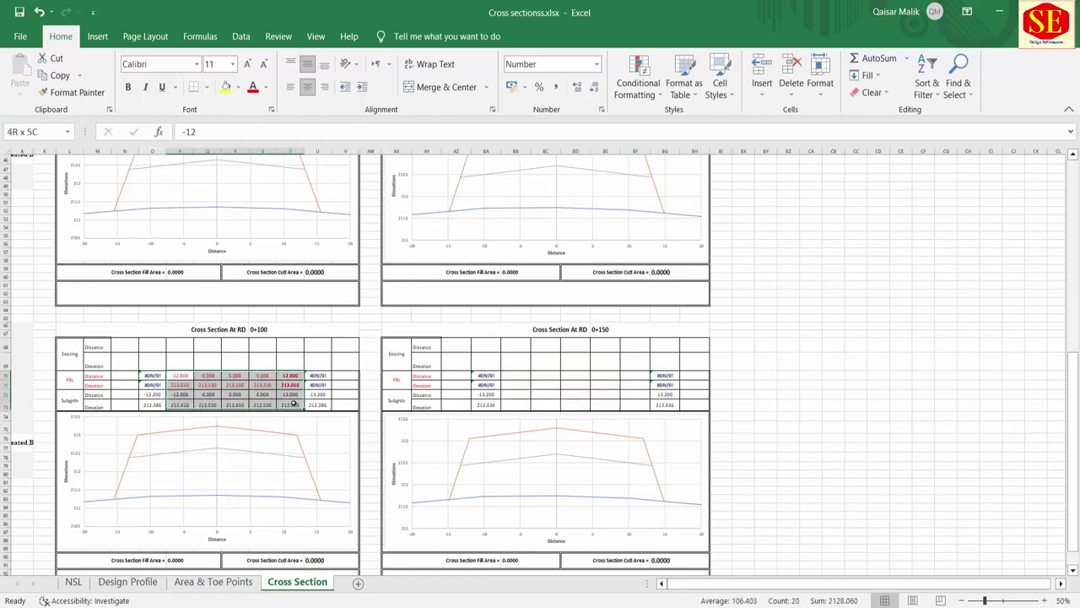
{"action": "key", "text": "Delete"}
{"action": "left_click_drag", "start_coordinate": [144, 396], "coordinate": [150, 405]}
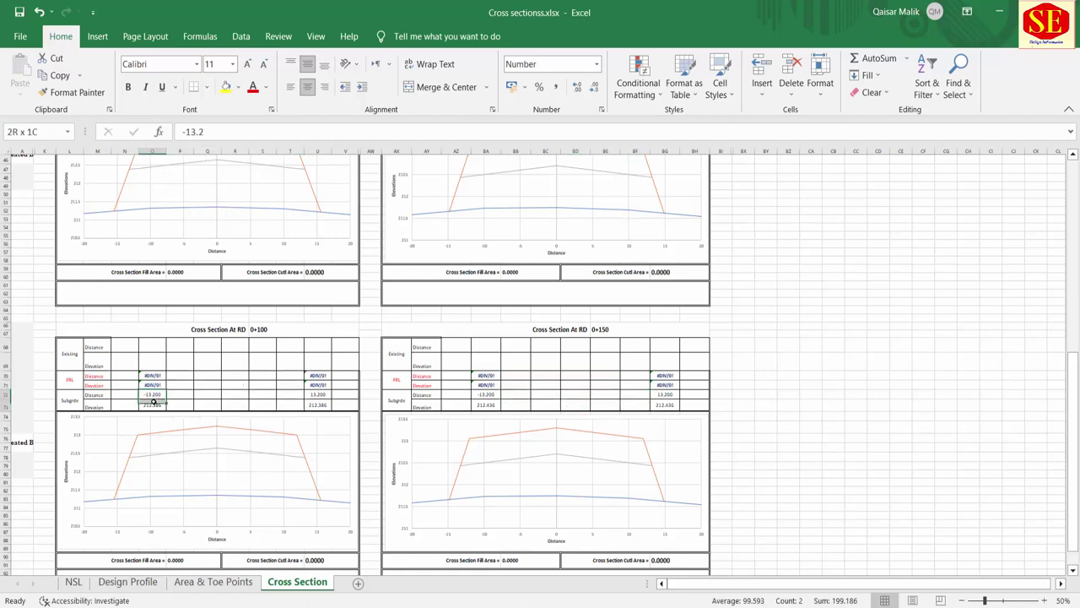
{"action": "key", "text": "Delete"}
{"action": "left_click_drag", "start_coordinate": [317, 395], "coordinate": [317, 404]}
{"action": "key", "text": "Delete"}
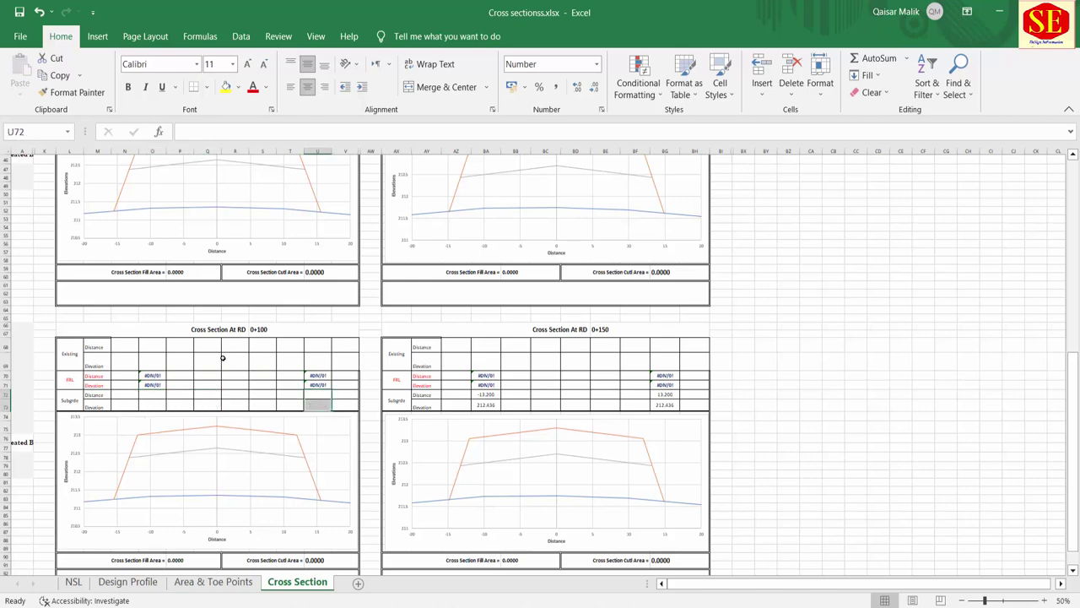
Retitle the new blocks RD 0+200 and RD 0+250 and zoom the sheet to 60%.
{"action": "left_click", "coordinate": [286, 329]}
{"action": "scroll", "coordinate": [286, 329], "scroll_direction": "up", "scroll_amount": 4}
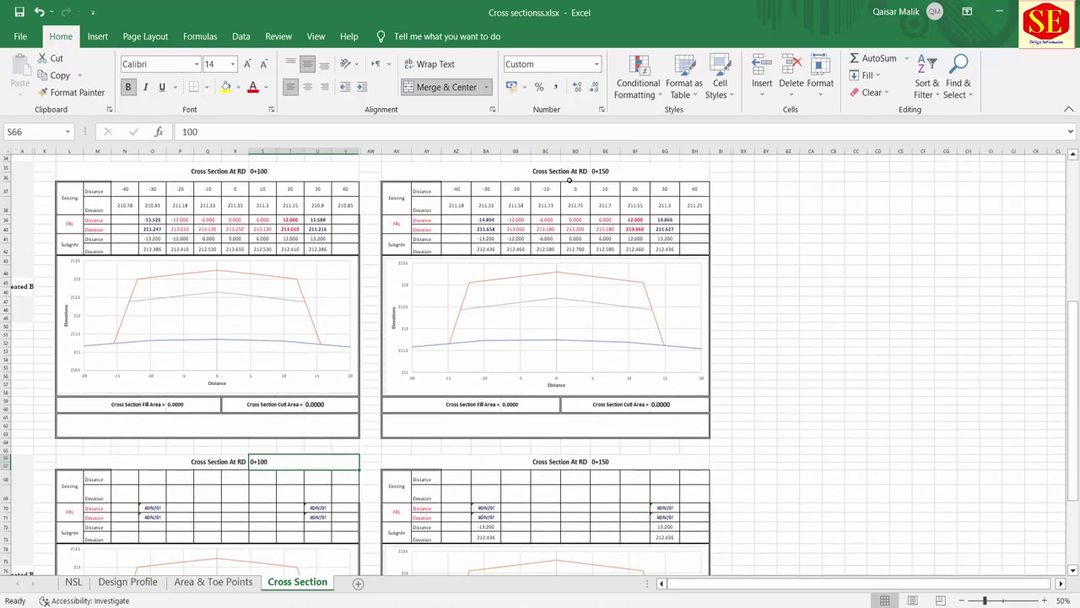
{"action": "type", "text": "200"}
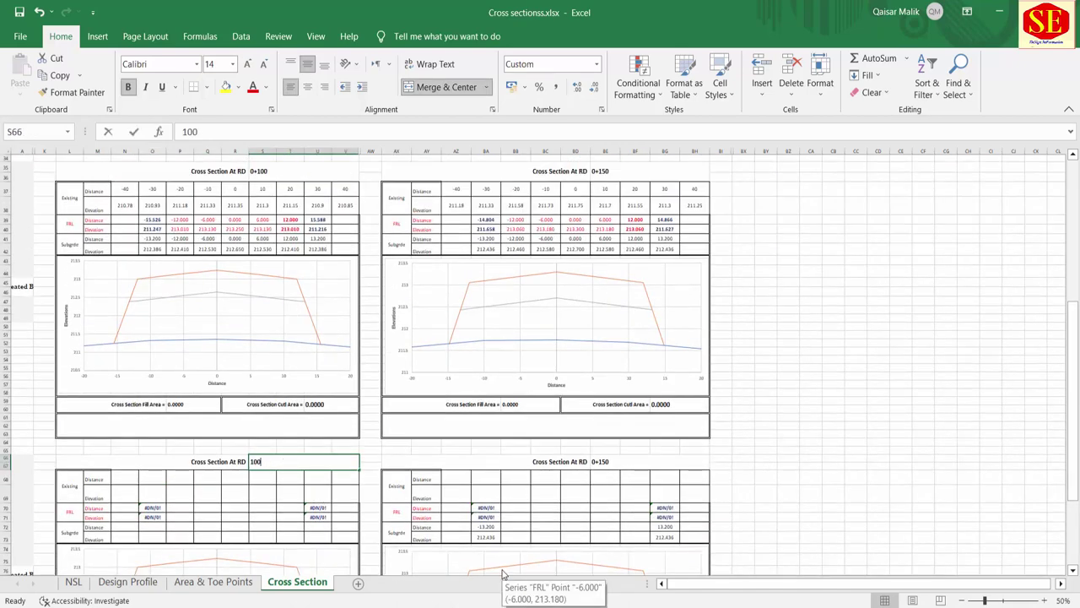
{"action": "key", "text": "Return"}
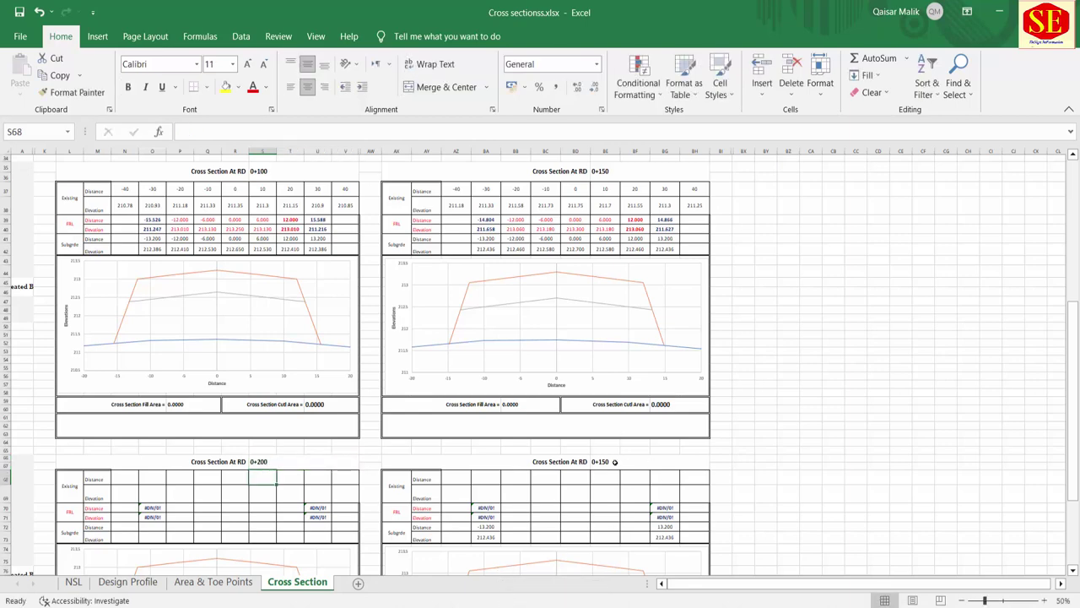
{"action": "left_click", "coordinate": [615, 462]}
{"action": "type", "text": "250"}
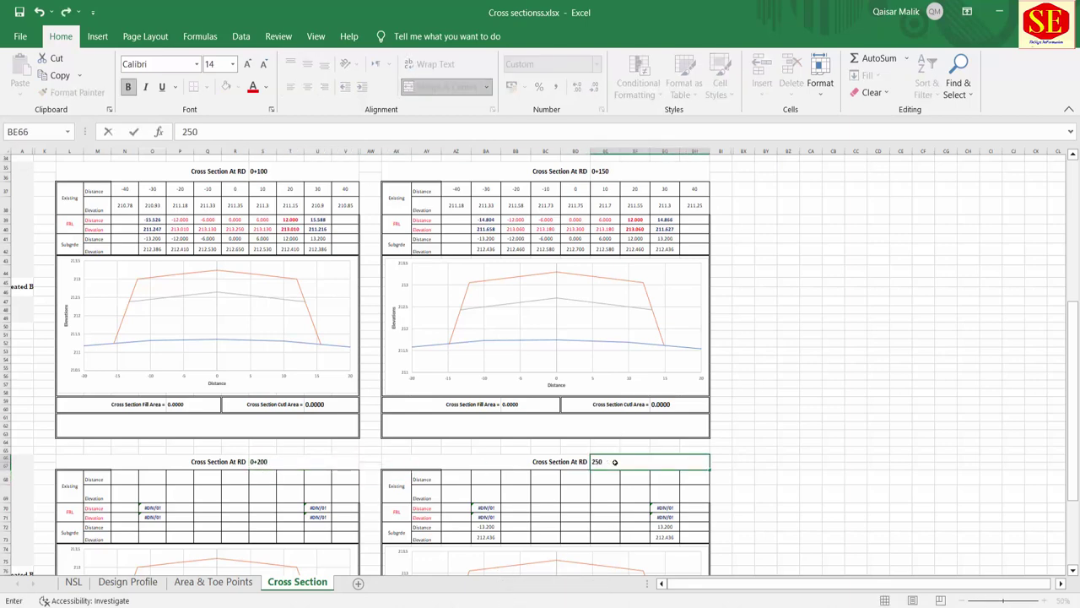
{"action": "key", "text": "Return"}
{"action": "scroll", "coordinate": [615, 461], "scroll_direction": "down", "scroll_amount": 2}
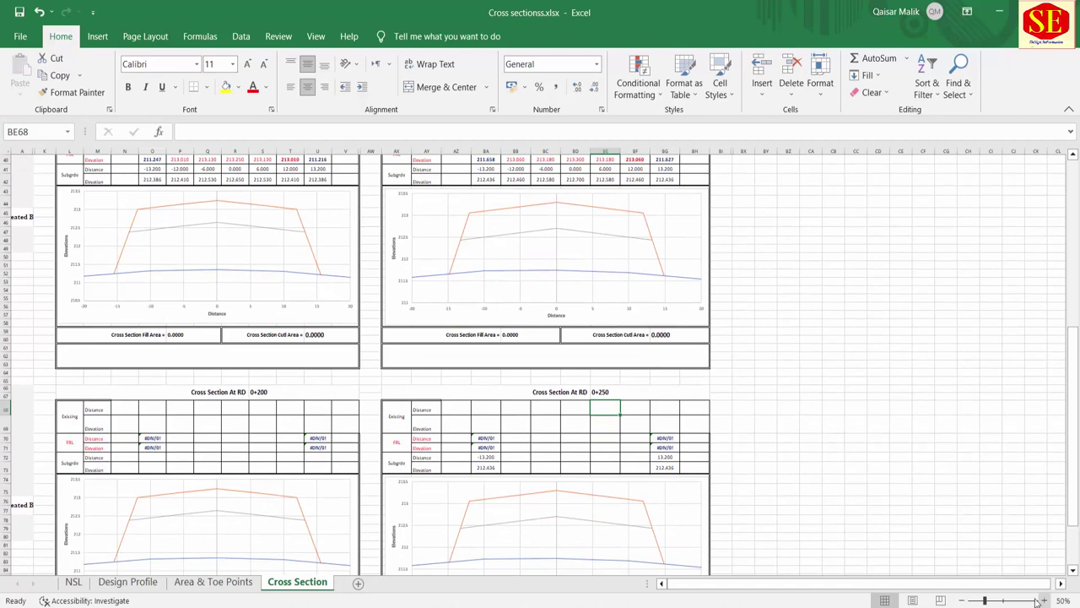
{"action": "left_click", "coordinate": [1043, 600]}
{"action": "scroll", "coordinate": [636, 434], "scroll_direction": "up", "scroll_amount": 1}
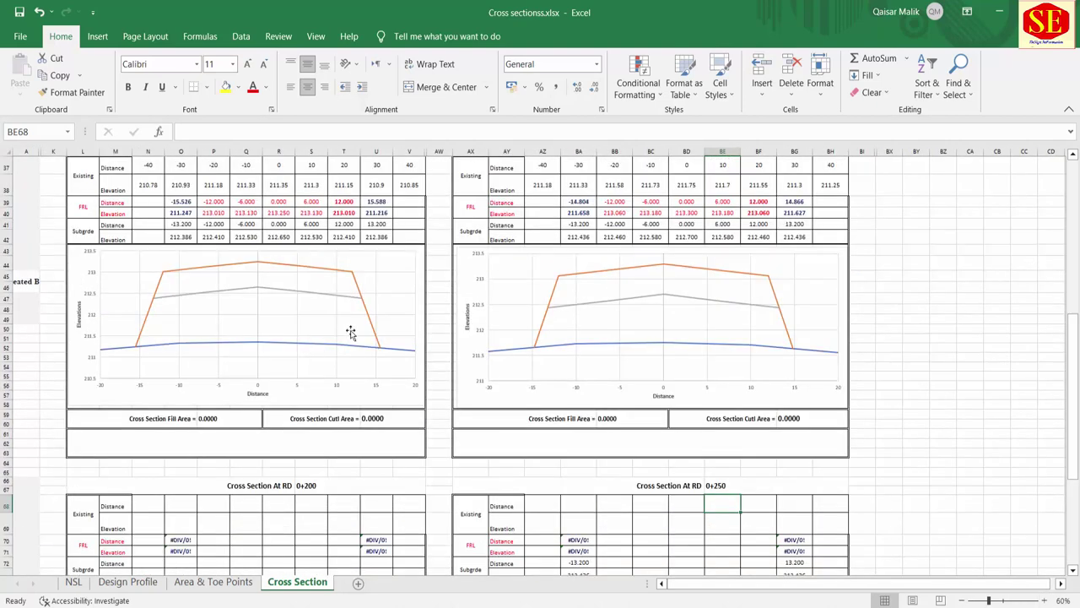
{"action": "scroll", "coordinate": [350, 331], "scroll_direction": "down", "scroll_amount": 3}
Copy the 0+200 ground distances and elevations (NSL A48:B56) for pasting at Cross Section cell N68.
{"action": "left_click", "coordinate": [74, 581]}
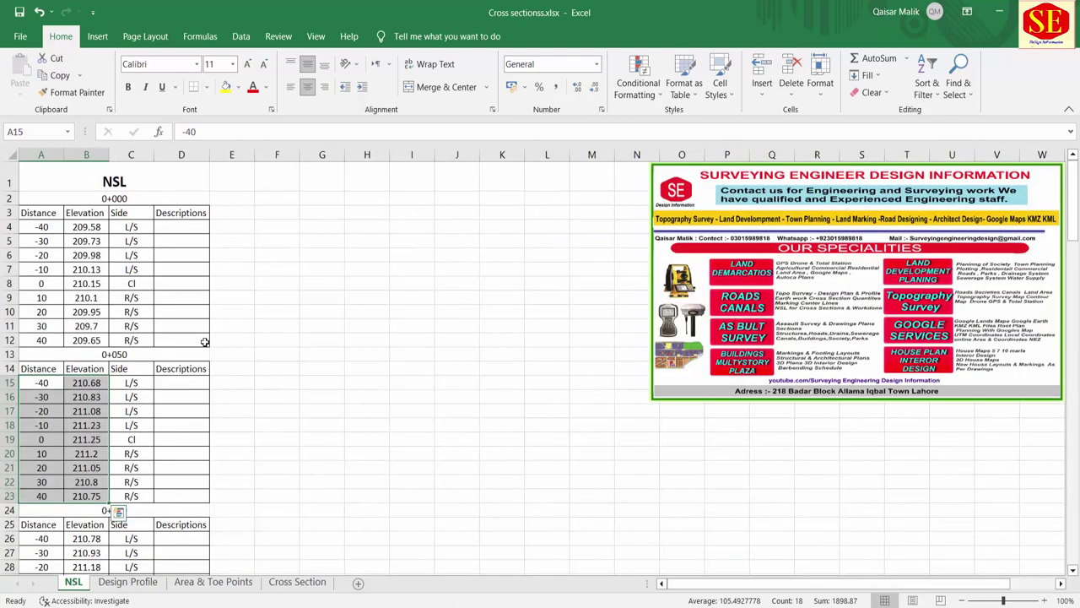
{"action": "scroll", "coordinate": [203, 340], "scroll_direction": "down", "scroll_amount": 5}
{"action": "scroll", "coordinate": [170, 348], "scroll_direction": "down", "scroll_amount": 3}
{"action": "left_click", "coordinate": [235, 400]}
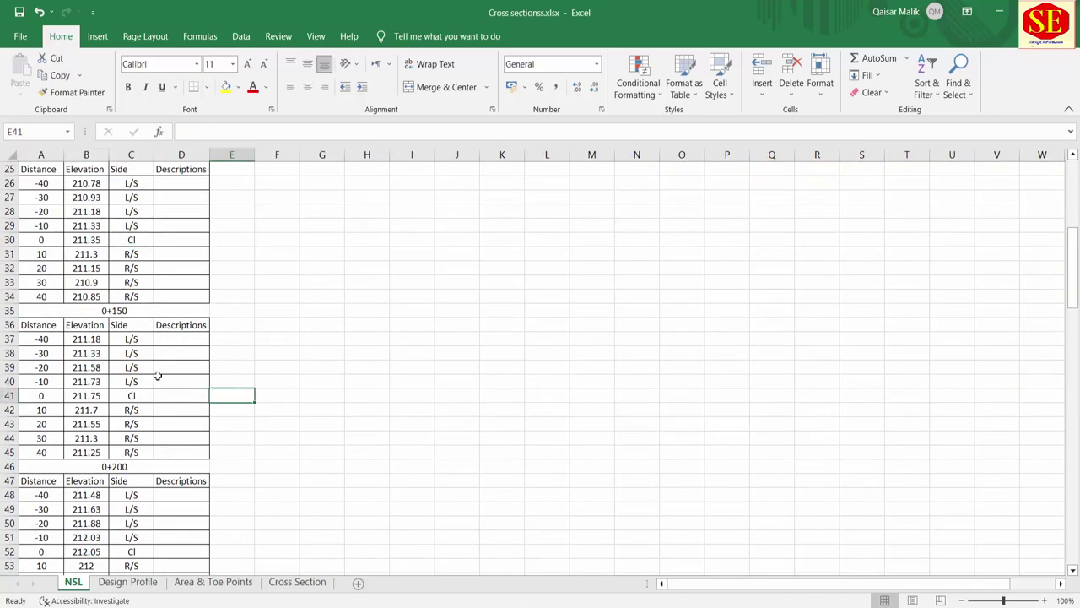
{"action": "left_click", "coordinate": [108, 496]}
{"action": "left_click_drag", "start_coordinate": [108, 496], "coordinate": [108, 565]}
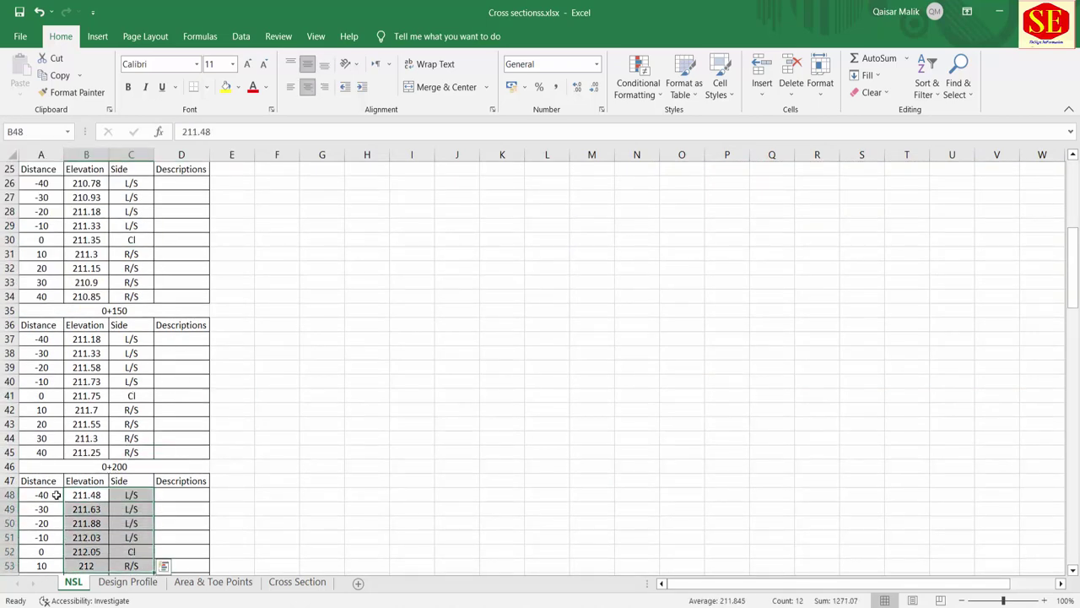
{"action": "mouse_move", "coordinate": [37, 494]}
{"action": "left_mouse_down"}
{"action": "mouse_move", "coordinate": [78, 594]}
{"action": "mouse_move", "coordinate": [93, 479]}
{"action": "left_mouse_up"}
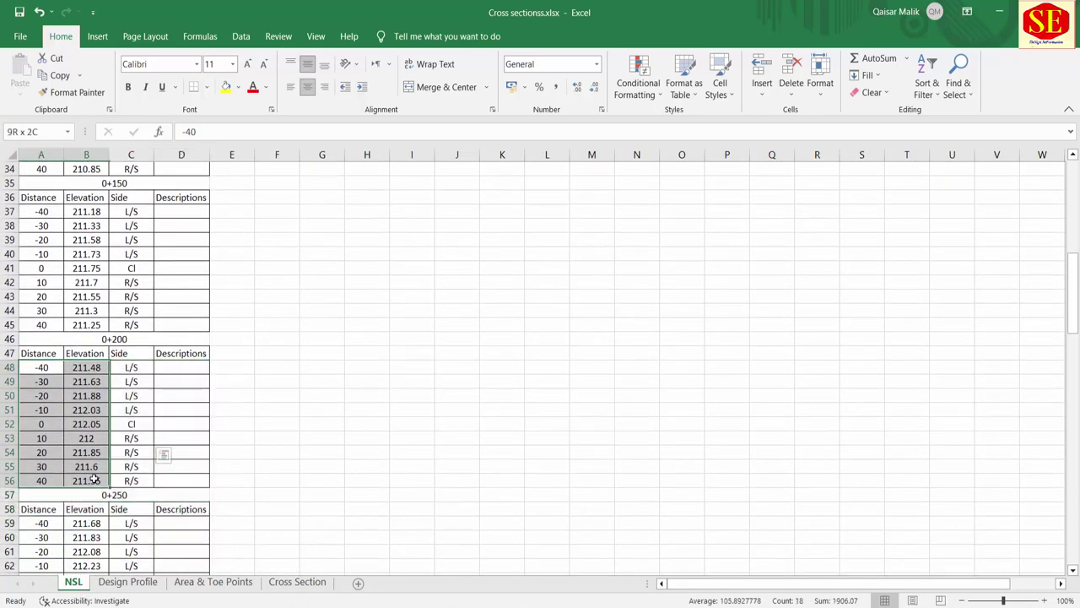
{"action": "right_click", "coordinate": [93, 480]}
{"action": "left_click", "coordinate": [141, 171]}
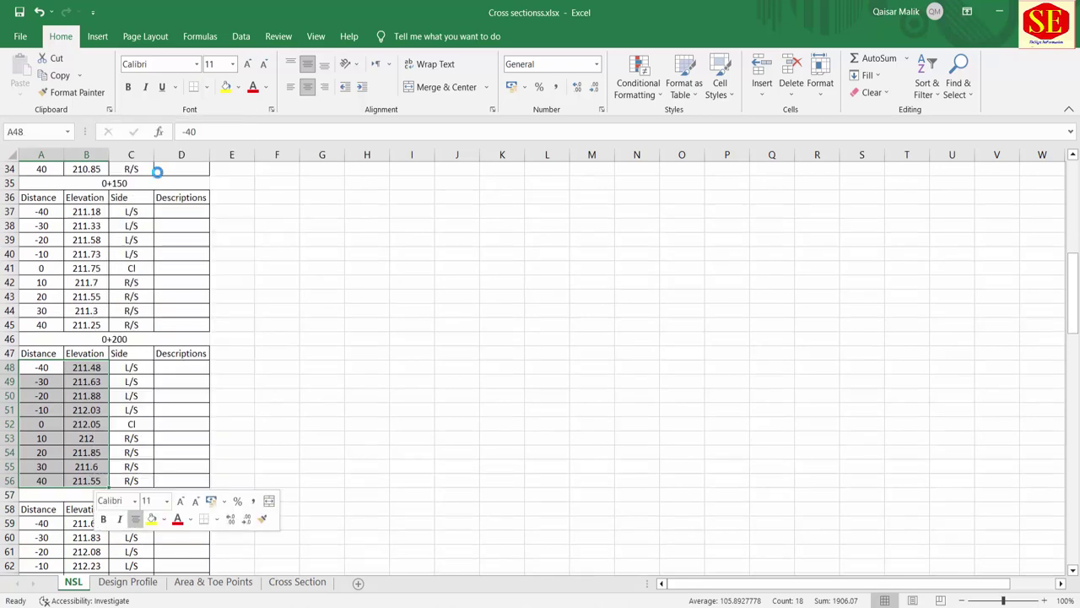
{"action": "left_click", "coordinate": [297, 581]}
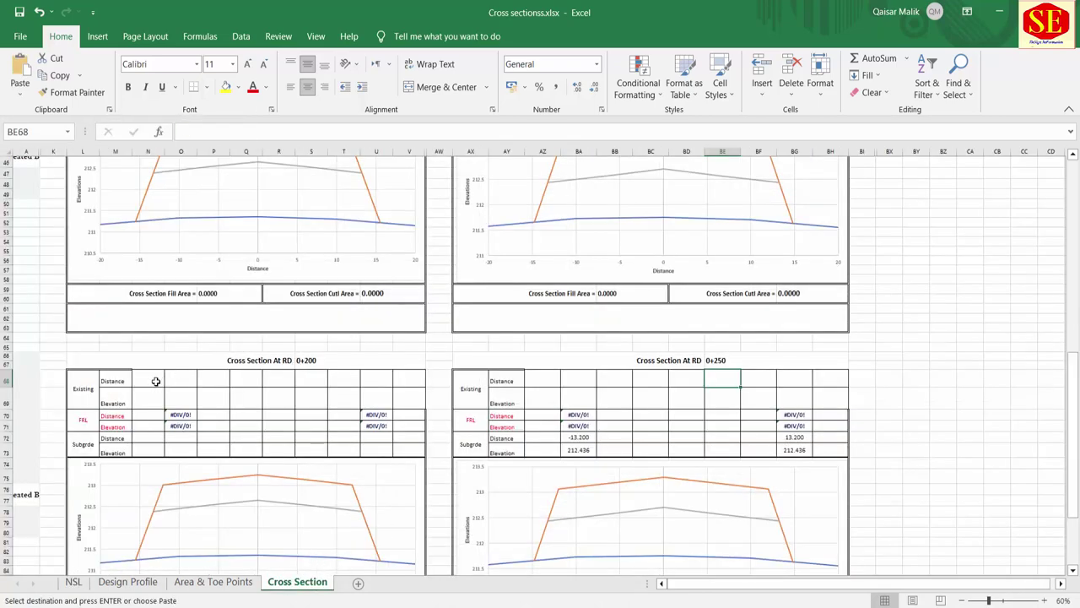
{"action": "left_click", "coordinate": [149, 378]}
{"action": "right_click", "coordinate": [150, 378]}
Paste the 0+200 readings transposed at N68 and the Design Profile FRL values I33:M34 at P70.
{"action": "left_click", "coordinate": [250, 103]}
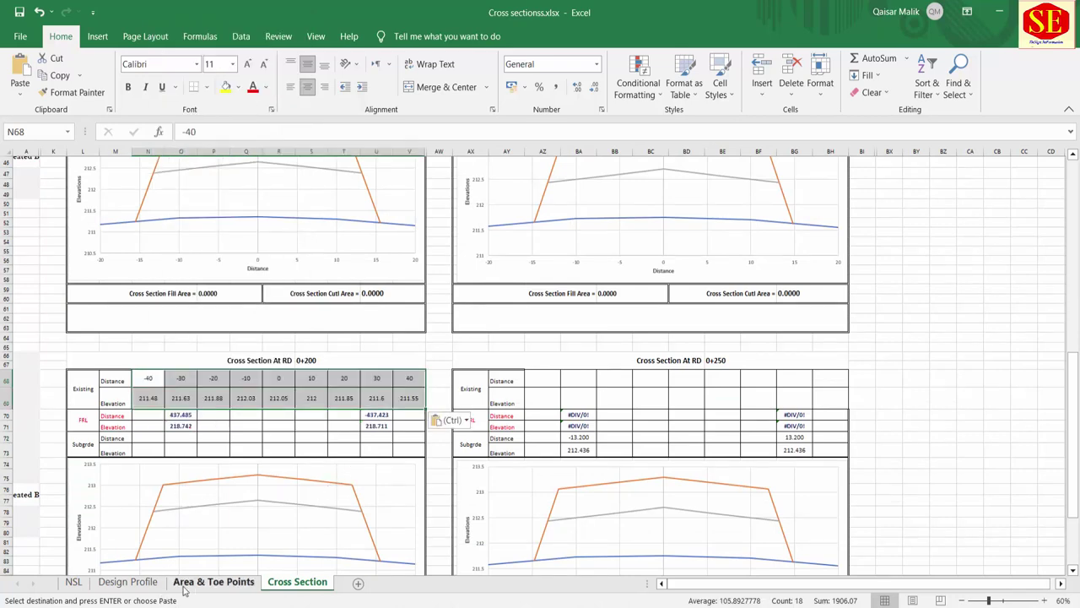
{"action": "left_click", "coordinate": [127, 582]}
{"action": "scroll", "coordinate": [448, 377], "scroll_direction": "down", "scroll_amount": 5}
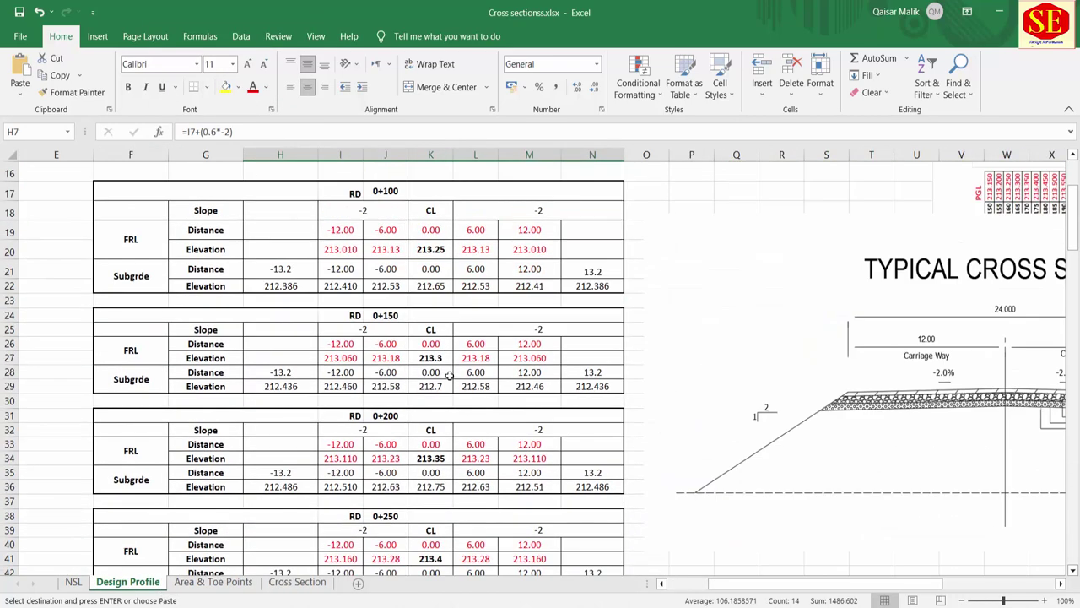
{"action": "left_click_drag", "start_coordinate": [346, 444], "coordinate": [541, 456]}
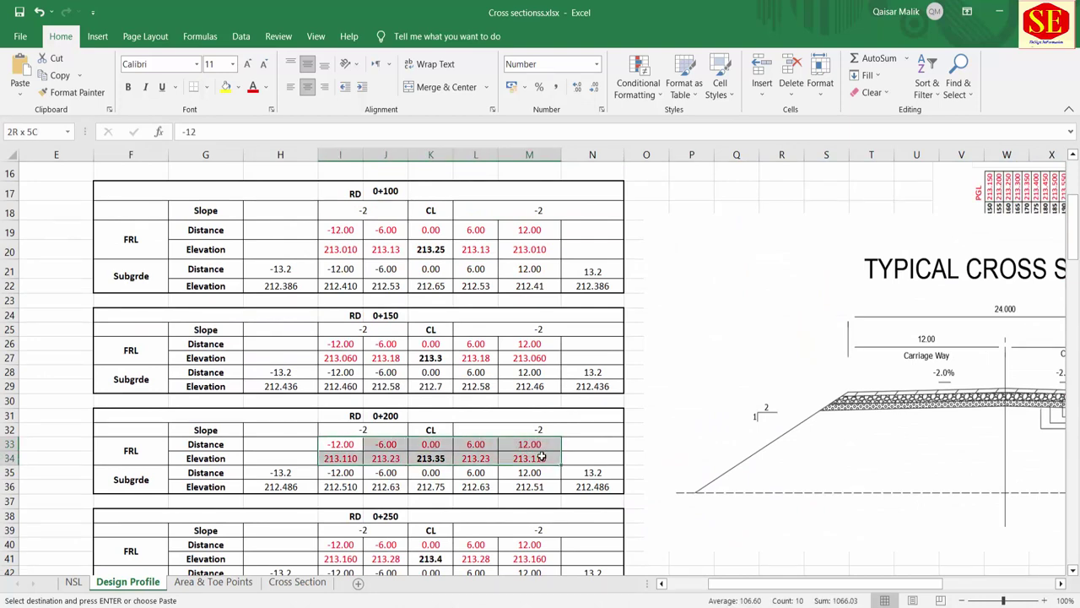
{"action": "right_click", "coordinate": [532, 458]}
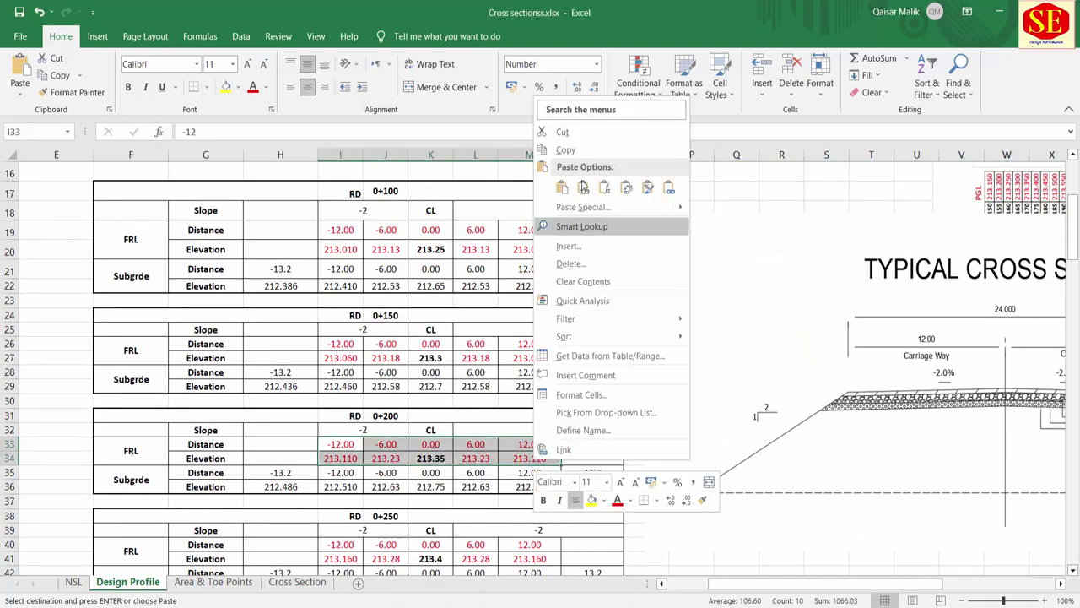
{"action": "left_click", "coordinate": [589, 151]}
{"action": "left_click", "coordinate": [305, 584]}
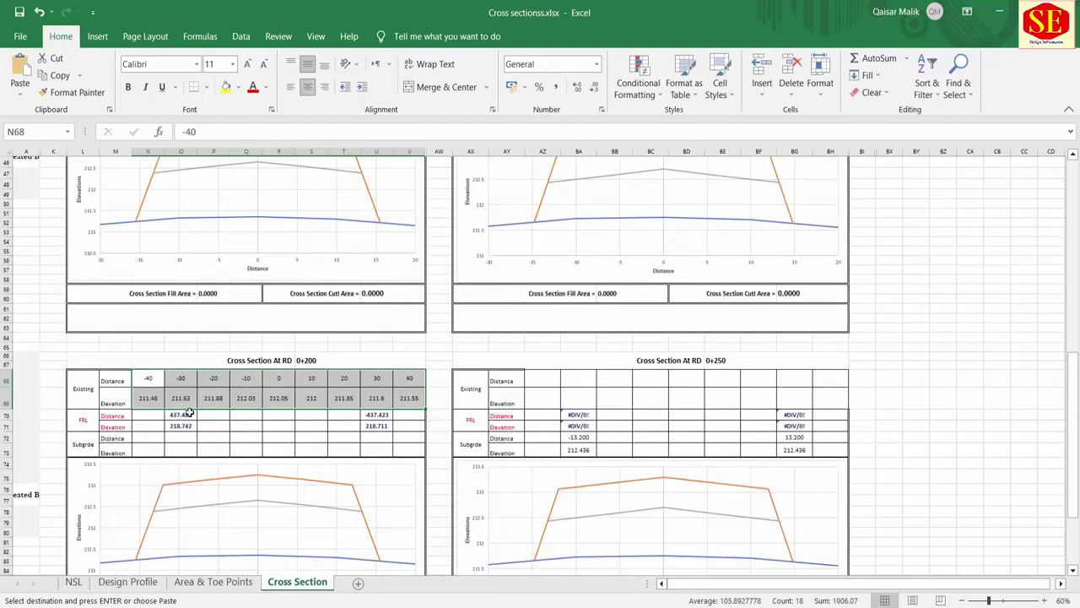
{"action": "right_click", "coordinate": [215, 412]}
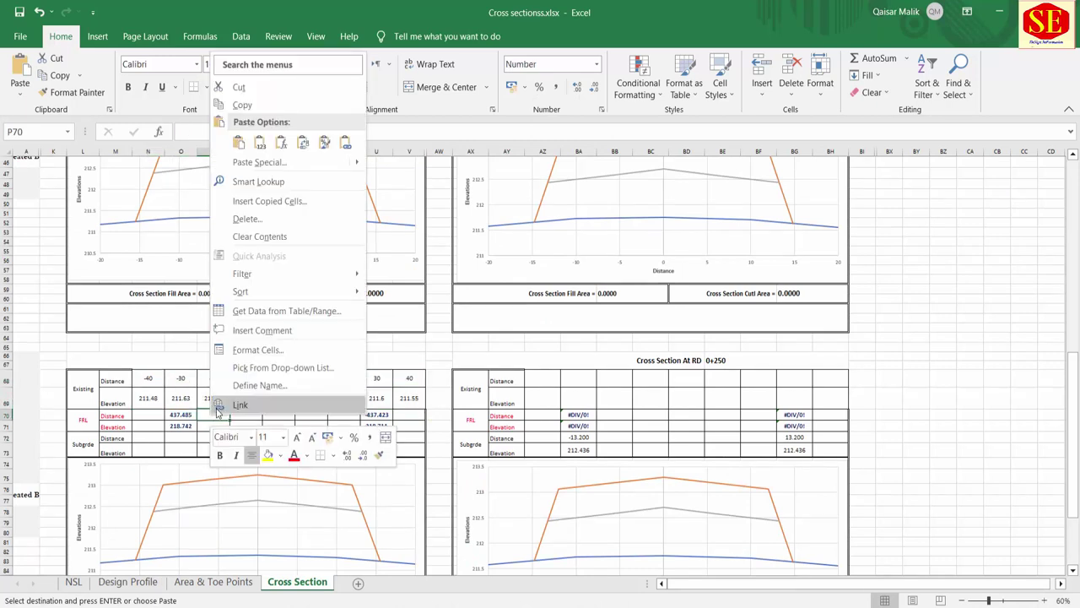
{"action": "left_click", "coordinate": [260, 142]}
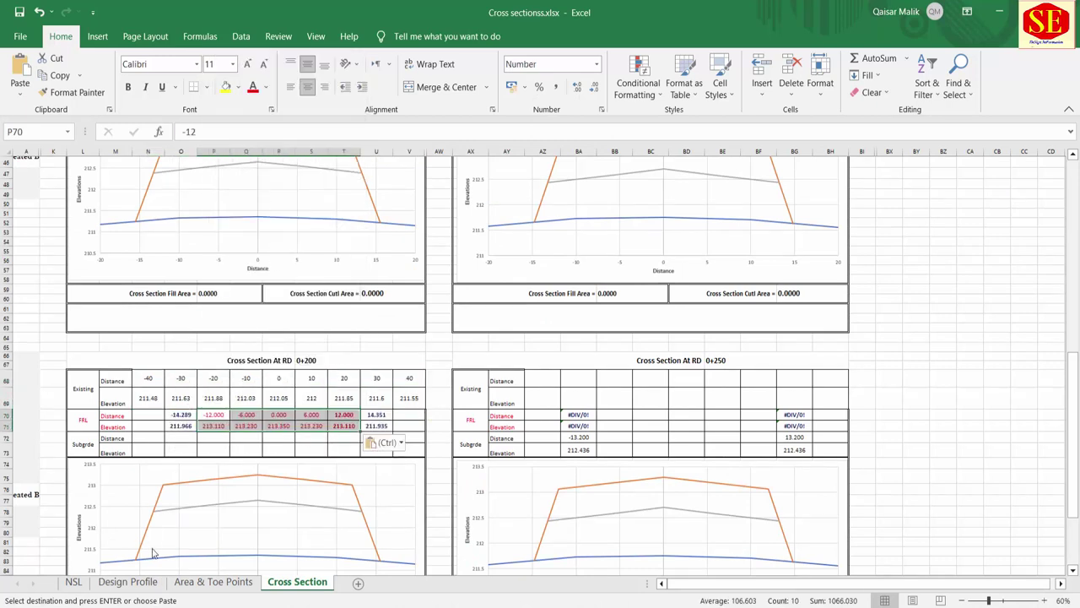
Copy the 0+200 subgrade values H35:M36 from Design Profile and paste them at O72.
{"action": "left_click", "coordinate": [125, 584]}
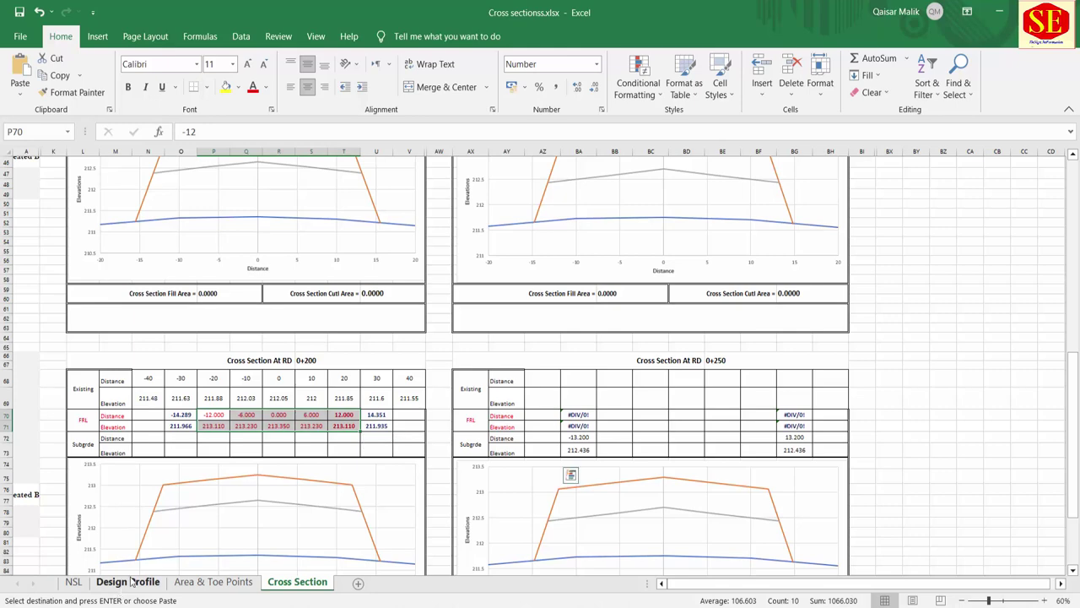
{"action": "left_click_drag", "start_coordinate": [282, 478], "coordinate": [535, 479]}
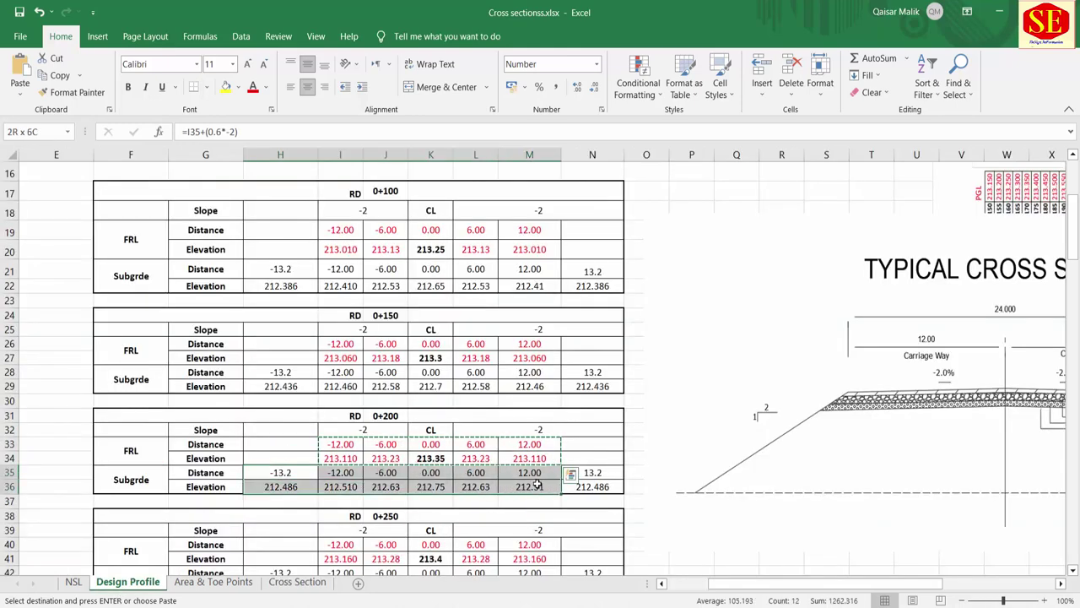
{"action": "right_click", "coordinate": [536, 480]}
{"action": "left_click", "coordinate": [574, 104]}
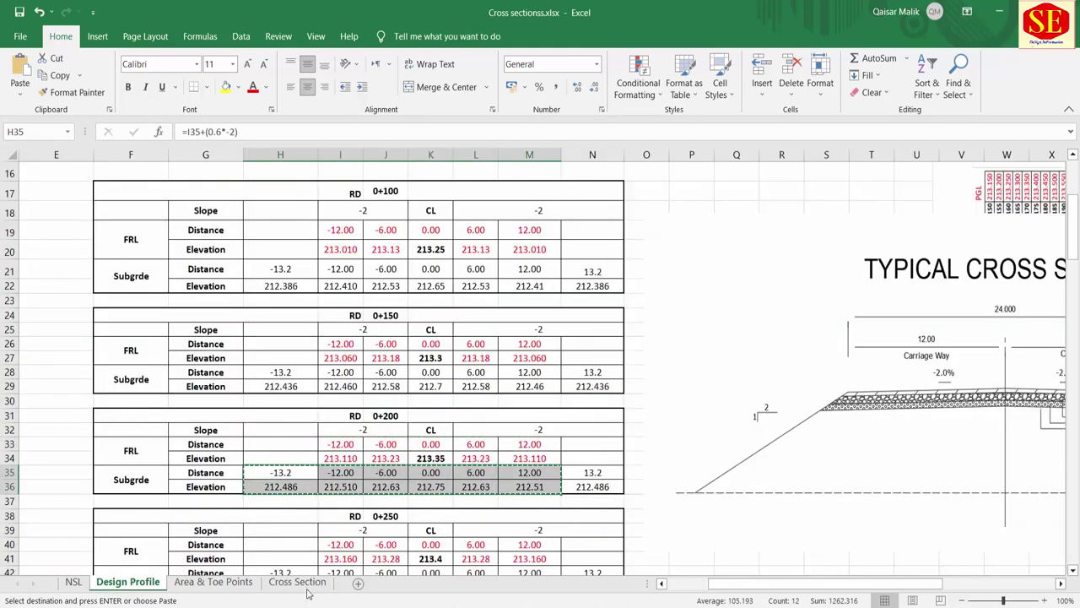
{"action": "left_click", "coordinate": [304, 584]}
{"action": "left_click", "coordinate": [185, 437]}
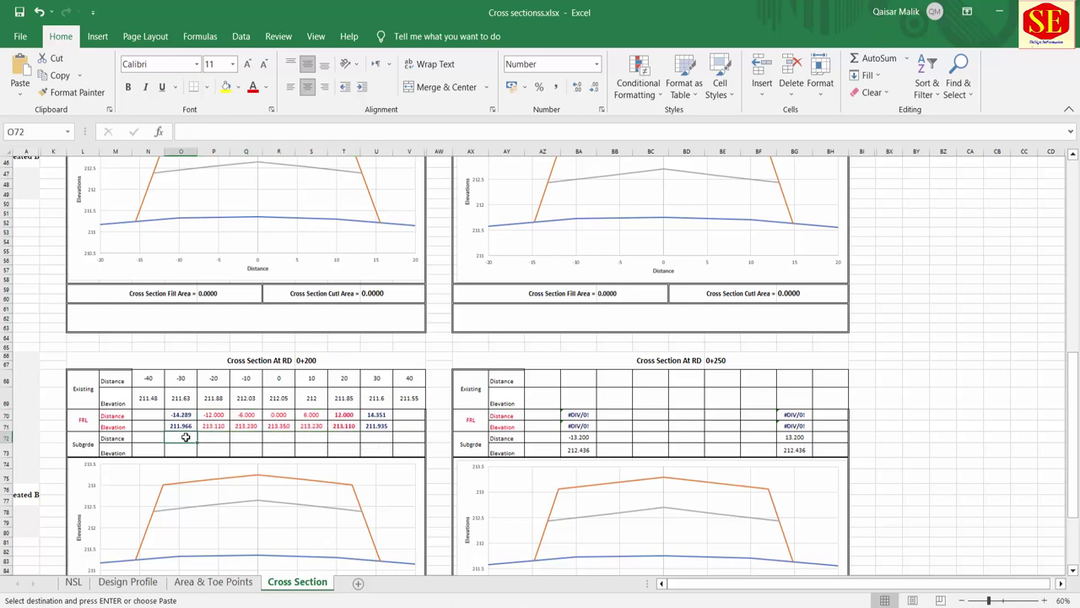
{"action": "right_click", "coordinate": [185, 437]}
{"action": "left_click", "coordinate": [236, 166]}
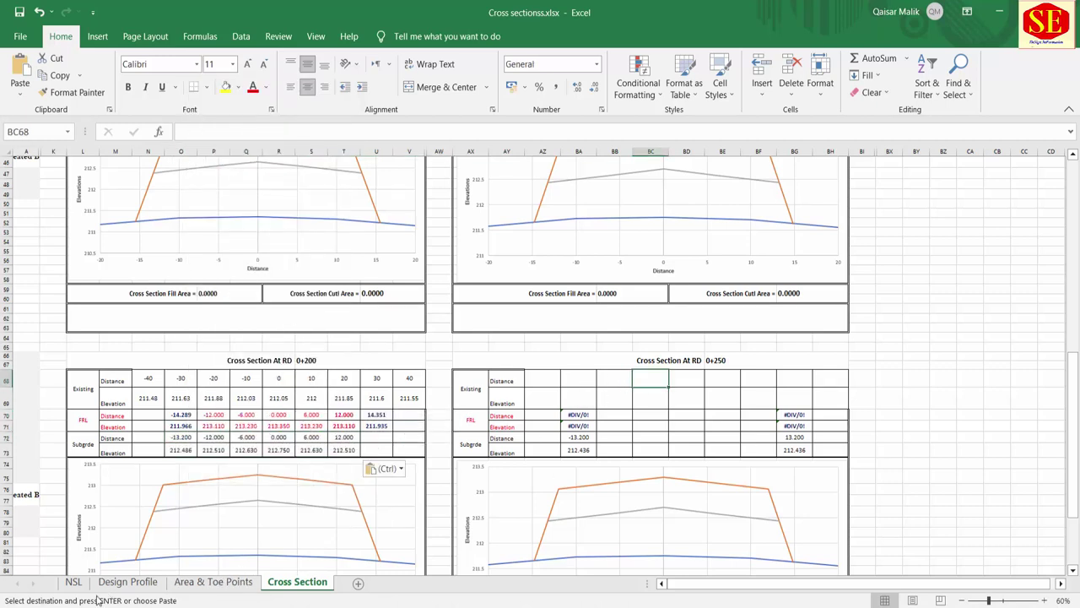
{"action": "left_click", "coordinate": [76, 582]}
{"action": "scroll", "coordinate": [129, 414], "scroll_direction": "down", "scroll_amount": 3}
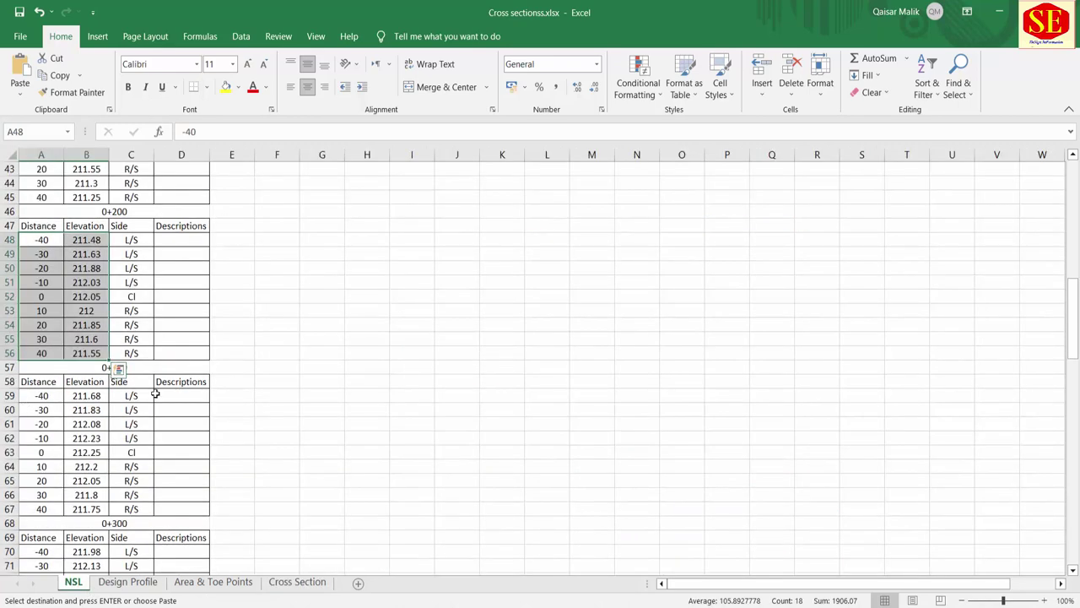
Copy the 0+250 distances and elevations from NSL and paste them transposed at AZ68.
{"action": "left_click", "coordinate": [160, 437]}
{"action": "left_click_drag", "start_coordinate": [41, 394], "coordinate": [87, 507]}
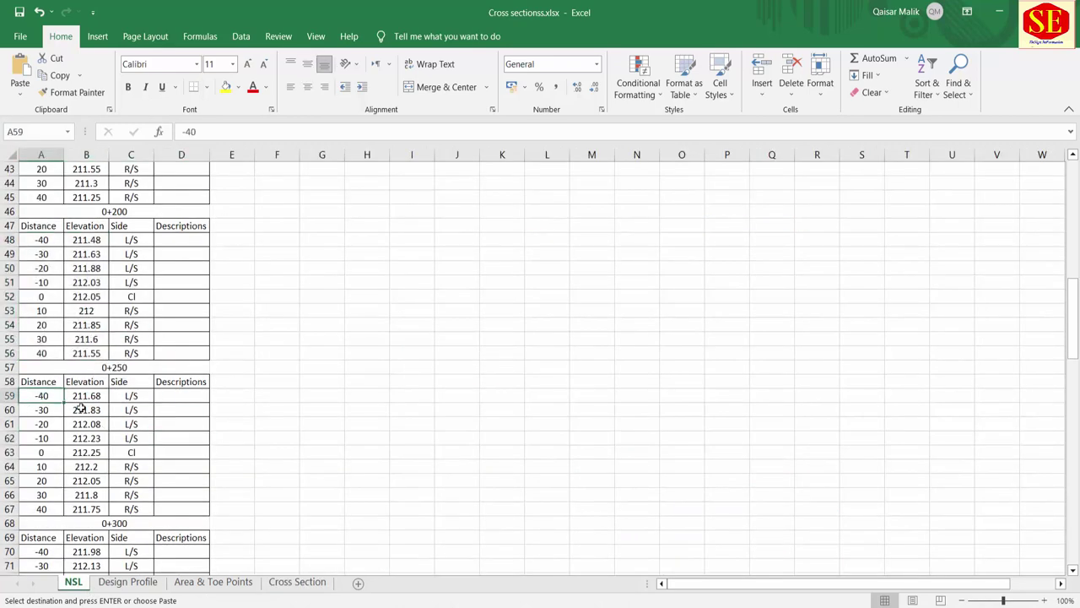
{"action": "right_click", "coordinate": [86, 507]}
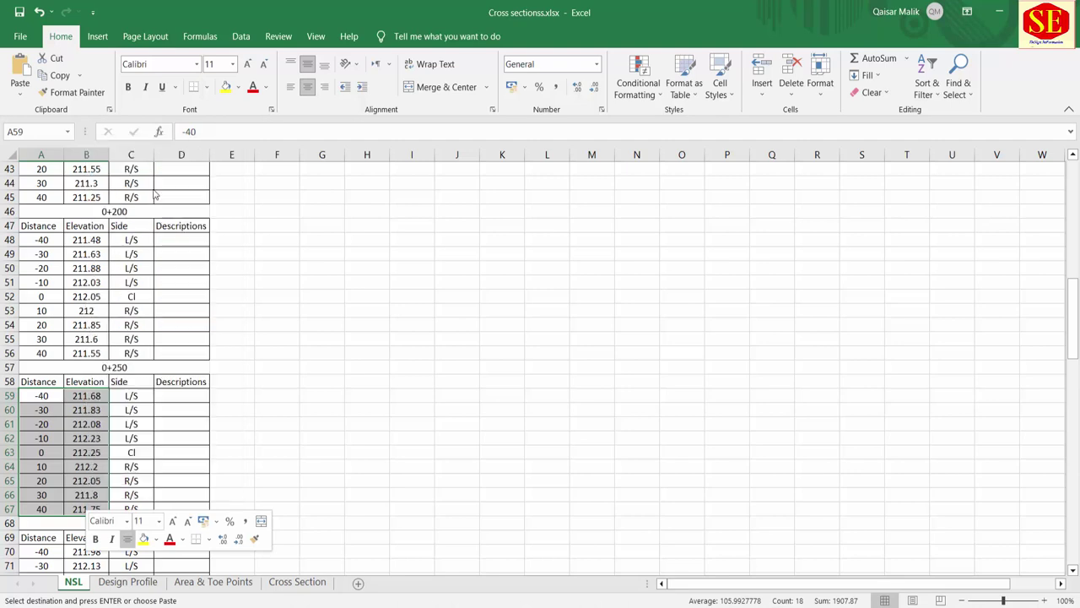
{"action": "left_click", "coordinate": [153, 189]}
{"action": "left_click", "coordinate": [297, 581]}
{"action": "left_click", "coordinate": [542, 379]}
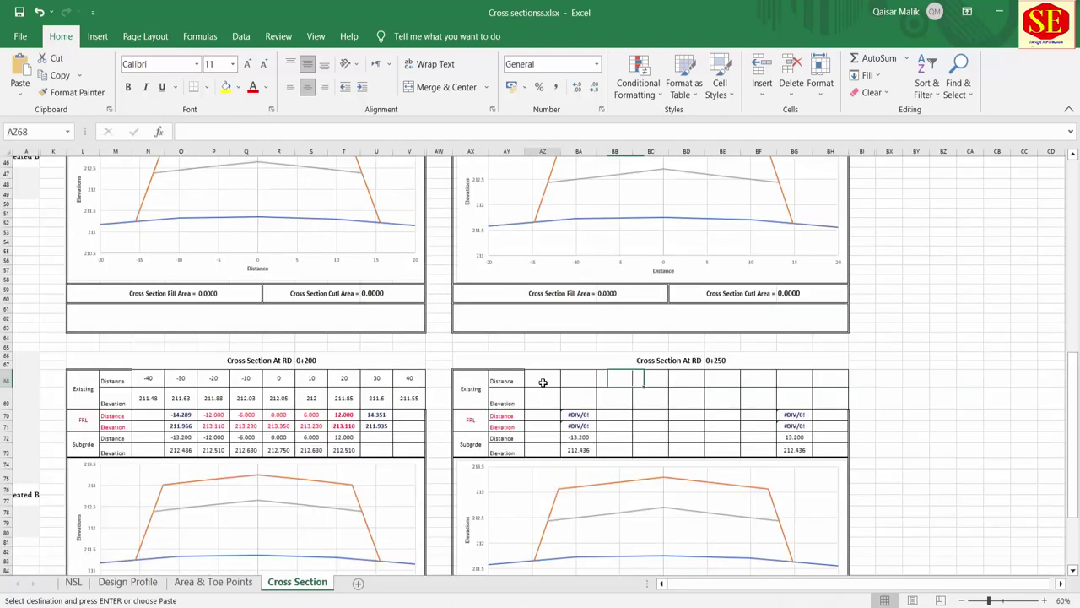
{"action": "right_click", "coordinate": [542, 379]}
{"action": "left_click", "coordinate": [640, 105]}
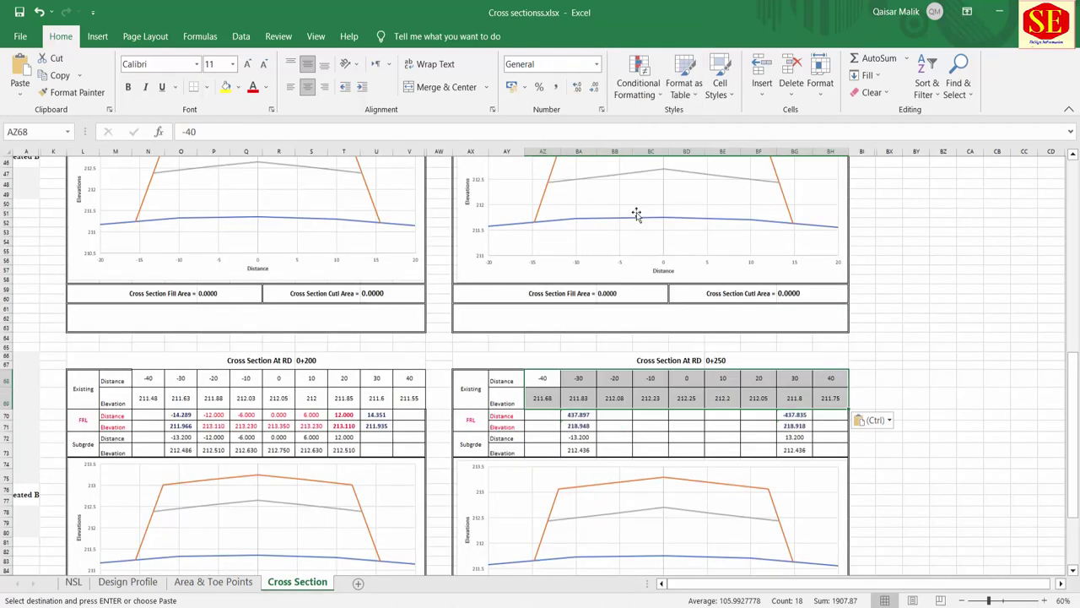
Copy the RD 0+250 FRL values from Design Profile and paste them into BB70:BF71.
{"action": "left_click", "coordinate": [147, 585]}
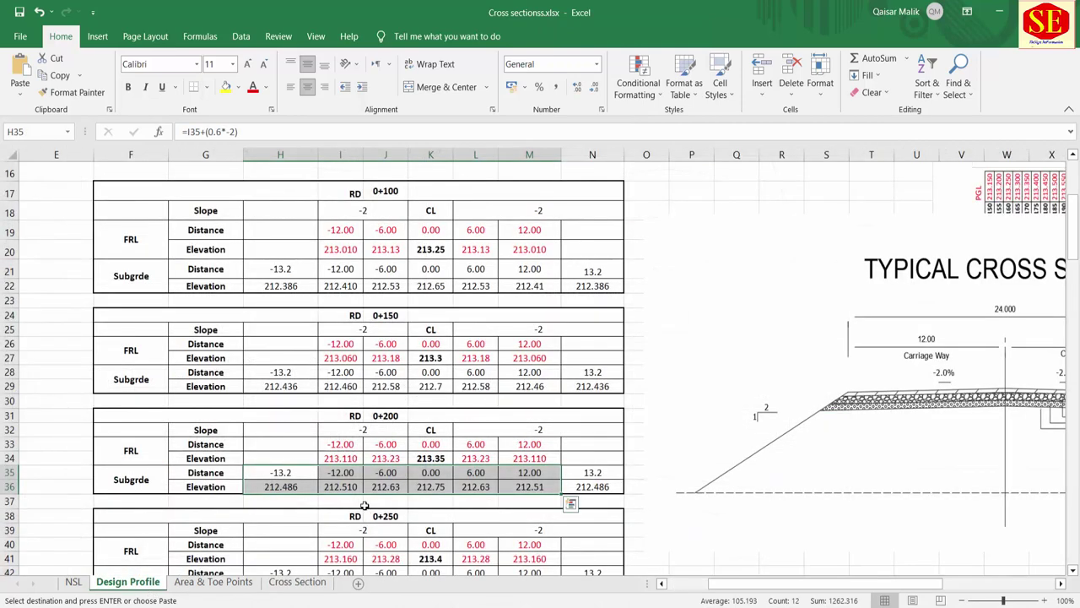
{"action": "scroll", "coordinate": [397, 484], "scroll_direction": "down", "scroll_amount": 2}
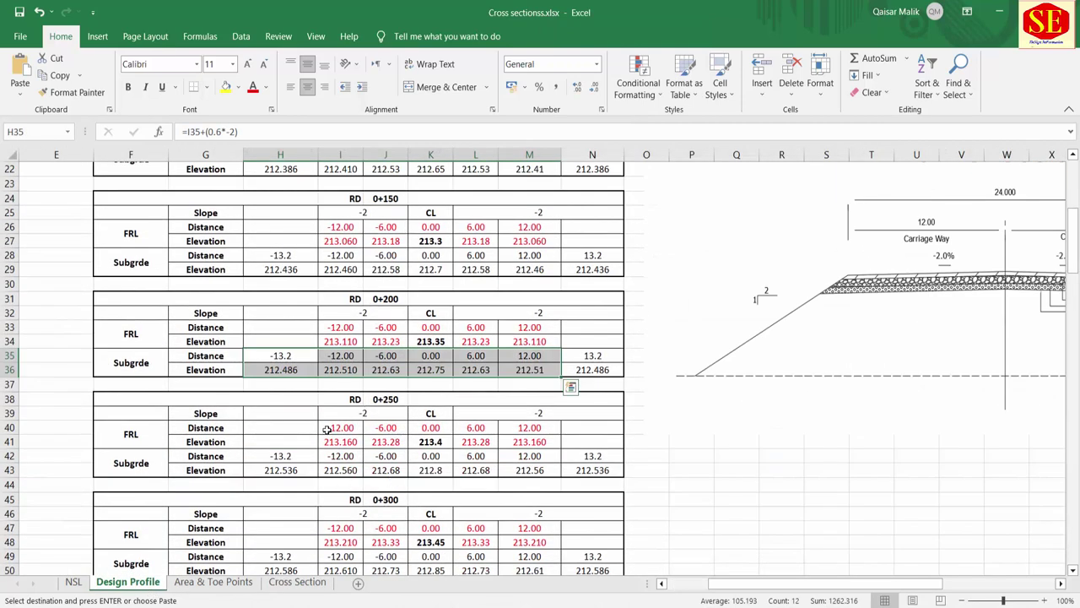
{"action": "left_click_drag", "start_coordinate": [327, 430], "coordinate": [519, 442]}
{"action": "right_click", "coordinate": [519, 442]}
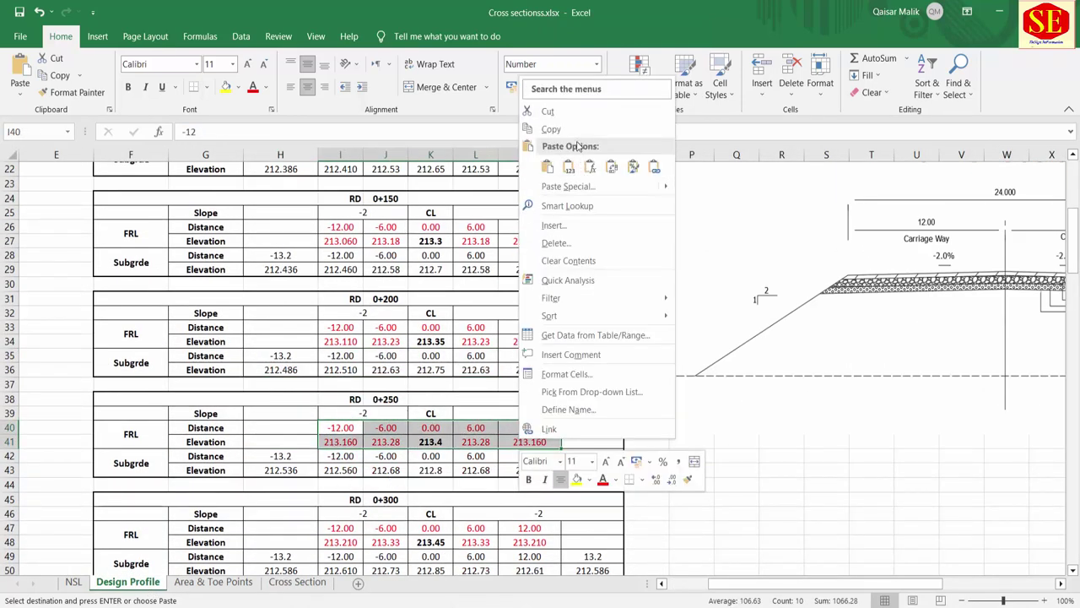
{"action": "left_click", "coordinate": [551, 128]}
{"action": "left_click", "coordinate": [295, 582]}
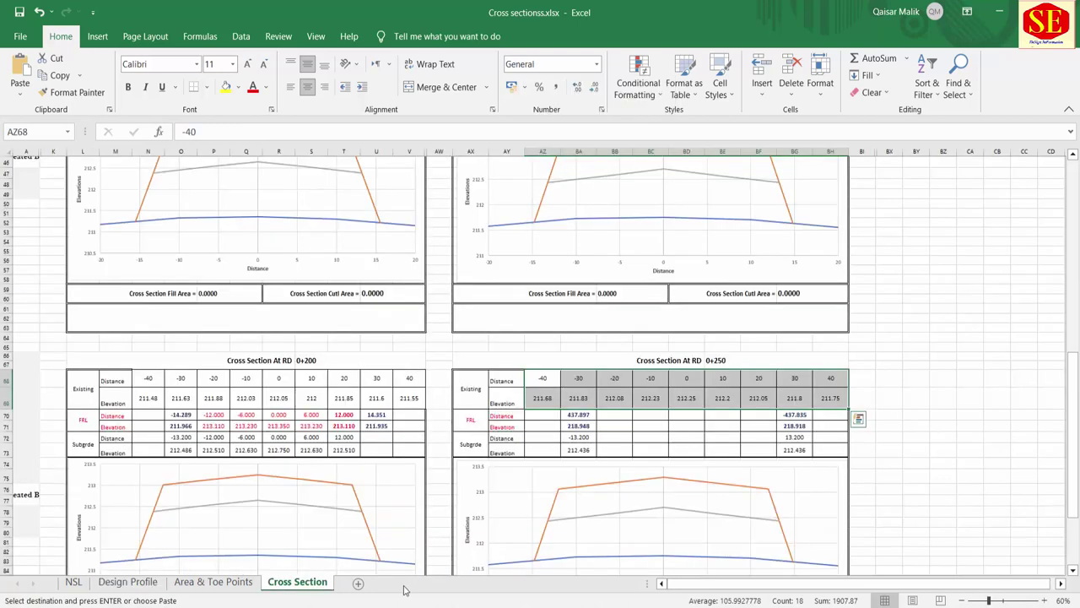
{"action": "right_click", "coordinate": [613, 416]}
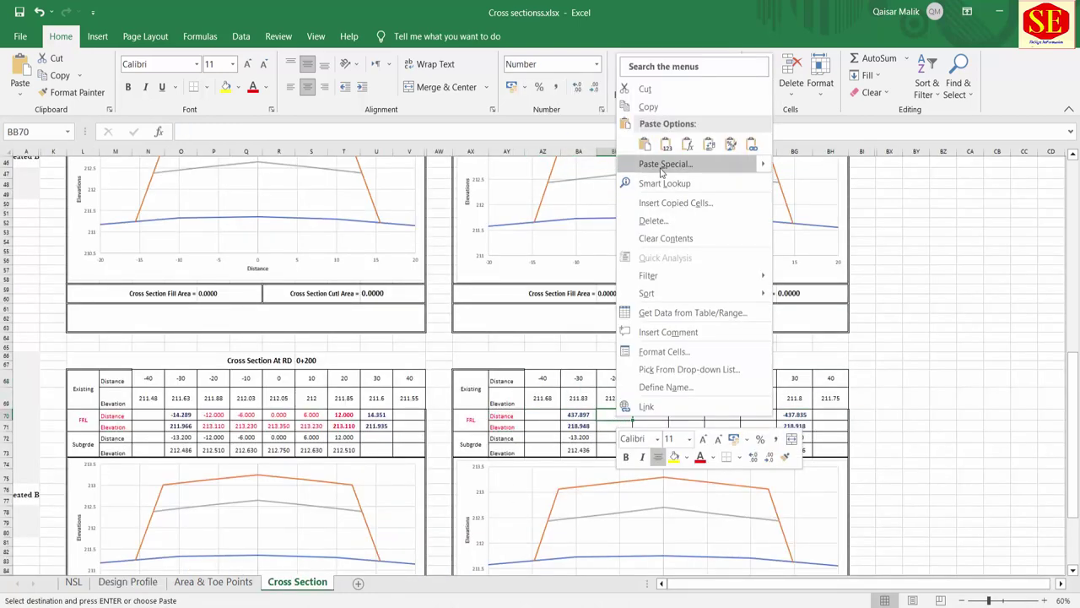
{"action": "left_click", "coordinate": [667, 145]}
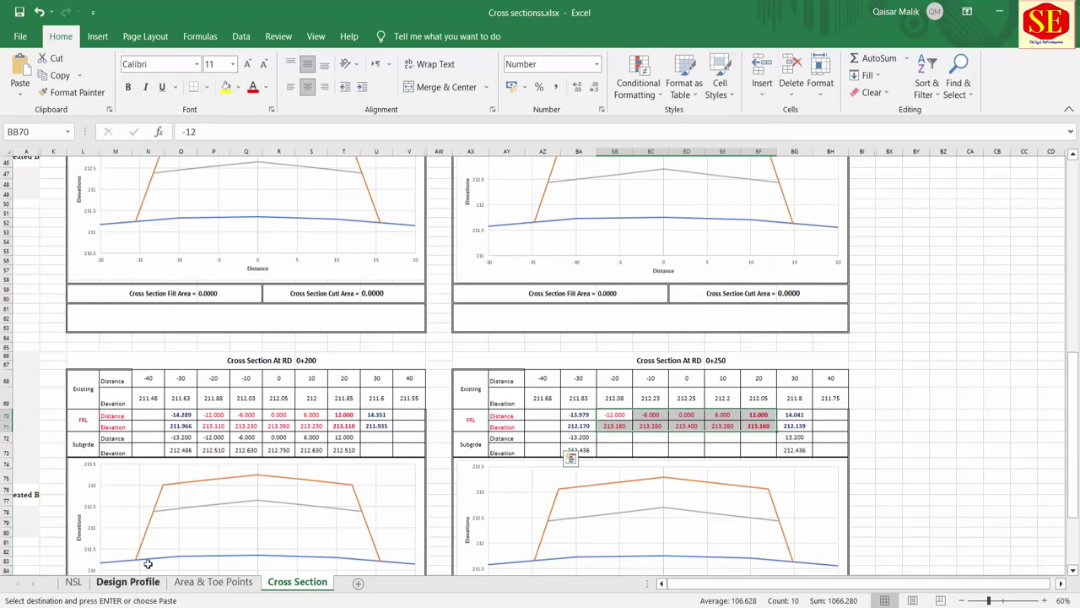
Copy the RD 0+250 subgrade values from Design Profile and paste them into BA72:BH73.
{"action": "left_click", "coordinate": [127, 582]}
{"action": "left_click_drag", "start_coordinate": [281, 455], "coordinate": [591, 469]}
{"action": "right_click", "coordinate": [586, 463]}
{"action": "left_click", "coordinate": [620, 156]}
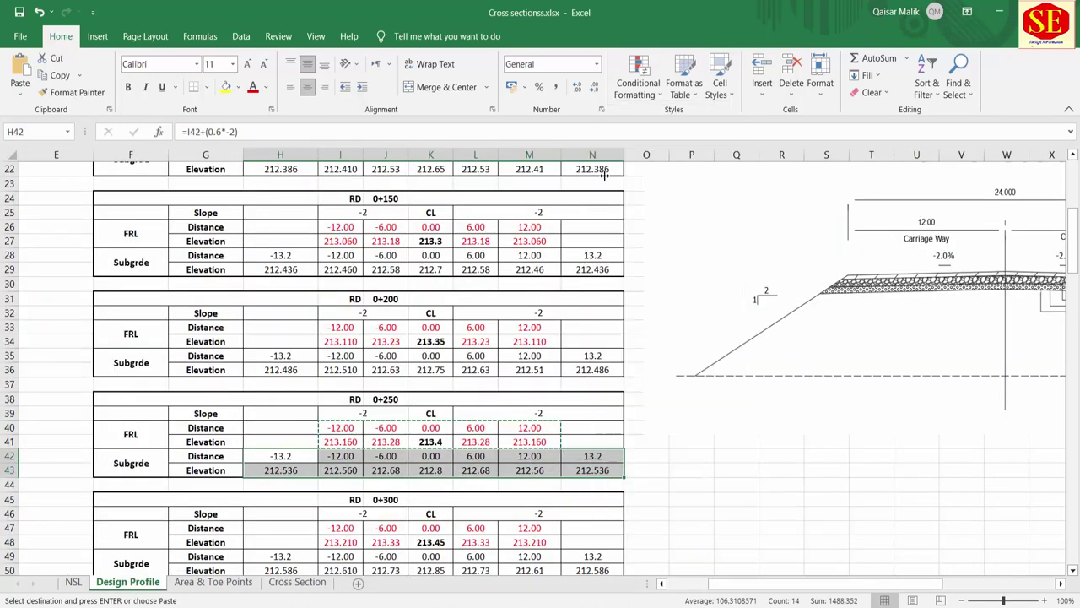
{"action": "left_click", "coordinate": [297, 581]}
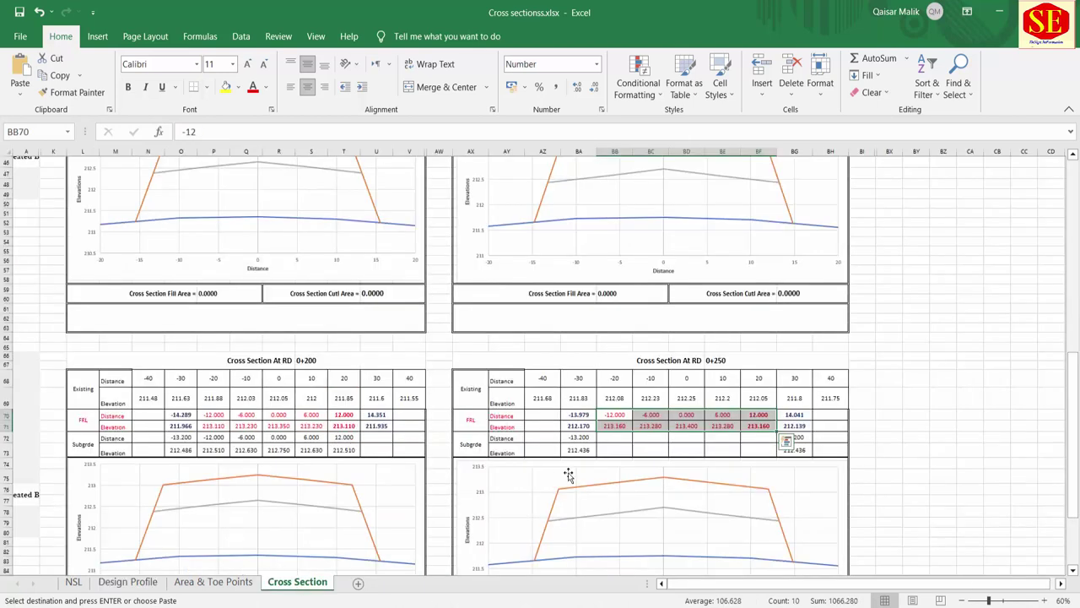
{"action": "right_click", "coordinate": [582, 436]}
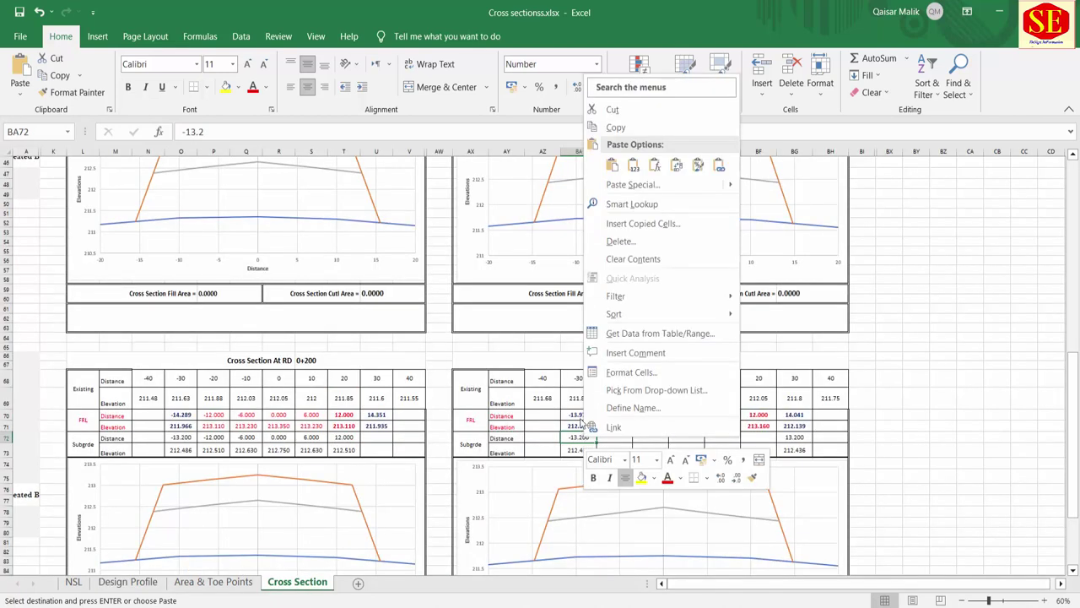
{"action": "left_click", "coordinate": [629, 164]}
{"action": "left_click", "coordinate": [902, 447]}
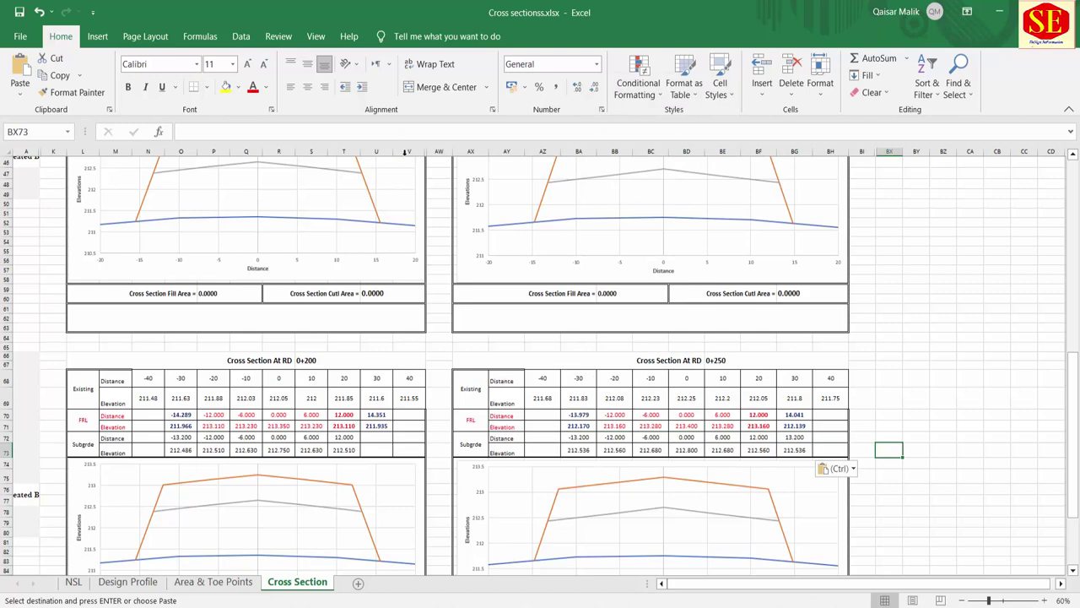
{"action": "left_click_drag", "start_coordinate": [408, 150], "coordinate": [439, 150]}
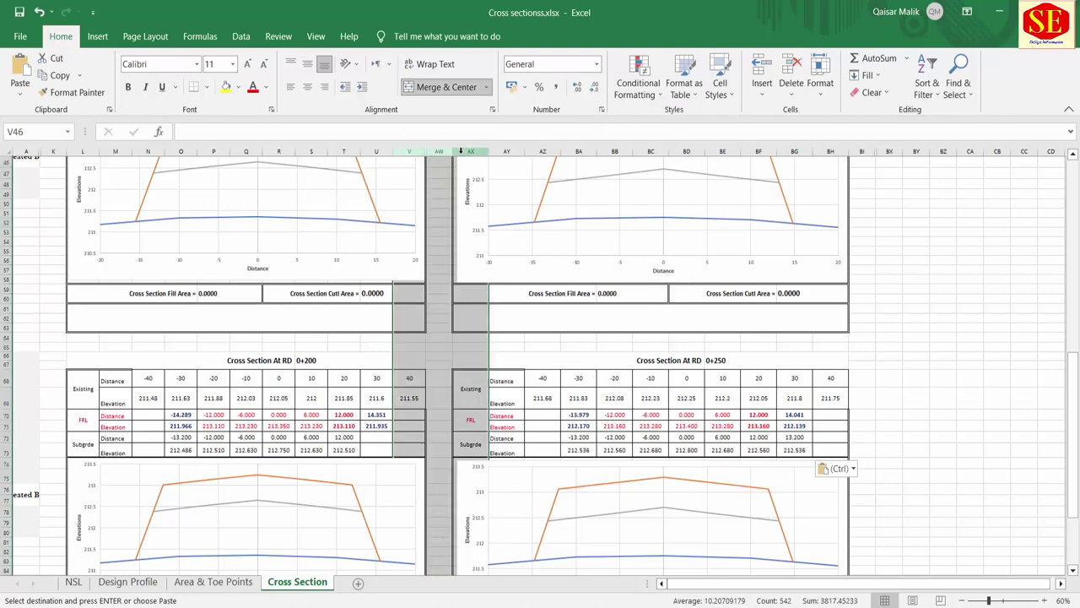
Unhide the calculation columns and inspect the 0+200 fill-area and last FRL elevation formulas unchanged.
{"action": "right_click", "coordinate": [451, 153]}
{"action": "left_click", "coordinate": [497, 392]}
{"action": "scroll", "coordinate": [497, 249], "scroll_direction": "down", "scroll_amount": 5}
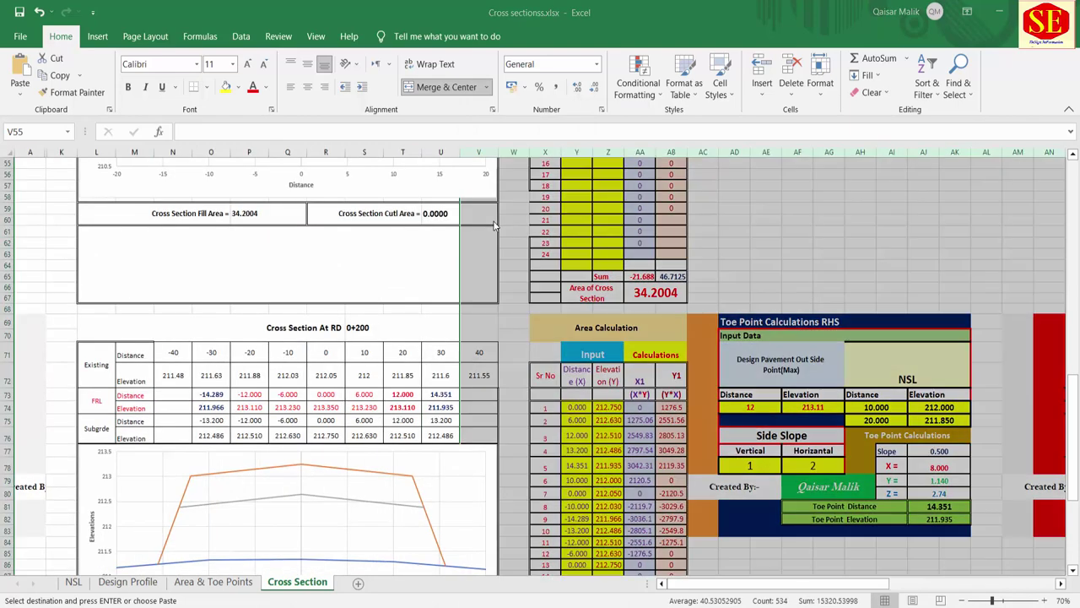
{"action": "scroll", "coordinate": [478, 296], "scroll_direction": "down", "scroll_amount": 3}
{"action": "left_click", "coordinate": [281, 427]}
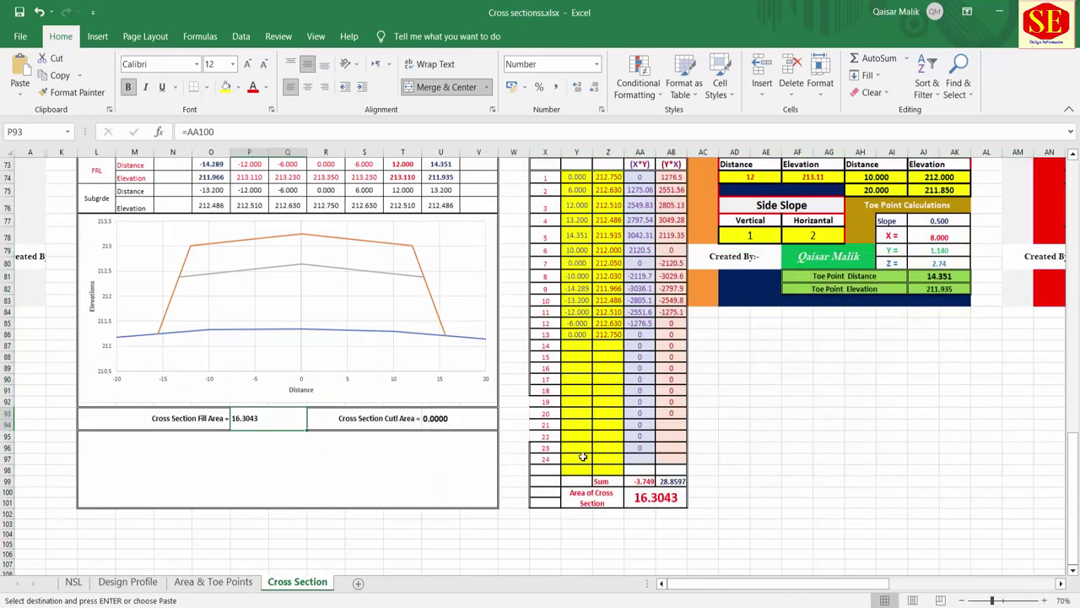
{"action": "double_click", "coordinate": [281, 427]}
{"action": "left_click", "coordinate": [246, 416]}
{"action": "double_click", "coordinate": [245, 416]}
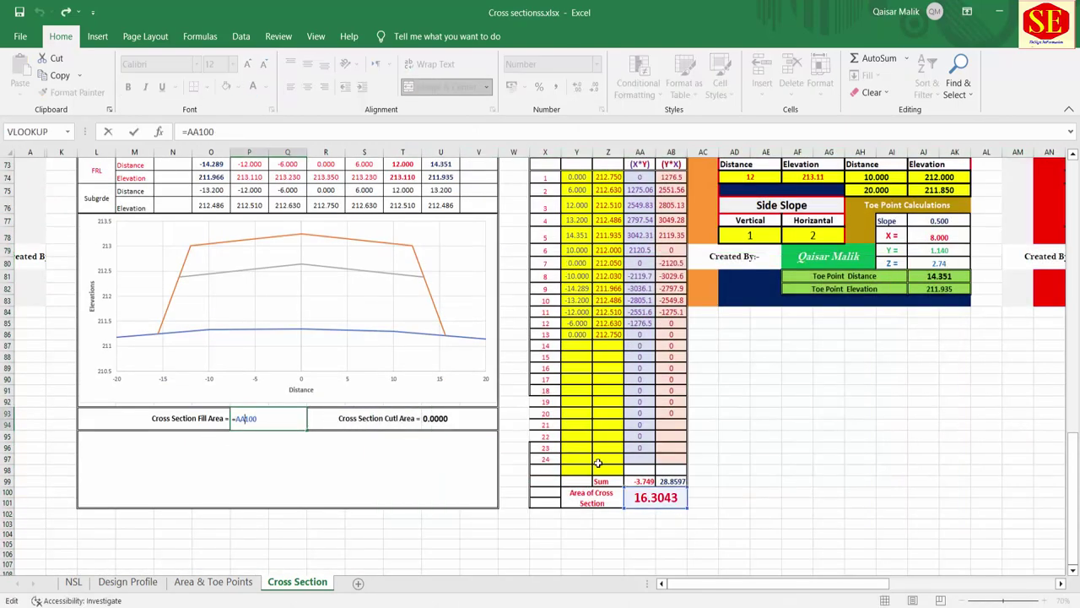
{"action": "scroll", "coordinate": [497, 417], "scroll_direction": "up", "scroll_amount": 3}
{"action": "key", "text": "Escape"}
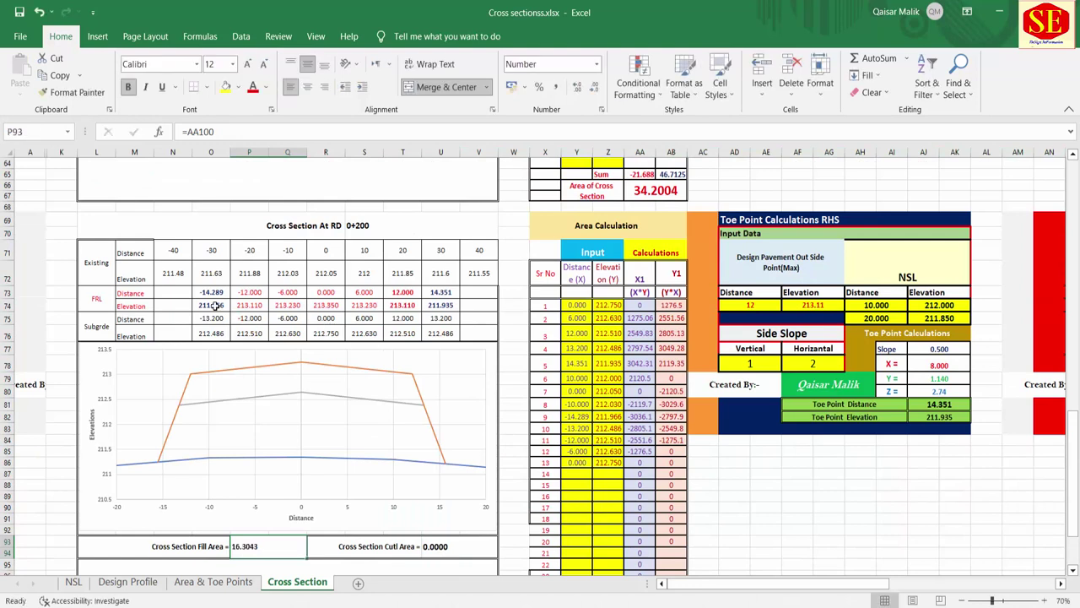
{"action": "double_click", "coordinate": [434, 308]}
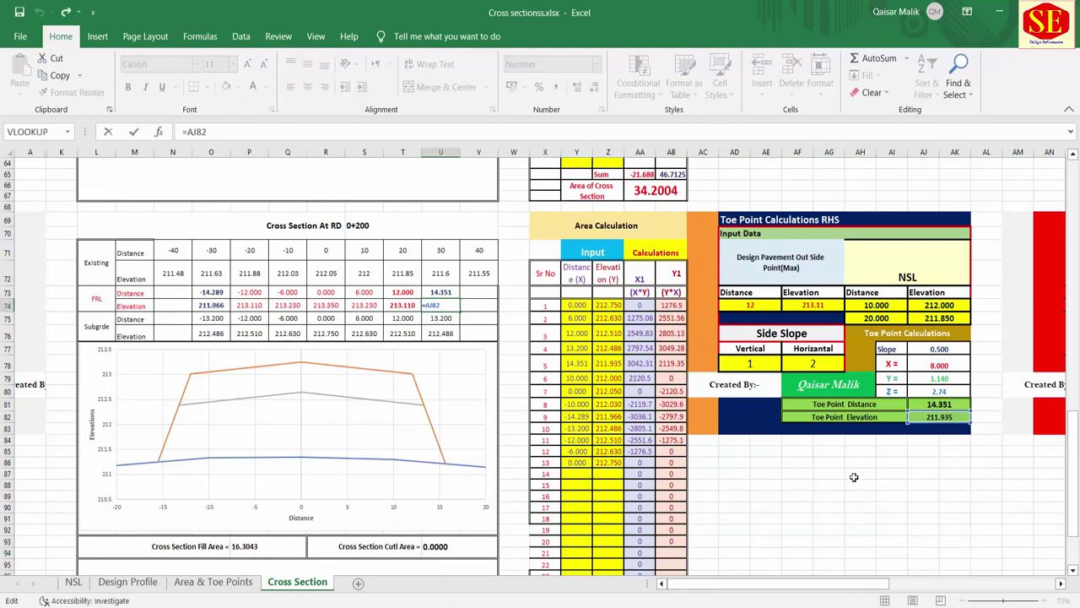
{"action": "key", "text": "Escape"}
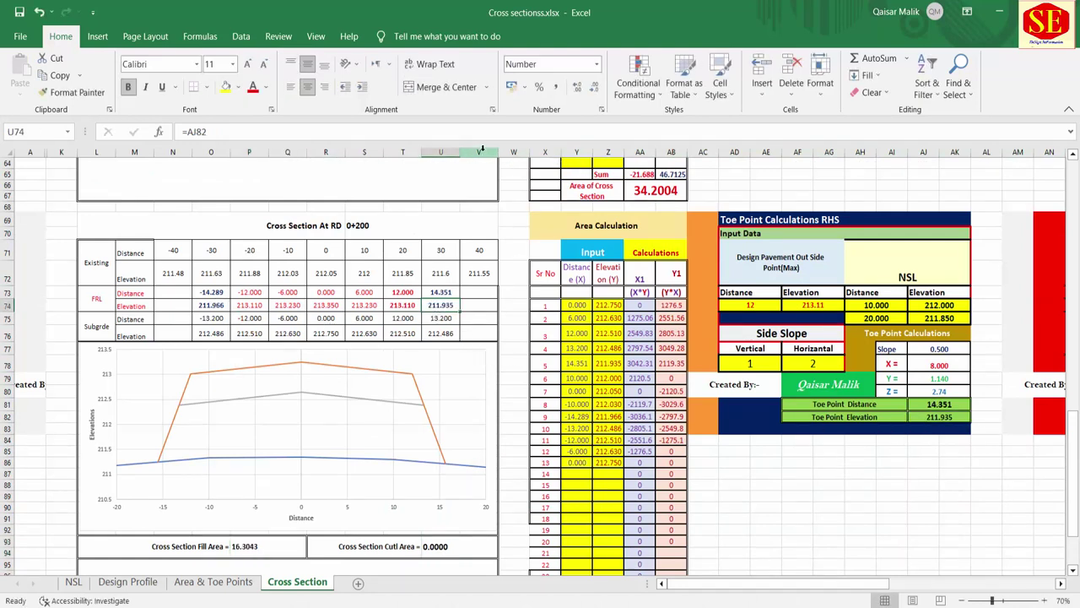
Hide the calculation columns W through AW again.
{"action": "mouse_move", "coordinate": [506, 148]}
{"action": "left_mouse_down"}
{"action": "mouse_move", "coordinate": [924, 232]}
{"action": "mouse_move", "coordinate": [889, 228]}
{"action": "left_mouse_up"}
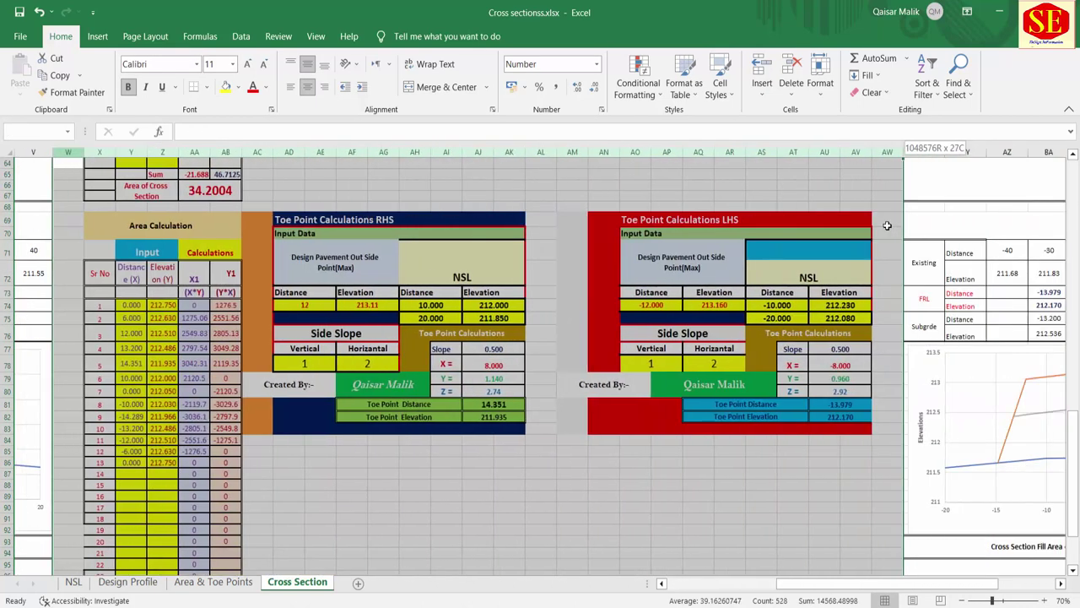
{"action": "right_click", "coordinate": [886, 157]}
{"action": "left_click", "coordinate": [923, 391]}
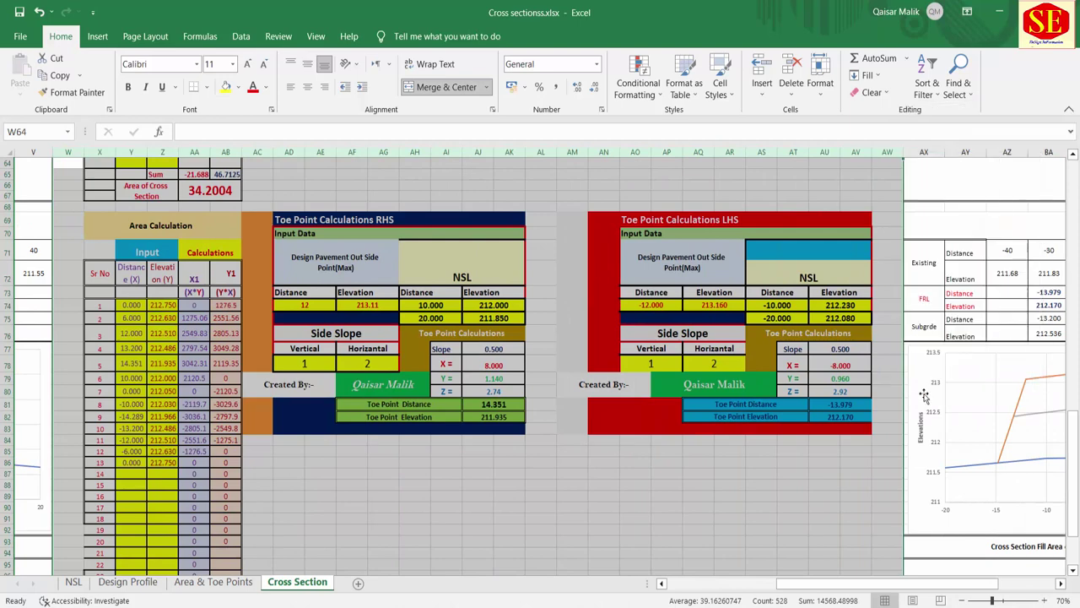
{"action": "right_click", "coordinate": [885, 164]}
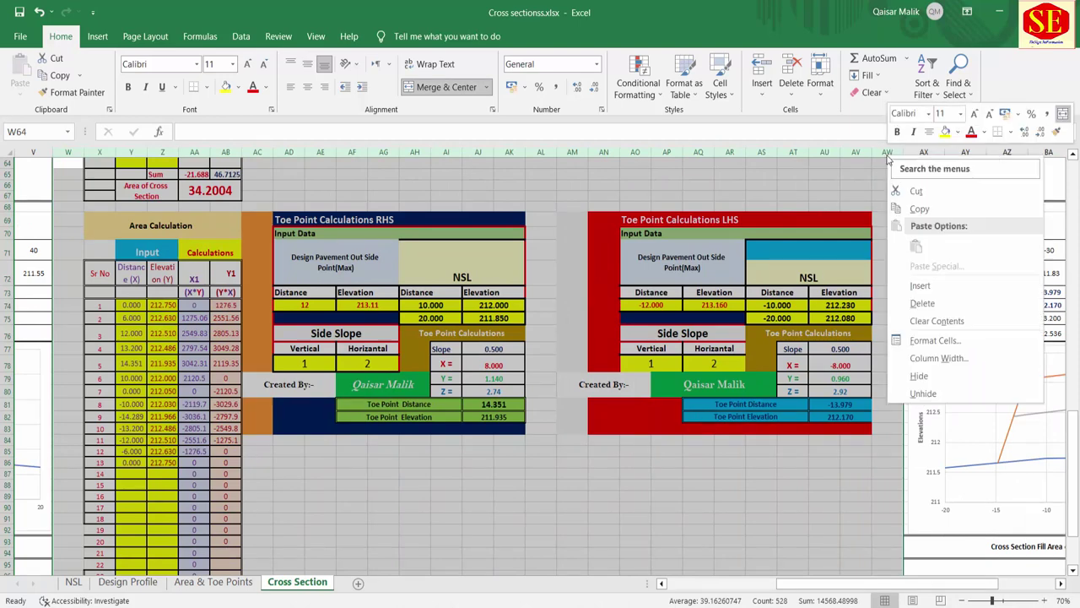
{"action": "left_click", "coordinate": [923, 375]}
{"action": "left_click", "coordinate": [755, 394]}
Copy rows 69–103 containing the RD 0+200 and 0+250 cross-section blocks.
{"action": "left_click_drag", "start_coordinate": [844, 583], "coordinate": [759, 582]}
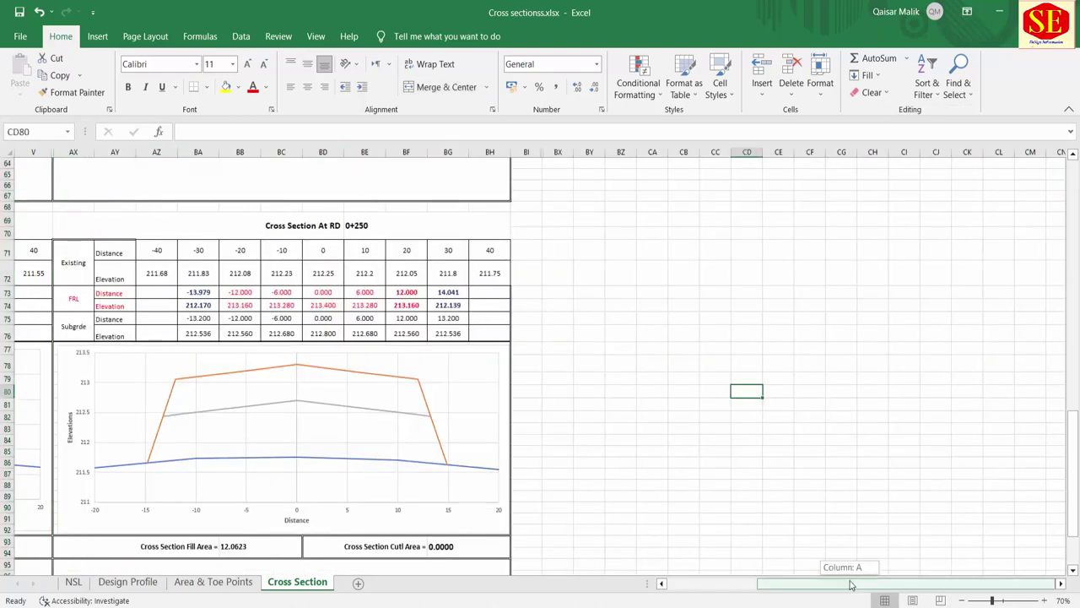
{"action": "scroll", "coordinate": [515, 302], "scroll_direction": "up", "scroll_amount": 5}
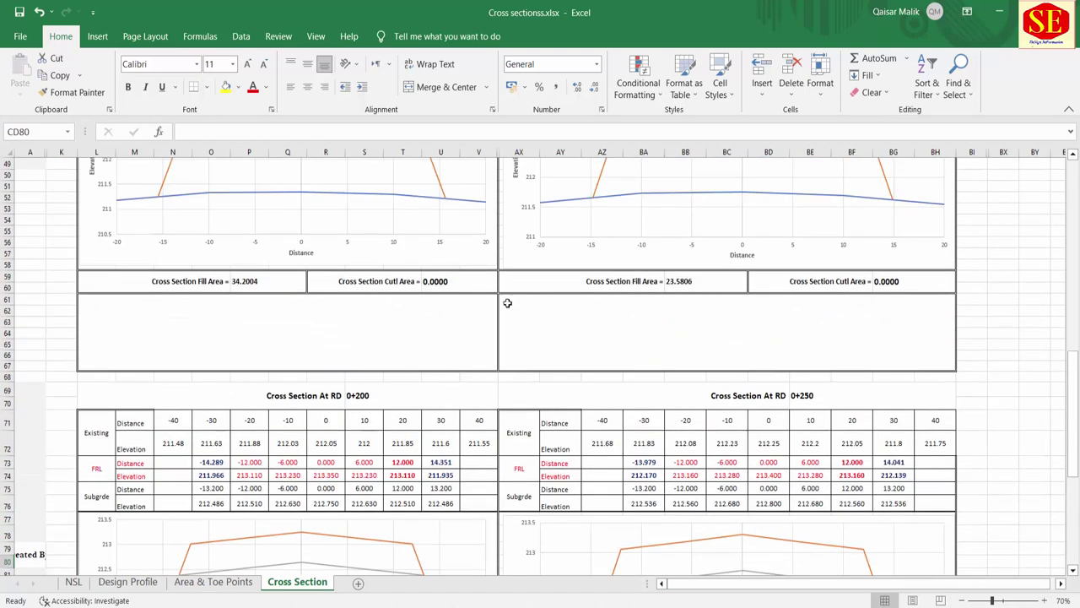
{"action": "scroll", "coordinate": [687, 267], "scroll_direction": "down", "scroll_amount": 2}
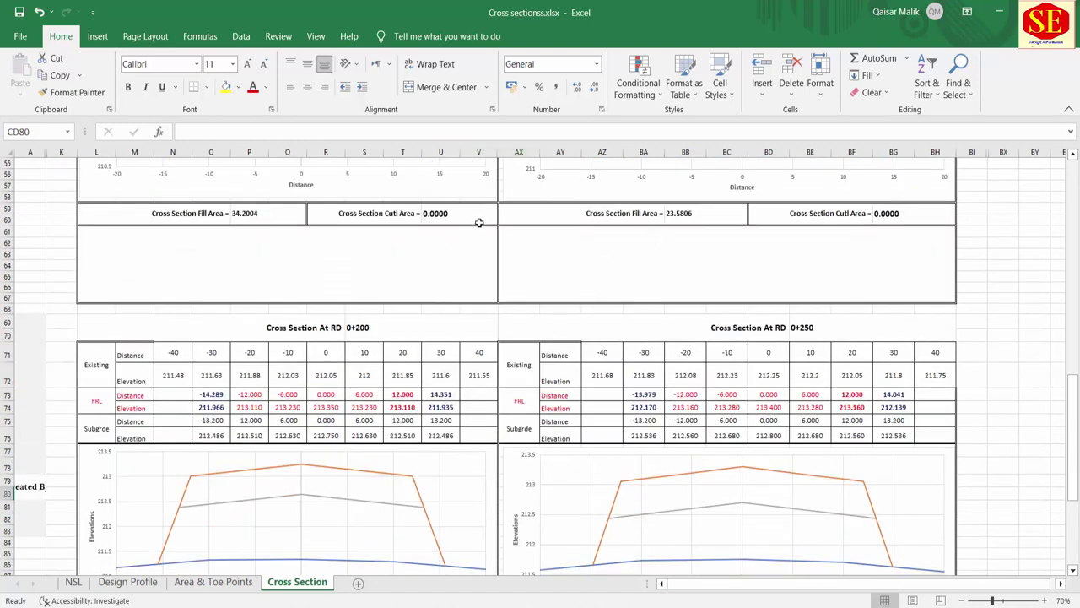
{"action": "scroll", "coordinate": [482, 234], "scroll_direction": "down", "scroll_amount": 2}
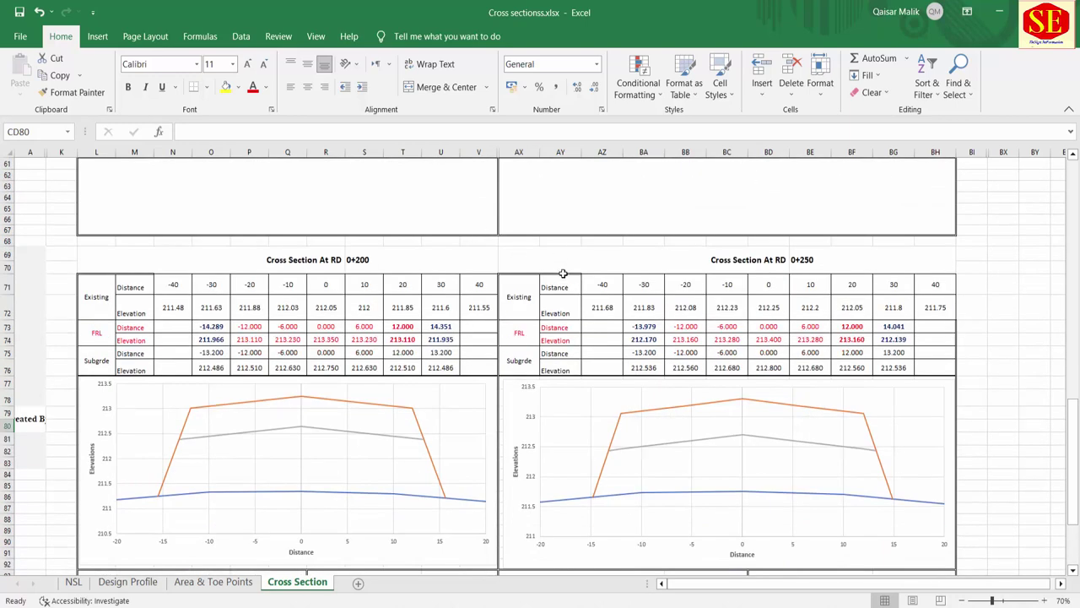
{"action": "mouse_move", "coordinate": [40, 252]}
{"action": "left_mouse_down"}
{"action": "mouse_move", "coordinate": [976, 486]}
{"action": "mouse_move", "coordinate": [977, 550]}
{"action": "left_mouse_up"}
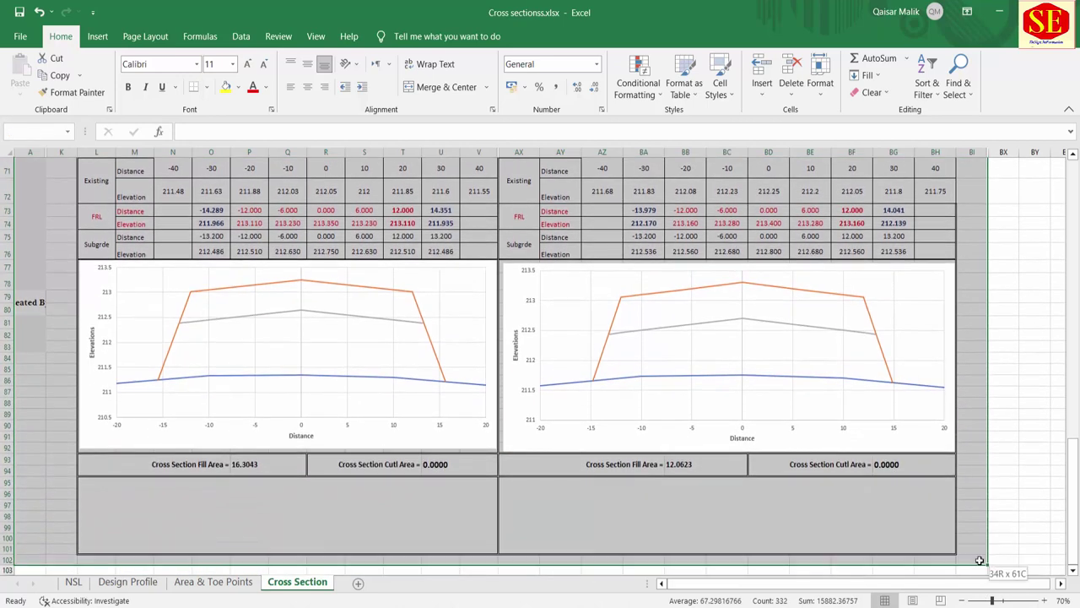
{"action": "right_click", "coordinate": [978, 550]}
{"action": "left_click", "coordinate": [865, 244]}
Paste the copied pair starting at row 104 and select the new left block's chainage number.
{"action": "scroll", "coordinate": [865, 245], "scroll_direction": "up", "scroll_amount": 1}
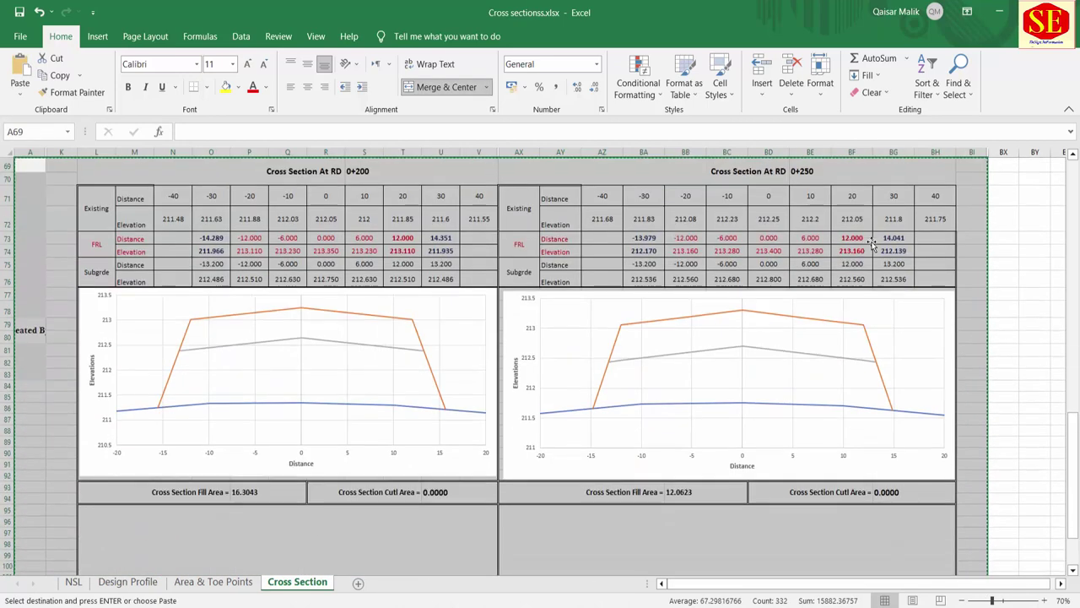
{"action": "scroll", "coordinate": [816, 391], "scroll_direction": "down", "scroll_amount": 5}
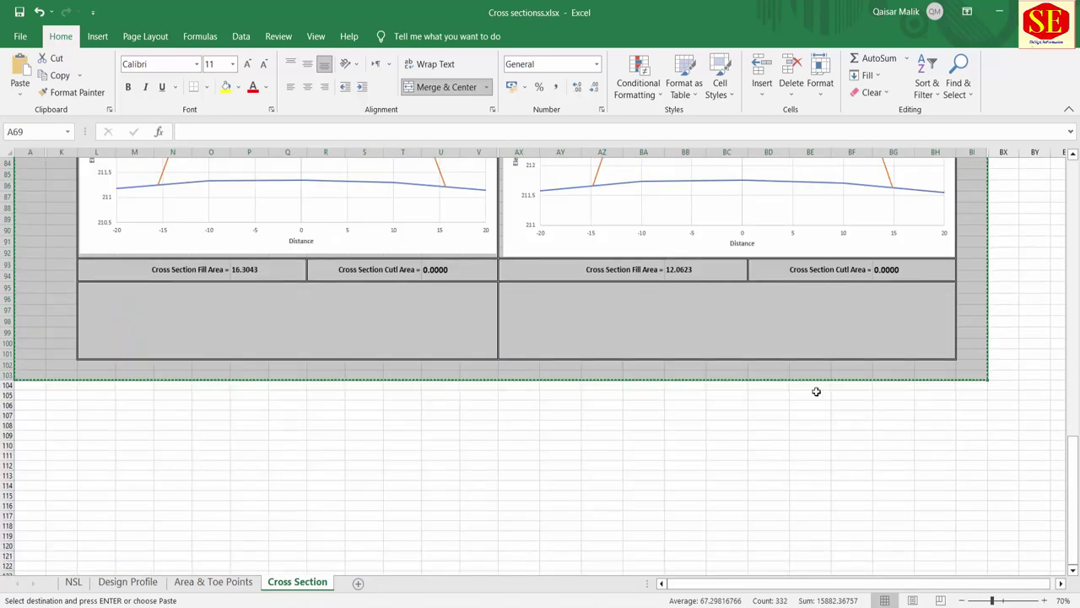
{"action": "left_click", "coordinate": [31, 388]}
{"action": "right_click", "coordinate": [35, 387]}
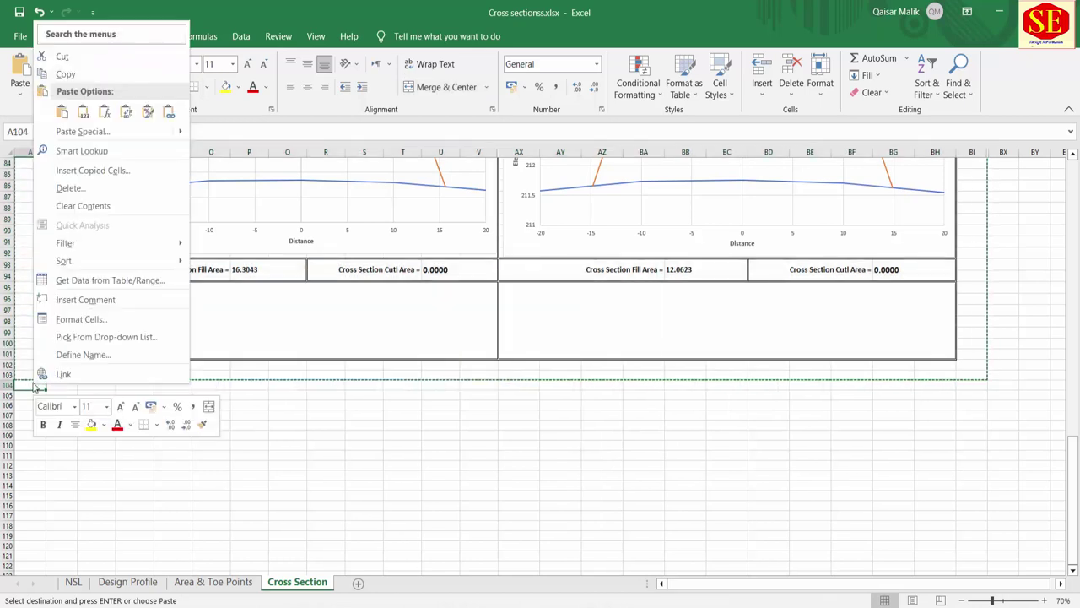
{"action": "left_click", "coordinate": [62, 111]}
{"action": "left_click", "coordinate": [364, 459]}
{"action": "left_click", "coordinate": [384, 398]}
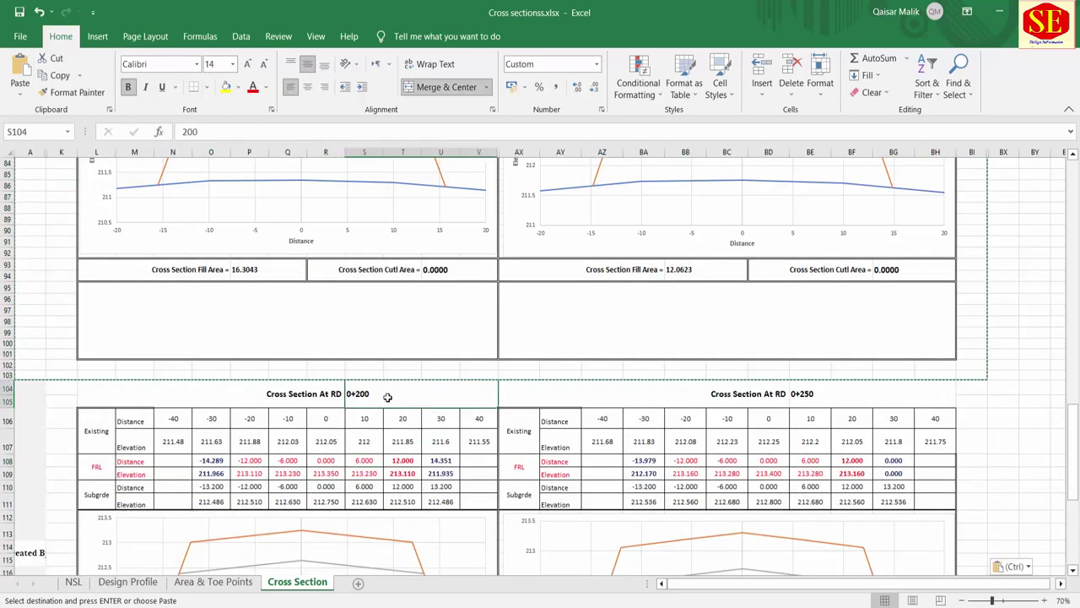
{"action": "scroll", "coordinate": [724, 331], "scroll_direction": "up", "scroll_amount": 6}
{"action": "scroll", "coordinate": [724, 331], "scroll_direction": "down", "scroll_amount": 5}
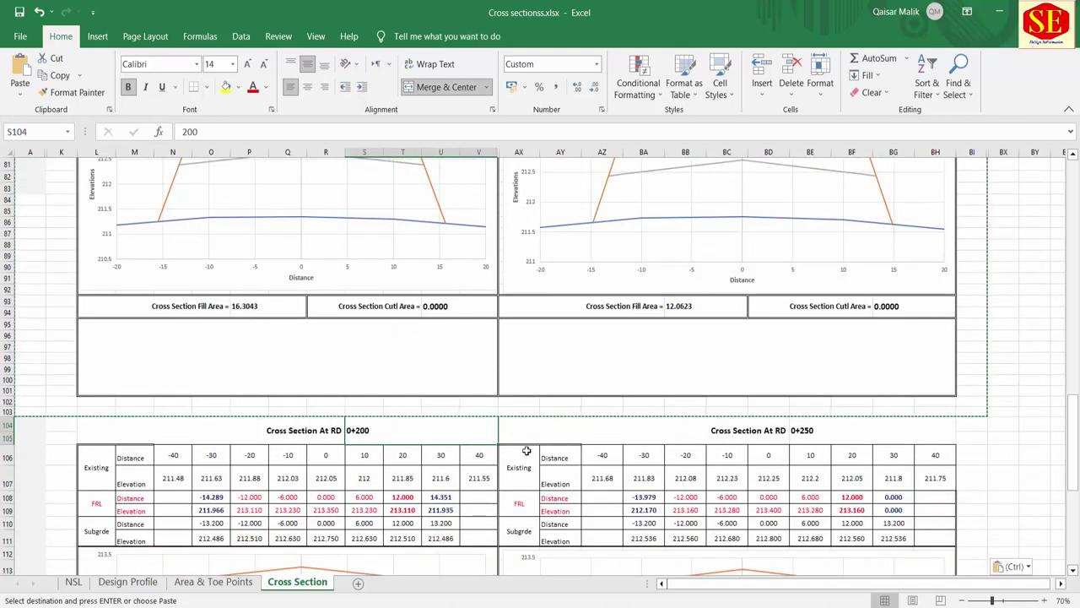
Set the chainage to 0+300 and paste its NSL ground readings transposed into the Existing rows.
{"action": "type", "text": "3"}
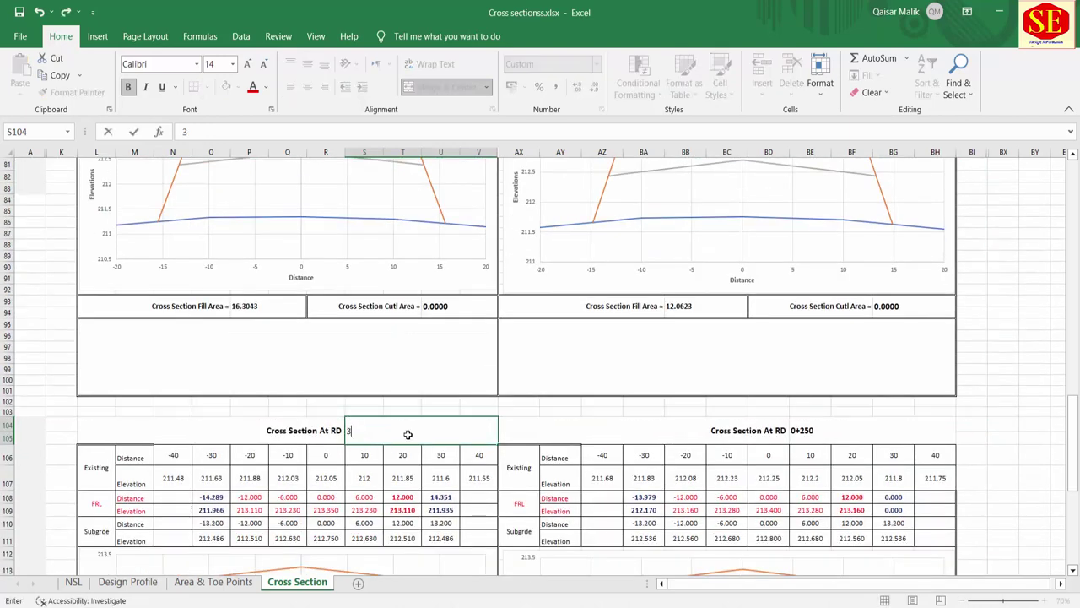
{"action": "left_click", "coordinate": [815, 432]}
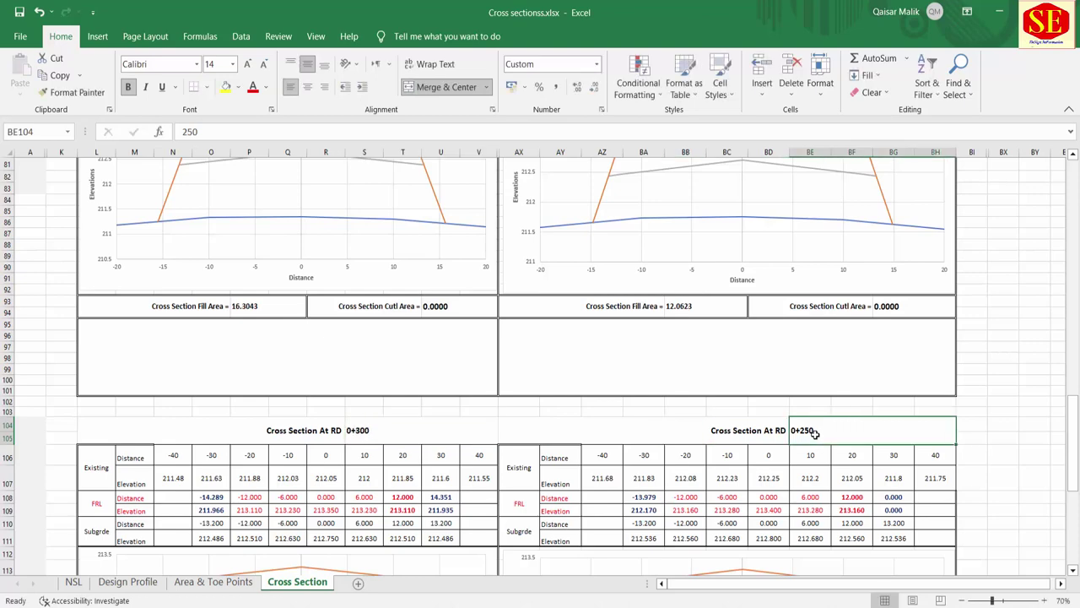
{"action": "scroll", "coordinate": [724, 443], "scroll_direction": "down", "scroll_amount": 1}
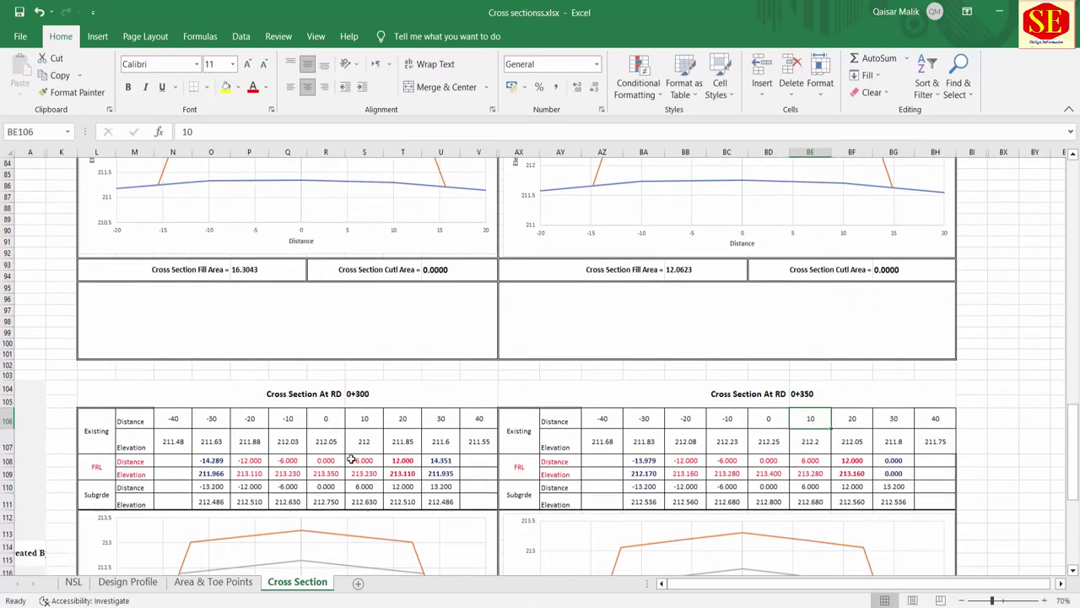
{"action": "left_click", "coordinate": [74, 582]}
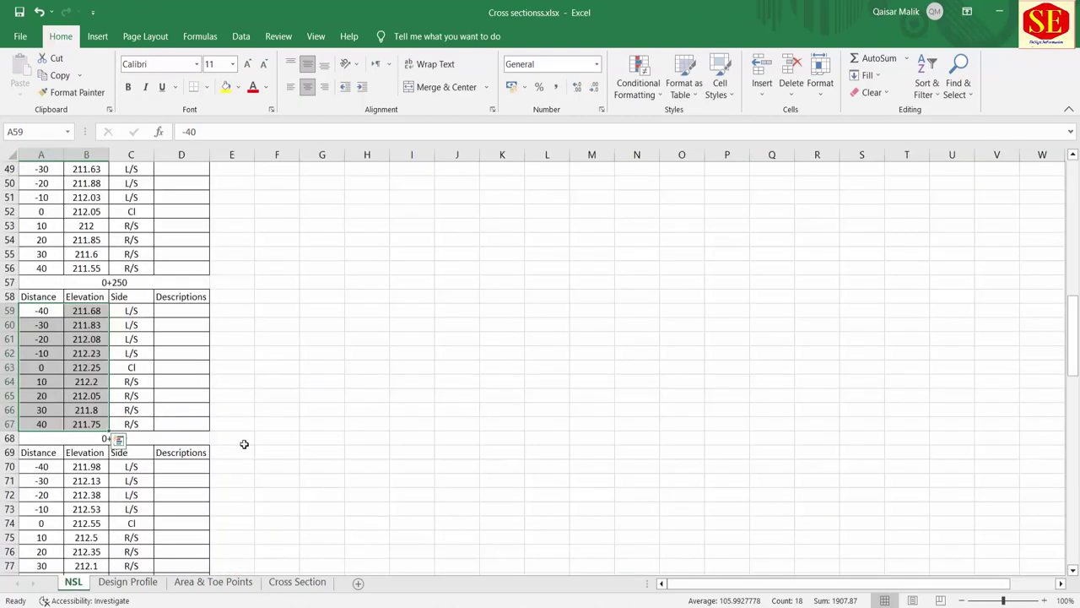
{"action": "scroll", "coordinate": [243, 443], "scroll_direction": "down", "scroll_amount": 4}
{"action": "left_click", "coordinate": [260, 370]}
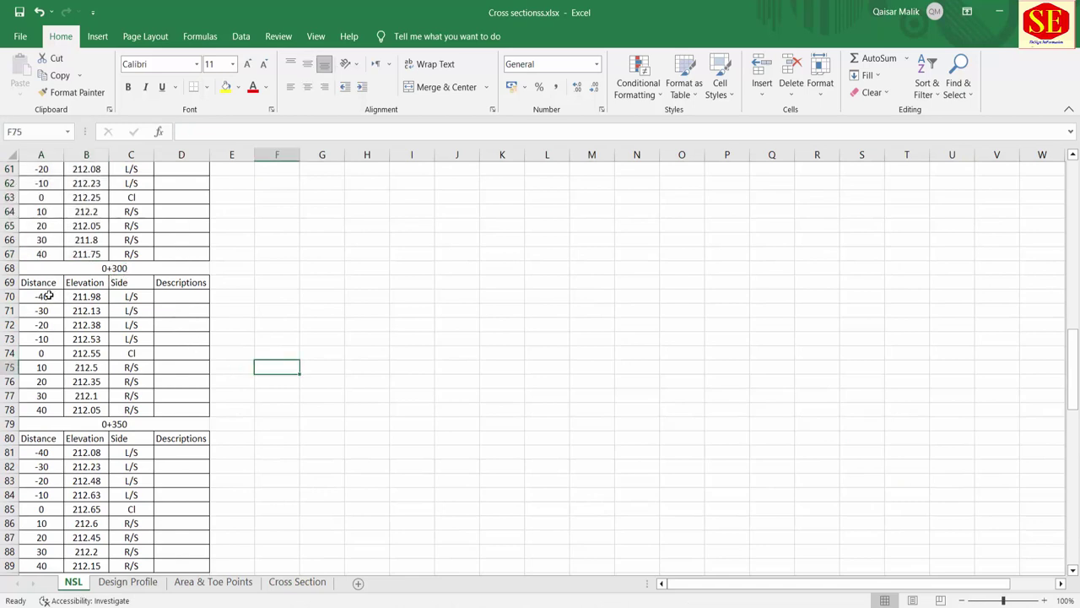
{"action": "left_click_drag", "start_coordinate": [49, 296], "coordinate": [86, 408]}
{"action": "right_click", "coordinate": [86, 408]}
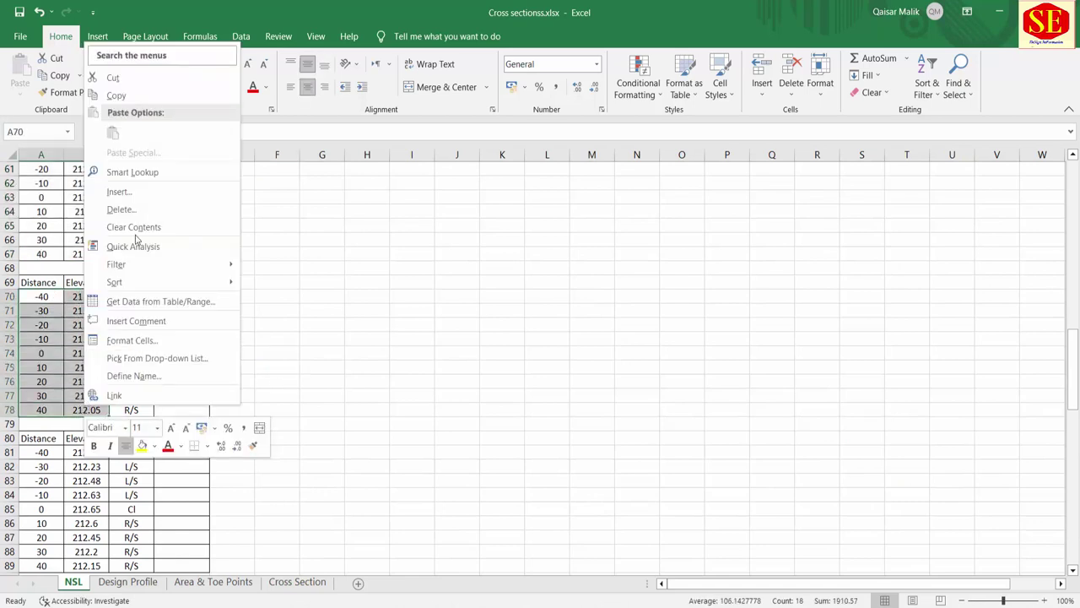
{"action": "left_click", "coordinate": [151, 97]}
{"action": "left_click", "coordinate": [297, 582]}
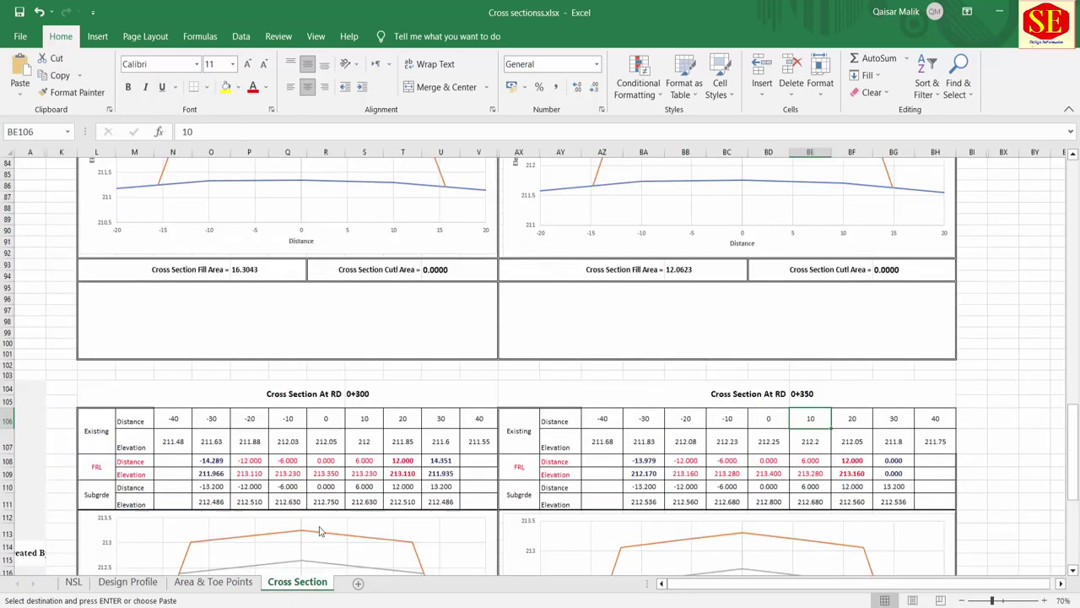
{"action": "right_click", "coordinate": [175, 422]}
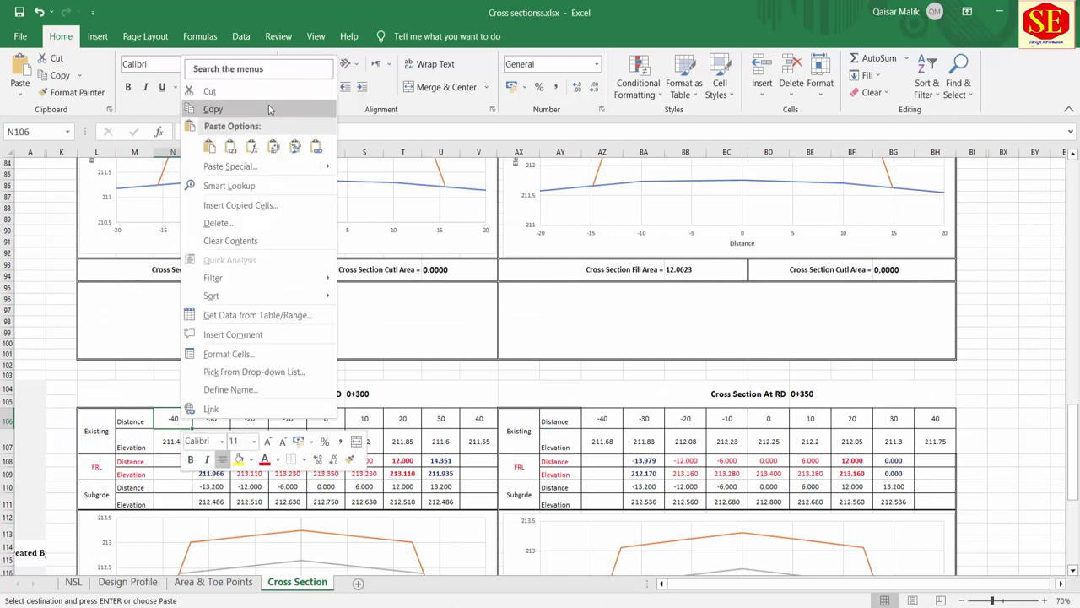
{"action": "left_click", "coordinate": [270, 148]}
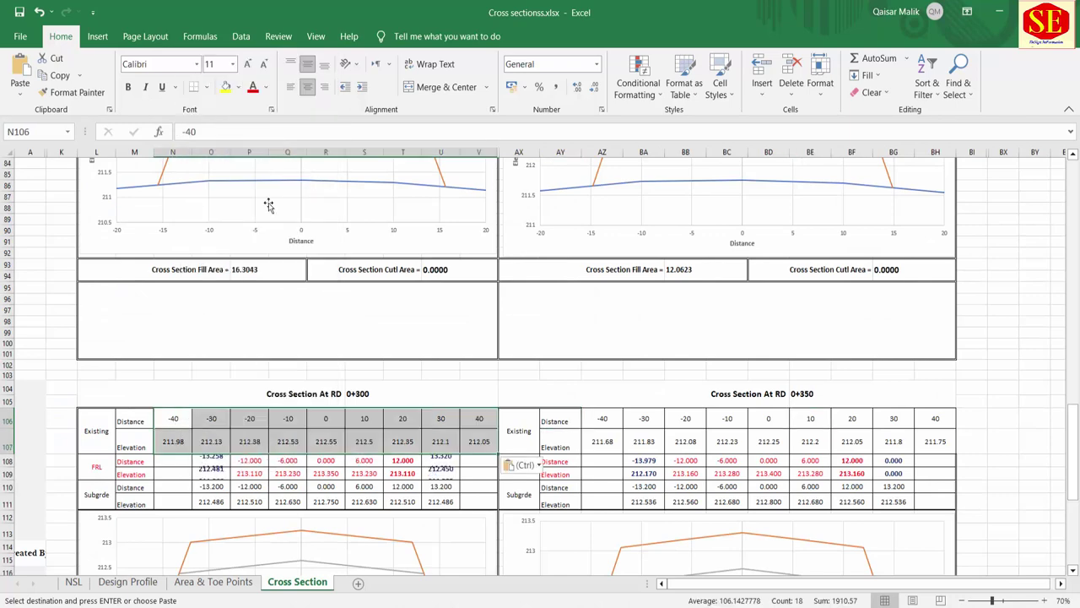
Copy the RD 0+300 FRL values from Design Profile into Cross Section P108:T109.
{"action": "left_click", "coordinate": [191, 583]}
{"action": "left_click", "coordinate": [128, 582]}
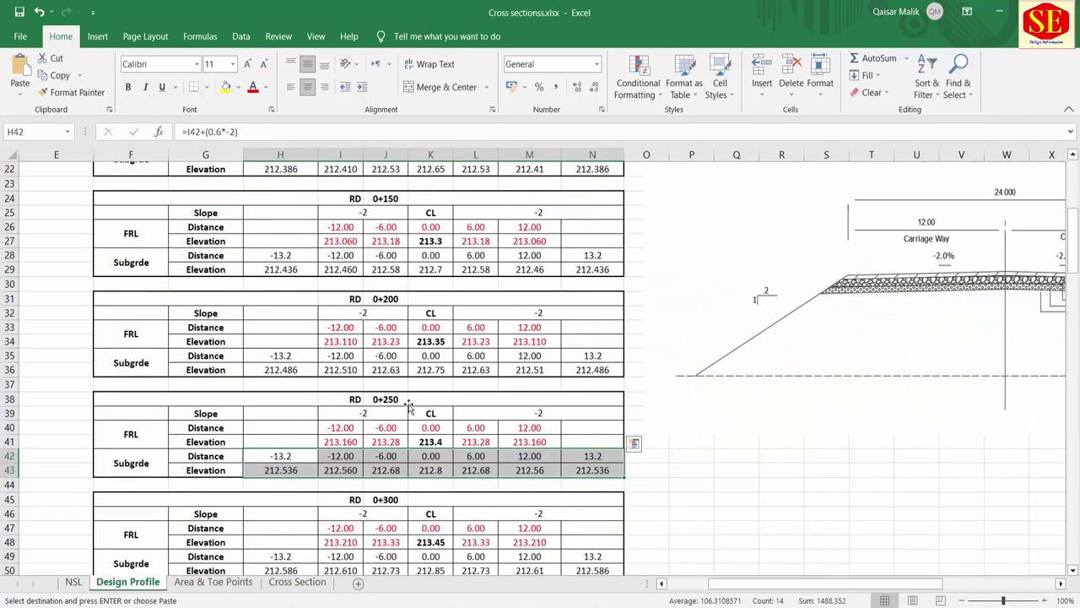
{"action": "scroll", "coordinate": [408, 406], "scroll_direction": "down", "scroll_amount": 3}
{"action": "left_click_drag", "start_coordinate": [333, 397], "coordinate": [517, 412]}
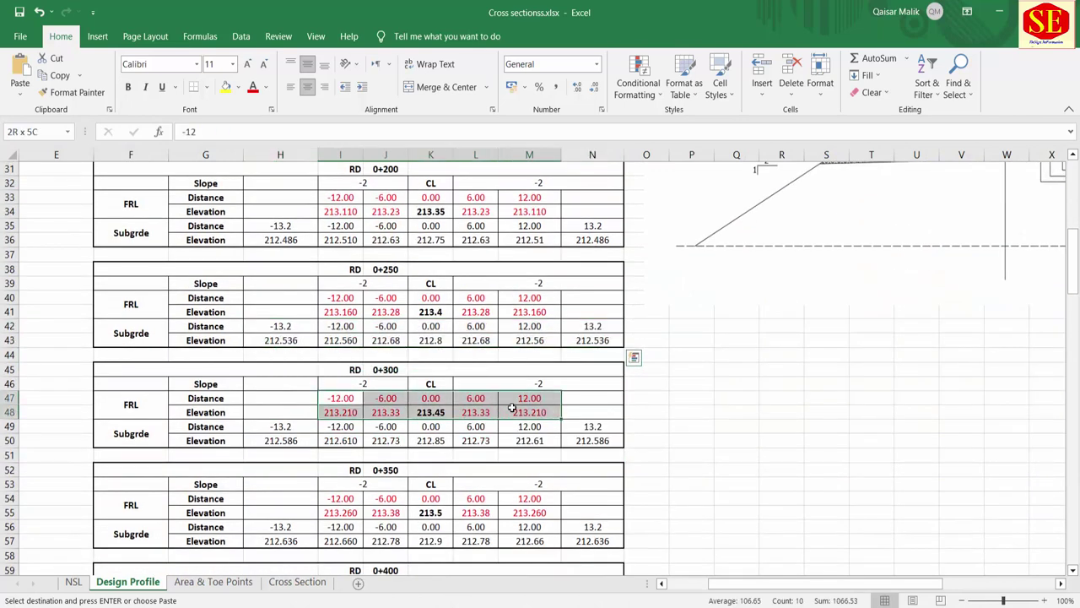
{"action": "right_click", "coordinate": [516, 412]}
{"action": "left_click", "coordinate": [548, 98]}
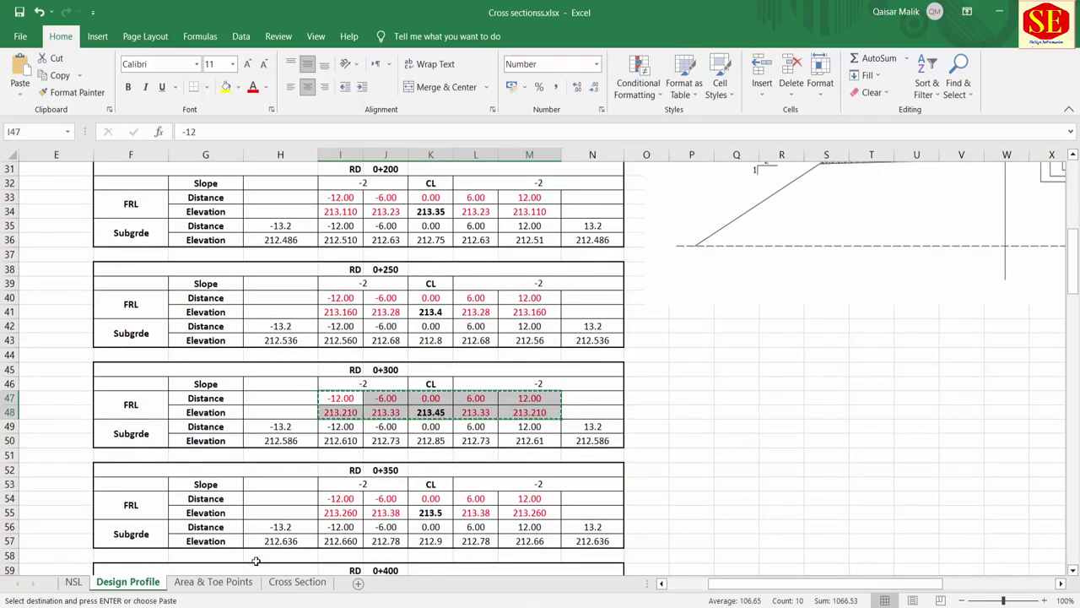
{"action": "left_click", "coordinate": [297, 582]}
{"action": "left_click", "coordinate": [251, 461]}
{"action": "right_click", "coordinate": [251, 461]}
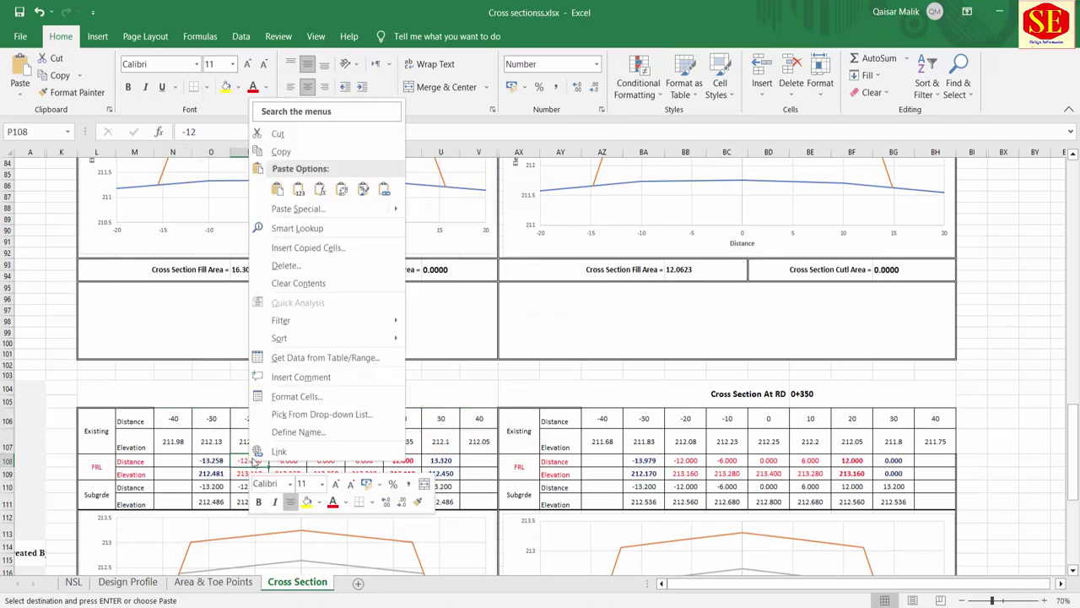
{"action": "left_click", "coordinate": [300, 189]}
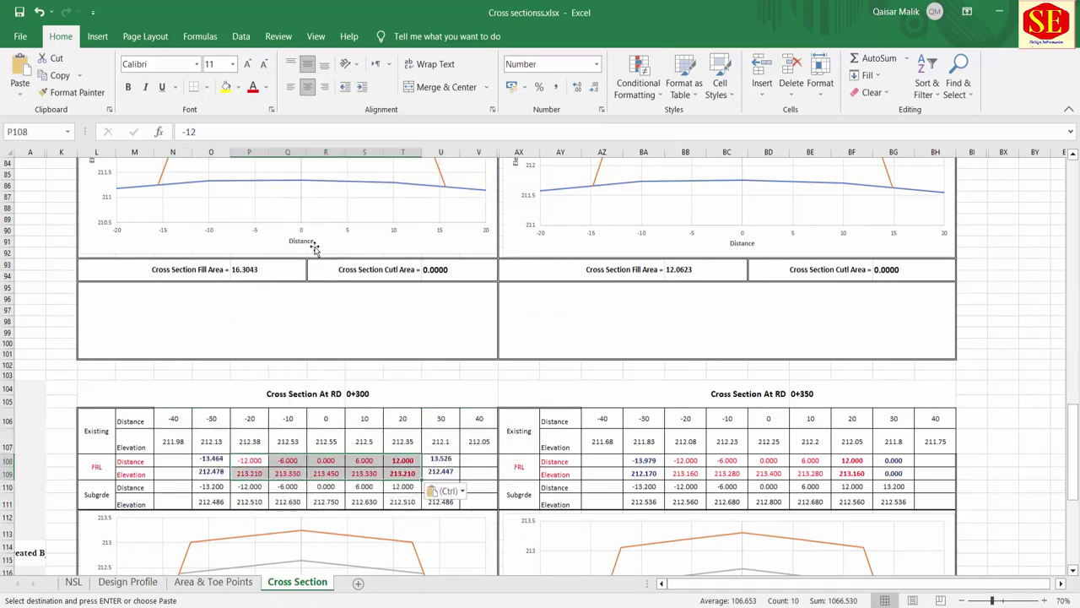
Copy the RD 0+300 Subgrade values from Design Profile into Cross Section O110:U111.
{"action": "left_click", "coordinate": [136, 584]}
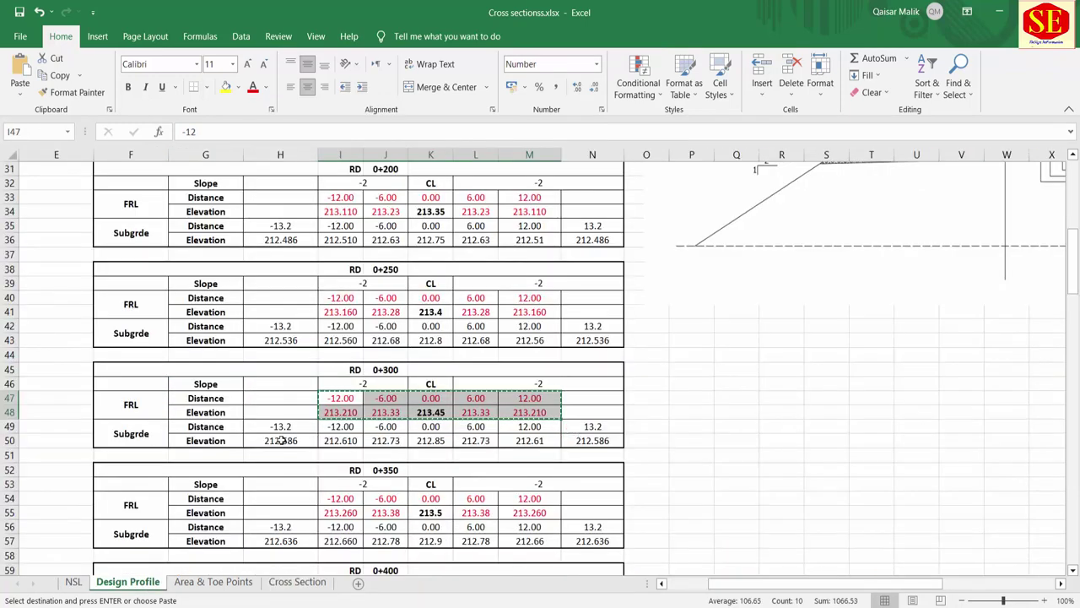
{"action": "left_click_drag", "start_coordinate": [281, 427], "coordinate": [595, 441]}
{"action": "right_click", "coordinate": [608, 441]}
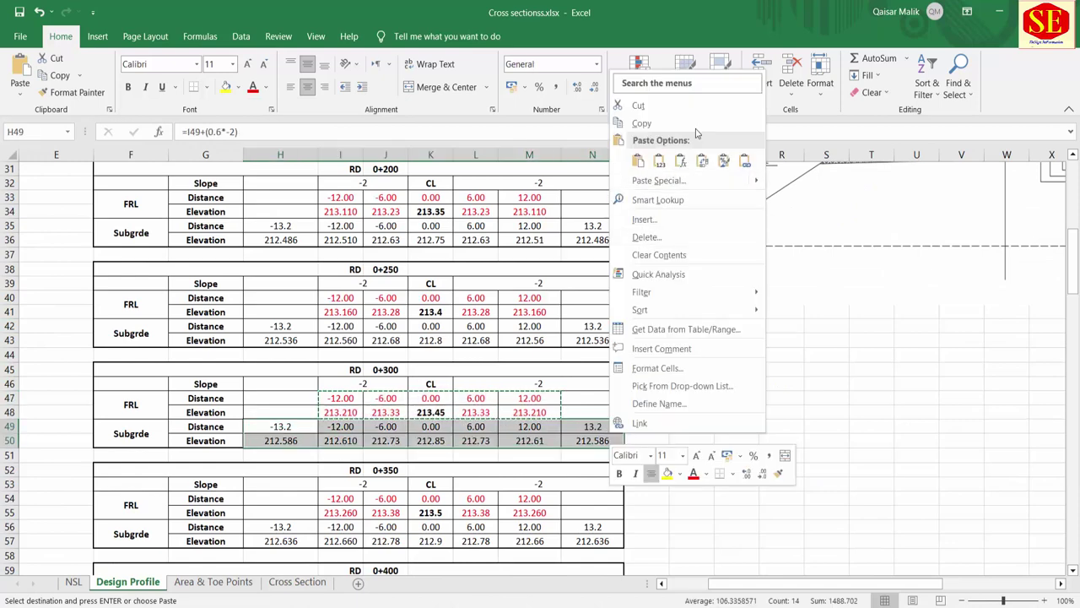
{"action": "left_click", "coordinate": [695, 125]}
{"action": "left_click", "coordinate": [295, 584]}
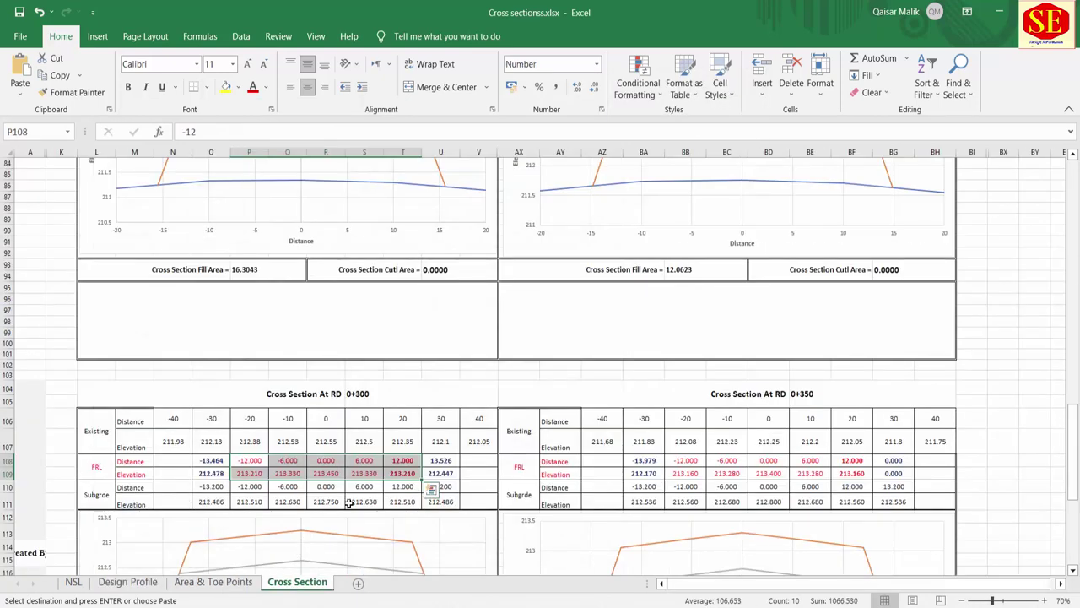
{"action": "left_click", "coordinate": [219, 488]}
{"action": "right_click", "coordinate": [218, 487]}
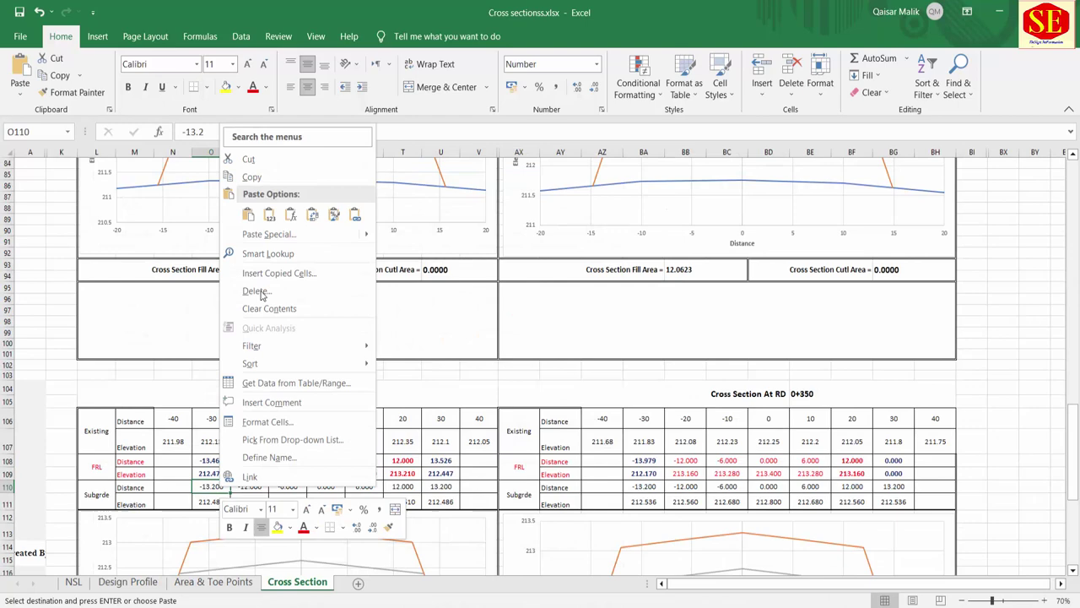
{"action": "left_click", "coordinate": [249, 215]}
{"action": "scroll", "coordinate": [405, 507], "scroll_direction": "down", "scroll_amount": 3}
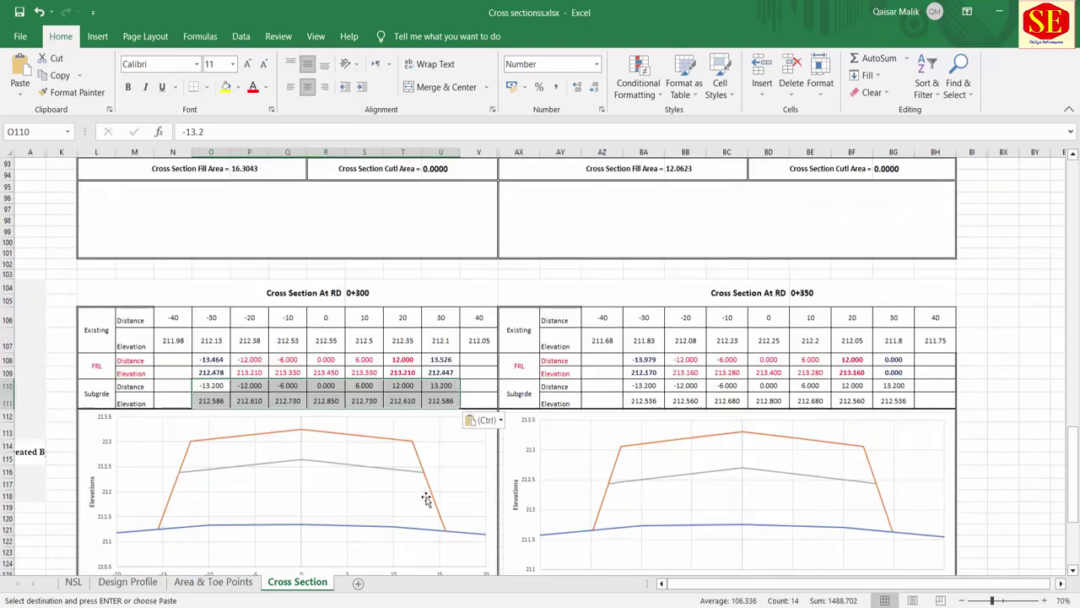
{"action": "scroll", "coordinate": [424, 499], "scroll_direction": "down", "scroll_amount": 2}
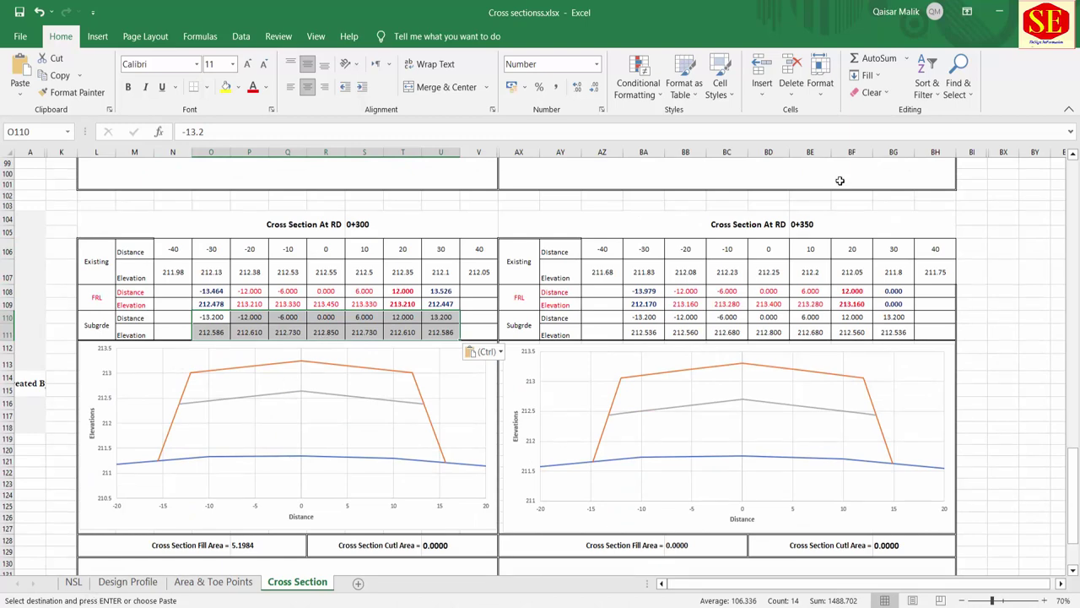
Paste the NSL 0+350 distances and elevations transposed into Cross Section AZ106.
{"action": "left_click", "coordinate": [73, 581]}
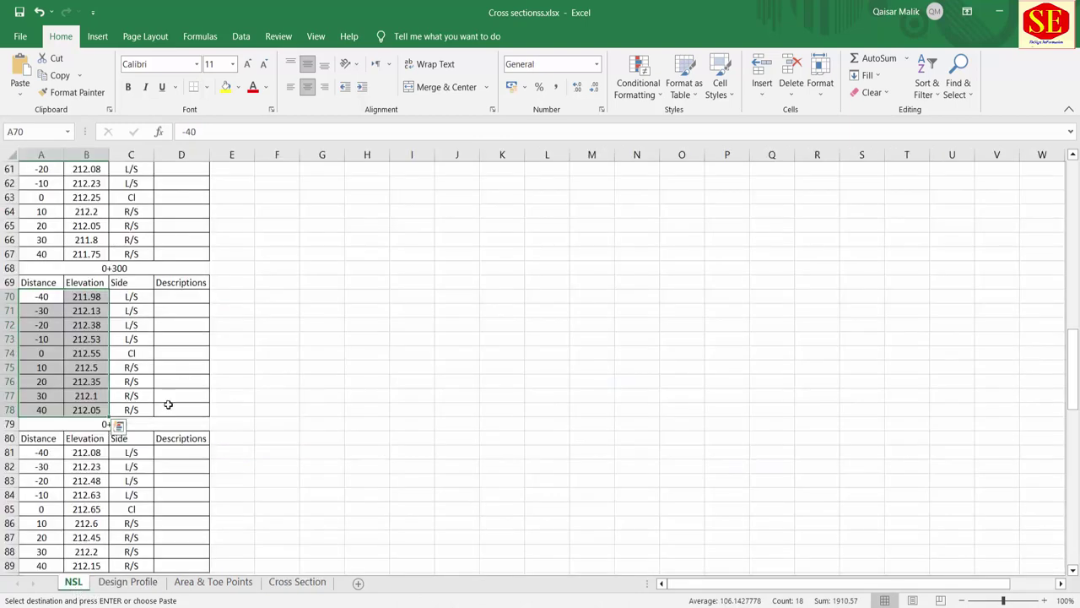
{"action": "scroll", "coordinate": [84, 380], "scroll_direction": "down", "scroll_amount": 2}
{"action": "left_click_drag", "start_coordinate": [41, 367], "coordinate": [93, 479]}
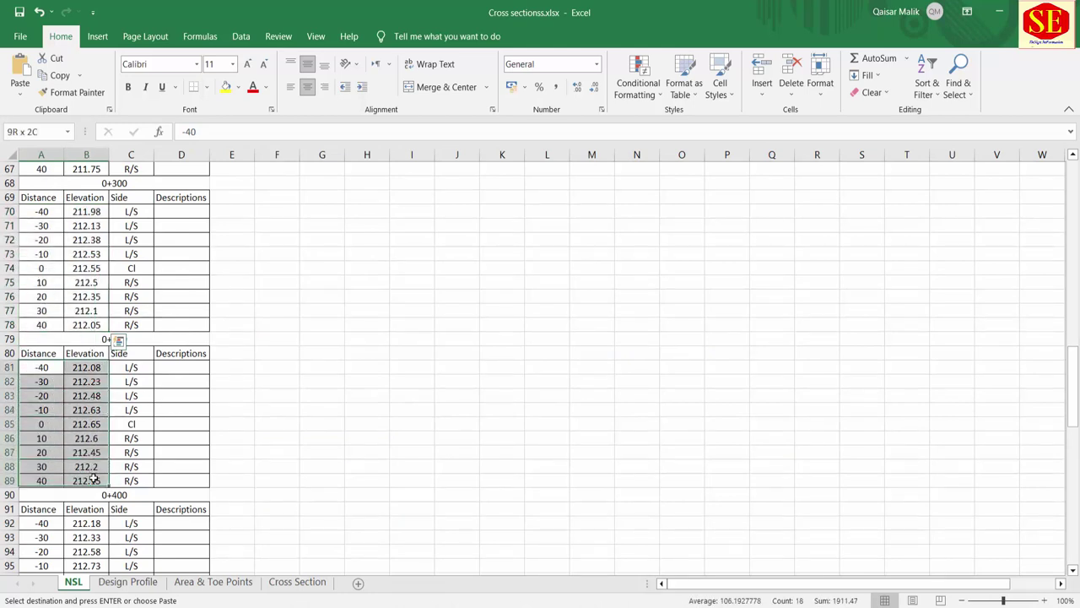
{"action": "right_click", "coordinate": [93, 478]}
{"action": "left_click", "coordinate": [156, 173]}
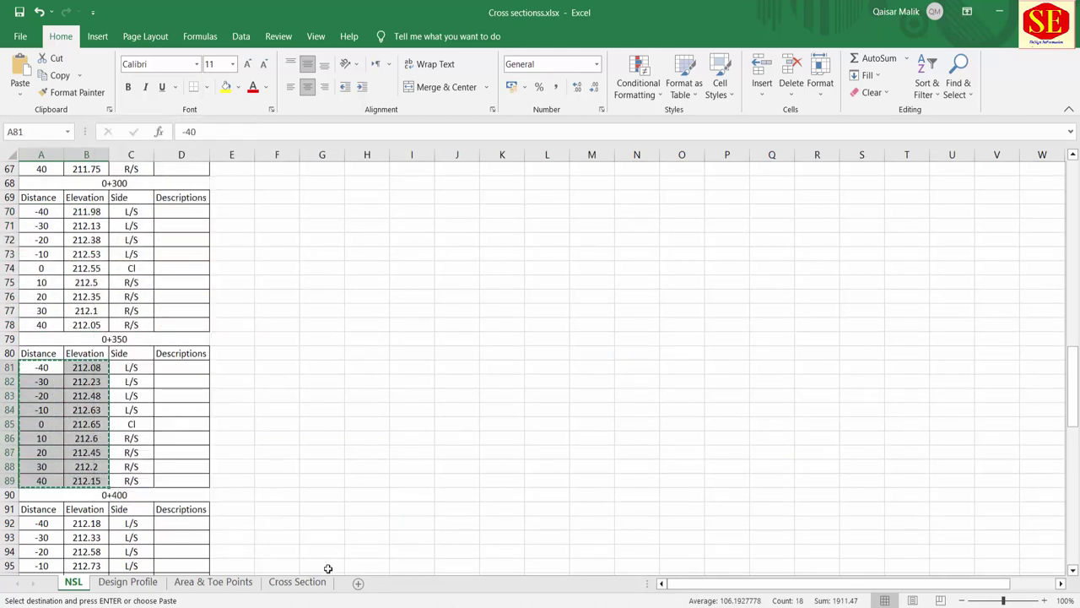
{"action": "left_click", "coordinate": [297, 581]}
{"action": "left_click", "coordinate": [609, 249]}
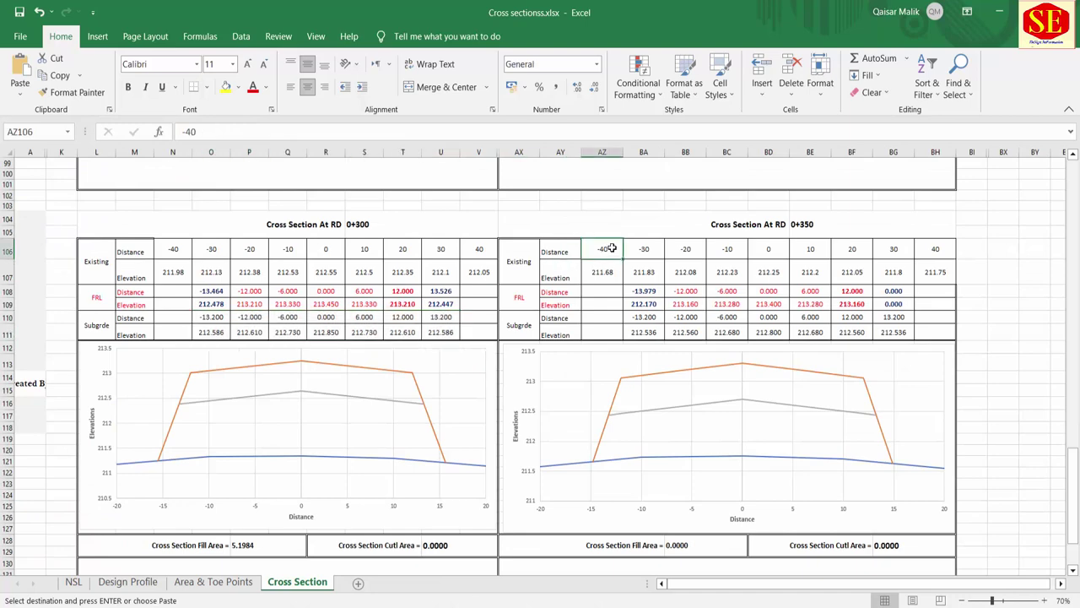
{"action": "right_click", "coordinate": [611, 248]}
{"action": "left_click", "coordinate": [706, 336]}
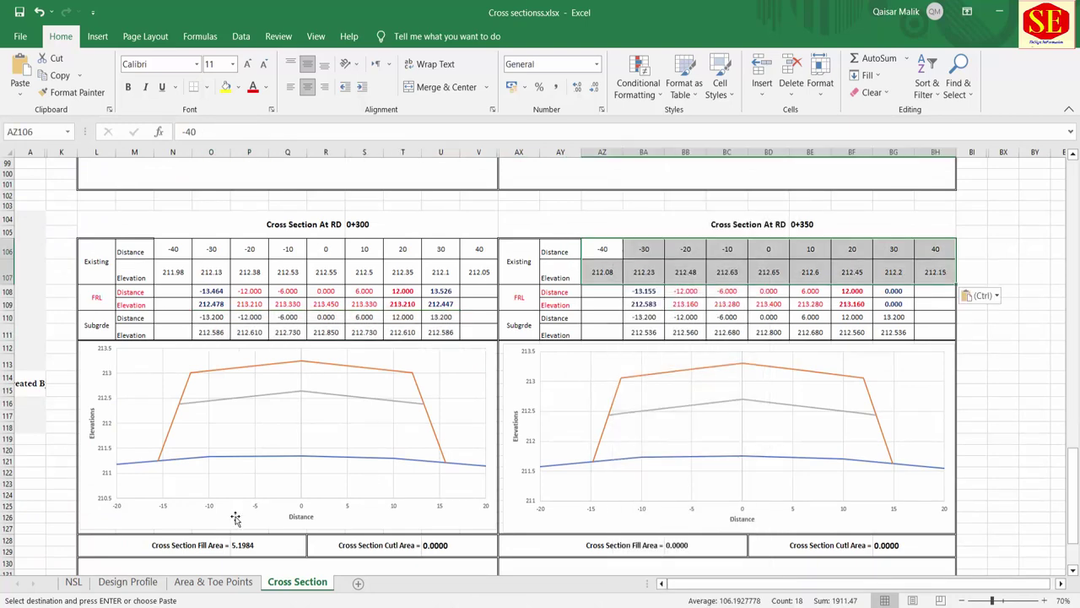
Copy the RD 0+350 FRL values from Design Profile into BB108:BF109.
{"action": "left_click", "coordinate": [73, 582]}
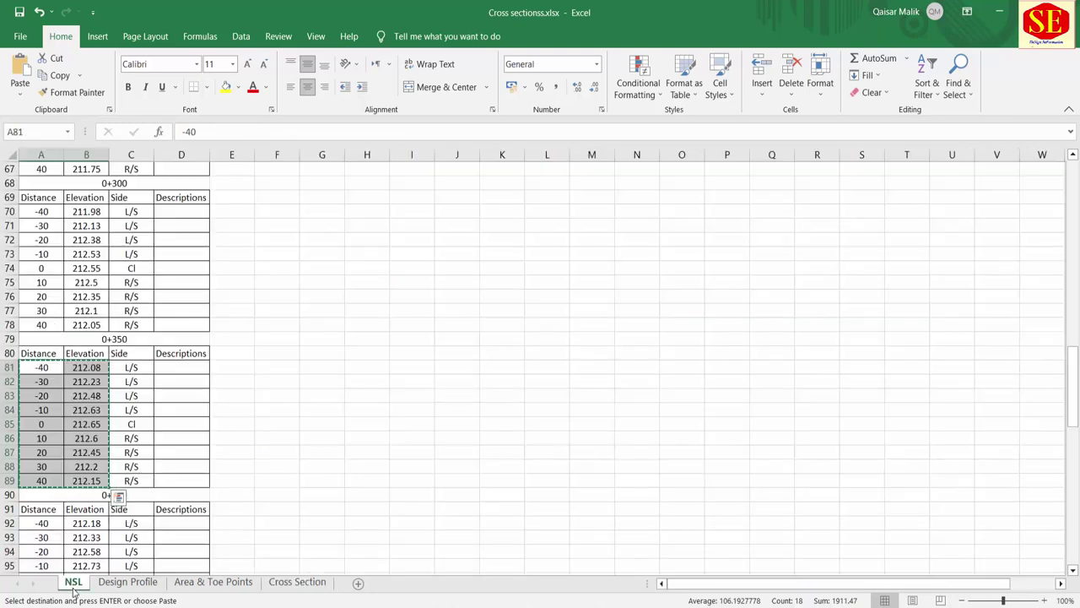
{"action": "left_click", "coordinate": [127, 581]}
{"action": "scroll", "coordinate": [290, 361], "scroll_direction": "down", "scroll_amount": 3}
{"action": "left_click_drag", "start_coordinate": [340, 370], "coordinate": [526, 382]}
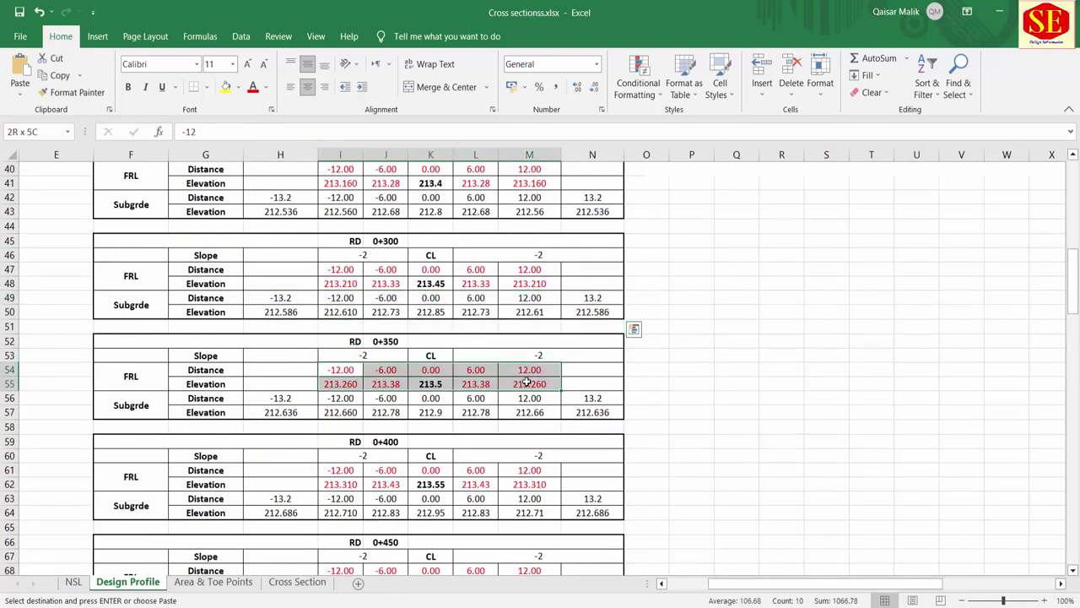
{"action": "right_click", "coordinate": [526, 382]}
{"action": "left_click", "coordinate": [557, 71]}
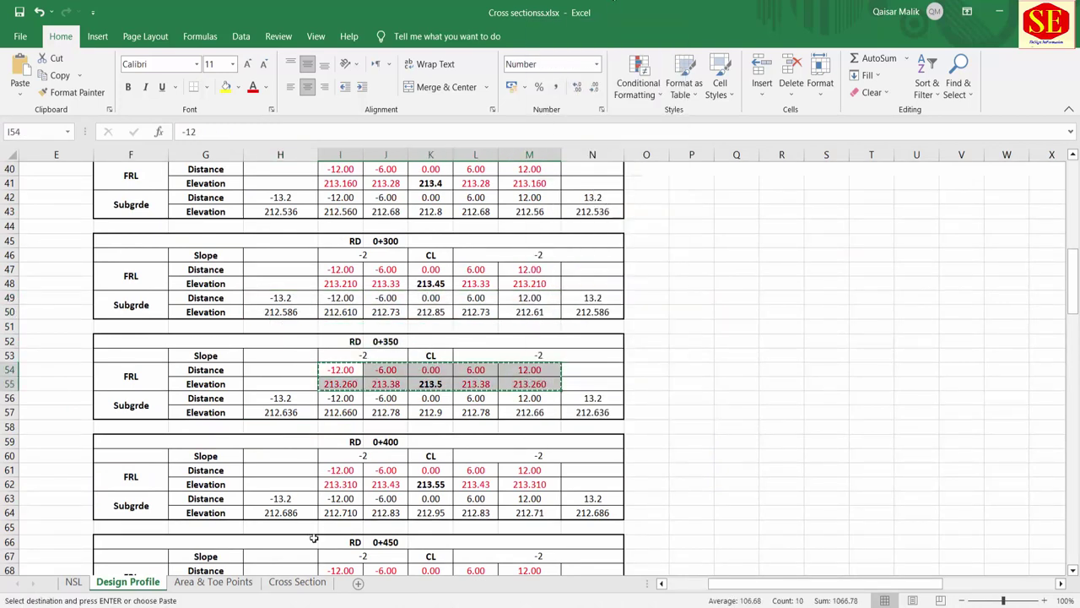
{"action": "left_click", "coordinate": [309, 582]}
{"action": "left_click", "coordinate": [692, 291]}
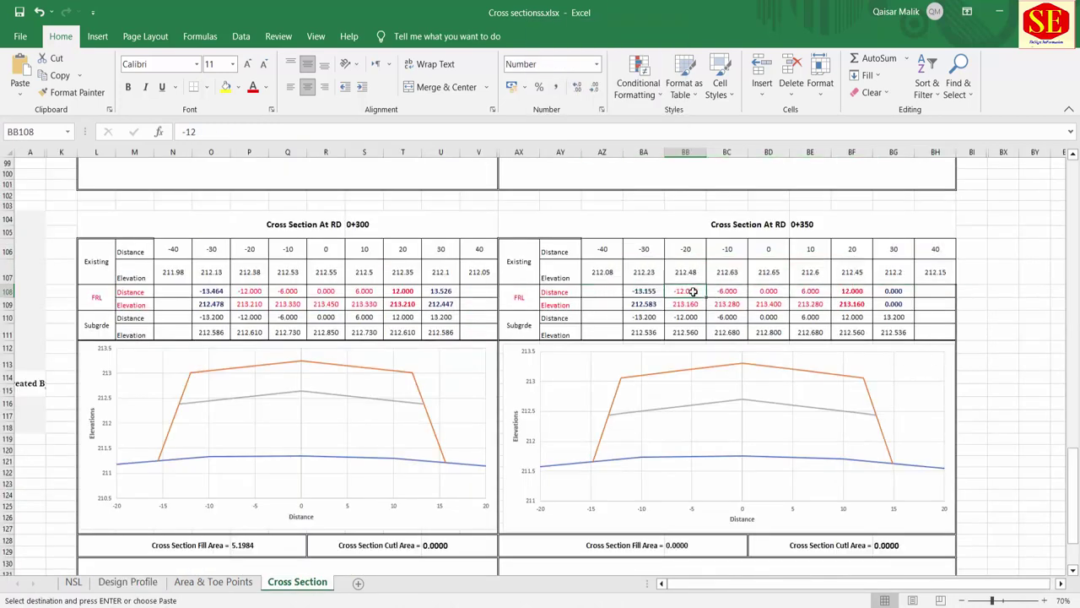
{"action": "right_click", "coordinate": [692, 291]}
{"action": "left_click", "coordinate": [745, 332]}
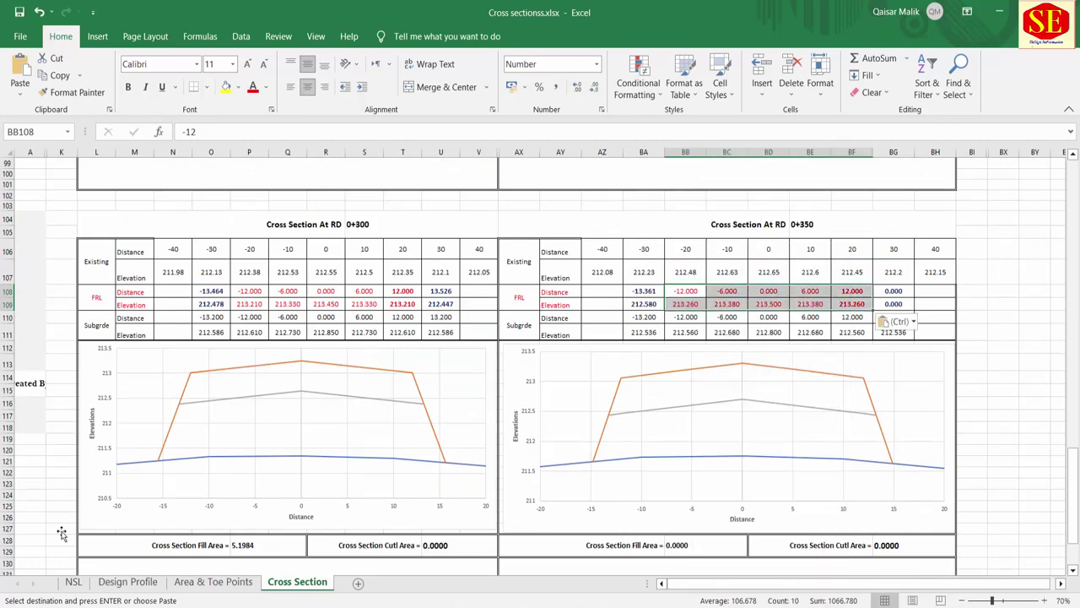
Copy the RD 0+350 Subgrade values, through column N, into BA110:BG111.
{"action": "left_click", "coordinate": [128, 582]}
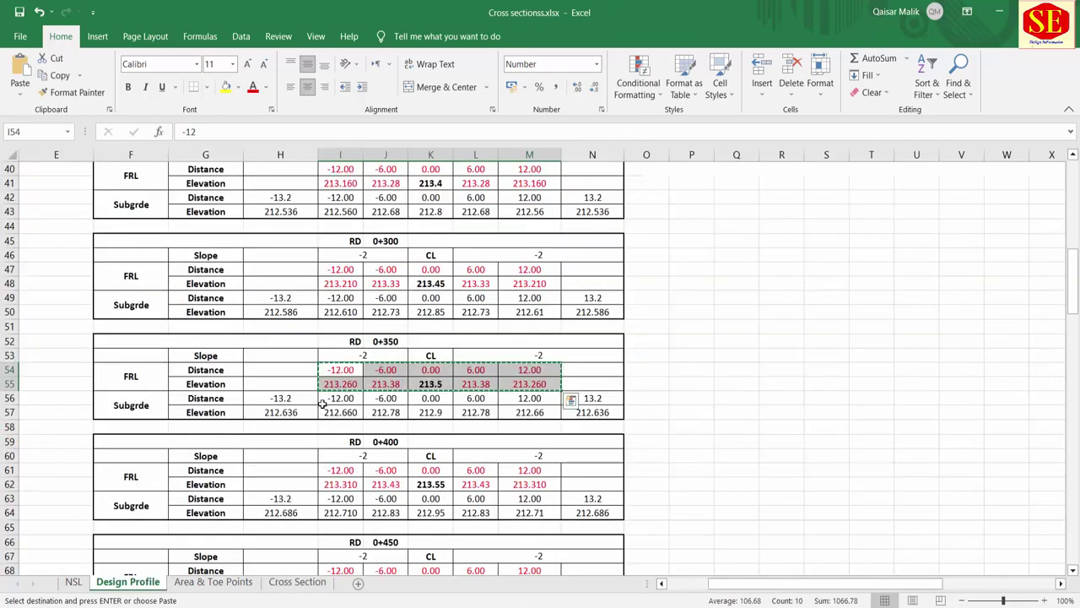
{"action": "left_click_drag", "start_coordinate": [317, 402], "coordinate": [549, 412]}
{"action": "right_click", "coordinate": [550, 413]}
{"action": "key", "text": "Escape"}
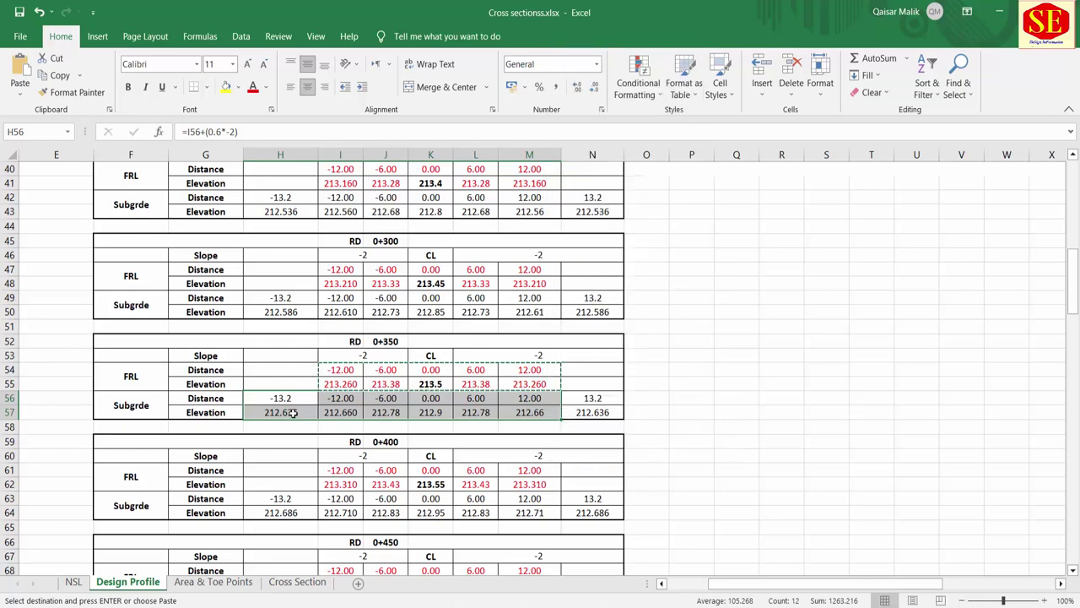
{"action": "left_click_drag", "start_coordinate": [281, 400], "coordinate": [596, 413]}
{"action": "right_click", "coordinate": [595, 413]}
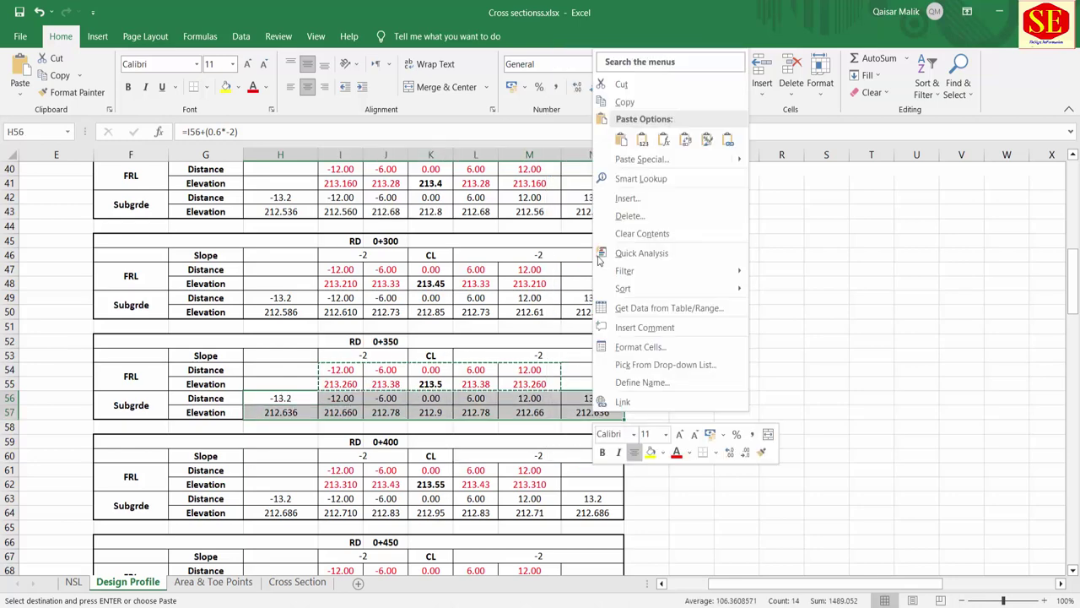
{"action": "left_click", "coordinate": [638, 101]}
{"action": "left_click", "coordinate": [297, 582]}
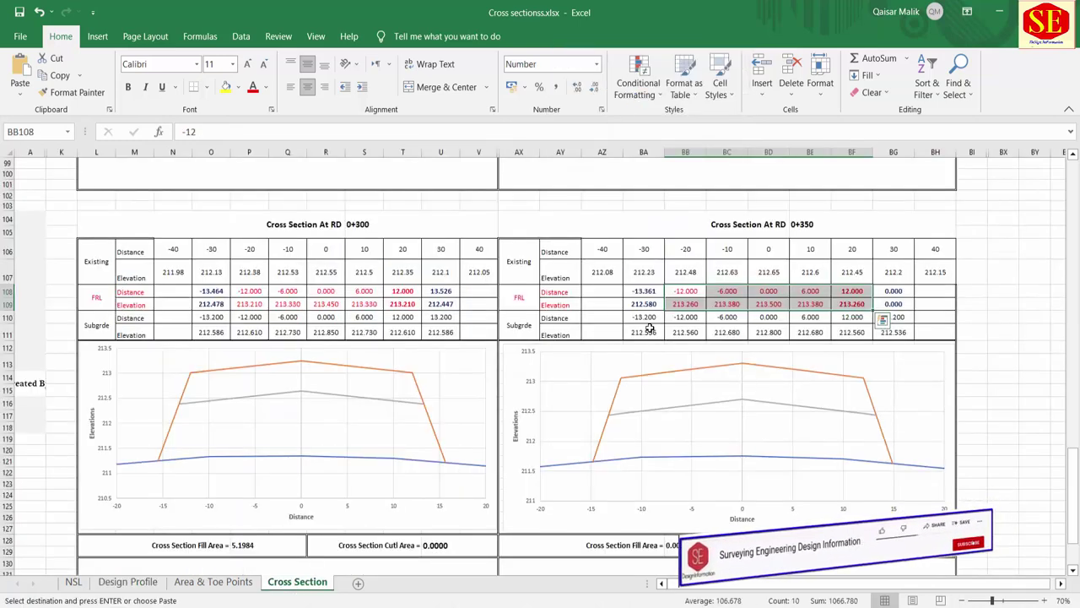
{"action": "right_click", "coordinate": [644, 317]}
{"action": "left_click", "coordinate": [685, 261]}
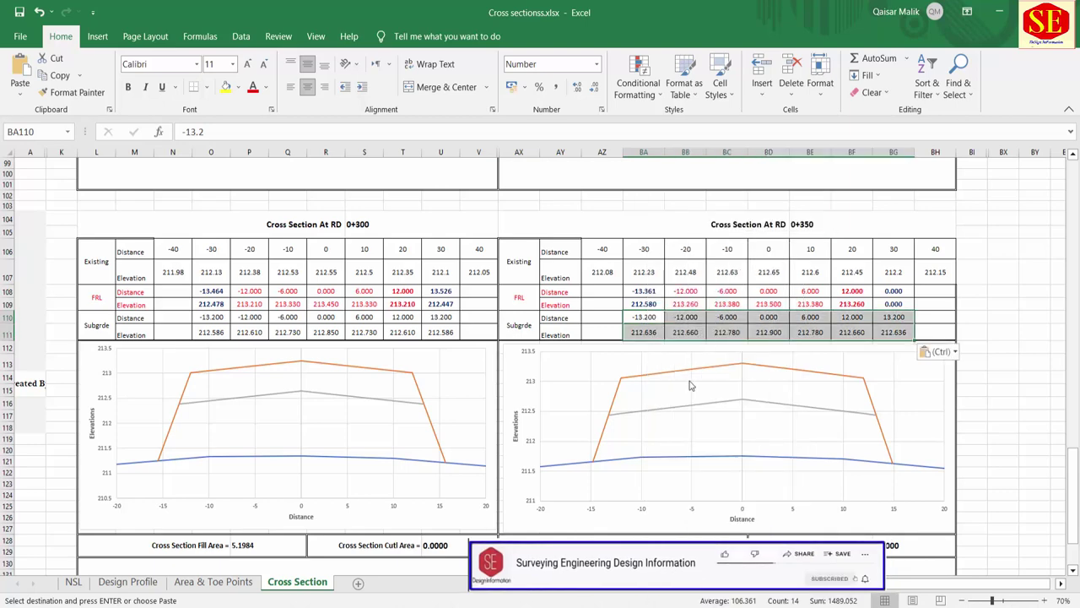
{"action": "scroll", "coordinate": [529, 338], "scroll_direction": "up", "scroll_amount": 1}
{"action": "scroll", "coordinate": [695, 361], "scroll_direction": "down", "scroll_amount": 2}
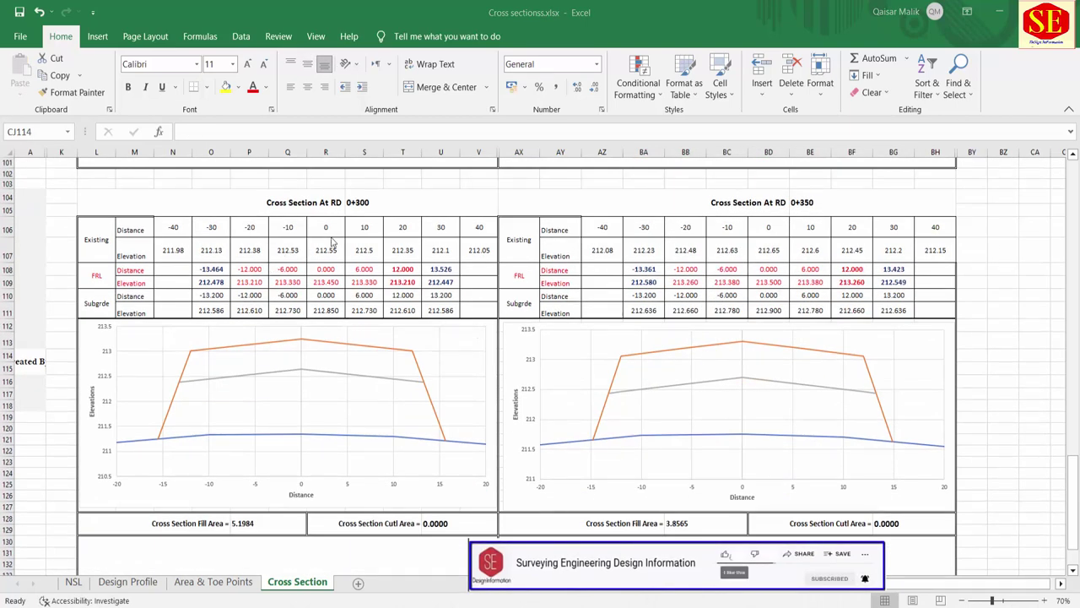
Unhide the hidden calculation columns across the selected column range.
{"action": "scroll", "coordinate": [546, 412], "scroll_direction": "down", "scroll_amount": 1}
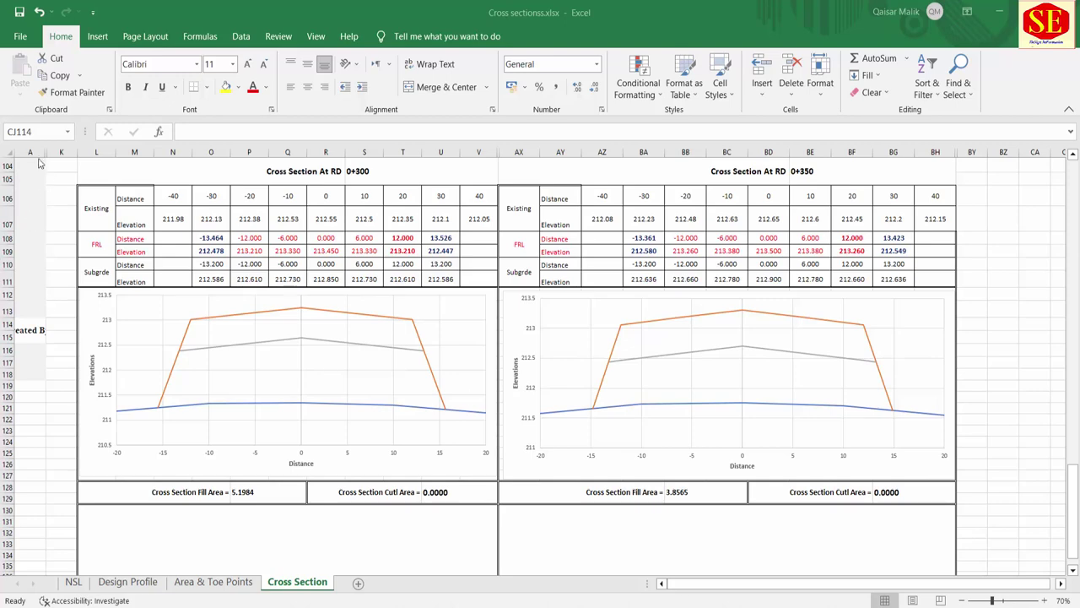
{"action": "left_click_drag", "start_coordinate": [28, 151], "coordinate": [706, 148]}
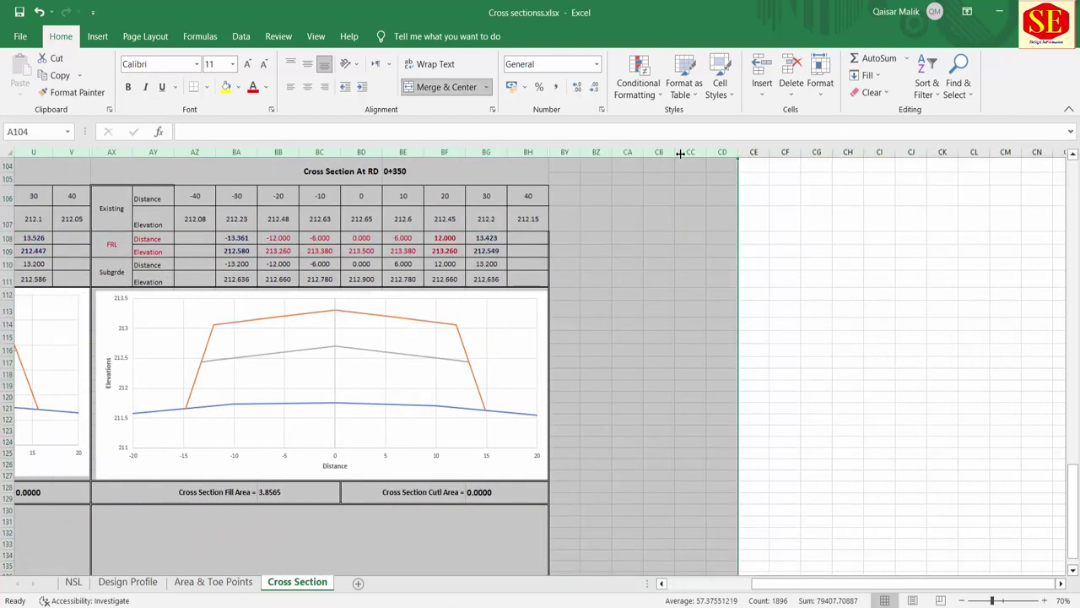
{"action": "right_click", "coordinate": [692, 153]}
{"action": "left_click", "coordinate": [727, 390]}
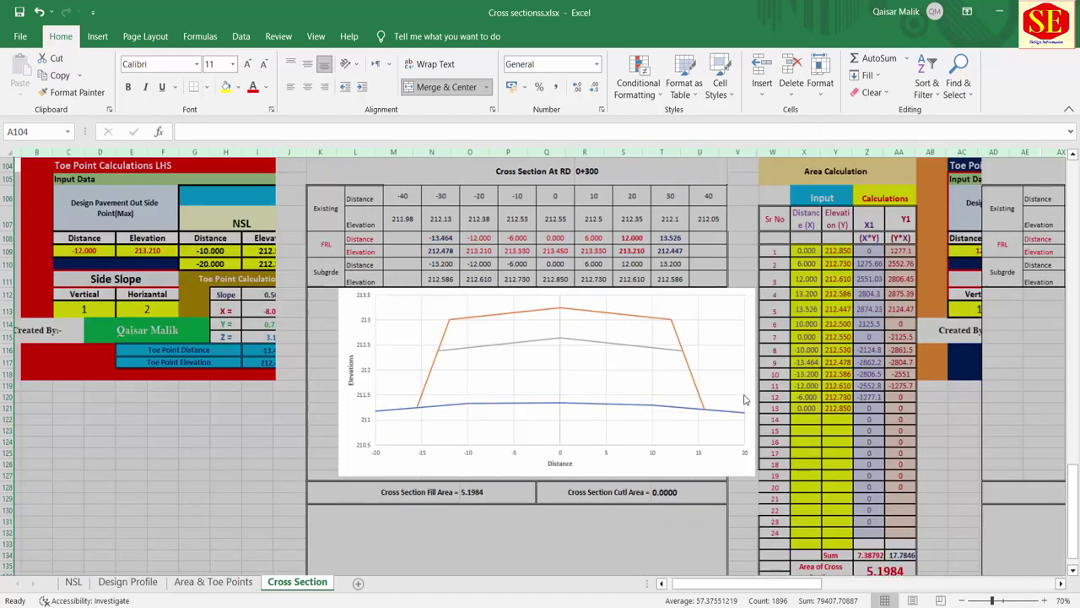
Hide the left-hand toe point calculation columns B–K.
{"action": "scroll", "coordinate": [894, 409], "scroll_direction": "up", "scroll_amount": 5}
{"action": "scroll", "coordinate": [873, 411], "scroll_direction": "up", "scroll_amount": 8}
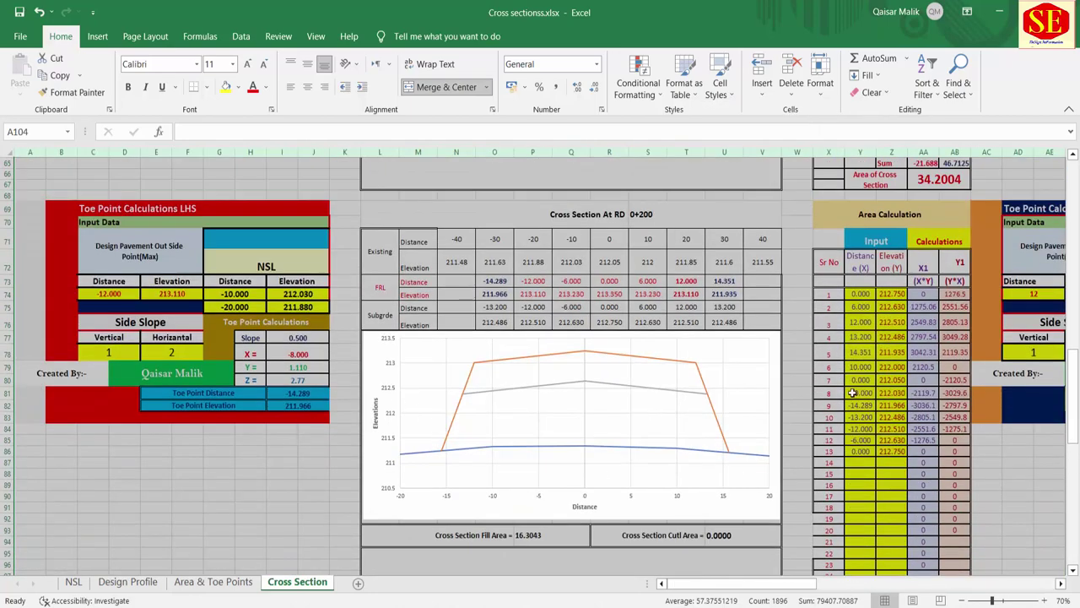
{"action": "scroll", "coordinate": [852, 392], "scroll_direction": "up", "scroll_amount": 6}
{"action": "scroll", "coordinate": [848, 388], "scroll_direction": "up", "scroll_amount": 11}
{"action": "scroll", "coordinate": [843, 381], "scroll_direction": "up", "scroll_amount": 4}
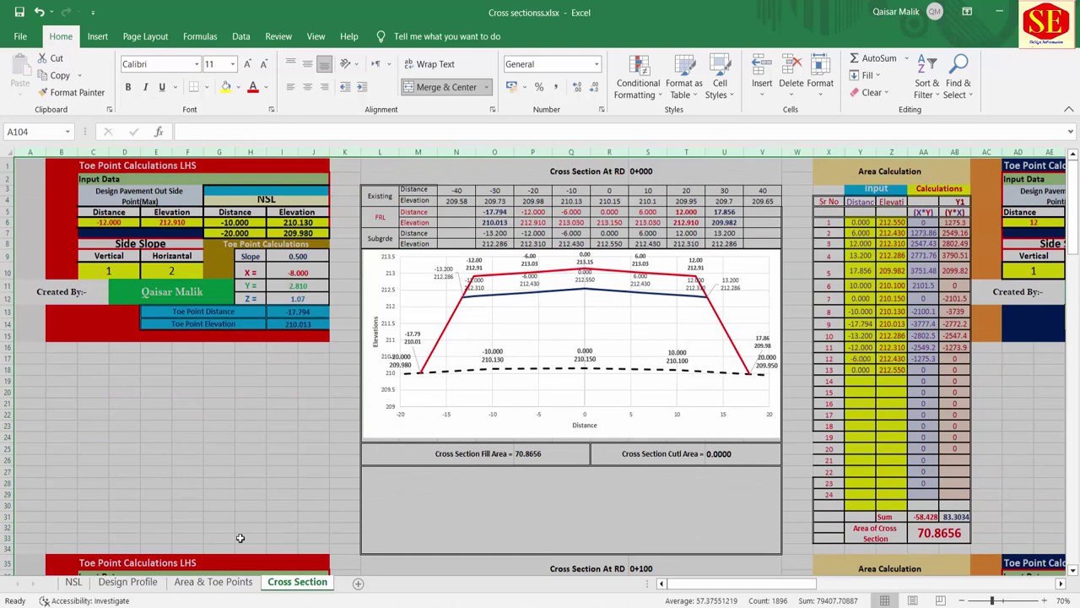
{"action": "left_click", "coordinate": [267, 470]}
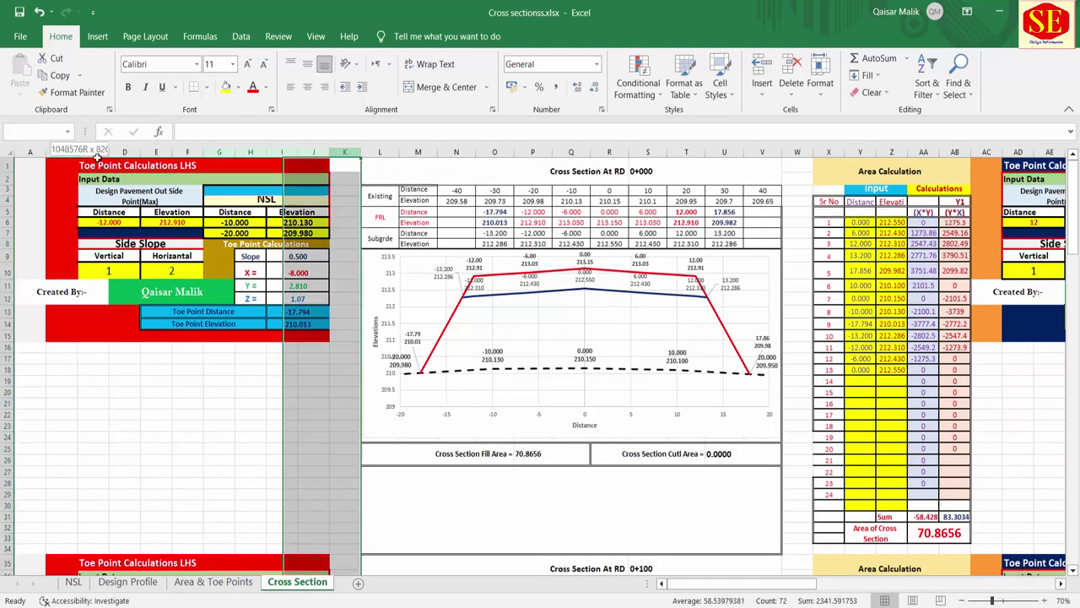
{"action": "left_click_drag", "start_coordinate": [342, 151], "coordinate": [60, 152]}
{"action": "right_click", "coordinate": [63, 152]}
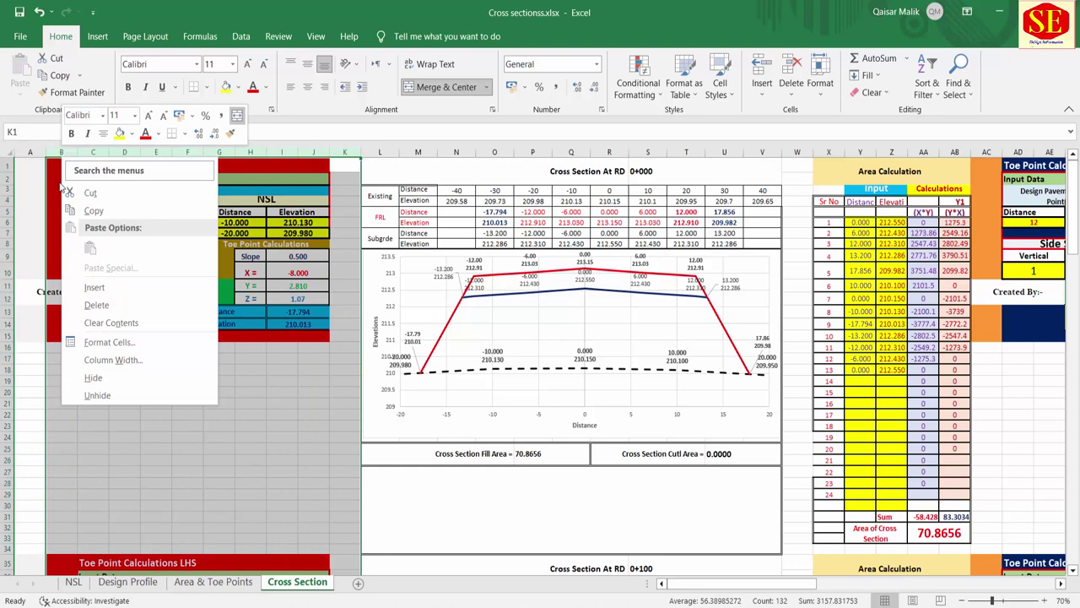
{"action": "left_click", "coordinate": [94, 378]}
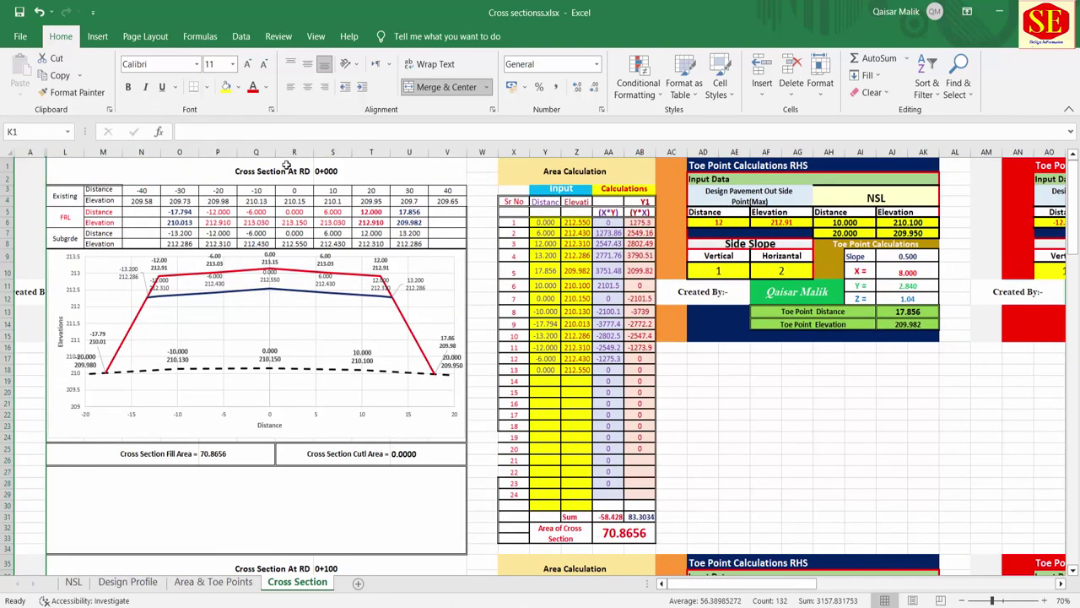
Unhide the hidden columns within W–AV.
{"action": "left_click_drag", "start_coordinate": [488, 146], "coordinate": [671, 145]}
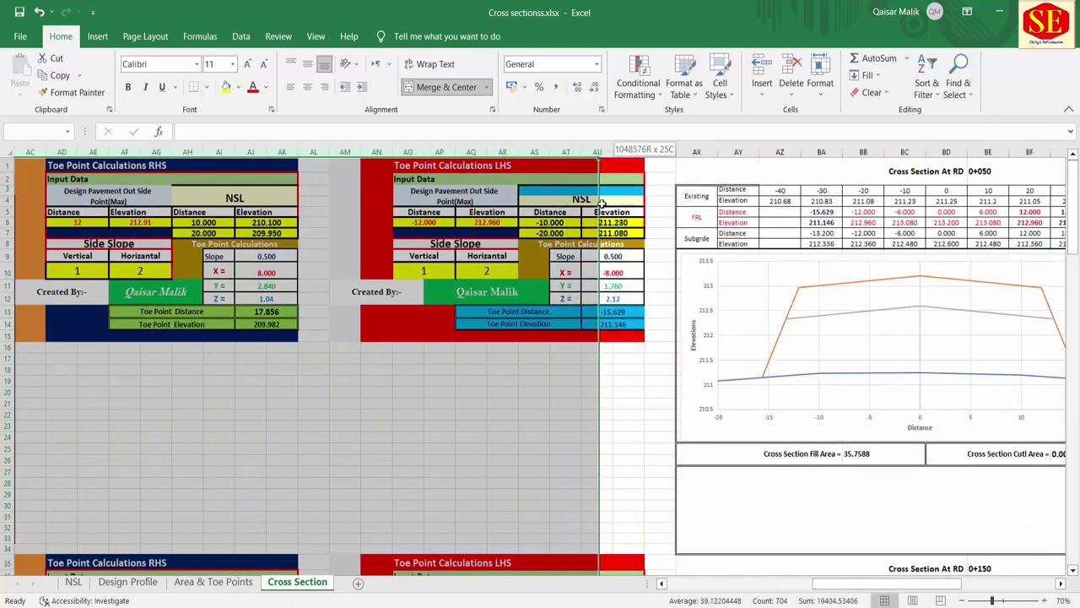
{"action": "left_click_drag", "start_coordinate": [625, 212], "coordinate": [642, 202]}
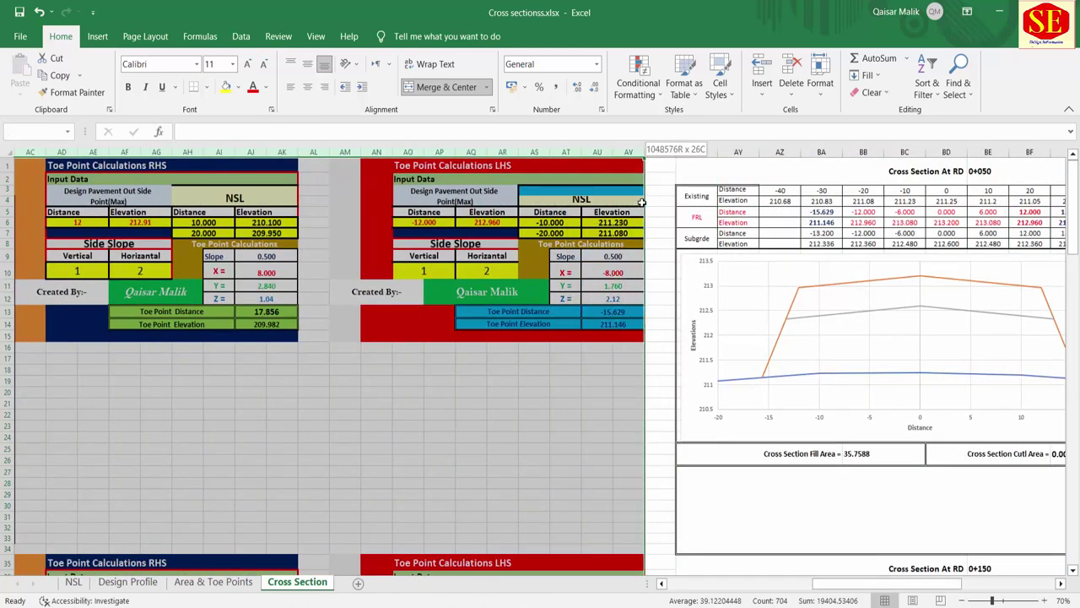
{"action": "right_click", "coordinate": [632, 157]}
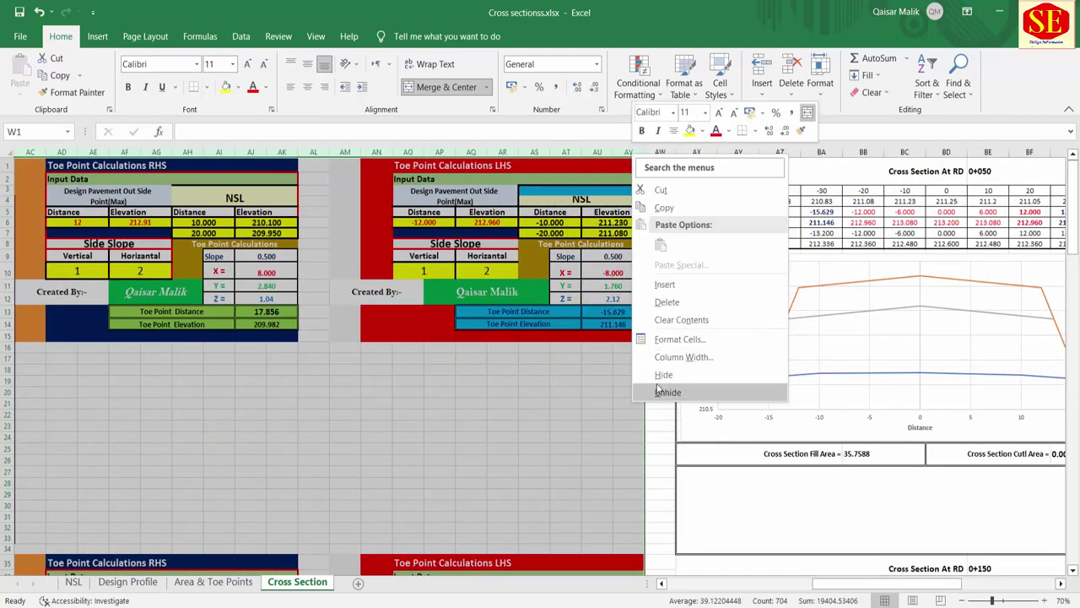
{"action": "left_click", "coordinate": [666, 392]}
Hide the area and toe point columns BI–BW.
{"action": "left_click_drag", "start_coordinate": [870, 588], "coordinate": [882, 589]}
{"action": "left_click_drag", "start_coordinate": [606, 151], "coordinate": [944, 212]}
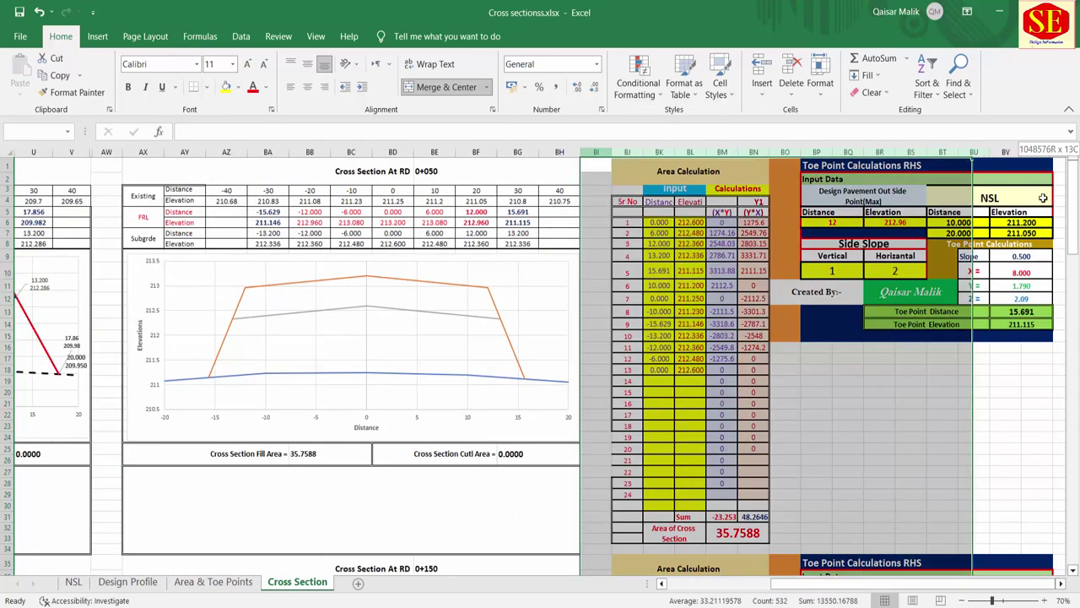
{"action": "right_click", "coordinate": [921, 161]}
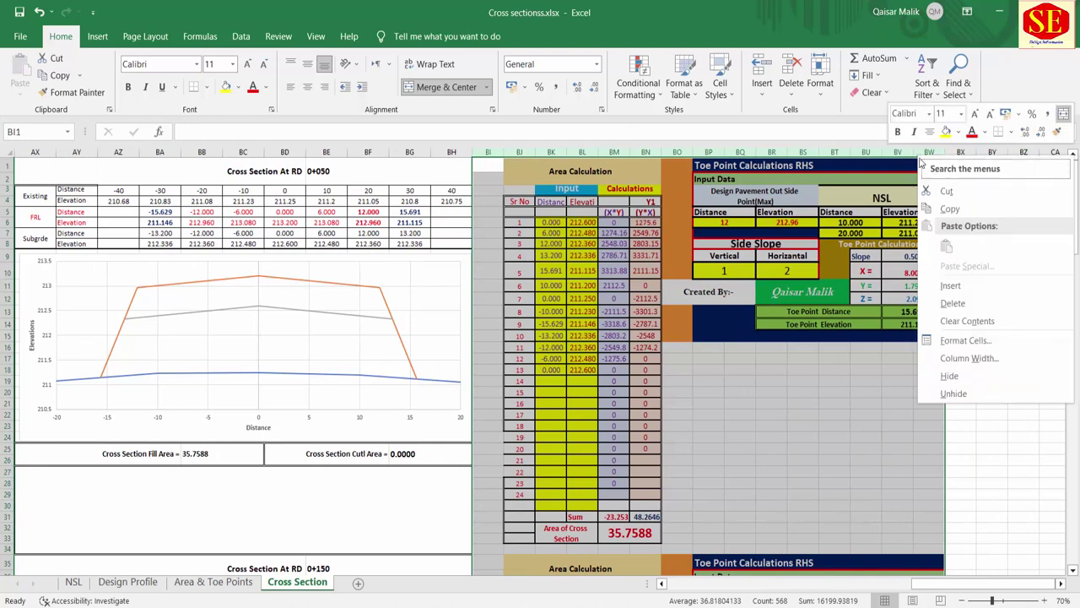
{"action": "left_click", "coordinate": [949, 376]}
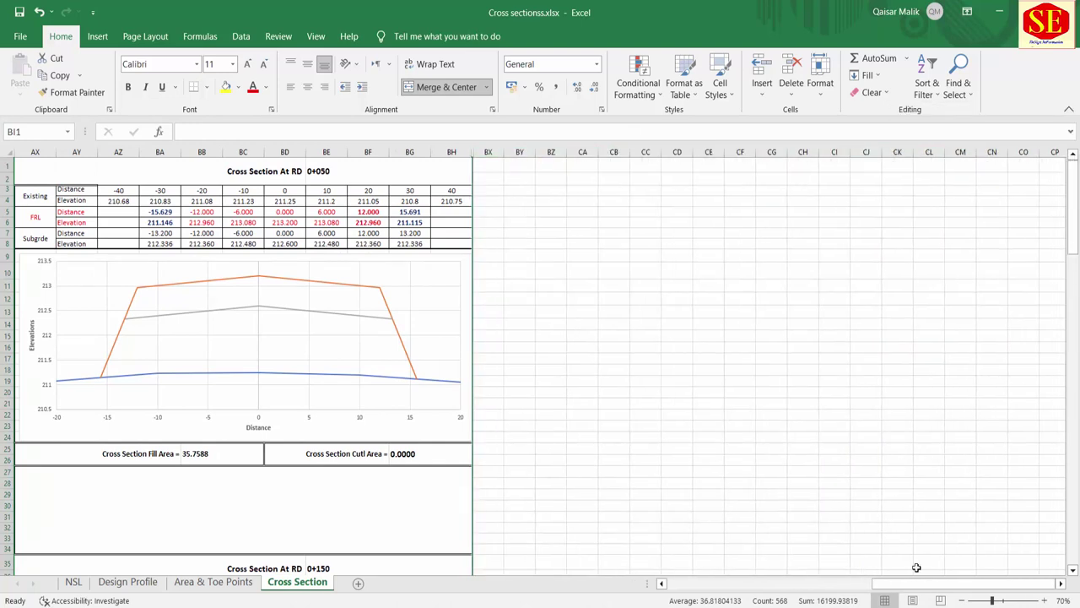
{"action": "left_click_drag", "start_coordinate": [904, 588], "coordinate": [844, 588]}
Select the whole RD 0+300/0+350 block starting at cell A104.
{"action": "scroll", "coordinate": [346, 351], "scroll_direction": "down", "scroll_amount": 10}
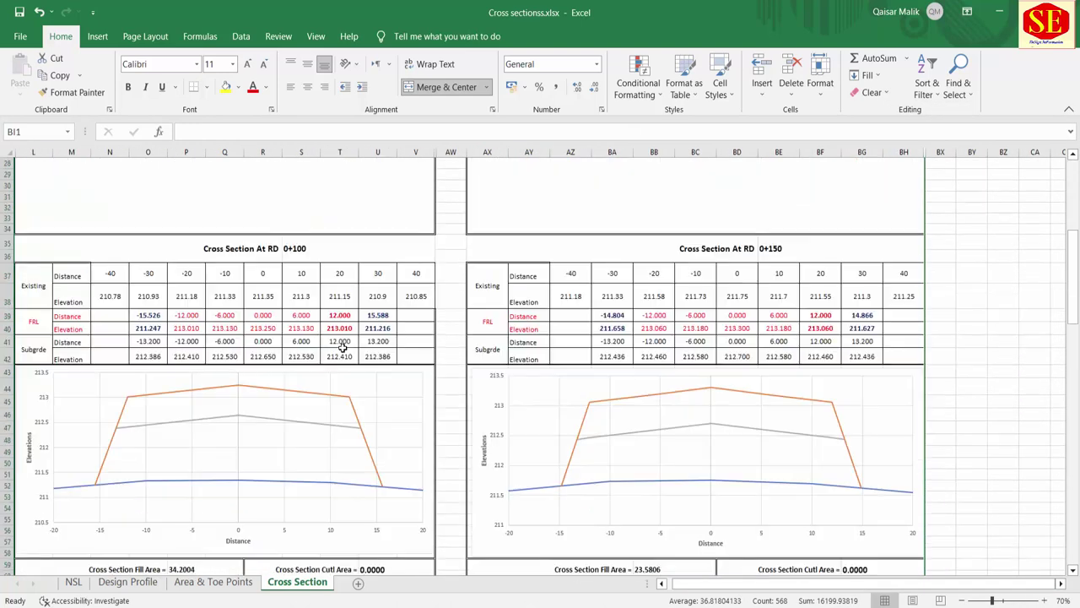
{"action": "scroll", "coordinate": [353, 357], "scroll_direction": "down", "scroll_amount": 5}
{"action": "scroll", "coordinate": [523, 502], "scroll_direction": "down", "scroll_amount": 7}
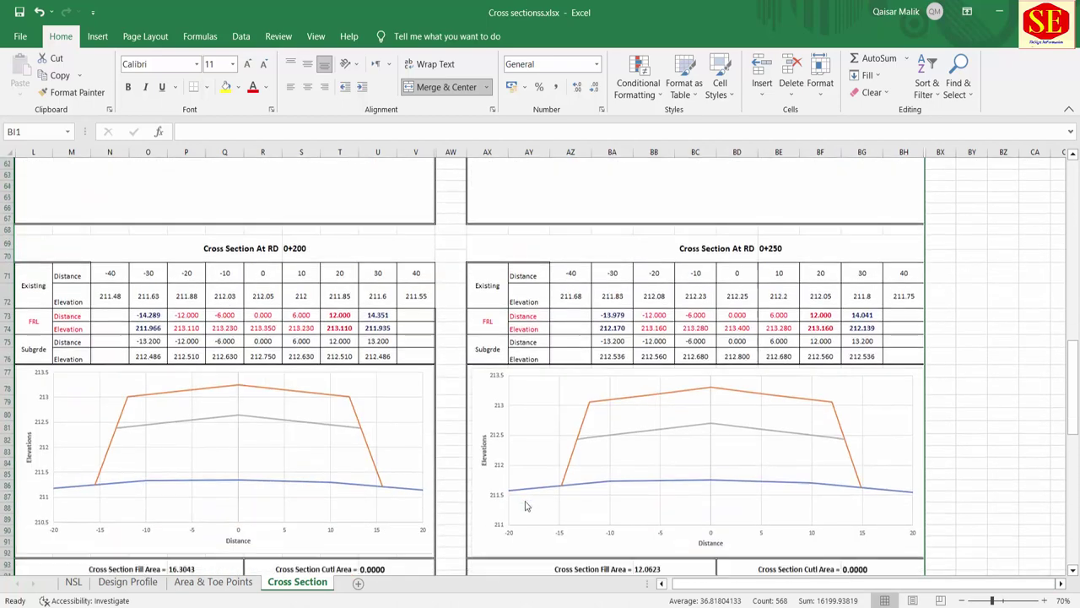
{"action": "scroll", "coordinate": [525, 505], "scroll_direction": "down", "scroll_amount": 3}
{"action": "scroll", "coordinate": [524, 505], "scroll_direction": "down", "scroll_amount": 9}
{"action": "scroll", "coordinate": [207, 422], "scroll_direction": "up", "scroll_amount": 3}
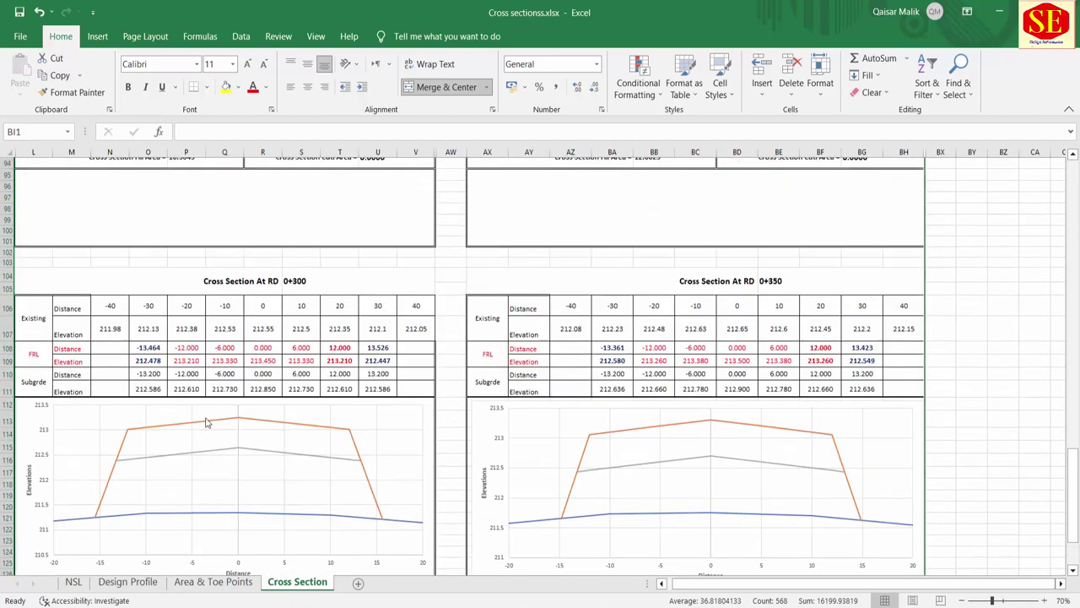
{"action": "left_click_drag", "start_coordinate": [30, 275], "coordinate": [972, 390]}
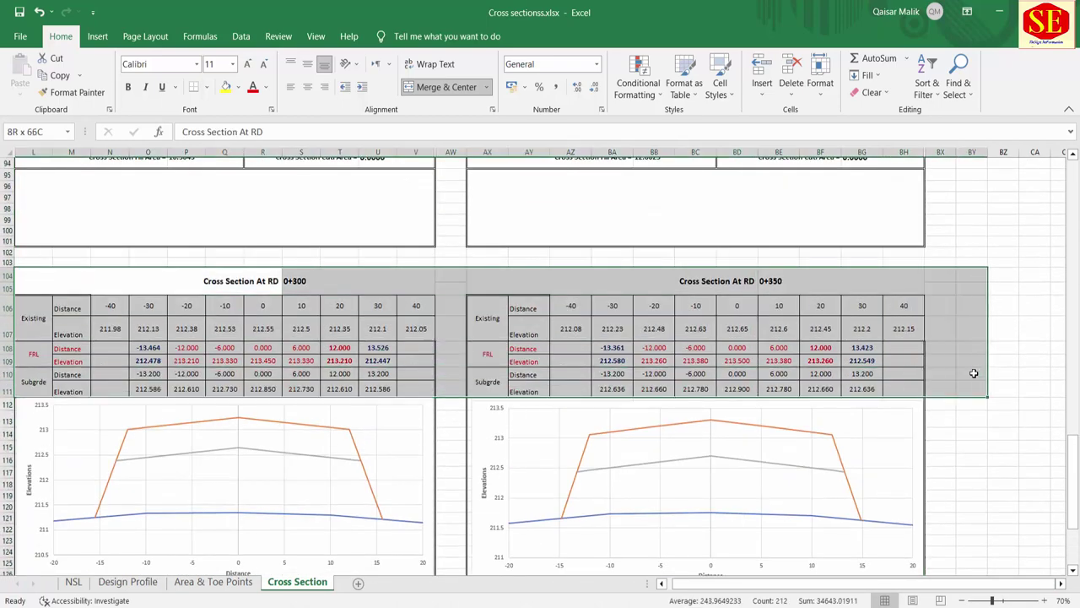
{"action": "scroll", "coordinate": [955, 583], "scroll_direction": "left", "scroll_amount": 1}
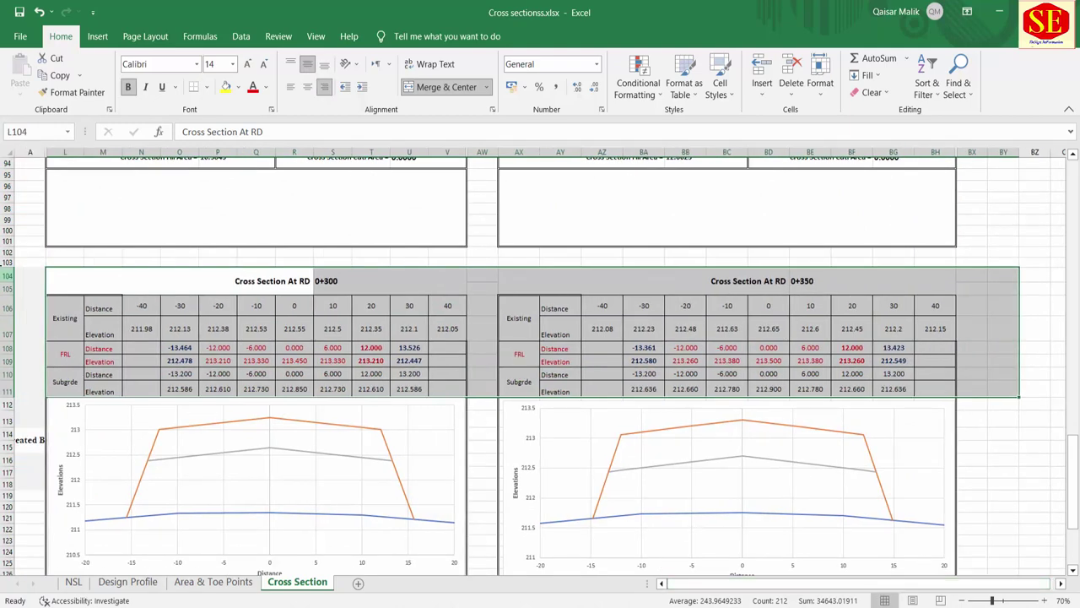
{"action": "left_click", "coordinate": [24, 273]}
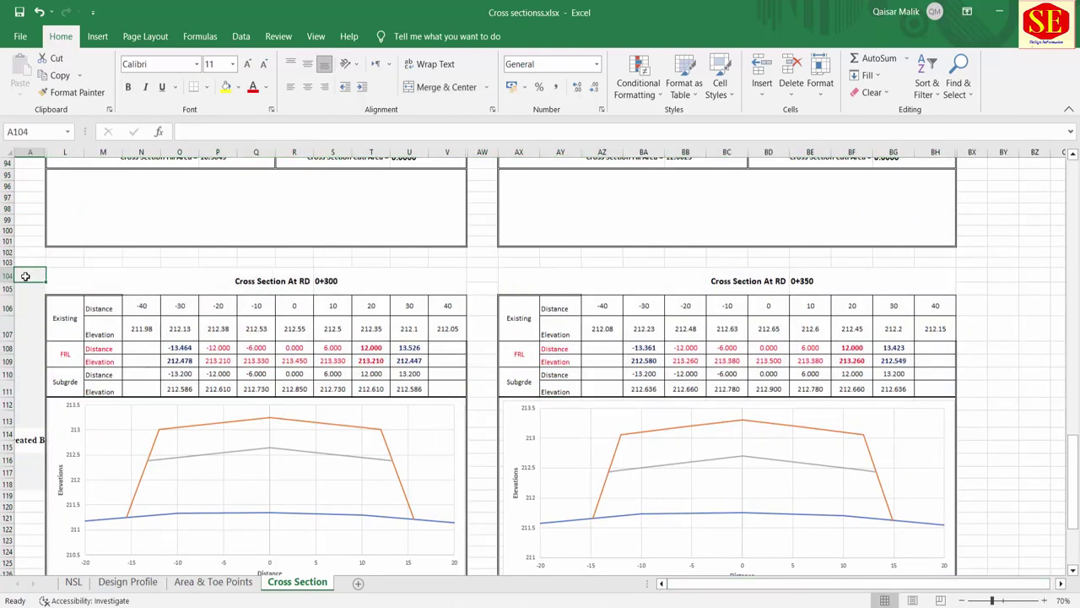
{"action": "mouse_move", "coordinate": [25, 275]}
{"action": "left_mouse_down"}
{"action": "mouse_move", "coordinate": [979, 510]}
{"action": "mouse_move", "coordinate": [988, 535]}
{"action": "left_mouse_up"}
Copy the selected RD 0+300/0+350 block and paste it at cell A139.
{"action": "right_click", "coordinate": [976, 518]}
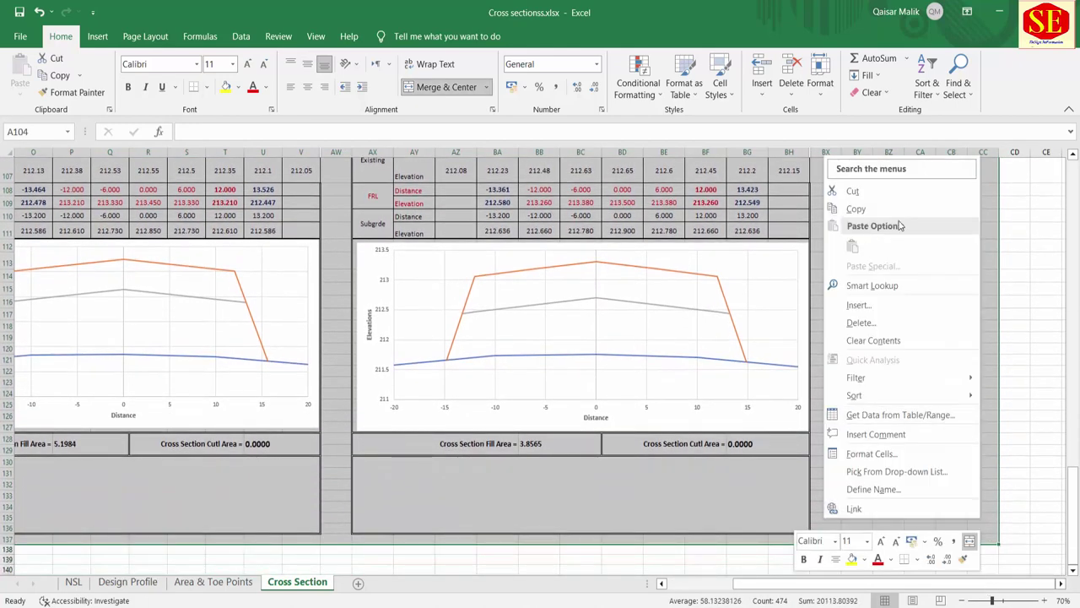
{"action": "left_click", "coordinate": [856, 209]}
{"action": "scroll", "coordinate": [661, 472], "scroll_direction": "down", "scroll_amount": 5}
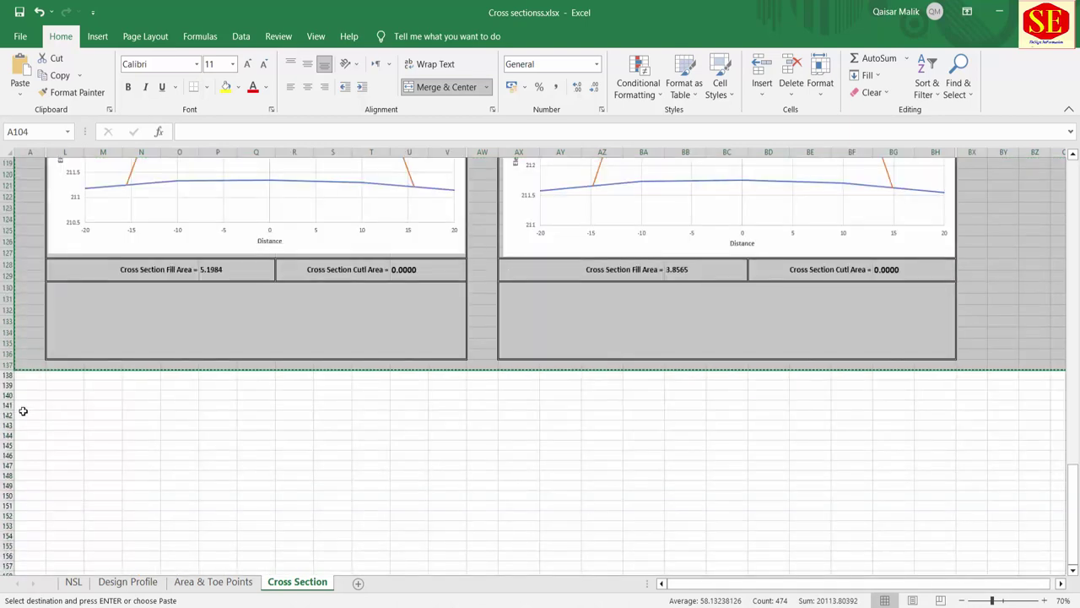
{"action": "left_click", "coordinate": [33, 383]}
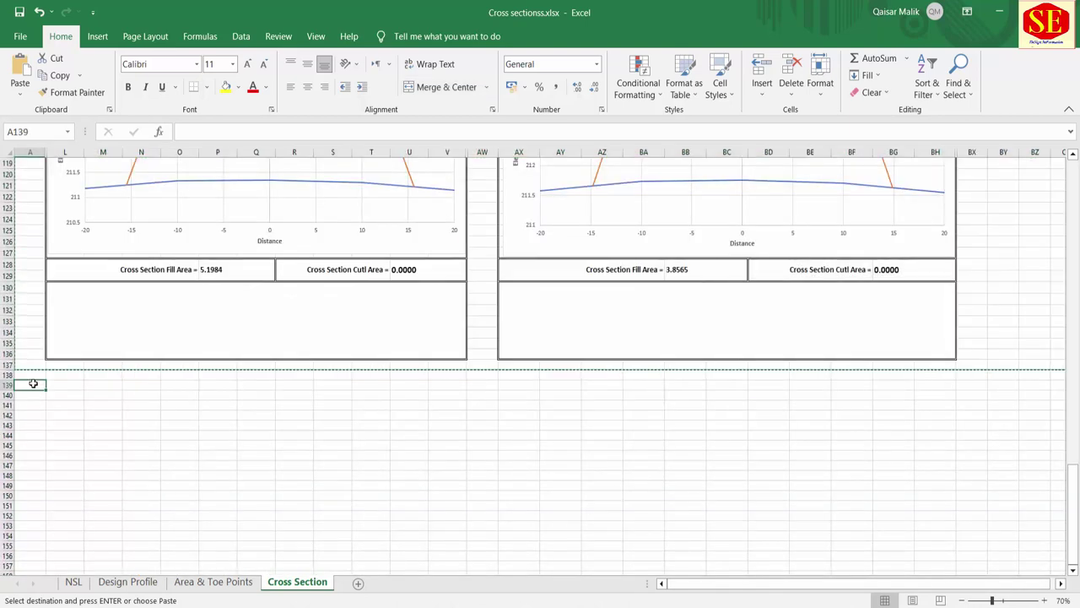
{"action": "right_click", "coordinate": [32, 383]}
{"action": "left_click", "coordinate": [58, 109]}
{"action": "scroll", "coordinate": [475, 412], "scroll_direction": "down", "scroll_amount": 5}
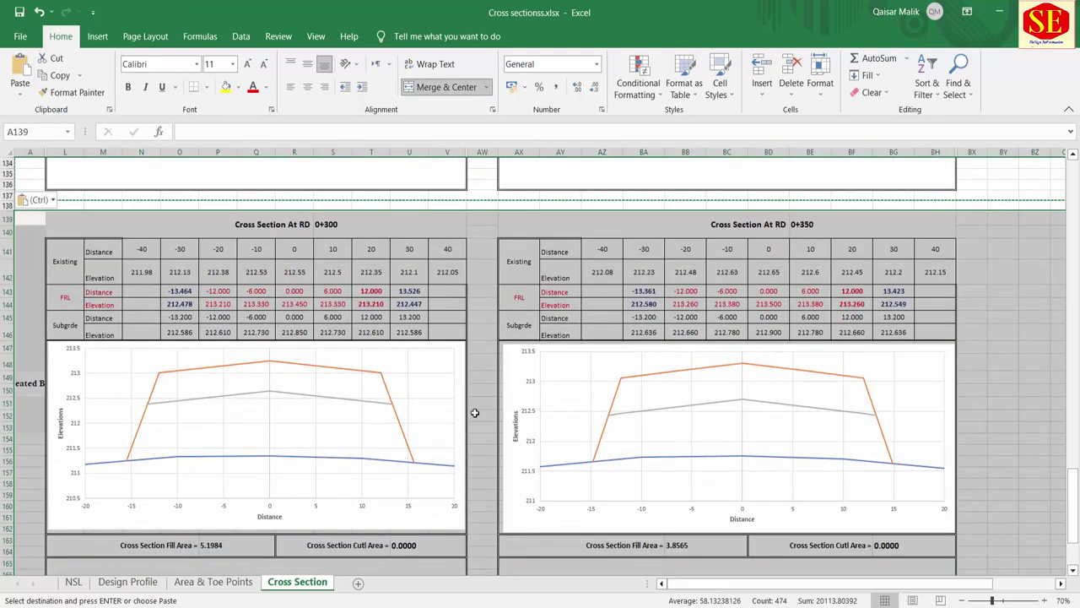
{"action": "left_click", "coordinate": [306, 271]}
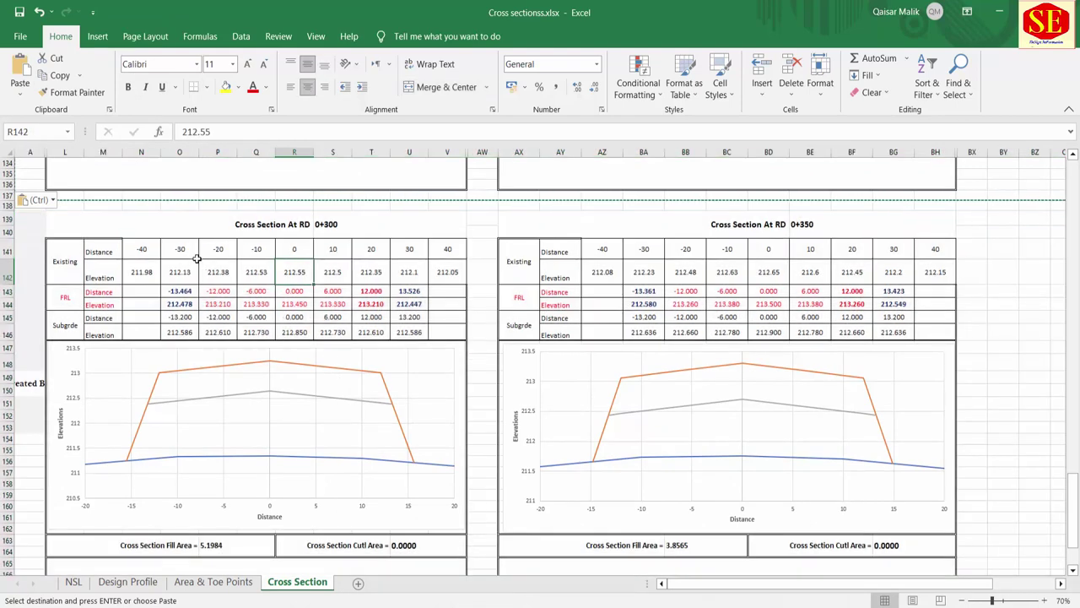
Review the NSL sheet, then inspect the RD 0+100 chart's FRL series on Cross Section.
{"action": "left_click", "coordinate": [84, 581]}
{"action": "scroll", "coordinate": [59, 354], "scroll_direction": "down", "scroll_amount": 3}
{"action": "scroll", "coordinate": [55, 459], "scroll_direction": "down", "scroll_amount": 6}
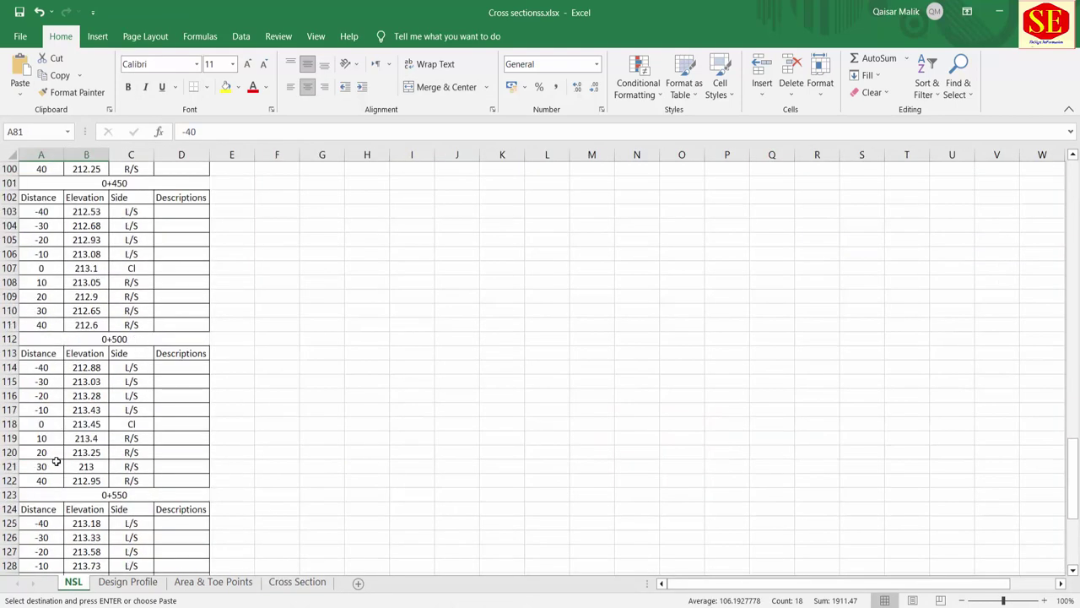
{"action": "scroll", "coordinate": [56, 460], "scroll_direction": "down", "scroll_amount": 7}
{"action": "scroll", "coordinate": [216, 517], "scroll_direction": "down", "scroll_amount": 5}
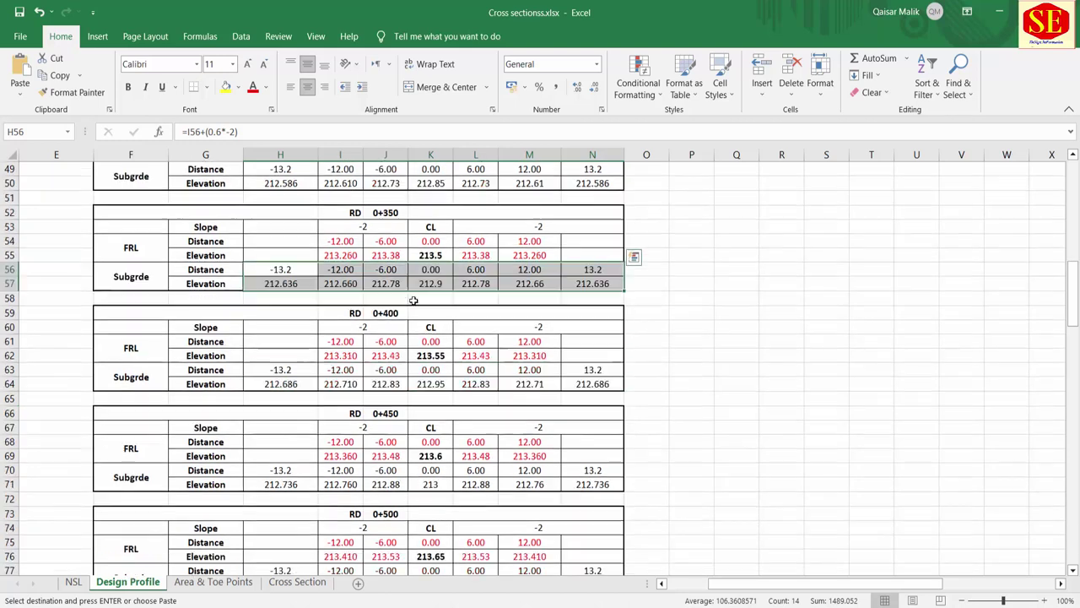
{"action": "scroll", "coordinate": [216, 516], "scroll_direction": "down", "scroll_amount": 2}
{"action": "left_click", "coordinate": [291, 582]}
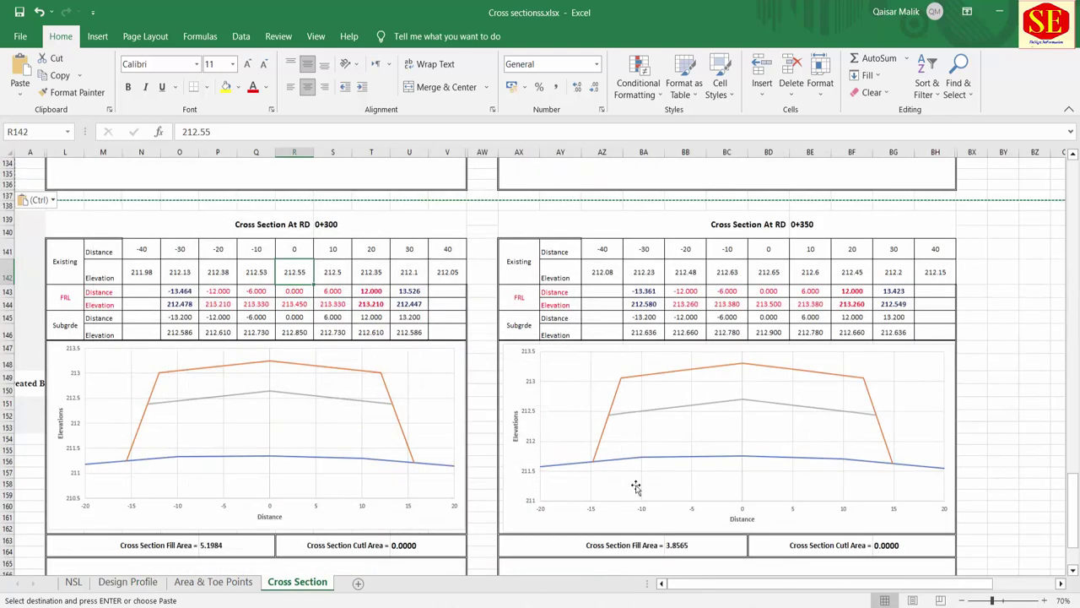
{"action": "scroll", "coordinate": [395, 369], "scroll_direction": "up", "scroll_amount": 6}
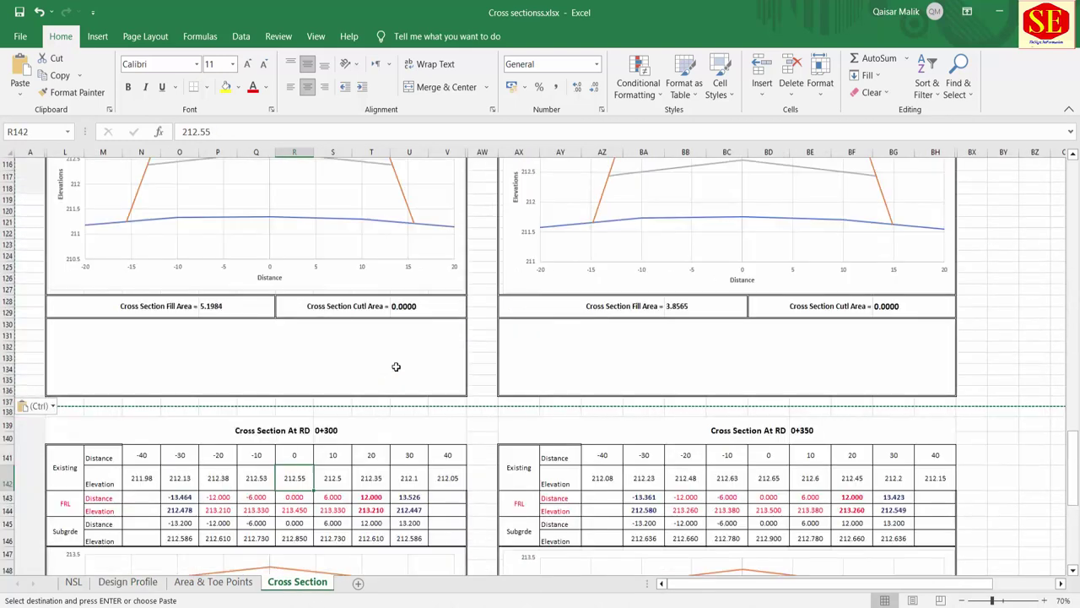
{"action": "scroll", "coordinate": [395, 369], "scroll_direction": "up", "scroll_amount": 6}
{"action": "scroll", "coordinate": [395, 369], "scroll_direction": "up", "scroll_amount": 7}
{"action": "scroll", "coordinate": [394, 366], "scroll_direction": "up", "scroll_amount": 7}
{"action": "scroll", "coordinate": [389, 366], "scroll_direction": "up", "scroll_amount": 6}
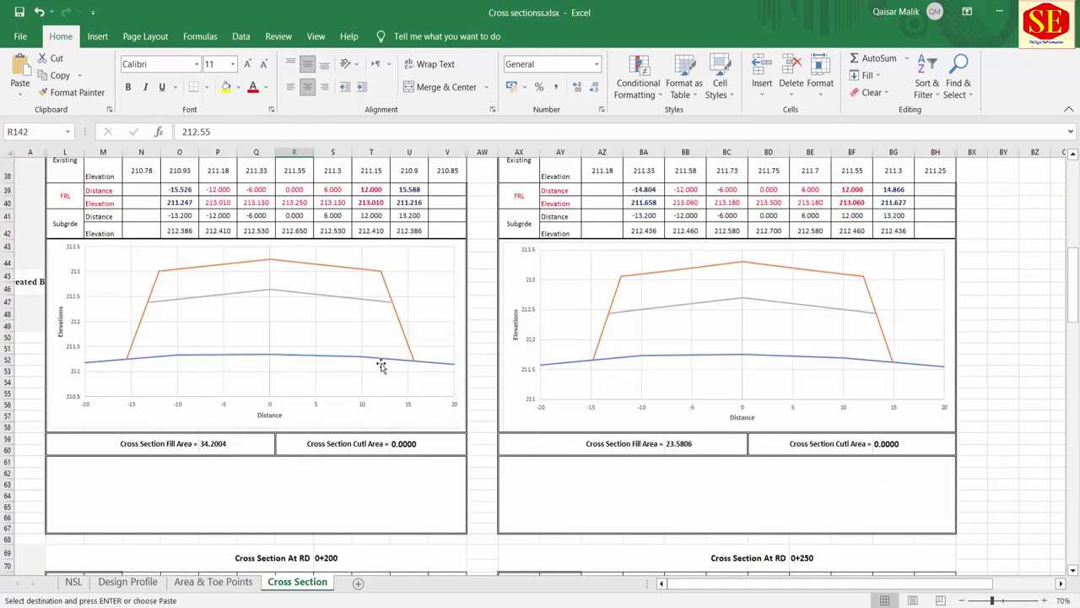
{"action": "left_click", "coordinate": [334, 271]}
Check which rows the FRL series of the RD 0+150 and RD 0+200 charts reference.
{"action": "scroll", "coordinate": [349, 368], "scroll_direction": "up", "scroll_amount": 2}
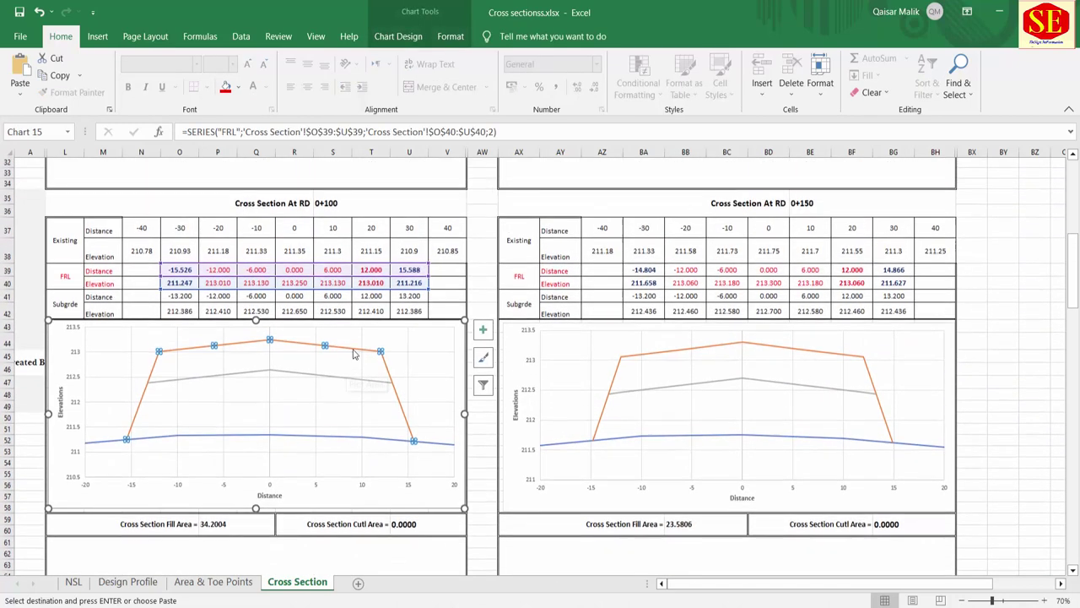
{"action": "left_click", "coordinate": [648, 360]}
{"action": "scroll", "coordinate": [735, 313], "scroll_direction": "down", "scroll_amount": 4}
{"action": "scroll", "coordinate": [705, 341], "scroll_direction": "down", "scroll_amount": 4}
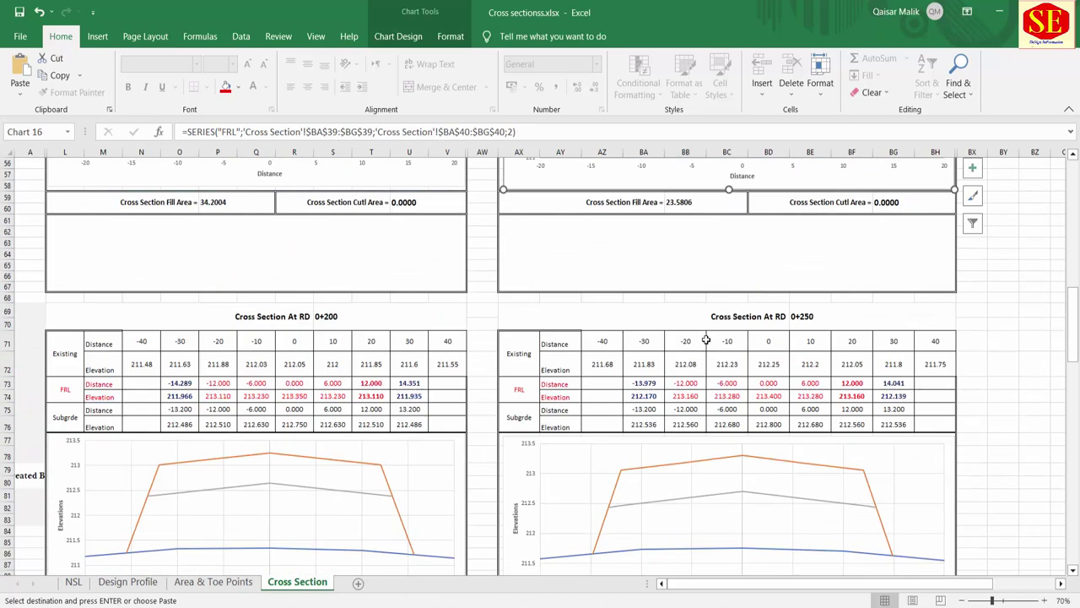
{"action": "left_click", "coordinate": [251, 462]}
{"action": "scroll", "coordinate": [456, 371], "scroll_direction": "down", "scroll_amount": 1}
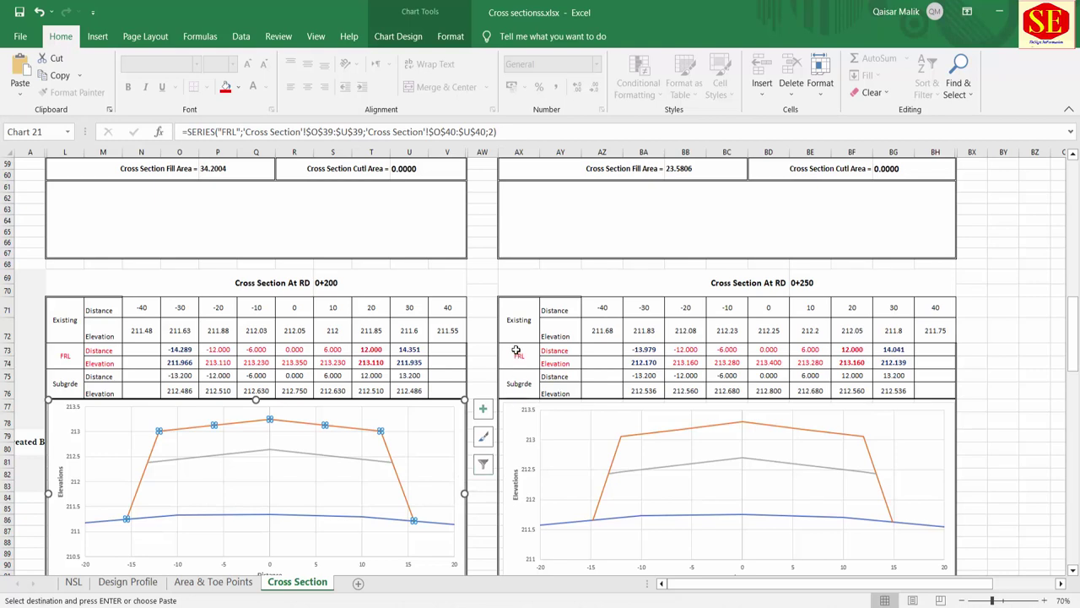
Relink the RD 0+200 NSL series to distances N71:V71 and elevations N72:V72.
{"action": "left_click", "coordinate": [483, 462]}
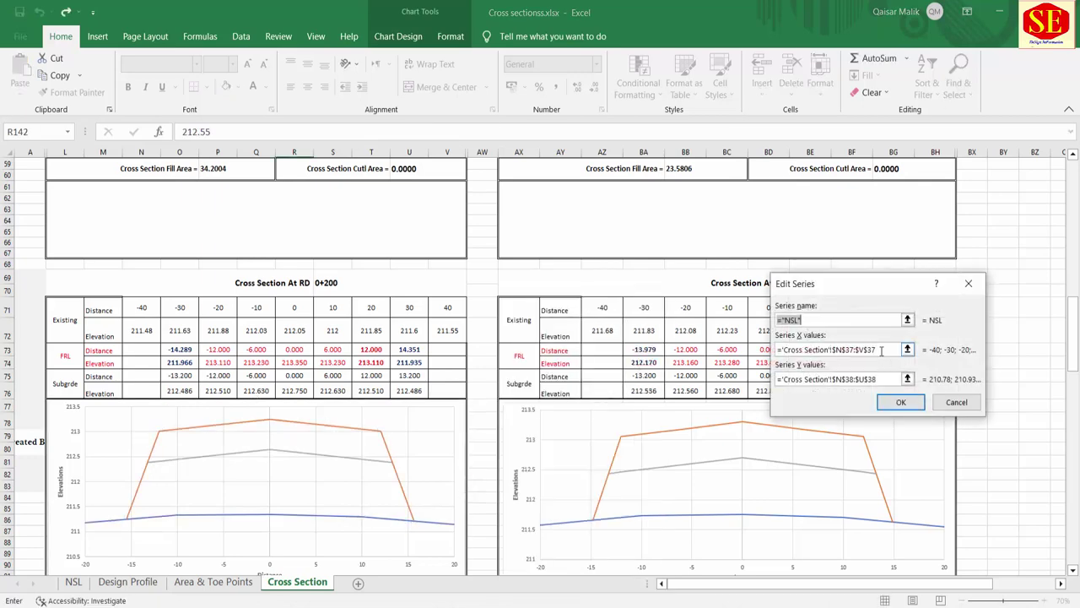
{"action": "left_click", "coordinate": [882, 349]}
{"action": "scroll", "coordinate": [646, 357], "scroll_direction": "up", "scroll_amount": 7}
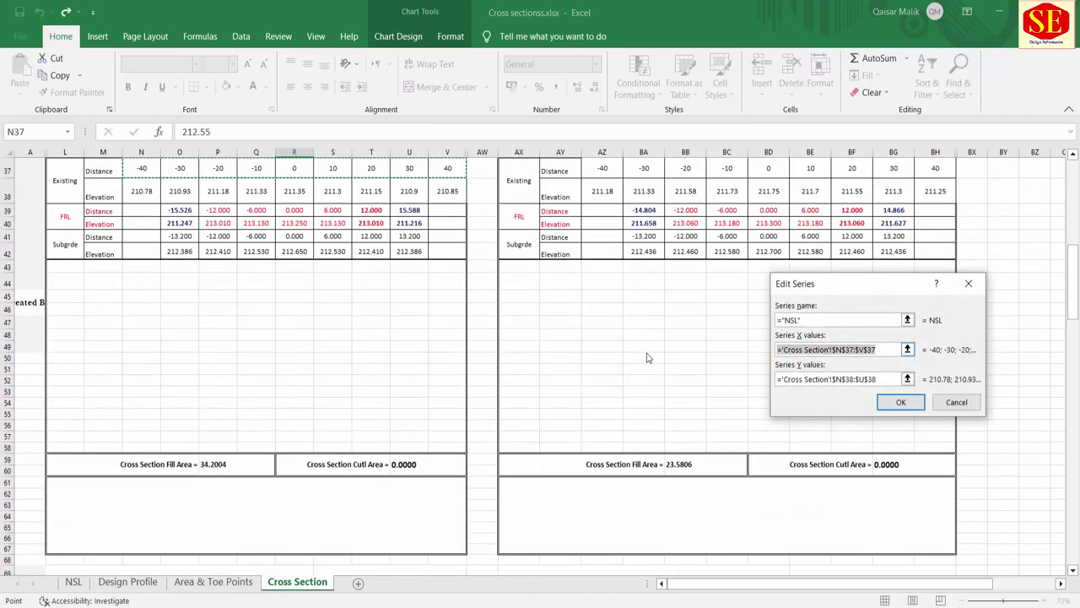
{"action": "key", "text": "BackSpace"}
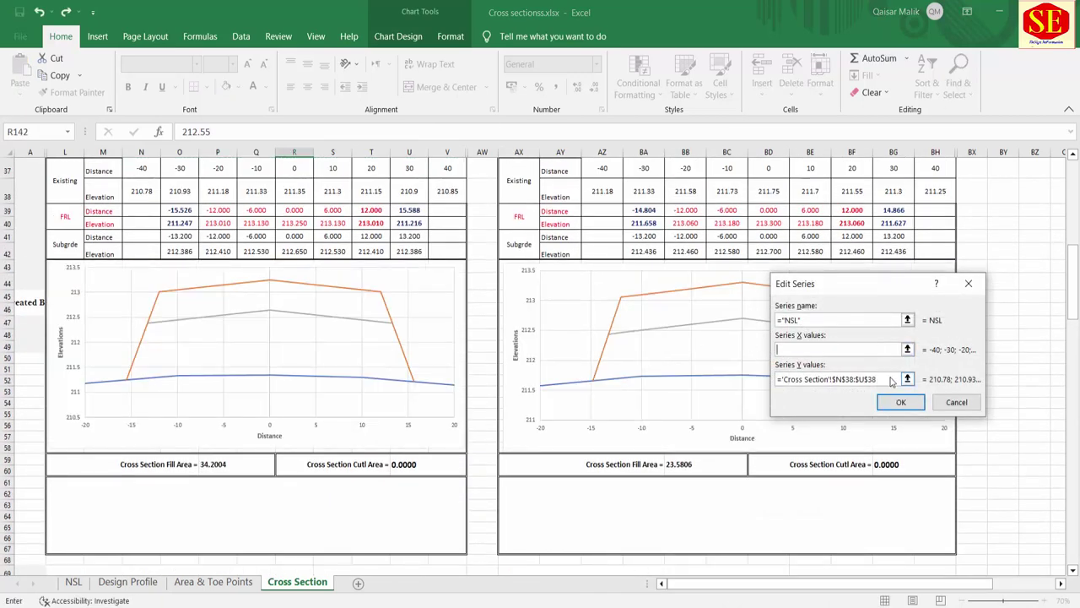
{"action": "left_click", "coordinate": [886, 379]}
{"action": "key", "text": "BackSpace"}
{"action": "scroll", "coordinate": [438, 345], "scroll_direction": "down", "scroll_amount": 7}
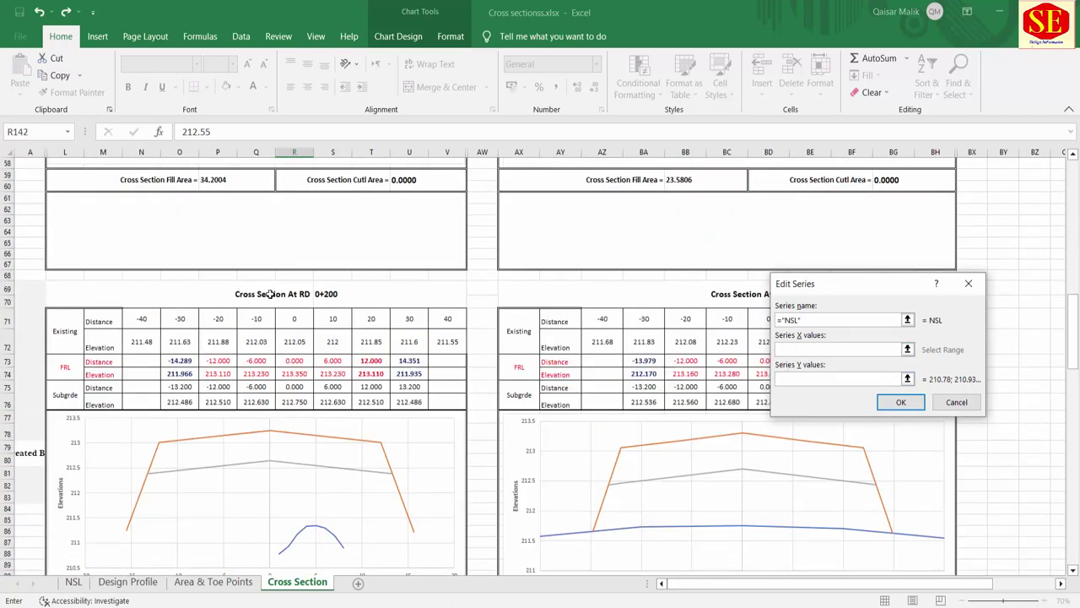
{"action": "left_click_drag", "start_coordinate": [142, 341], "coordinate": [460, 346]}
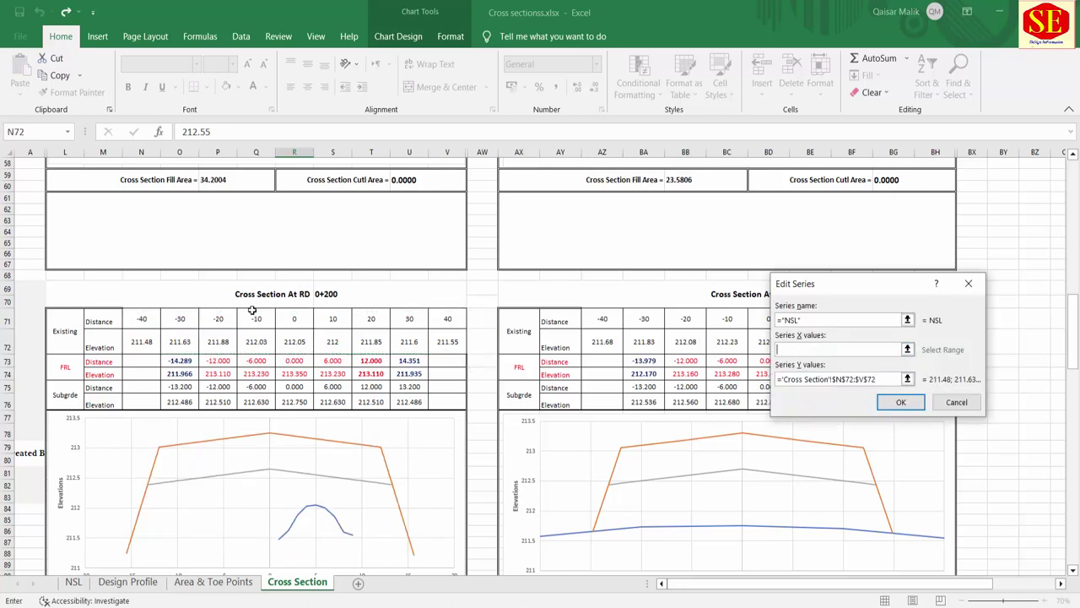
{"action": "left_click_drag", "start_coordinate": [142, 319], "coordinate": [448, 318]}
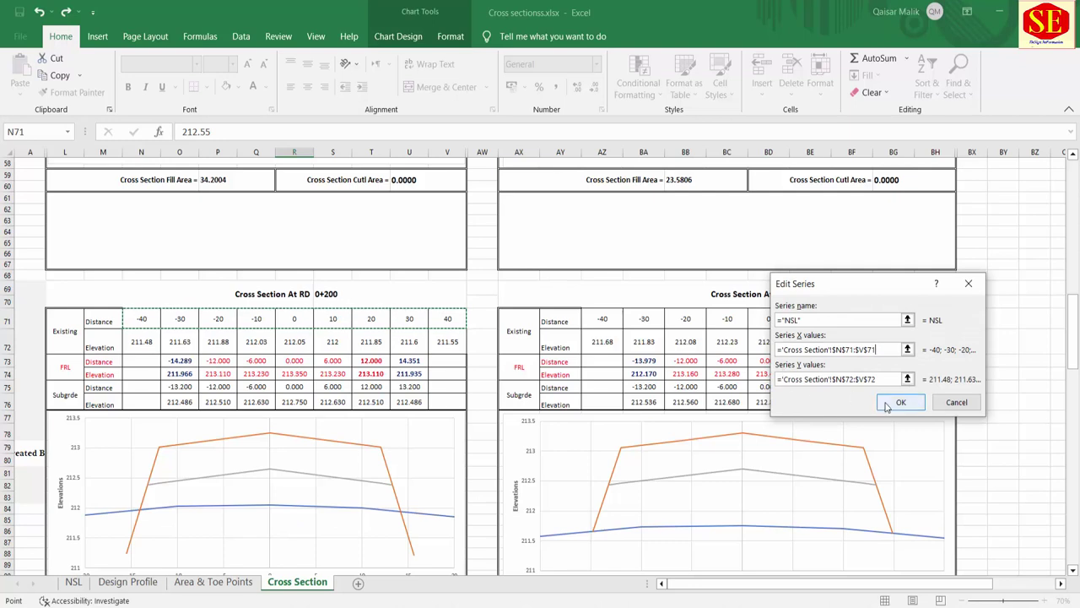
{"action": "left_click", "coordinate": [901, 402]}
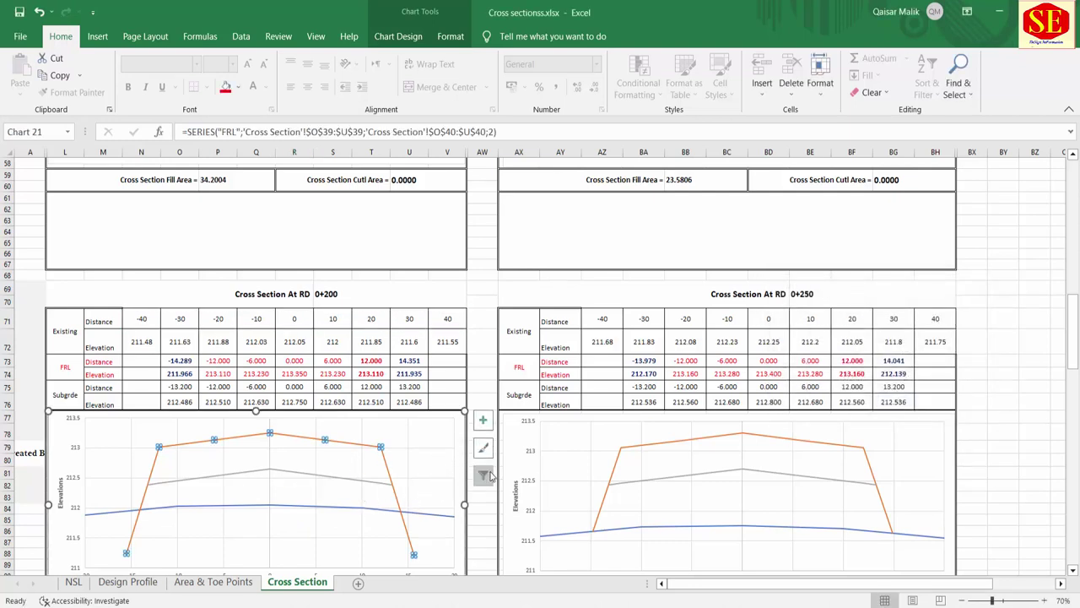
Relink the FRL series to distances O73:U73 and elevations O74:U74.
{"action": "left_click", "coordinate": [488, 475]}
{"action": "left_click", "coordinate": [638, 379]}
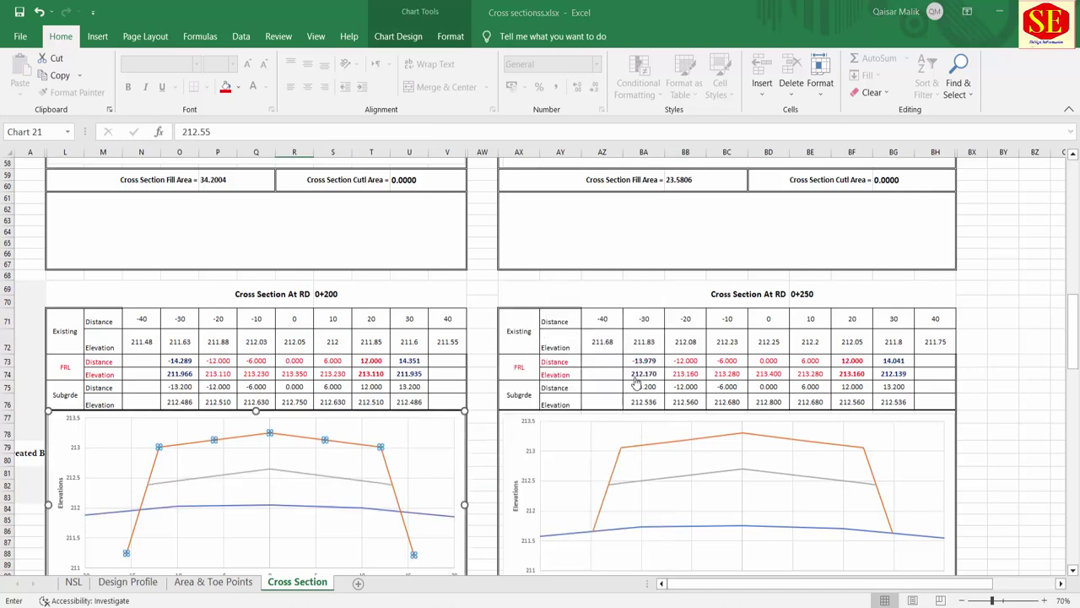
{"action": "left_click", "coordinate": [882, 349]}
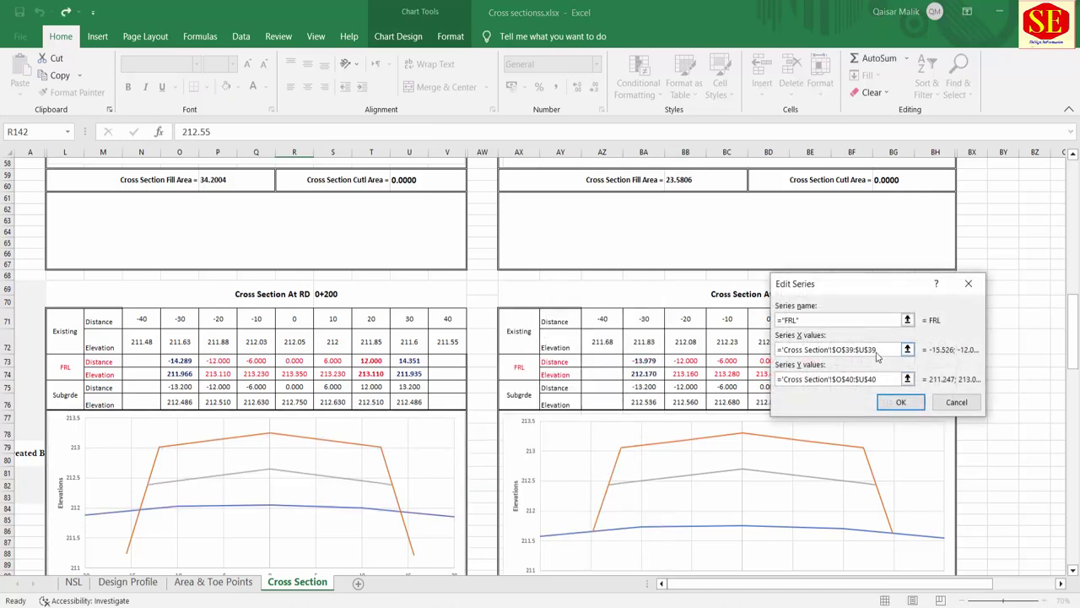
{"action": "key", "text": "BackSpace"}
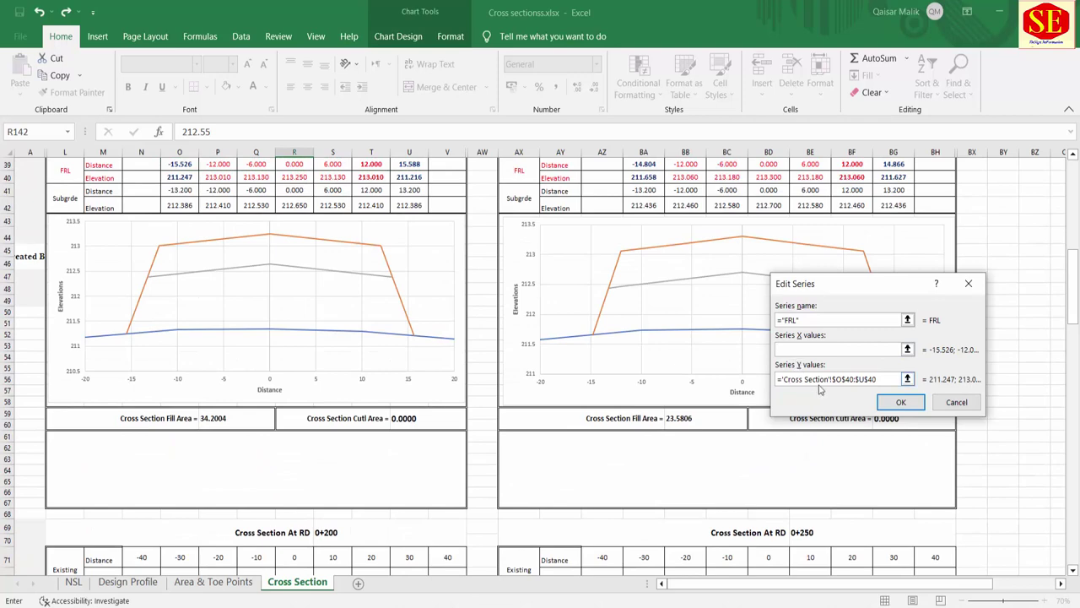
{"action": "left_click_drag", "start_coordinate": [890, 381], "coordinate": [655, 368]}
{"action": "key", "text": "BackSpace"}
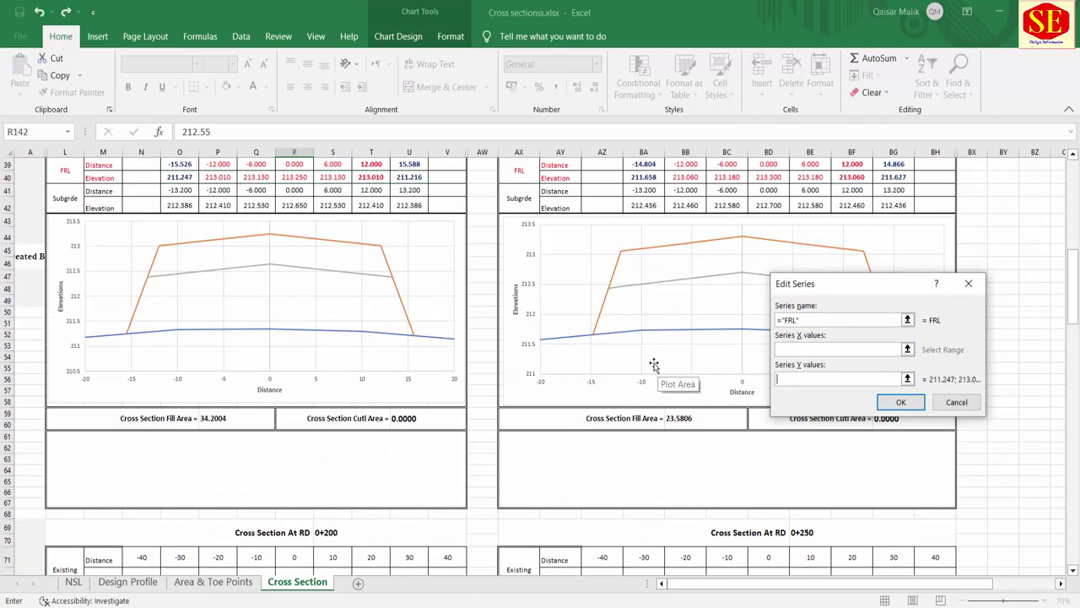
{"action": "scroll", "coordinate": [384, 348], "scroll_direction": "down", "scroll_amount": 5}
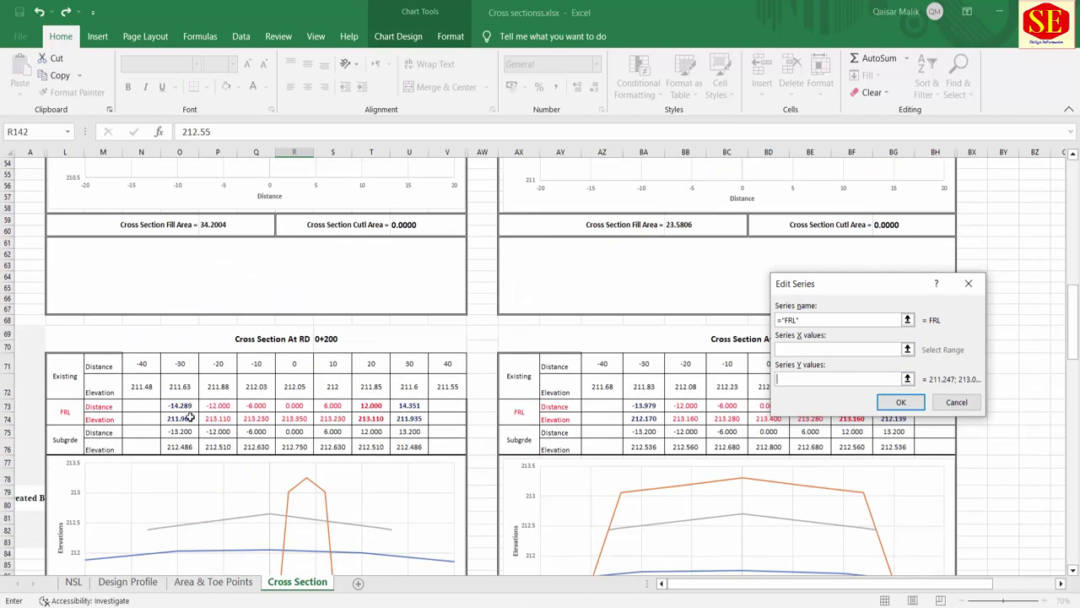
{"action": "left_click_drag", "start_coordinate": [172, 421], "coordinate": [409, 419]}
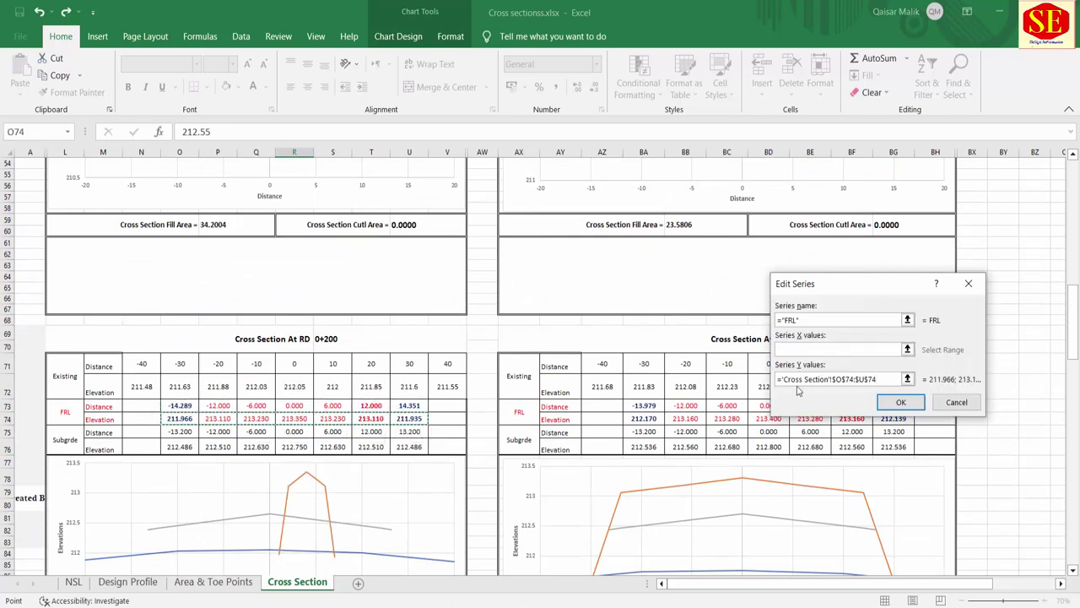
{"action": "left_click", "coordinate": [825, 348]}
{"action": "left_click_drag", "start_coordinate": [180, 406], "coordinate": [412, 406]}
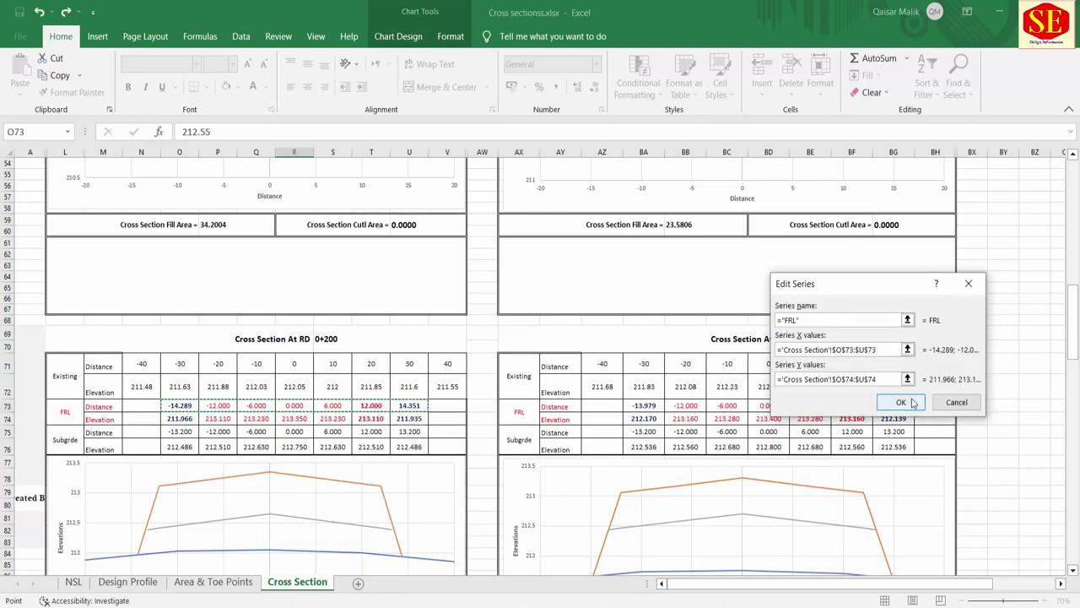
{"action": "left_click", "coordinate": [900, 401]}
{"action": "scroll", "coordinate": [440, 402], "scroll_direction": "down", "scroll_amount": 2}
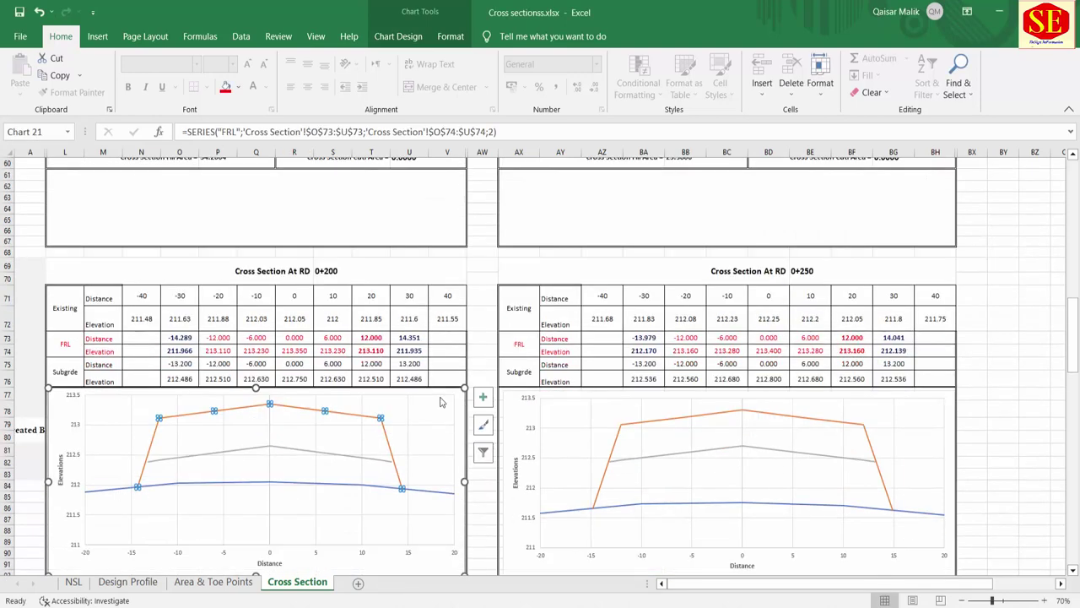
Relink the Sub Grade series to distances O75:U75 and elevations O76:U76.
{"action": "left_click", "coordinate": [483, 452]}
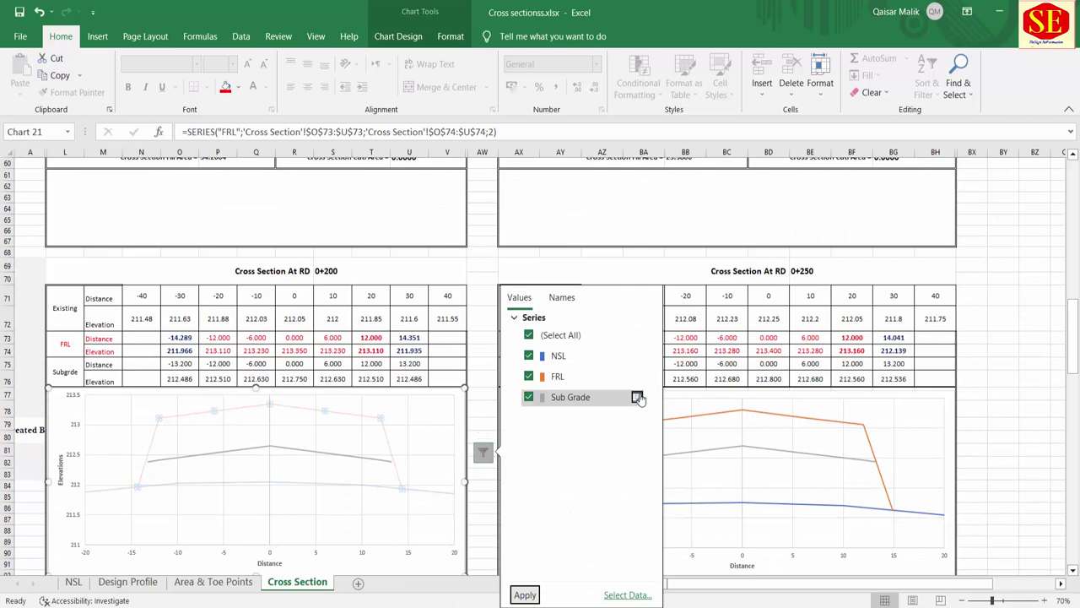
{"action": "left_click", "coordinate": [636, 397]}
{"action": "left_click", "coordinate": [835, 349]}
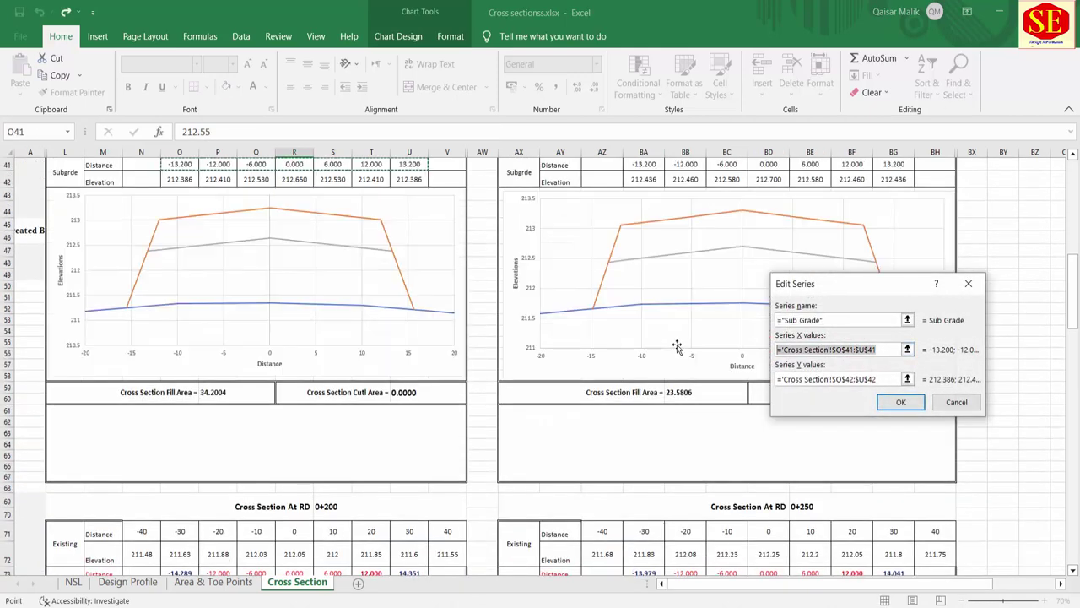
{"action": "key", "text": "BackSpace"}
{"action": "left_click", "coordinate": [882, 379]}
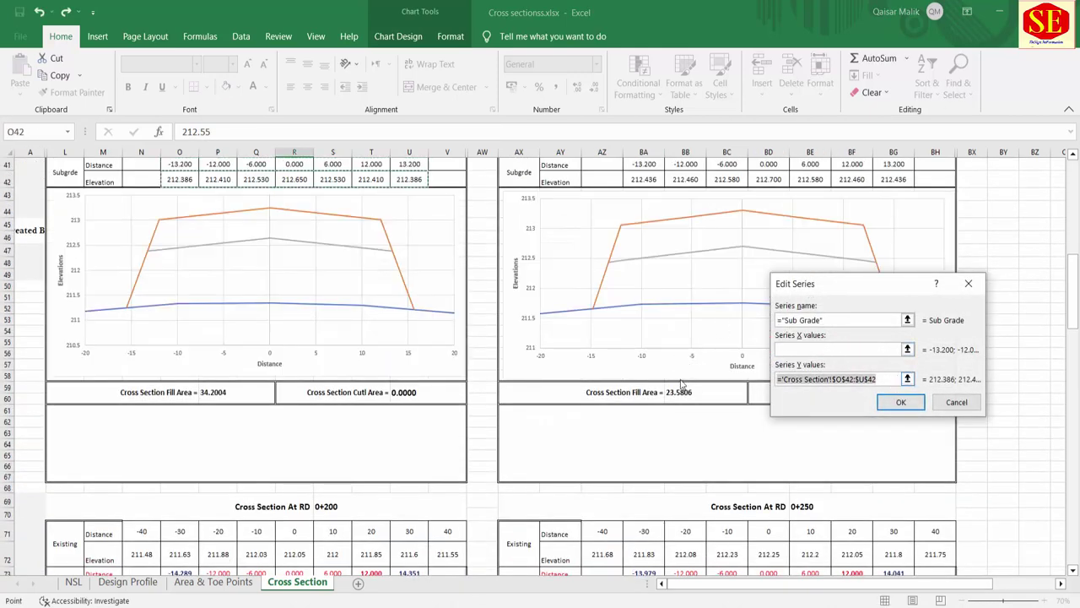
{"action": "key", "text": "BackSpace"}
{"action": "scroll", "coordinate": [436, 384], "scroll_direction": "down", "scroll_amount": 3}
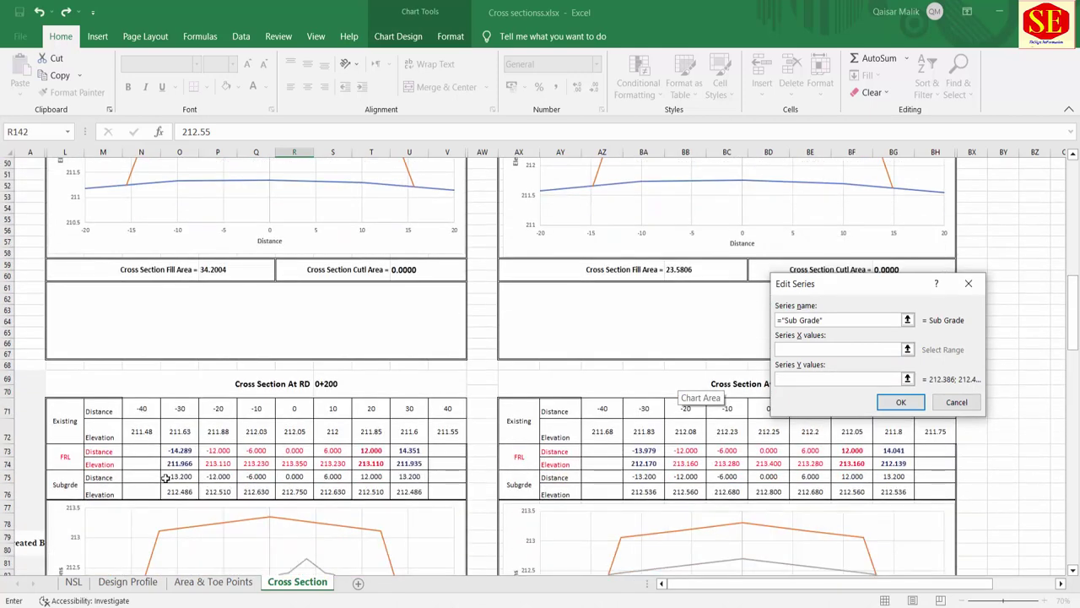
{"action": "left_click_drag", "start_coordinate": [179, 491], "coordinate": [409, 491]}
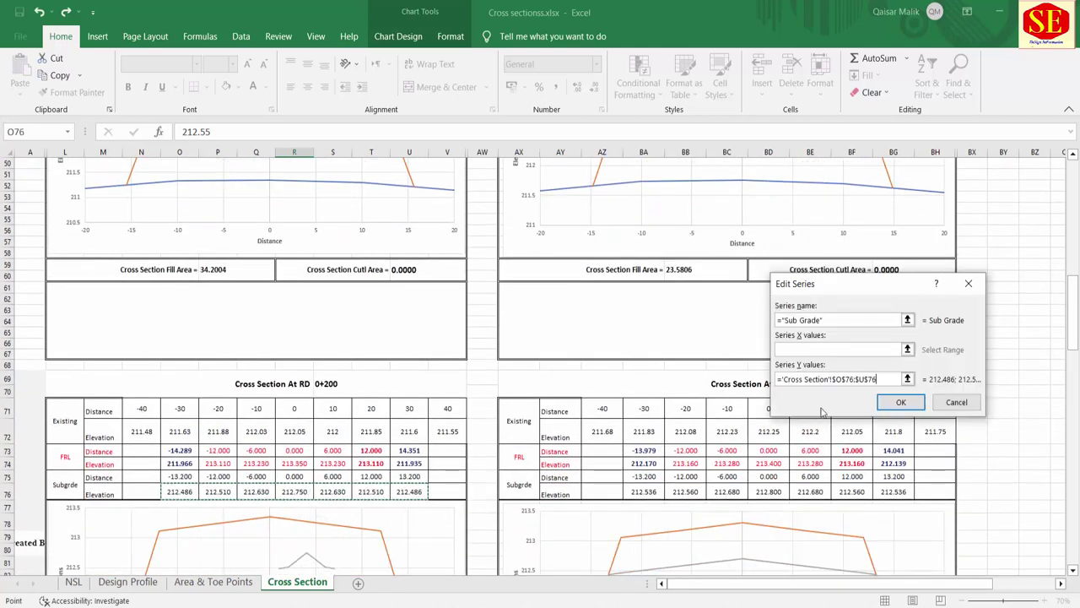
{"action": "left_click", "coordinate": [839, 349]}
{"action": "left_click", "coordinate": [178, 476]}
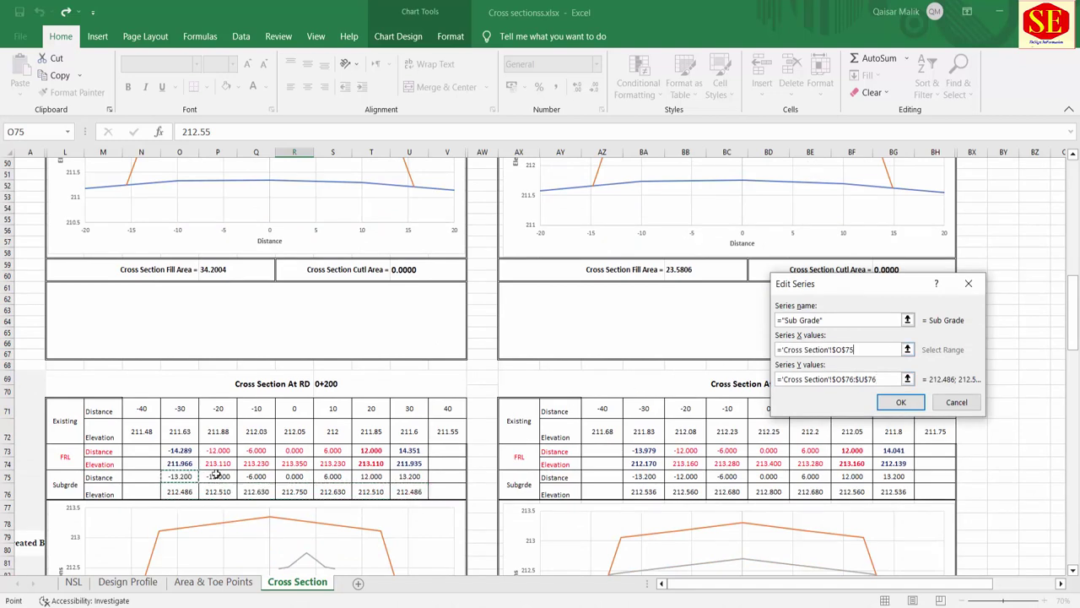
{"action": "left_click_drag", "start_coordinate": [217, 475], "coordinate": [409, 476]}
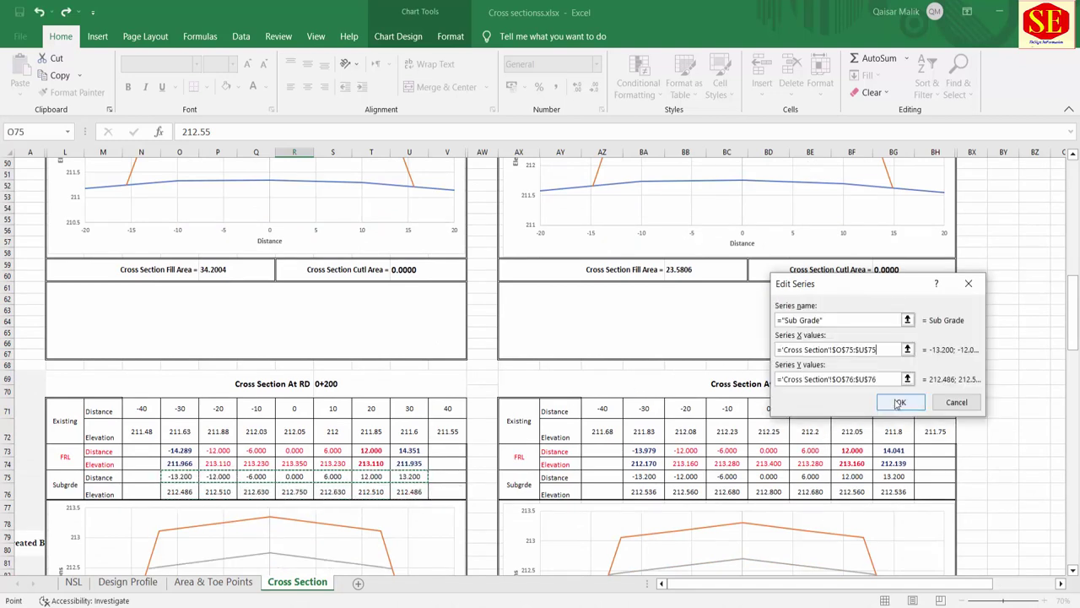
{"action": "left_click", "coordinate": [898, 403]}
{"action": "left_click", "coordinate": [901, 402]}
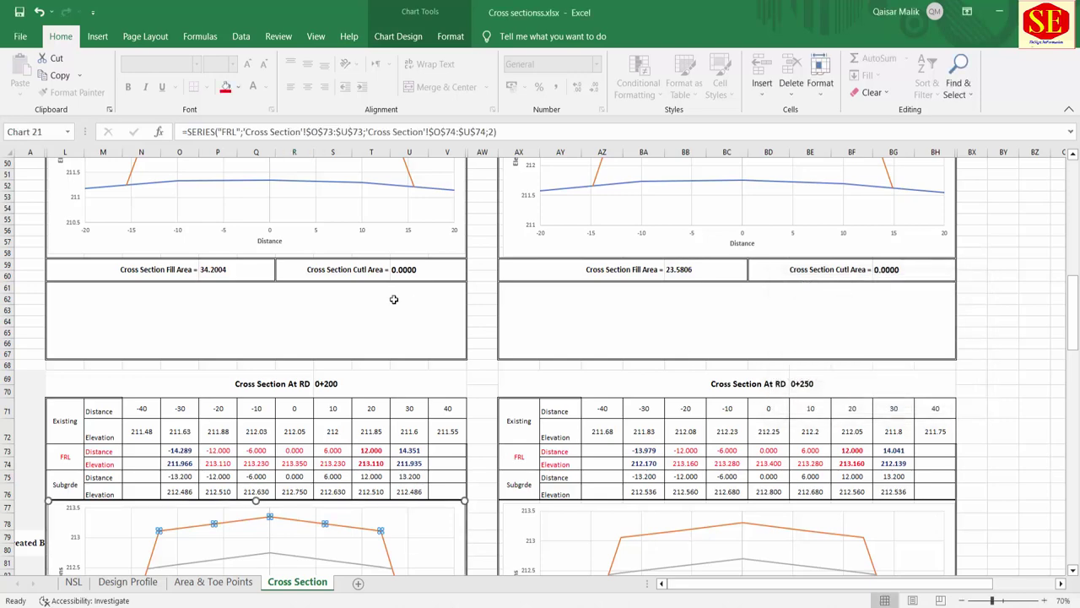
{"action": "scroll", "coordinate": [394, 299], "scroll_direction": "down", "scroll_amount": 2}
{"action": "left_click", "coordinate": [476, 287]}
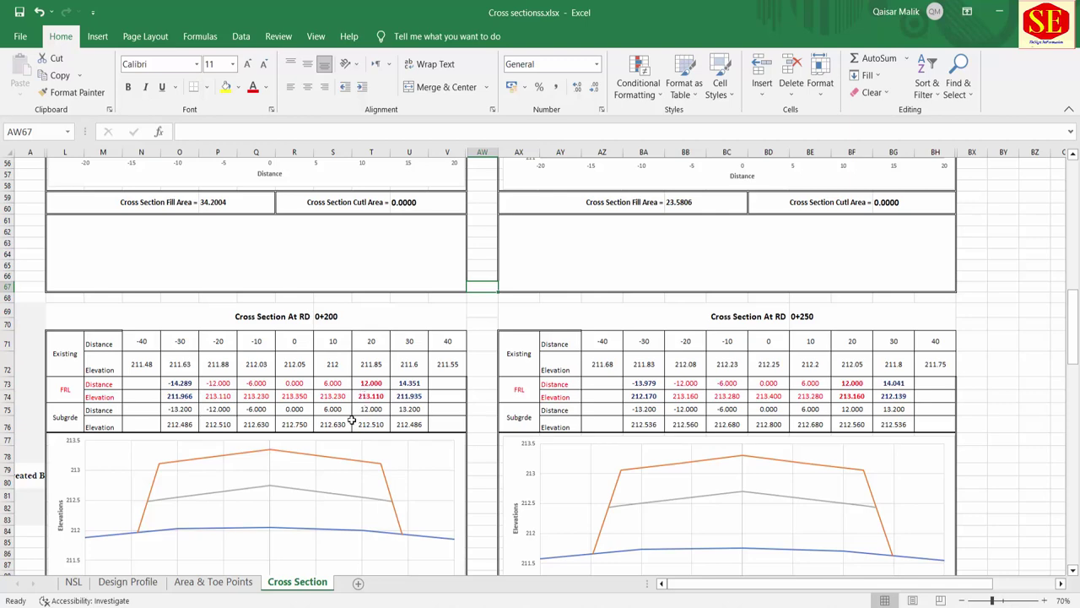
{"action": "scroll", "coordinate": [746, 335], "scroll_direction": "down", "scroll_amount": 1}
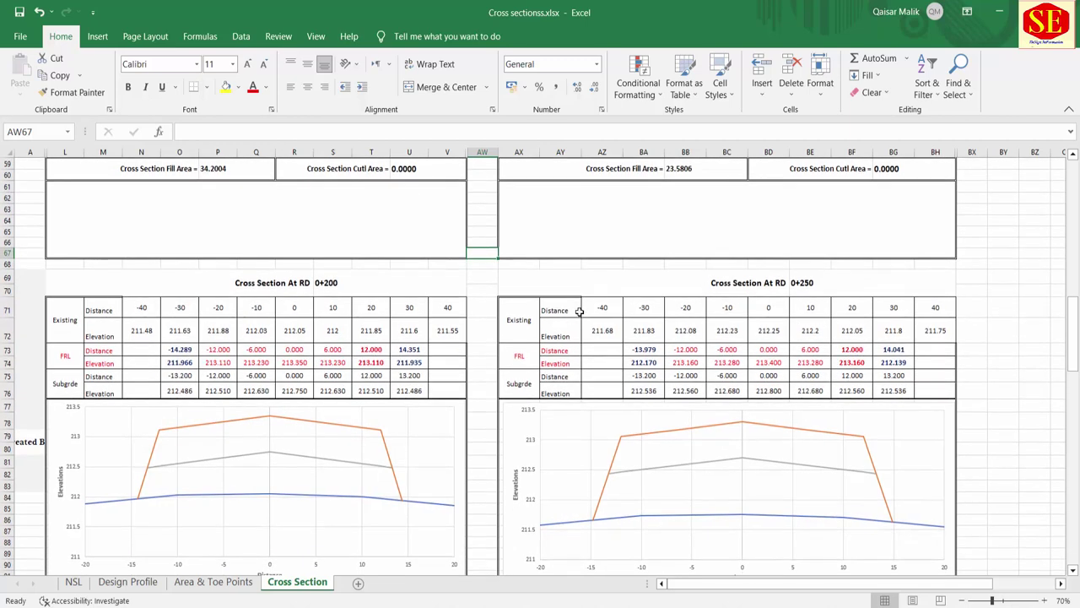
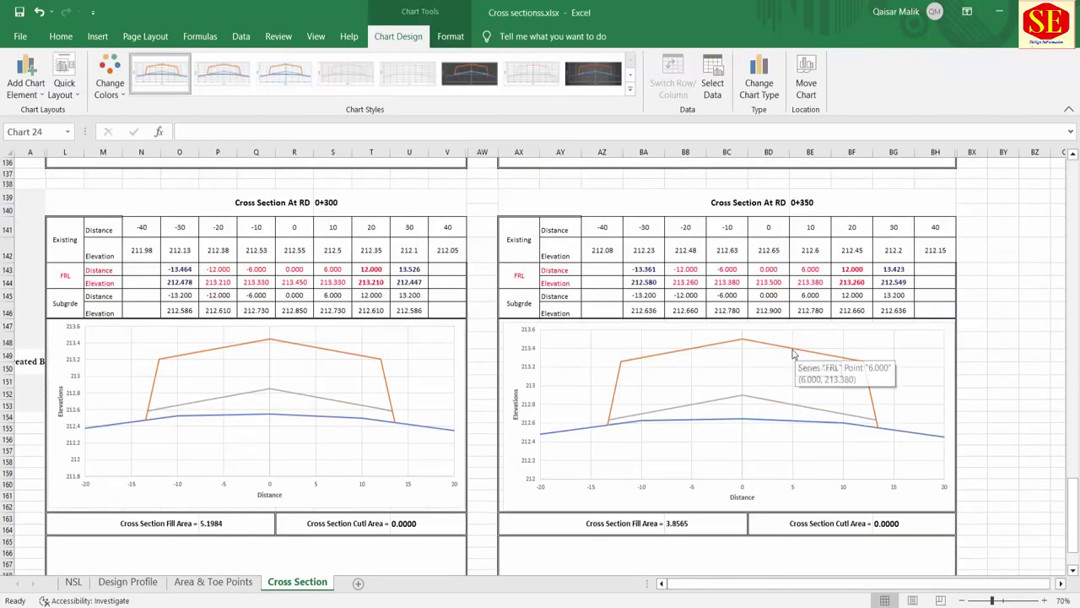
Make the RD 0+350 chart's whole FRL line solid red at 2 pt.
{"action": "left_click", "coordinate": [782, 351]}
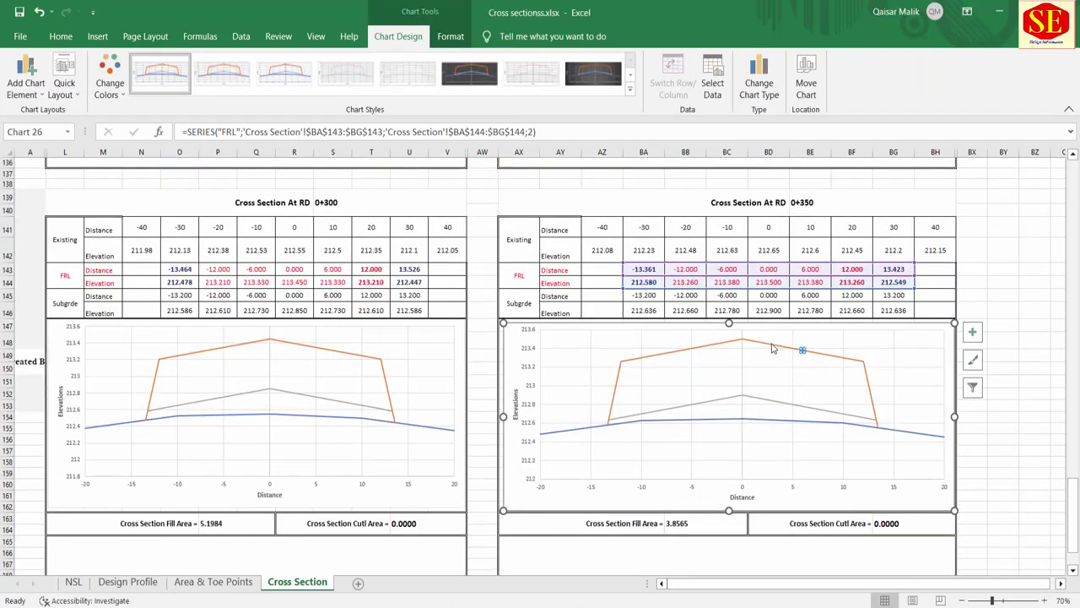
{"action": "double_click", "coordinate": [771, 348]}
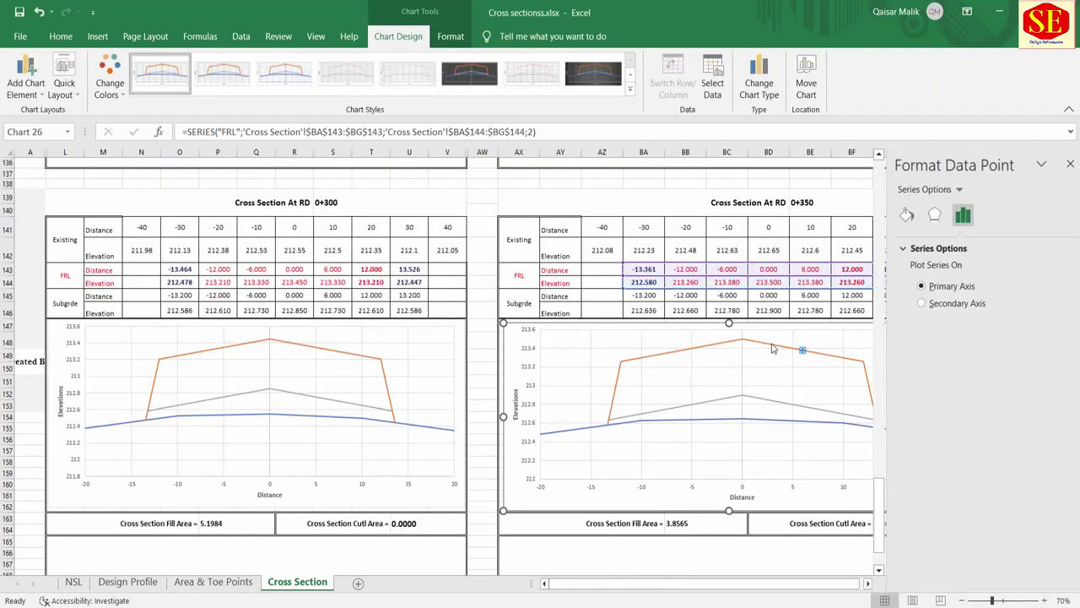
{"action": "left_click", "coordinate": [901, 214]}
{"action": "left_click", "coordinate": [1050, 369]}
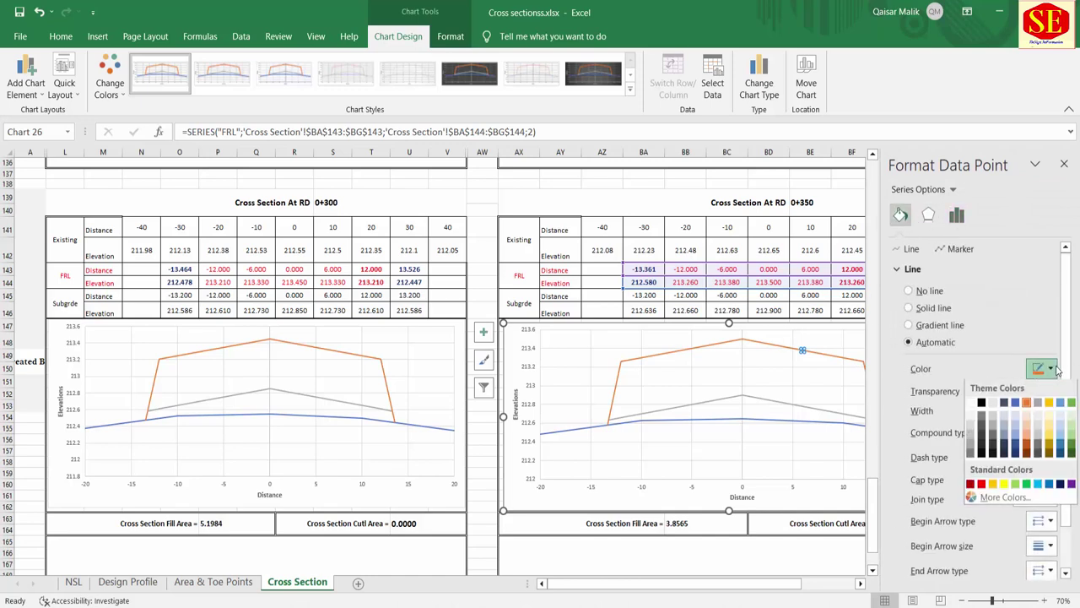
{"action": "left_click", "coordinate": [982, 481]}
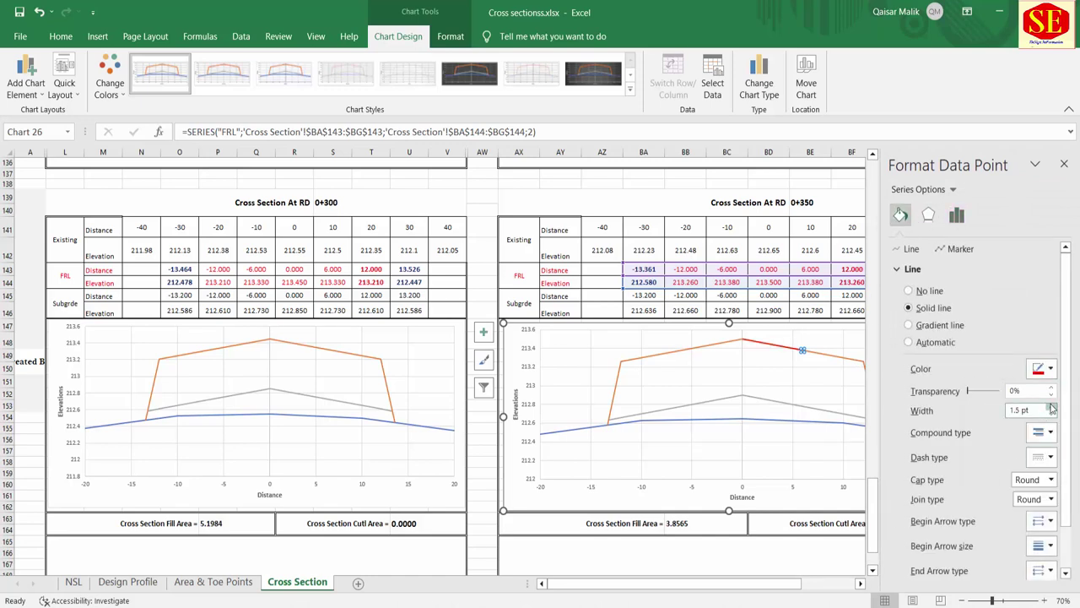
{"action": "left_click", "coordinate": [848, 397]}
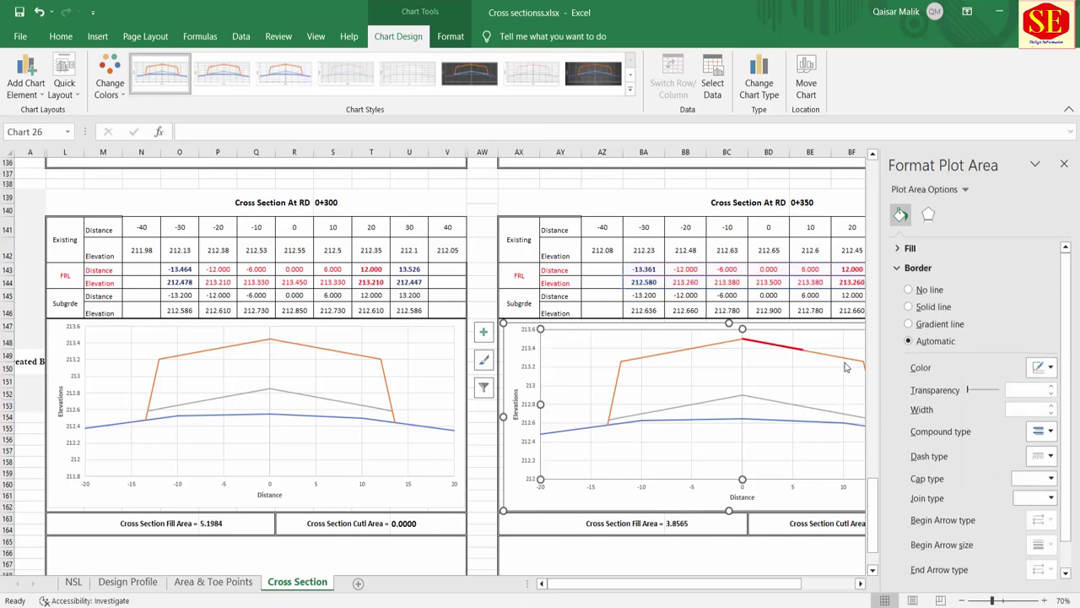
{"action": "left_click", "coordinate": [844, 357]}
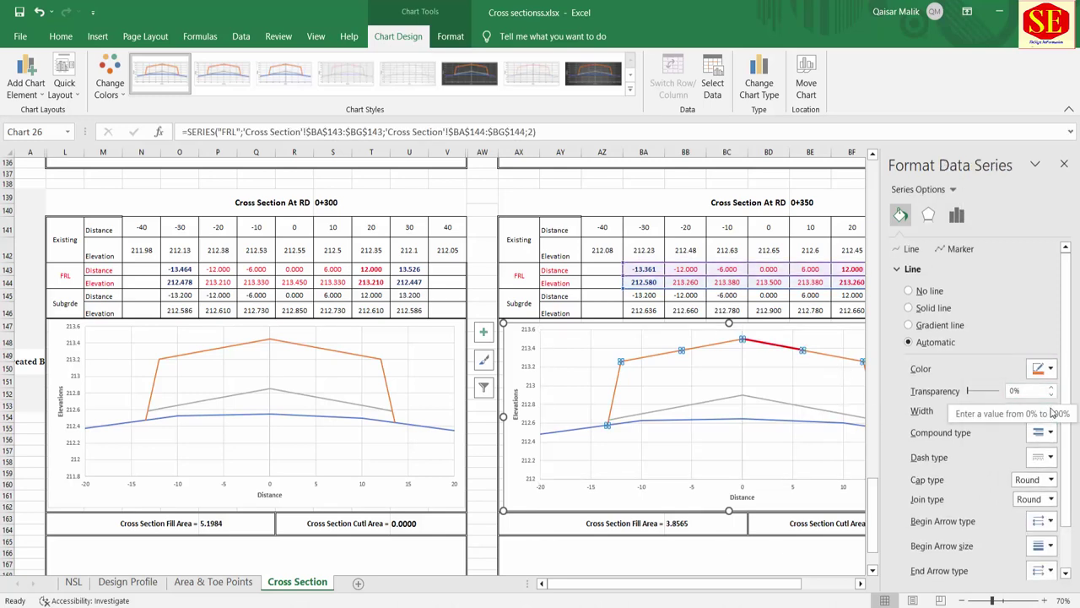
{"action": "left_click", "coordinate": [1052, 407]}
{"action": "left_click", "coordinate": [1053, 407]}
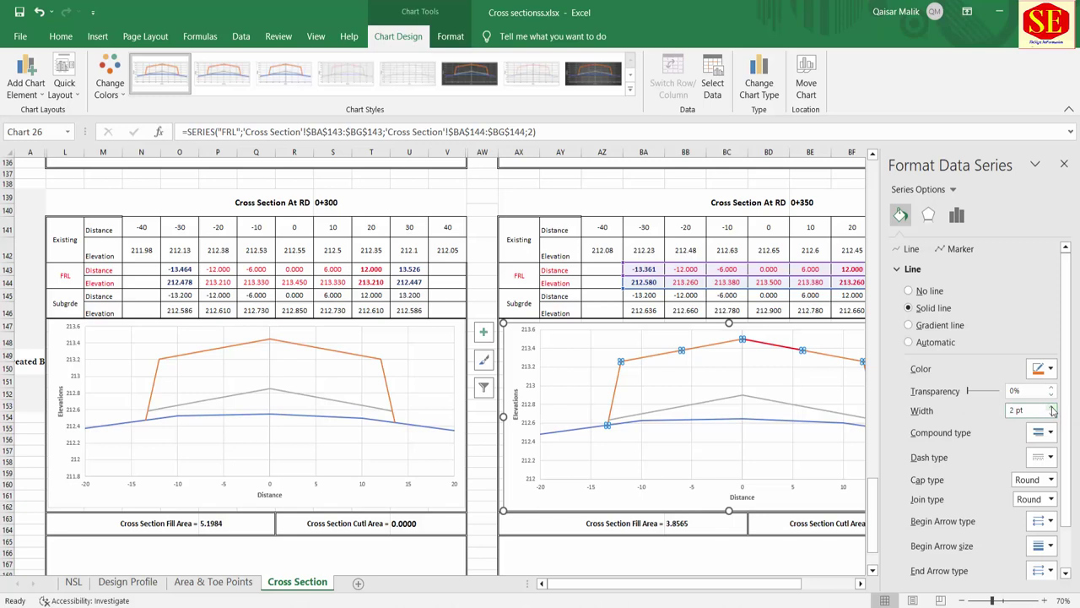
{"action": "left_click", "coordinate": [1043, 369]}
{"action": "left_click", "coordinate": [982, 485]}
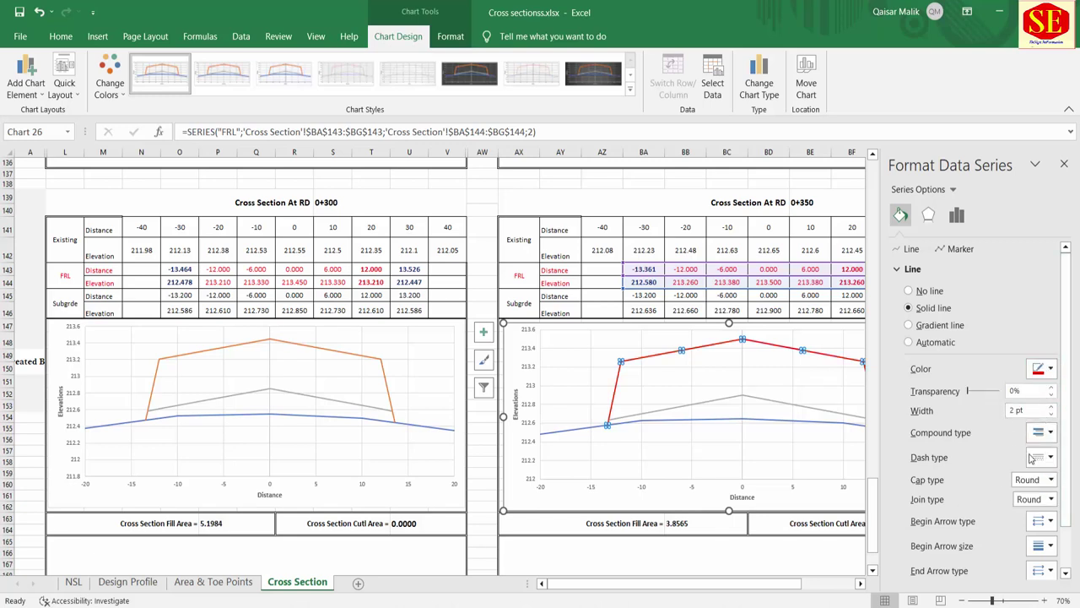
Make the 0+350 chart's NSL ground line black, dashed and 2 pt wide.
{"action": "left_click", "coordinate": [767, 434]}
{"action": "left_click", "coordinate": [769, 420]}
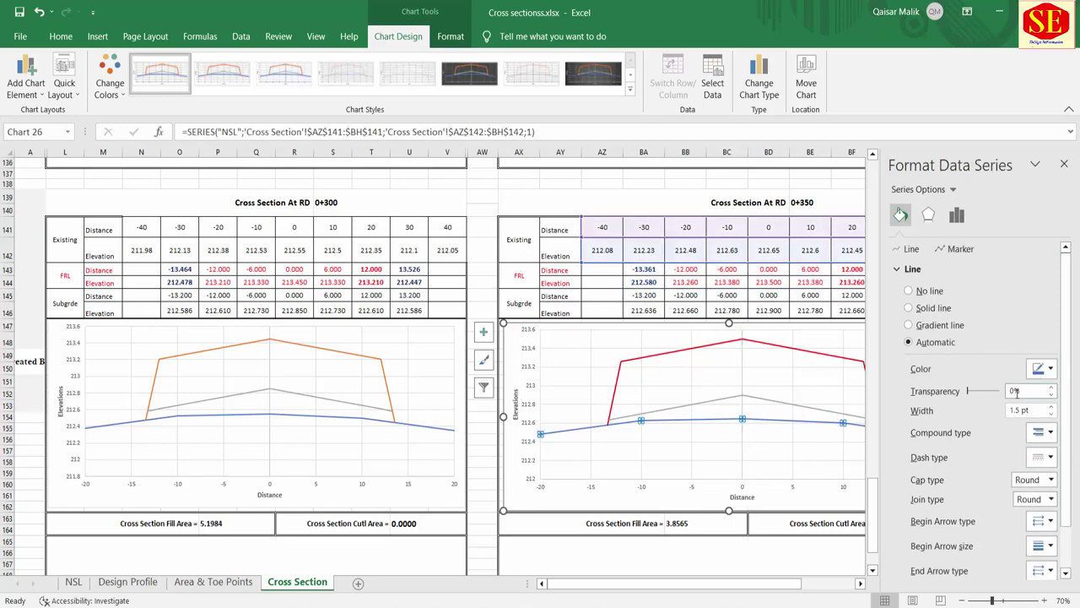
{"action": "left_click", "coordinate": [1040, 369]}
{"action": "left_click", "coordinate": [981, 403]}
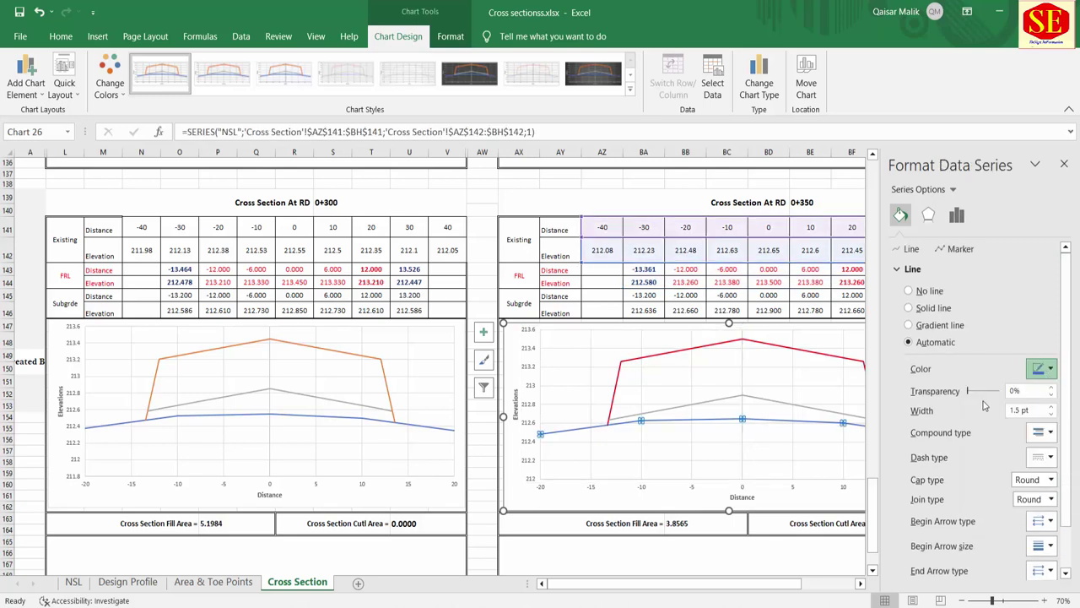
{"action": "left_click", "coordinate": [1045, 457]}
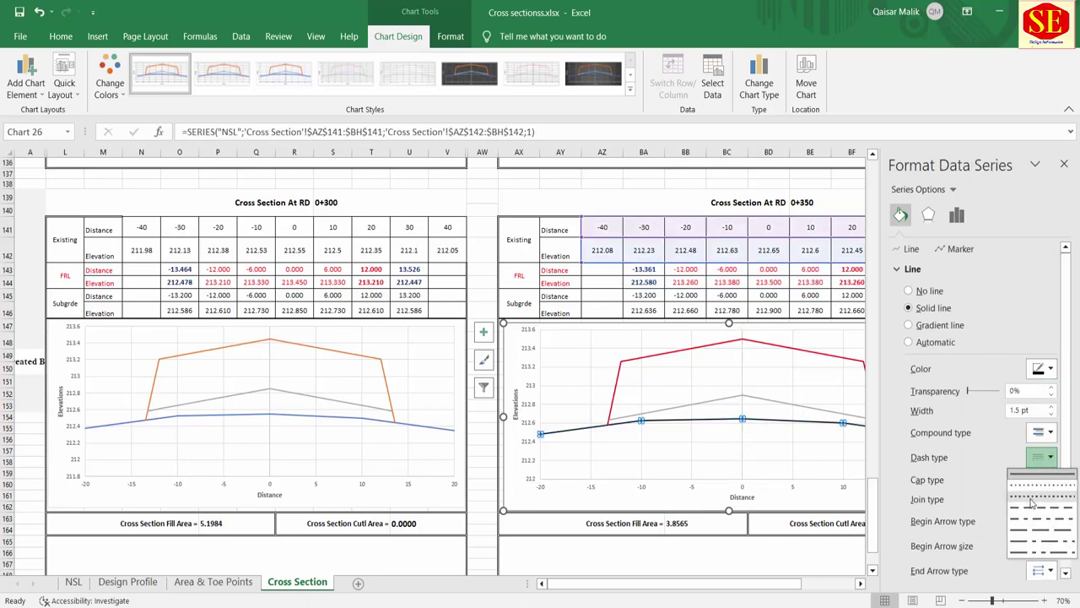
{"action": "left_click", "coordinate": [1028, 507]}
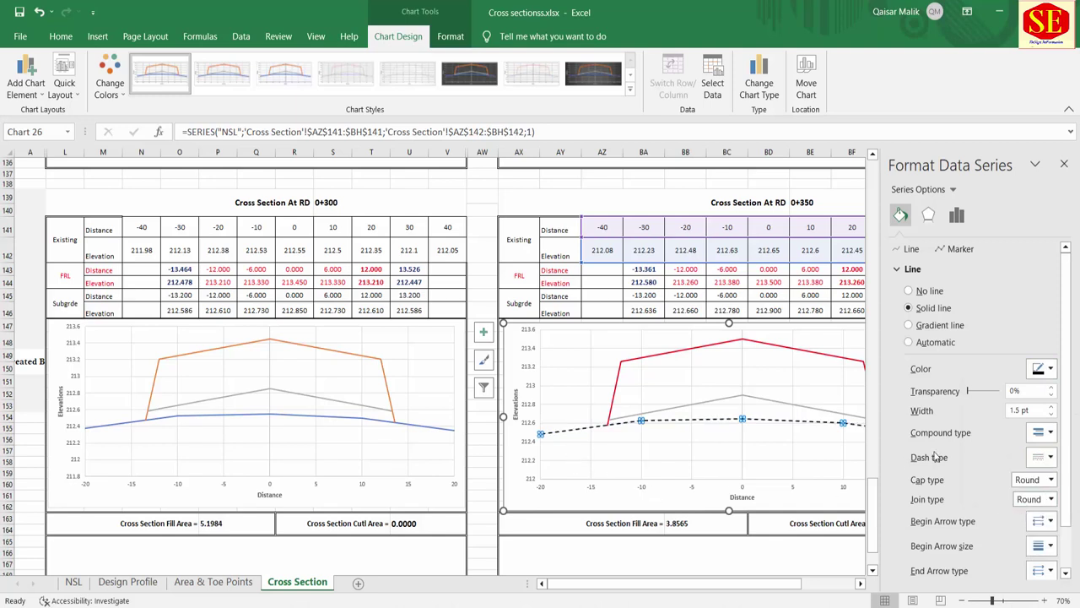
{"action": "left_click", "coordinate": [1051, 407]}
{"action": "left_click", "coordinate": [1051, 407]}
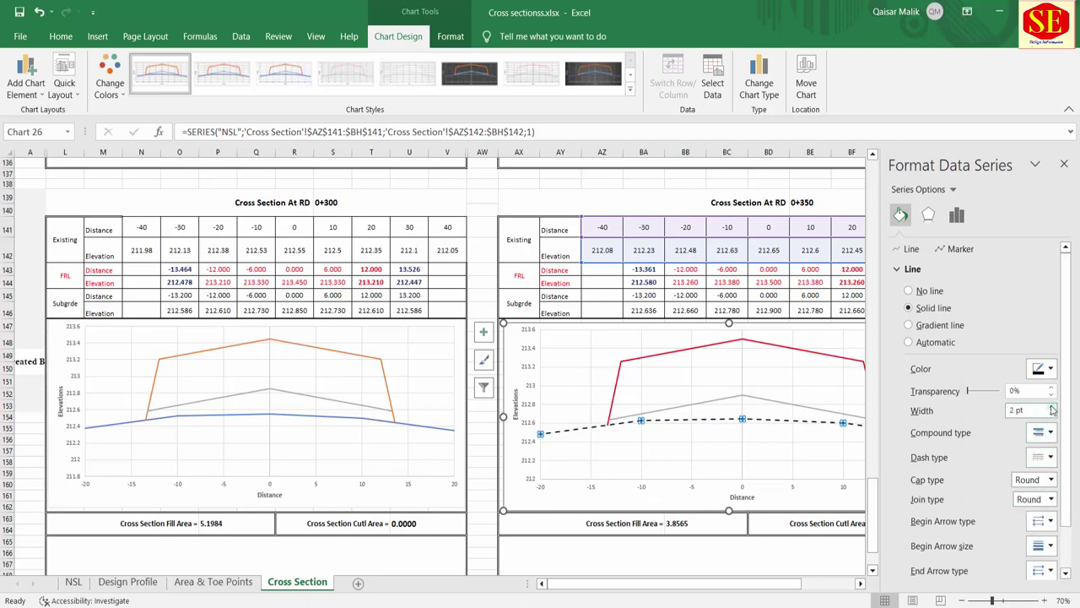
{"action": "left_click", "coordinate": [716, 346]}
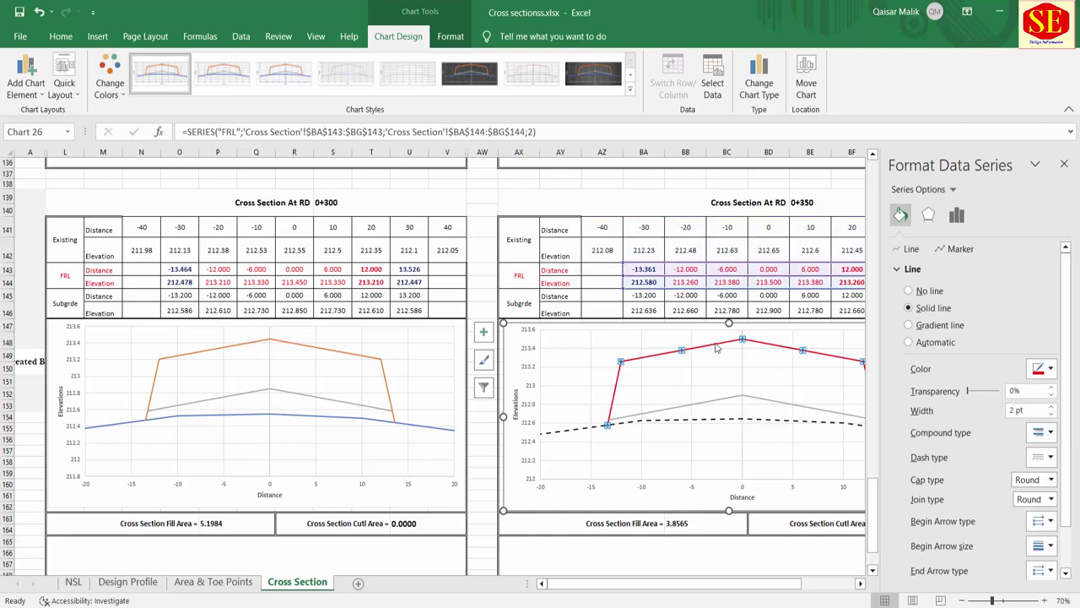
Colour the RD 0+300 chart's FRL line red.
{"action": "left_click", "coordinate": [341, 354]}
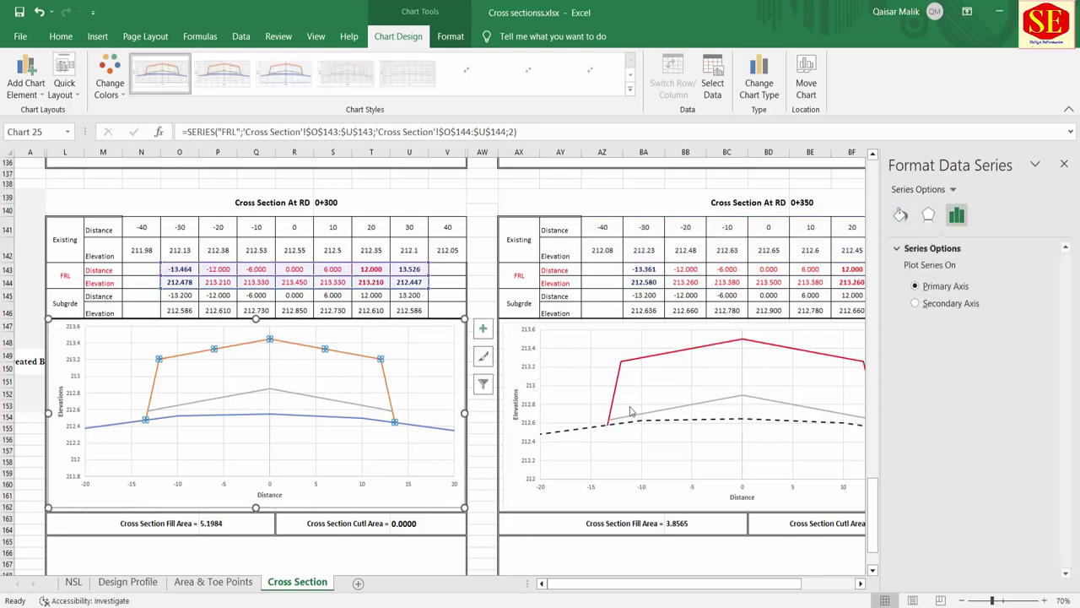
{"action": "left_click", "coordinate": [901, 215]}
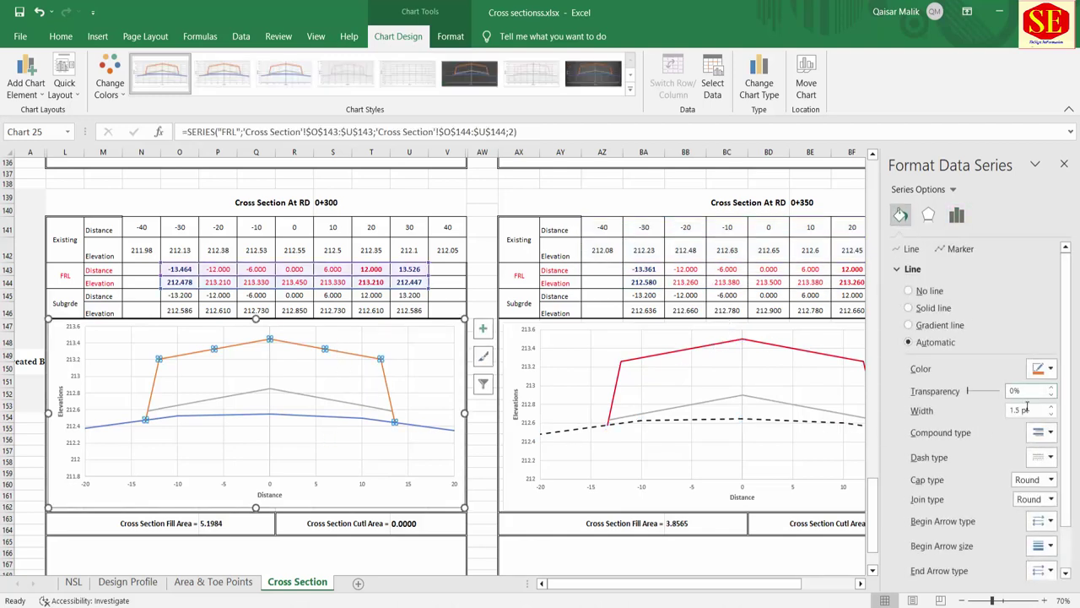
{"action": "left_click", "coordinate": [1043, 368]}
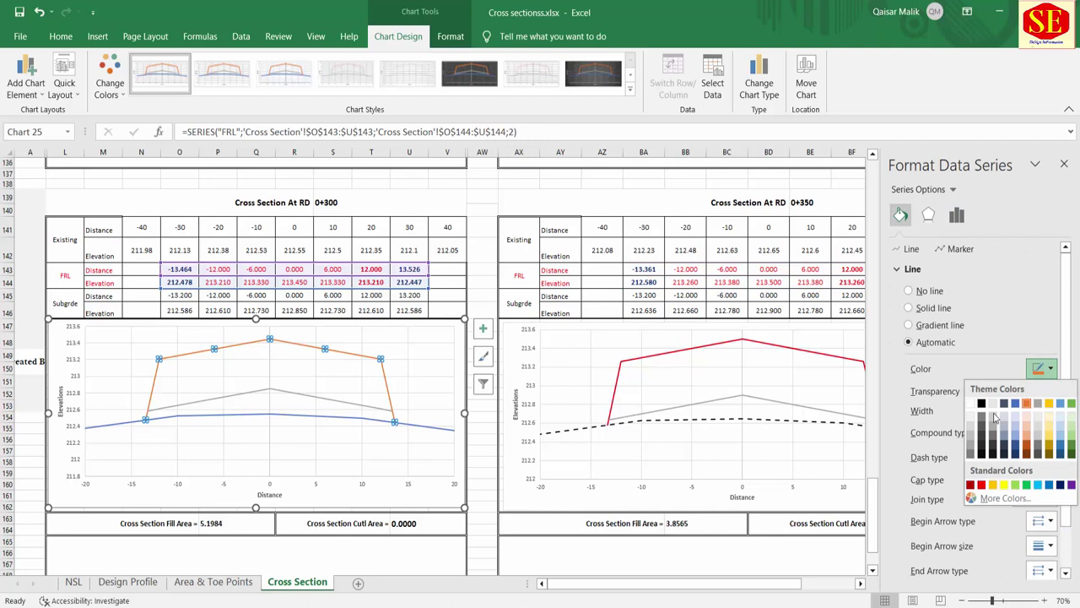
{"action": "left_click", "coordinate": [981, 484]}
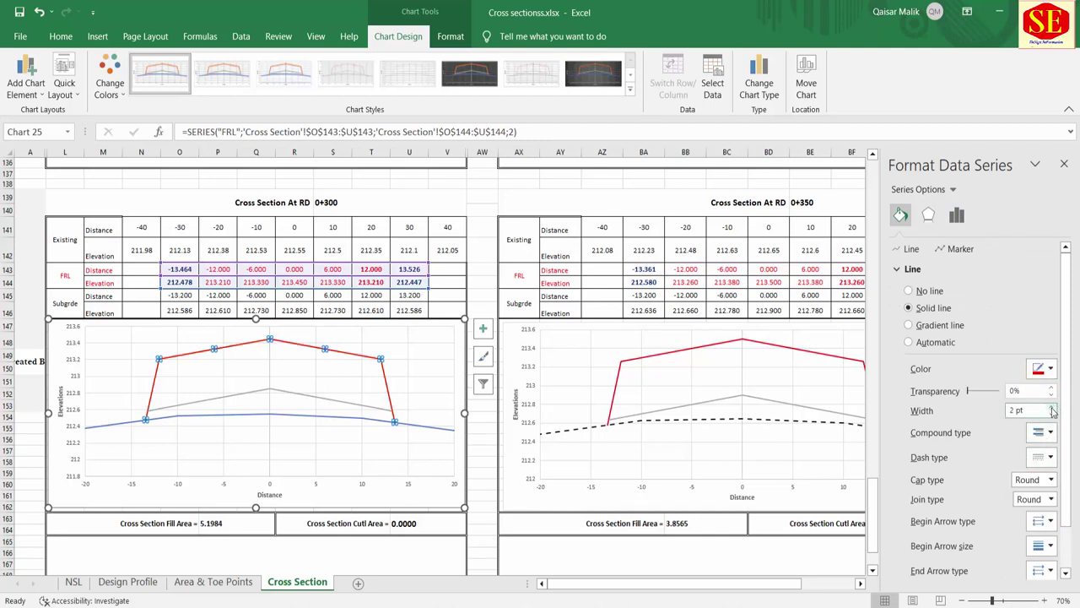
Make the entire 0+300 NSL series a black dashed line.
{"action": "left_click", "coordinate": [427, 433]}
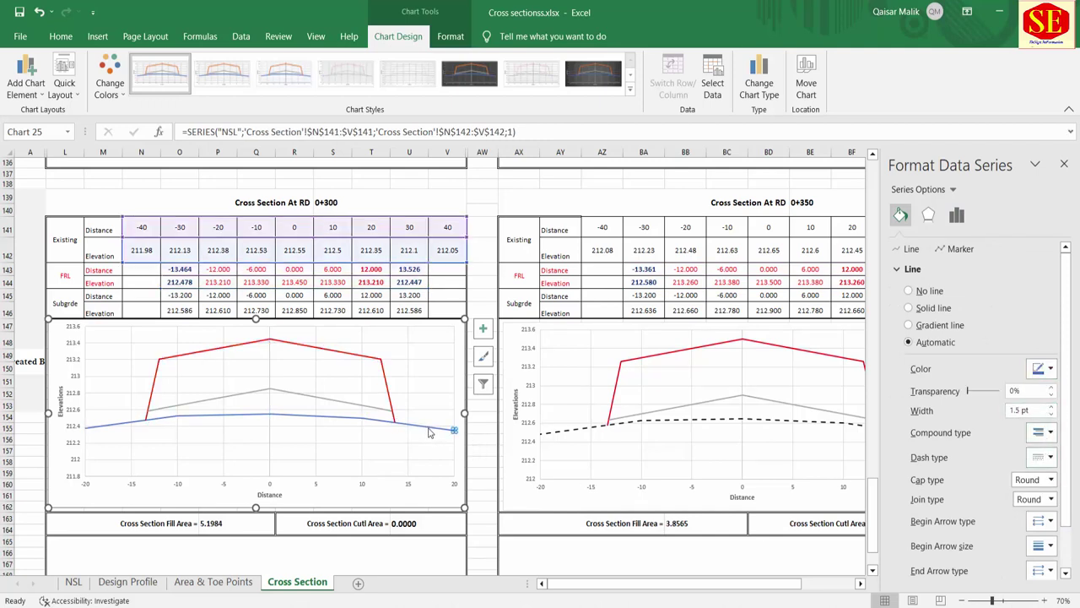
{"action": "left_click", "coordinate": [1038, 469]}
{"action": "left_click", "coordinate": [1040, 507]}
{"action": "left_click", "coordinate": [1040, 369]}
{"action": "left_click", "coordinate": [984, 409]}
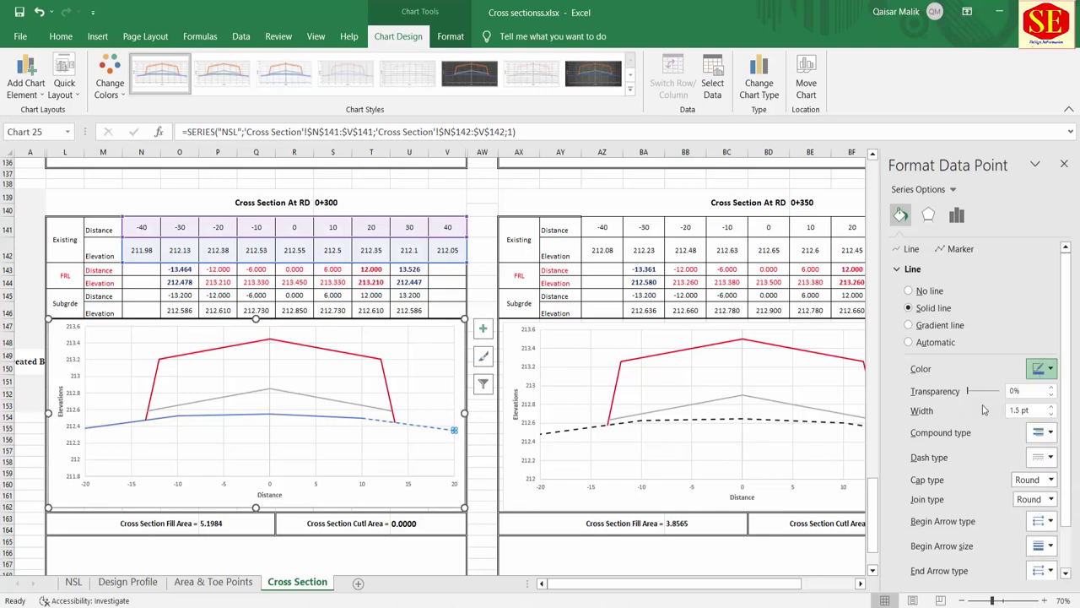
{"action": "left_click", "coordinate": [412, 452]}
{"action": "left_click", "coordinate": [361, 419]}
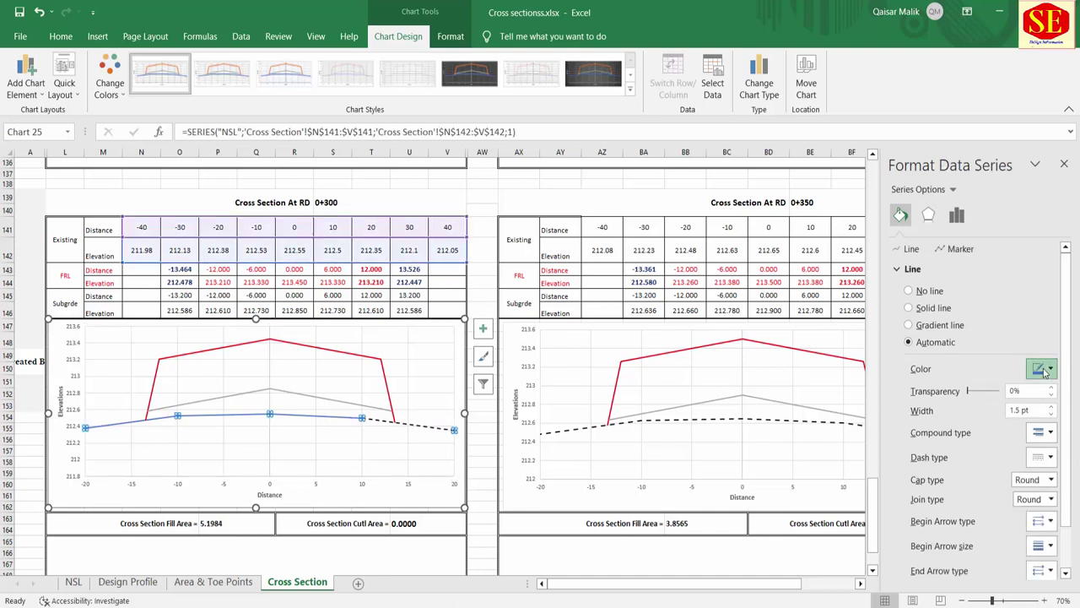
{"action": "left_click", "coordinate": [1046, 369]}
{"action": "left_click", "coordinate": [980, 405]}
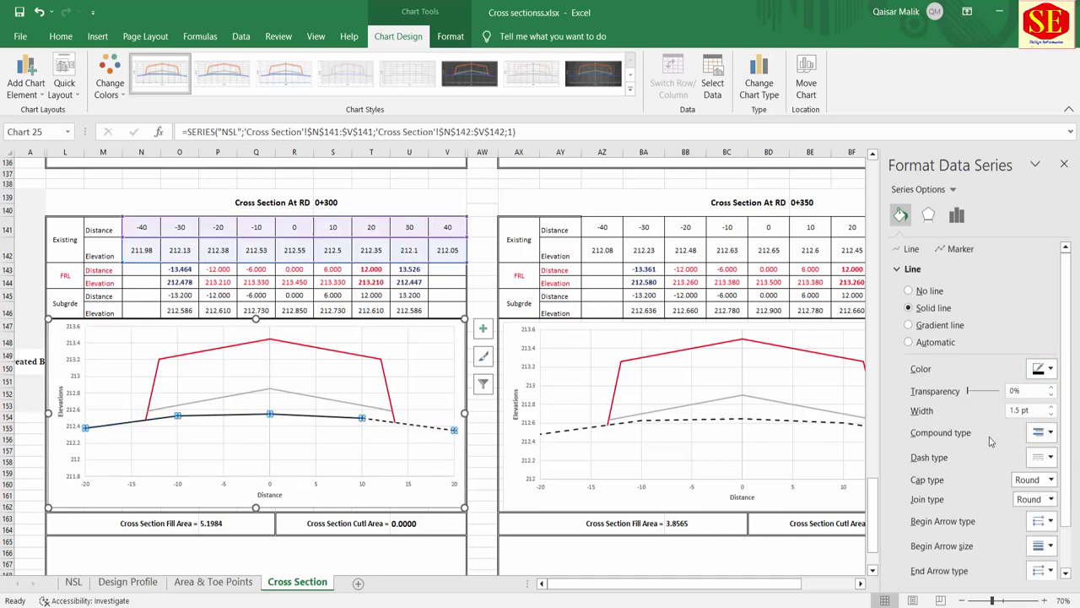
{"action": "left_click", "coordinate": [1044, 457]}
{"action": "left_click", "coordinate": [1038, 507]}
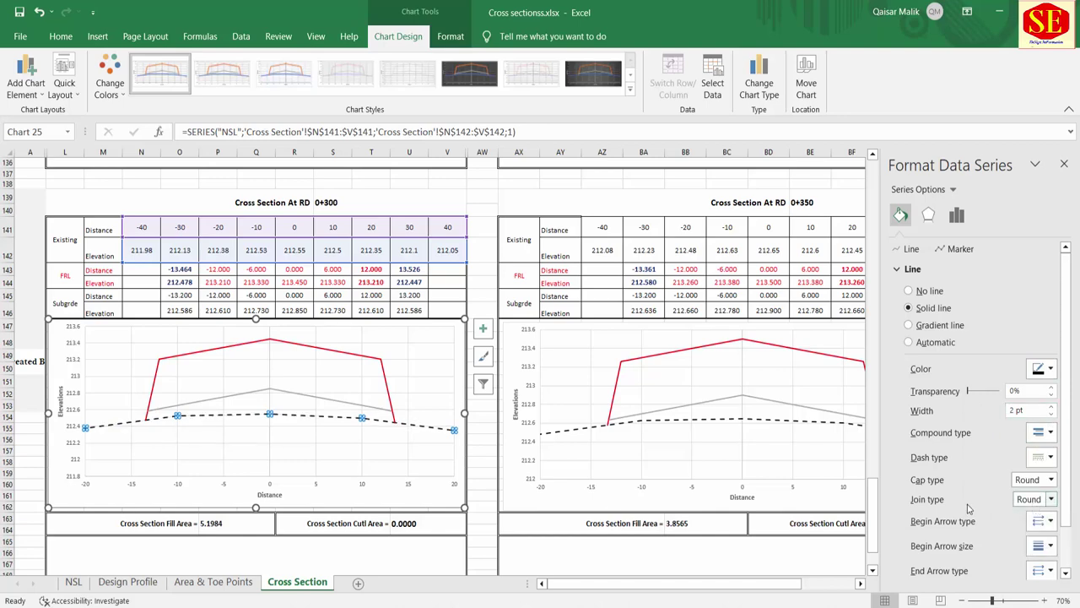
{"action": "left_click", "coordinate": [397, 473]}
Make the upper left chart's NSL line black, dashed and 2 pt wide.
{"action": "scroll", "coordinate": [397, 469], "scroll_direction": "up", "scroll_amount": 9}
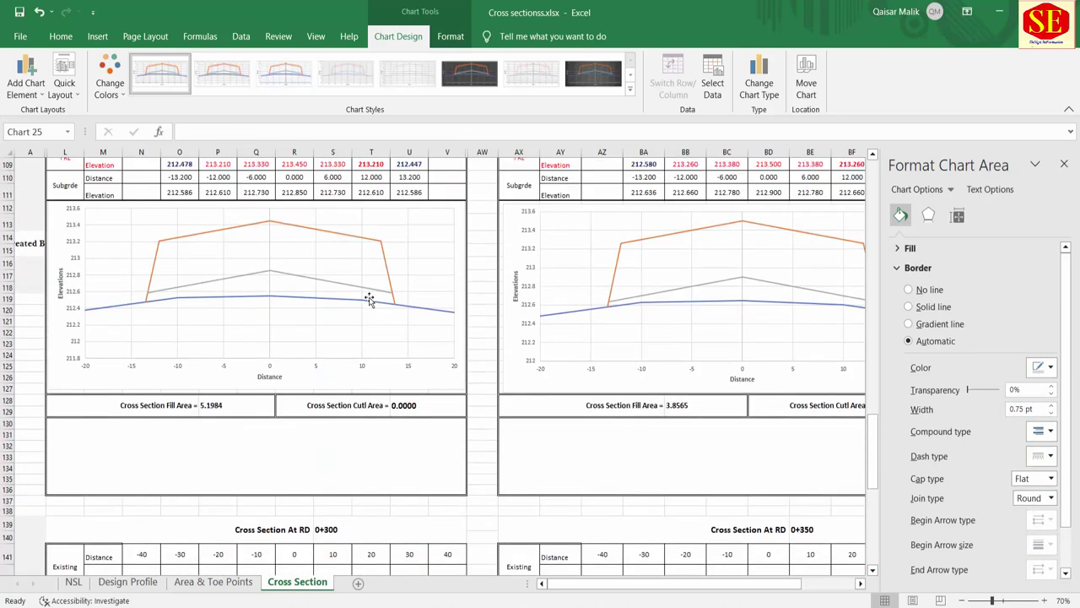
{"action": "left_click", "coordinate": [369, 299]}
{"action": "left_click", "coordinate": [903, 216]}
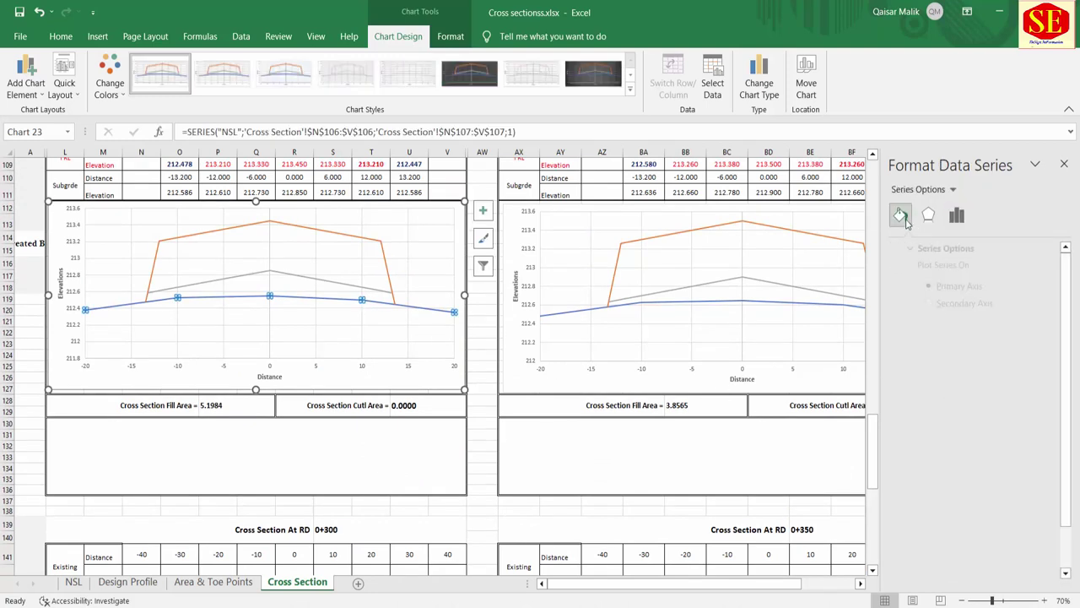
{"action": "left_click", "coordinate": [1044, 369]}
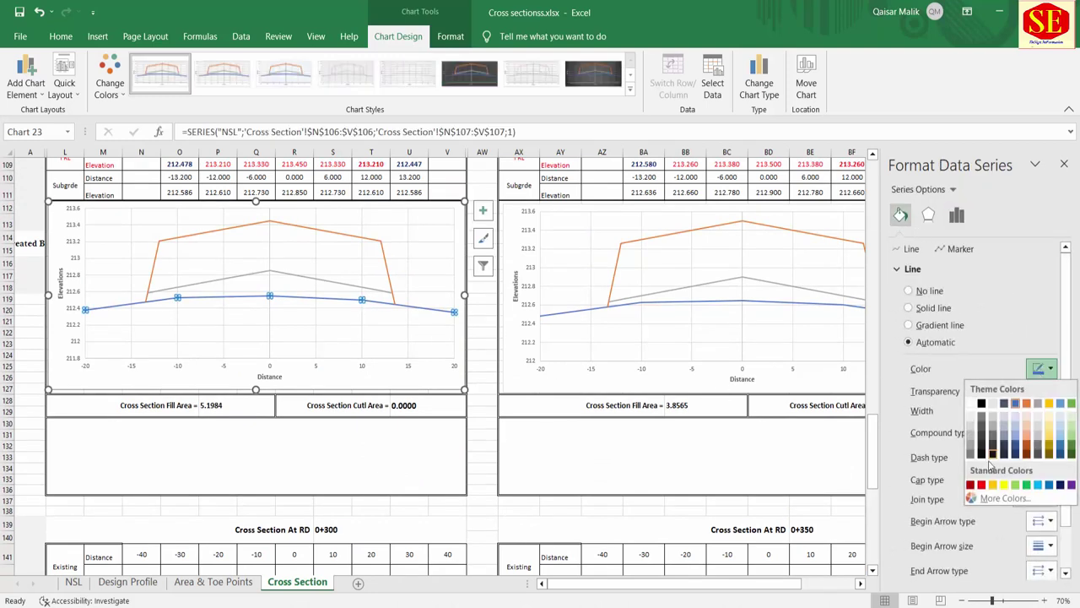
{"action": "left_click", "coordinate": [983, 403]}
{"action": "left_click", "coordinate": [1045, 456]}
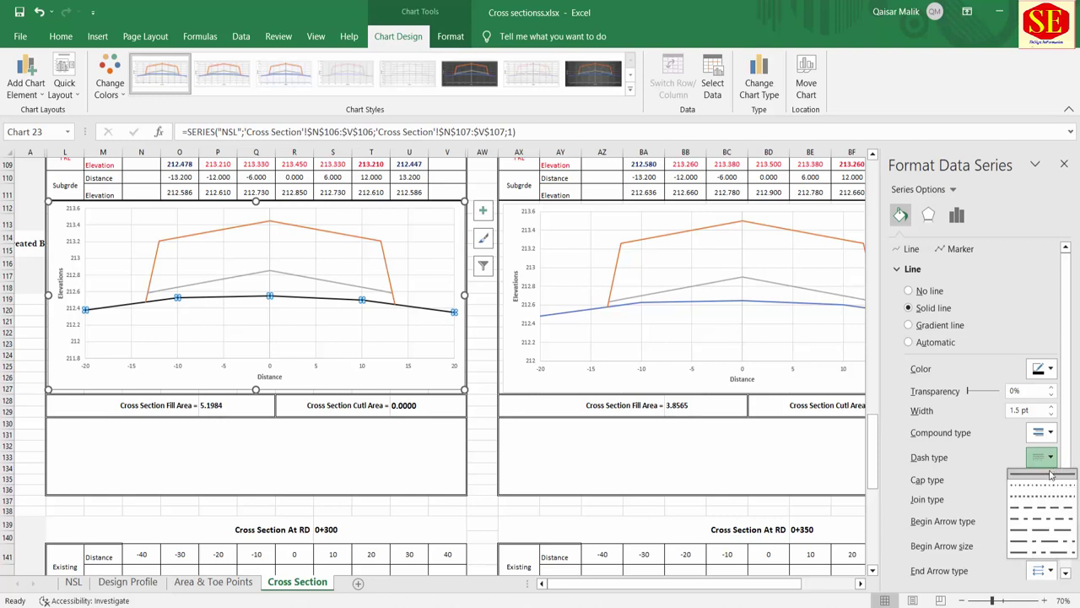
{"action": "left_click", "coordinate": [1044, 510]}
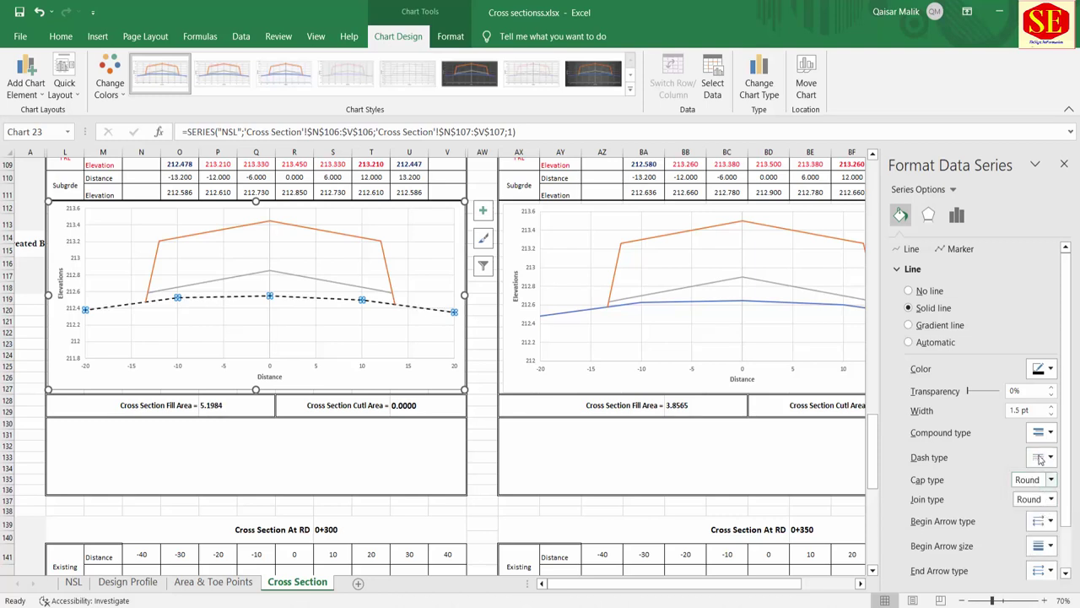
{"action": "left_click", "coordinate": [1050, 407]}
{"action": "left_click", "coordinate": [1050, 407]}
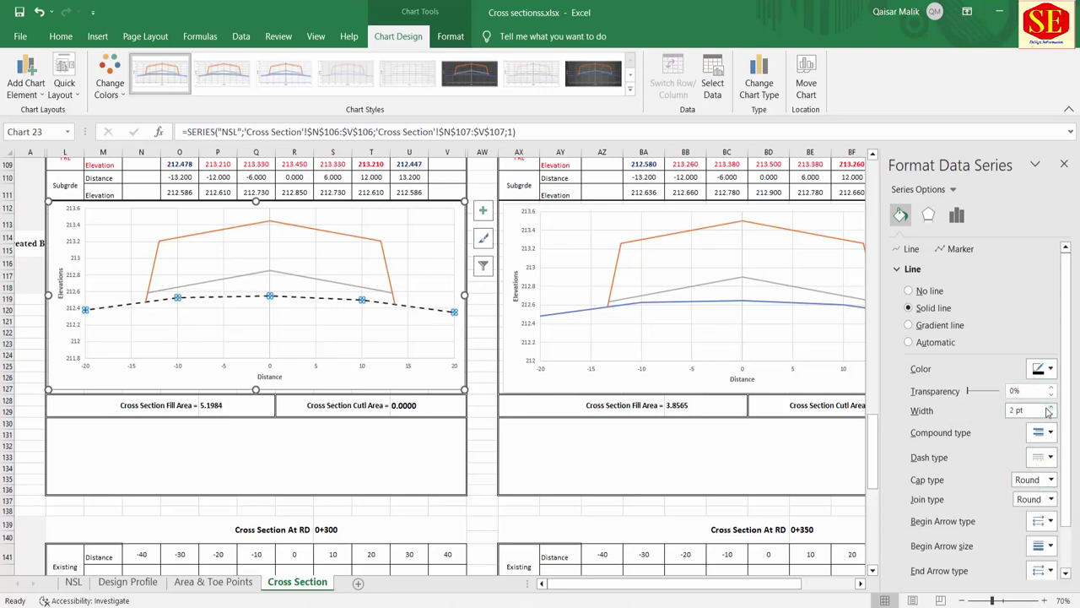
Change the left chart's orange FRL line to red.
{"action": "left_click", "coordinate": [369, 245]}
{"action": "left_click", "coordinate": [1044, 372]}
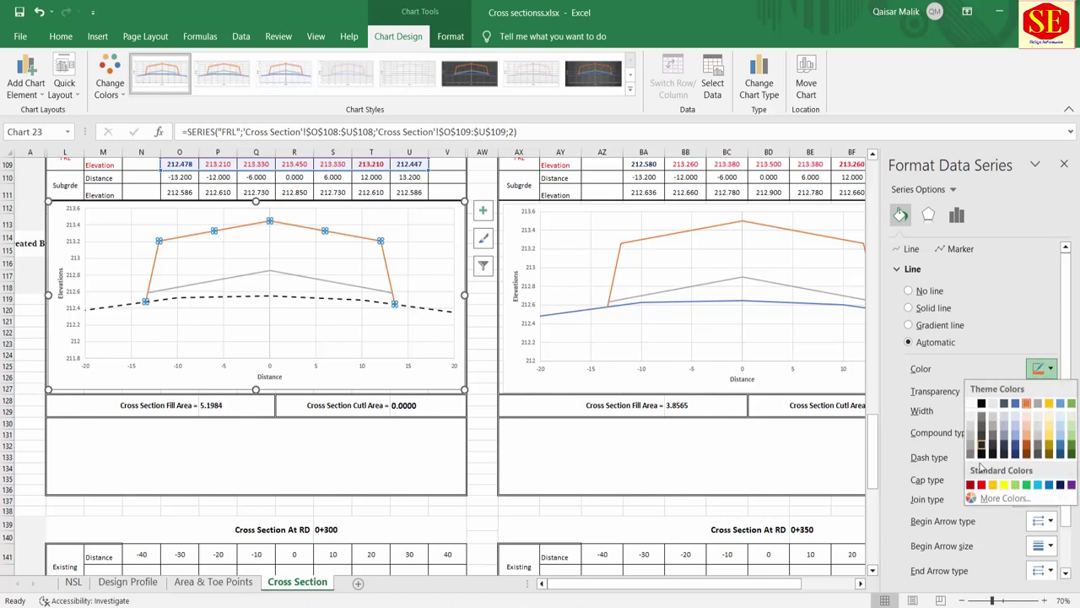
{"action": "left_click", "coordinate": [982, 485]}
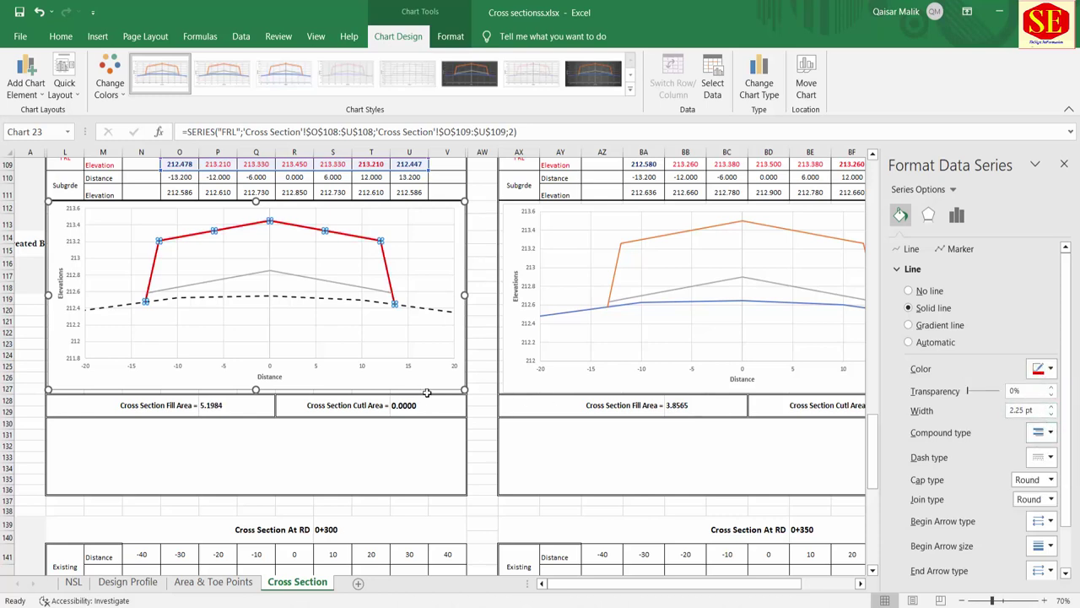
{"action": "left_click", "coordinate": [607, 294]}
{"action": "left_click", "coordinate": [619, 279]}
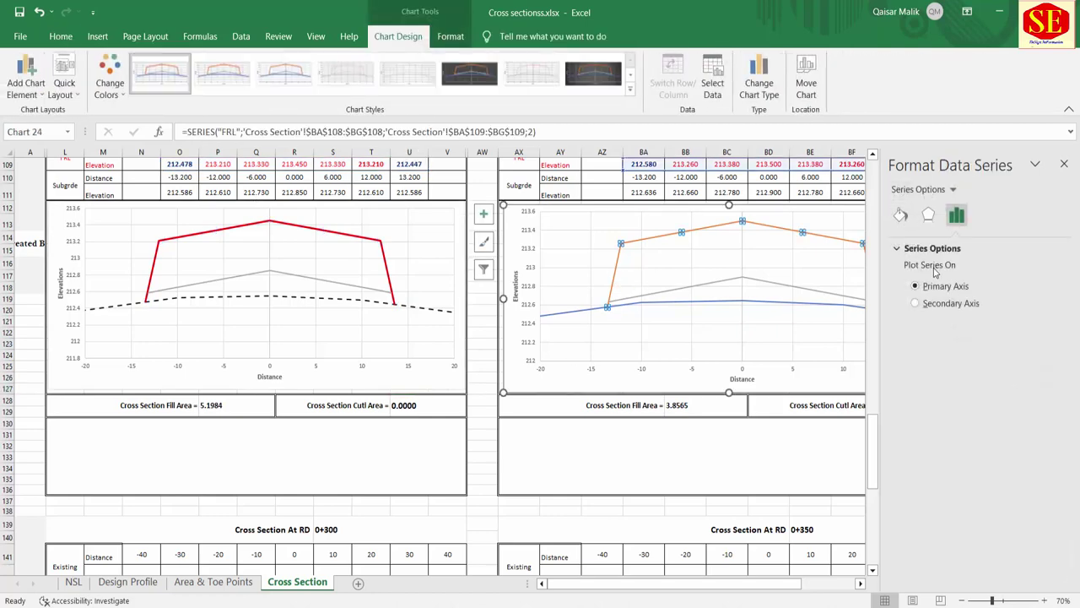
Colour the right chart's FRL line red.
{"action": "left_click", "coordinate": [900, 215]}
{"action": "left_click", "coordinate": [1042, 369]}
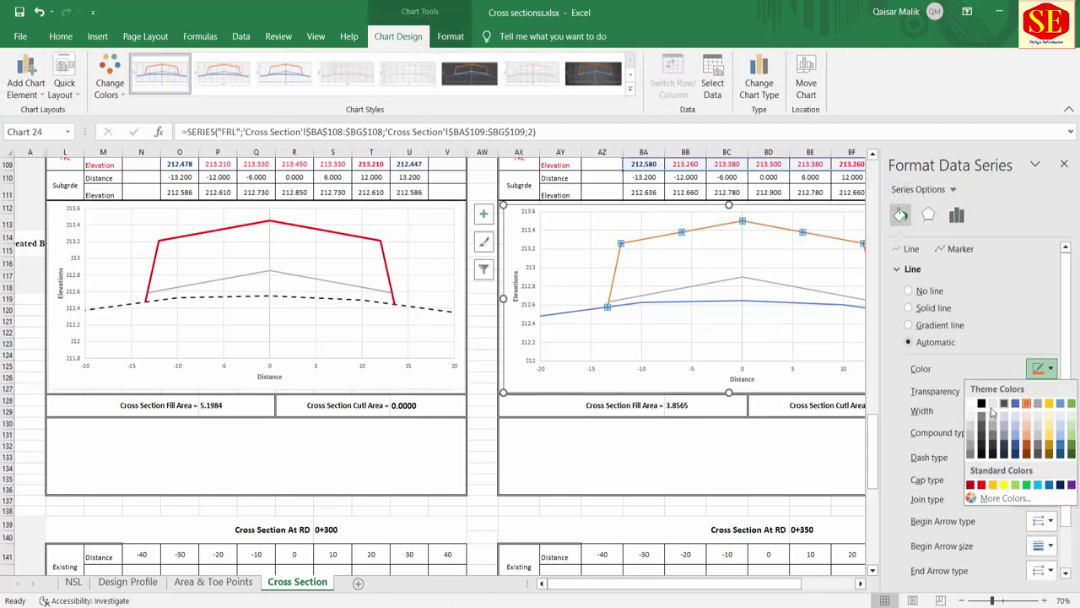
{"action": "left_click", "coordinate": [982, 485]}
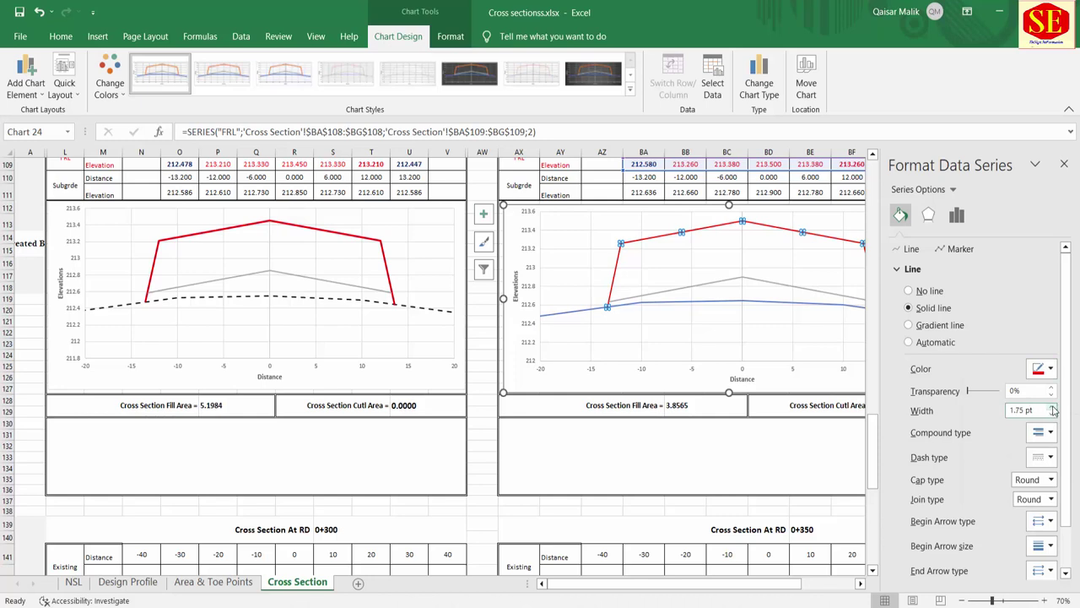
Make the right chart's NSL line black, dashed and 2 pt wide.
{"action": "left_click", "coordinate": [716, 301]}
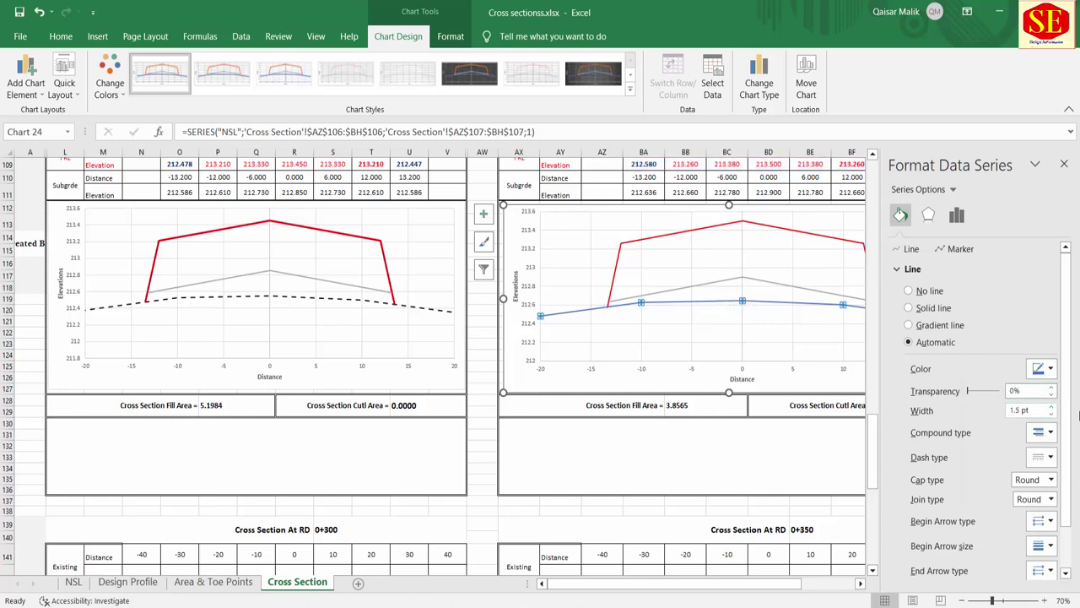
{"action": "left_click", "coordinate": [1042, 460]}
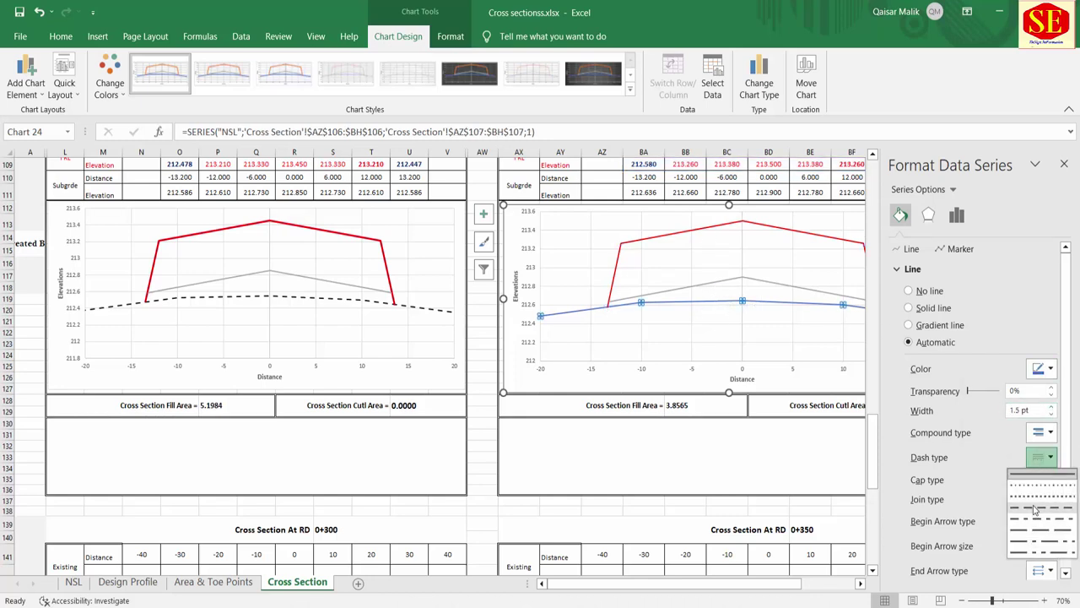
{"action": "left_click", "coordinate": [1035, 508]}
{"action": "left_click", "coordinate": [1038, 370]}
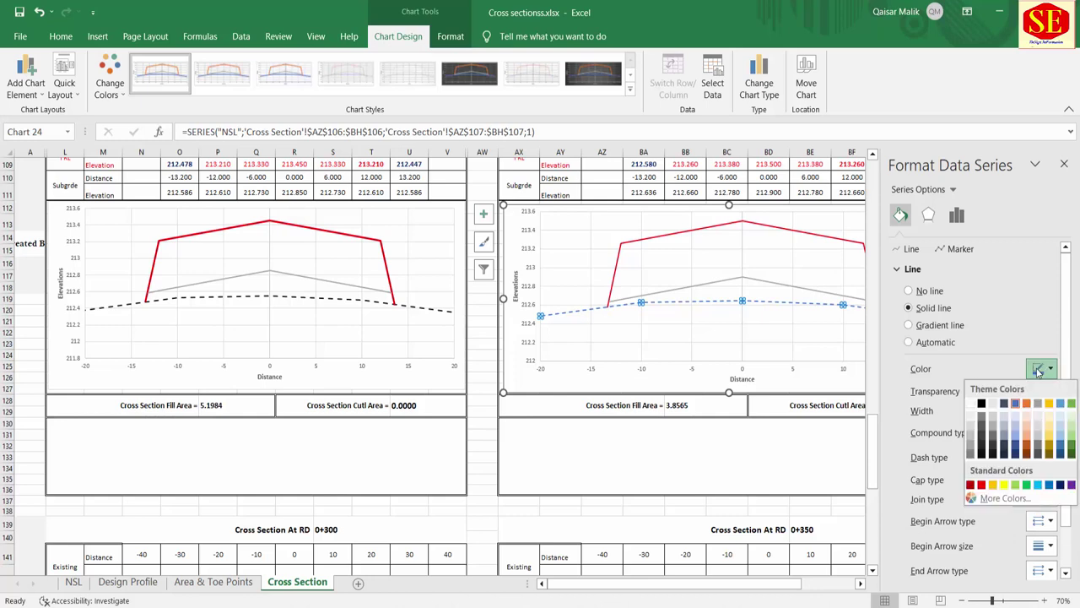
{"action": "left_click", "coordinate": [982, 404]}
{"action": "left_click", "coordinate": [1052, 409]}
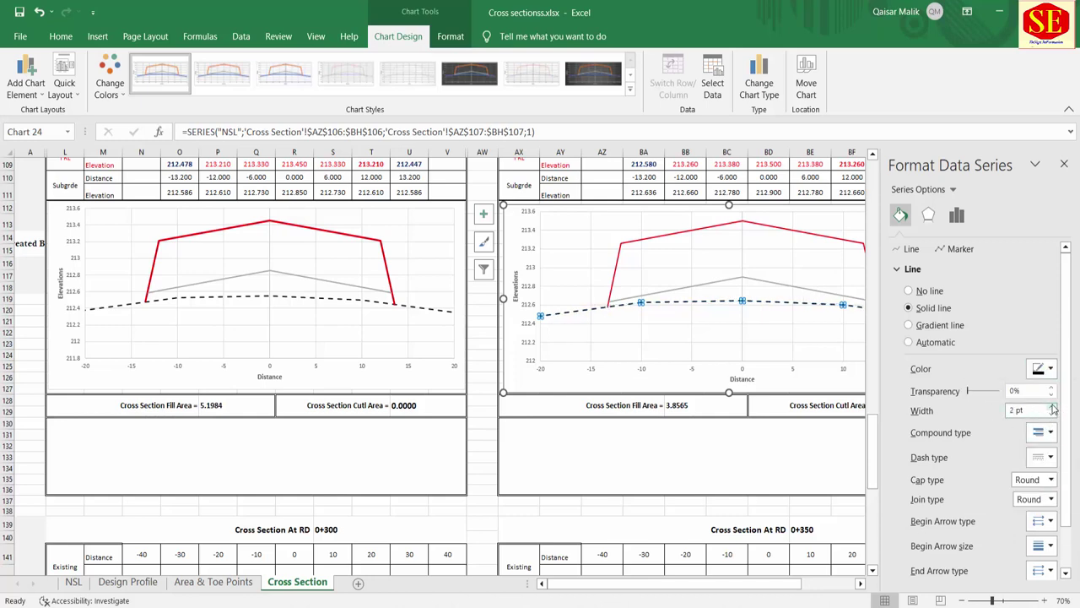
{"action": "left_click", "coordinate": [709, 353]}
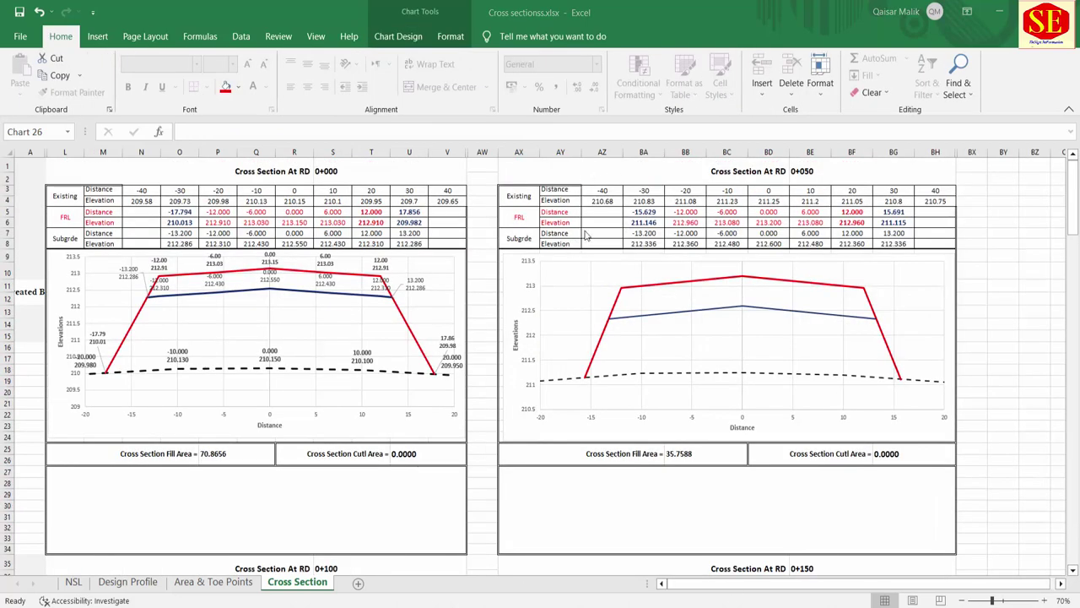
Turn on Data Labels for the RD 0+050 chart's FRL, dashed NSL and blue Sub Grade lines.
{"action": "left_click", "coordinate": [728, 278]}
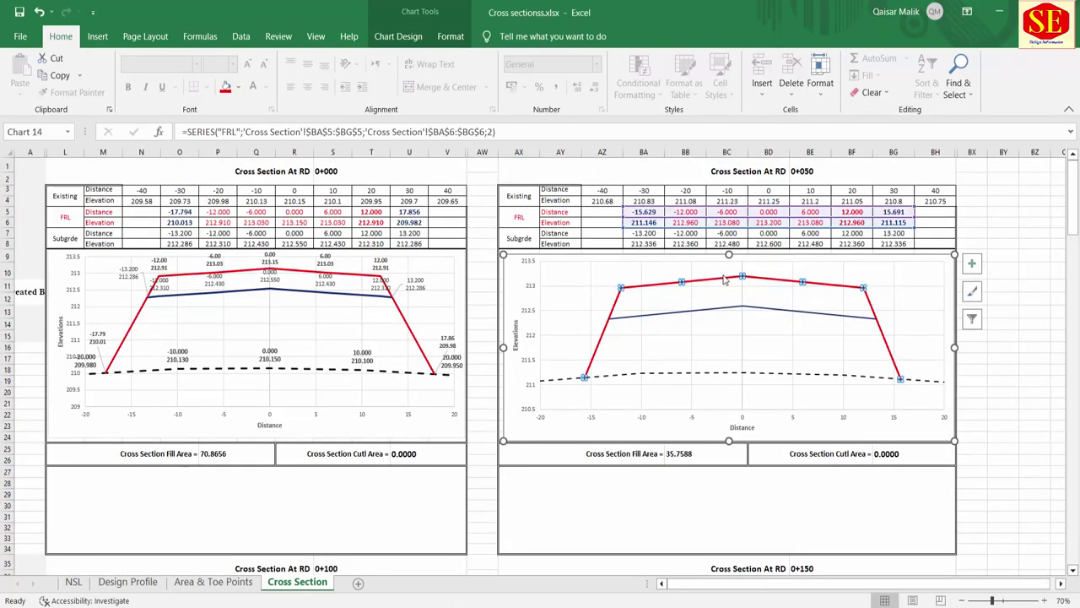
{"action": "left_click", "coordinate": [973, 266]}
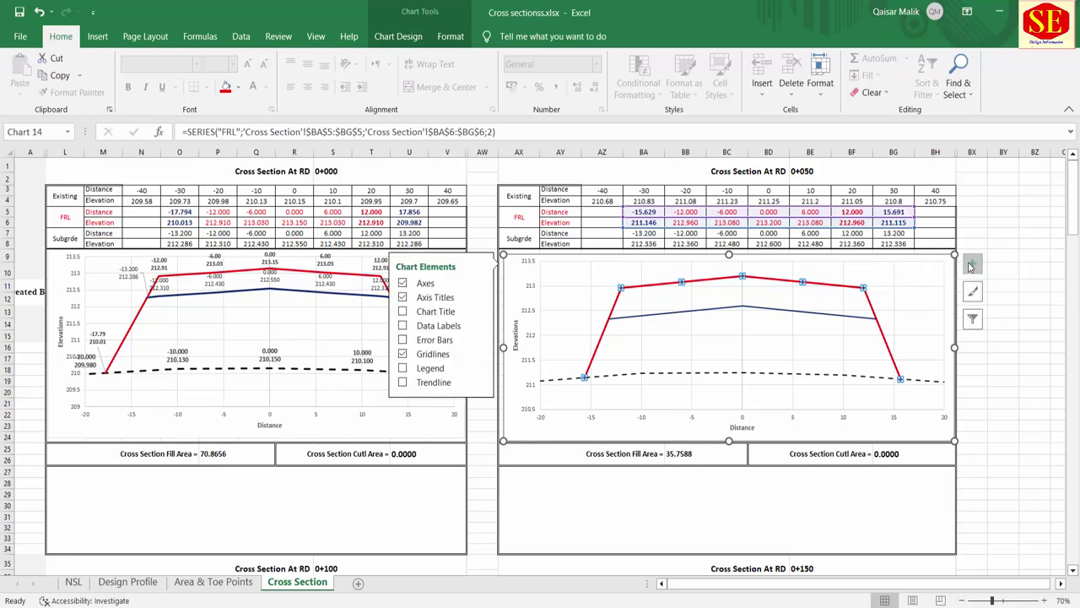
{"action": "left_click", "coordinate": [403, 326]}
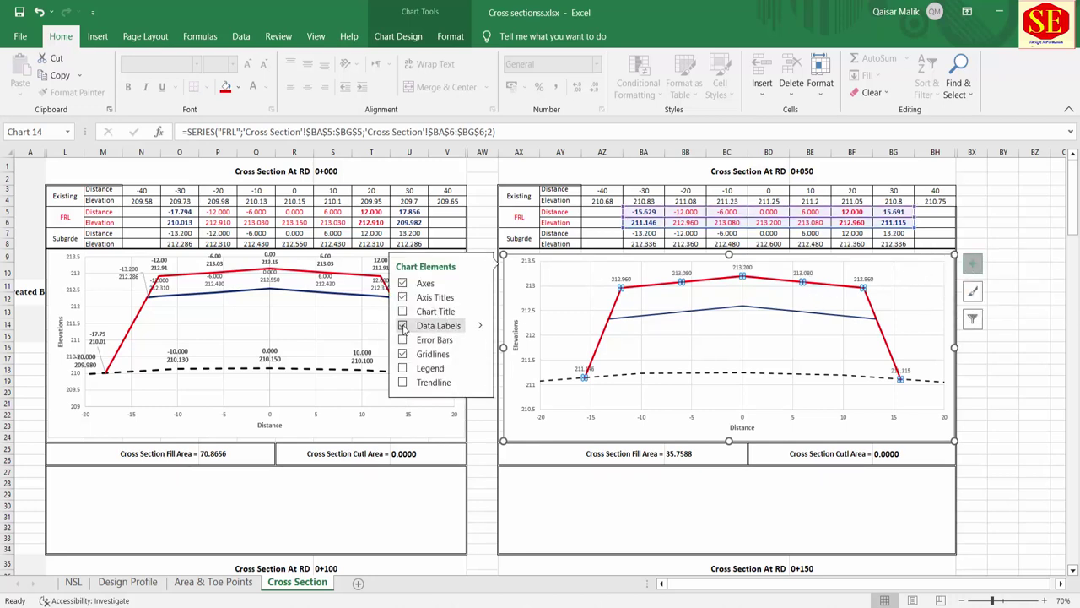
{"action": "left_click", "coordinate": [754, 373]}
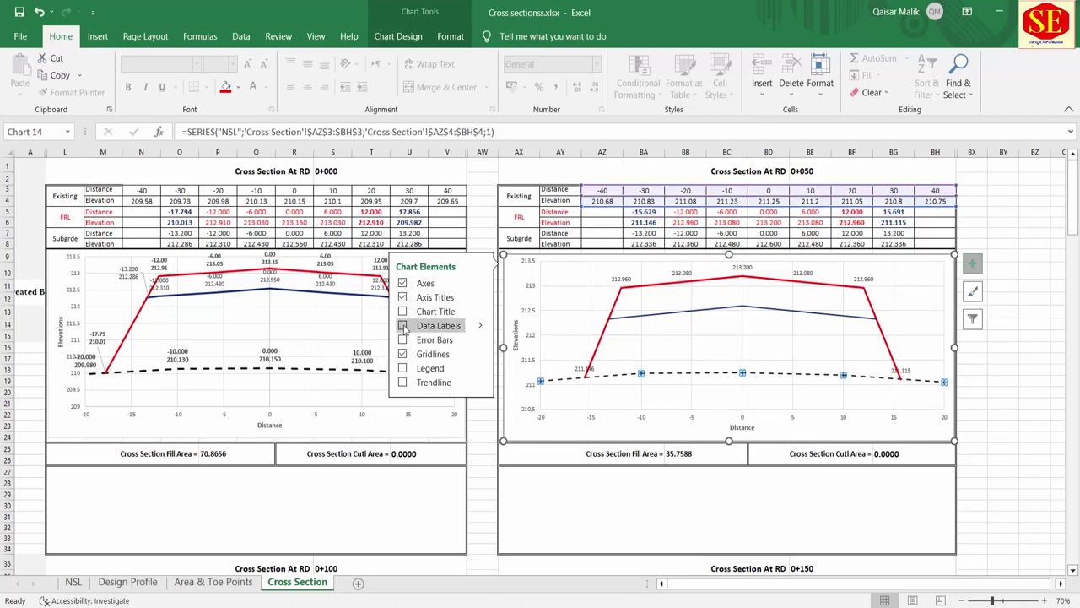
{"action": "left_click", "coordinate": [405, 327]}
{"action": "left_click", "coordinate": [693, 314]}
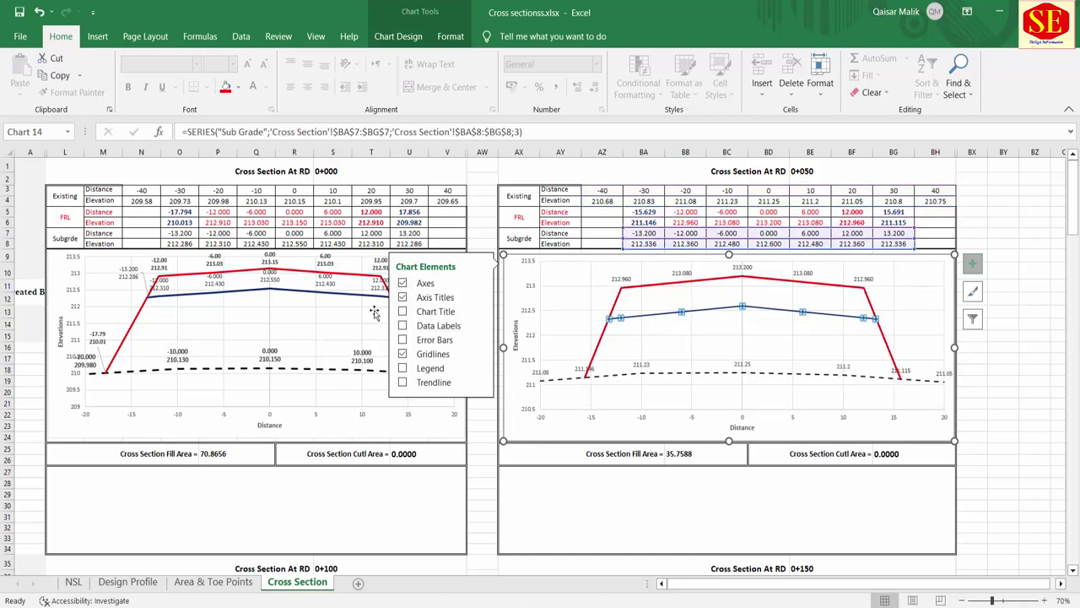
{"action": "left_click", "coordinate": [404, 327]}
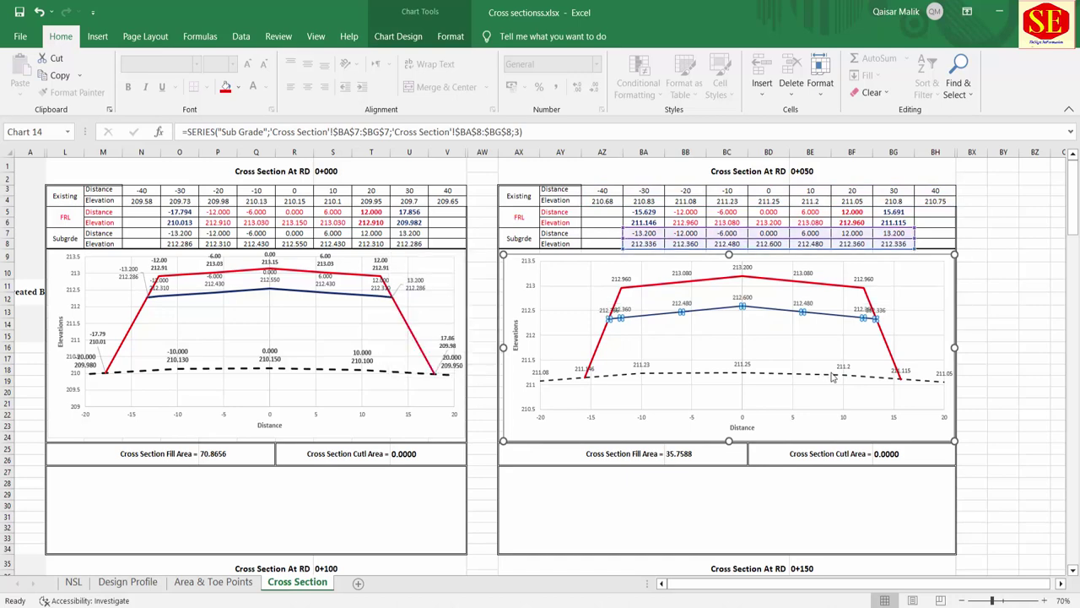
{"action": "scroll", "coordinate": [831, 375], "scroll_direction": "down", "scroll_amount": 3}
{"action": "key", "text": "Escape"}
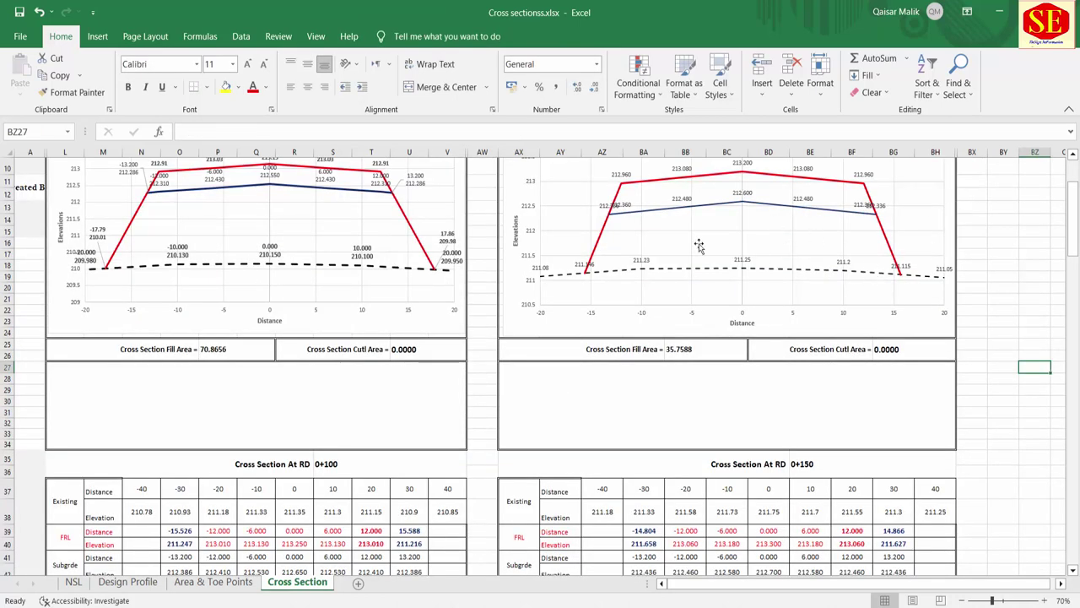
{"action": "scroll", "coordinate": [701, 281], "scroll_direction": "down", "scroll_amount": 5}
{"action": "scroll", "coordinate": [507, 371], "scroll_direction": "down", "scroll_amount": 2}
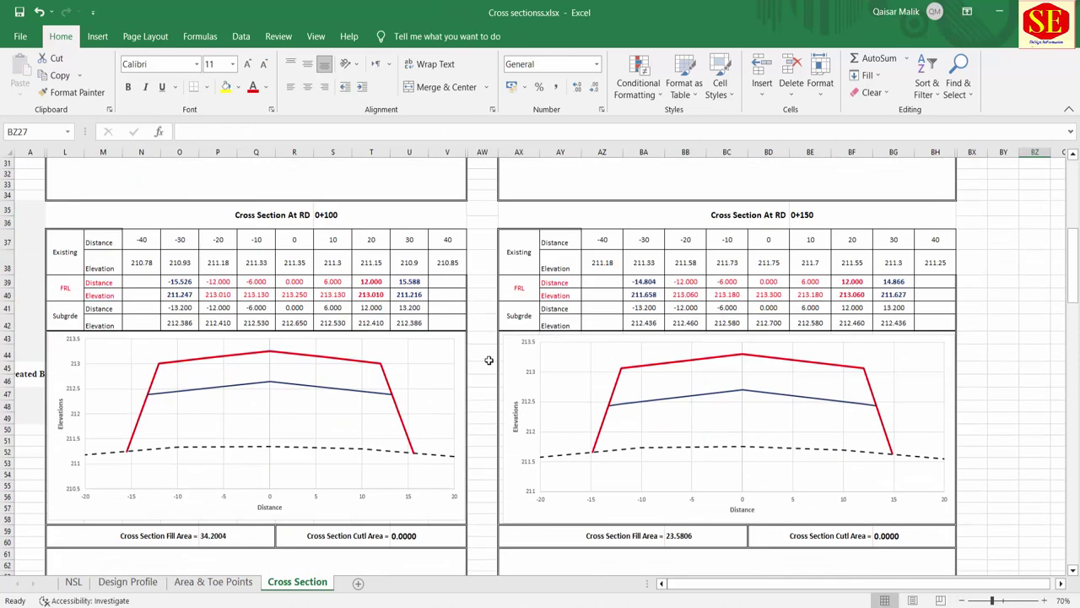
Add Data Labels to the RD 0+100 chart's FRL, Sub Grade and NSL lines.
{"action": "left_click", "coordinate": [372, 370]}
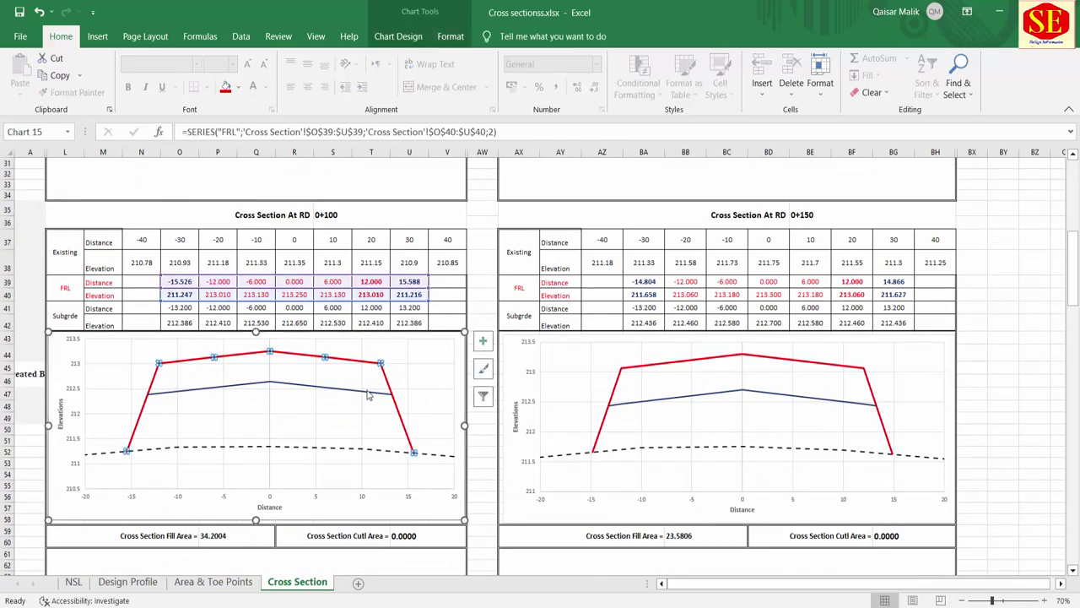
{"action": "left_click", "coordinate": [368, 395]}
{"action": "left_click", "coordinate": [376, 364]}
{"action": "left_click", "coordinate": [483, 341]}
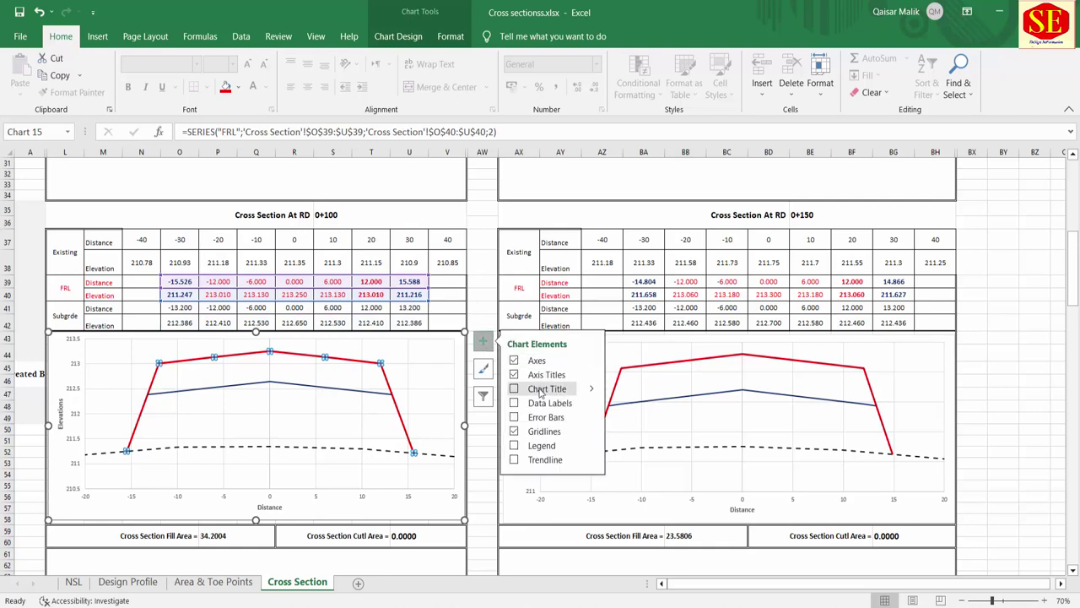
{"action": "left_click", "coordinate": [513, 403]}
{"action": "left_click", "coordinate": [380, 394]}
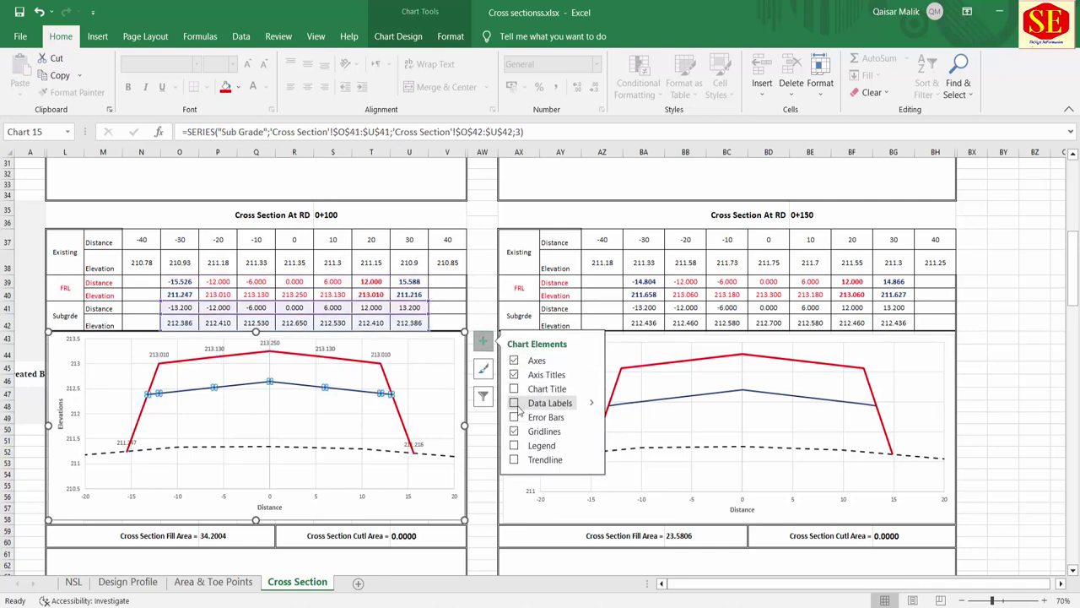
{"action": "left_click", "coordinate": [513, 403]}
{"action": "left_click", "coordinate": [362, 448]}
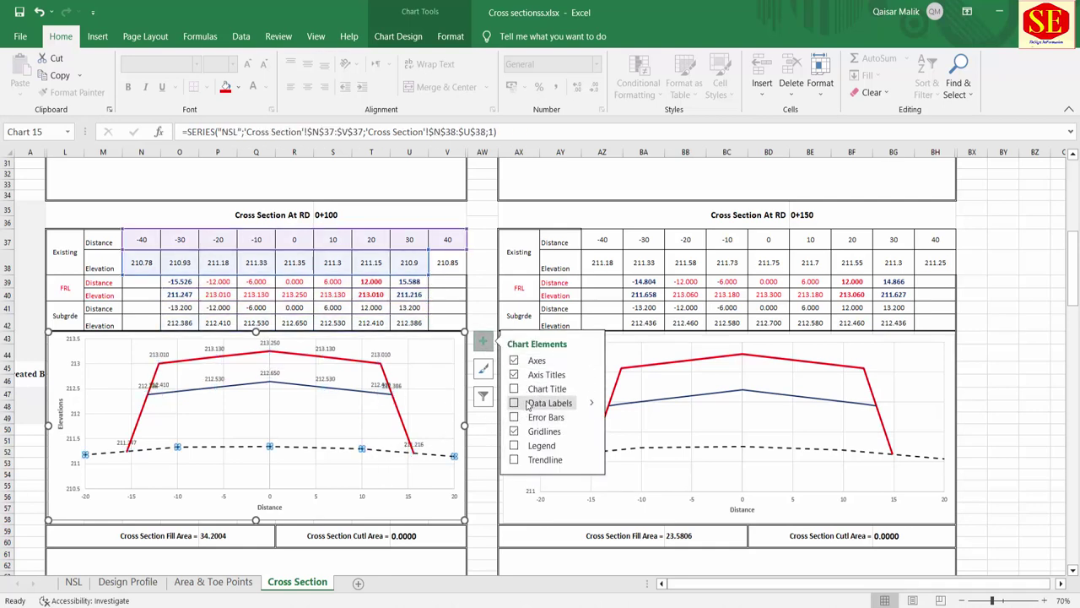
{"action": "left_click", "coordinate": [514, 402]}
Label the RD 0+150 chart's FRL and NSL lines and add a chart title.
{"action": "left_click", "coordinate": [870, 390]}
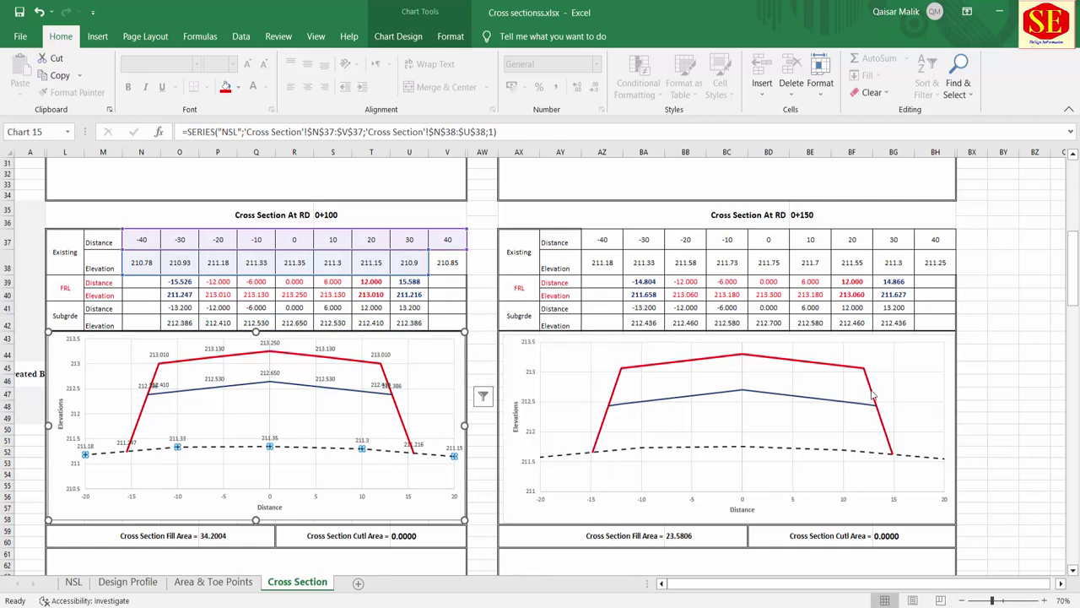
{"action": "left_click", "coordinate": [973, 344]}
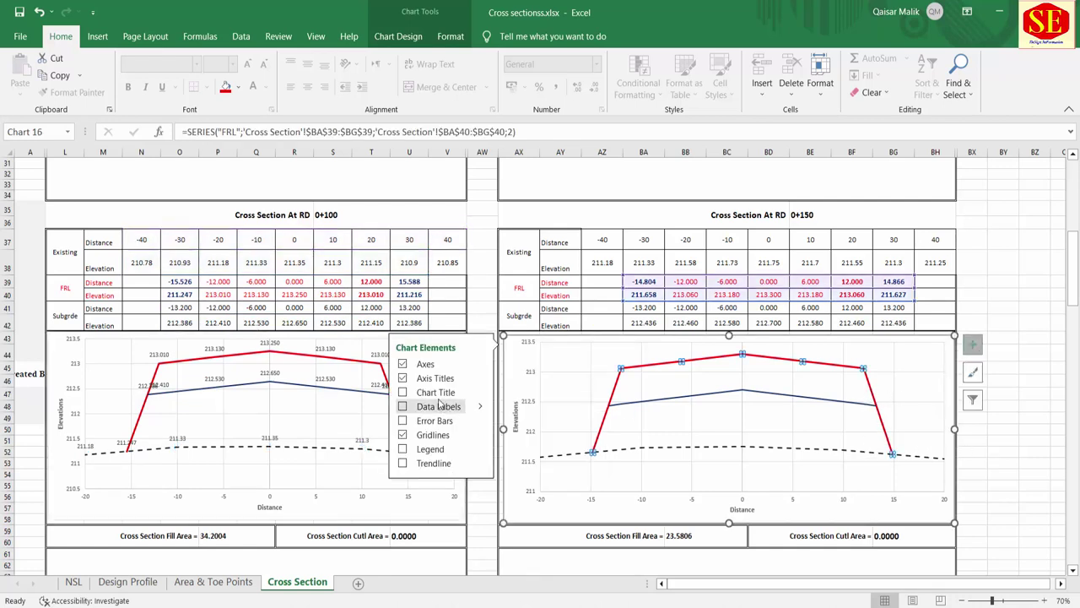
{"action": "left_click", "coordinate": [437, 407]}
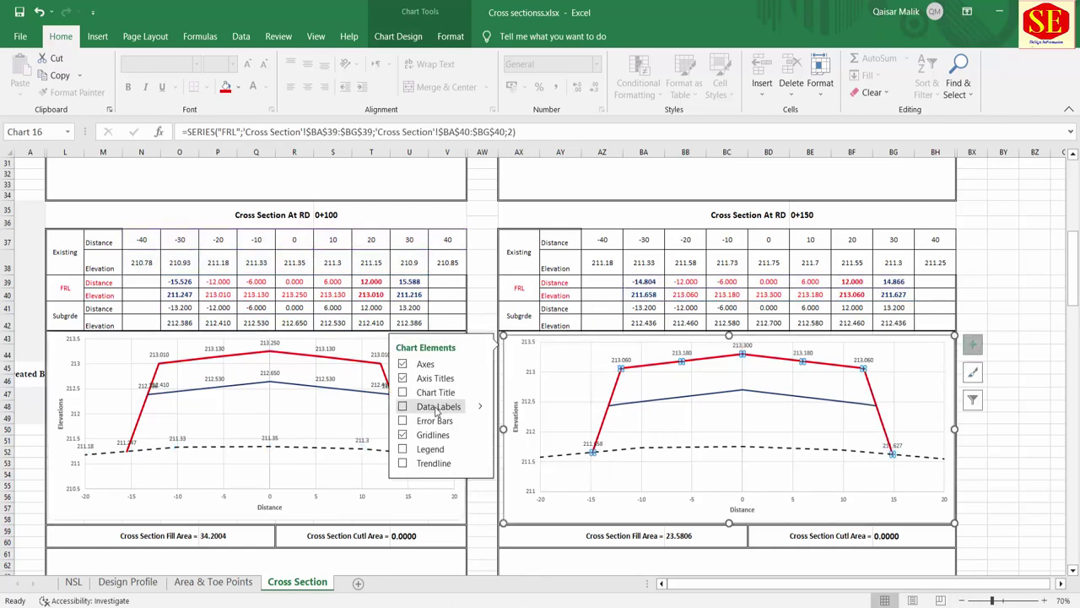
{"action": "left_click", "coordinate": [651, 401]}
{"action": "left_click", "coordinate": [427, 393]}
{"action": "left_click", "coordinate": [631, 456]}
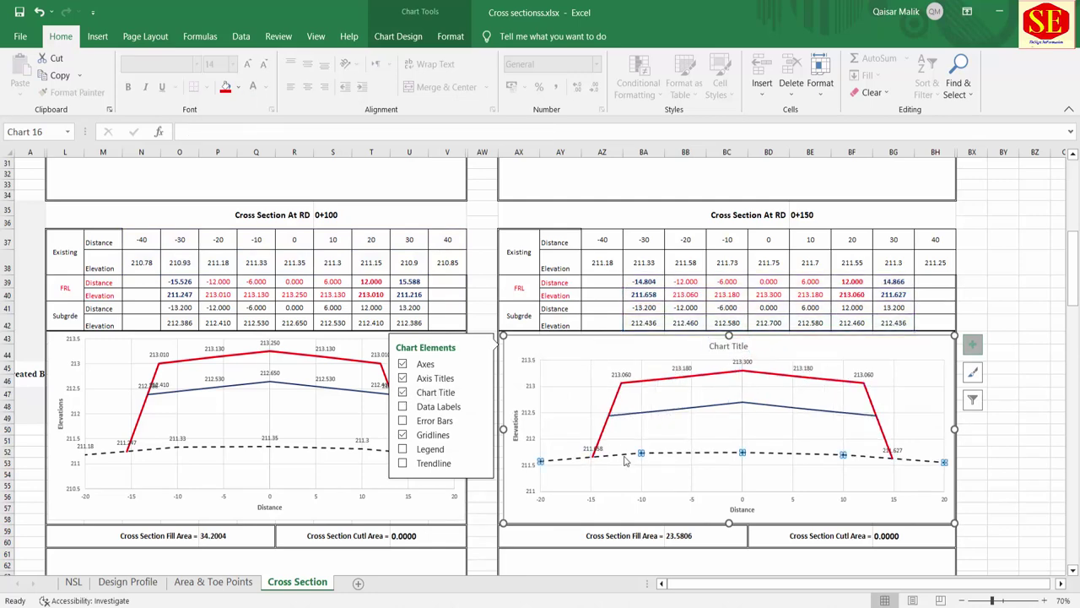
{"action": "left_click", "coordinate": [433, 407]}
{"action": "left_click", "coordinate": [996, 435]}
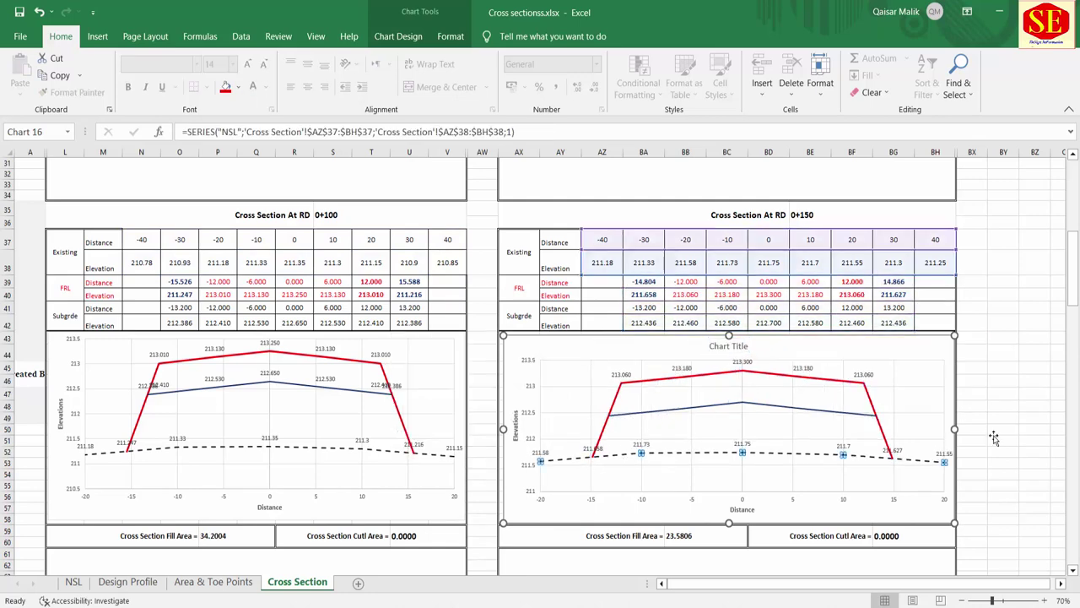
{"action": "scroll", "coordinate": [927, 353], "scroll_direction": "down", "scroll_amount": 4}
{"action": "scroll", "coordinate": [926, 353], "scroll_direction": "down", "scroll_amount": 5}
Add Data Labels to the RD 0+250 chart's FRL, Sub Grade and NSL lines.
{"action": "left_click", "coordinate": [866, 464]}
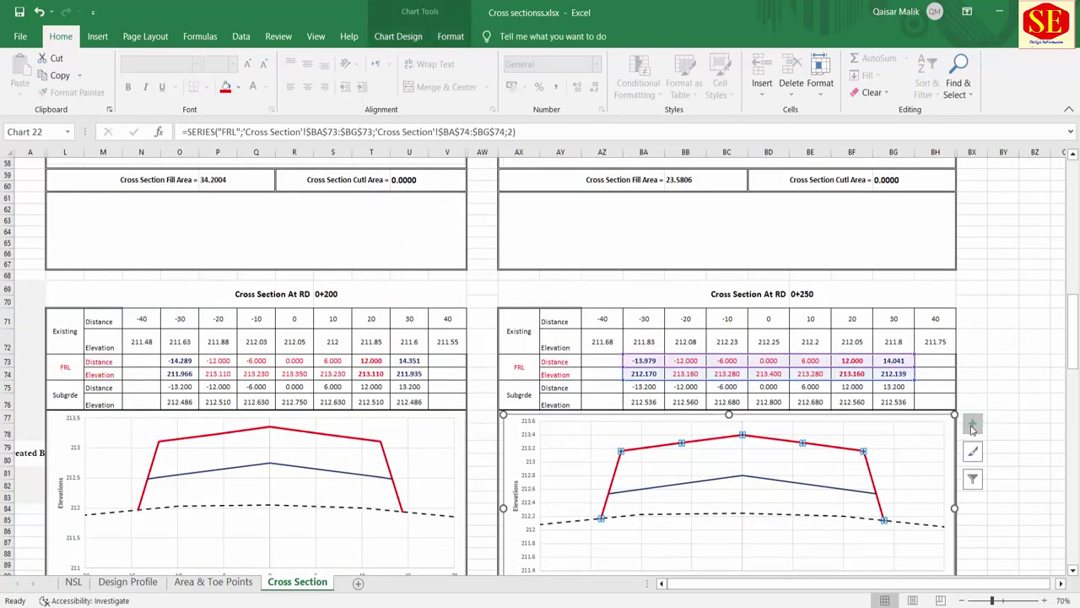
{"action": "left_click", "coordinate": [972, 426]}
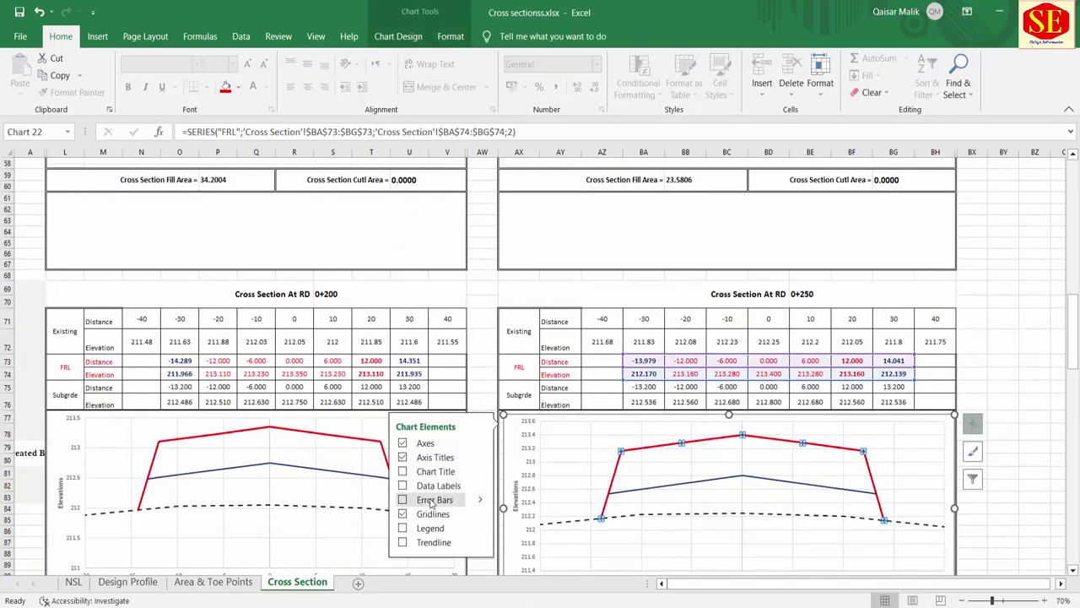
{"action": "left_click", "coordinate": [428, 492]}
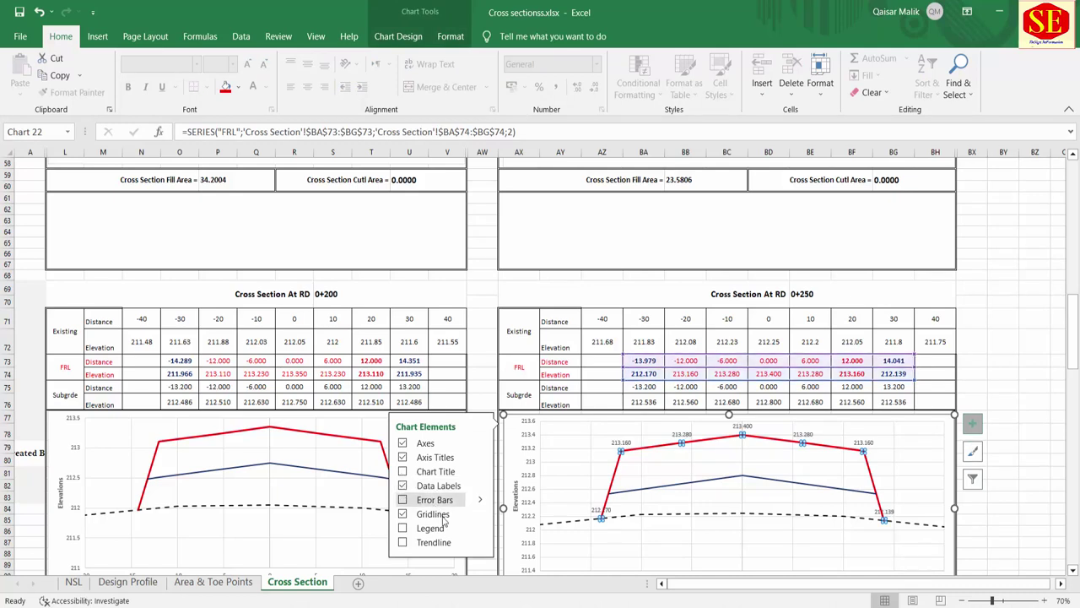
{"action": "left_click", "coordinate": [614, 498]}
{"action": "left_click", "coordinate": [422, 486]}
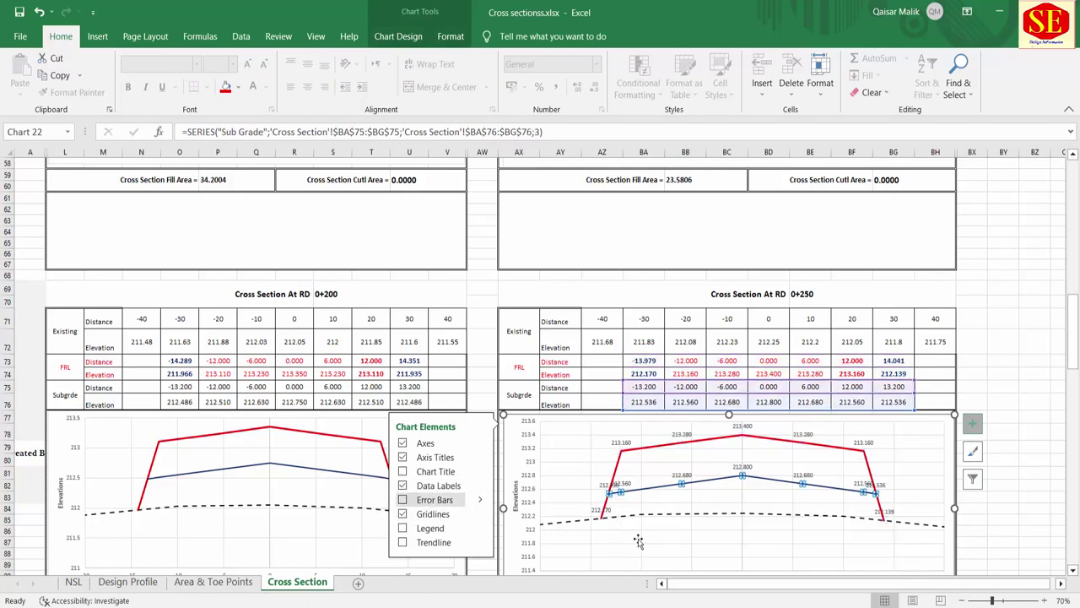
{"action": "left_click", "coordinate": [568, 523]}
{"action": "left_click", "coordinate": [427, 486]}
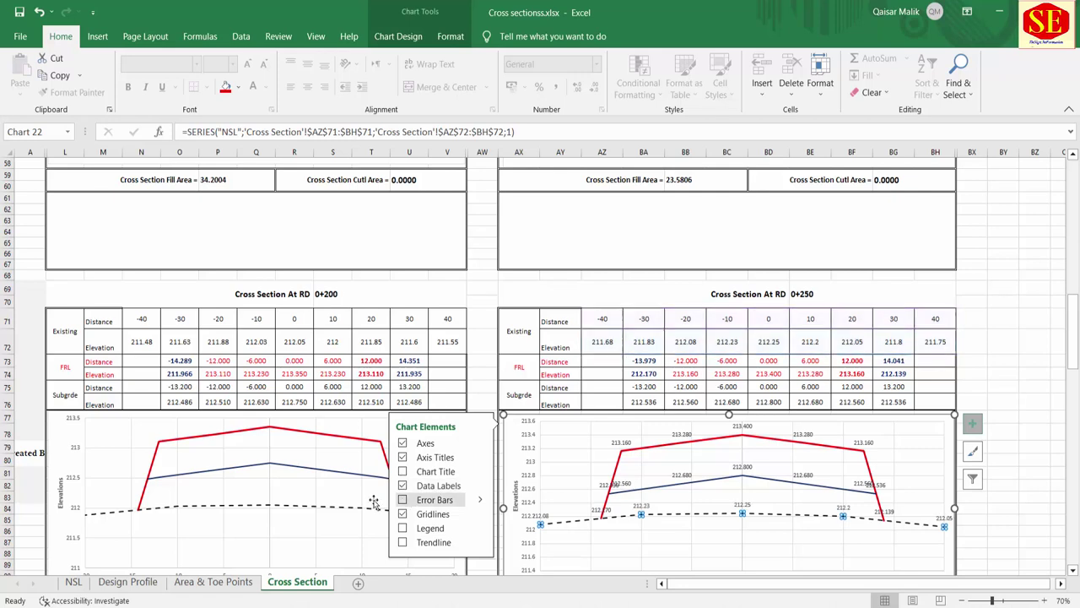
Add Data Labels to the RD 0+200 chart's FRL, Sub Grade and NSL lines.
{"action": "left_click", "coordinate": [386, 477]}
{"action": "left_click", "coordinate": [381, 442]}
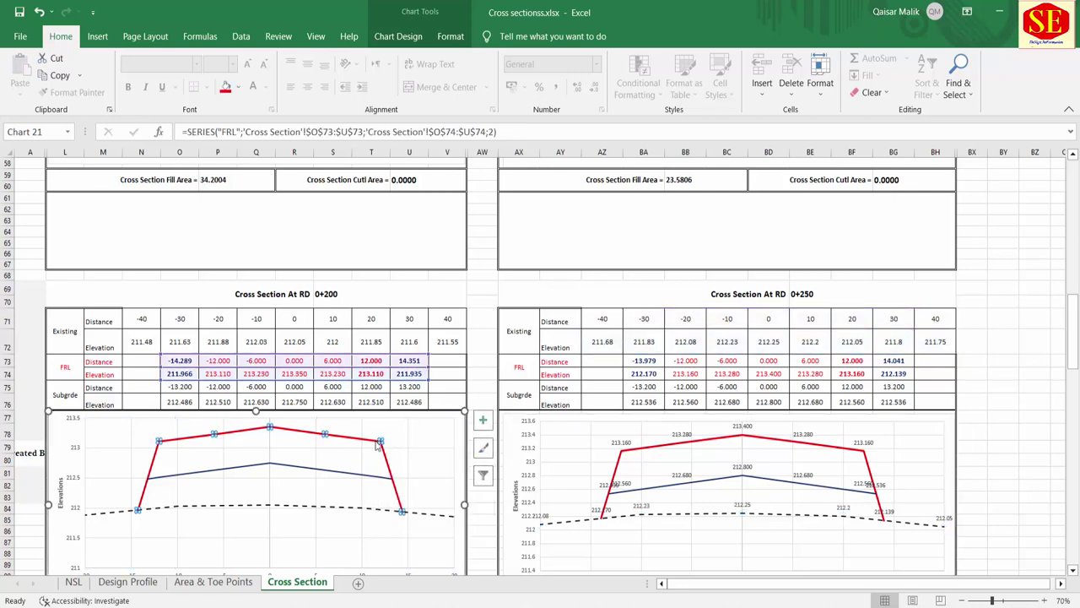
{"action": "left_click", "coordinate": [480, 422]}
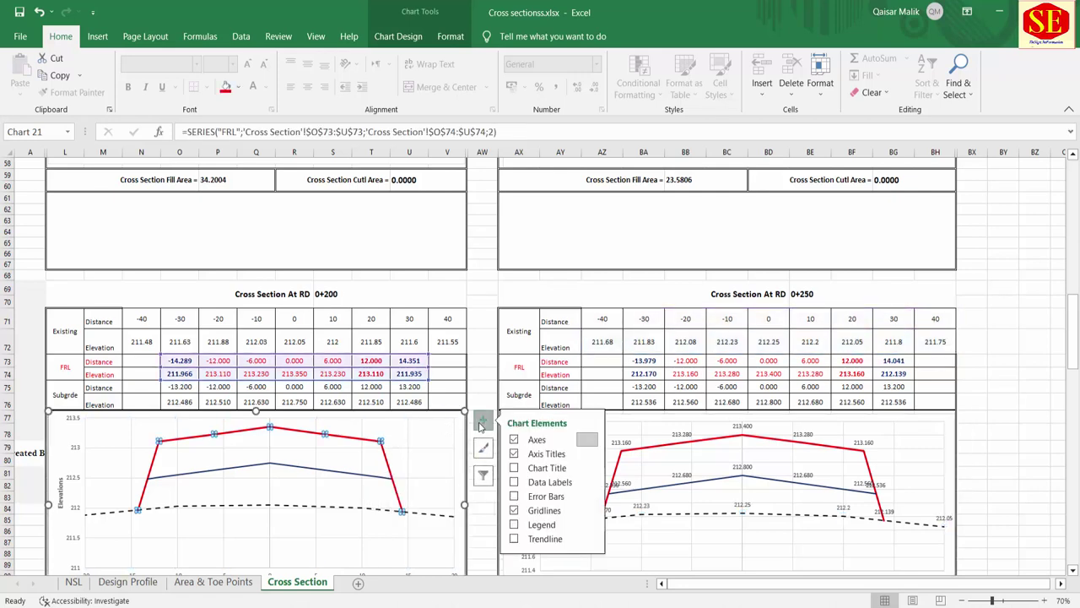
{"action": "left_click", "coordinate": [514, 482]}
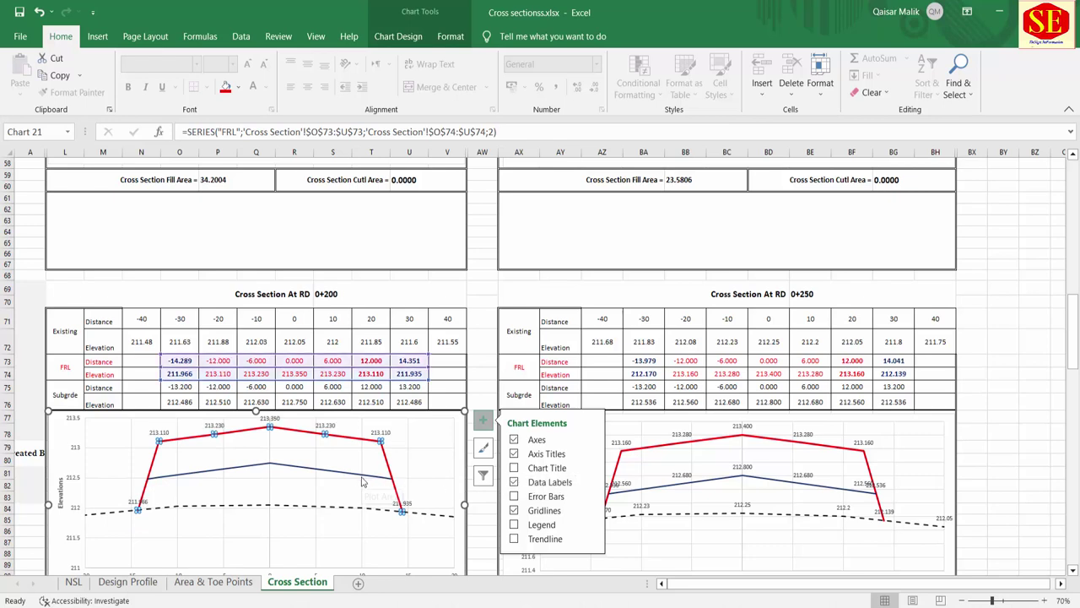
{"action": "left_click", "coordinate": [362, 478]}
{"action": "left_click", "coordinate": [514, 482]}
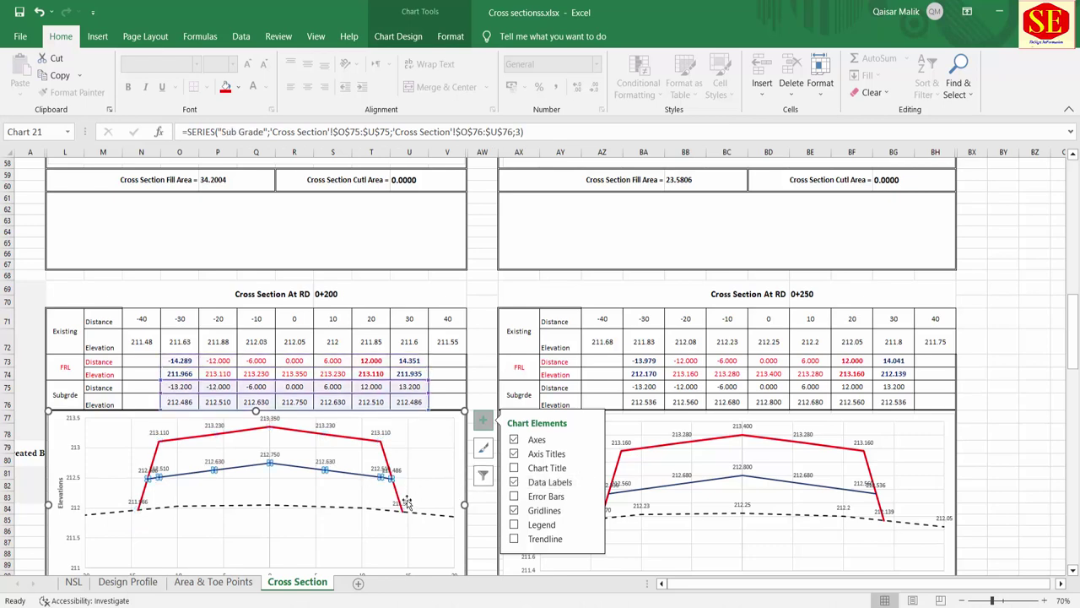
{"action": "left_click", "coordinate": [384, 510]}
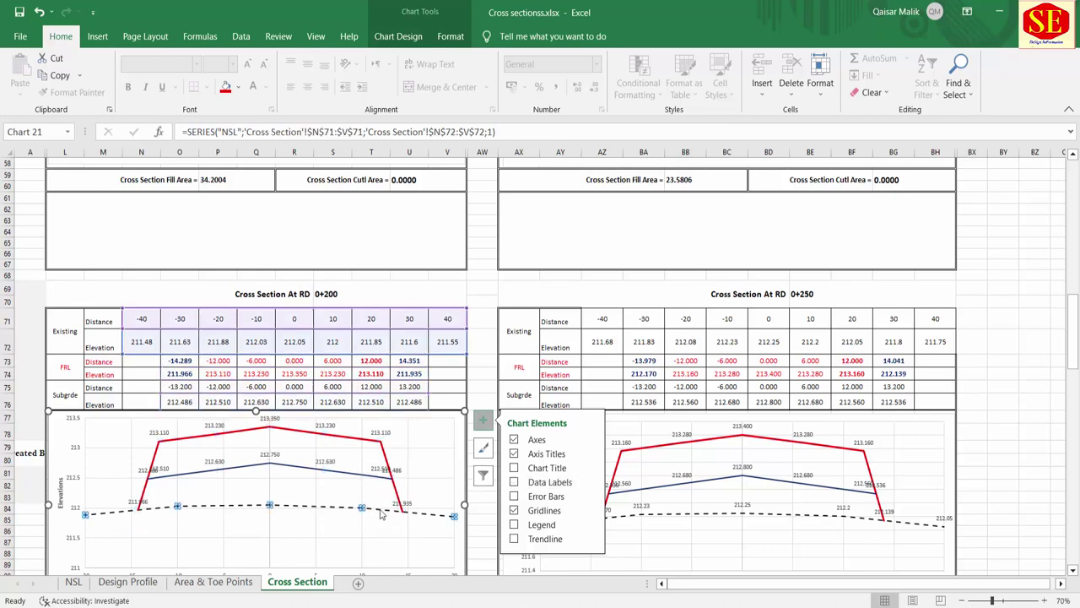
{"action": "left_click", "coordinate": [514, 482]}
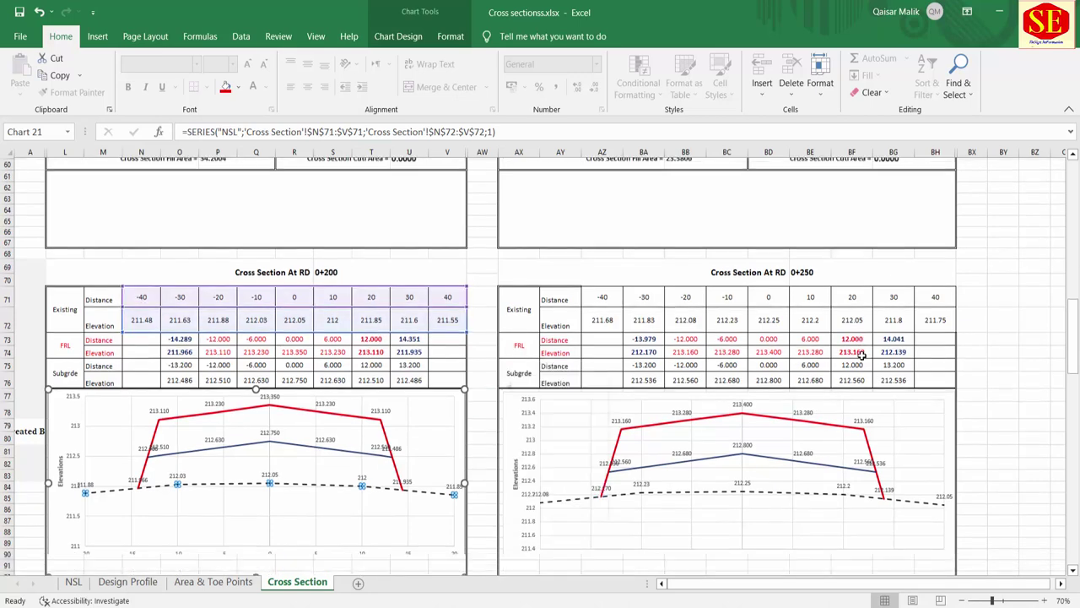
Add Data Labels to the RD 0+350 chart's FRL, Sub Grade and NSL lines.
{"action": "scroll", "coordinate": [864, 361], "scroll_direction": "down", "scroll_amount": 10}
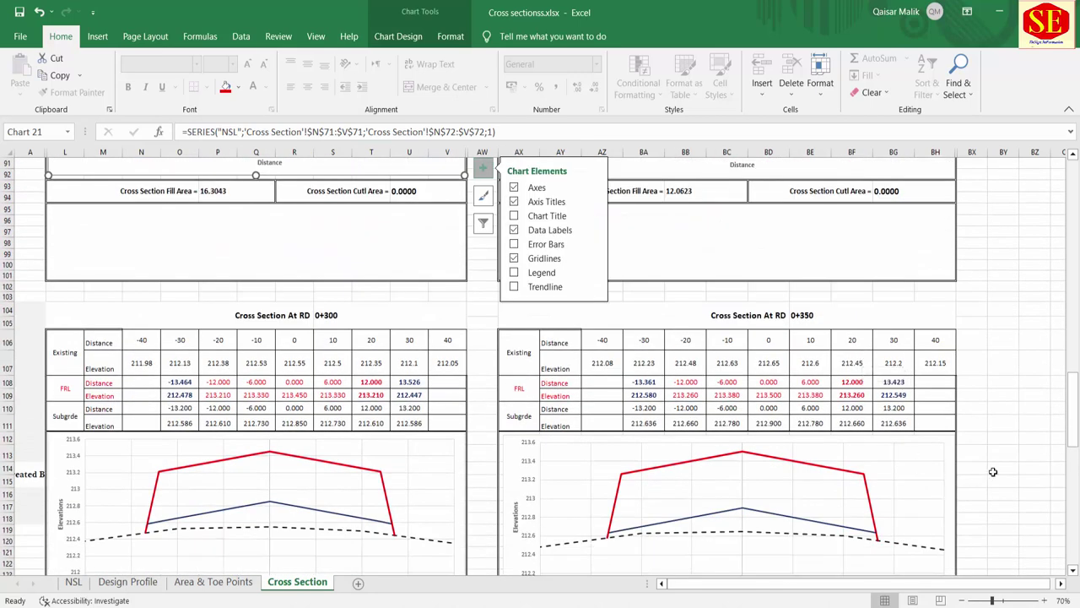
{"action": "left_click", "coordinate": [1002, 469]}
{"action": "left_click", "coordinate": [830, 470]}
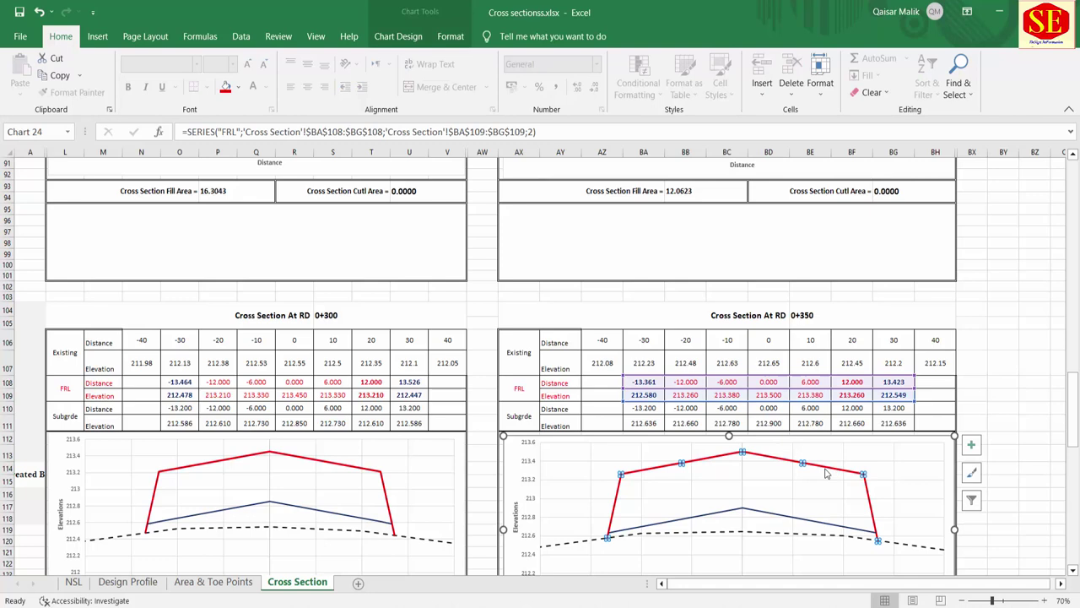
{"action": "left_click", "coordinate": [972, 445]}
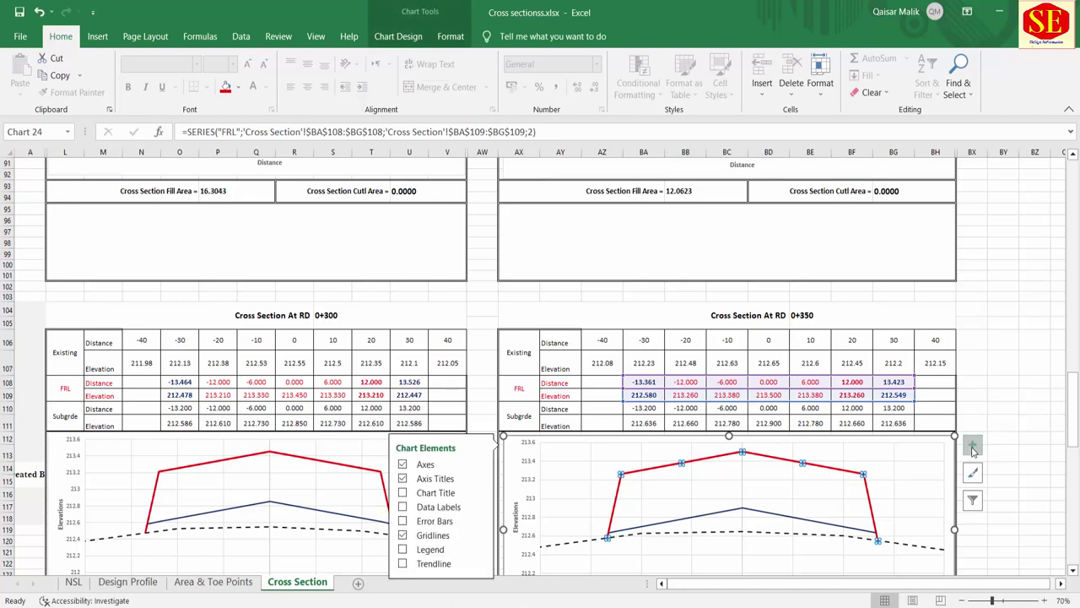
{"action": "left_click", "coordinate": [439, 506]}
{"action": "left_click", "coordinate": [678, 525]}
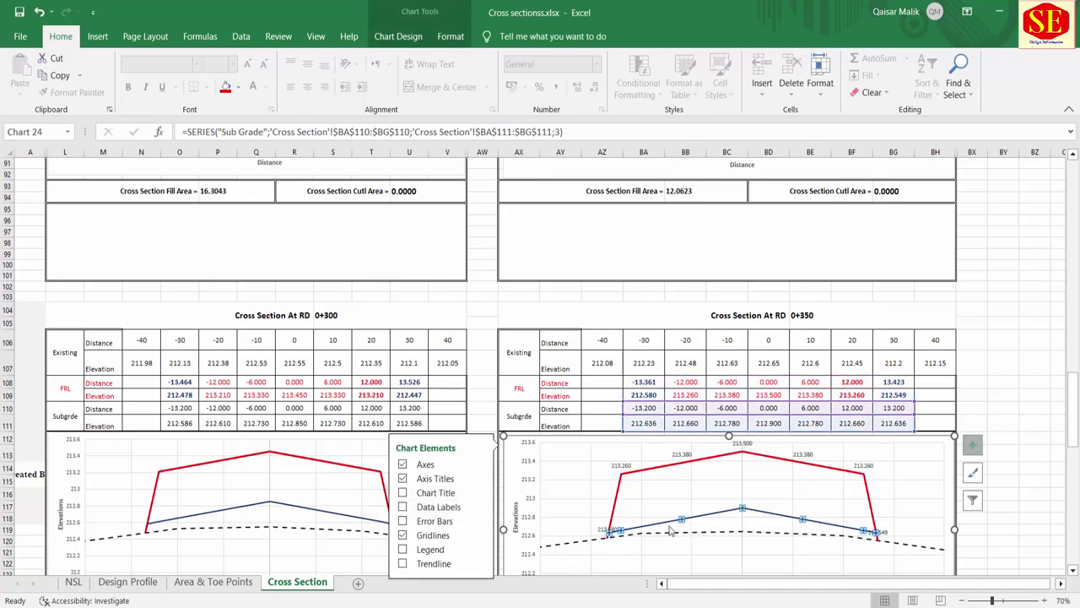
{"action": "left_click", "coordinate": [435, 506]}
{"action": "left_click", "coordinate": [541, 546]}
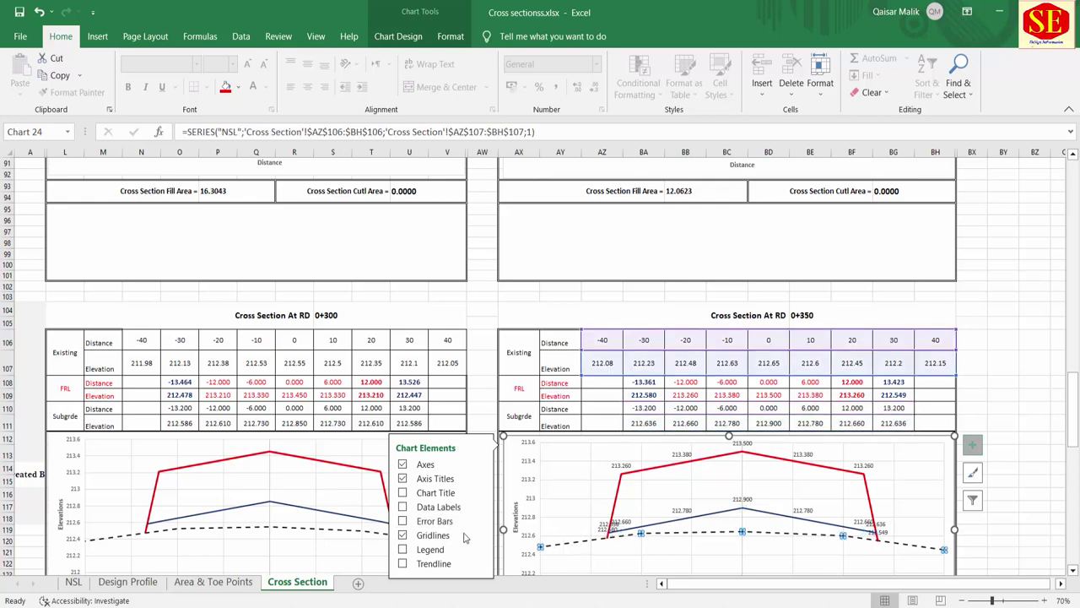
{"action": "left_click", "coordinate": [438, 506]}
{"action": "left_click", "coordinate": [589, 552]}
Add Data Labels to the RD 0+300 chart's FRL, Sub Grade and NSL lines.
{"action": "scroll", "coordinate": [776, 397], "scroll_direction": "down", "scroll_amount": 5}
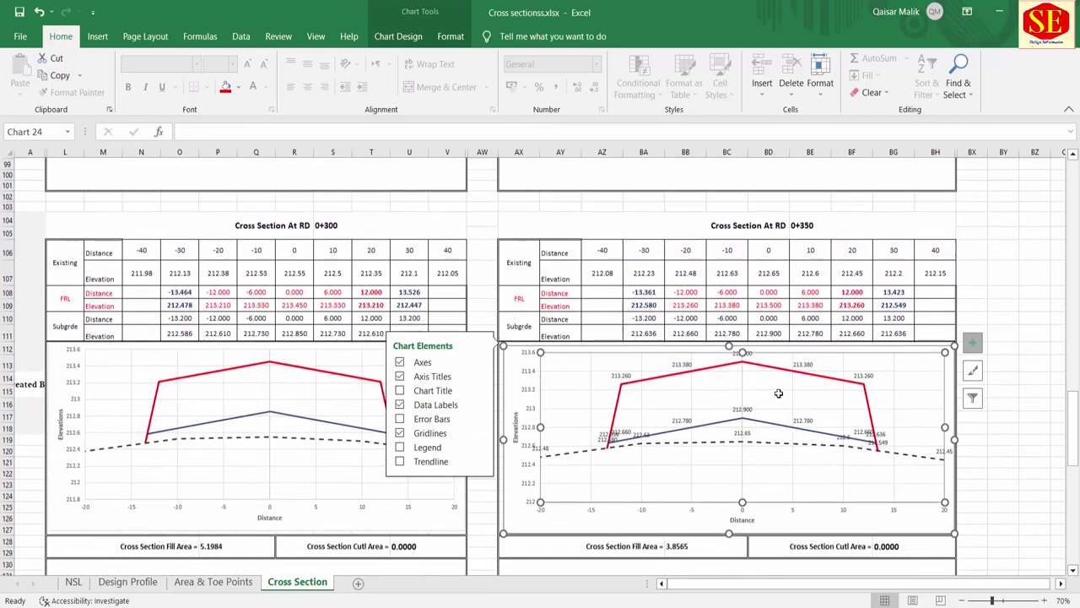
{"action": "left_click", "coordinate": [338, 291]}
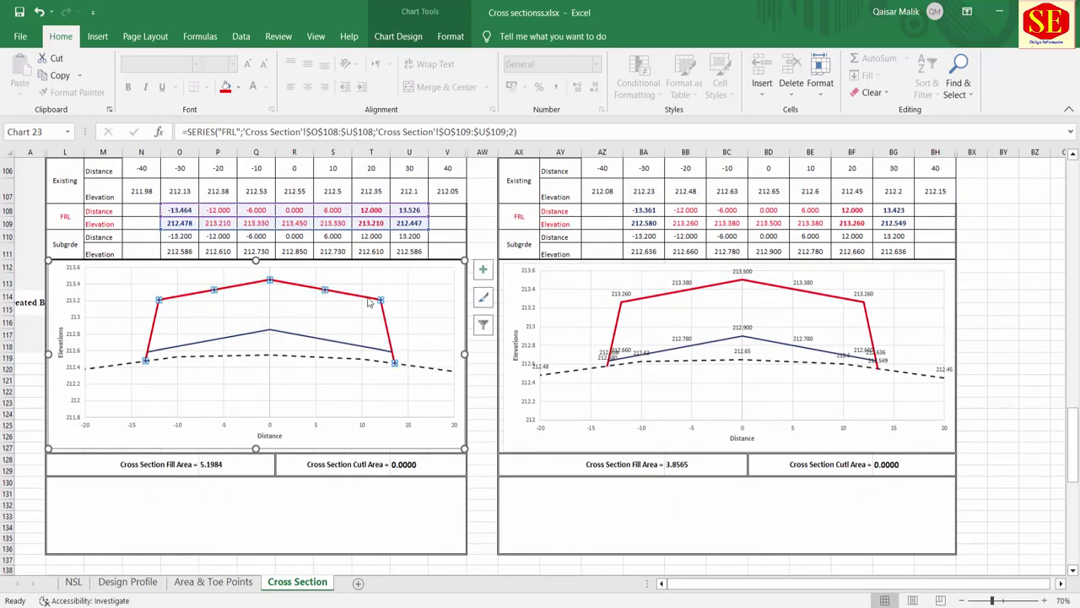
{"action": "left_click", "coordinate": [483, 269]}
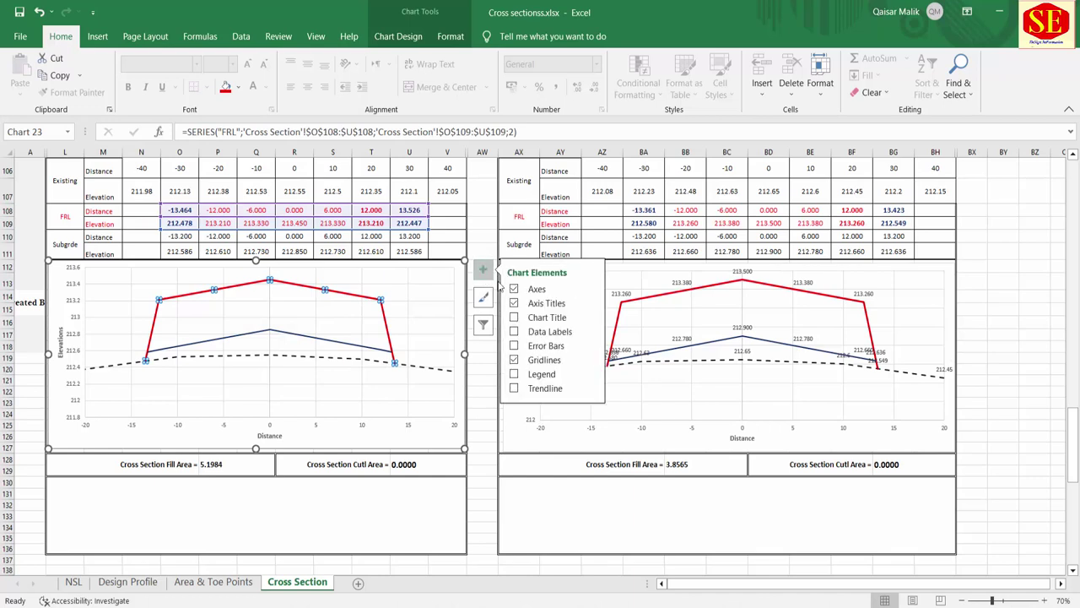
{"action": "left_click", "coordinate": [515, 332]}
{"action": "left_click", "coordinate": [363, 350]}
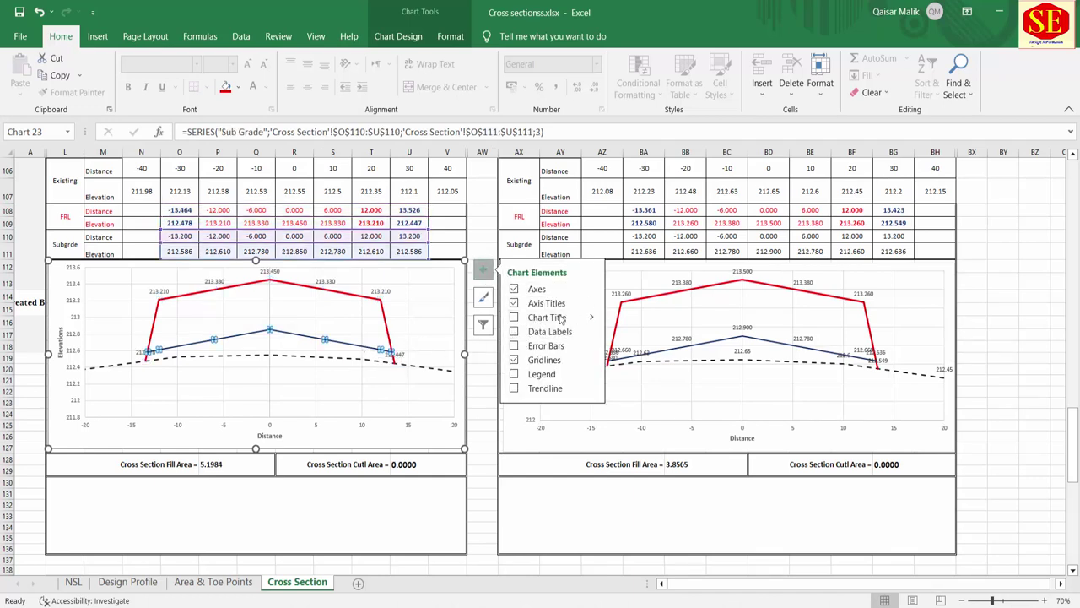
{"action": "left_click", "coordinate": [530, 333]}
{"action": "left_click", "coordinate": [354, 360]}
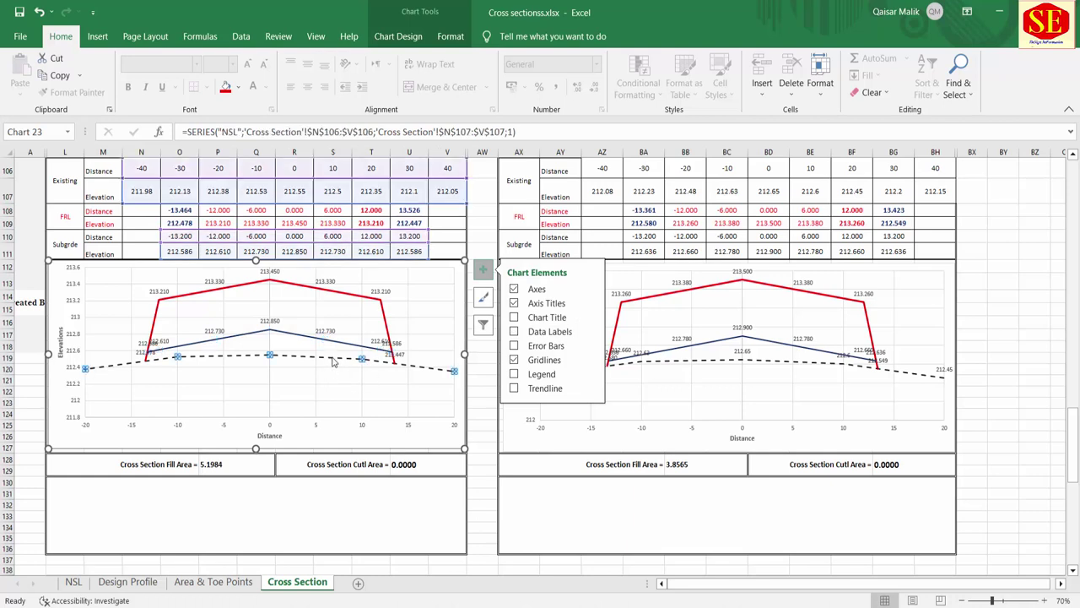
{"action": "left_click", "coordinate": [550, 333]}
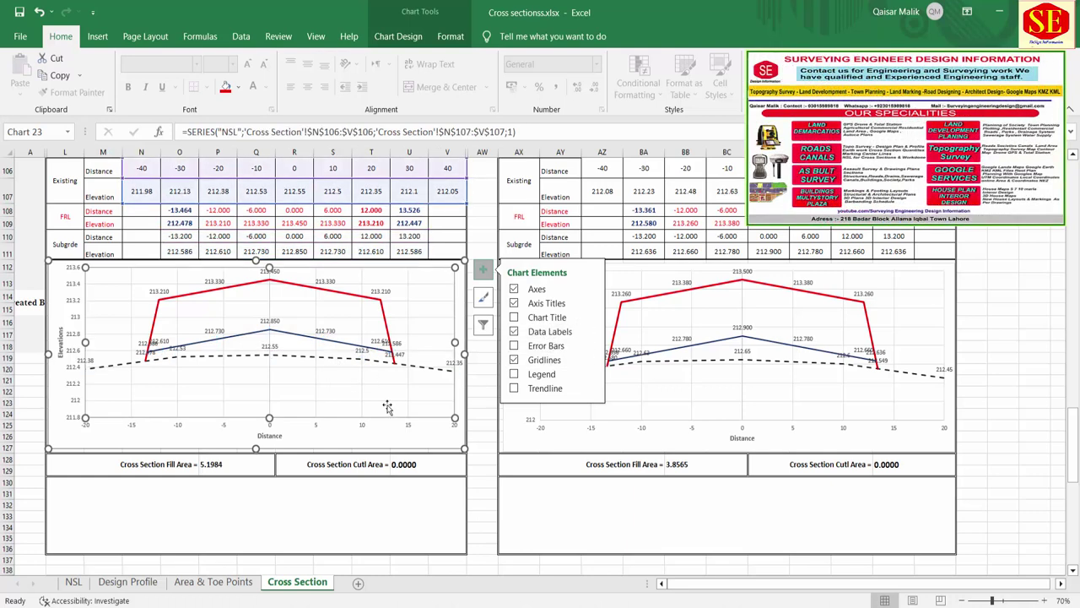
{"action": "left_click", "coordinate": [460, 352]}
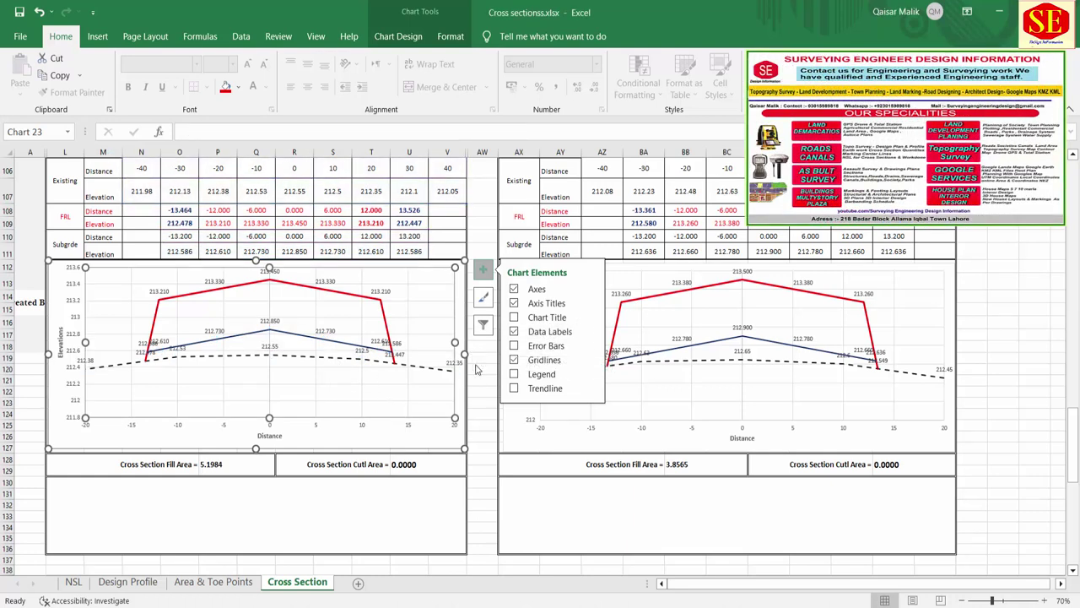
{"action": "left_click", "coordinate": [494, 392]}
{"action": "scroll", "coordinate": [711, 288], "scroll_direction": "up", "scroll_amount": 1}
{"action": "scroll", "coordinate": [711, 288], "scroll_direction": "up", "scroll_amount": 8}
Scroll through the labelled cross-section charts and back up to RD 0+000 and 0+050.
{"action": "scroll", "coordinate": [700, 253], "scroll_direction": "up", "scroll_amount": 8}
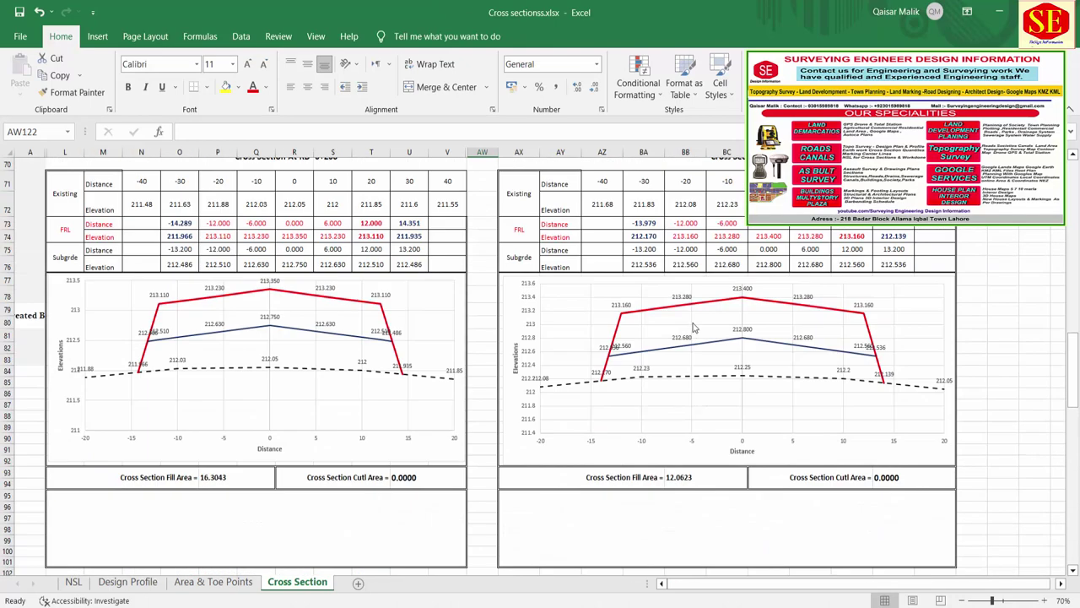
{"action": "scroll", "coordinate": [525, 369], "scroll_direction": "up", "scroll_amount": 8}
{"action": "scroll", "coordinate": [525, 370], "scroll_direction": "up", "scroll_amount": 1}
{"action": "scroll", "coordinate": [335, 296], "scroll_direction": "up", "scroll_amount": 4}
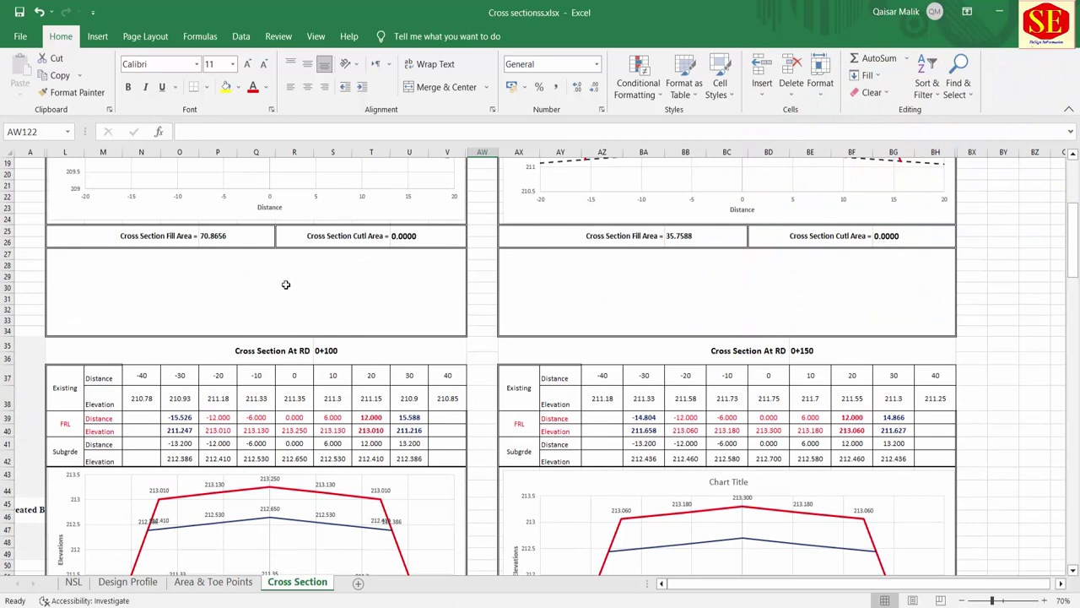
{"action": "scroll", "coordinate": [382, 306], "scroll_direction": "up", "scroll_amount": 2}
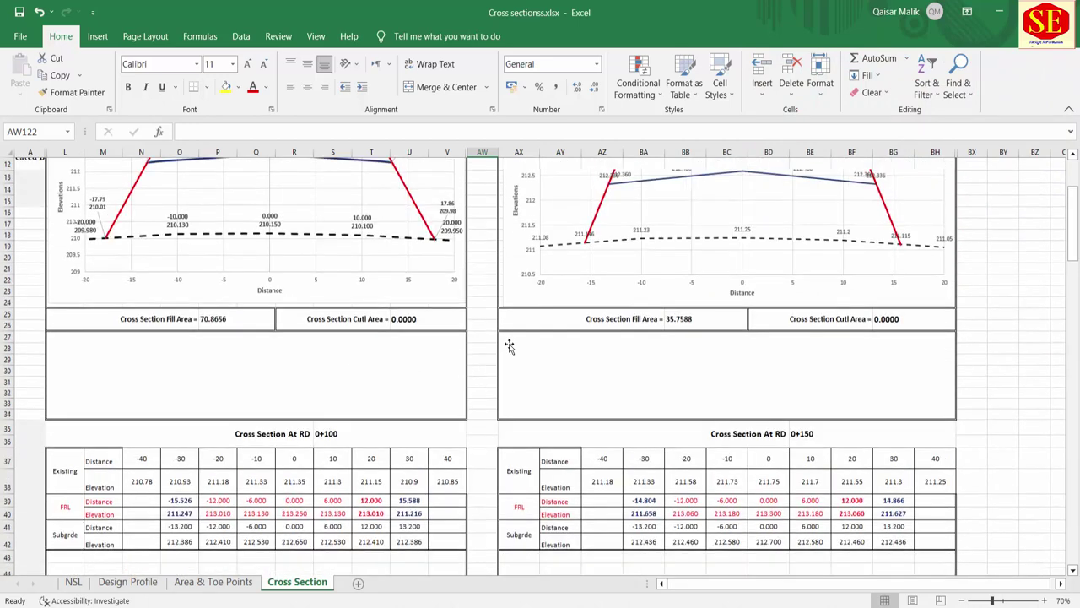
{"action": "scroll", "coordinate": [513, 335], "scroll_direction": "up", "scroll_amount": 4}
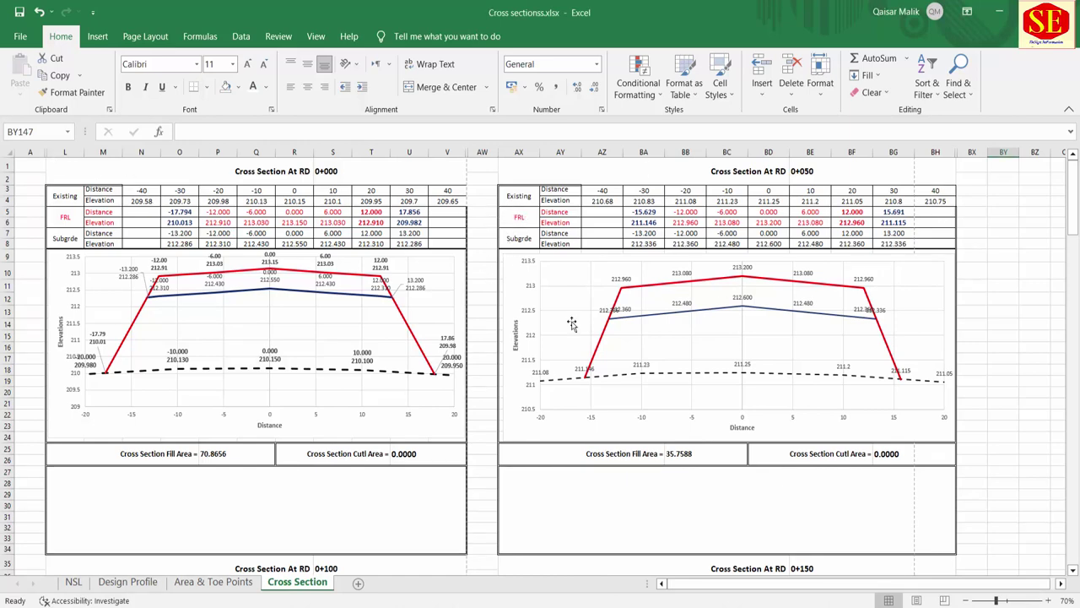
{"action": "scroll", "coordinate": [483, 279], "scroll_direction": "down", "scroll_amount": 6}
{"action": "scroll", "coordinate": [482, 278], "scroll_direction": "down", "scroll_amount": 10}
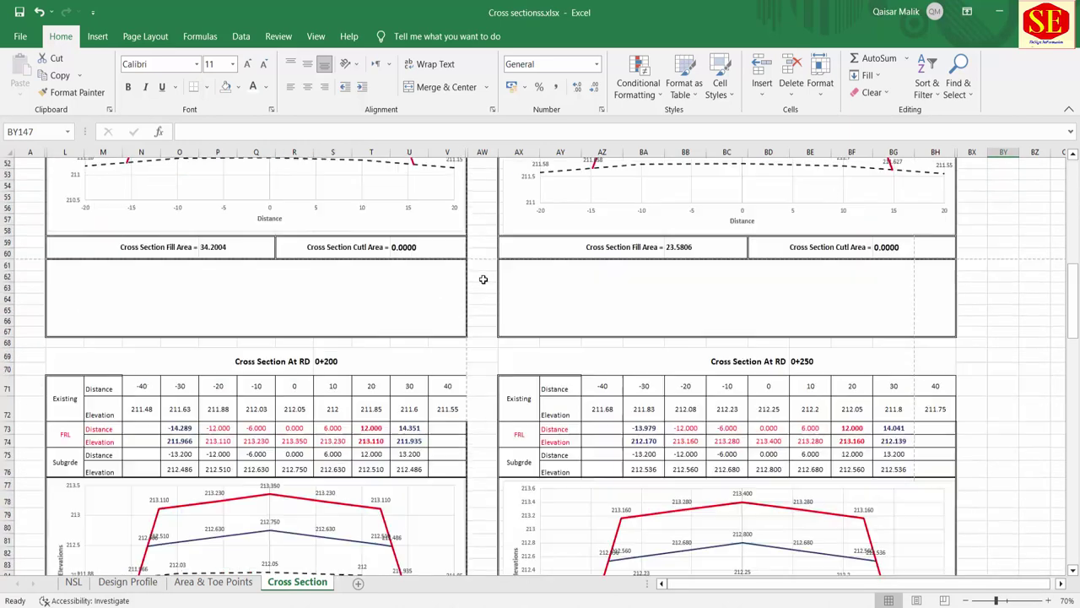
{"action": "scroll", "coordinate": [483, 278], "scroll_direction": "down", "scroll_amount": 7}
{"action": "scroll", "coordinate": [483, 278], "scroll_direction": "down", "scroll_amount": 6}
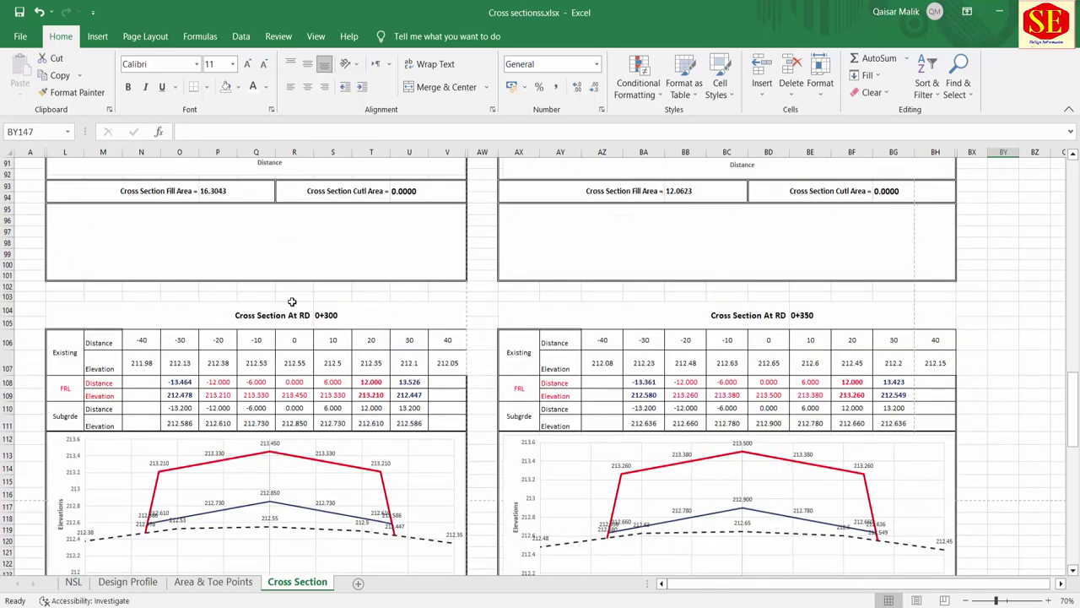
{"action": "scroll", "coordinate": [384, 397], "scroll_direction": "down", "scroll_amount": 6}
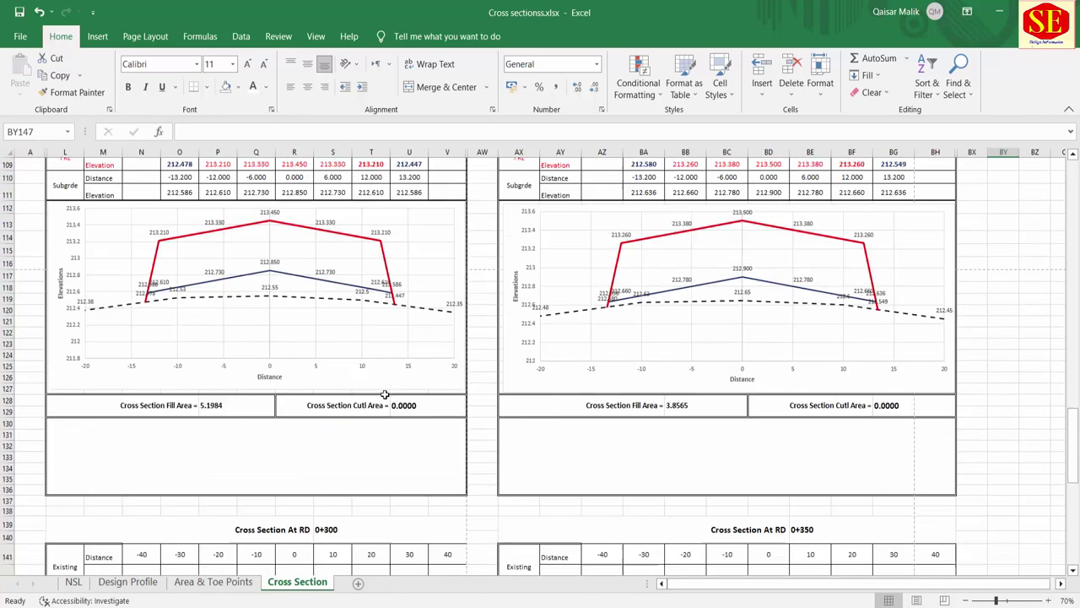
{"action": "scroll", "coordinate": [603, 437], "scroll_direction": "down", "scroll_amount": 3}
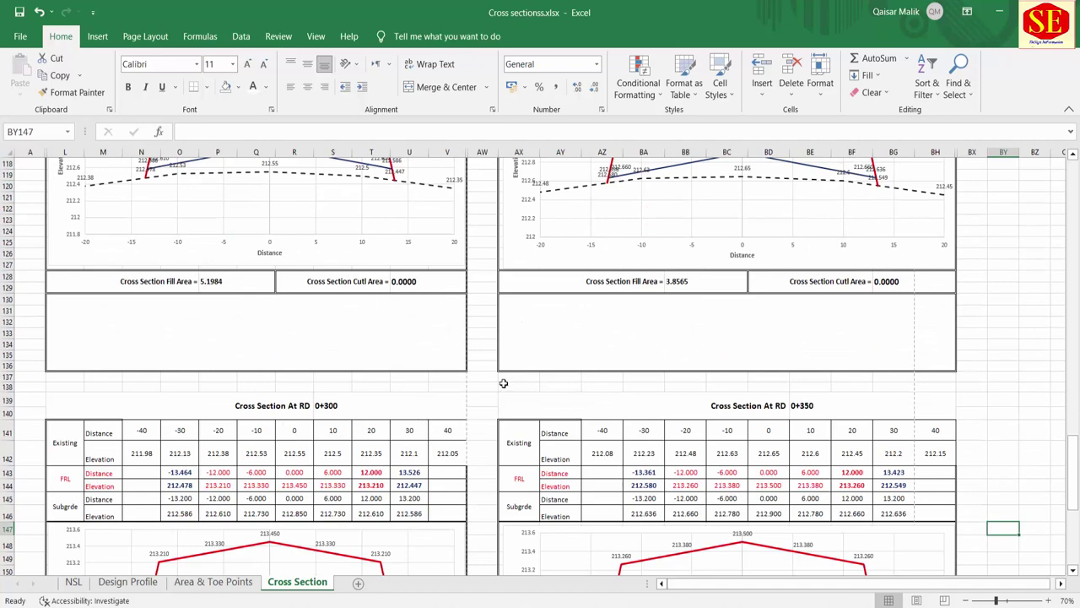
{"action": "scroll", "coordinate": [503, 383], "scroll_direction": "up", "scroll_amount": 3}
{"action": "scroll", "coordinate": [473, 372], "scroll_direction": "up", "scroll_amount": 3}
{"action": "scroll", "coordinate": [458, 320], "scroll_direction": "up", "scroll_amount": 2}
{"action": "scroll", "coordinate": [434, 369], "scroll_direction": "up", "scroll_amount": 2}
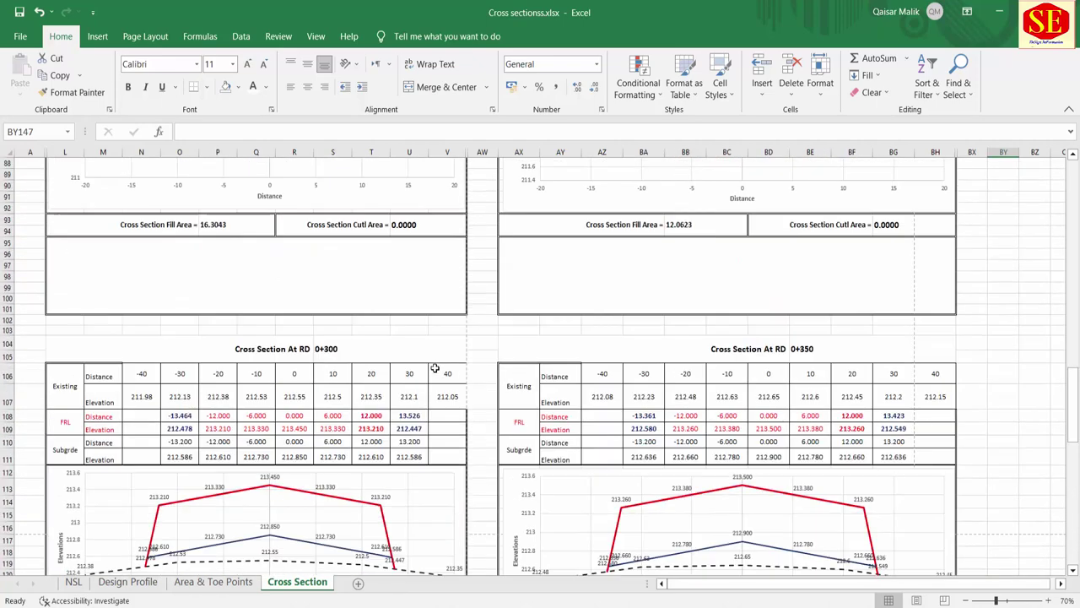
{"action": "scroll", "coordinate": [434, 368], "scroll_direction": "up", "scroll_amount": 10}
{"action": "scroll", "coordinate": [434, 326], "scroll_direction": "up", "scroll_amount": 10}
{"action": "scroll", "coordinate": [441, 366], "scroll_direction": "up", "scroll_amount": 9}
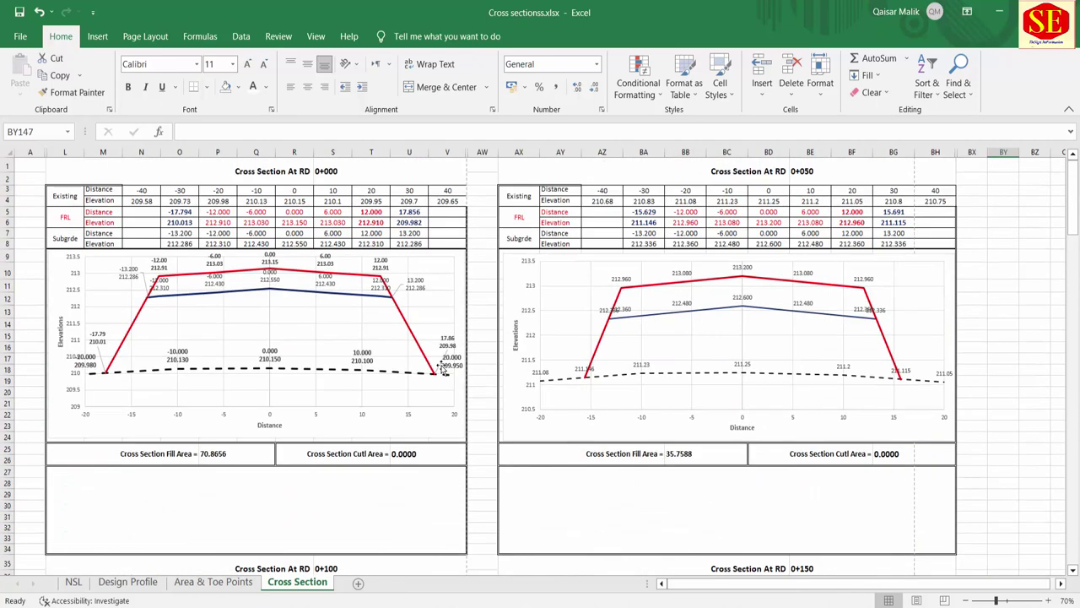
Open the print preview of the Cross Section sheet and keep A3 as the paper size.
{"action": "key", "text": "ctrl+p"}
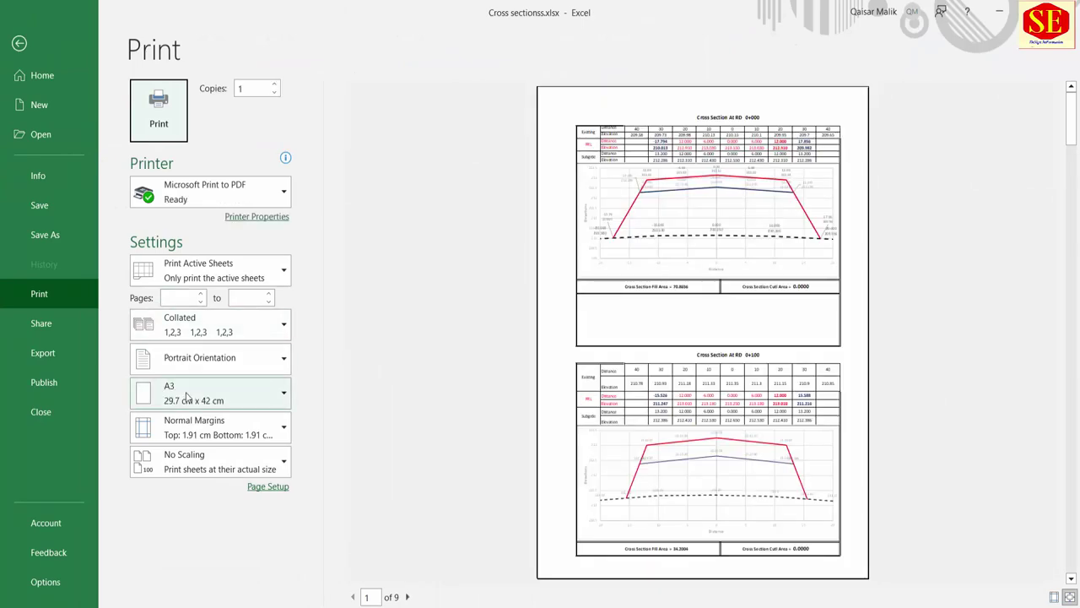
{"action": "left_click", "coordinate": [187, 396]}
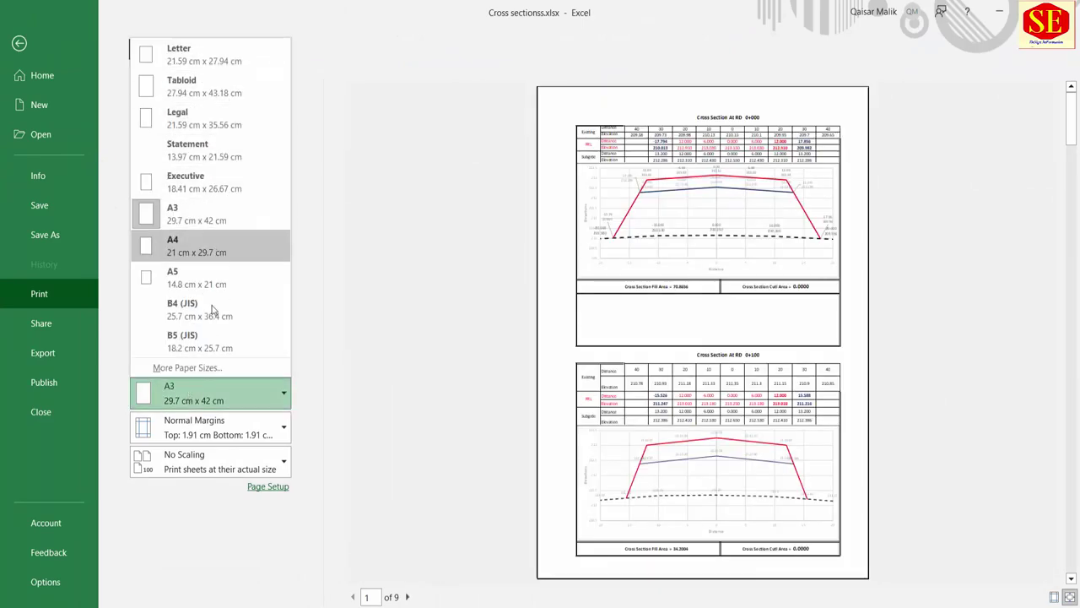
{"action": "left_click", "coordinate": [211, 215]}
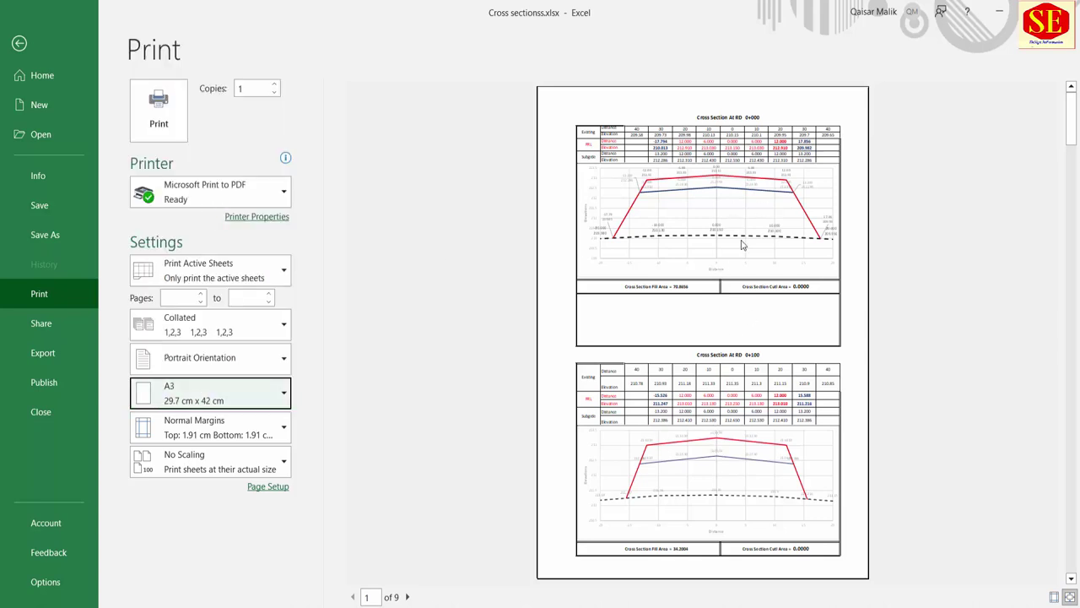
{"action": "left_click", "coordinate": [270, 489]}
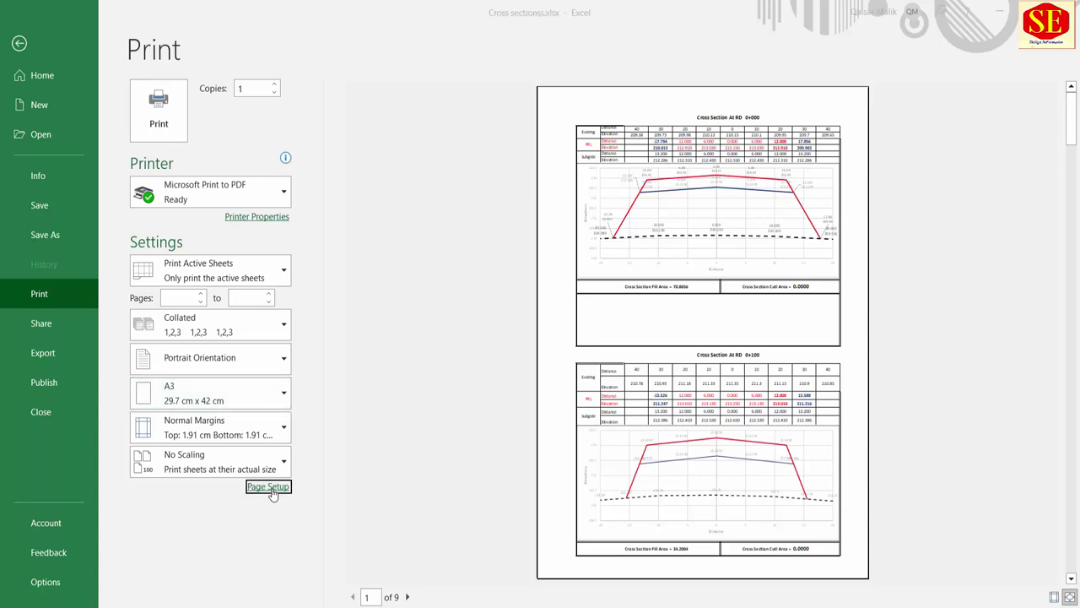
Switch the A3 printout to landscape orientation.
{"action": "left_click", "coordinate": [858, 136]}
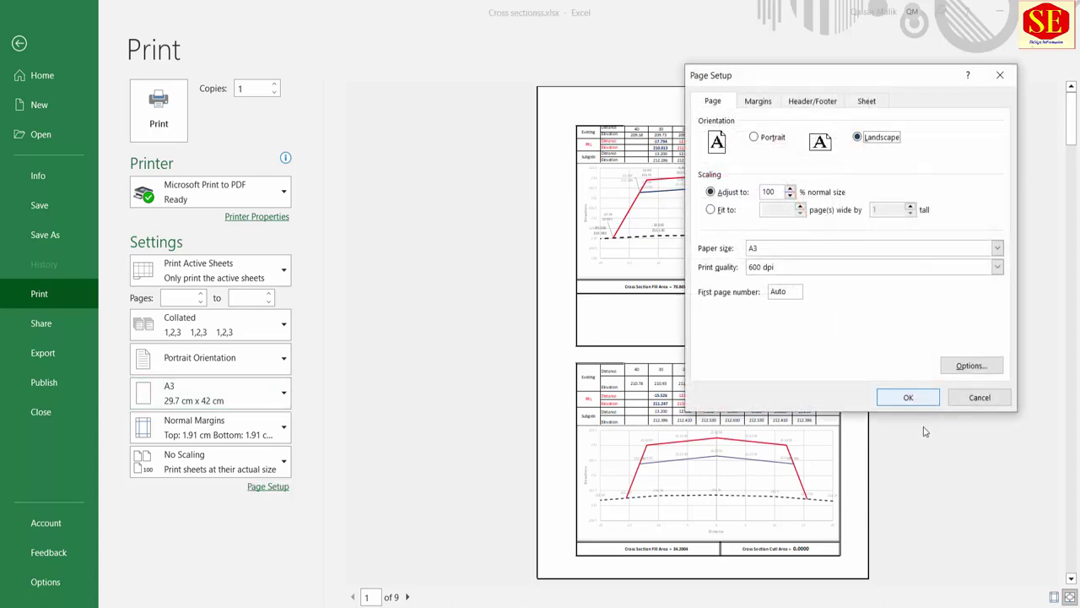
{"action": "left_click", "coordinate": [919, 398]}
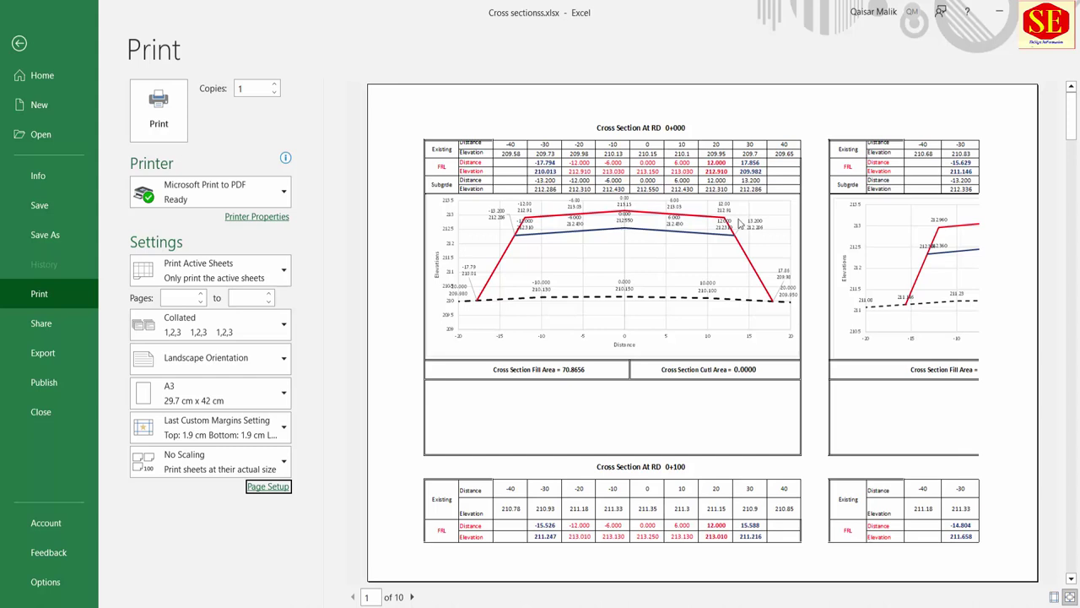
{"action": "left_click", "coordinate": [287, 487]}
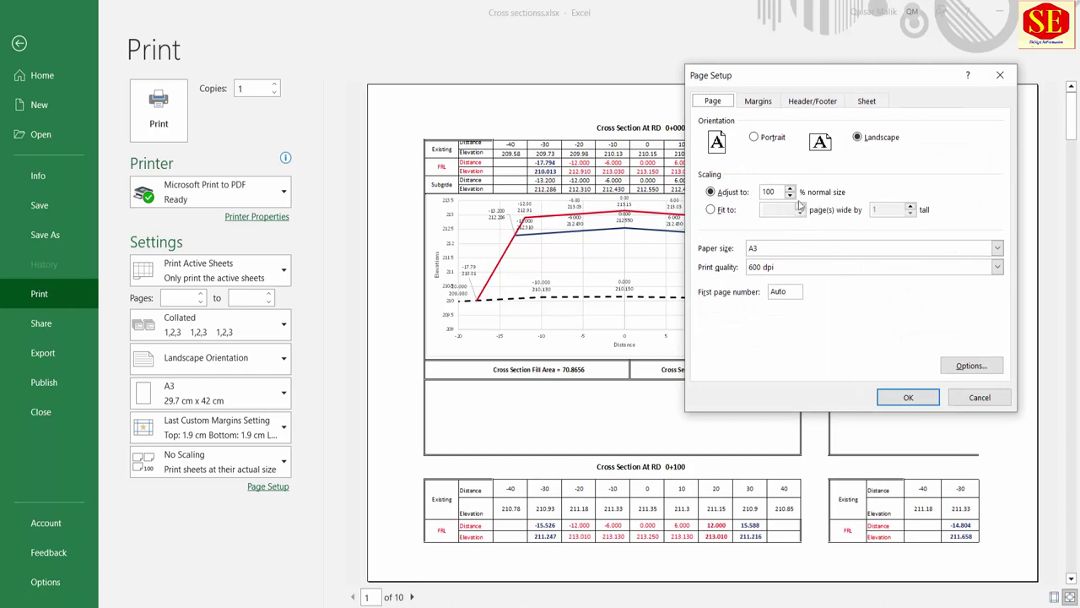
{"action": "left_click_drag", "start_coordinate": [777, 86], "coordinate": [366, 69]}
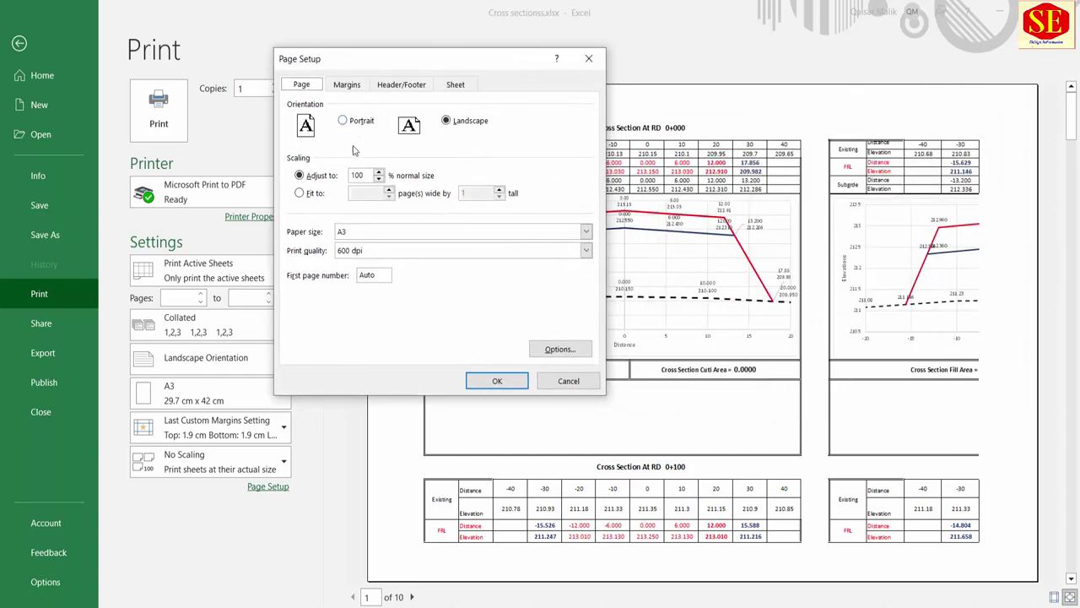
Set margins to top 0.5, header 0, left 0.3, right 0.5, bottom 0.4, footer 0 cm.
{"action": "left_click", "coordinate": [344, 84]}
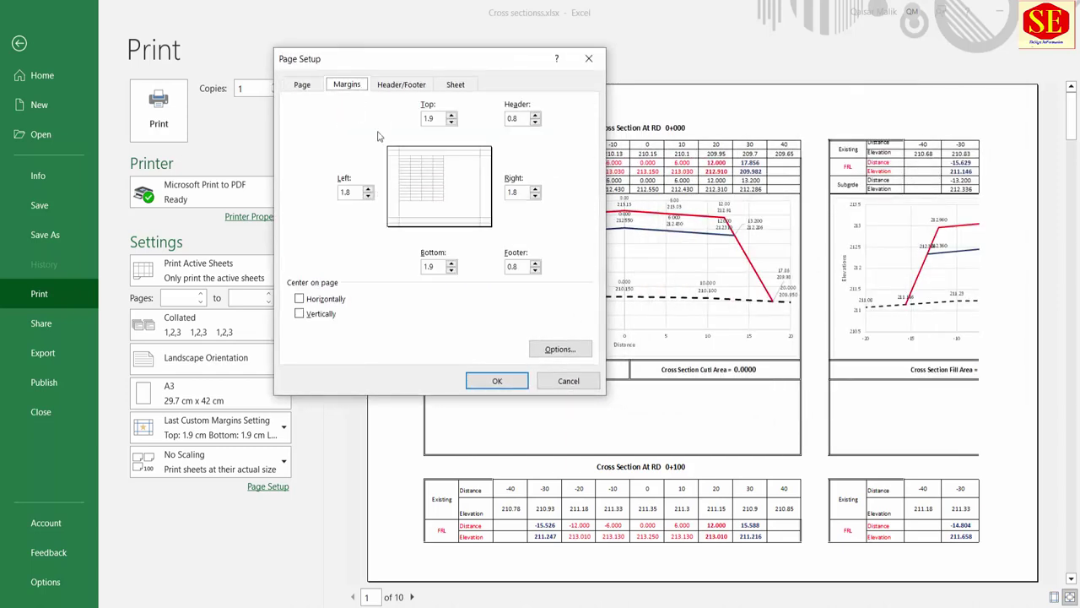
{"action": "left_click", "coordinate": [452, 122]}
{"action": "left_click", "coordinate": [453, 117]}
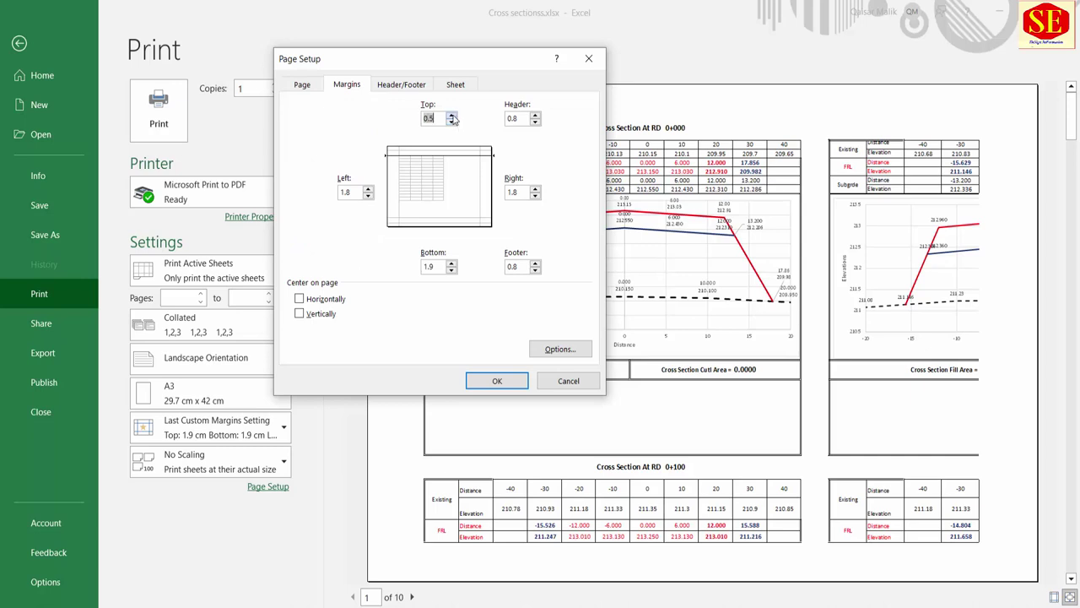
{"action": "left_click", "coordinate": [535, 124]}
{"action": "left_click", "coordinate": [369, 196]}
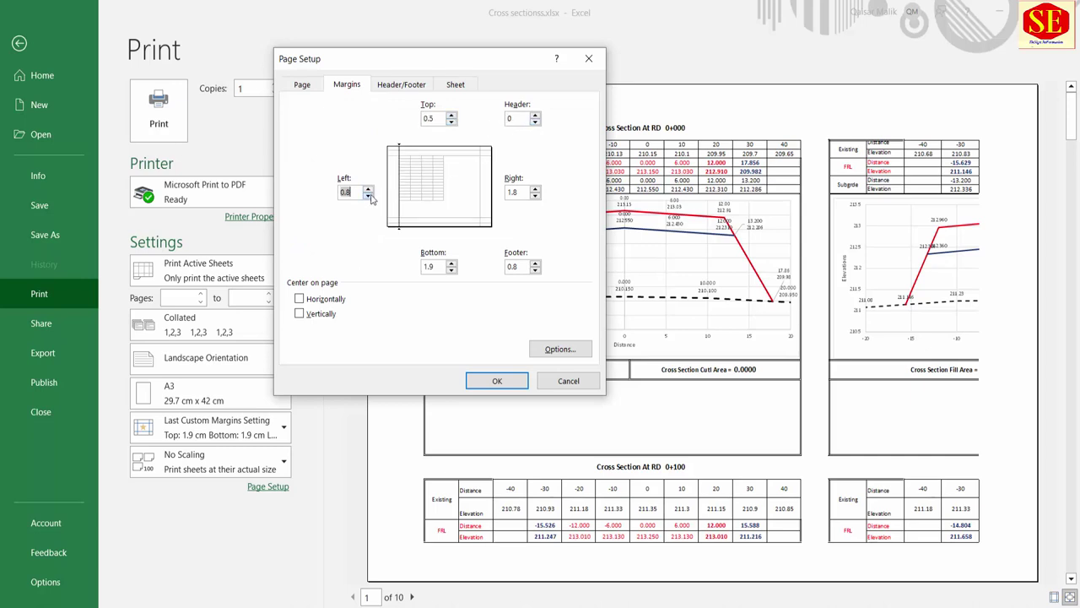
{"action": "left_click", "coordinate": [536, 197]}
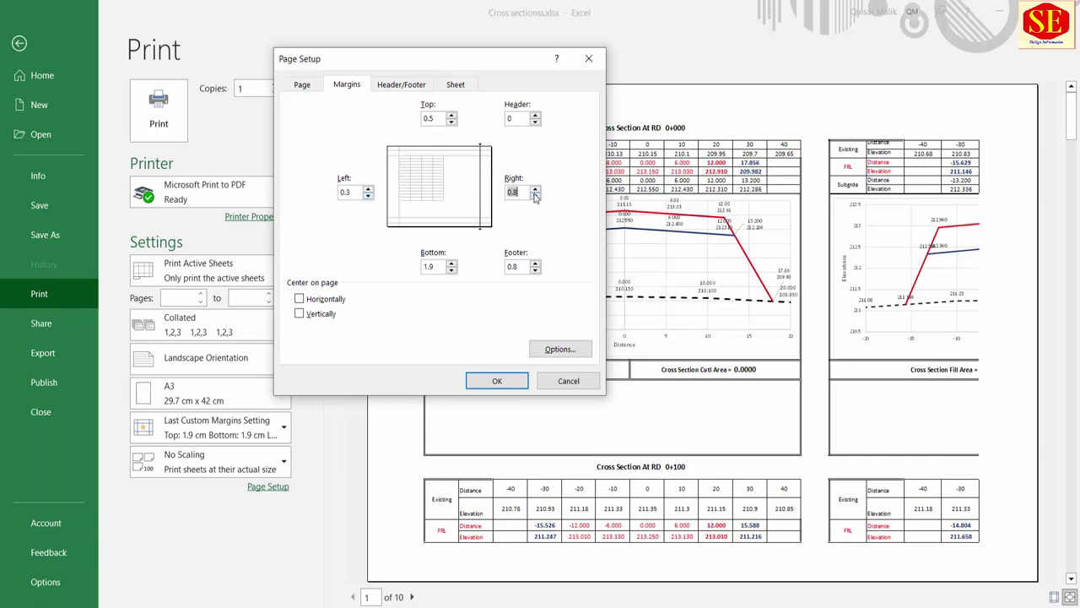
{"action": "left_click", "coordinate": [534, 189]}
{"action": "left_click", "coordinate": [450, 270]}
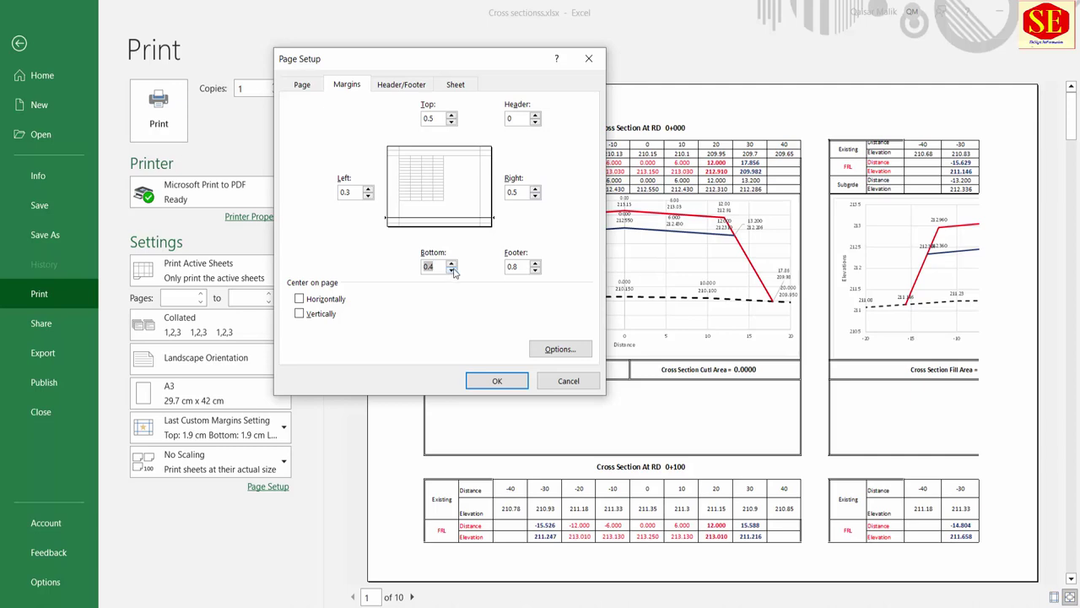
{"action": "left_click", "coordinate": [533, 271]}
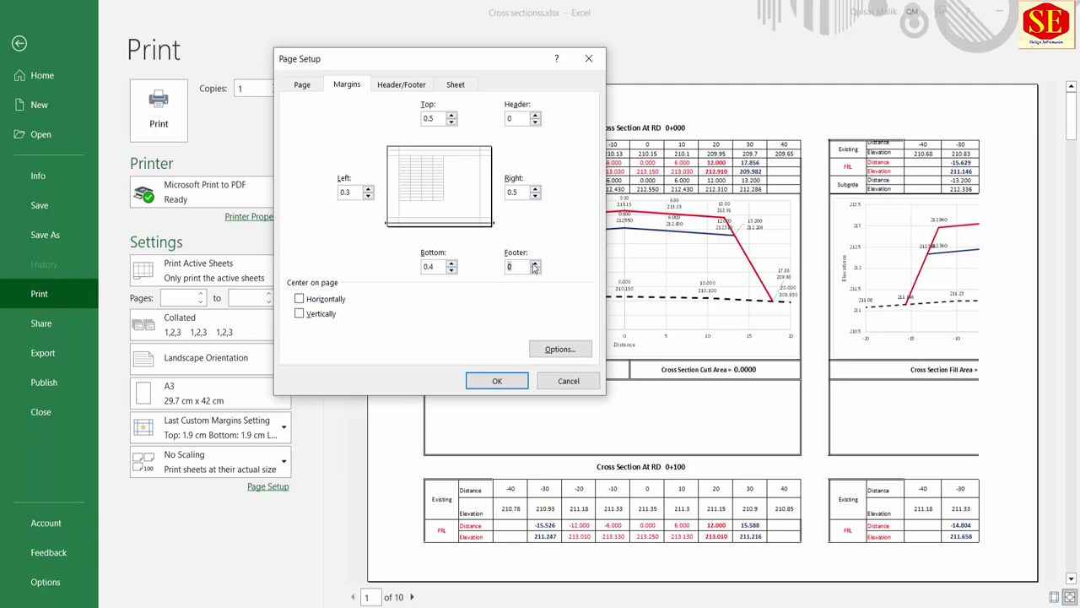
{"action": "left_click", "coordinate": [510, 385]}
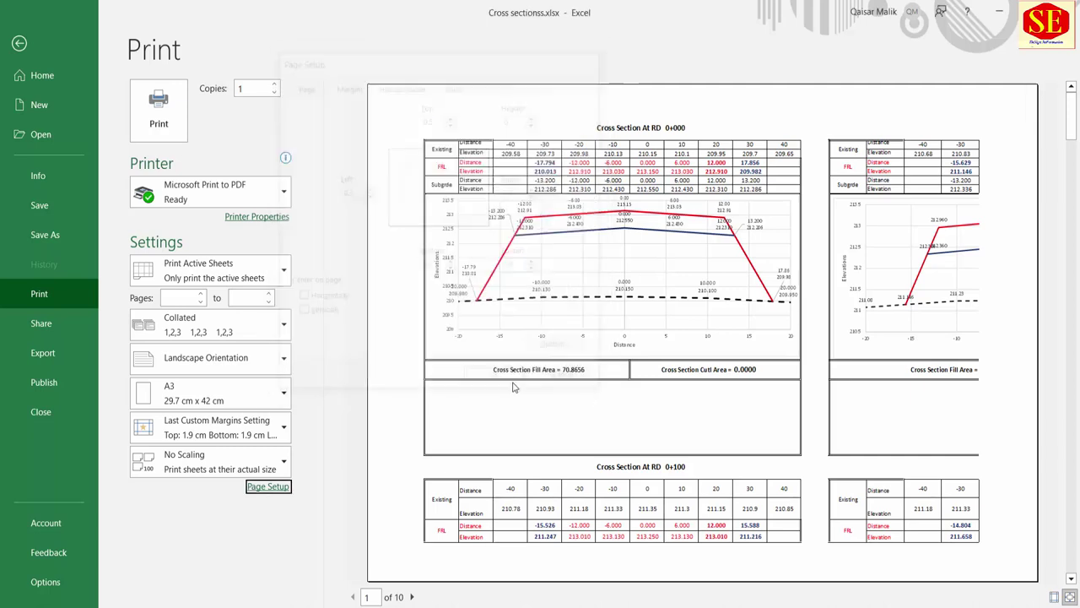
Lower the Page Setup scaling to 85% and review the resulting preview pages.
{"action": "scroll", "coordinate": [704, 242], "scroll_direction": "down", "scroll_amount": 5}
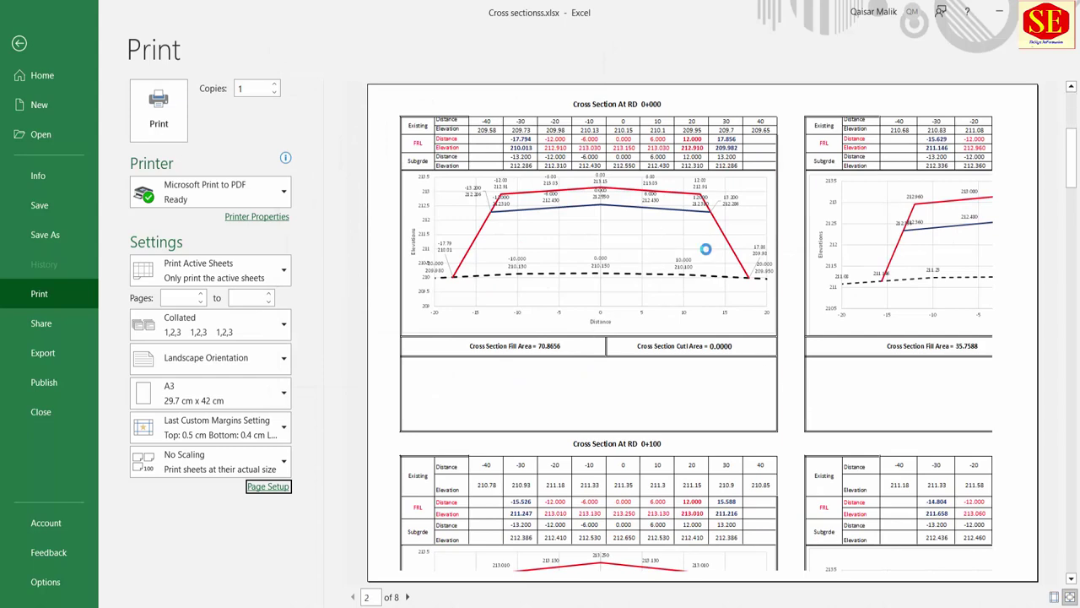
{"action": "scroll", "coordinate": [685, 378], "scroll_direction": "up", "scroll_amount": 3}
{"action": "scroll", "coordinate": [720, 227], "scroll_direction": "up", "scroll_amount": 3}
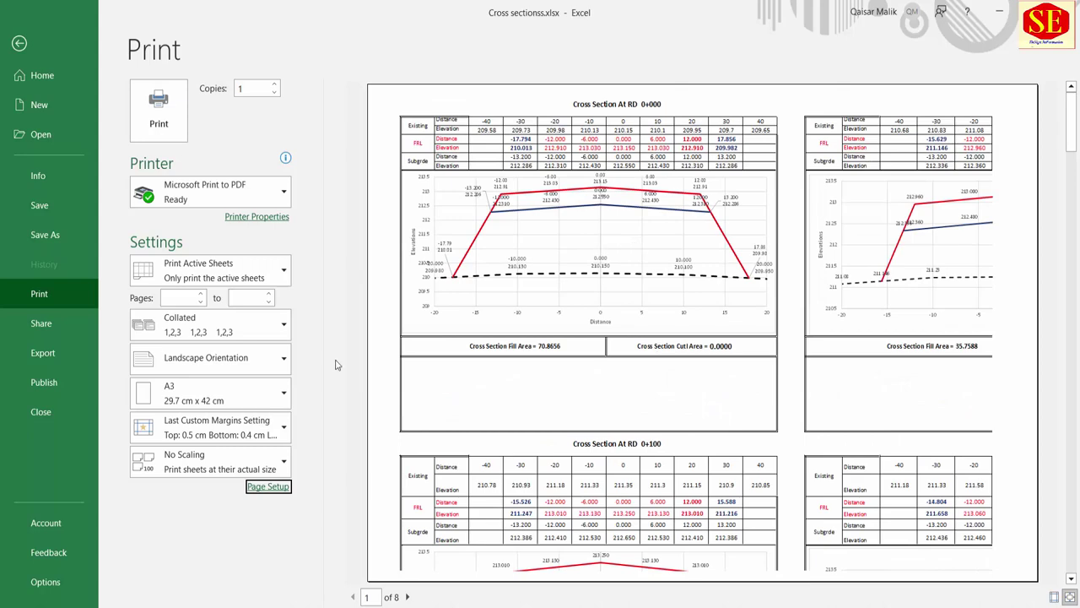
{"action": "left_click", "coordinate": [270, 487]}
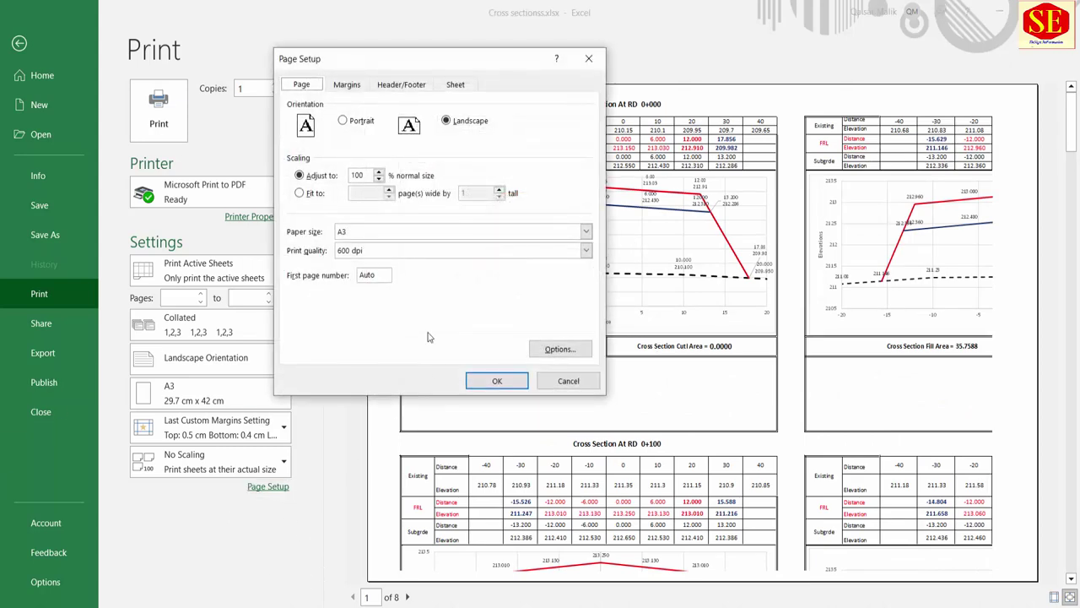
{"action": "left_click", "coordinate": [378, 179]}
{"action": "left_click", "coordinate": [378, 179]}
{"action": "left_click", "coordinate": [496, 380]}
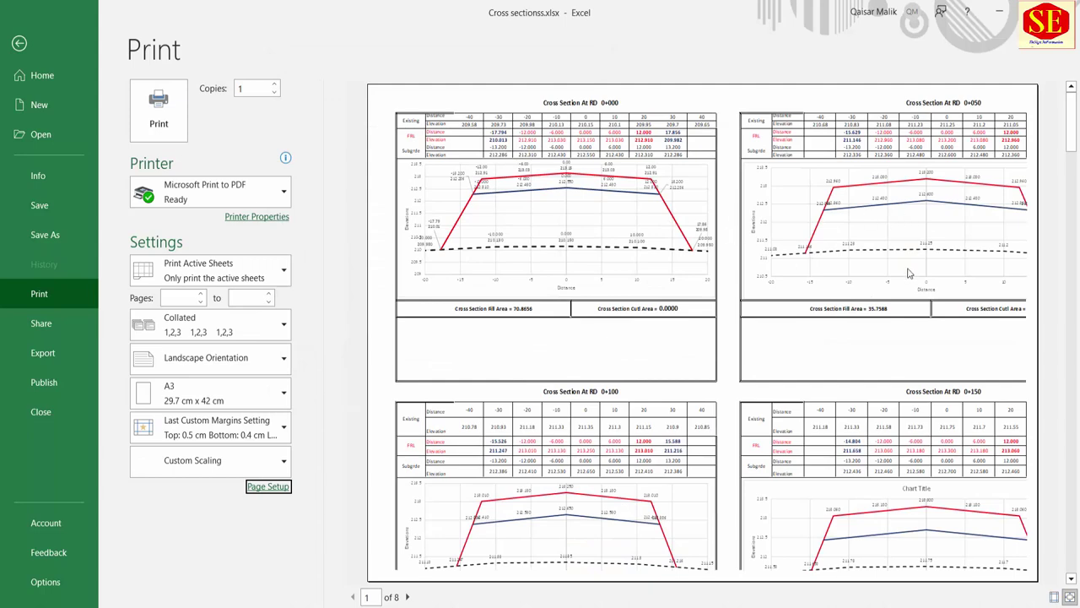
{"action": "scroll", "coordinate": [910, 273], "scroll_direction": "down", "scroll_amount": 3}
{"action": "scroll", "coordinate": [832, 309], "scroll_direction": "up", "scroll_amount": 3}
{"action": "left_click", "coordinate": [1070, 579]}
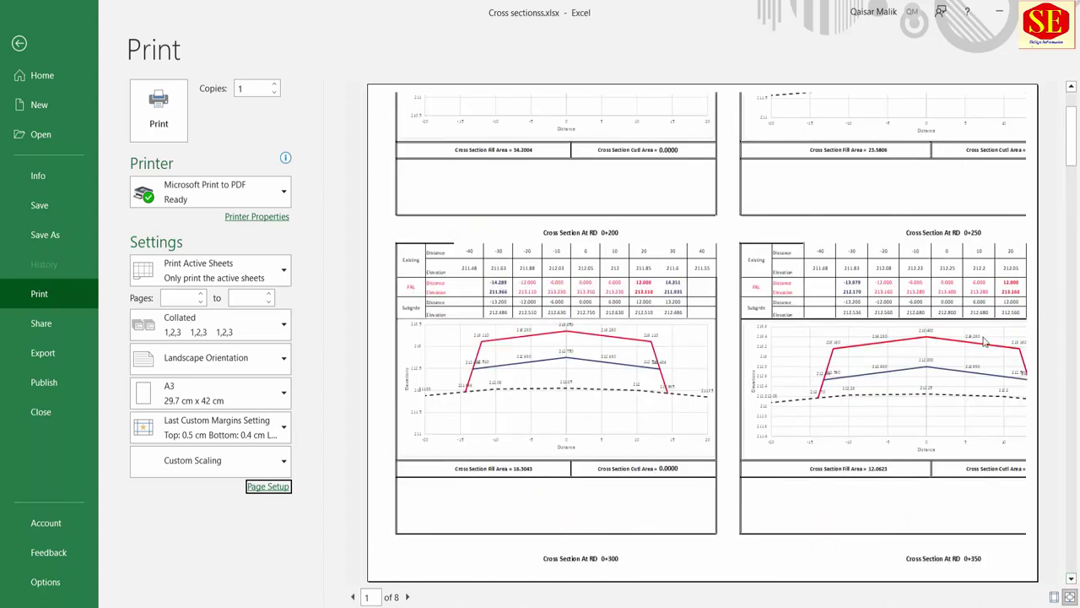
{"action": "scroll", "coordinate": [979, 337], "scroll_direction": "up", "scroll_amount": 3}
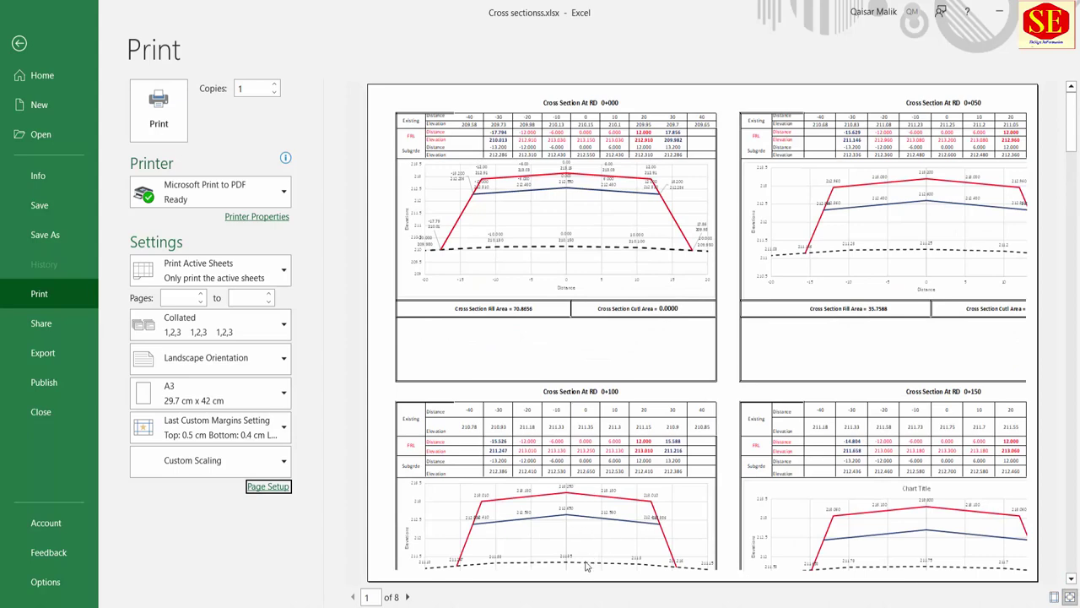
Step the print scaling down from 85% to 80%, then 70% and lower, checking the preview.
{"action": "left_click", "coordinate": [280, 488]}
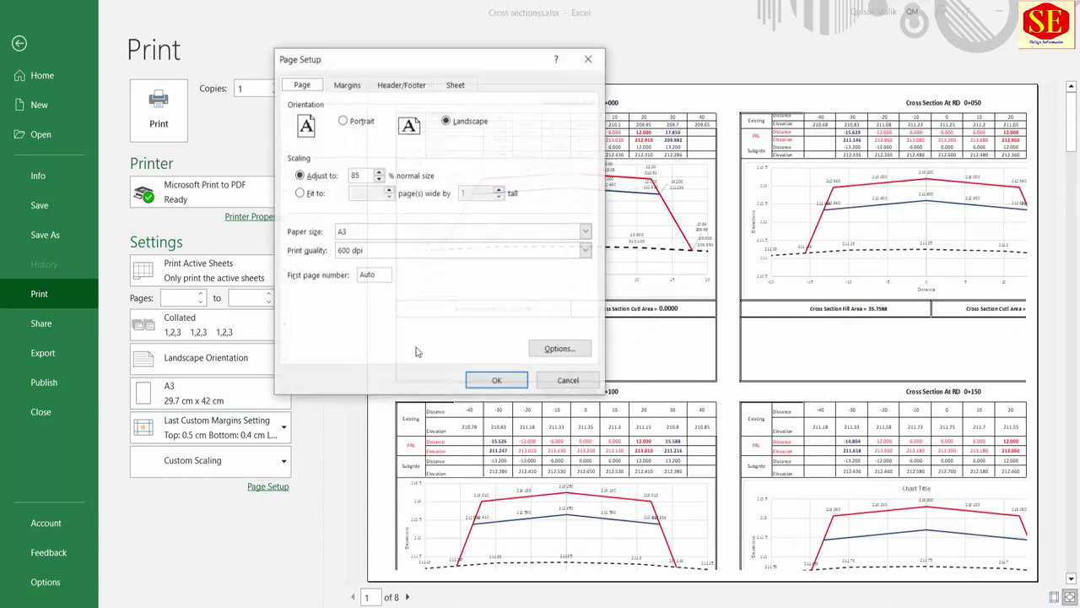
{"action": "left_click", "coordinate": [378, 181]}
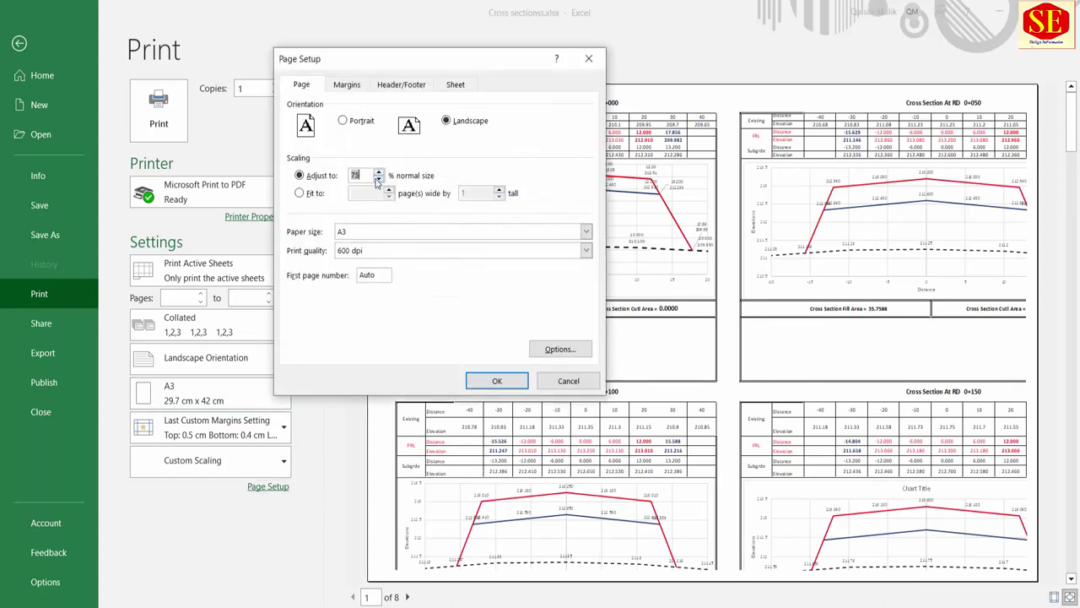
{"action": "left_click", "coordinate": [494, 381]}
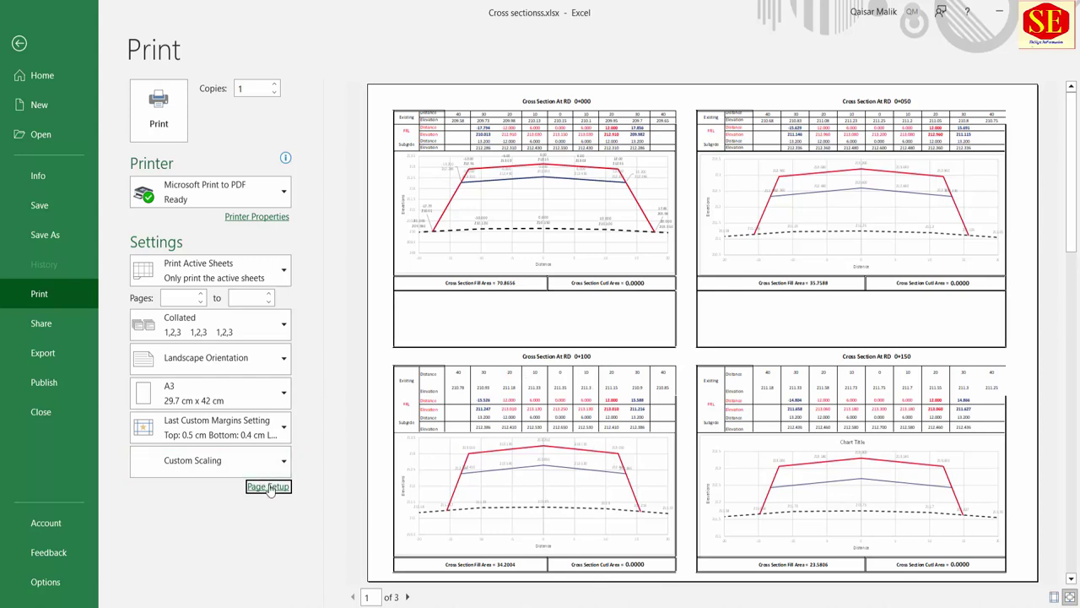
{"action": "left_click", "coordinate": [266, 487]}
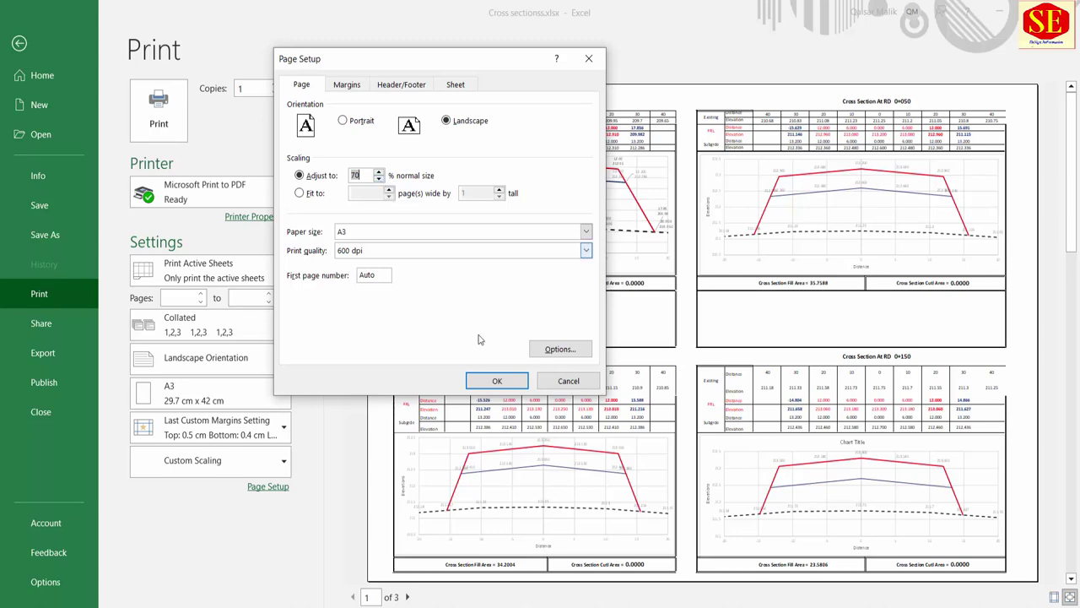
{"action": "left_click", "coordinate": [492, 380]}
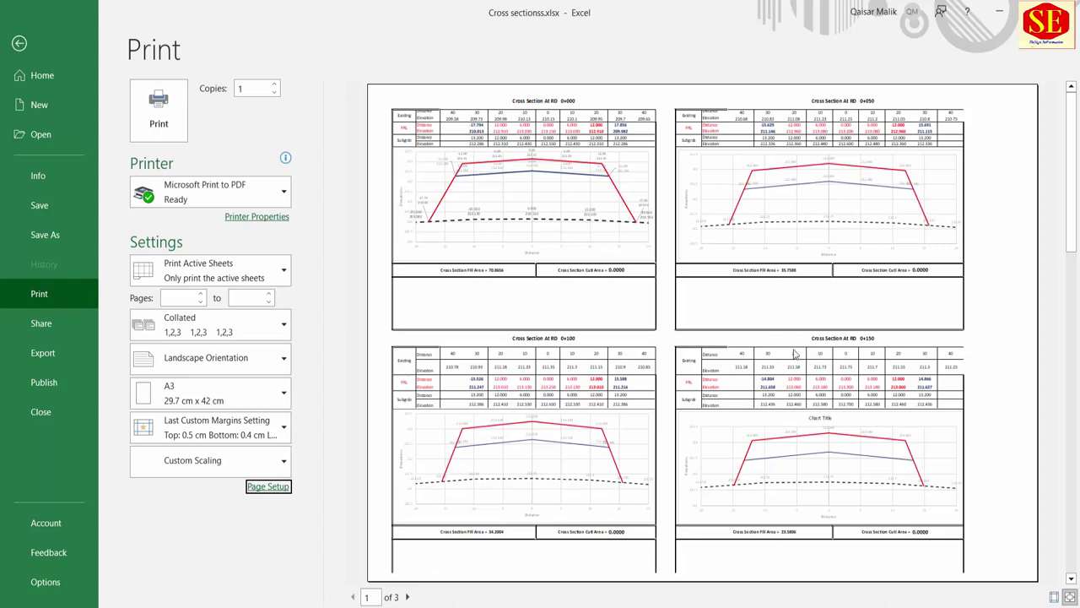
{"action": "left_click", "coordinate": [268, 486]}
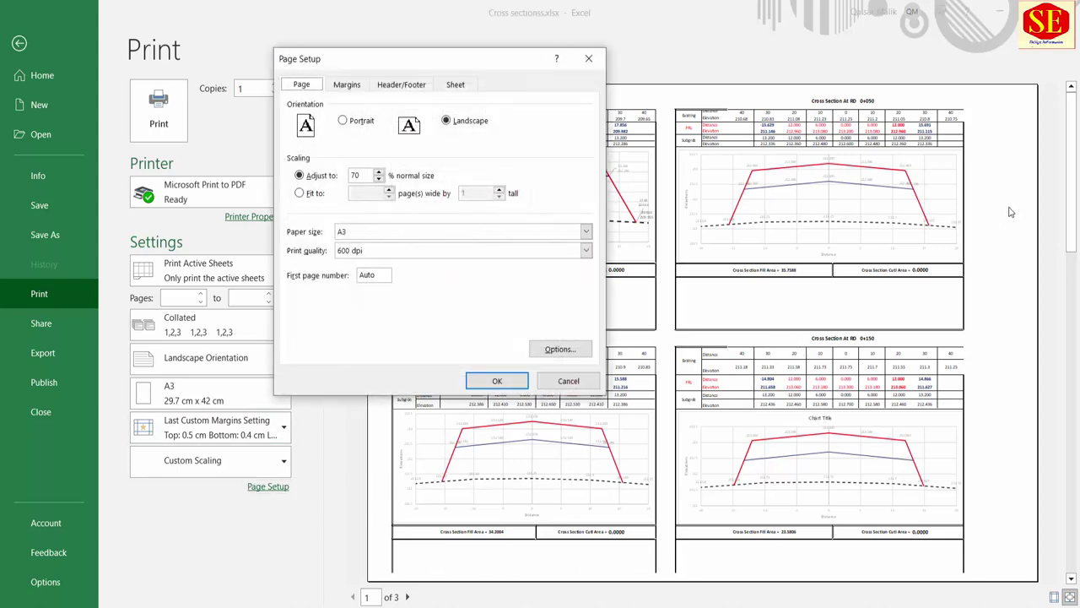
{"action": "left_click", "coordinate": [380, 179]}
{"action": "left_click", "coordinate": [497, 380]}
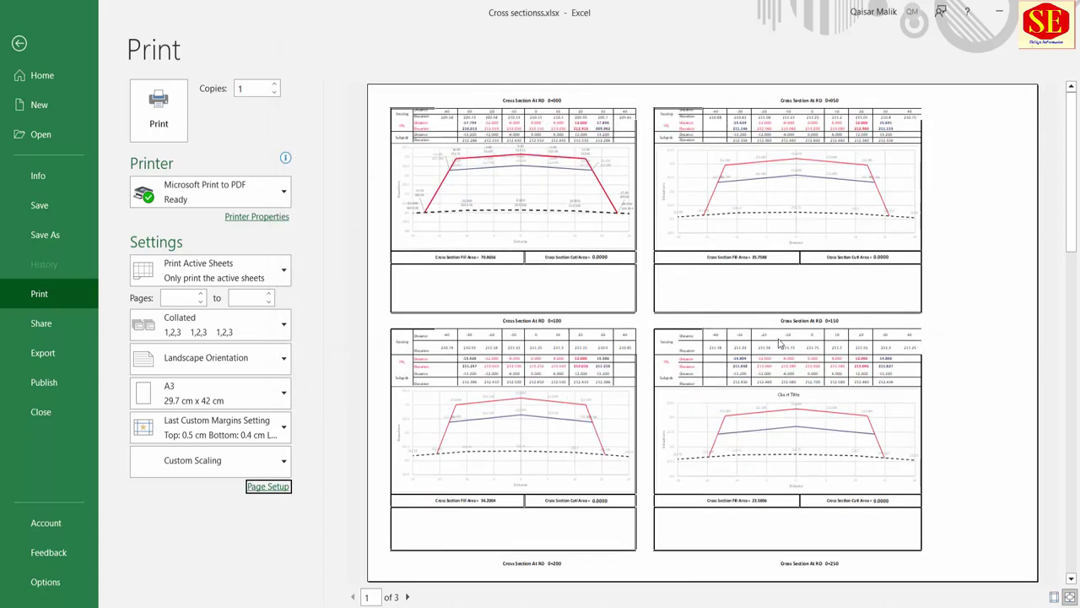
Enter a new percentage directly in the Adjust to scaling box and apply it.
{"action": "left_click", "coordinate": [283, 488]}
{"action": "left_click", "coordinate": [296, 176]}
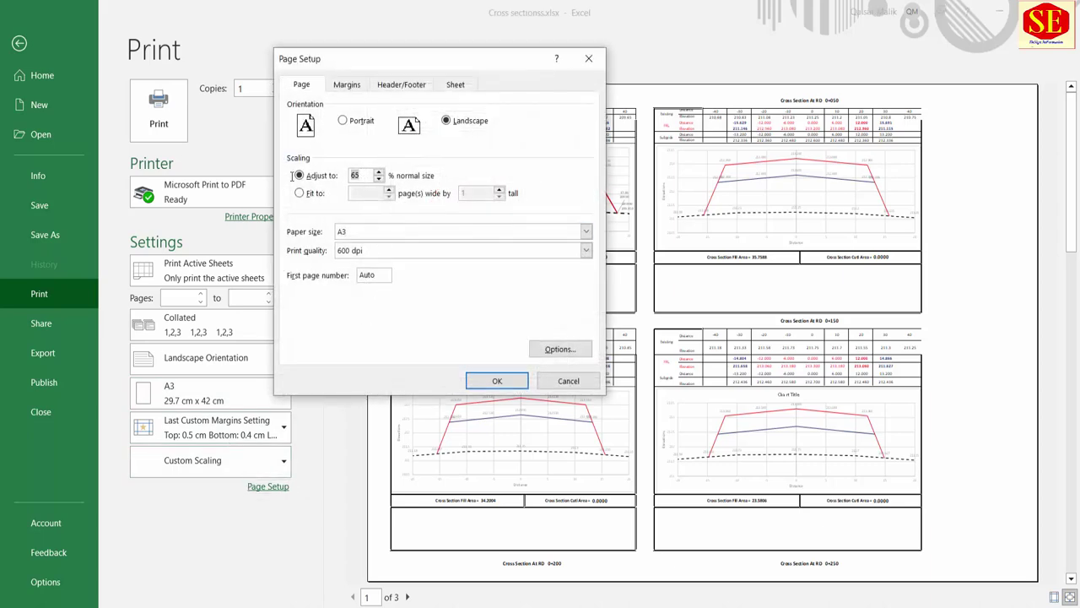
{"action": "type", "text": "7"}
{"action": "key", "text": "Return"}
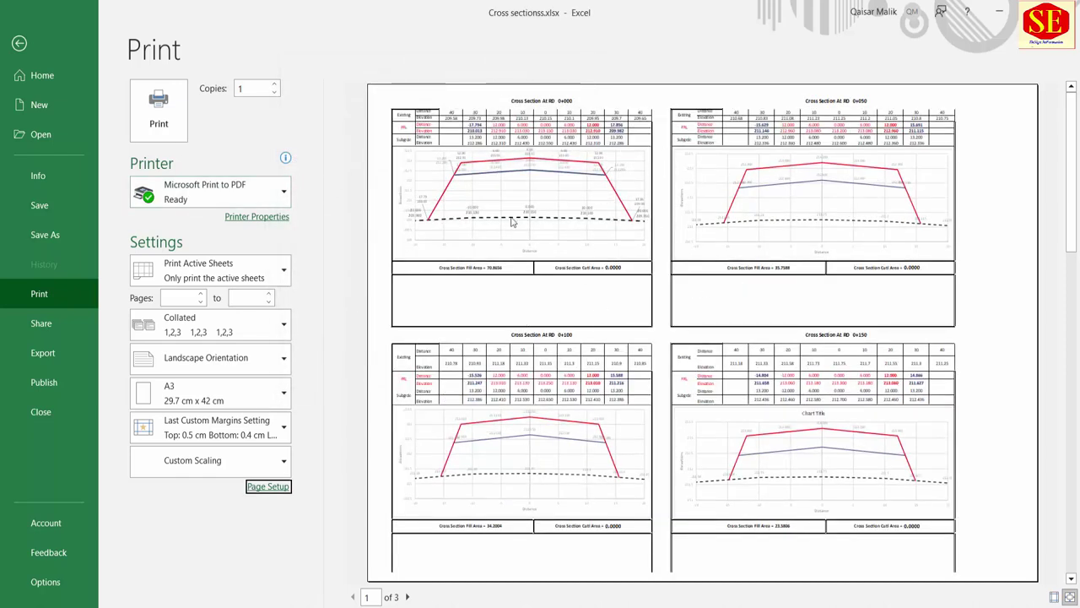
Set the bottom, right, left and top page margins all to 0 cm.
{"action": "left_click", "coordinate": [270, 487]}
{"action": "left_click", "coordinate": [353, 91]}
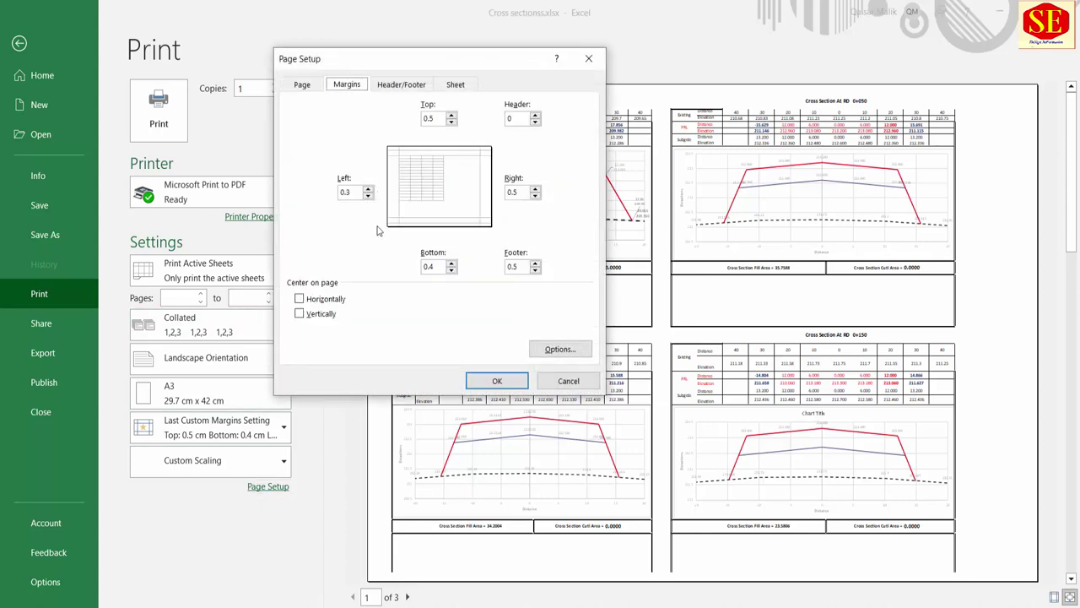
{"action": "left_click", "coordinate": [453, 271]}
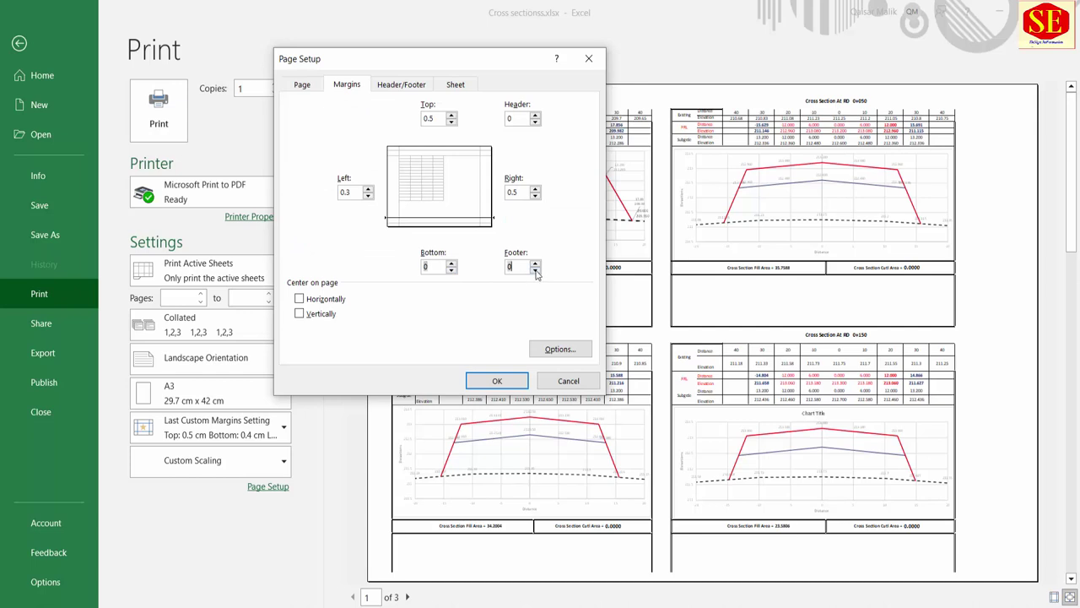
{"action": "left_click", "coordinate": [536, 196]}
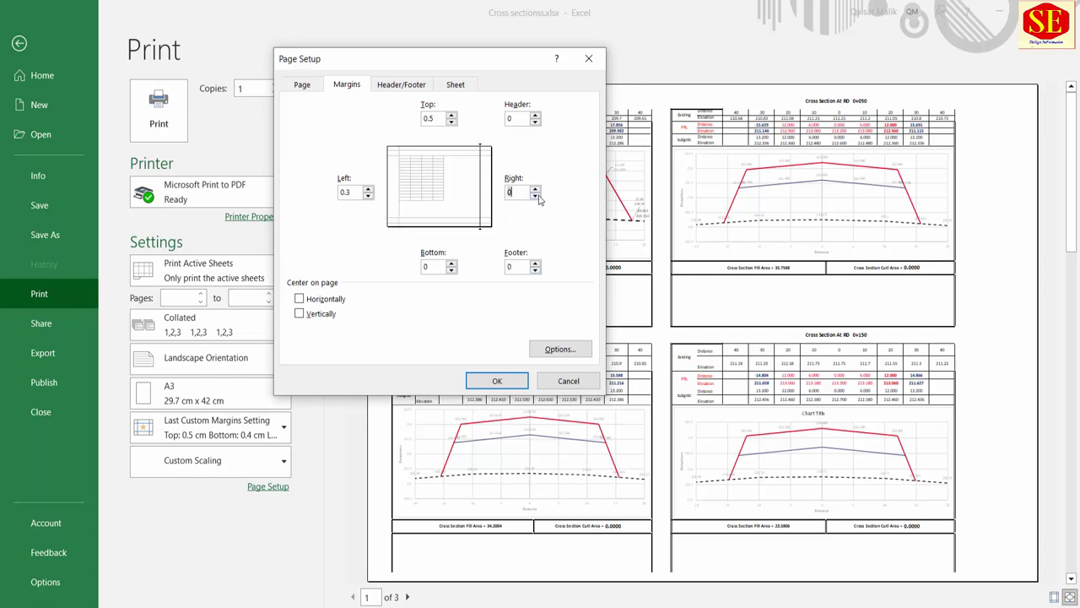
{"action": "left_click", "coordinate": [368, 196]}
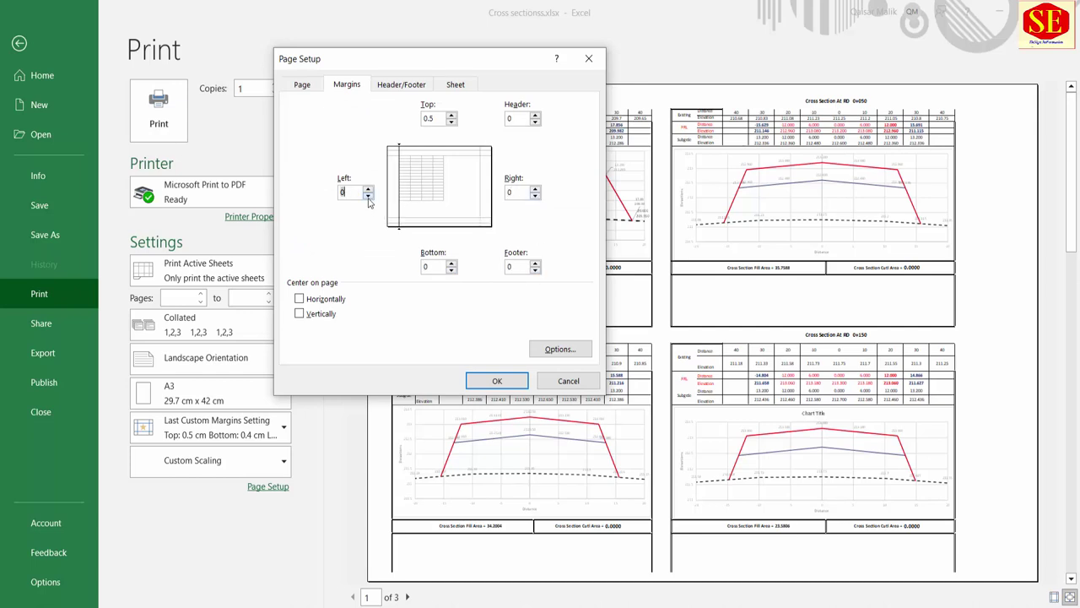
{"action": "left_click", "coordinate": [453, 123]}
{"action": "left_click", "coordinate": [497, 381]}
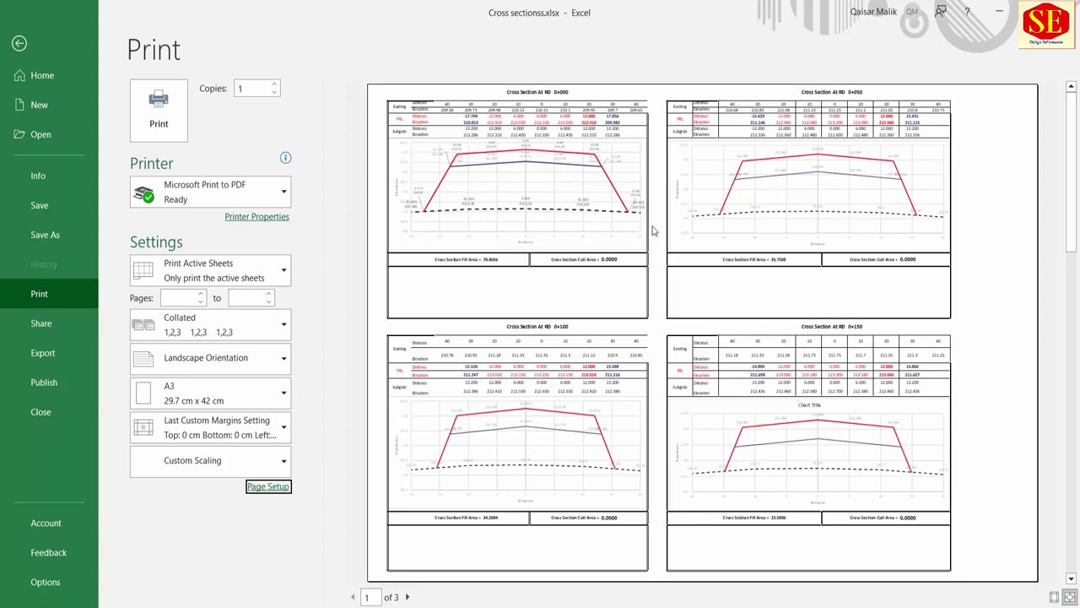
Back in the worksheet, select columns V through AW, then clear the selection.
{"action": "left_click", "coordinate": [17, 46]}
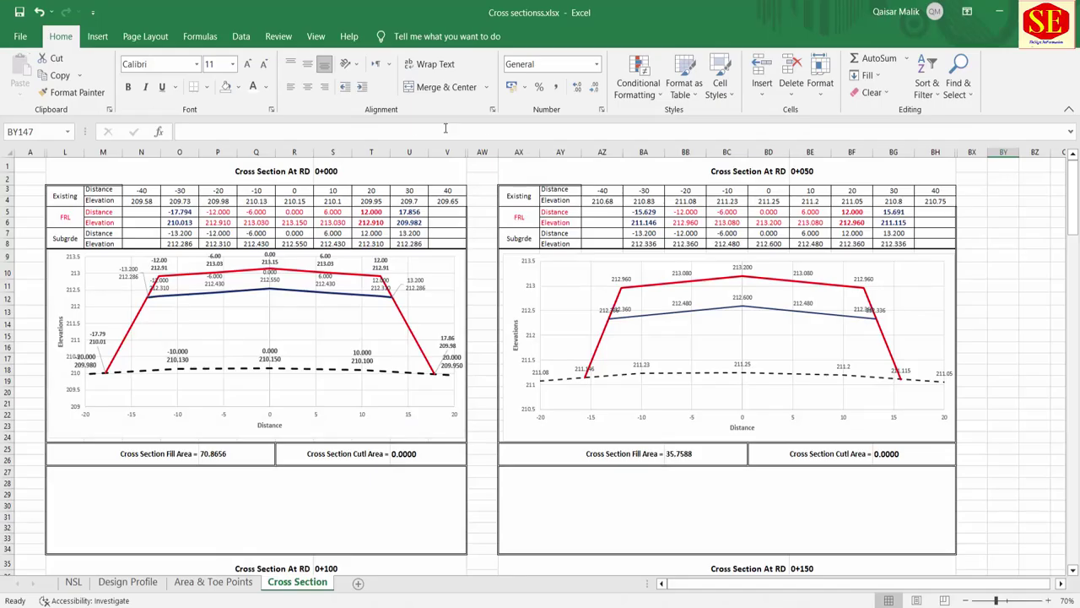
{"action": "left_click", "coordinate": [486, 152]}
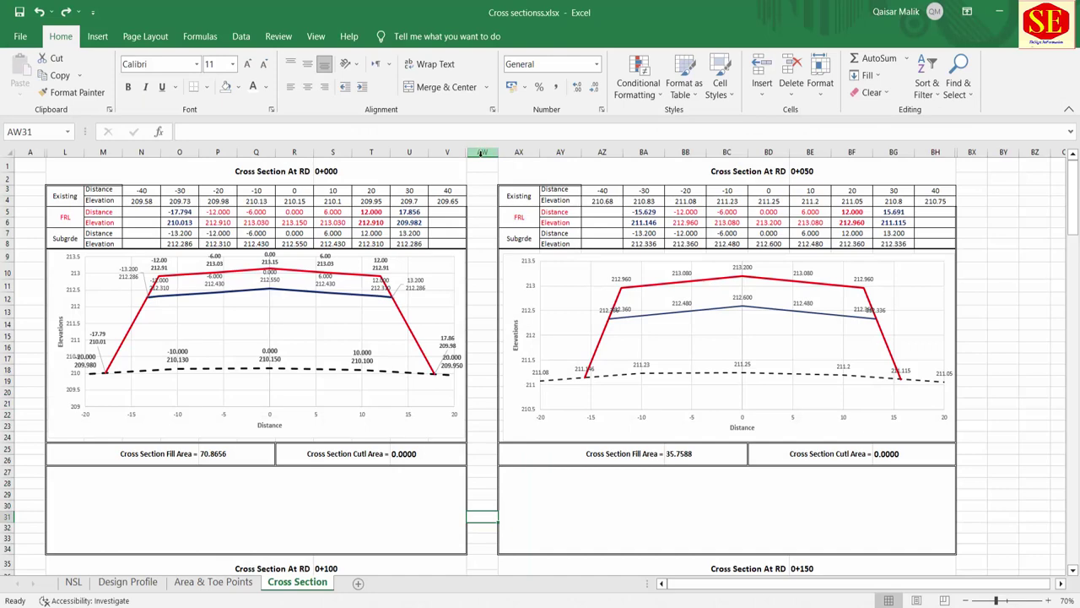
{"action": "left_click_drag", "start_coordinate": [482, 152], "coordinate": [448, 152]}
{"action": "right_click", "coordinate": [464, 152]}
{"action": "left_click", "coordinate": [509, 399]}
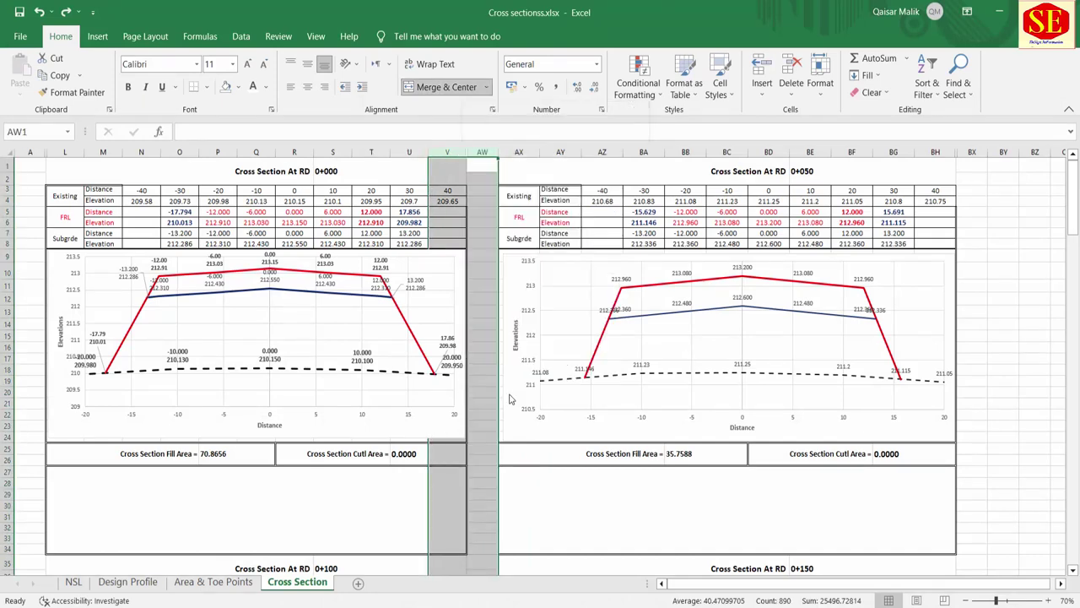
{"action": "left_click", "coordinate": [725, 549]}
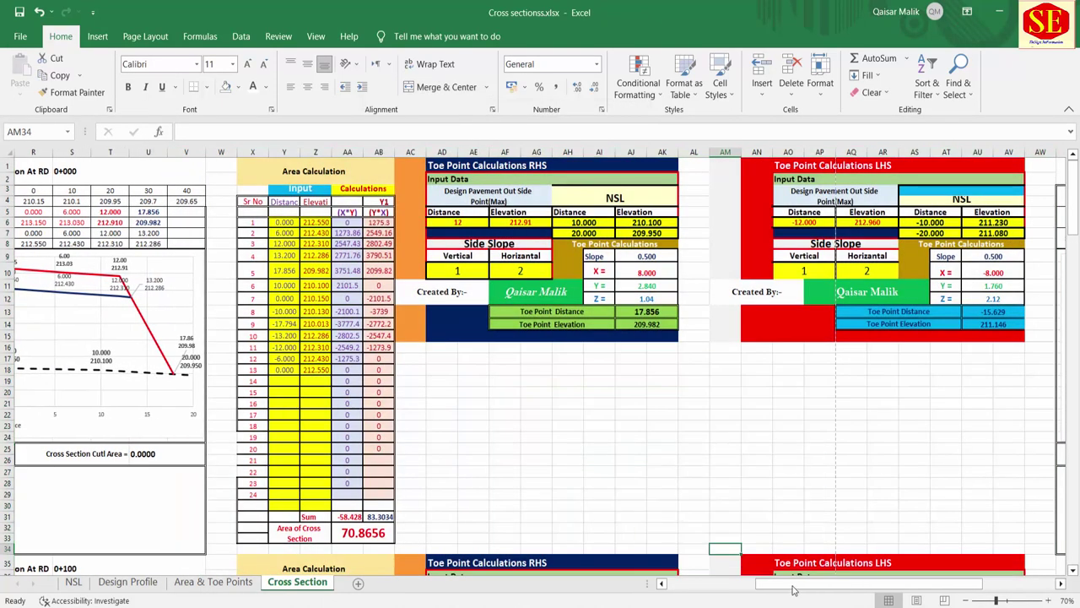
{"action": "left_click_drag", "start_coordinate": [793, 584], "coordinate": [751, 591]}
Insert a blank column at column W and check the print preview.
{"action": "left_click", "coordinate": [450, 152]}
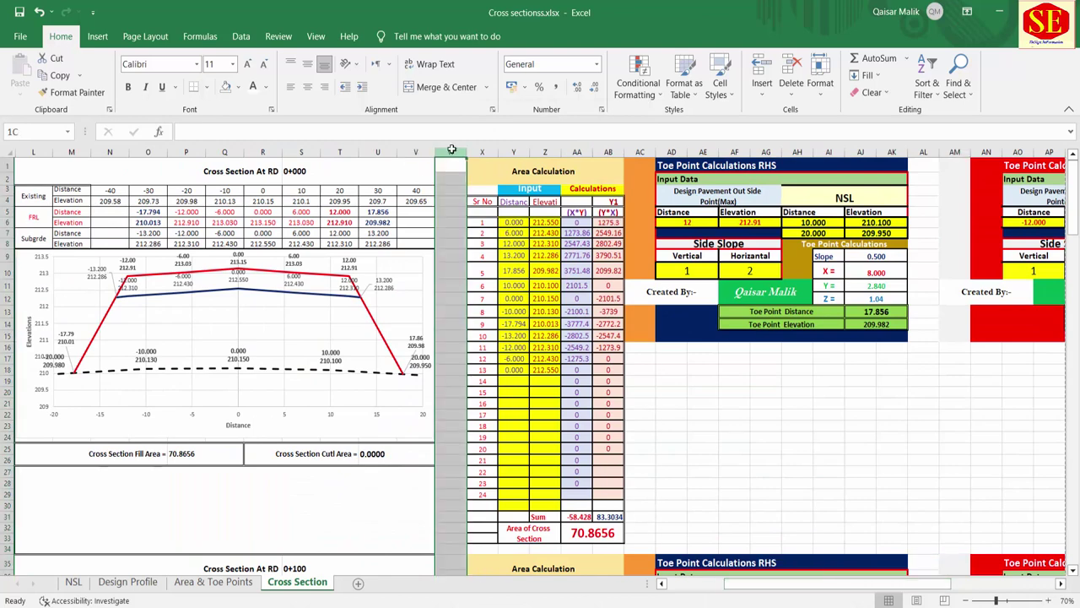
{"action": "right_click", "coordinate": [453, 152]}
{"action": "left_click", "coordinate": [483, 282]}
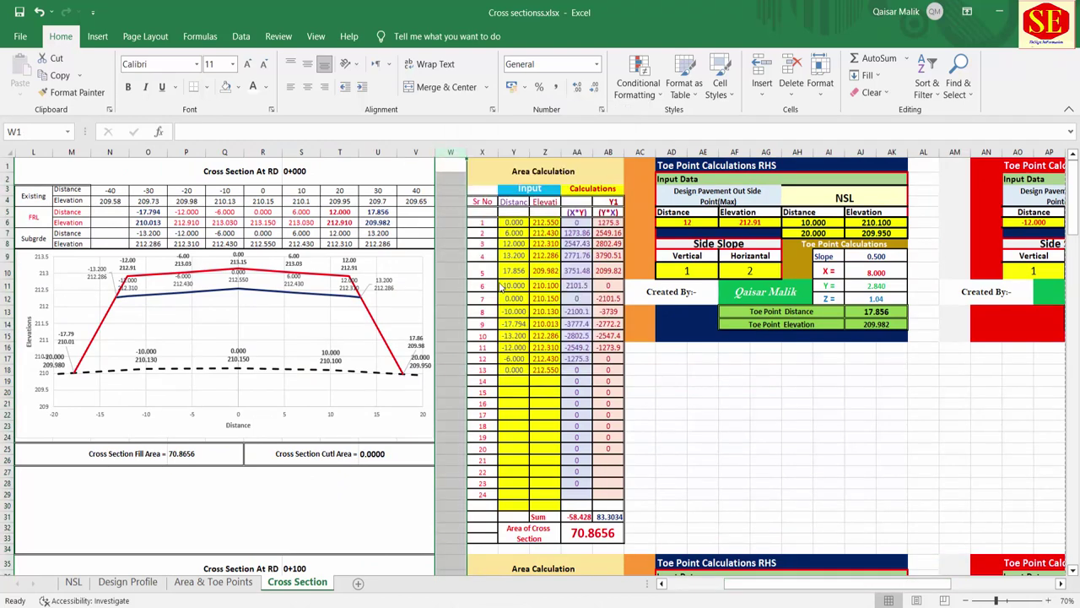
{"action": "left_click", "coordinate": [454, 190]}
{"action": "left_click", "coordinate": [486, 243]}
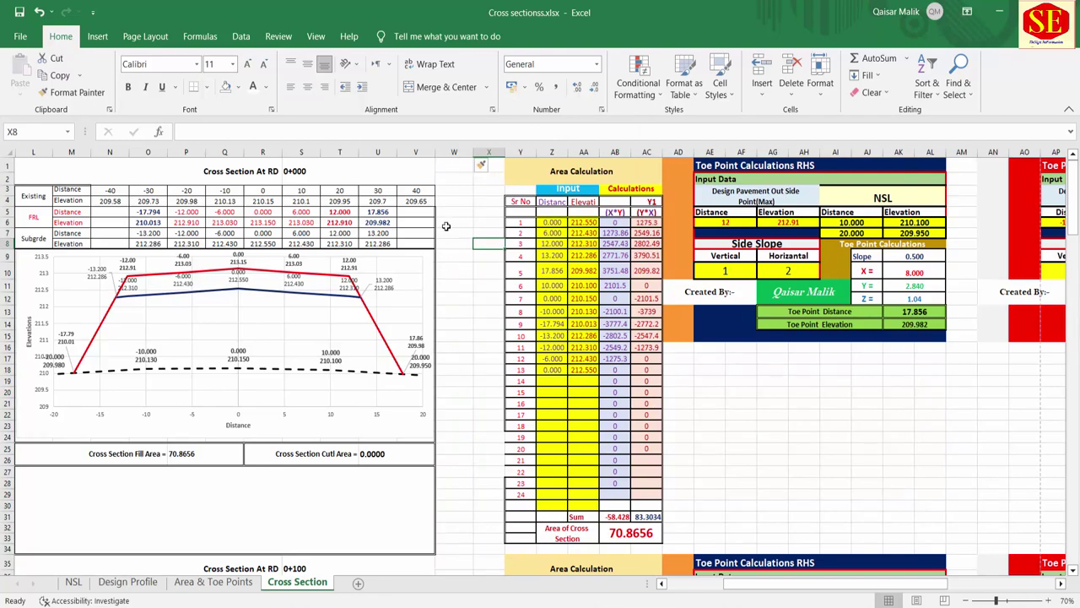
{"action": "key", "text": "ctrl+p"}
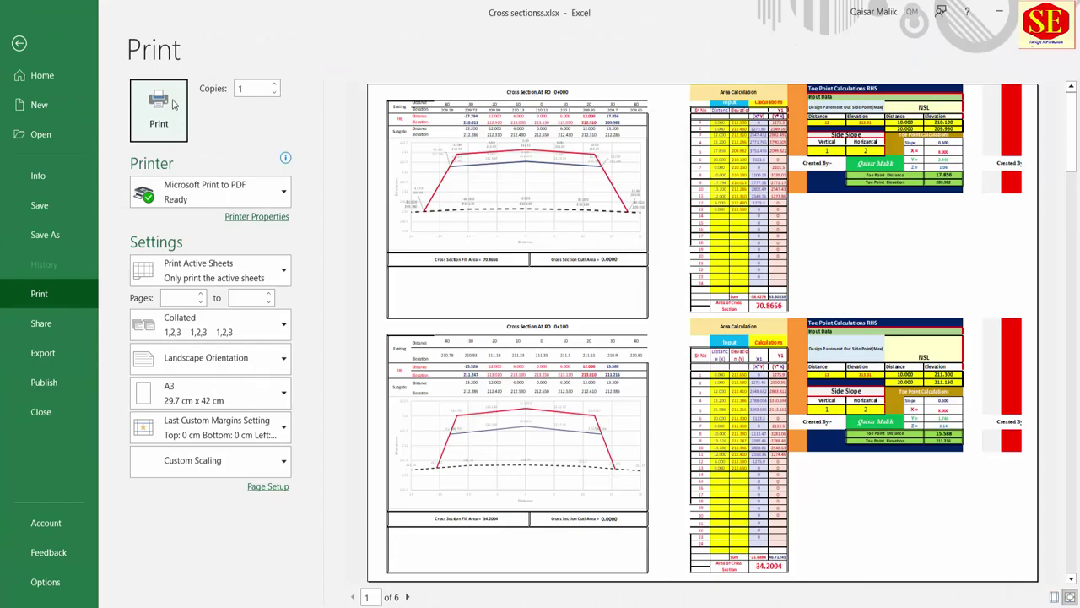
Insert a second blank spacer column at column W.
{"action": "left_click", "coordinate": [19, 43]}
{"action": "left_click", "coordinate": [454, 152]}
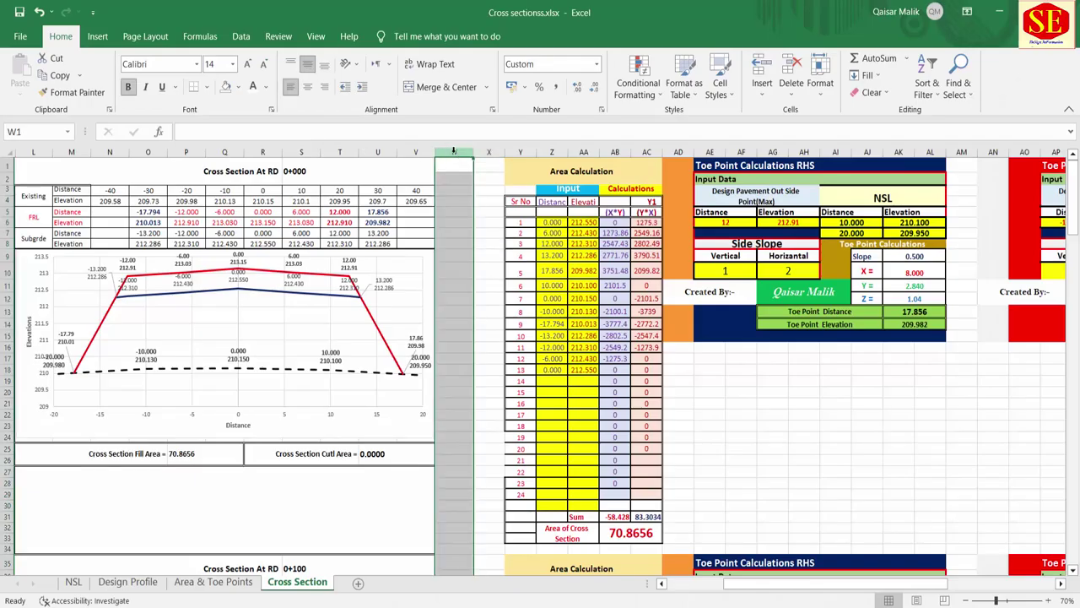
{"action": "right_click", "coordinate": [454, 152]}
{"action": "left_click", "coordinate": [501, 281]}
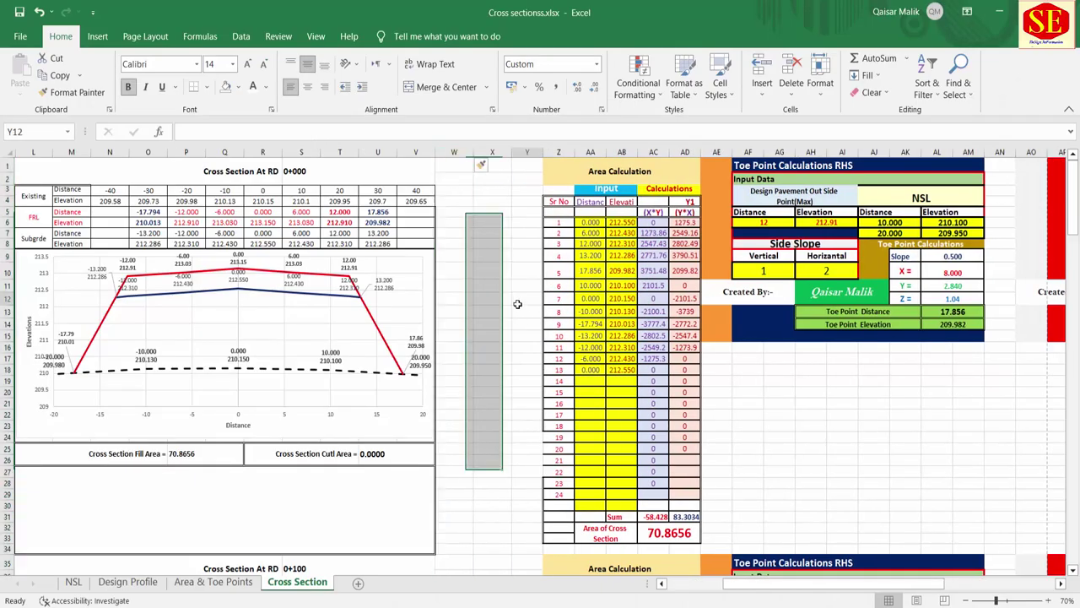
{"action": "left_click", "coordinate": [488, 190]}
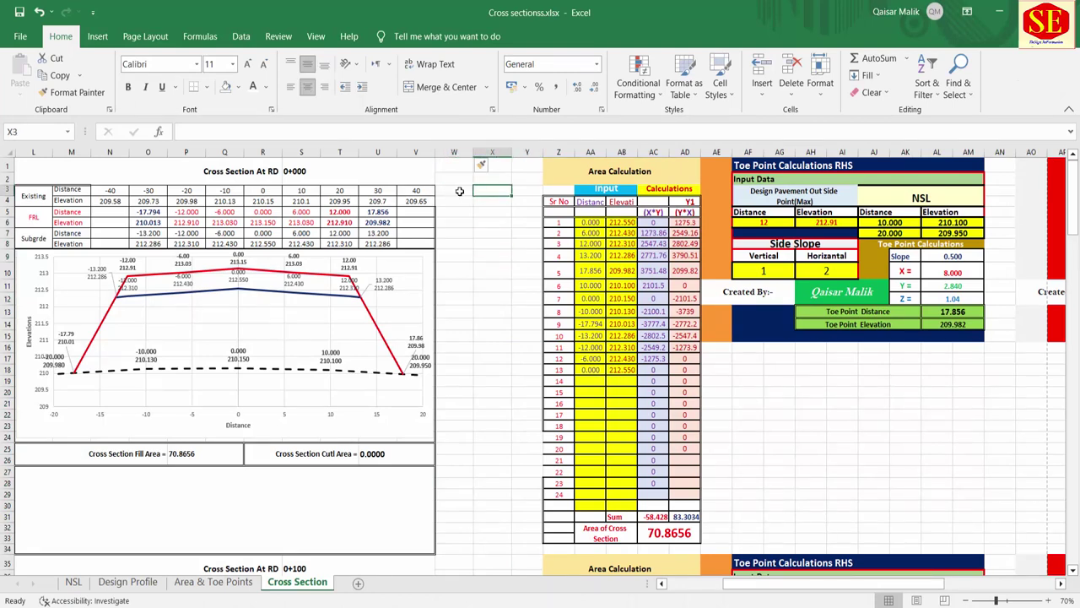
Hide the calculation columns Y through AX and preview the printout.
{"action": "mouse_move", "coordinate": [527, 152]}
{"action": "left_mouse_down"}
{"action": "mouse_move", "coordinate": [1077, 196]}
{"action": "mouse_move", "coordinate": [807, 196]}
{"action": "left_mouse_up"}
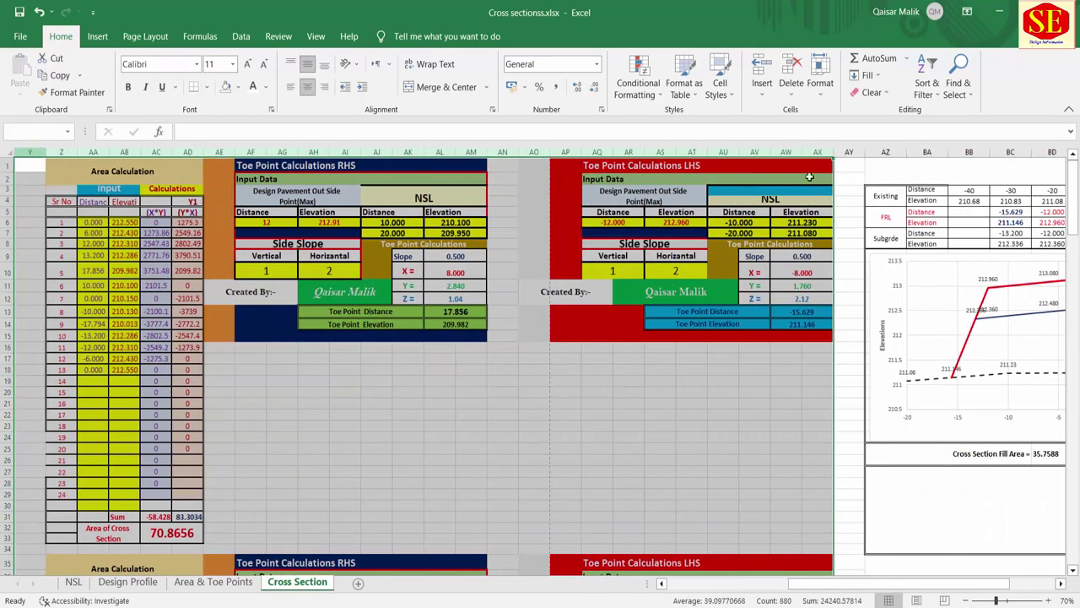
{"action": "right_click", "coordinate": [815, 152]}
{"action": "left_click", "coordinate": [851, 375]}
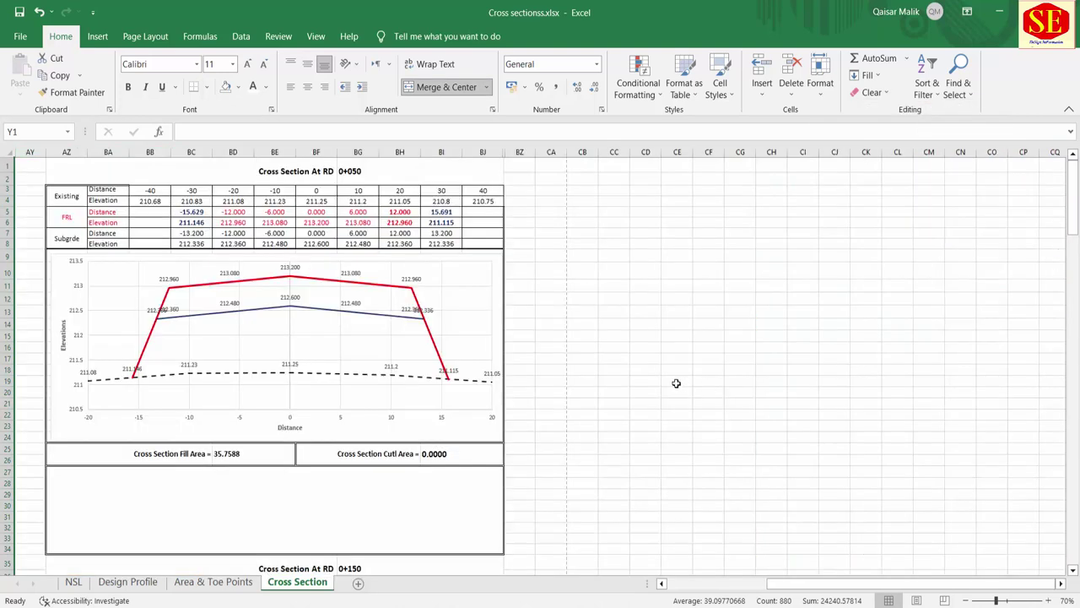
{"action": "left_click", "coordinate": [676, 380]}
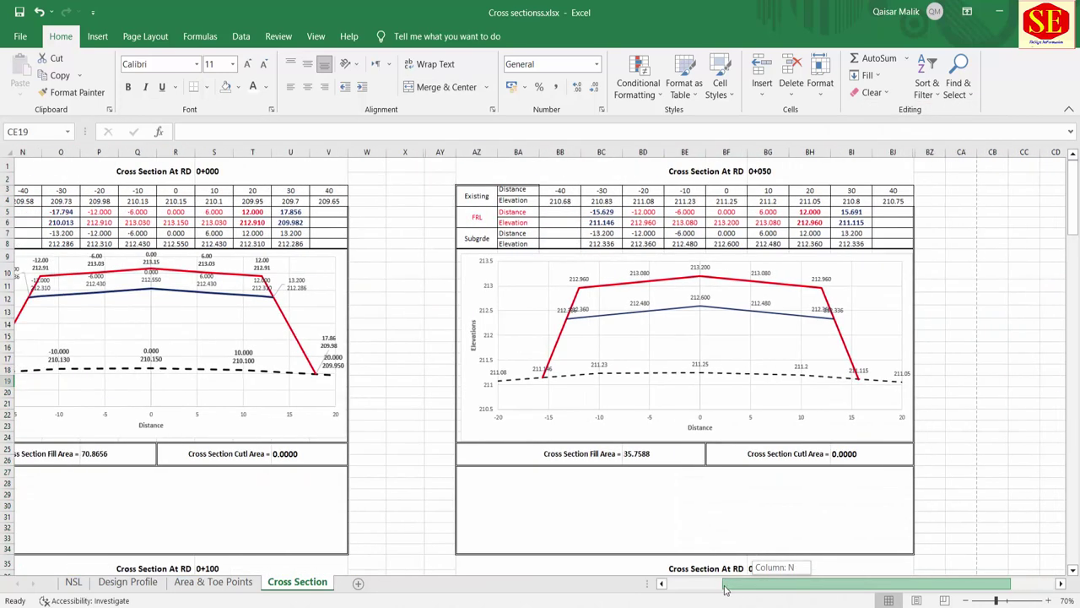
{"action": "left_click_drag", "start_coordinate": [840, 585], "coordinate": [743, 584]}
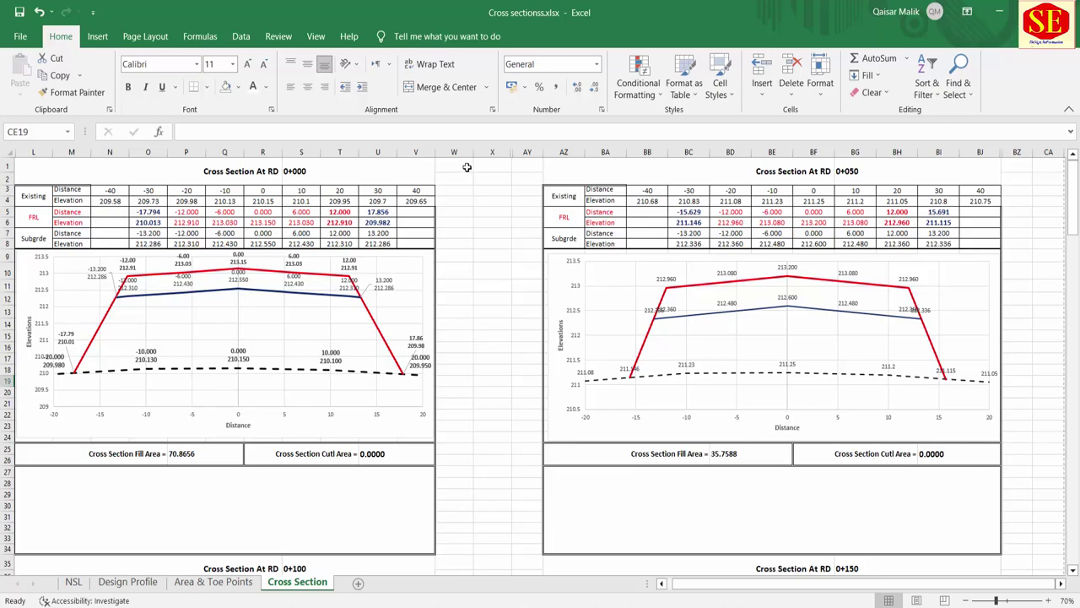
{"action": "key", "text": "ctrl+p"}
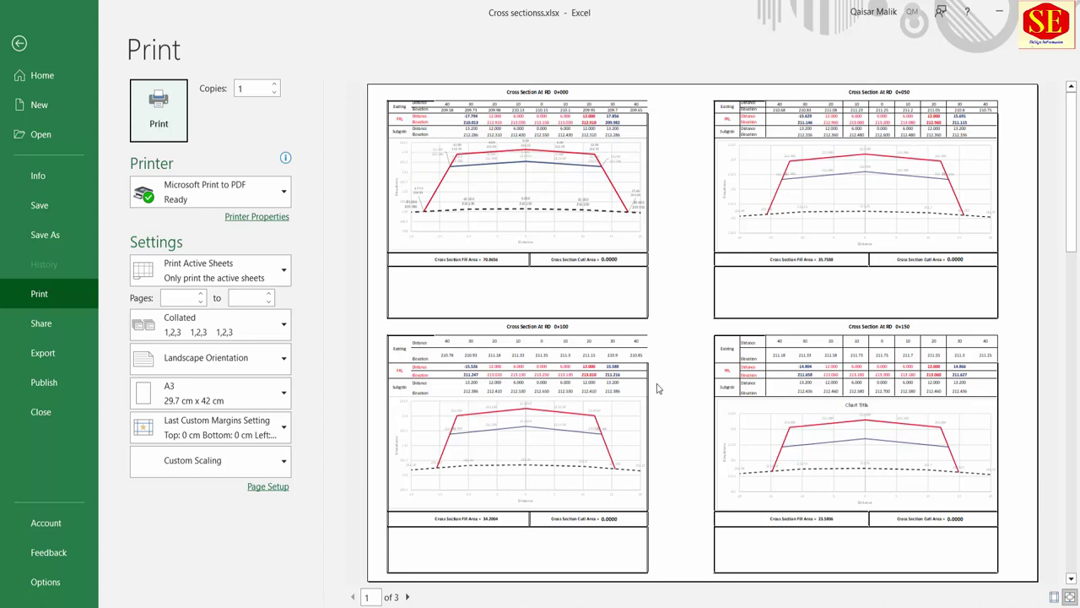
Delete the empty spacer columns W and X, then check the print preview.
{"action": "left_click", "coordinate": [20, 45]}
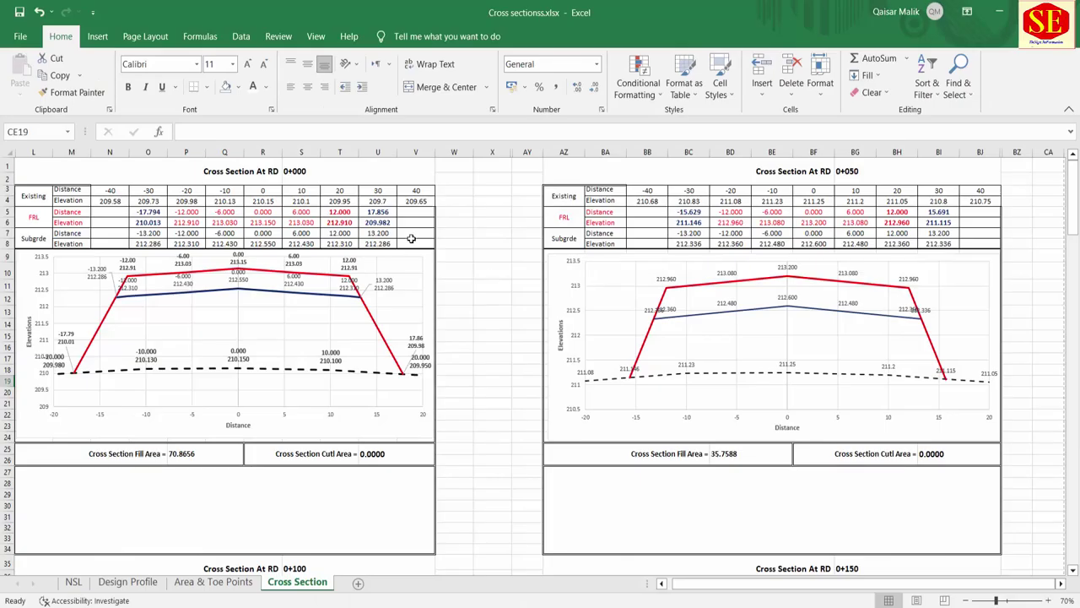
{"action": "left_click", "coordinate": [452, 153]}
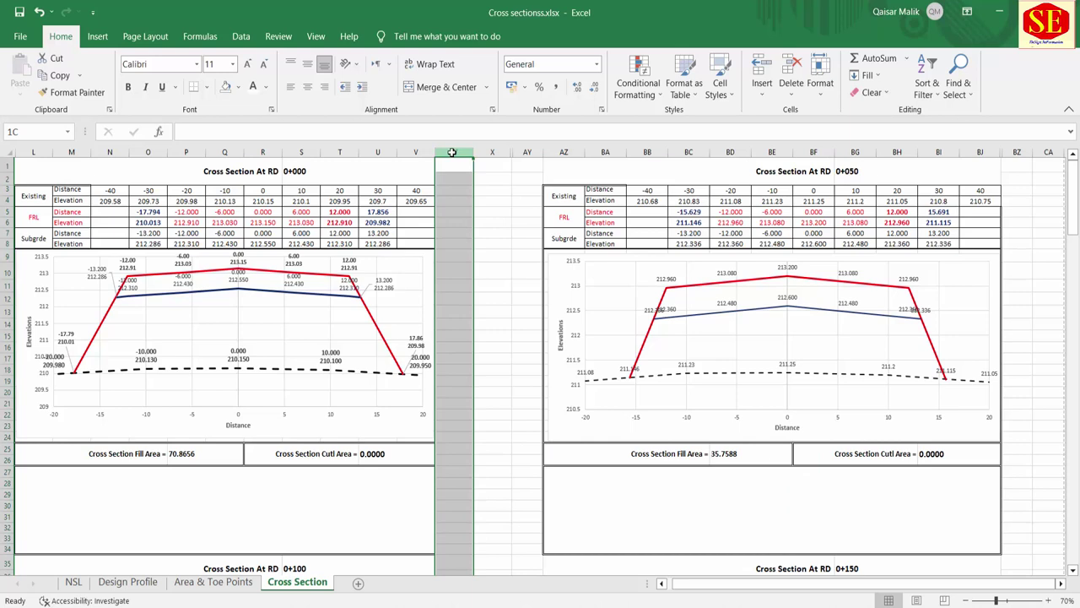
{"action": "left_click", "coordinate": [72, 153]}
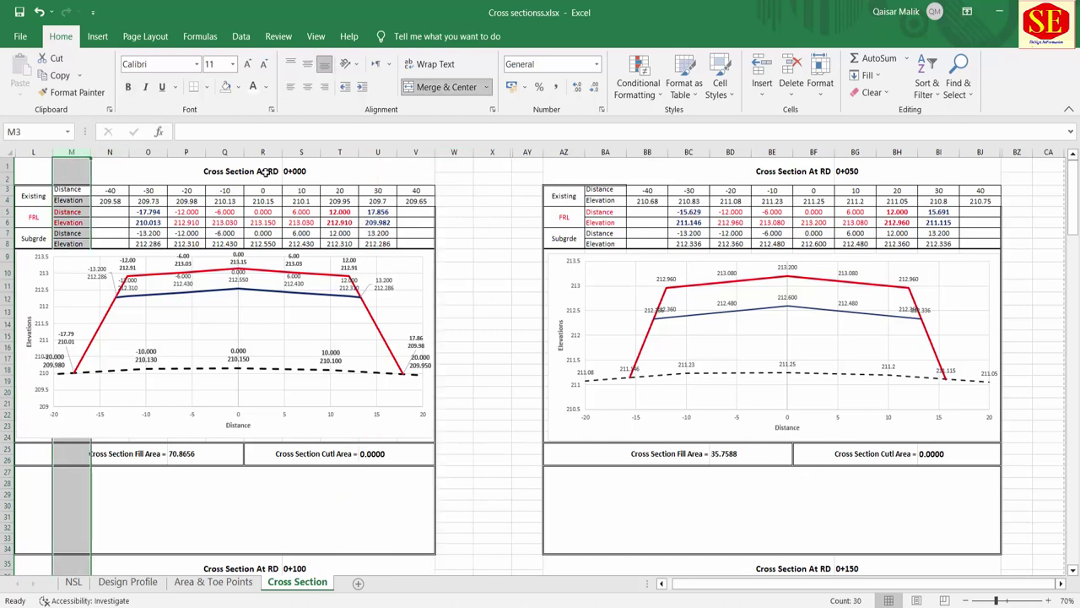
{"action": "left_click_drag", "start_coordinate": [73, 152], "coordinate": [398, 171]}
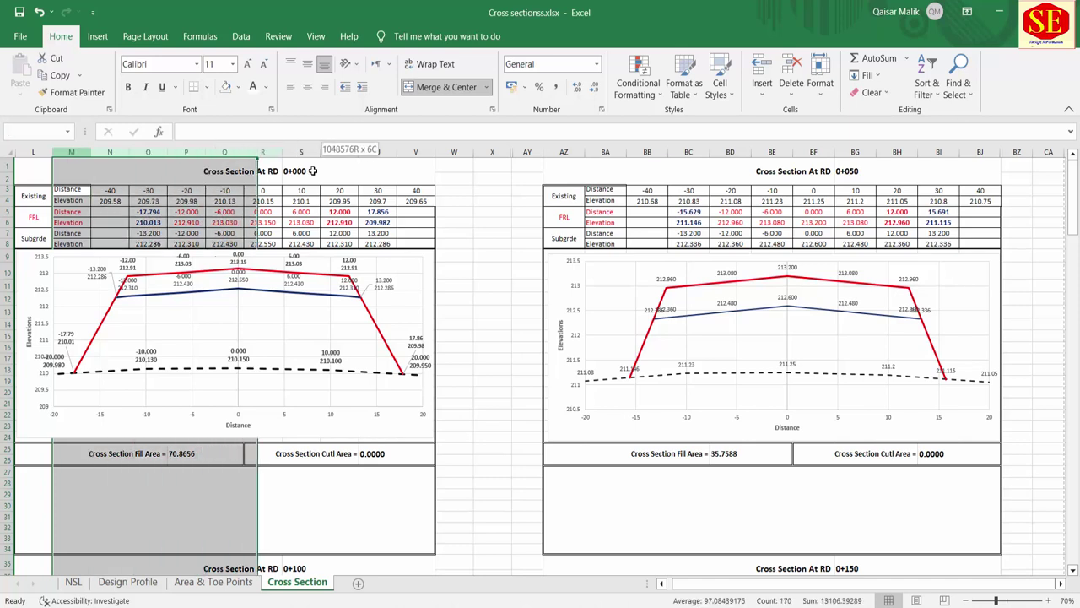
{"action": "left_click", "coordinate": [479, 236]}
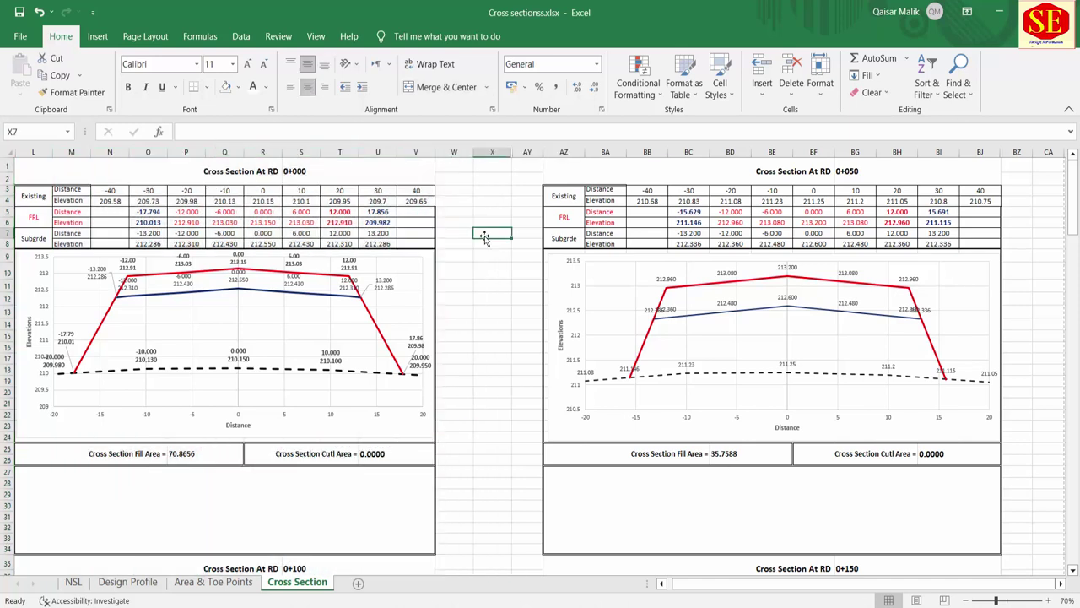
{"action": "left_click", "coordinate": [450, 153]}
{"action": "left_click_drag", "start_coordinate": [450, 153], "coordinate": [488, 154]}
{"action": "right_click", "coordinate": [488, 154]}
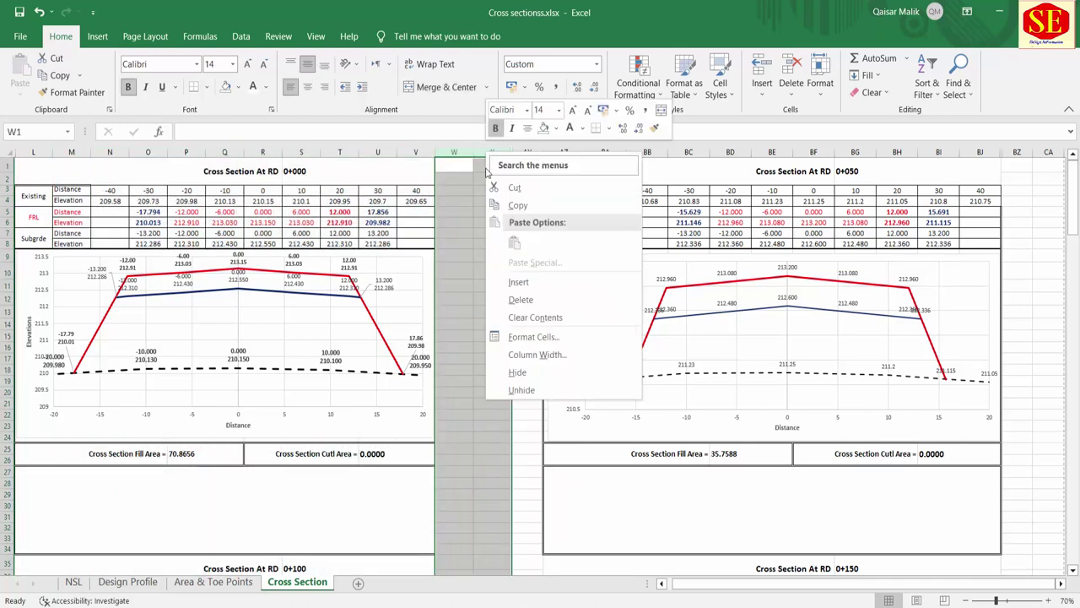
{"action": "left_click", "coordinate": [520, 300]}
{"action": "left_click", "coordinate": [456, 297]}
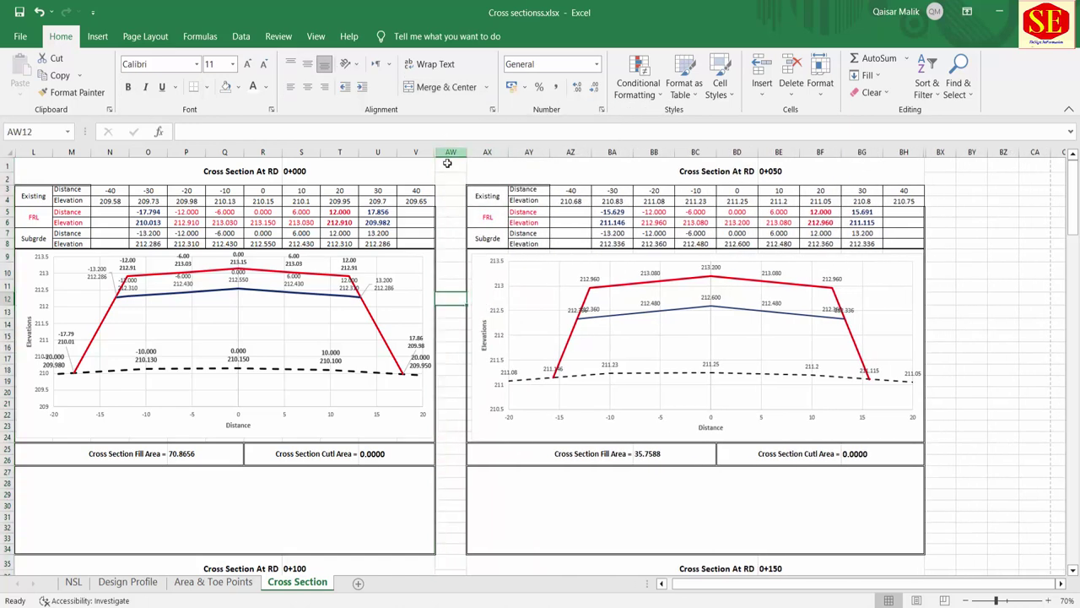
{"action": "key", "text": "ctrl+p"}
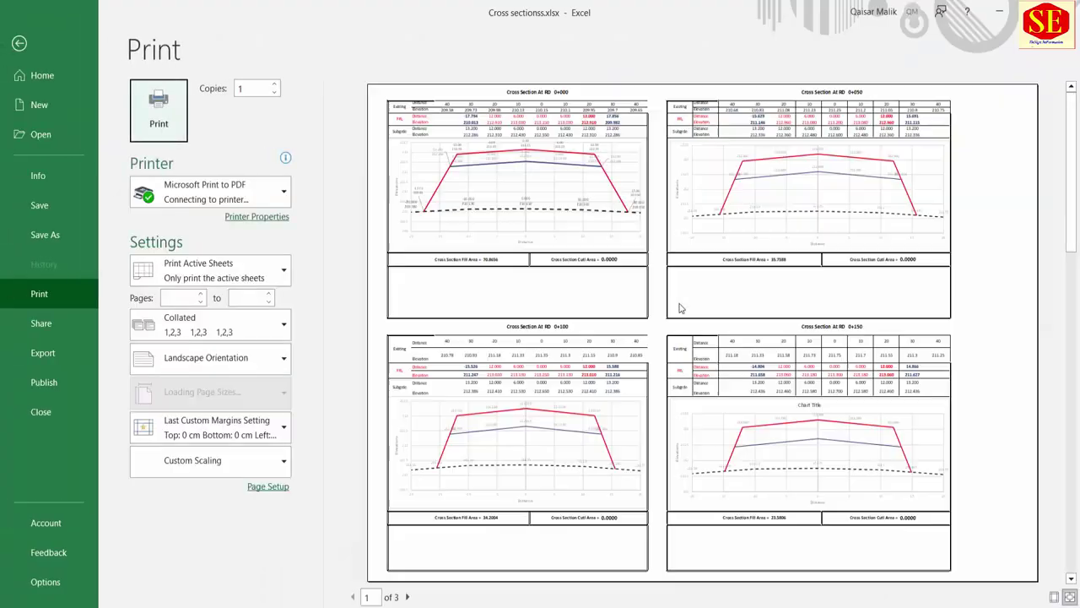
Set columns N–U and AZ–BH to width 11 and preview the result.
{"action": "left_click", "coordinate": [20, 44]}
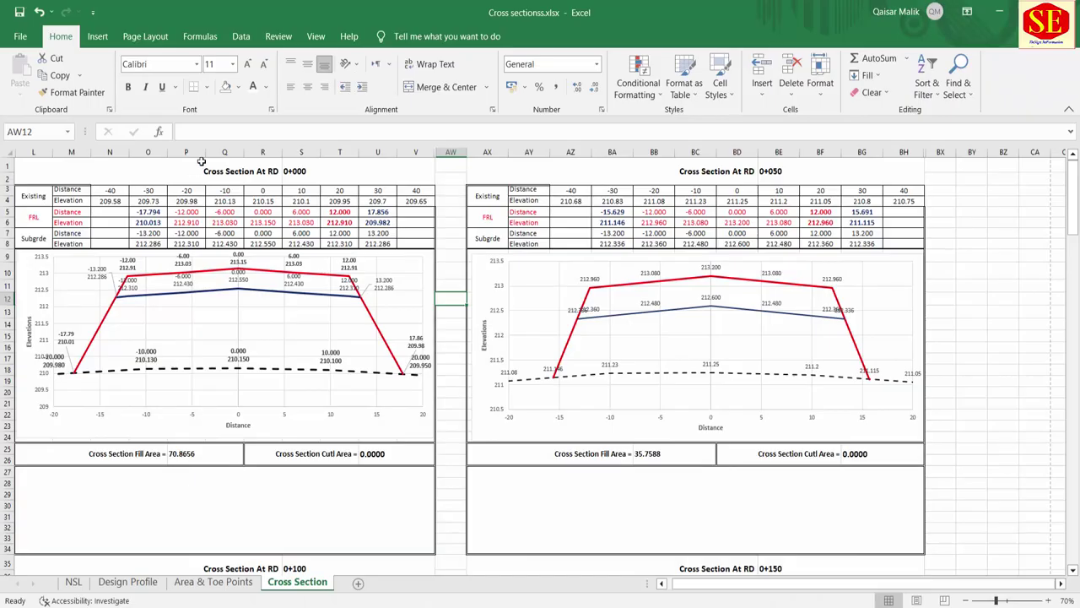
{"action": "left_click_drag", "start_coordinate": [107, 152], "coordinate": [415, 154]}
{"action": "right_click", "coordinate": [416, 156]}
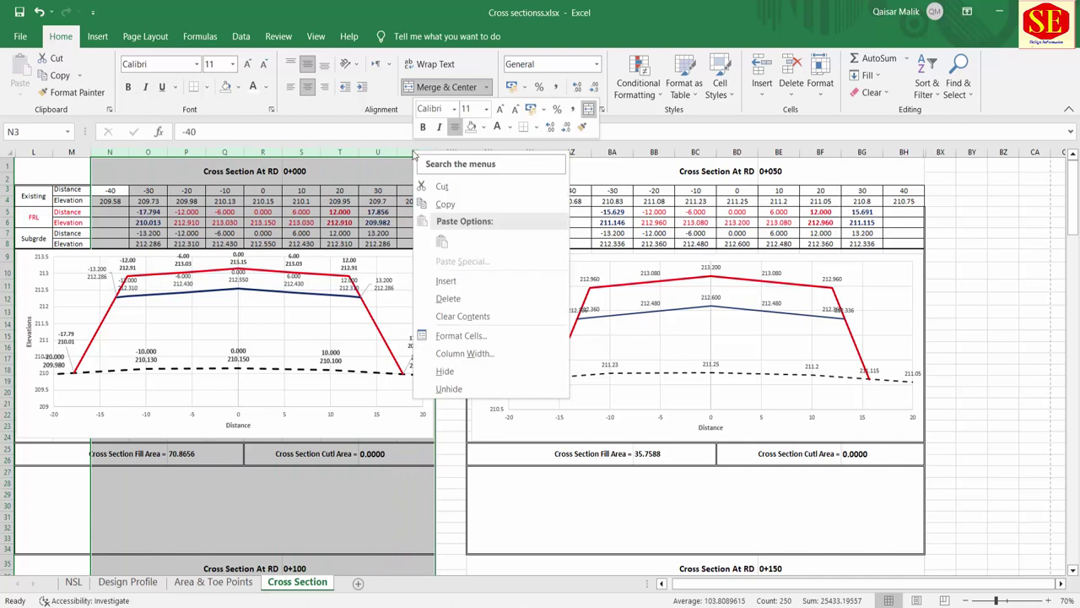
{"action": "left_click", "coordinate": [463, 353]}
{"action": "type", "text": "11"}
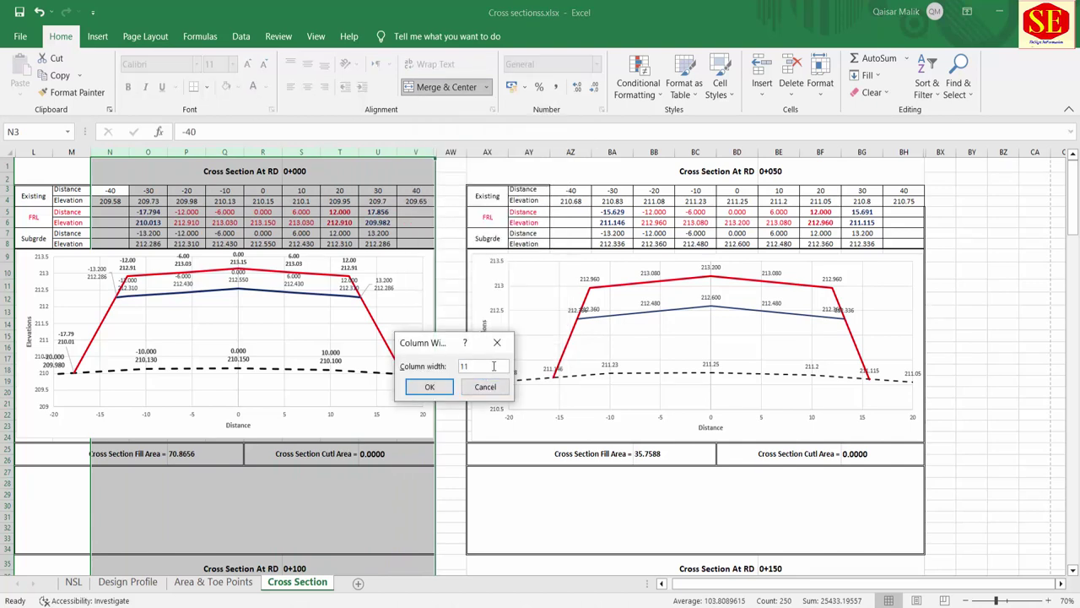
{"action": "key", "text": "Return"}
{"action": "left_click", "coordinate": [558, 152]}
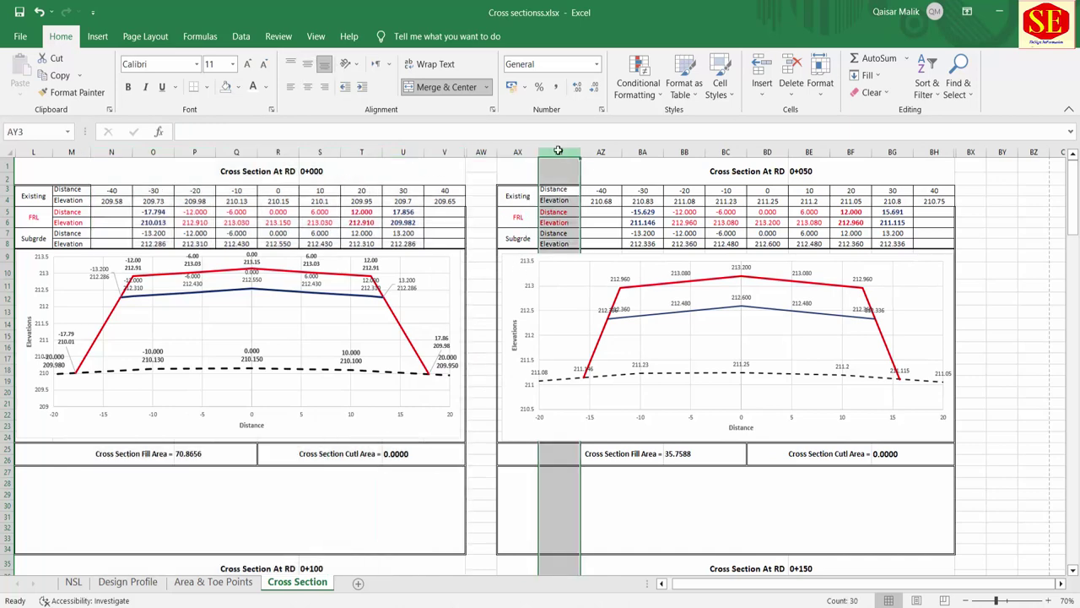
{"action": "left_click_drag", "start_coordinate": [601, 152], "coordinate": [945, 160]}
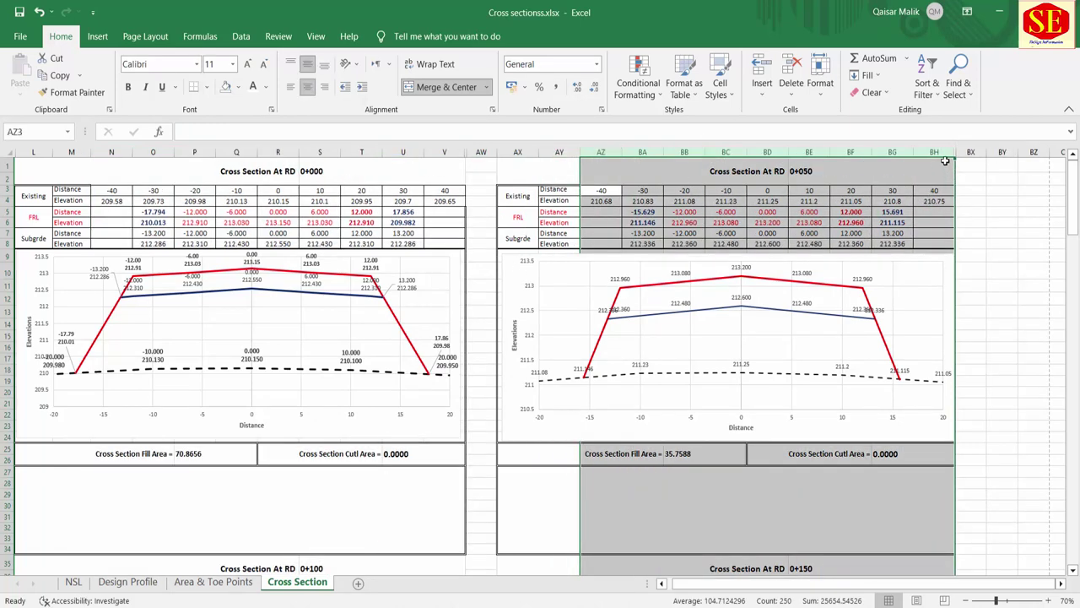
{"action": "right_click", "coordinate": [945, 160]}
{"action": "left_click", "coordinate": [843, 358]}
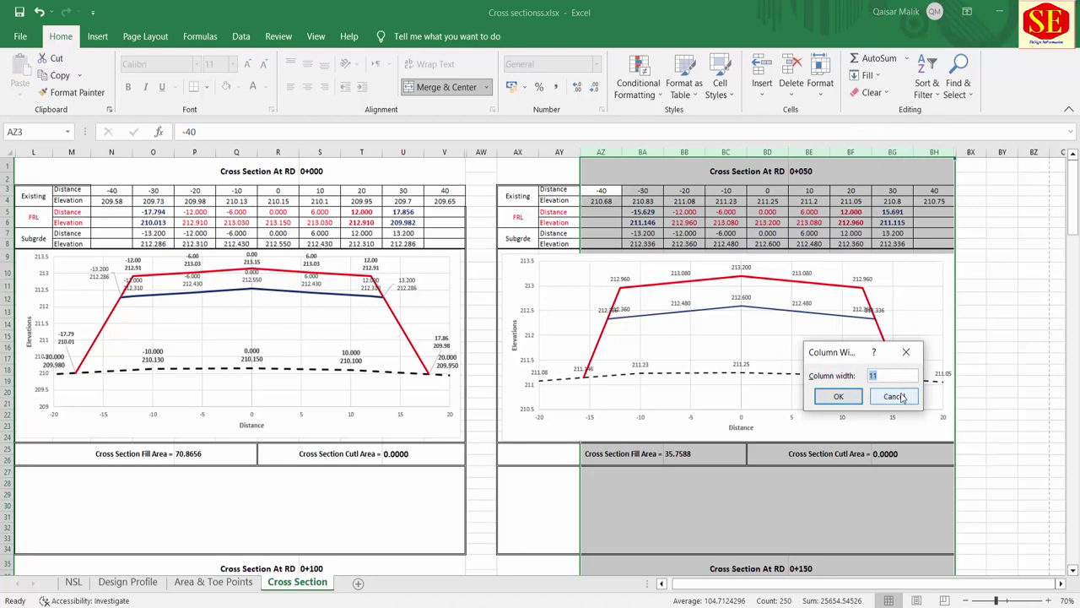
{"action": "left_click", "coordinate": [838, 396]}
{"action": "left_click", "coordinate": [1034, 390]}
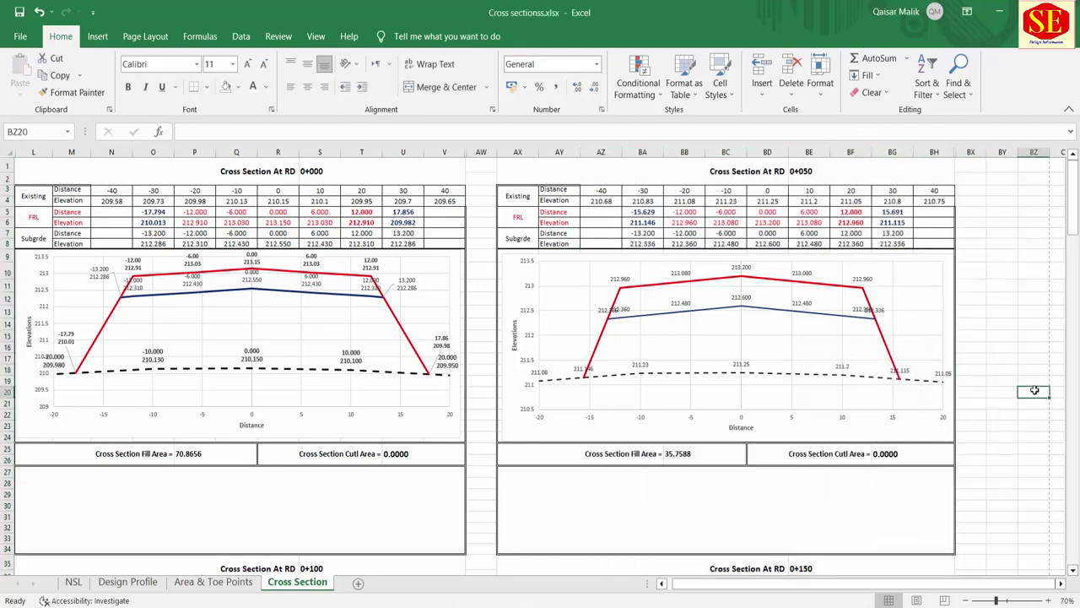
{"action": "key", "text": "ctrl+p"}
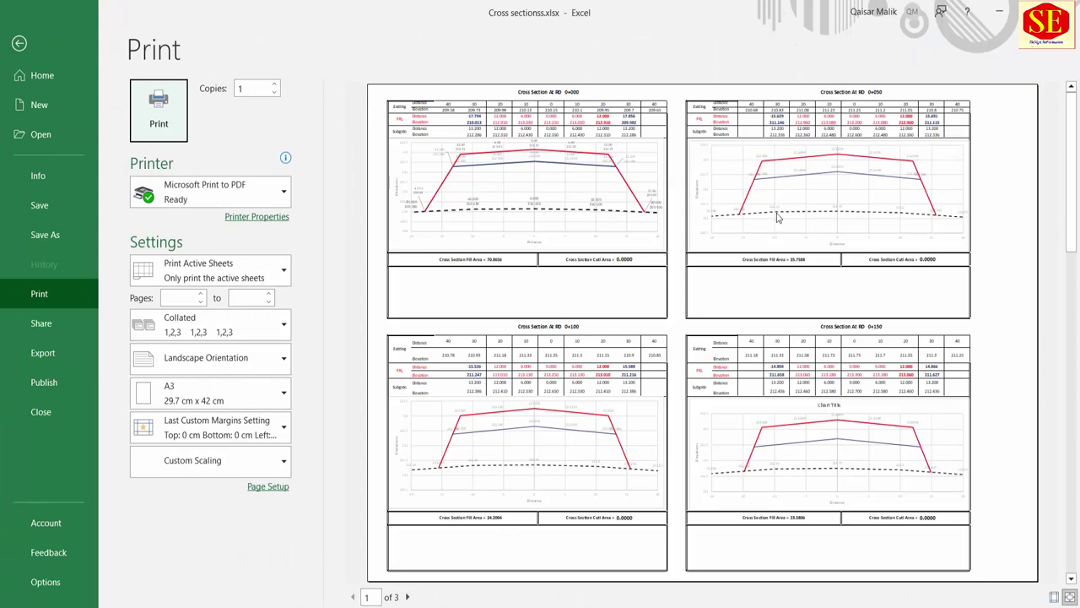
Change columns N–V to width 13 and keep columns AZ–BH at width 11.
{"action": "left_click", "coordinate": [18, 43]}
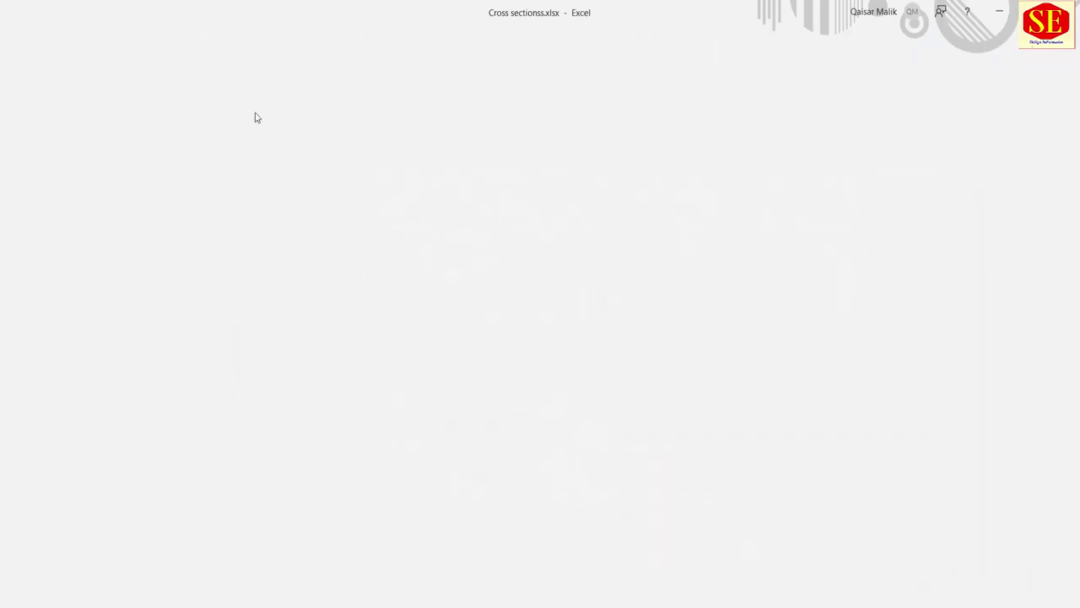
{"action": "left_click_drag", "start_coordinate": [125, 150], "coordinate": [443, 153]}
{"action": "right_click", "coordinate": [443, 153]}
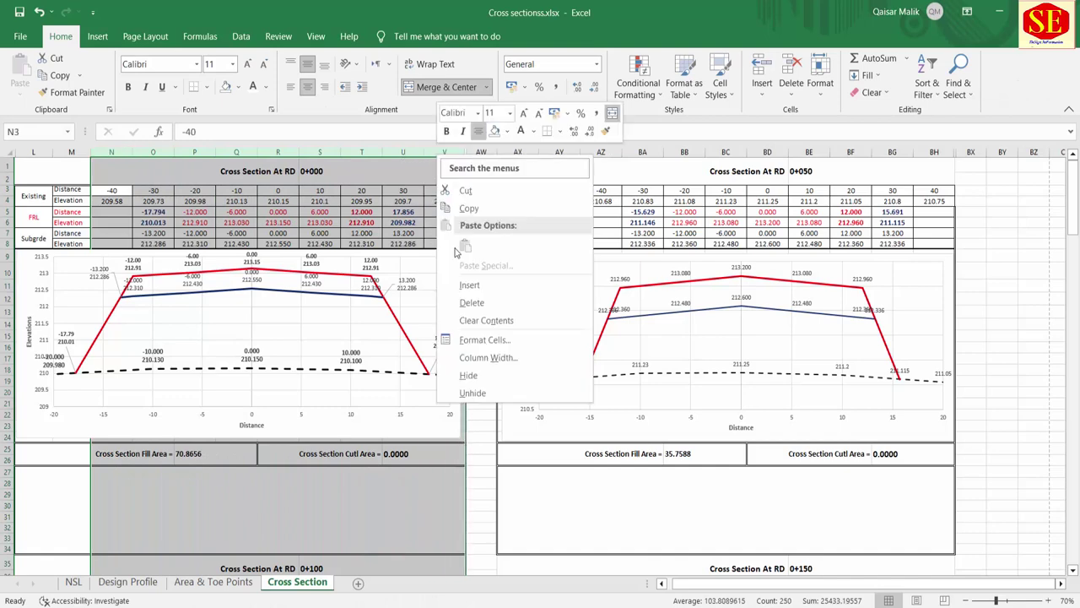
{"action": "left_click", "coordinate": [472, 357]}
{"action": "type", "text": "13"}
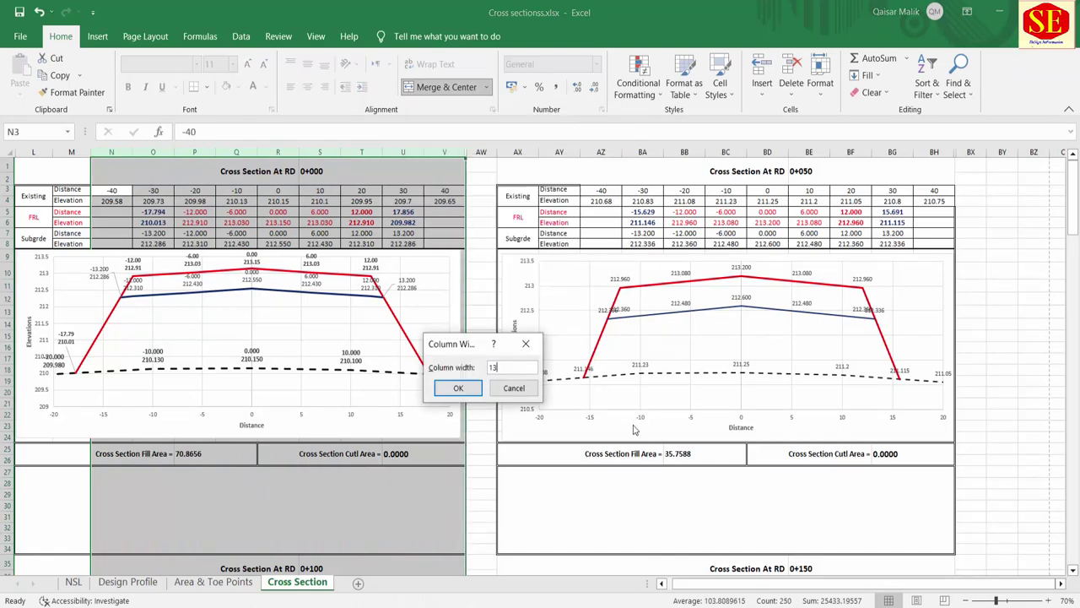
{"action": "key", "text": "Return"}
{"action": "left_click", "coordinate": [642, 153]}
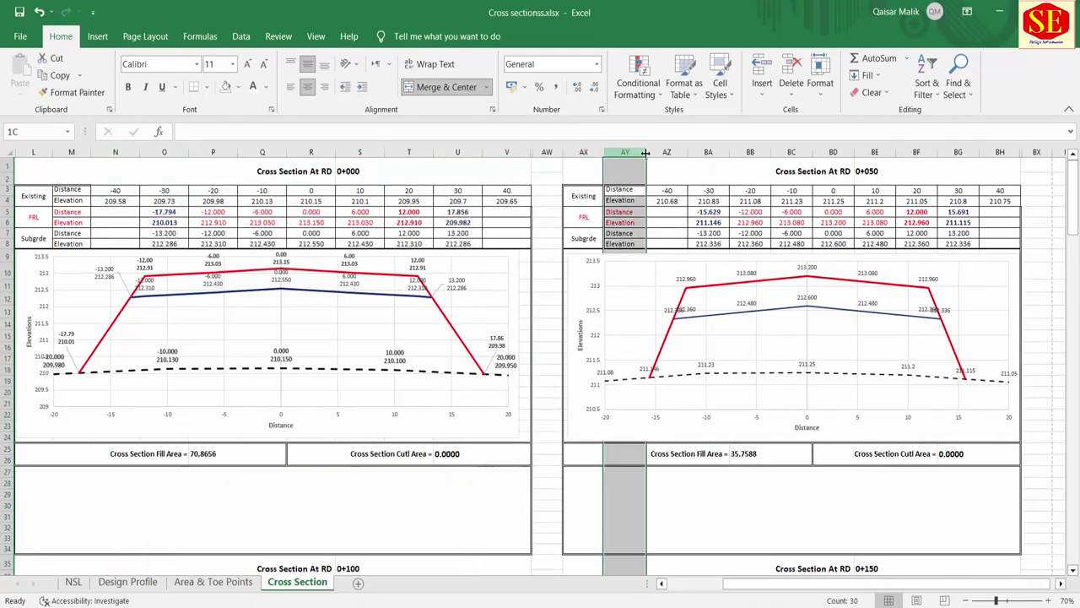
{"action": "left_click_drag", "start_coordinate": [659, 153], "coordinate": [1010, 163]}
{"action": "right_click", "coordinate": [1007, 163]}
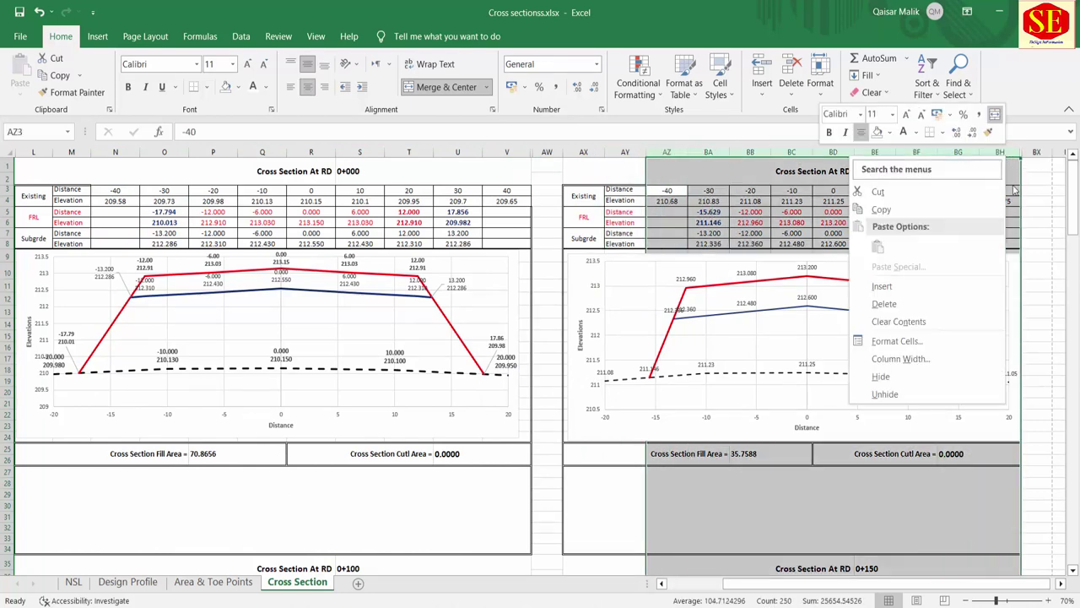
{"action": "left_click", "coordinate": [938, 360]}
{"action": "left_click", "coordinate": [908, 400]}
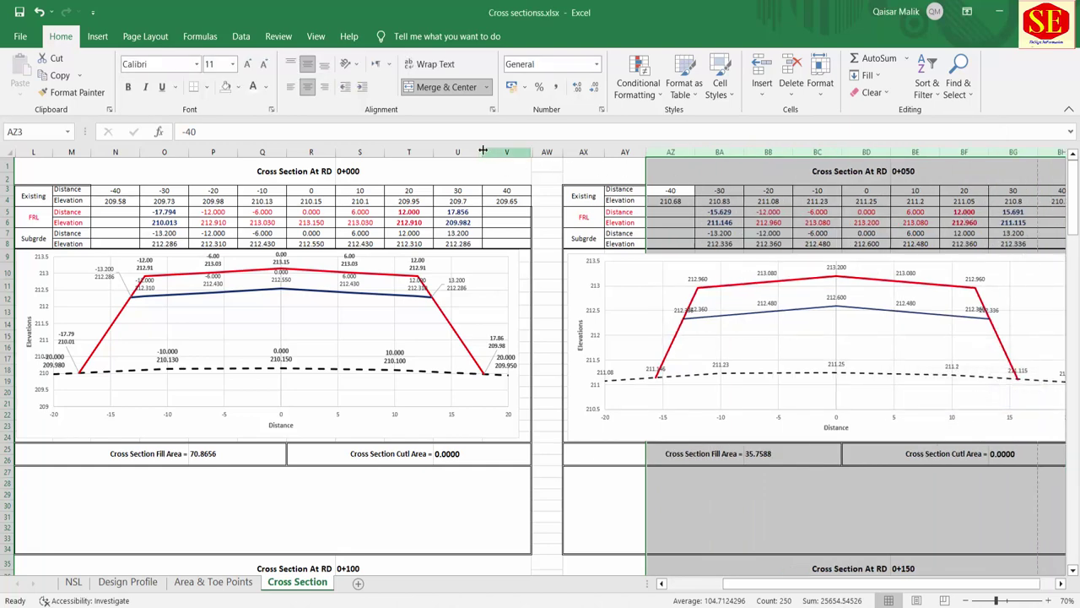
Set the first section's columns N–V to width 12 and preview the printout.
{"action": "left_click", "coordinate": [119, 153]}
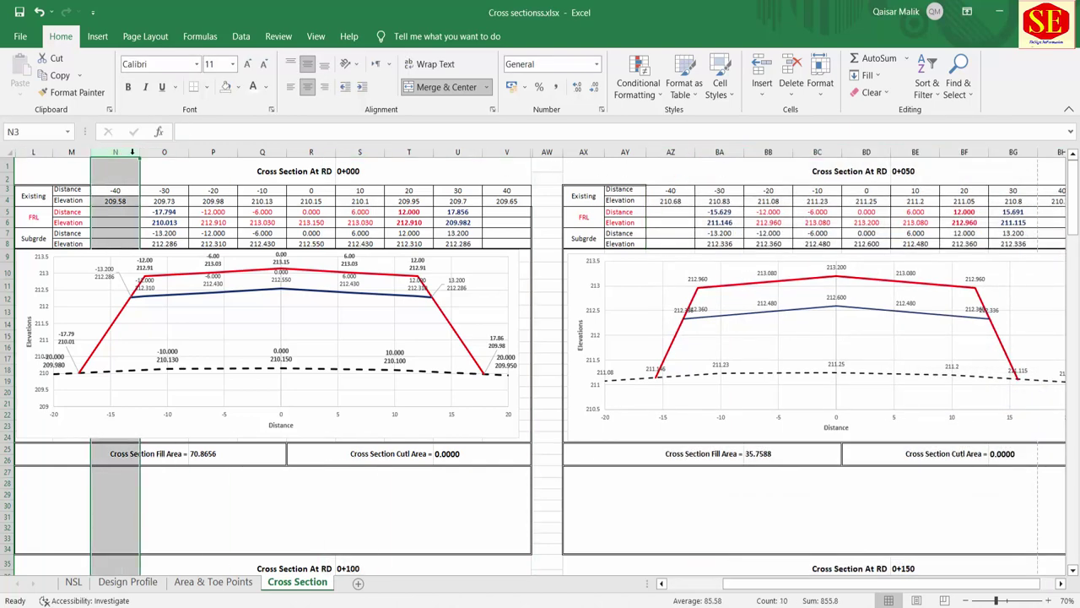
{"action": "left_click_drag", "start_coordinate": [118, 153], "coordinate": [502, 146]}
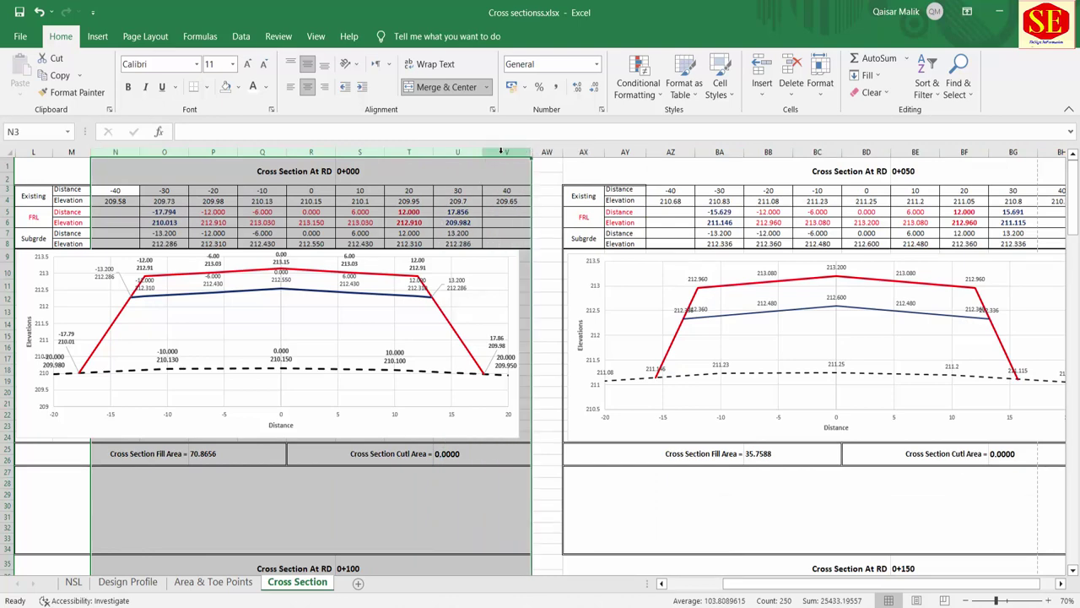
{"action": "right_click", "coordinate": [503, 152]}
{"action": "left_click", "coordinate": [557, 353]}
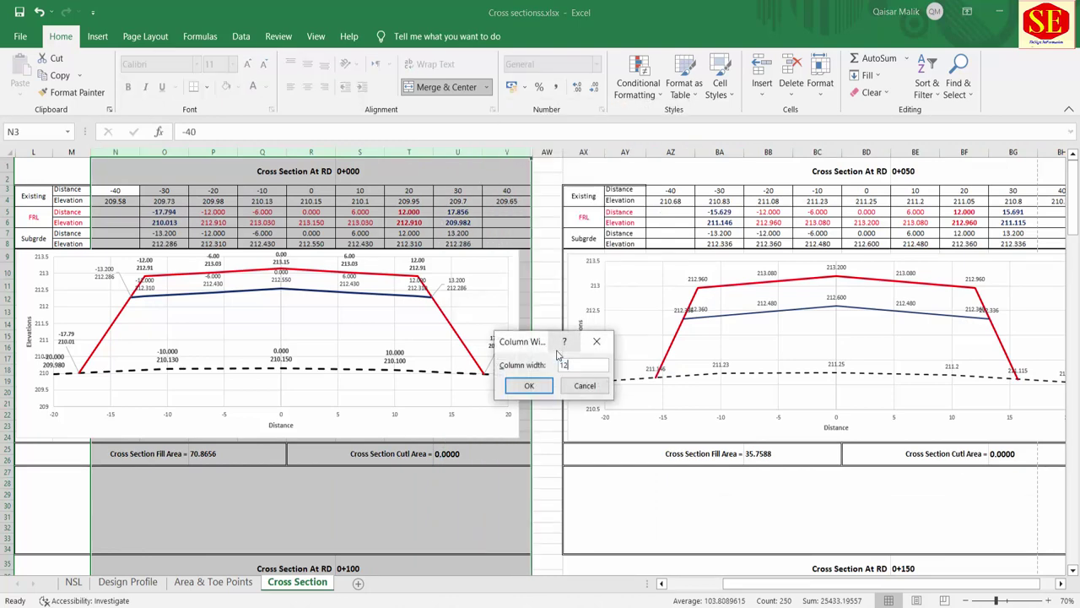
{"action": "key", "text": "Return"}
{"action": "left_click", "coordinate": [984, 447]}
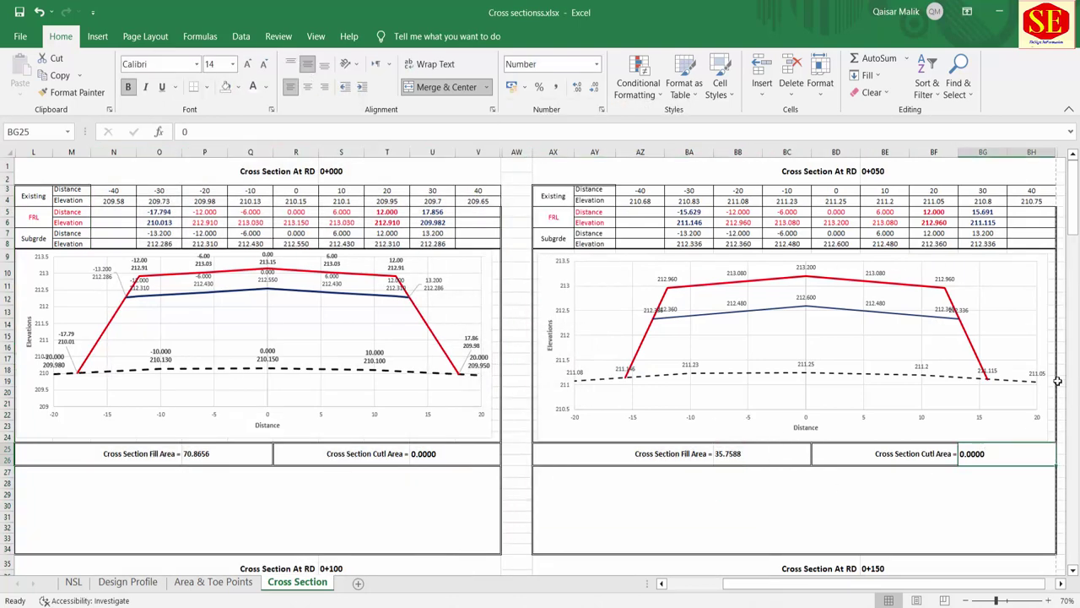
{"action": "left_click", "coordinate": [1057, 381]}
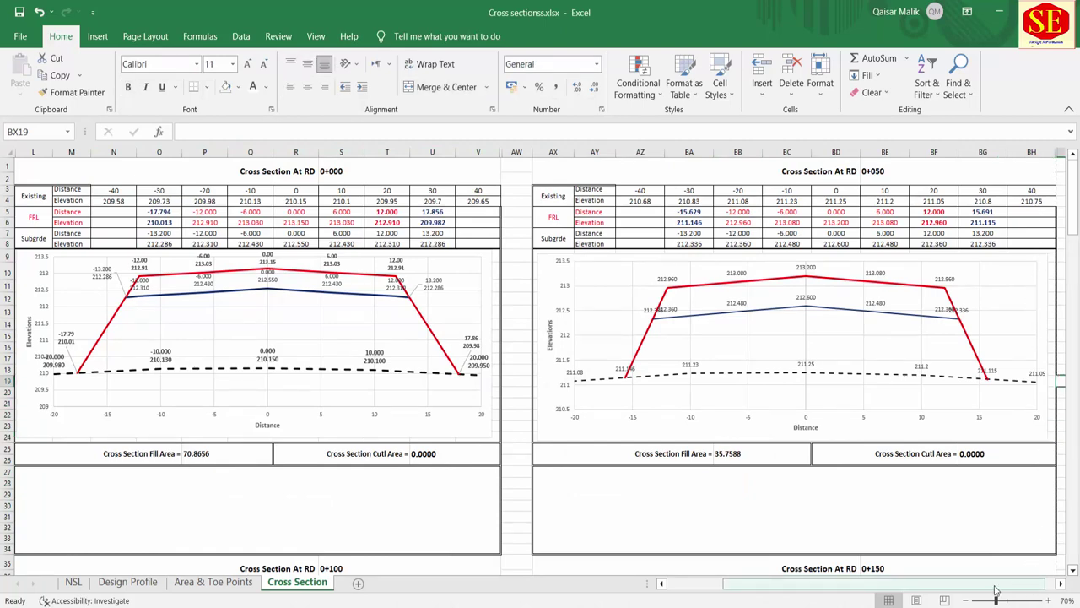
{"action": "key", "text": "ctrl+p"}
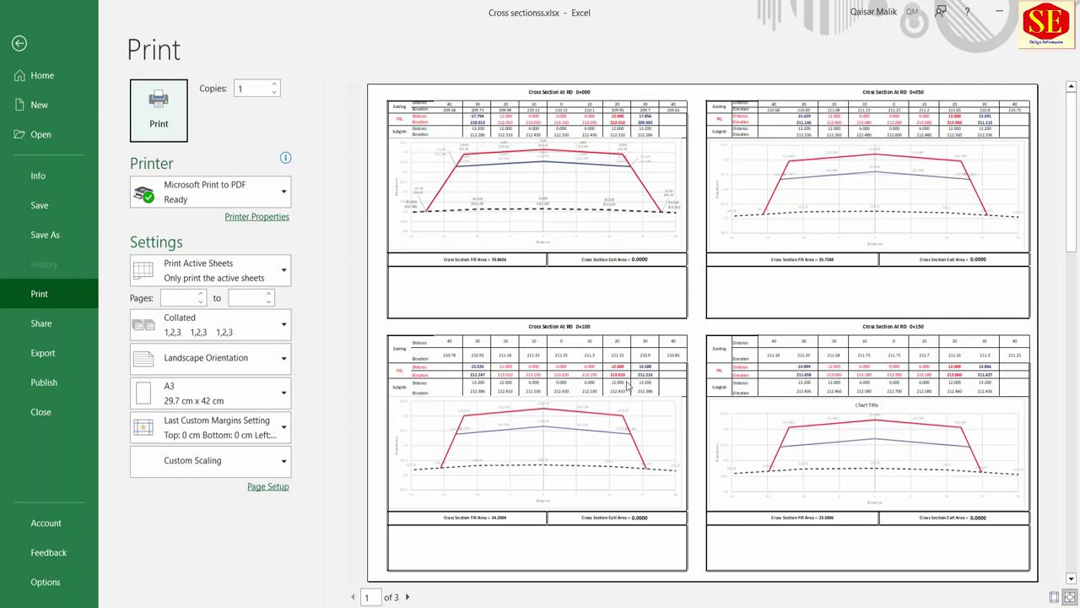
Page through the three landscape A3 preview pages, then return to the worksheet.
{"action": "scroll", "coordinate": [897, 390], "scroll_direction": "down", "scroll_amount": 3}
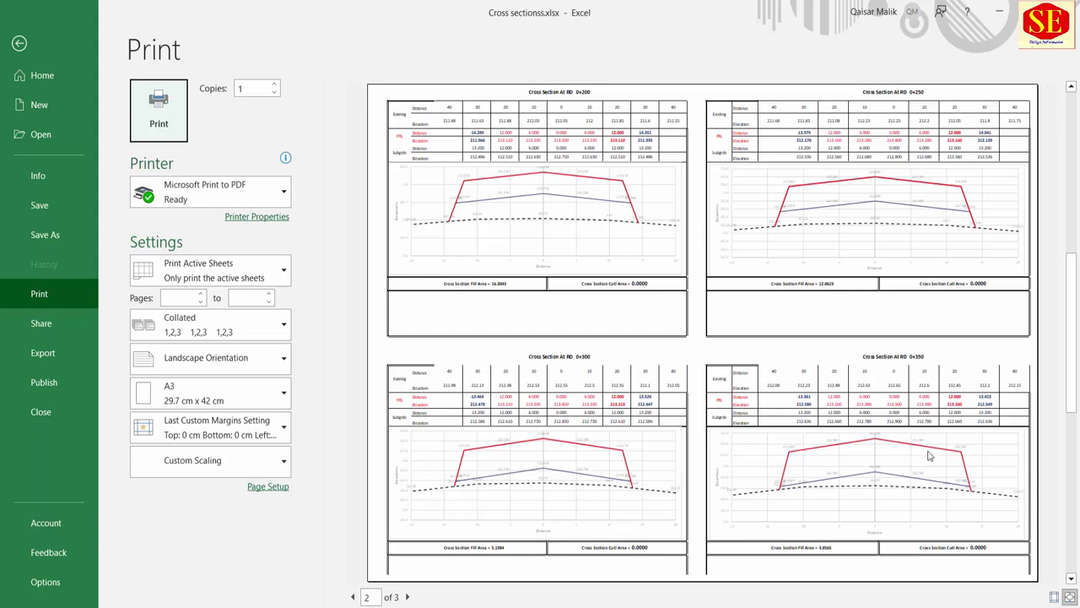
{"action": "scroll", "coordinate": [929, 456], "scroll_direction": "down", "scroll_amount": 3}
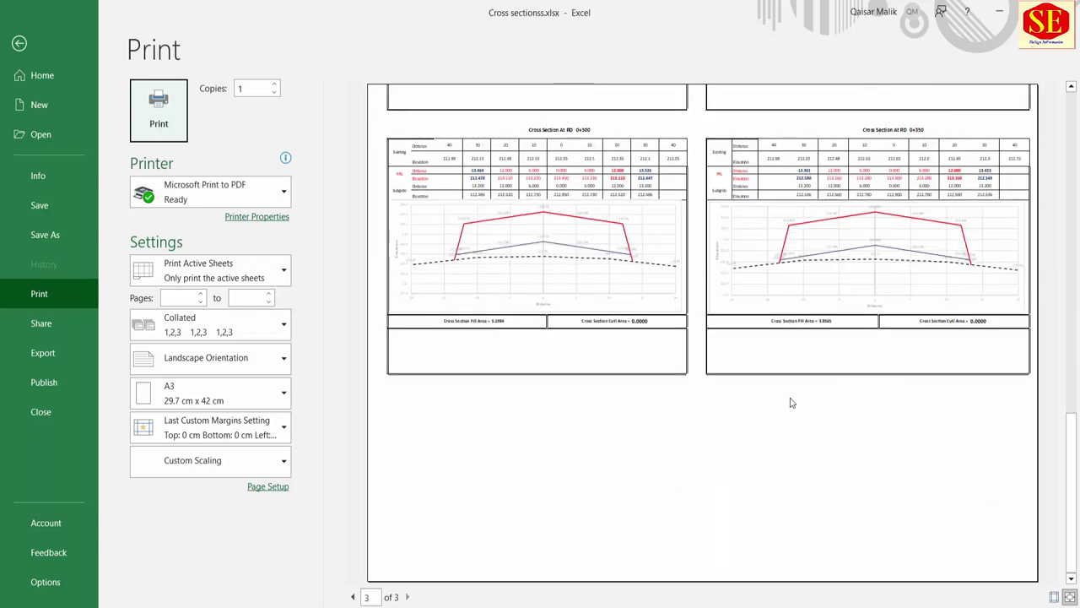
{"action": "scroll", "coordinate": [701, 385], "scroll_direction": "up", "scroll_amount": 6}
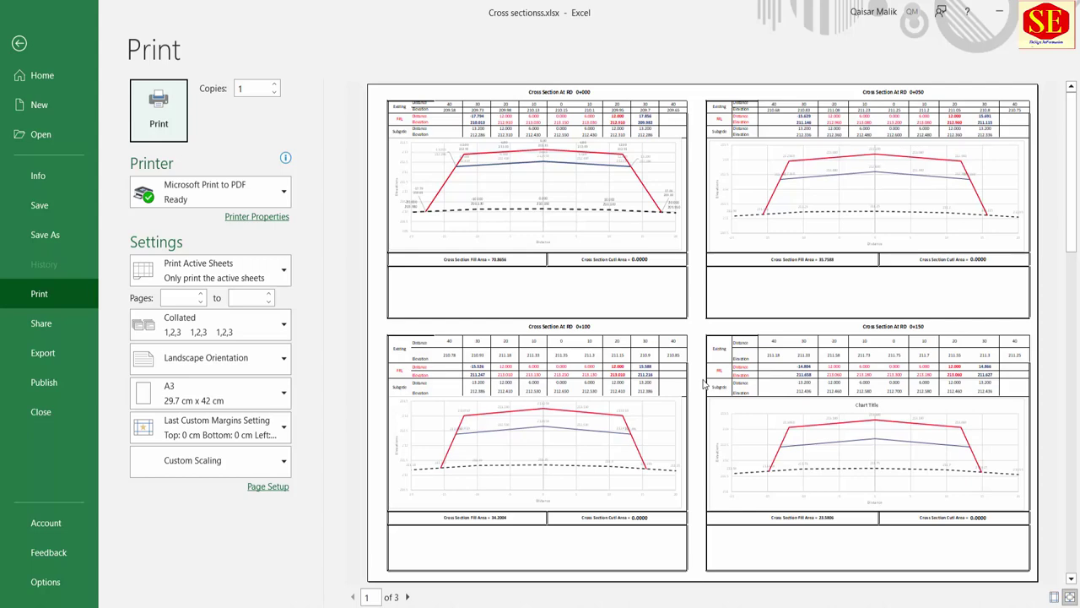
{"action": "left_click", "coordinate": [19, 42]}
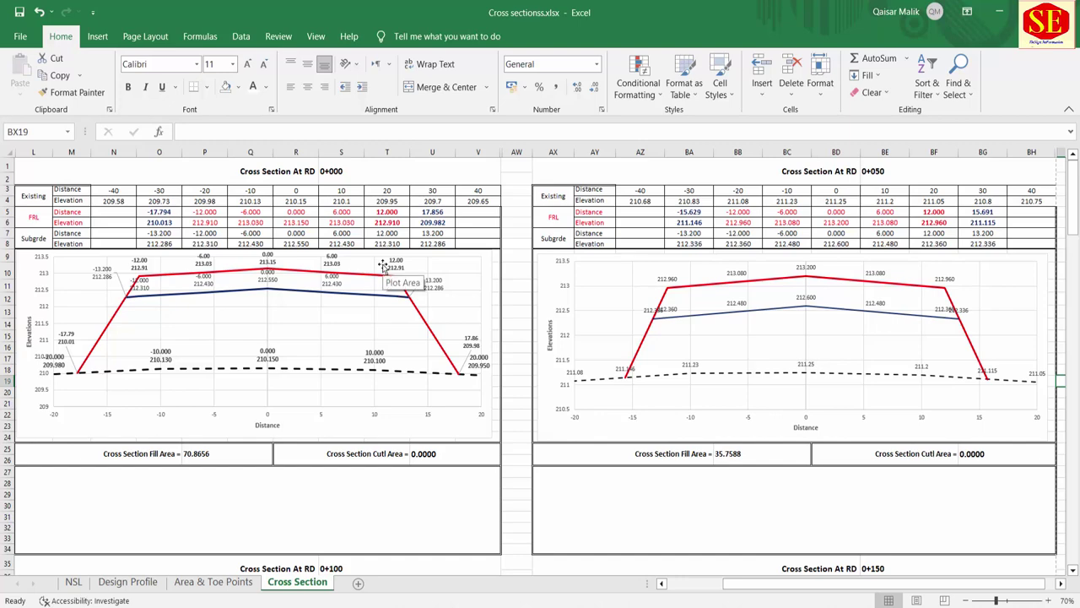
Switch the Cross Section sheet to Page Break Preview and scroll down through the printed pages.
{"action": "left_click", "coordinate": [943, 600]}
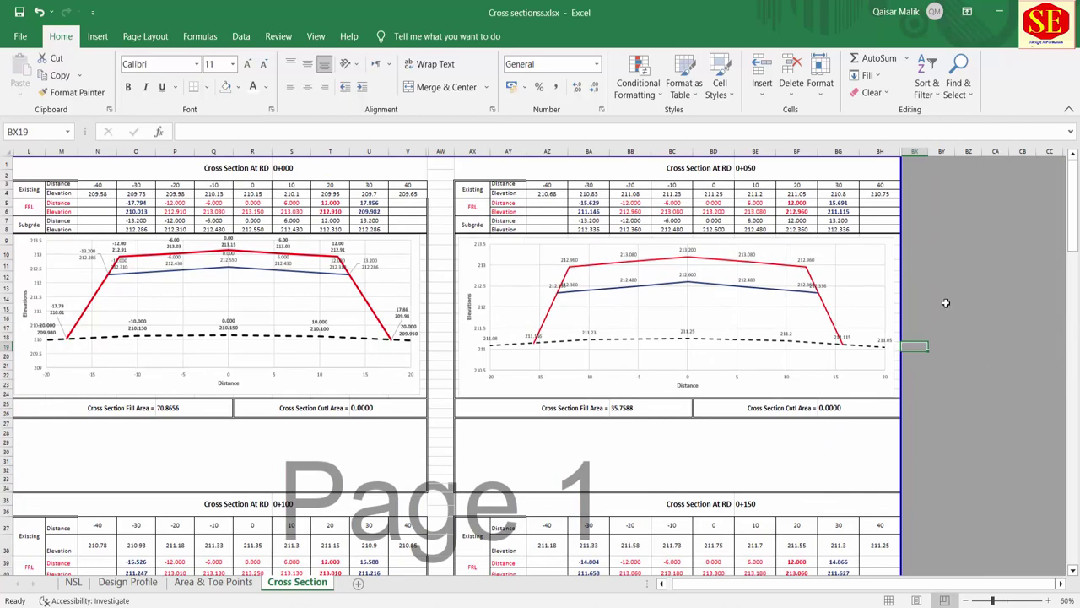
{"action": "scroll", "coordinate": [945, 301], "scroll_direction": "down", "scroll_amount": 3}
{"action": "scroll", "coordinate": [945, 301], "scroll_direction": "down", "scroll_amount": 5}
{"action": "scroll", "coordinate": [945, 301], "scroll_direction": "down", "scroll_amount": 5}
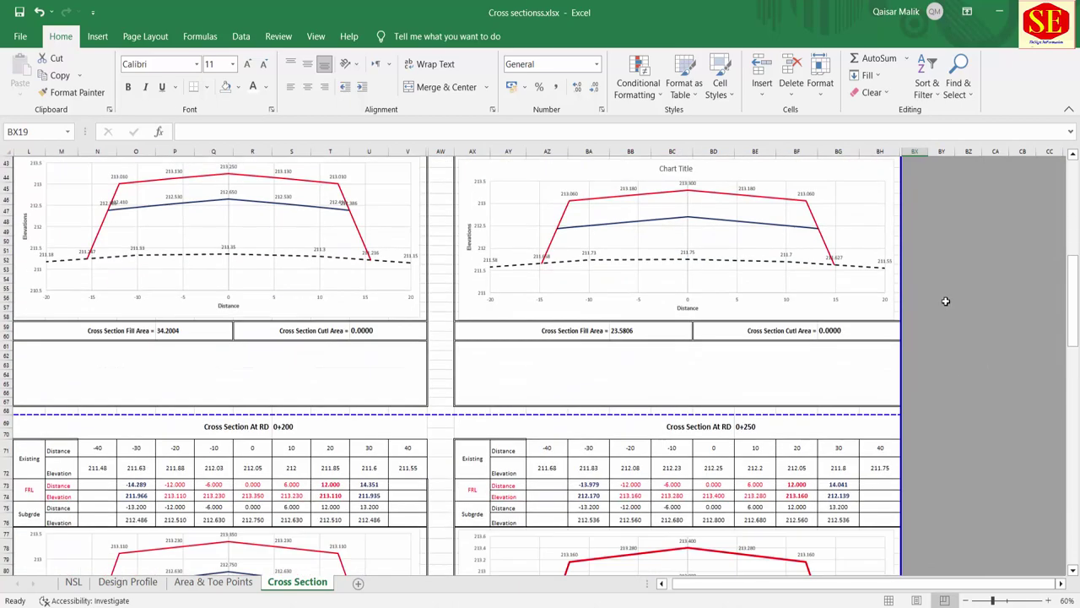
{"action": "scroll", "coordinate": [945, 301], "scroll_direction": "down", "scroll_amount": 5}
{"action": "scroll", "coordinate": [945, 302], "scroll_direction": "down", "scroll_amount": 5}
{"action": "scroll", "coordinate": [945, 301], "scroll_direction": "down", "scroll_amount": 6}
{"action": "scroll", "coordinate": [945, 302], "scroll_direction": "down", "scroll_amount": 6}
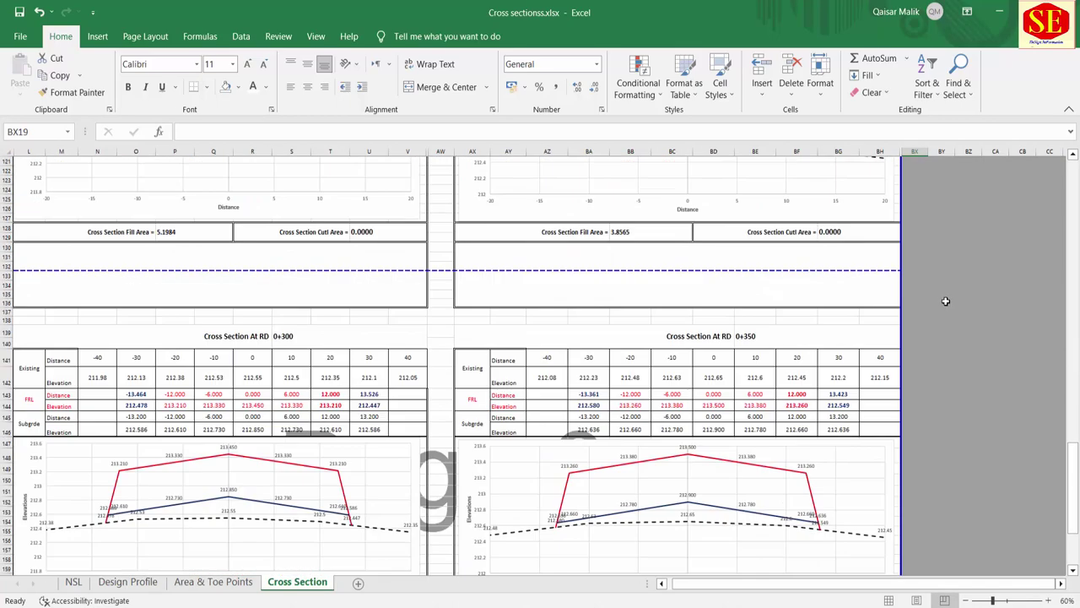
{"action": "scroll", "coordinate": [945, 301], "scroll_direction": "down", "scroll_amount": 6}
{"action": "scroll", "coordinate": [946, 302], "scroll_direction": "down", "scroll_amount": 6}
Scroll back to the top and return the sheet to Normal view.
{"action": "scroll", "coordinate": [945, 301], "scroll_direction": "up", "scroll_amount": 7}
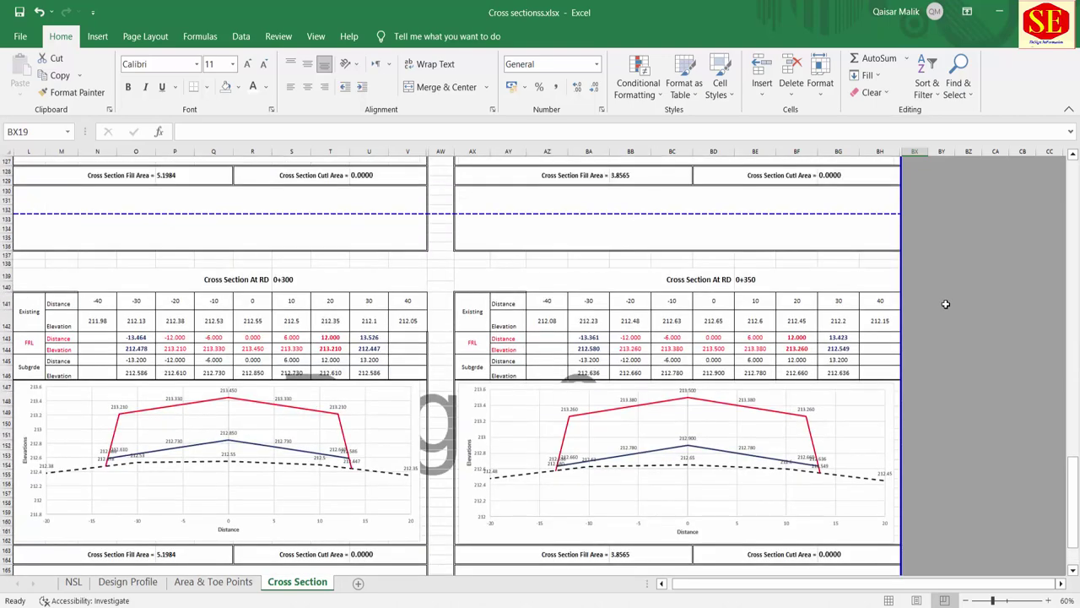
{"action": "scroll", "coordinate": [945, 304], "scroll_direction": "up", "scroll_amount": 8}
{"action": "scroll", "coordinate": [945, 303], "scroll_direction": "up", "scroll_amount": 20}
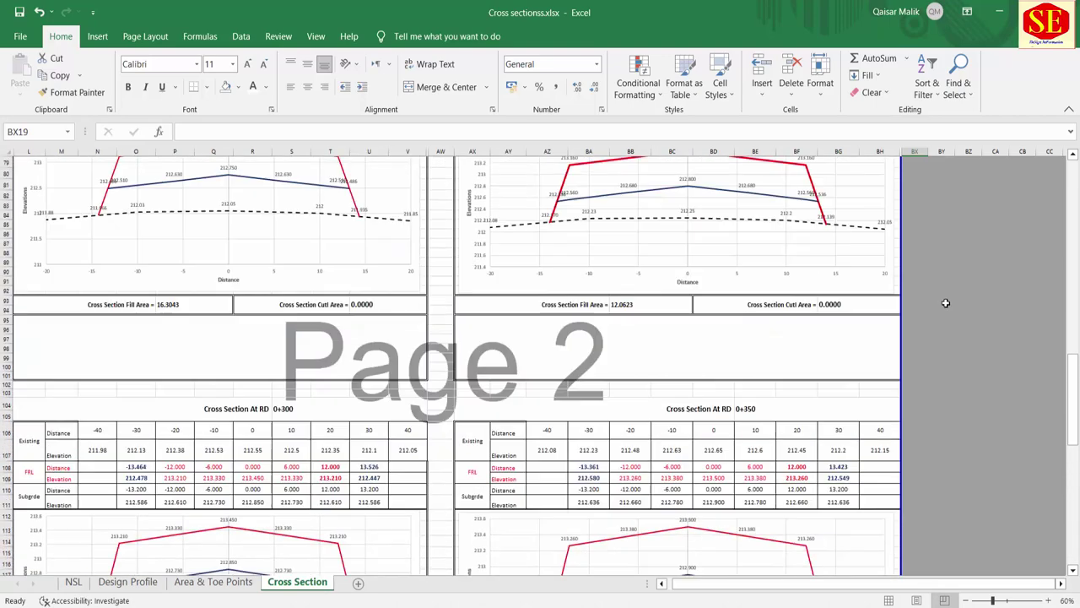
{"action": "scroll", "coordinate": [752, 549], "scroll_direction": "up", "scroll_amount": 3}
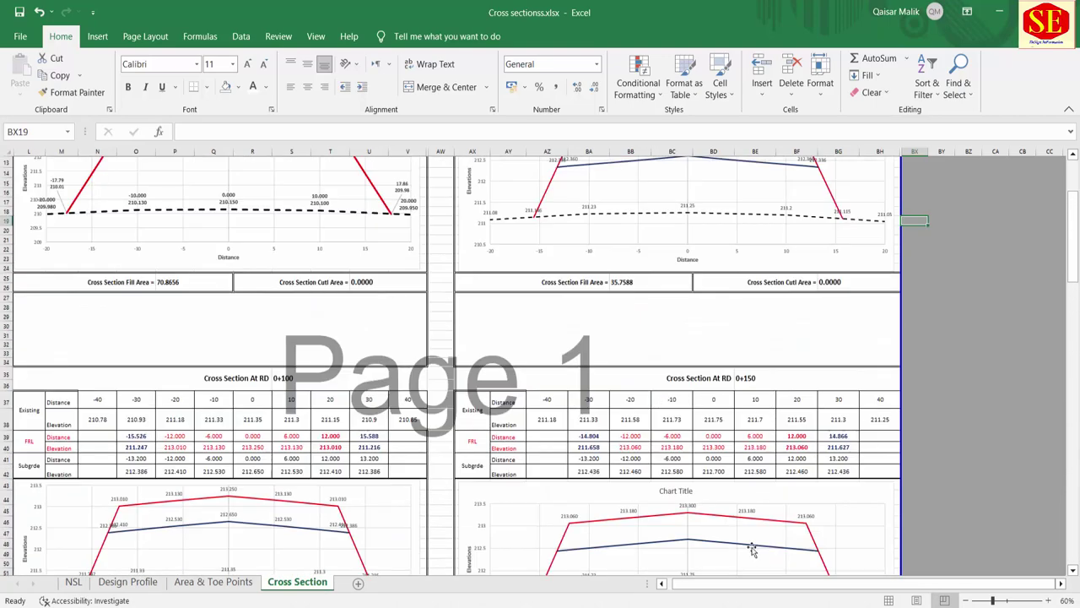
{"action": "left_click", "coordinate": [889, 600]}
{"action": "scroll", "coordinate": [471, 399], "scroll_direction": "up", "scroll_amount": 5}
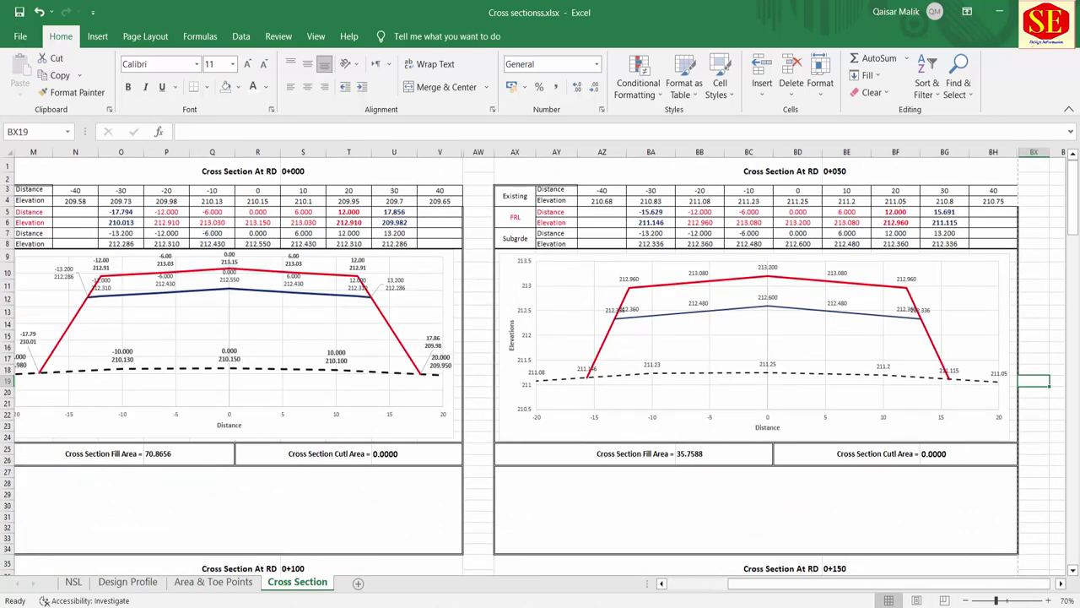
{"action": "left_click", "coordinate": [73, 582]}
{"action": "scroll", "coordinate": [166, 380], "scroll_direction": "up", "scroll_amount": 5}
{"action": "scroll", "coordinate": [143, 287], "scroll_direction": "up", "scroll_amount": 8}
{"action": "scroll", "coordinate": [144, 288], "scroll_direction": "up", "scroll_amount": 8}
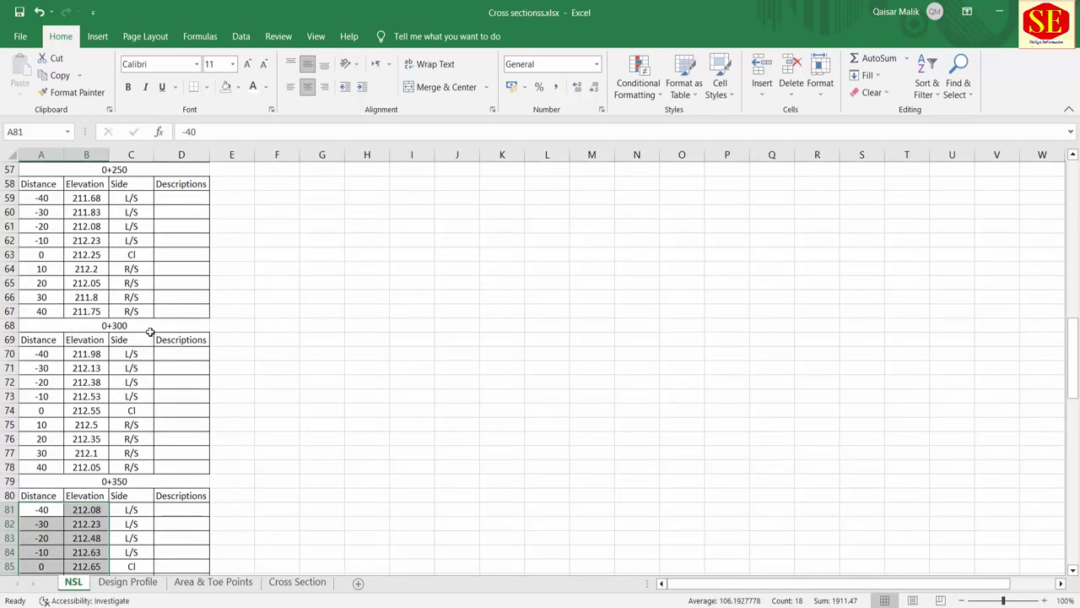
{"action": "scroll", "coordinate": [145, 288], "scroll_direction": "up", "scroll_amount": 7}
{"action": "left_click", "coordinate": [128, 584]}
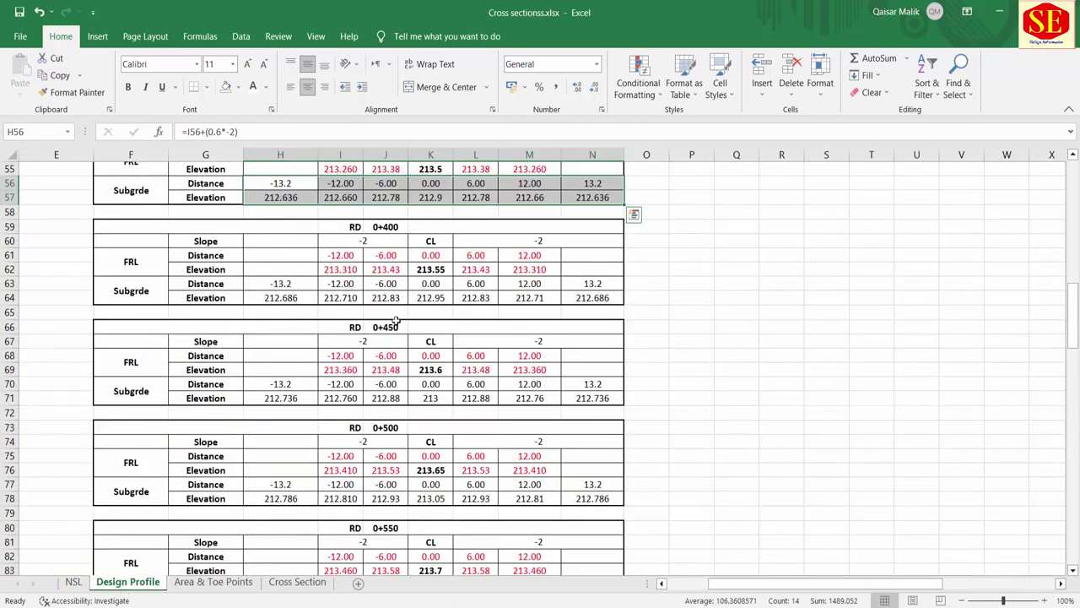
{"action": "left_click_drag", "start_coordinate": [730, 591], "coordinate": [690, 591]}
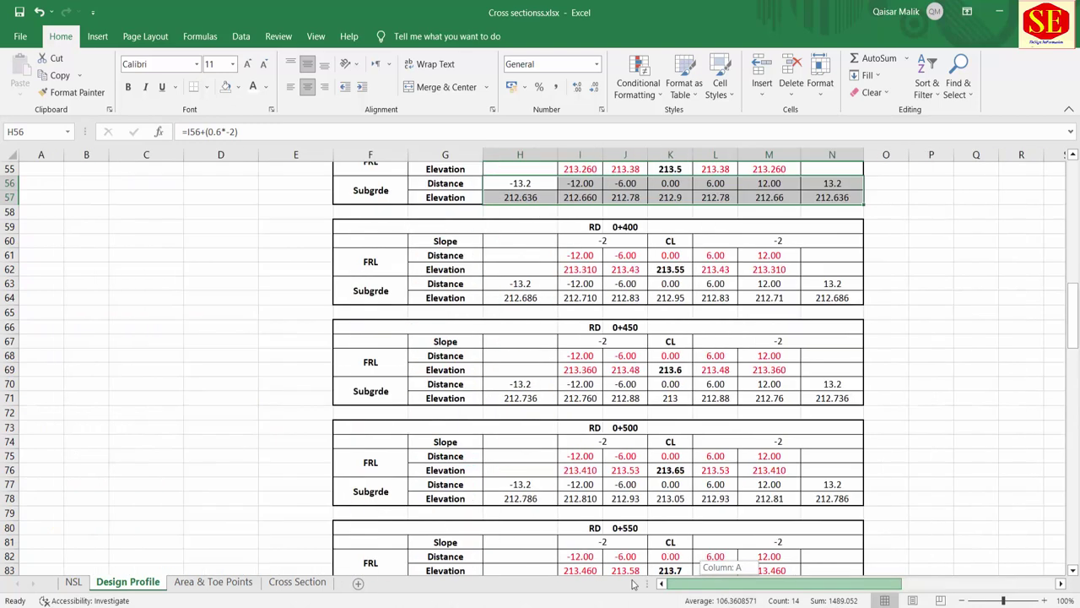
{"action": "scroll", "coordinate": [121, 265], "scroll_direction": "up", "scroll_amount": 12}
{"action": "scroll", "coordinate": [952, 390], "scroll_direction": "up", "scroll_amount": 5}
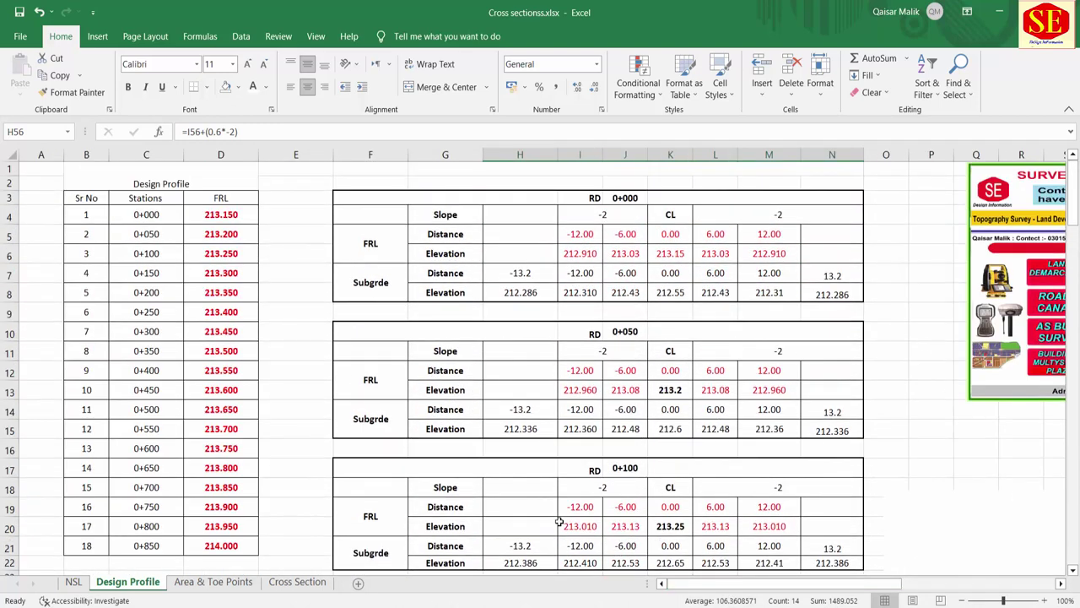
{"action": "left_click", "coordinate": [228, 582]}
{"action": "left_click", "coordinate": [855, 304]}
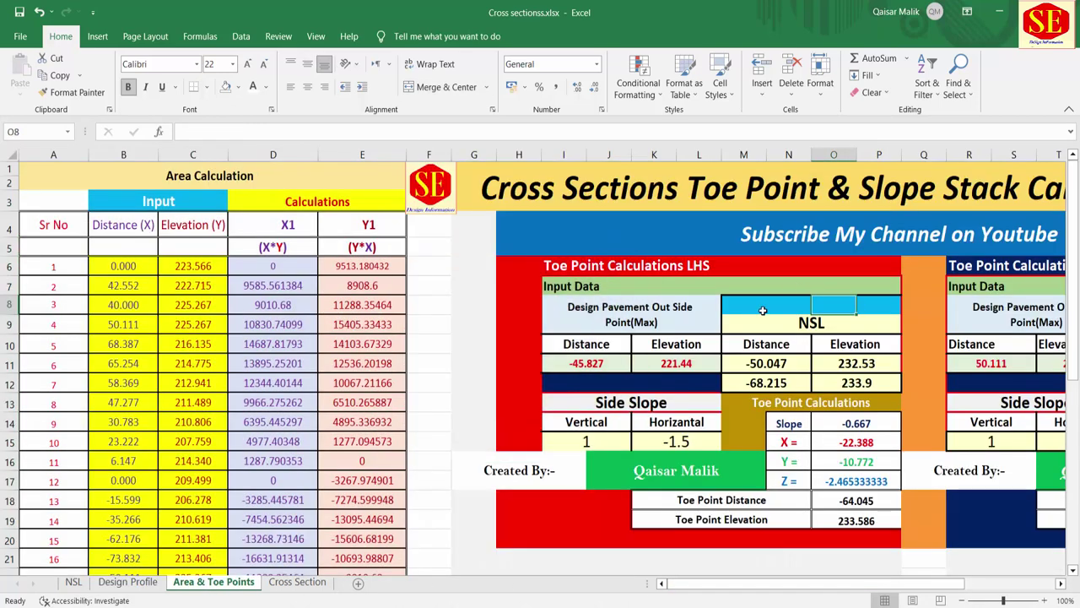
{"action": "left_click", "coordinate": [296, 581]}
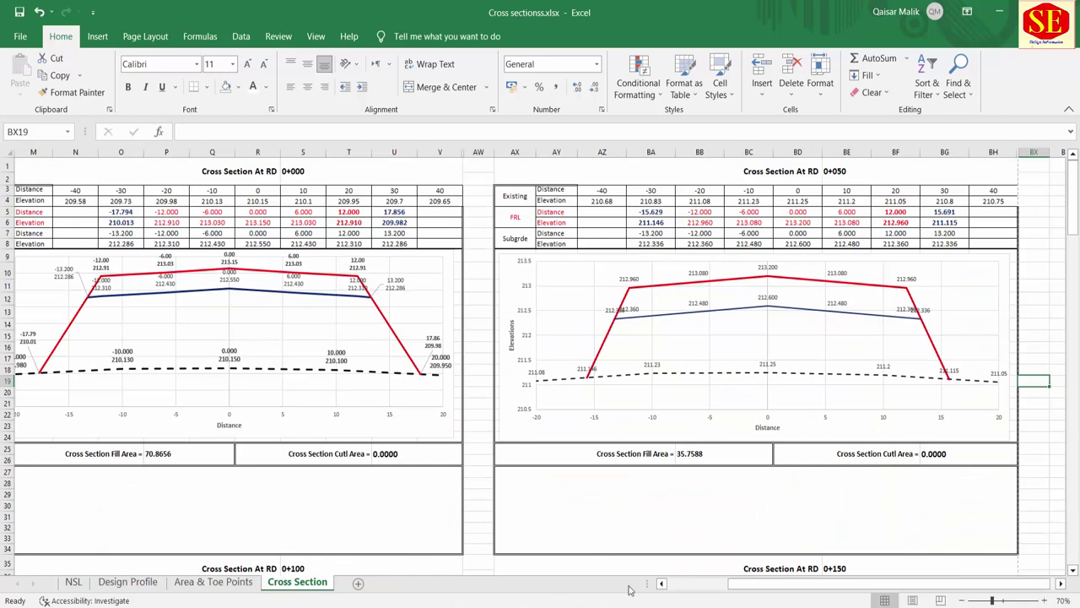
{"action": "left_click_drag", "start_coordinate": [757, 586], "coordinate": [641, 598]}
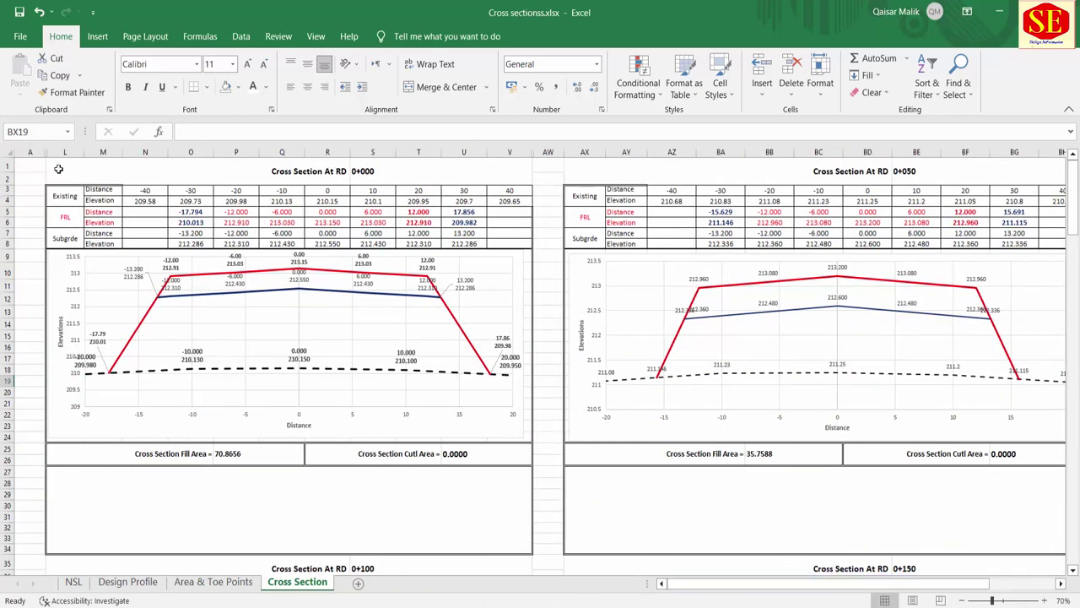
{"action": "mouse_move", "coordinate": [30, 152]}
{"action": "left_mouse_down"}
{"action": "mouse_move", "coordinate": [783, 209]}
{"action": "mouse_move", "coordinate": [888, 279]}
{"action": "left_mouse_up"}
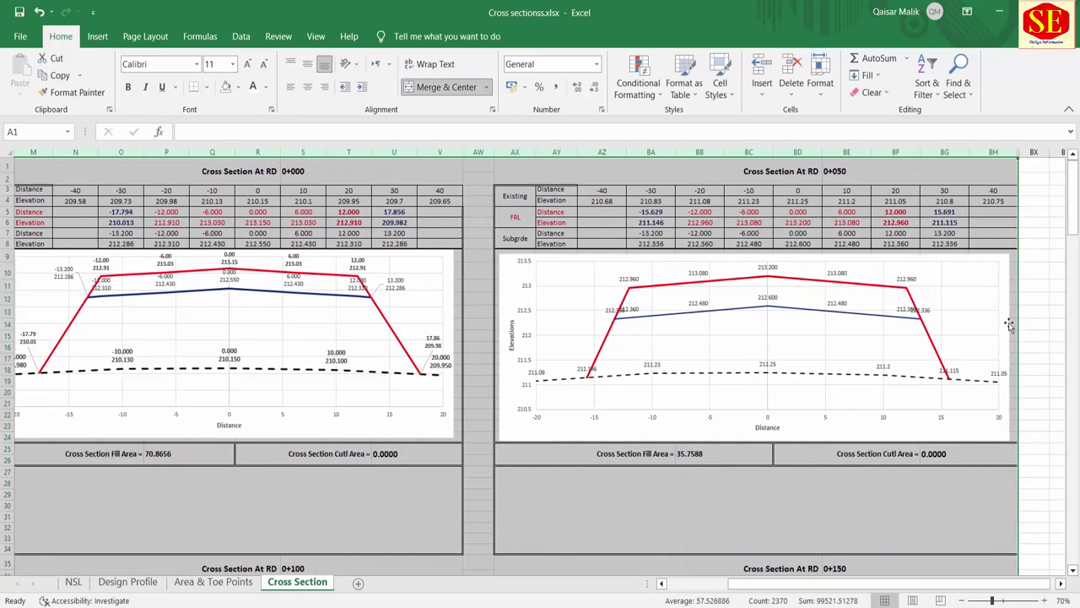
{"action": "left_click", "coordinate": [1045, 311]}
{"action": "left_click_drag", "start_coordinate": [813, 583], "coordinate": [852, 583]}
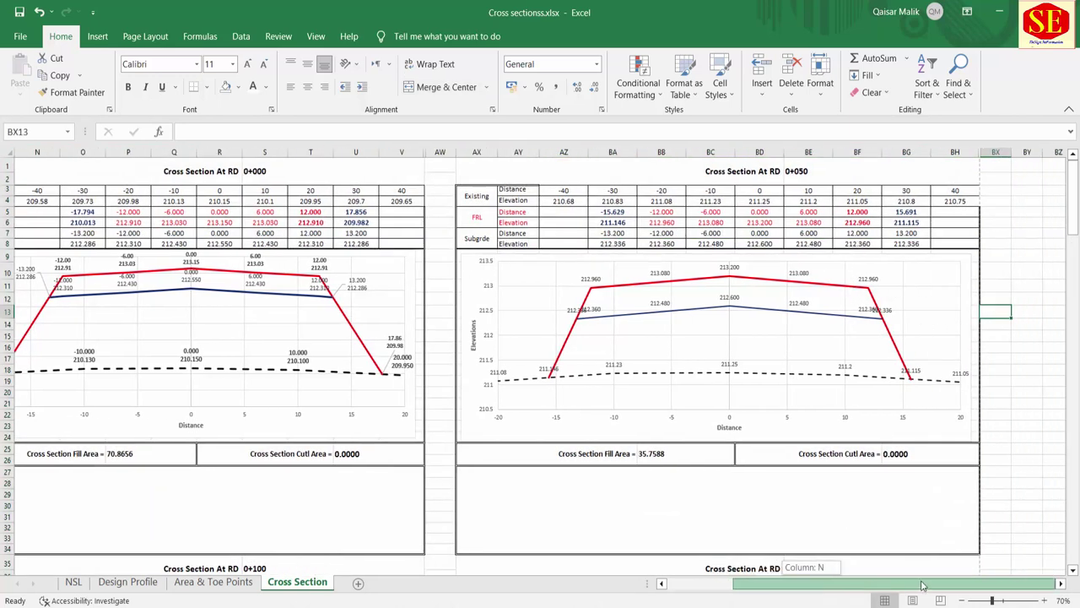
{"action": "left_click", "coordinate": [127, 581]}
Move the surveying advertisement picture up and left beside the station table and enlarge it.
{"action": "mouse_move", "coordinate": [816, 328]}
{"action": "left_mouse_down"}
{"action": "mouse_move", "coordinate": [585, 309]}
{"action": "mouse_move", "coordinate": [935, 329]}
{"action": "left_mouse_up"}
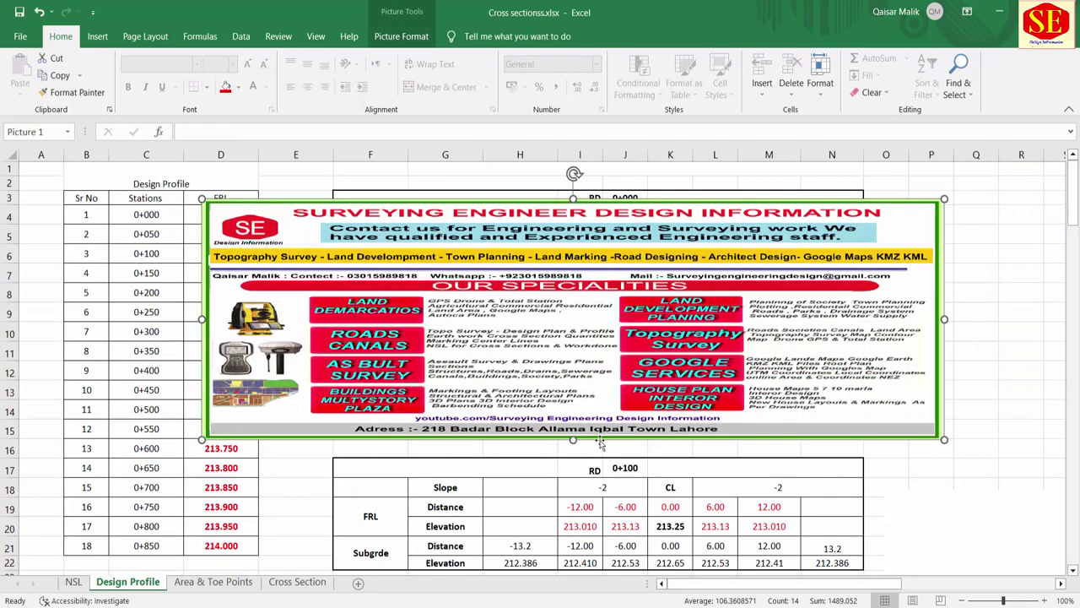
{"action": "mouse_move", "coordinate": [570, 470]}
{"action": "left_mouse_down"}
{"action": "mouse_move", "coordinate": [557, 413]}
{"action": "mouse_move", "coordinate": [561, 582]}
{"action": "left_mouse_up"}
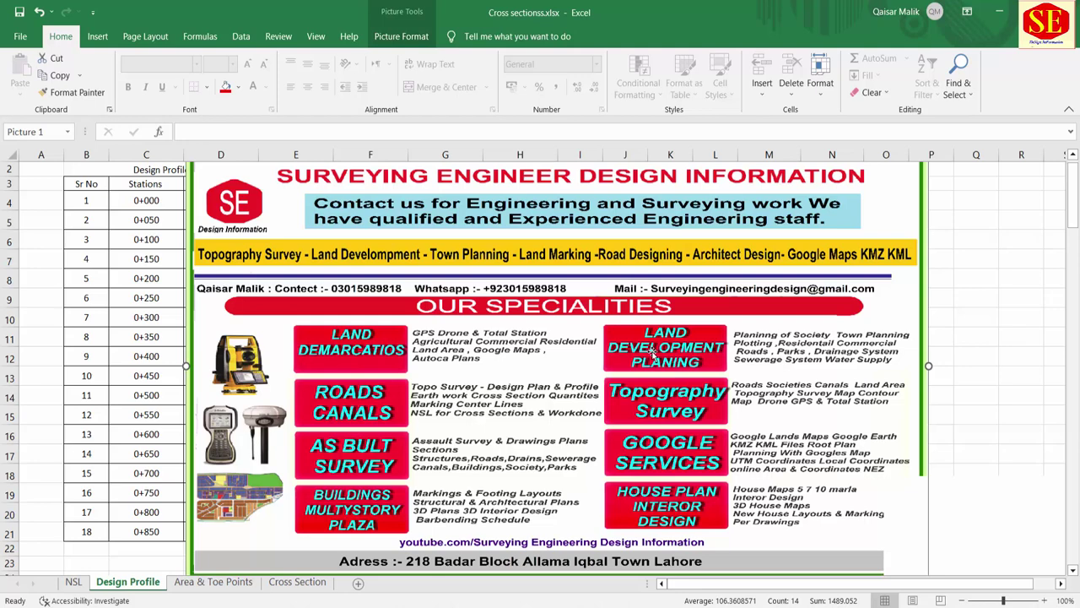
{"action": "left_click", "coordinate": [297, 581]}
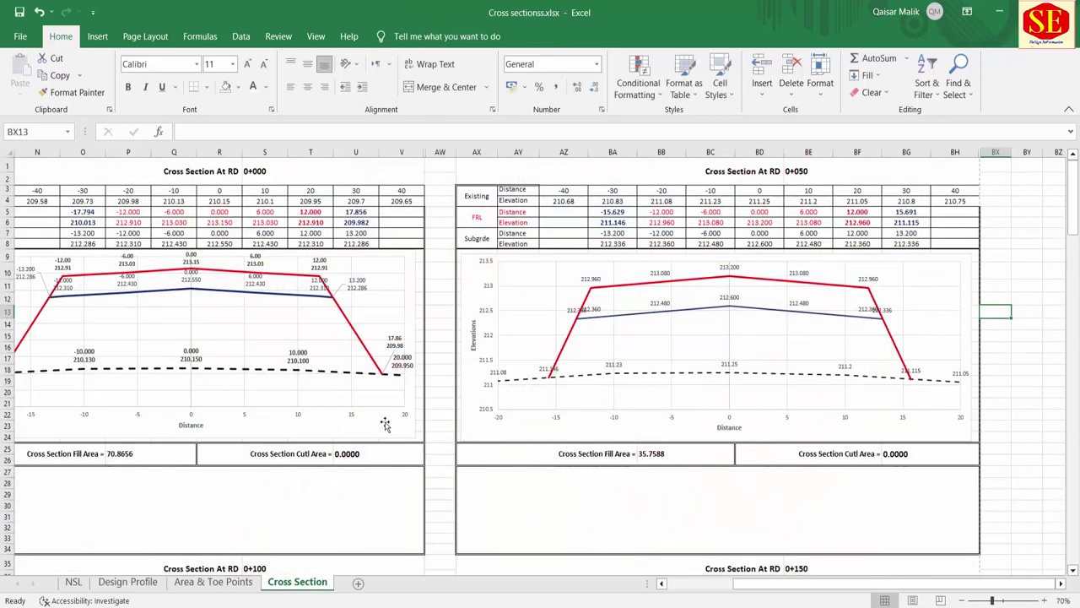
{"action": "scroll", "coordinate": [601, 398], "scroll_direction": "down", "scroll_amount": 2}
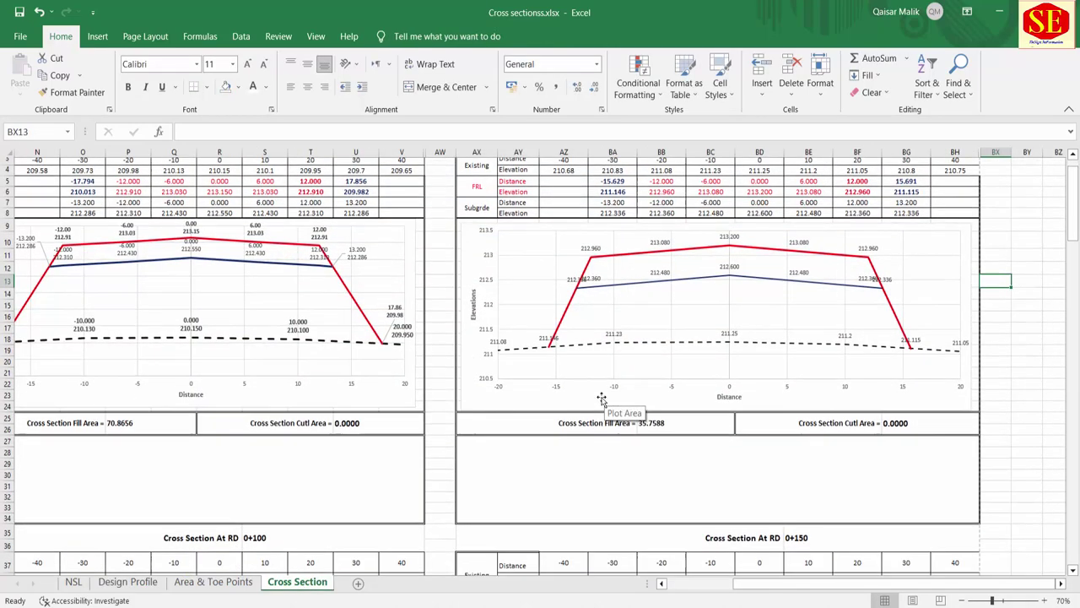
{"action": "scroll", "coordinate": [601, 399], "scroll_direction": "down", "scroll_amount": 2}
{"action": "scroll", "coordinate": [601, 398], "scroll_direction": "down", "scroll_amount": 3}
{"action": "scroll", "coordinate": [601, 398], "scroll_direction": "down", "scroll_amount": 2}
{"action": "scroll", "coordinate": [601, 398], "scroll_direction": "down", "scroll_amount": 3}
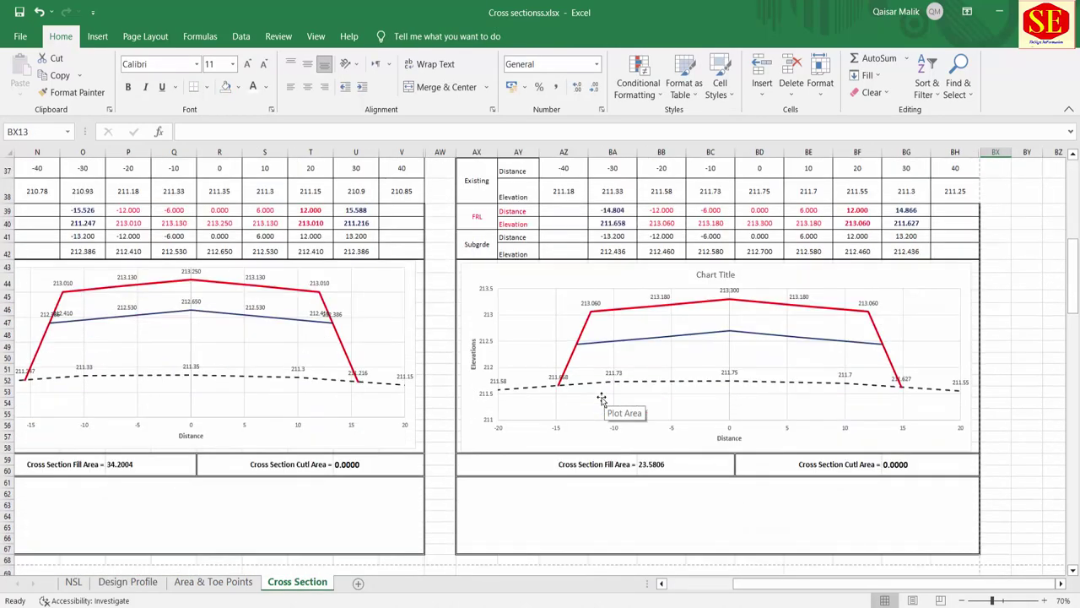
{"action": "scroll", "coordinate": [601, 398], "scroll_direction": "down", "scroll_amount": 3}
{"action": "scroll", "coordinate": [601, 398], "scroll_direction": "down", "scroll_amount": 3}
{"action": "scroll", "coordinate": [600, 398], "scroll_direction": "down", "scroll_amount": 2}
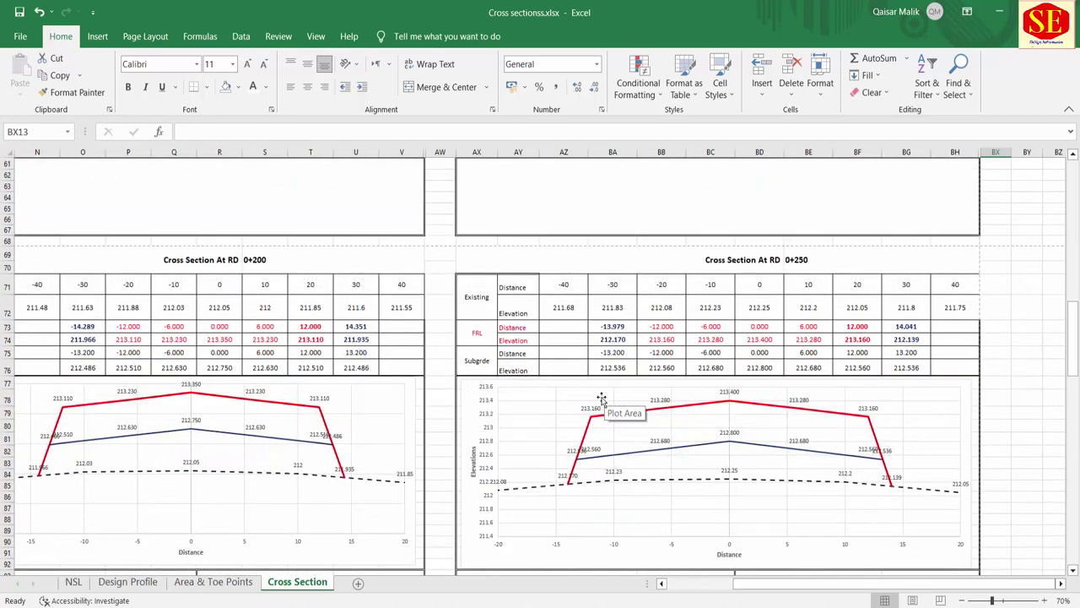
{"action": "scroll", "coordinate": [601, 398], "scroll_direction": "down", "scroll_amount": 2}
{"action": "scroll", "coordinate": [600, 398], "scroll_direction": "down", "scroll_amount": 1}
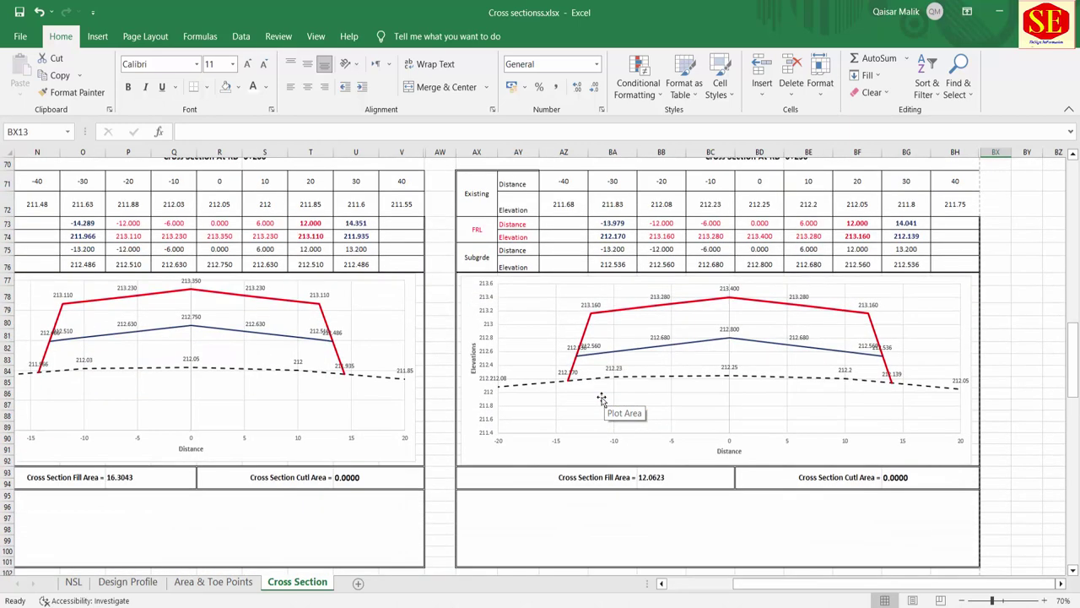
{"action": "scroll", "coordinate": [601, 399], "scroll_direction": "down", "scroll_amount": 1}
{"action": "scroll", "coordinate": [601, 398], "scroll_direction": "down", "scroll_amount": 4}
{"action": "scroll", "coordinate": [601, 398], "scroll_direction": "down", "scroll_amount": 2}
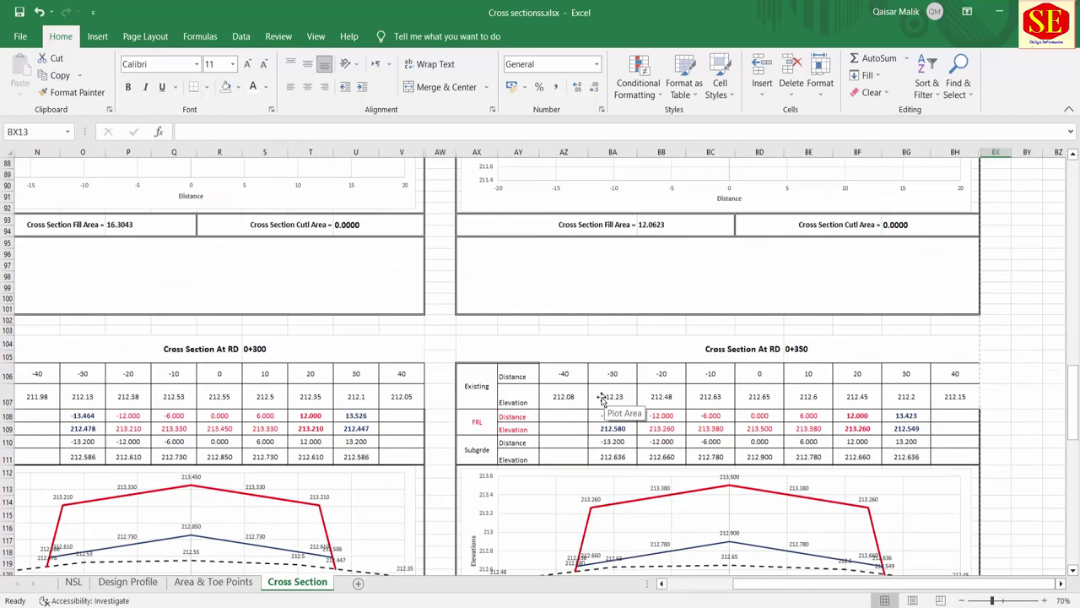
{"action": "scroll", "coordinate": [601, 398], "scroll_direction": "down", "scroll_amount": 1}
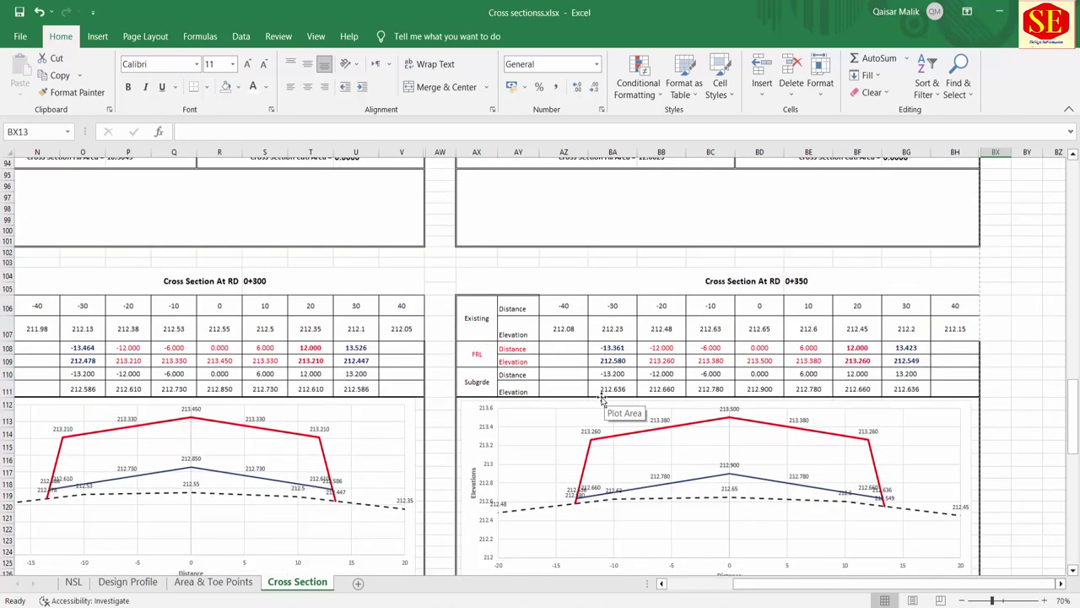
{"action": "scroll", "coordinate": [601, 398], "scroll_direction": "up", "scroll_amount": 6}
{"action": "scroll", "coordinate": [602, 398], "scroll_direction": "up", "scroll_amount": 6}
{"action": "scroll", "coordinate": [602, 395], "scroll_direction": "up", "scroll_amount": 6}
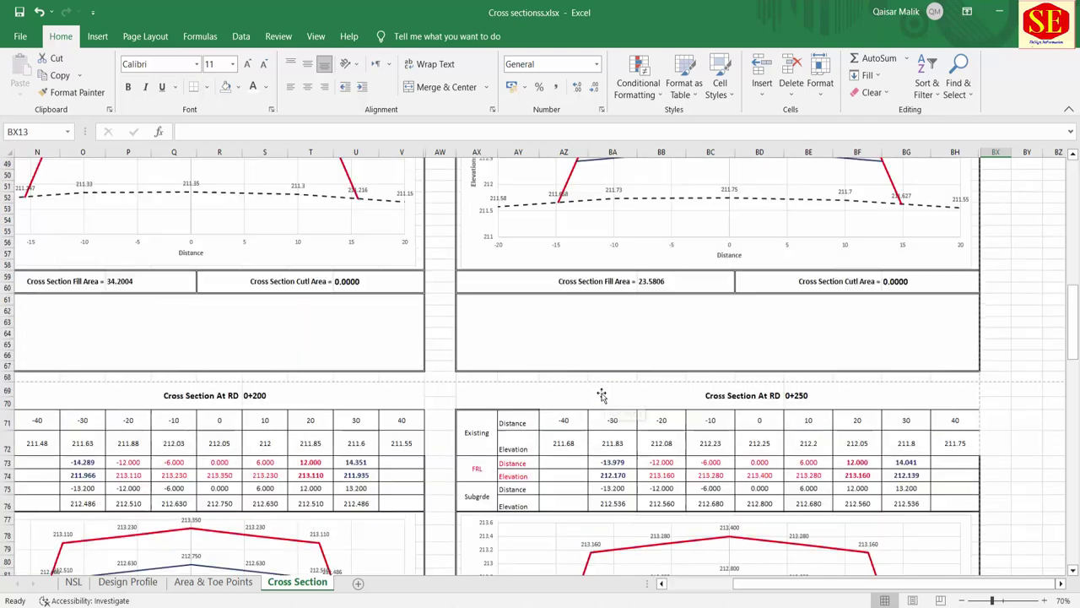
{"action": "scroll", "coordinate": [601, 391], "scroll_direction": "up", "scroll_amount": 5}
{"action": "scroll", "coordinate": [601, 393], "scroll_direction": "up", "scroll_amount": 4}
{"action": "scroll", "coordinate": [601, 395], "scroll_direction": "up", "scroll_amount": 4}
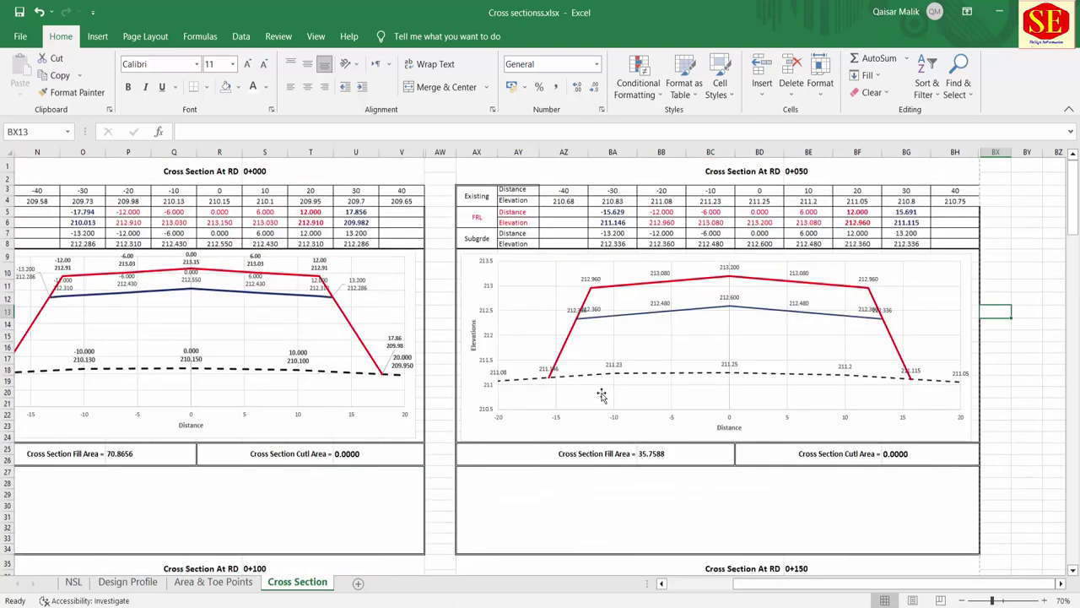